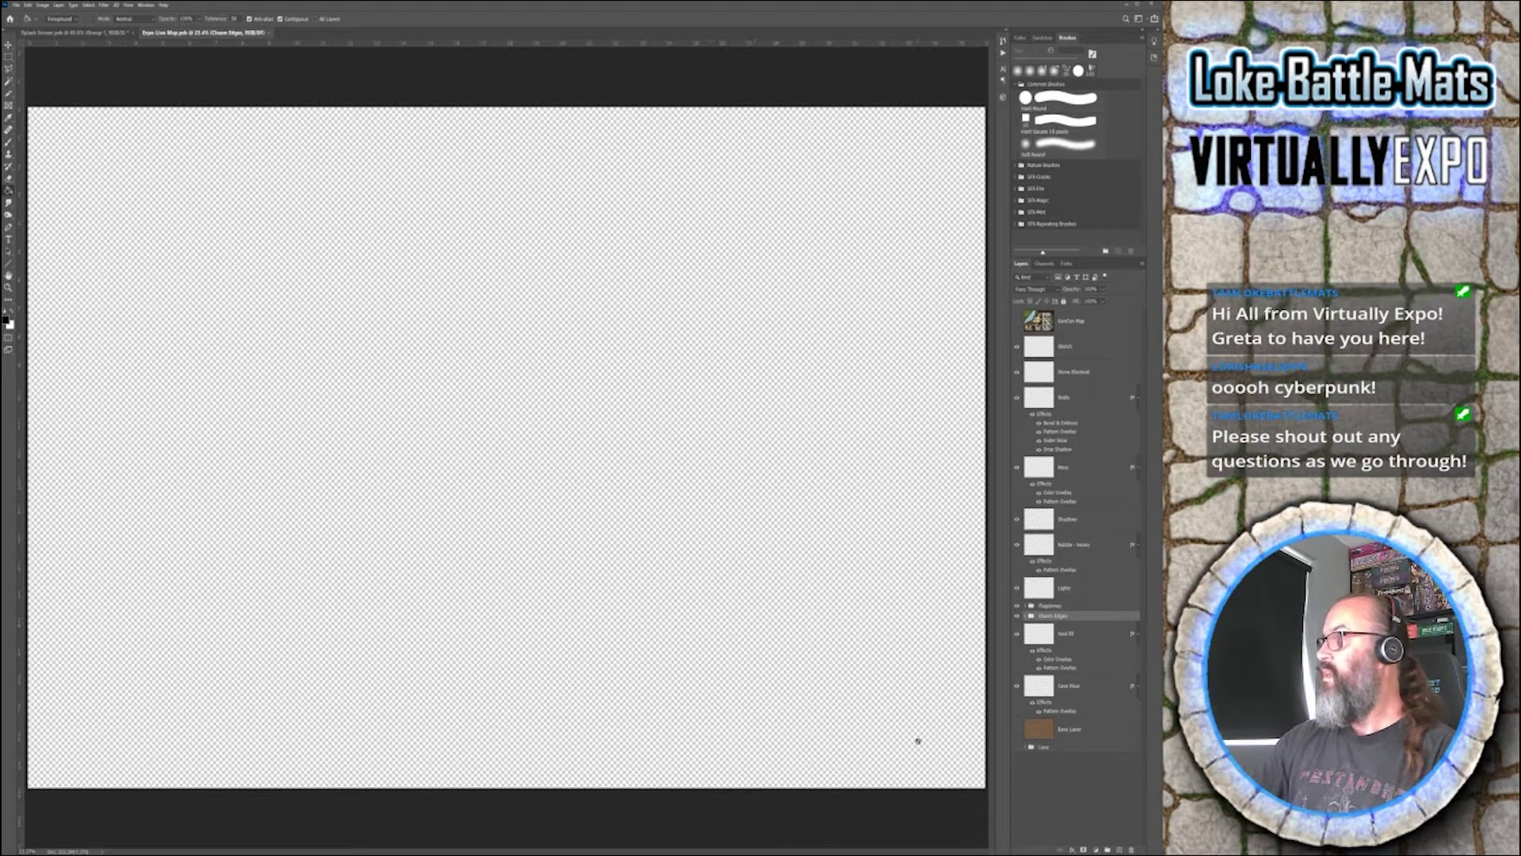
- Select the Sketch layer in the map document and close the Splash Screen document
left_click(1080, 349)
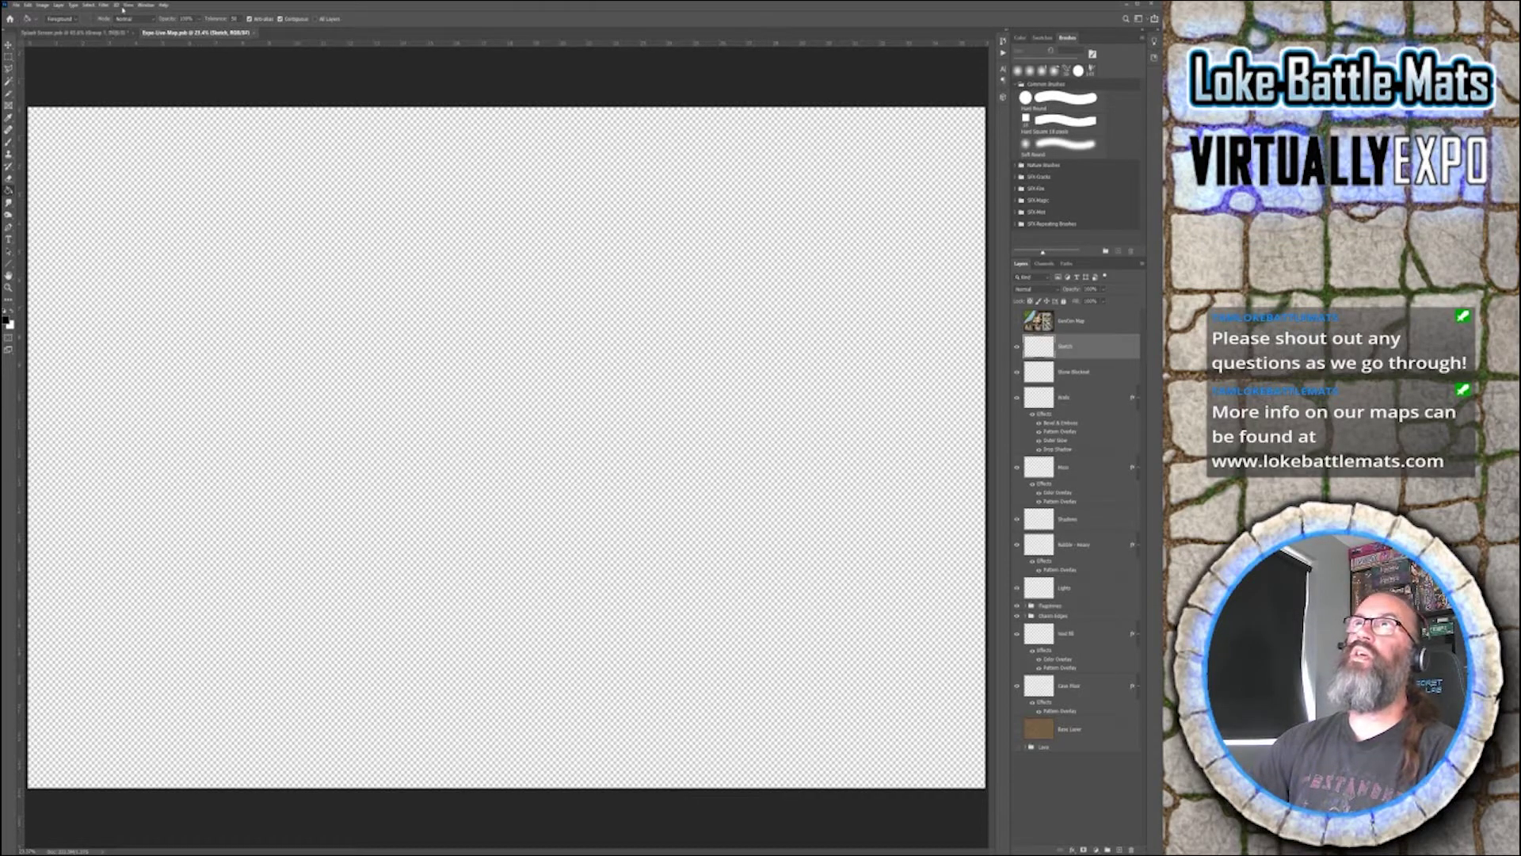
left_click(134, 33)
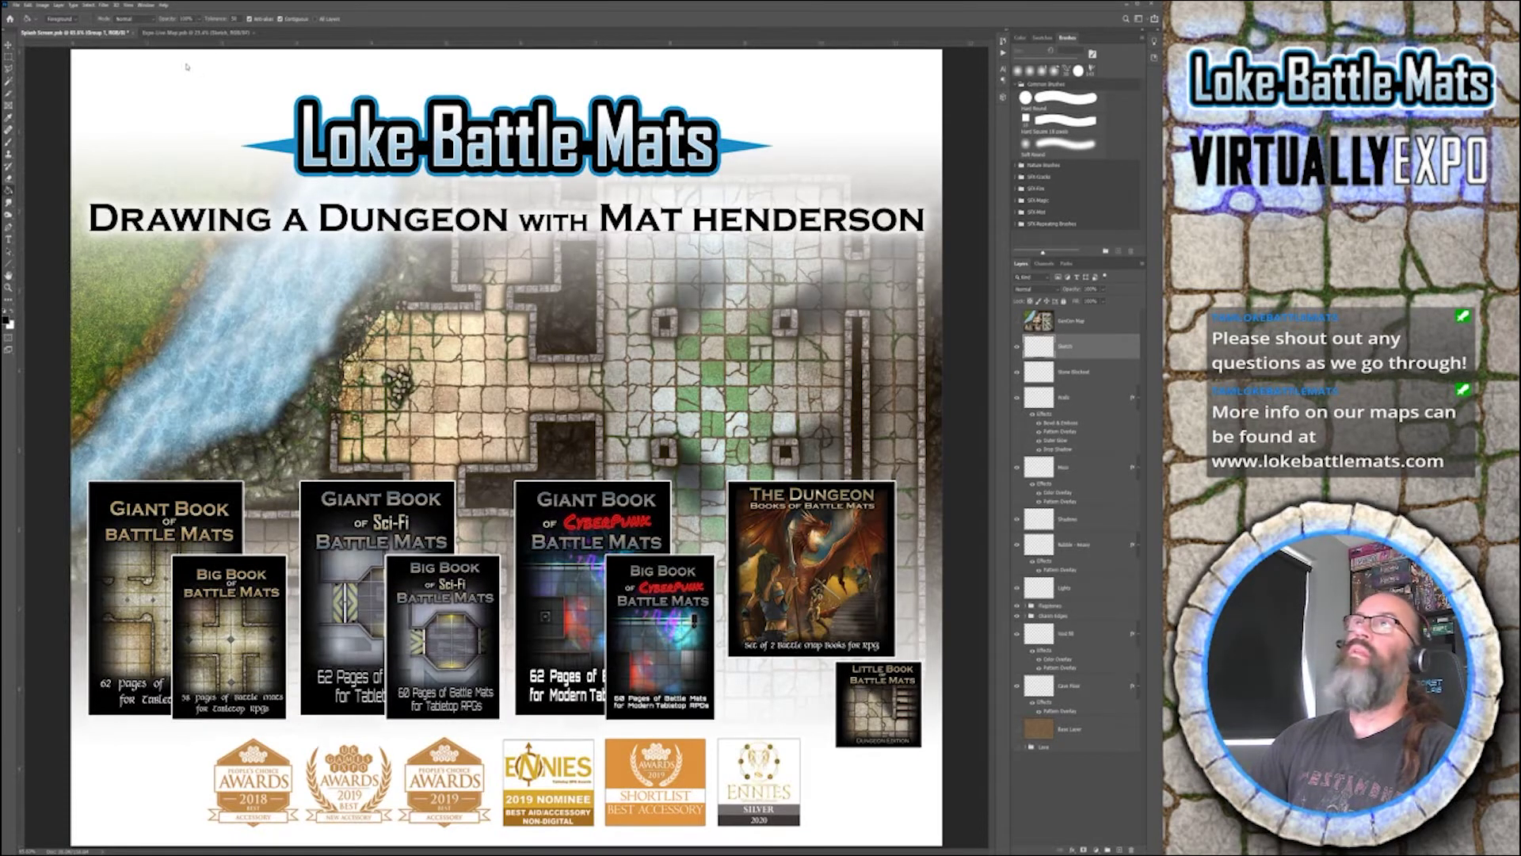
key("ctrl+w")
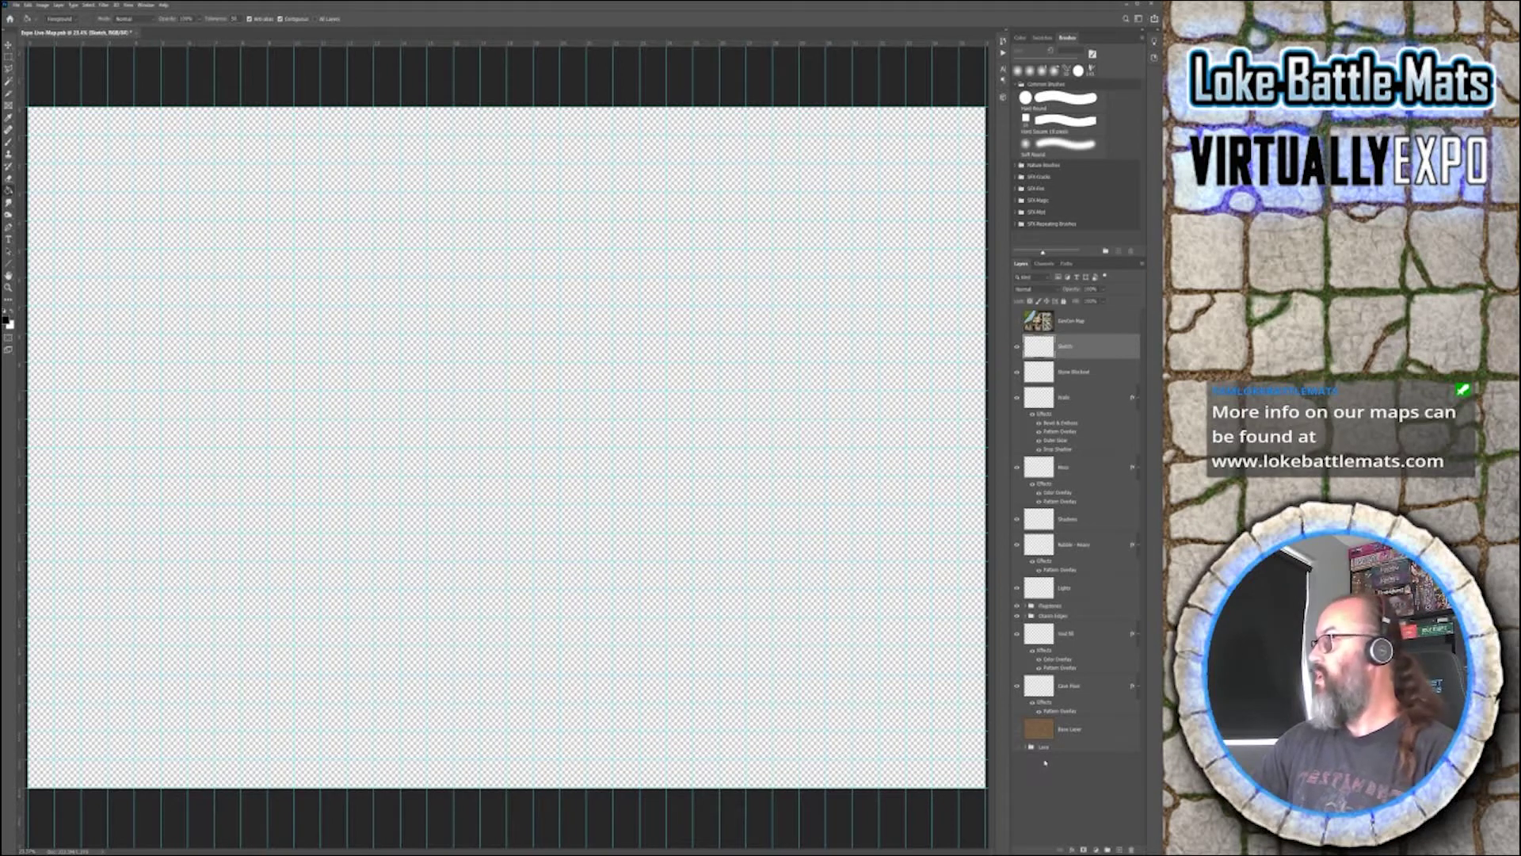
- Make the brown Base Layer visible and make the Sketch layer active
left_click(1075, 749)
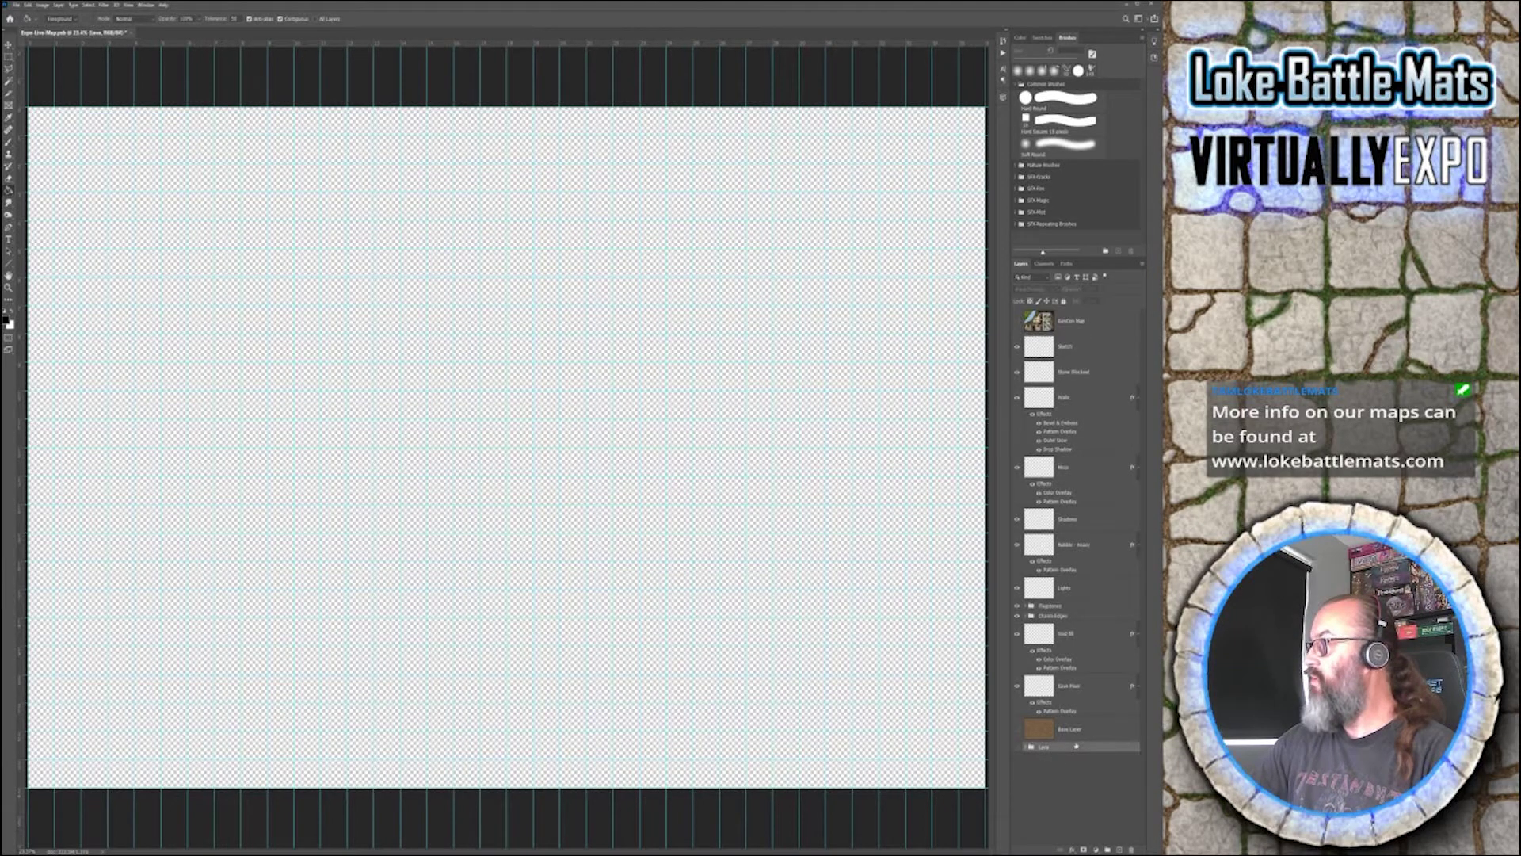
left_click(1018, 731)
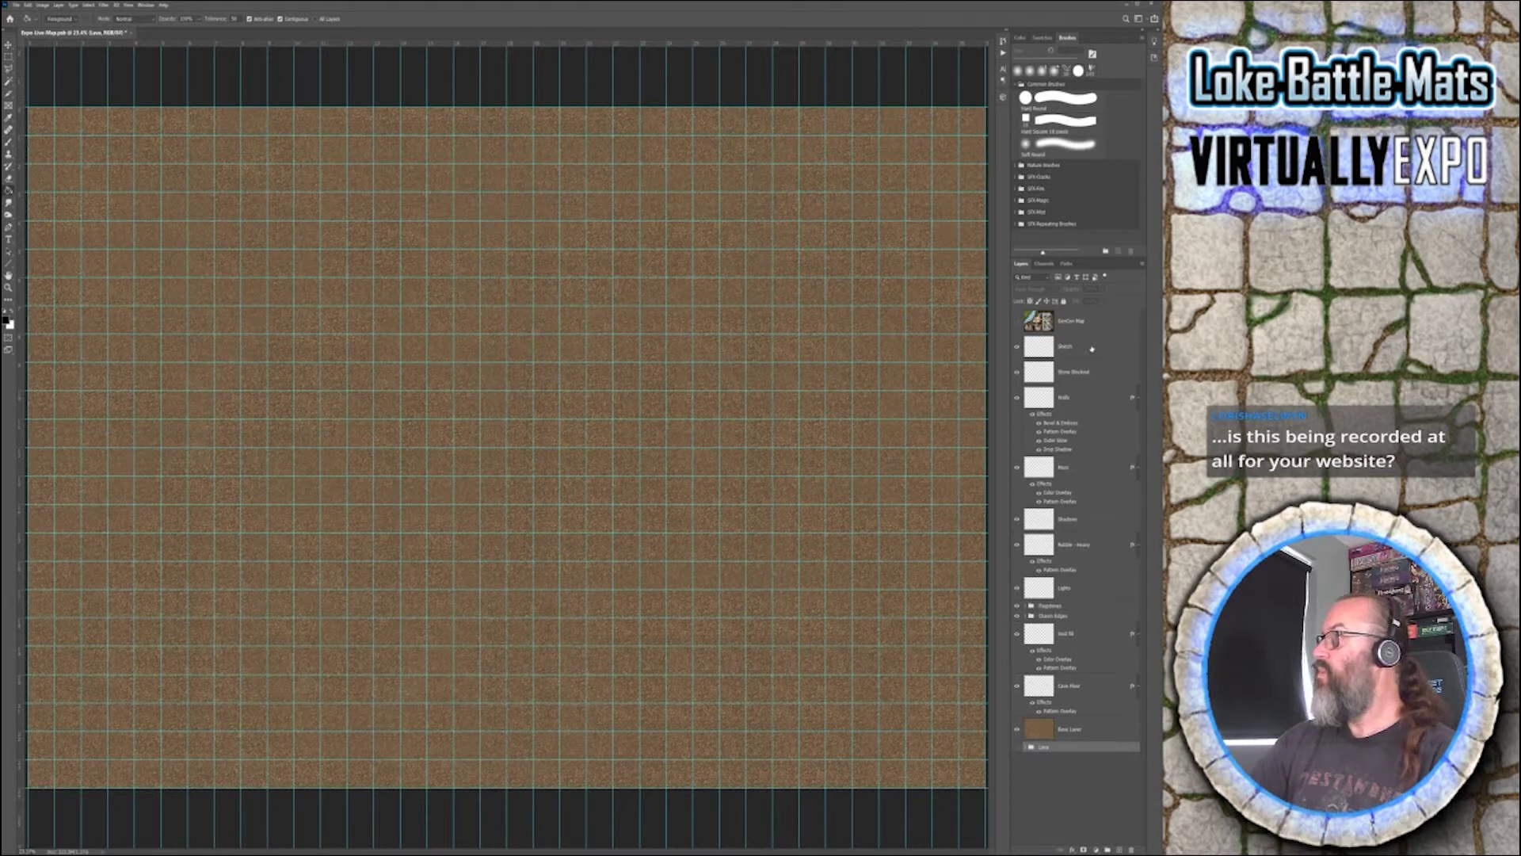
left_click(1052, 340)
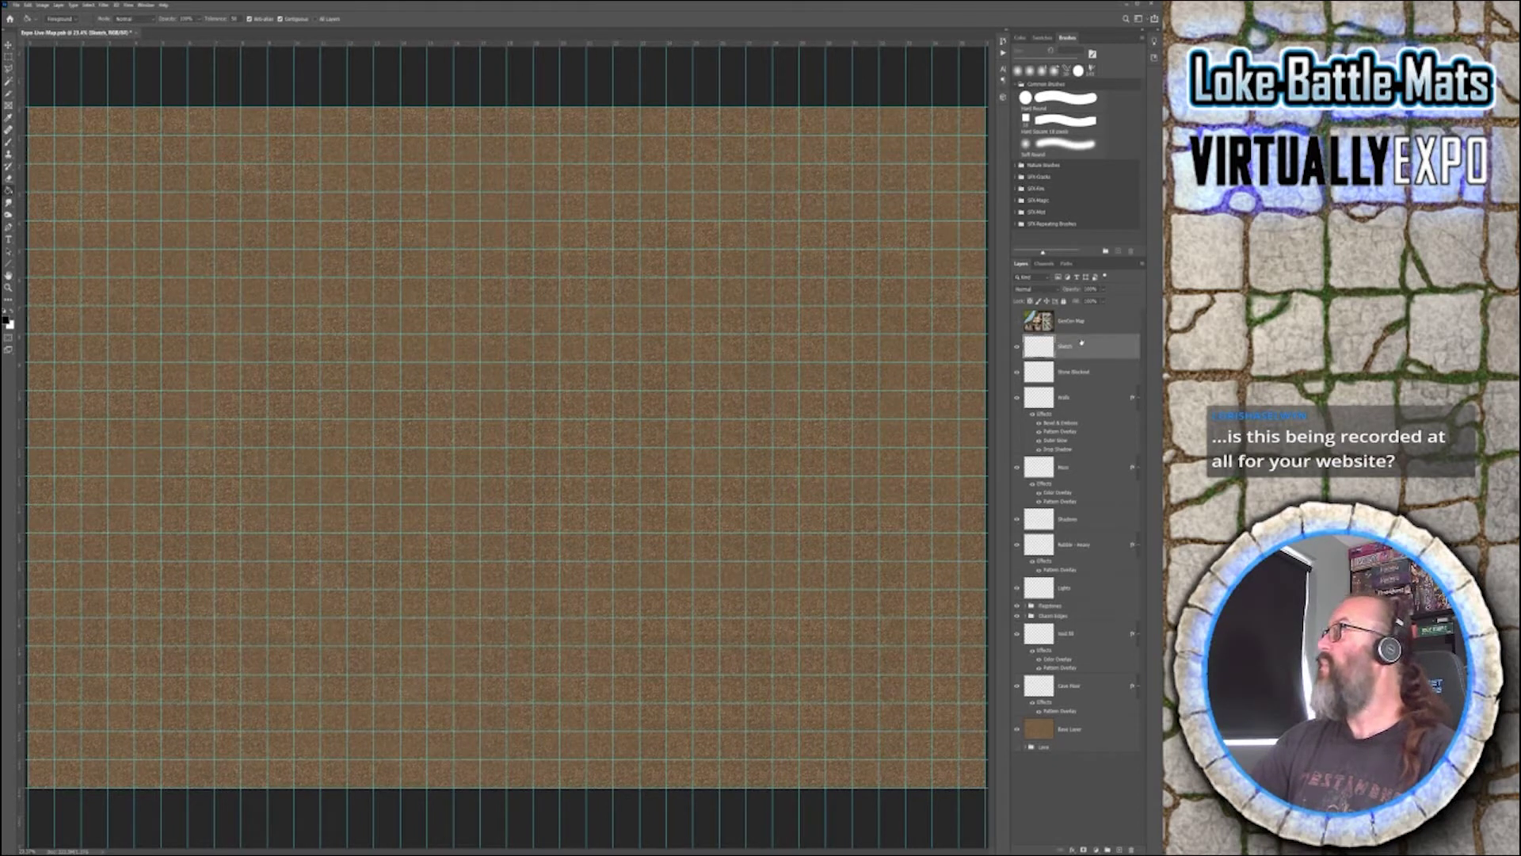
left_click(1018, 321)
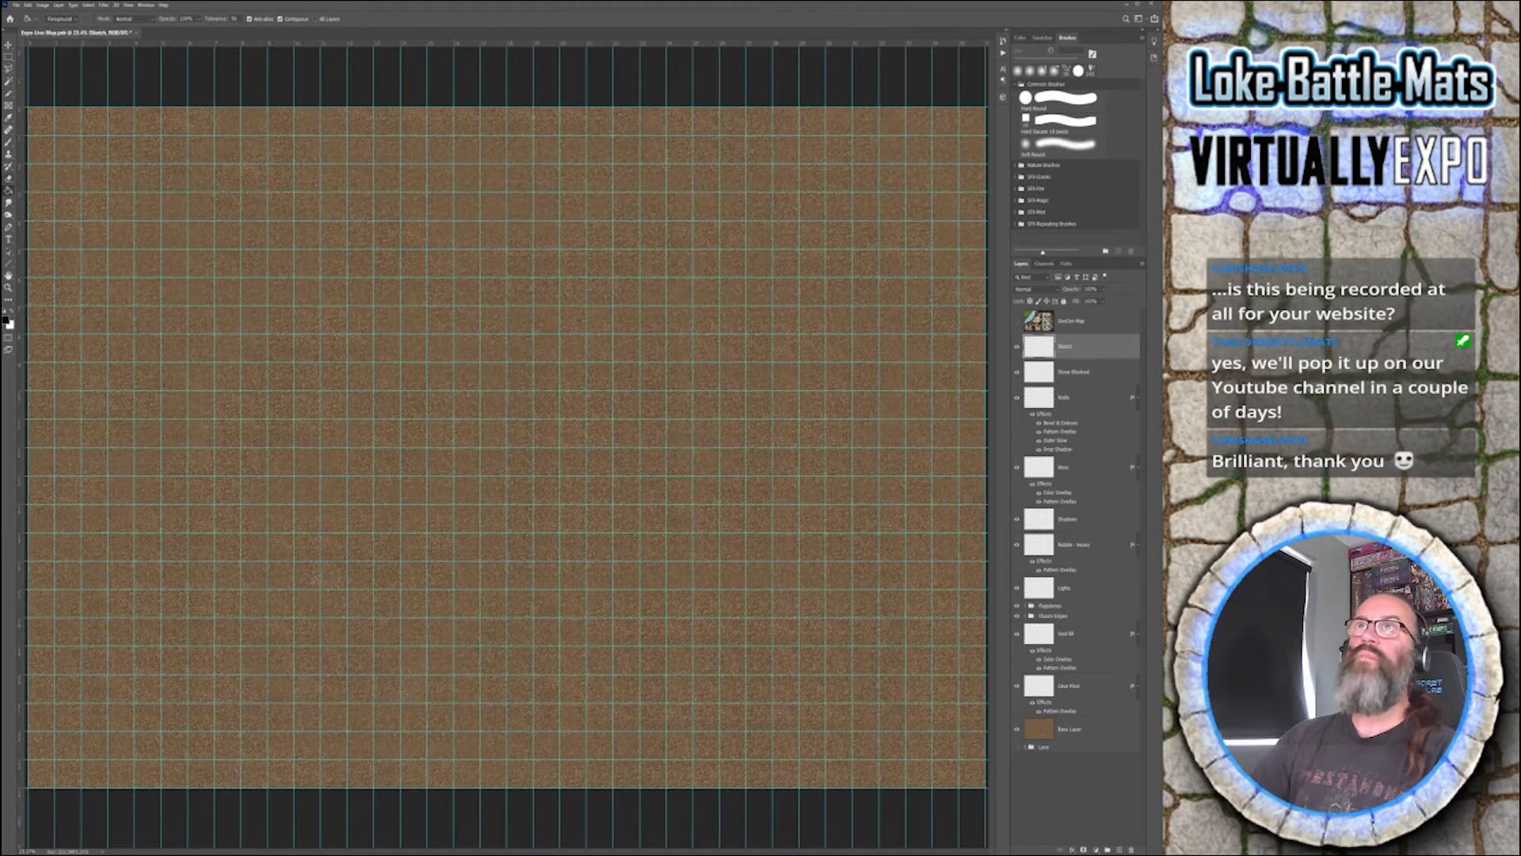
- Paint the black outline of a forked, Y-shaped river down the middle of the map with a reduced Soft Round brush
left_click(9, 143)
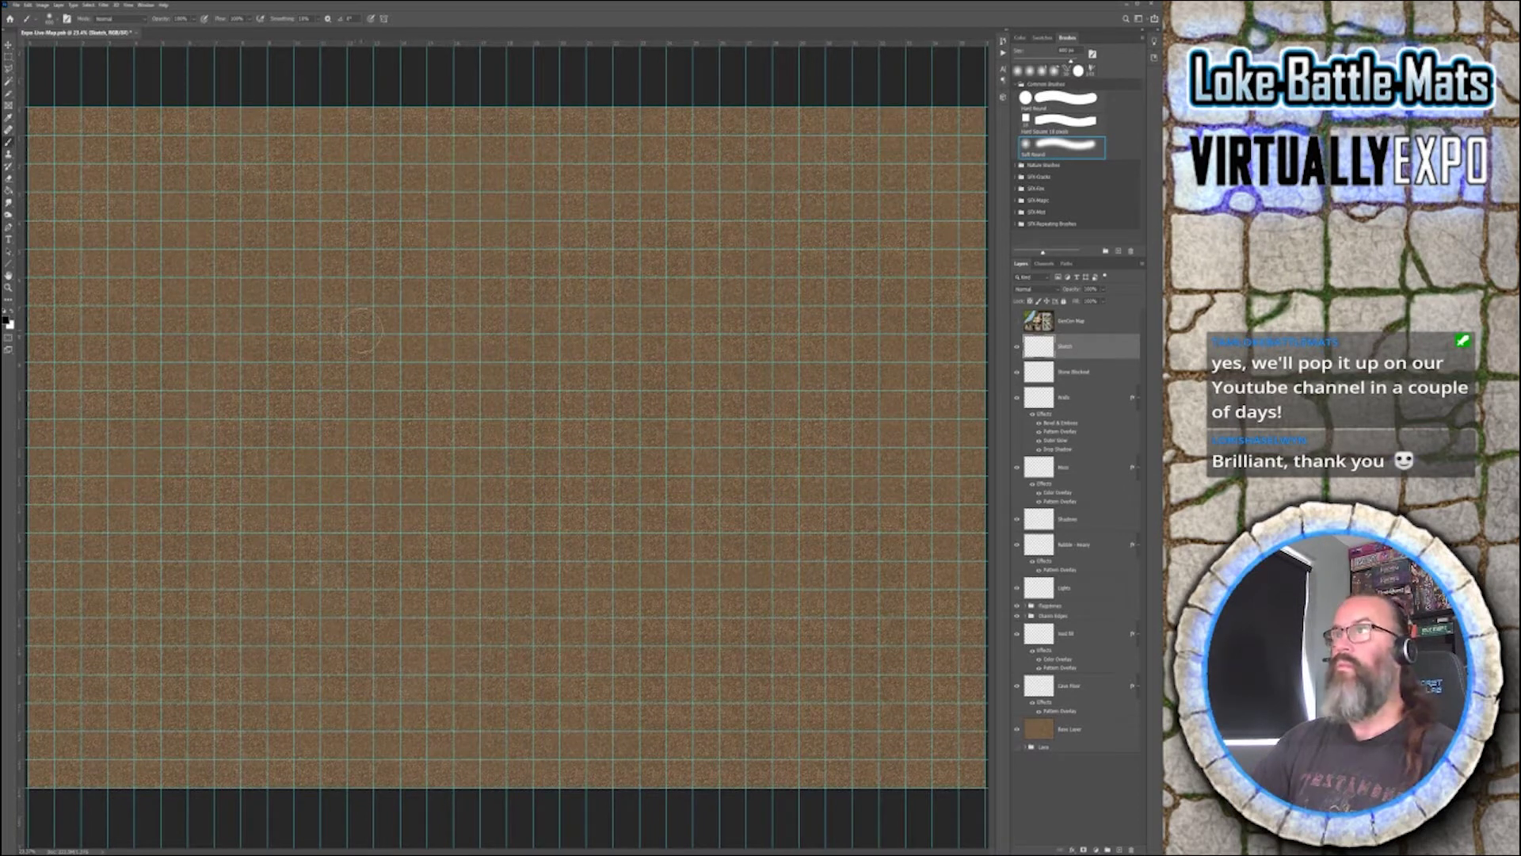
key("bracketleft")
key("bracketleft")
key("bracketleft")
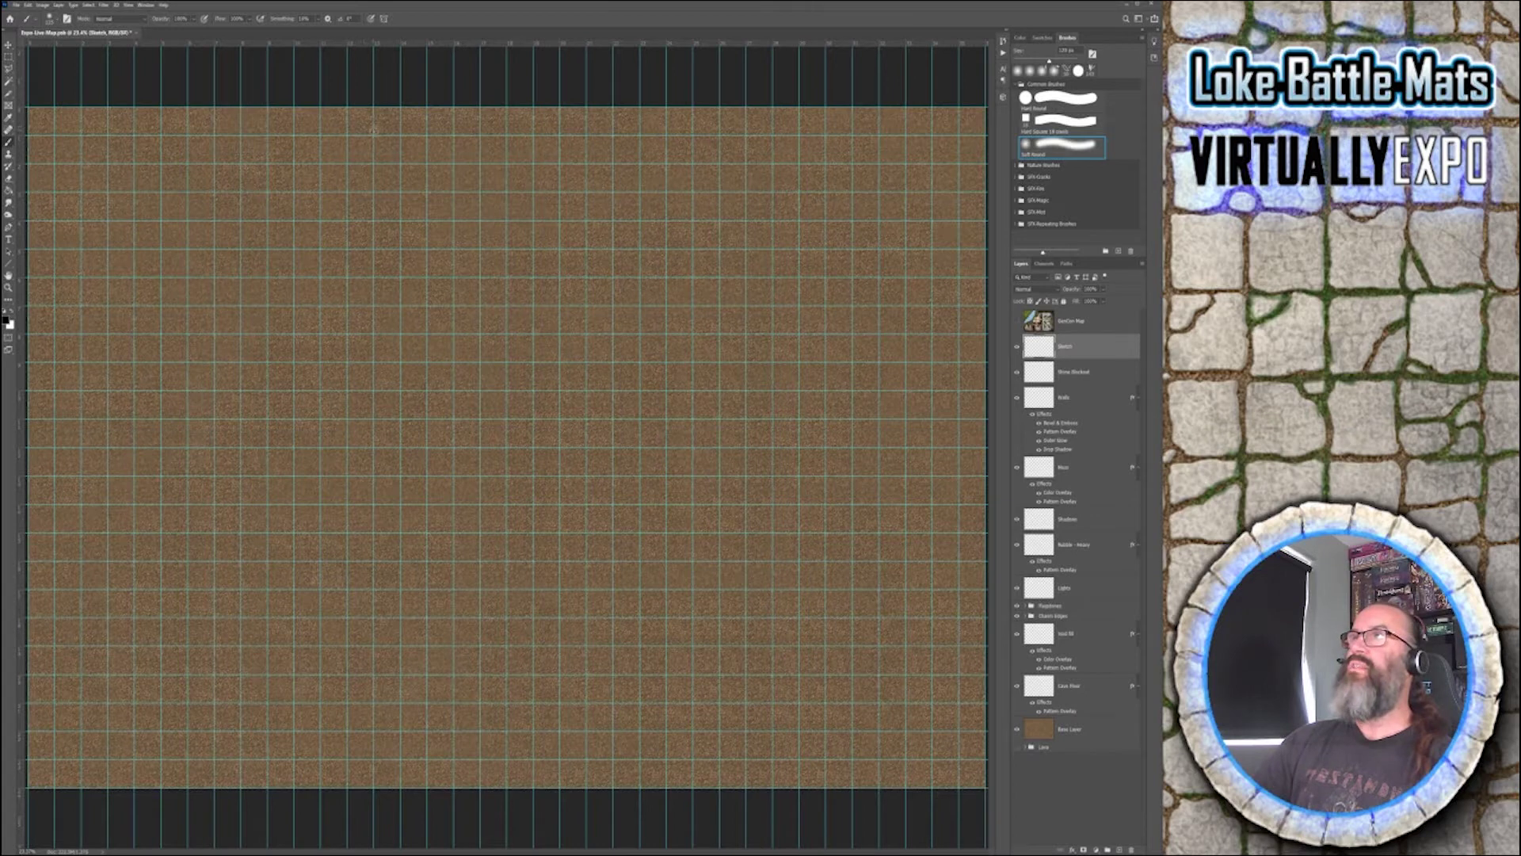
mouse_move(373, 130)
left_mouse_down()
mouse_move(370, 211)
mouse_move(422, 322)
mouse_move(525, 676)
left_mouse_up()
left_click_drag(537, 697, 553, 775)
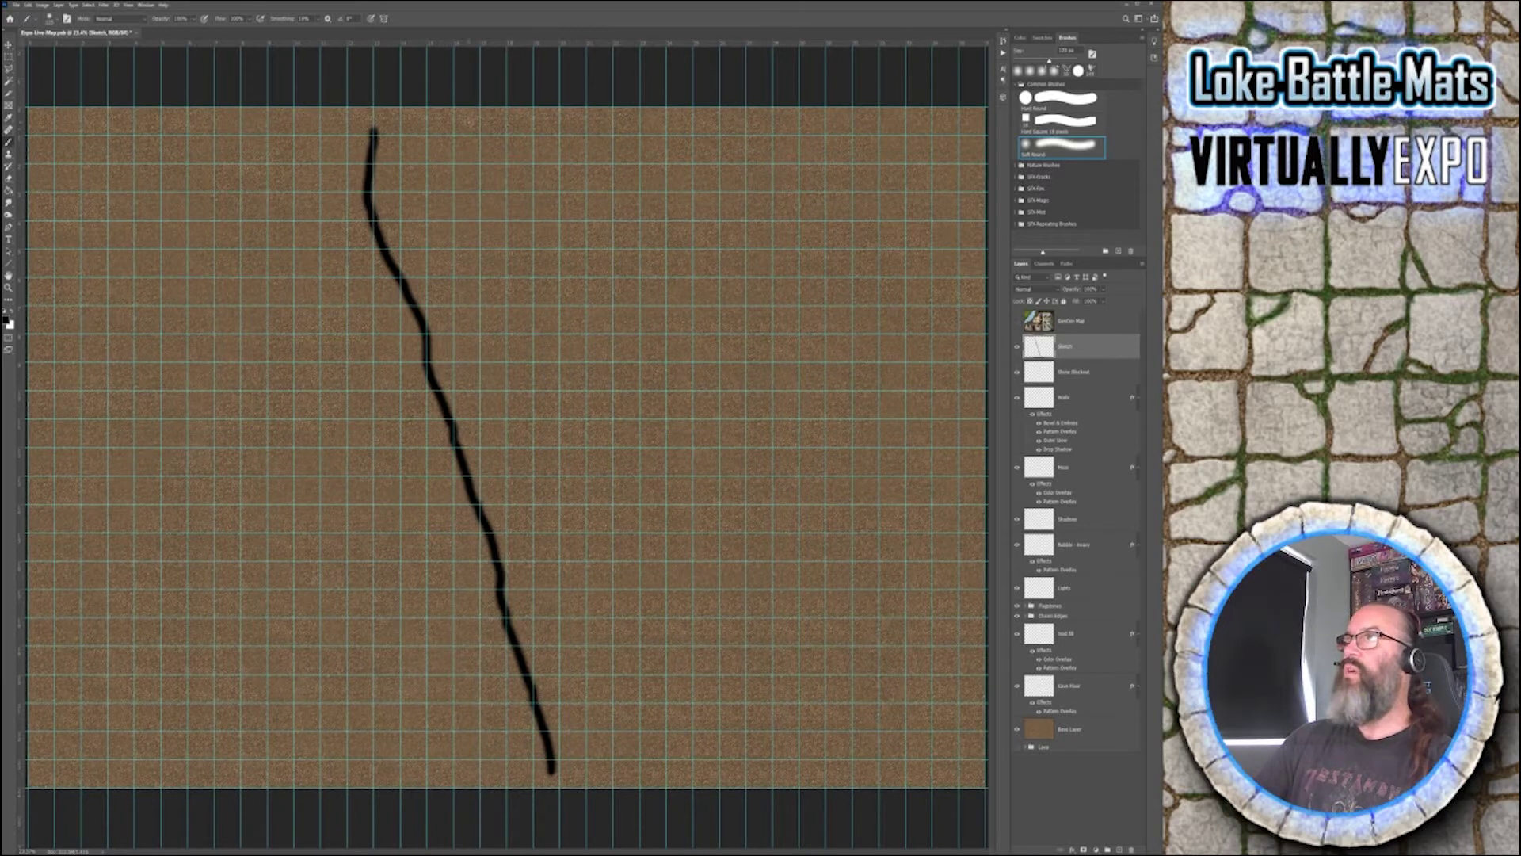
mouse_move(500, 135)
left_mouse_down()
mouse_move(517, 262)
mouse_move(516, 249)
mouse_move(579, 402)
mouse_move(650, 297)
mouse_move(695, 136)
mouse_move(778, 136)
mouse_move(725, 309)
mouse_move(622, 538)
mouse_move(697, 764)
left_mouse_up()
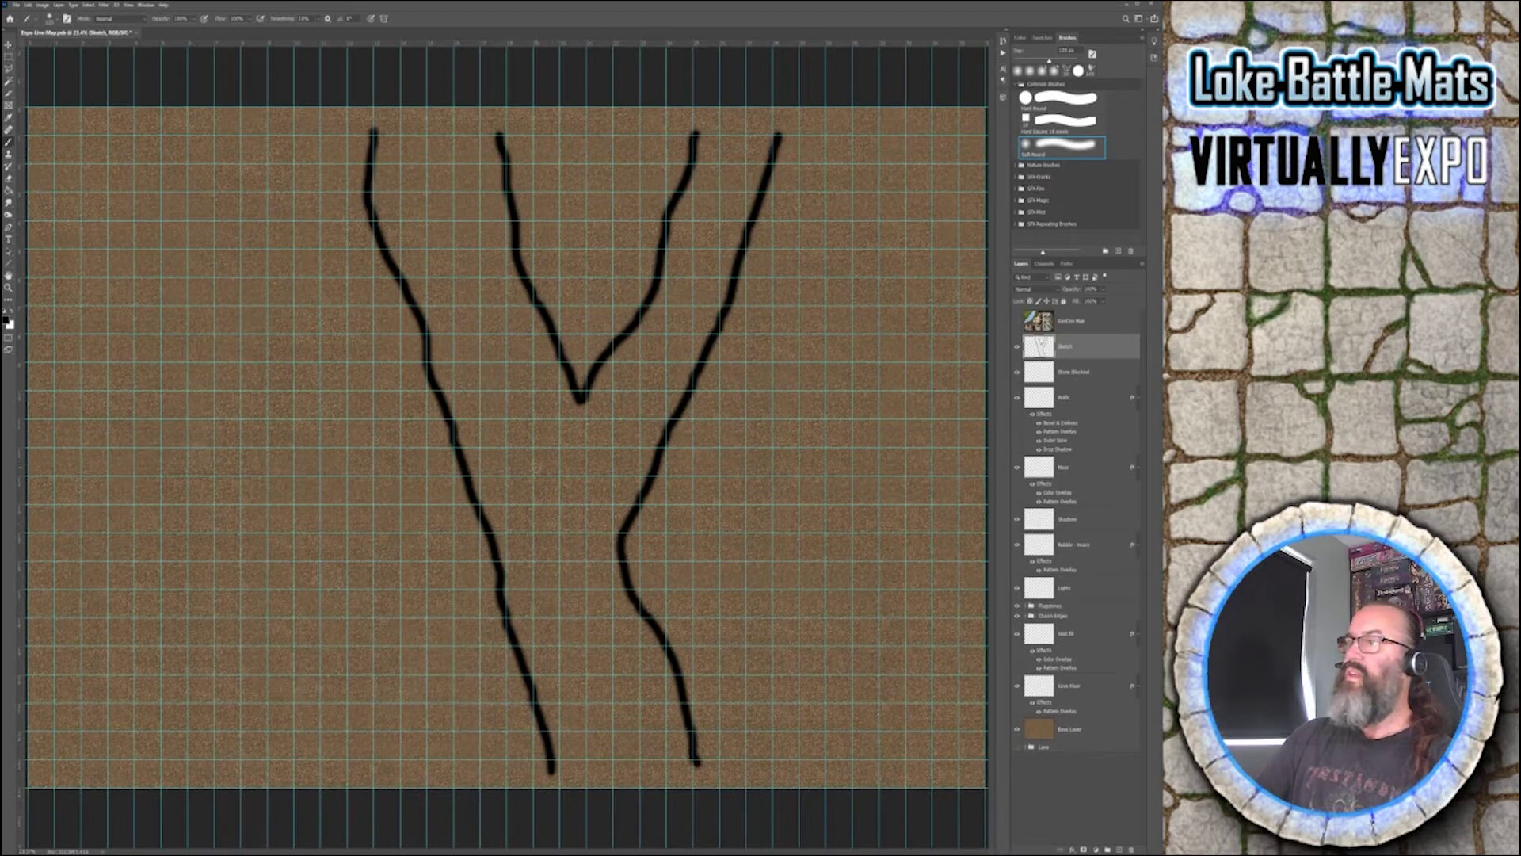
- Sketch a small rounded rectangle just below the river's fork and a narrow wedge-shaped channel in the map's lower-left area
mouse_move(533, 459)
left_mouse_down()
mouse_move(538, 513)
mouse_move(558, 516)
mouse_move(581, 450)
mouse_move(547, 441)
mouse_move(526, 473)
left_mouse_up()
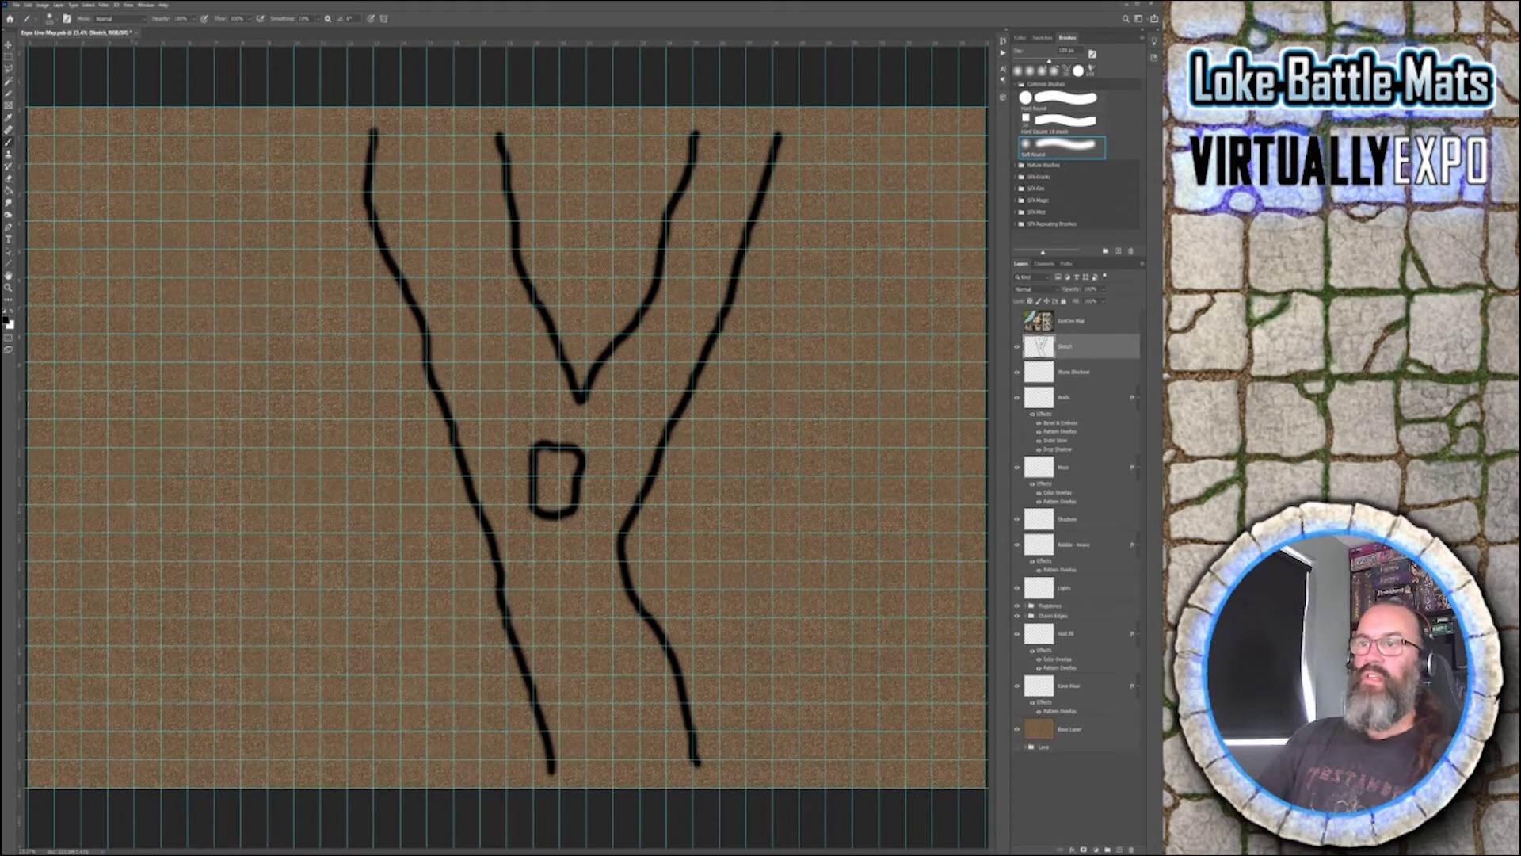
left_click_drag(135, 536, 99, 788)
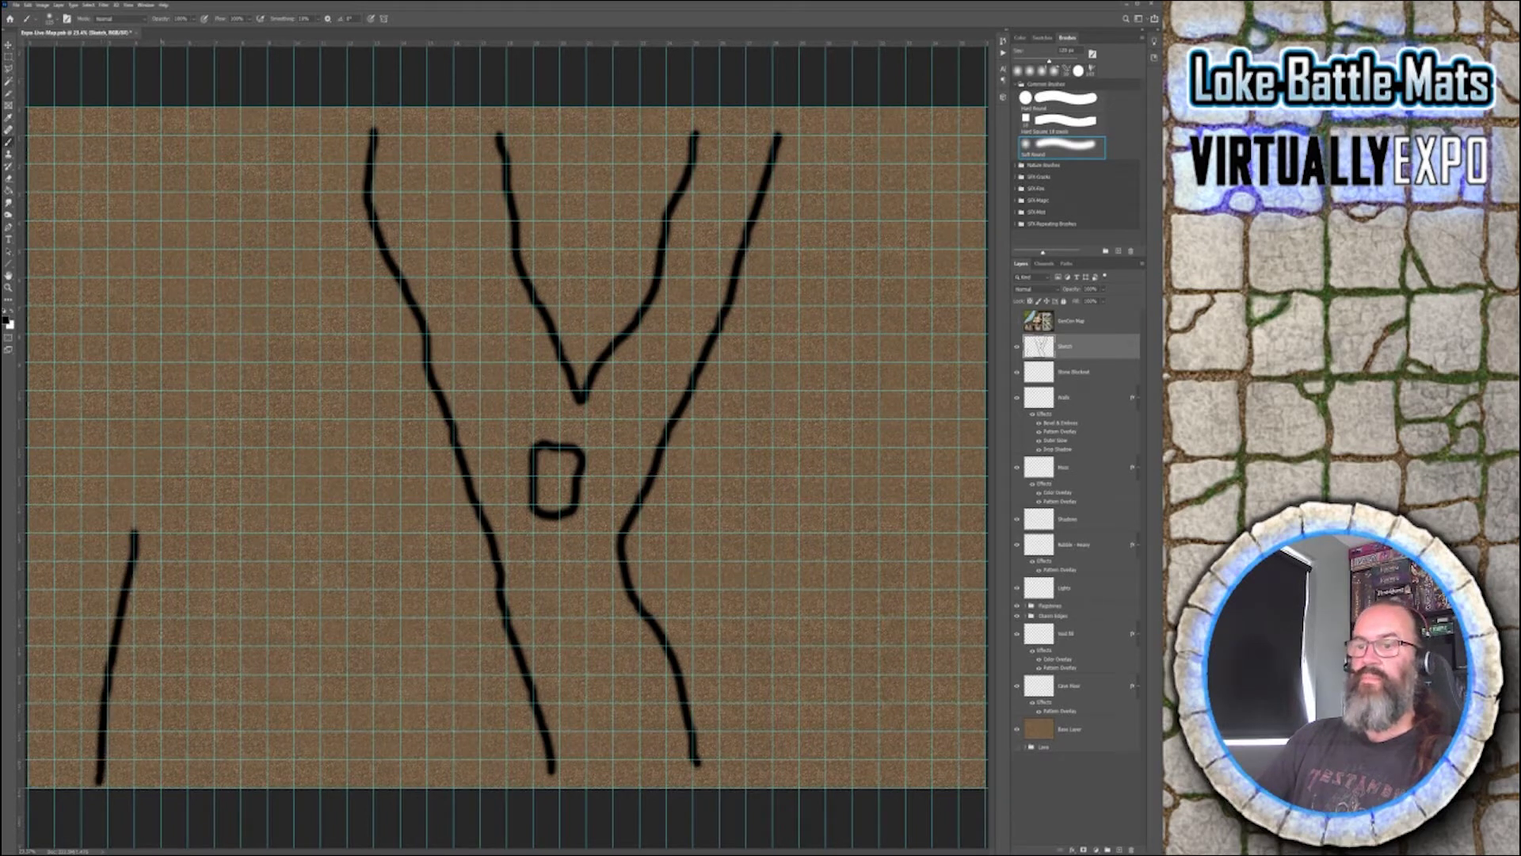
mouse_move(132, 533)
left_mouse_down()
mouse_move(154, 540)
mouse_move(180, 602)
mouse_move(224, 782)
left_mouse_up()
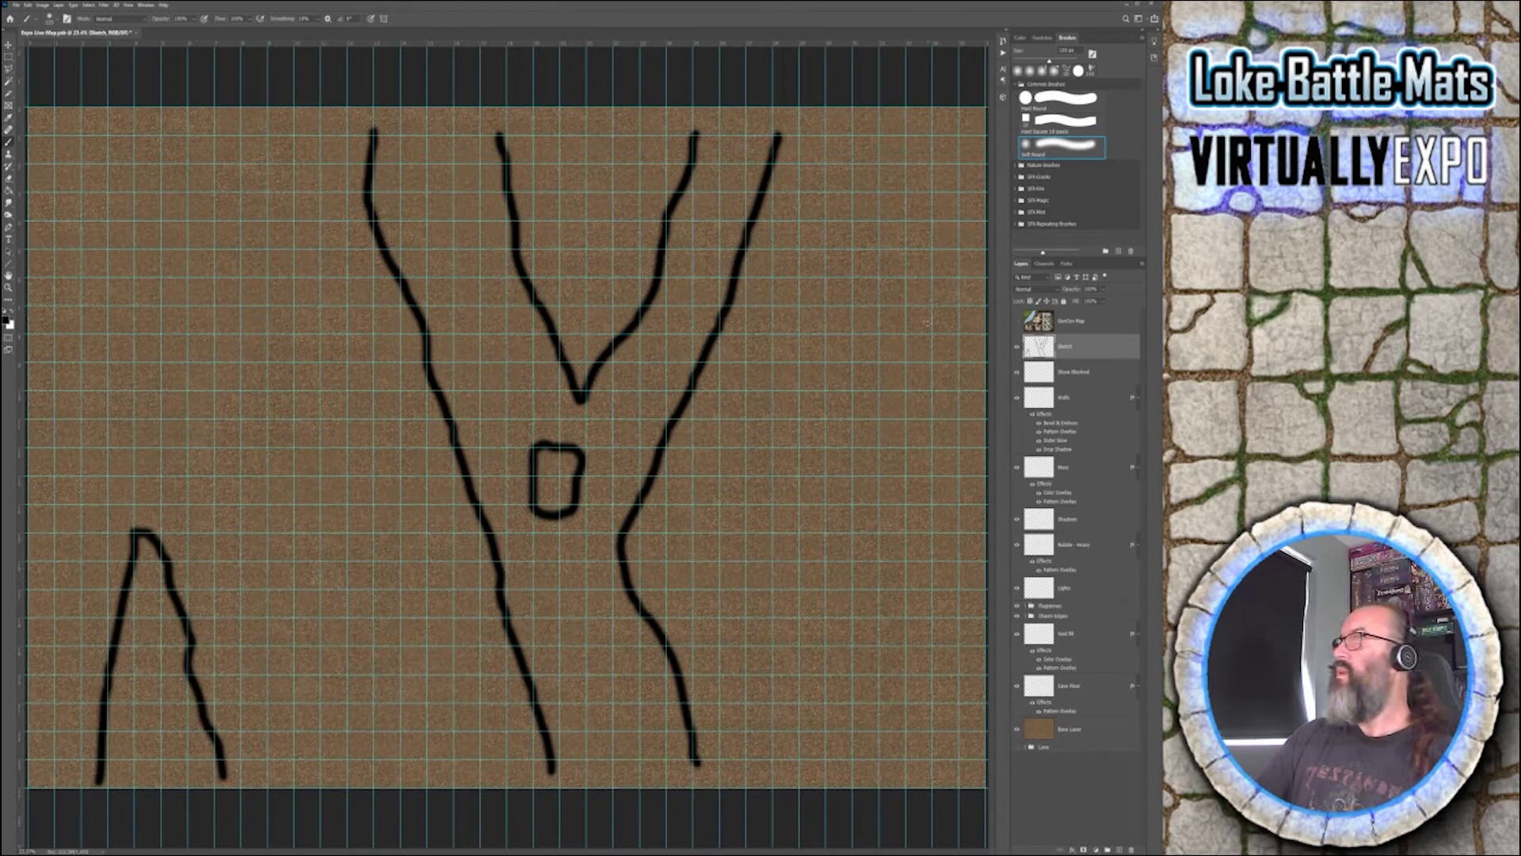
- On the Stone Blockout layer, fill a corridor 4 by 2 grid squares at the map's left edge with light green
left_click(1103, 372)
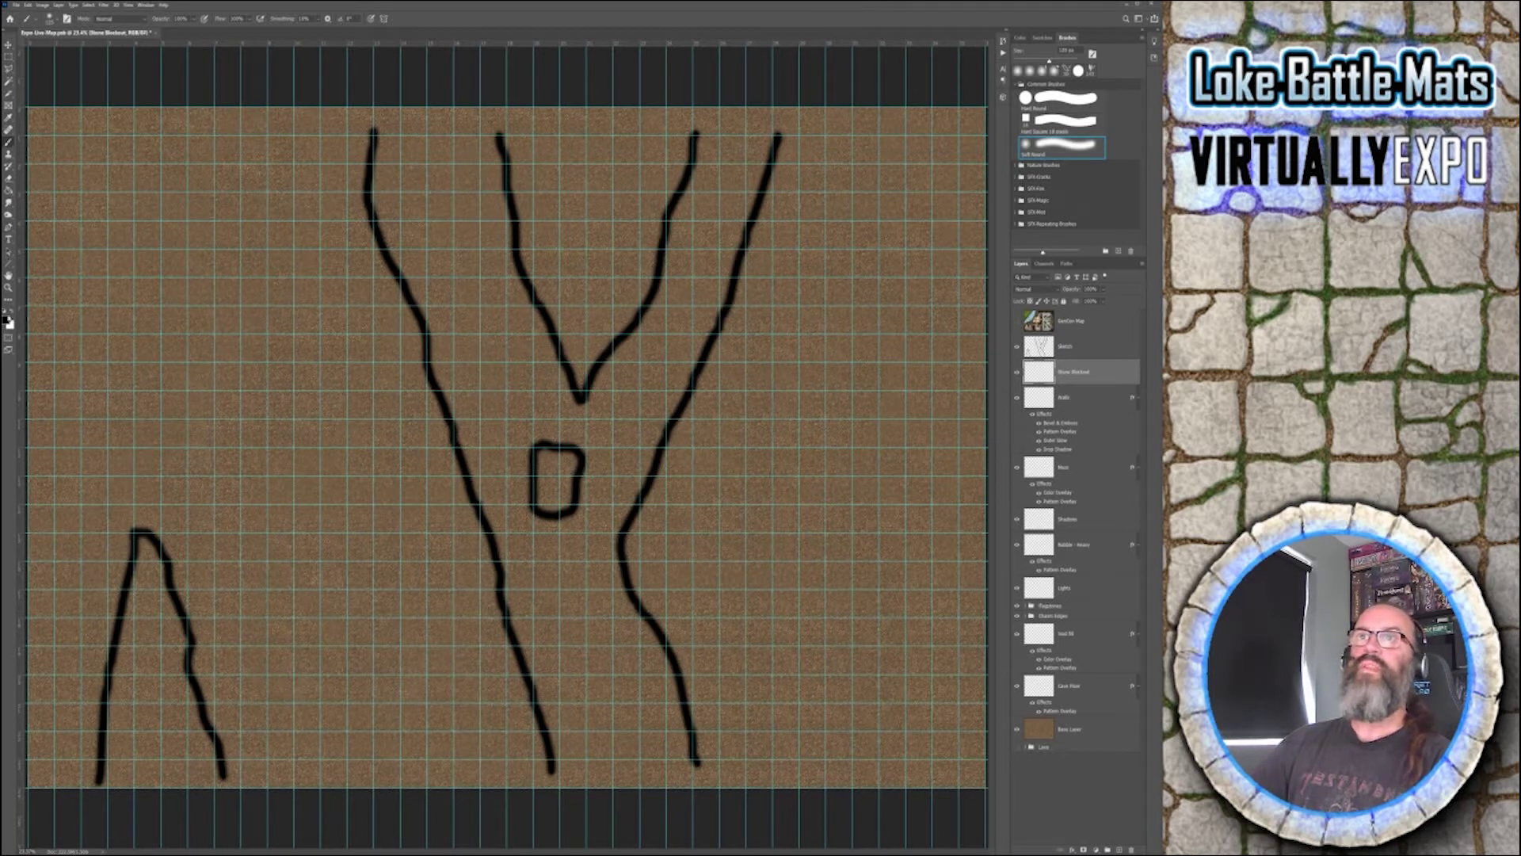
key("i")
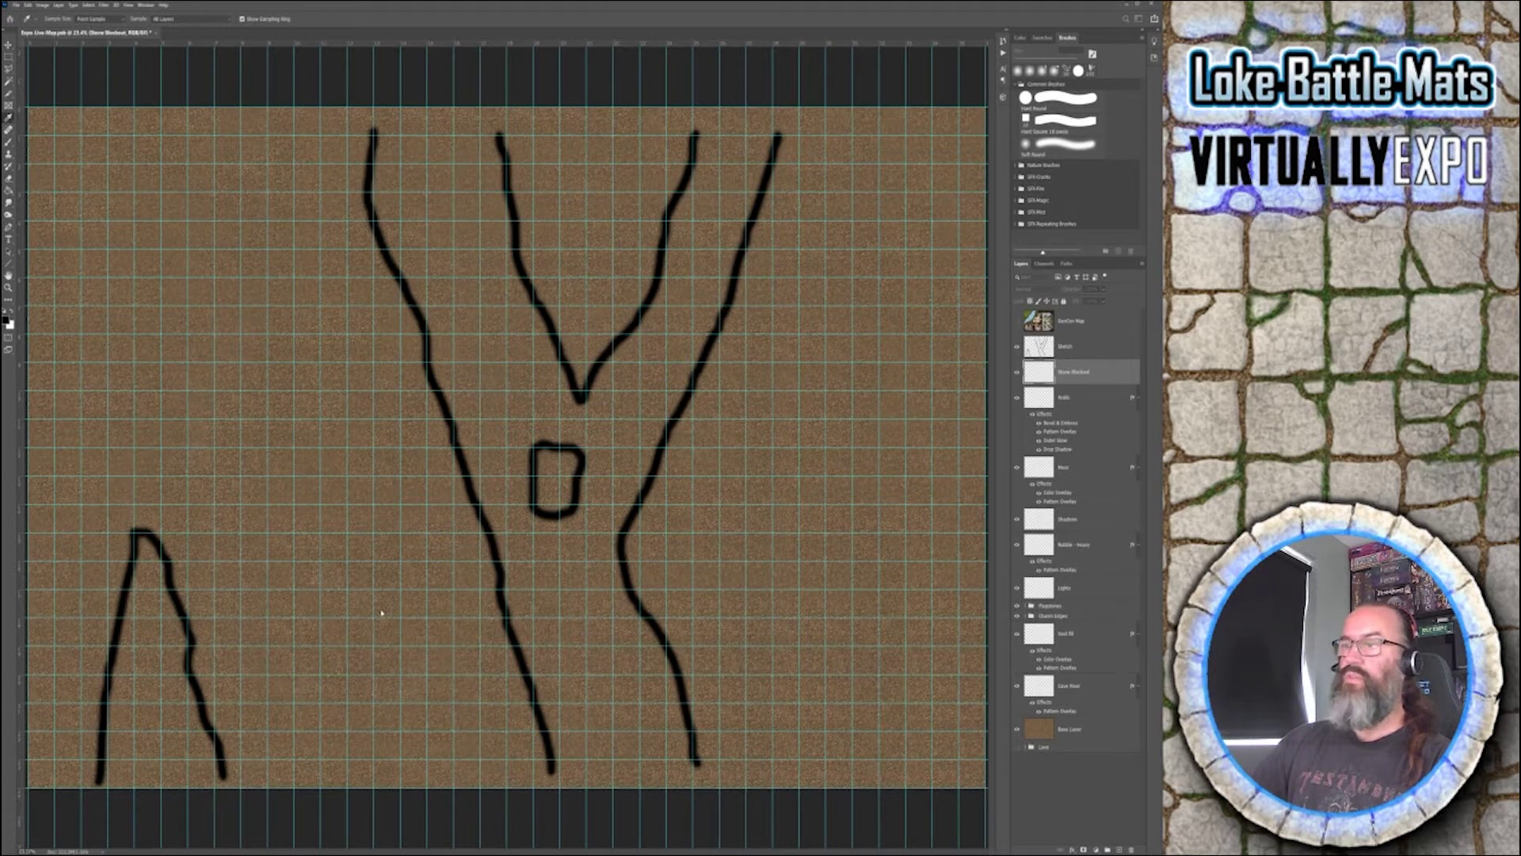
left_click(9, 57)
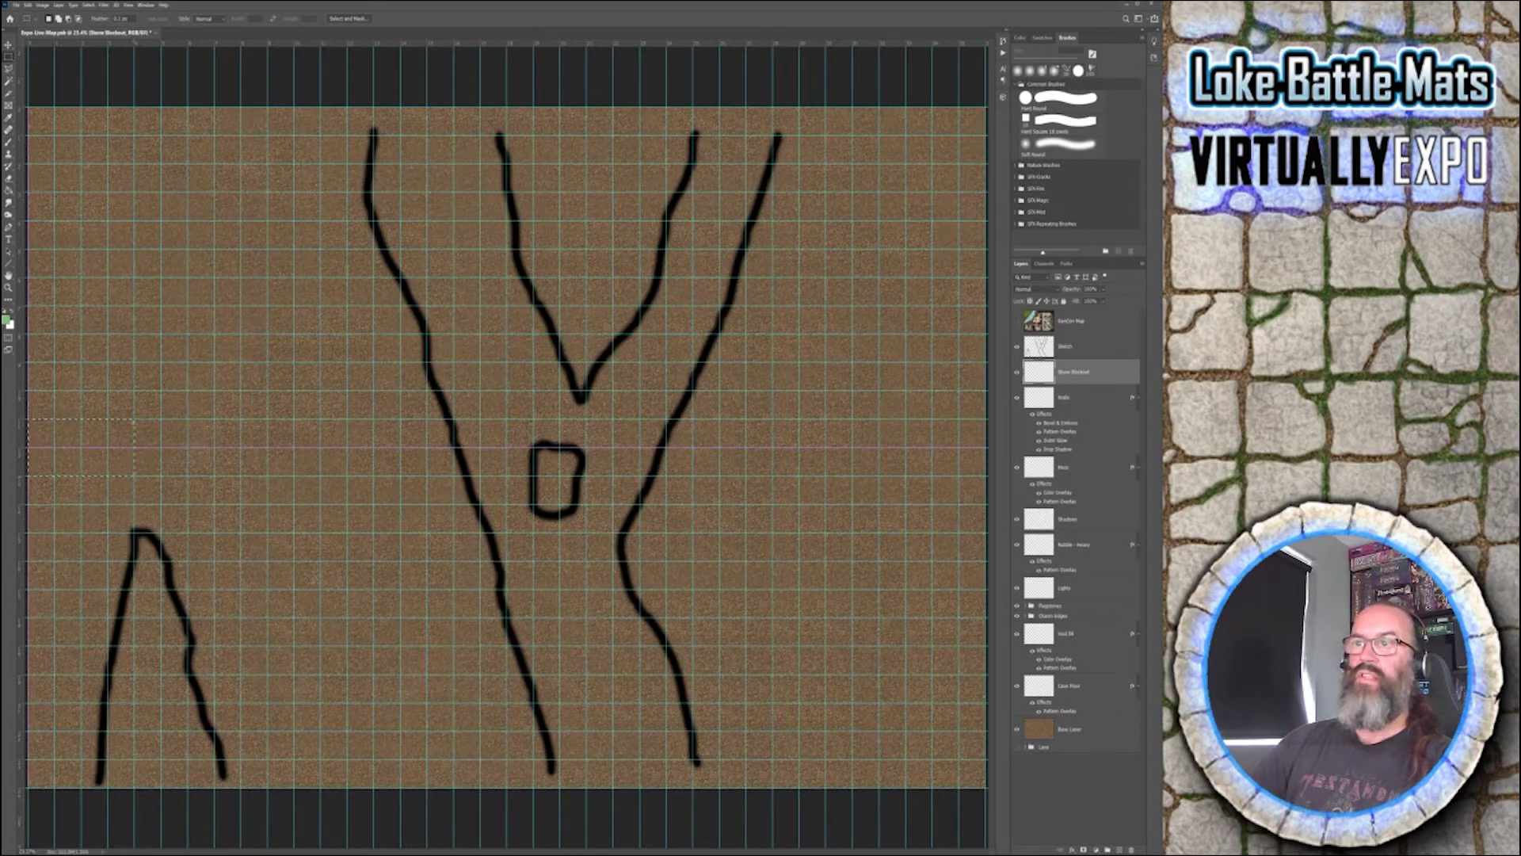
key("g")
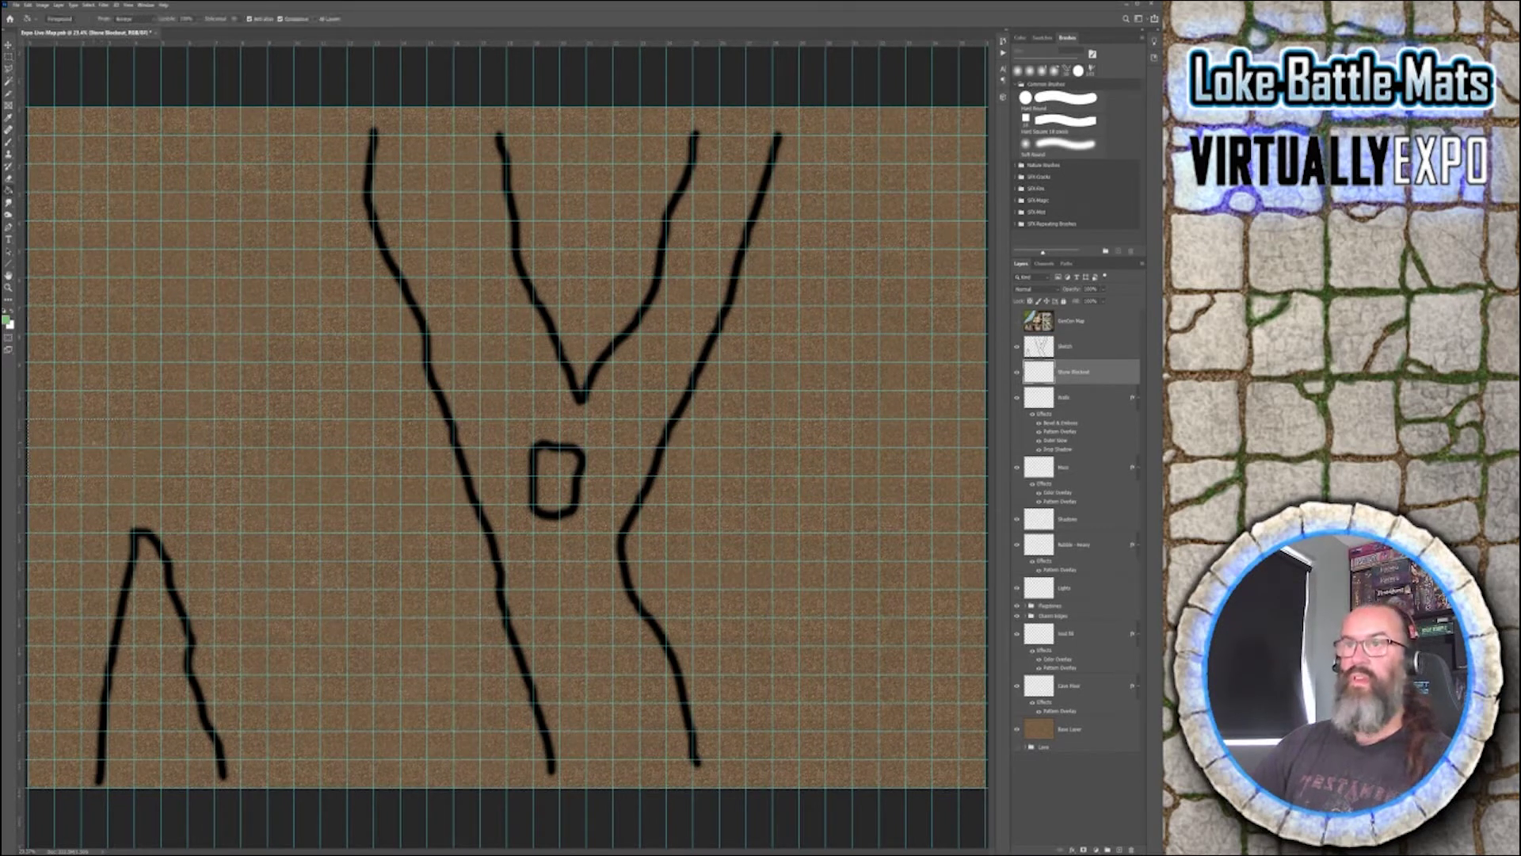
left_click(104, 449)
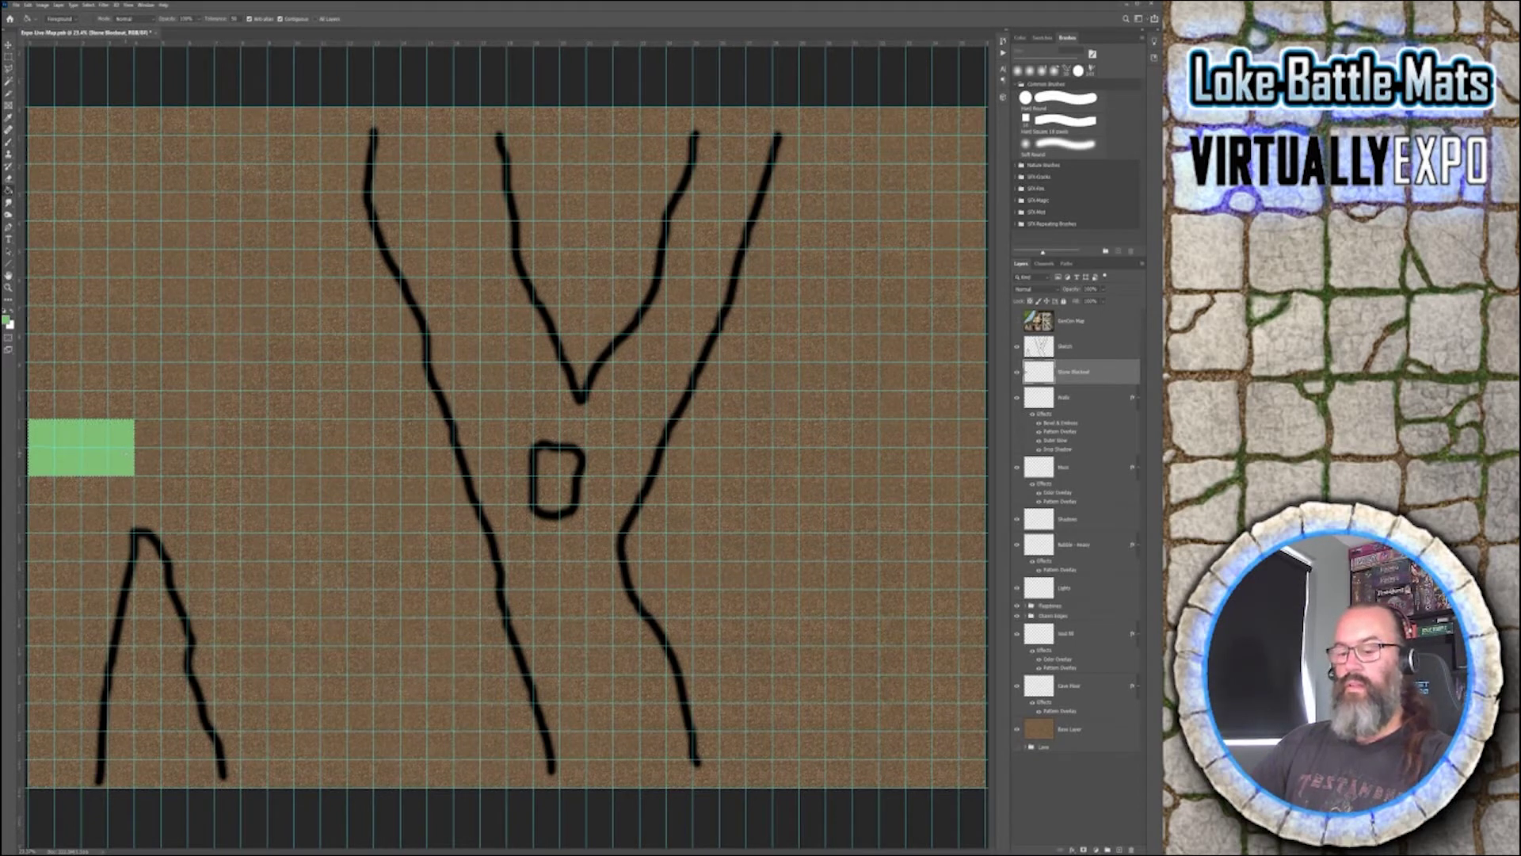
- Fill a green room 6 squares wide and 8 squares tall at the inner end of the left-edge corridor
key("m")
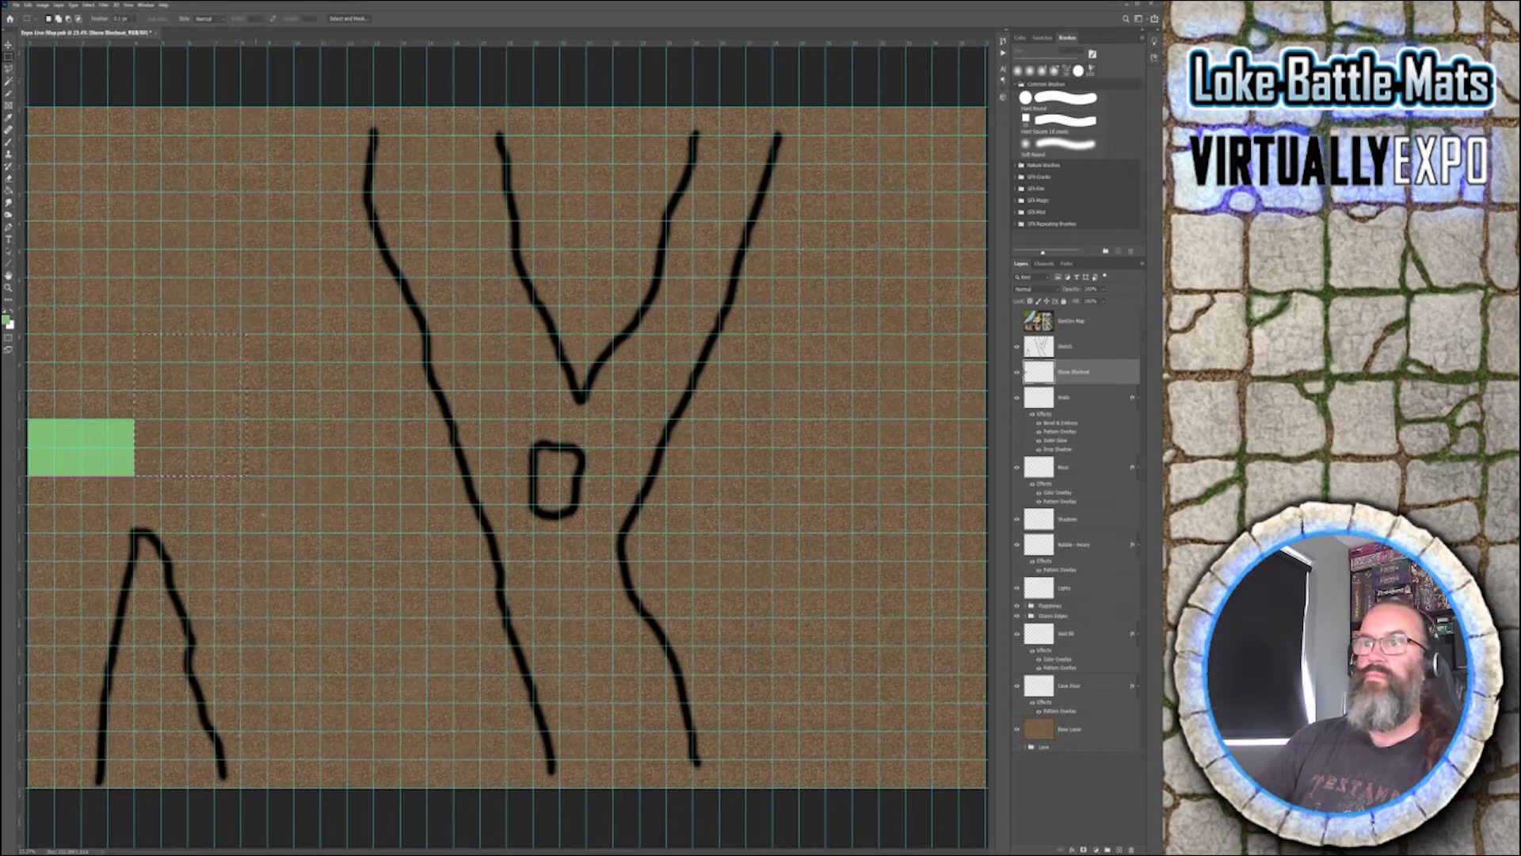
left_click_drag(246, 475, 290, 561)
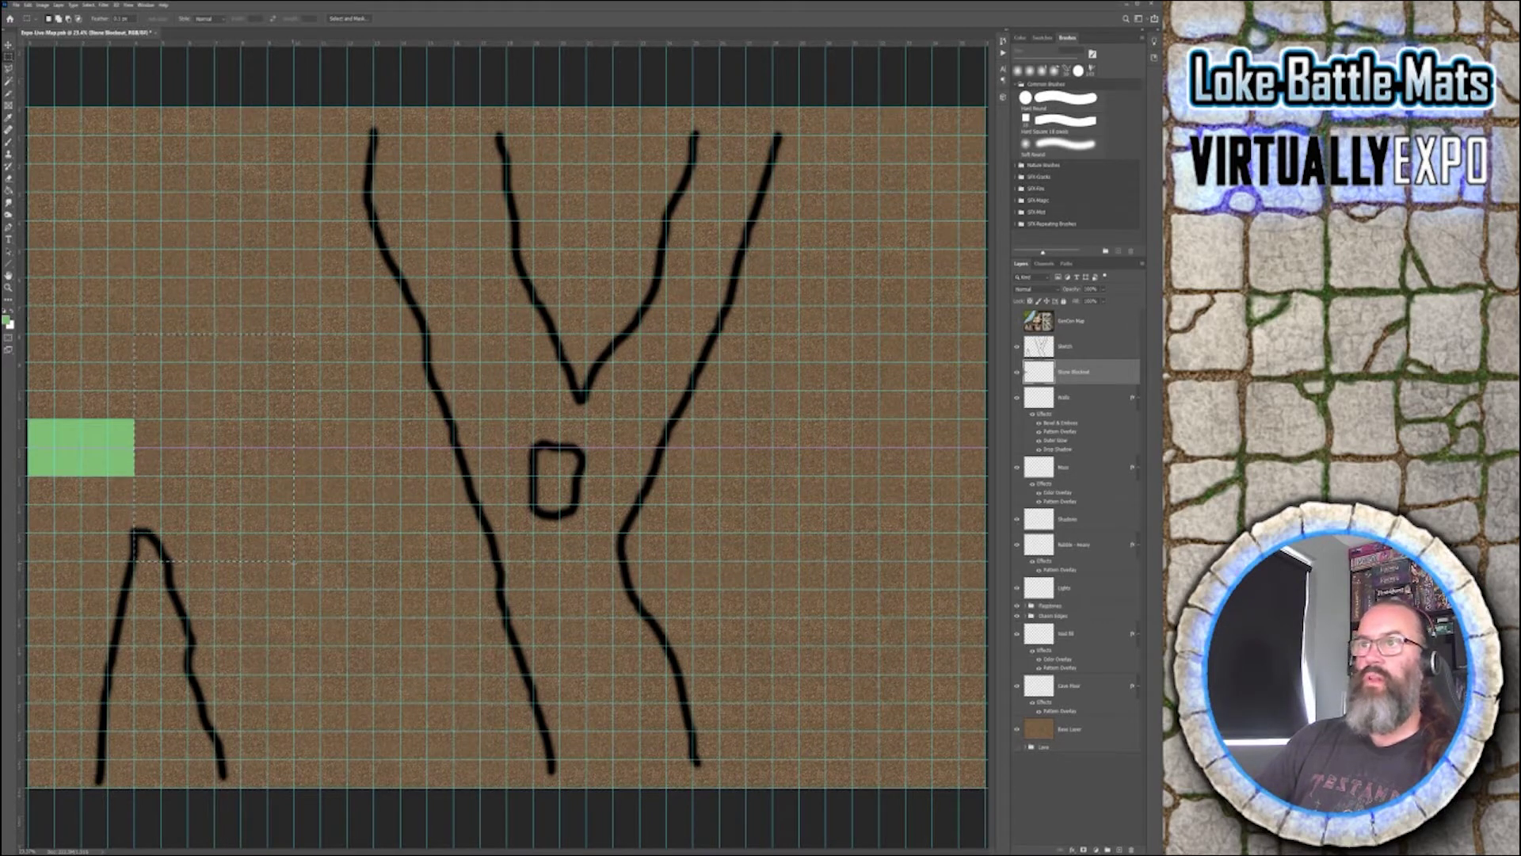
key("g")
left_click(204, 469)
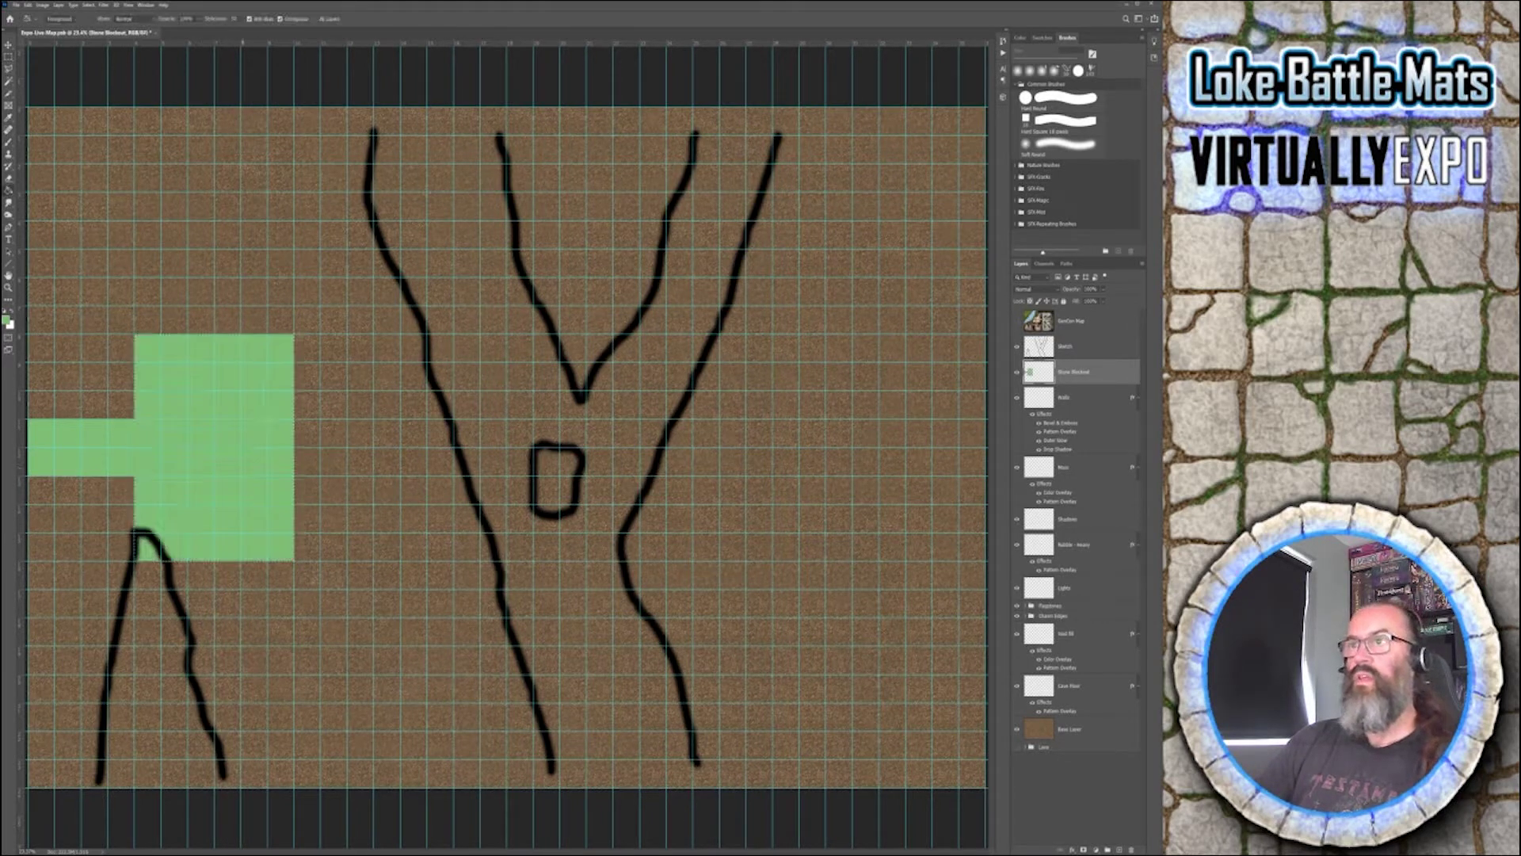
- Fill a 3 by 3 square corridor and a large central room 15 by 18 squares in green, extending from the first room
key("m")
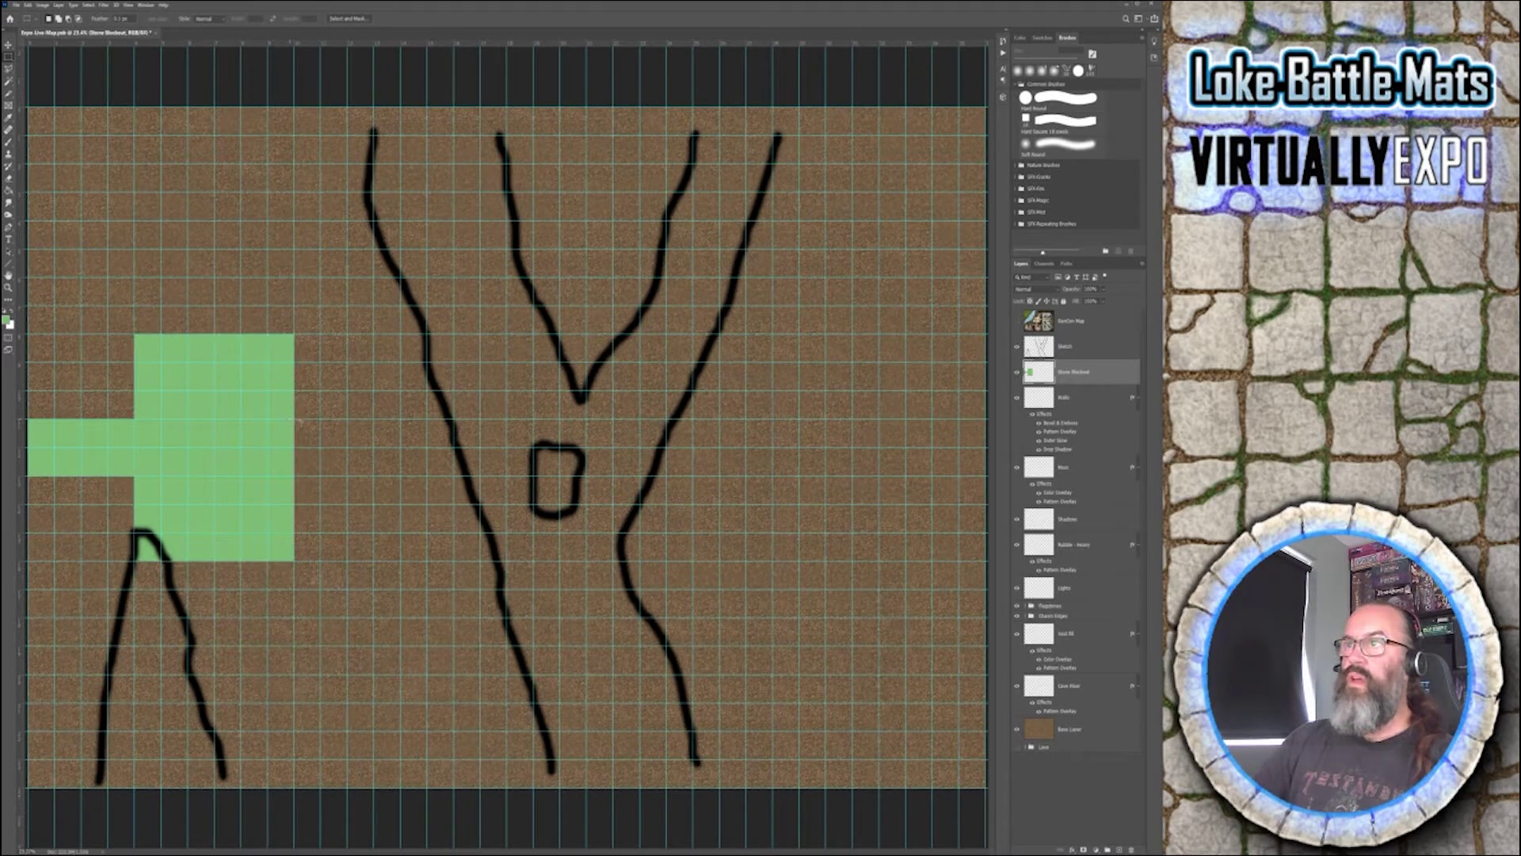
left_click_drag(388, 472, 401, 504)
left_click(395, 446)
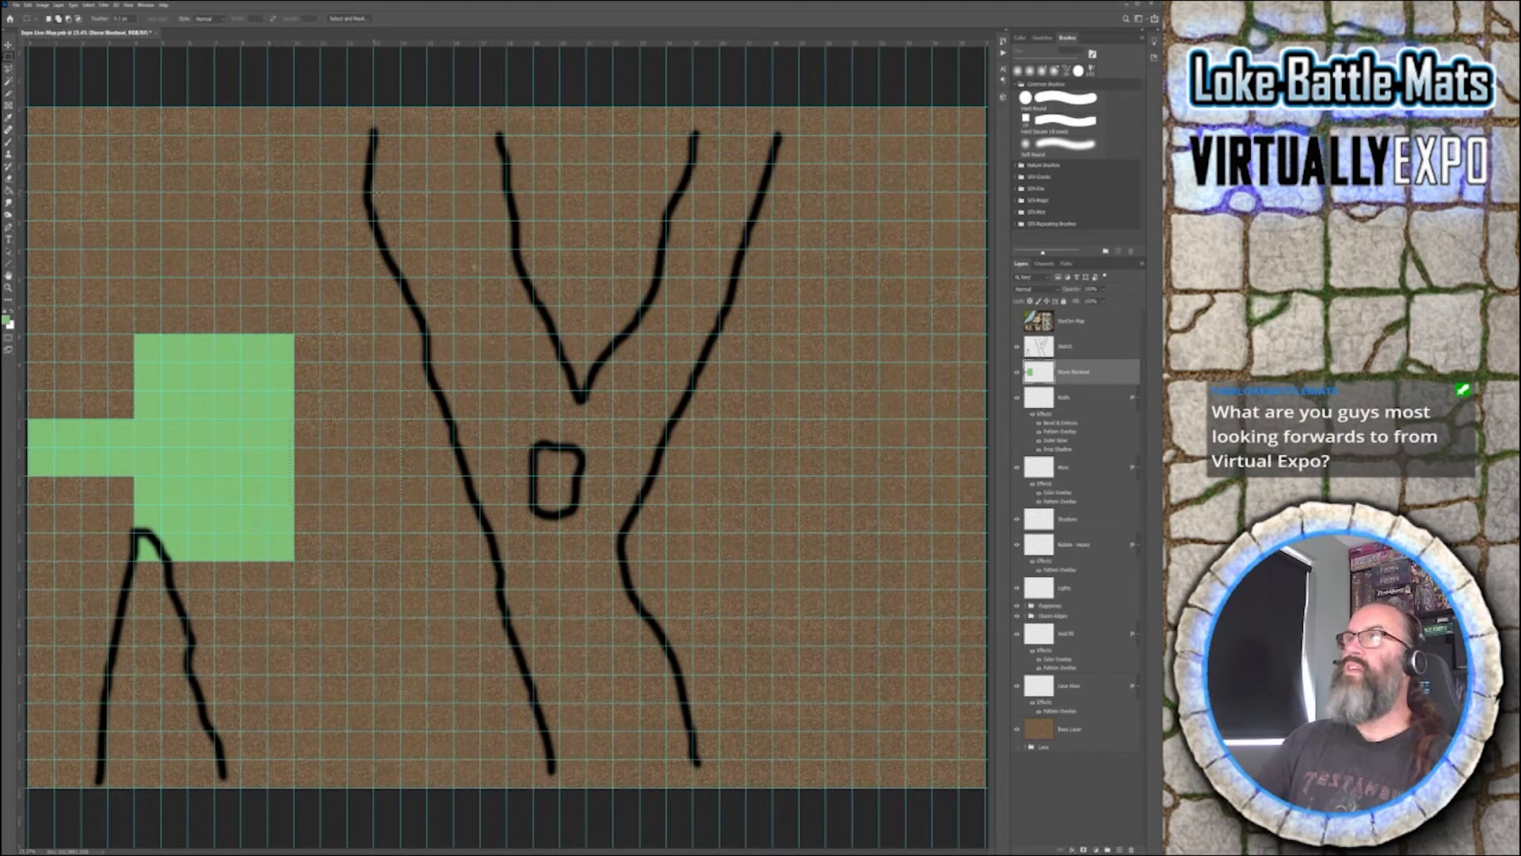
left_click_drag(539, 381, 773, 707)
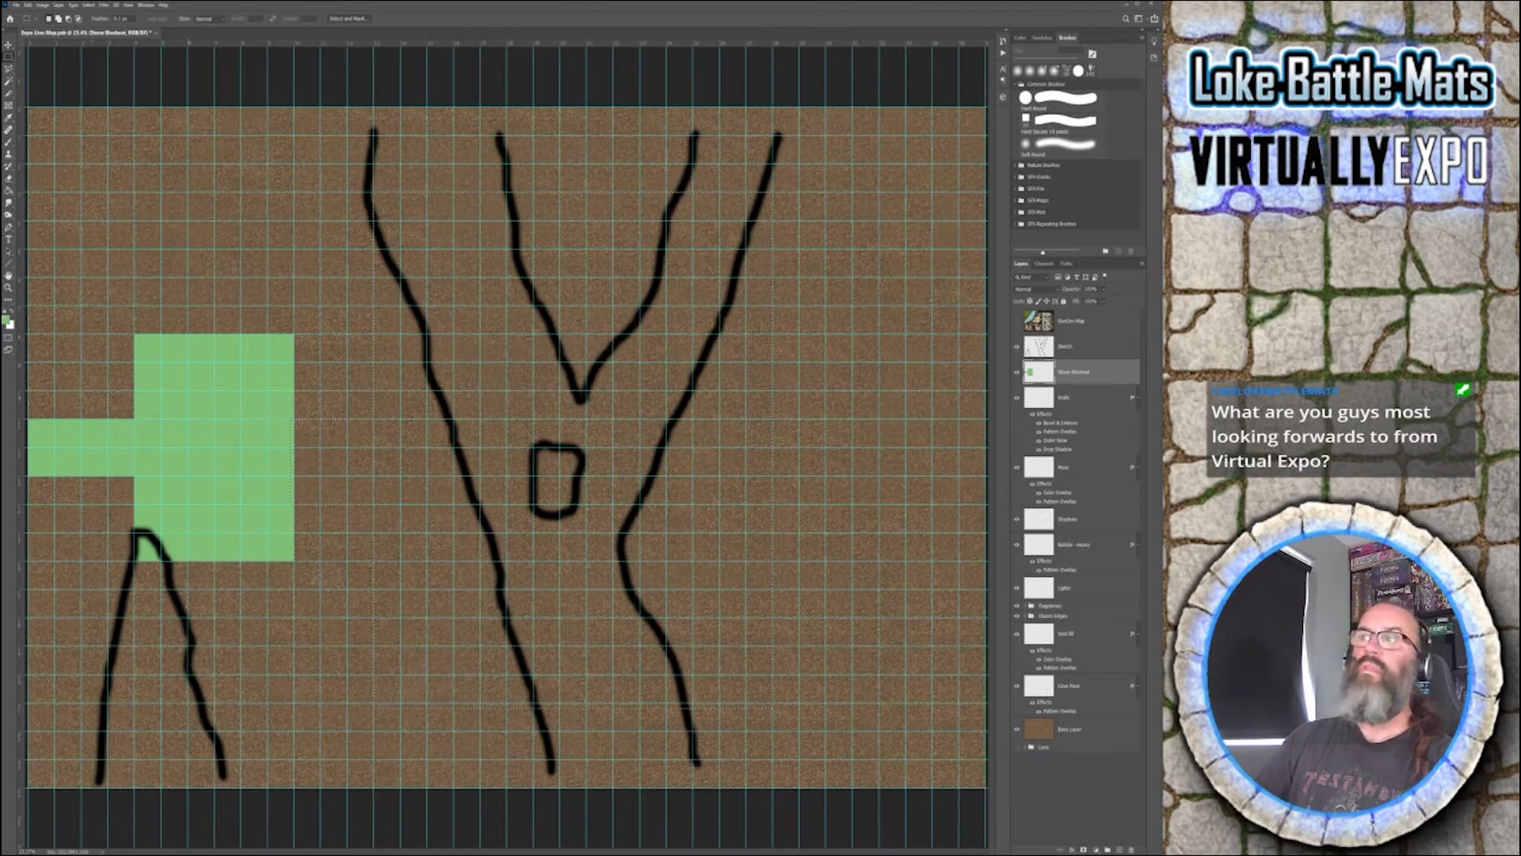
key("w")
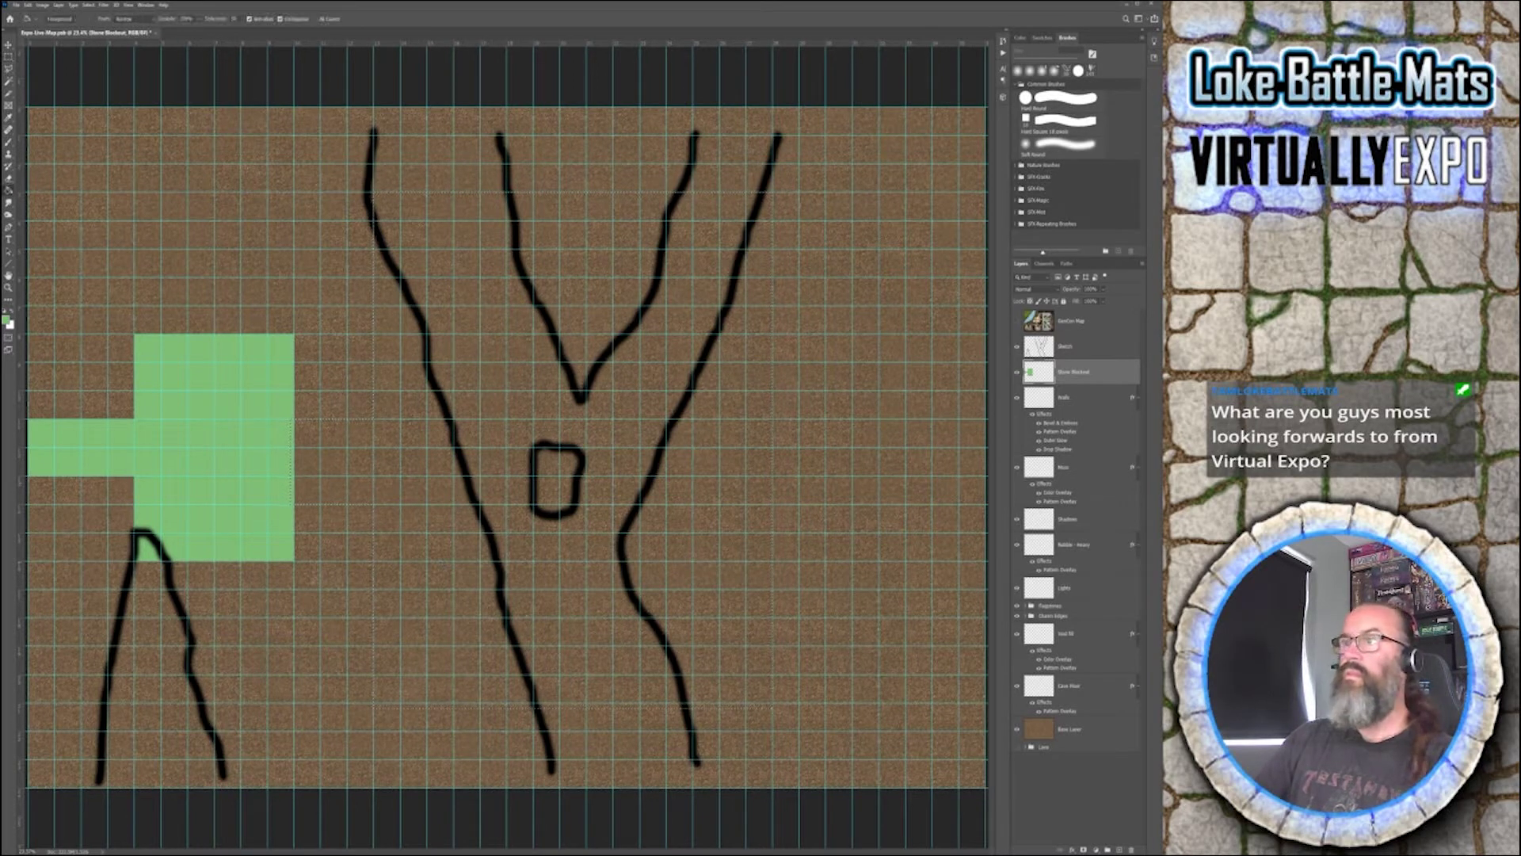
key("alt+BackSpace")
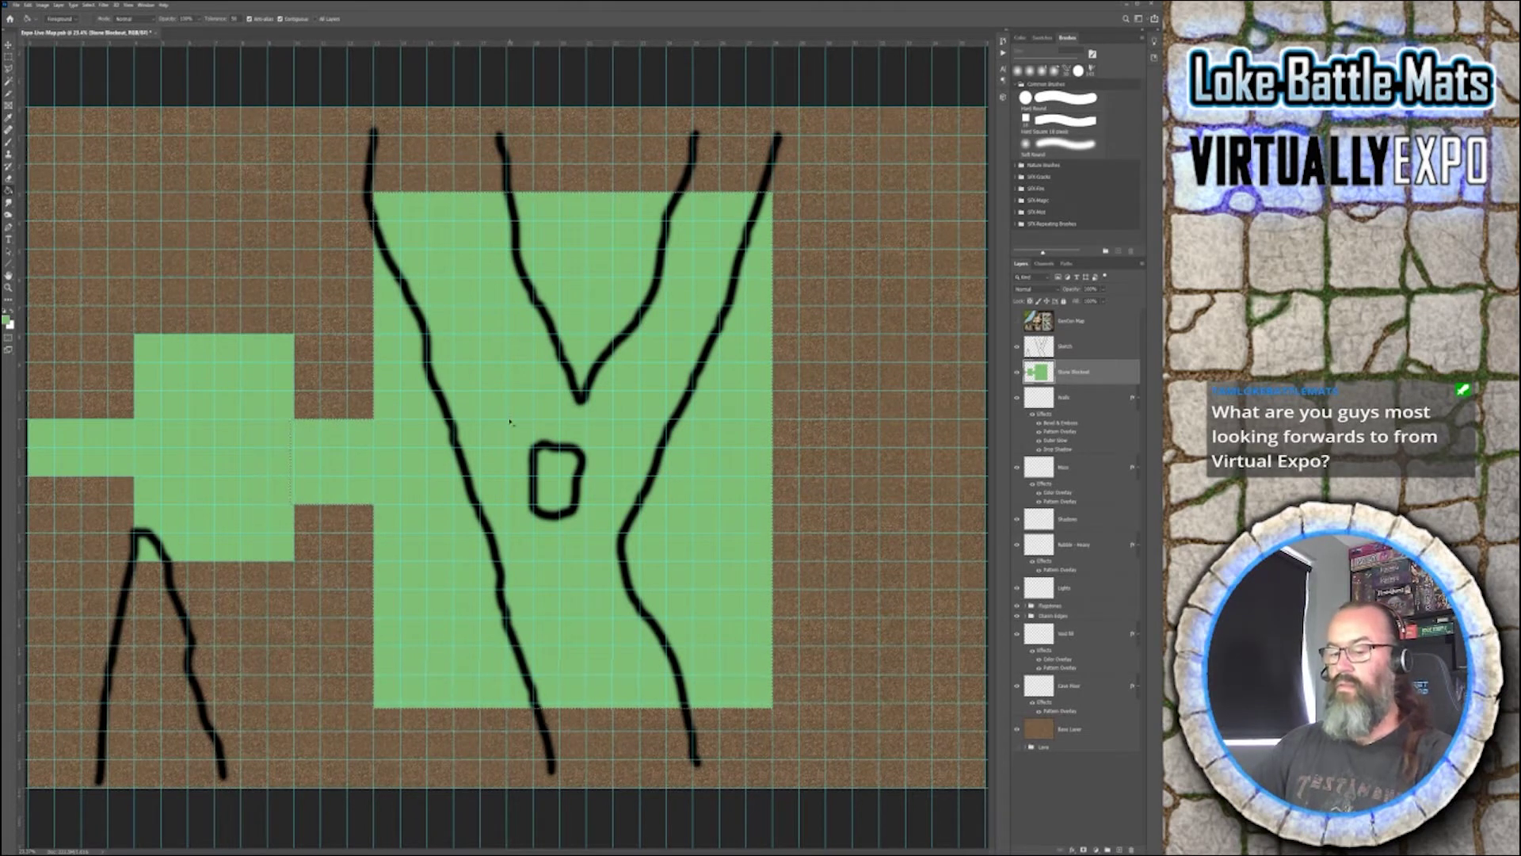
- Fill an upper-left room 9 by 5 squares in green, with two-square-wide corridors to the first room and the large central room
key("m")
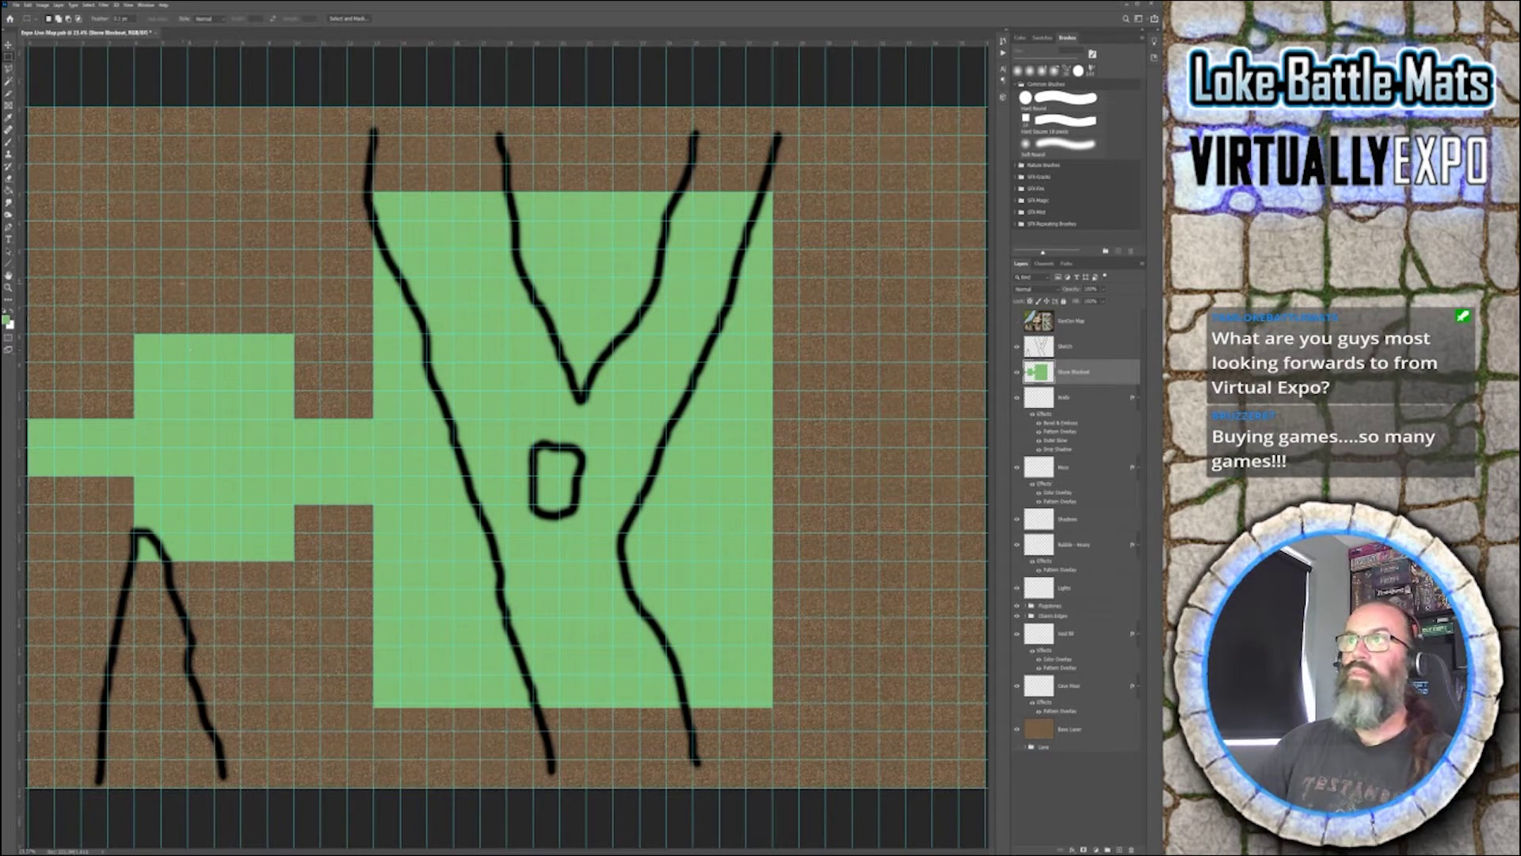
left_click_drag(208, 313, 235, 341)
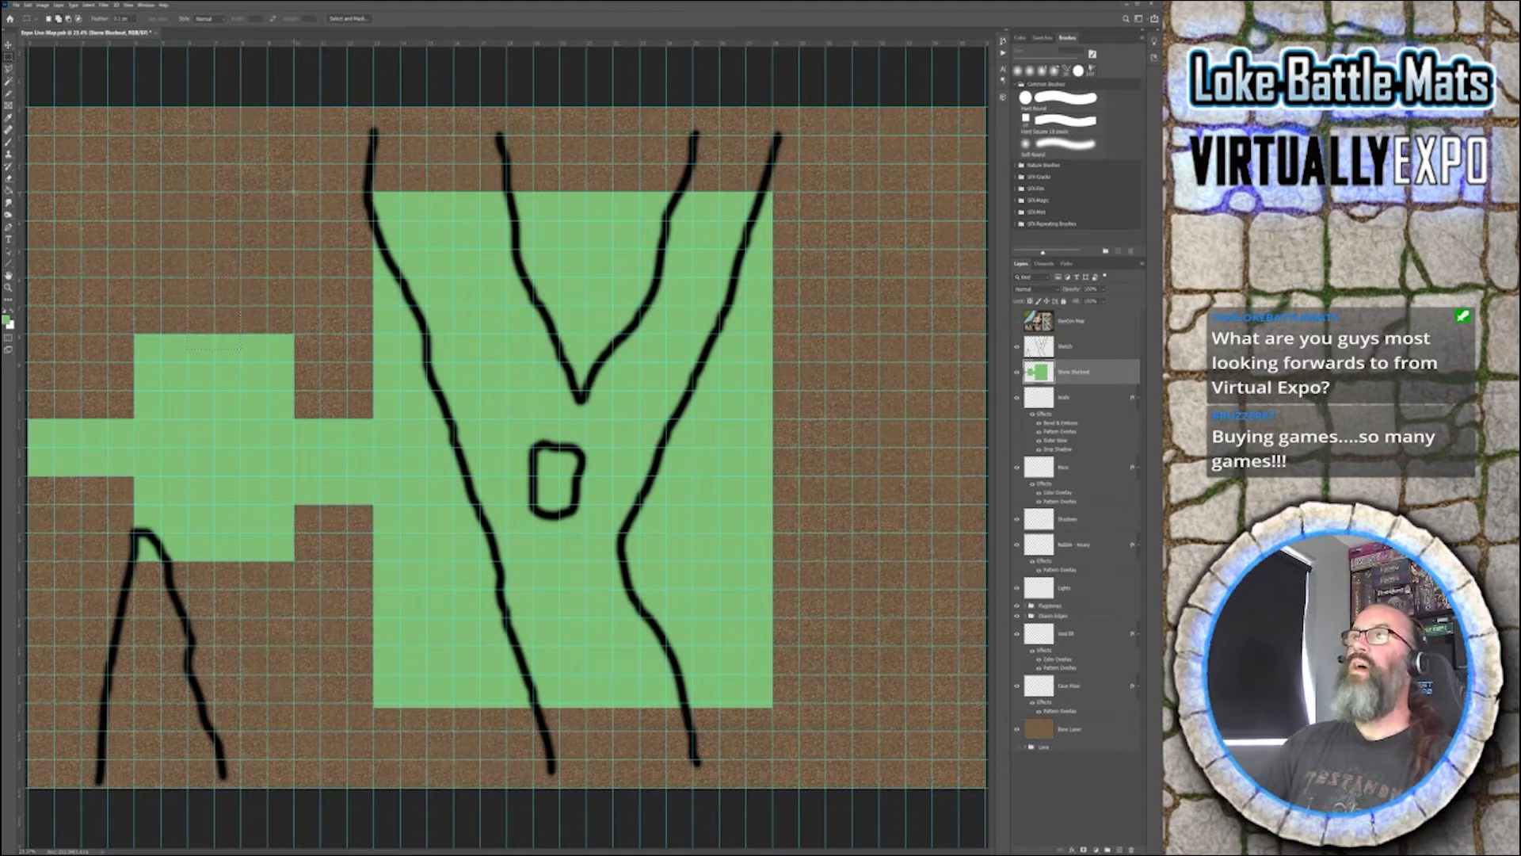
left_click_drag(297, 193, 387, 248)
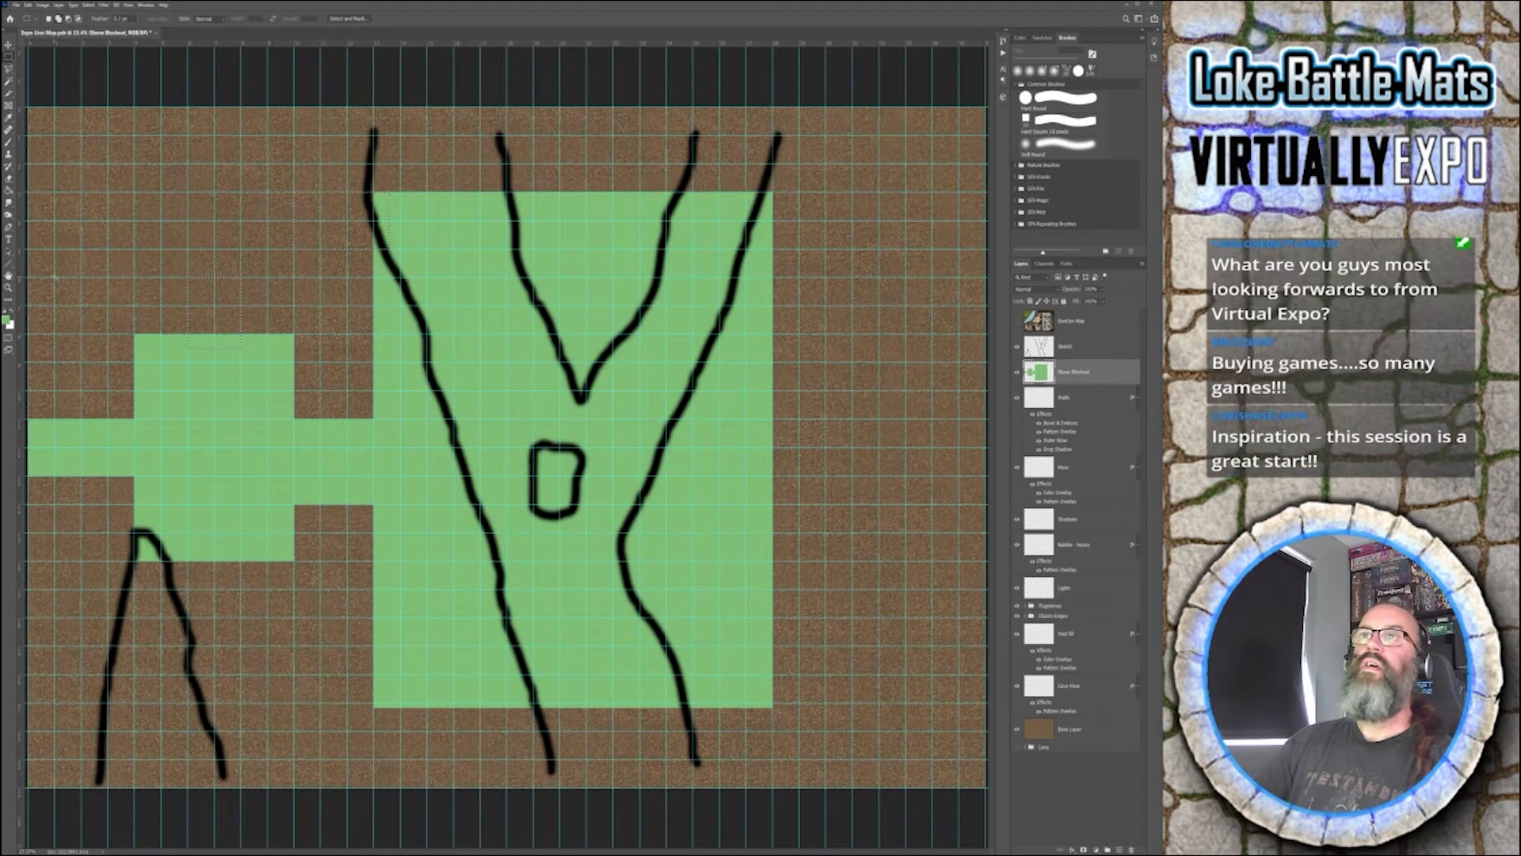
left_click_drag(56, 277, 54, 276)
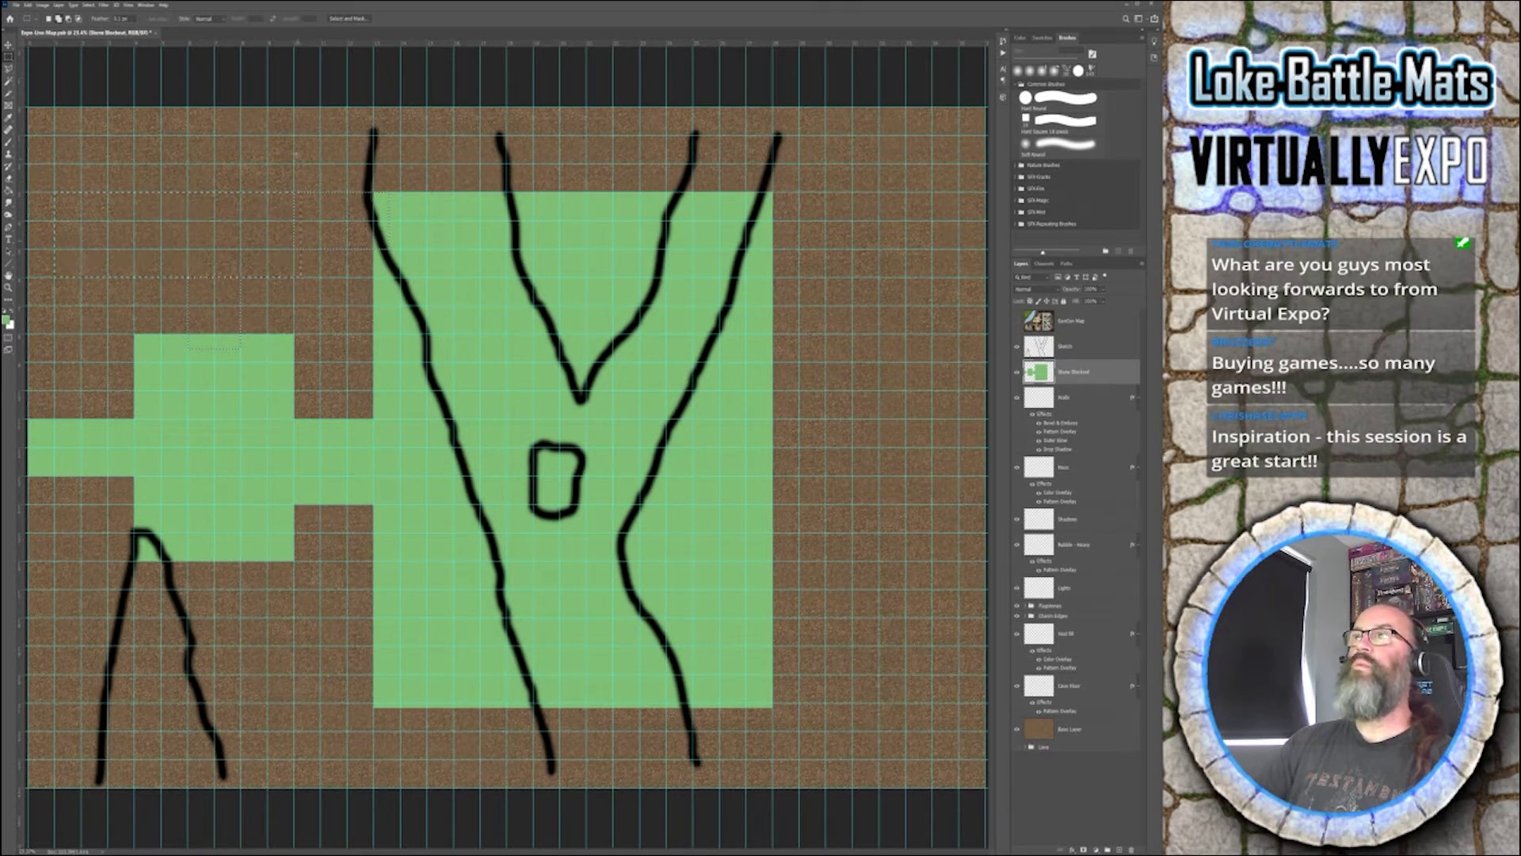
left_click_drag(300, 192, 295, 140)
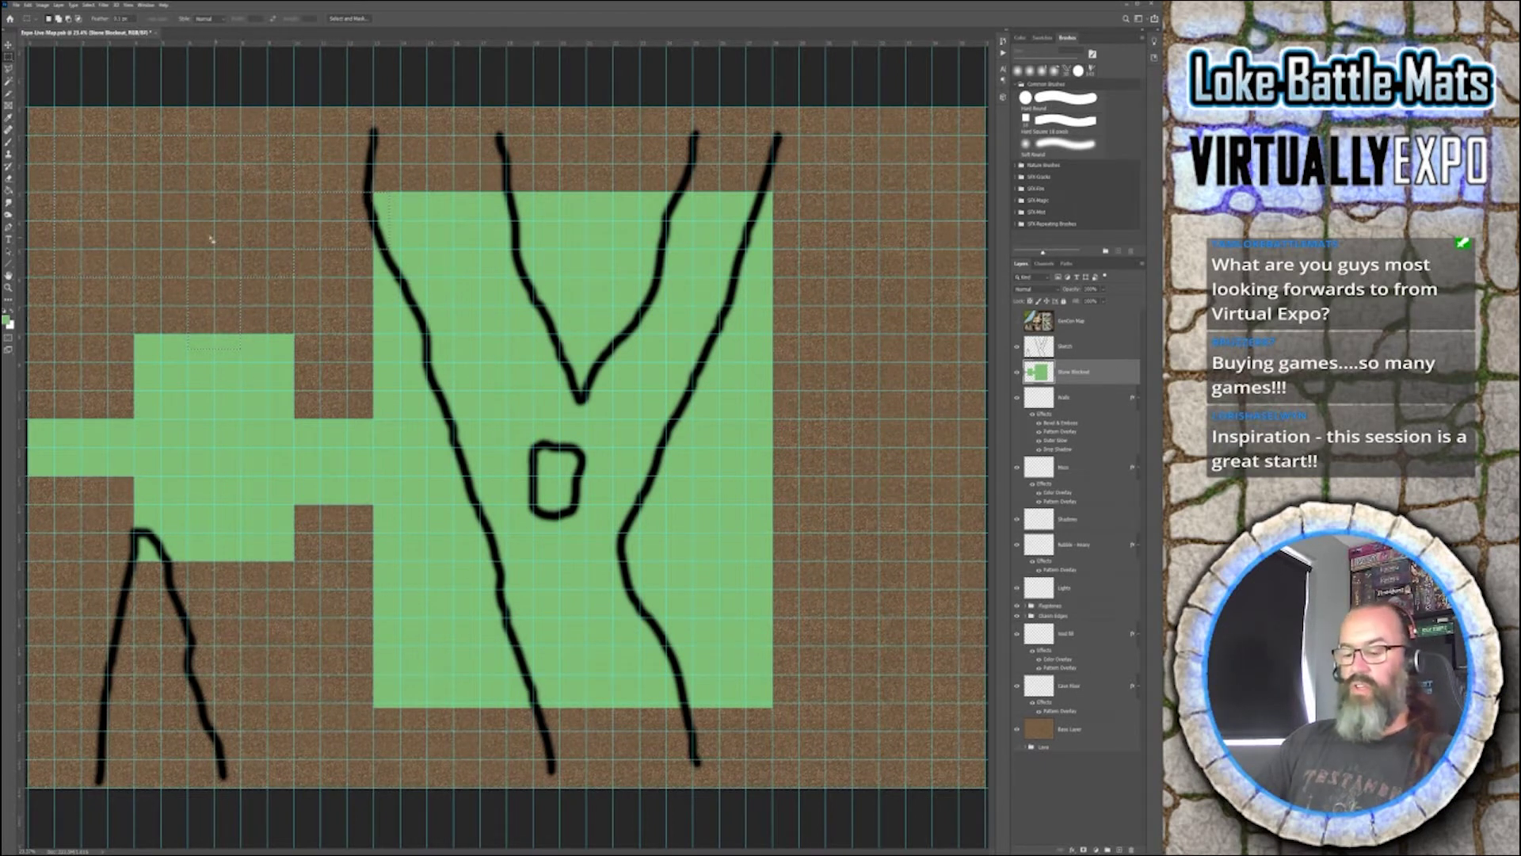
key("g")
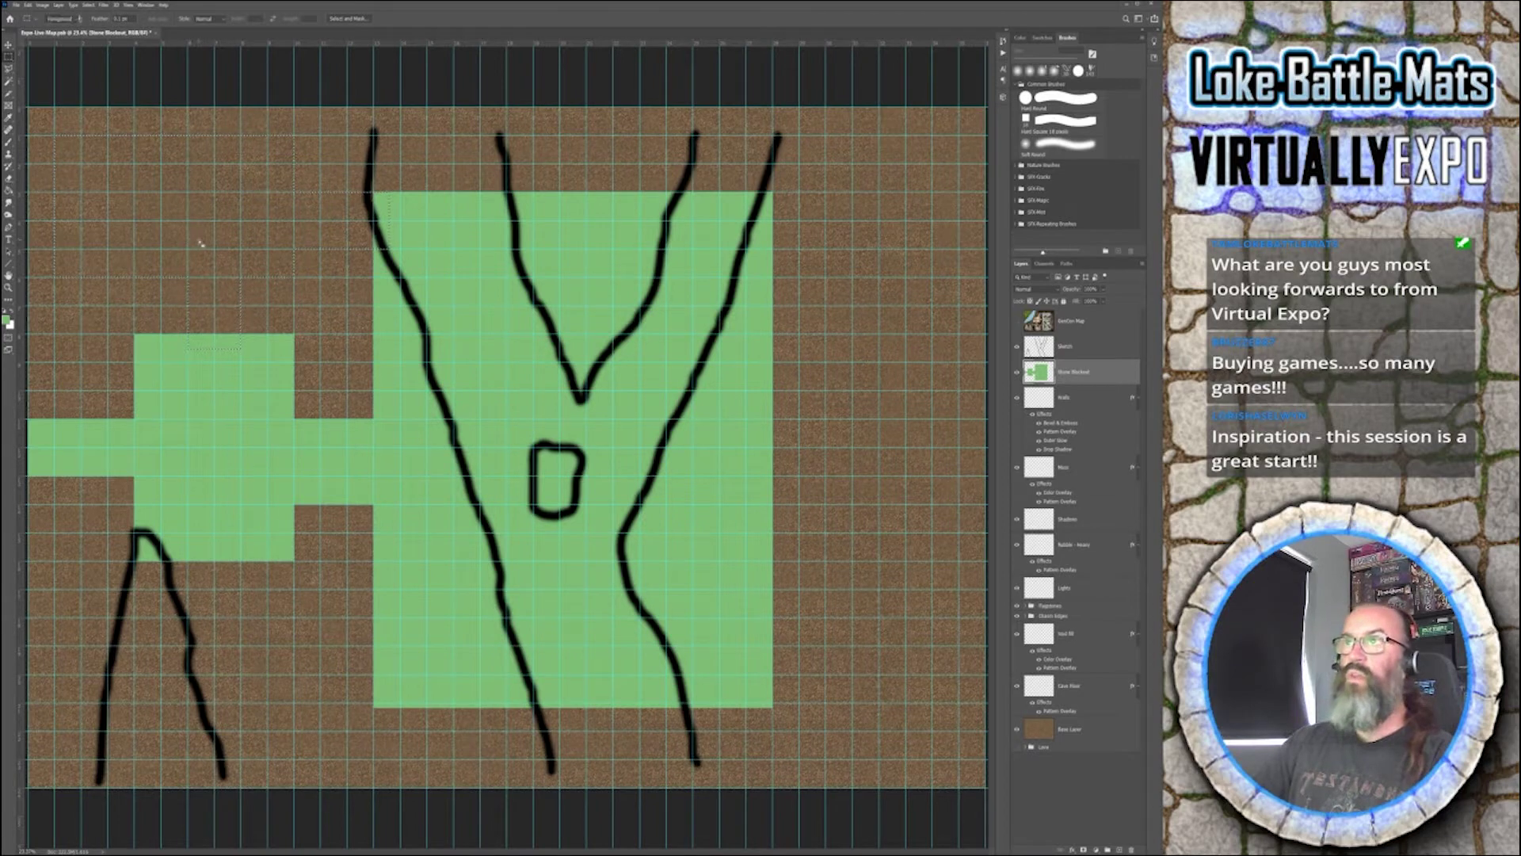
left_click(282, 275)
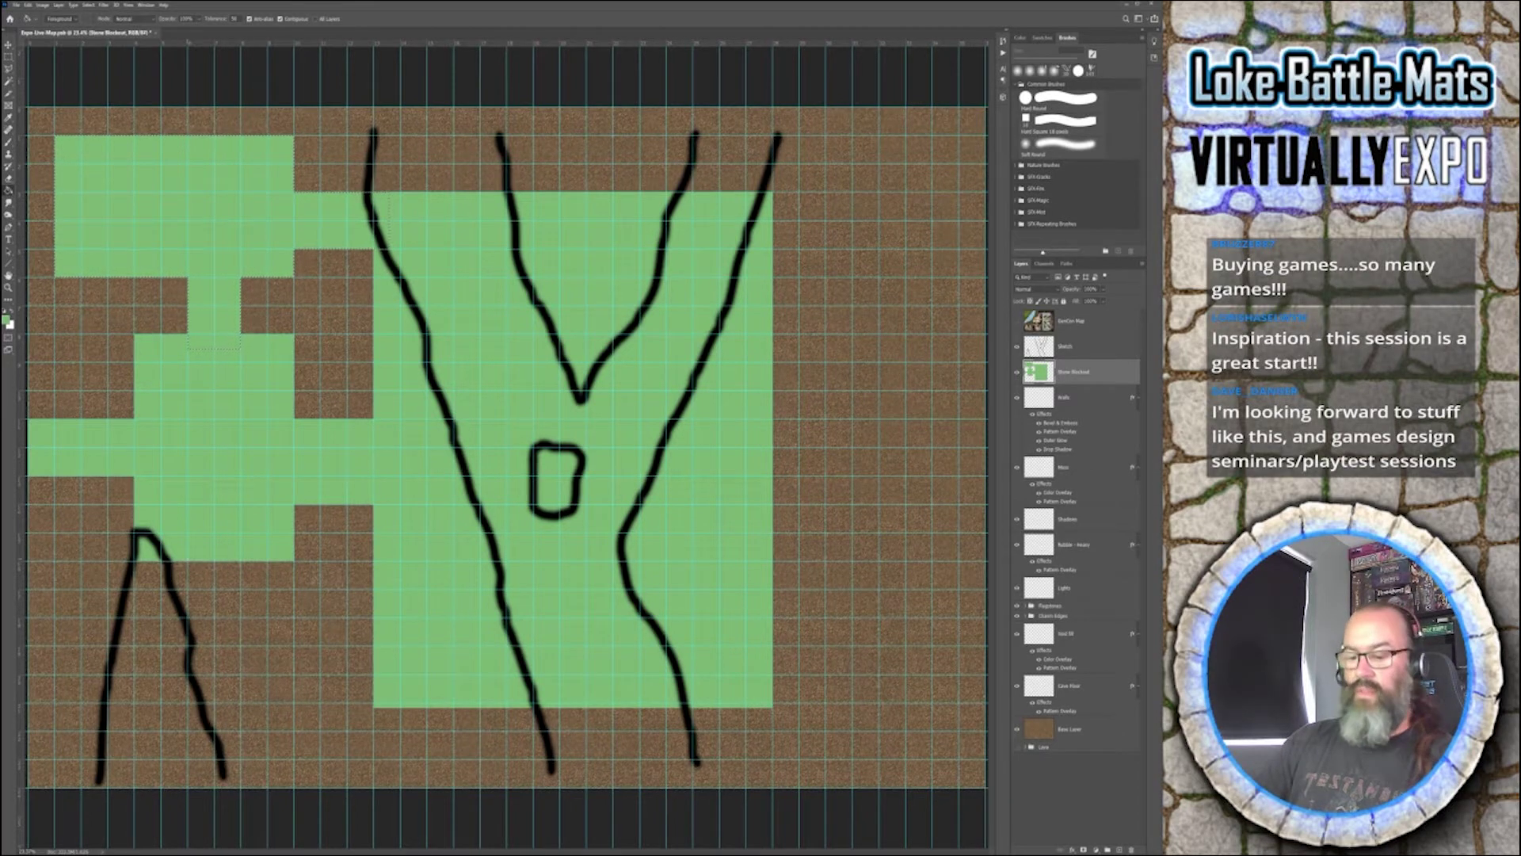
- Fill a lower-left room 9 by 5 squares in green, with two-square-wide corridors to the first room and the large central room
key("m")
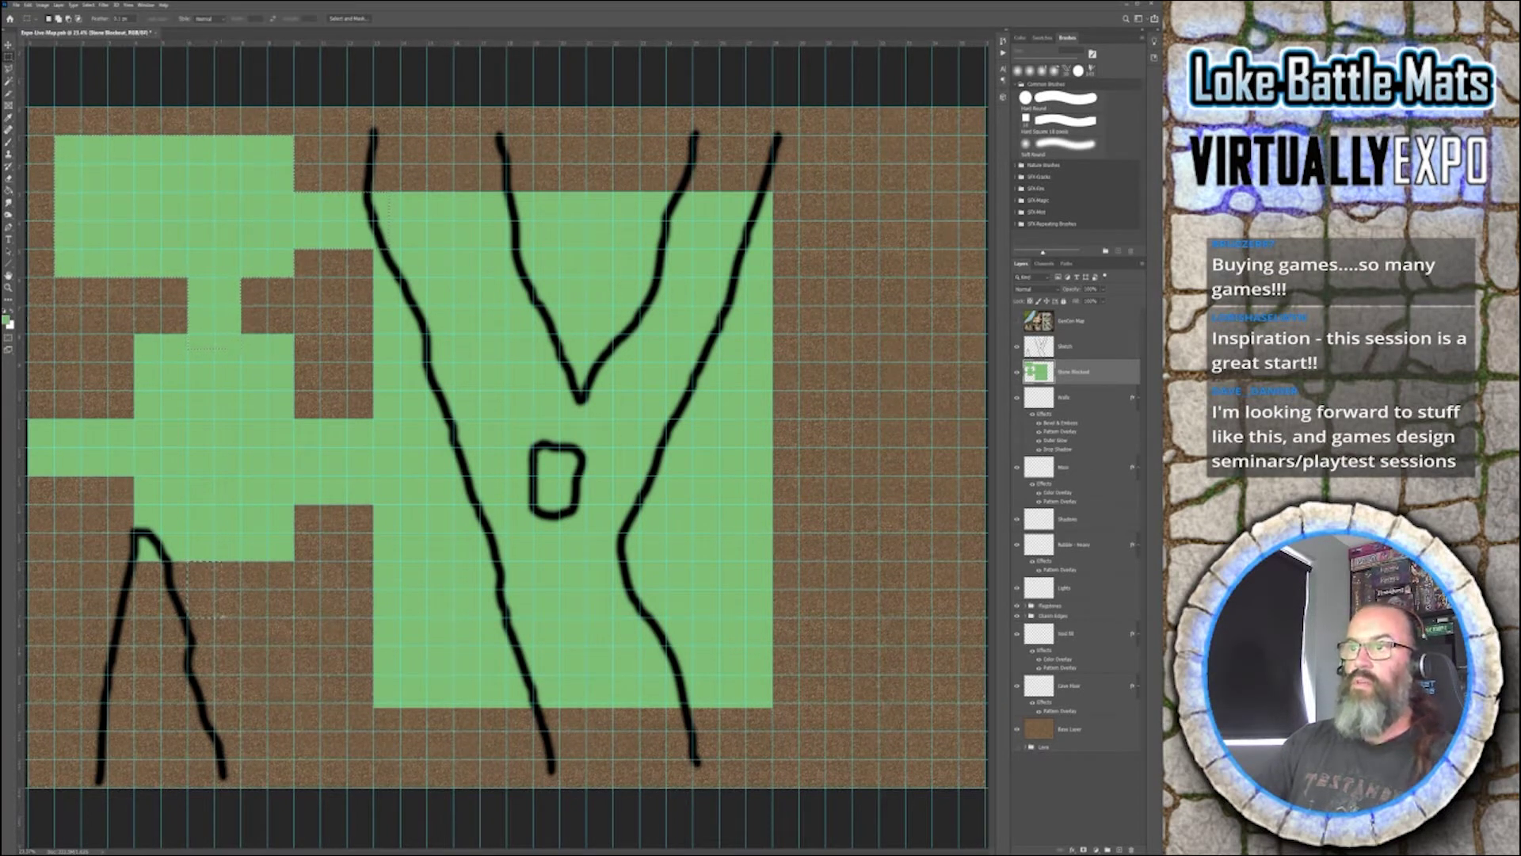
left_click_drag(224, 617, 236, 647)
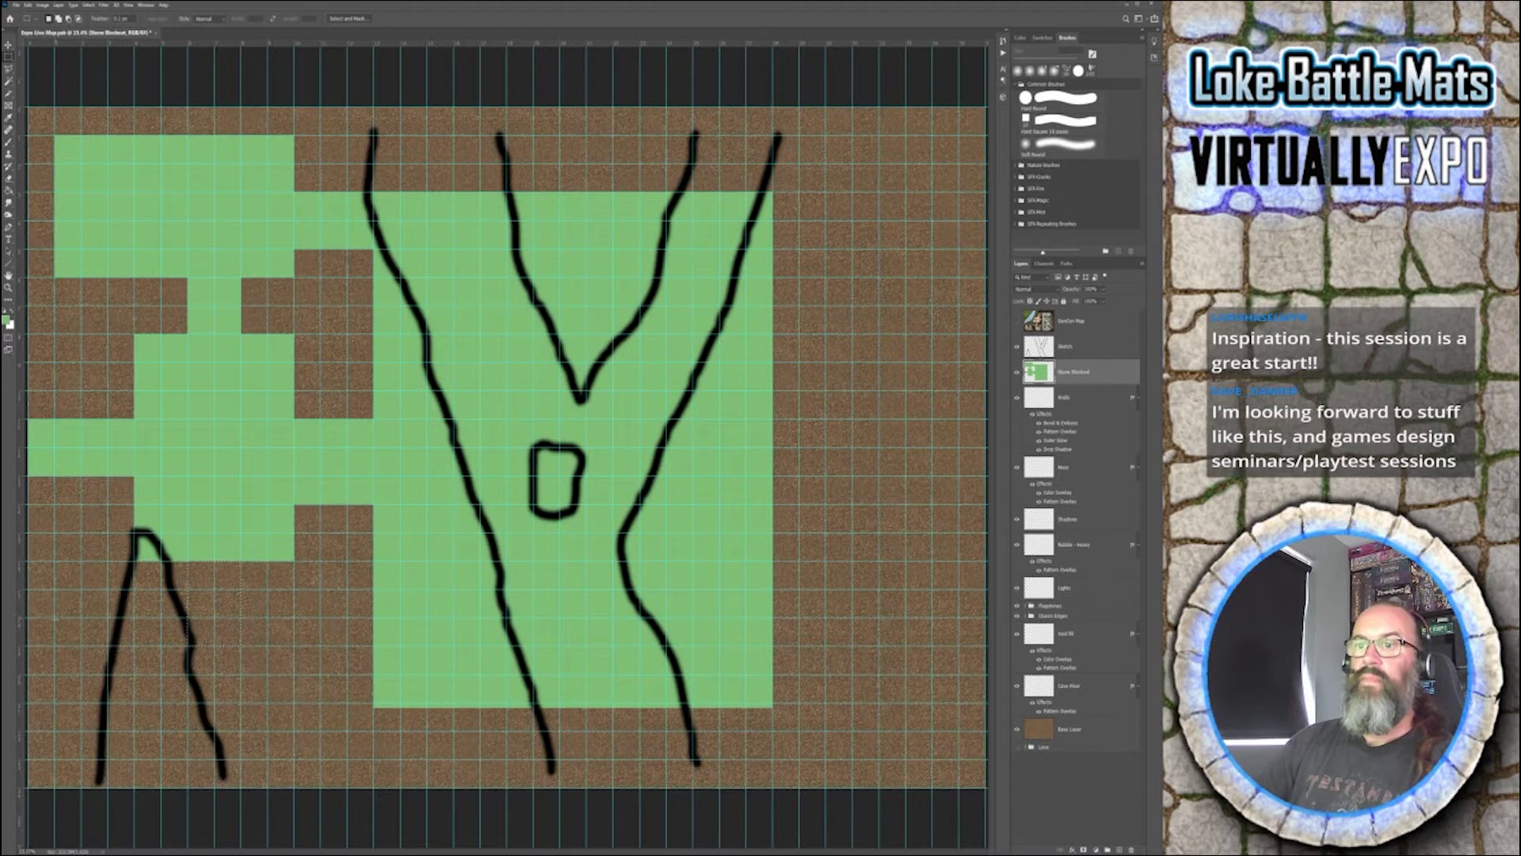
left_click_drag(55, 616, 226, 693)
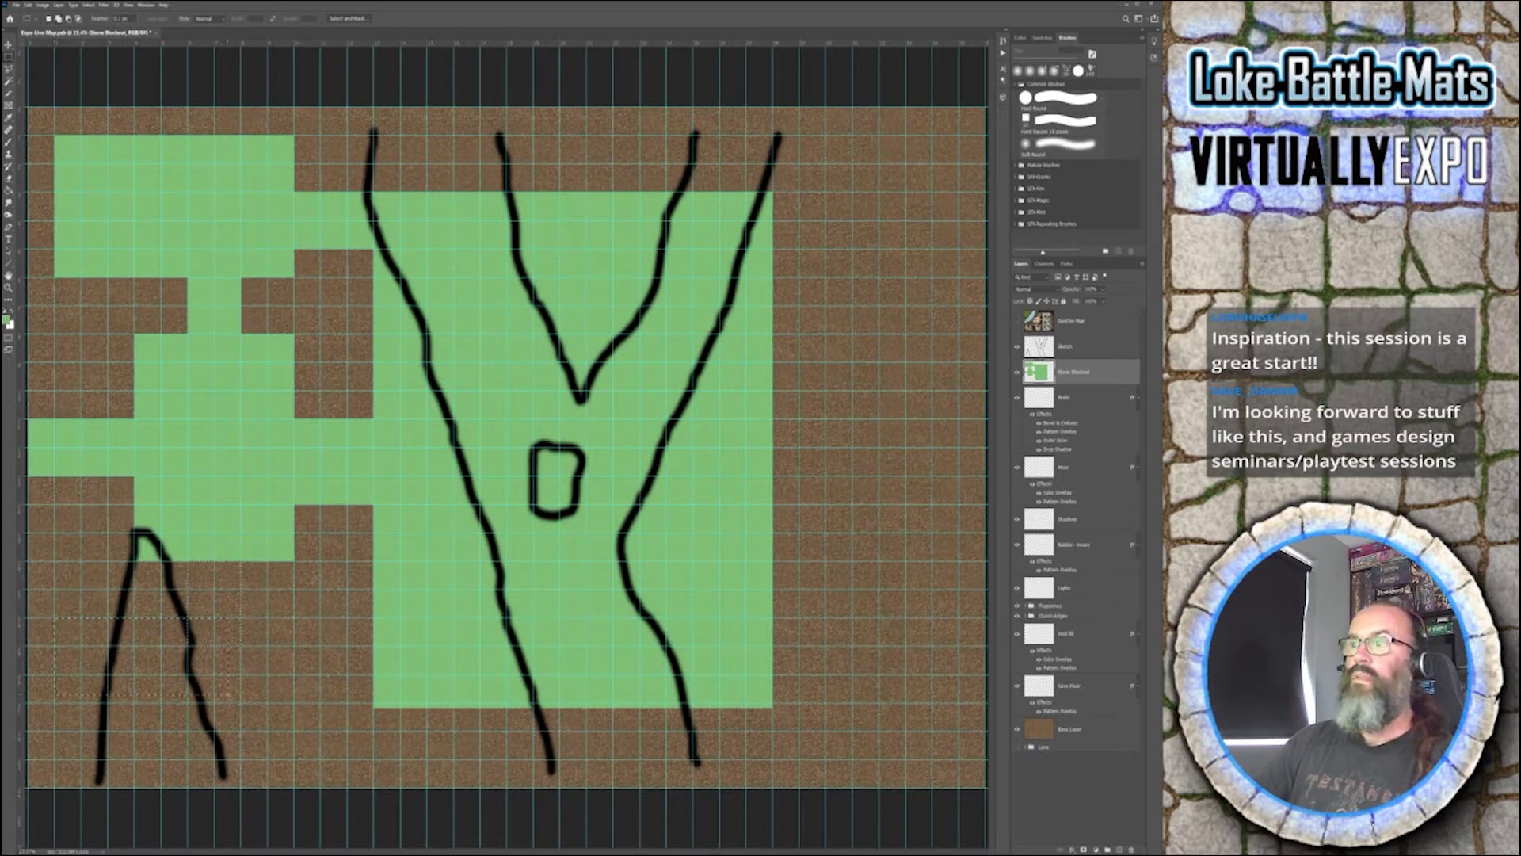
left_click_drag(262, 745, 294, 761)
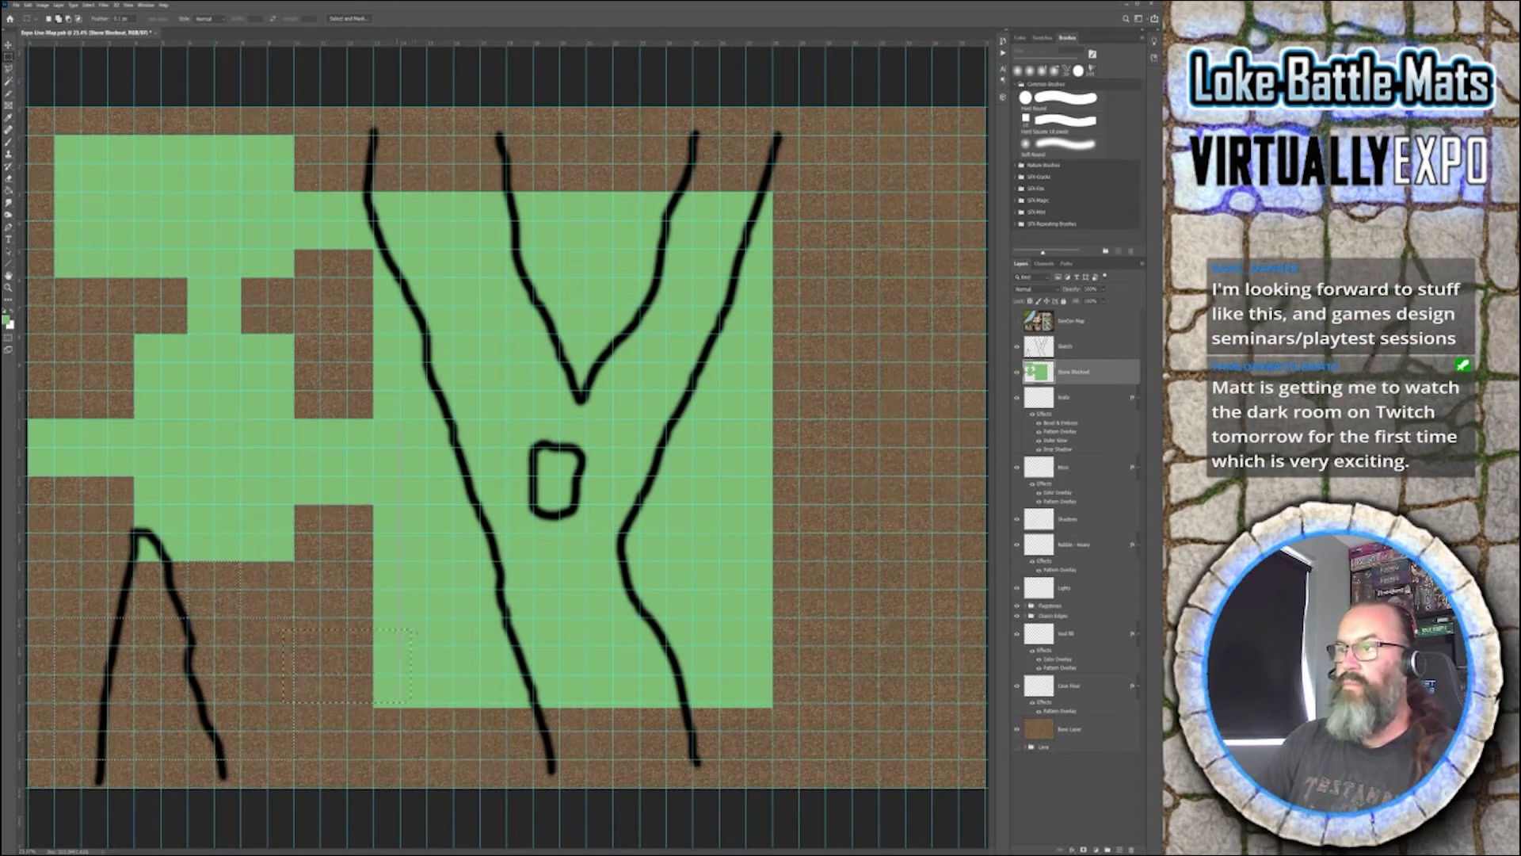
left_click_drag(401, 634, 390, 648)
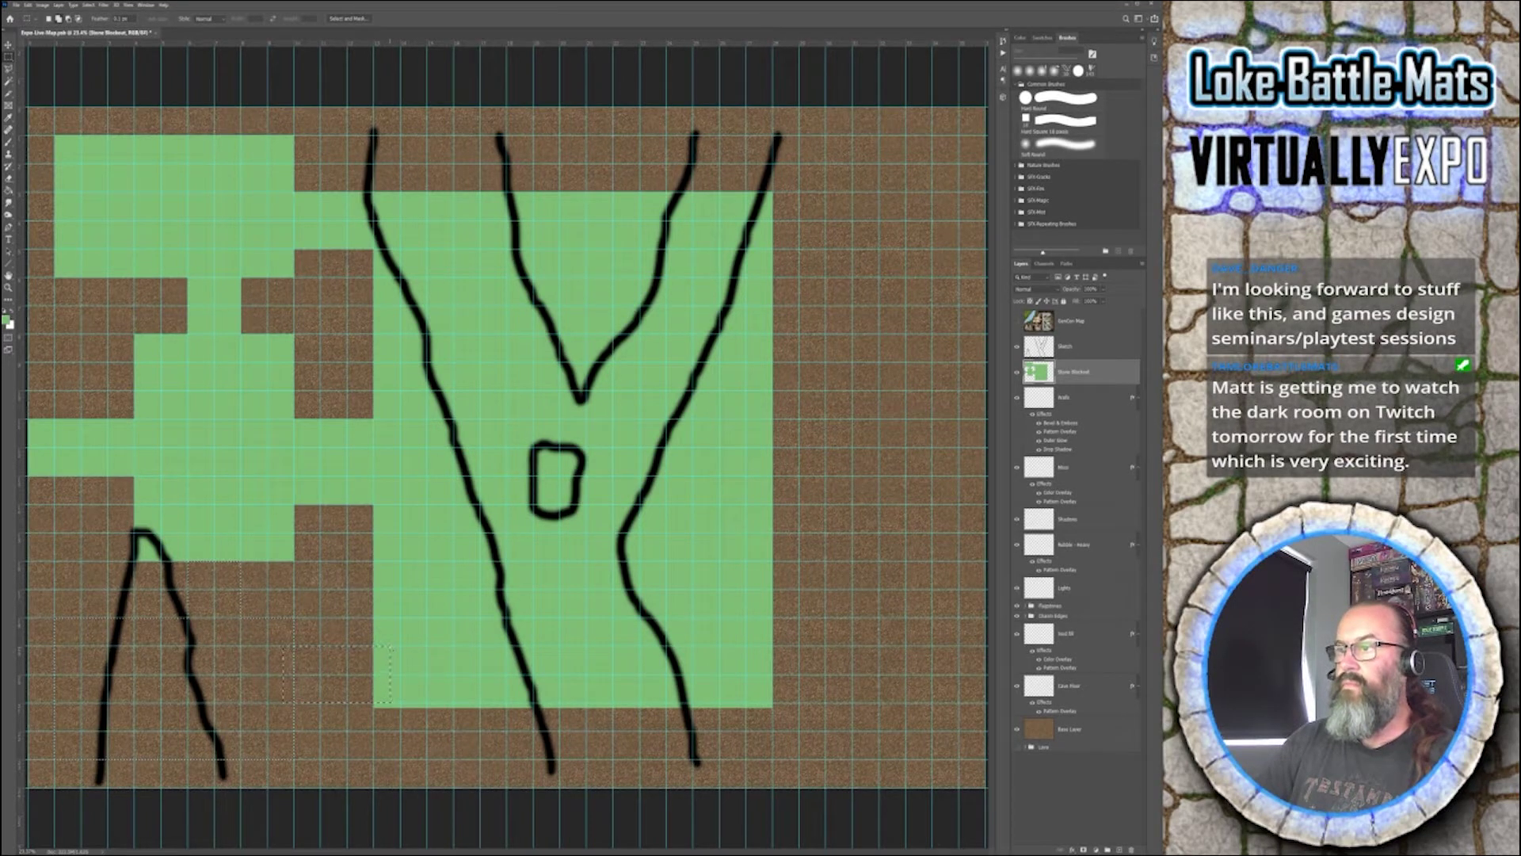
key("g")
key("alt+BackSpace")
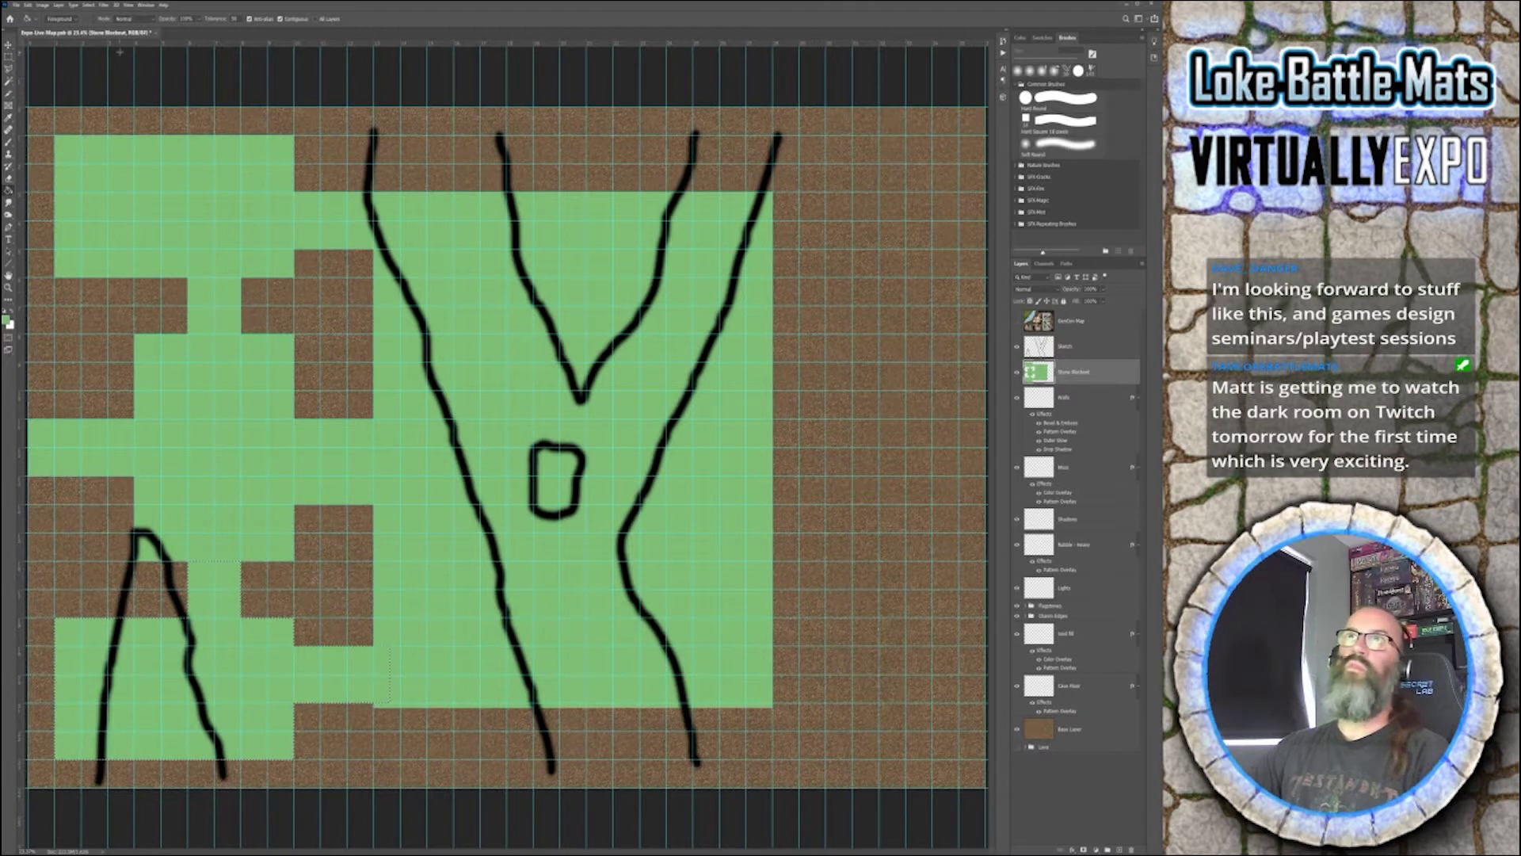
- Fill a green room 7 squares wide and 11 squares tall against the central room's right side, with its two outer corners cut diagonally
left_click(8, 57)
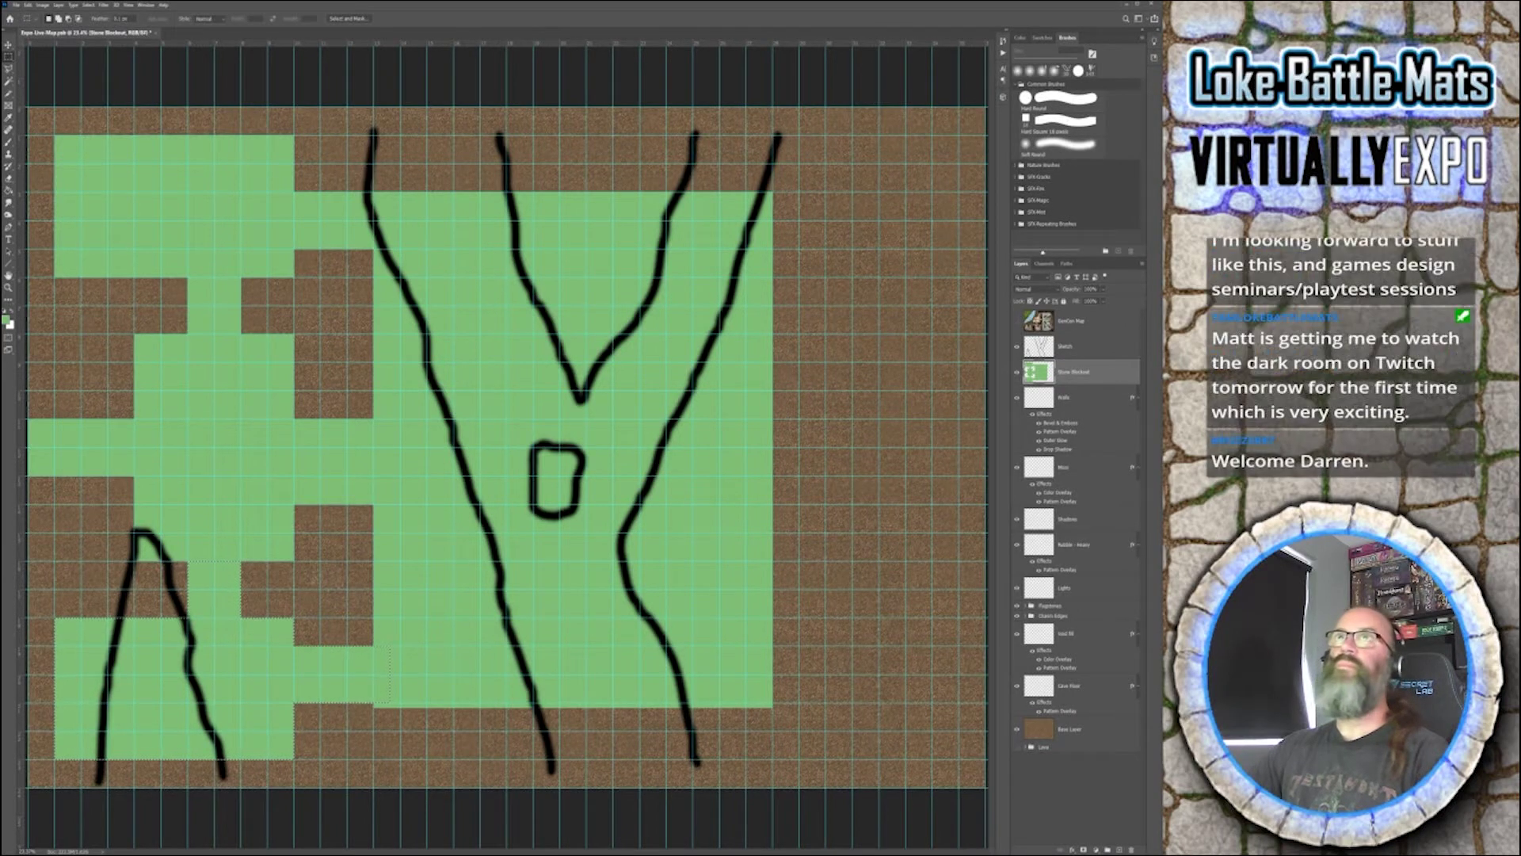
key("l")
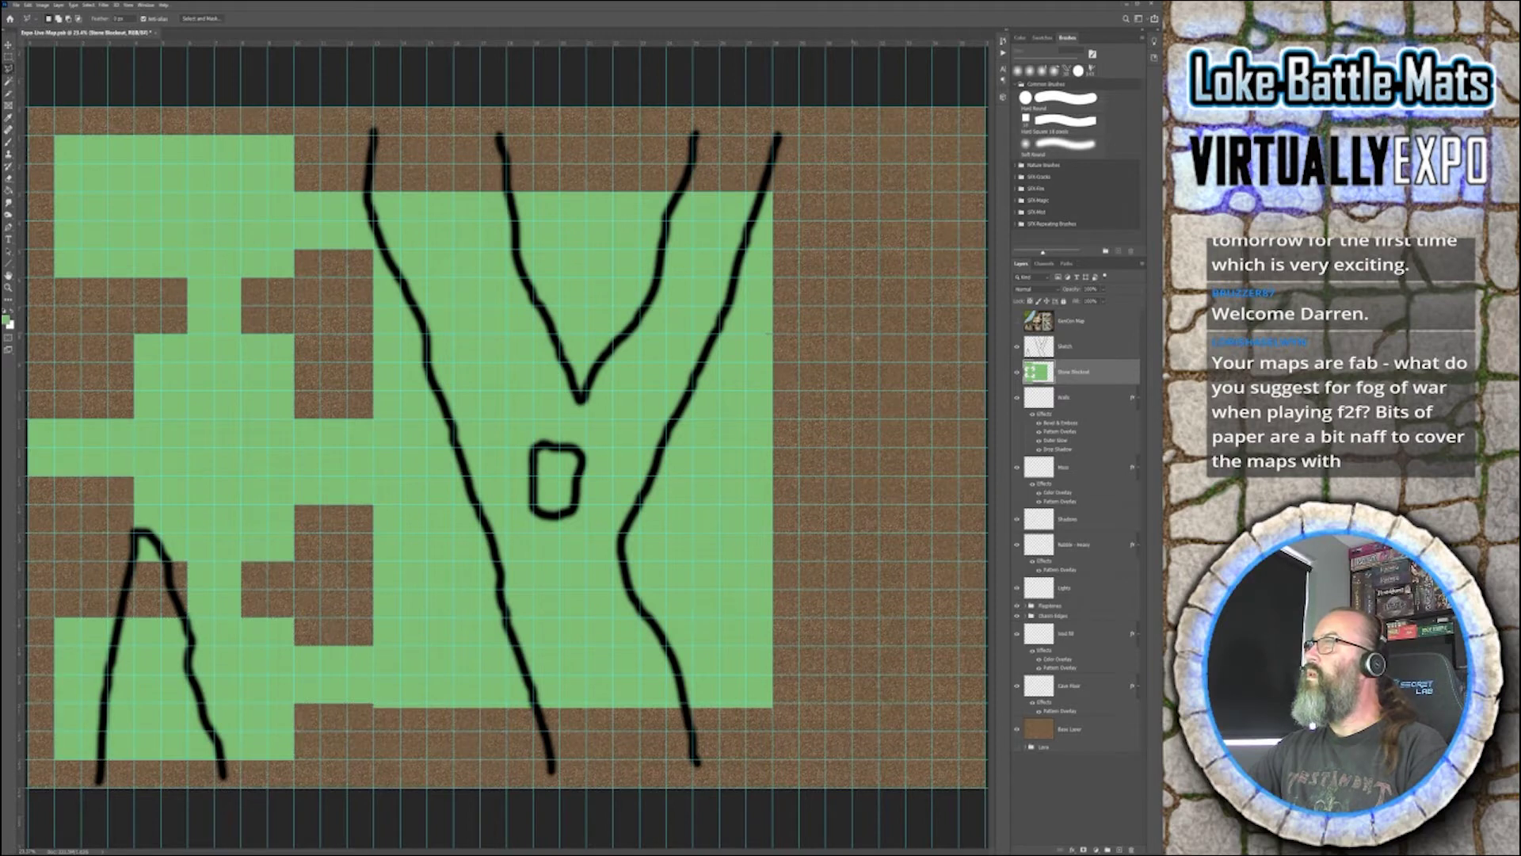
left_click_drag(856, 337, 959, 441)
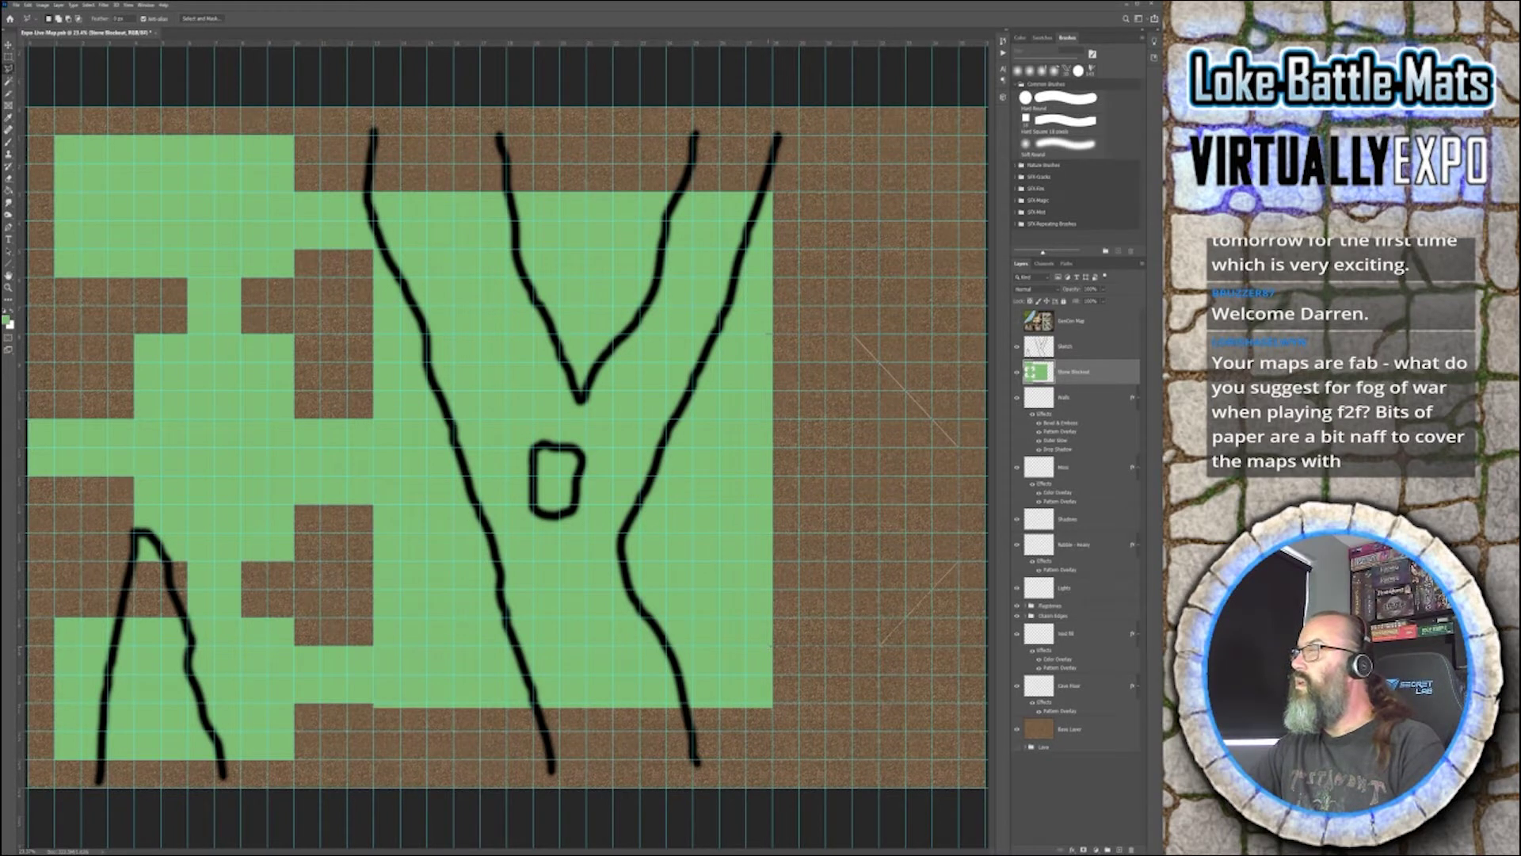
key("Return")
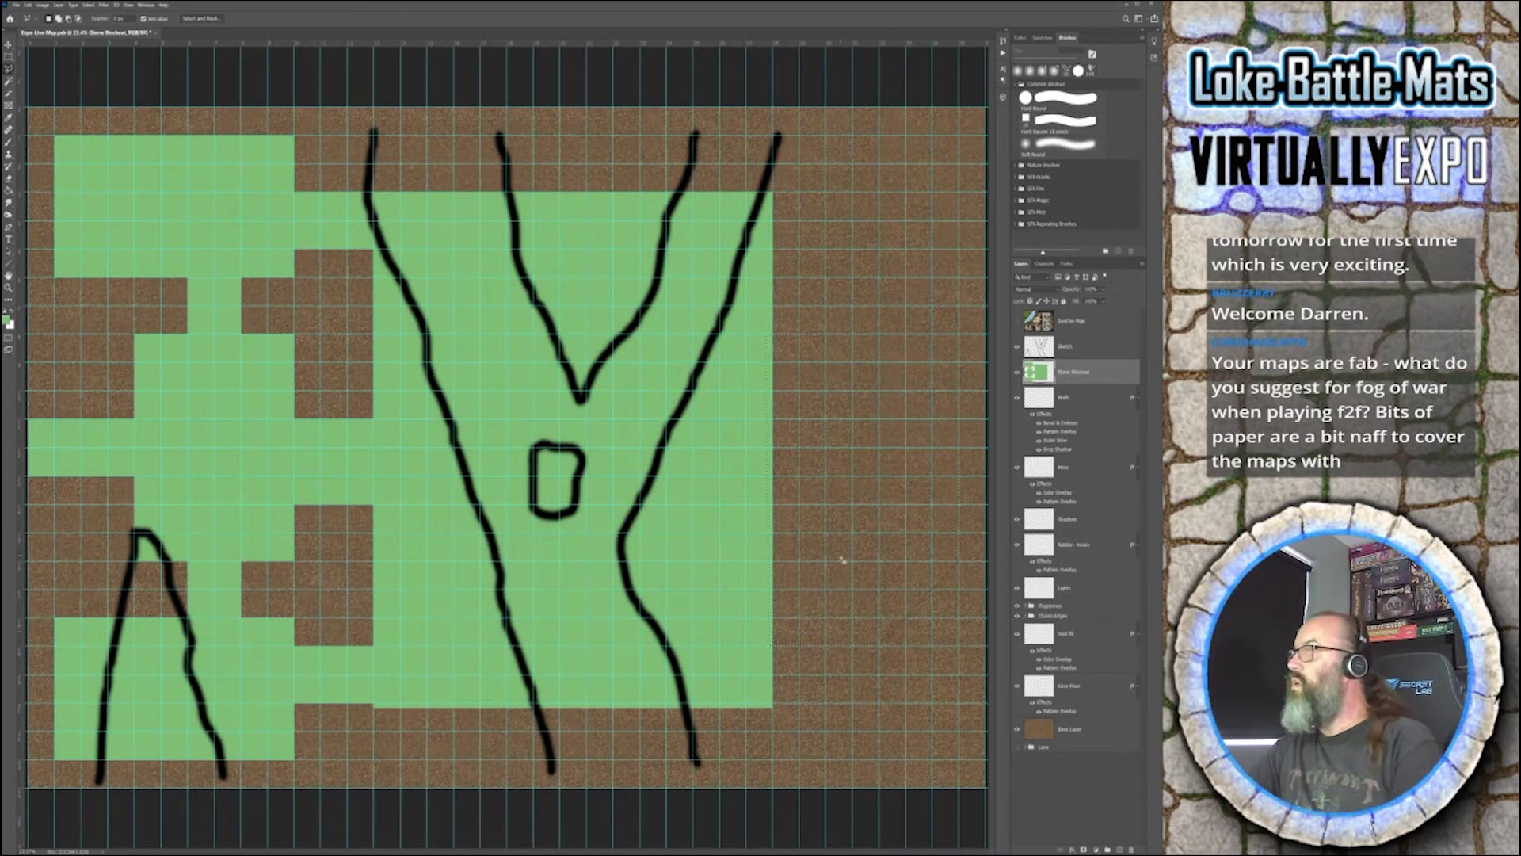
left_click_drag(840, 553, 841, 504)
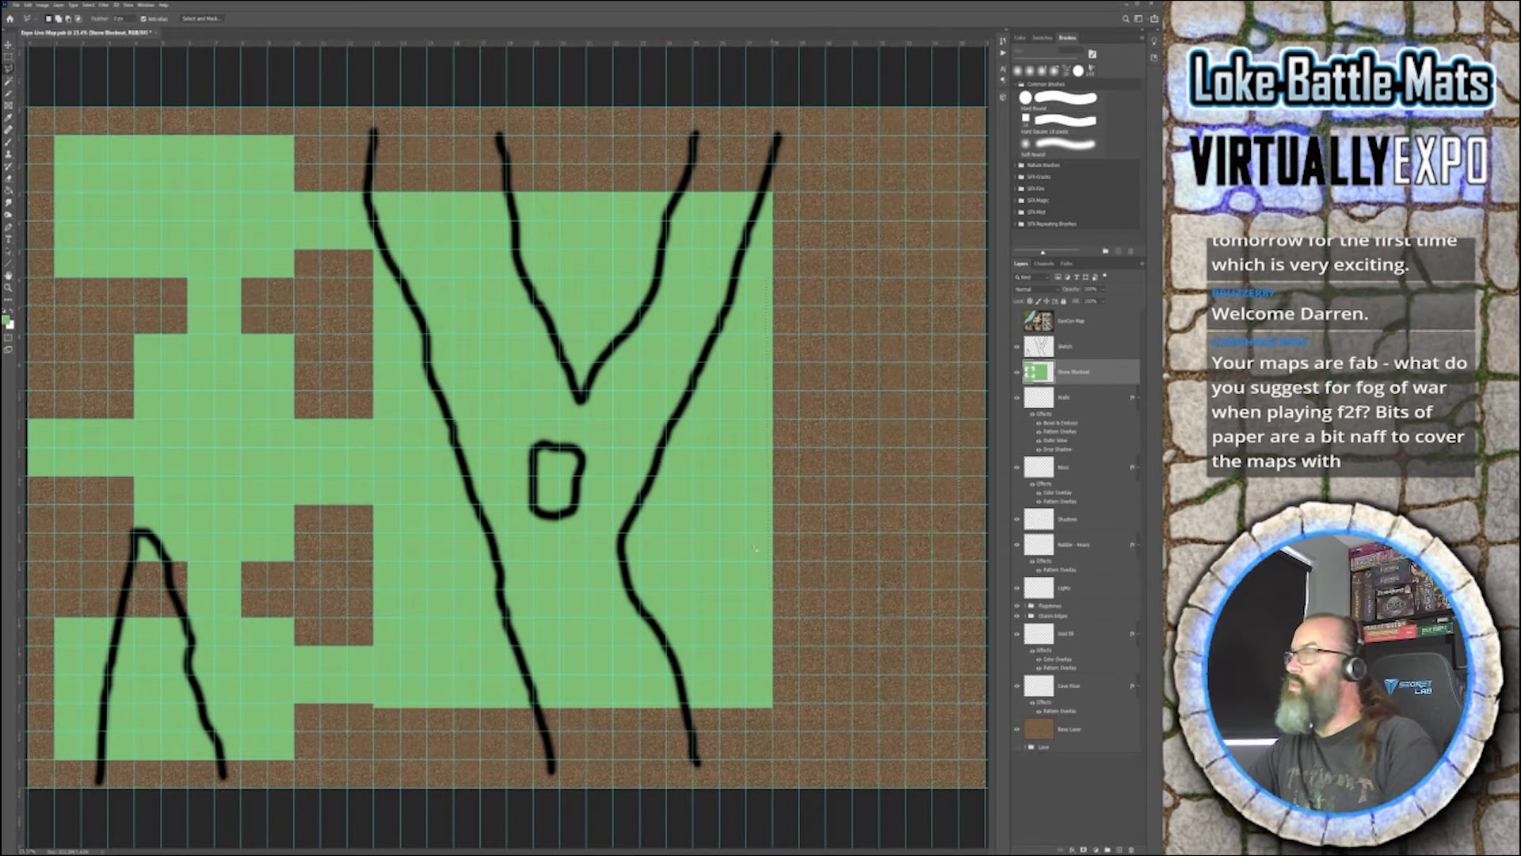
key("g")
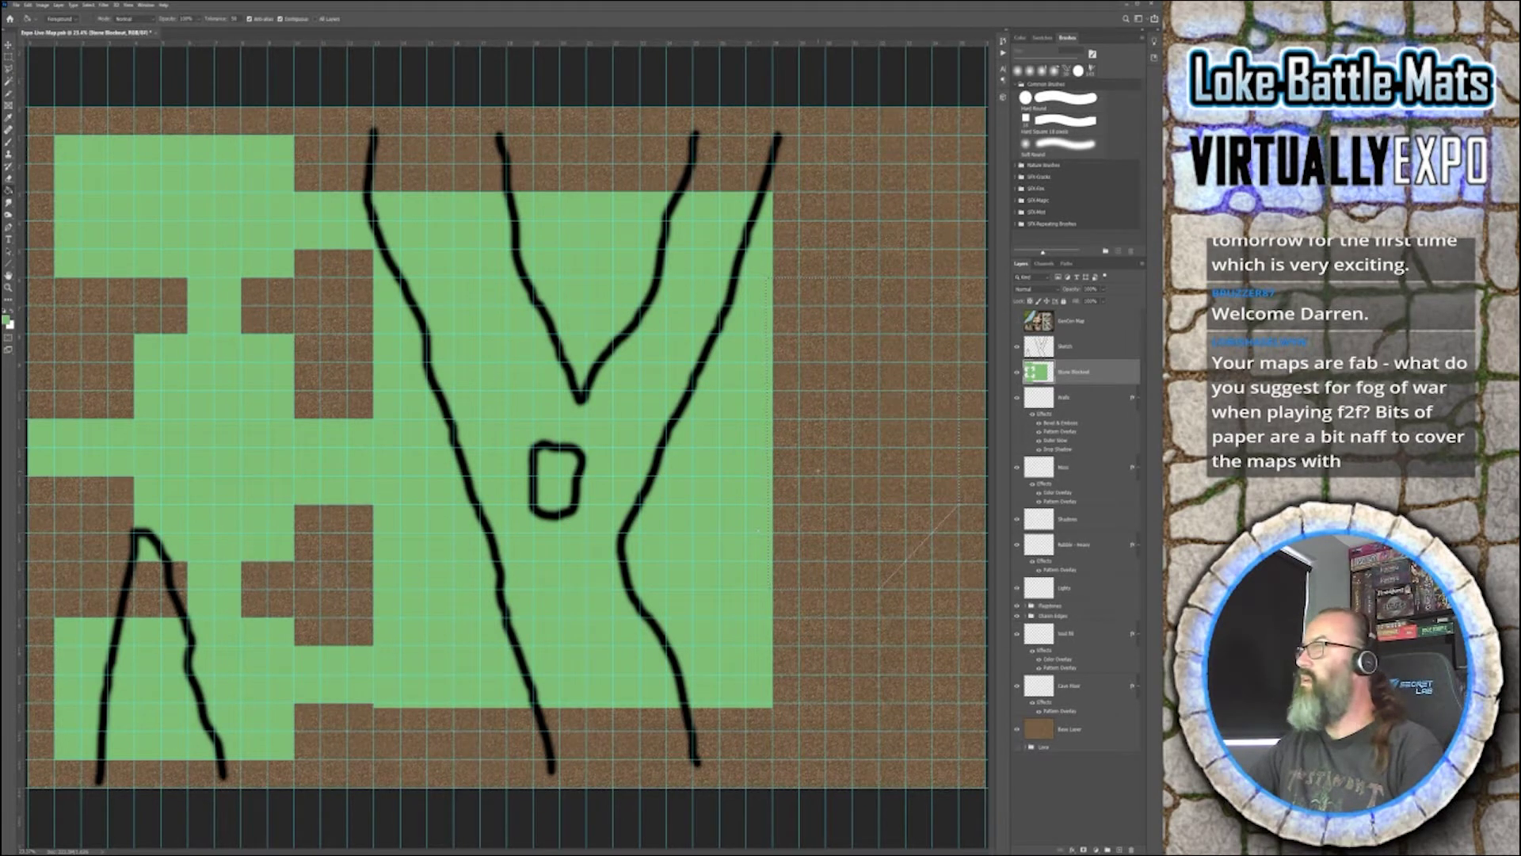
left_click(819, 470)
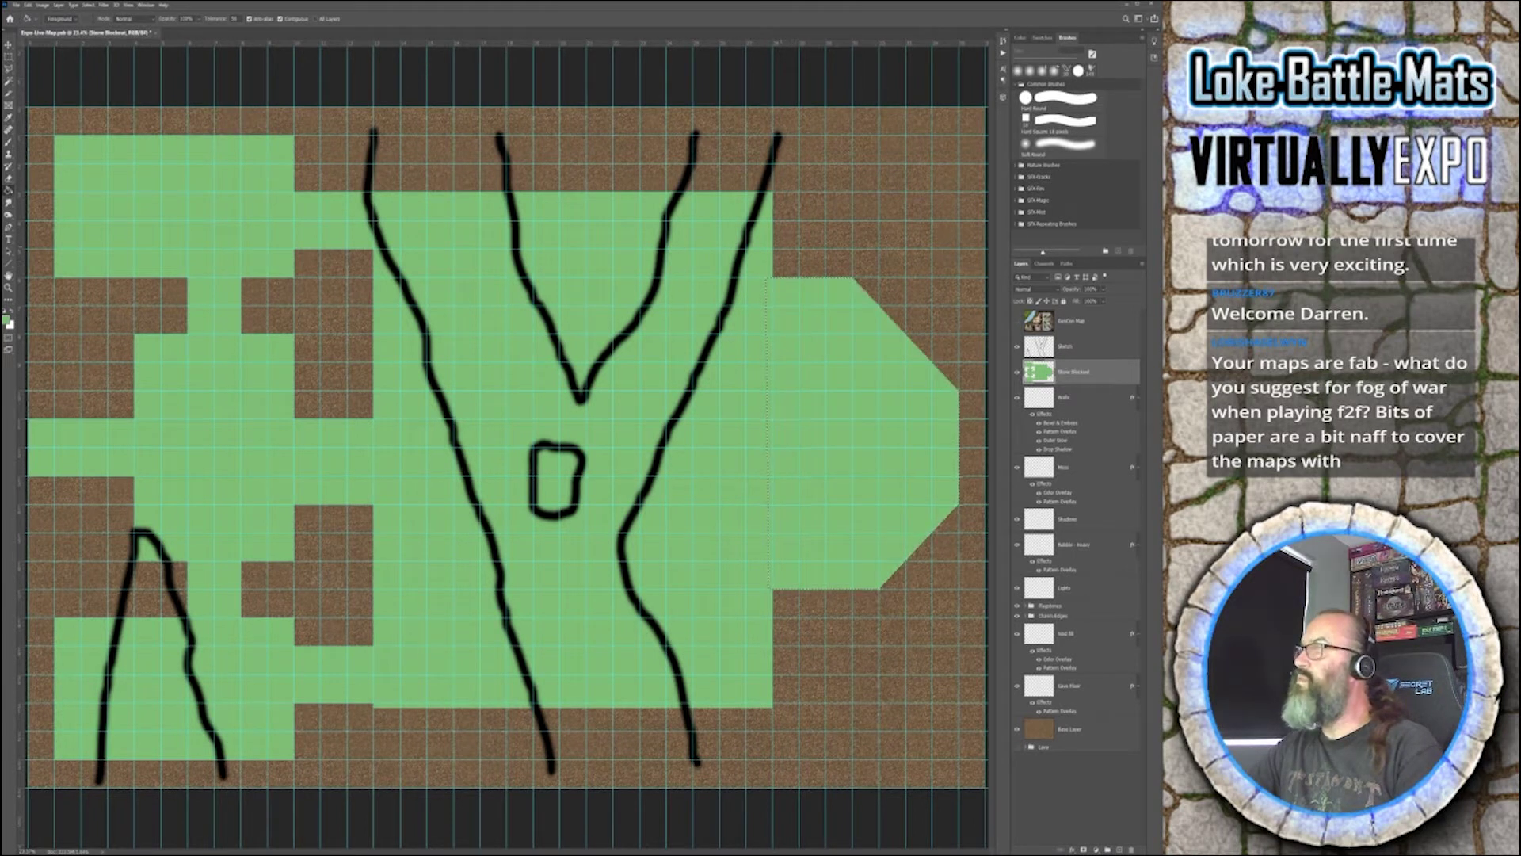
- Move the lower half of the angled right-hand room down one square and stretch a strip of the upper half to close the gap
left_click(8, 57)
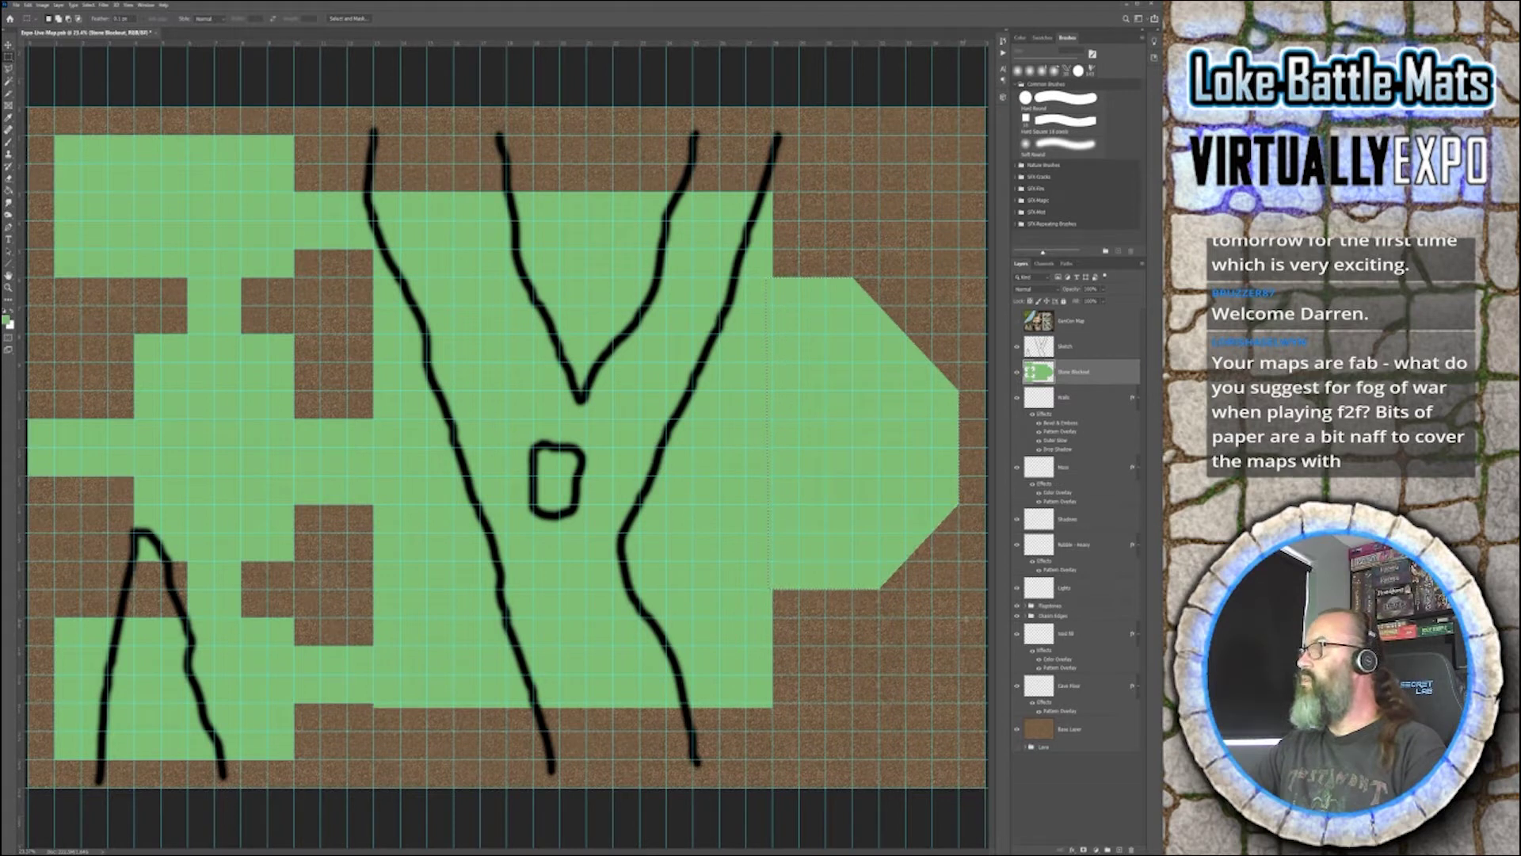
left_click_drag(967, 618, 906, 533)
left_click_drag(826, 458, 773, 448)
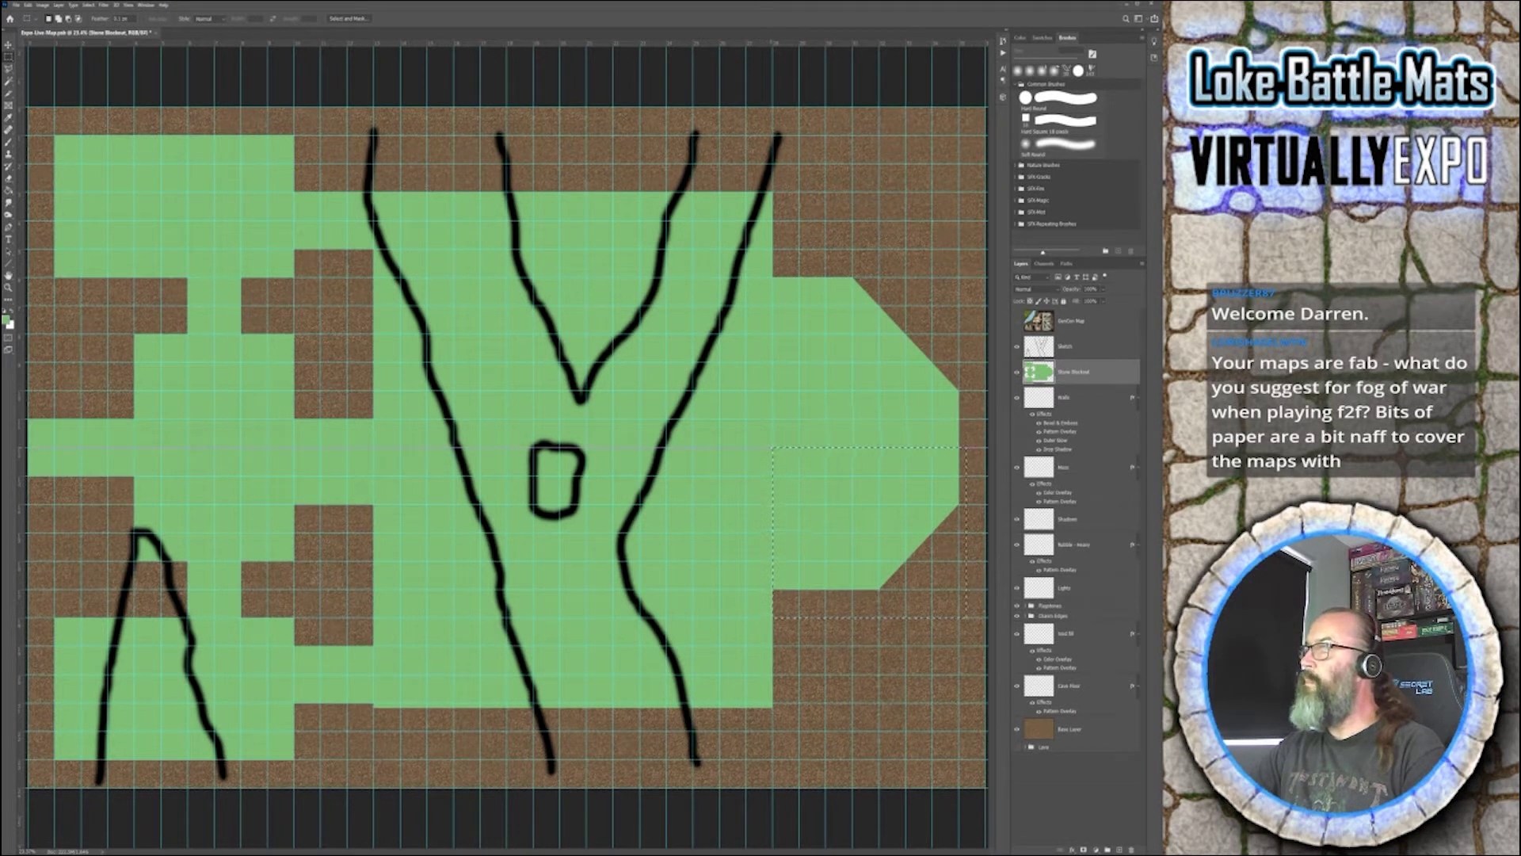
left_click_drag(838, 492, 837, 516)
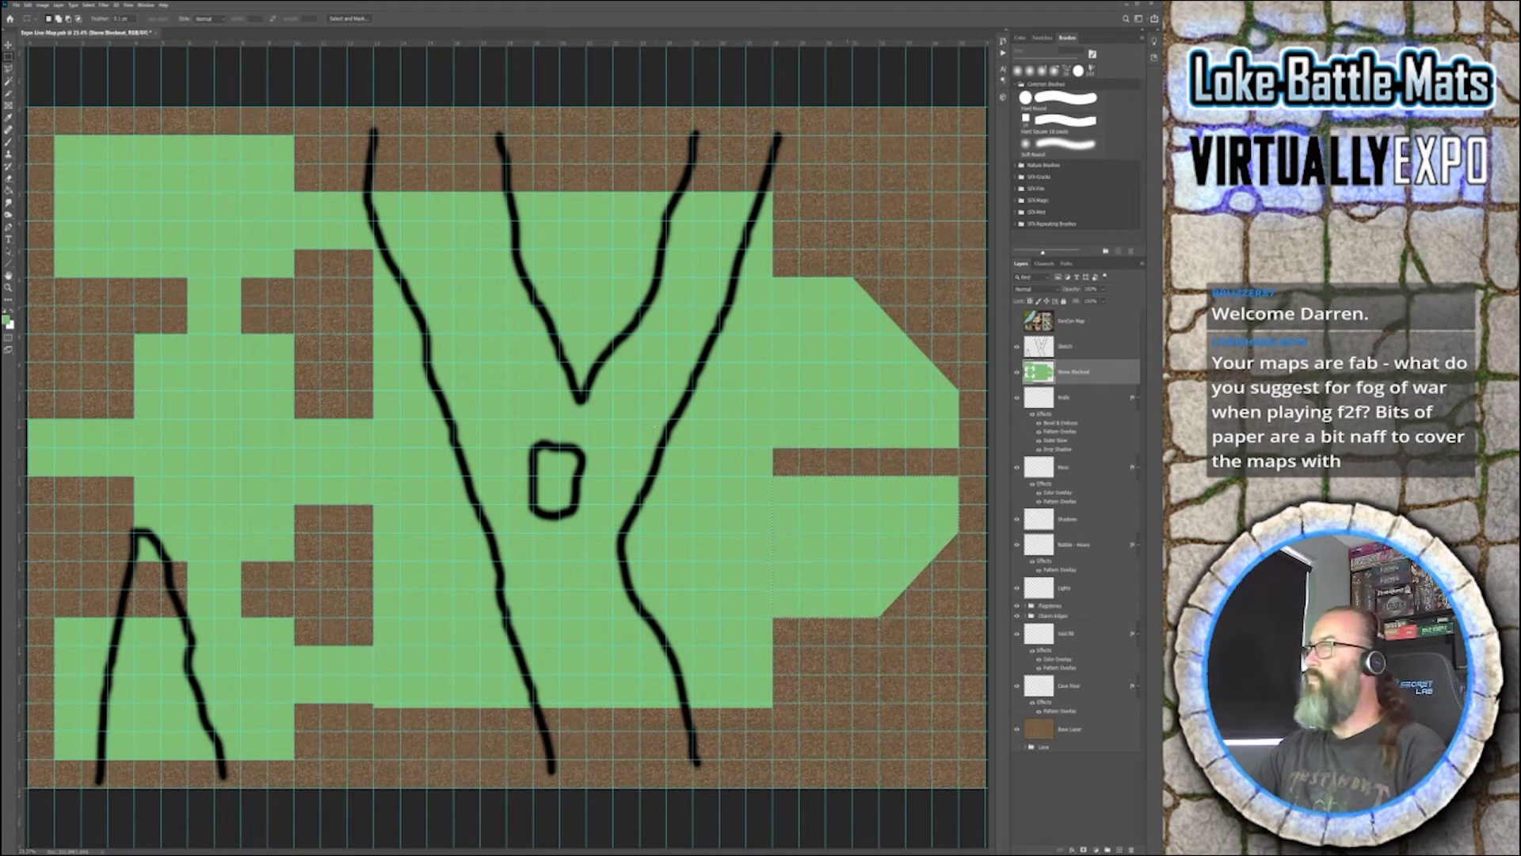
left_click_drag(864, 424, 966, 445)
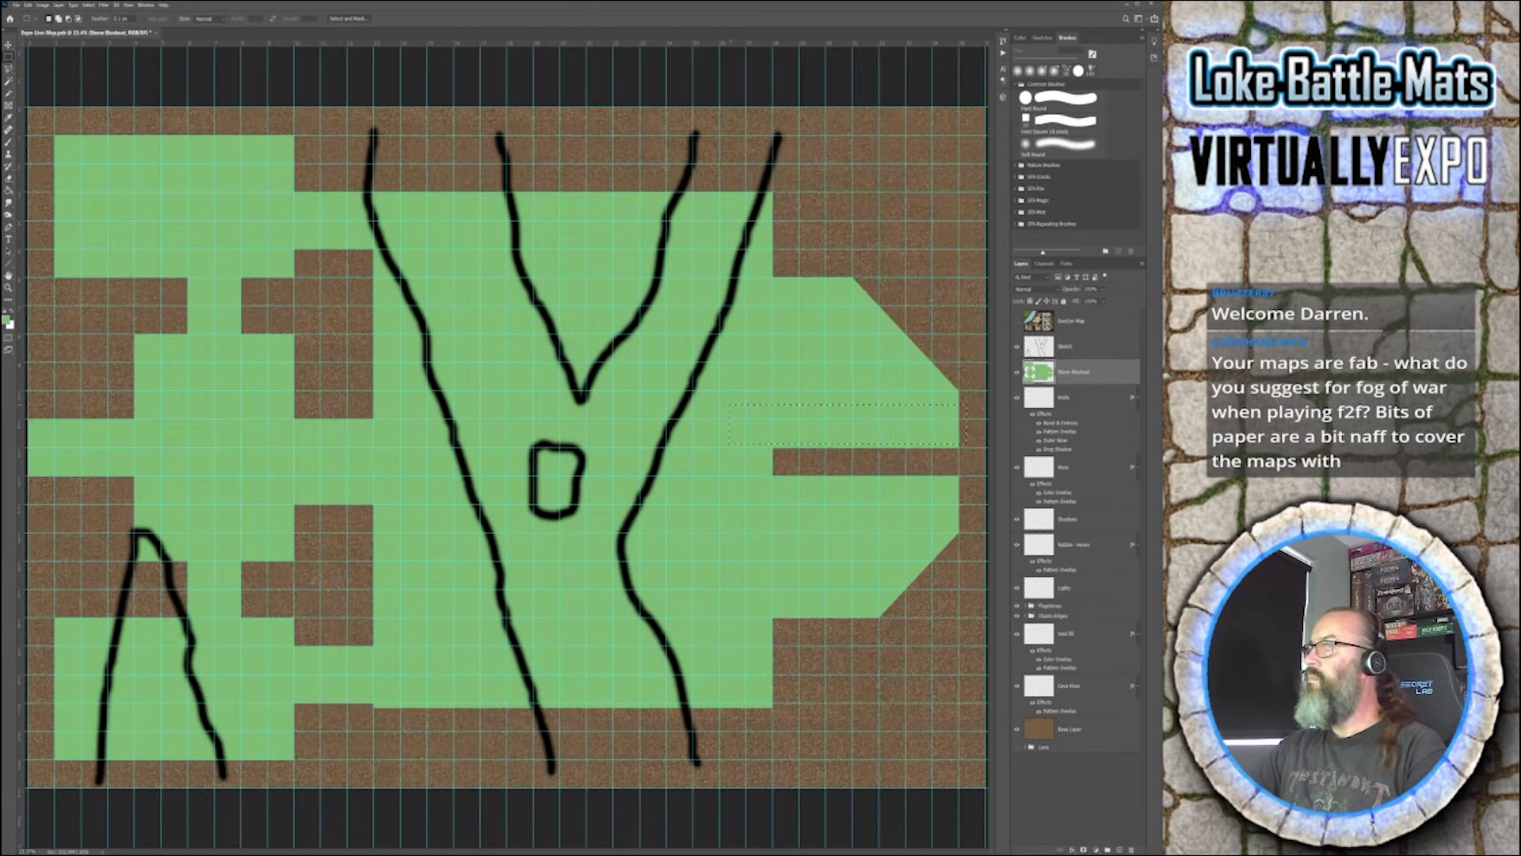
key("ctrl+t")
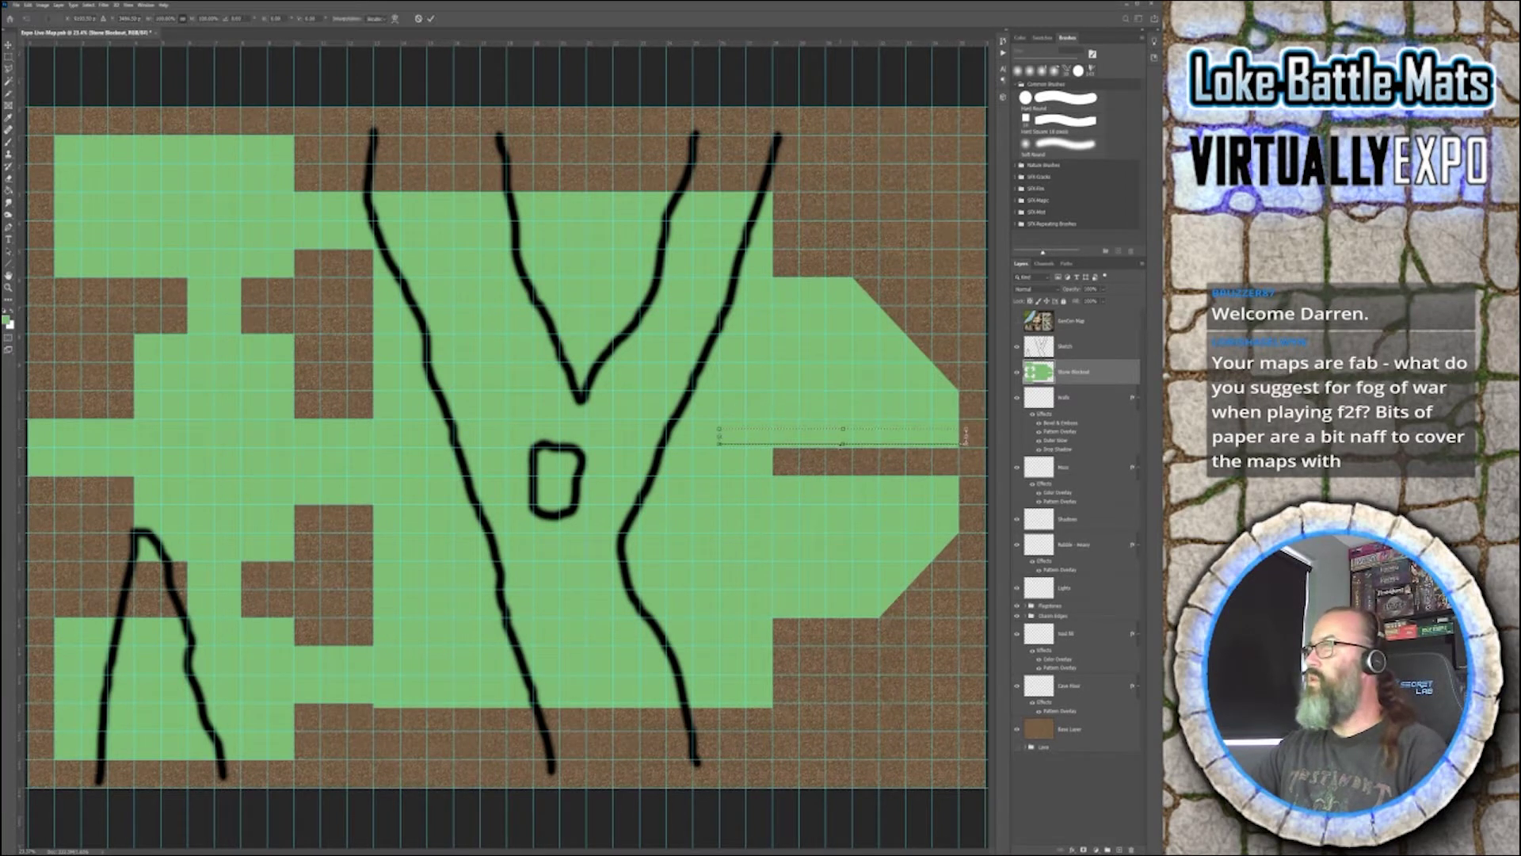
left_click_drag(843, 445, 835, 489)
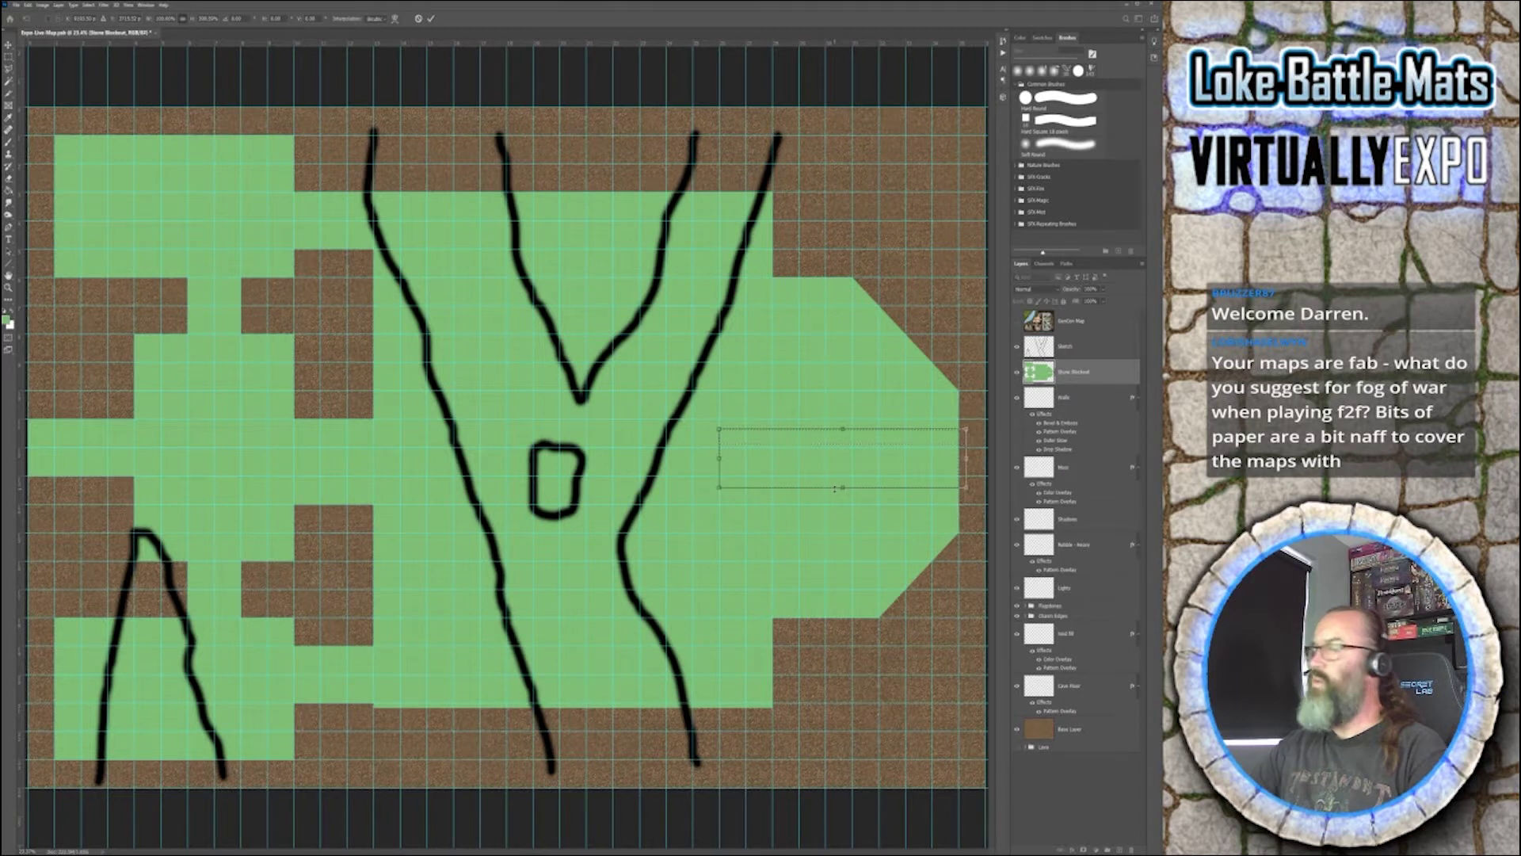
key("Return")
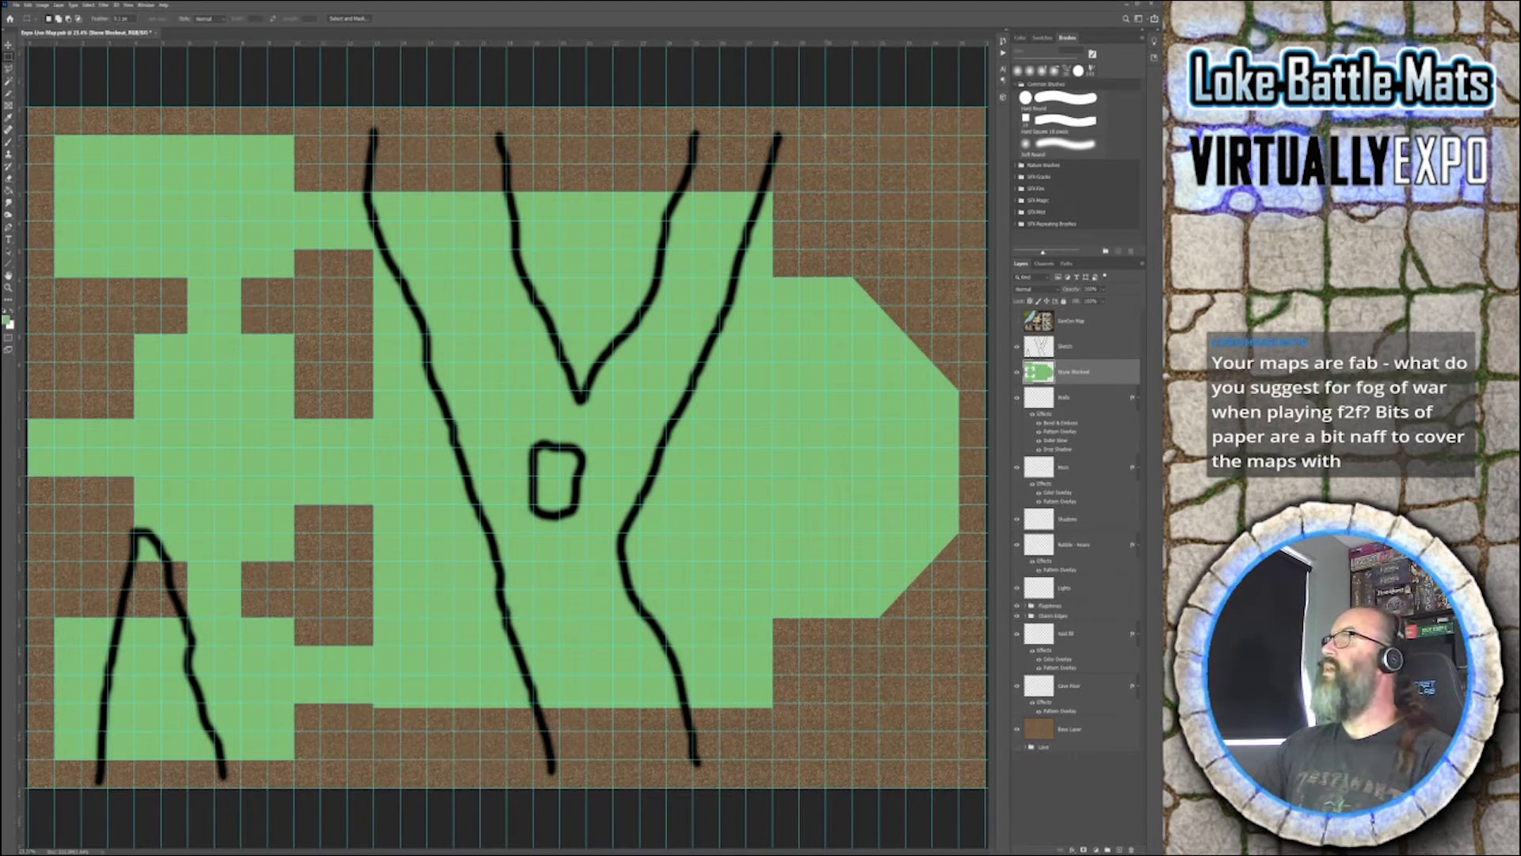
- Fill an upper-right room 5 by 4 squares in green, with a 2 by 2 square corridor to the central room
left_click_drag(919, 190, 958, 243)
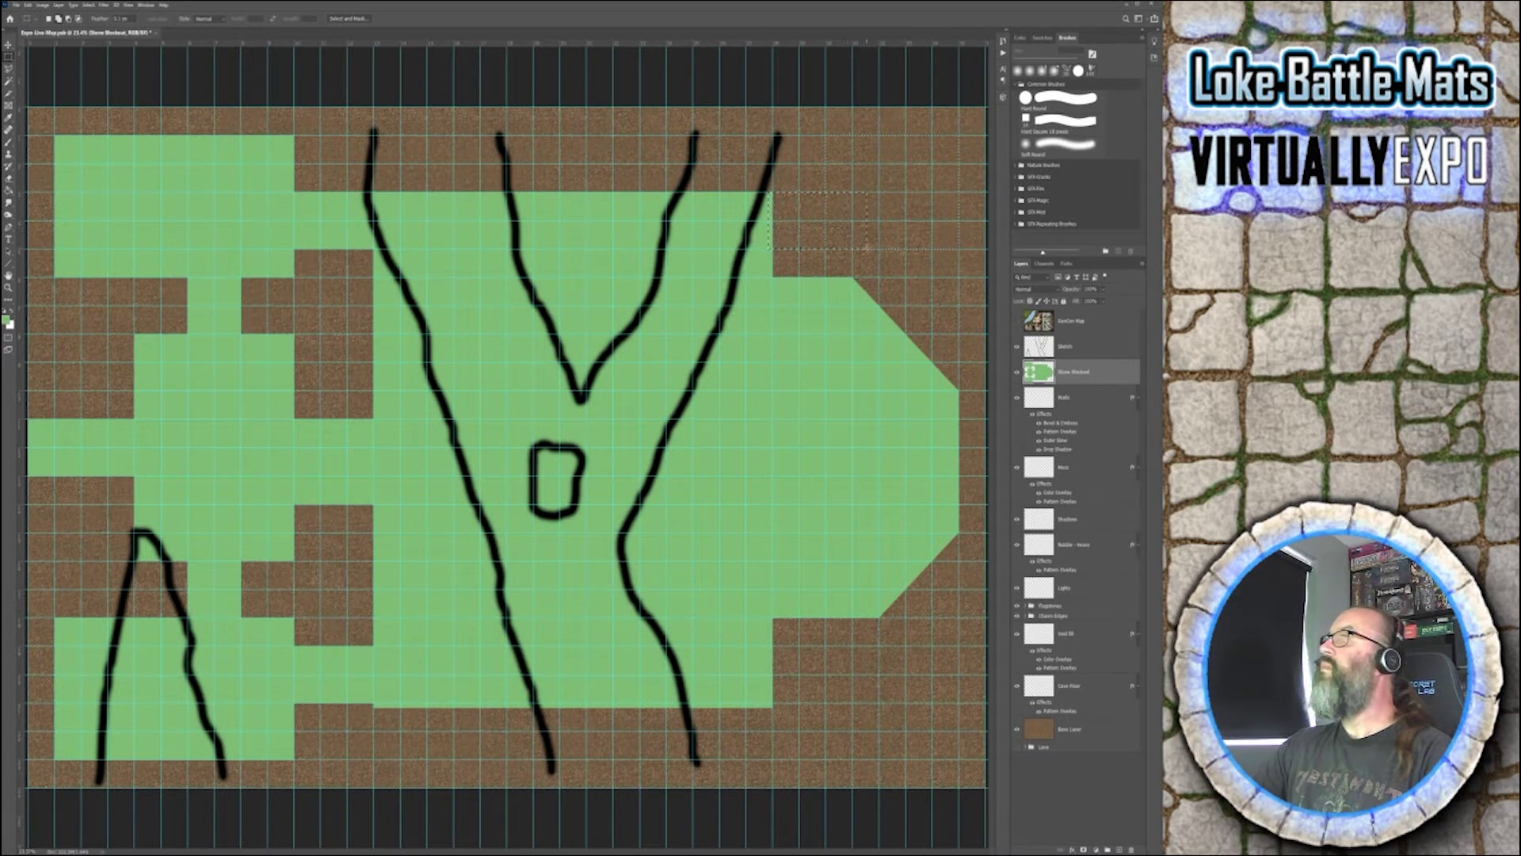
key("g")
left_click(873, 232)
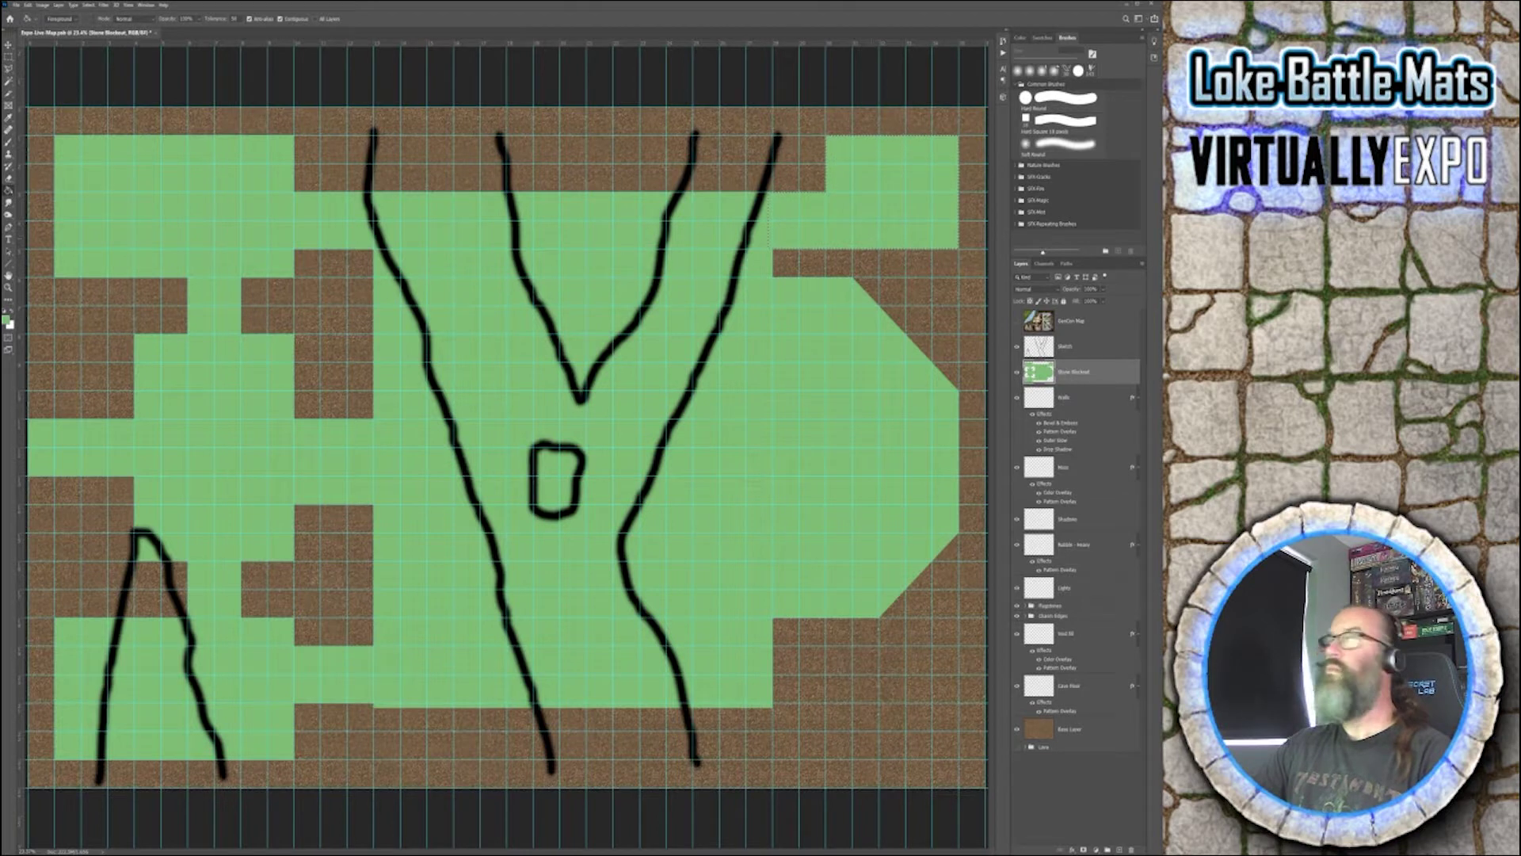
- Fill a lower-right room 5 by 4 squares in green, with a 2 by 2 square corridor to the central room
left_click(10, 58)
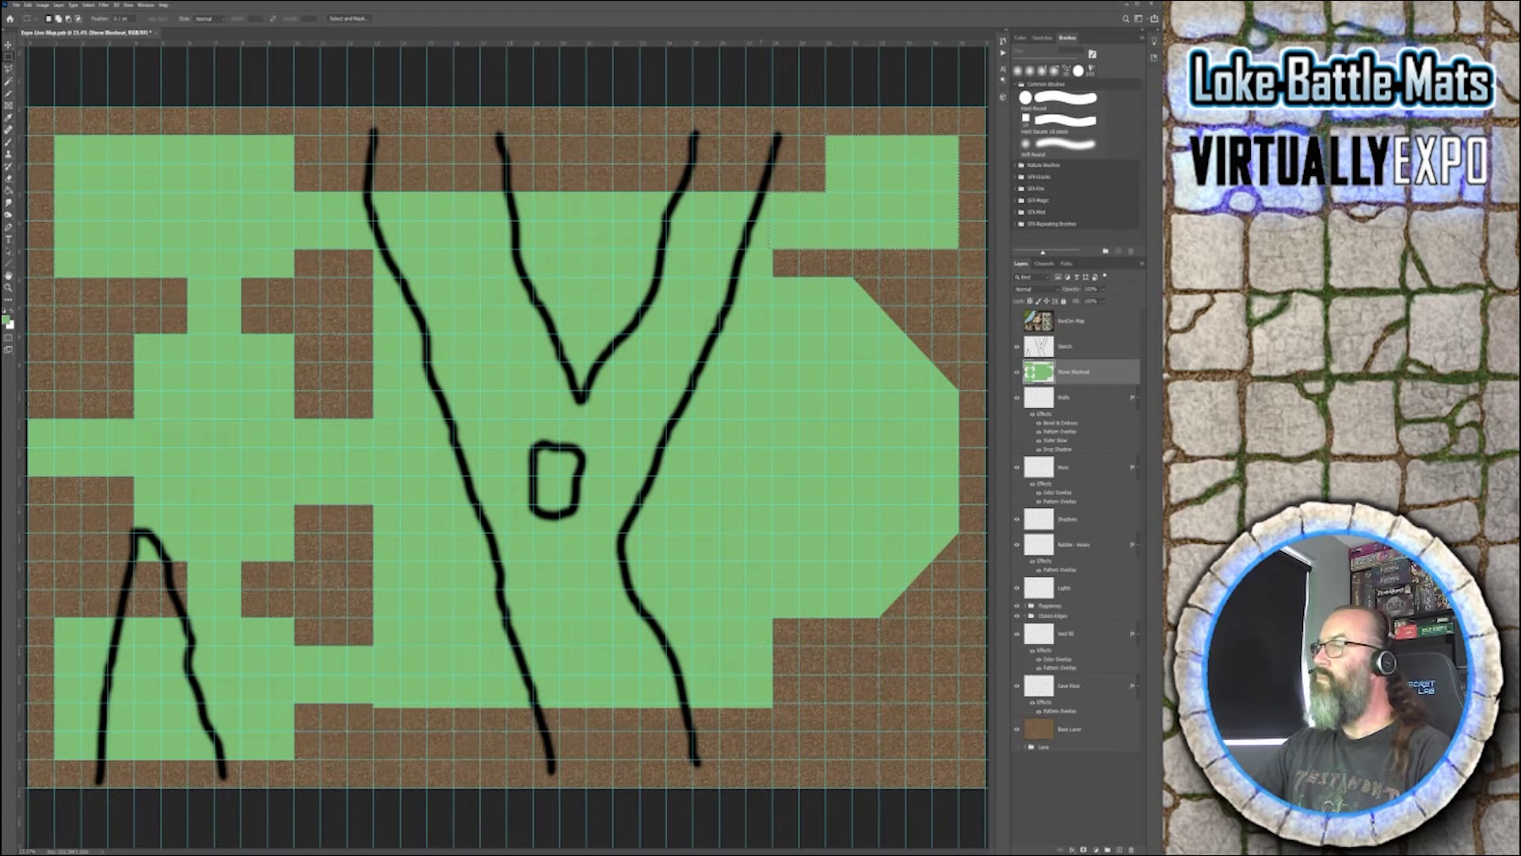
left_click_drag(893, 683, 906, 704)
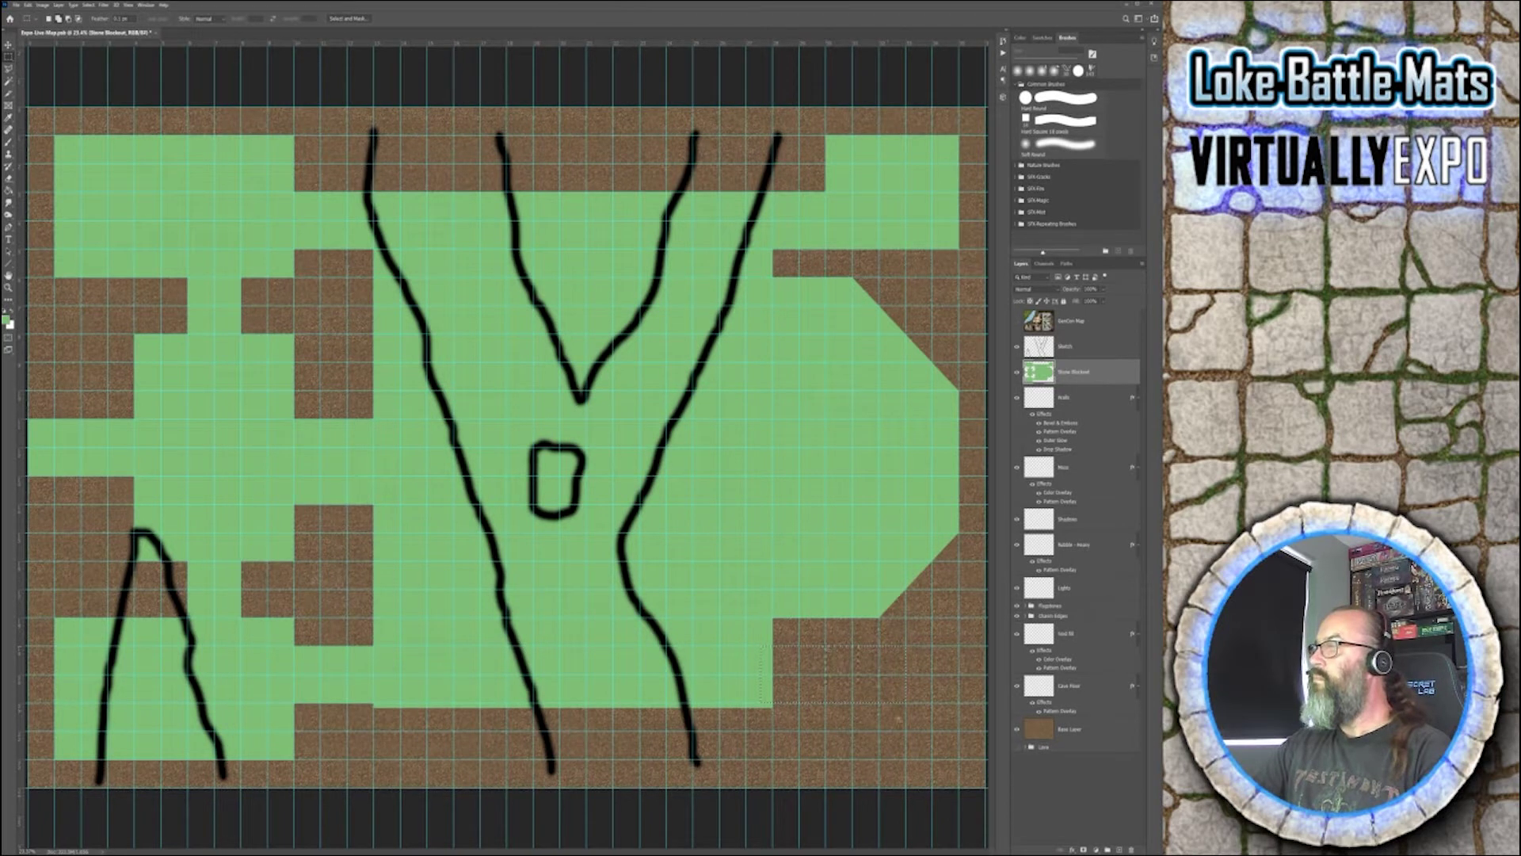
left_click_drag(936, 737, 959, 760)
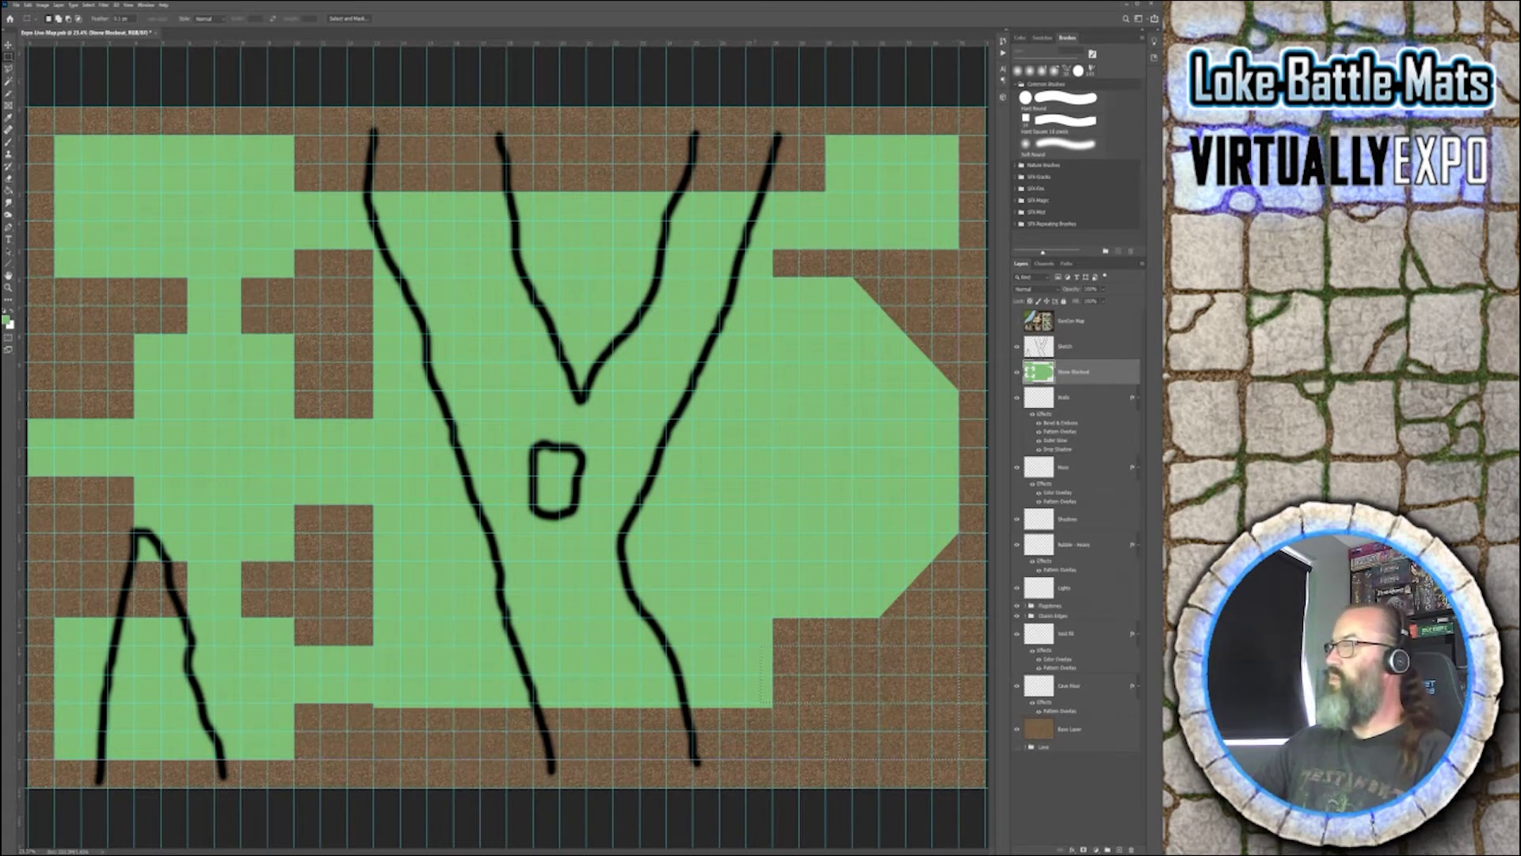
key("g")
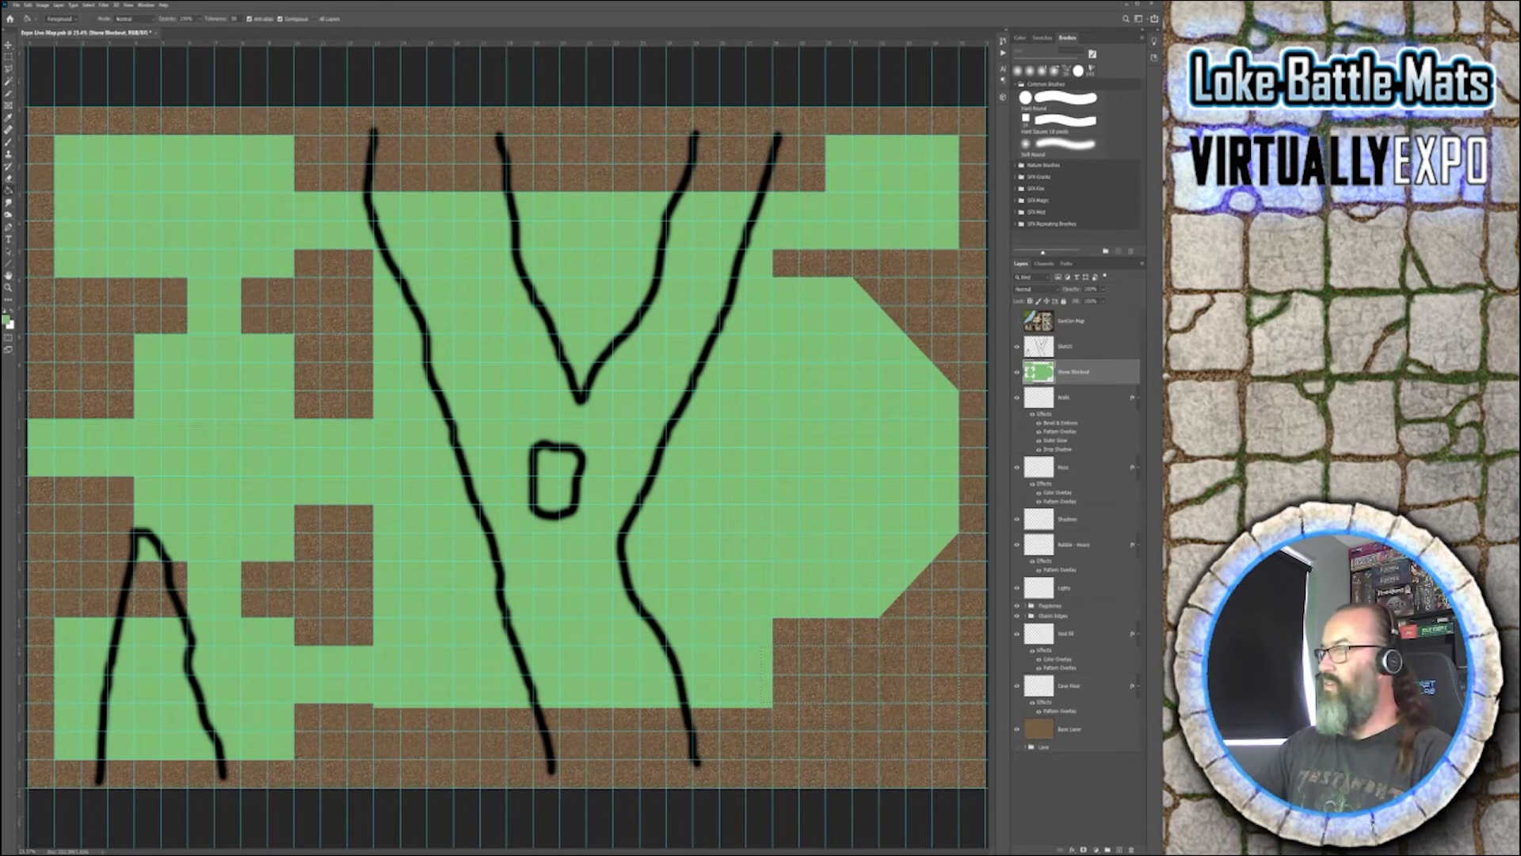
left_click(881, 697)
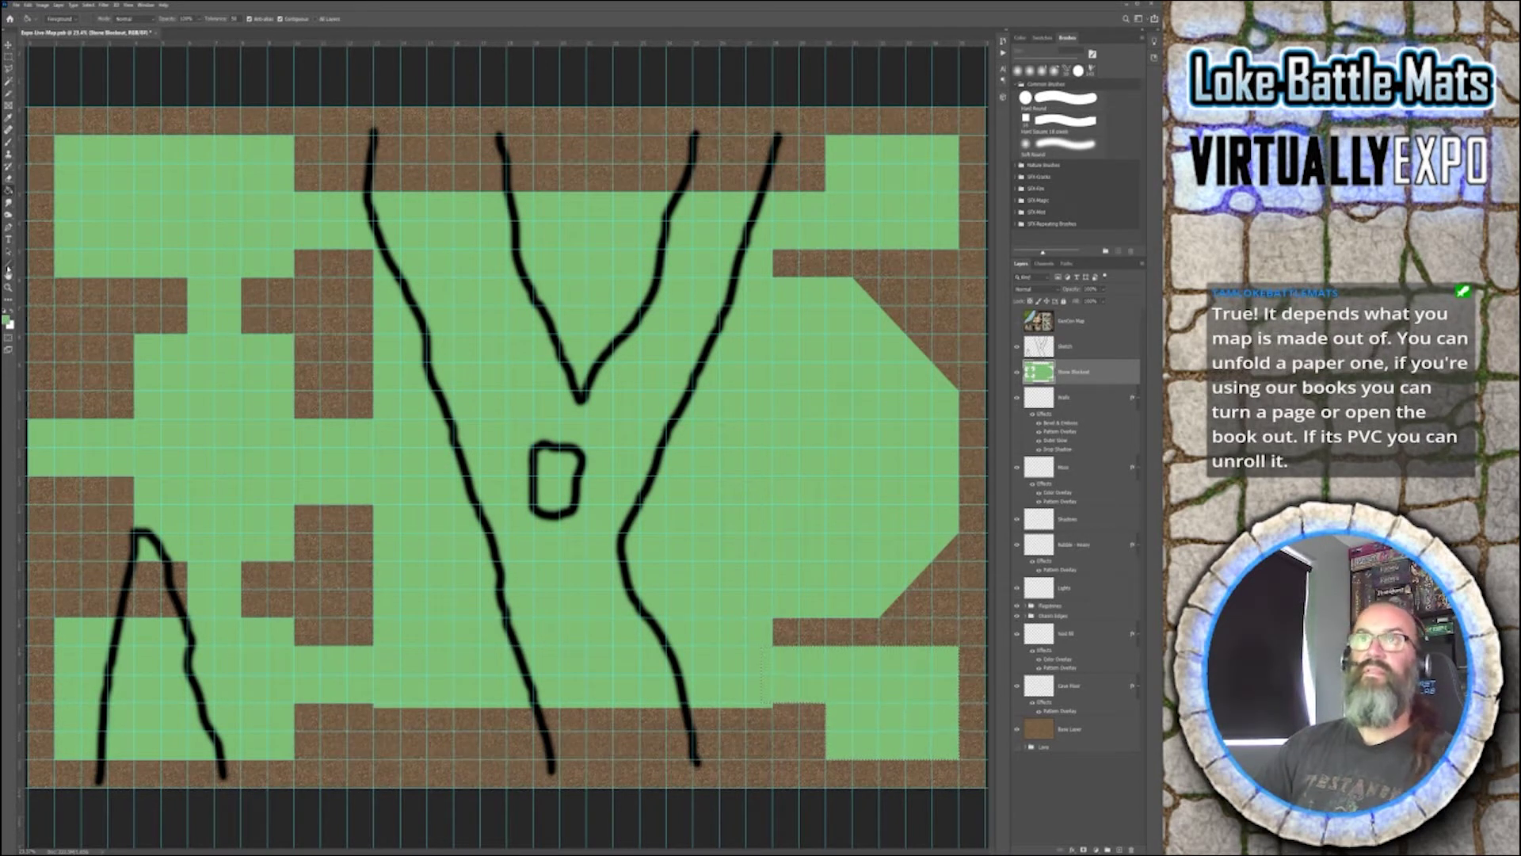
- Trim the central room's lower edge to the grid and extend the room by one green square row at both its upper and lower ends
left_click(8, 56)
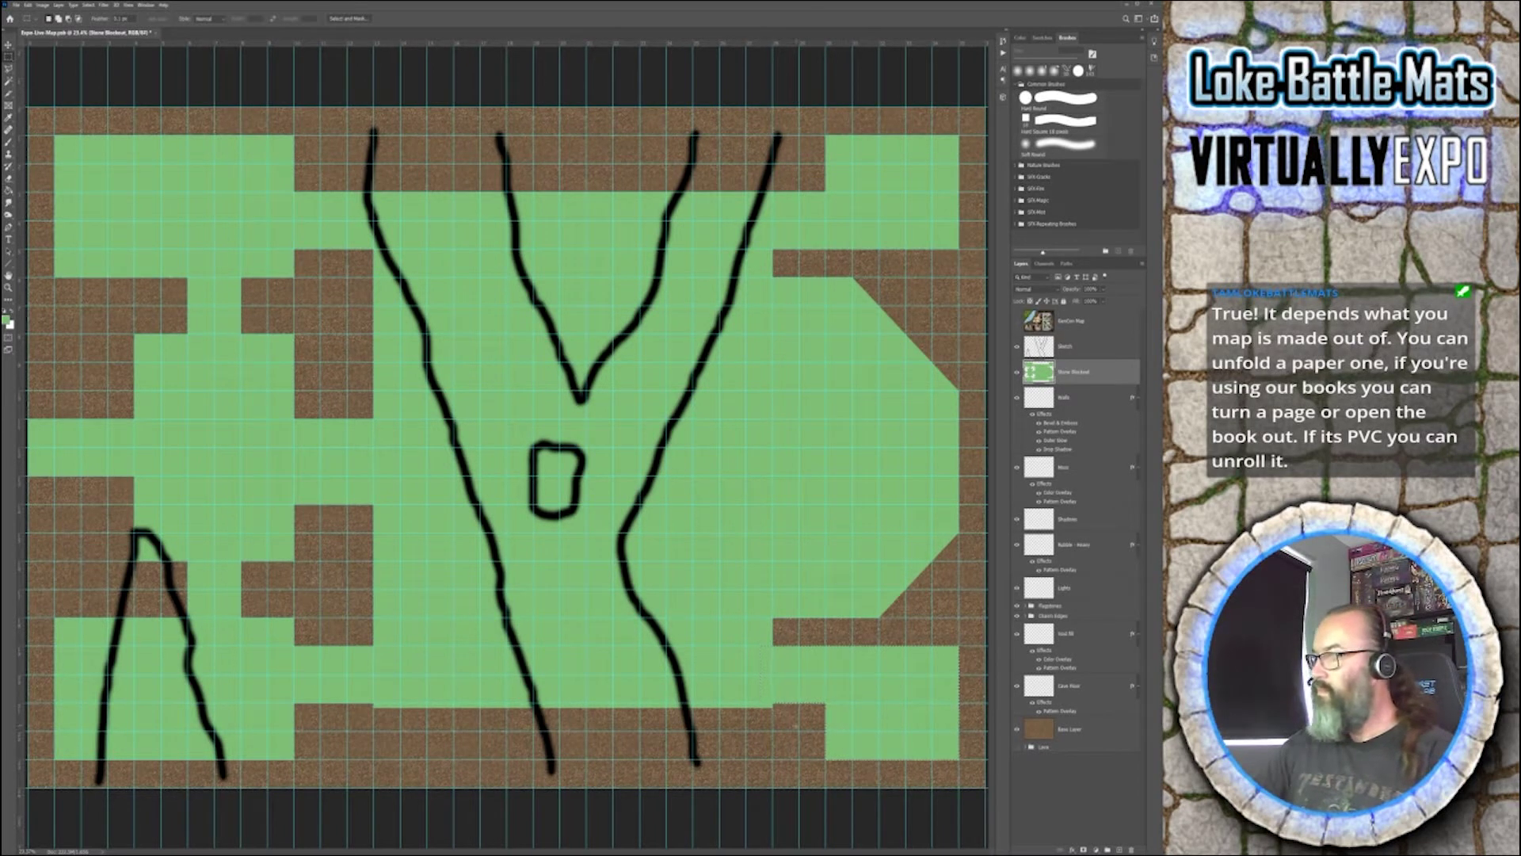
left_click_drag(717, 722, 325, 709)
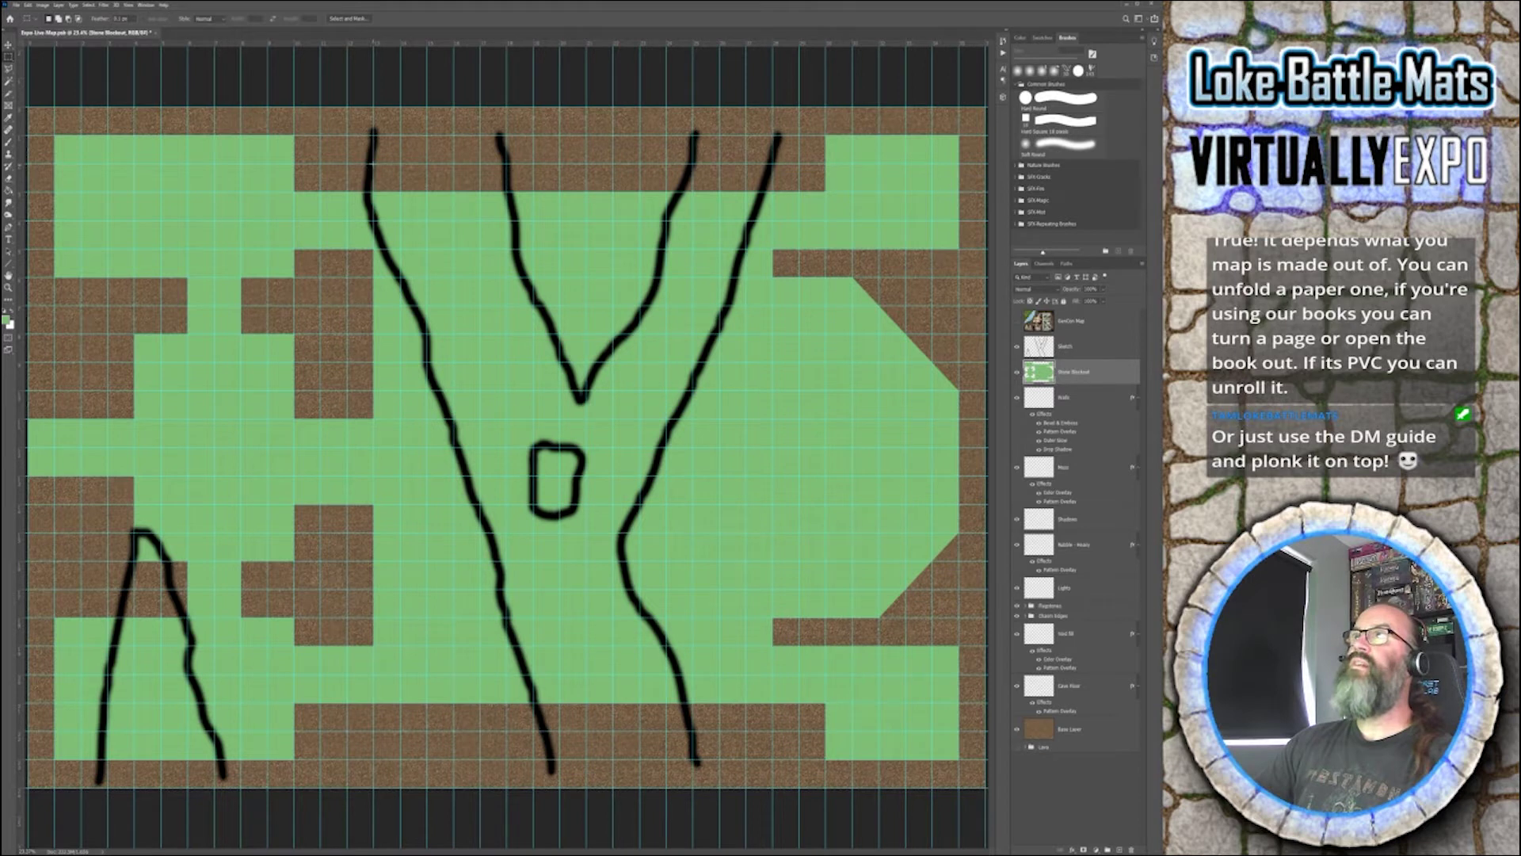
left_click_drag(720, 229, 773, 730)
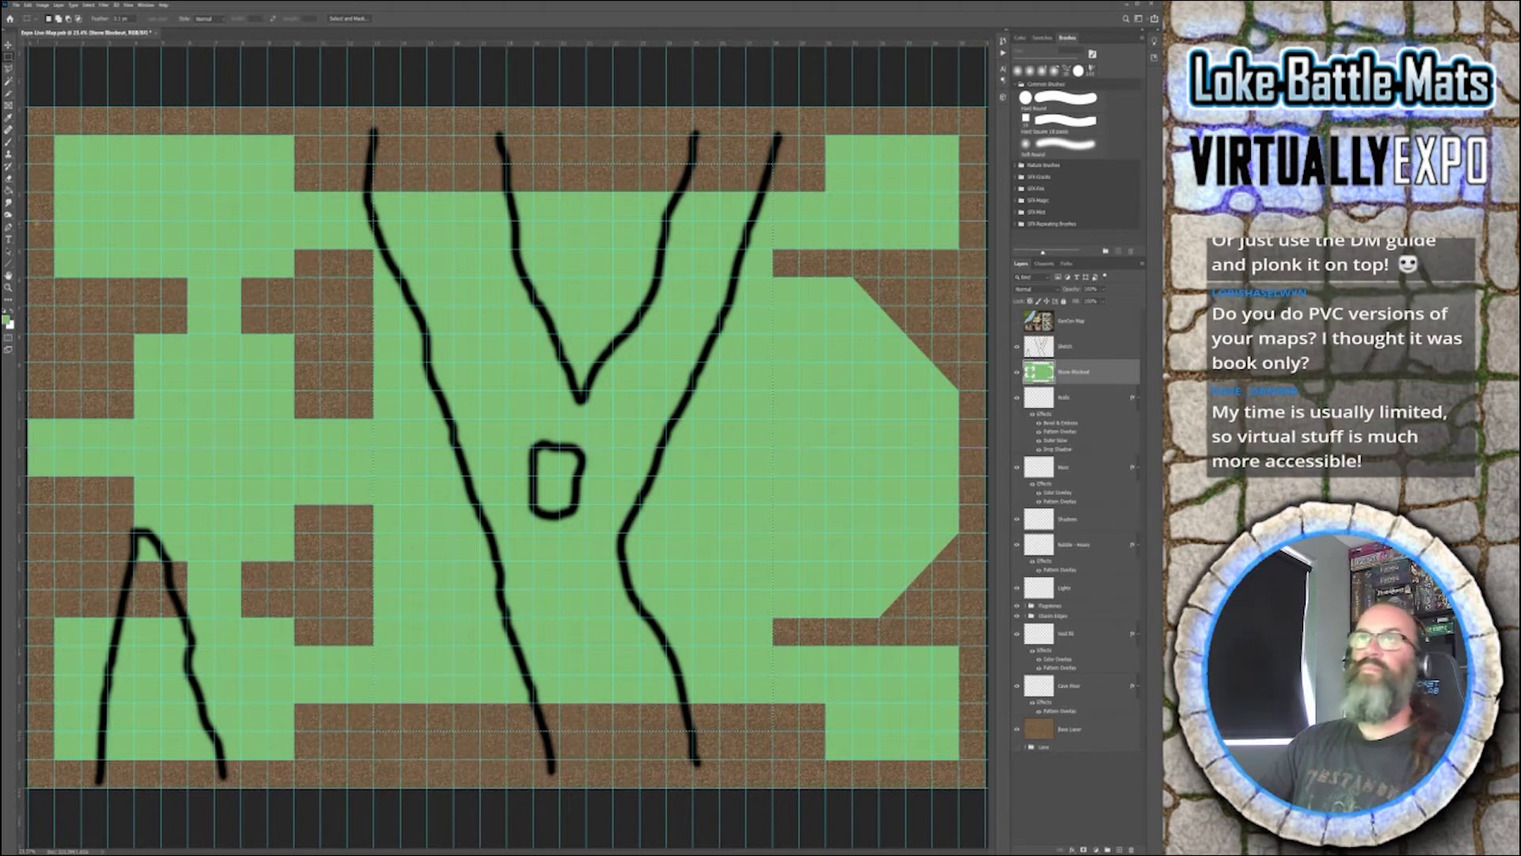
left_click(9, 190)
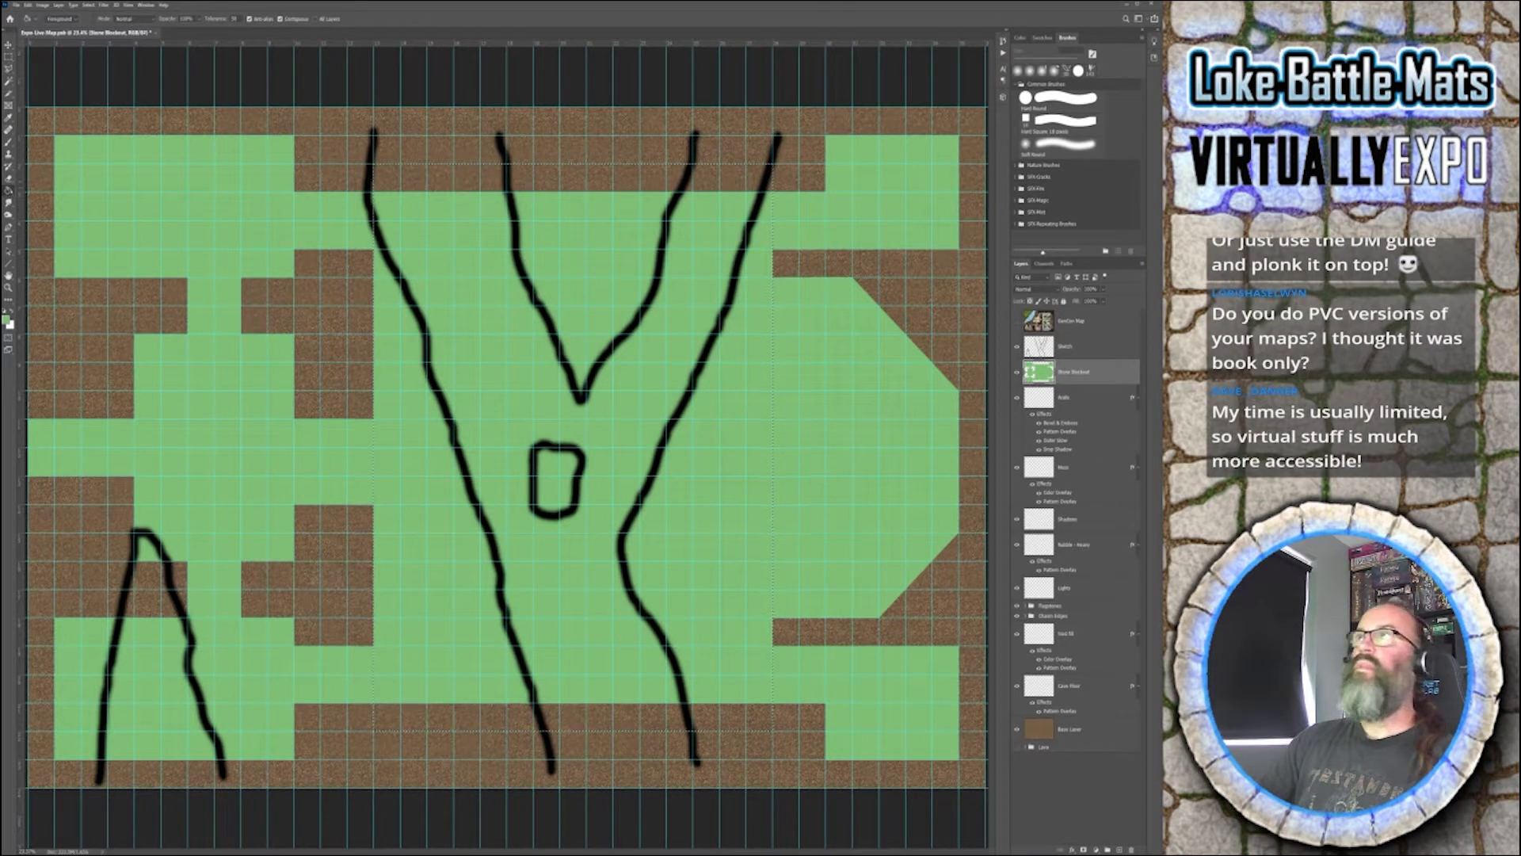
left_click(523, 177)
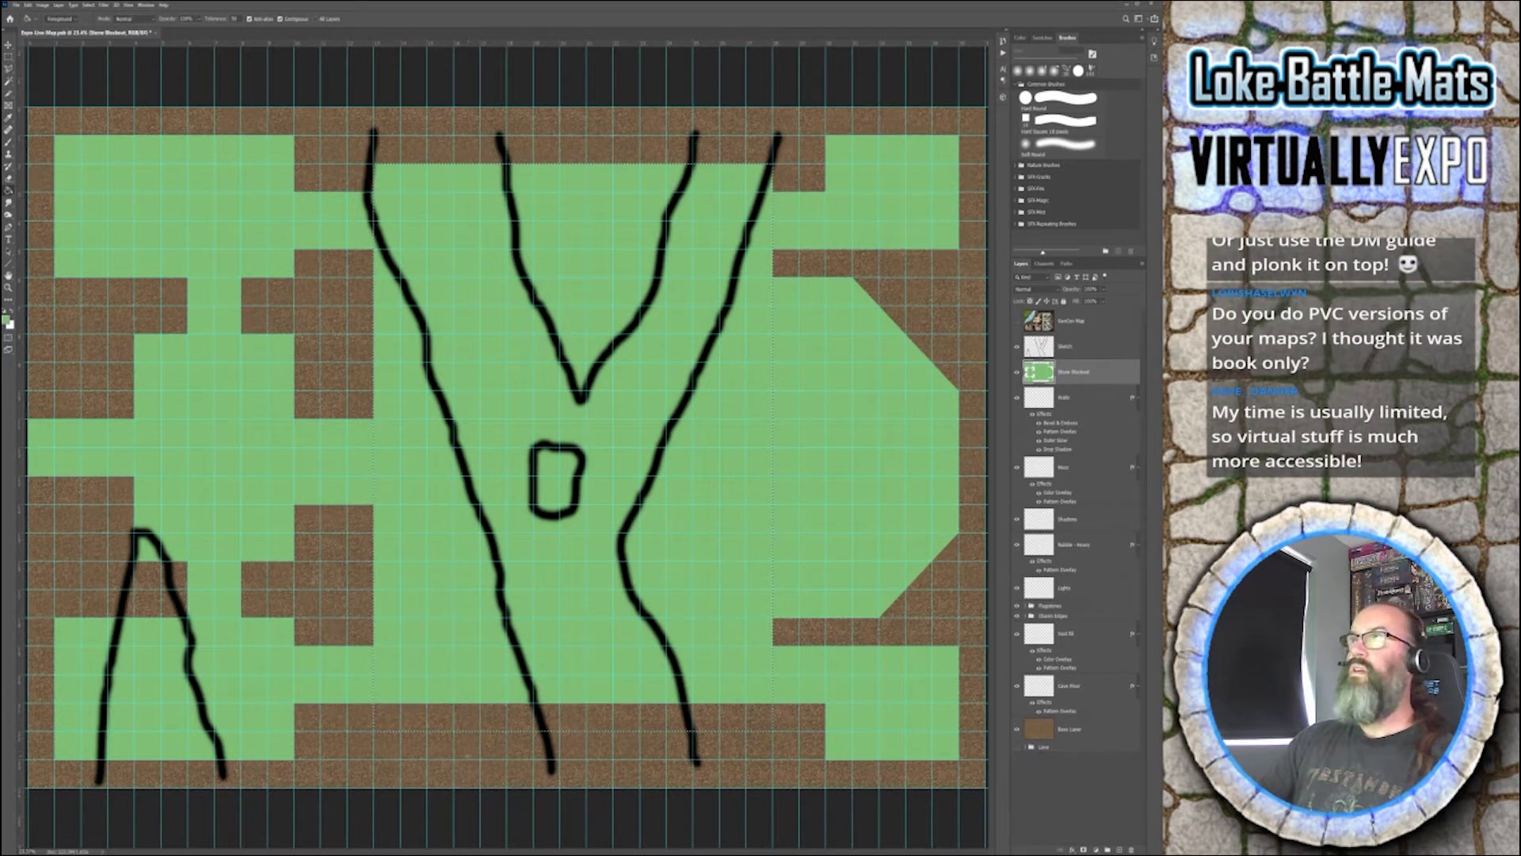
left_click(499, 721)
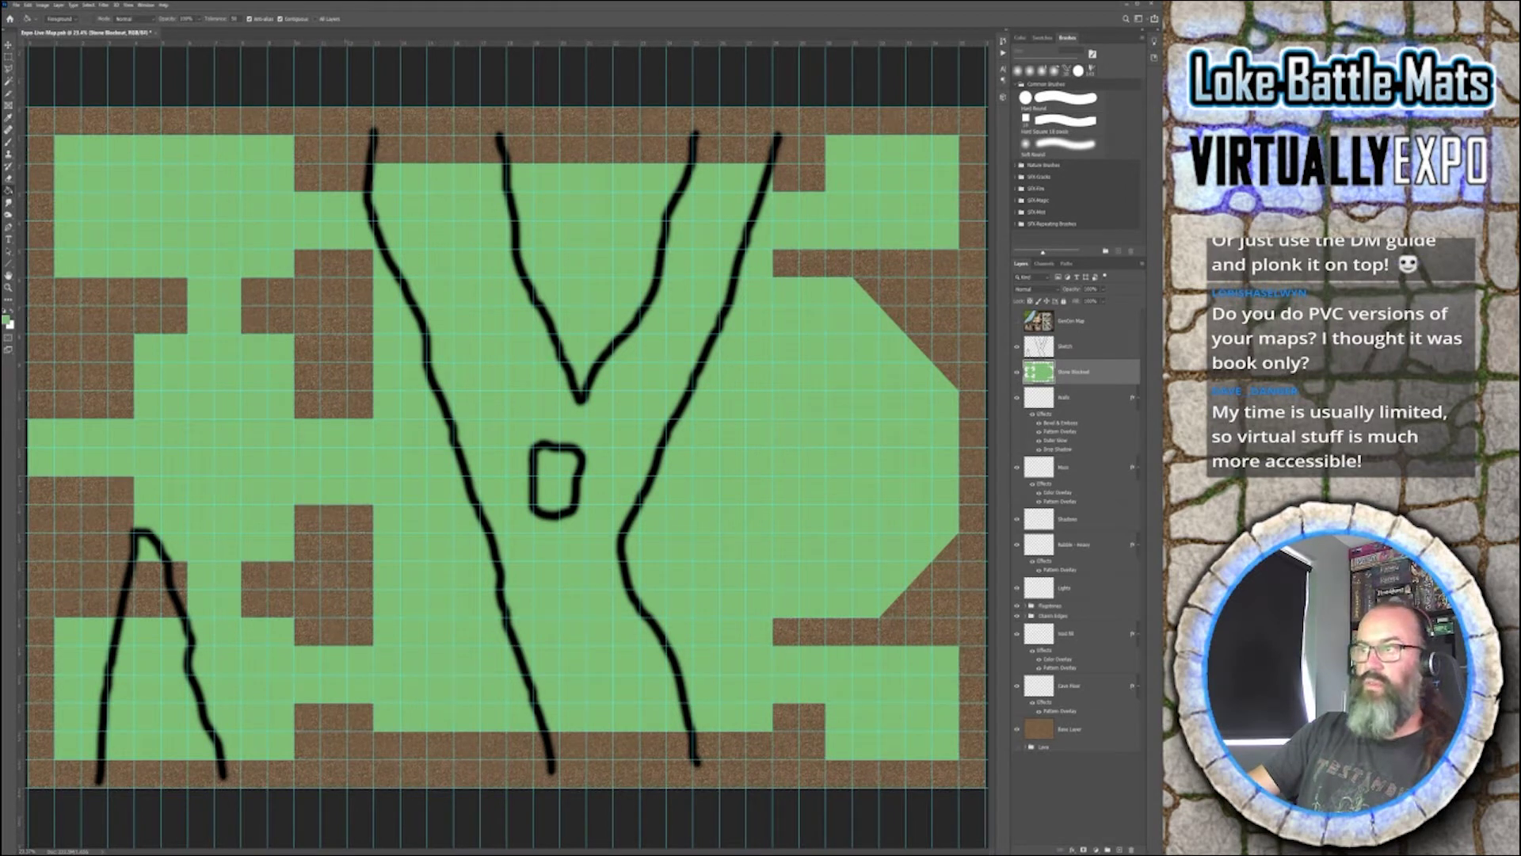
- Clear the 3 by 1 square strip of green just below the corridor between the middle-left room and the central room
key("m")
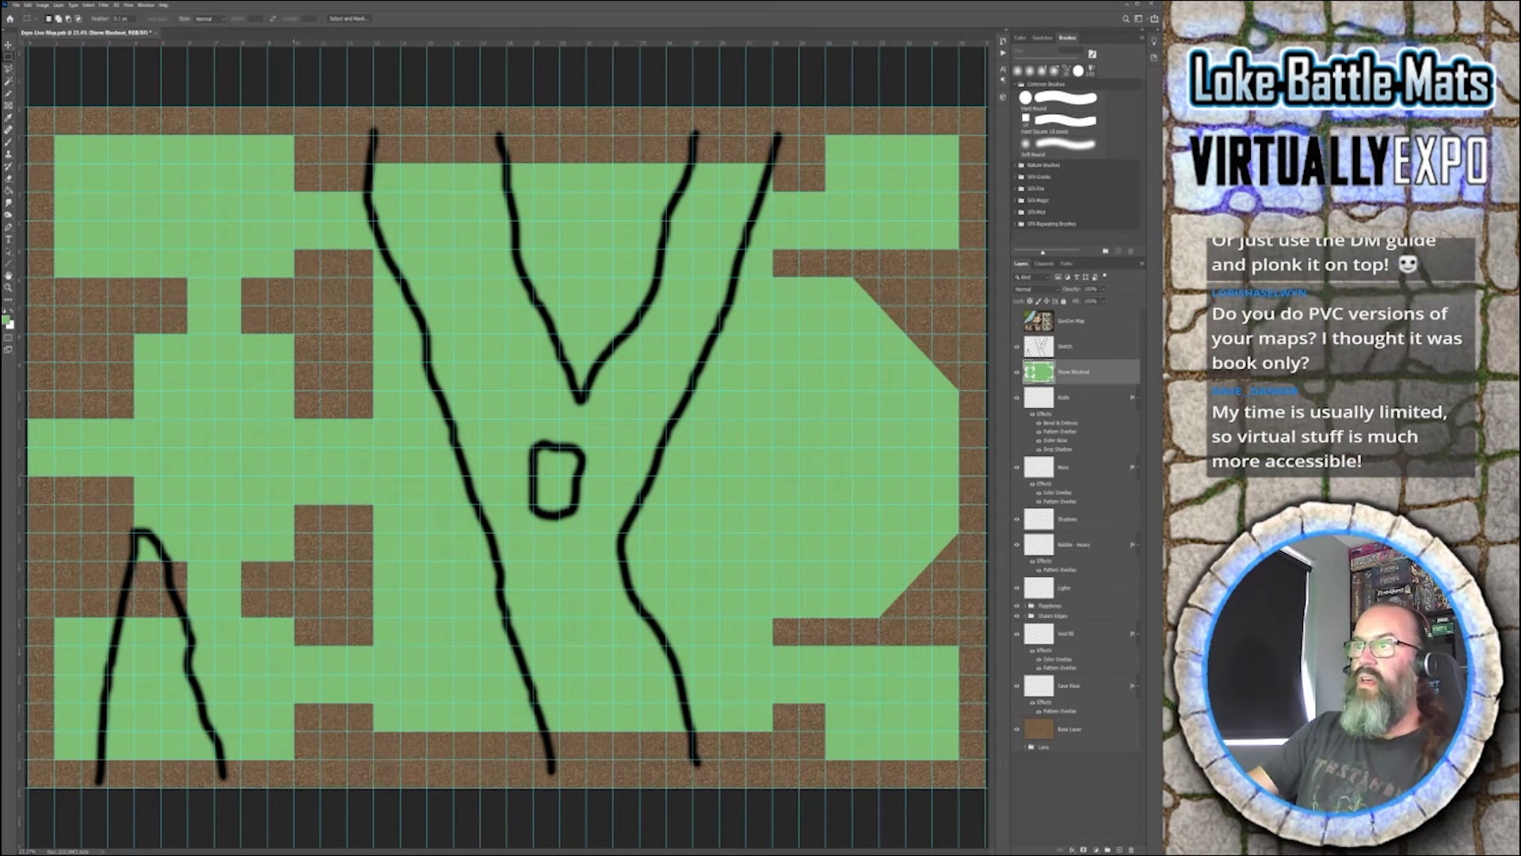
left_click_drag(346, 532, 371, 545)
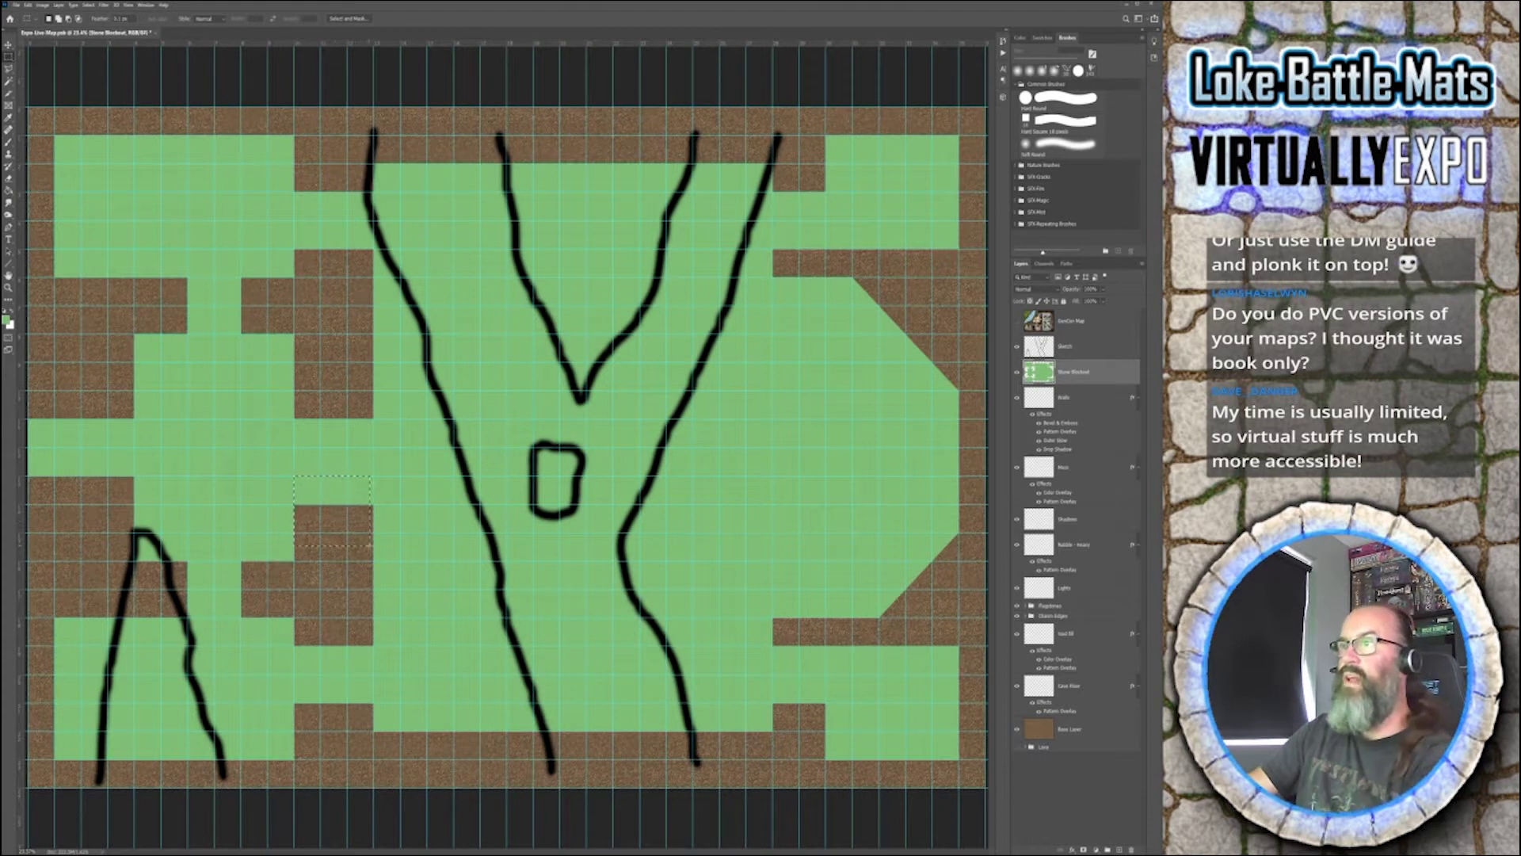
key("Delete")
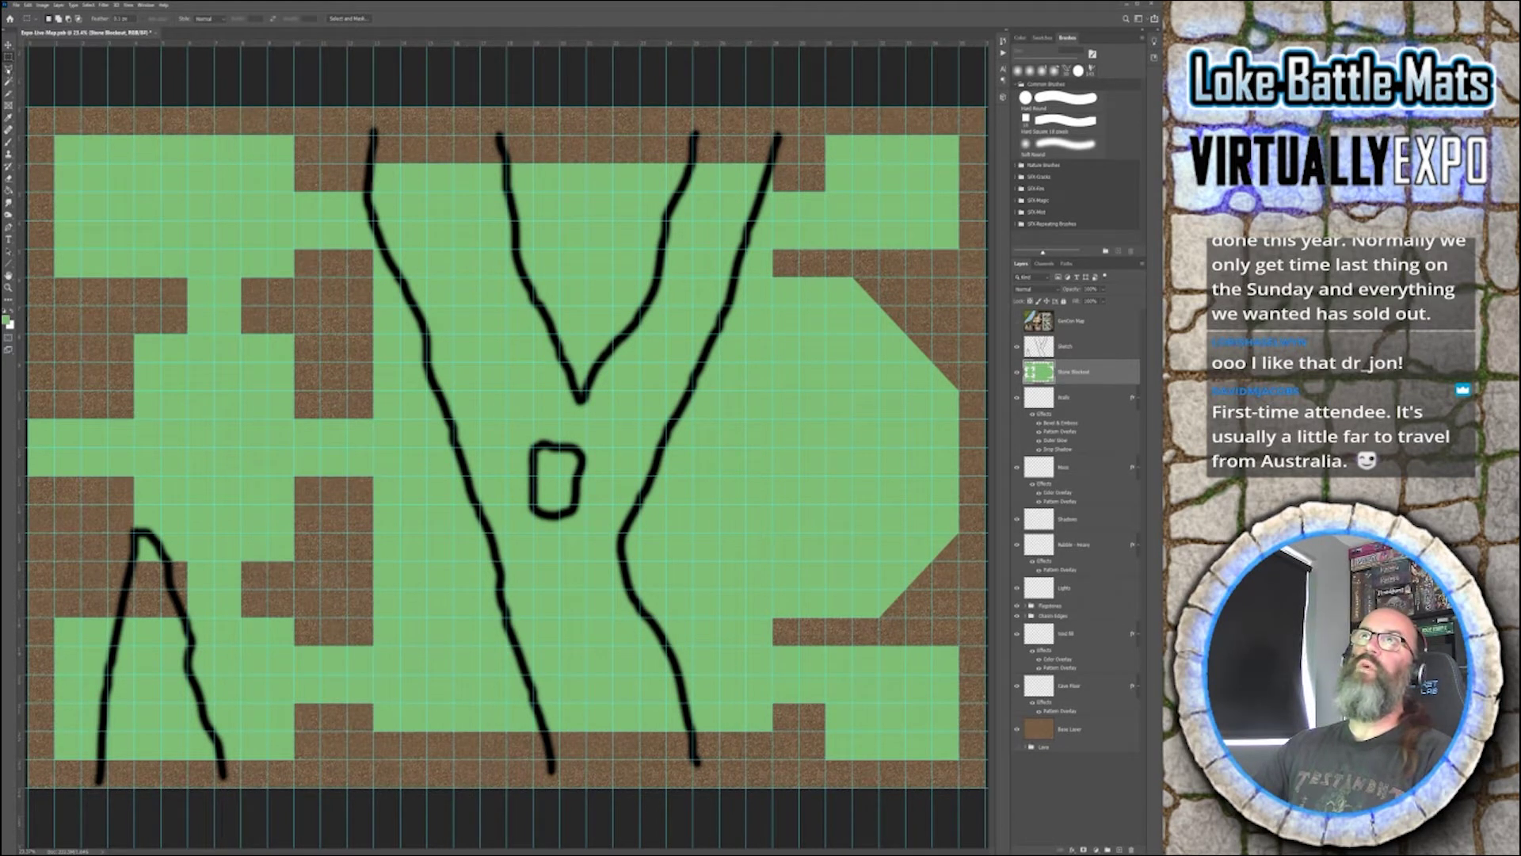
- Select the interior of the sketched lower-left channel with the Lasso and delete it from the Stone Blockout layer
left_click(9, 69)
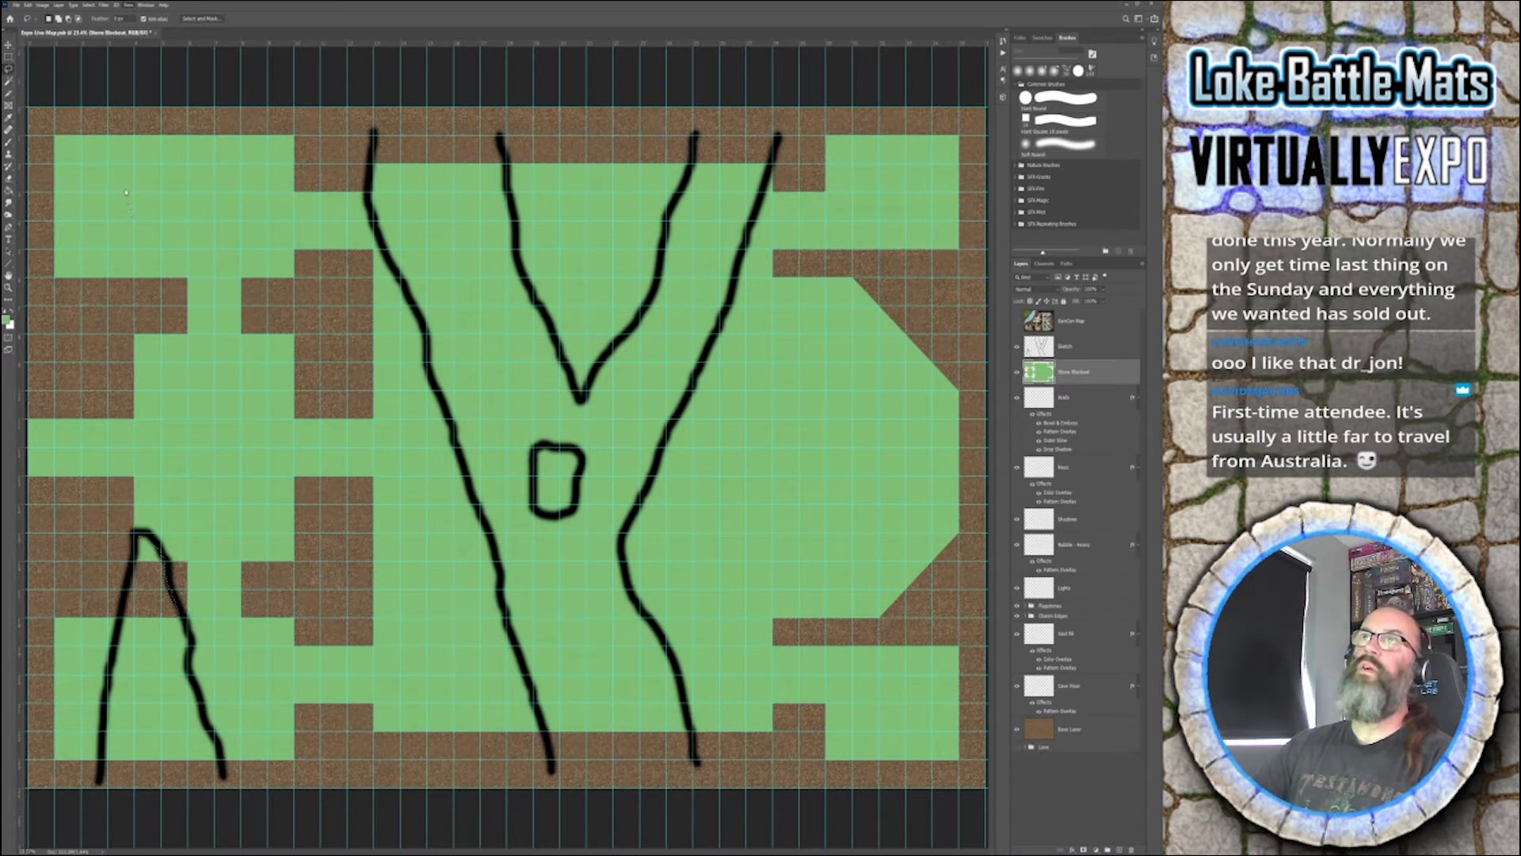
left_click_drag(180, 620, 137, 529)
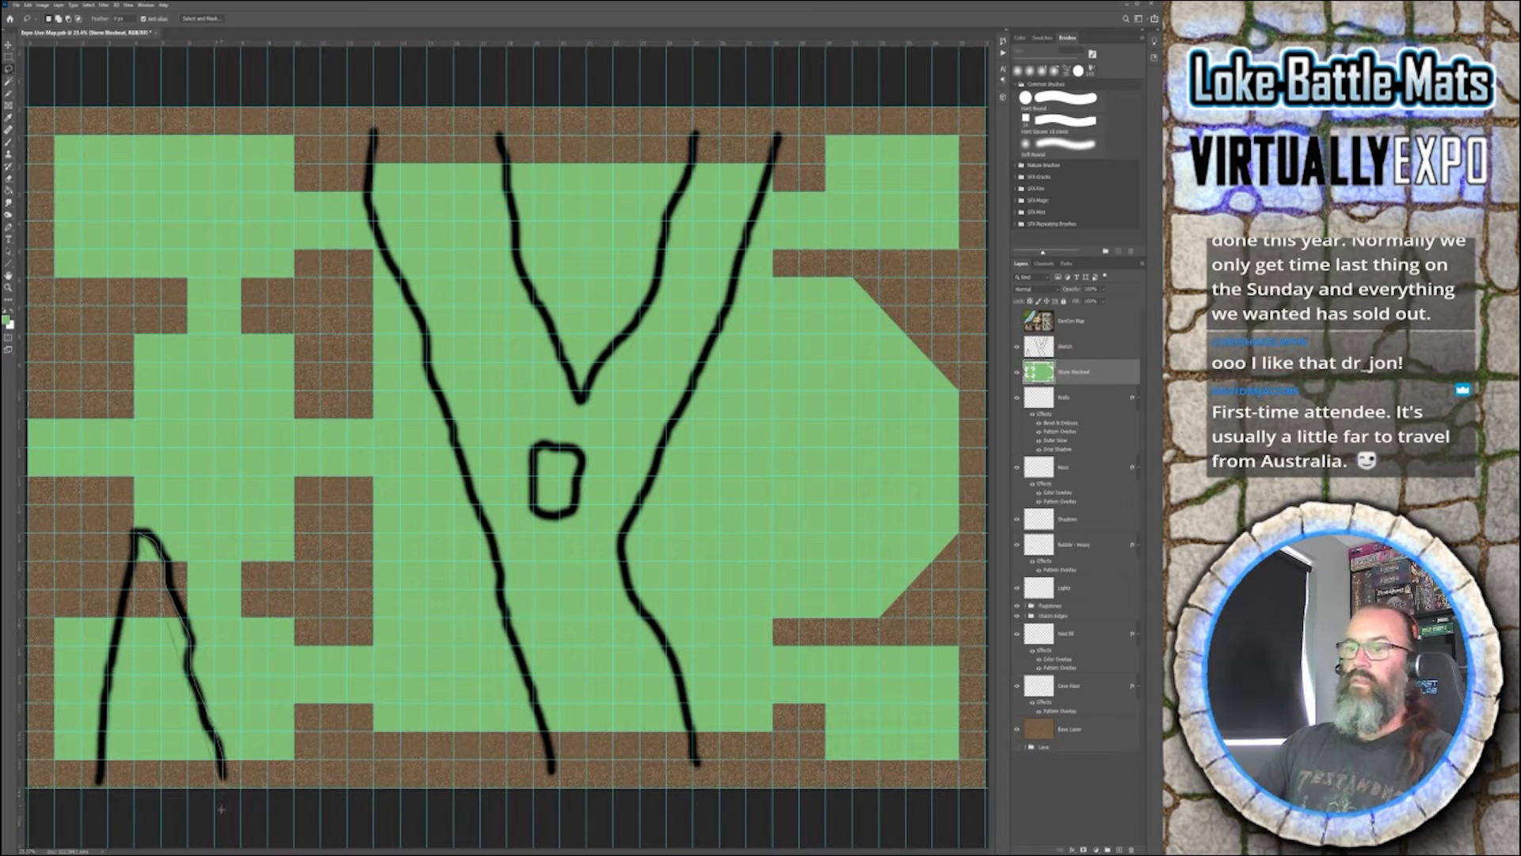
left_click_drag(139, 533, 212, 723)
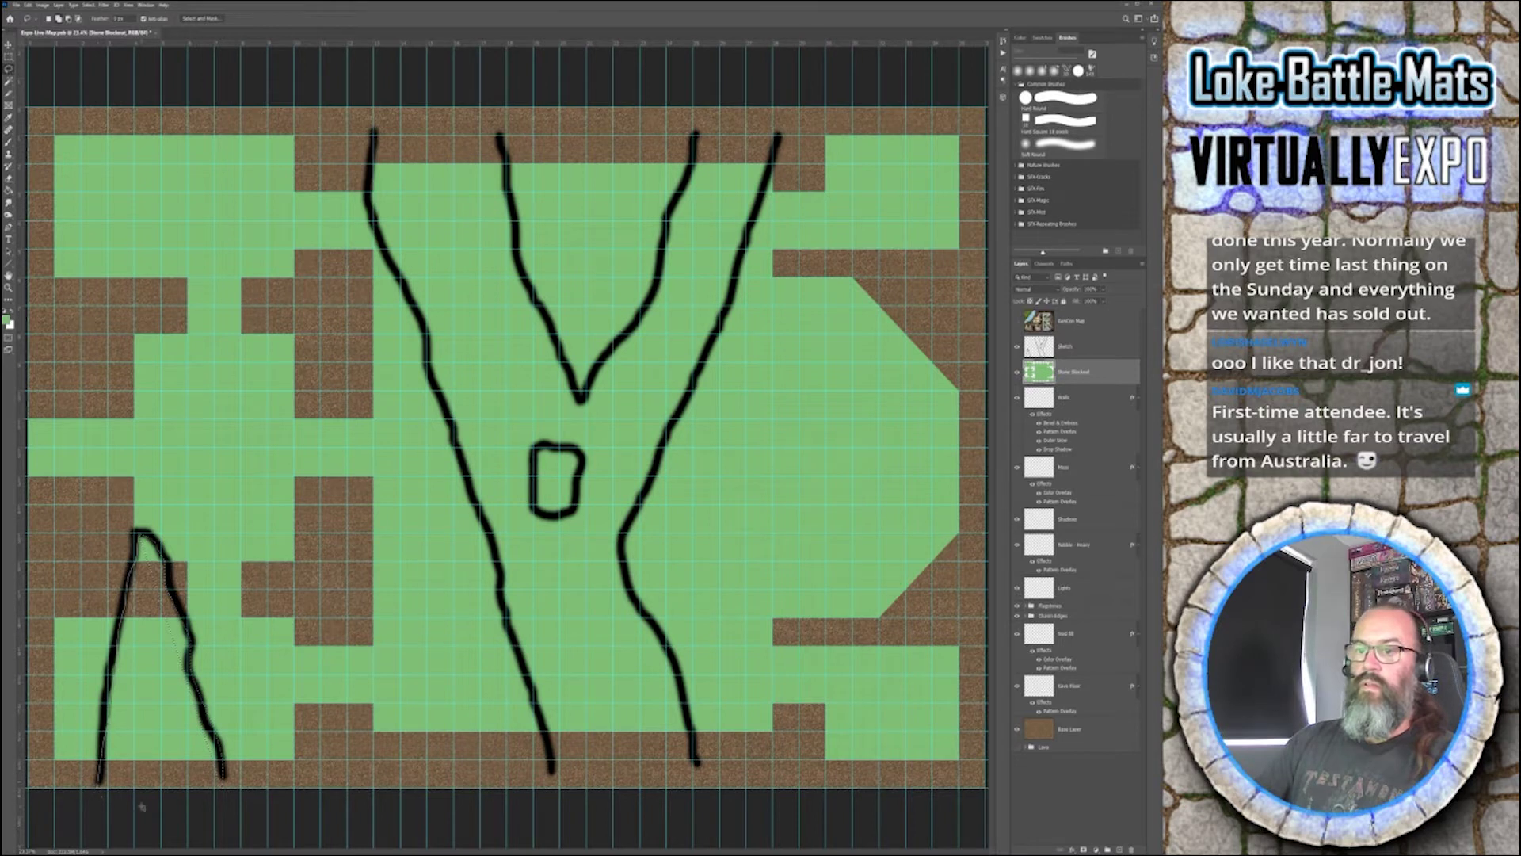
left_click_drag(221, 775, 199, 706)
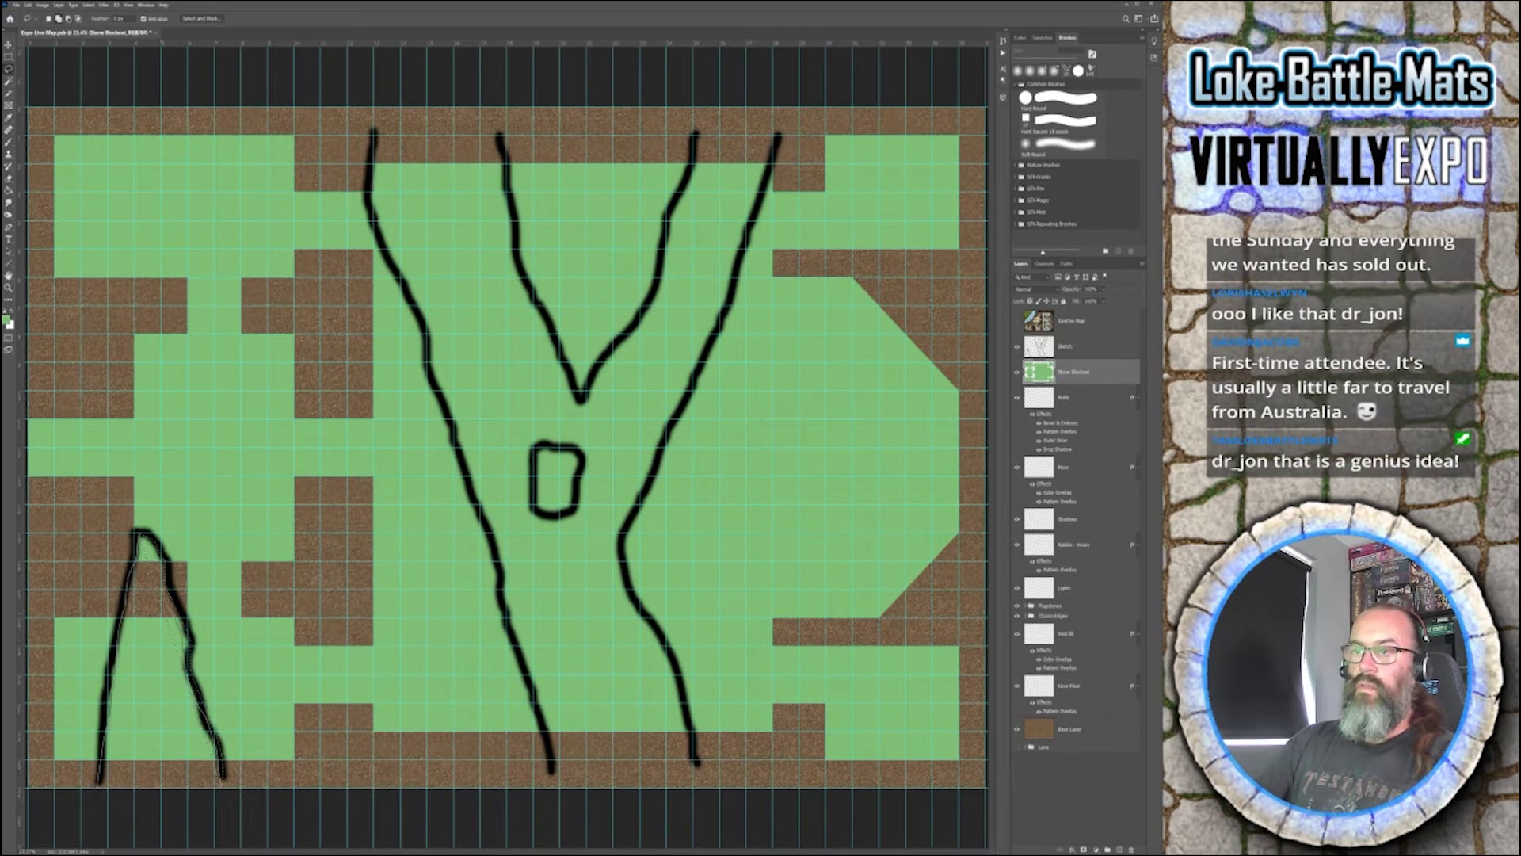
left_click_drag(136, 532, 100, 780)
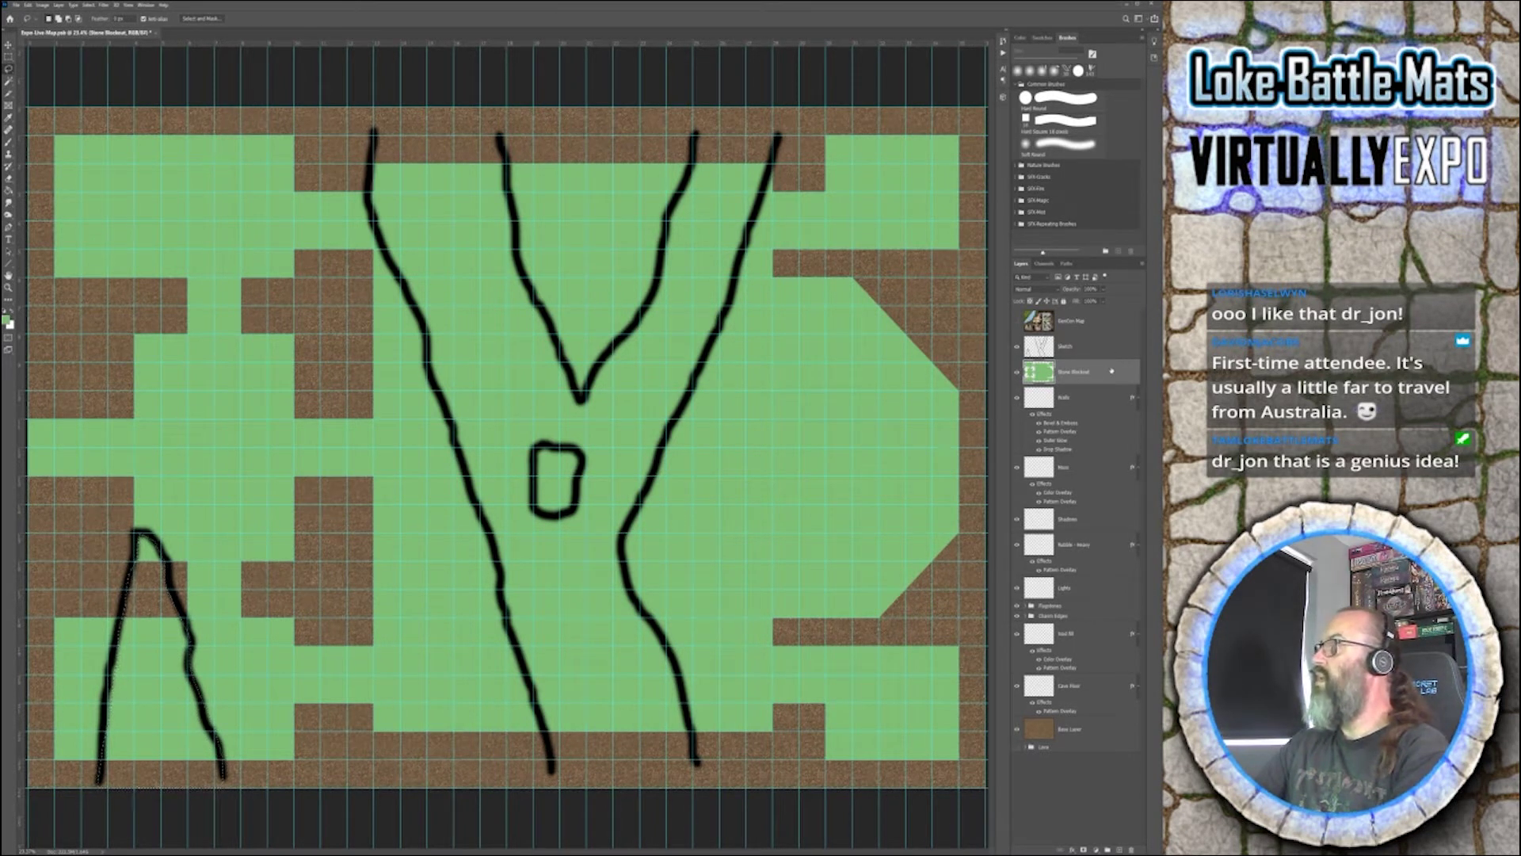
key("Delete")
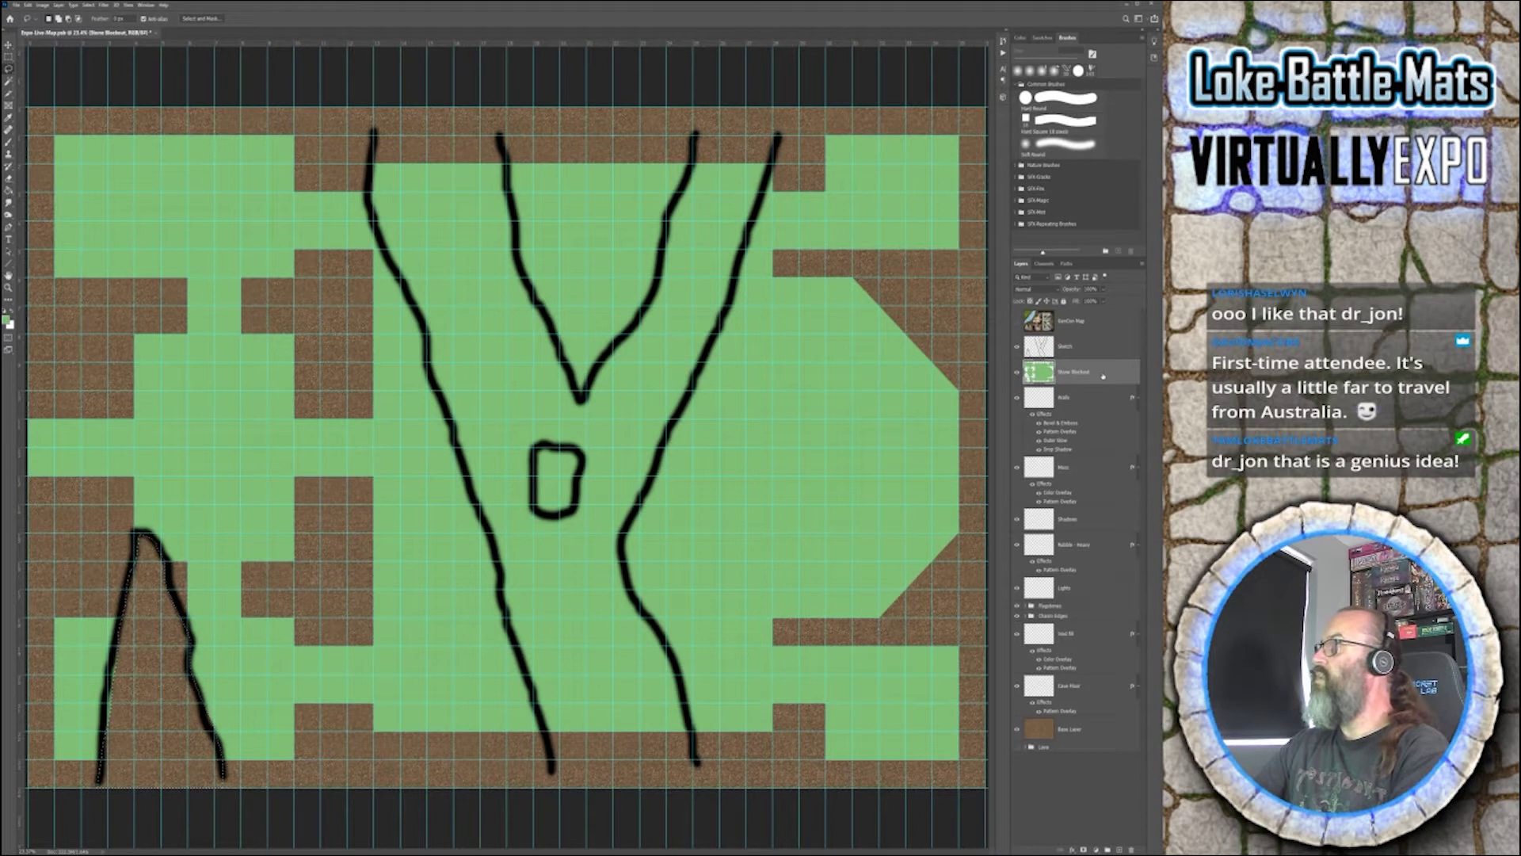
- Delete the selected lower-left channel from the Base Layer, and show and expand the Lava group beneath it
left_click(1031, 736)
key("Delete")
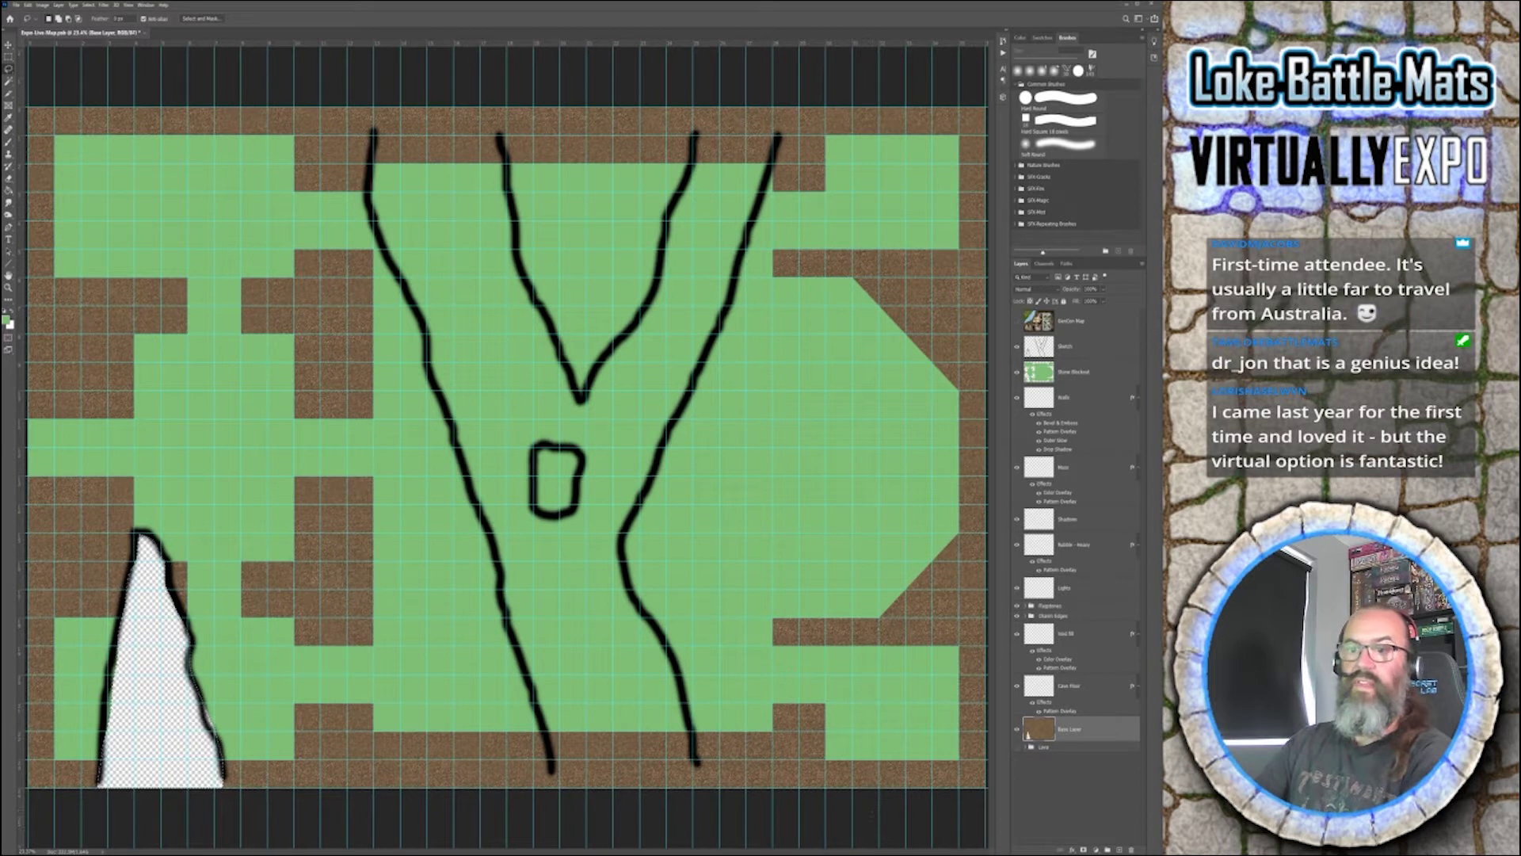
left_click(1018, 747)
left_click(1030, 748)
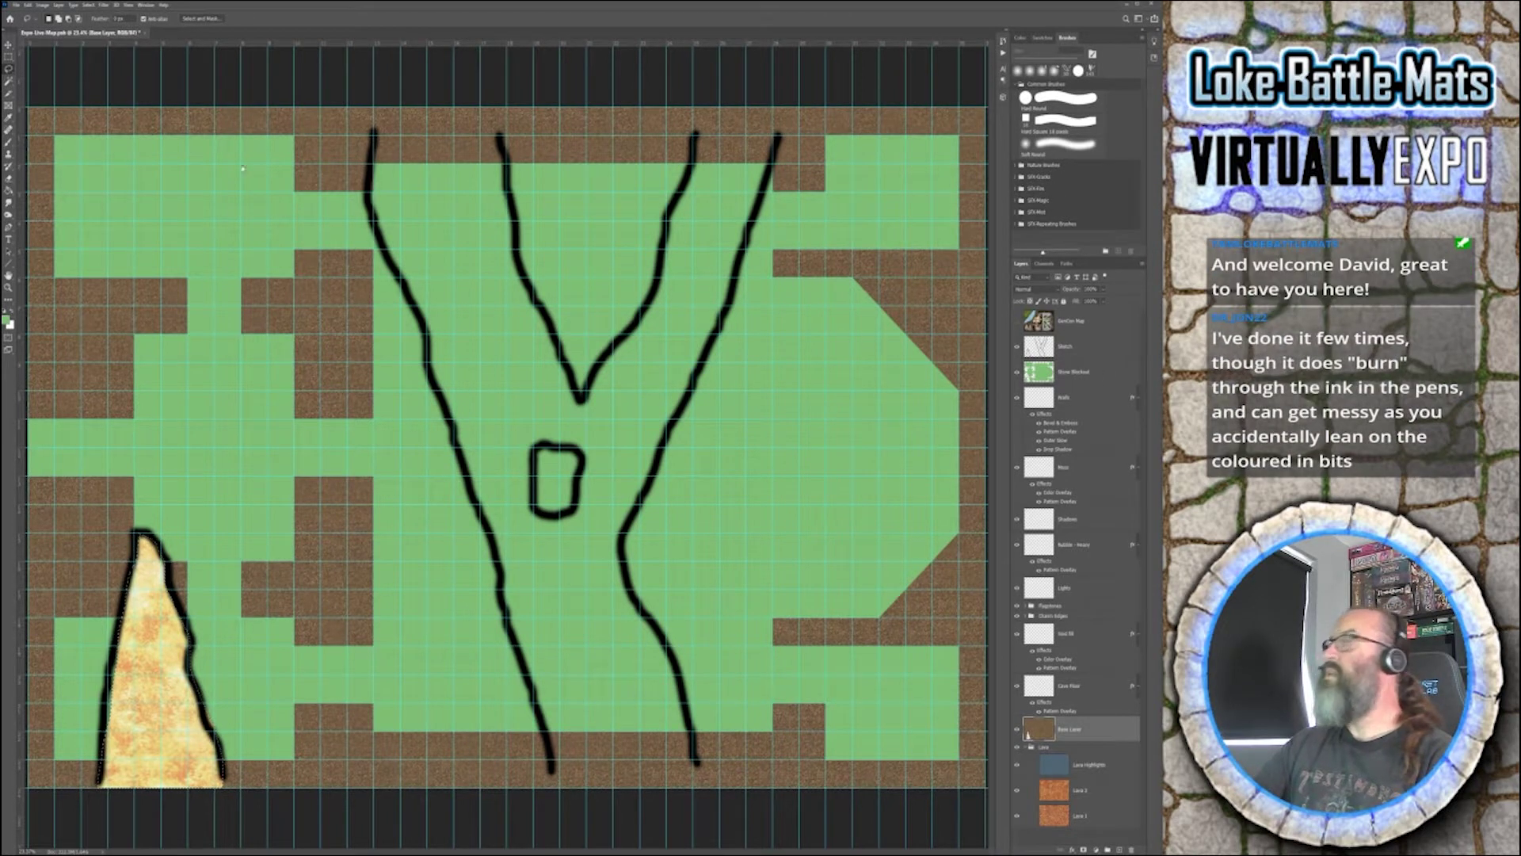
- Select the Y-shaped river channel around its central island and delete it from both Stone Blockout and Base Layer
left_click(1075, 371)
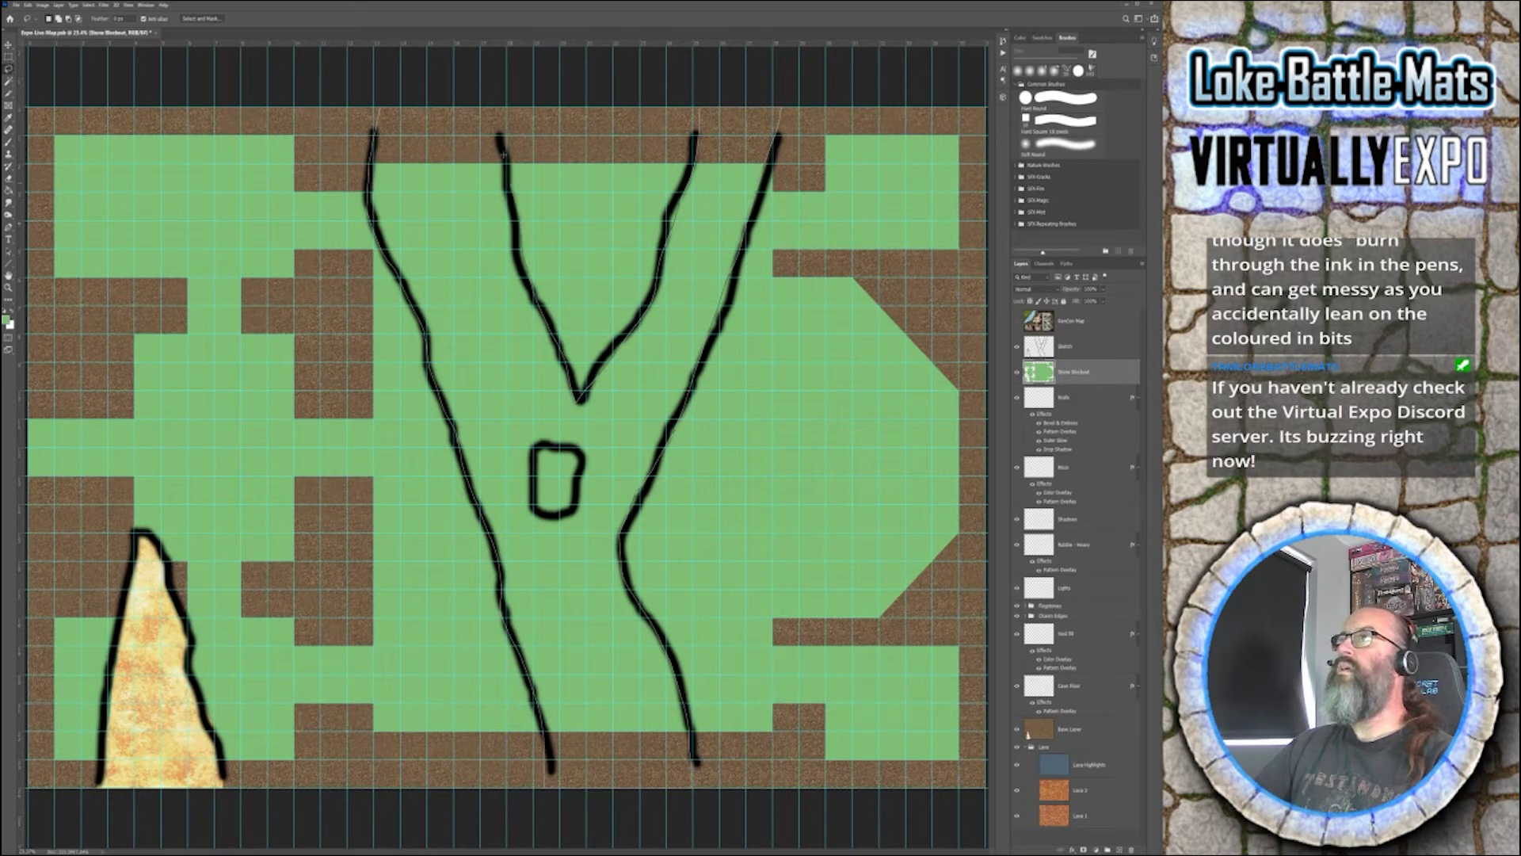
left_click_drag(499, 105, 498, 101)
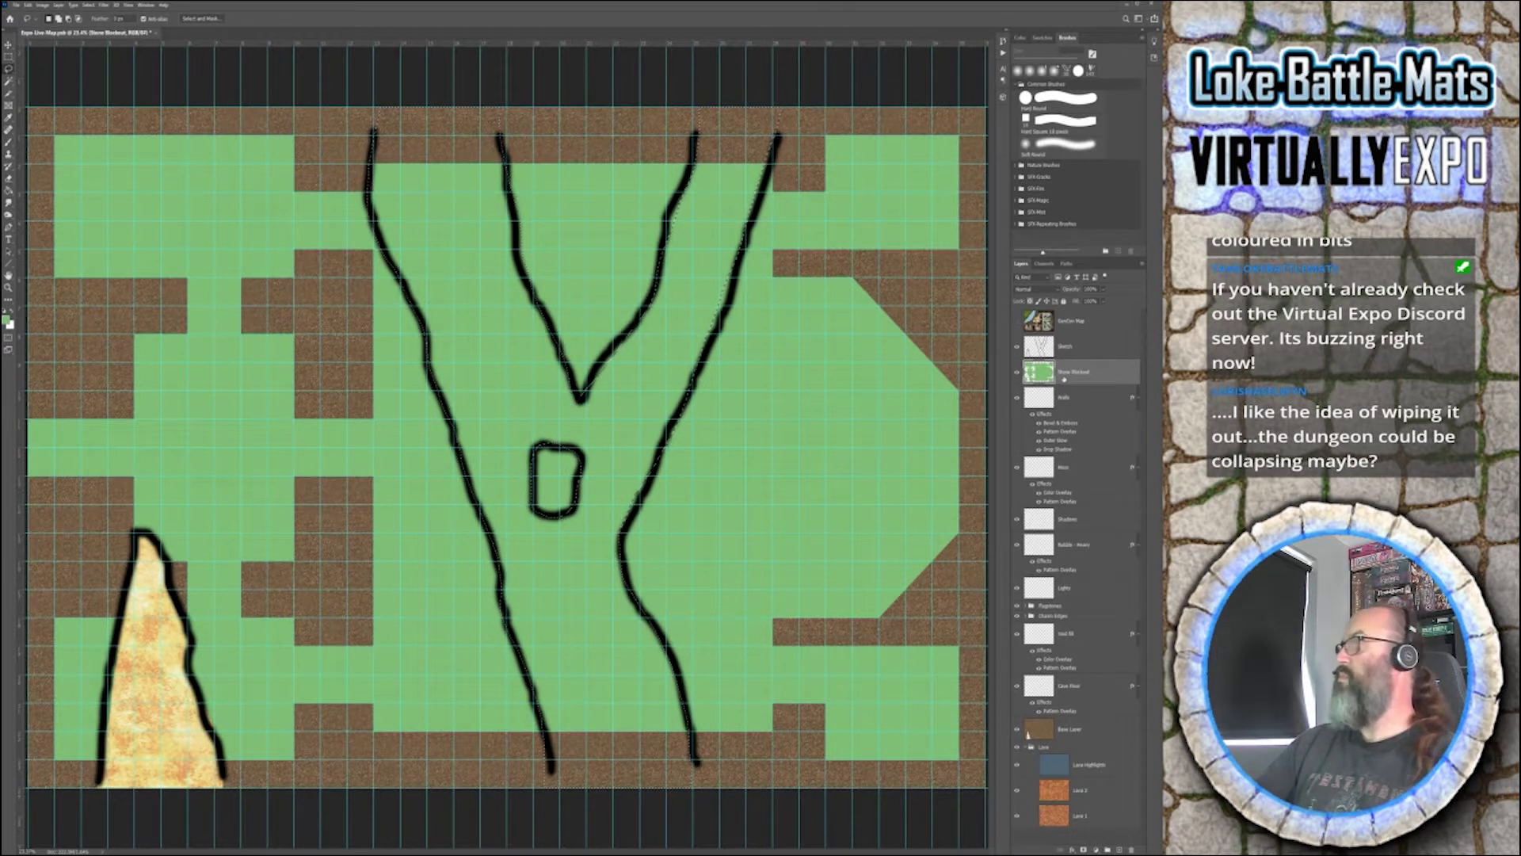
key("Delete")
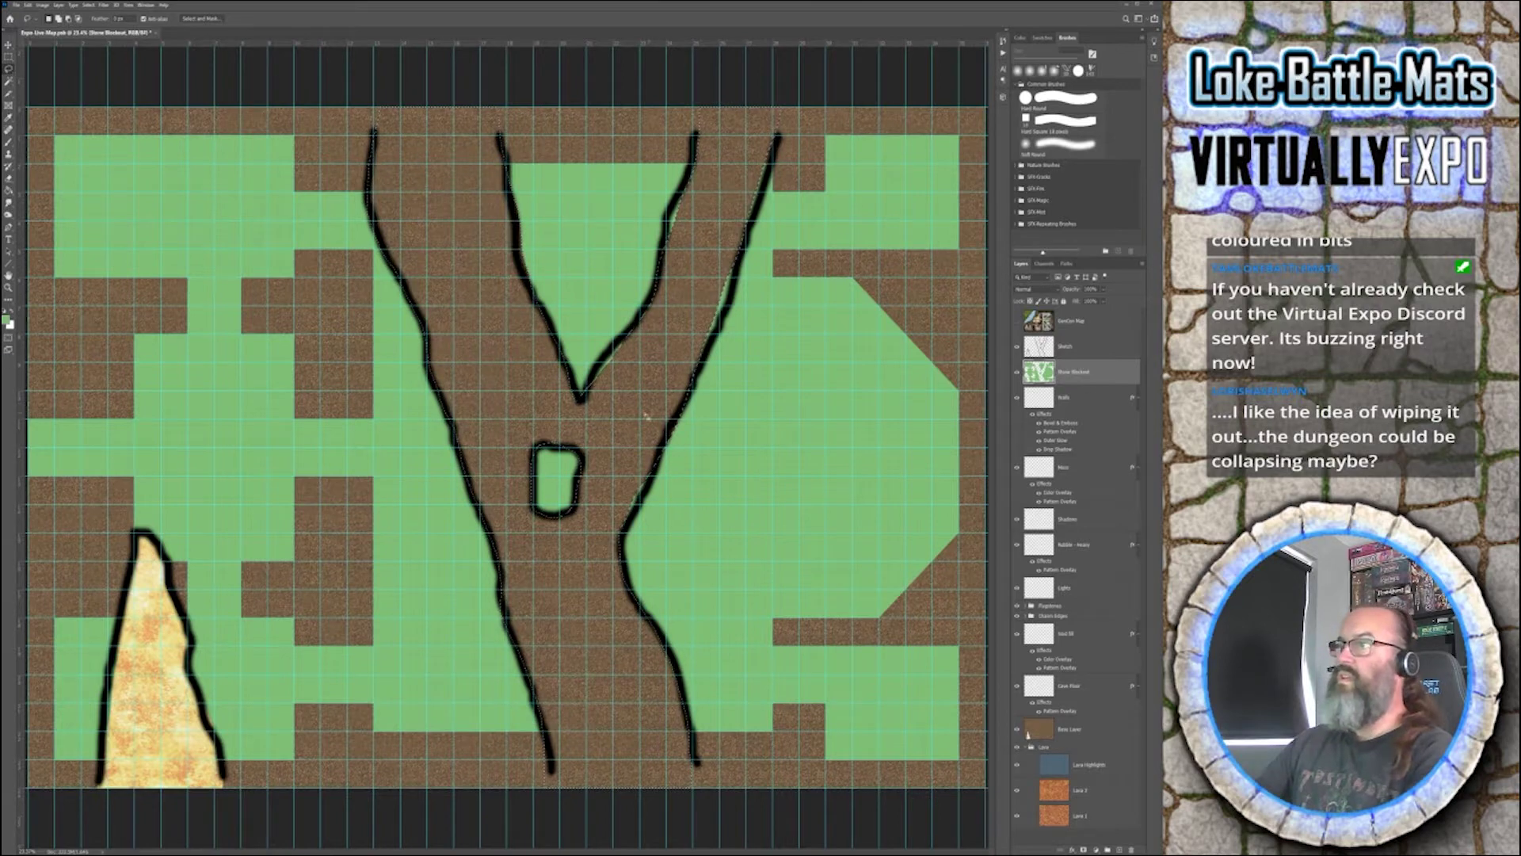
left_click(1080, 729)
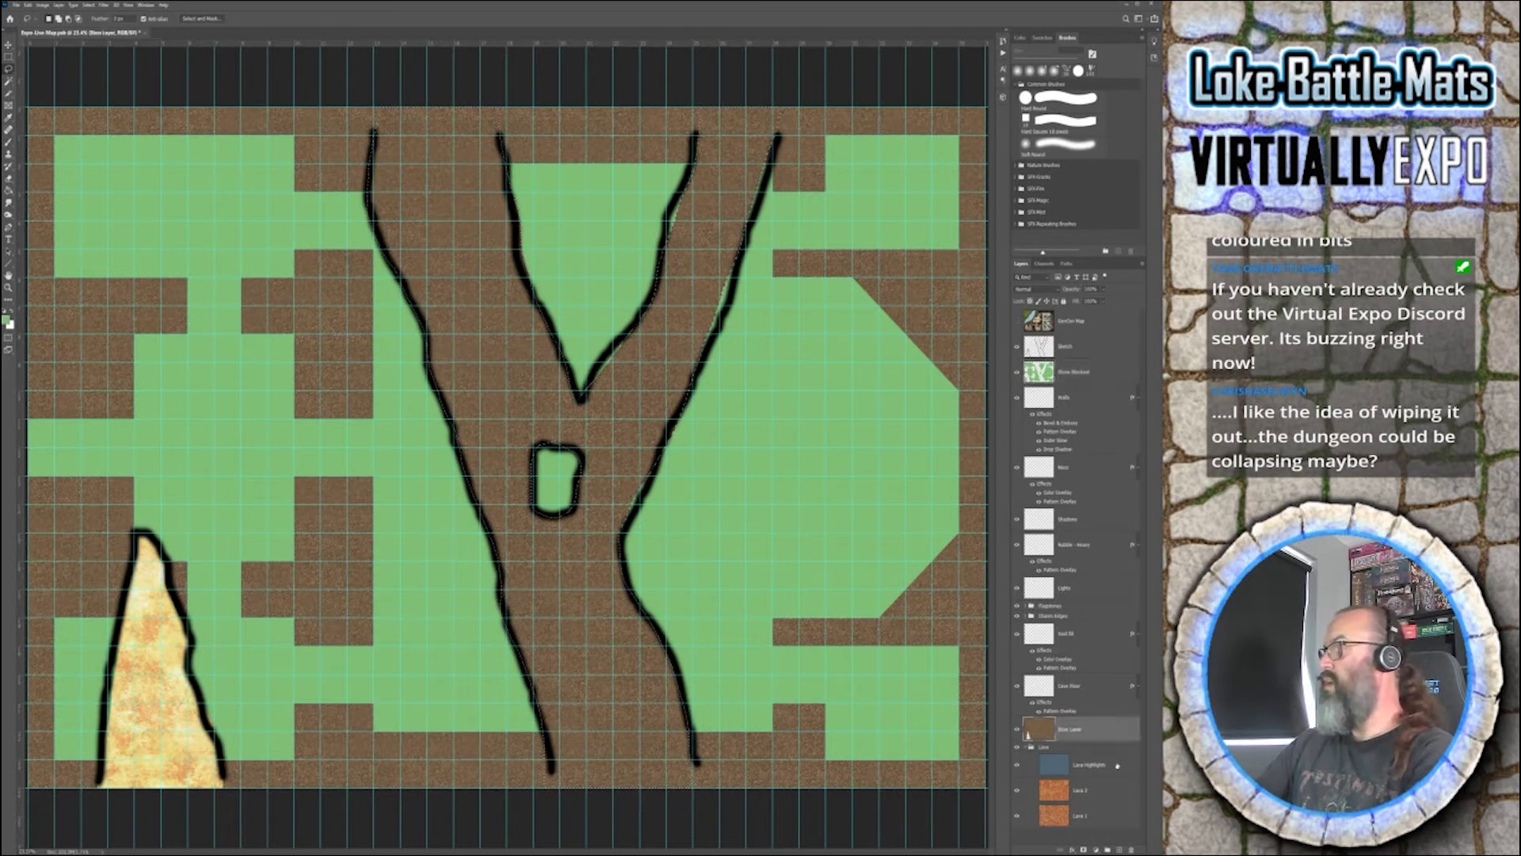
key("Delete")
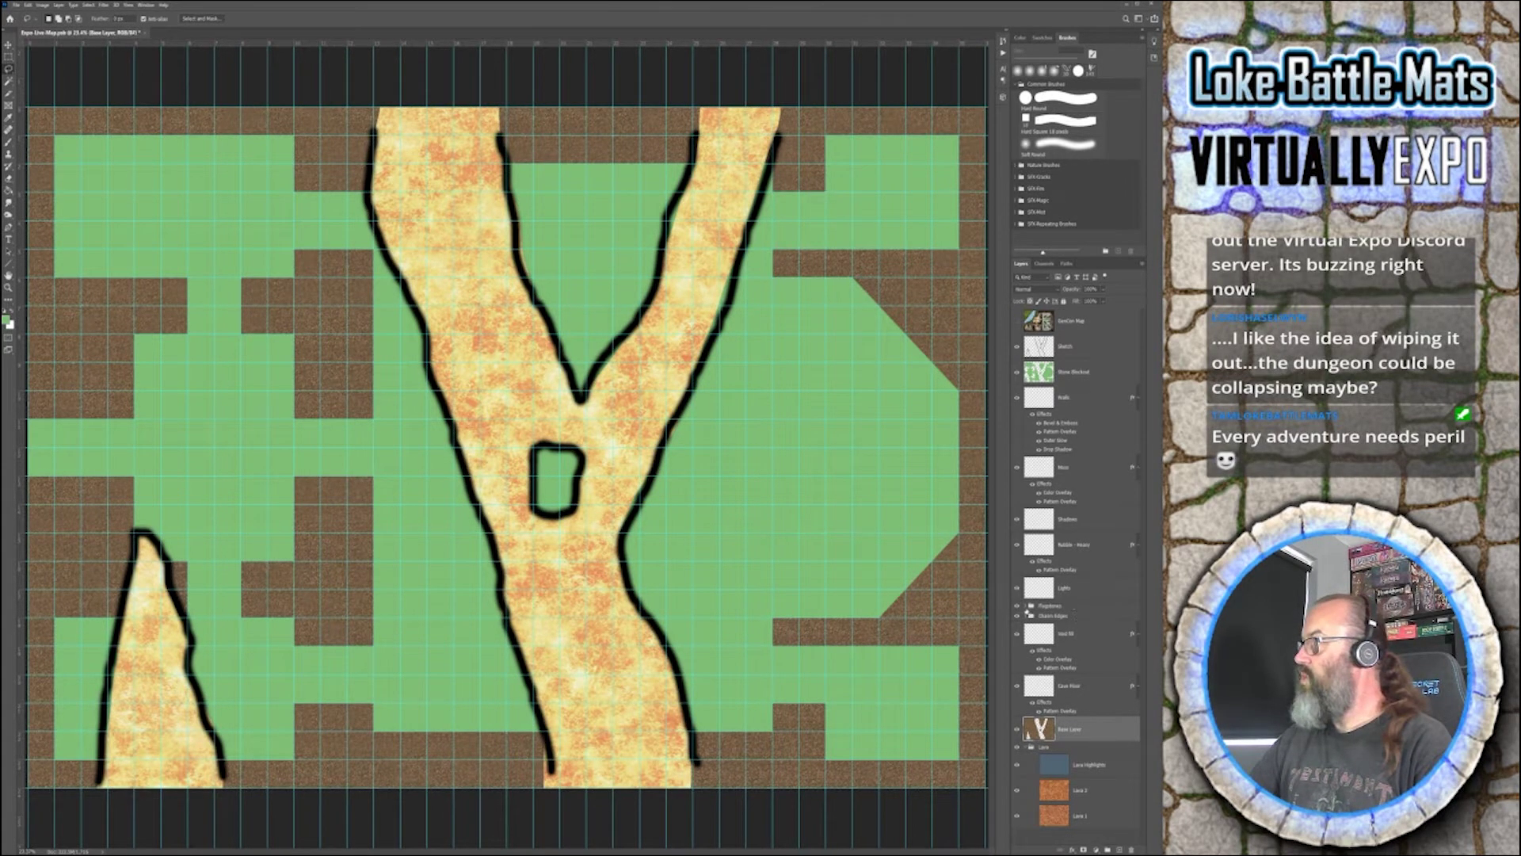
- Expand the Flagstones group, select all green areas of Stone Blockout by colour, and hide that layer
left_click(1029, 606)
scroll(1091, 599, "down", 5)
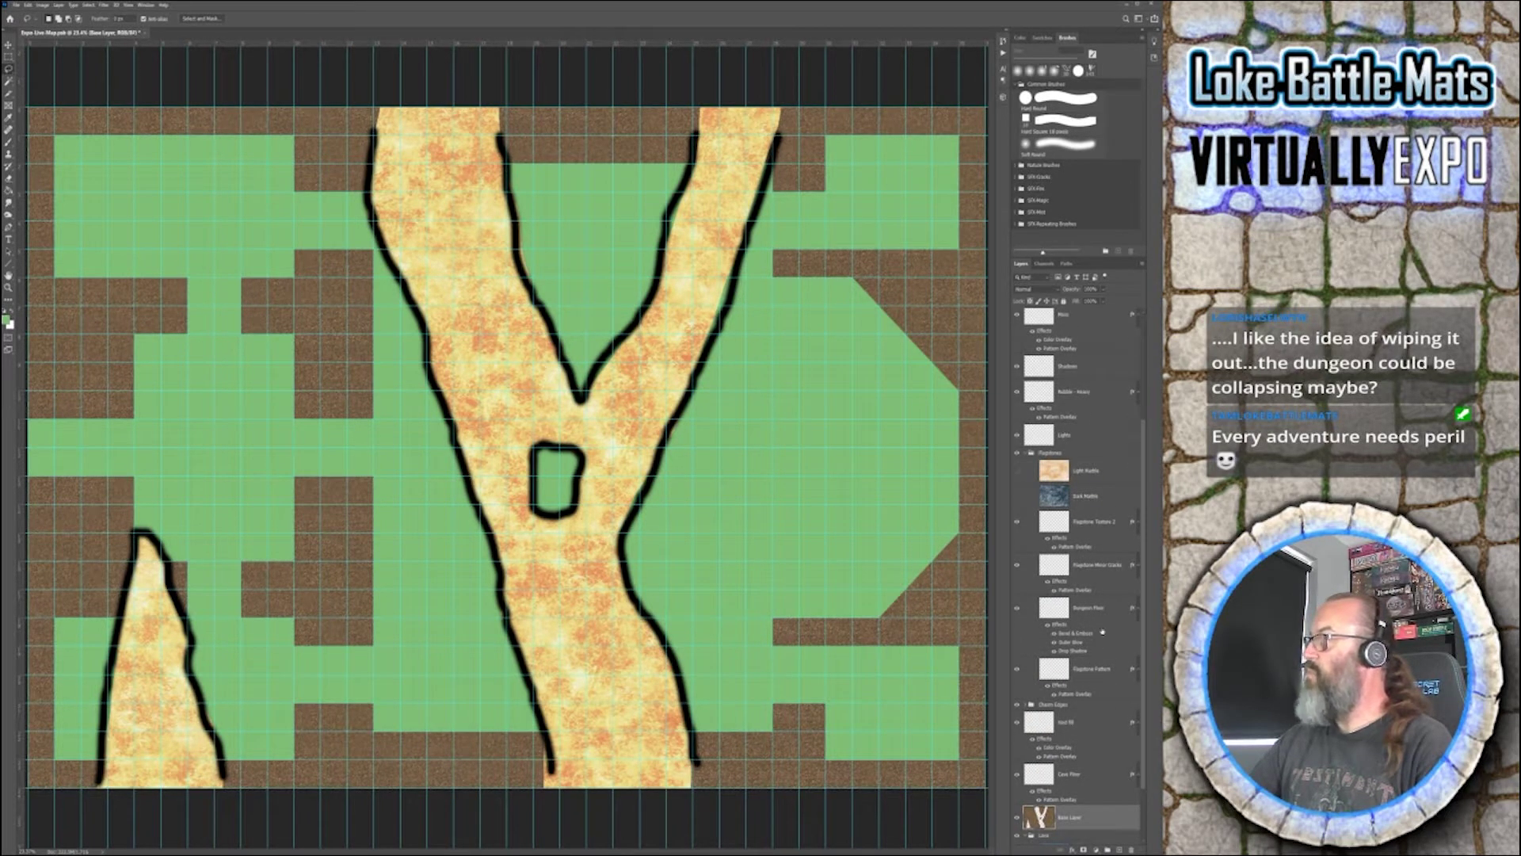
scroll(1101, 631, "up", 5)
left_click(1085, 370)
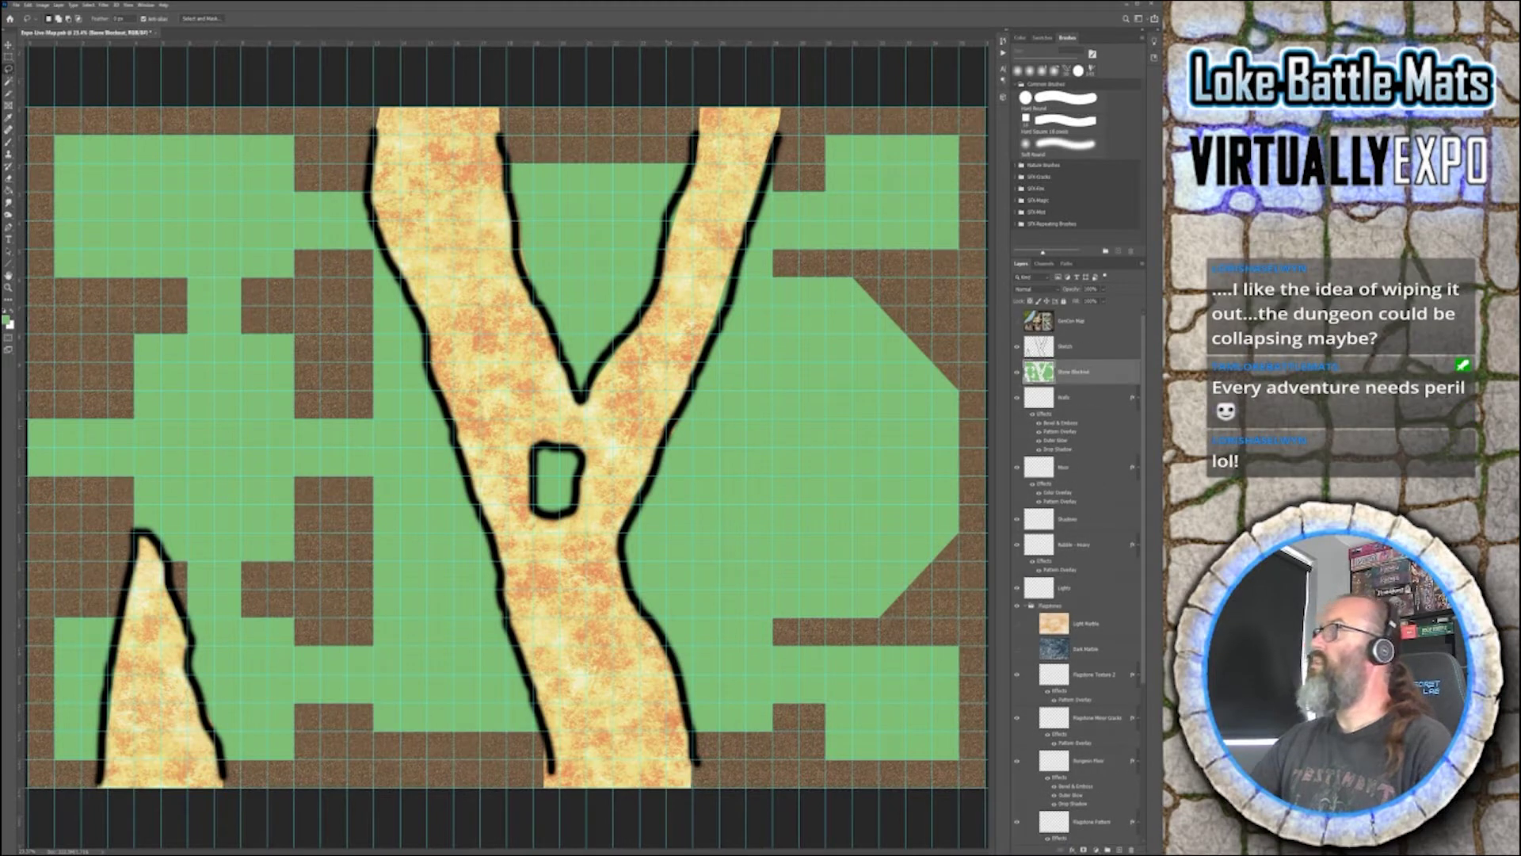
key("w")
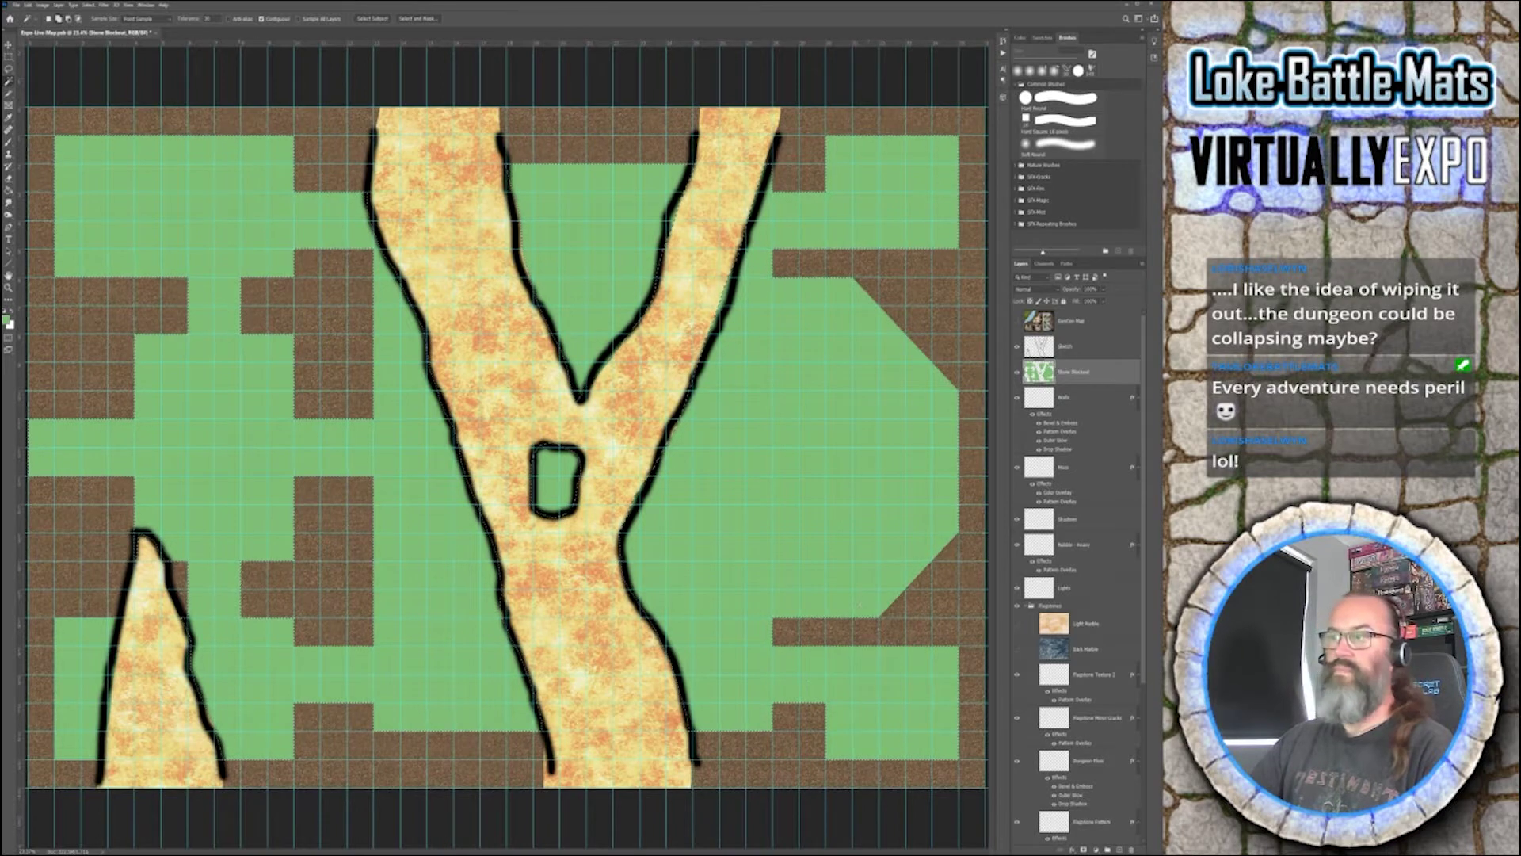
left_click(1017, 373)
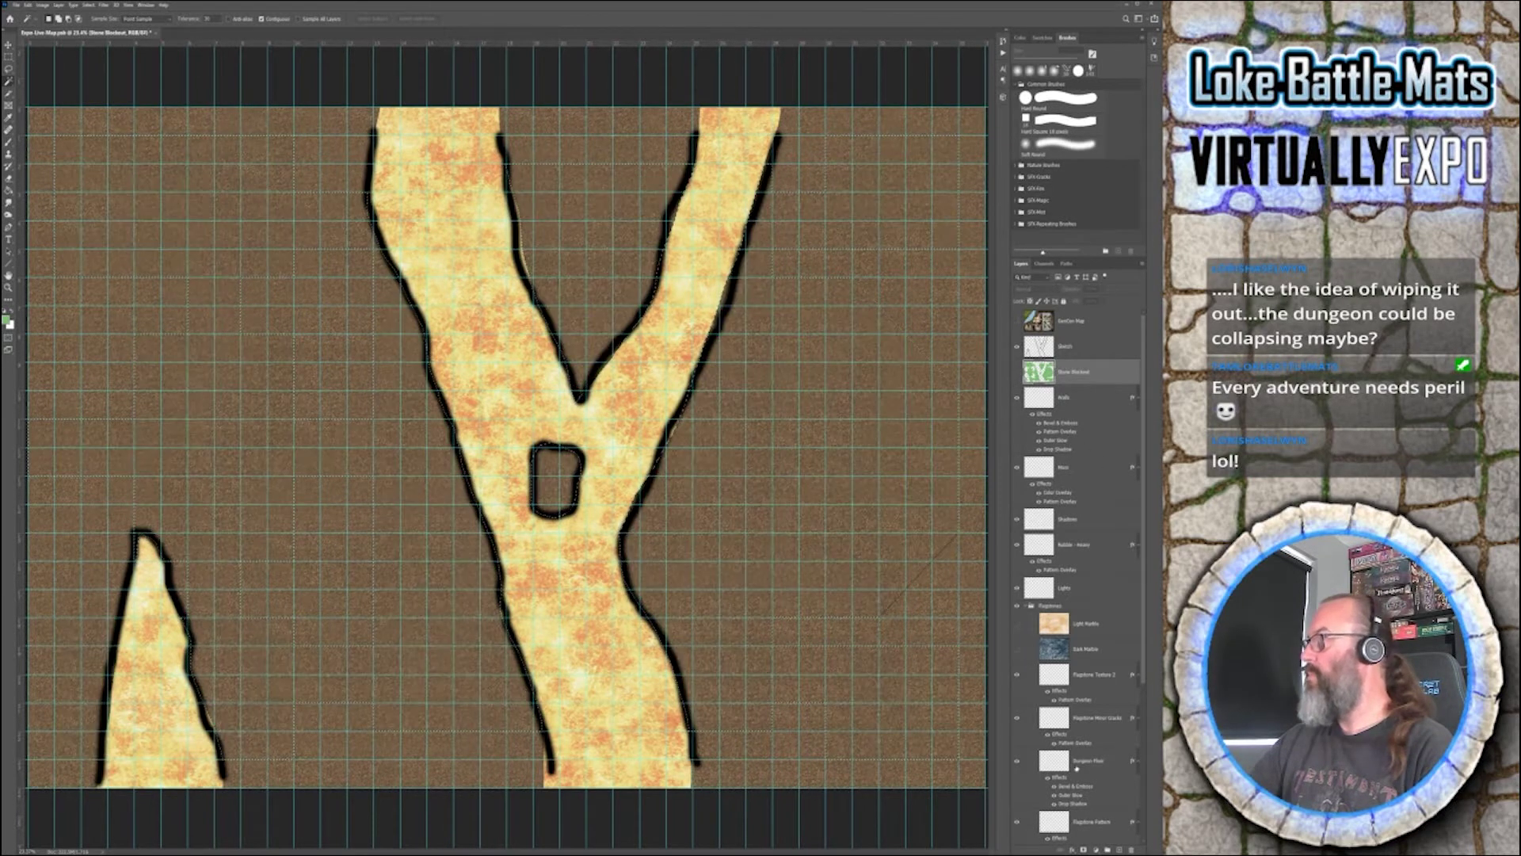
- Fill the selected room areas with the green foreground colour on the Flagstone Pattern layer
scroll(1089, 654, "down", 5)
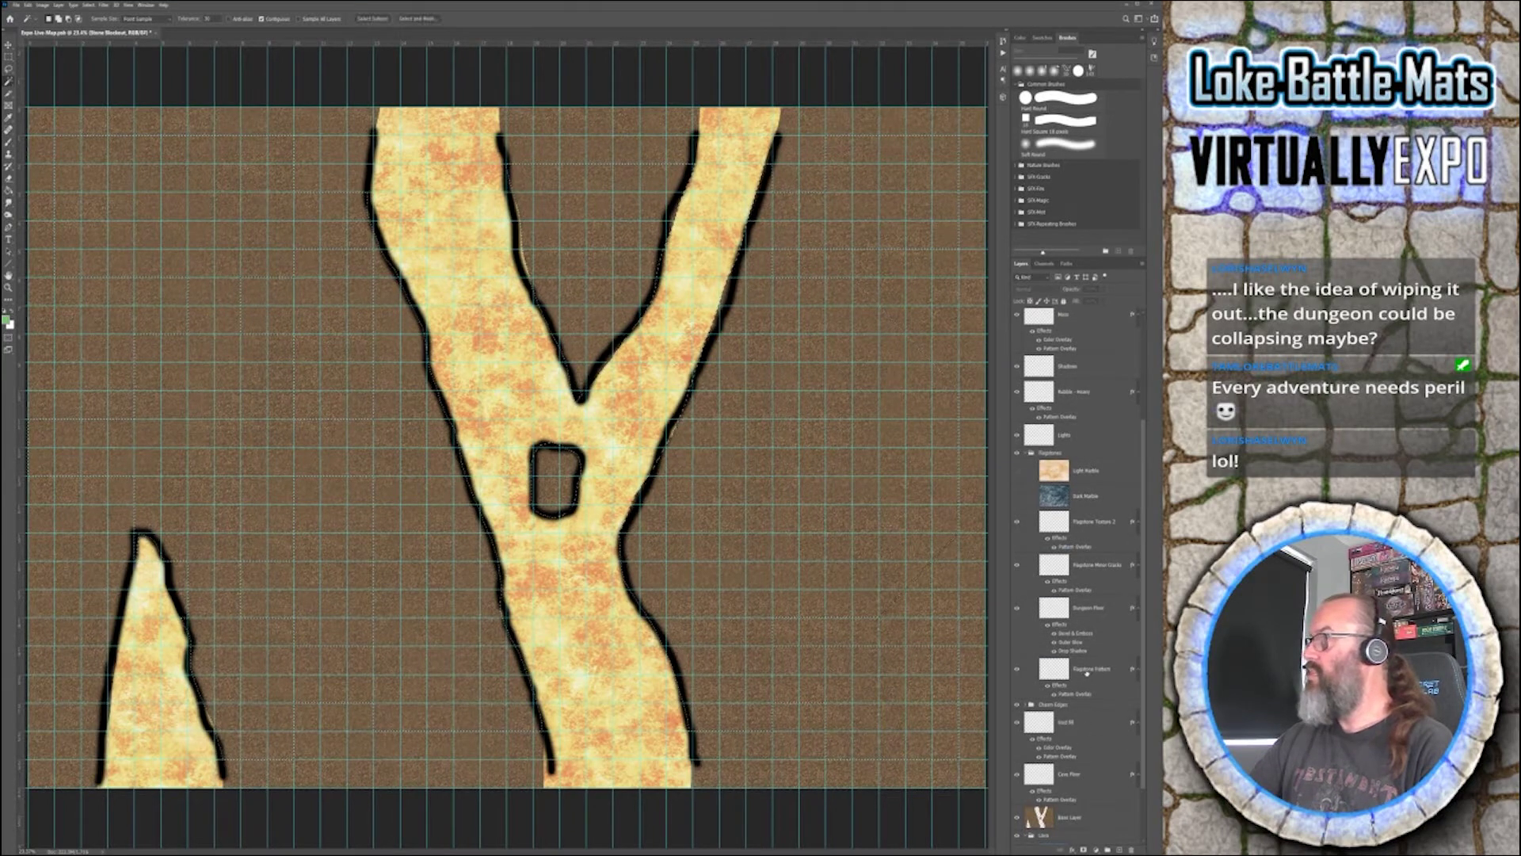
left_click(1109, 673)
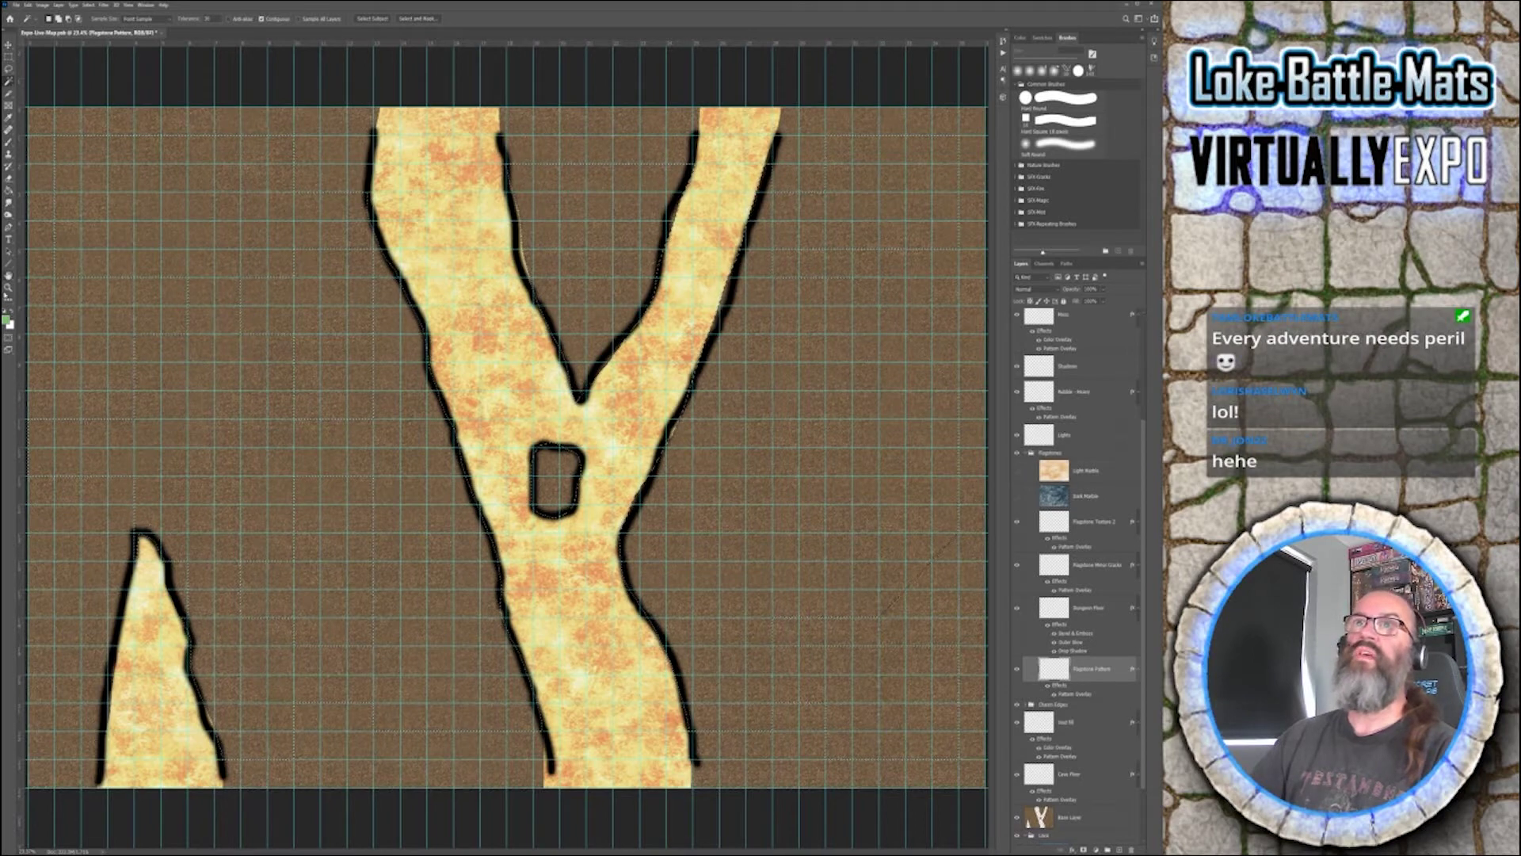
key("g")
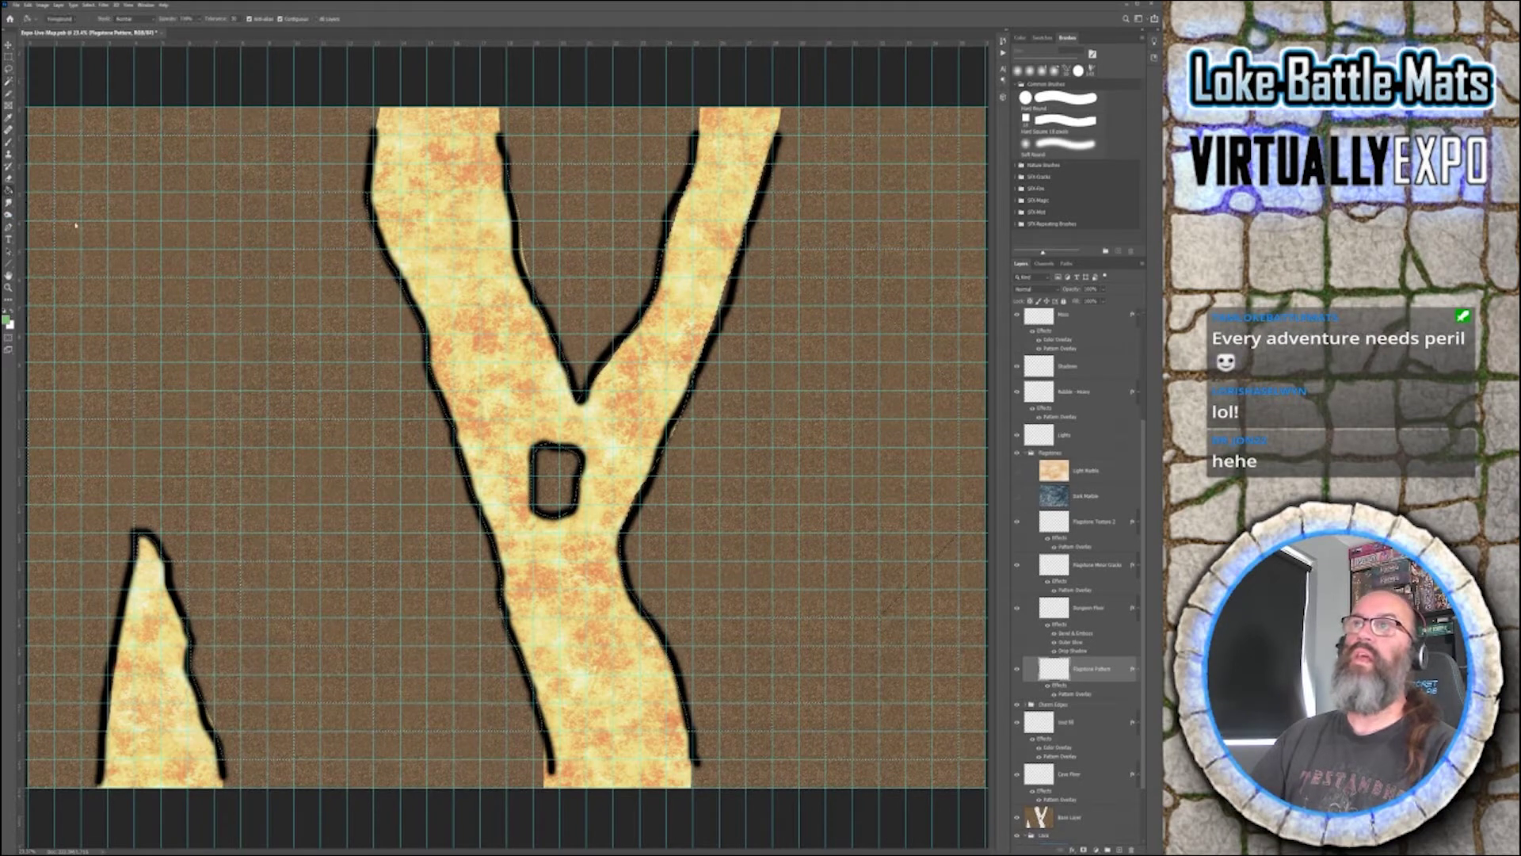
left_click(117, 236)
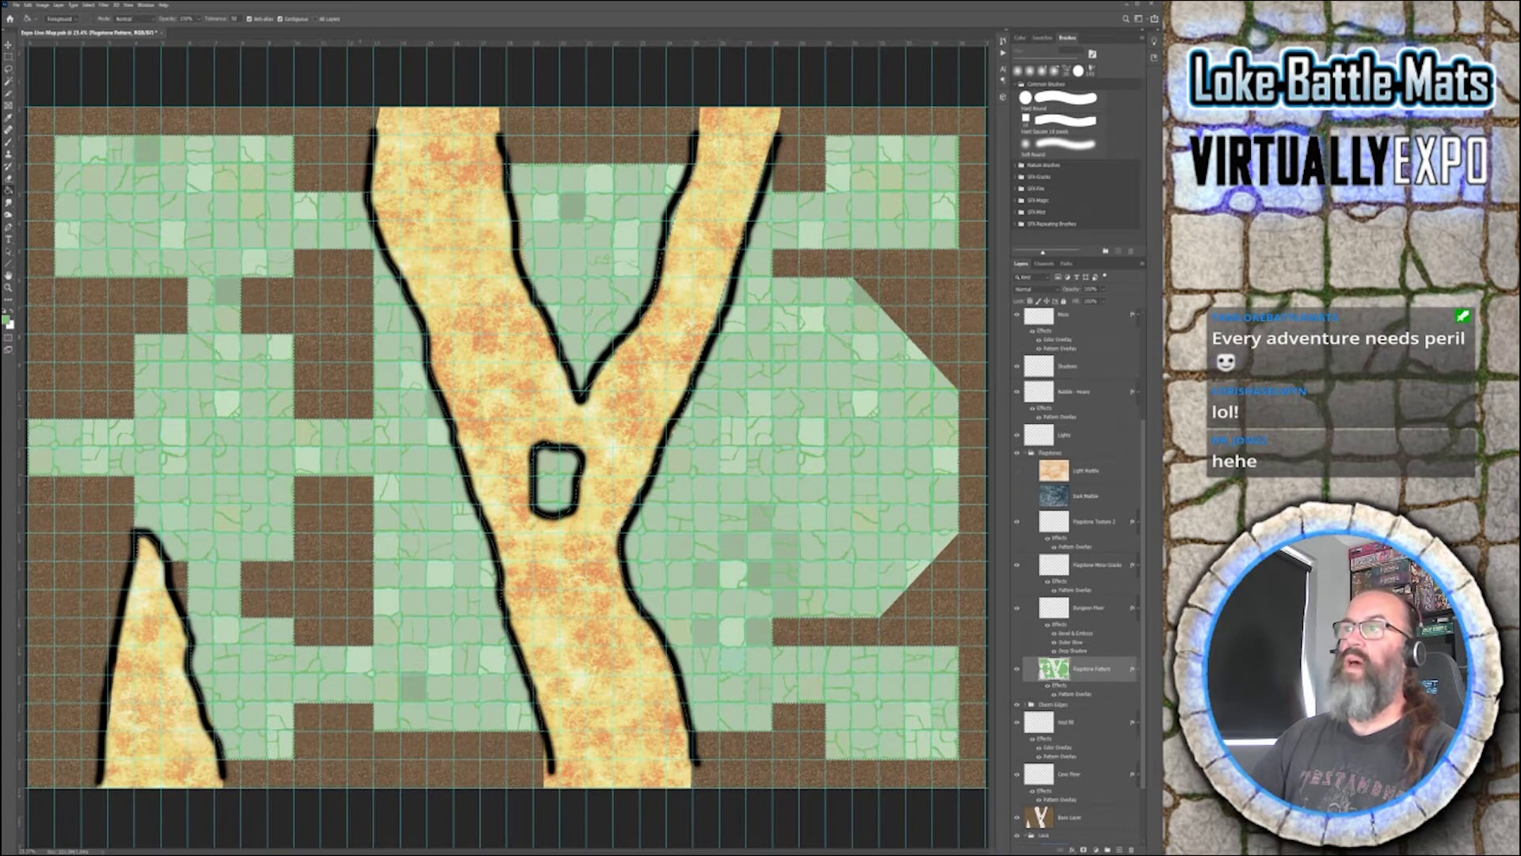
- Refill the rooms on both sides of the river and the area between its branches with a more saturated green
key("i")
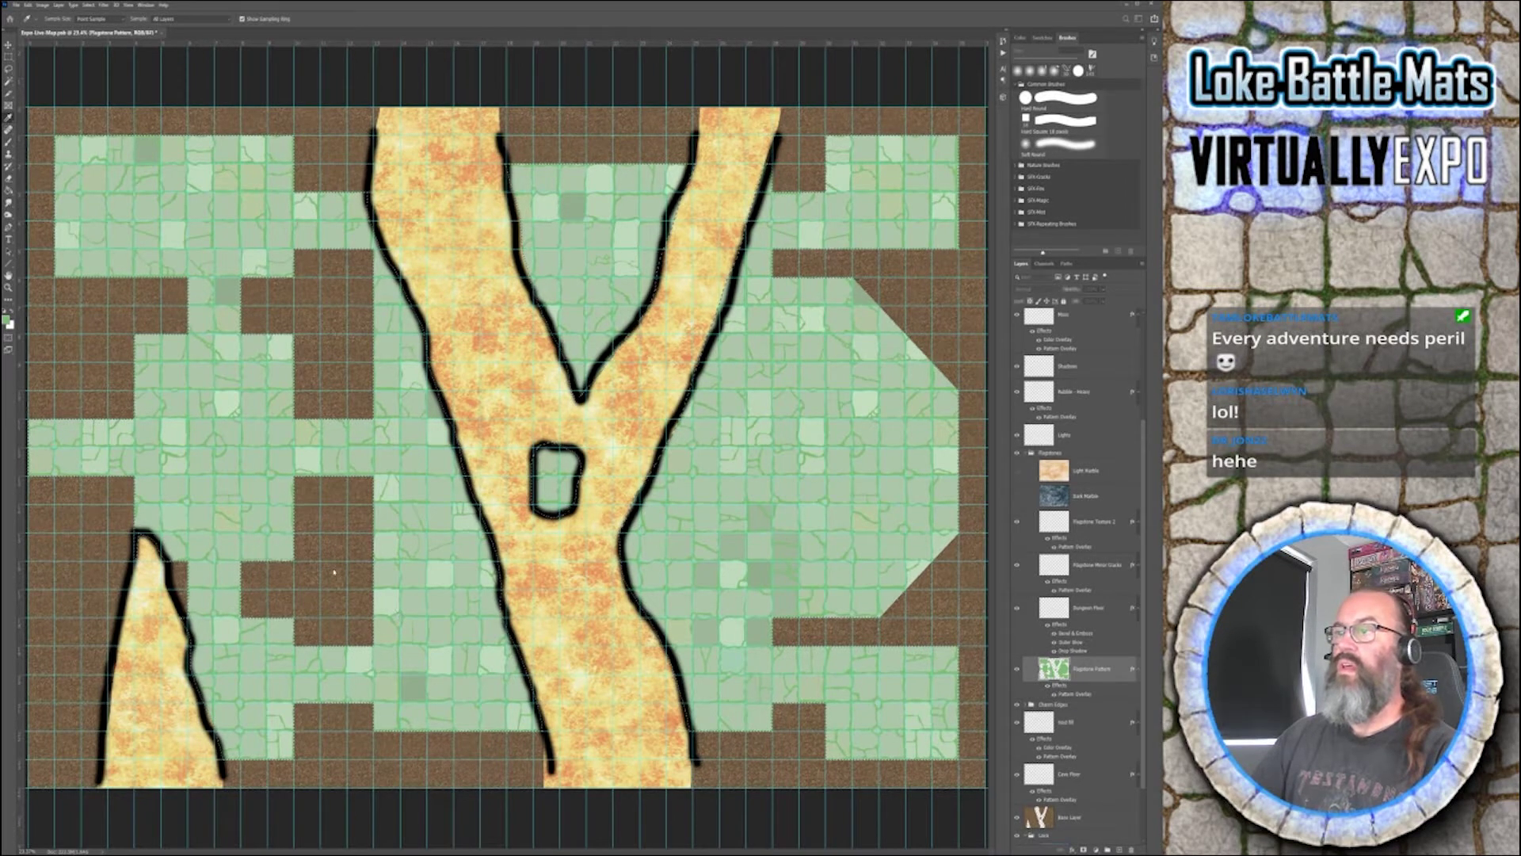
key("g")
left_click(231, 460)
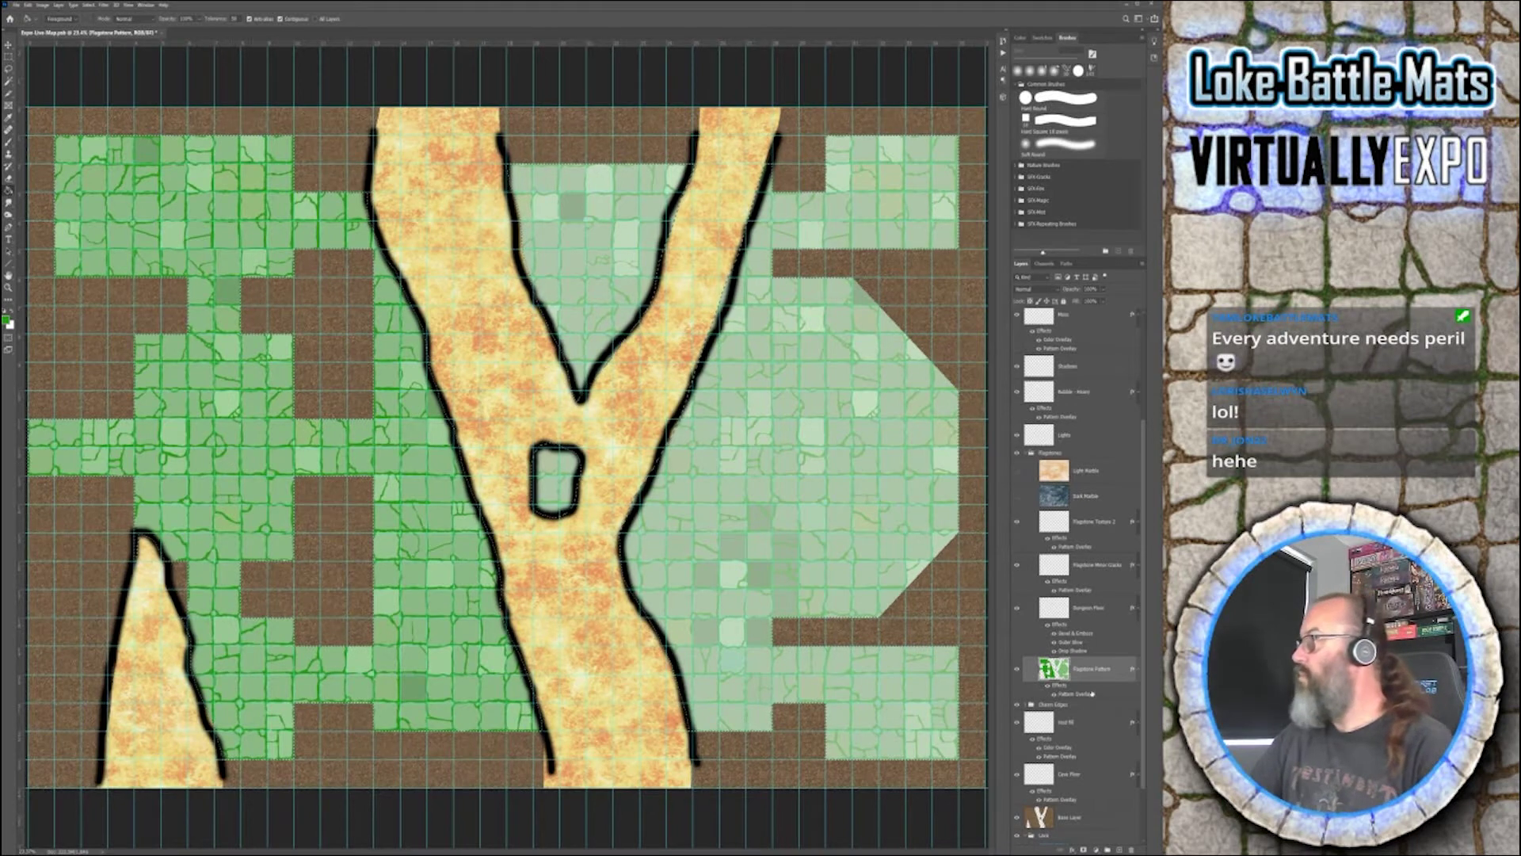
left_click(786, 510)
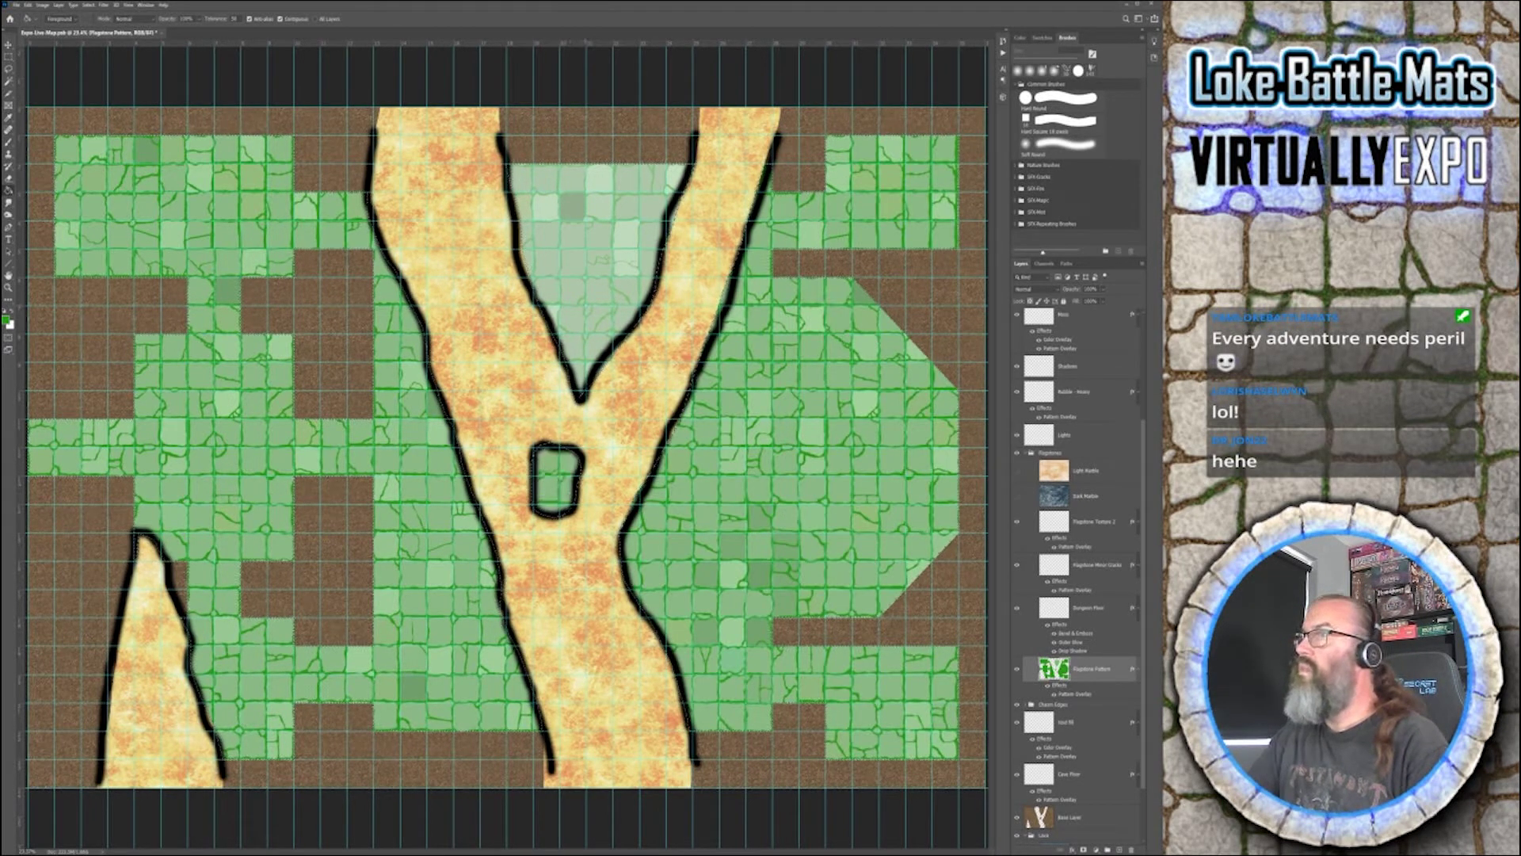
left_click(587, 309)
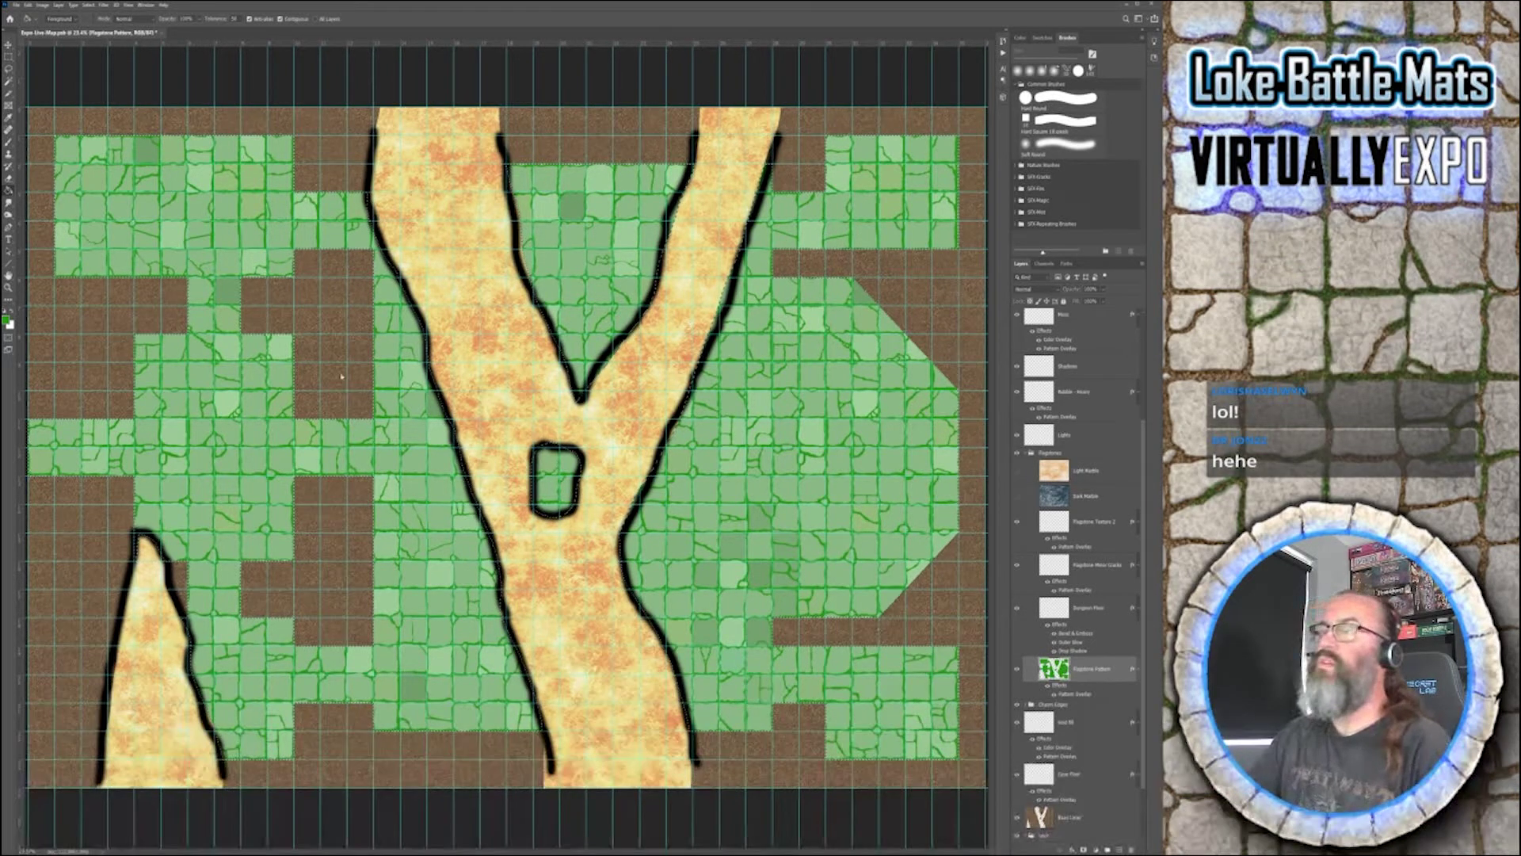
- Adjust the Flagstone Pattern layer's Pattern Overlay to remove the green tint from the stones, and rasterize the layer style
key("h")
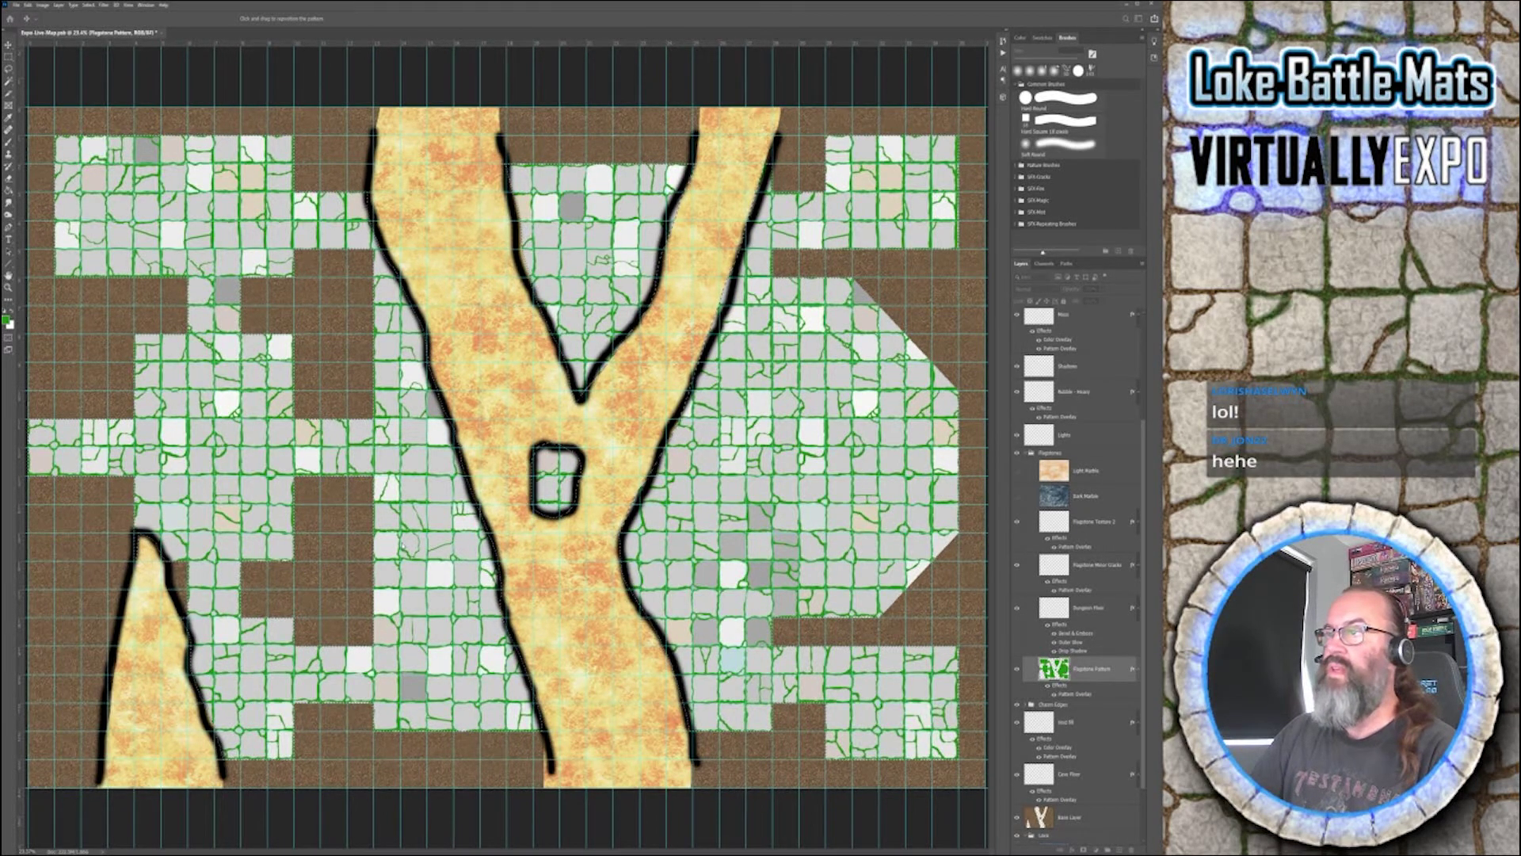
key("Return")
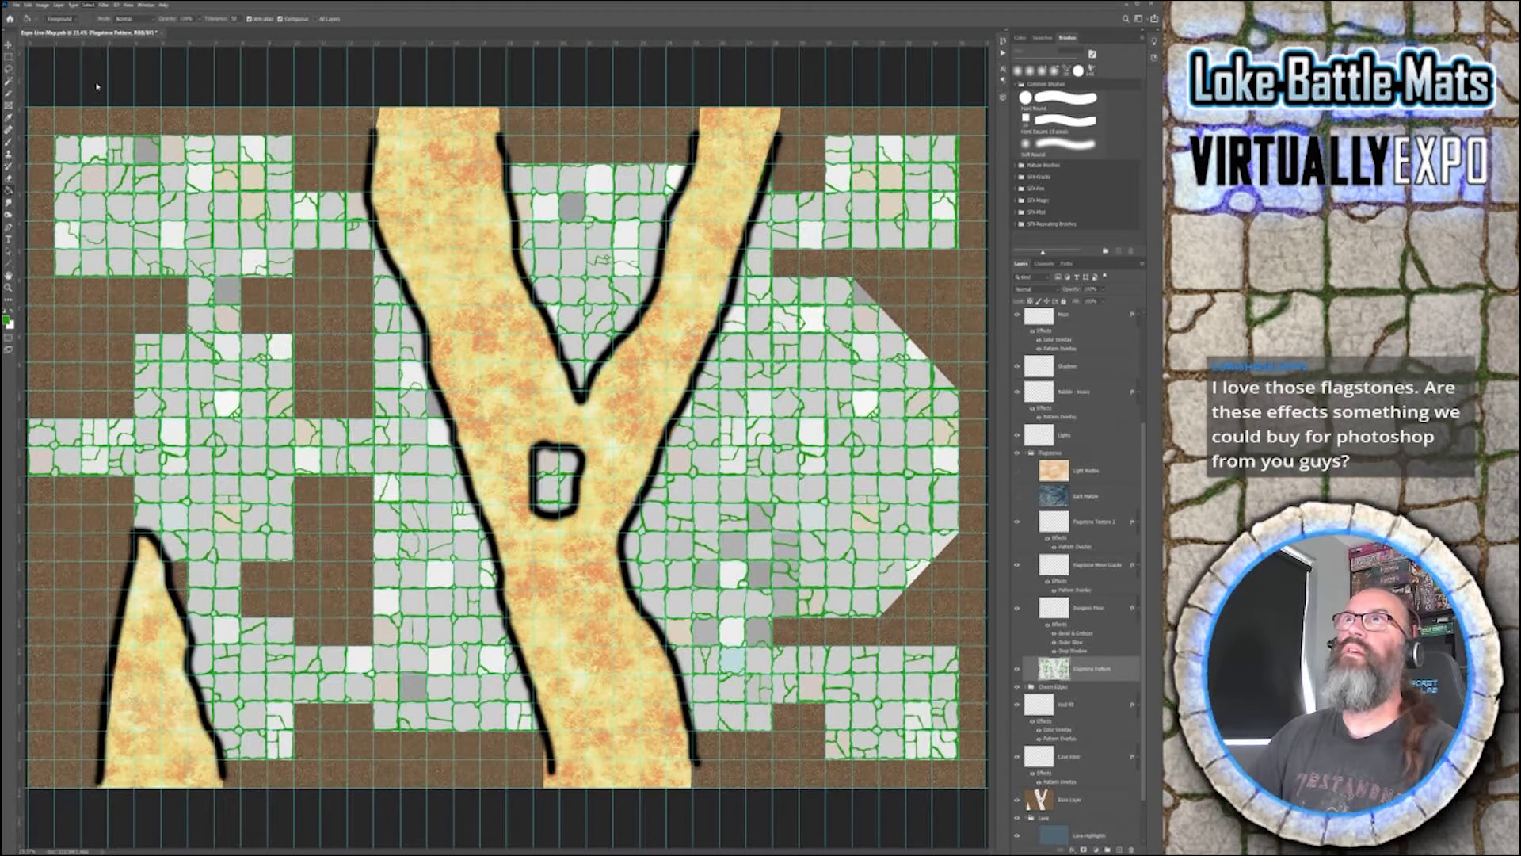
- Select the green gaps between the flagstones by colour and delete them so the brown base layer shows through
key("i")
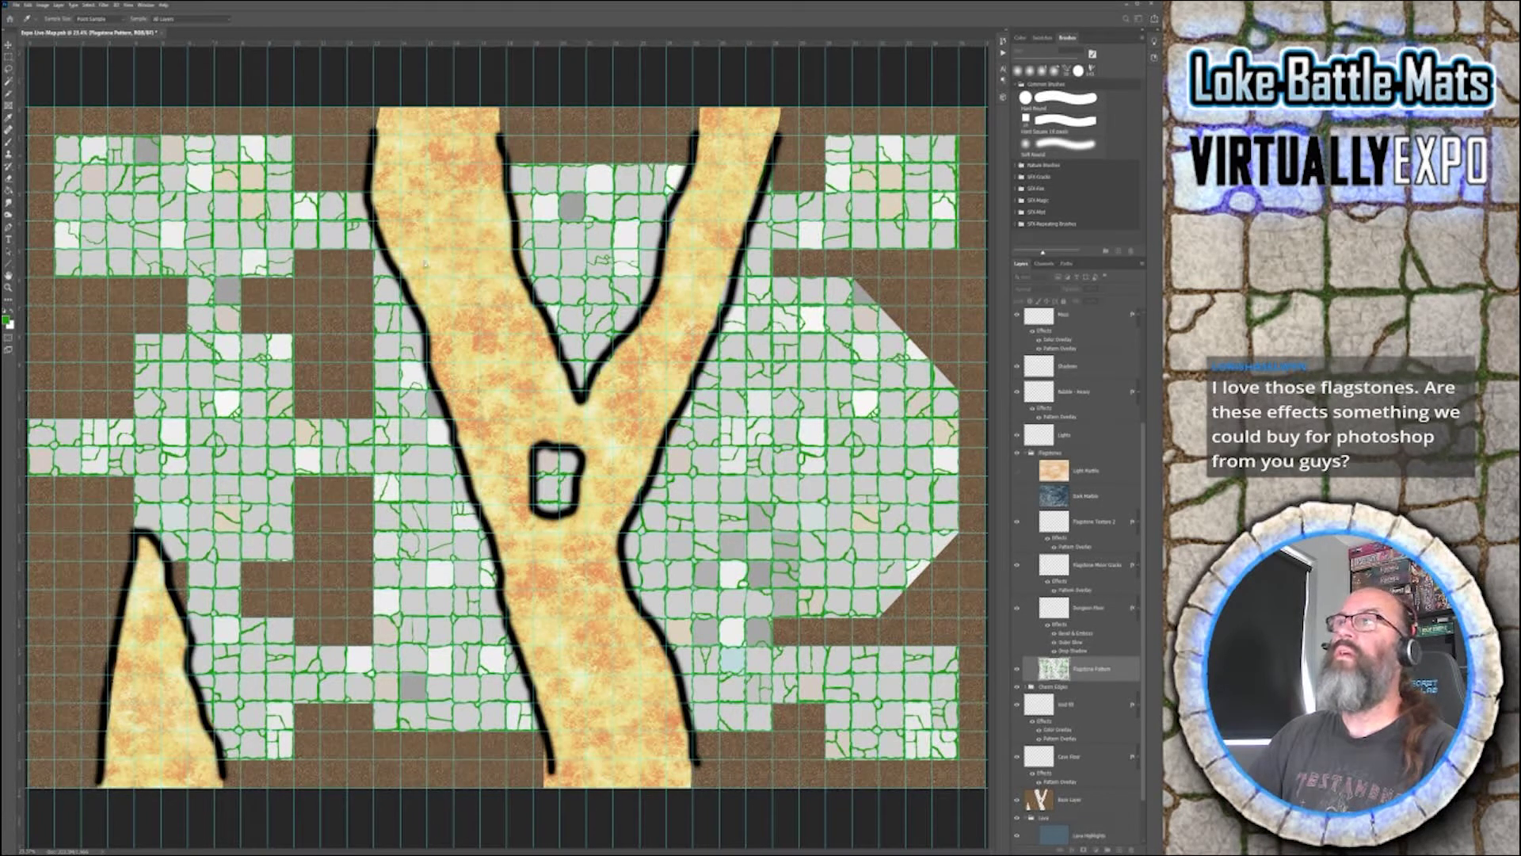
key("g")
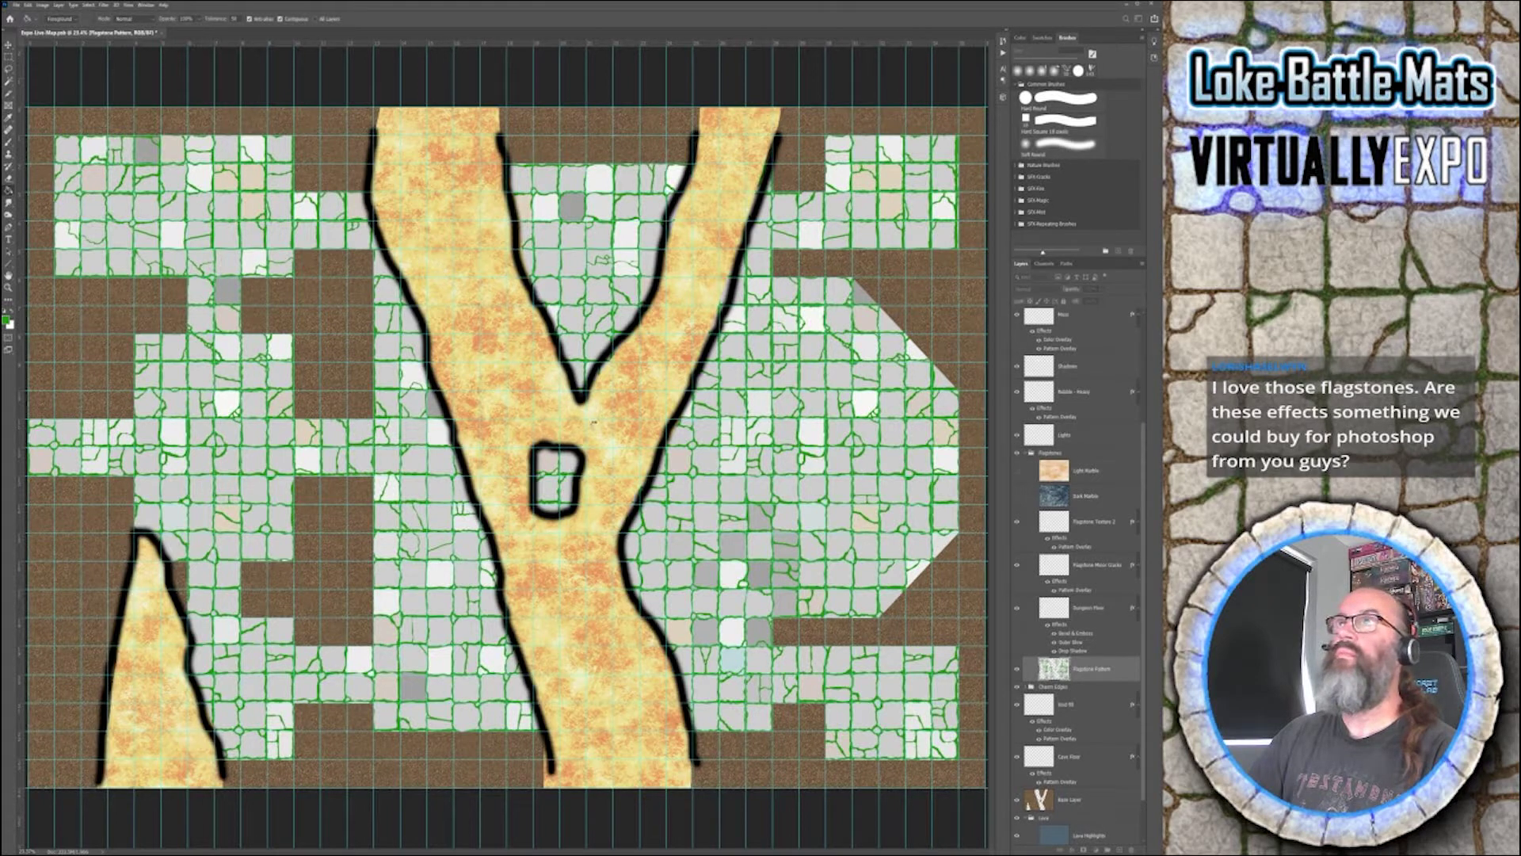
left_click(1054, 668, "ctrl")
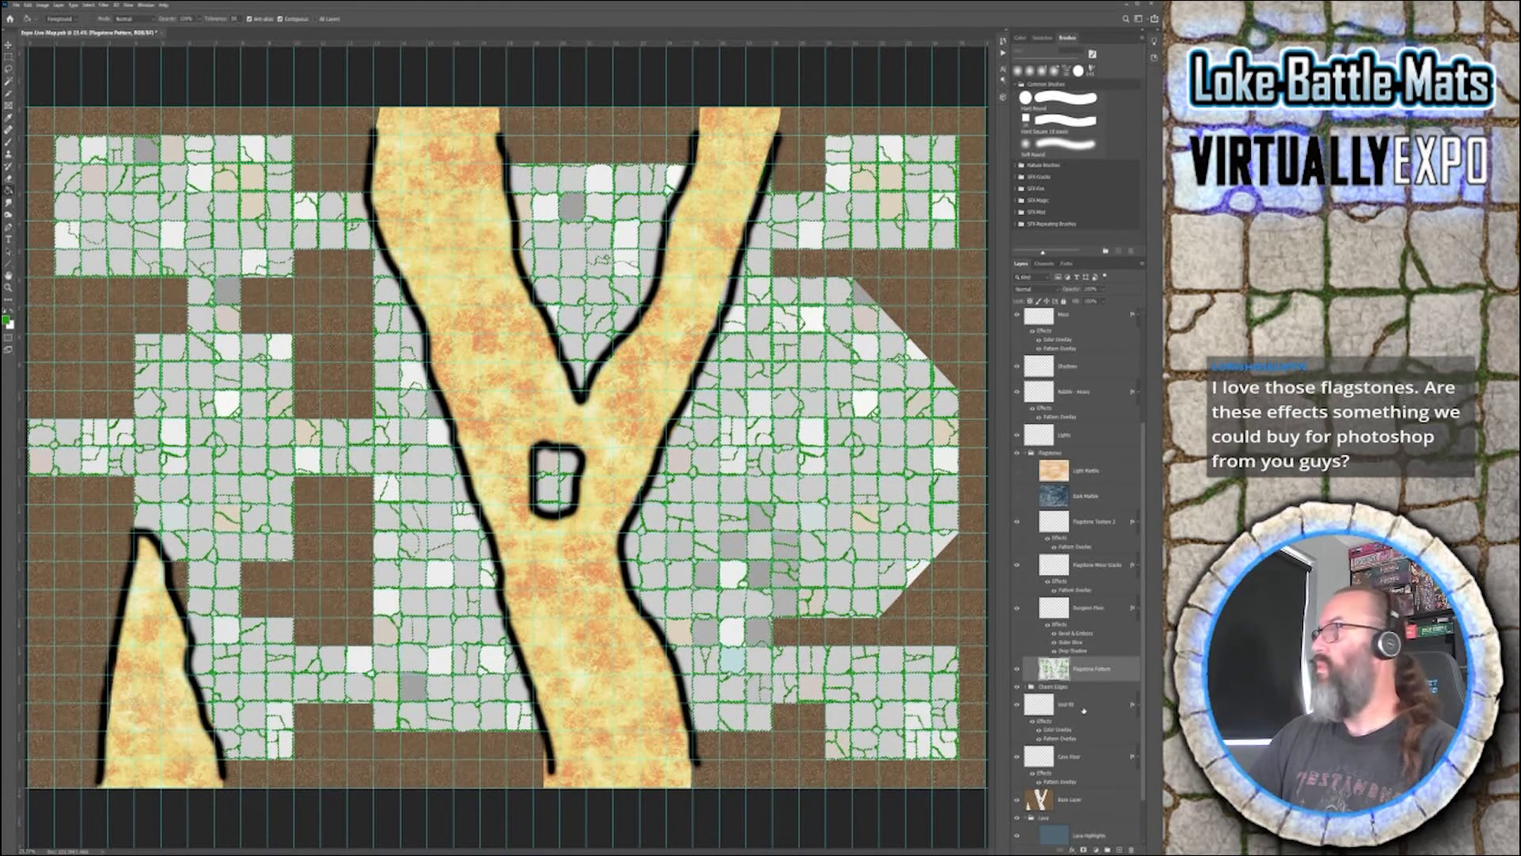
key("Delete")
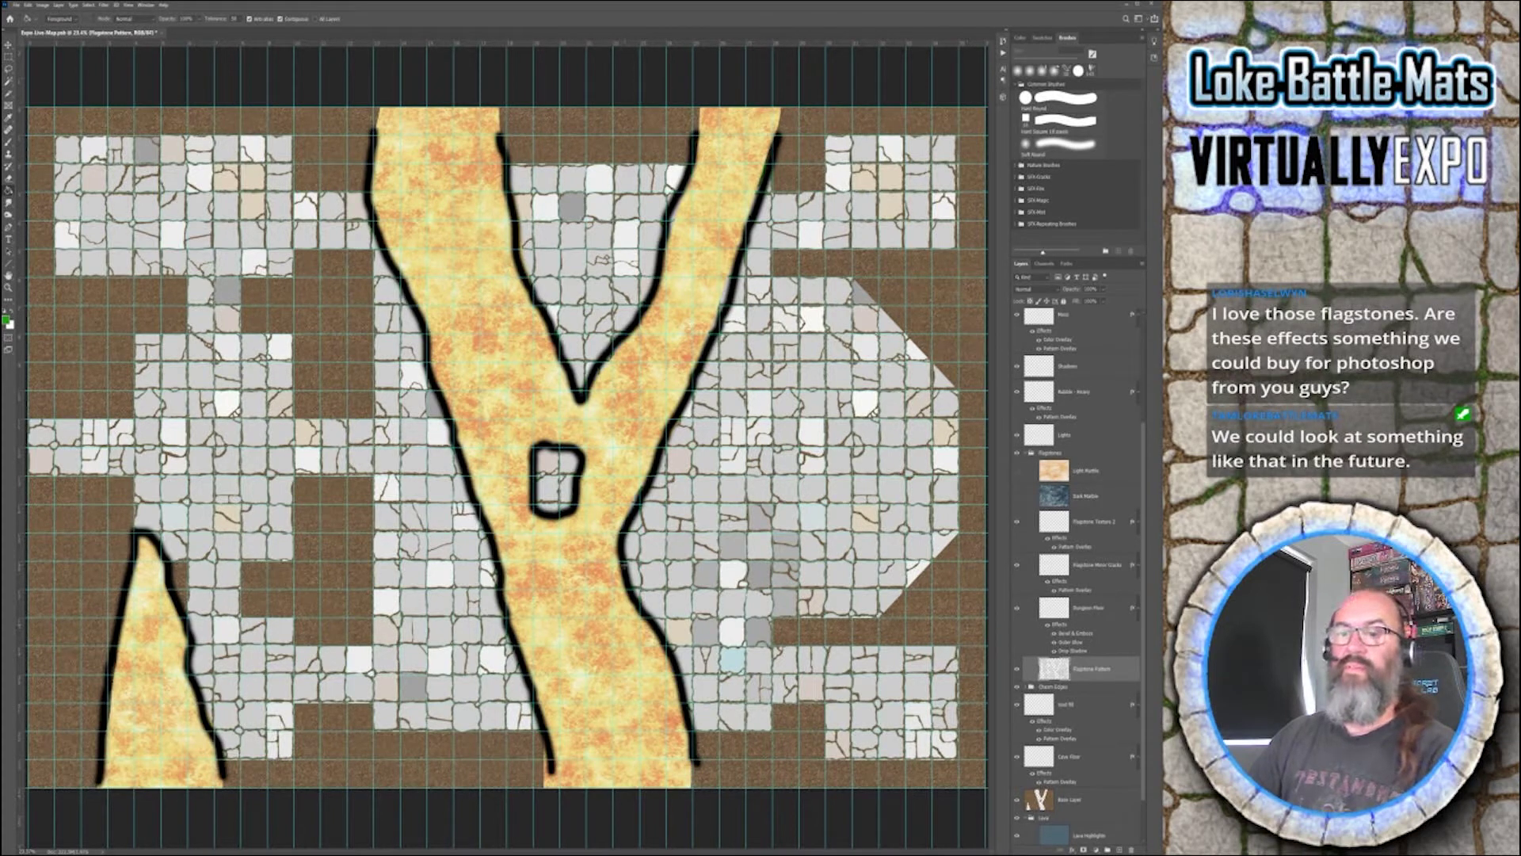
scroll(1104, 545, "up", 4)
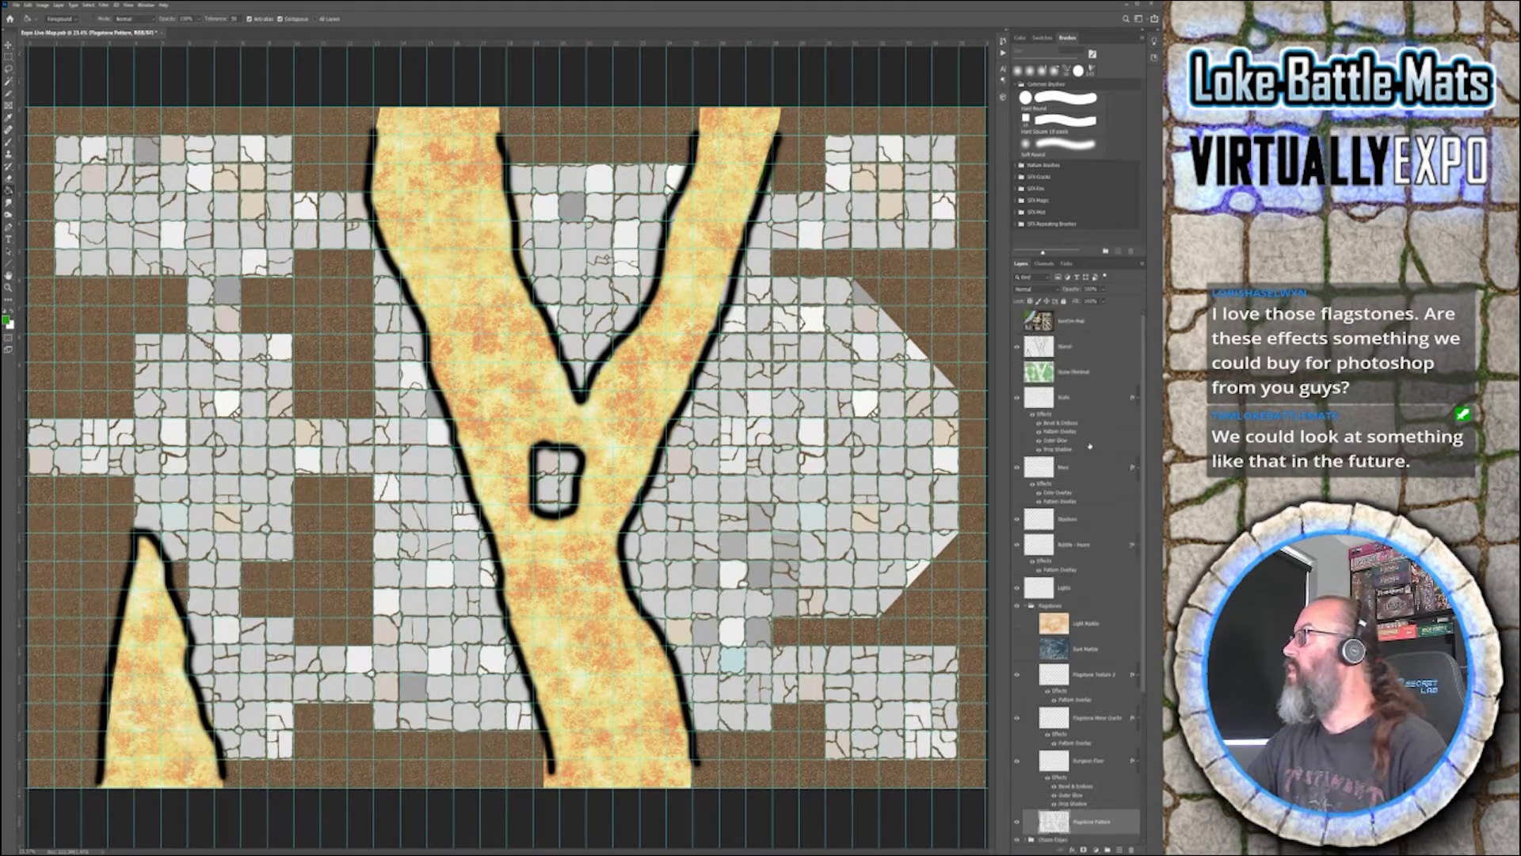
- On the Walls layer, paint a straight wall with the Hard Round brush along the lower edge of the corridor leading west from the main river
left_click(1088, 405)
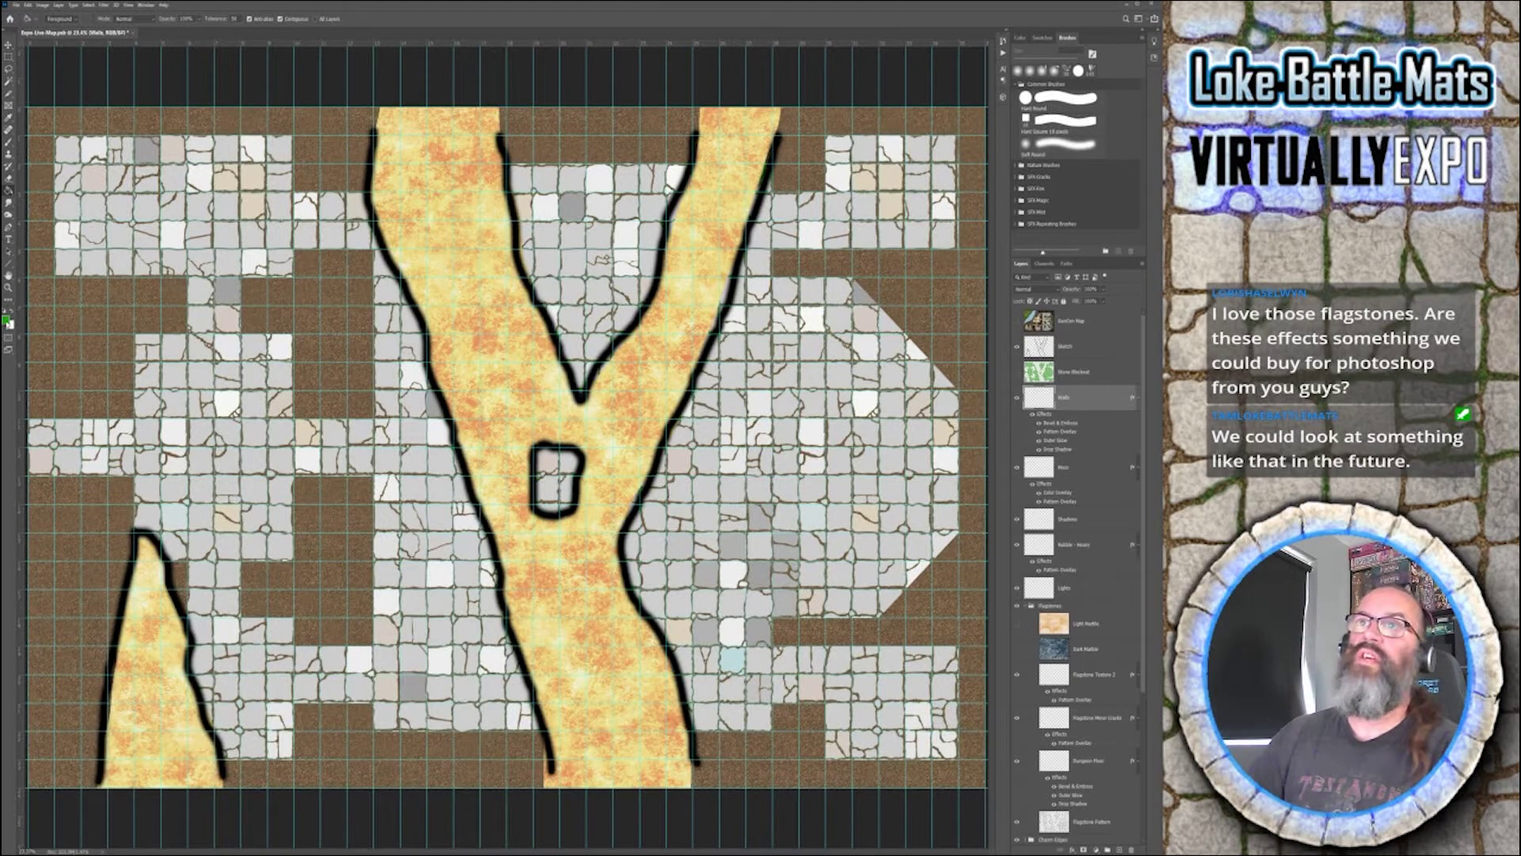
key("i")
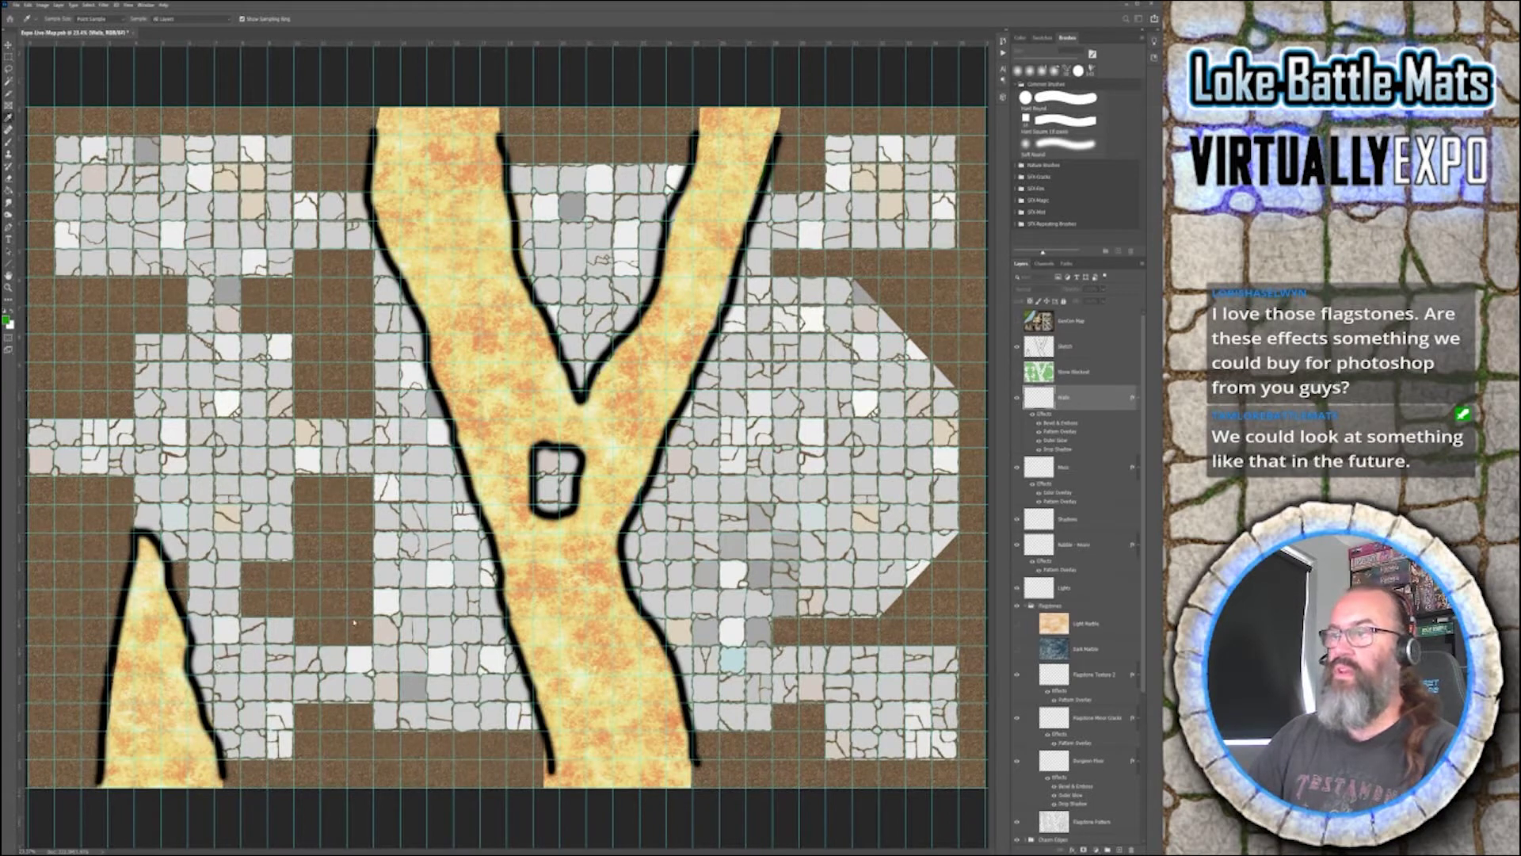
key("g")
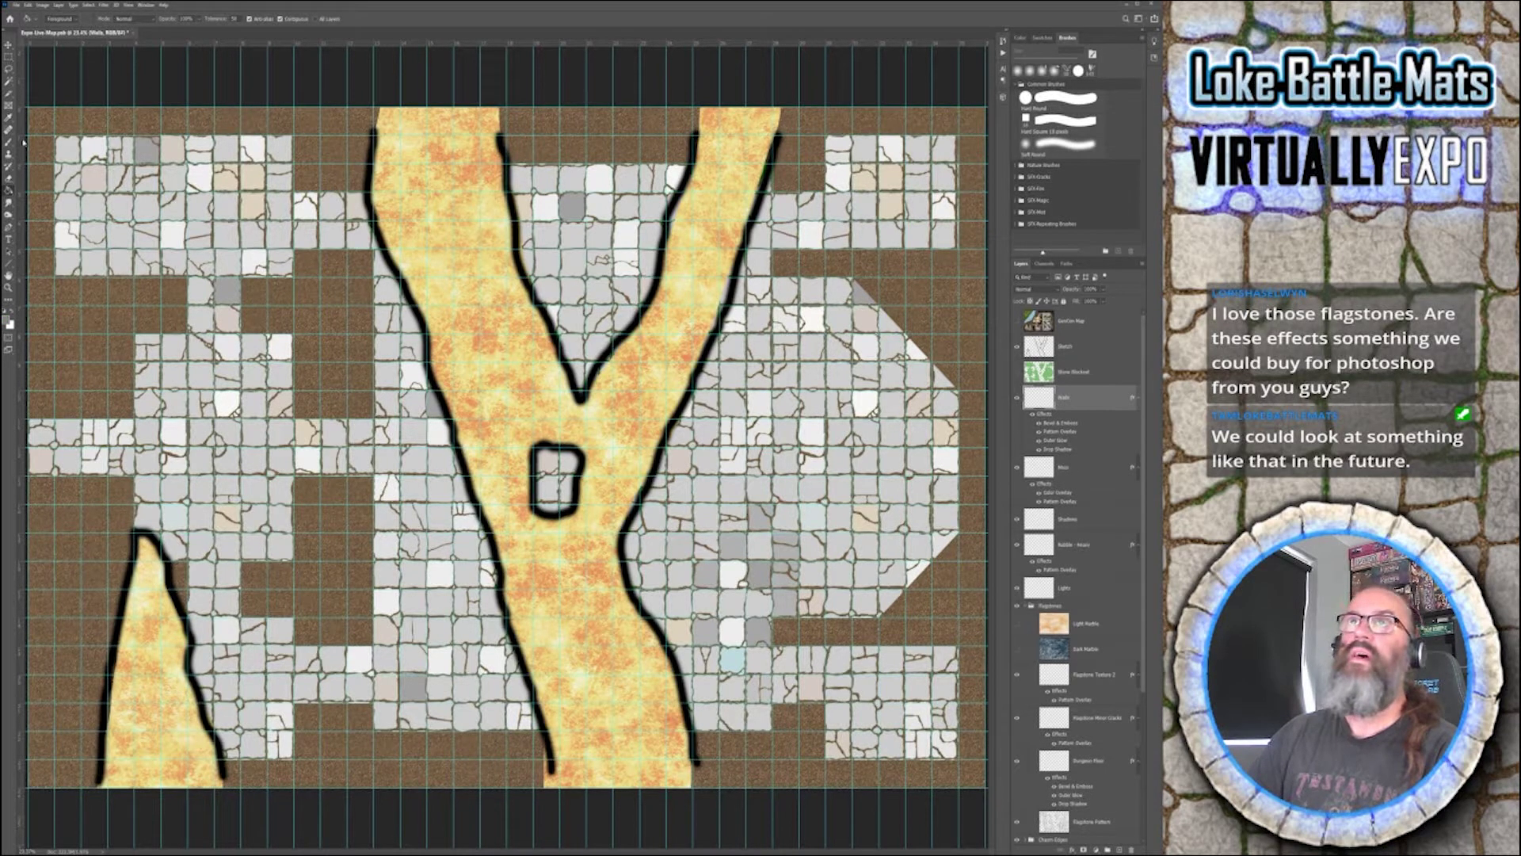
left_click(12, 145)
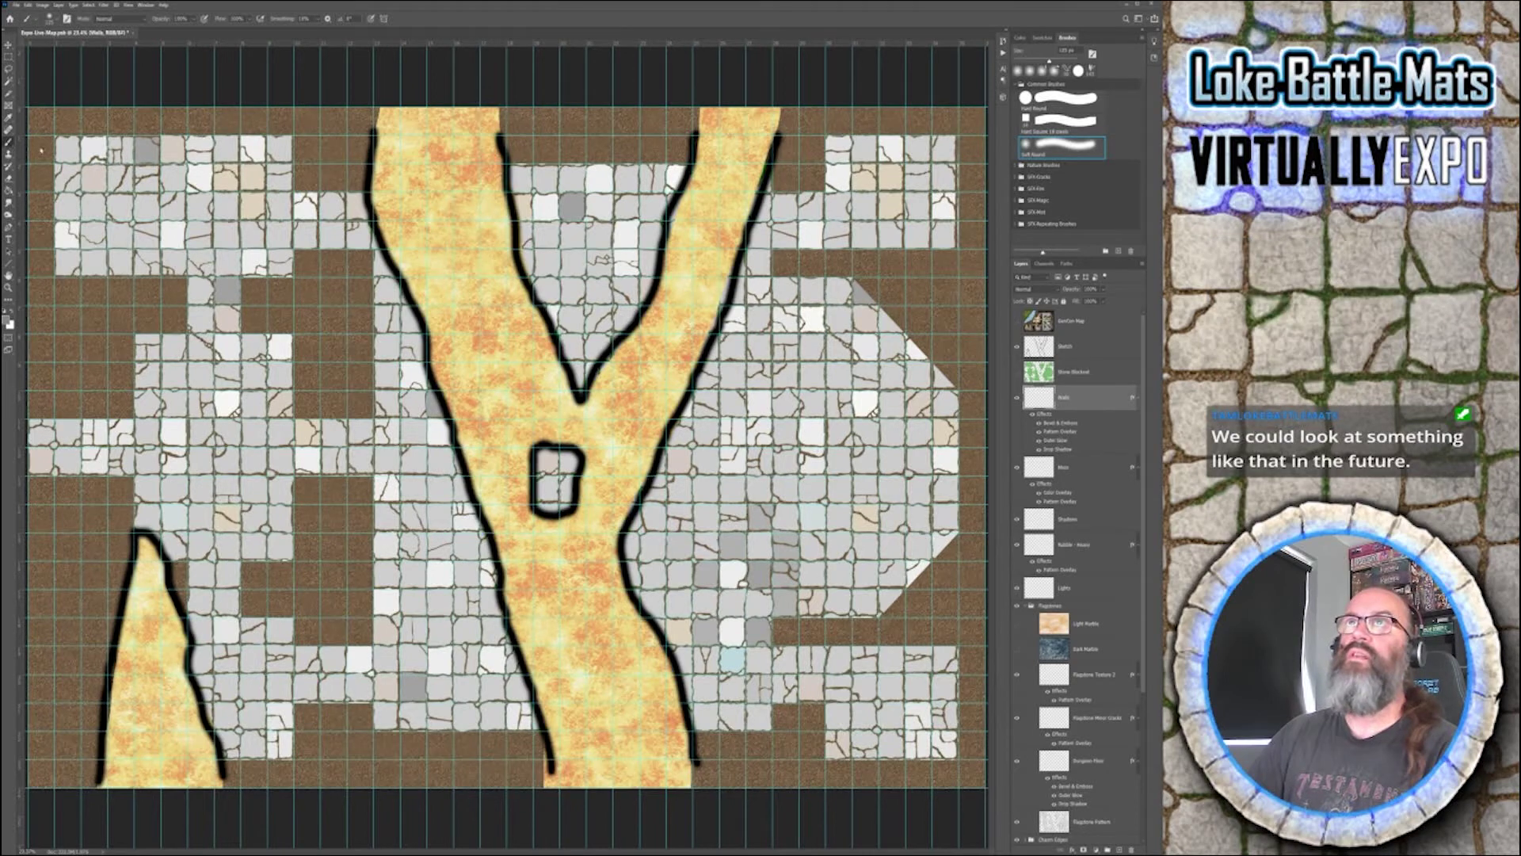
key("comma")
key("comma")
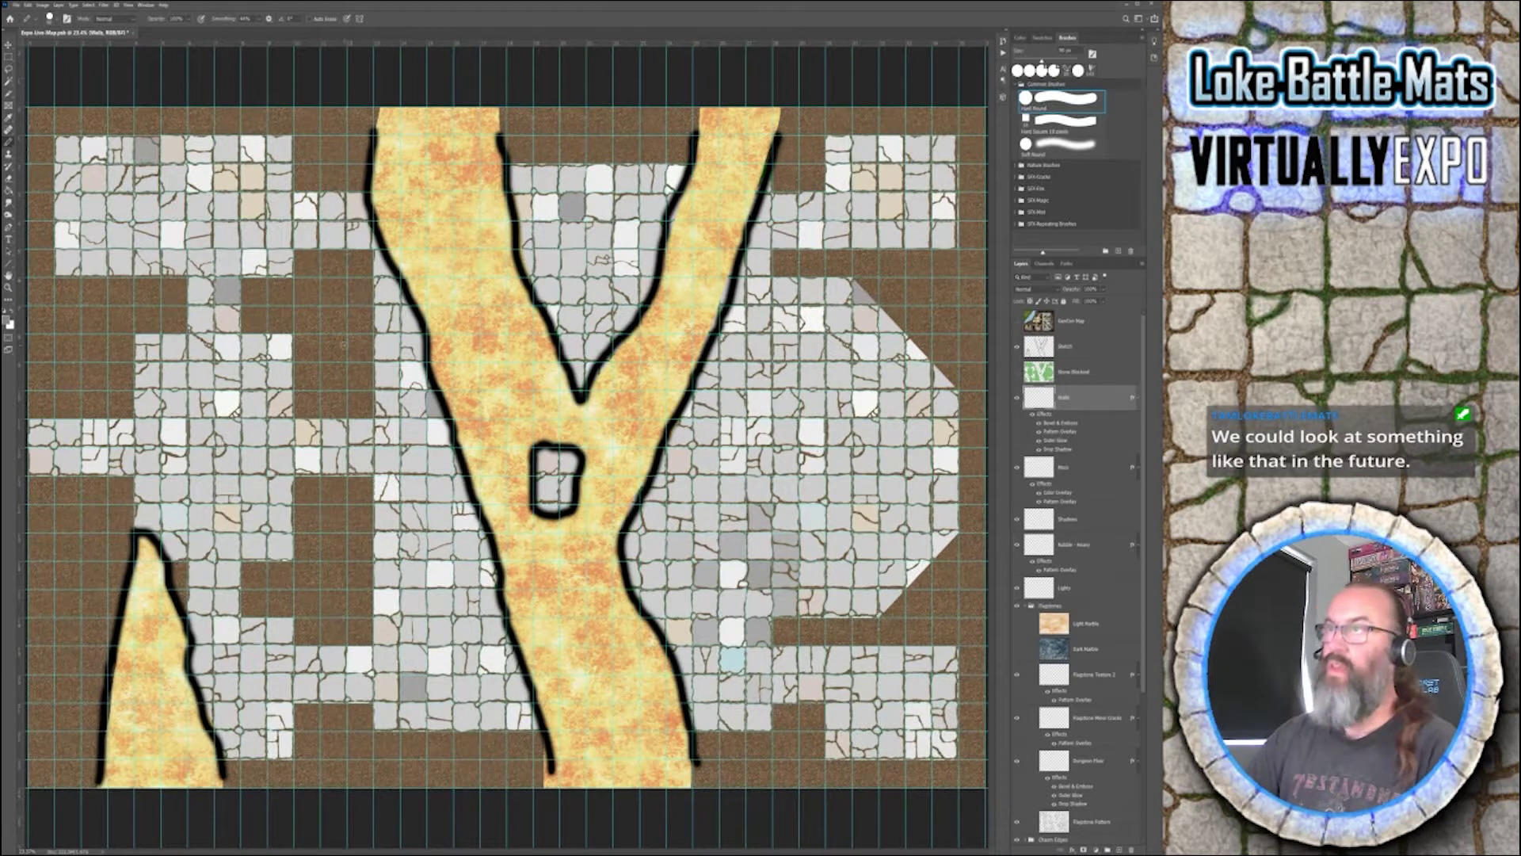
key("ctrl+plus")
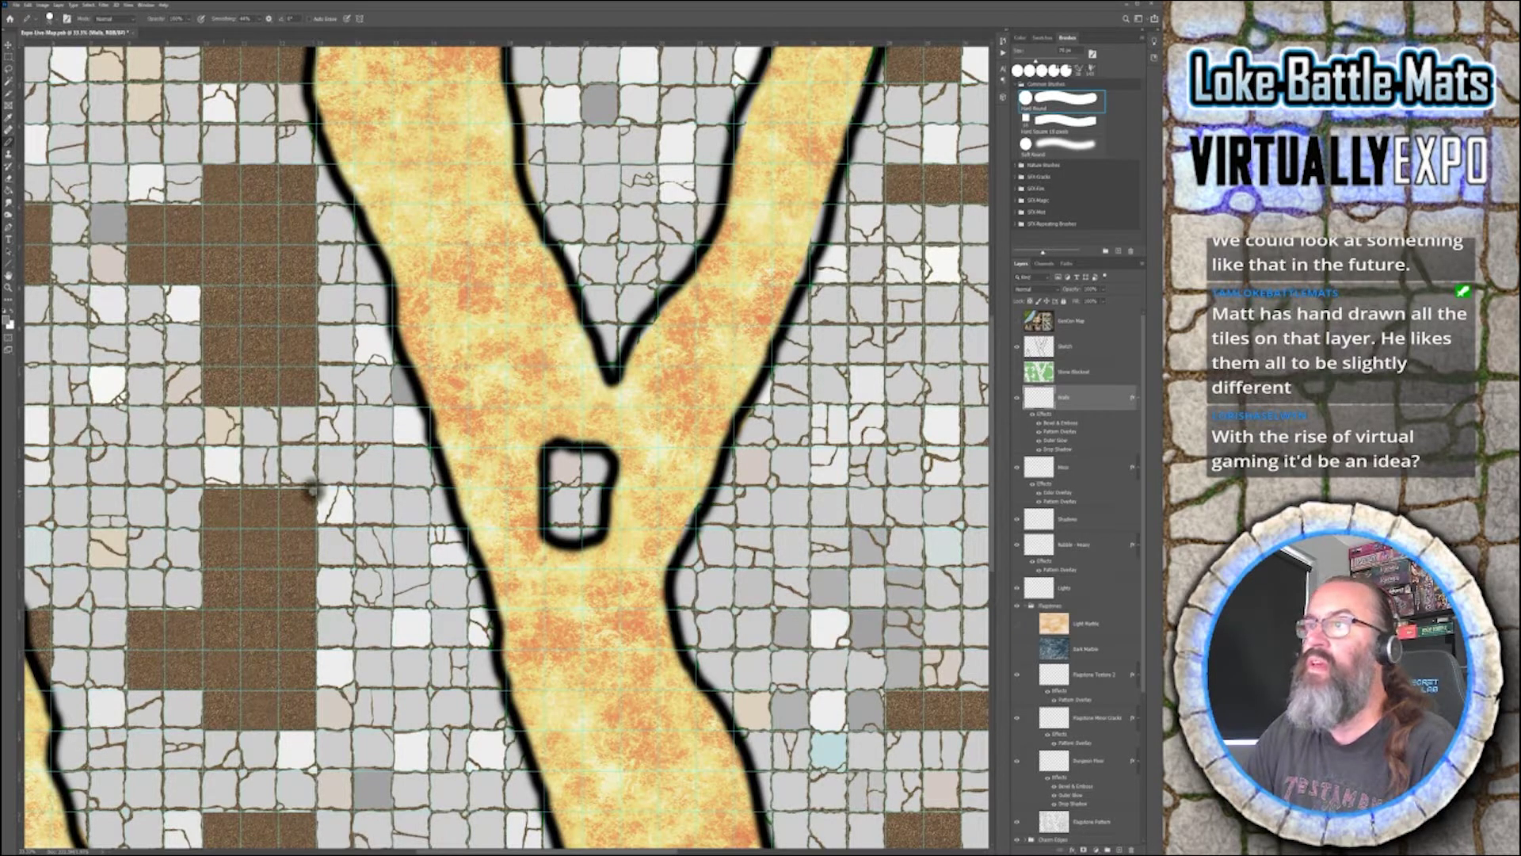
left_click_drag(312, 489, 203, 491)
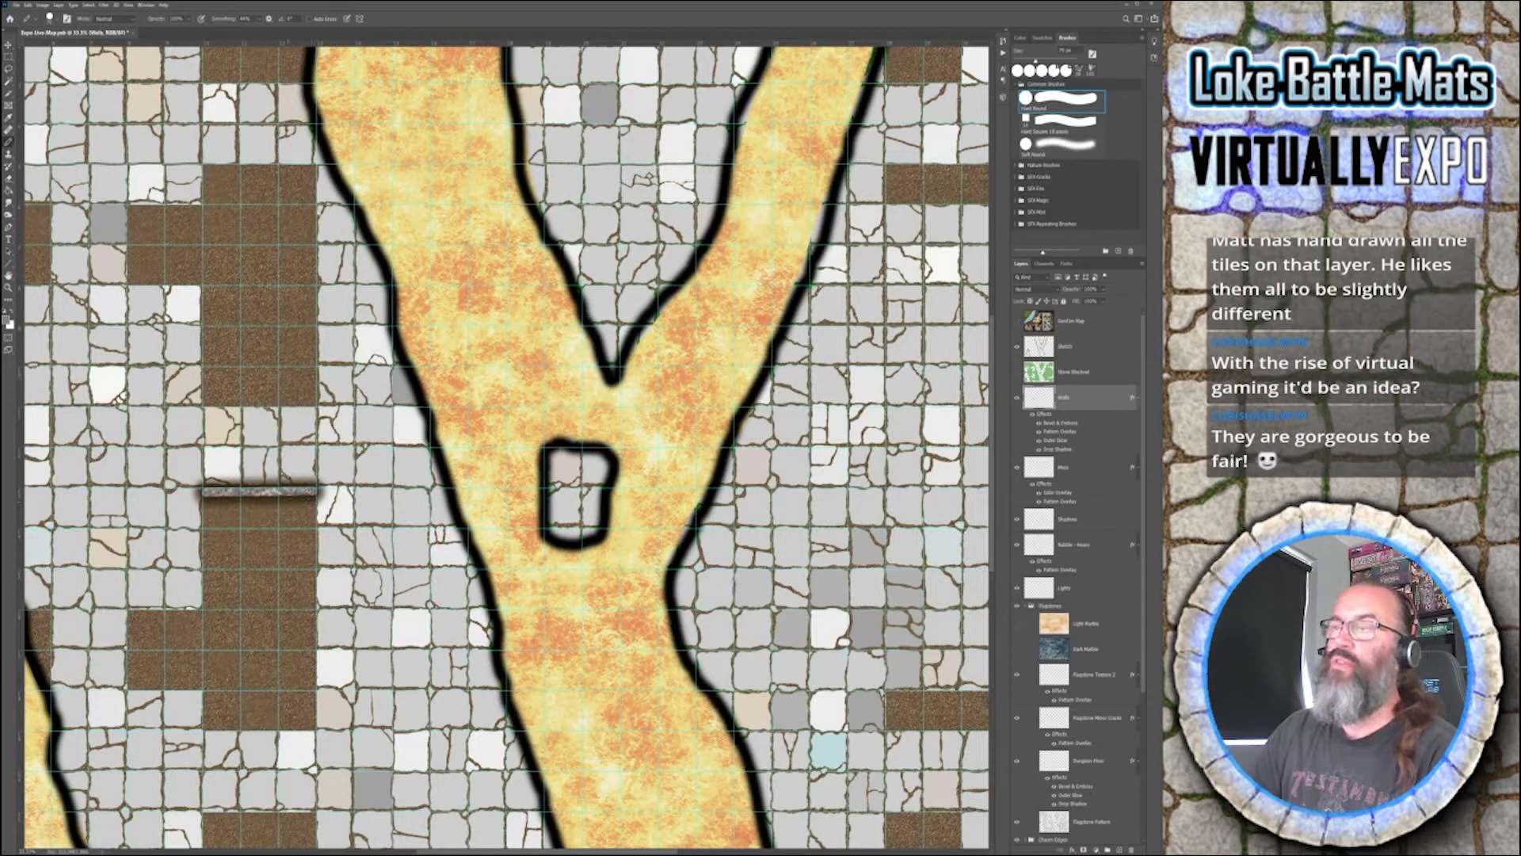
- Outline the brown block south of that corridor with straight walls along the grid, closing the shape on its river side
left_click_drag(289, 364, 261, 402)
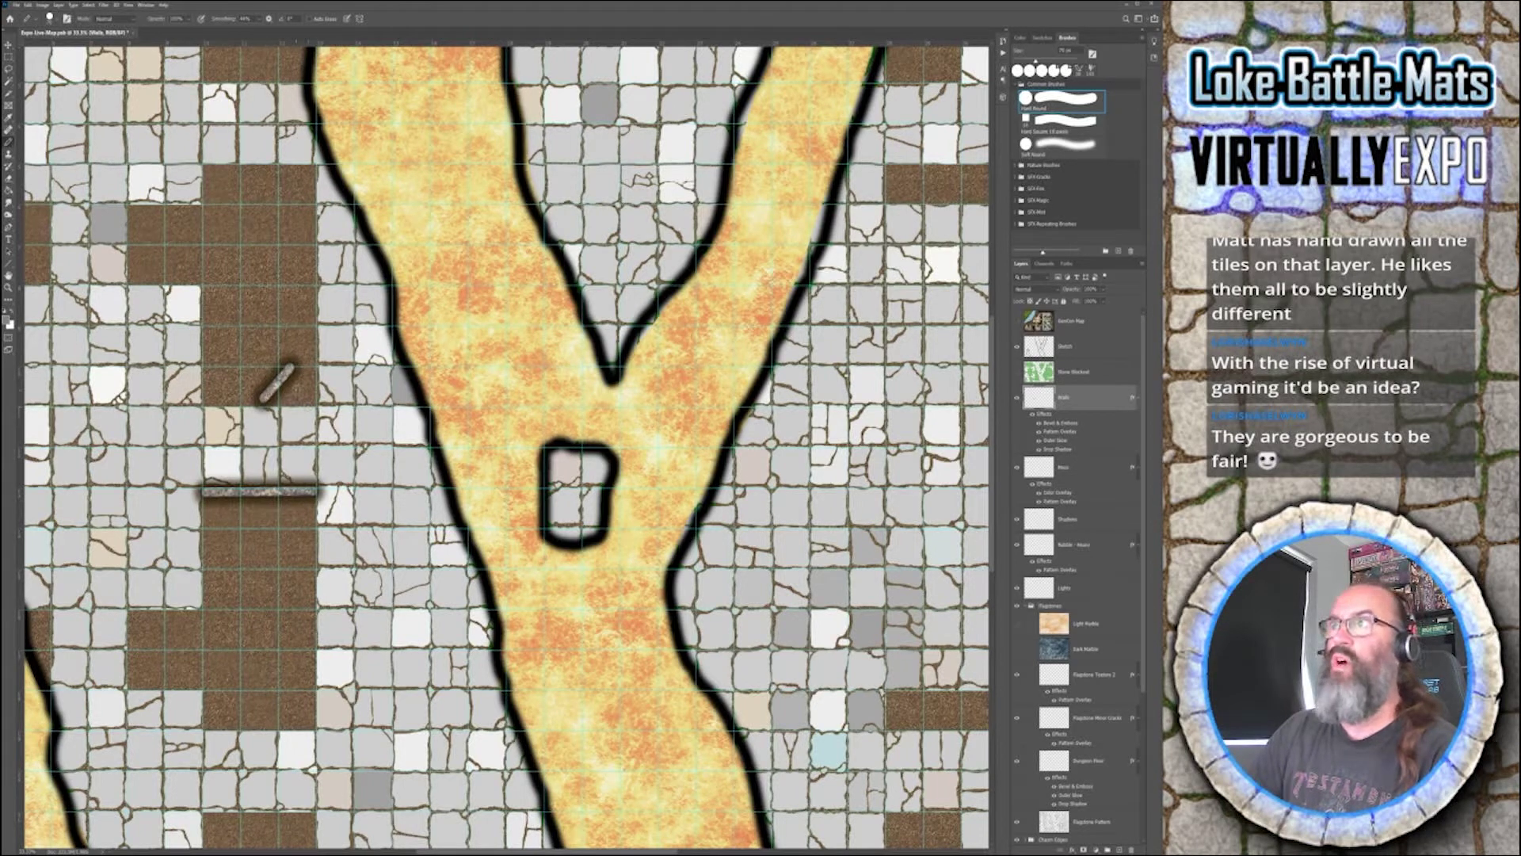
key("ctrl+z")
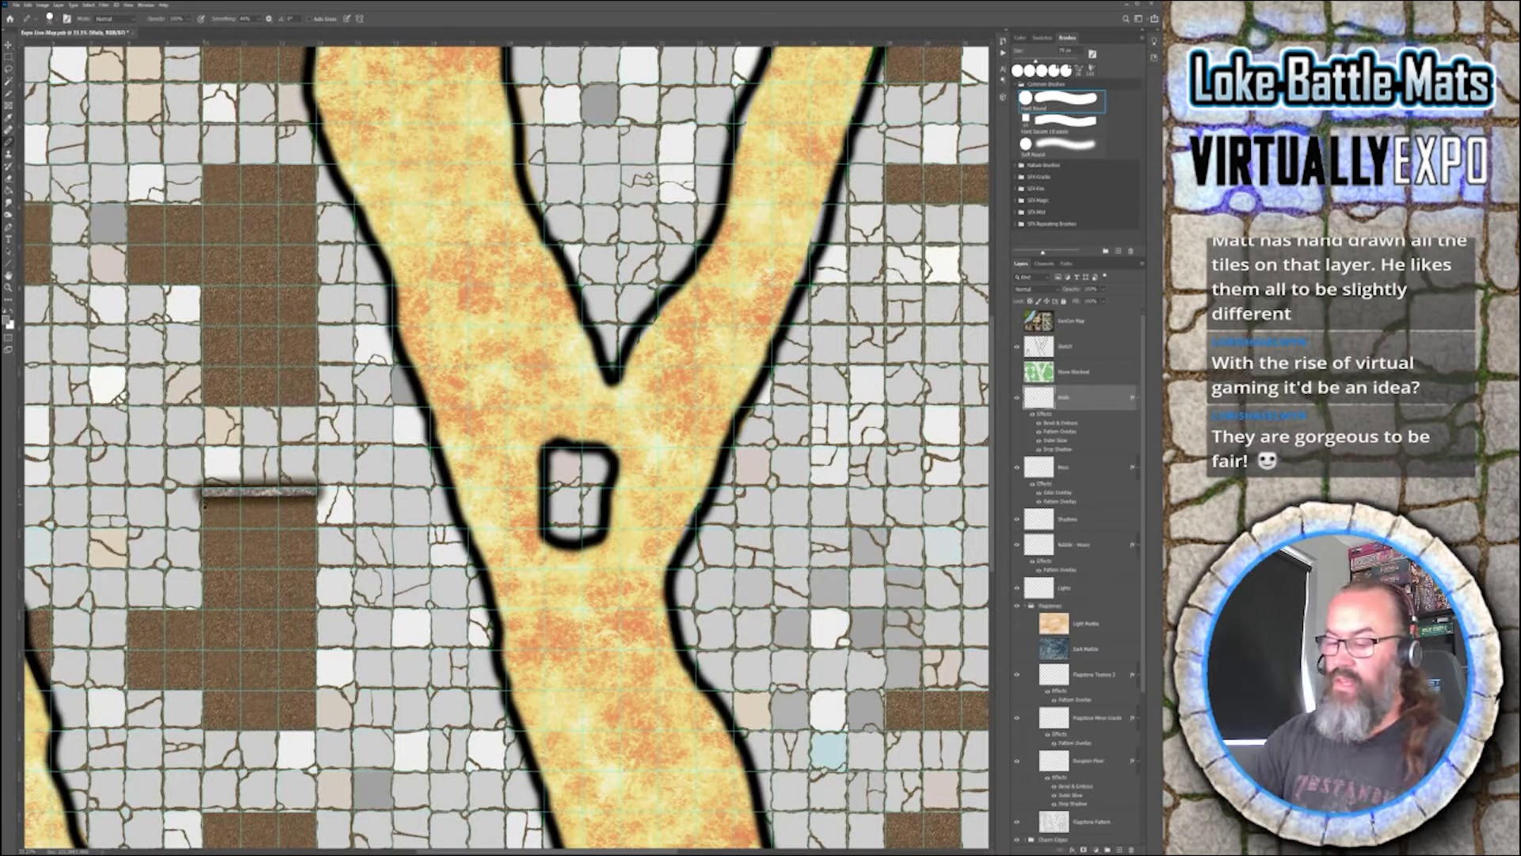
key("ctrl+minus")
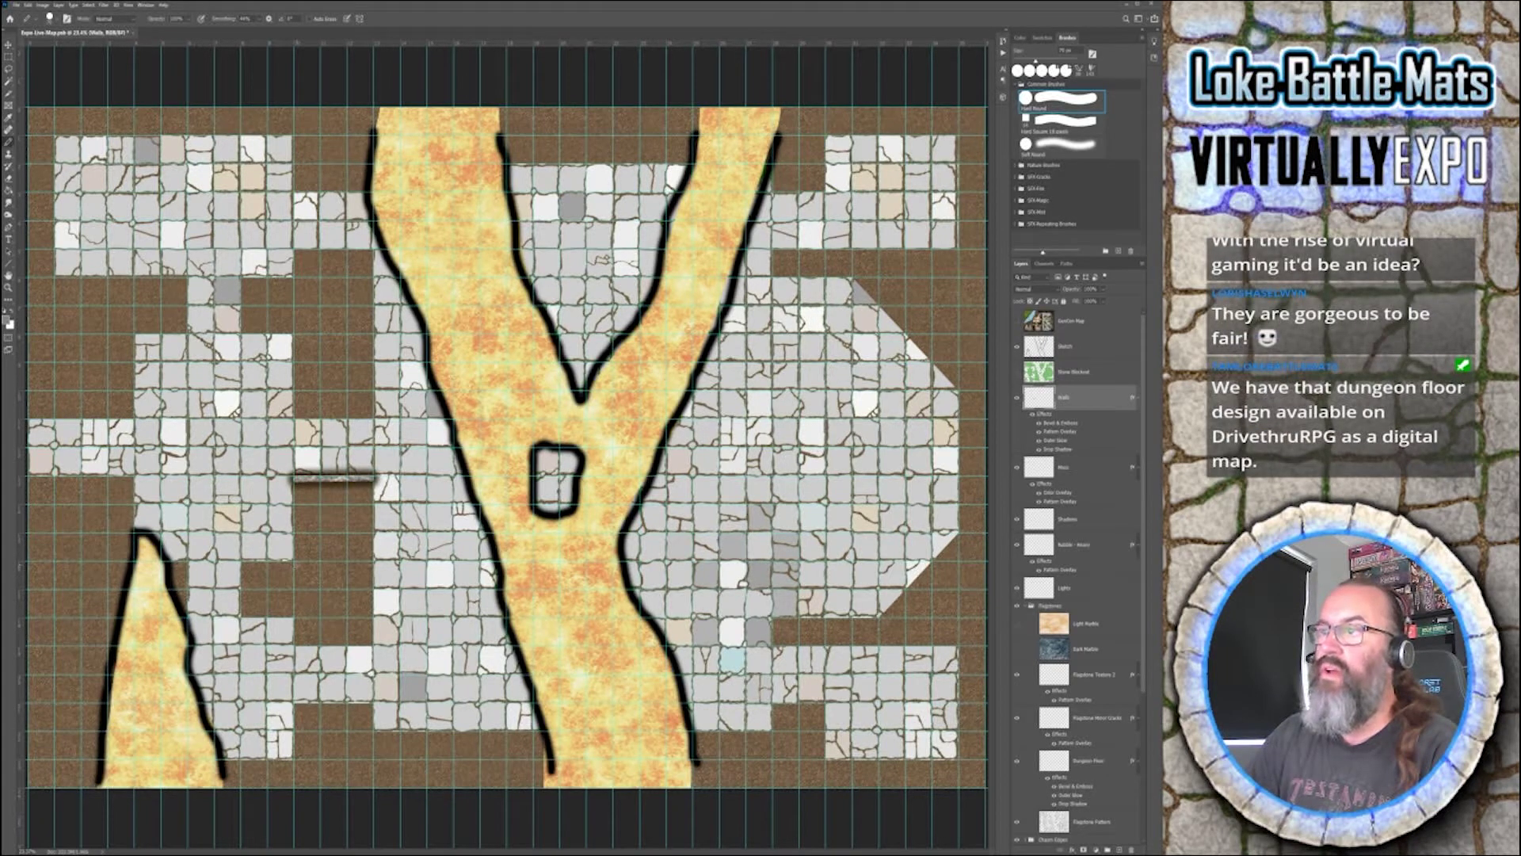
mouse_move(295, 477)
left_mouse_down()
mouse_move(294, 565)
mouse_move(241, 563)
mouse_move(244, 619)
mouse_move(299, 615)
left_mouse_up()
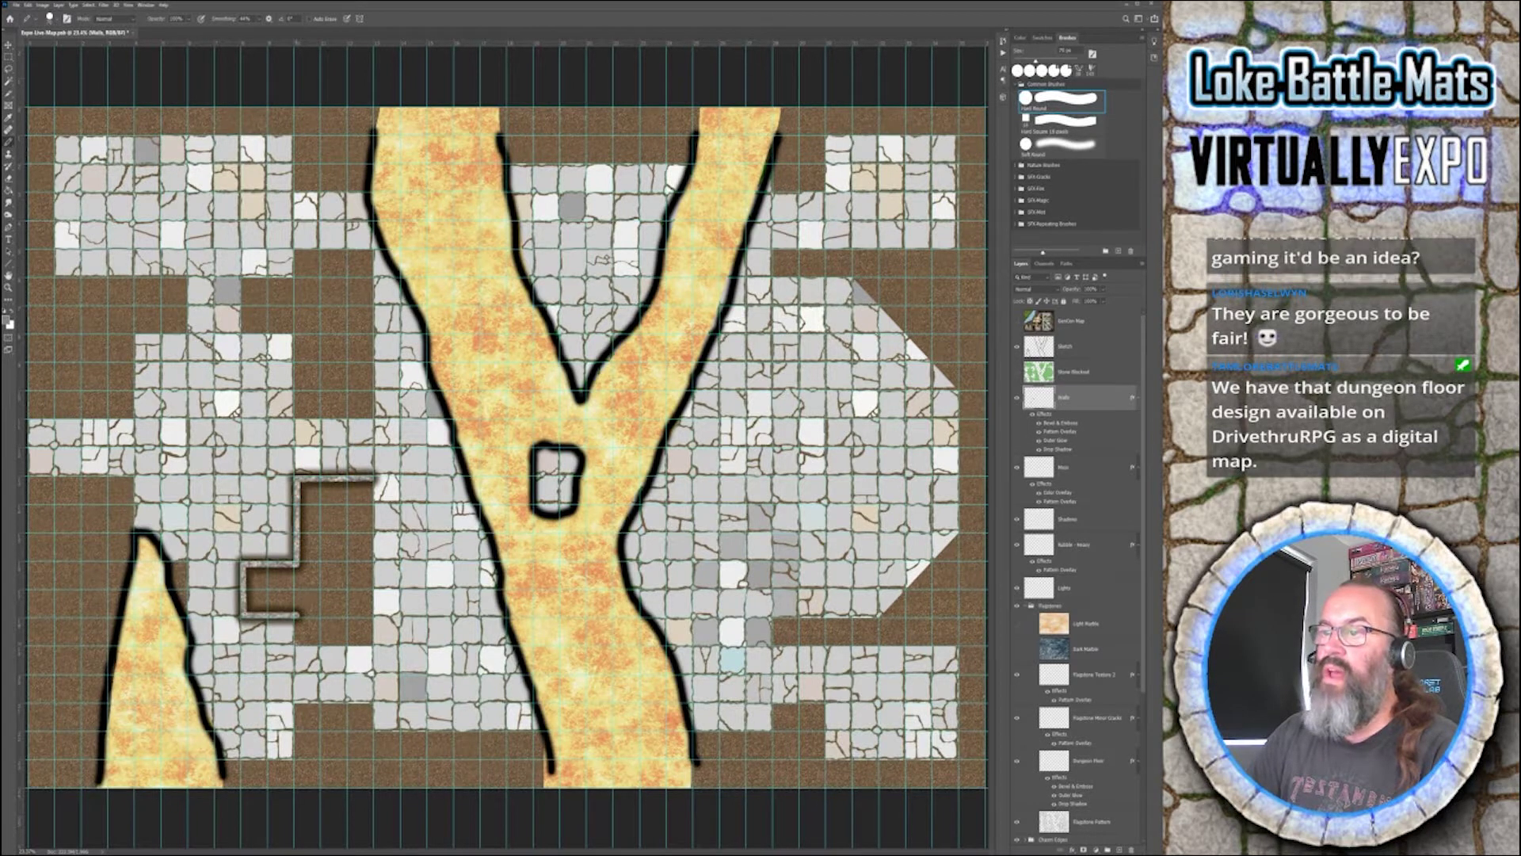
left_click_drag(298, 616, 297, 645)
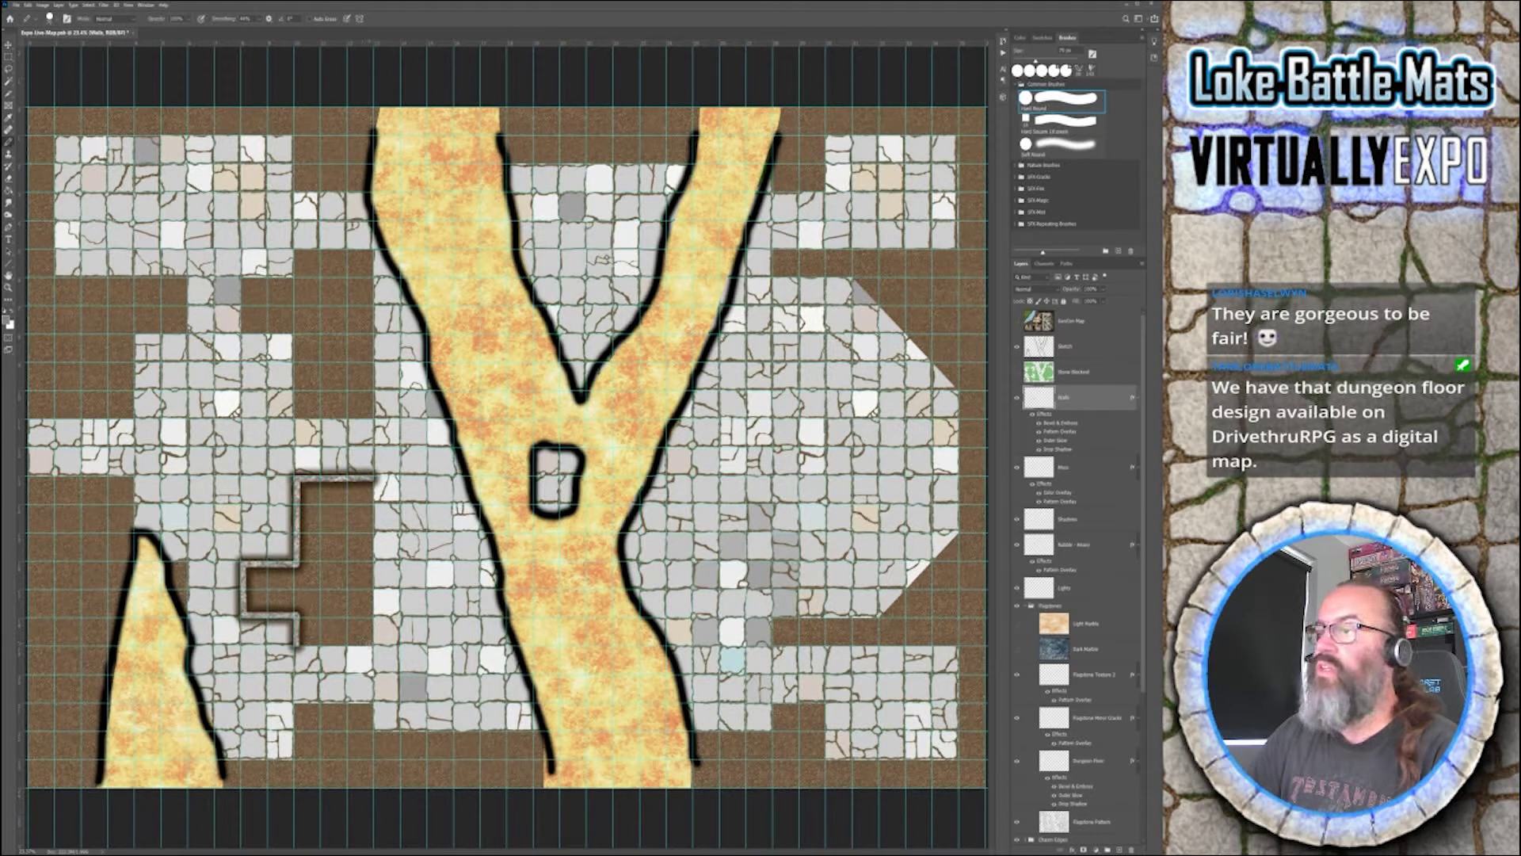
left_click_drag(297, 644, 377, 644)
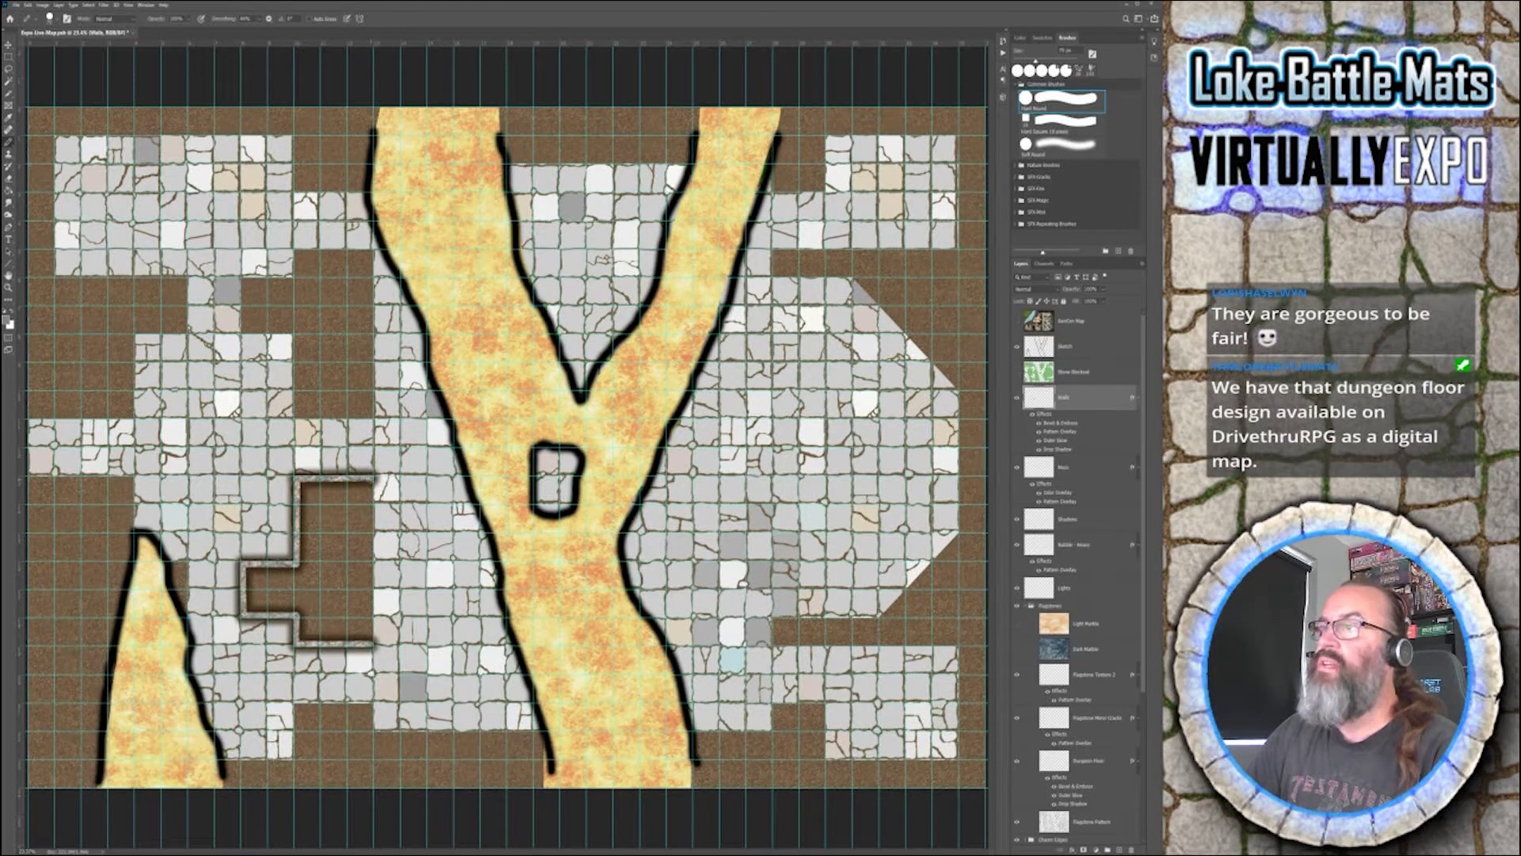
left_click_drag(371, 480, 371, 643)
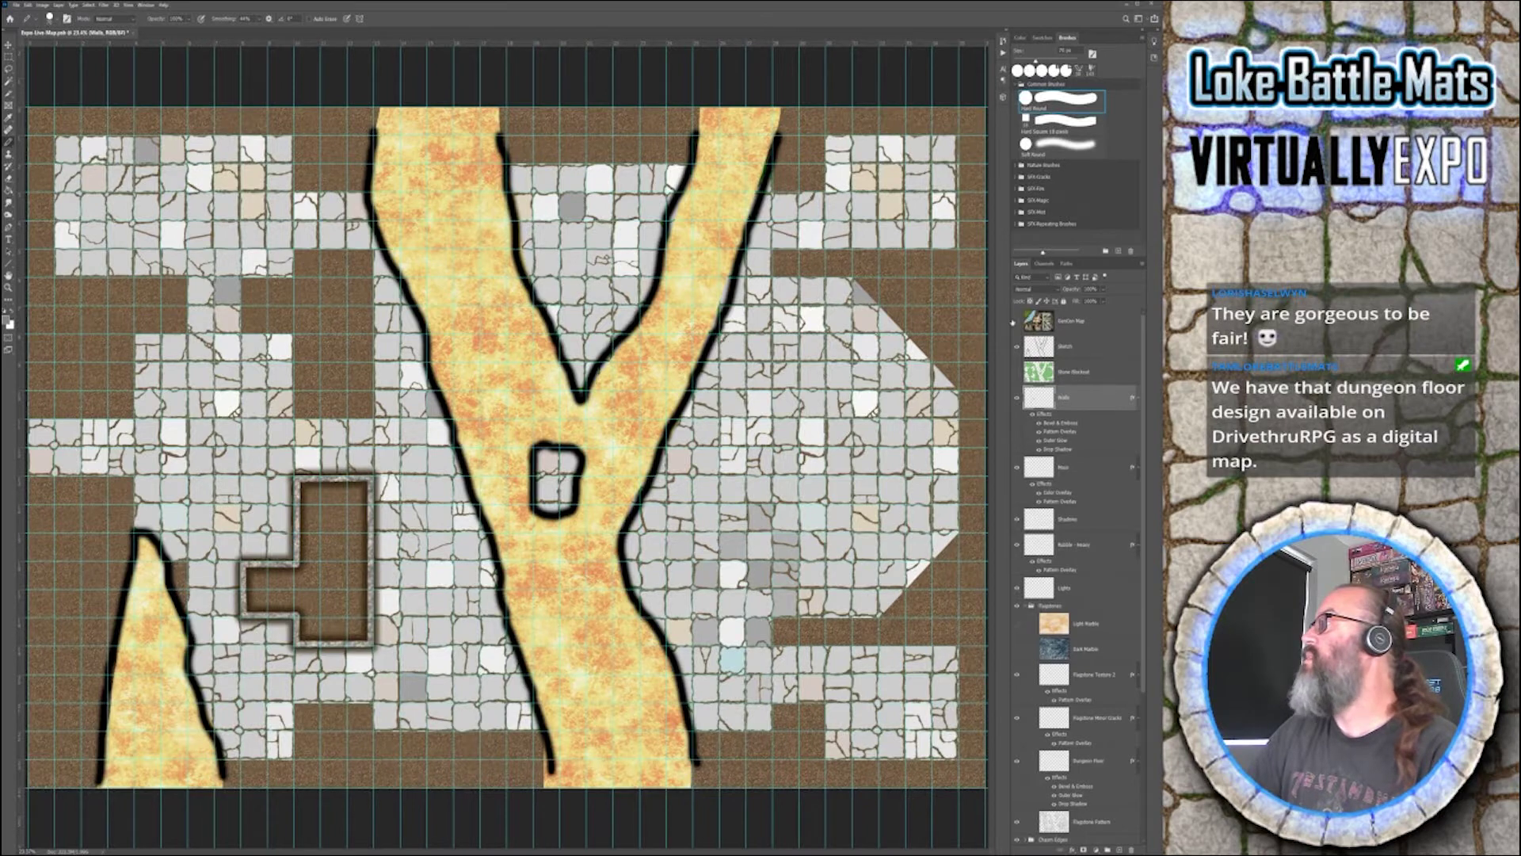
- Show the finished sample dungeon map layer for reference, and hide it again
left_click(1018, 321)
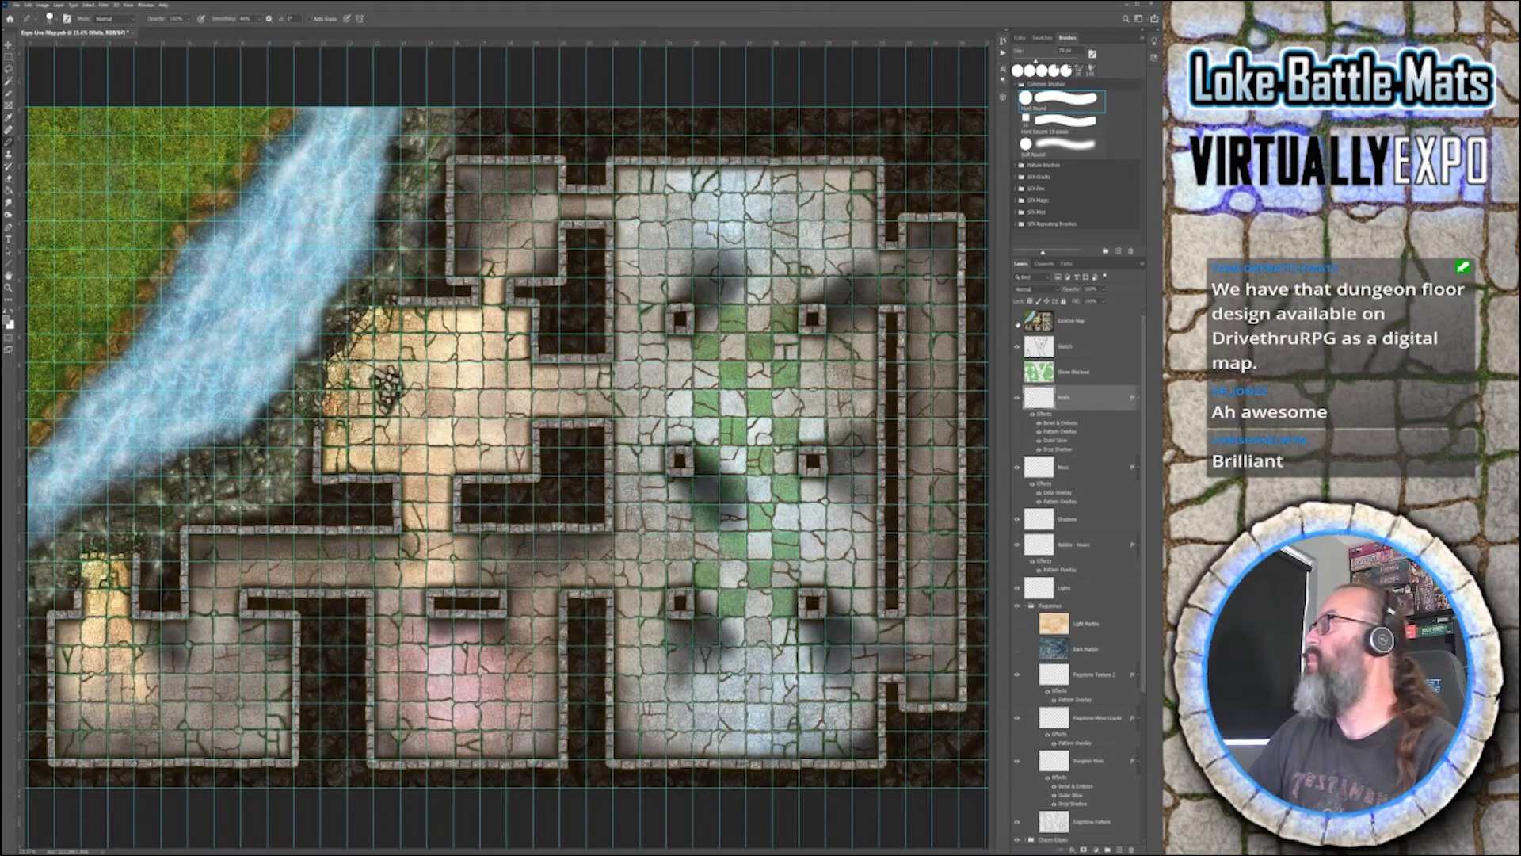
left_click(1018, 322)
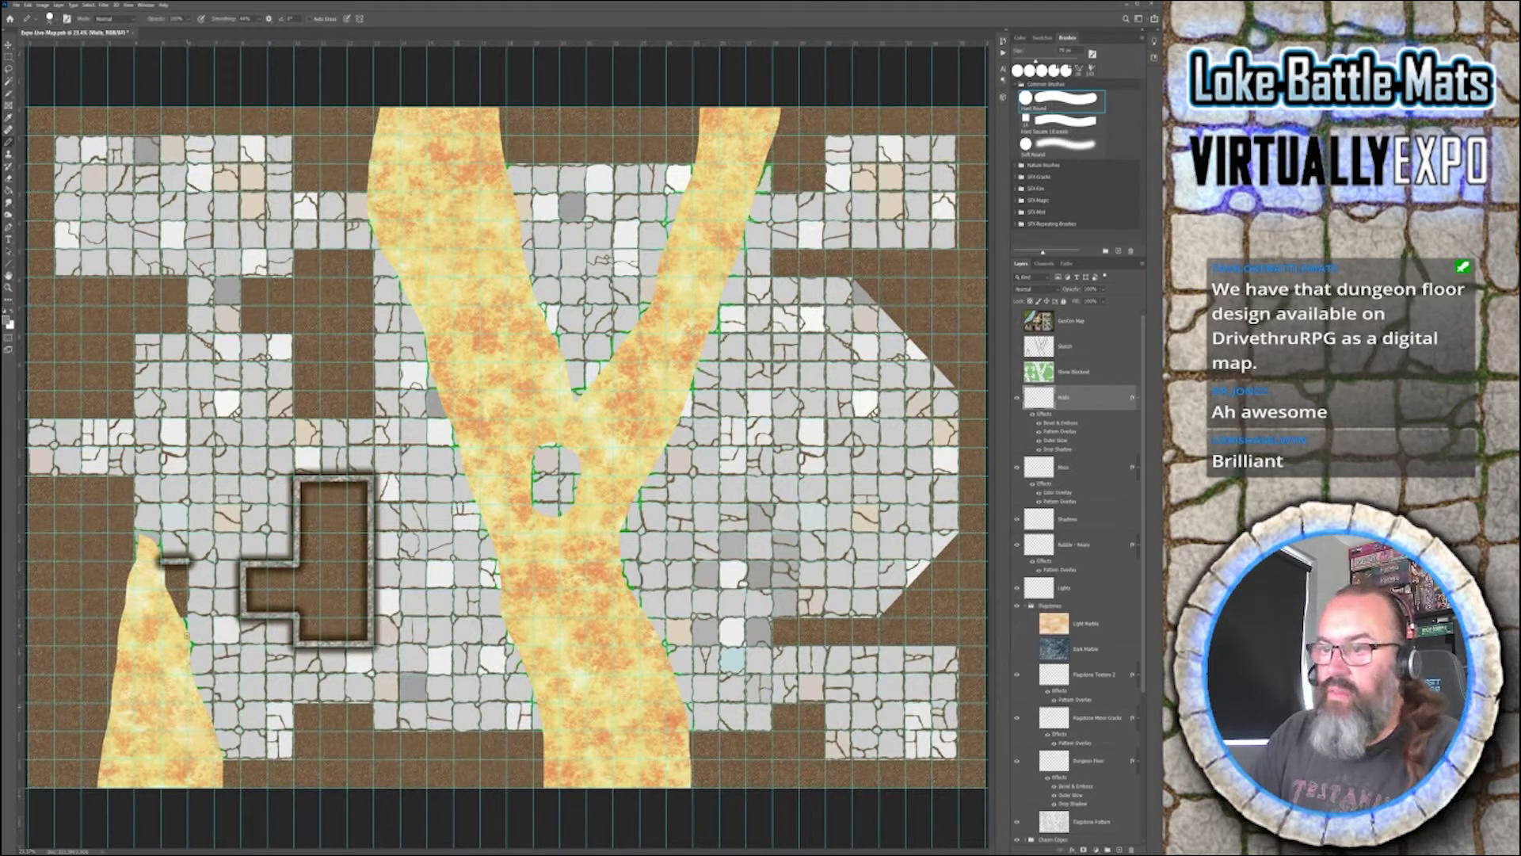
- Hide the Sketch layer and paint walls around the tip of the small lava flow and along the map-edge corridor's lower side
left_click_drag(184, 564, 181, 624)
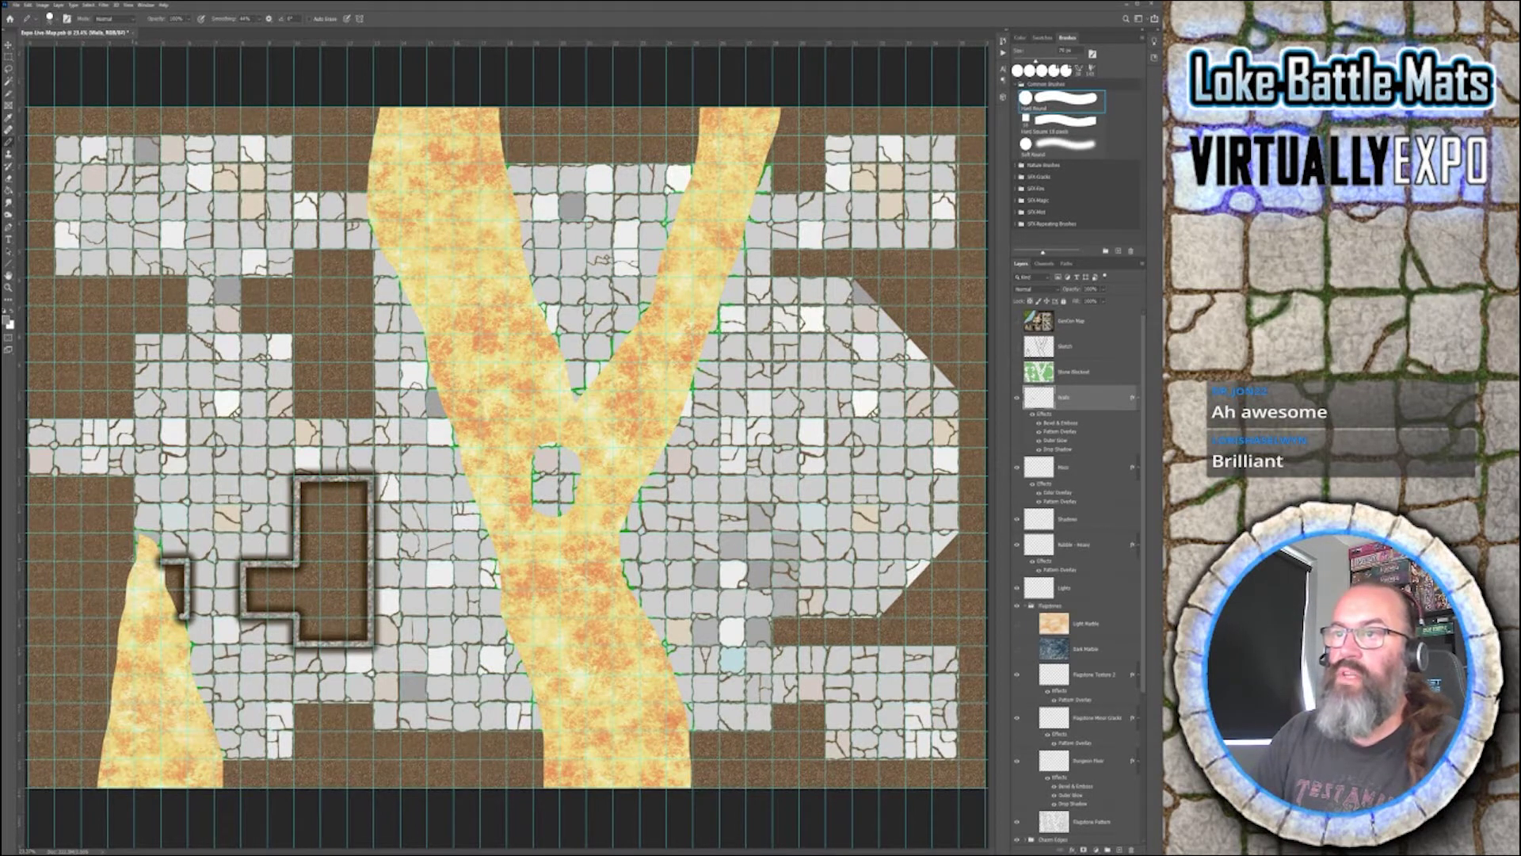
left_click_drag(133, 558, 133, 475)
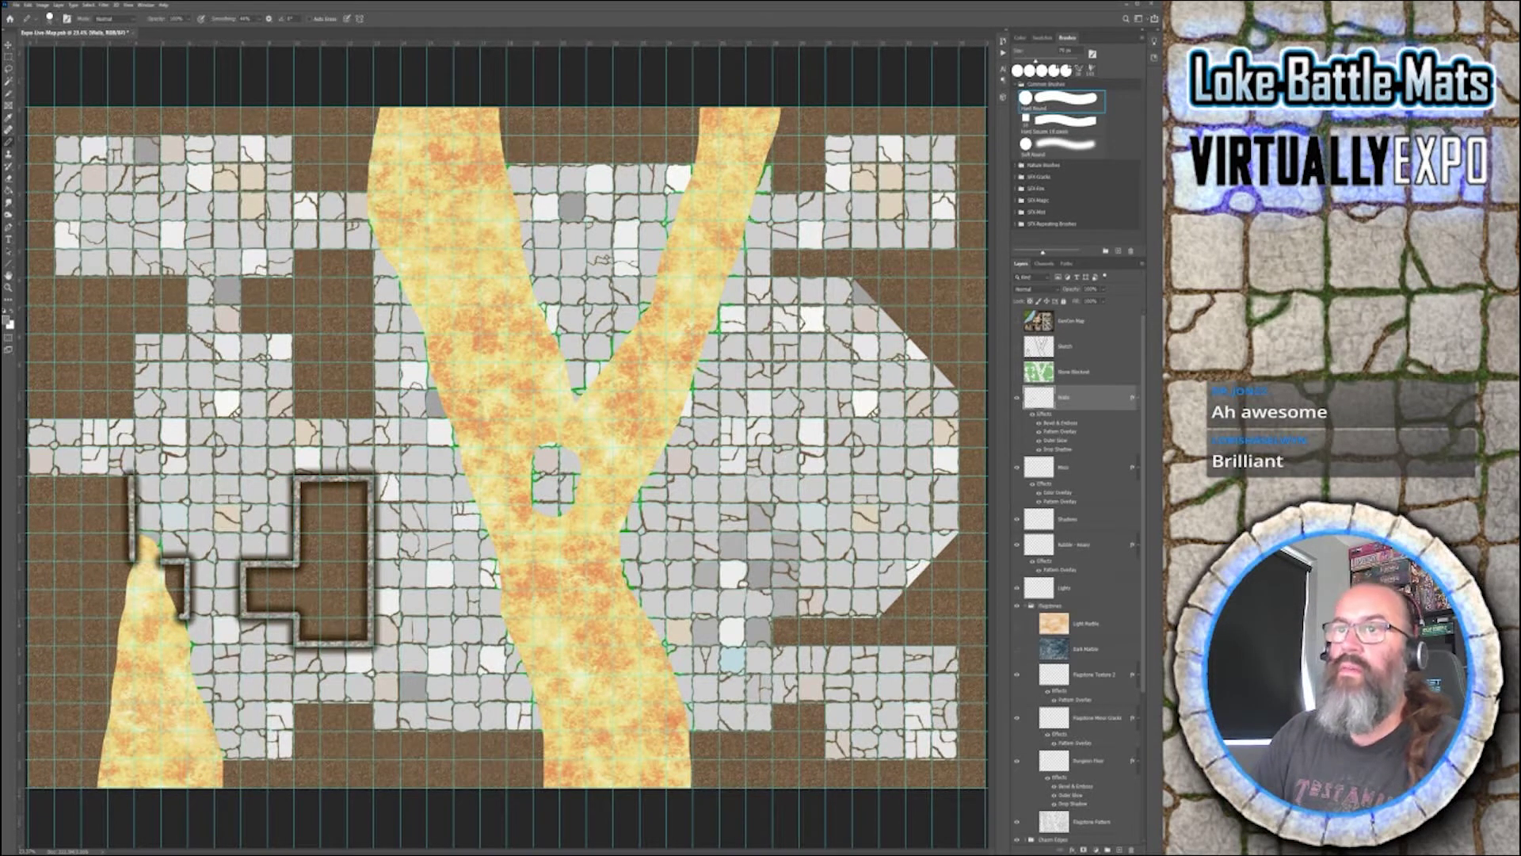
left_click(28, 477, "shift")
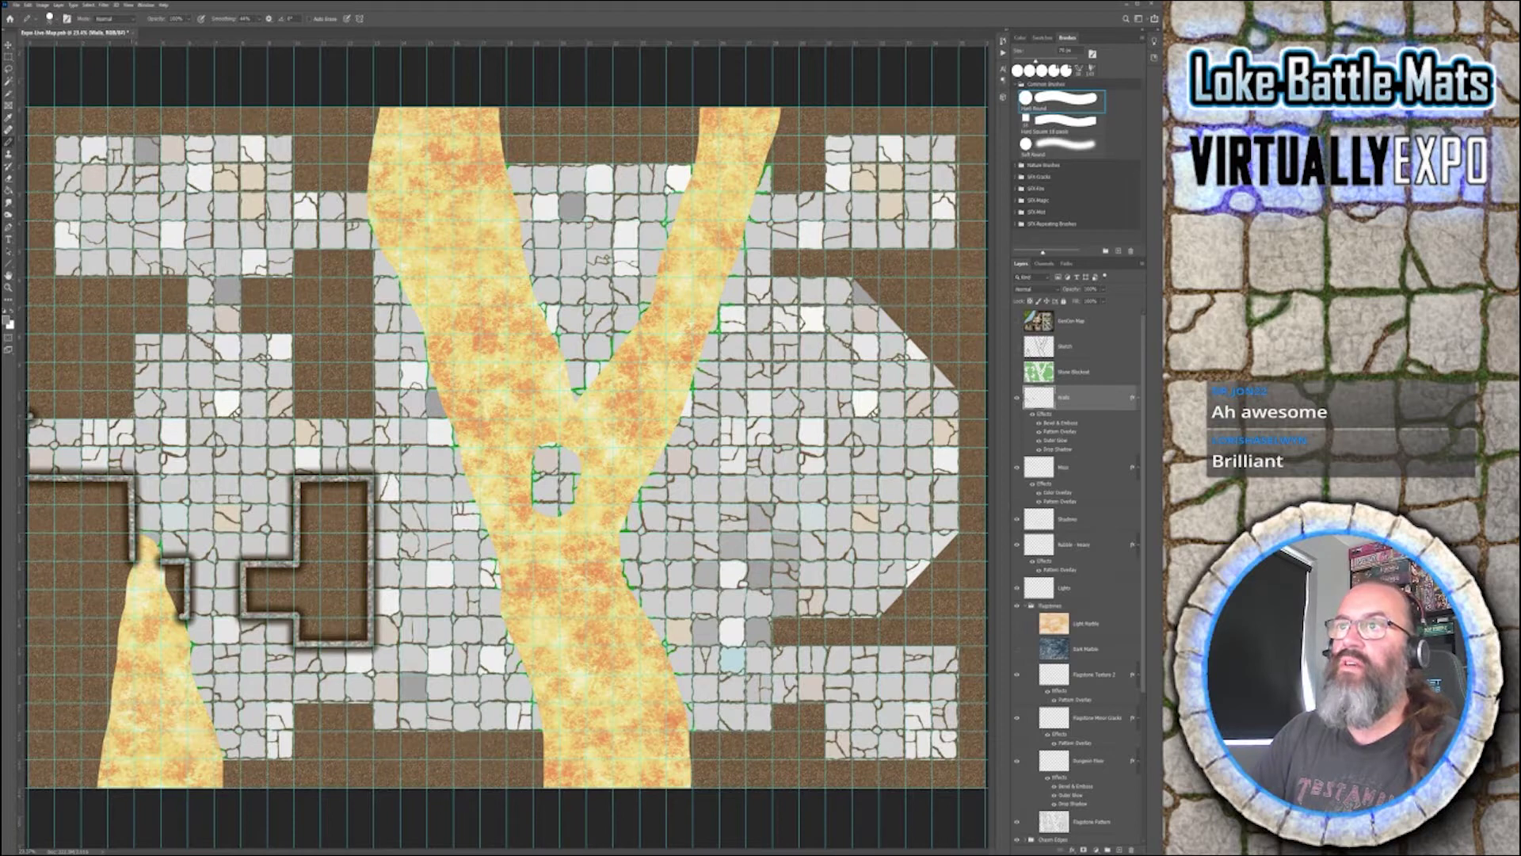
- Paint a stepped wall along the map-edge corridor's upper side, around the west room's corner and up to the northwest room
left_click_drag(30, 414, 132, 416)
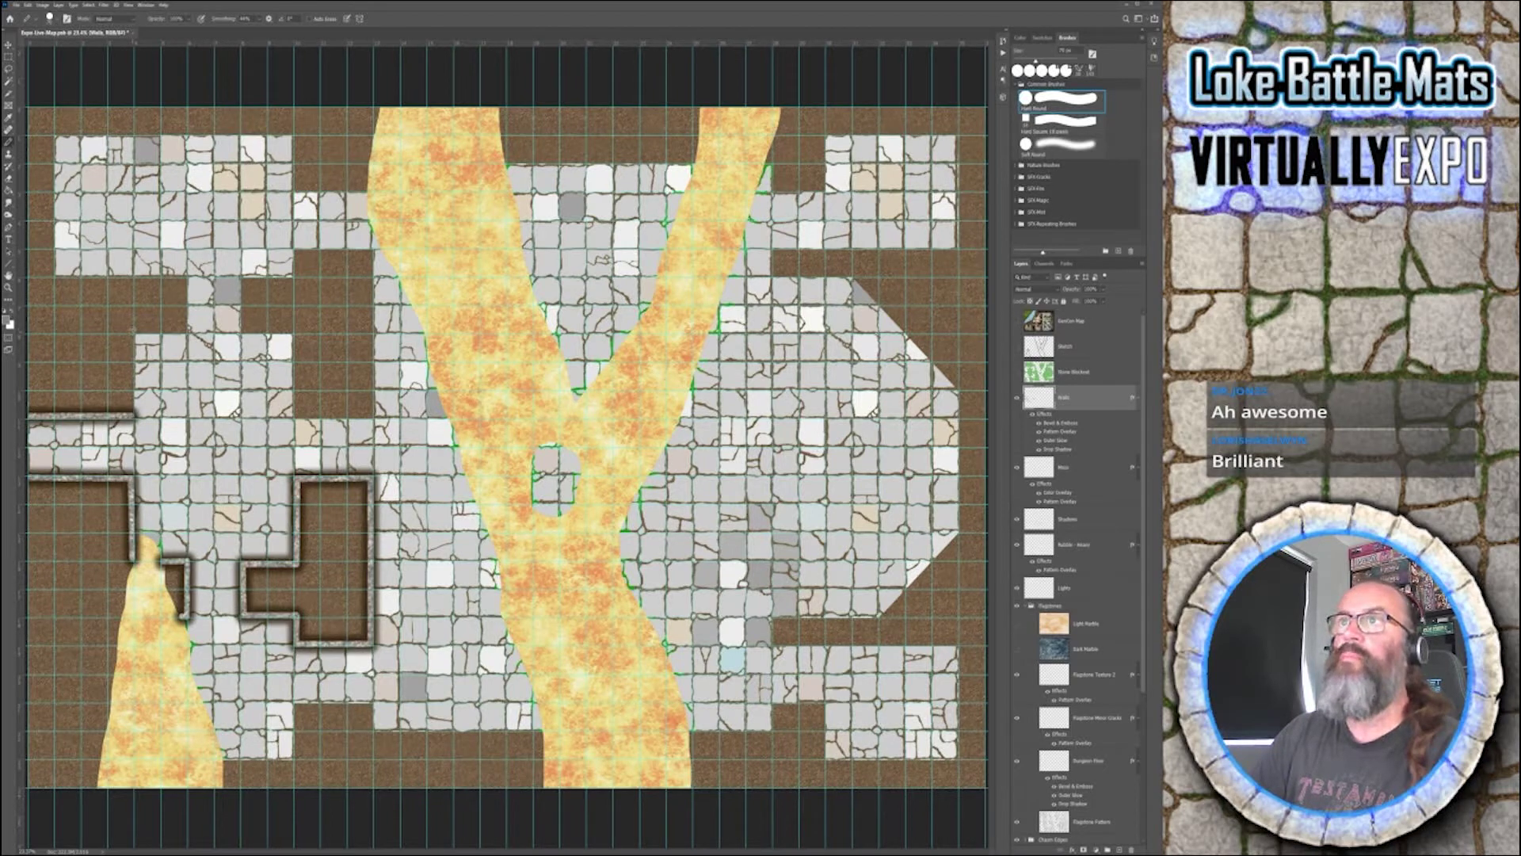
left_click(132, 327, "shift")
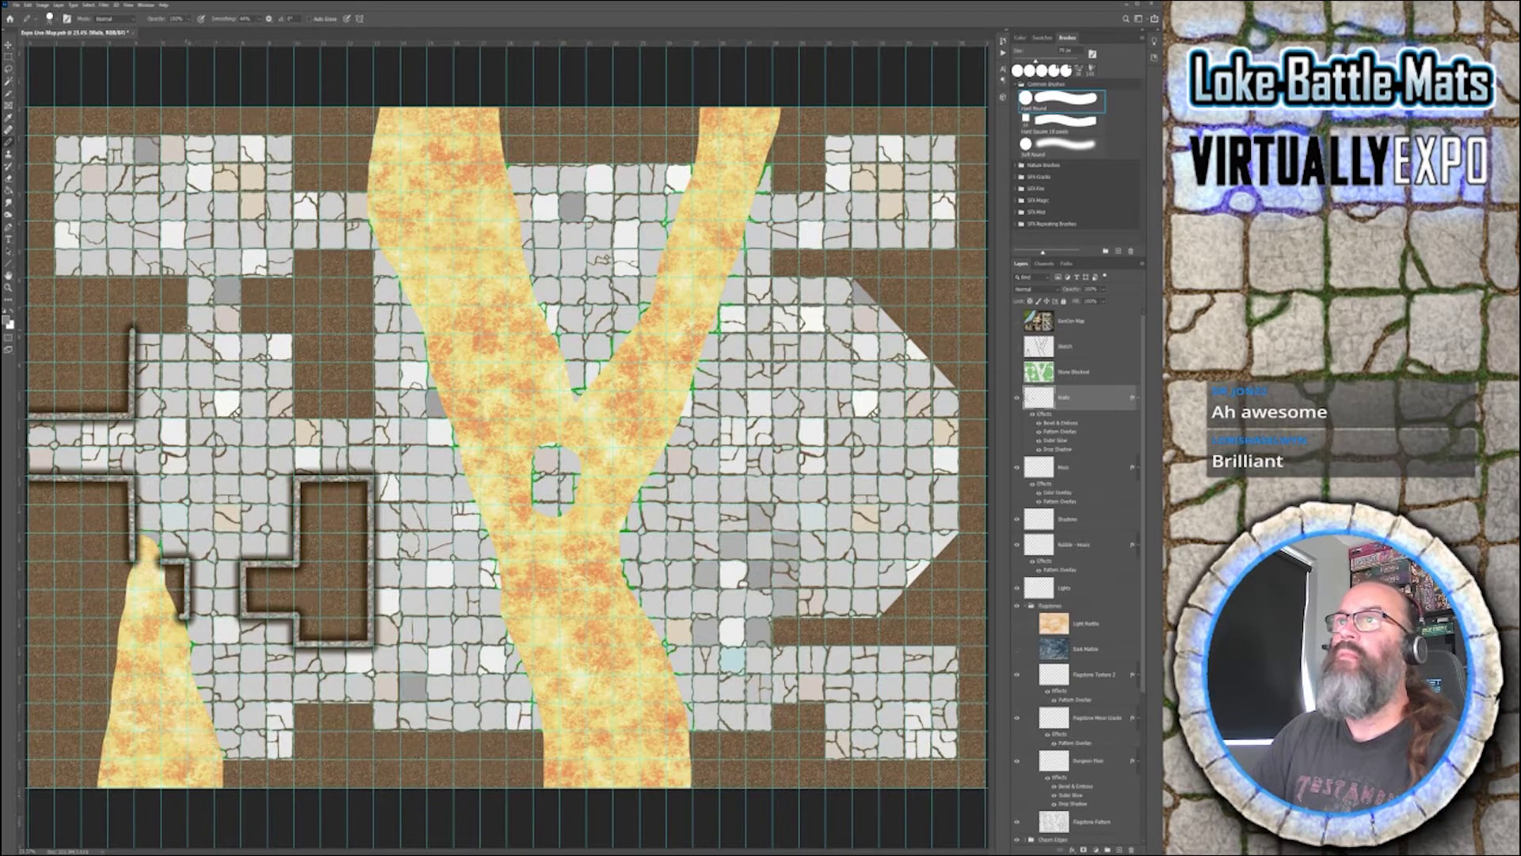
left_click(188, 328, "shift")
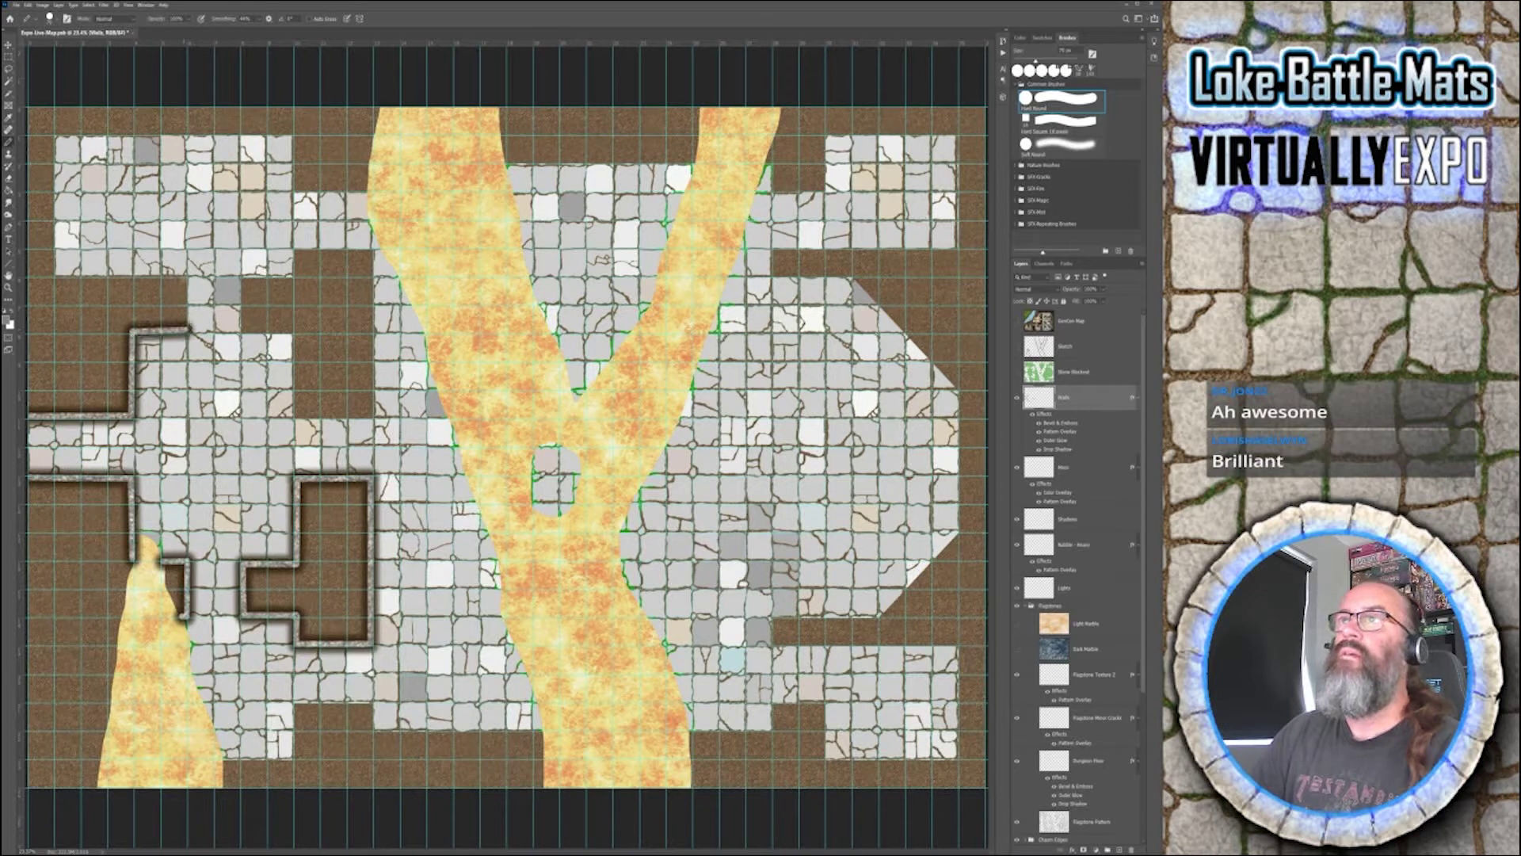
left_click(186, 275, "shift")
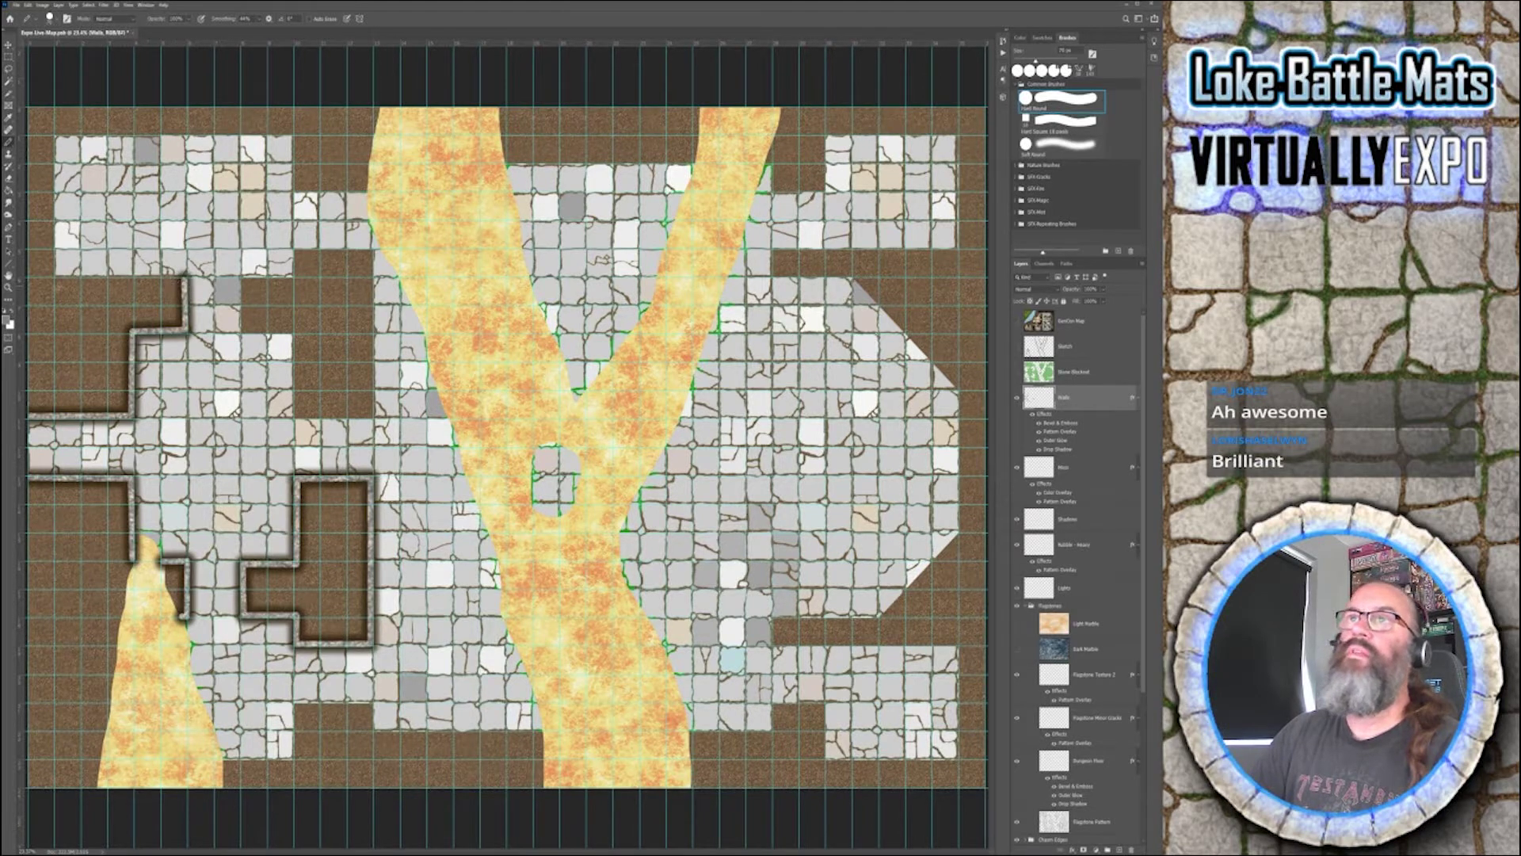
- Wall in the northwest room and its corridor to the river, and outline the brown block south of that corridor
left_click(50, 279, "shift")
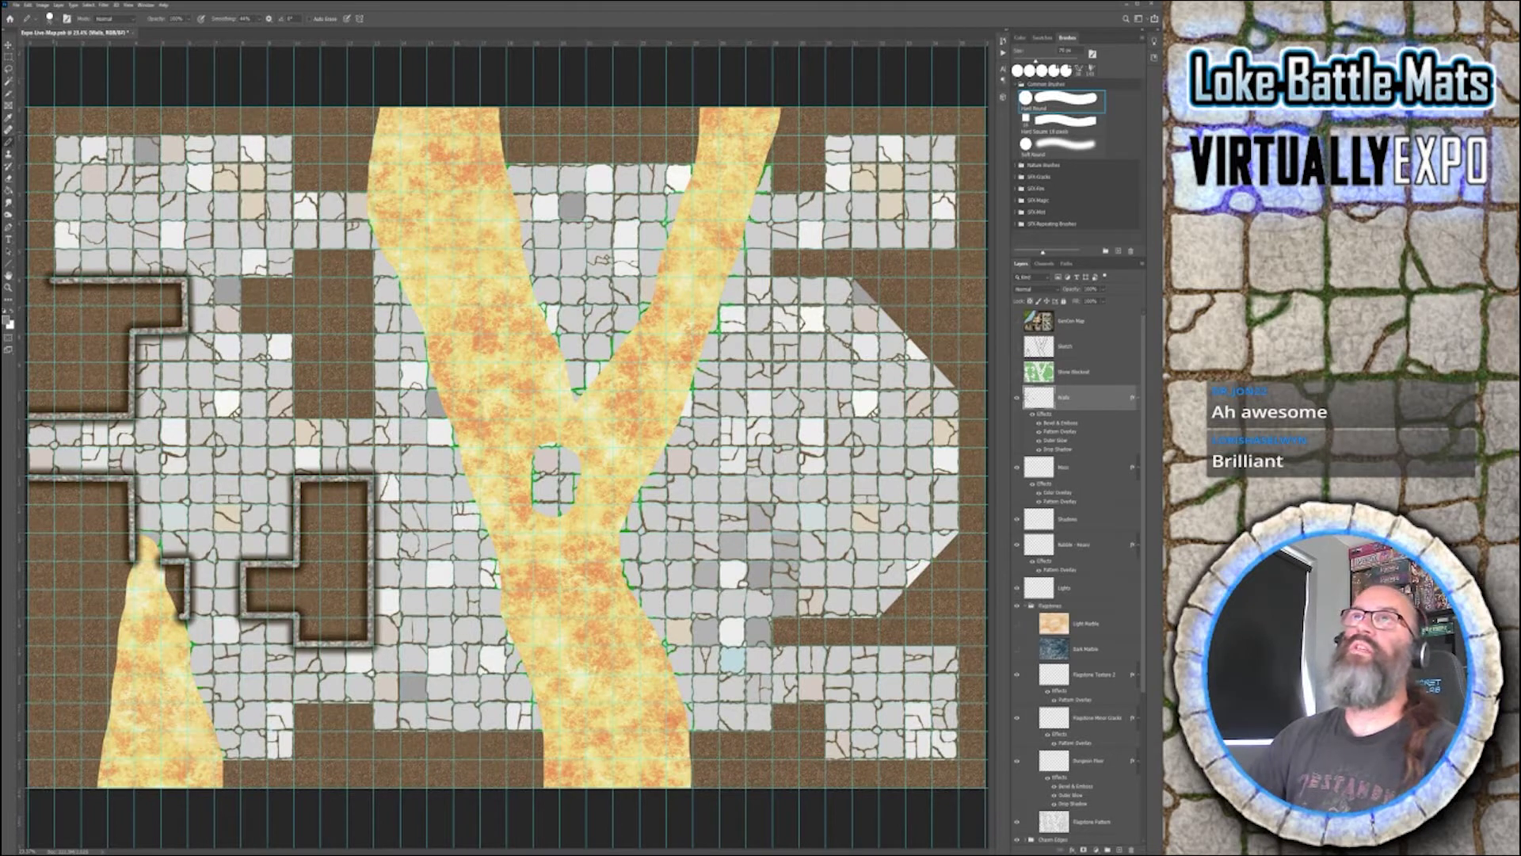
left_click(52, 131, "shift")
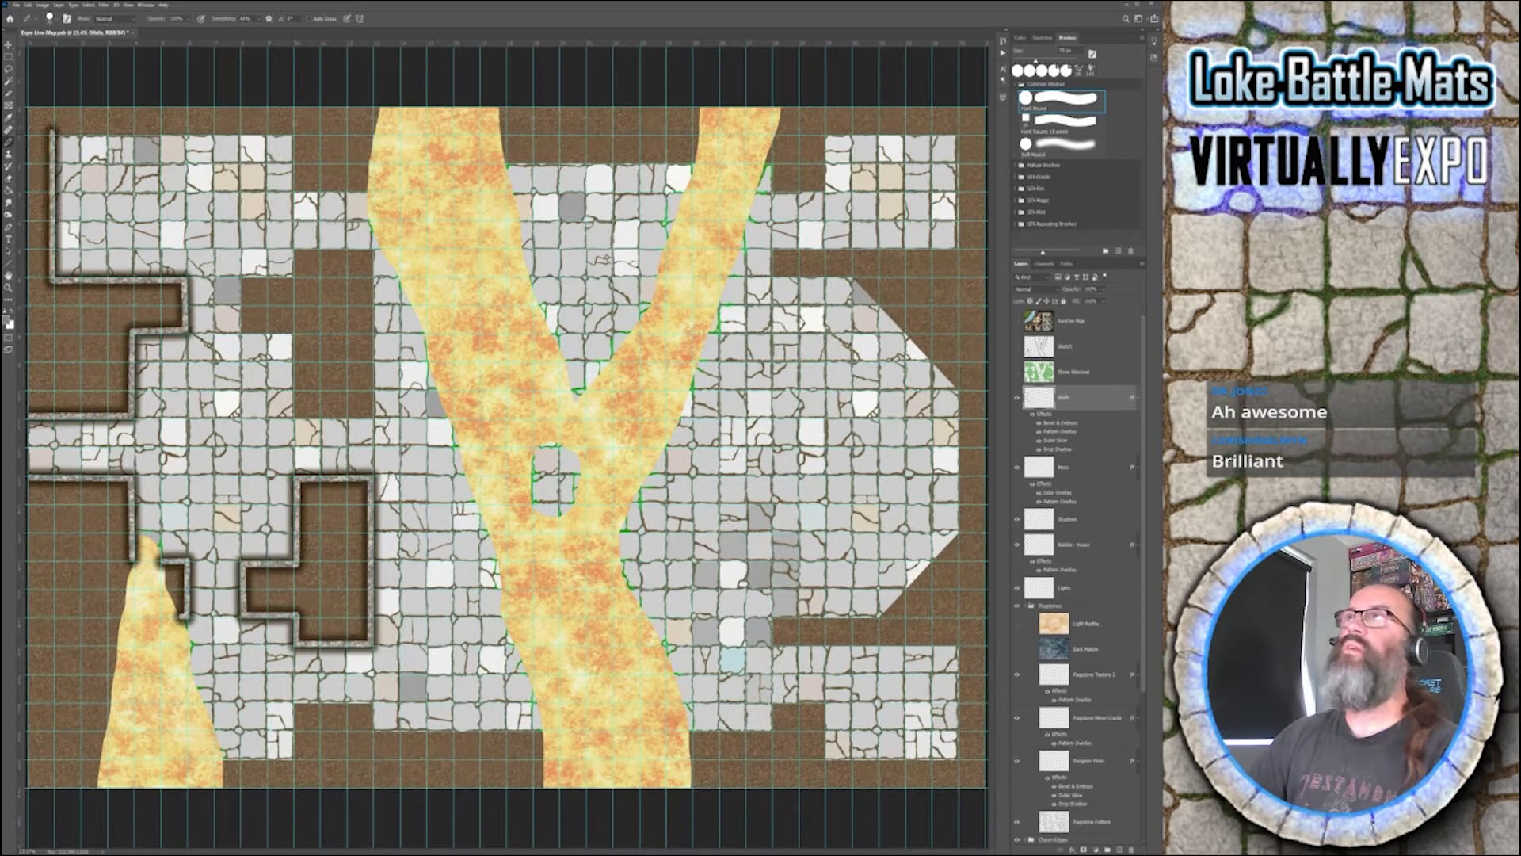
left_click(295, 132, "shift")
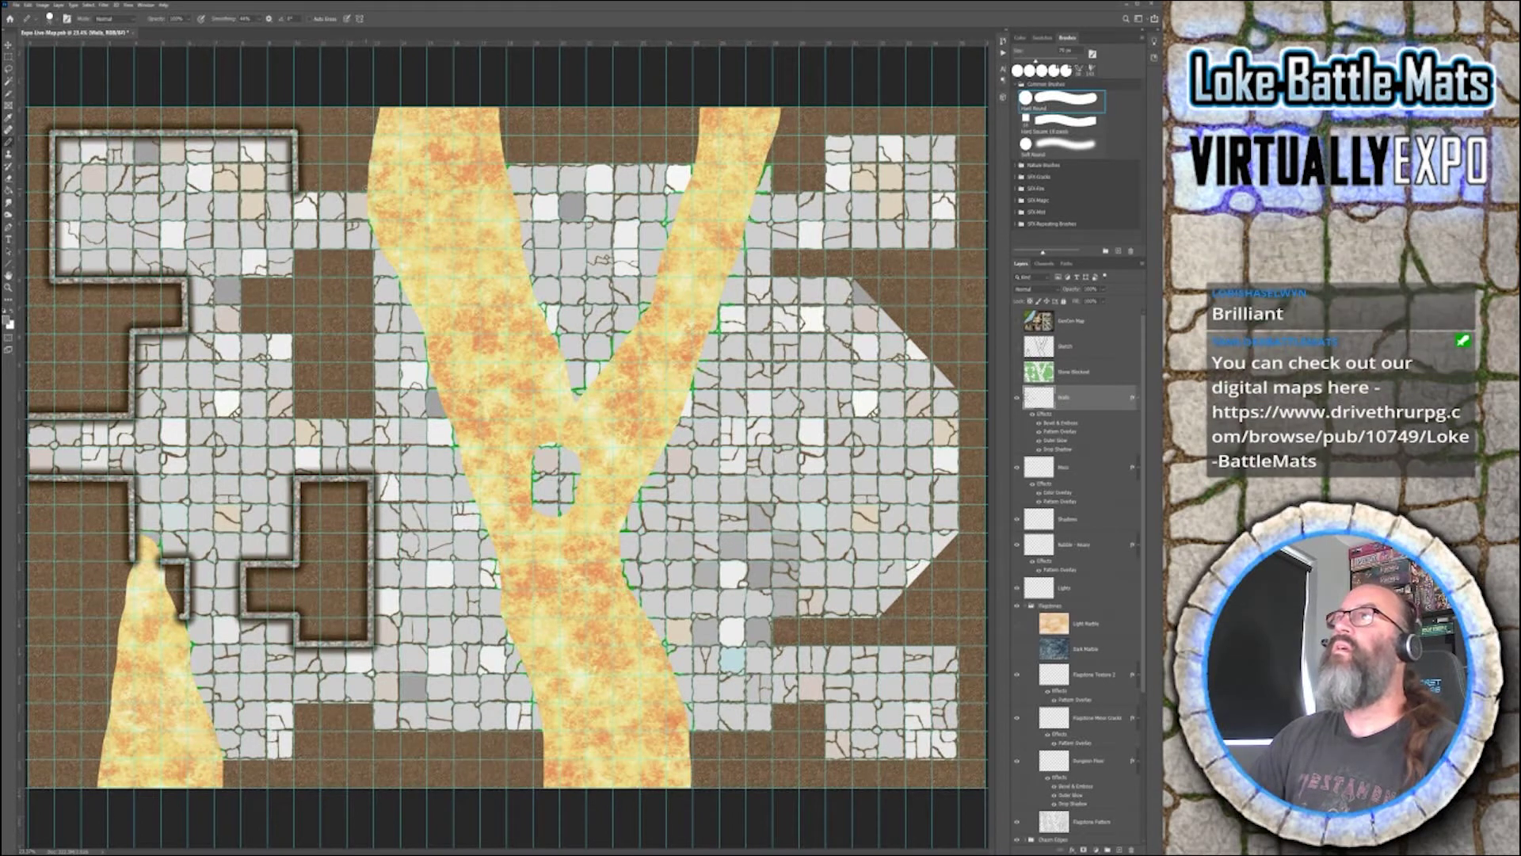
left_click(370, 188, "shift")
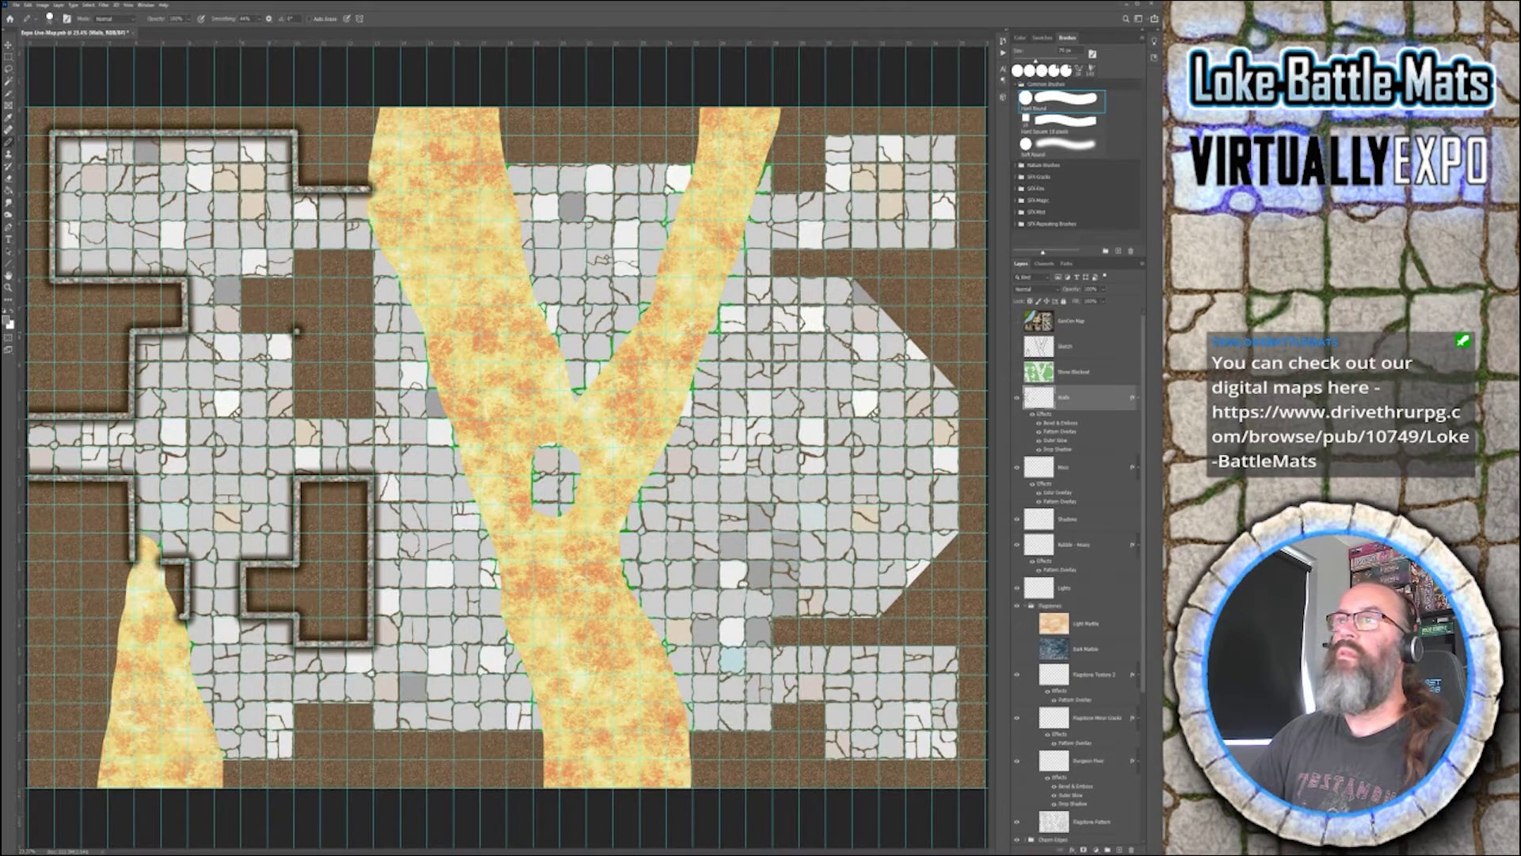
mouse_move(297, 332)
left_mouse_down()
mouse_move(242, 331)
mouse_move(243, 274)
mouse_move(303, 279)
mouse_move(297, 241)
mouse_move(372, 252)
left_mouse_up()
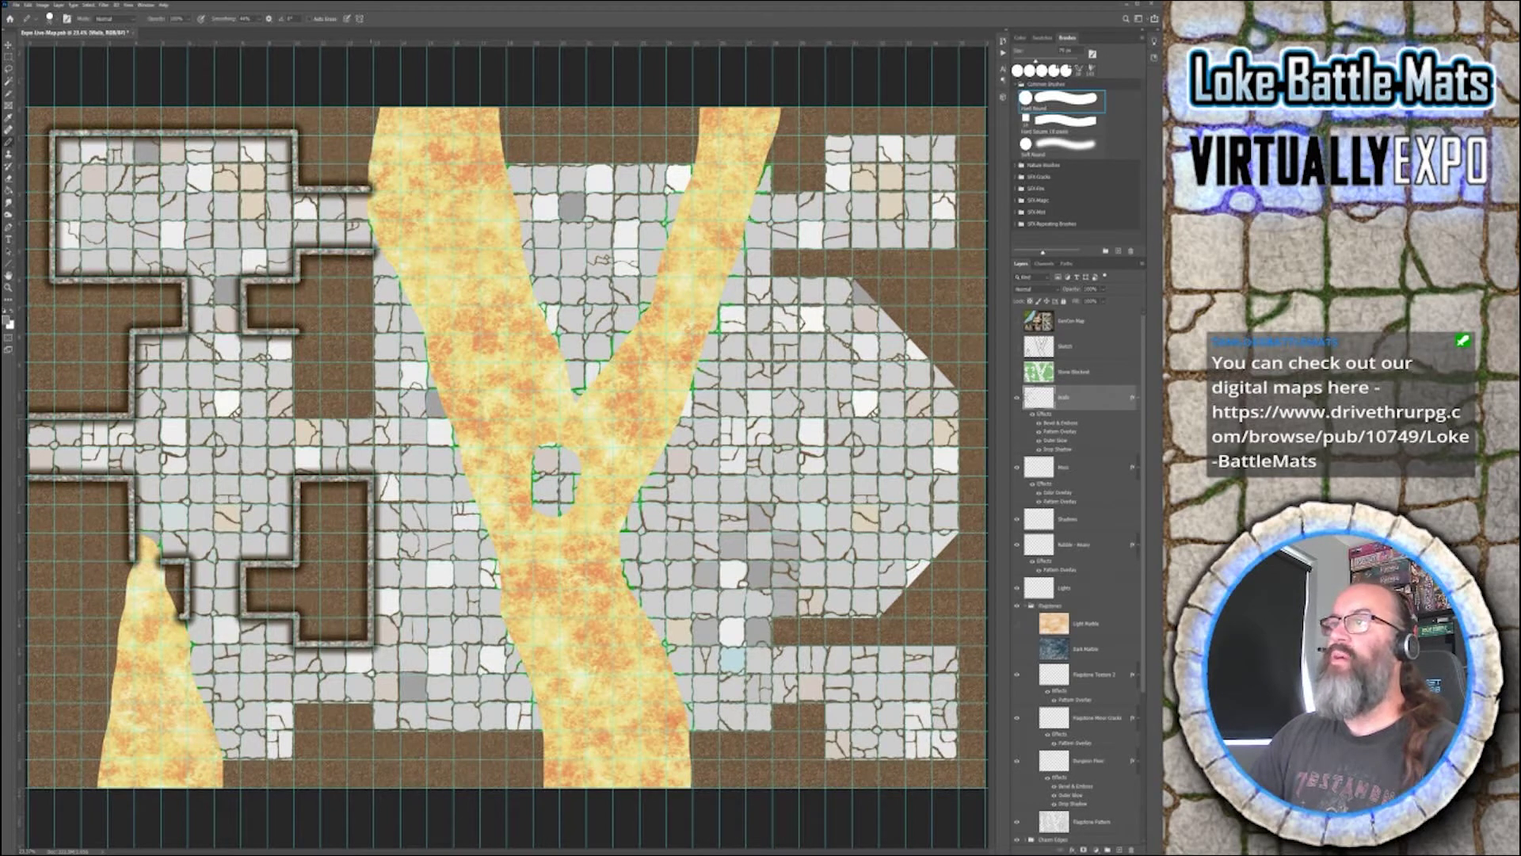
mouse_move(371, 252)
left_mouse_down()
mouse_move(371, 420)
mouse_move(296, 413)
left_mouse_up()
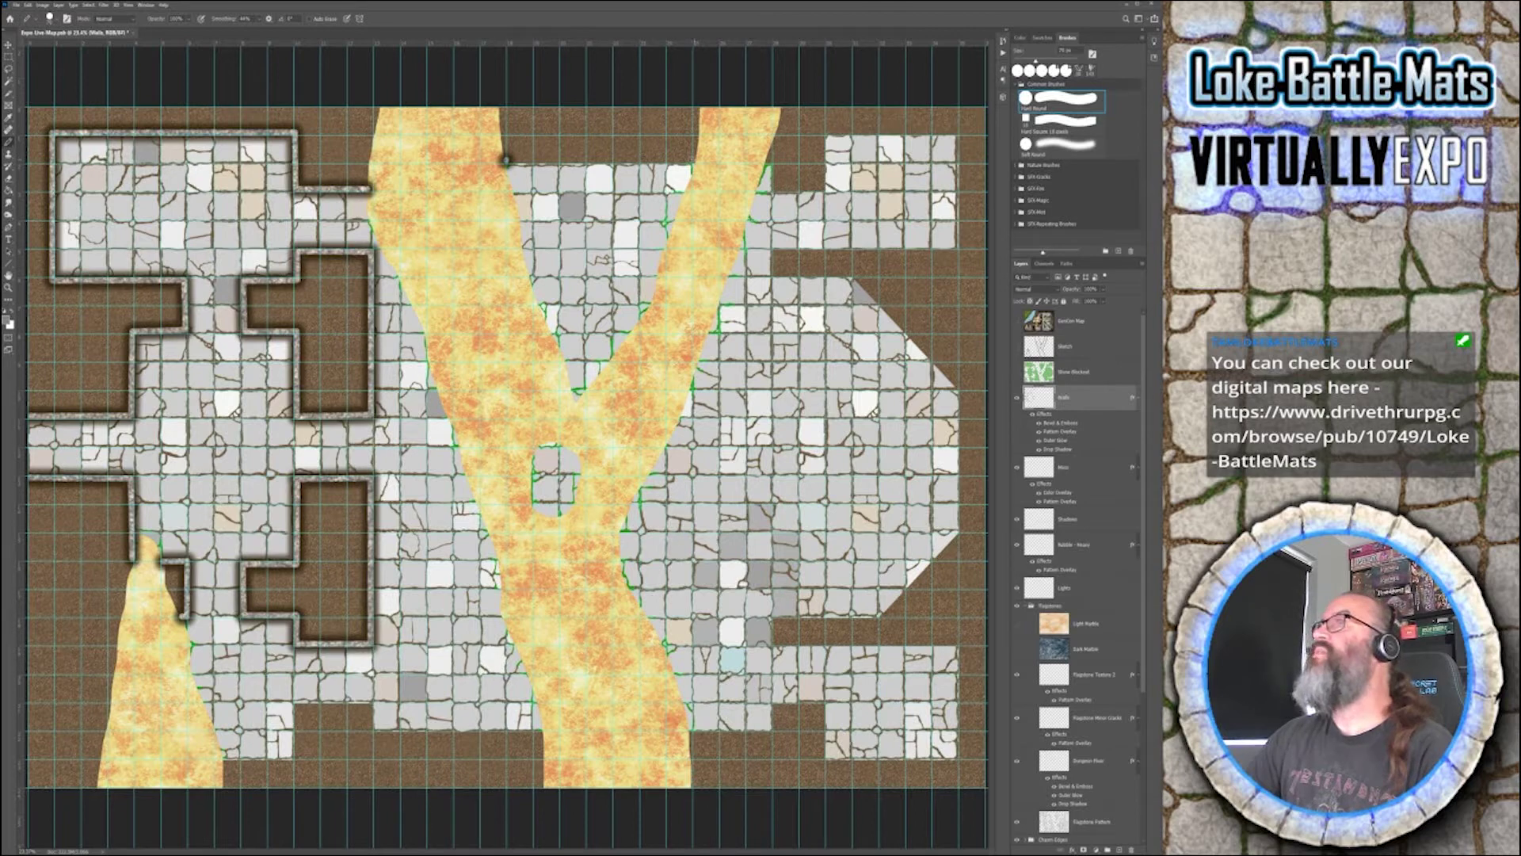
- Paint walls across the north edge between the river branches, around the northeast room, and along the large east hall's straight upper edge
left_click_drag(506, 159, 697, 160)
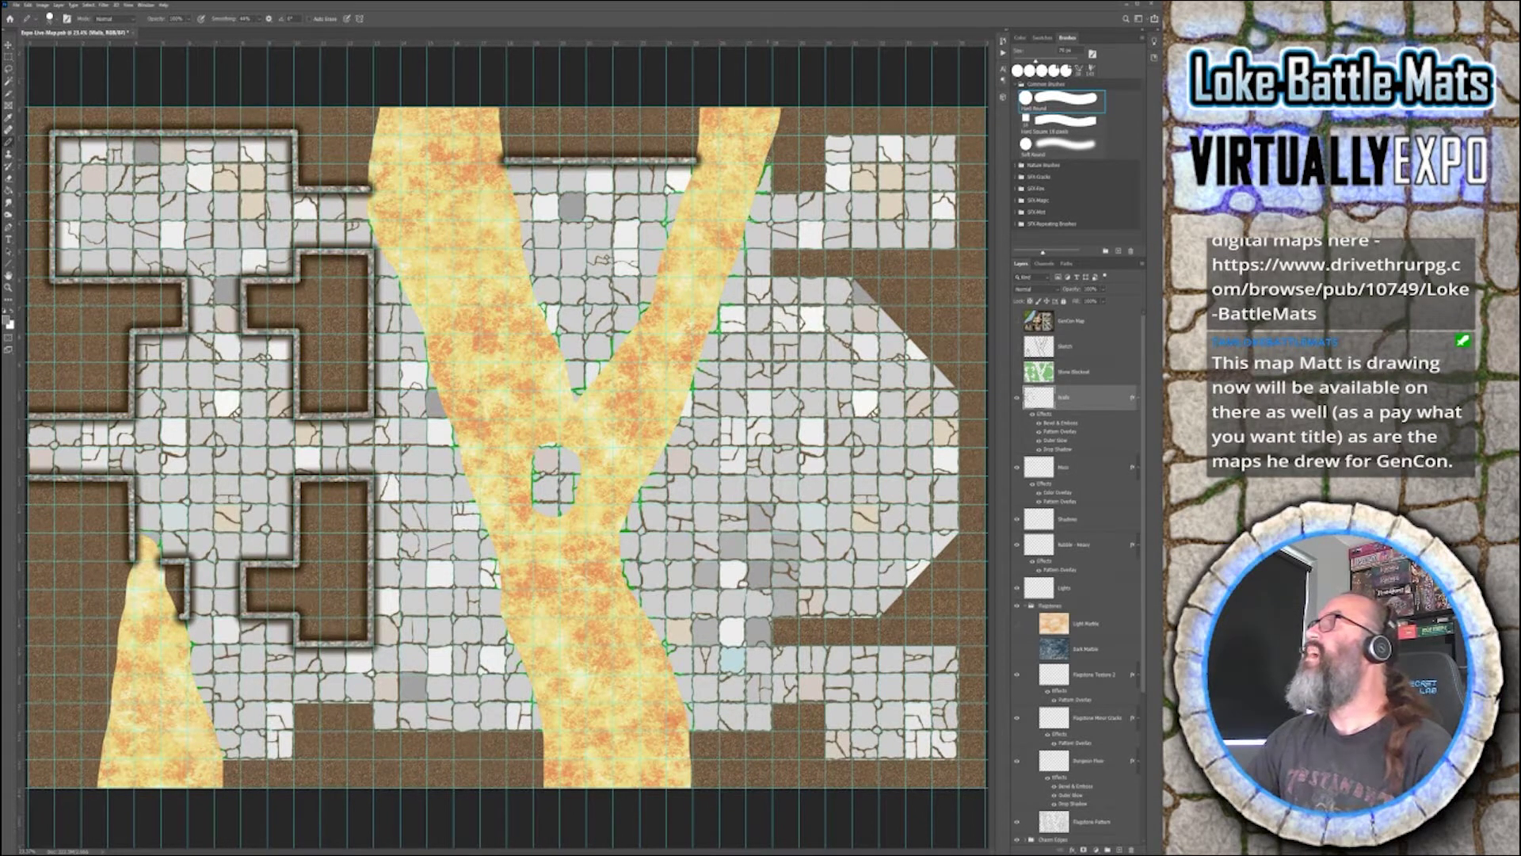
left_click(766, 161)
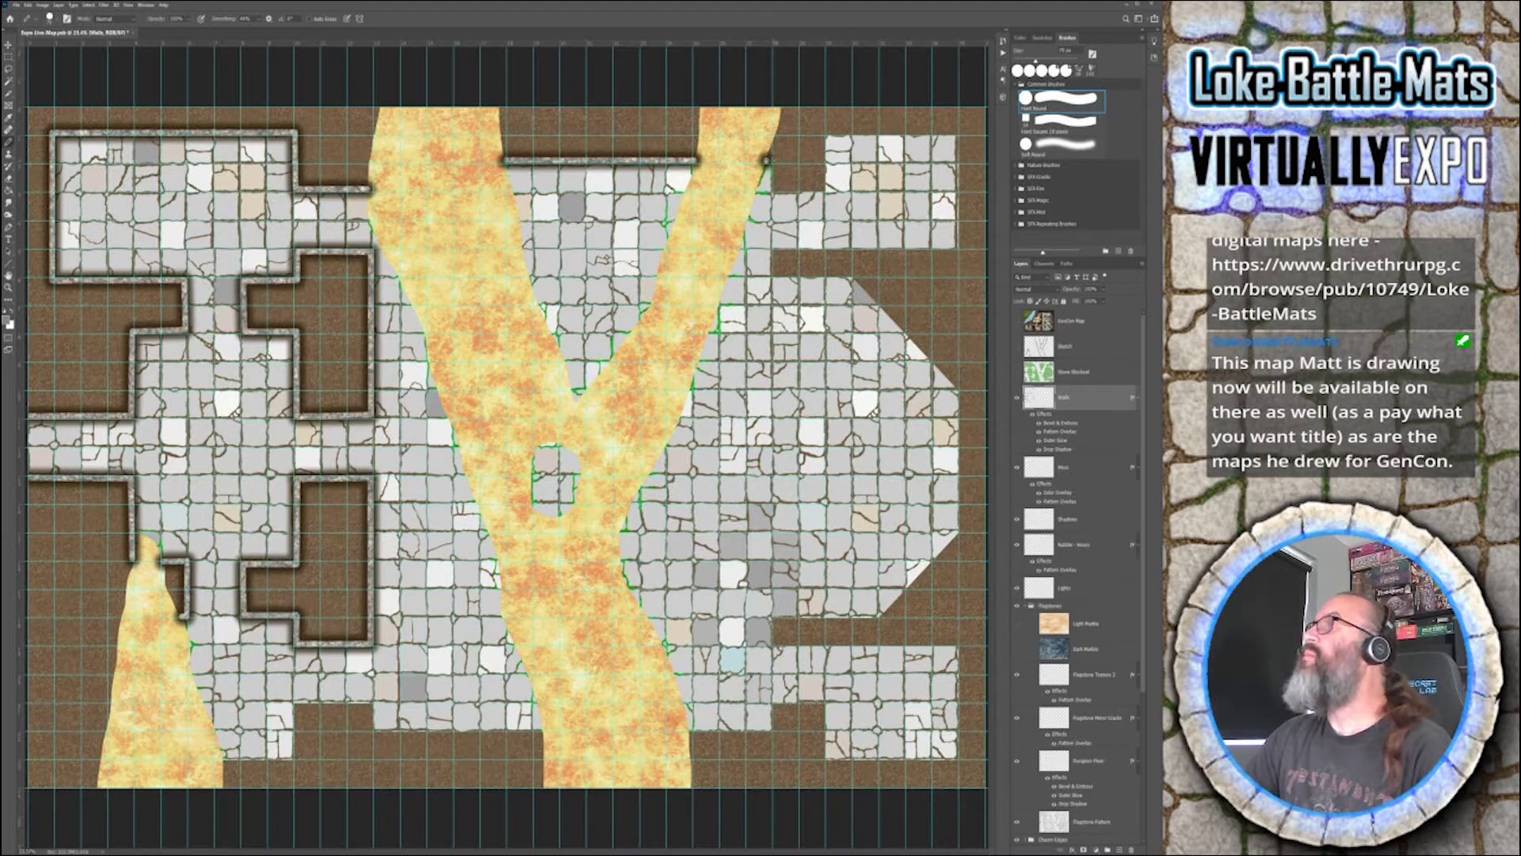
mouse_move(768, 160)
left_mouse_down()
mouse_move(773, 191)
mouse_move(830, 188)
left_mouse_up()
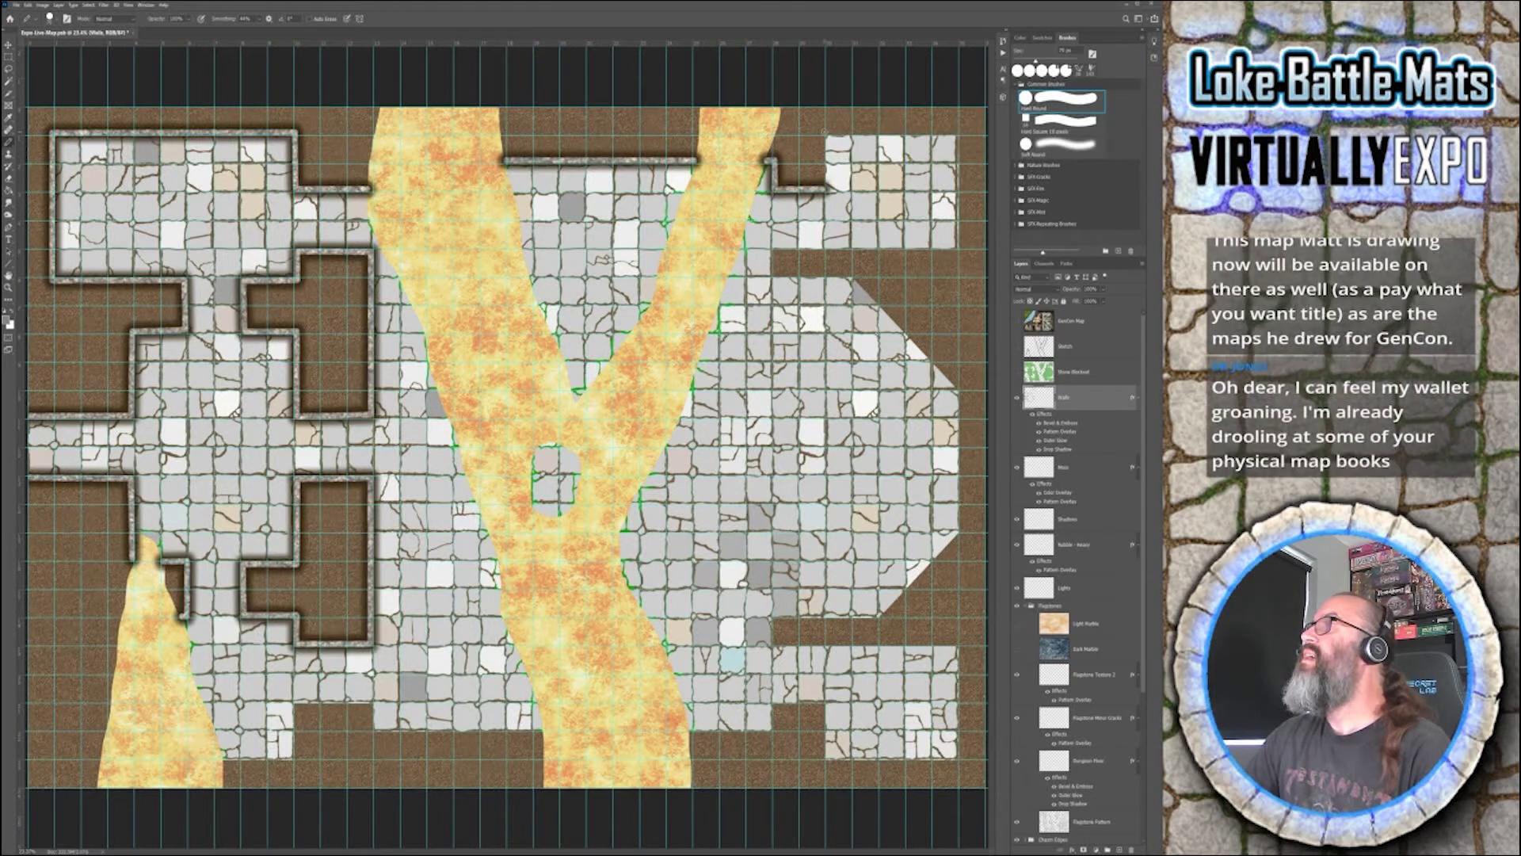
left_click_drag(824, 131, 825, 187)
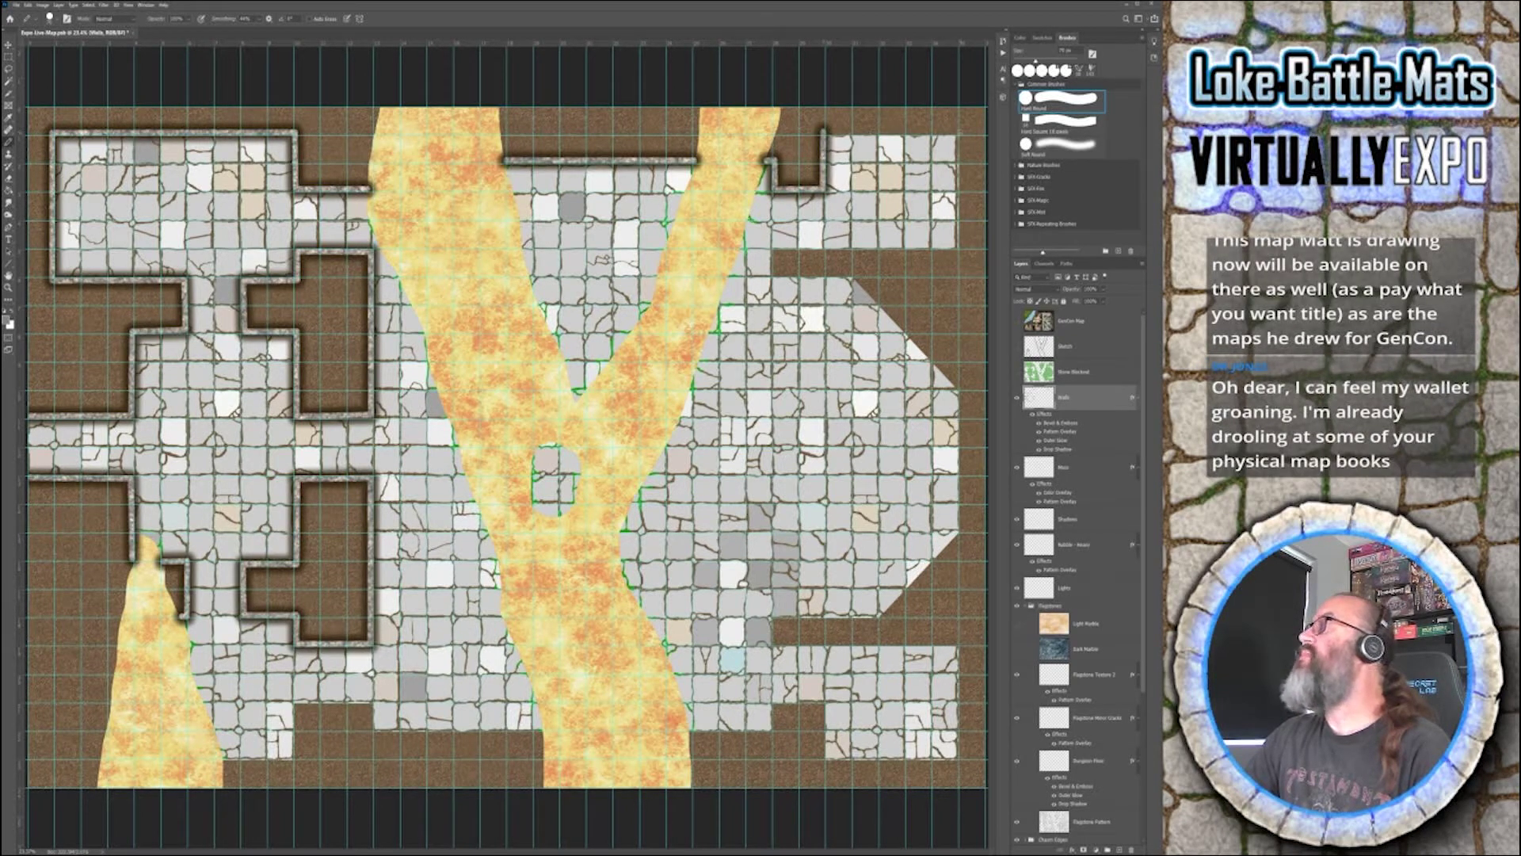
mouse_move(825, 133)
left_mouse_down()
mouse_move(961, 133)
mouse_move(961, 254)
mouse_move(773, 252)
mouse_move(773, 278)
left_mouse_up()
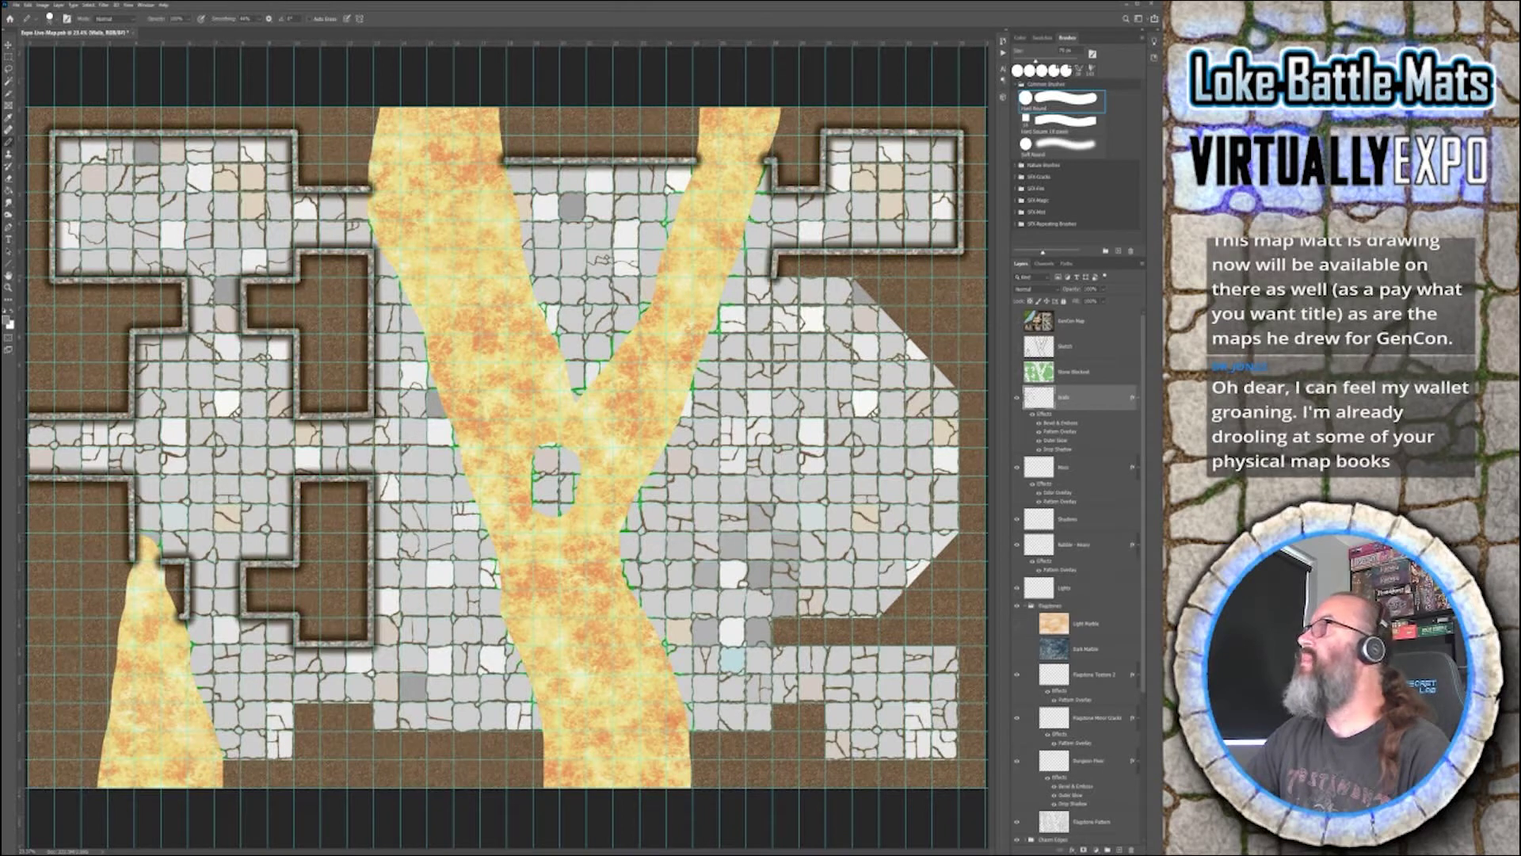
left_click(856, 275, "shift")
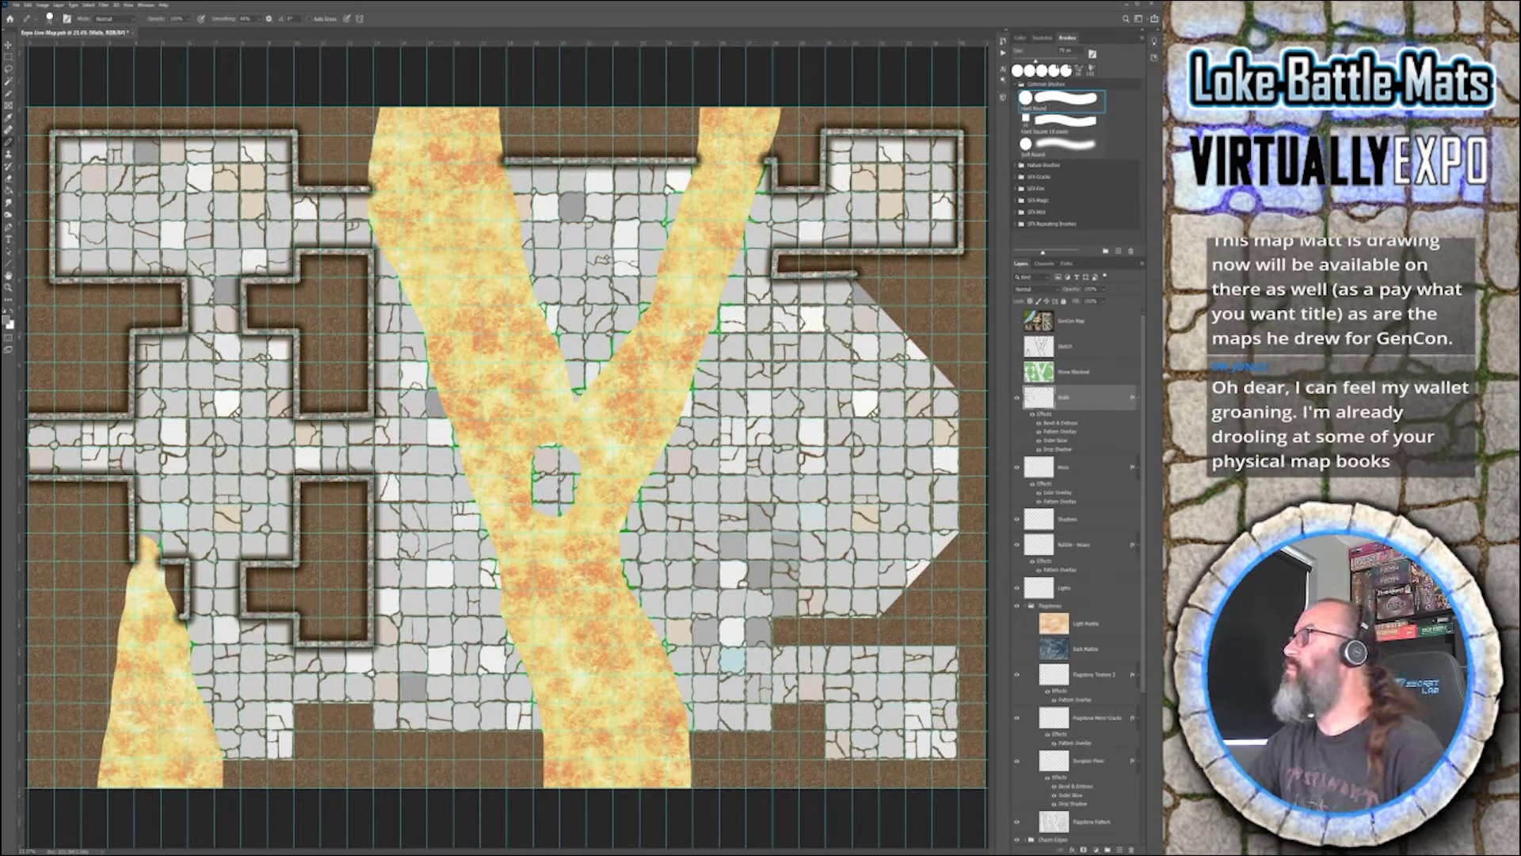
- Paint walls along the large east hall's upper diagonal, straight east side, lower diagonal and lower edge
left_click(965, 390, "shift")
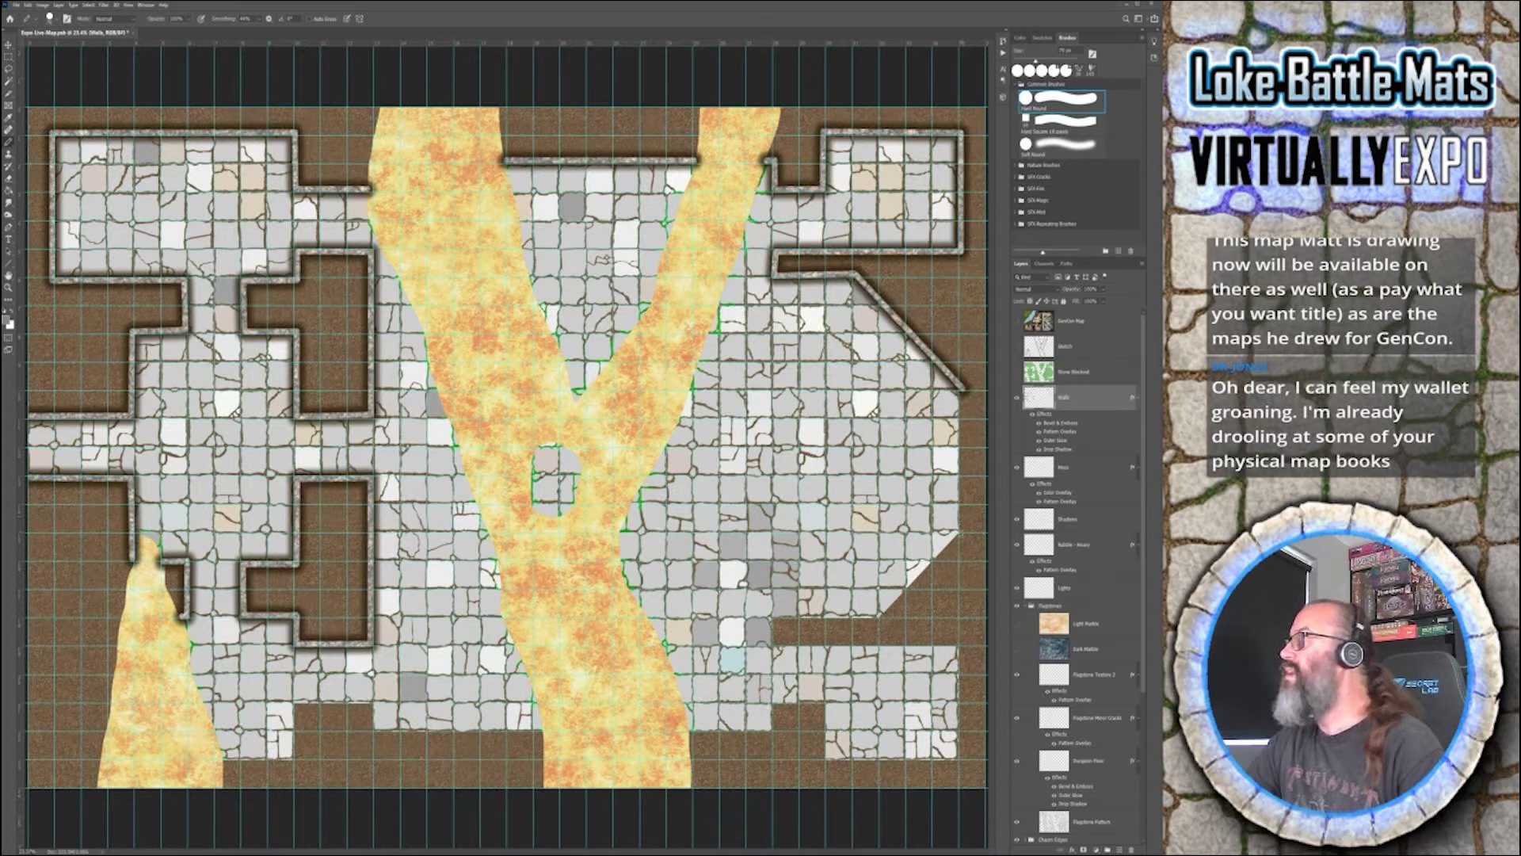
left_click(963, 545, "shift")
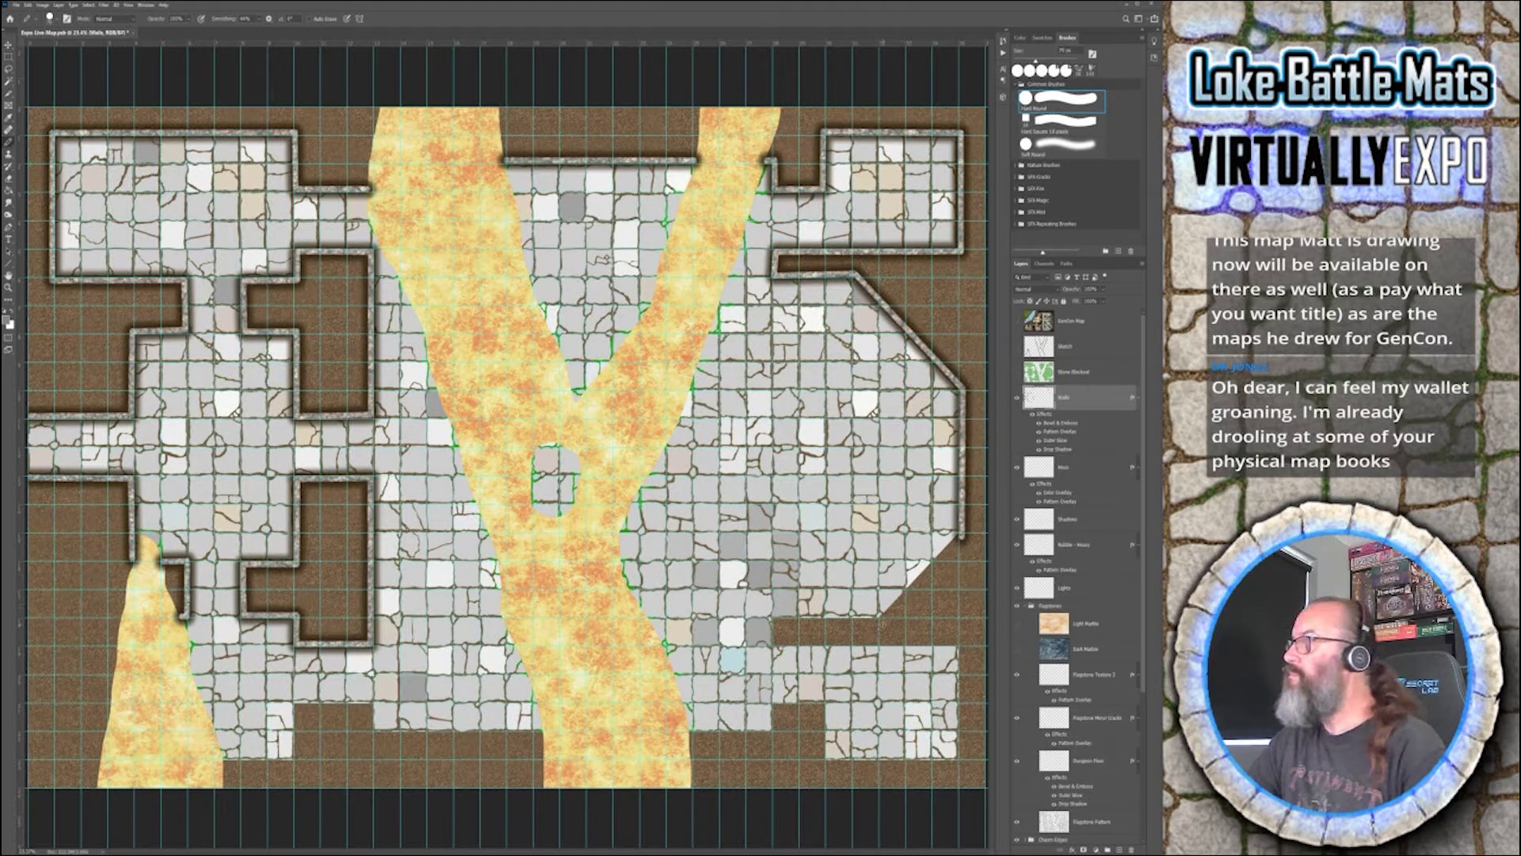
left_click(880, 622, "shift")
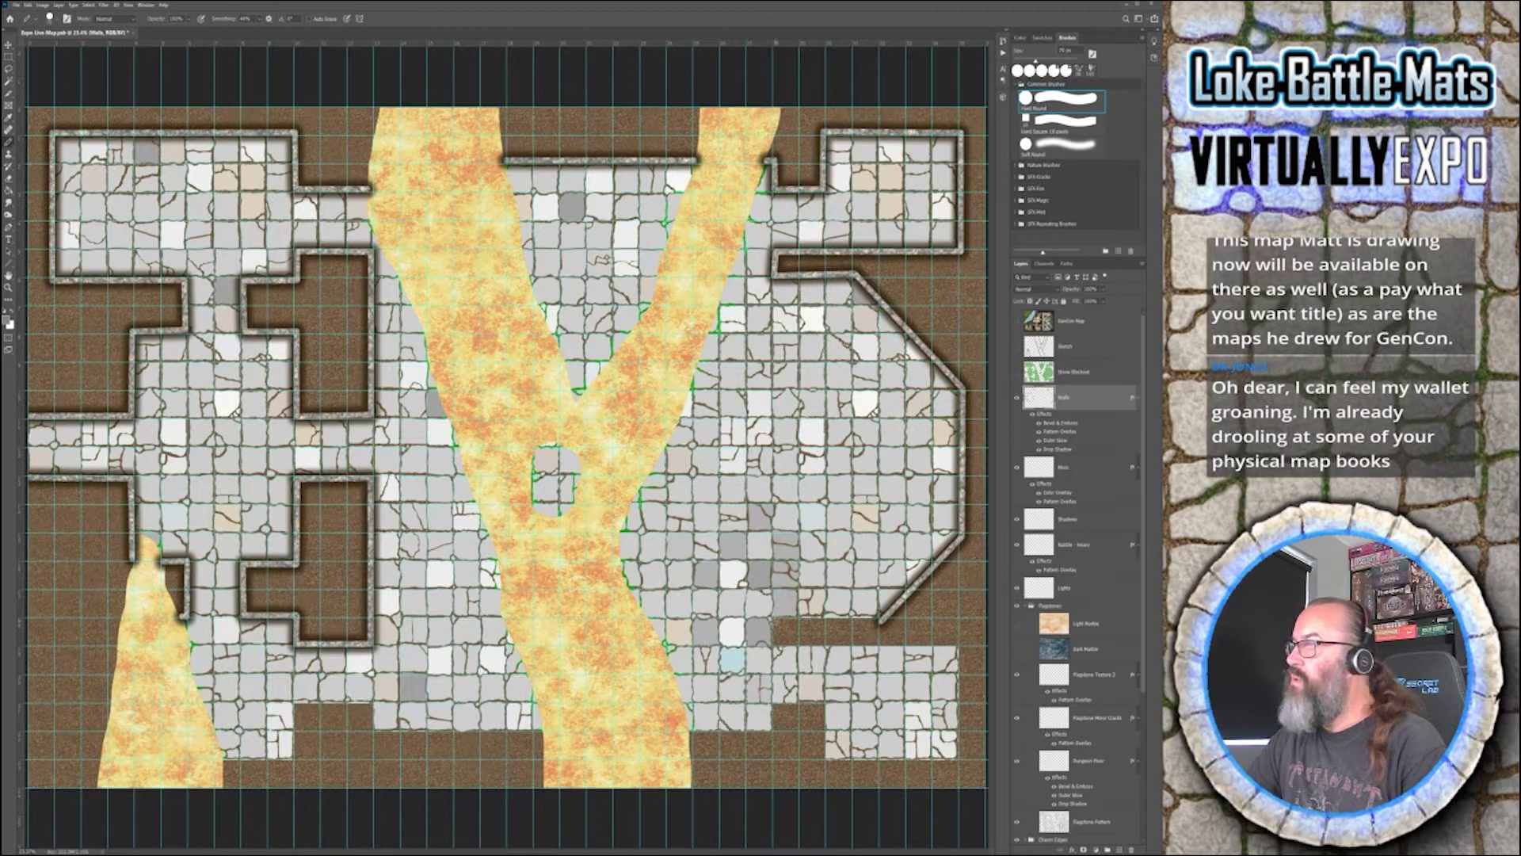
left_click(772, 622, "shift")
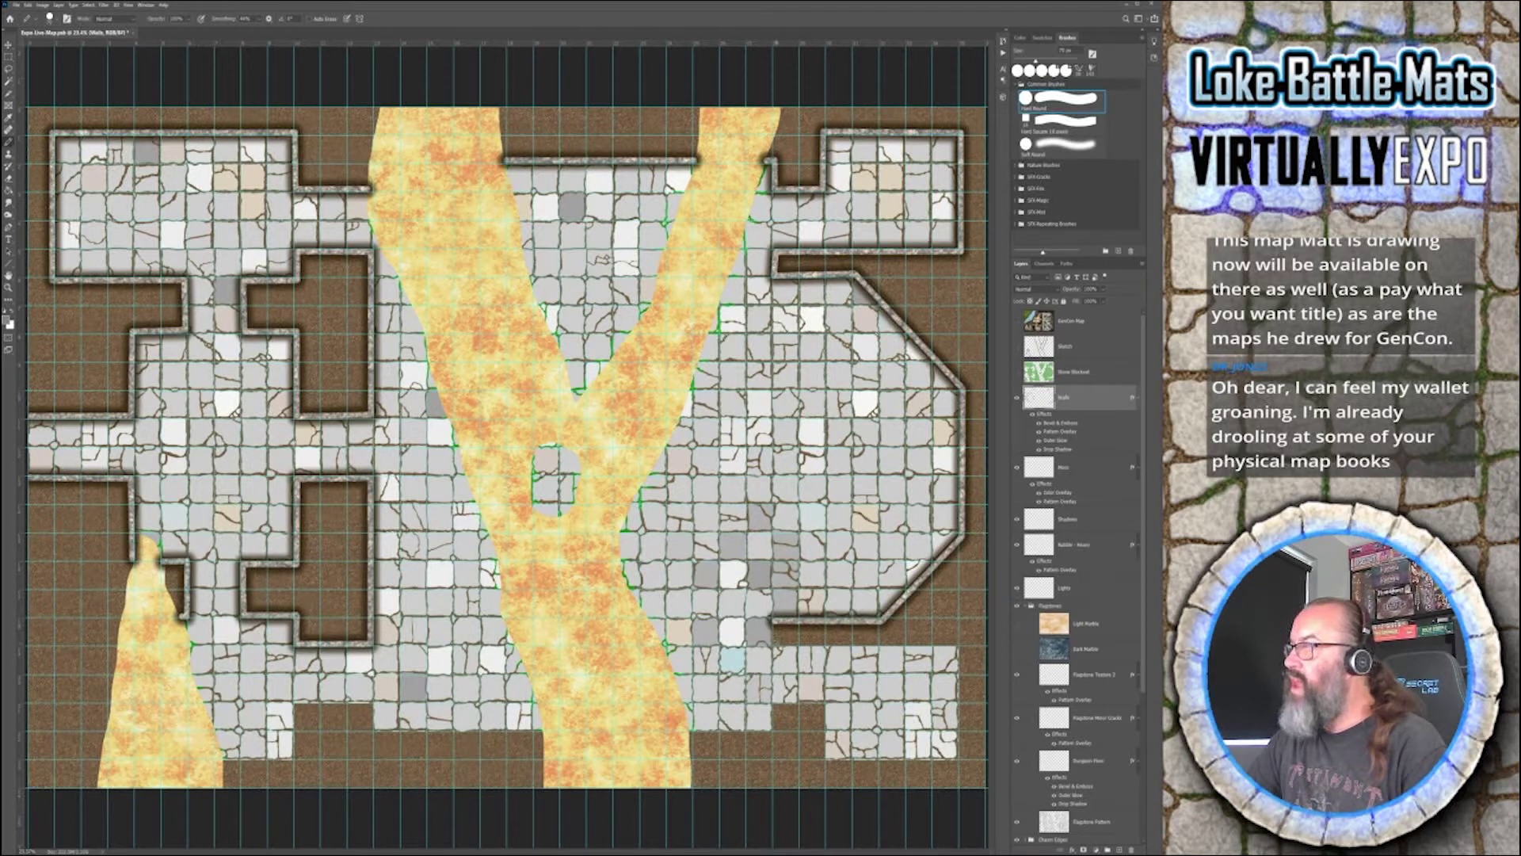
- Wall the end of the brown strip below the east hall, and outline the southeast room and its corridor back to the river
left_click(776, 646, "shift")
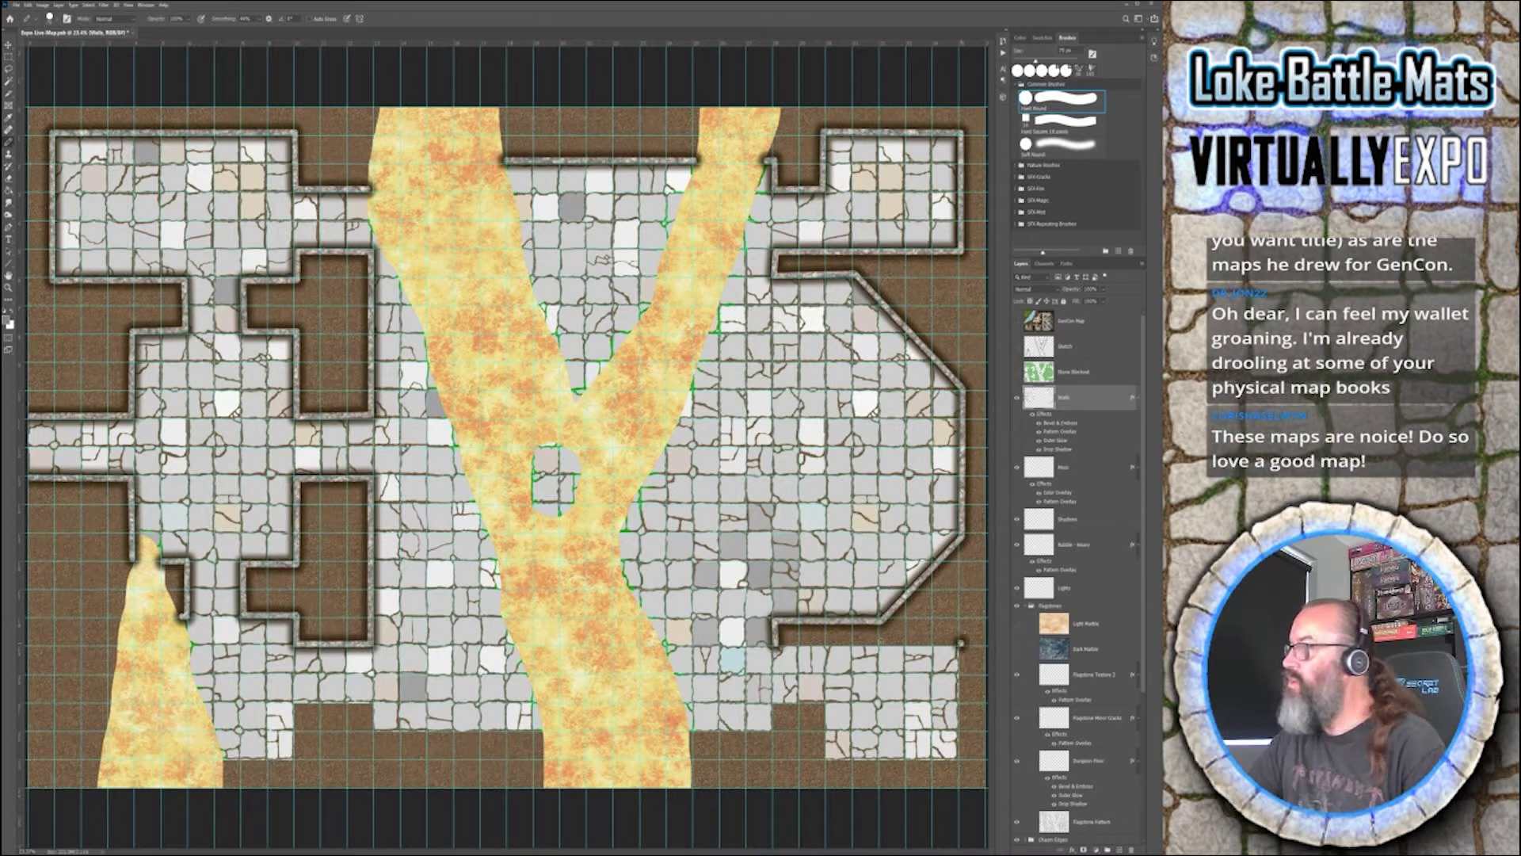
left_click(961, 644, "shift")
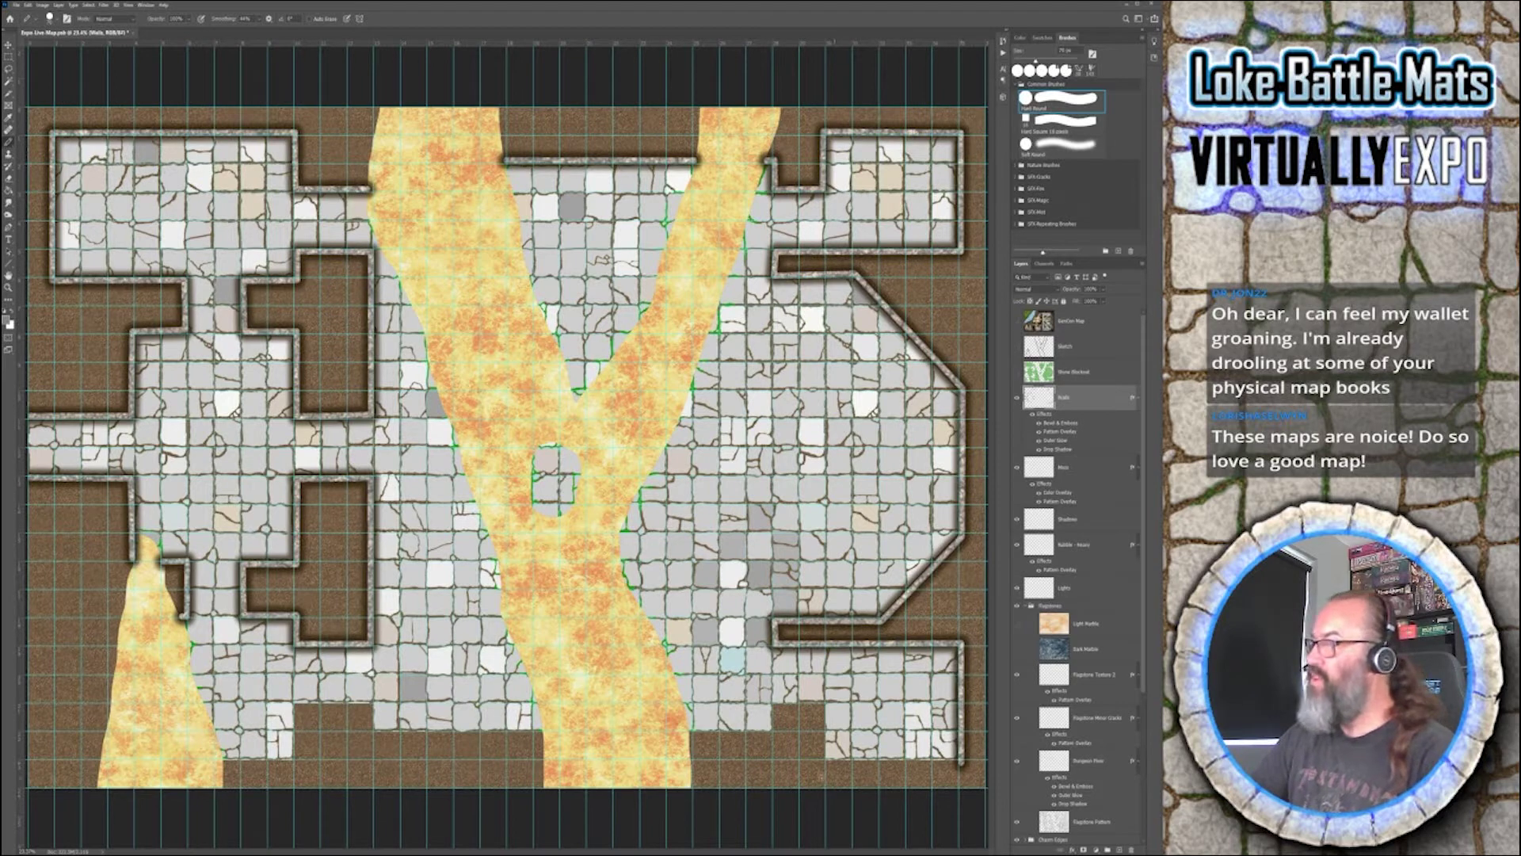
left_click_drag(824, 705, 959, 762)
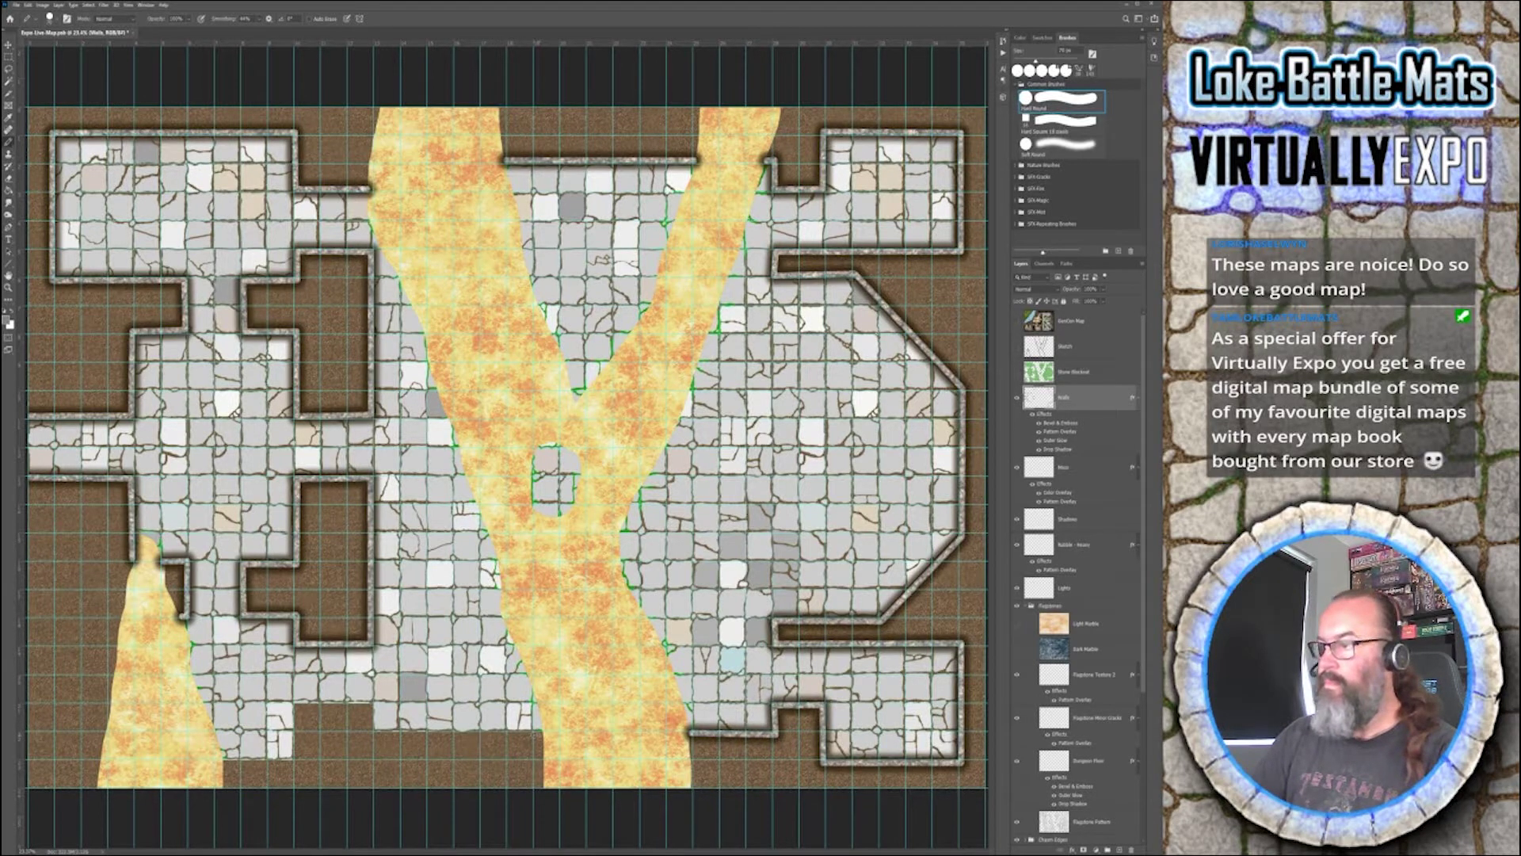
- Paint a stepped wall along the south edge from the river's west bank to the small lava flow
left_click(542, 732)
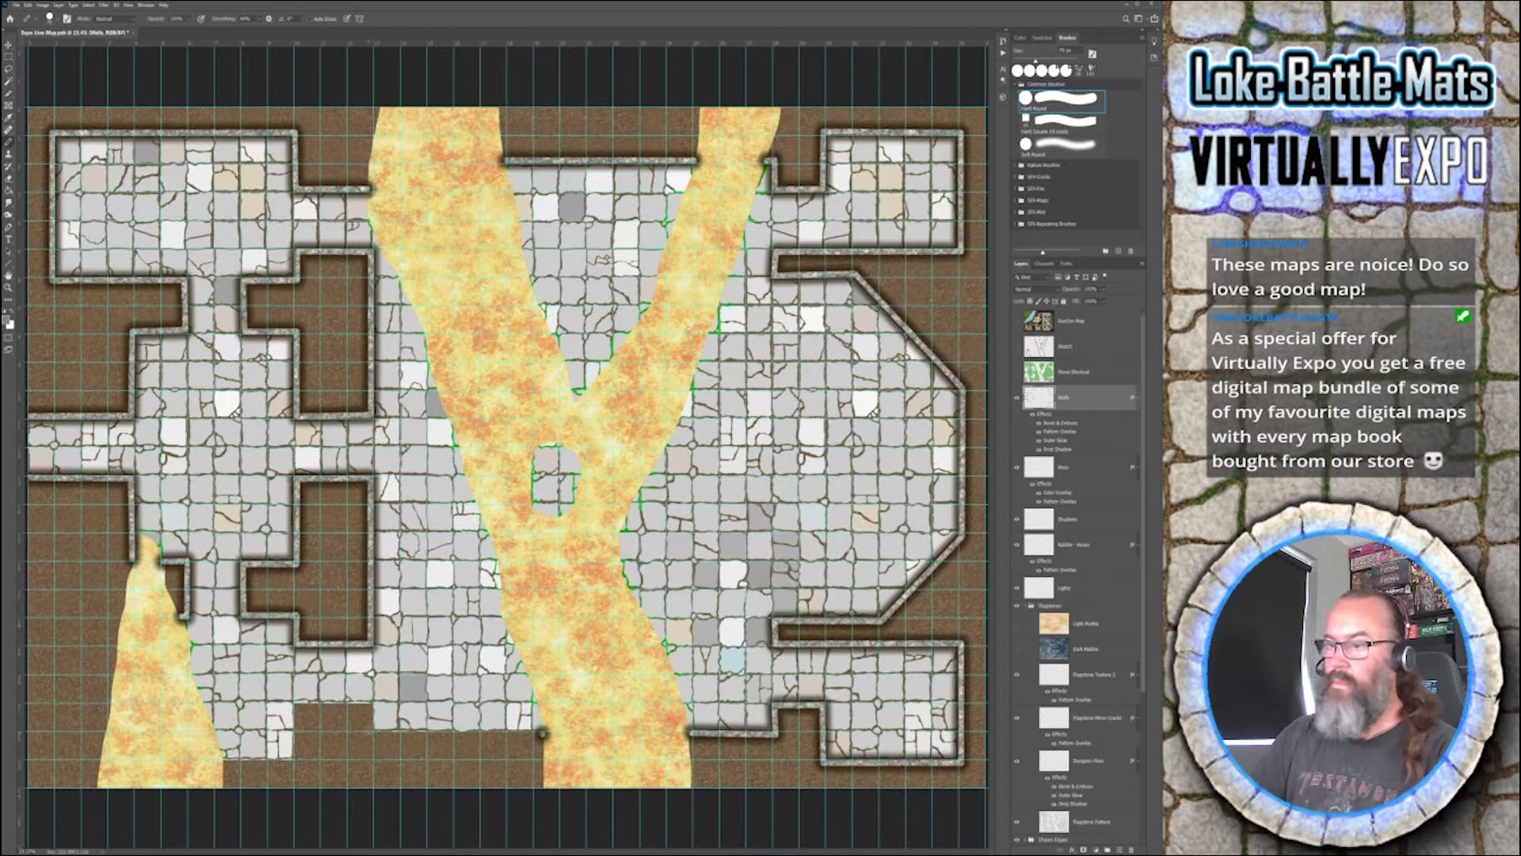
left_click(369, 732, "shift")
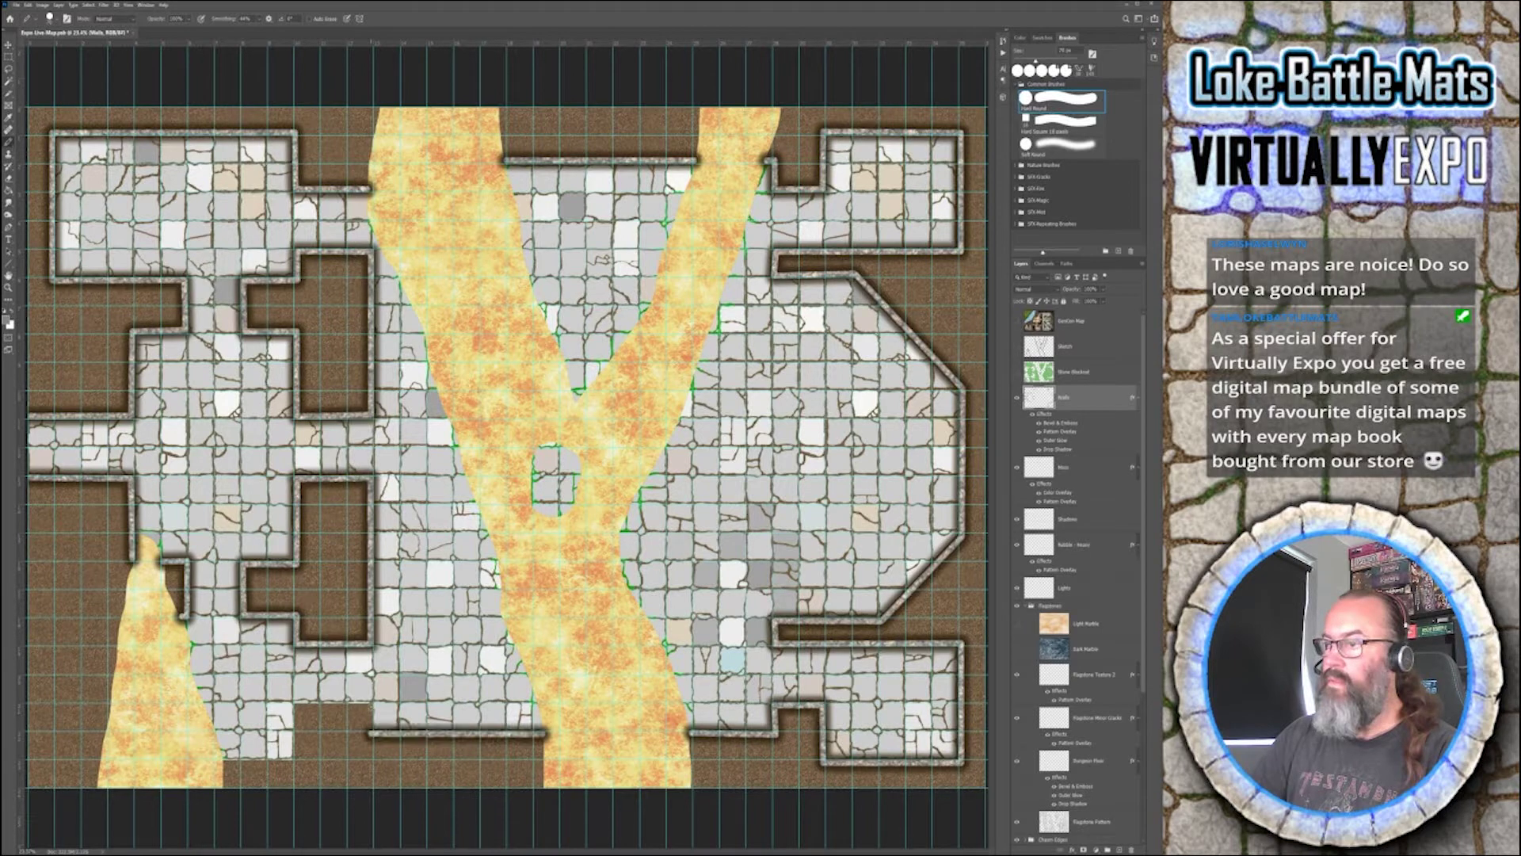
left_click(371, 695, "shift")
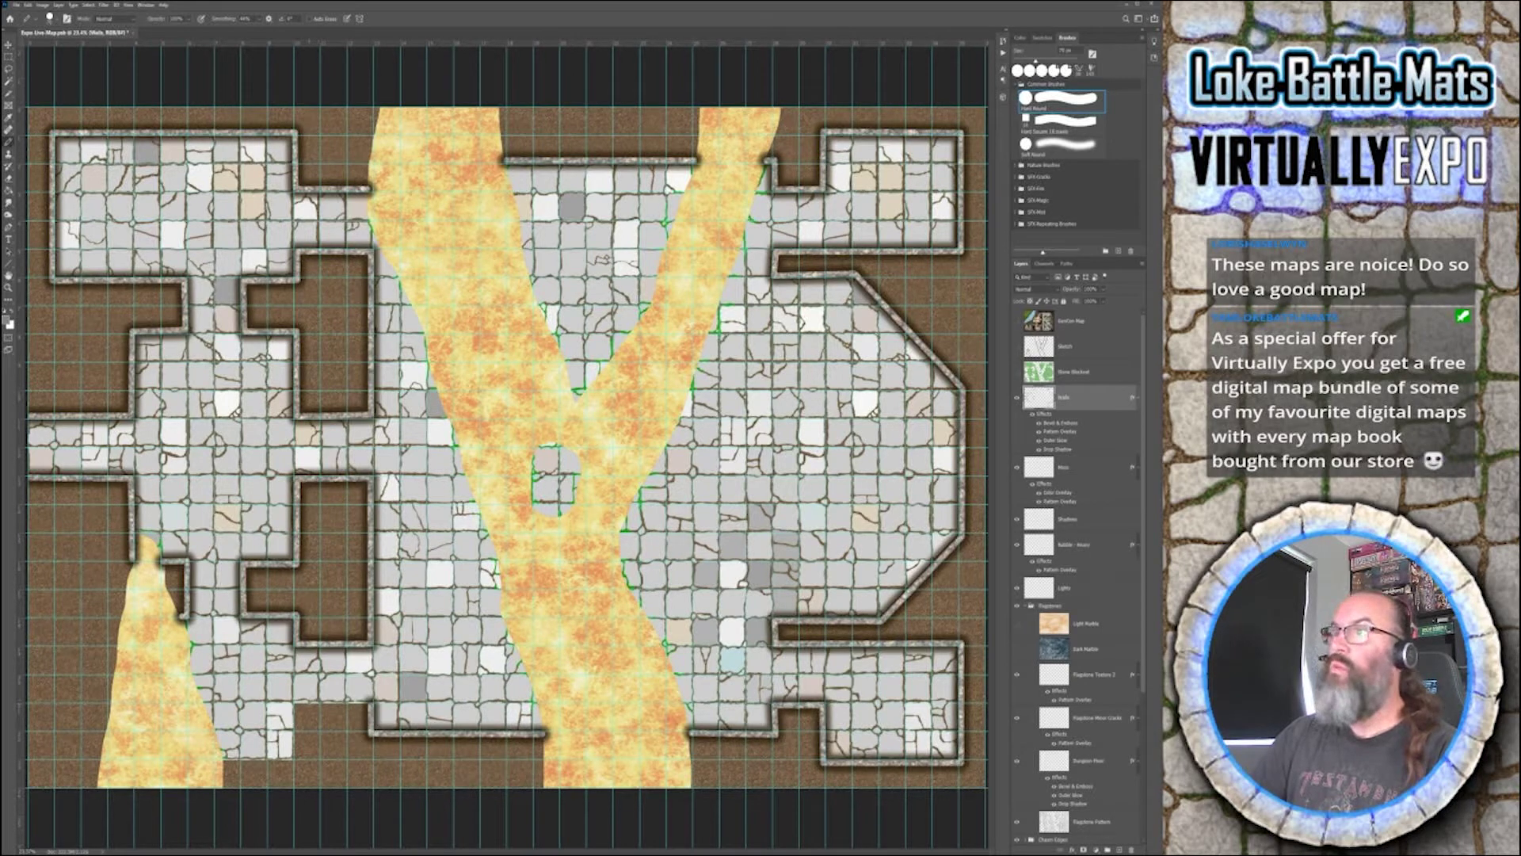
left_click(295, 701, "shift")
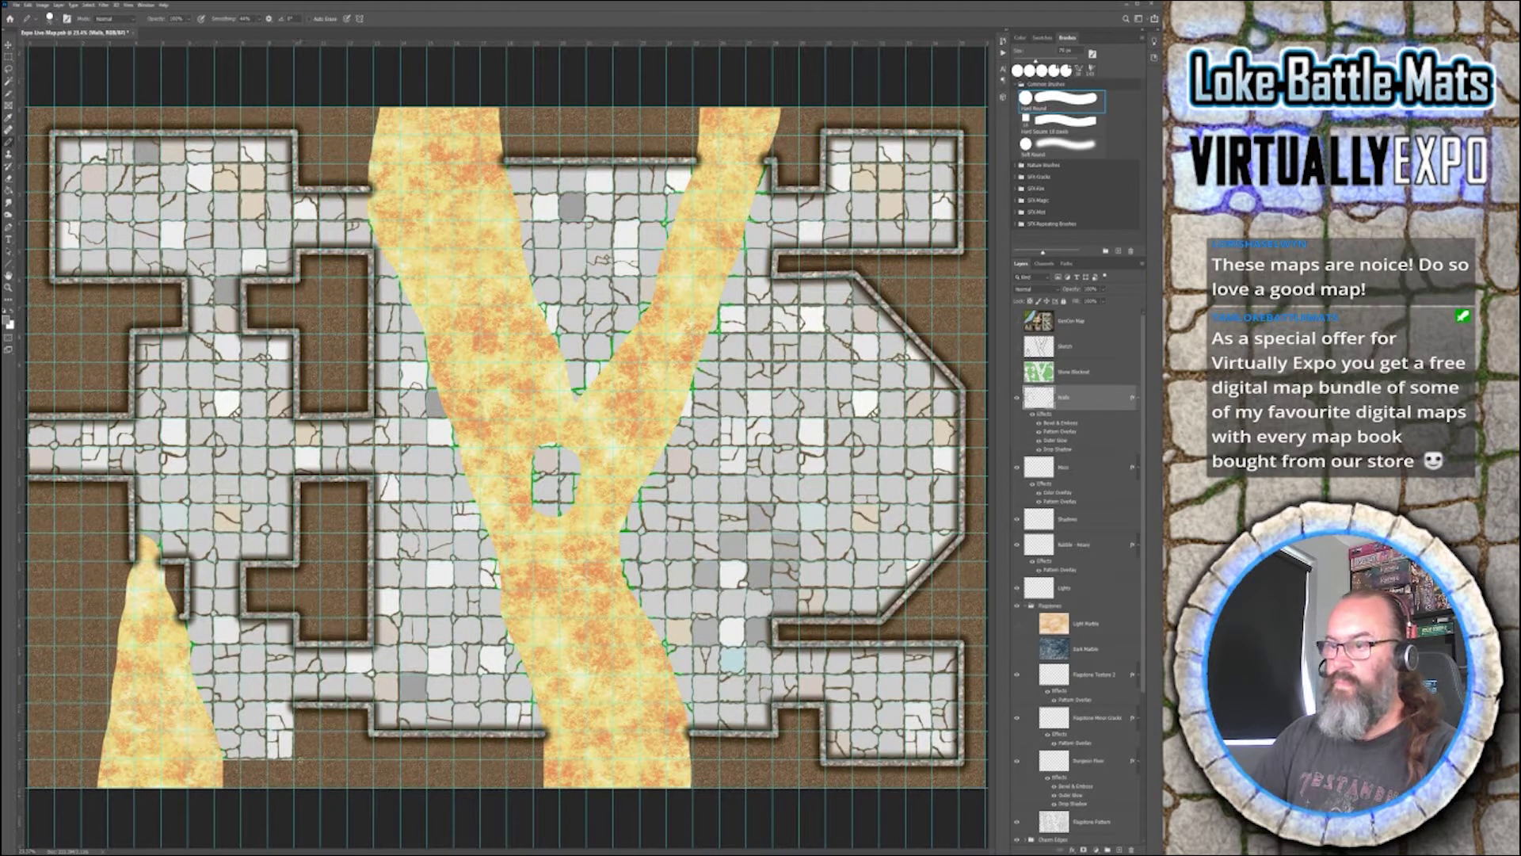
left_click(295, 762, "shift")
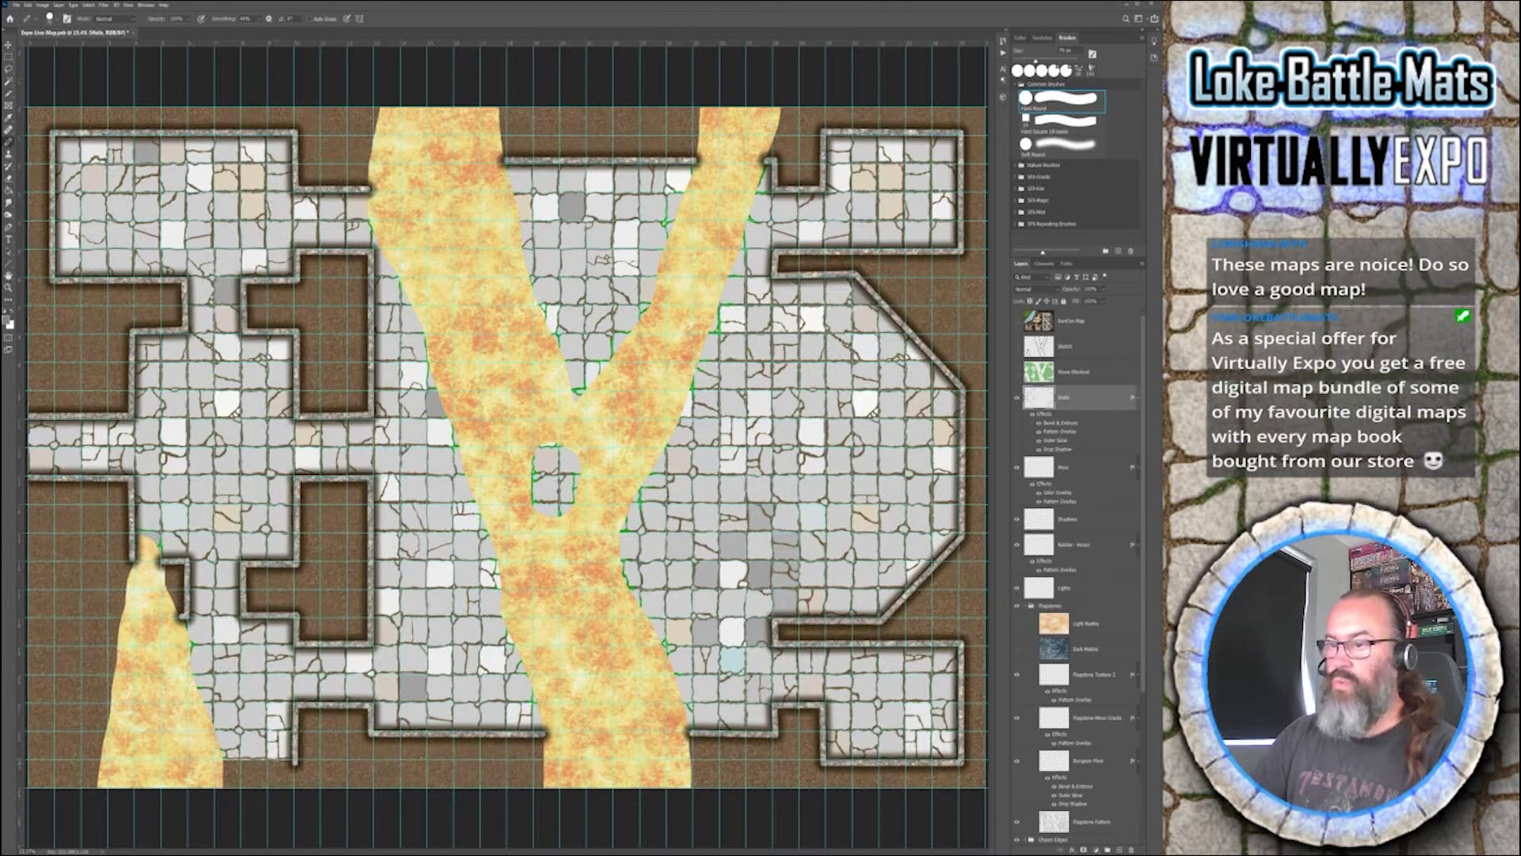
left_click(220, 761, "shift")
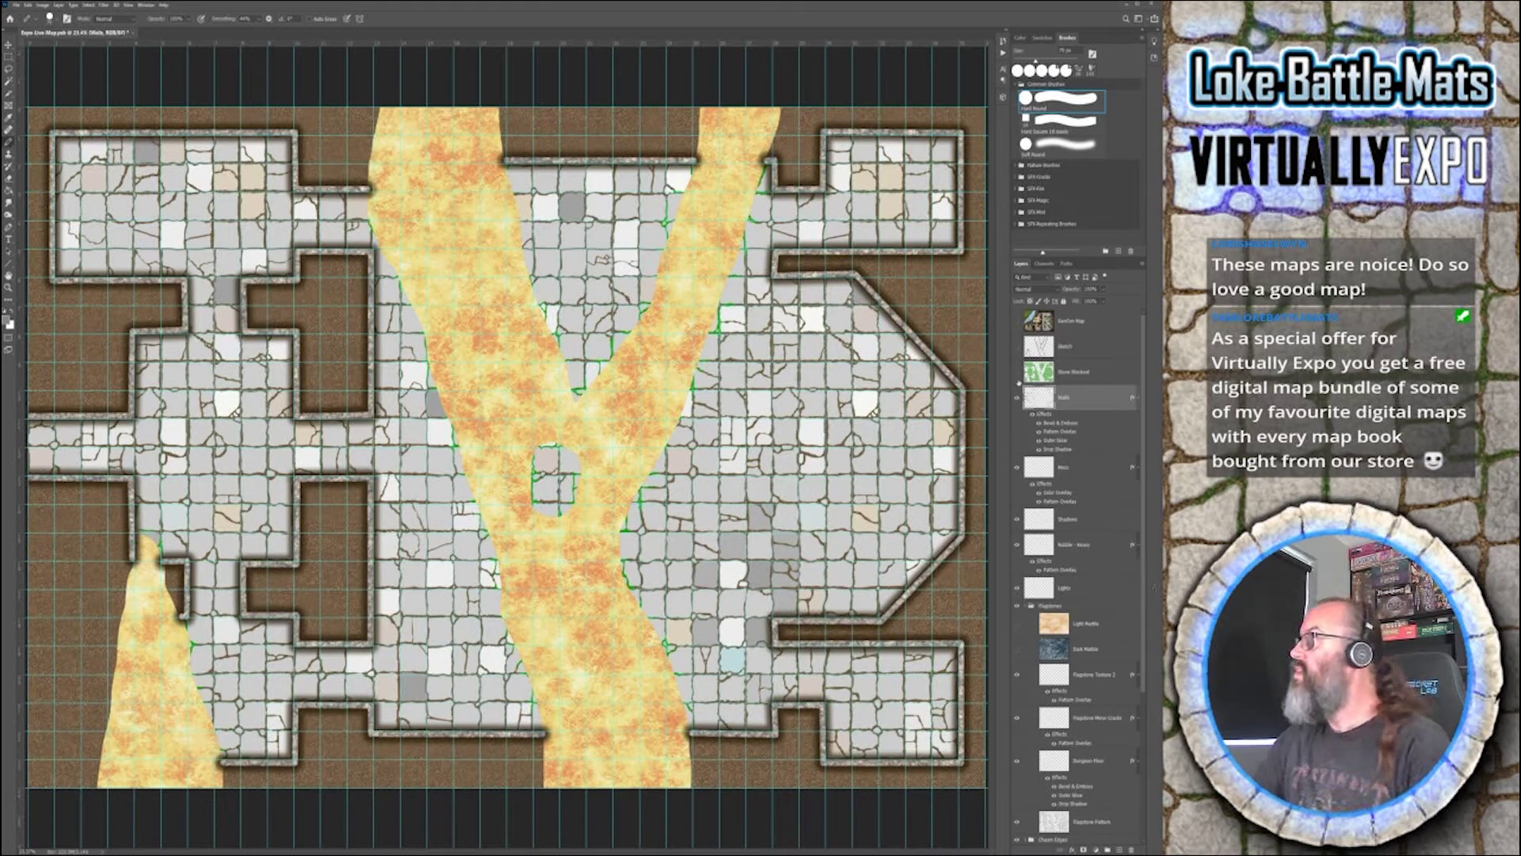
- Hide the Walls layer and remove the colour tints from the tiles on the Flagstone Pattern layer
left_click(1017, 398)
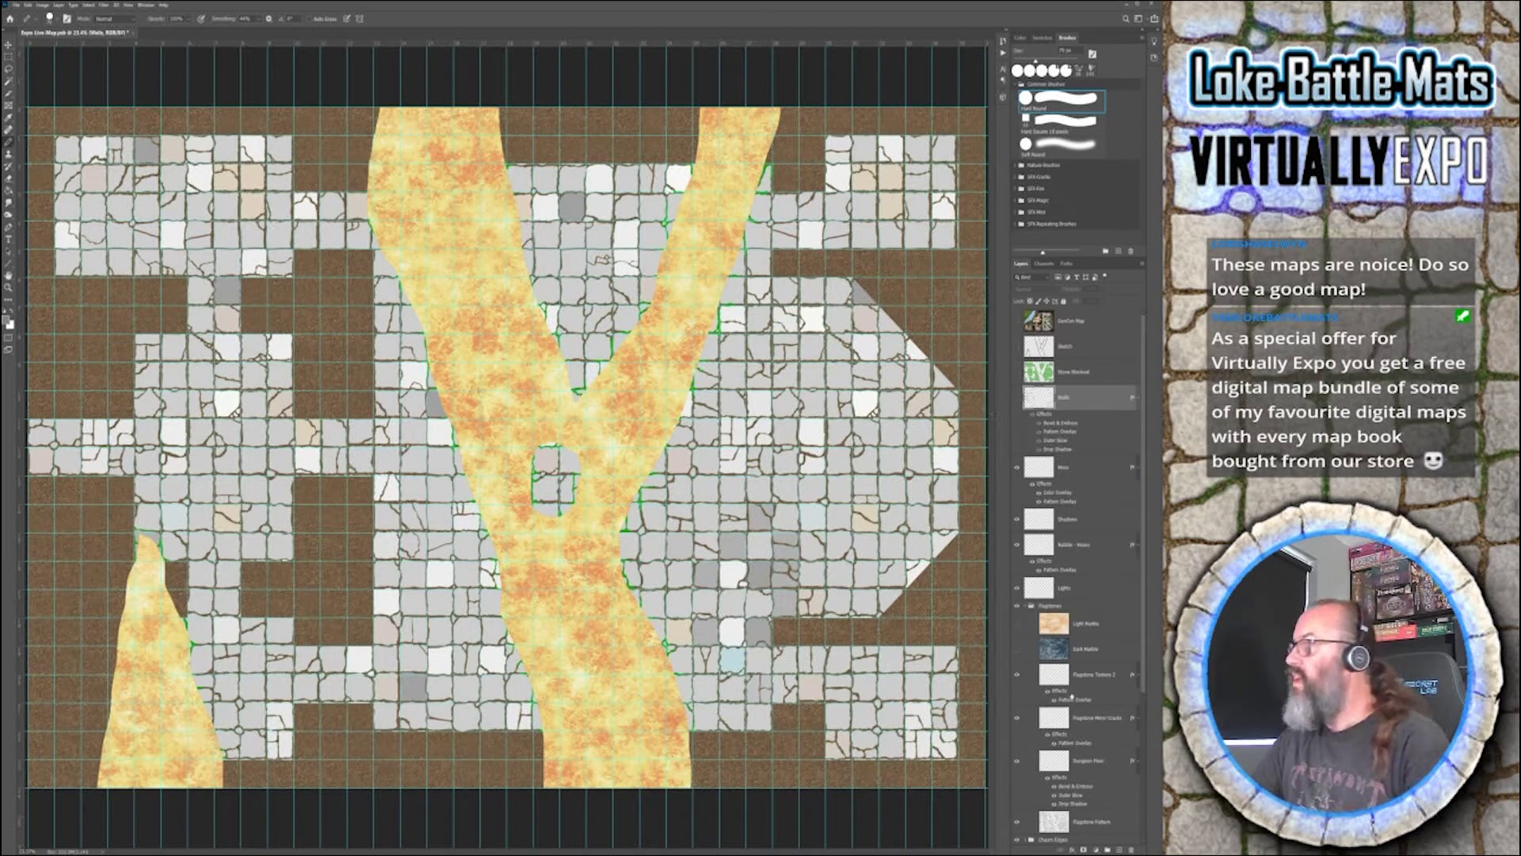
scroll(1094, 714, "down", 3)
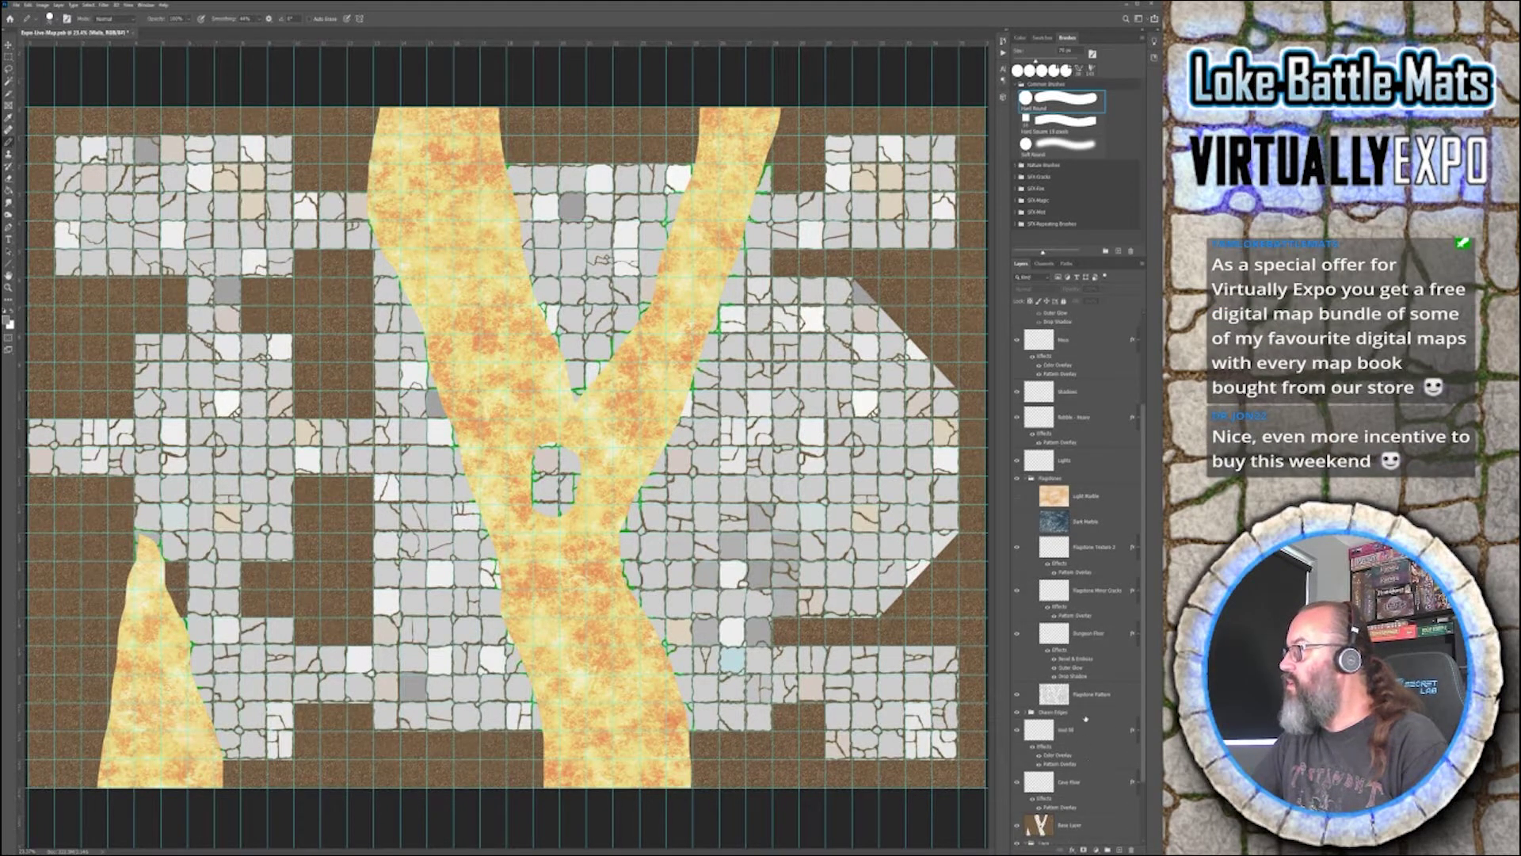
left_click(1094, 697)
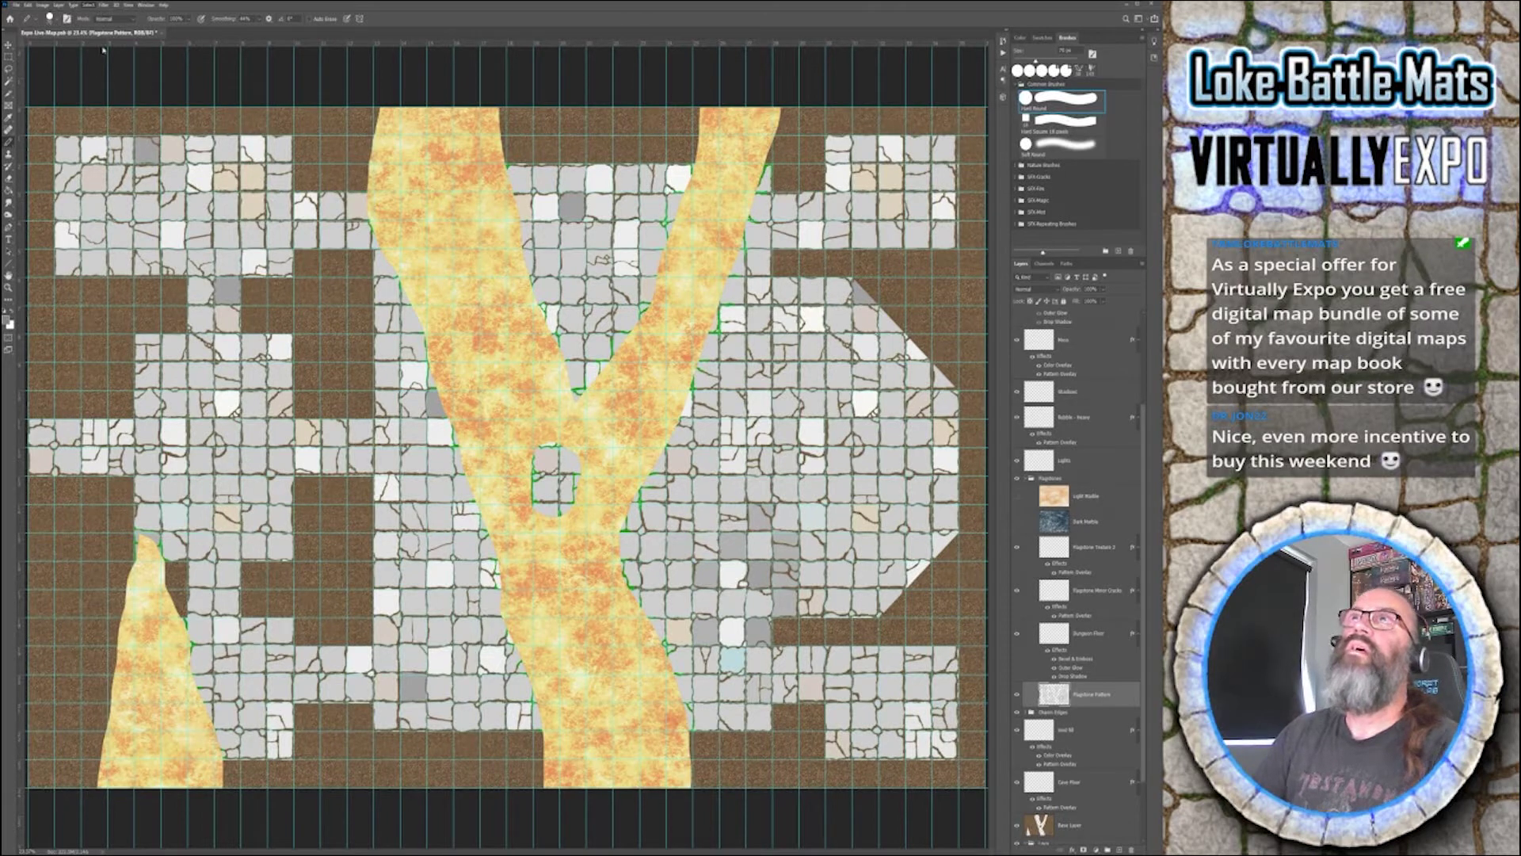
key("i")
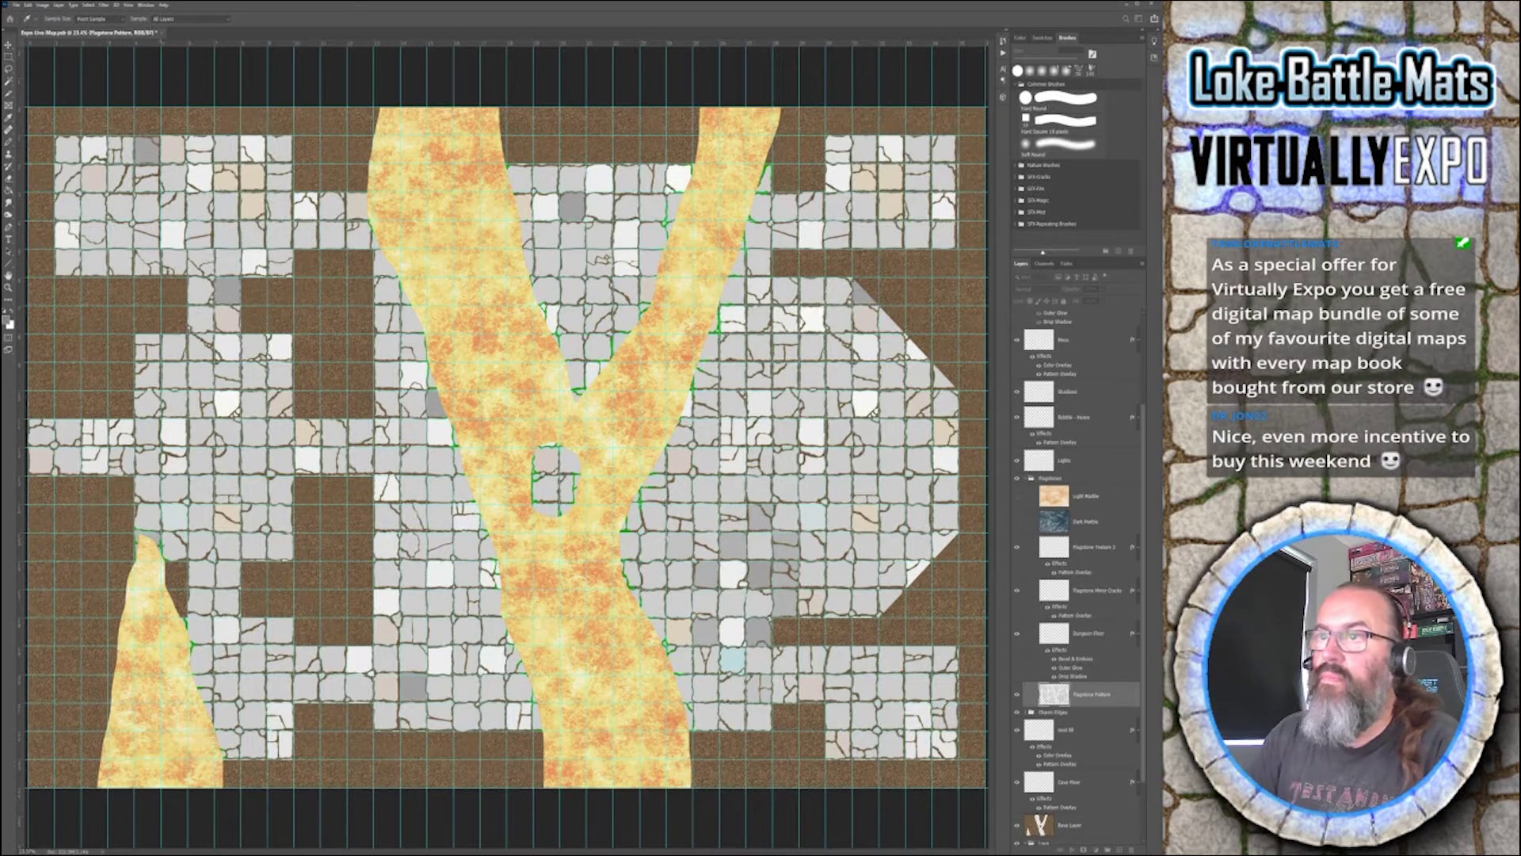
left_click(228, 541)
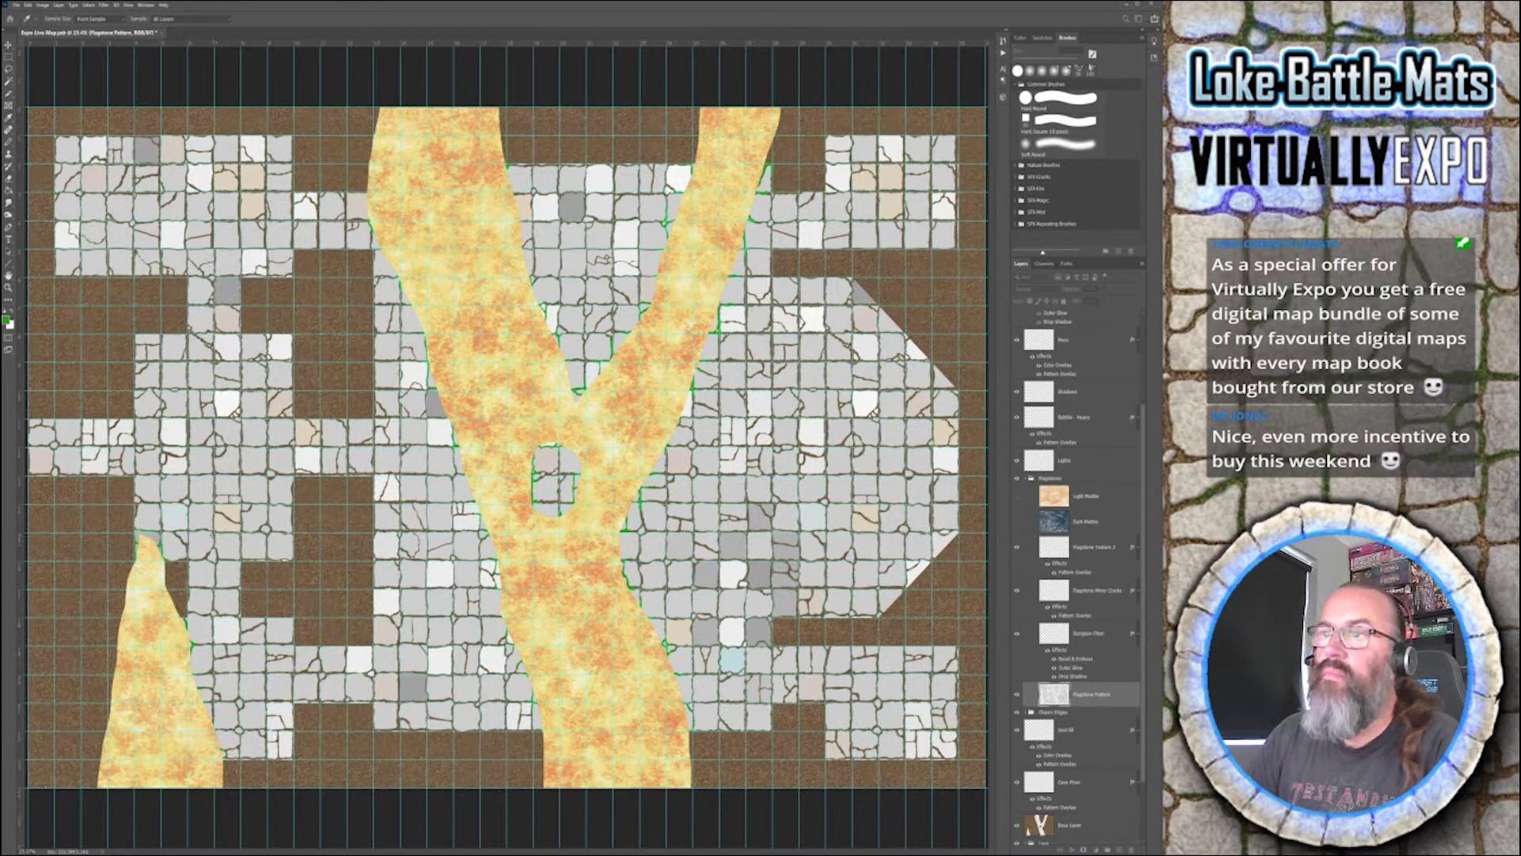
key("b")
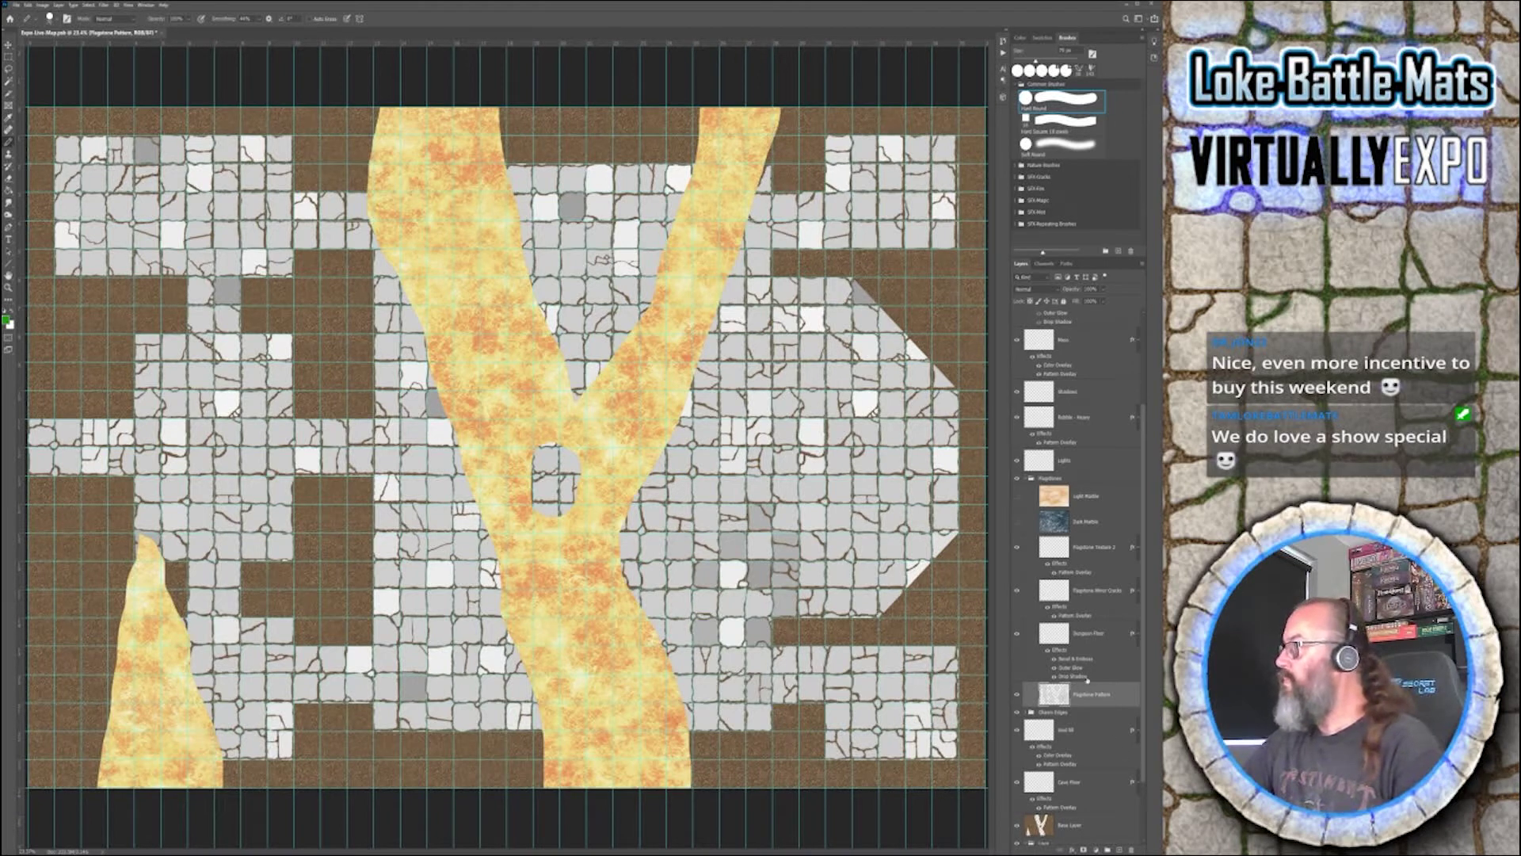
- Move the Flagstone Pattern layer directly above Dungeon Floor, merge it down, show the Walls layer again and inspect the floor
left_click_drag(1092, 660, 1092, 638)
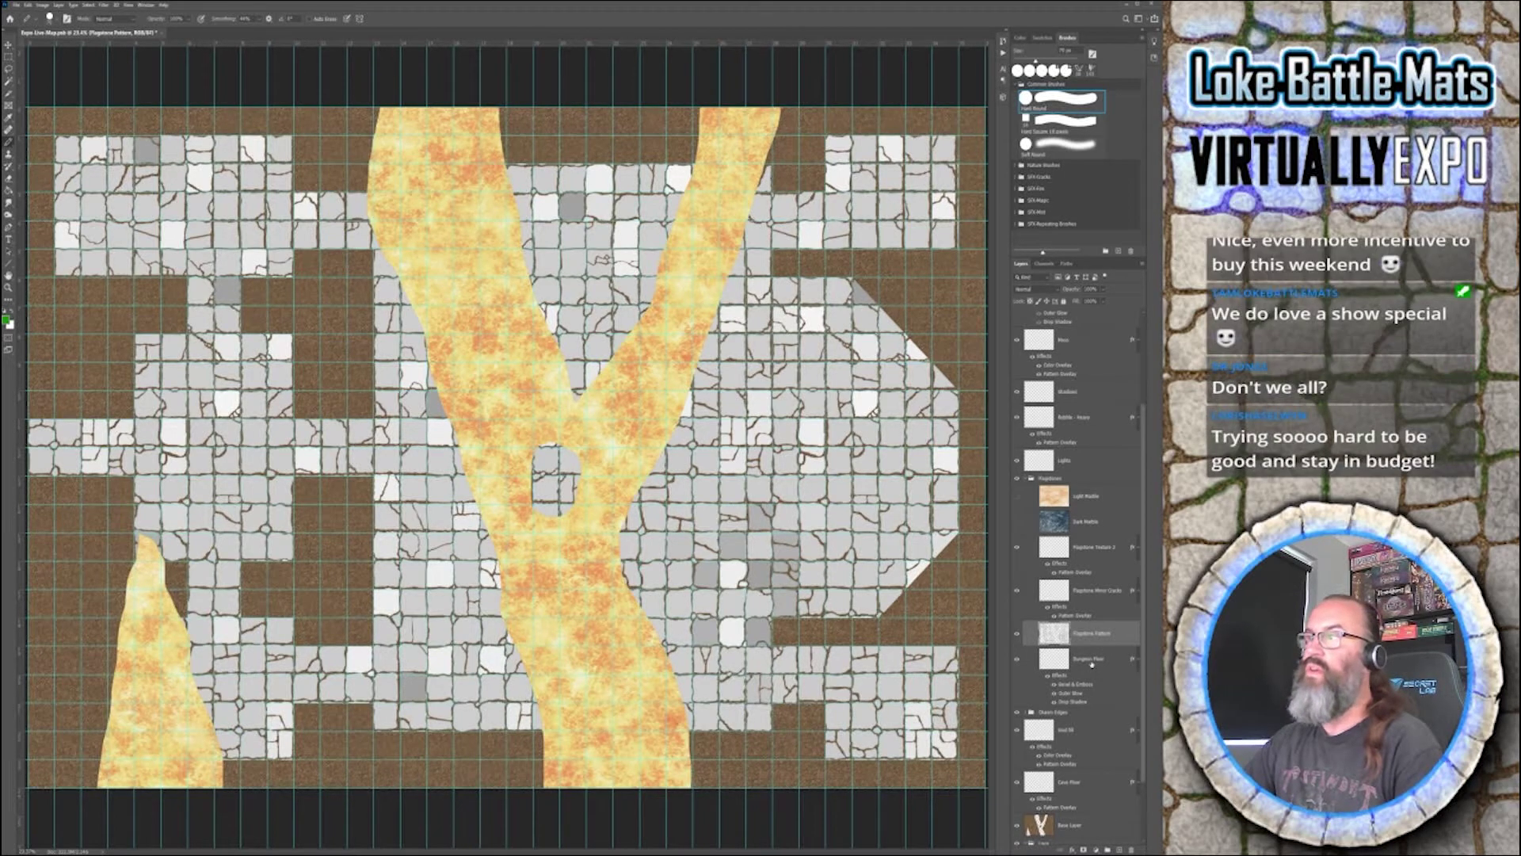
key("ctrl+e")
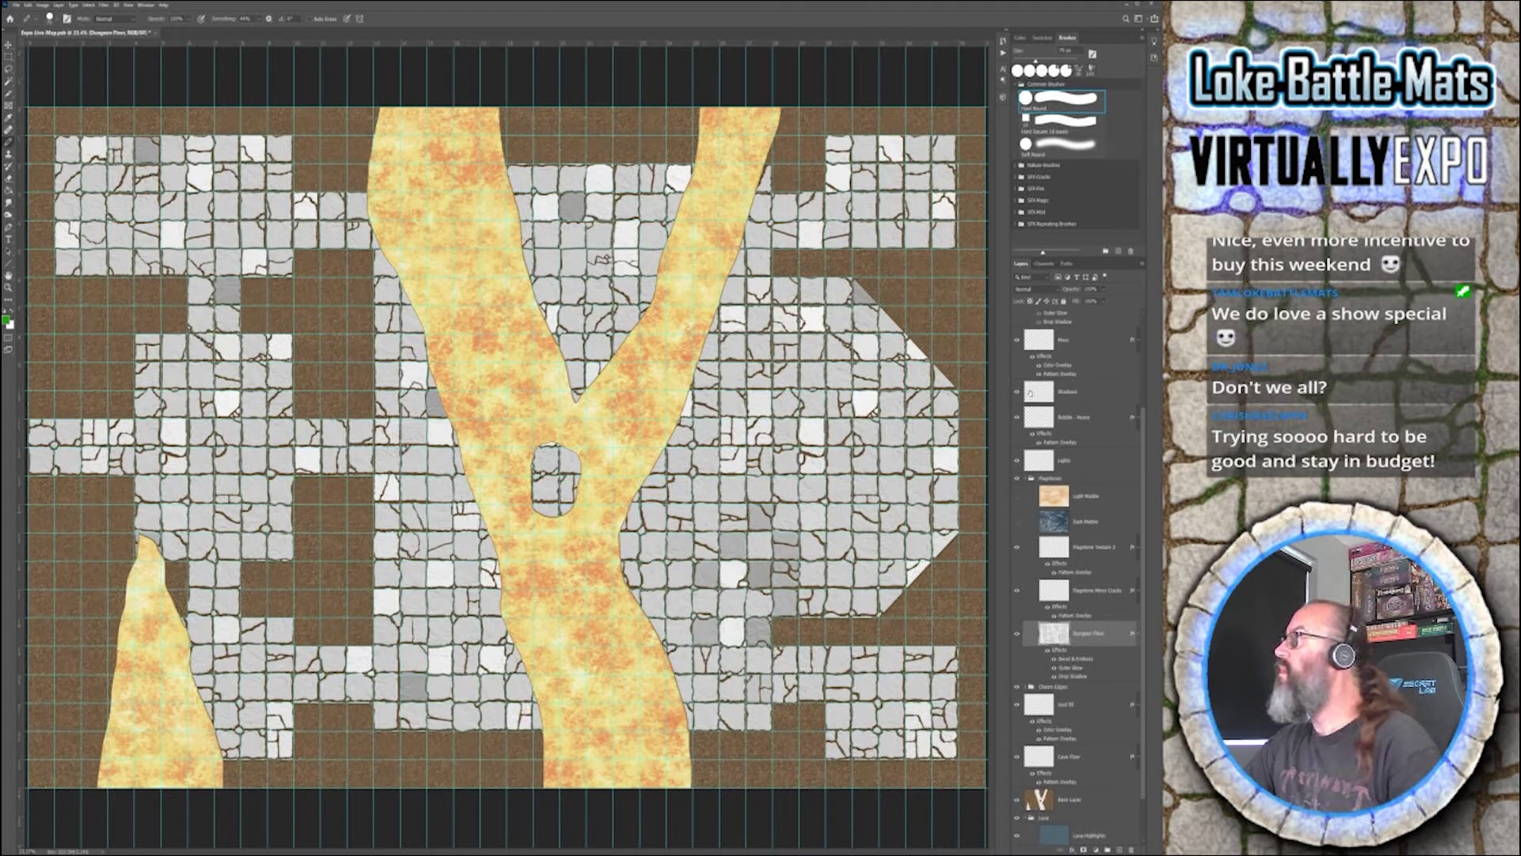
scroll(1030, 393, "up", 3)
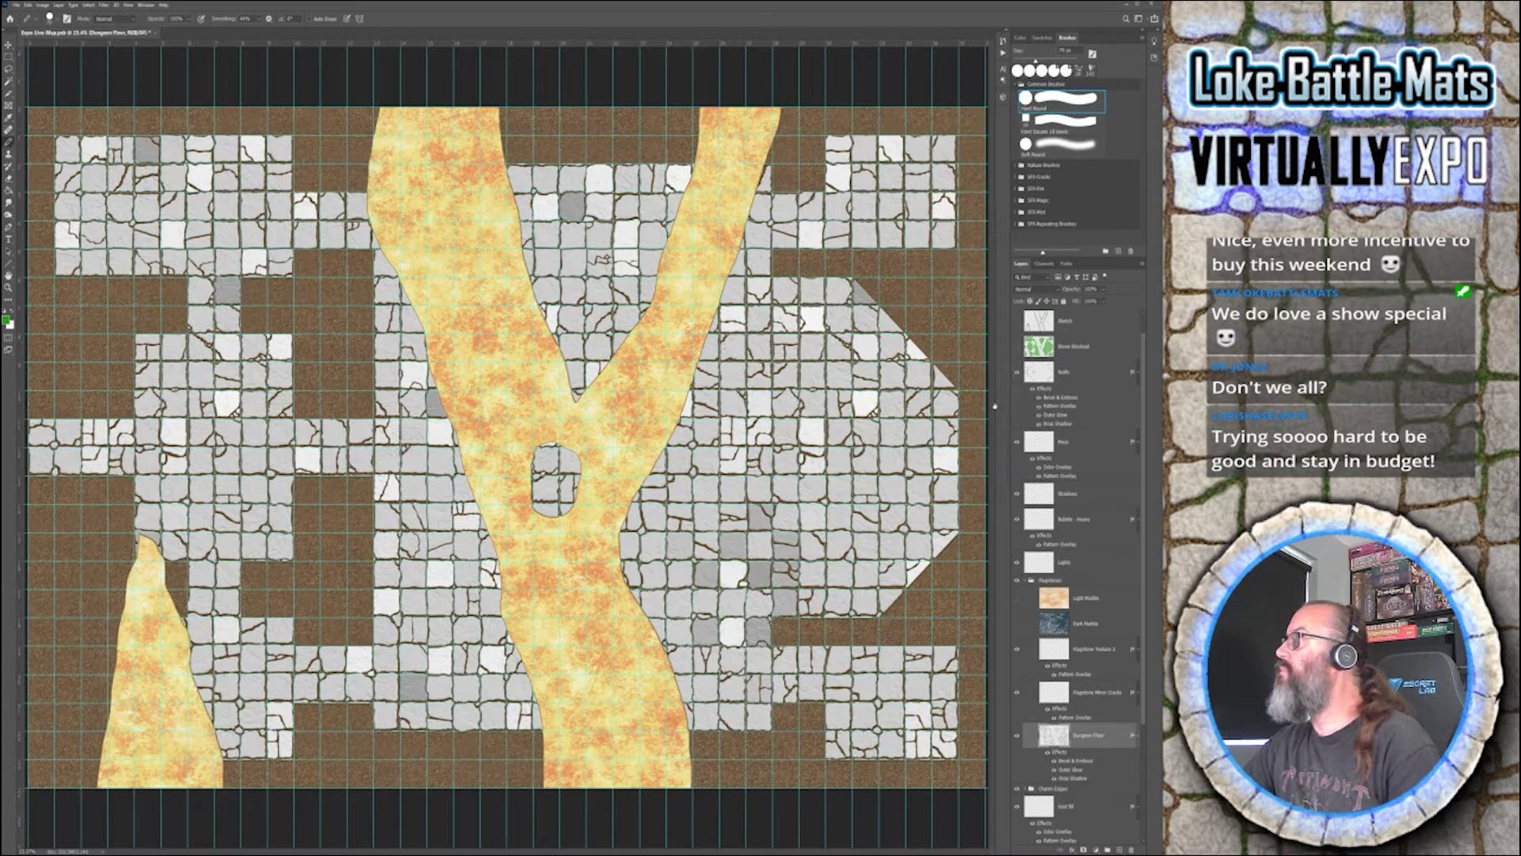
scroll(1066, 717, "down", 3)
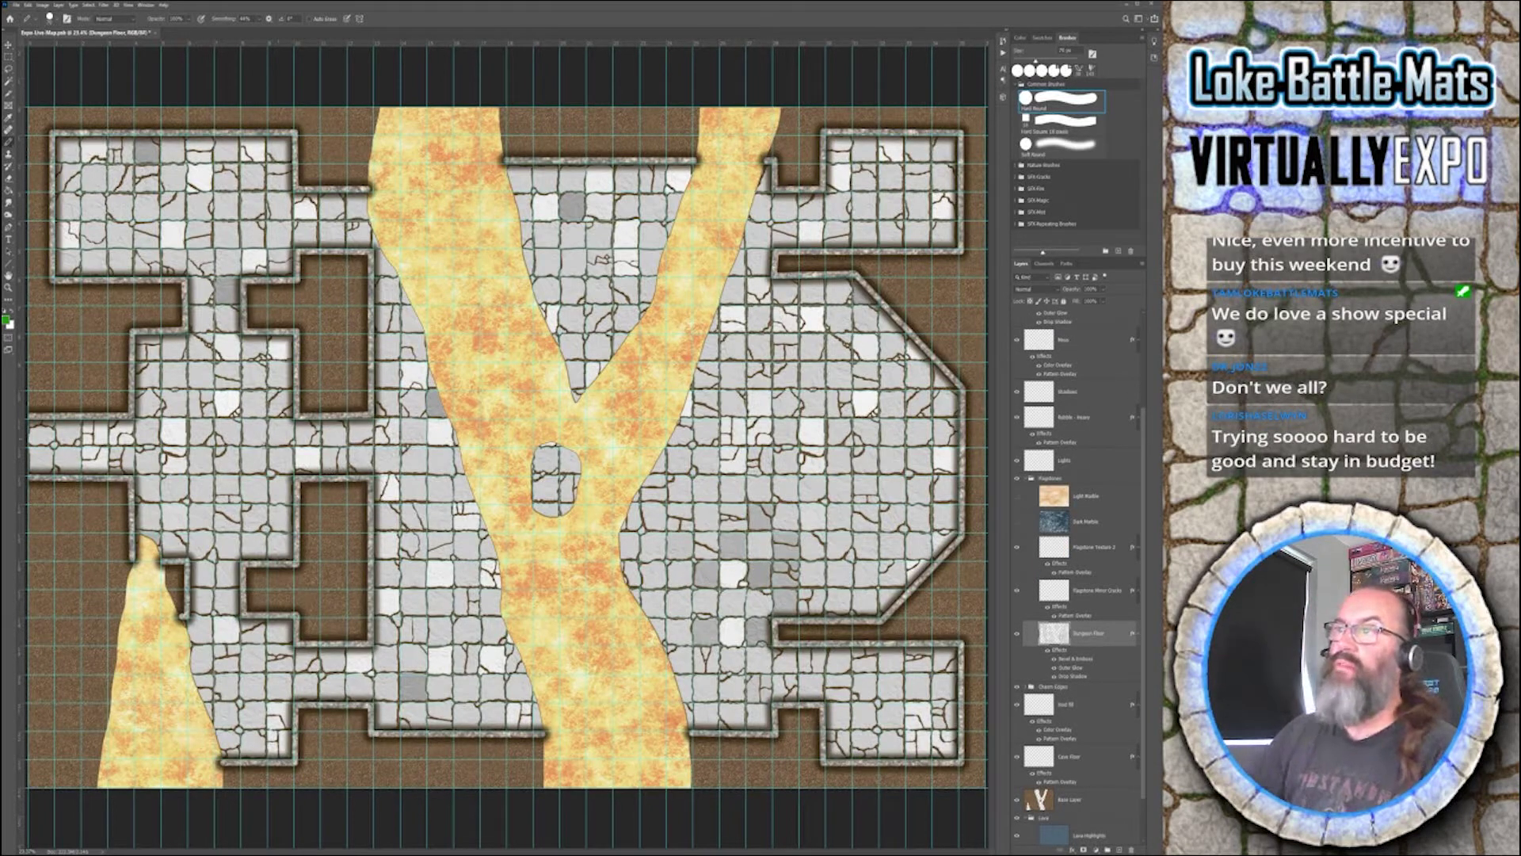
scroll(270, 473, "up", 1)
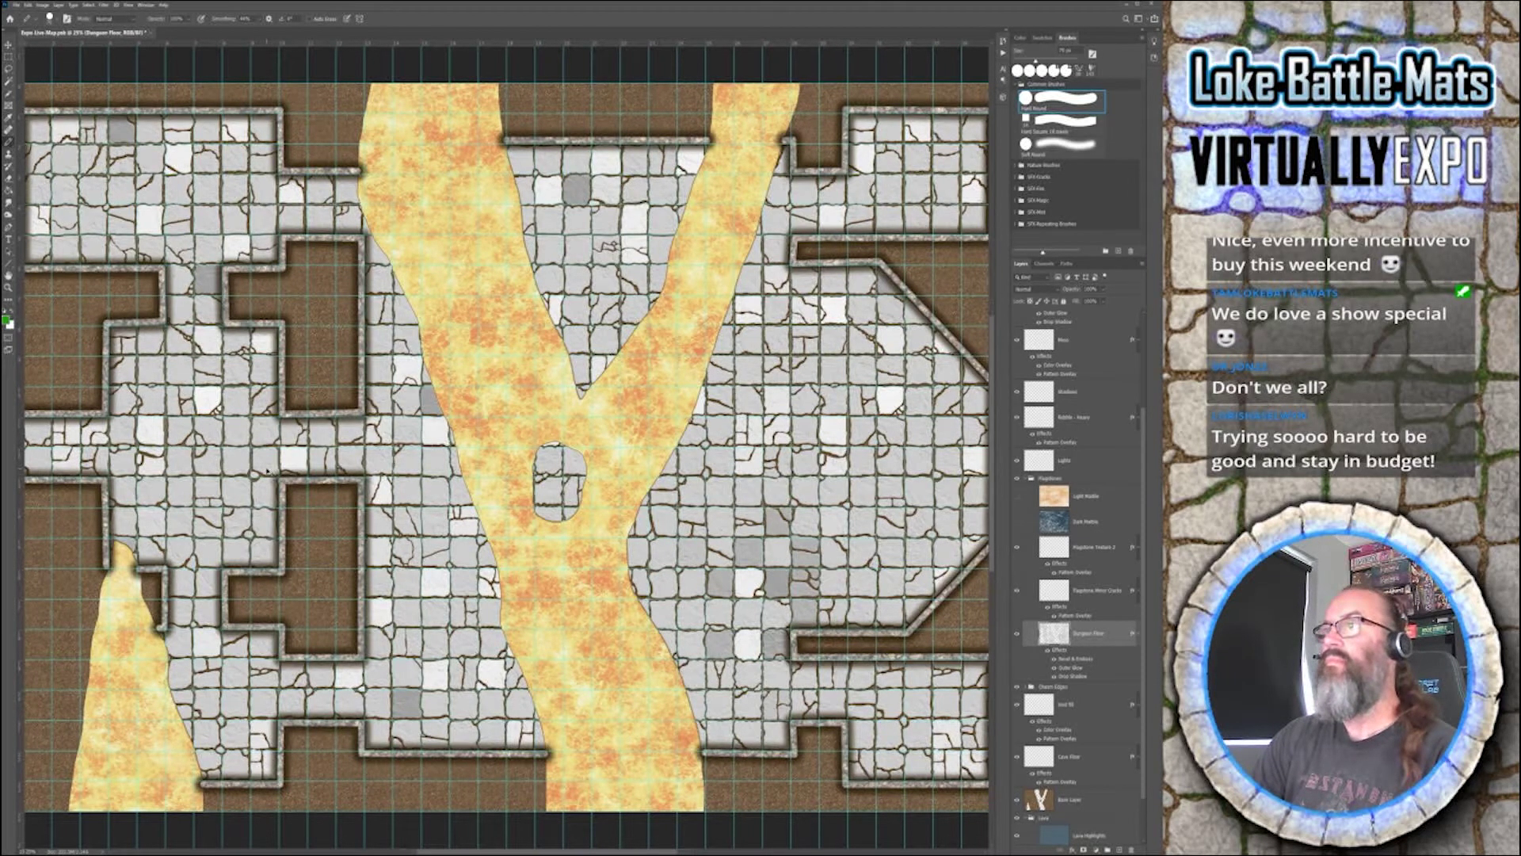
scroll(268, 471, "up", 1)
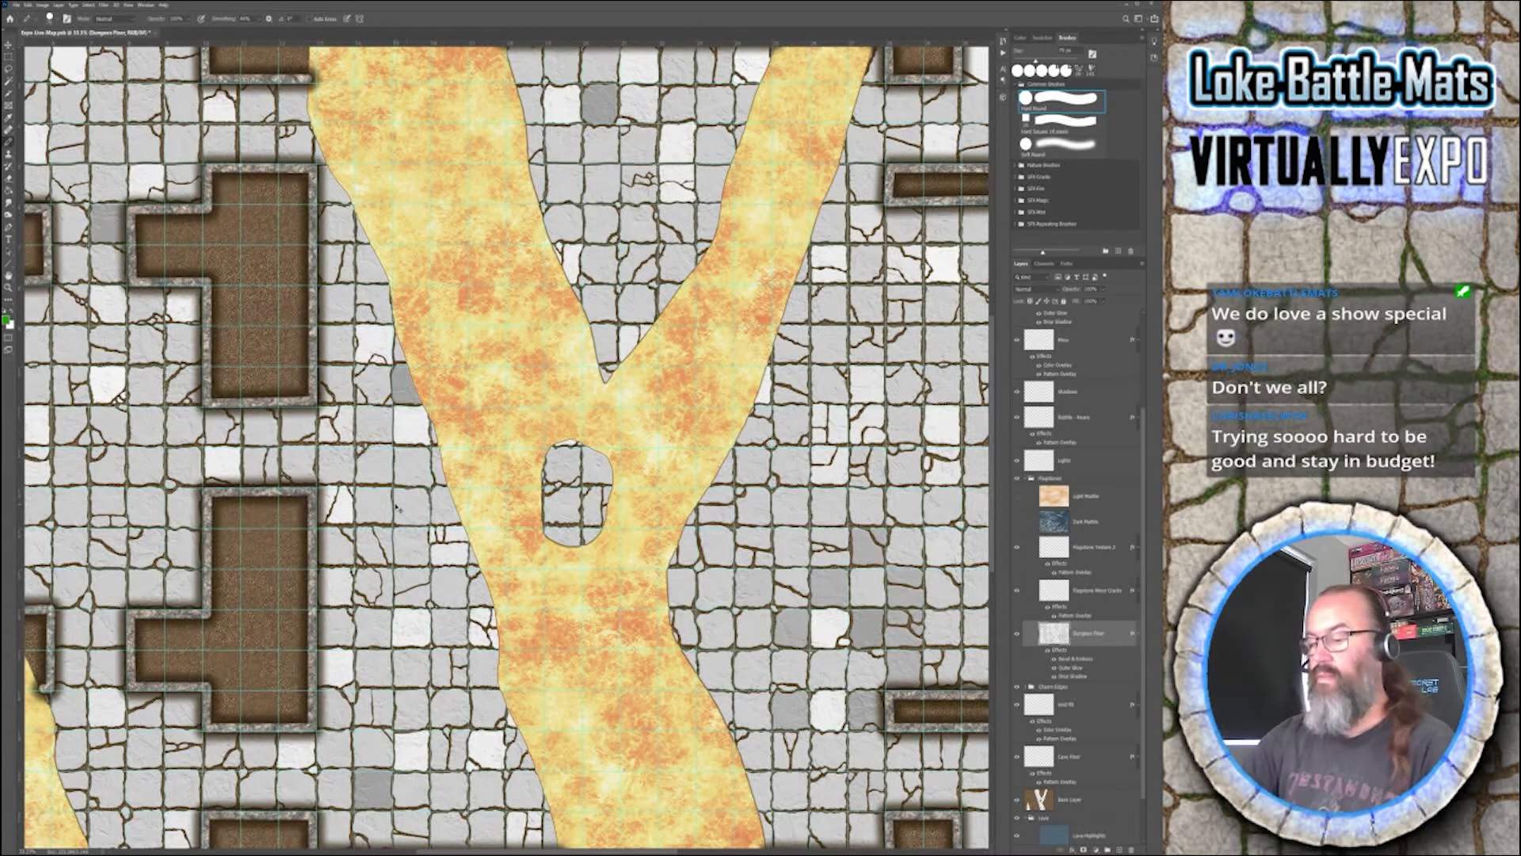
scroll(398, 508, "up", 1)
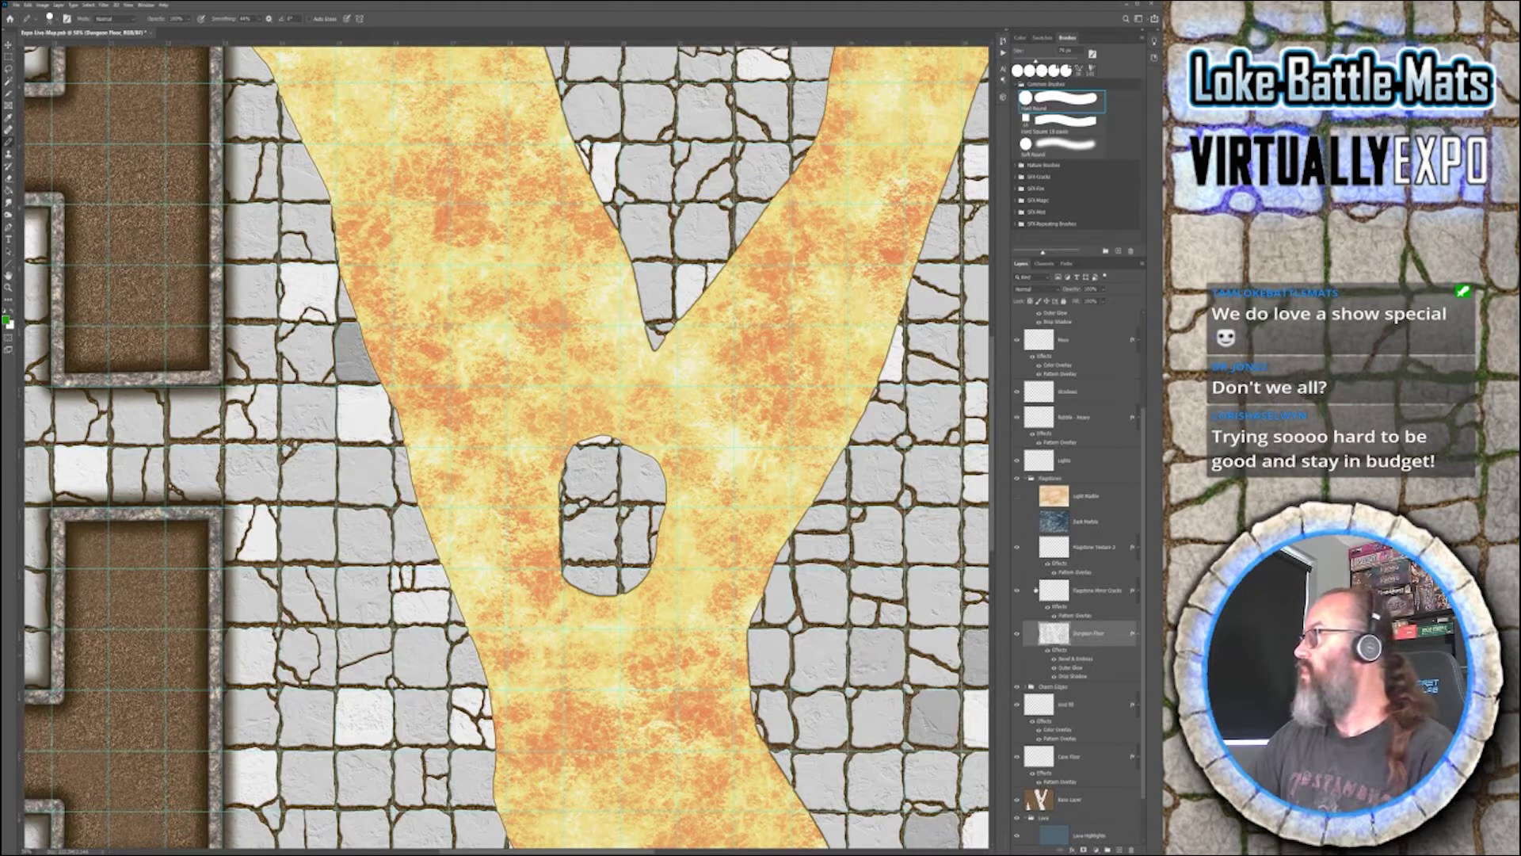
key("ctrl+minus")
key("ctrl+0")
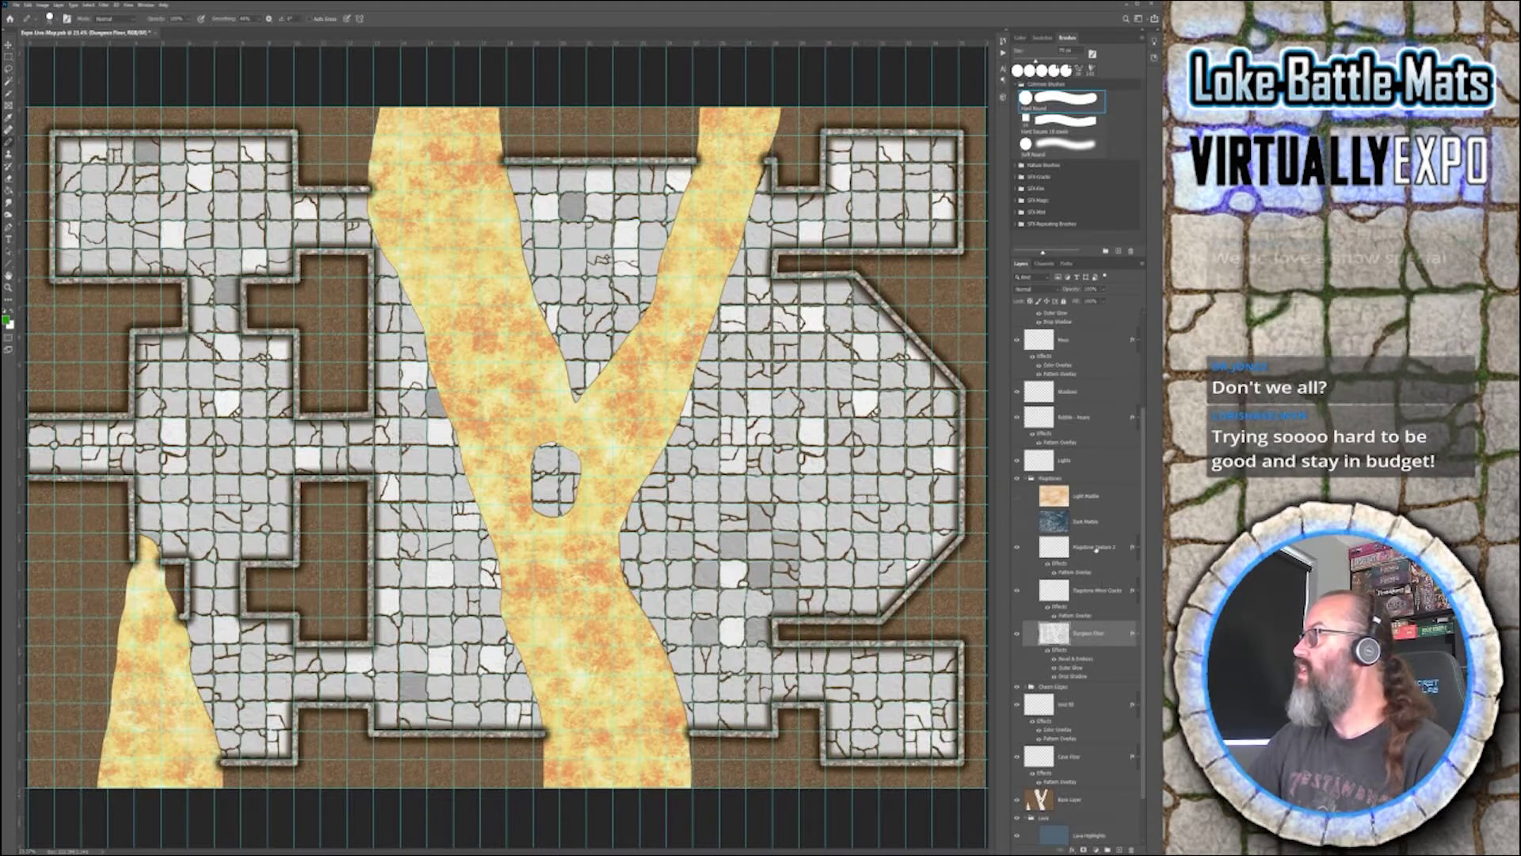
- Select the empty area outside the flagstones on the Dungeon Floor layer with the Magic Wand
left_click(1097, 549)
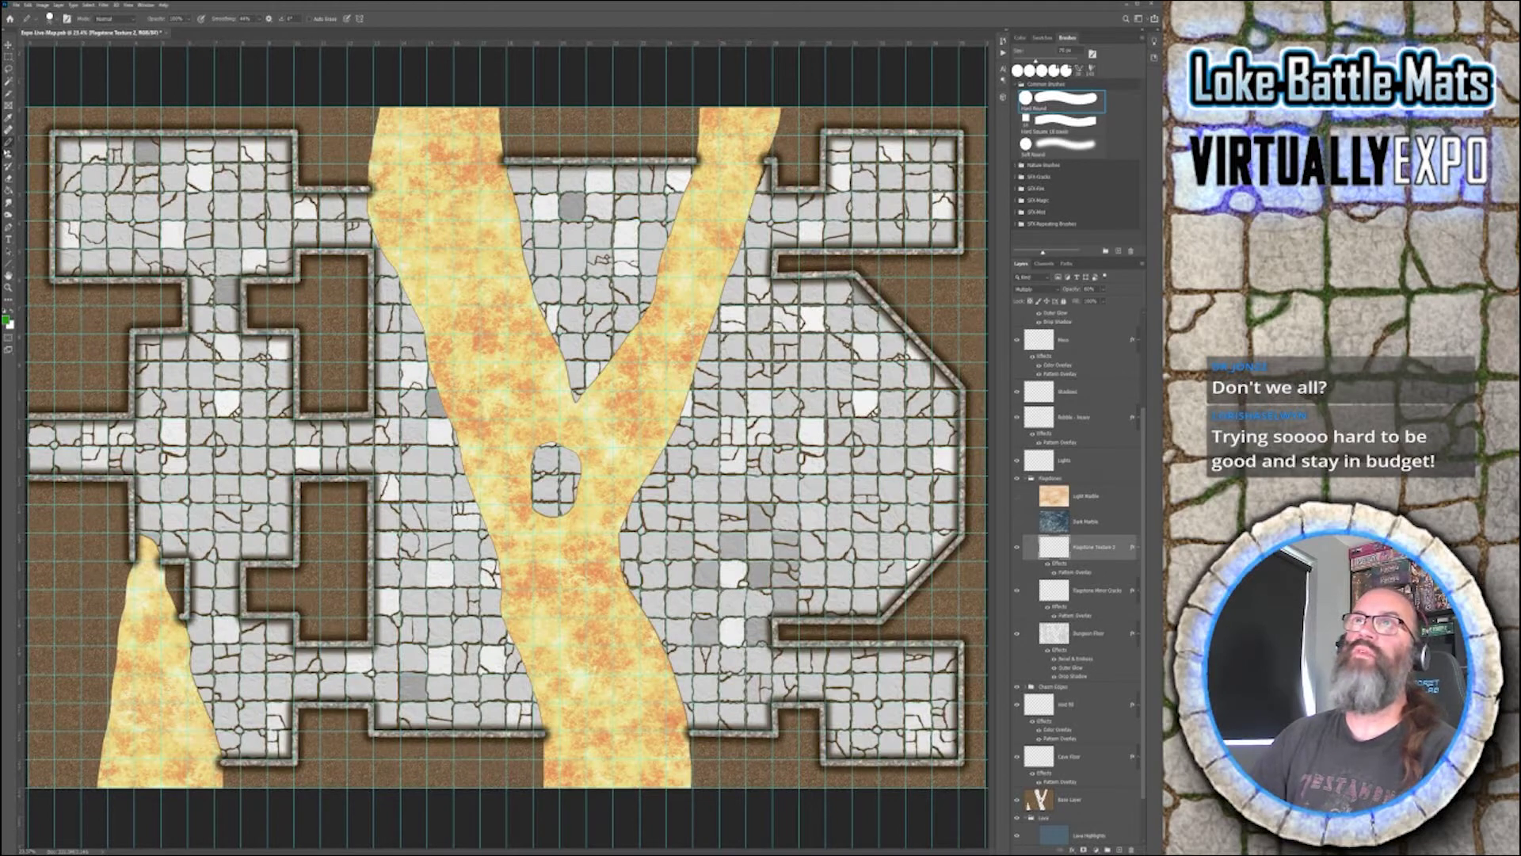
left_click(8, 81)
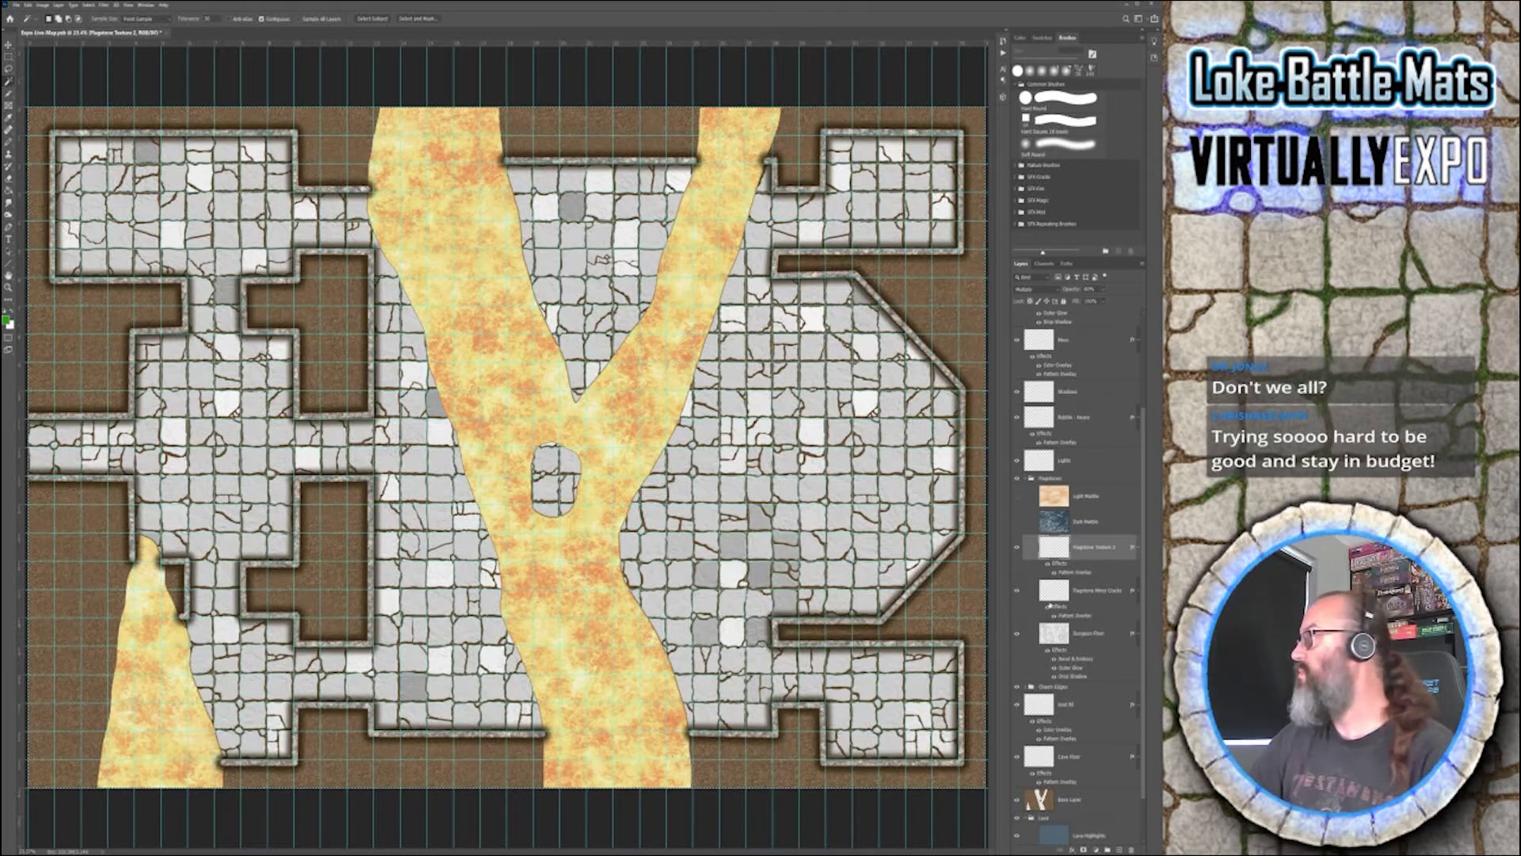
left_click(1088, 634)
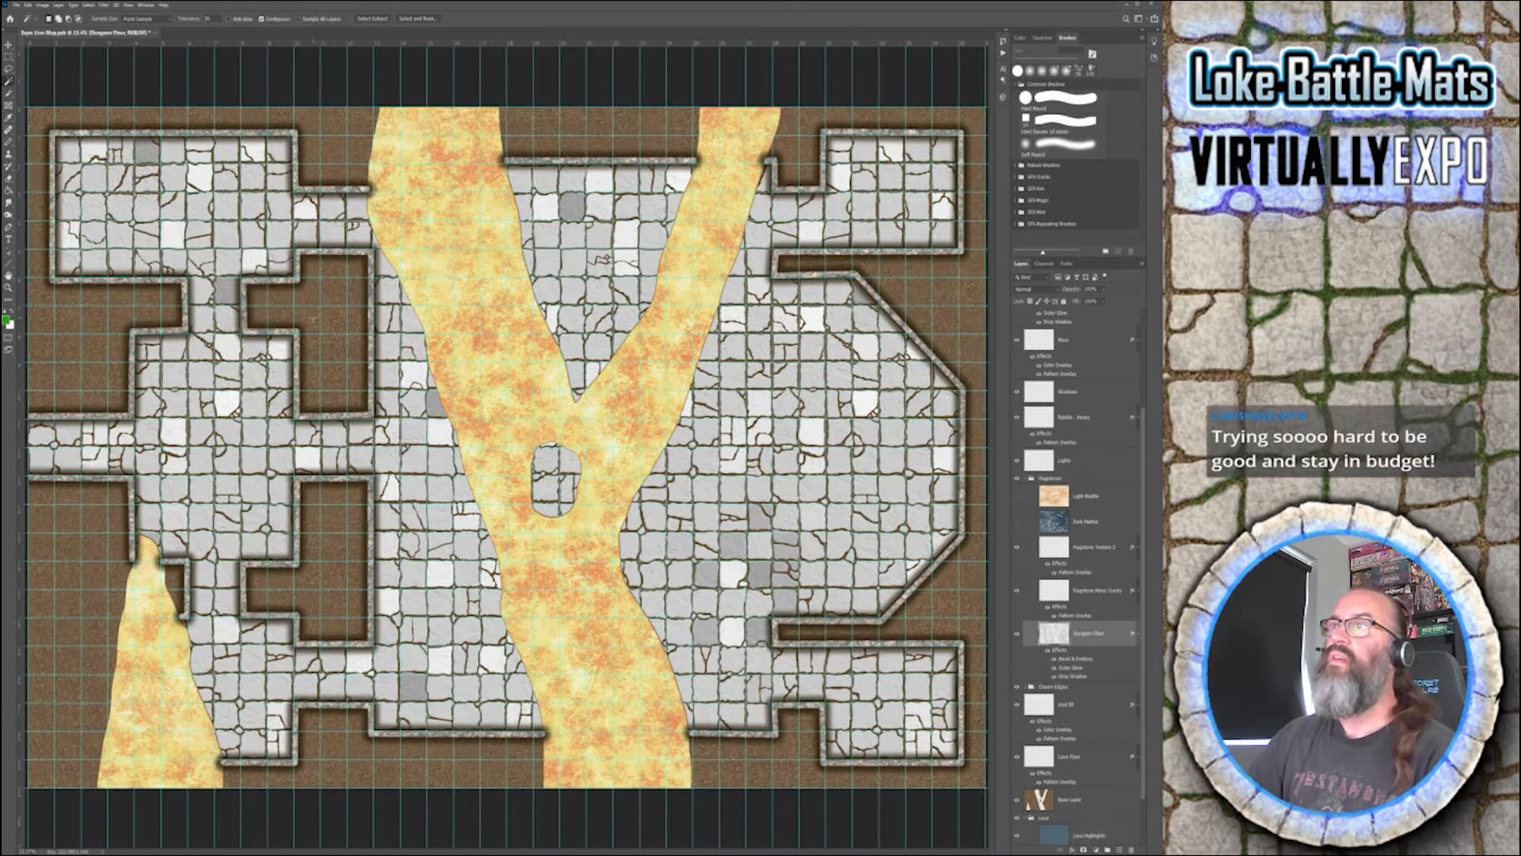
left_click(307, 318)
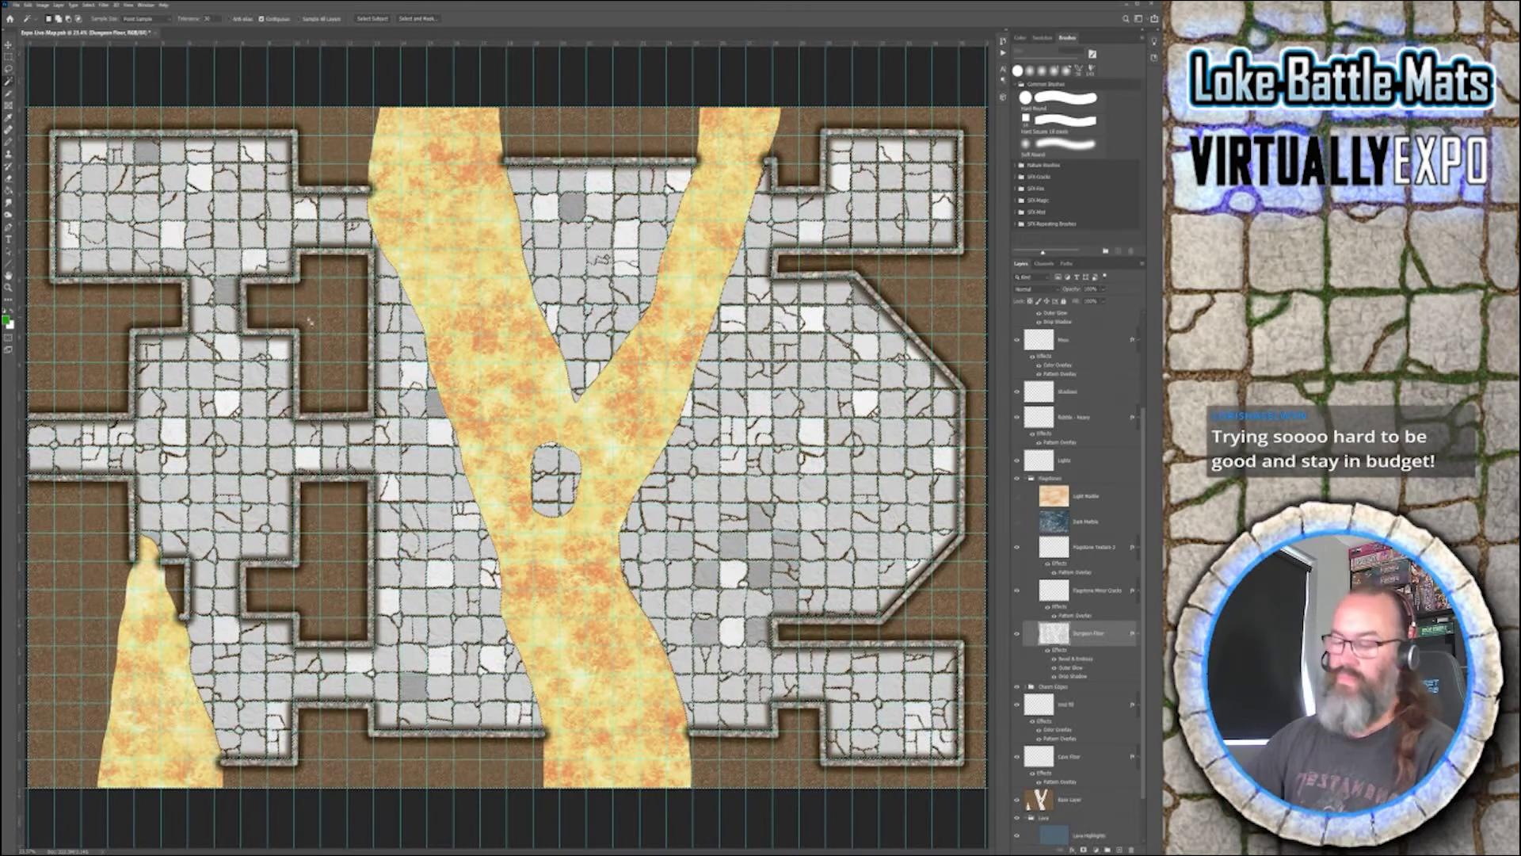
- Fill the flagstone floor area on the Flagstone Texture 2 layer with the Paint Bucket and inspect the textured tiles
left_click(1095, 547)
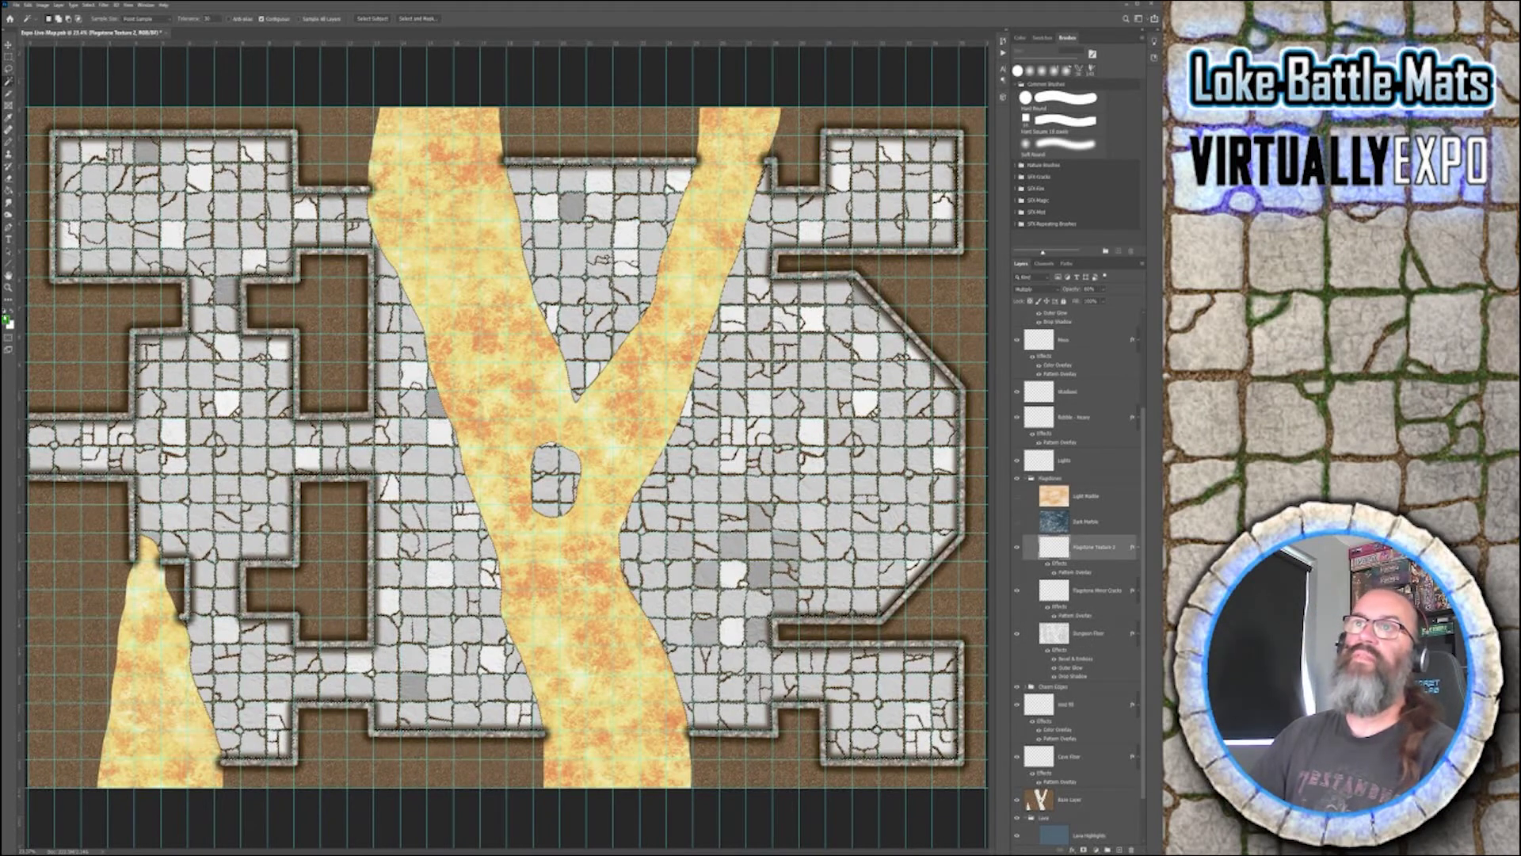
key("i")
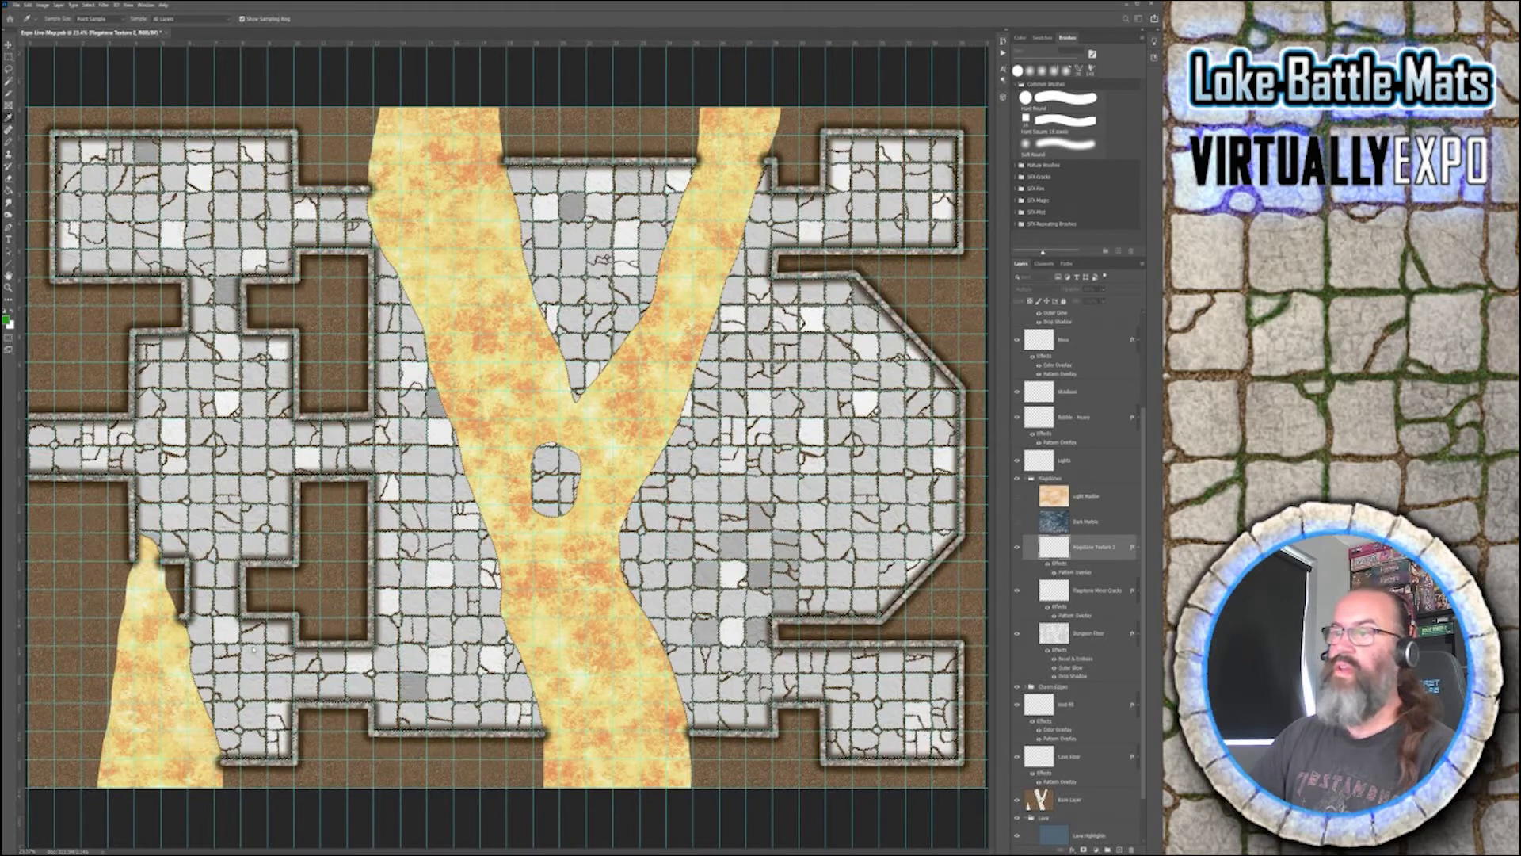
left_click(117, 181)
key("w")
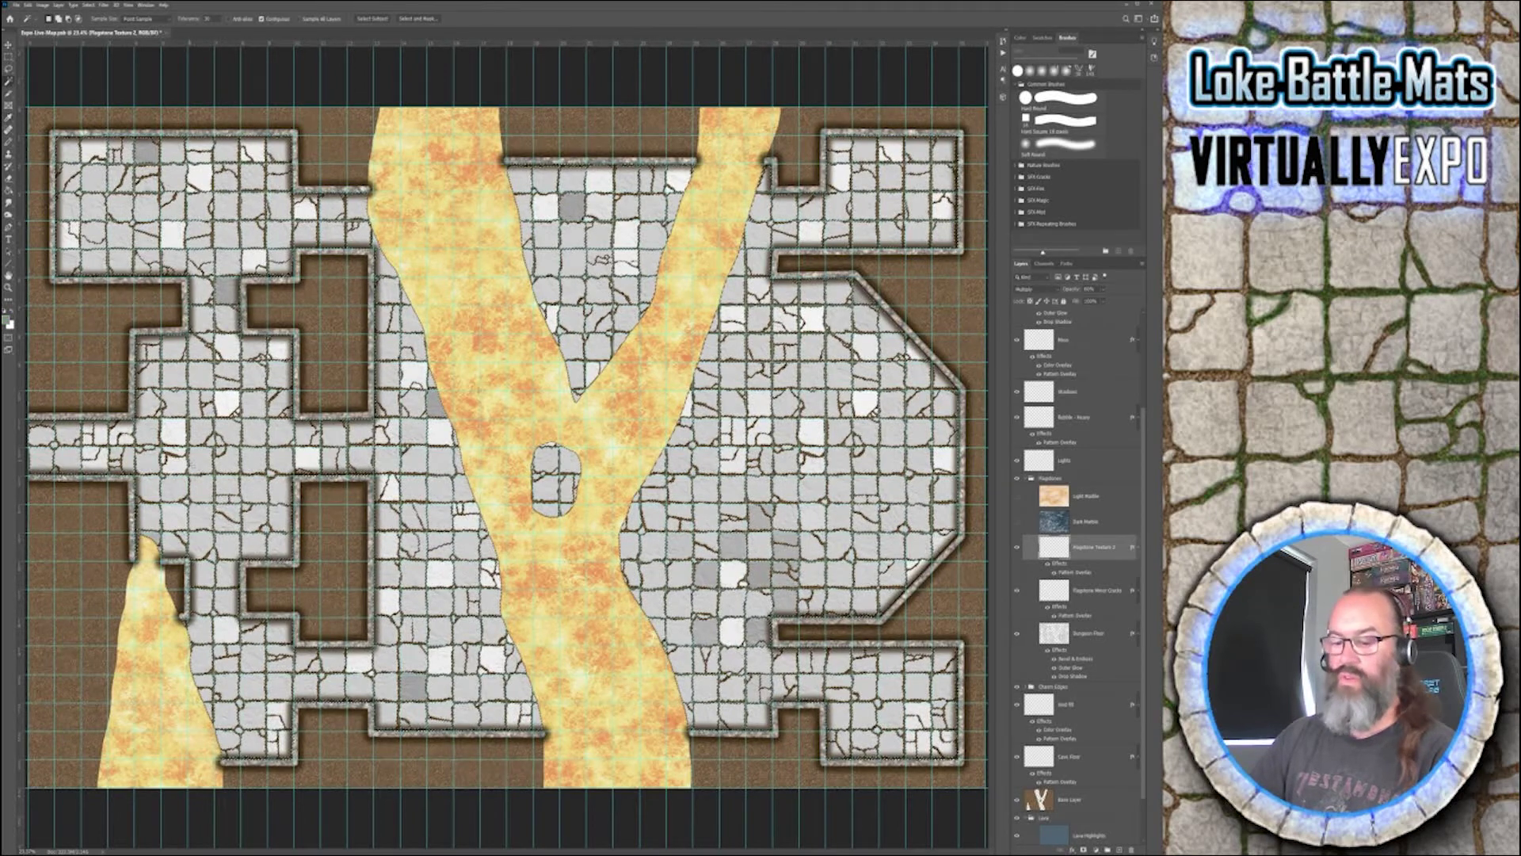
key("g")
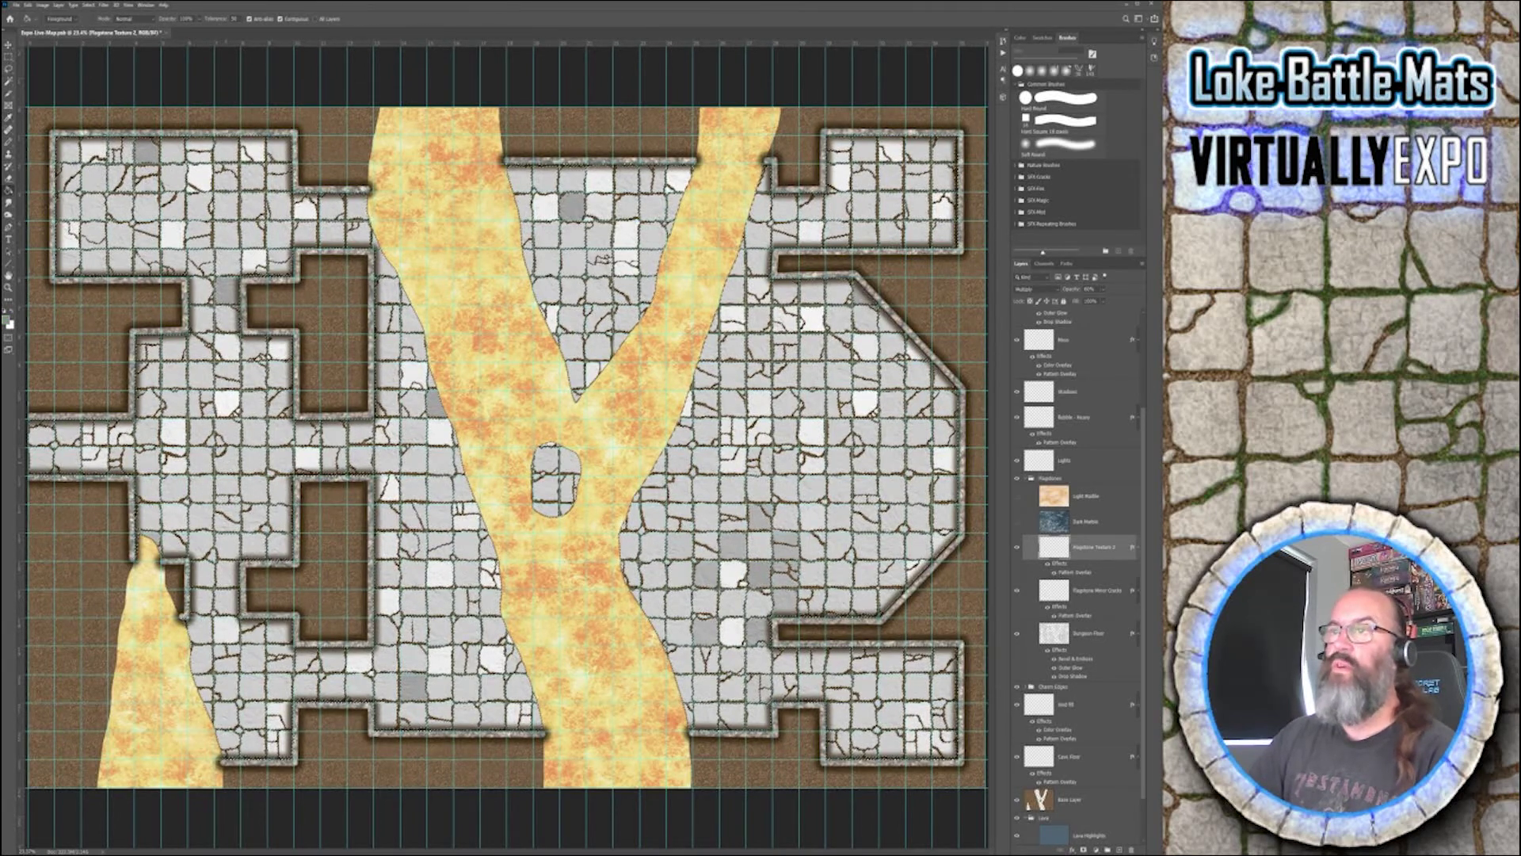
left_click(117, 184)
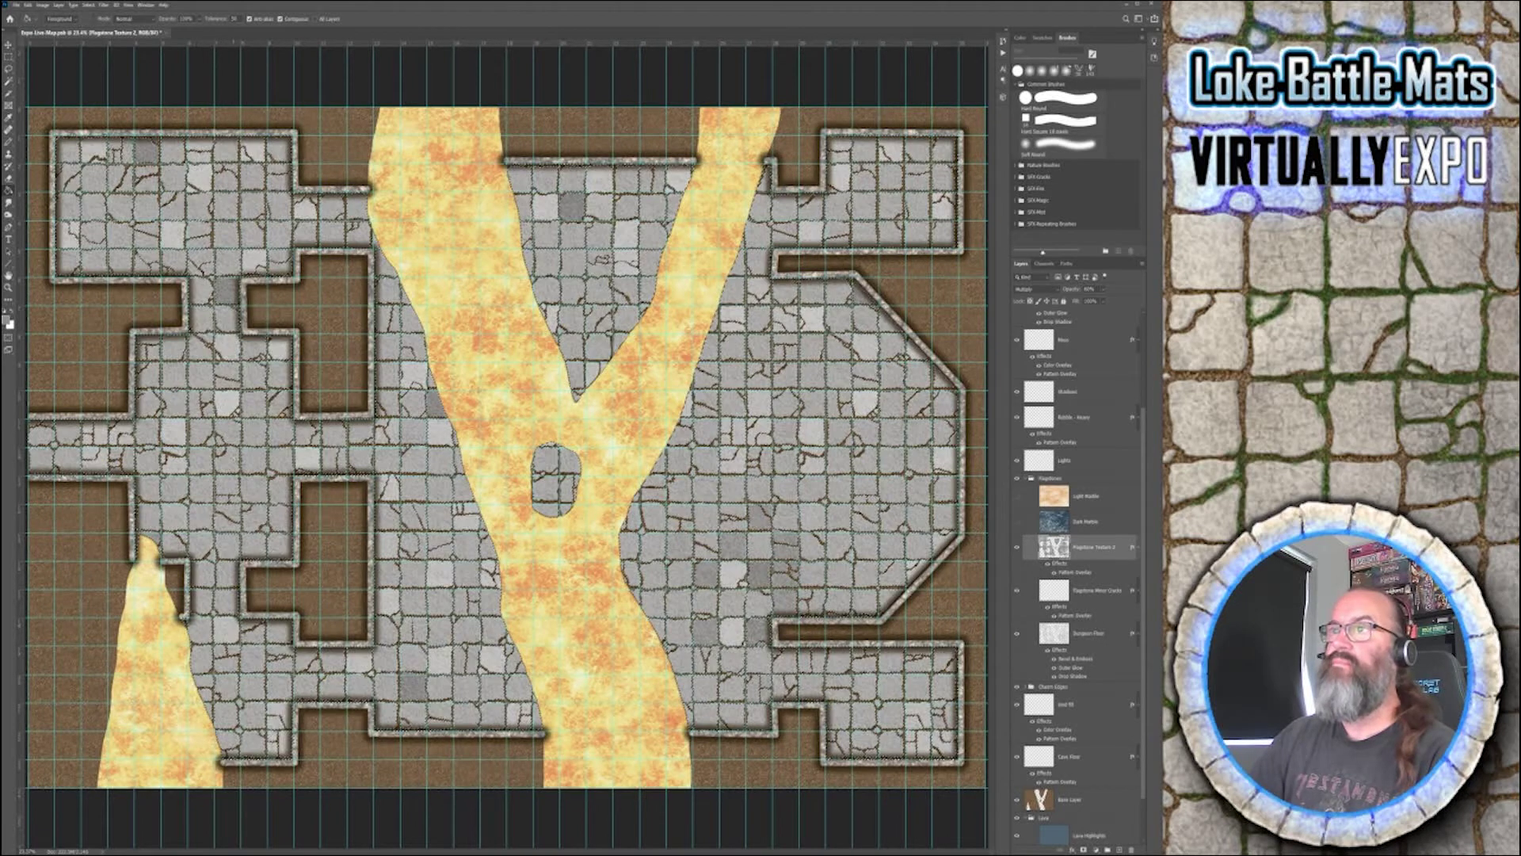
scroll(509, 449, "up", 3)
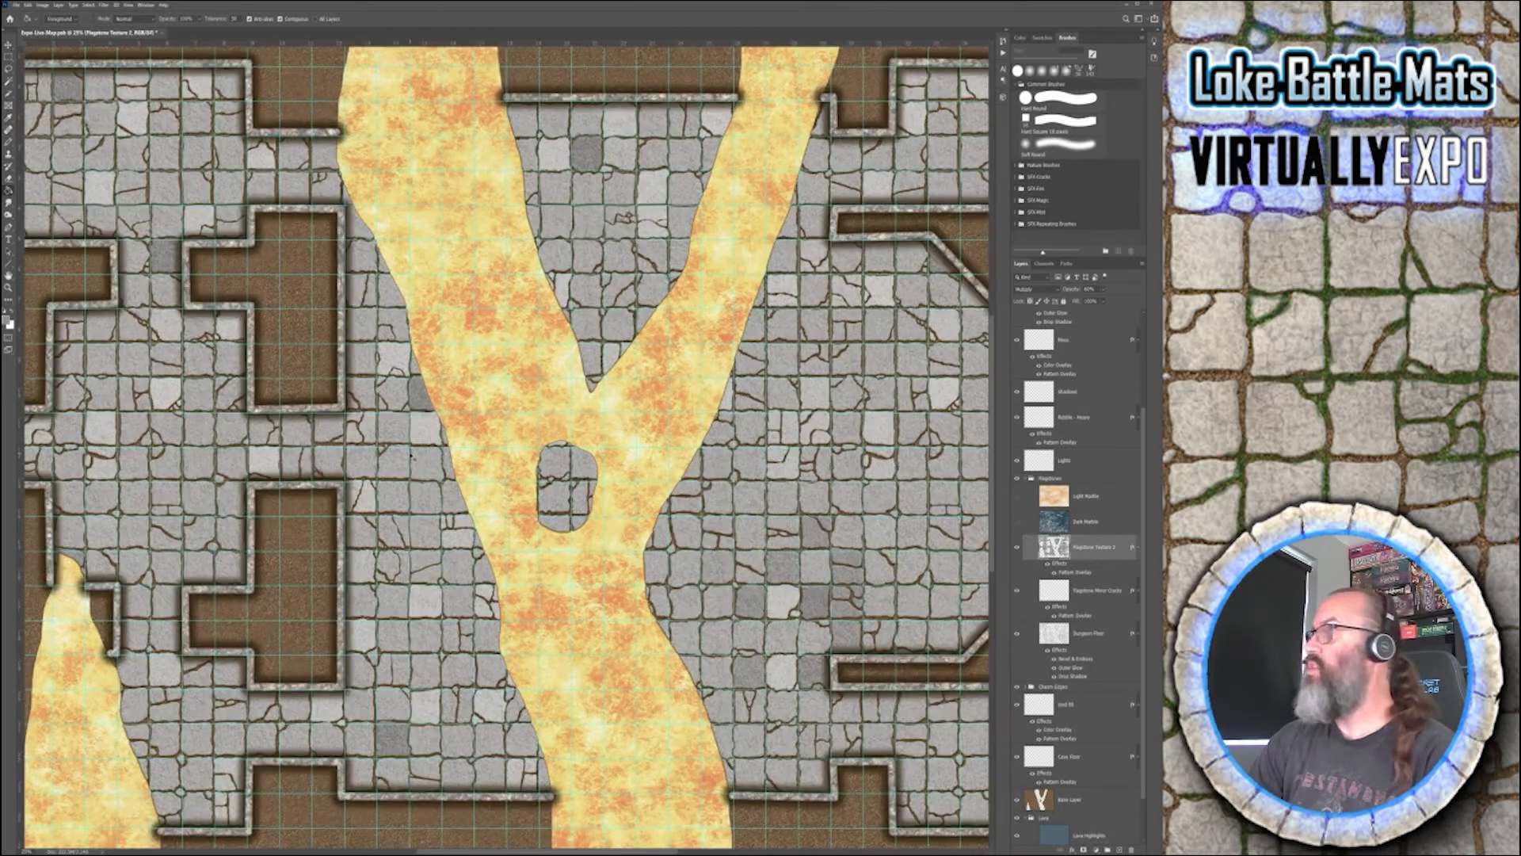
scroll(410, 457, "up", 1)
scroll(412, 456, "up", 1)
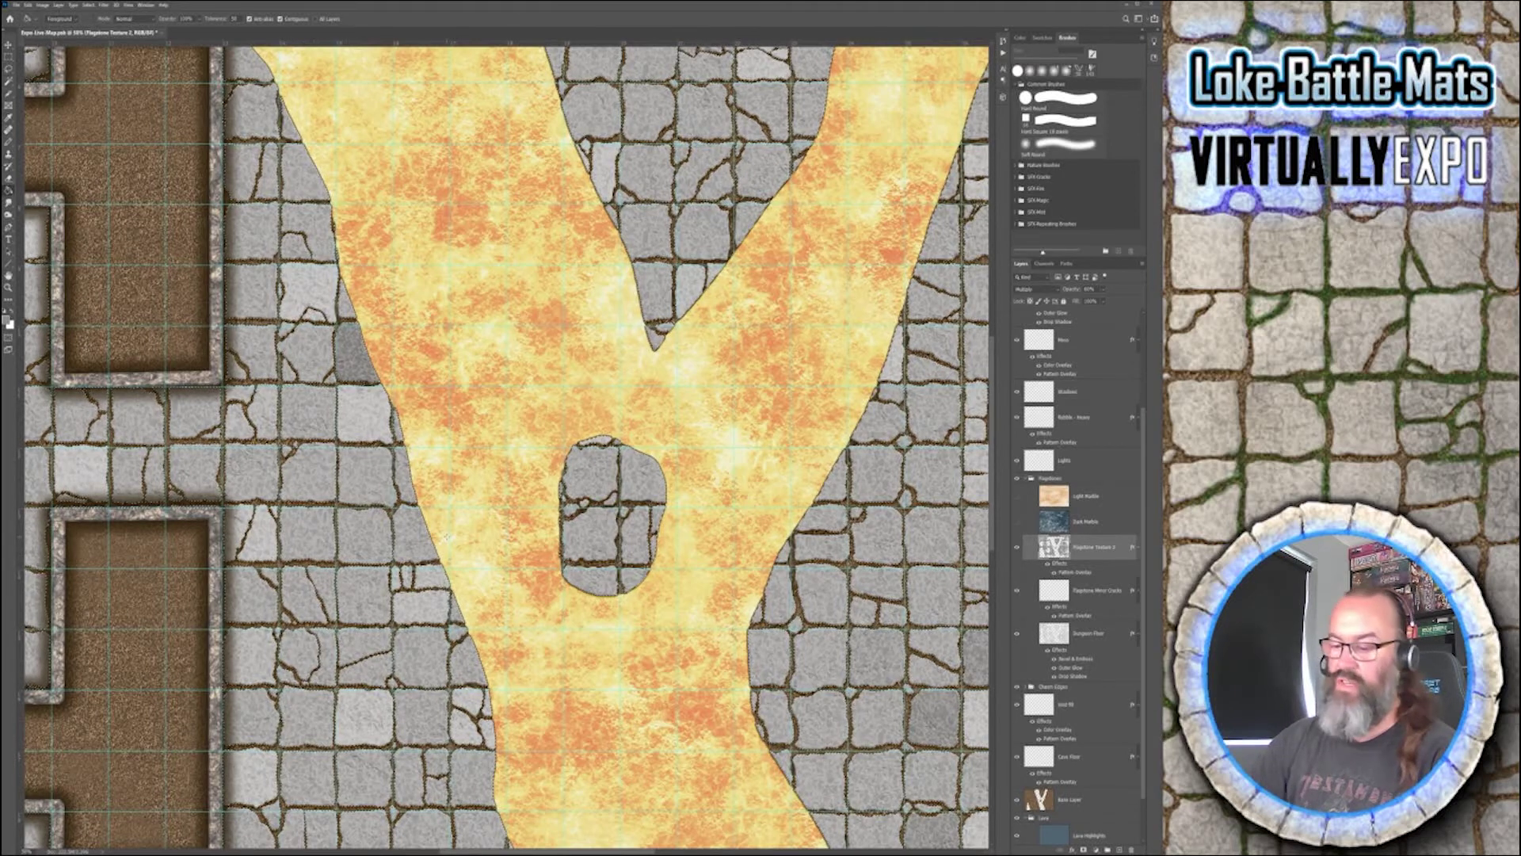
key("ctrl+0")
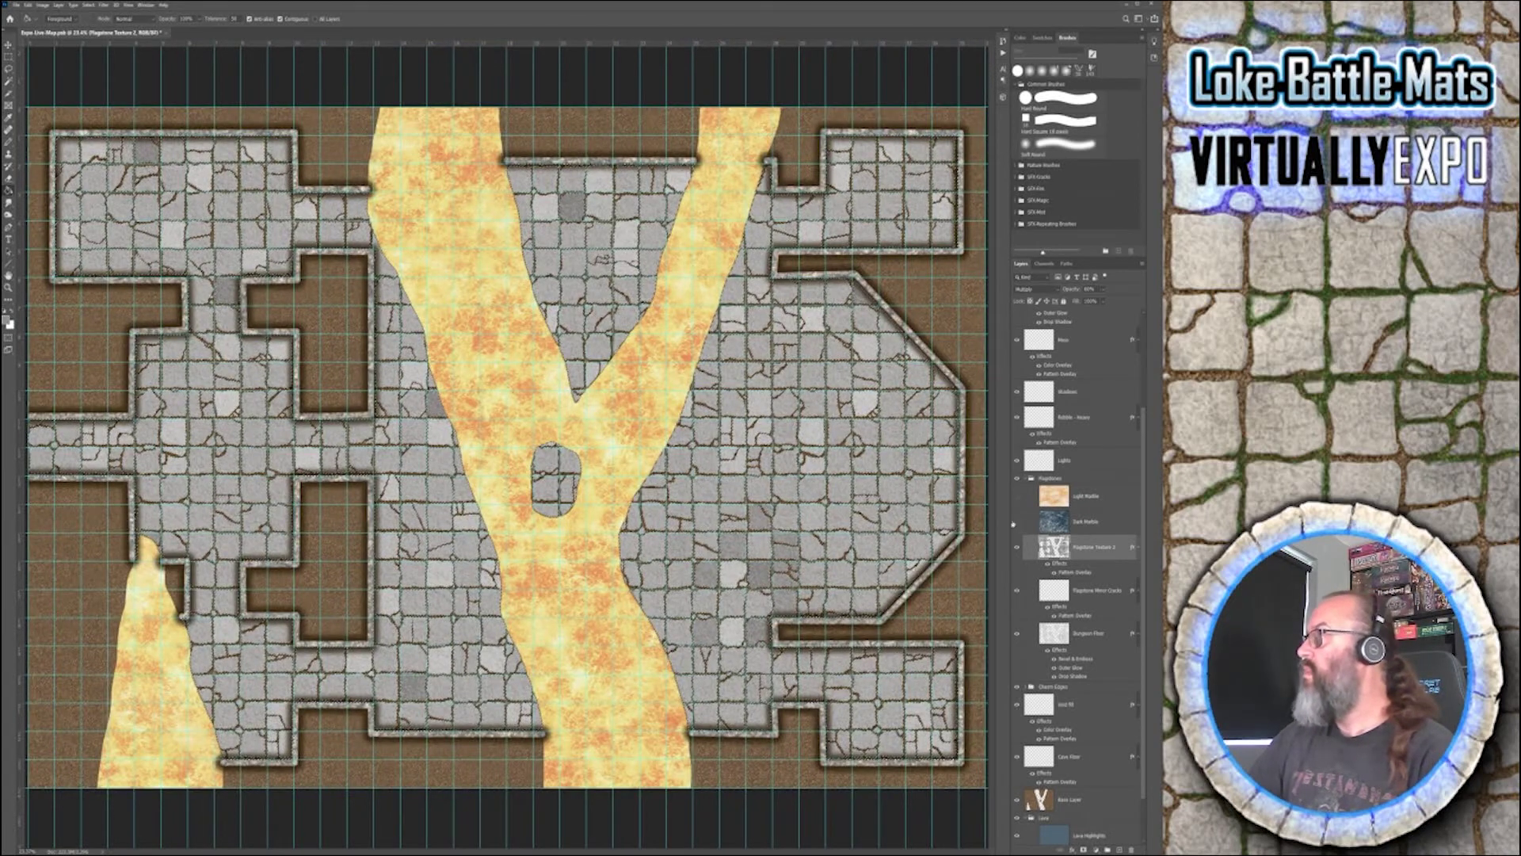
- Show the Dark Marble and Light Marble layers and clear each of them outside the flagstone floor
left_click(1018, 521)
left_click(1093, 522)
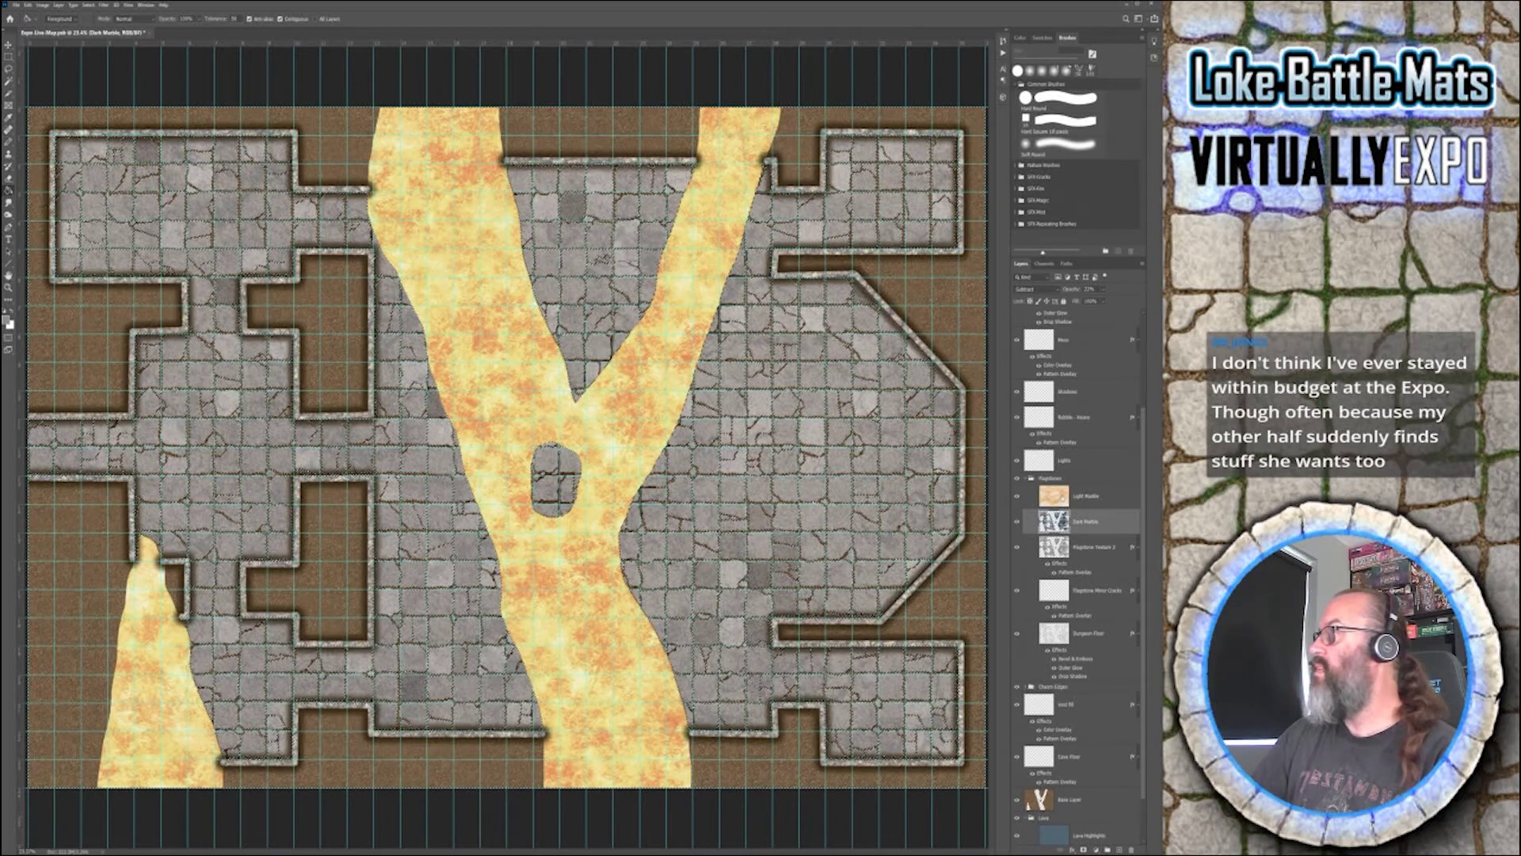
left_click(1105, 497)
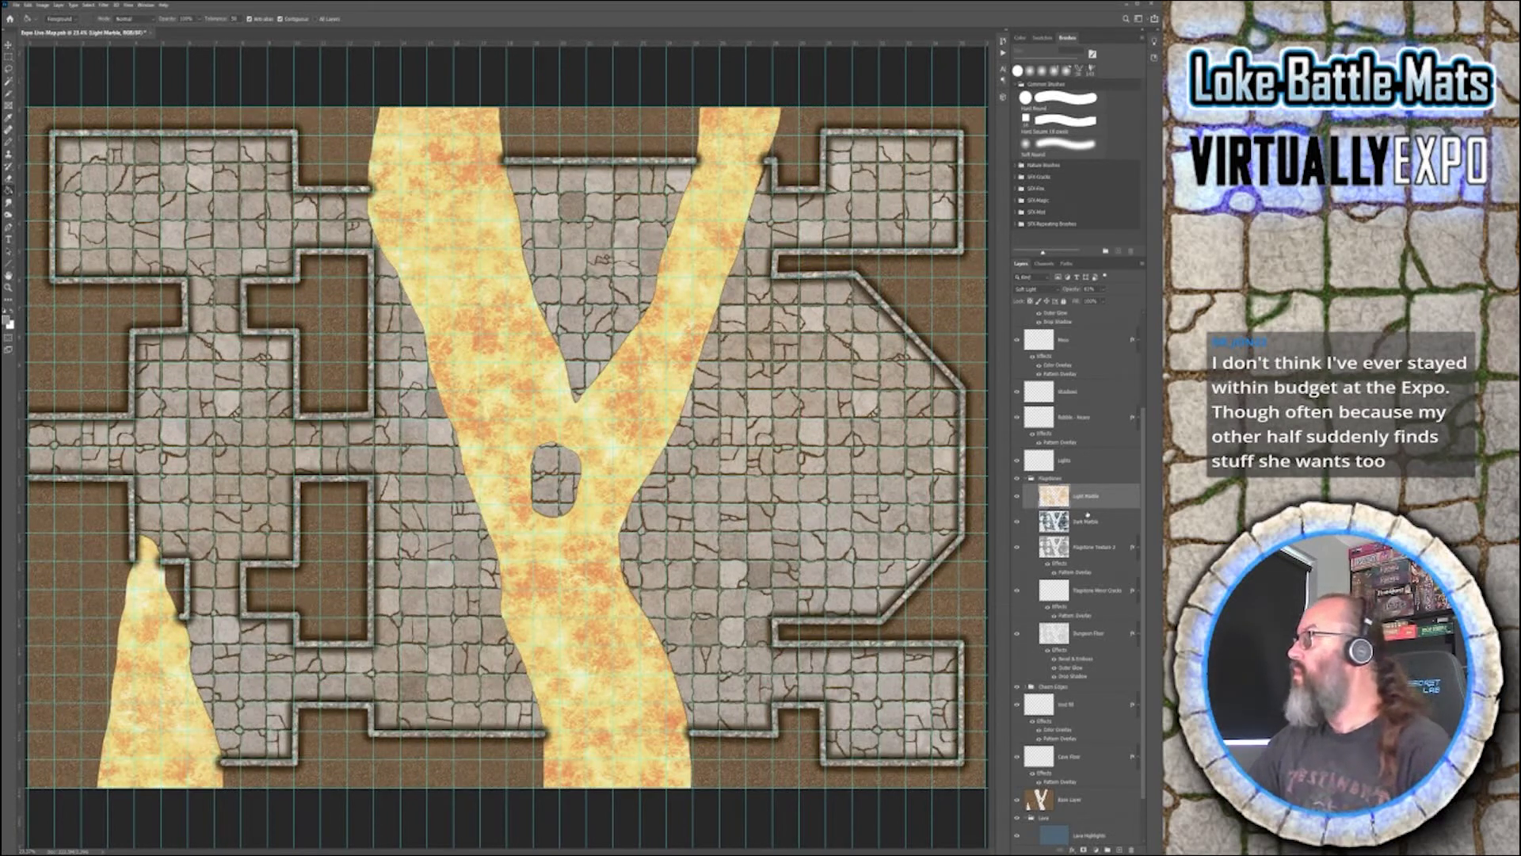
- Show the Stone Blockout layer to compare it with the finished floor, try selecting its areas with the Magic Wand, and hide it again
scroll(1090, 516, "up", 4)
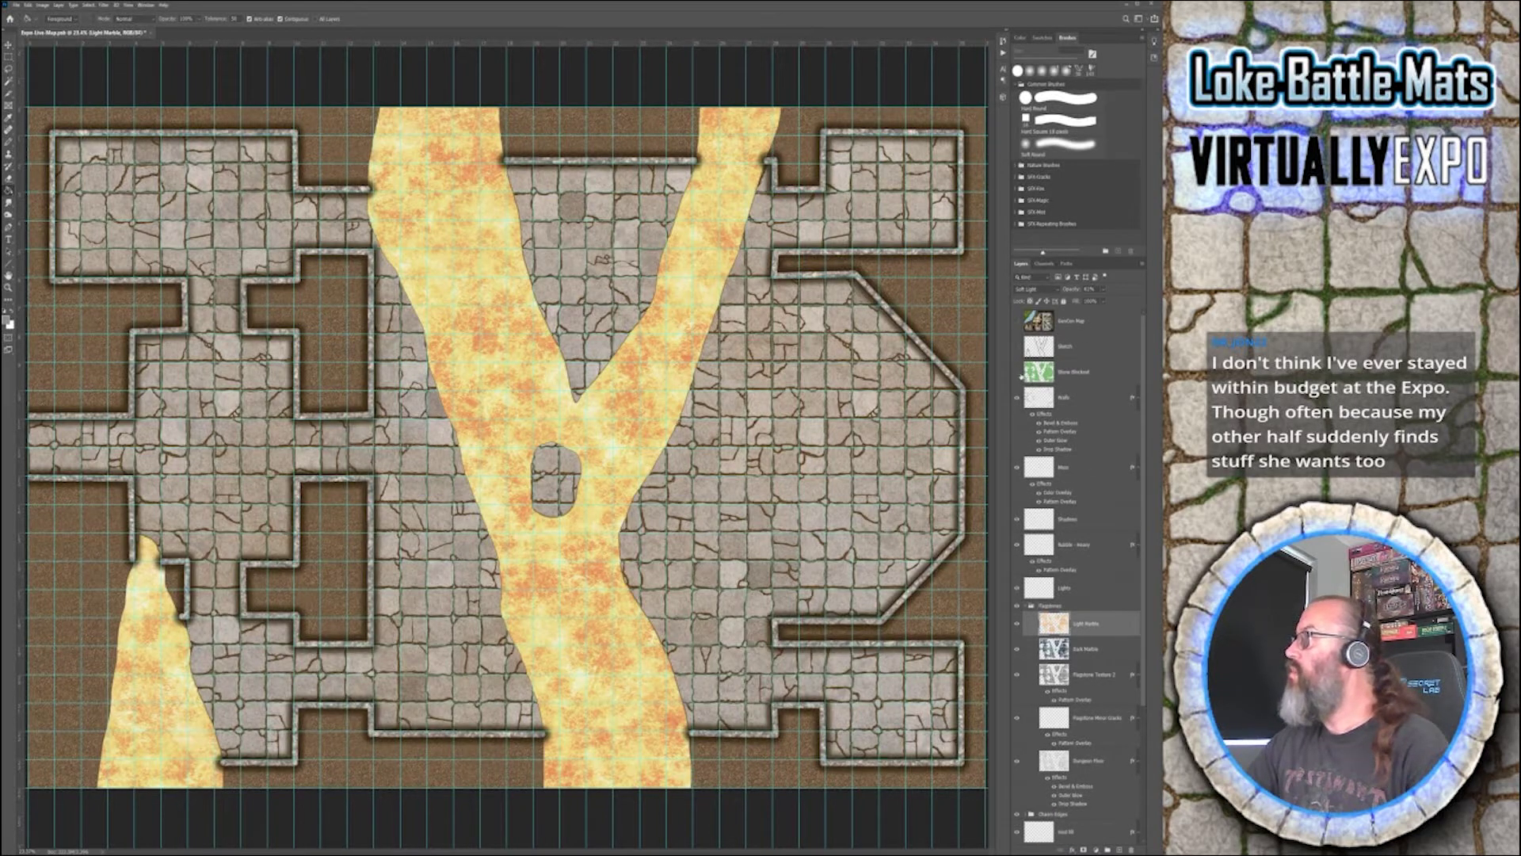
left_click(1103, 372)
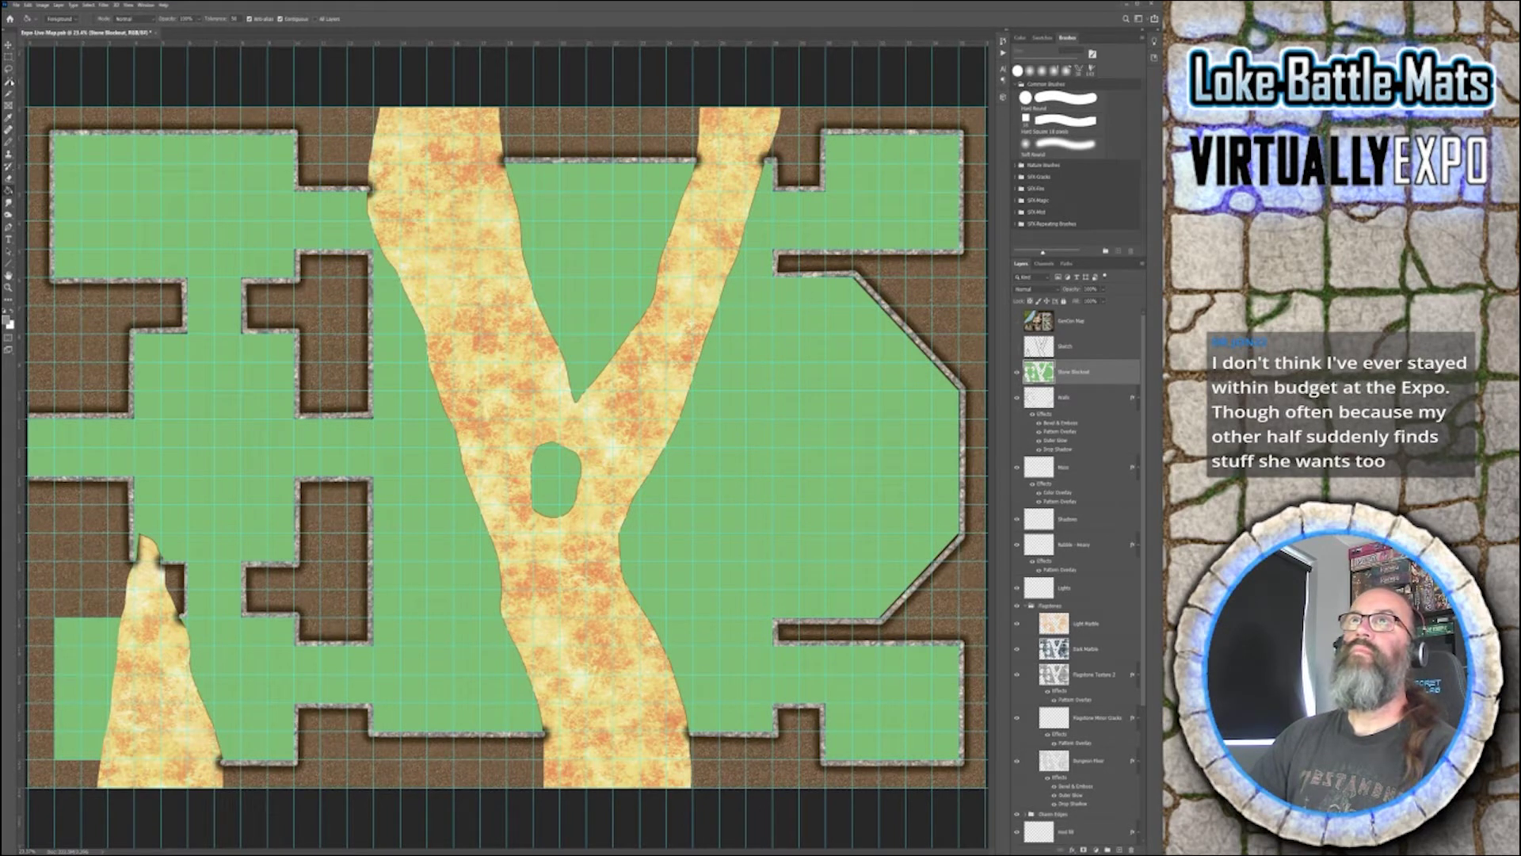
key("w")
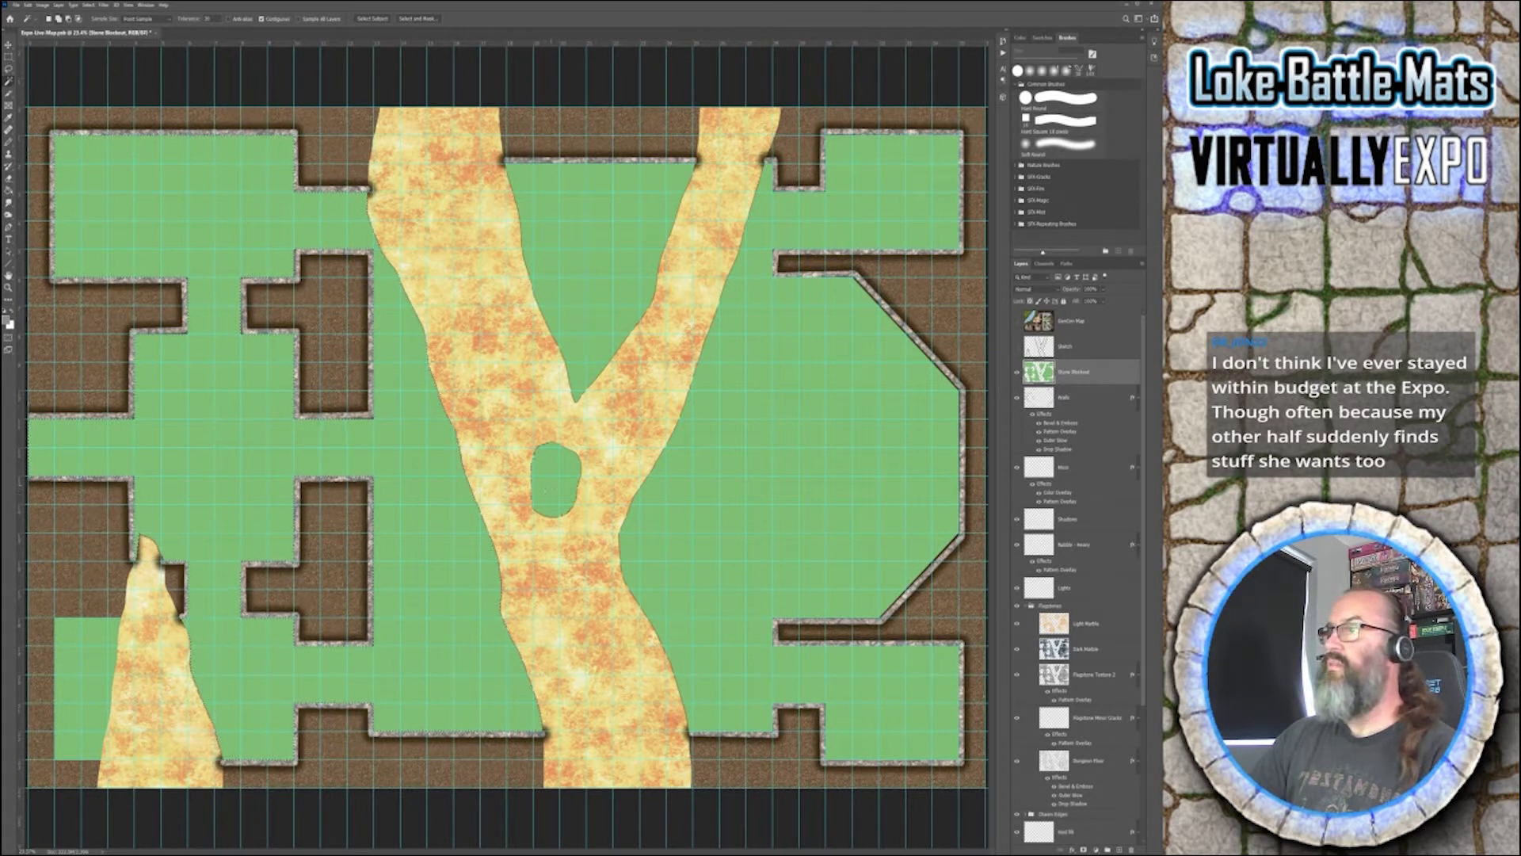
left_click(654, 370, "shift")
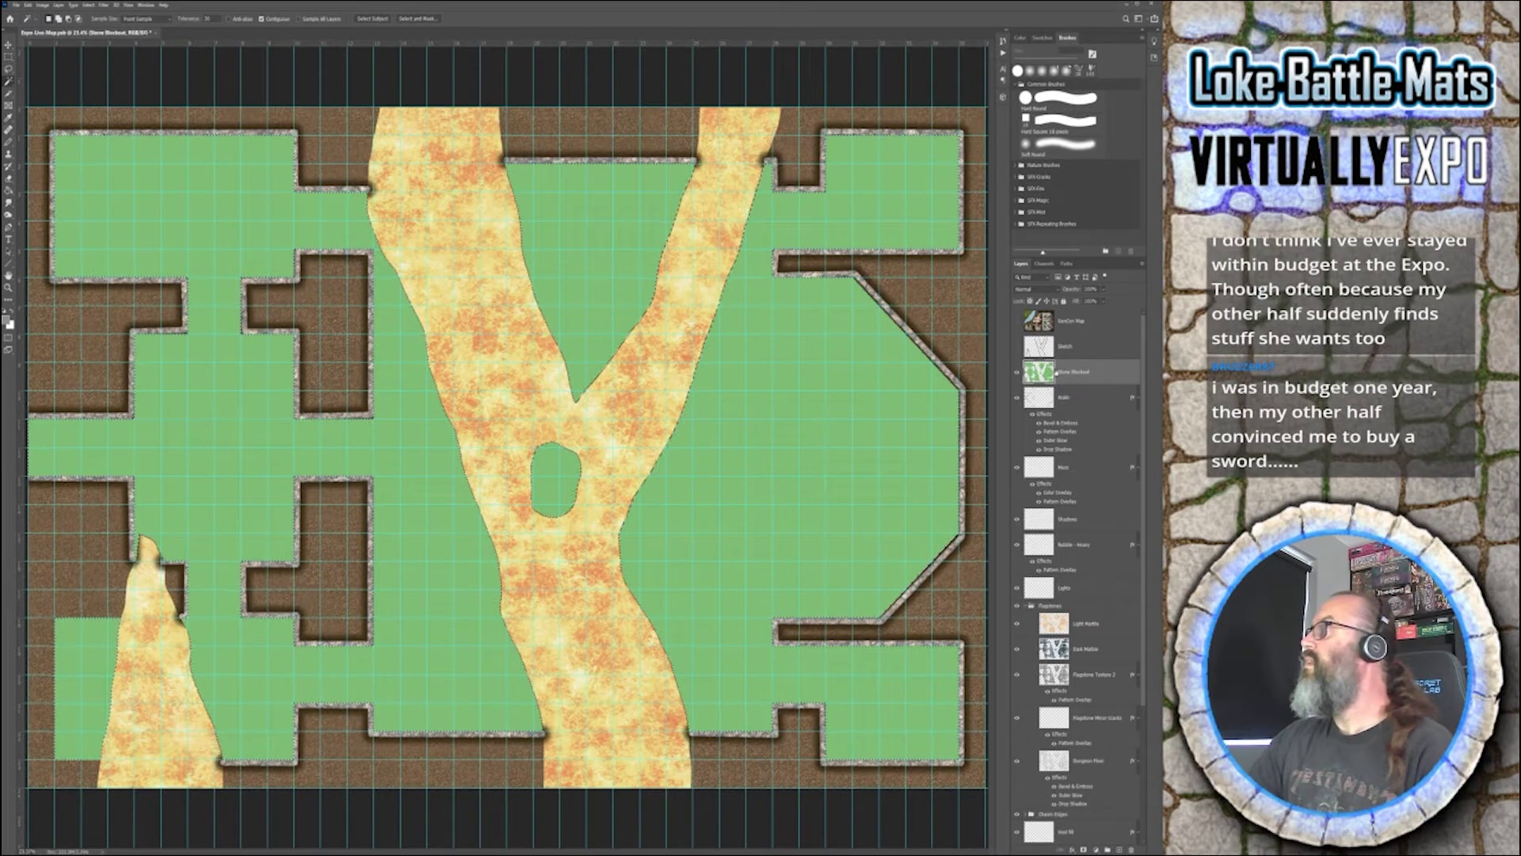
left_click(1031, 438)
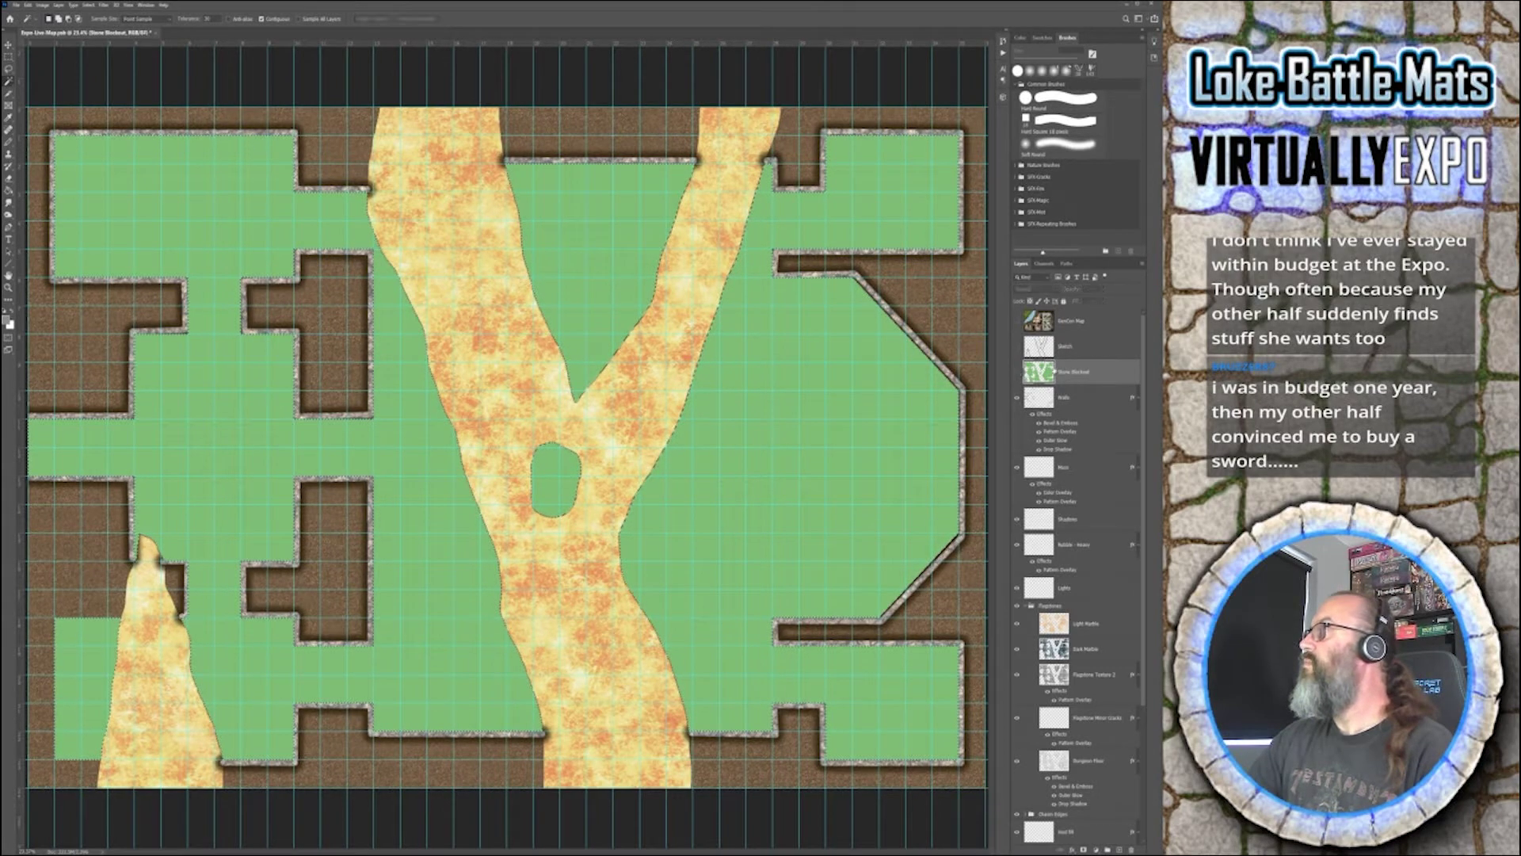
left_click(1017, 372)
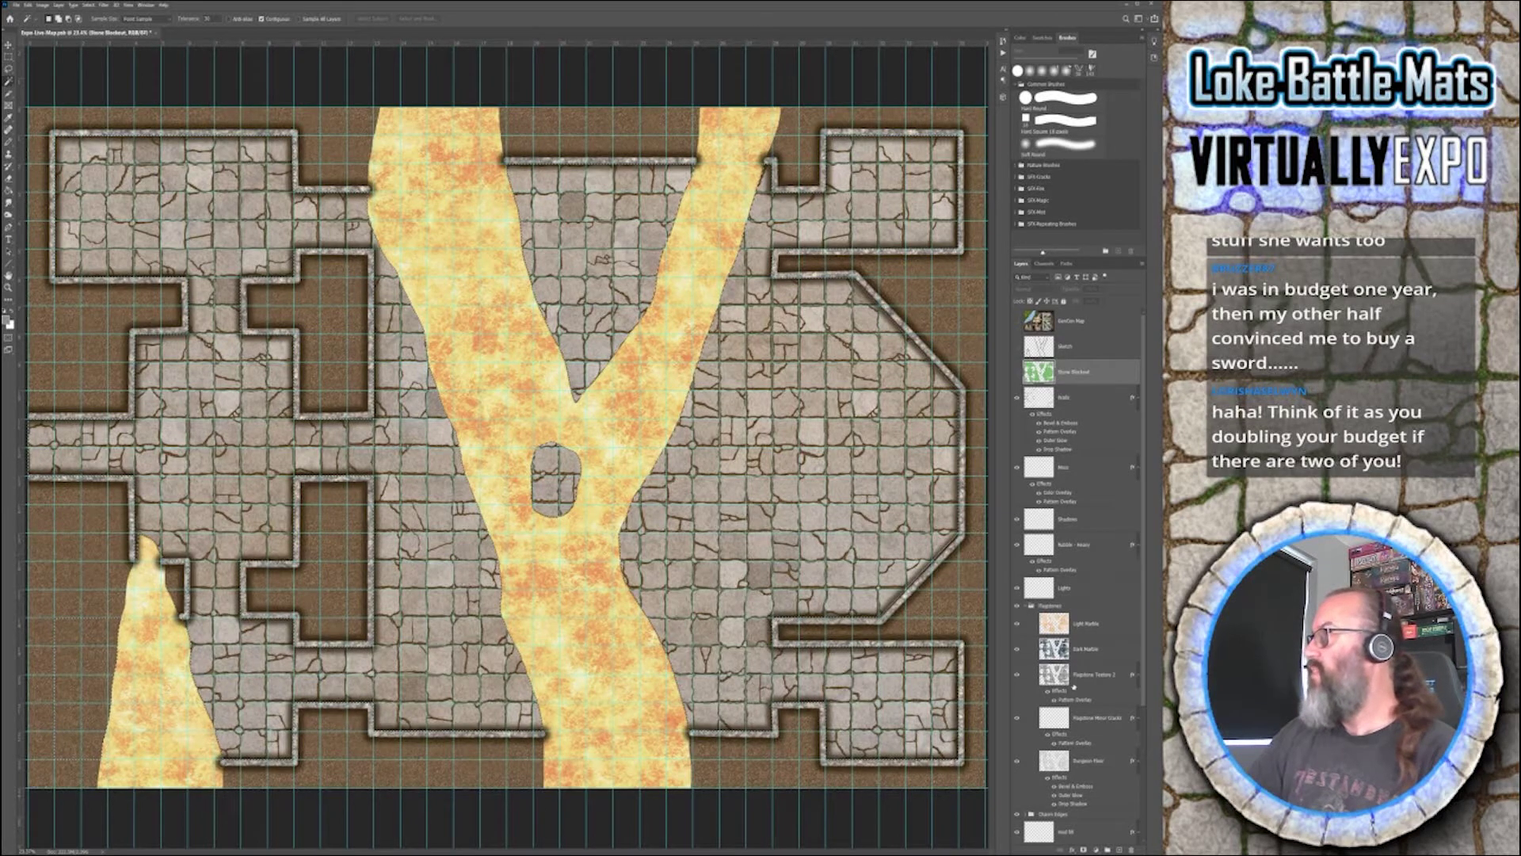
- Create a new empty layer directly below the Flagstones group
scroll(1074, 687, "down", 2)
scroll(1080, 624, "up", 2)
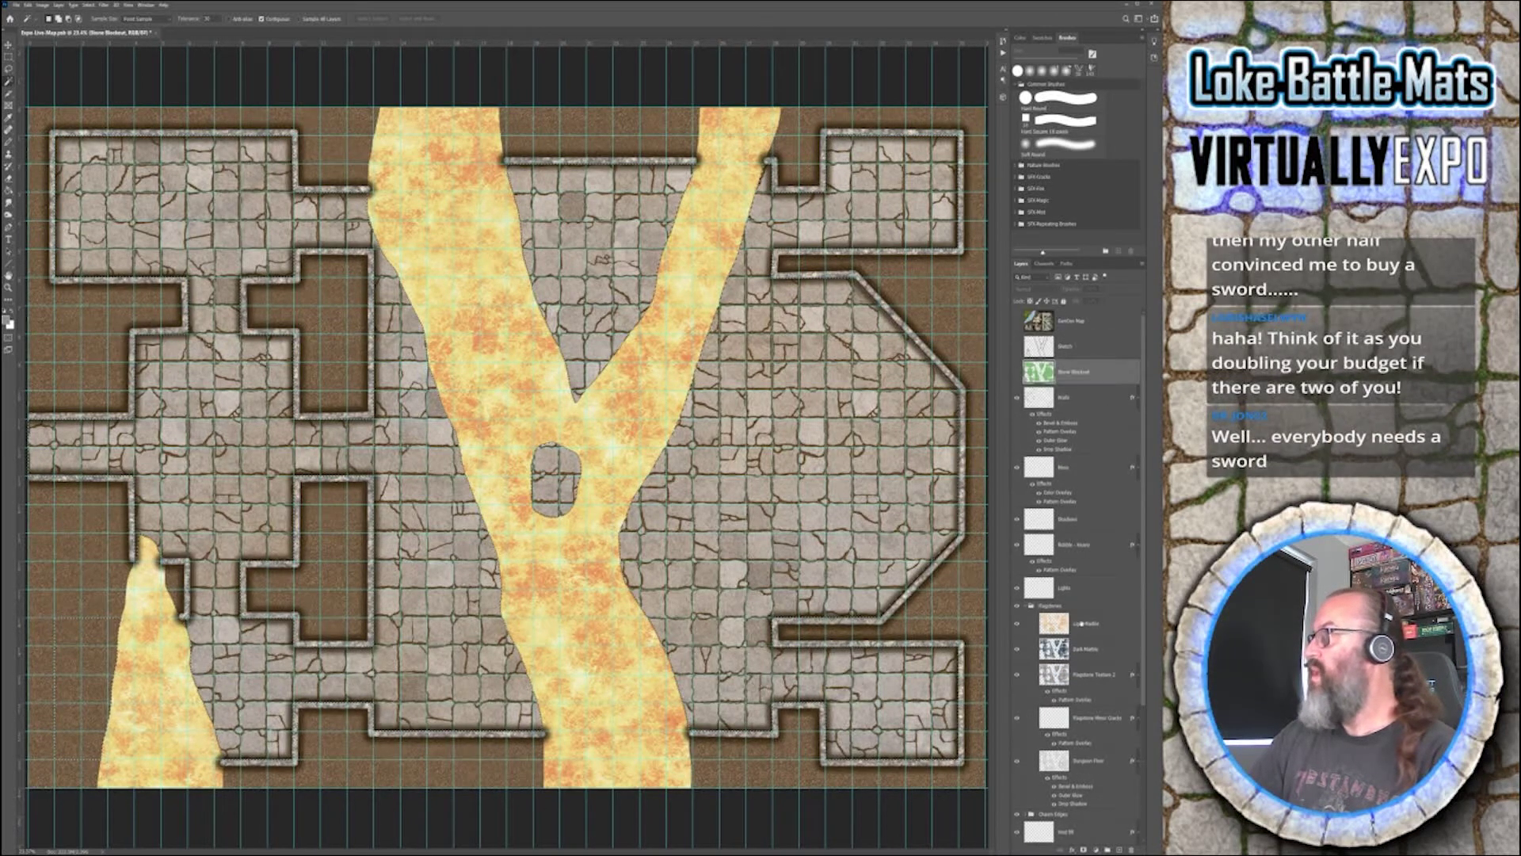
scroll(1054, 656, "down", 1)
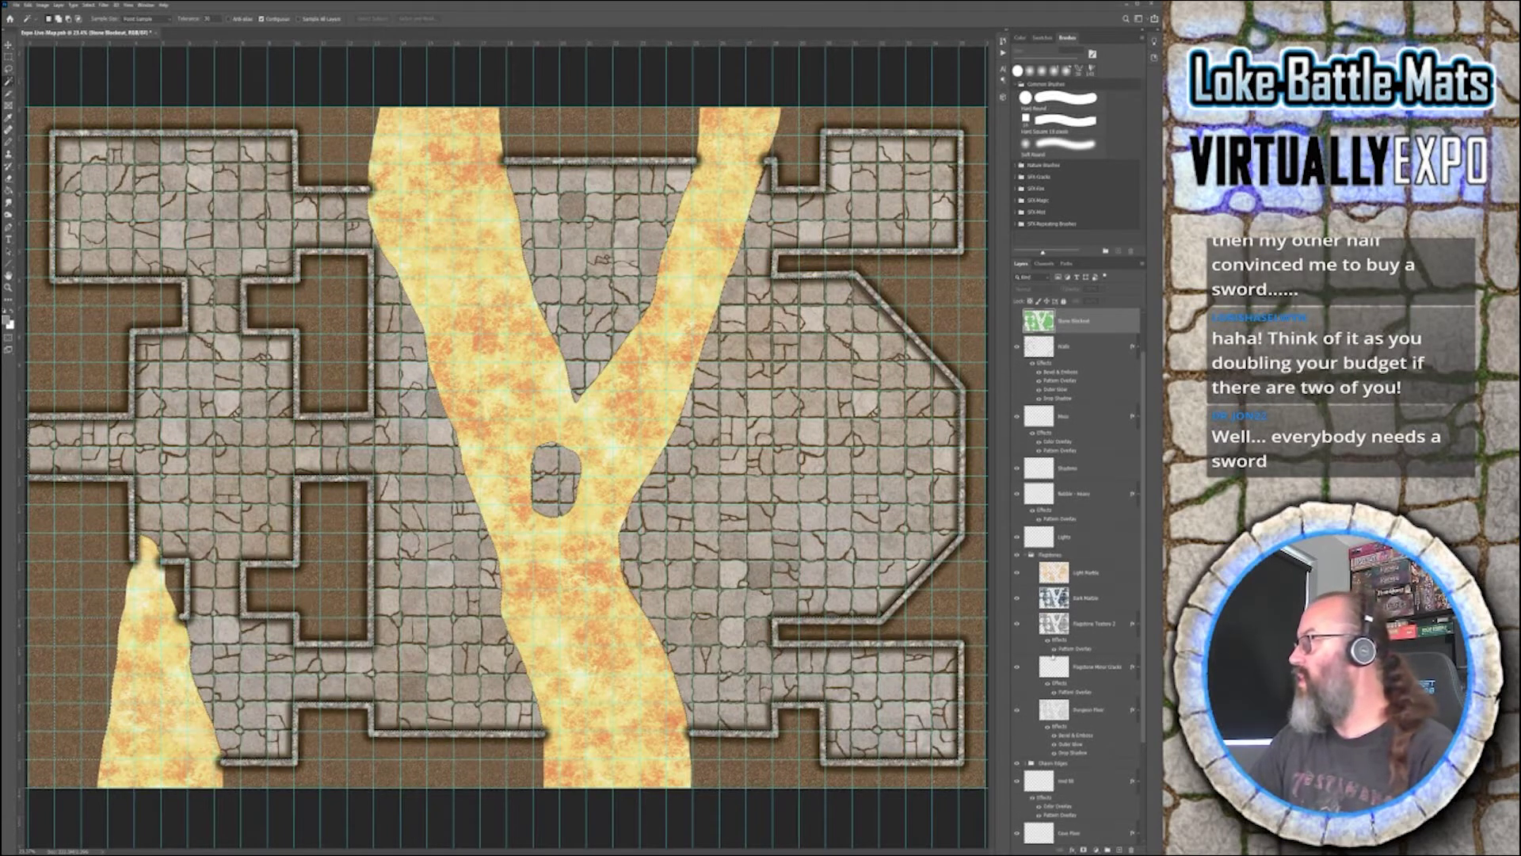
left_click(1071, 710)
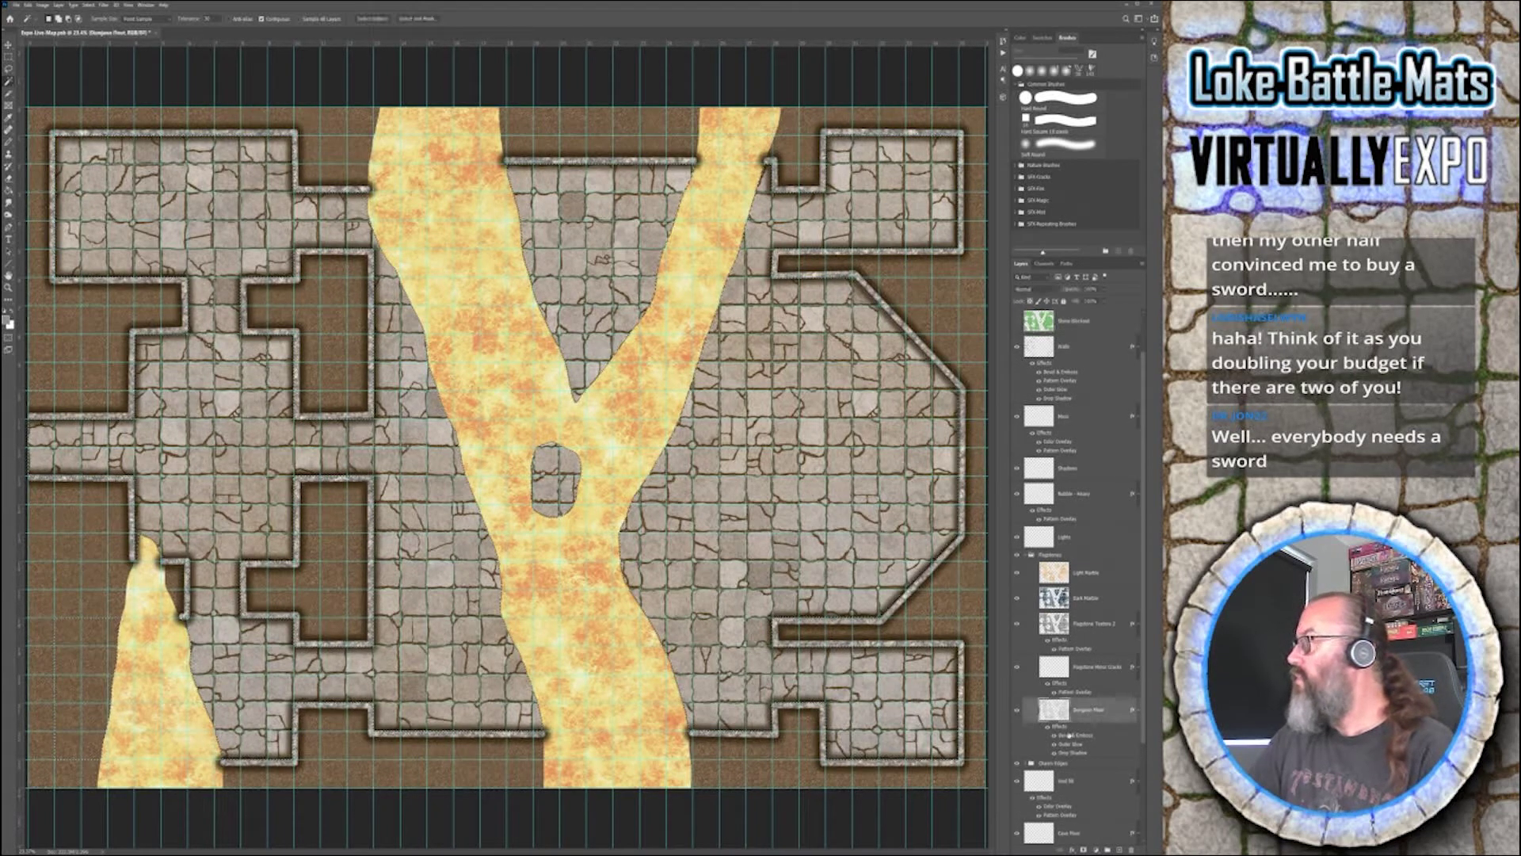
scroll(1092, 729, "down", 1)
left_click(1094, 739)
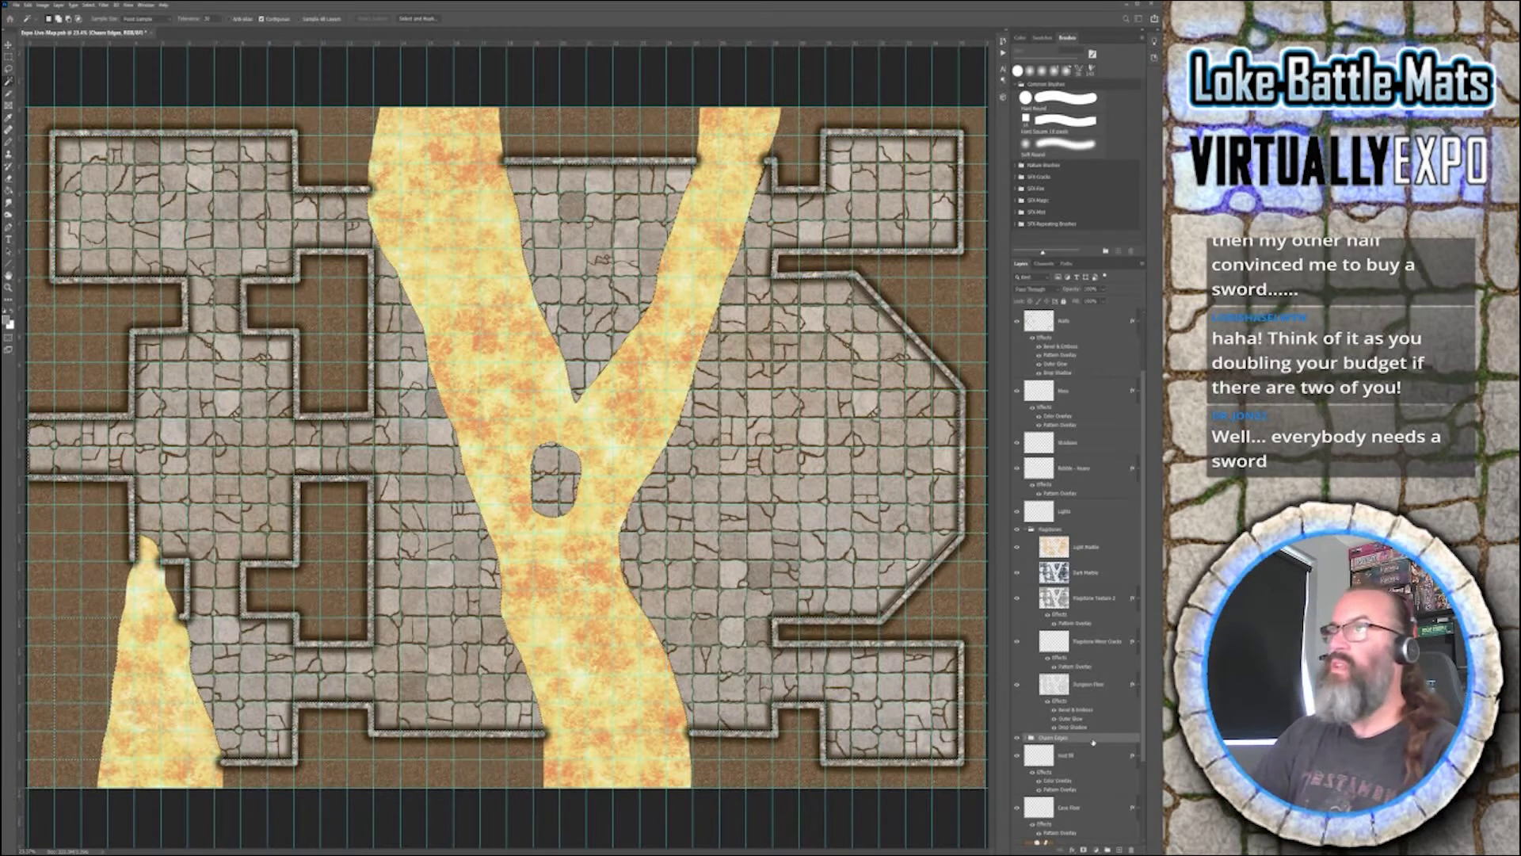
key("ctrl+shift+alt+n")
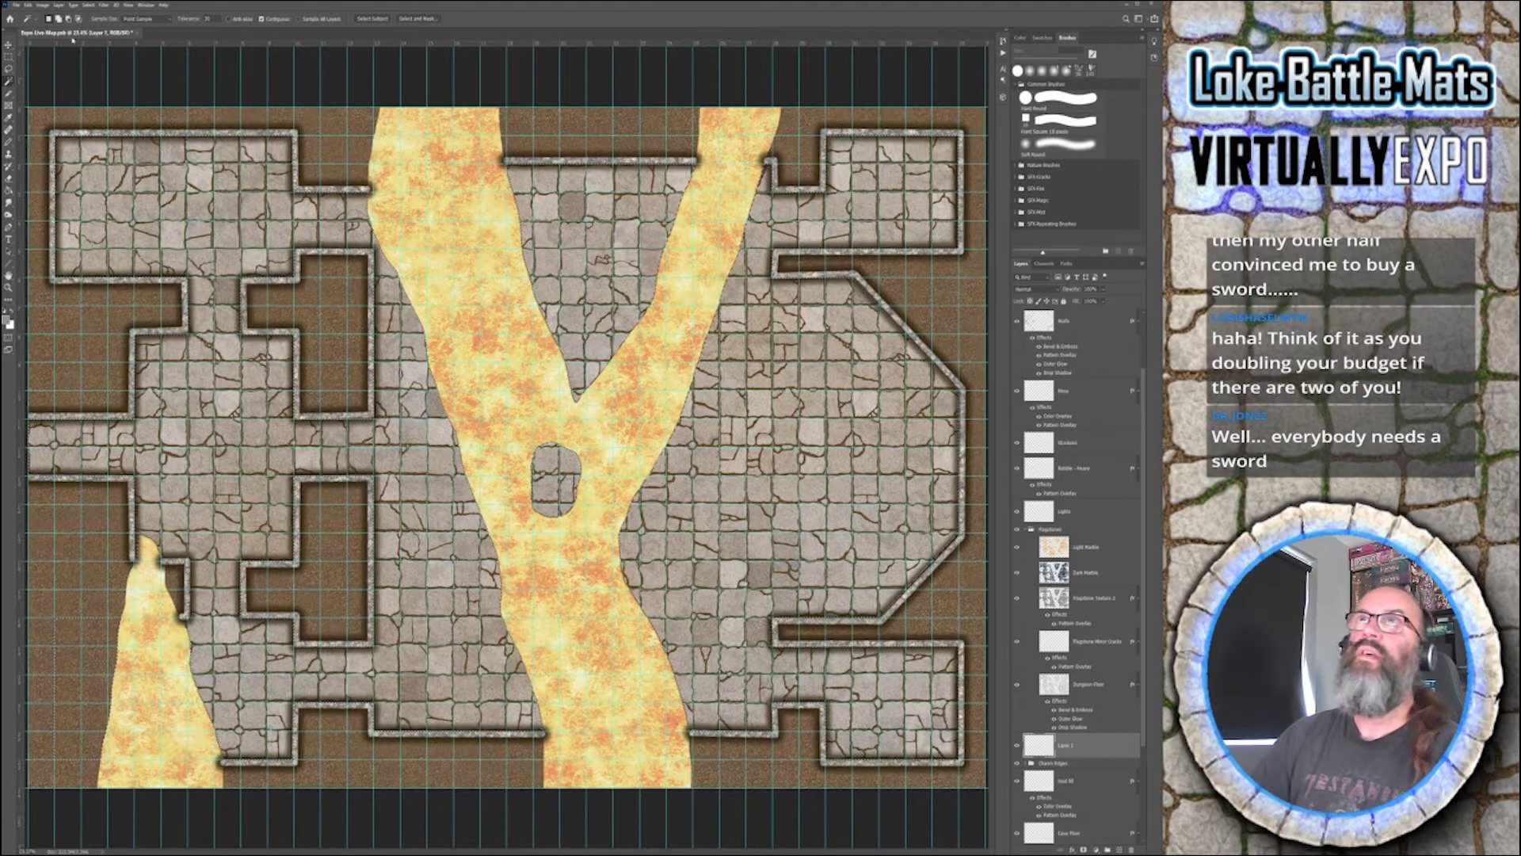
- Fill a rectangular selection over the missing room at the map's south-west corner with green
key("m")
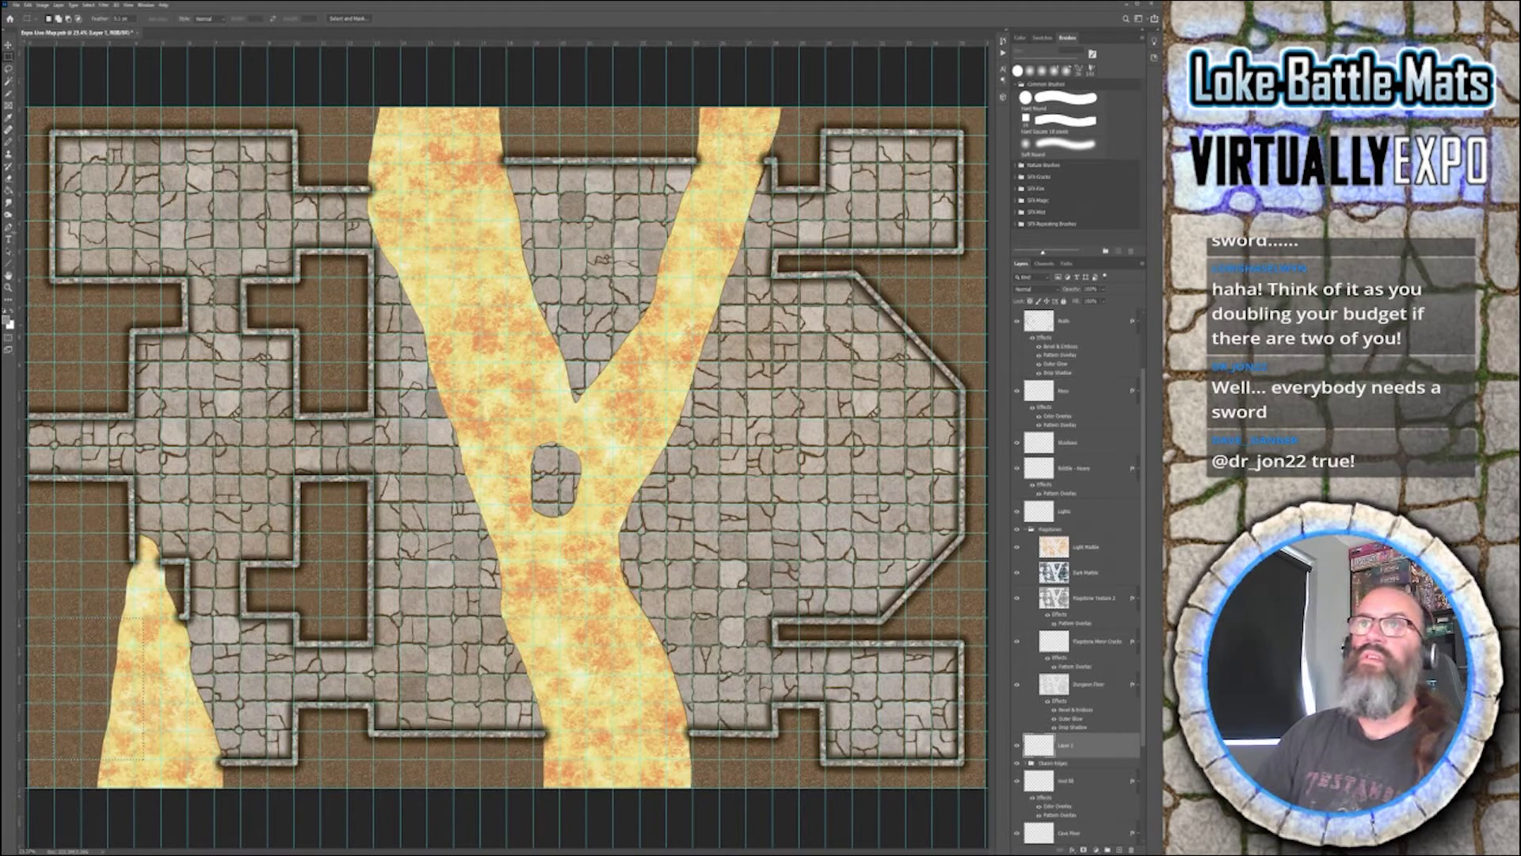
key("i")
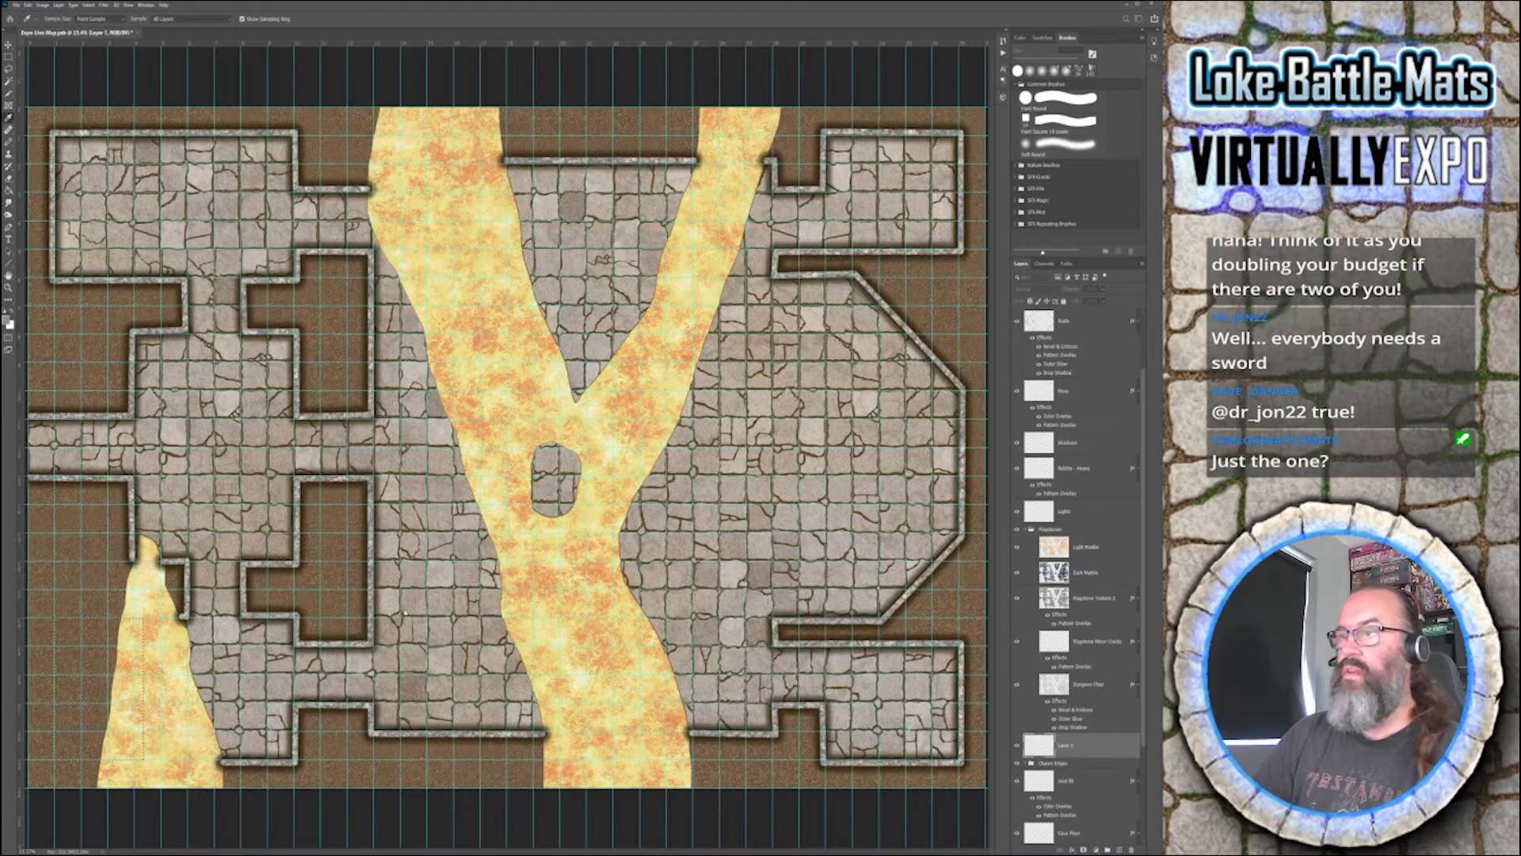
key("g")
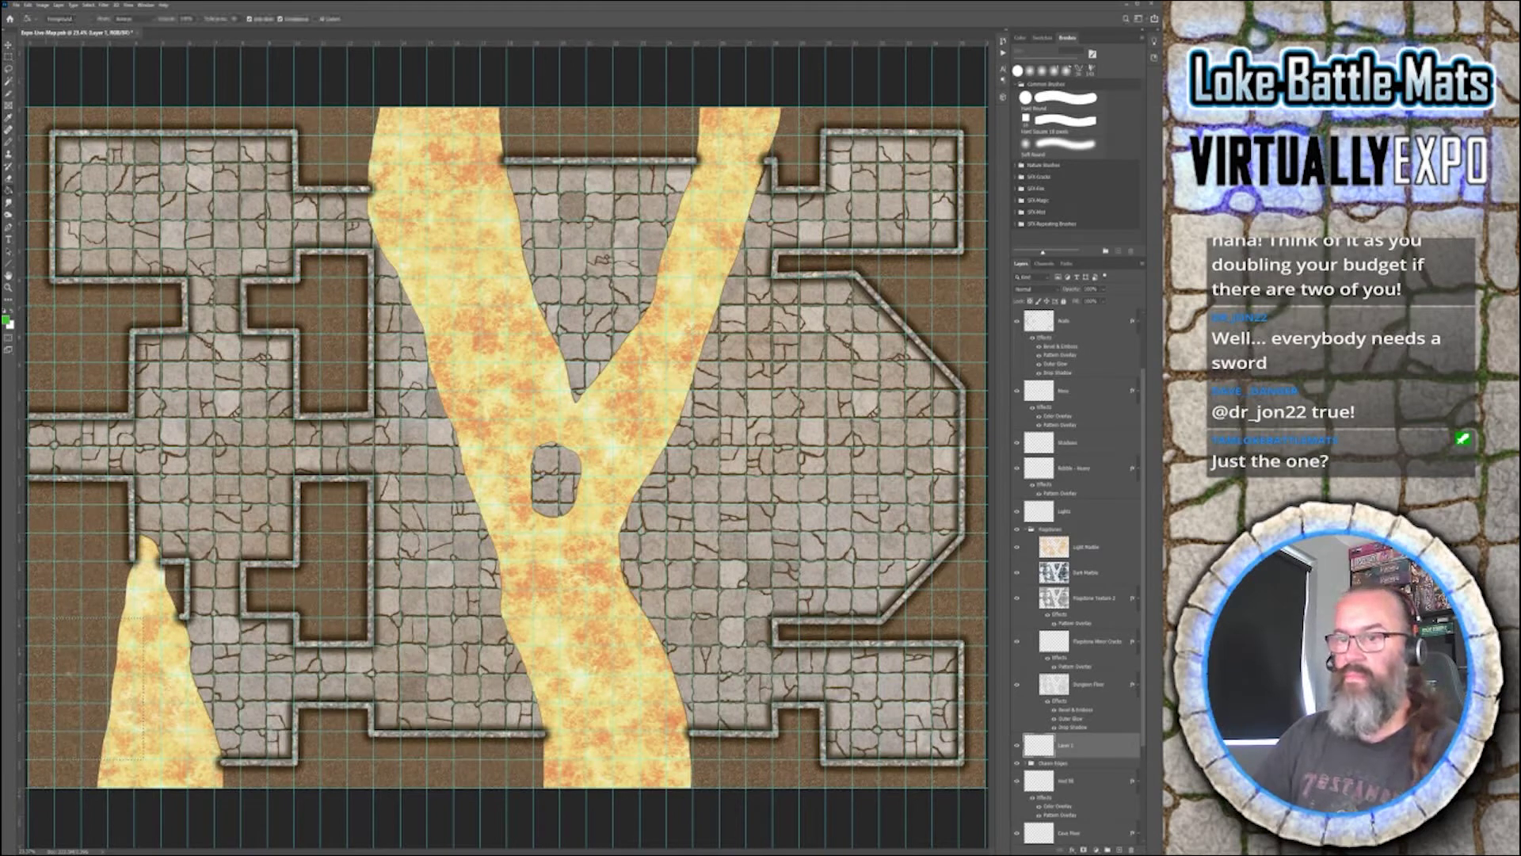
left_click(69, 675)
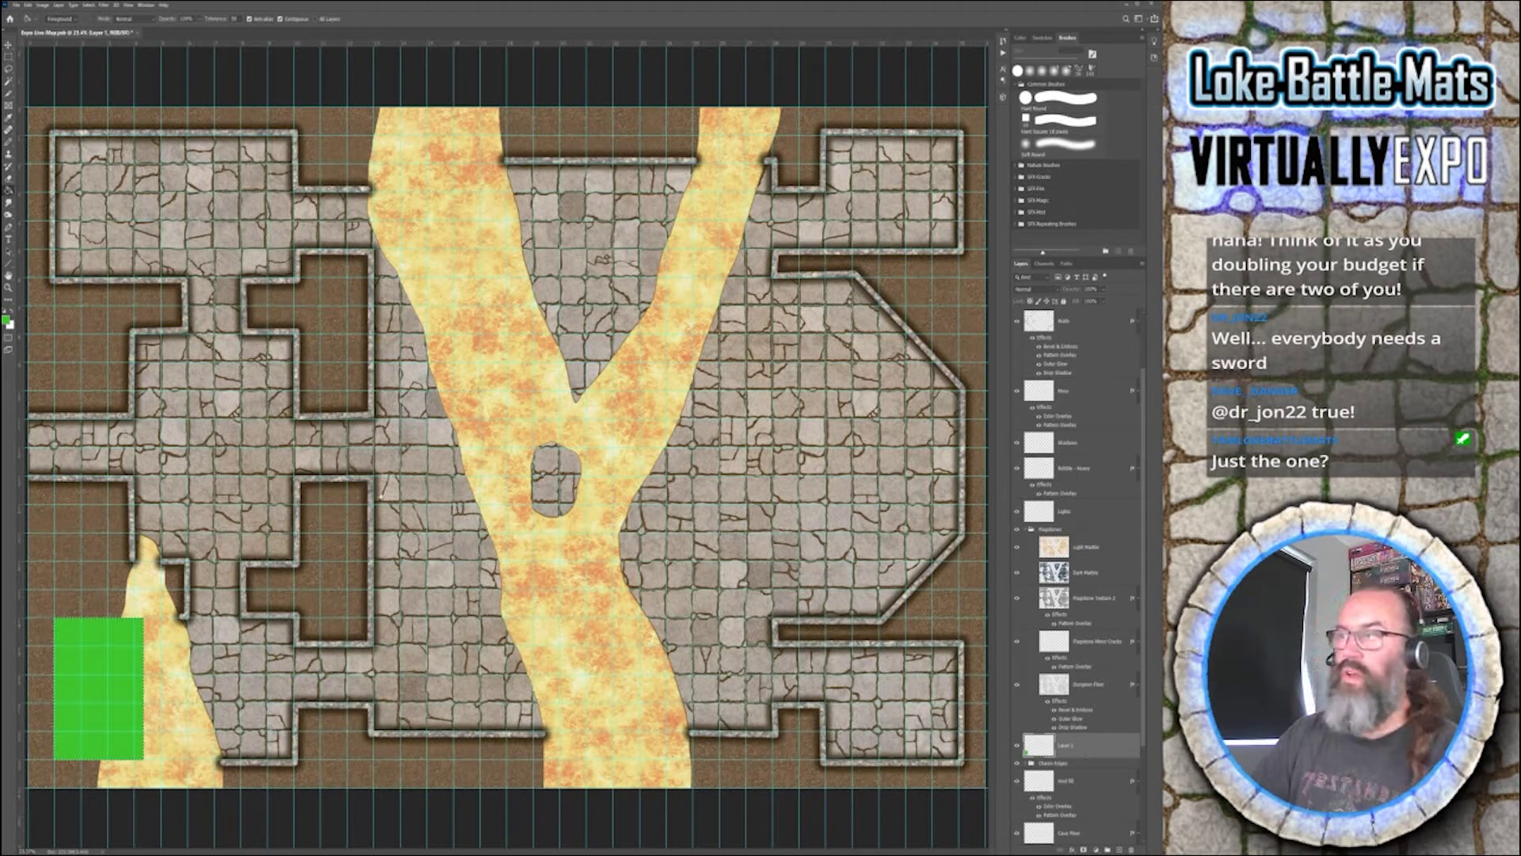
- Apply a flagstone Pattern Overlay to the green rectangle and rasterize its layer style
key("space")
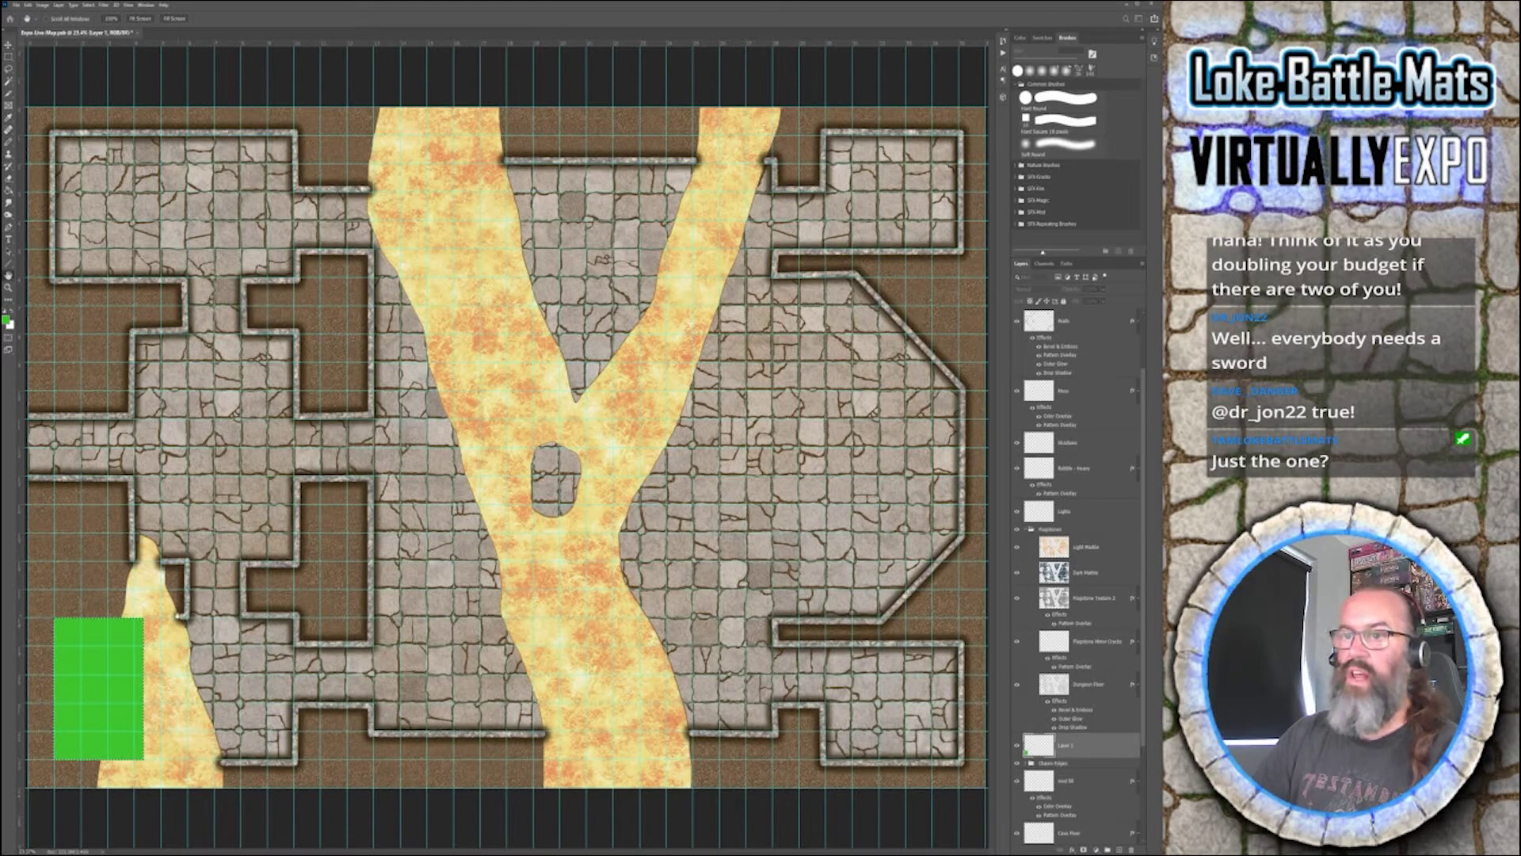
left_click(237, 604)
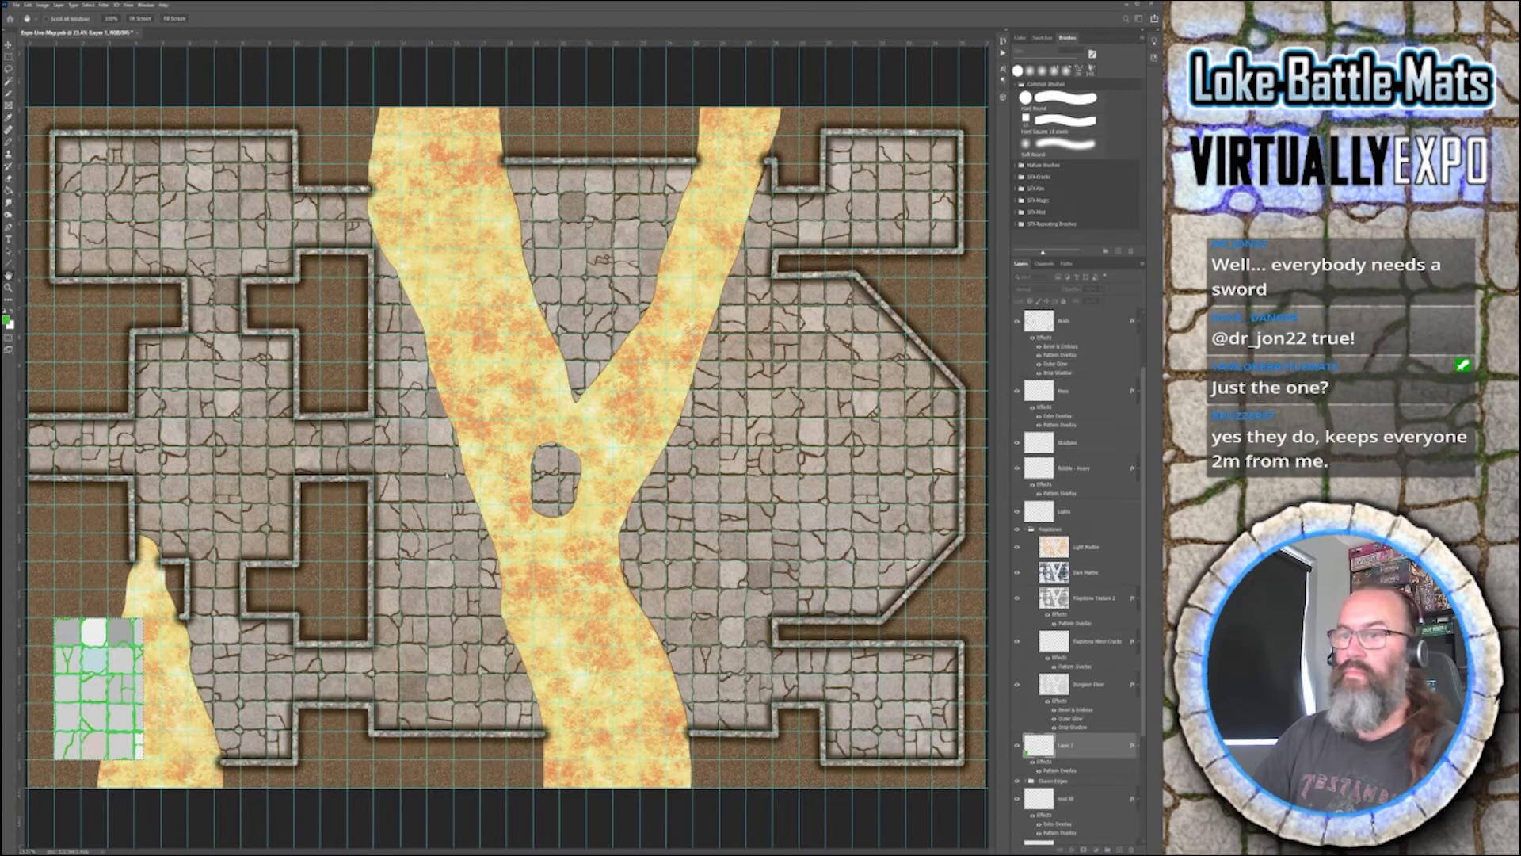
left_click(498, 426)
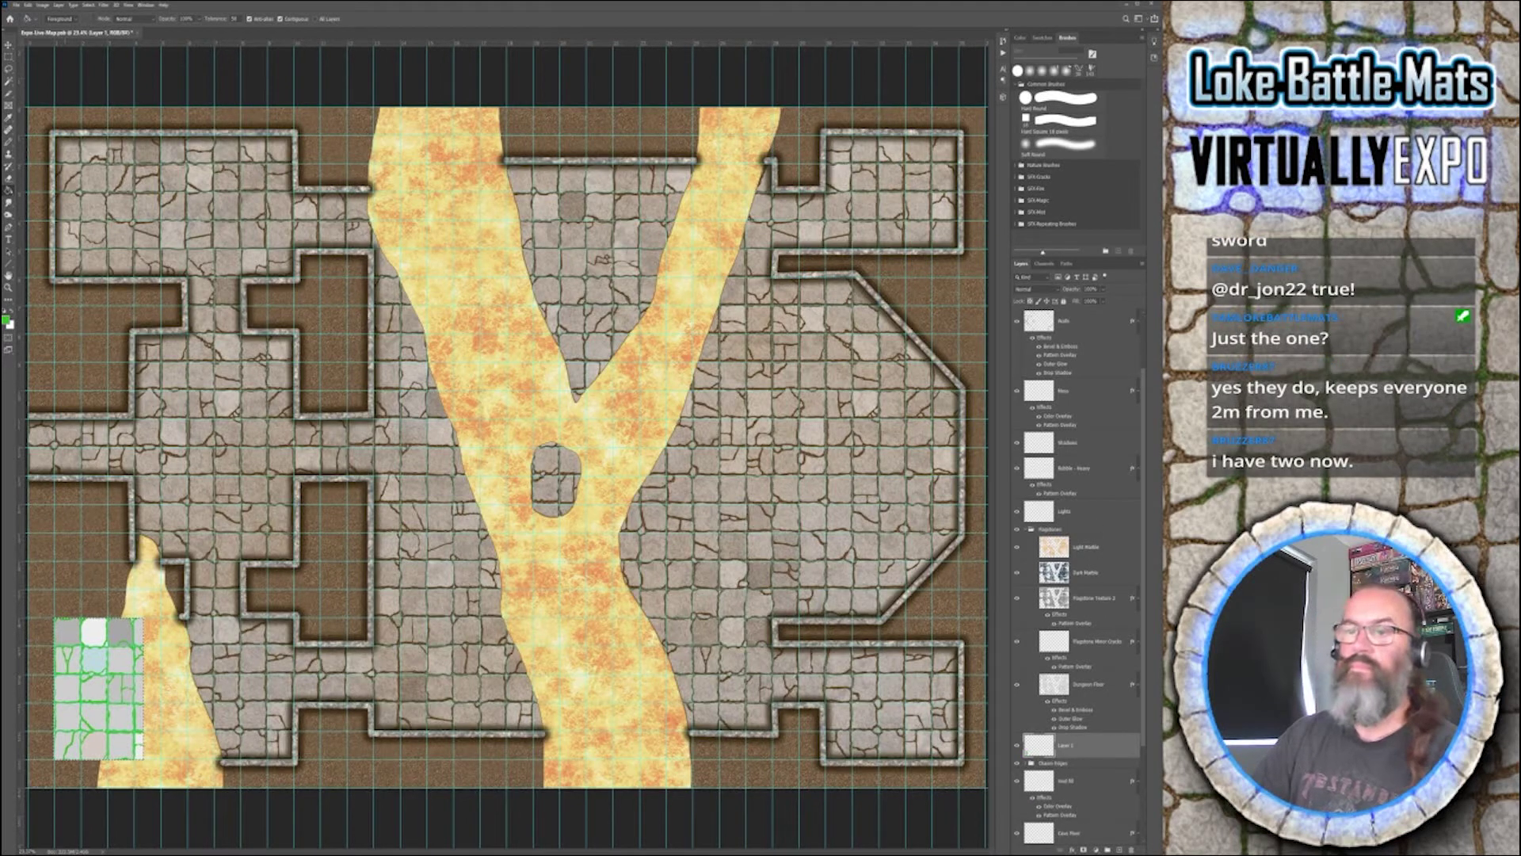
- Remove the green grout lines from the south-west patch, move its layer directly above Dungeon Floor and merge it down
key("w")
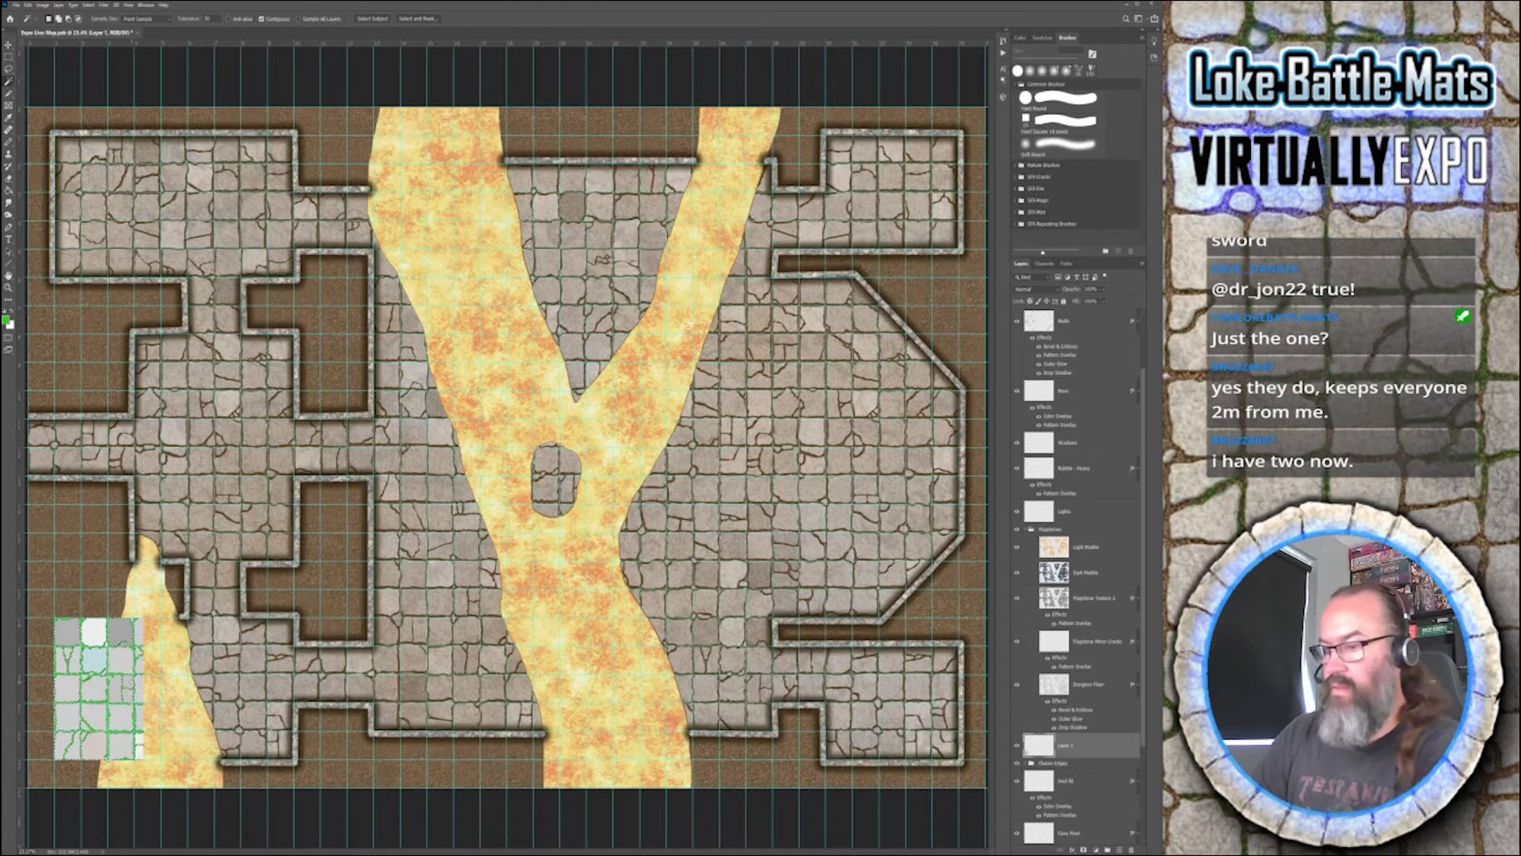
key("ctrl+d")
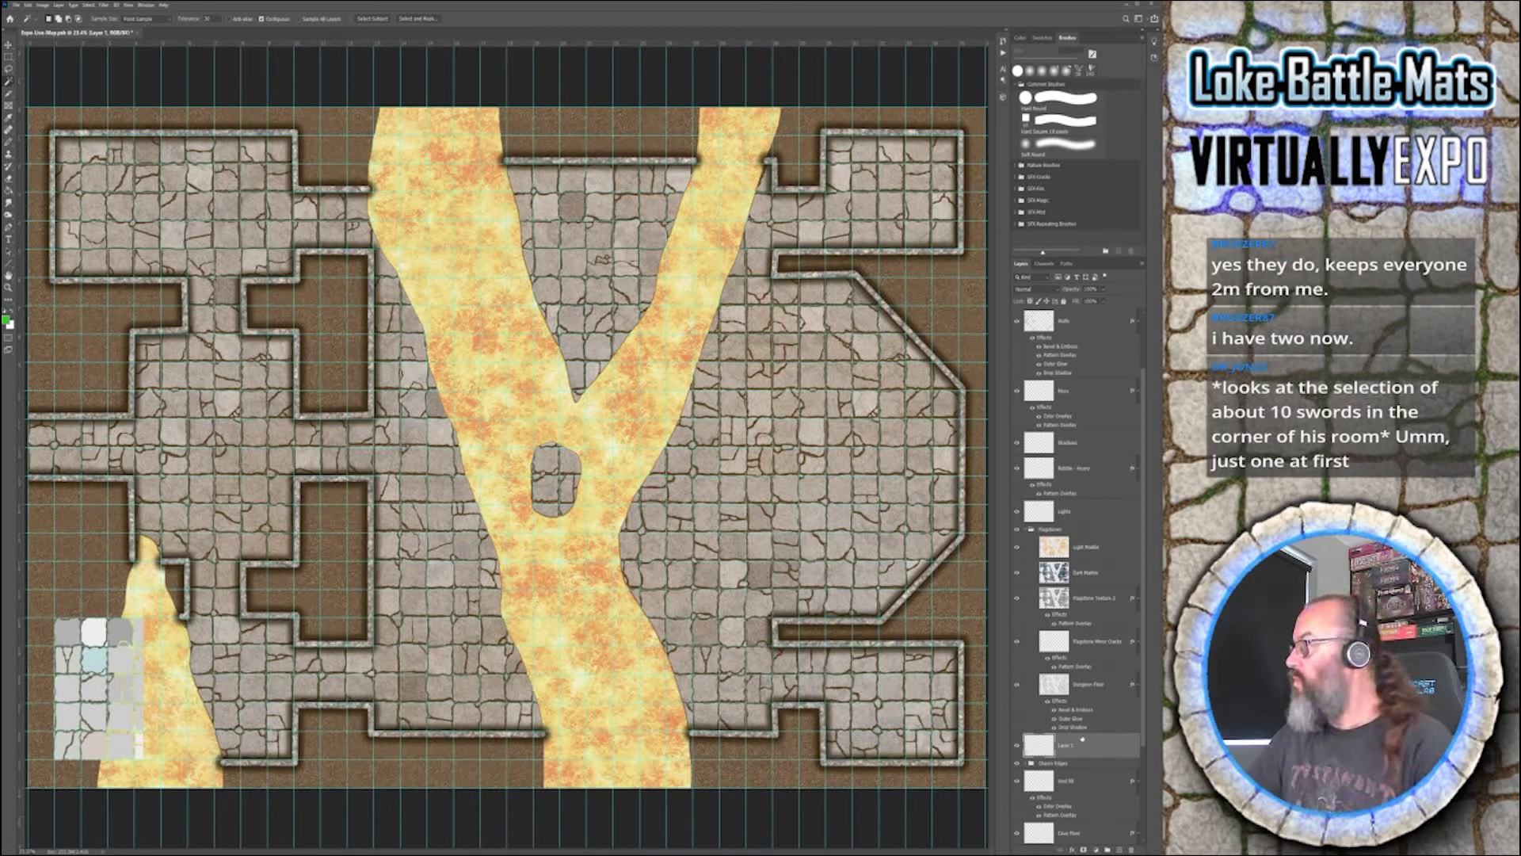
left_click_drag(1082, 740, 1087, 694)
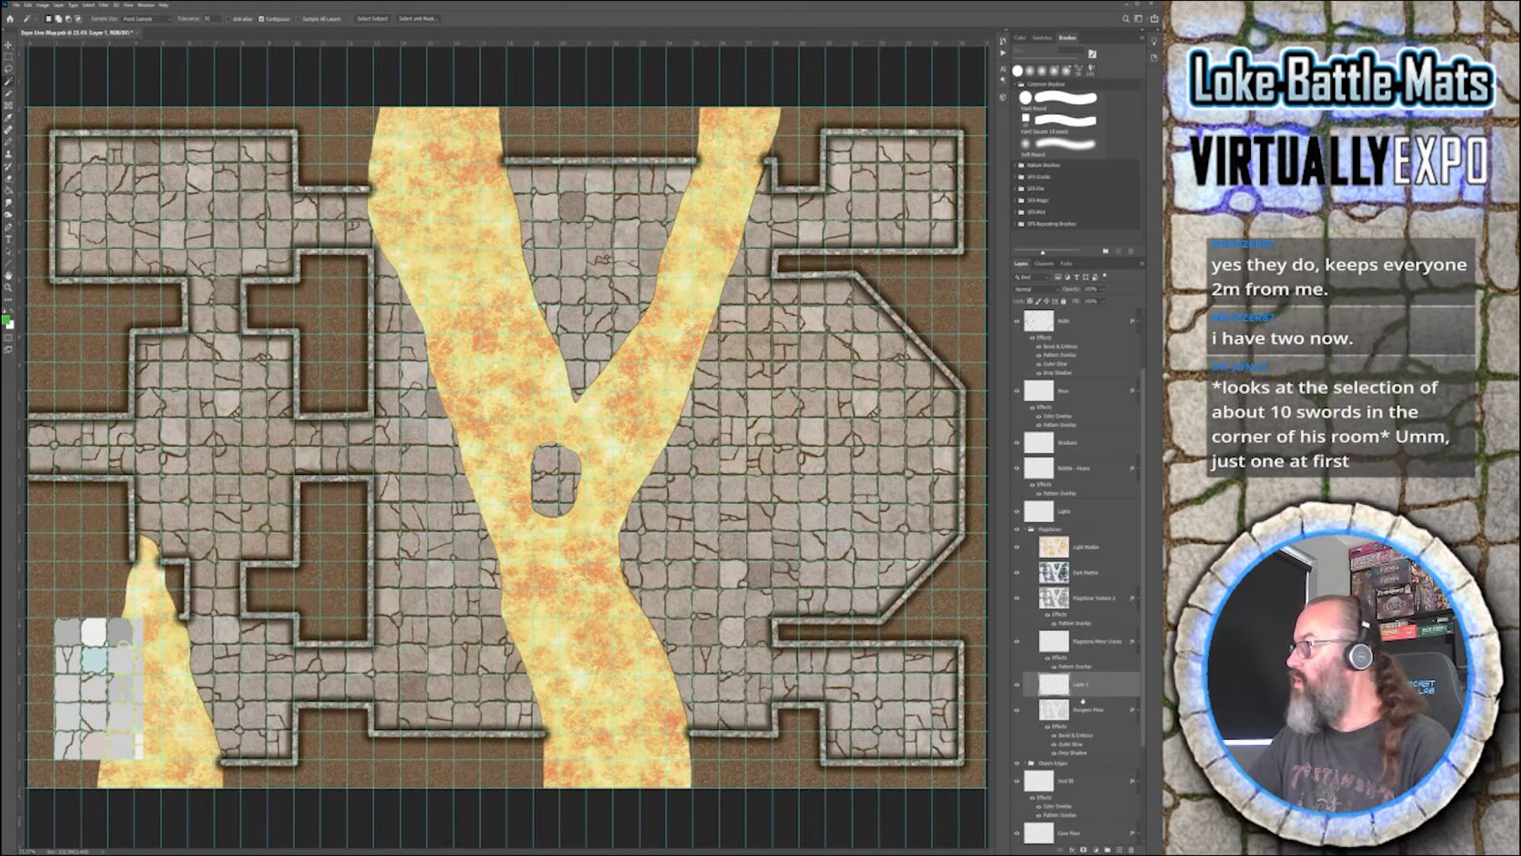
key("ctrl+e")
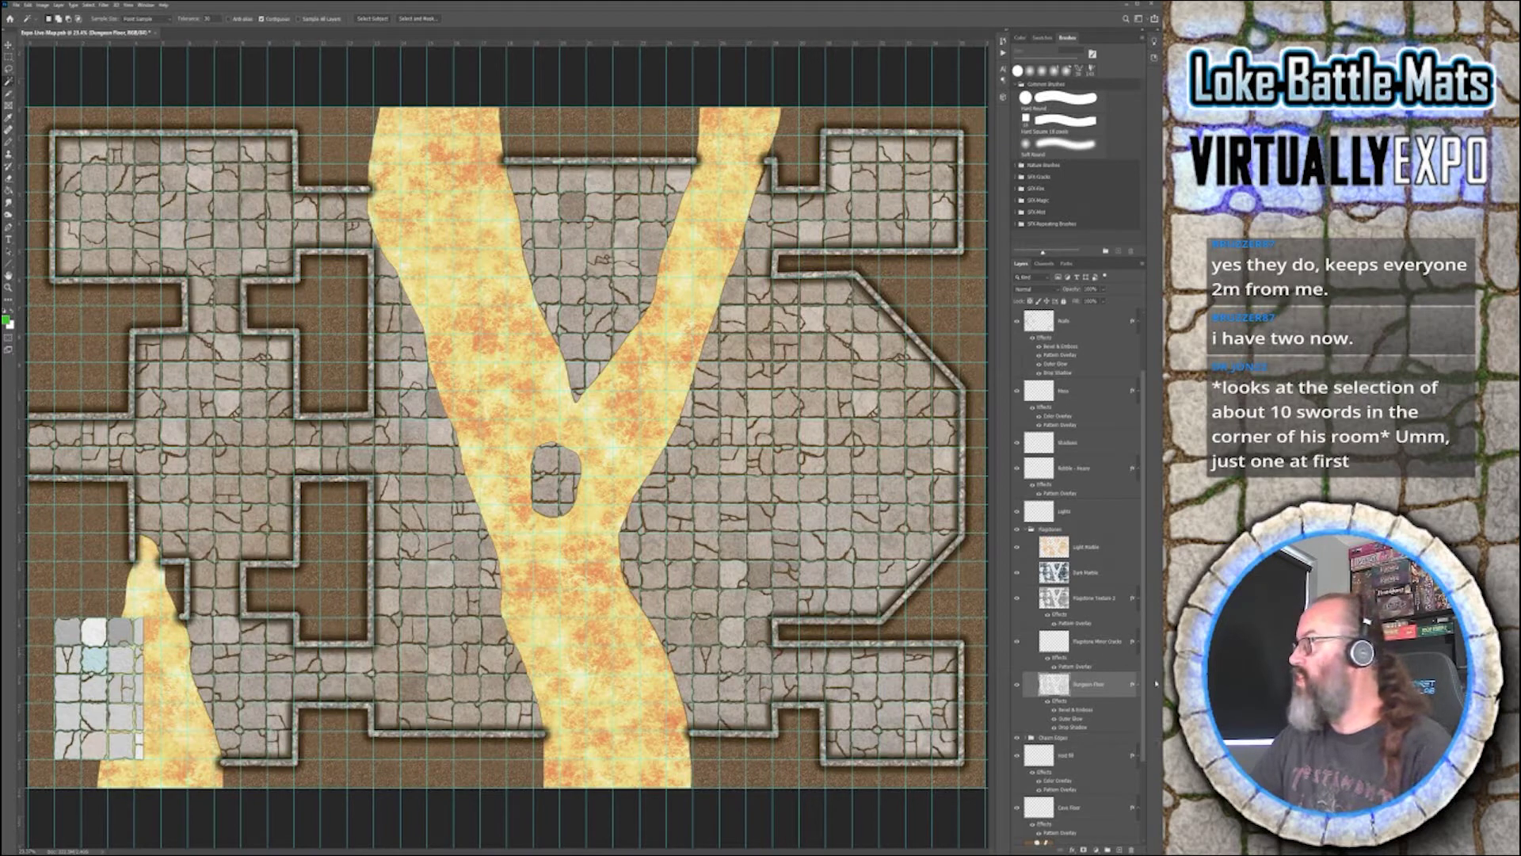
- Fill the south-west floor patch on the Flagstone Texture 2 layer with that layer's sampled colour
left_click(1099, 599)
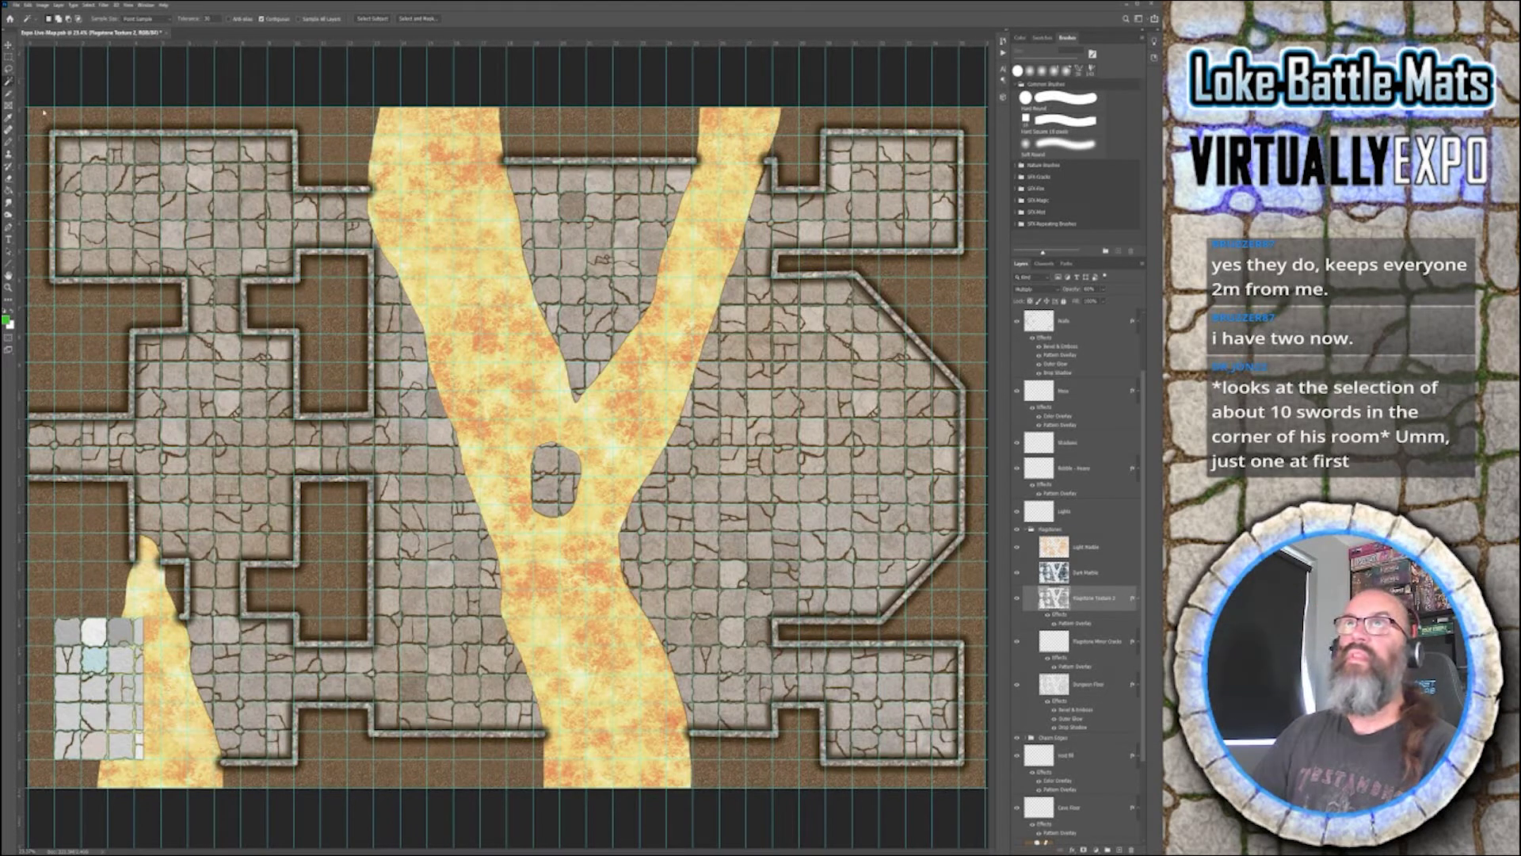
left_click(1093, 685)
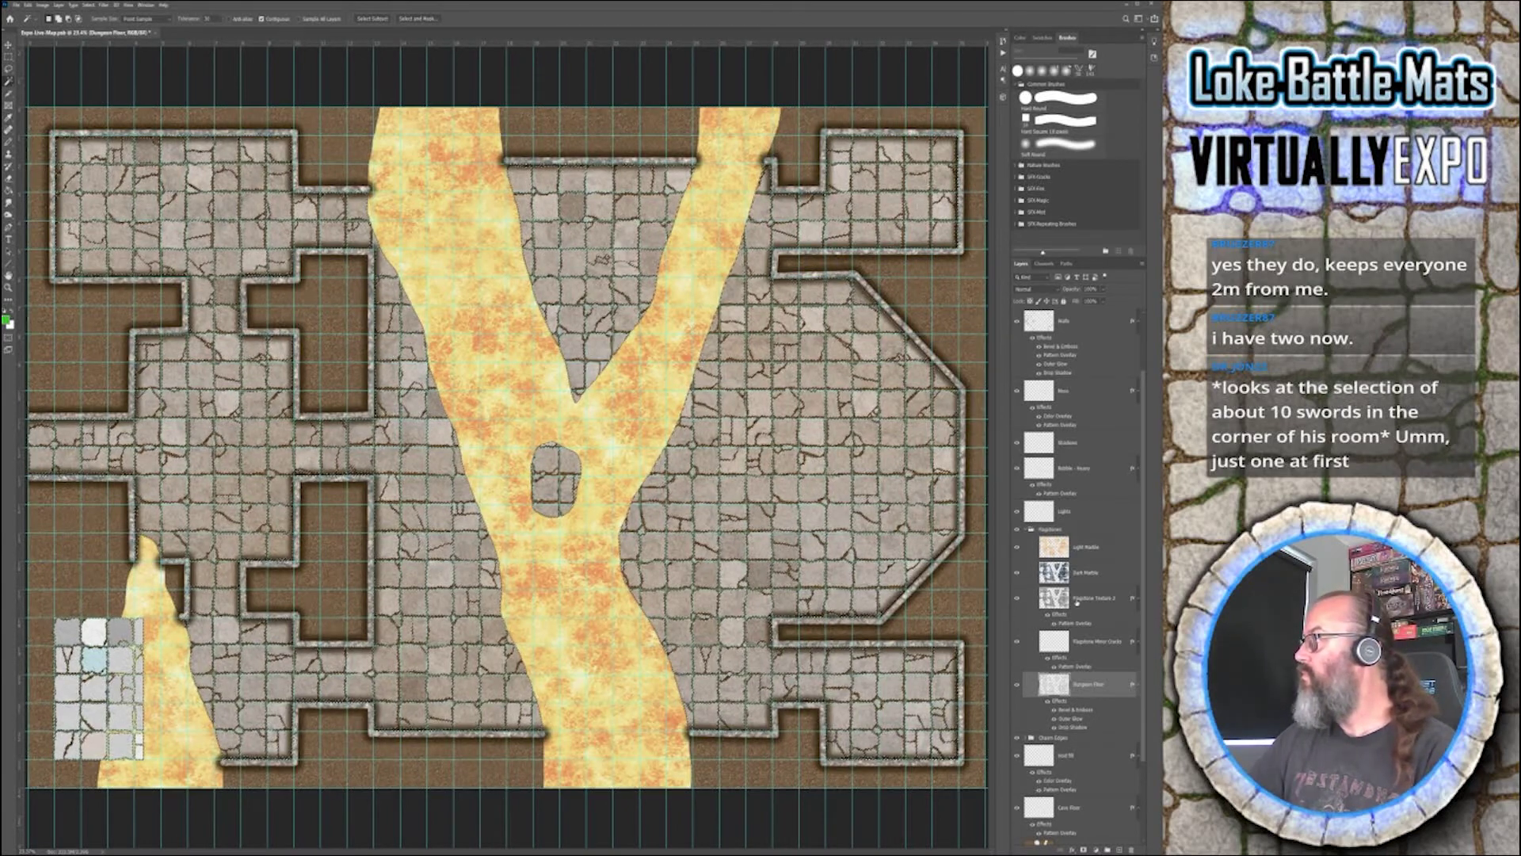
left_click(1077, 601)
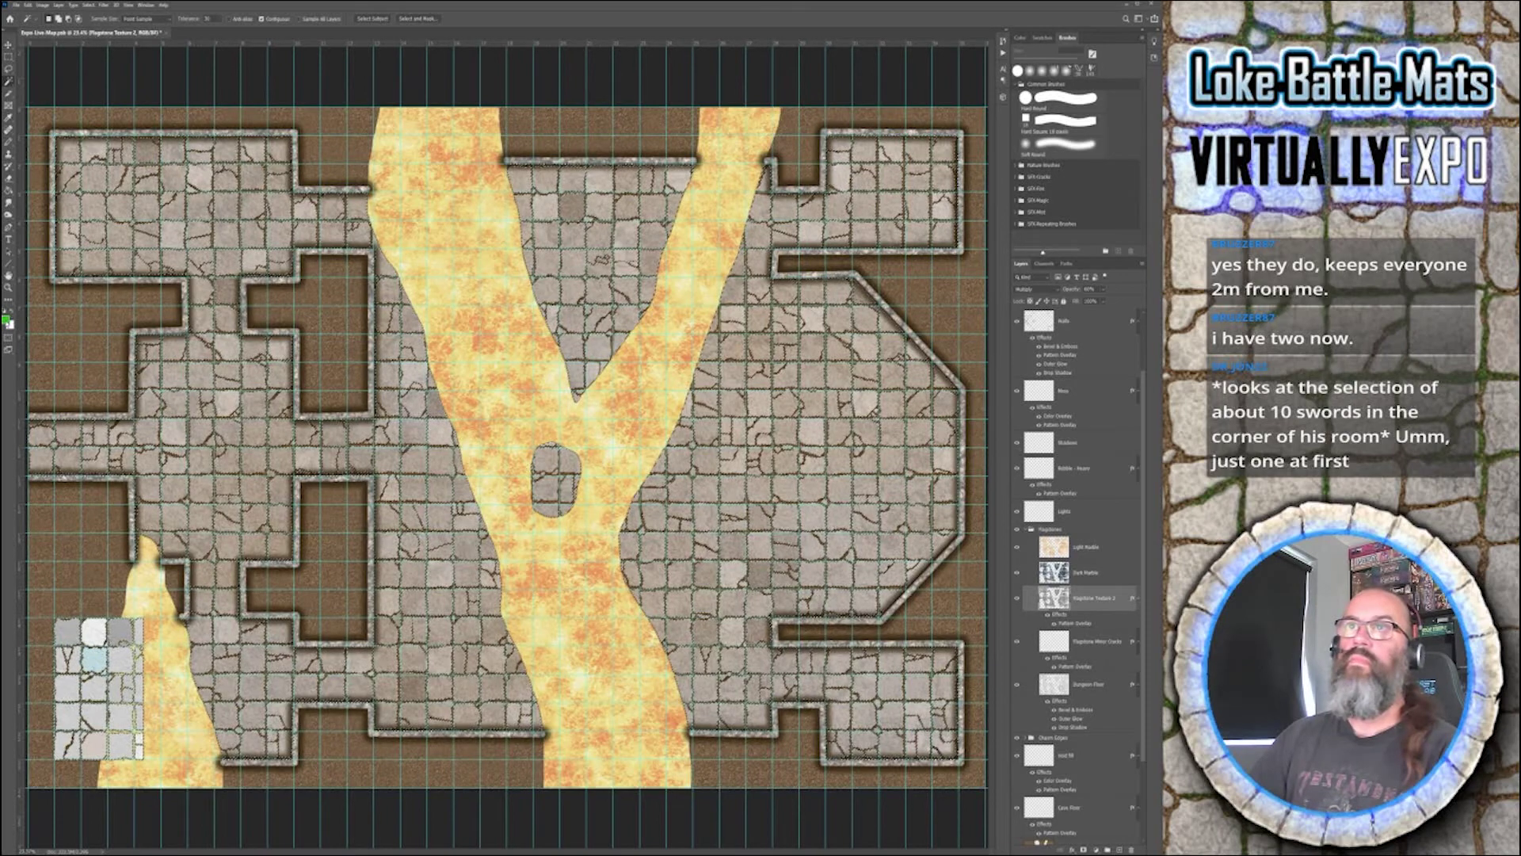
key("i")
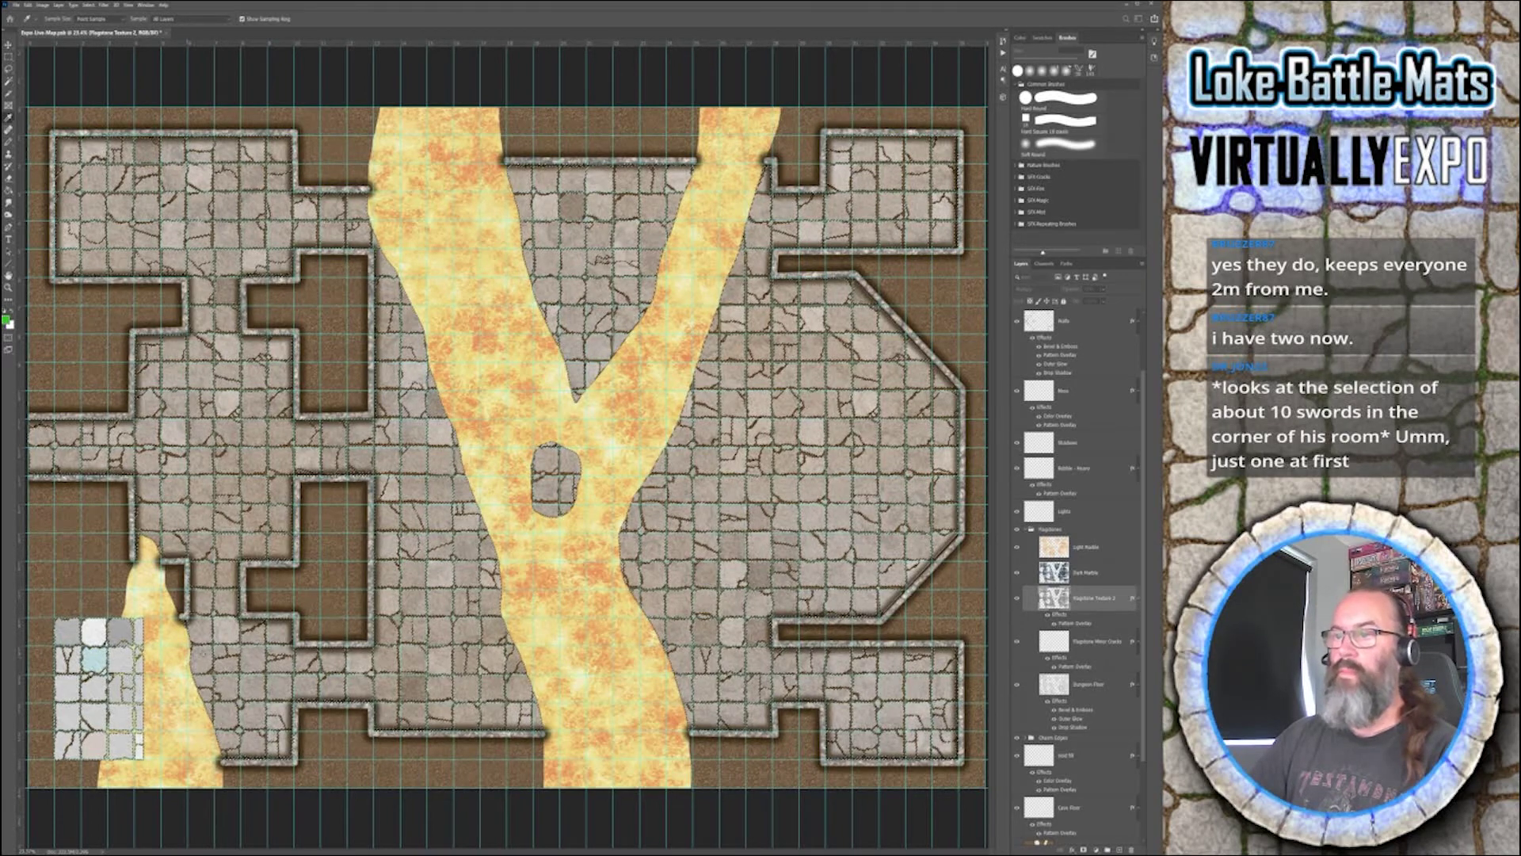
key("w")
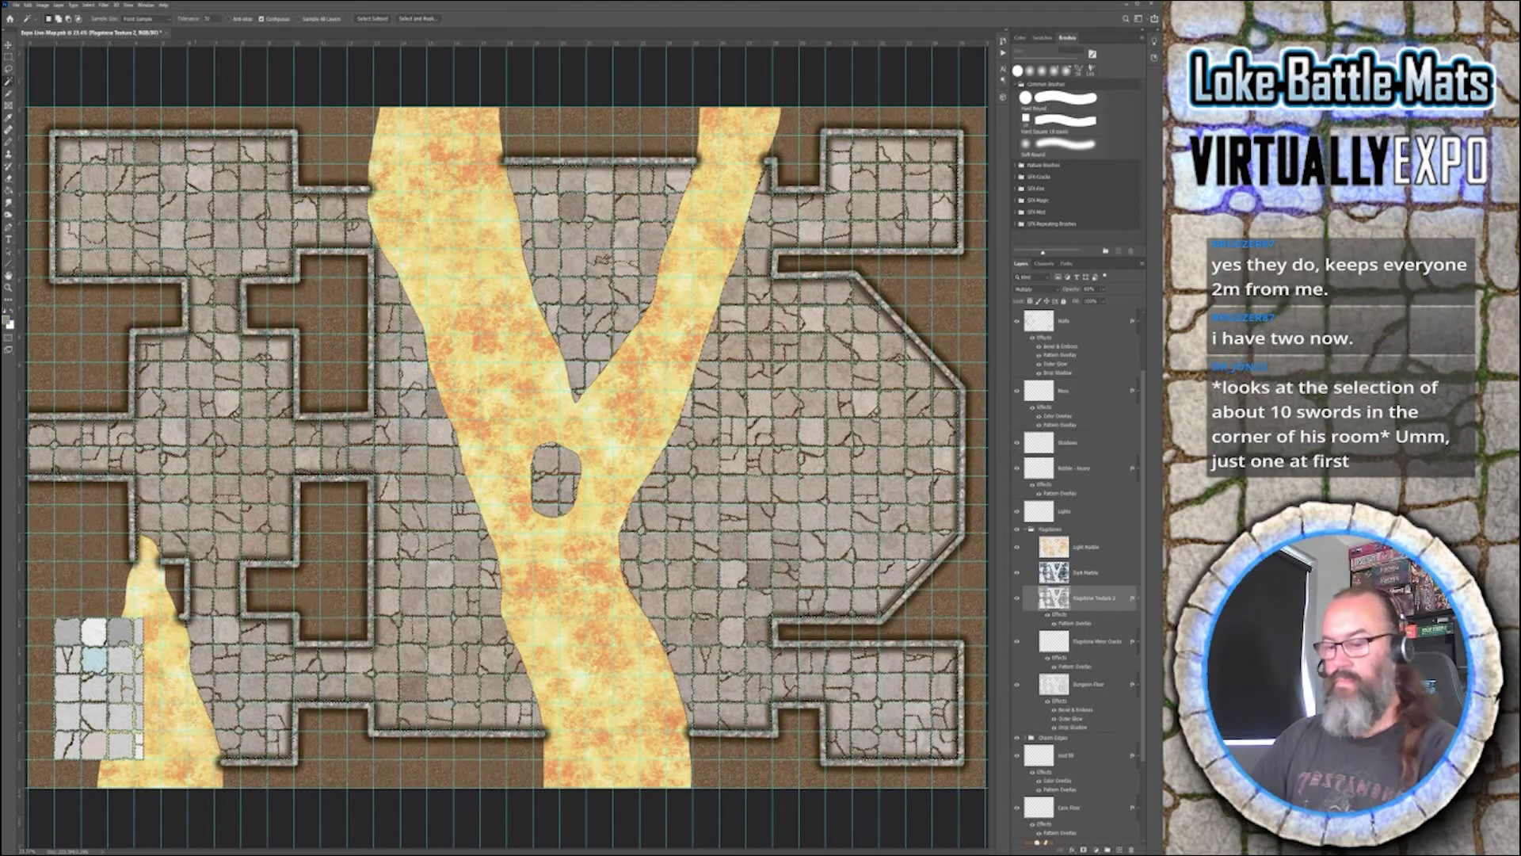
key("g")
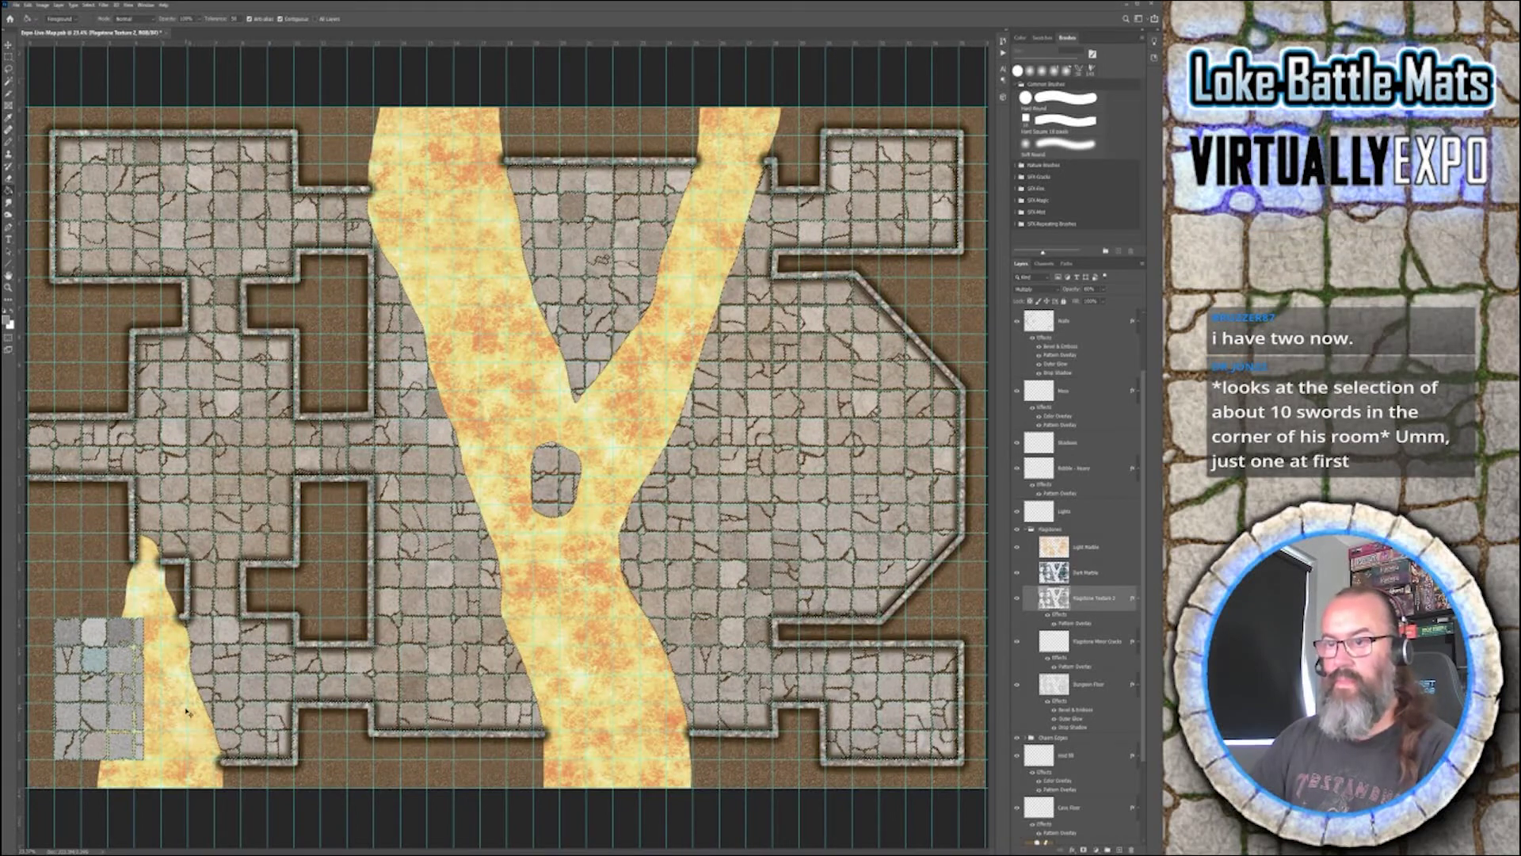
- Paint over the south-west floor patch on the Light Marble layer with an enlarged hard round brush in a colour sampled from the marble
left_click(1102, 573)
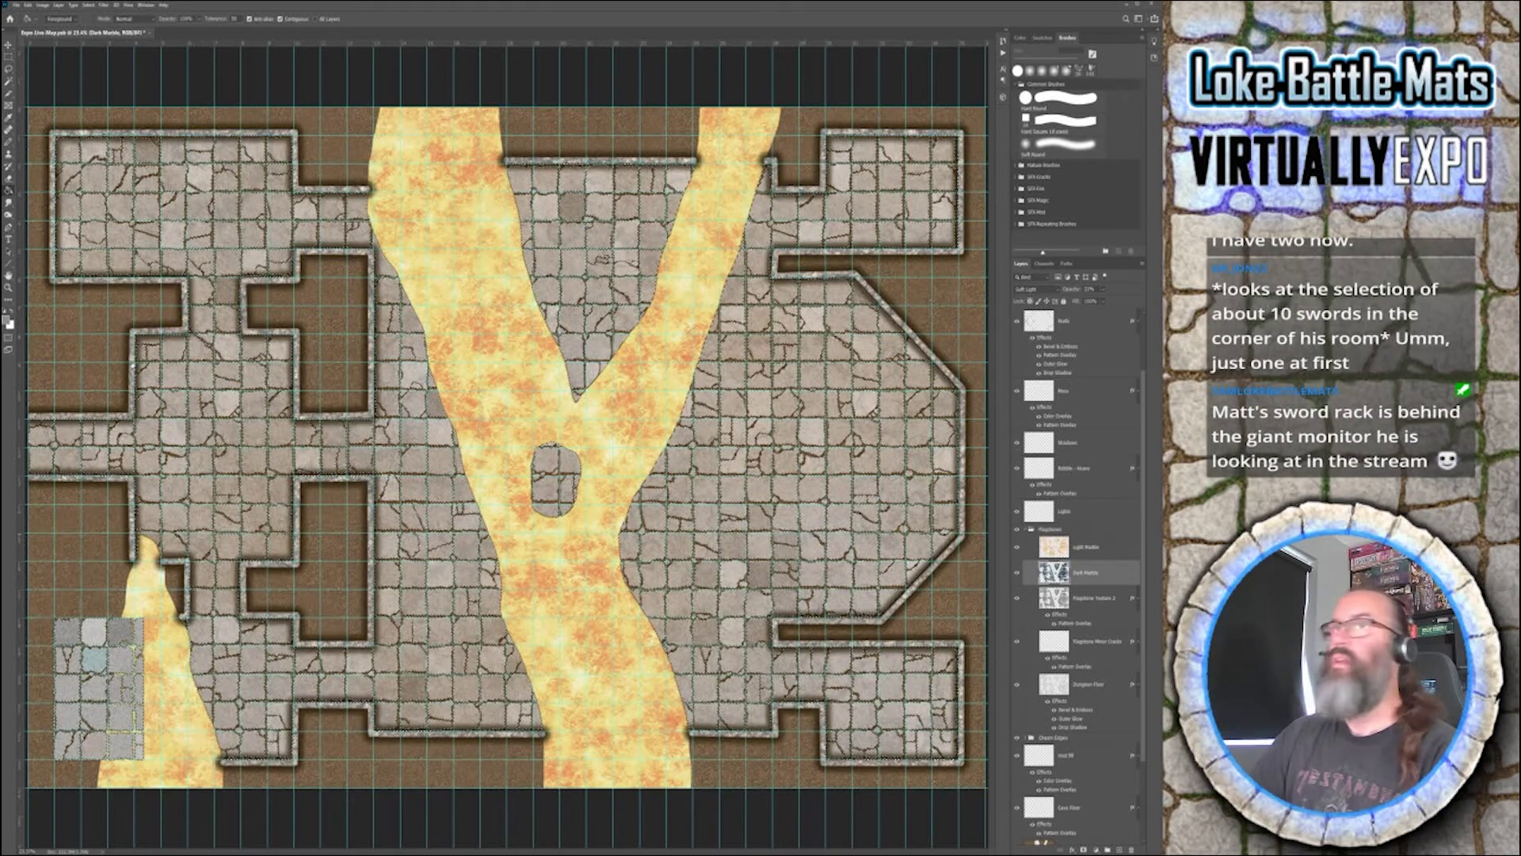
key("alt+bracketright")
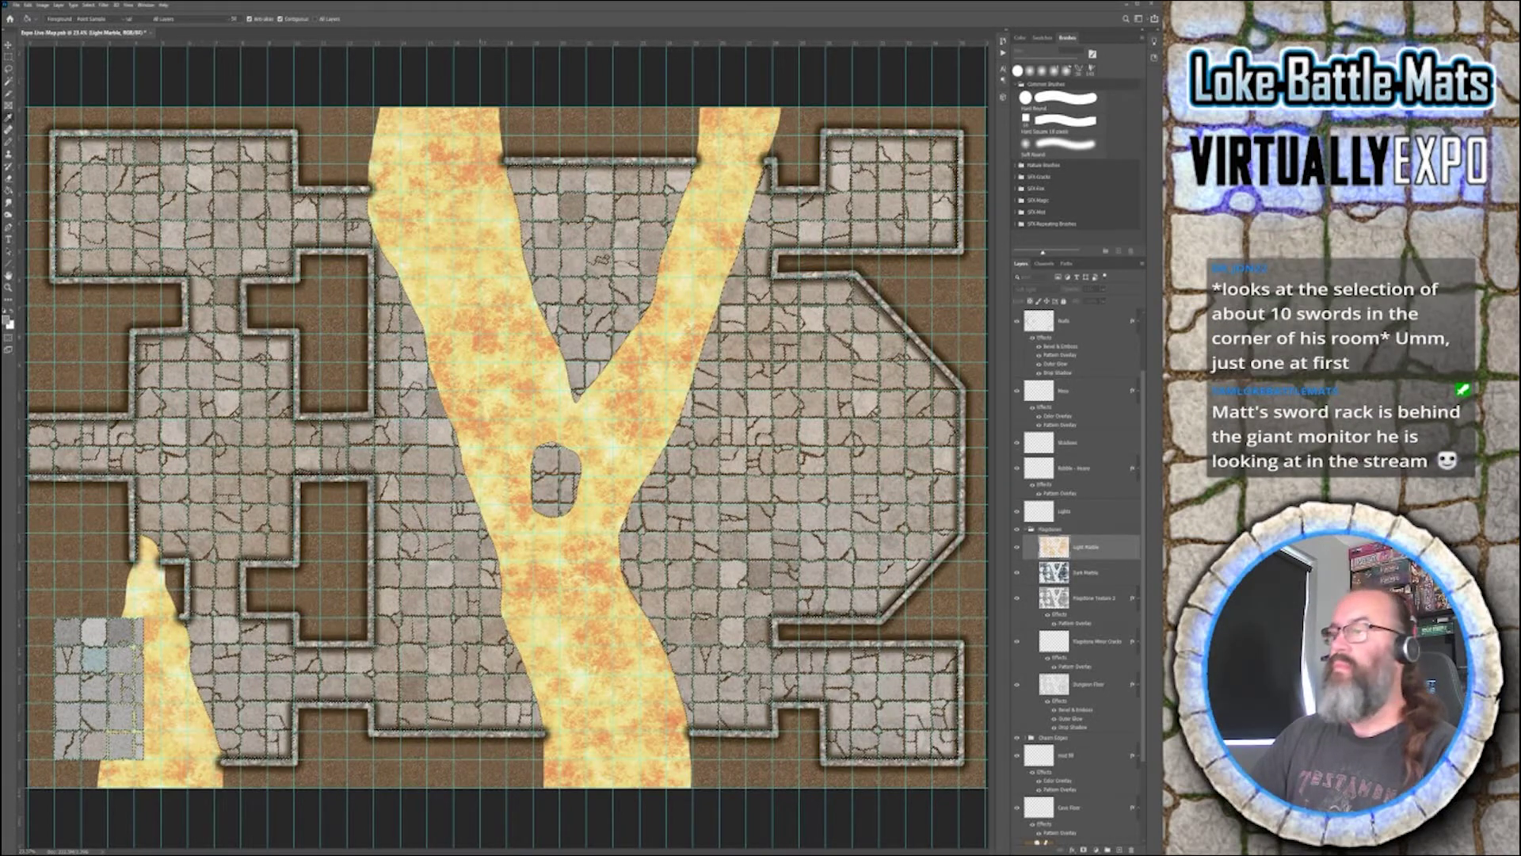
key("i")
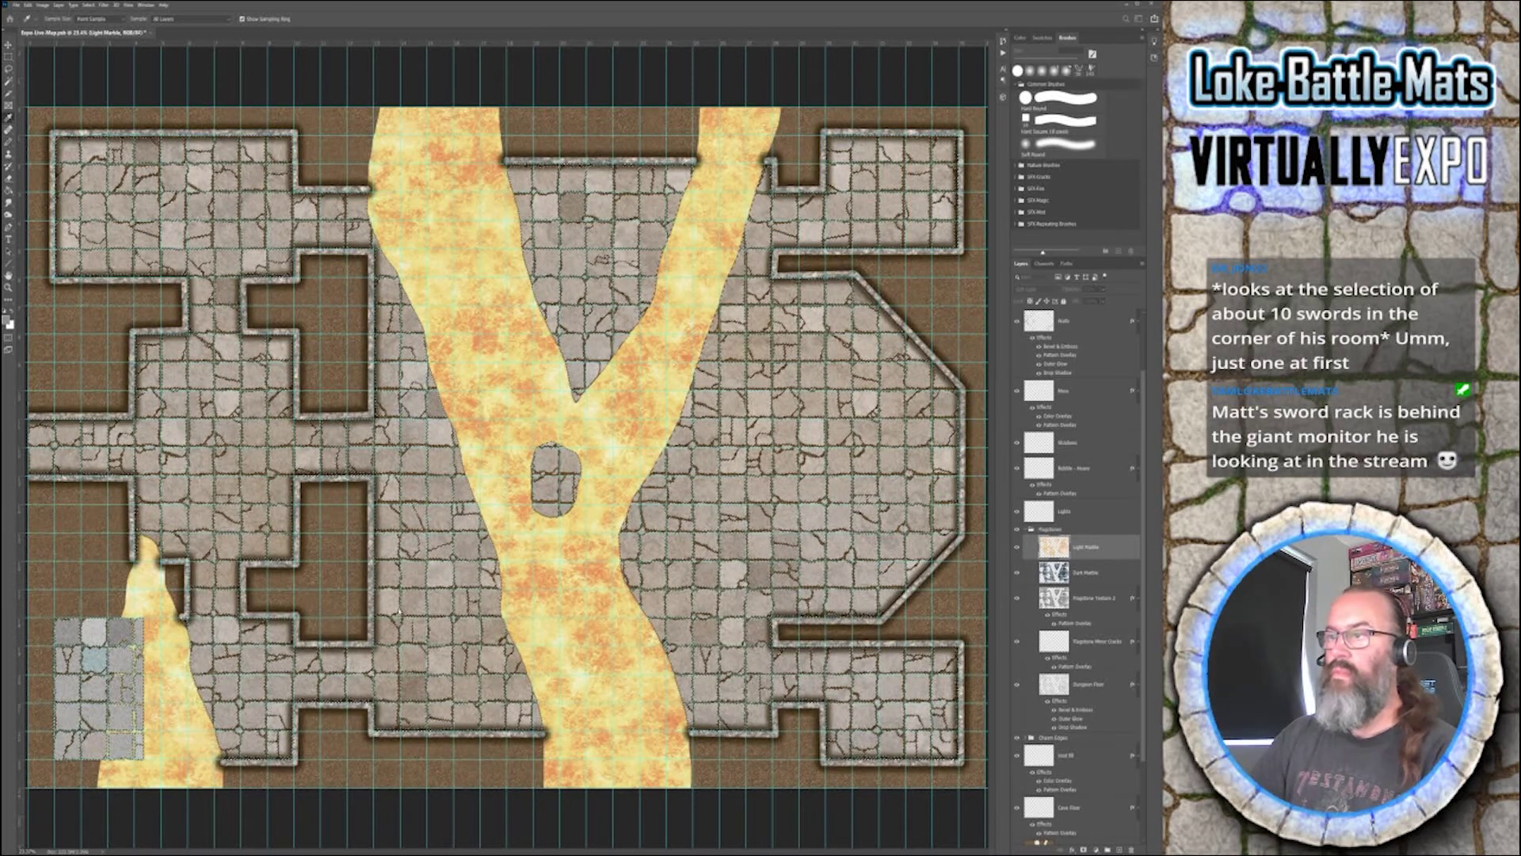
key("g")
key("b")
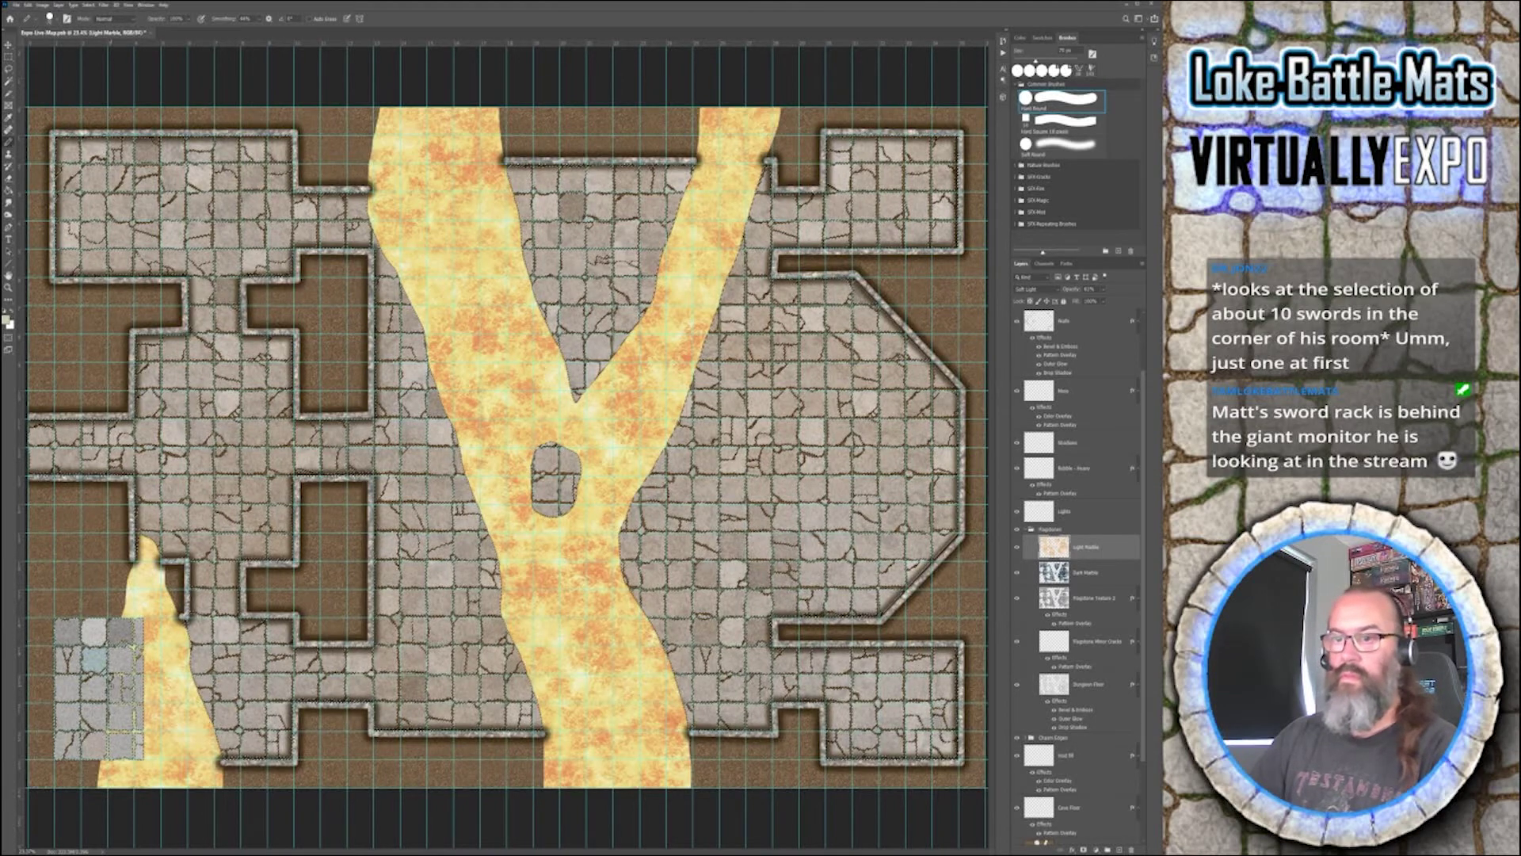
key("bracketright")
key("bracketright")
key("bracketright")
key("bracketright")
key("bracketright")
key("bracketright")
key("bracketright")
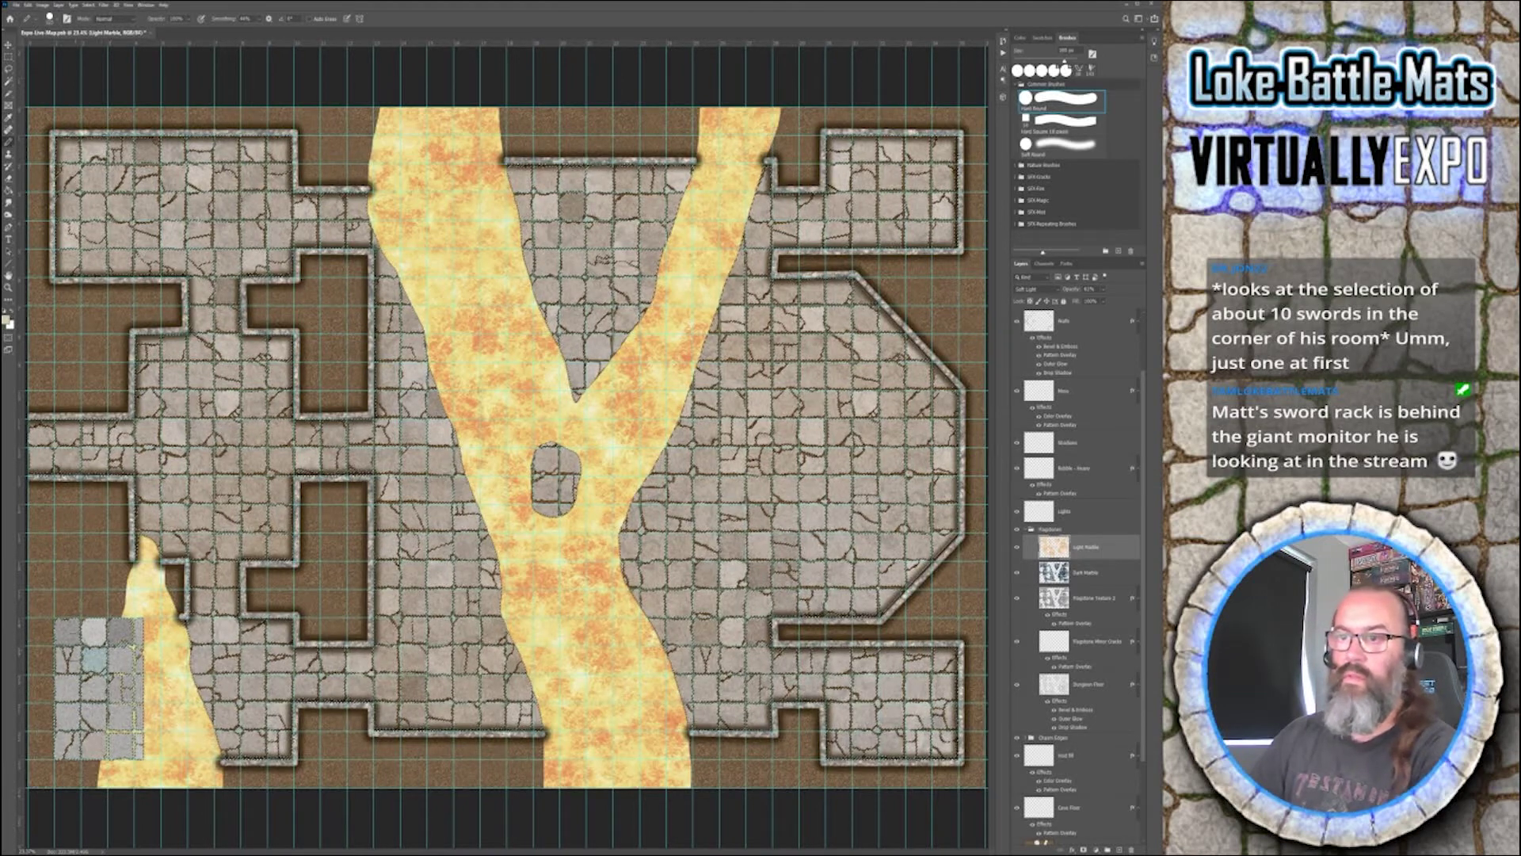
key("bracketright")
key("bracketright")
key("bracketright")
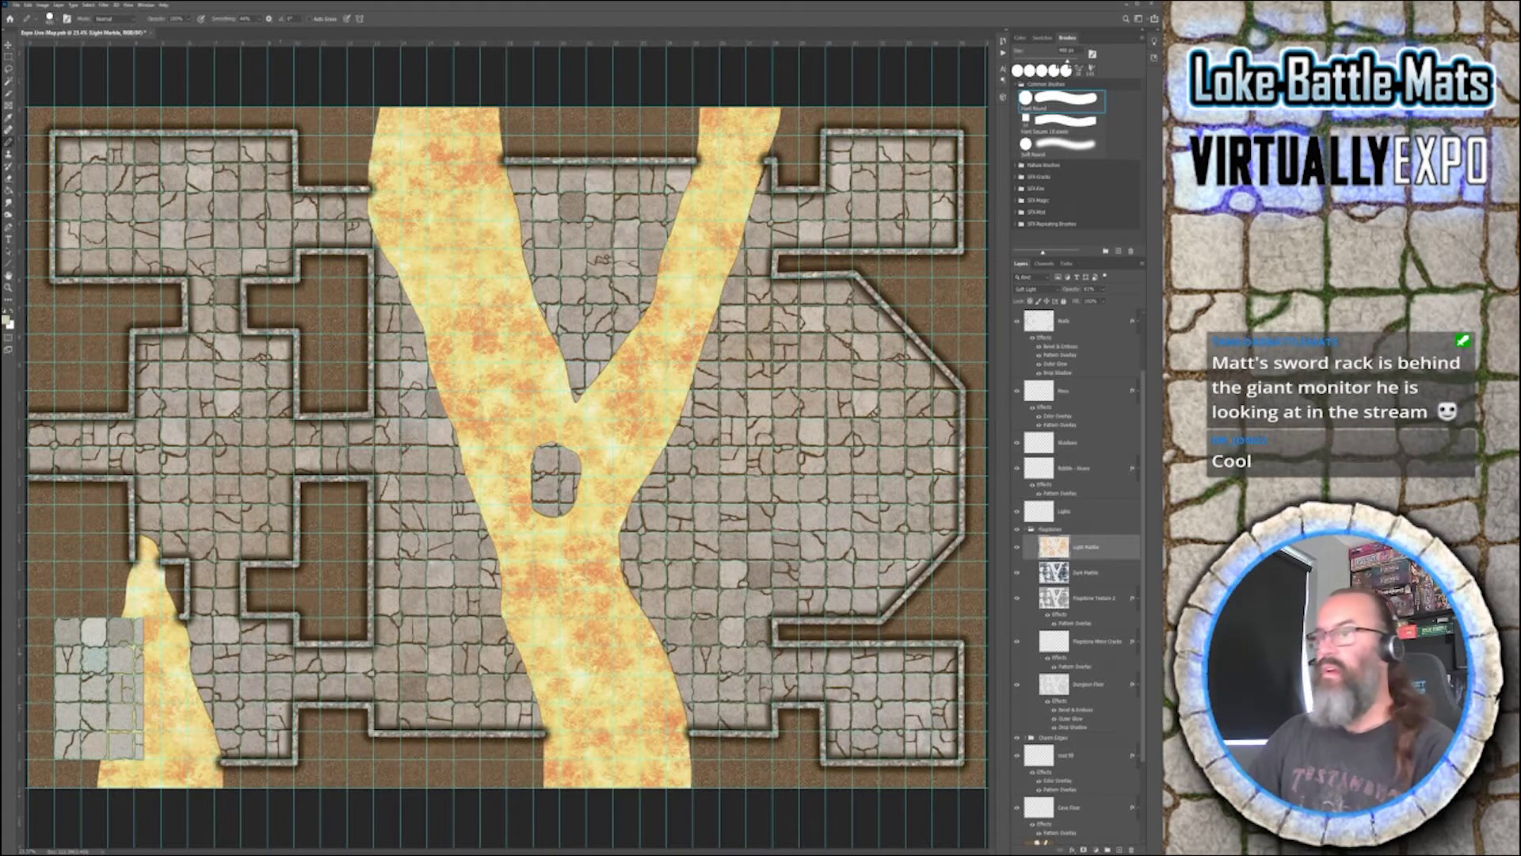
- On the Walls layer, sample the wall colour with effects hidden, restore them and draw straight walls along the south-west room's north, west and south sides
scroll(1089, 386, "up", 3)
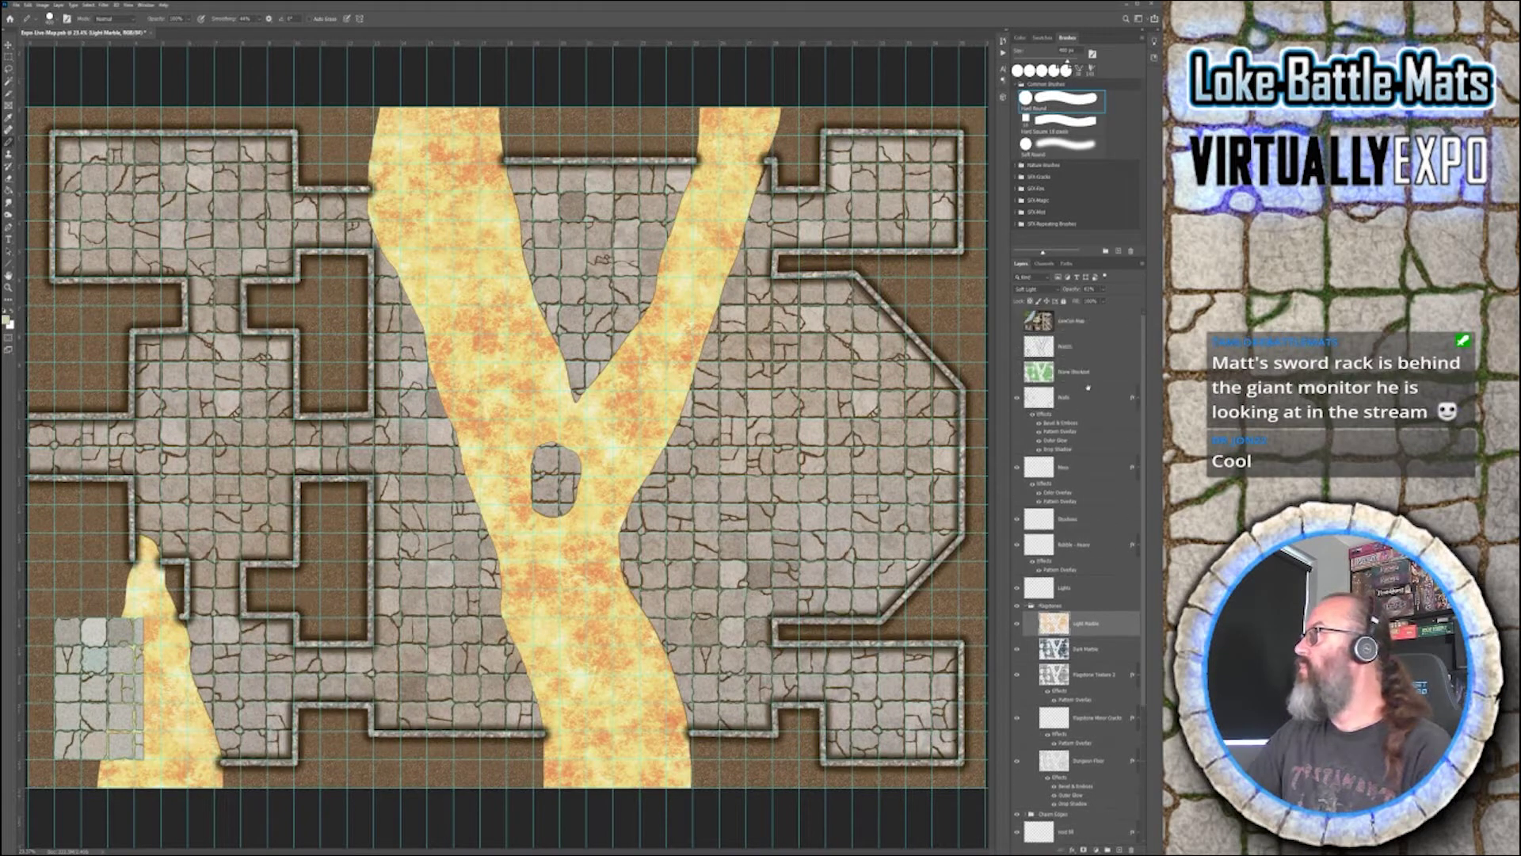
left_click(1084, 402)
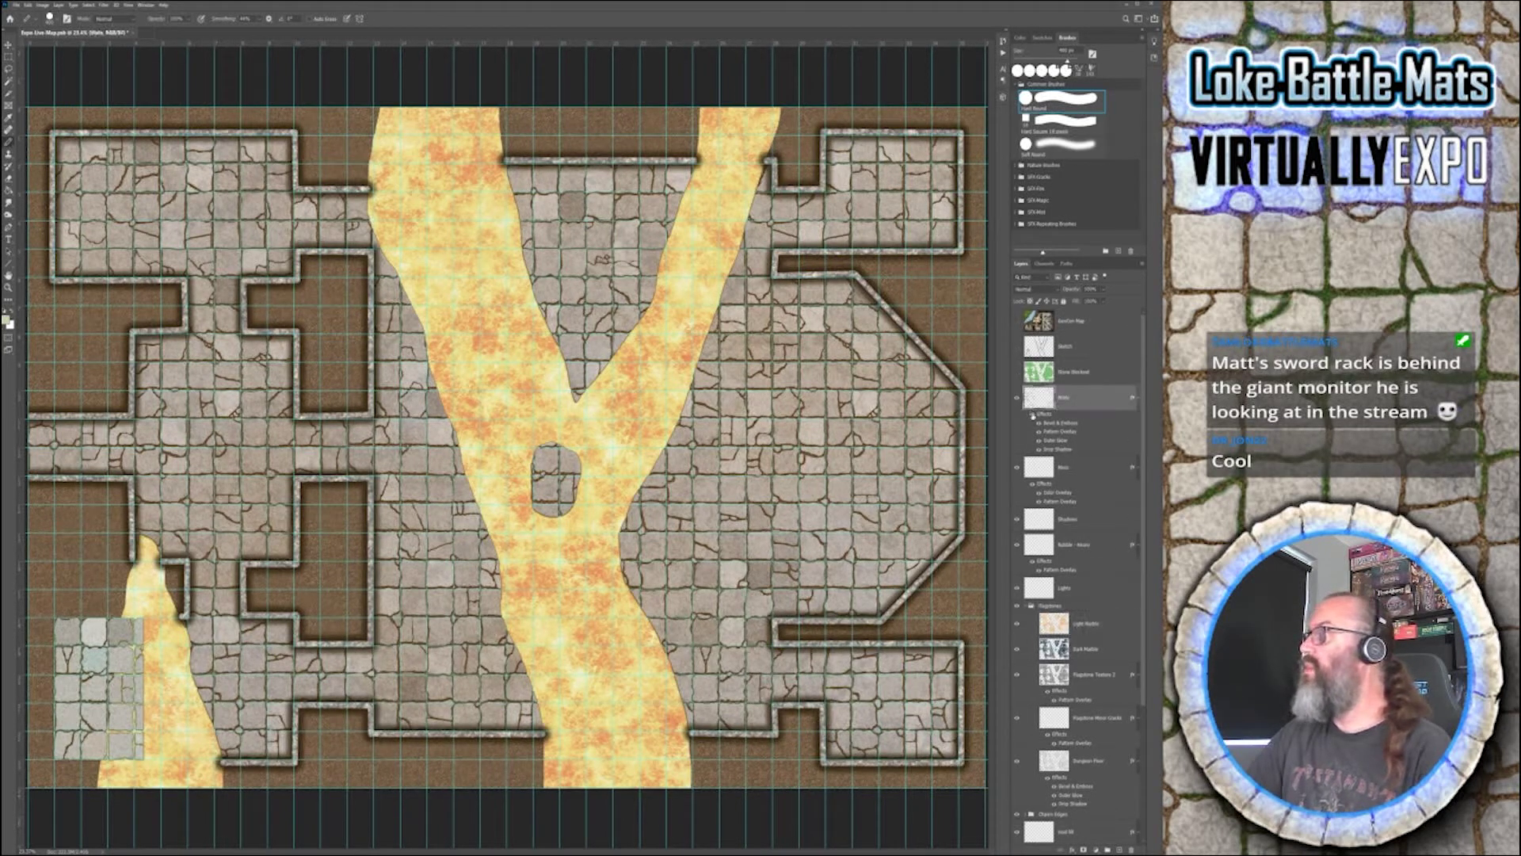
left_click(1033, 414)
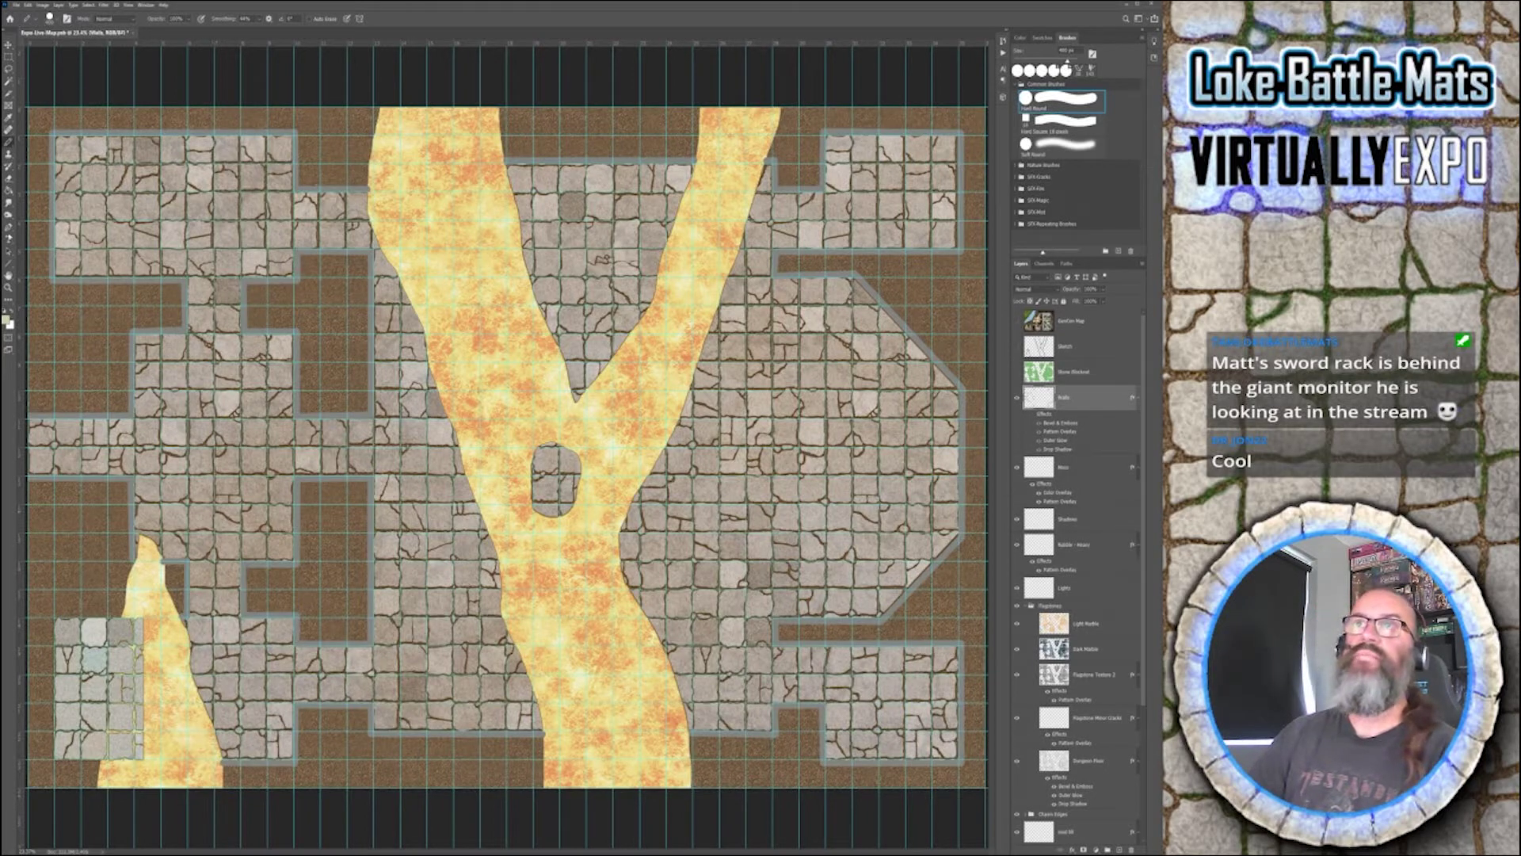
key("i")
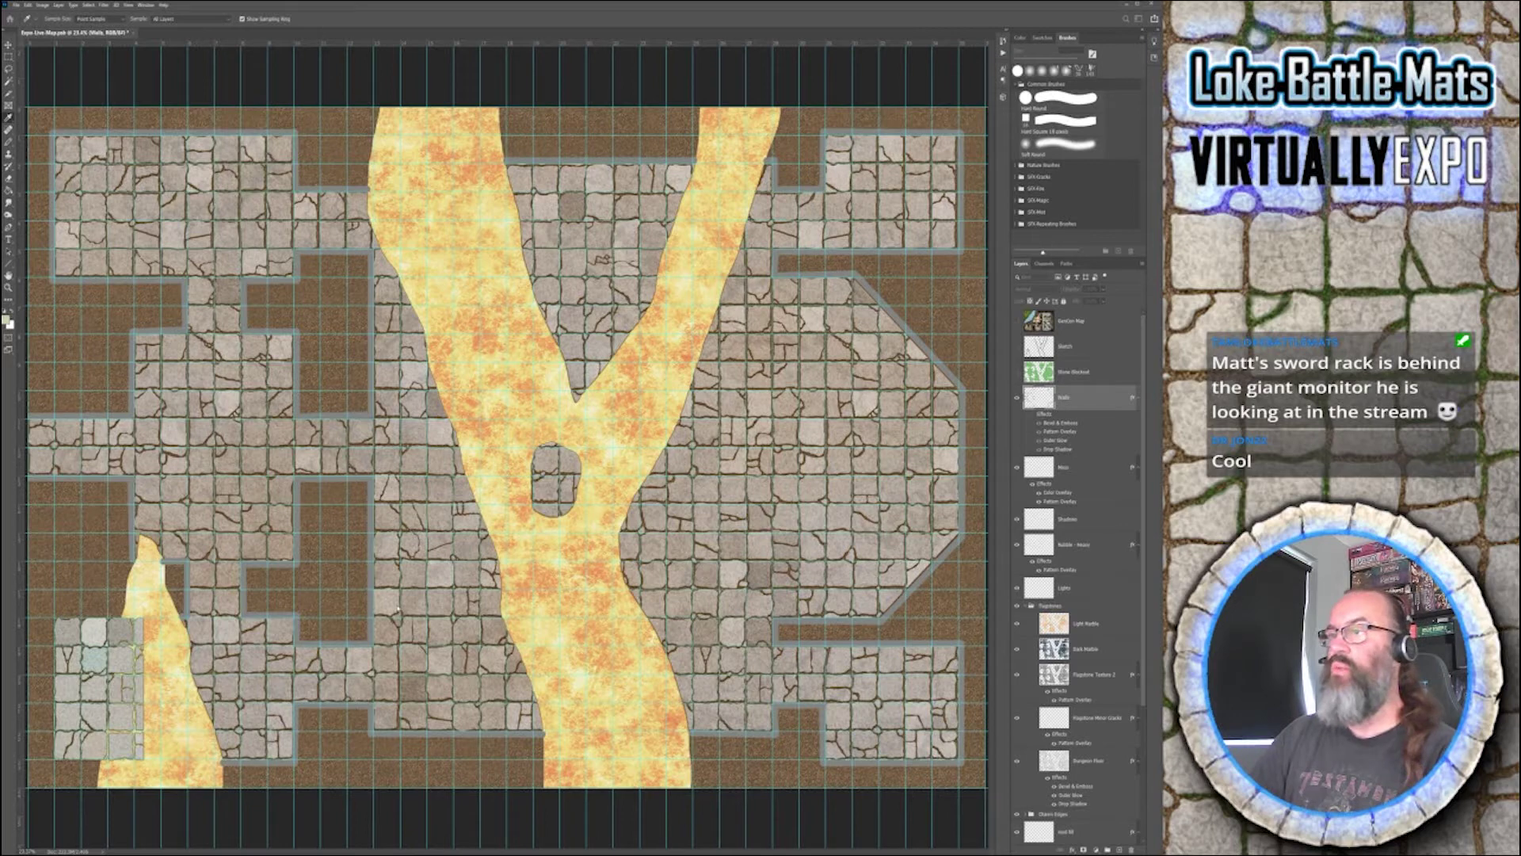
key("b")
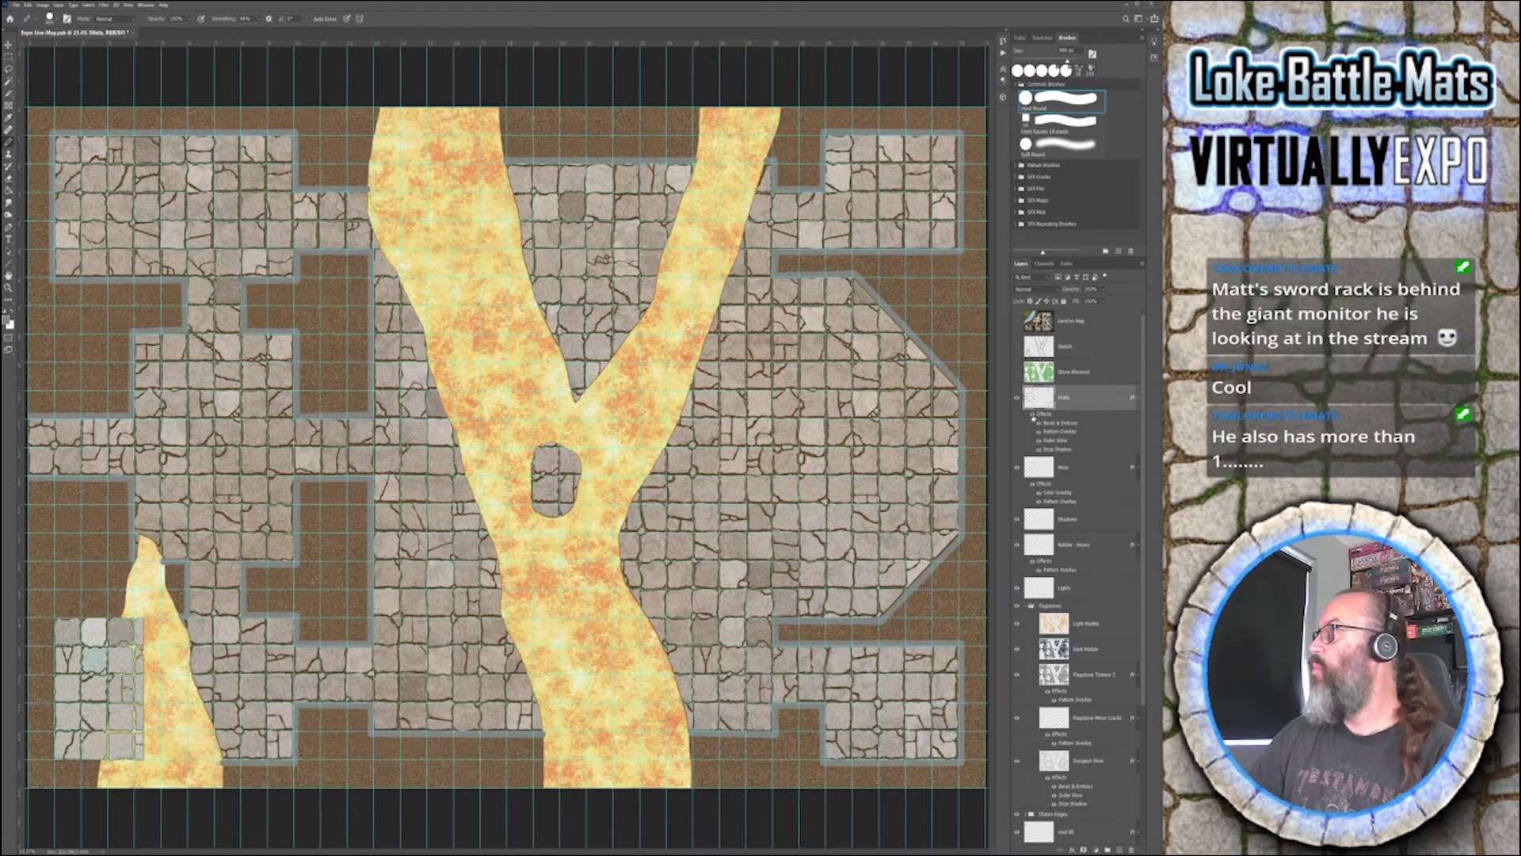
left_click(1025, 417)
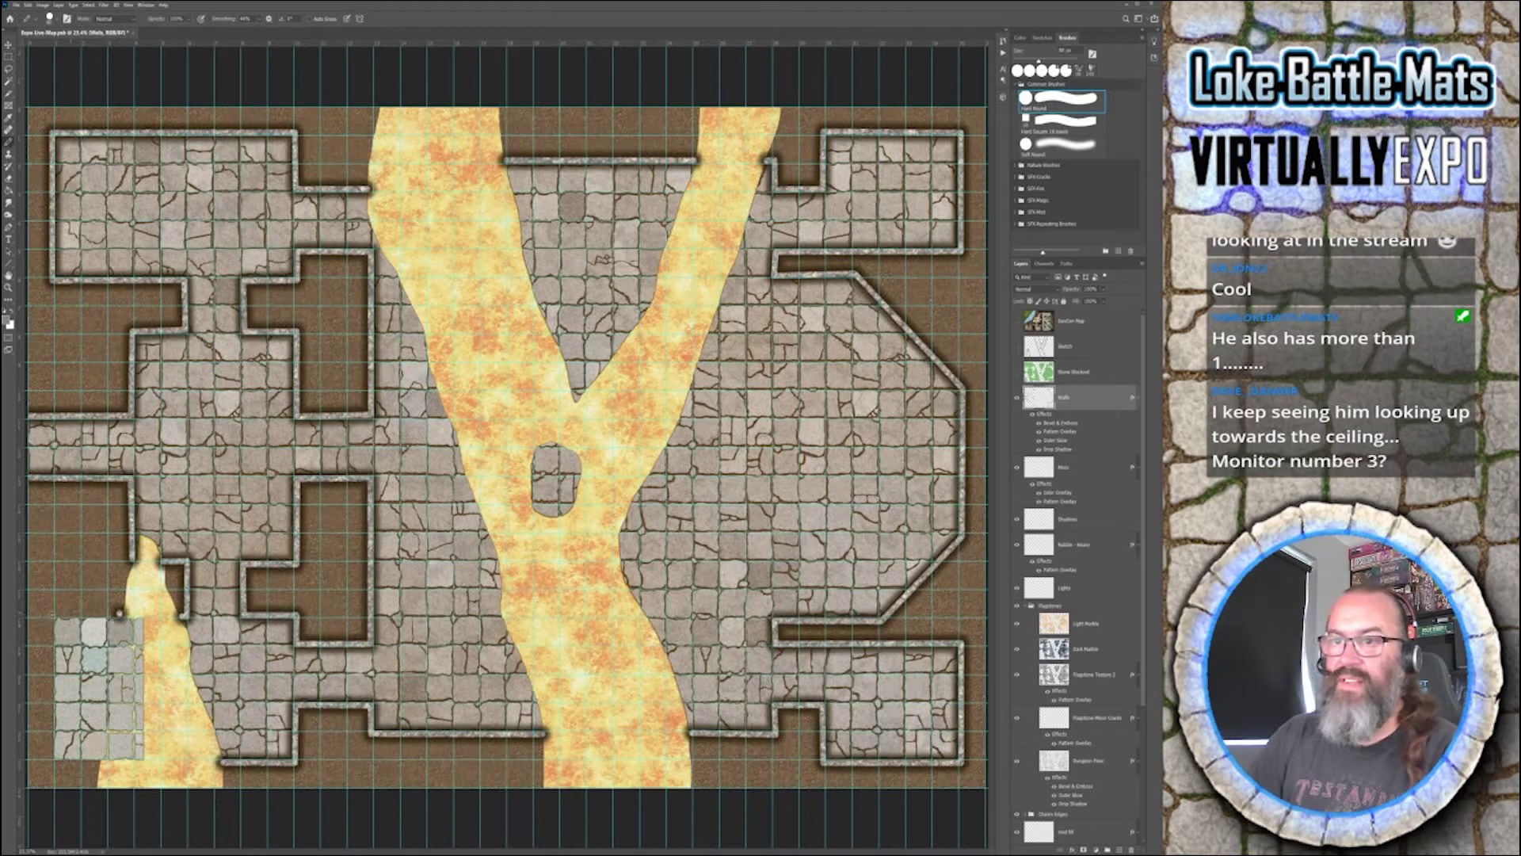
left_click(49, 615, "shift")
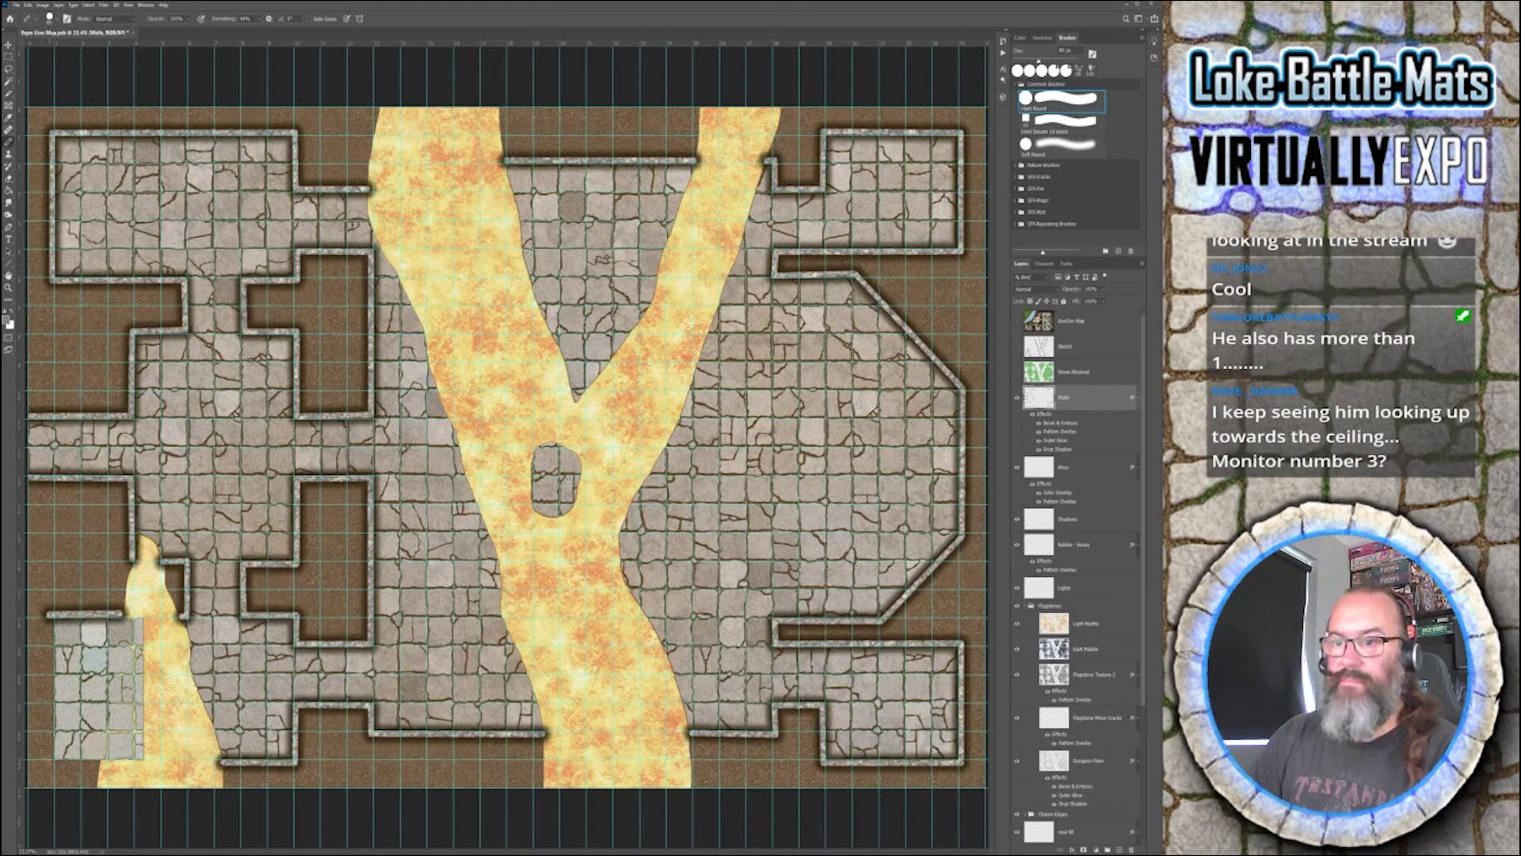
left_click(51, 763, "shift")
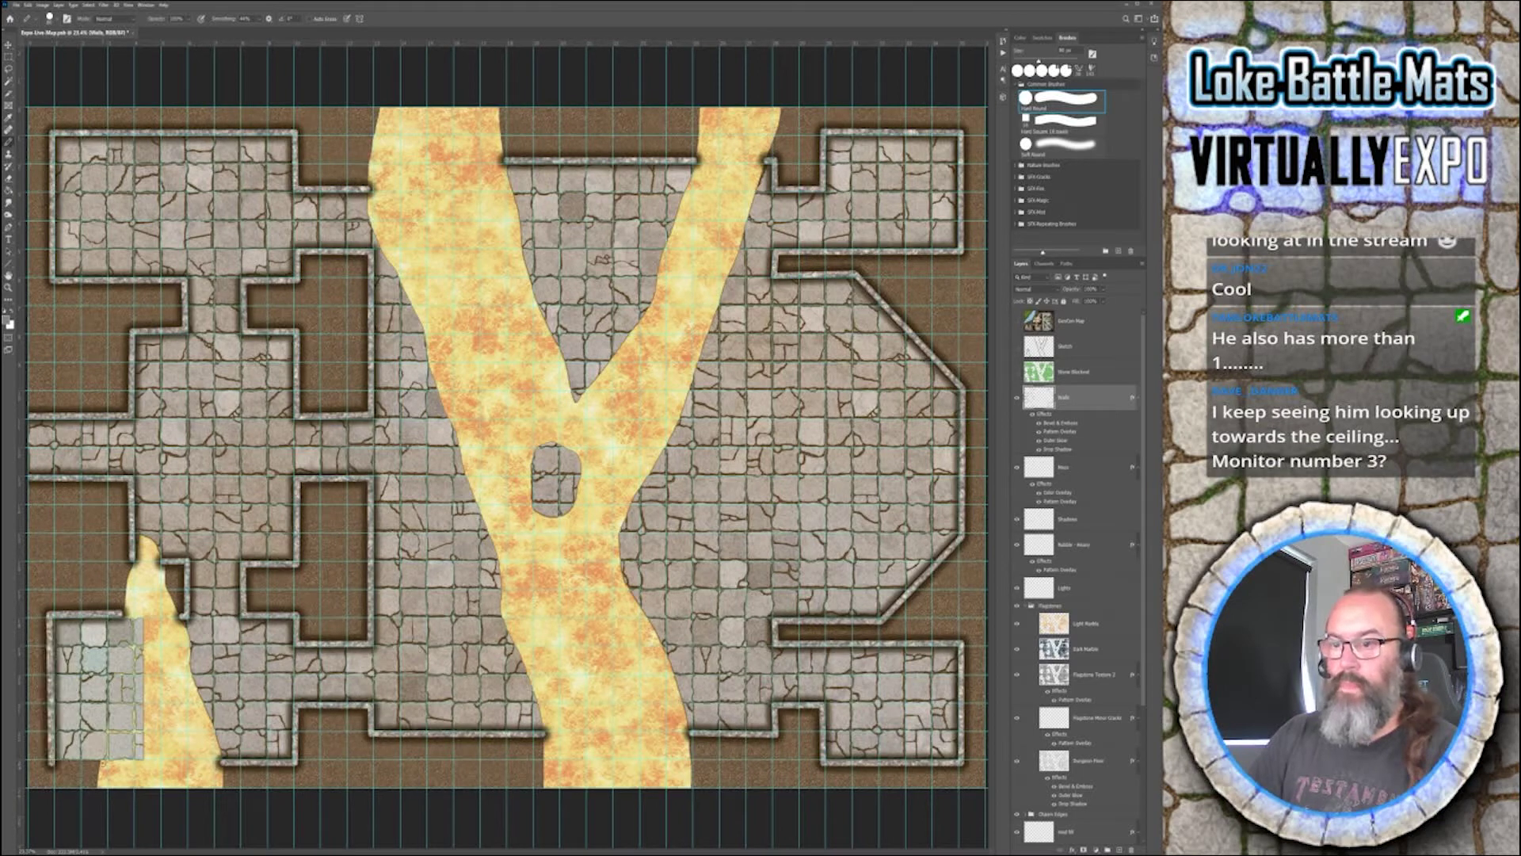
left_click(108, 762, "shift")
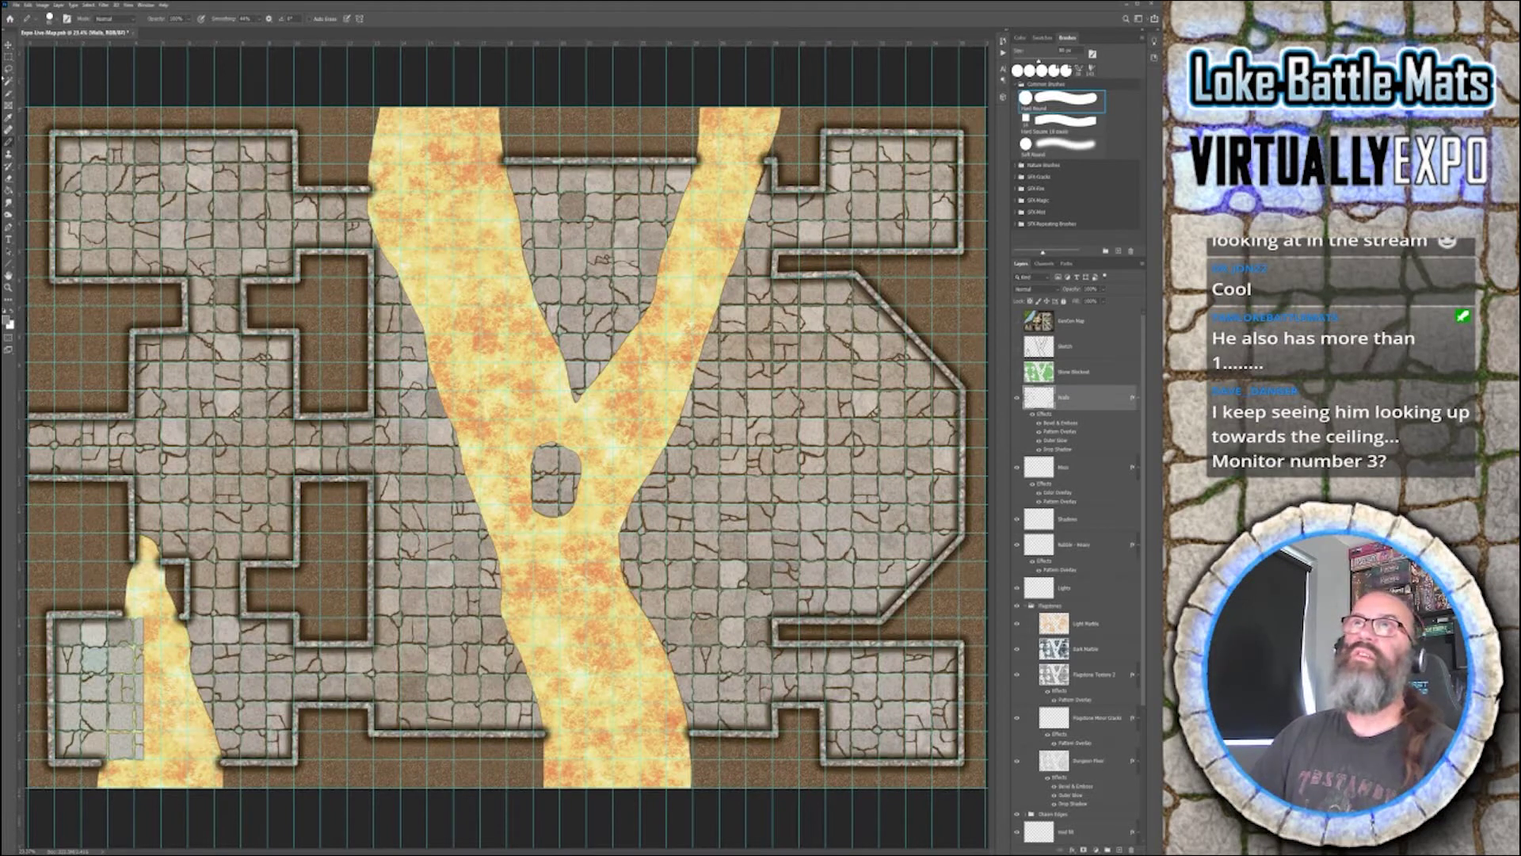
- Lasso the south-west floor overlapping the lava, delete it from the marble, Flagstone Texture 2 and Dungeon Floor layers, and clear the selection
key("l")
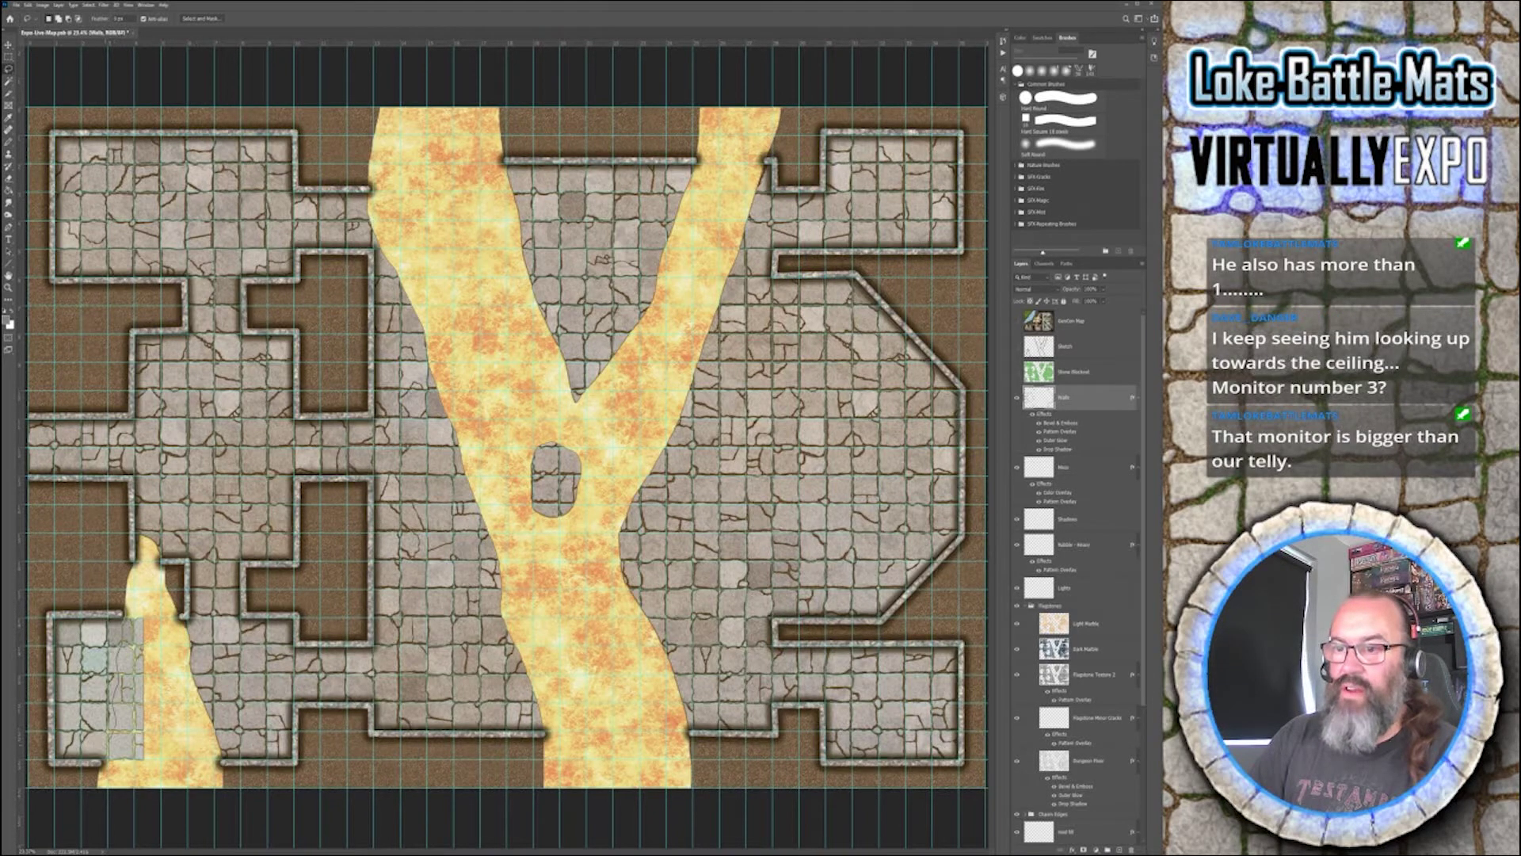
mouse_move(107, 765)
left_mouse_down()
mouse_move(150, 774)
mouse_move(181, 685)
mouse_move(162, 614)
mouse_move(128, 601)
left_mouse_up()
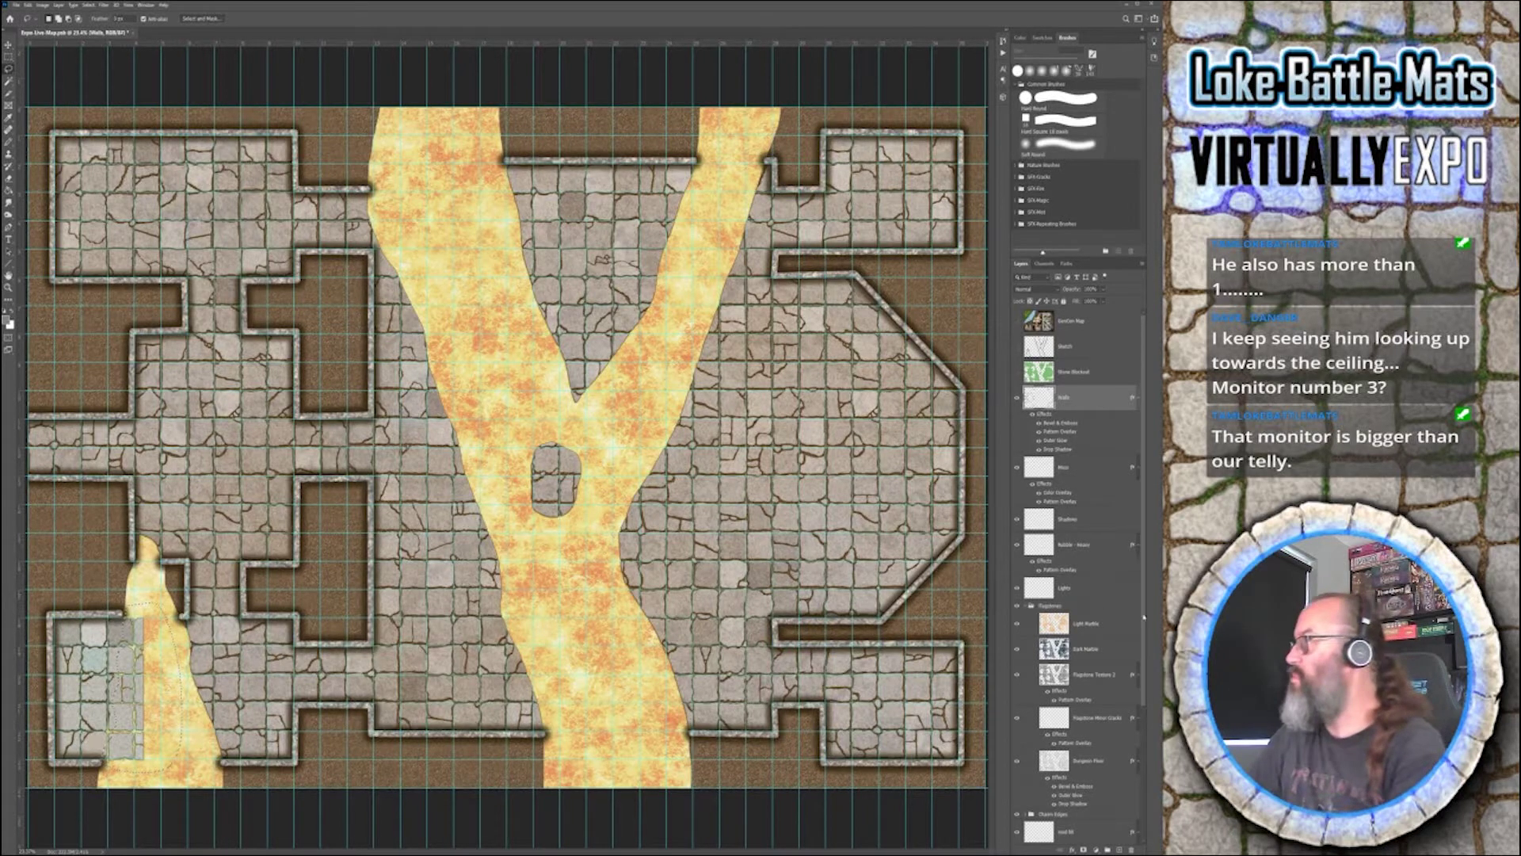
left_click(1104, 630)
left_click(1105, 651)
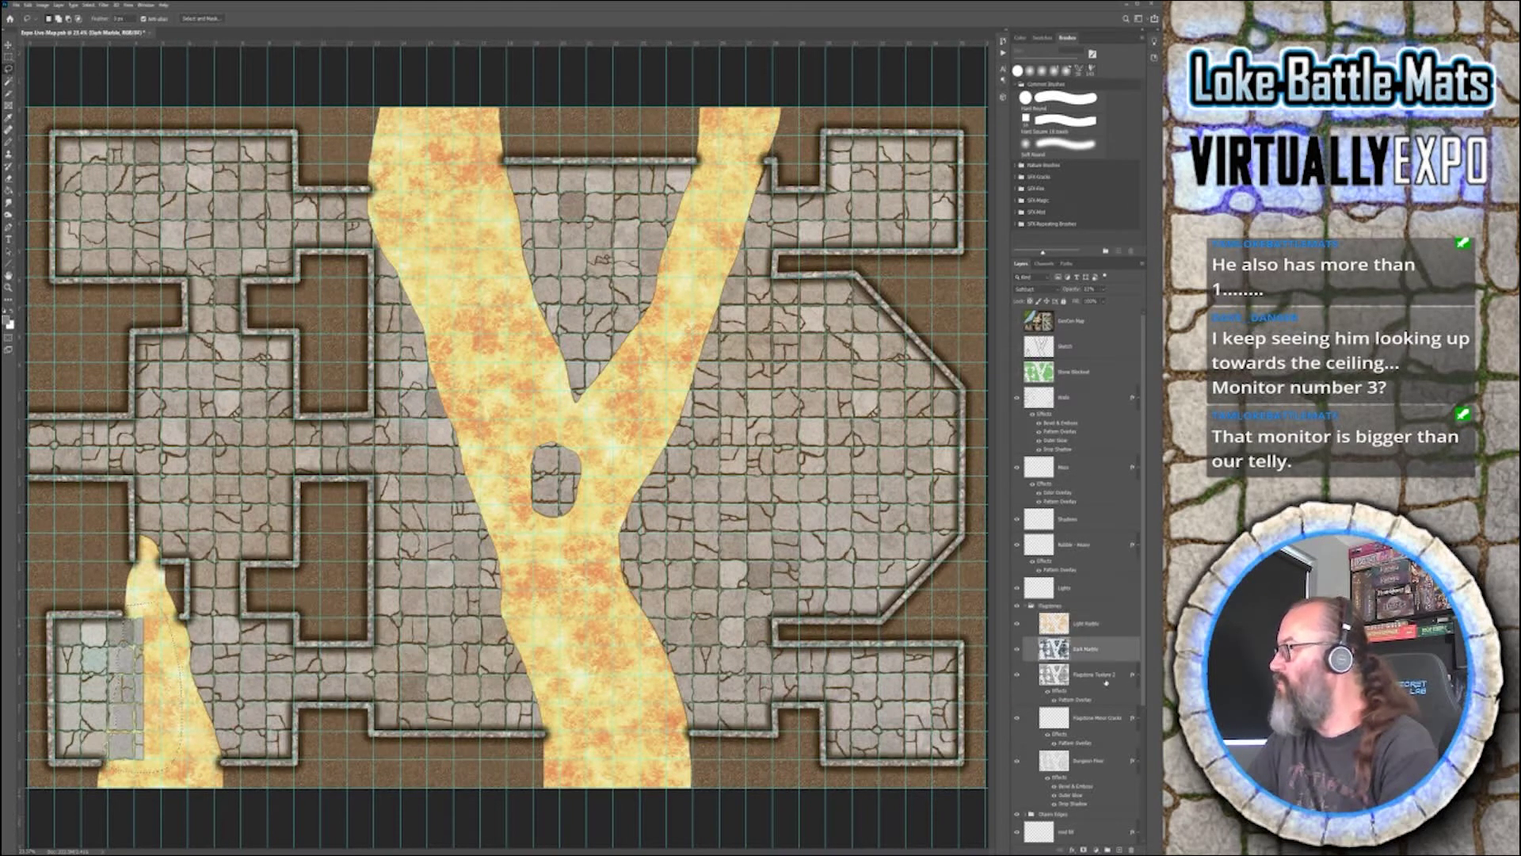
left_click(1090, 675)
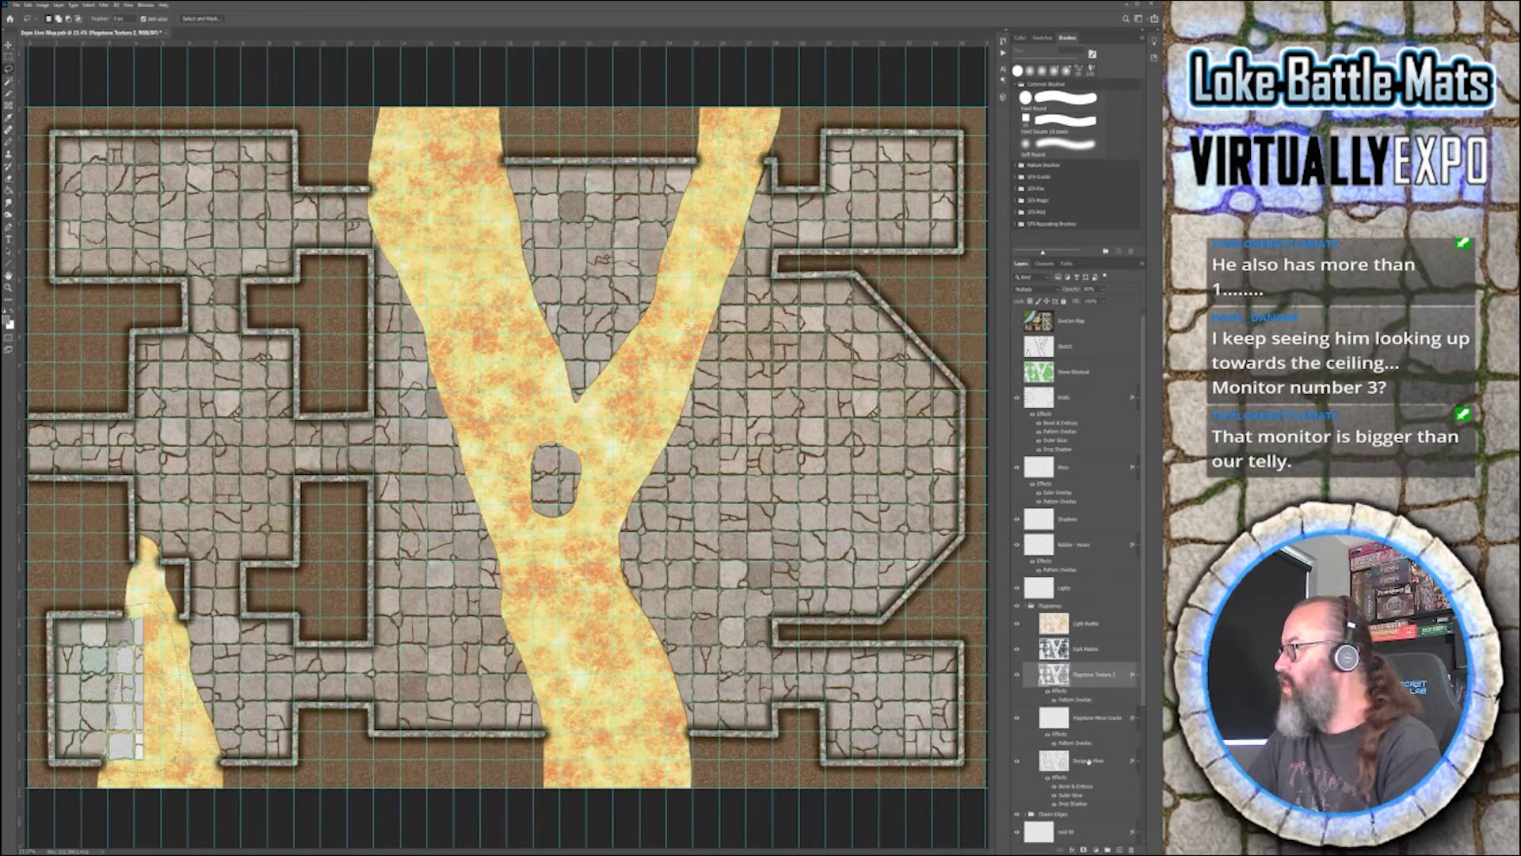
left_click(1090, 762)
key("Delete")
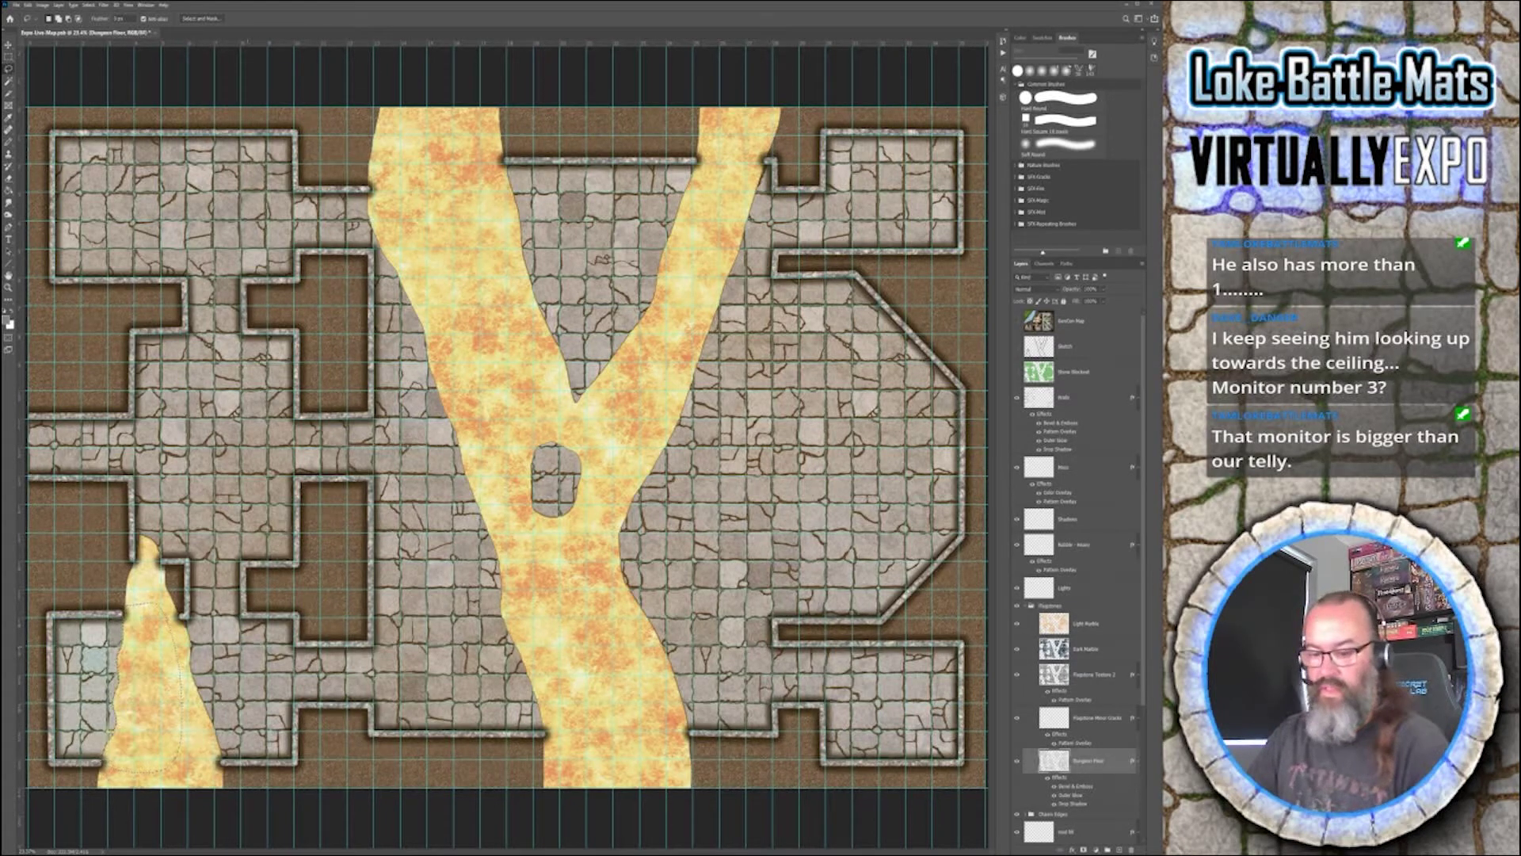
key("ctrl+d")
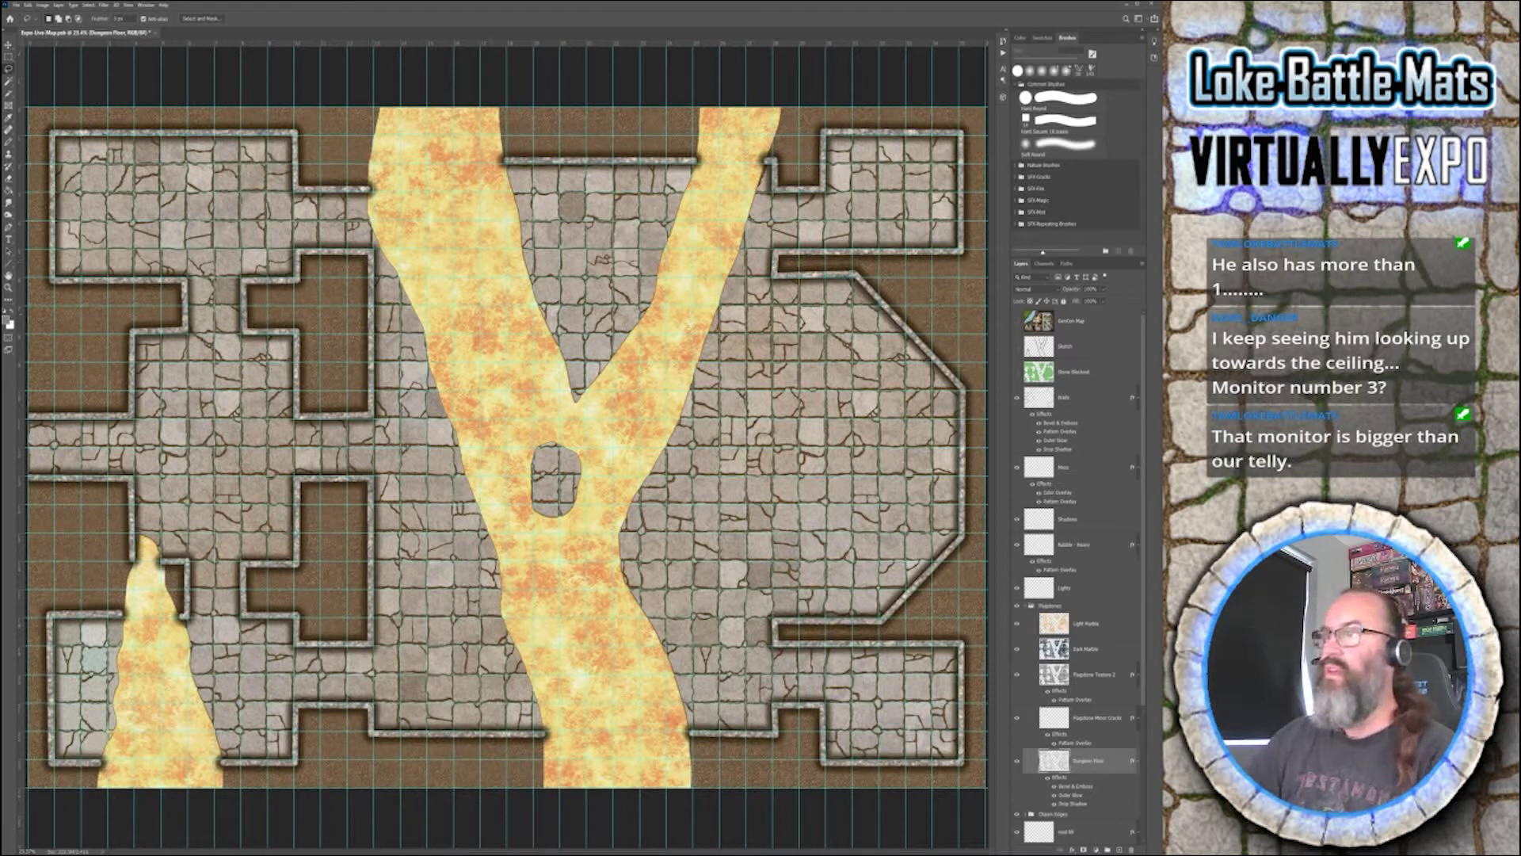
- Activate the Dungeon Floor layer and switch to the Magic Wand for selecting the floor area
scroll(1082, 575, "down", 1)
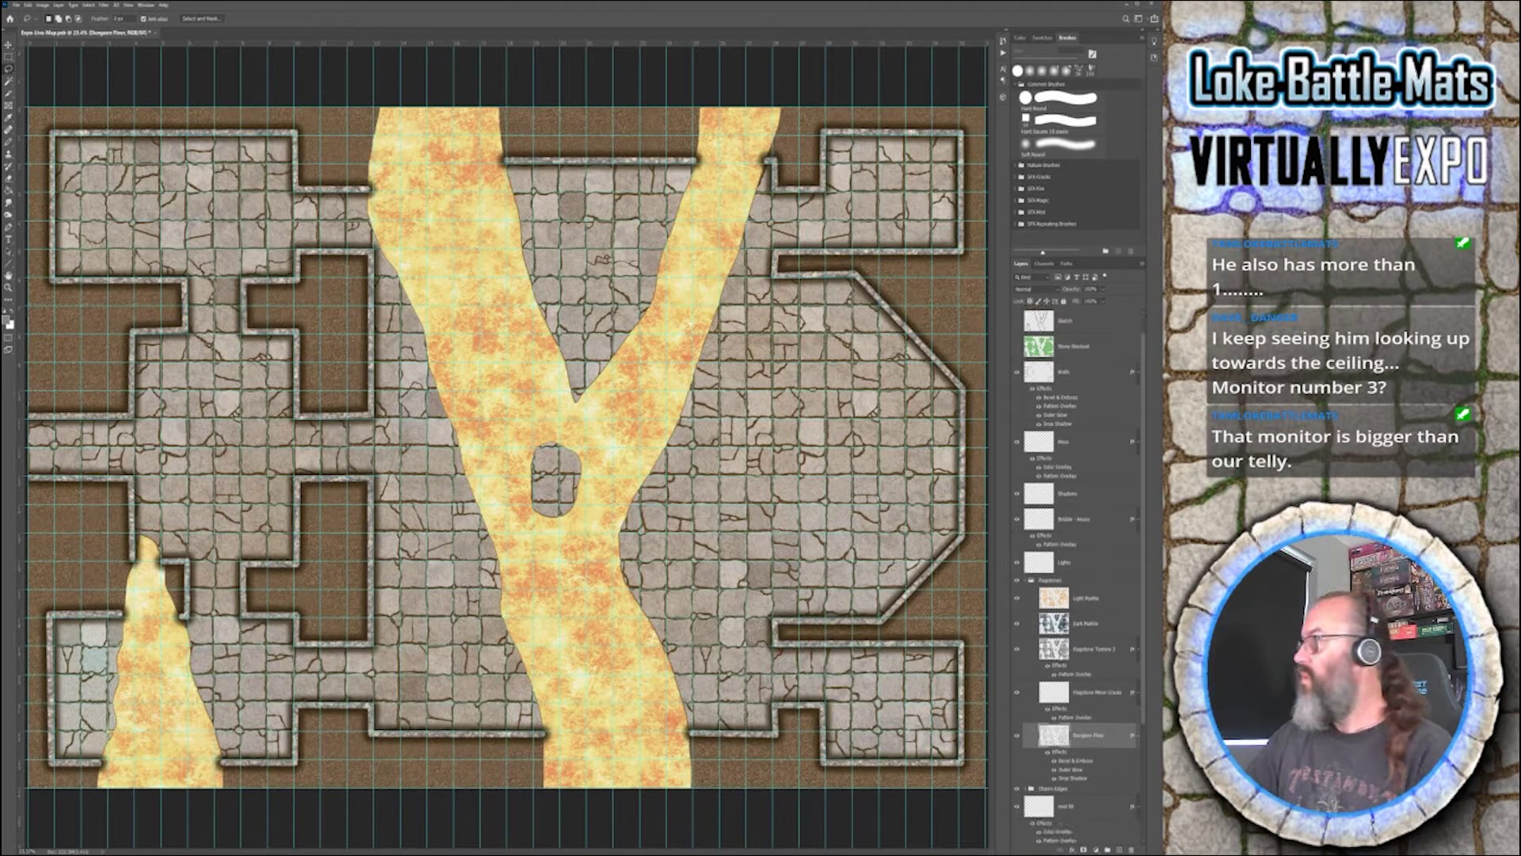
left_click(1096, 696)
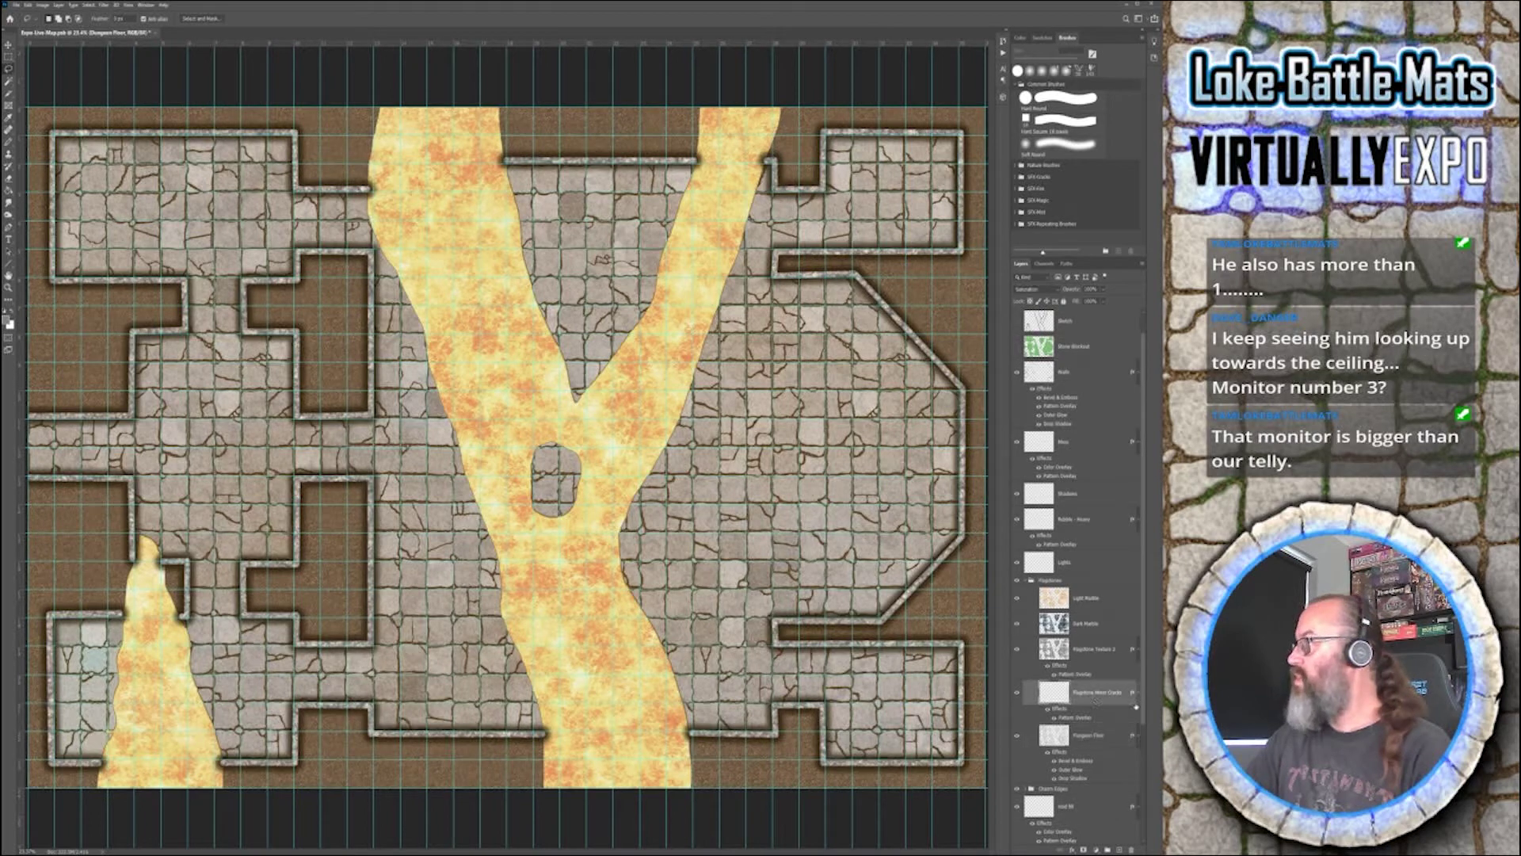
left_click(1092, 736)
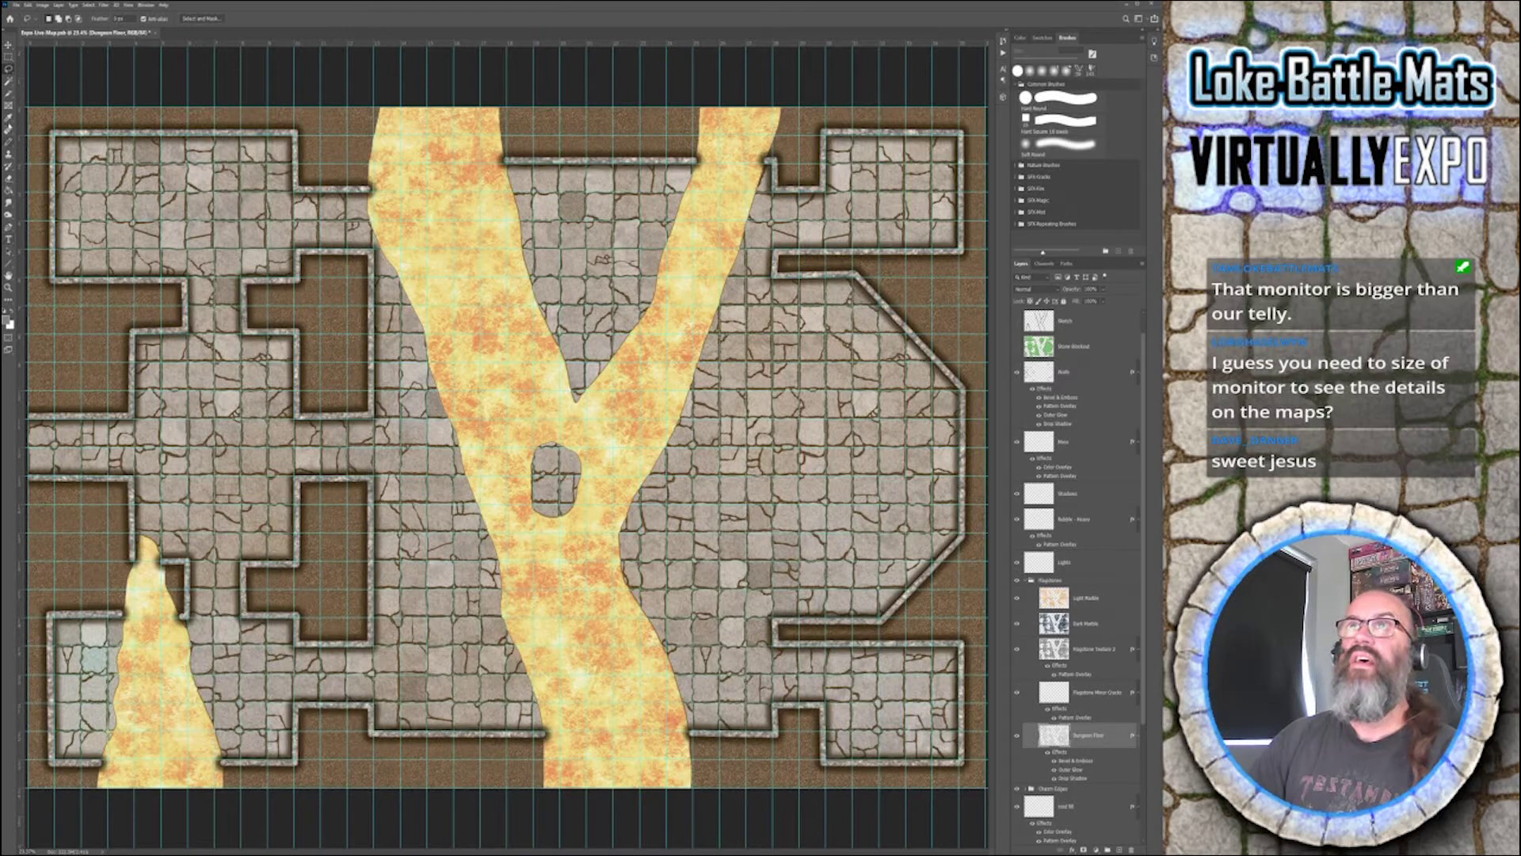
left_click(8, 81)
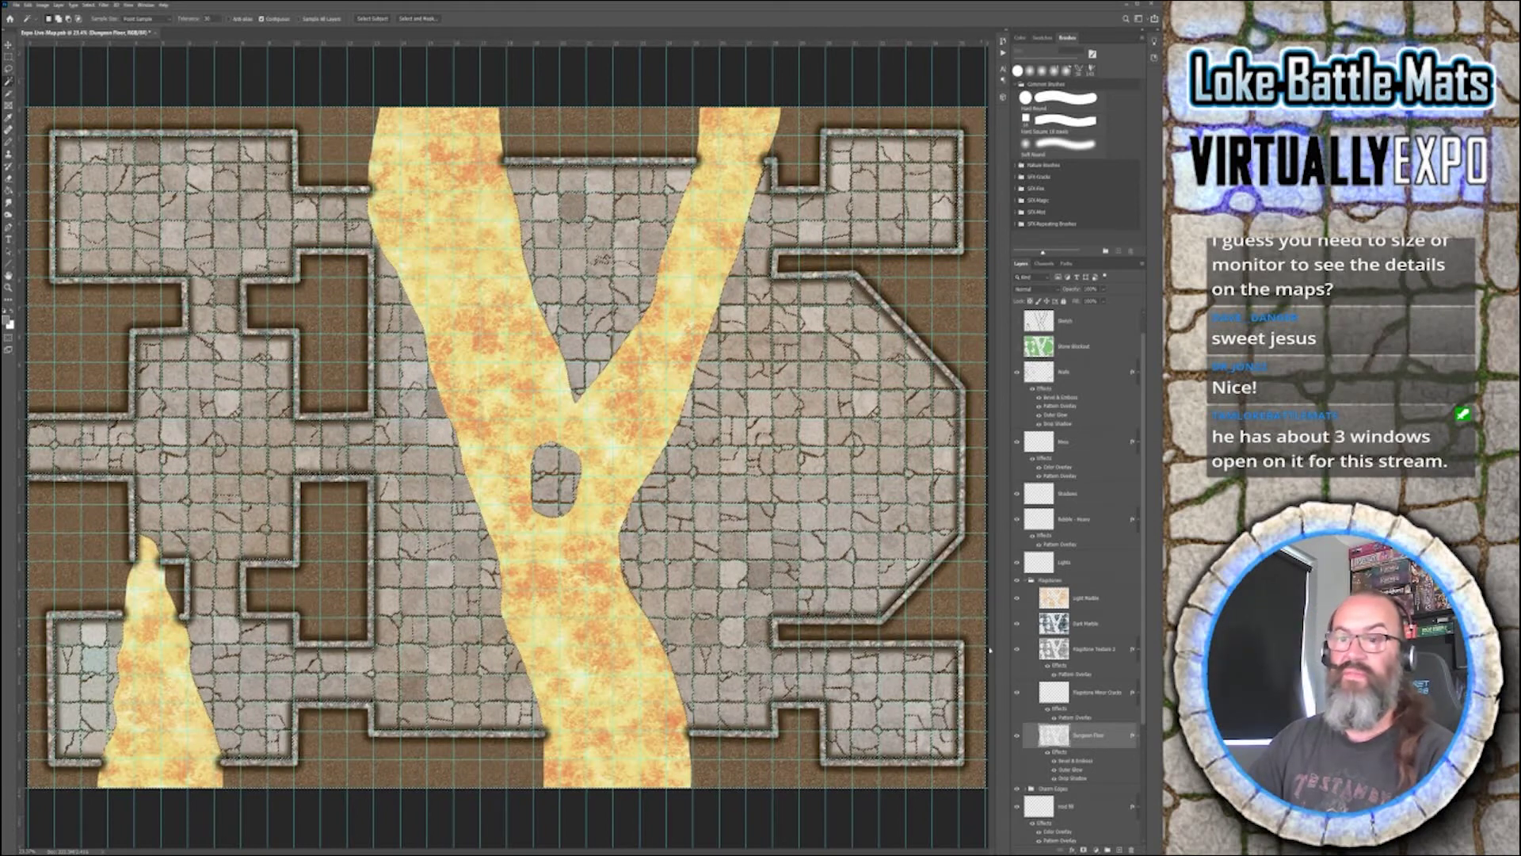
scroll(1095, 757, "down", 3)
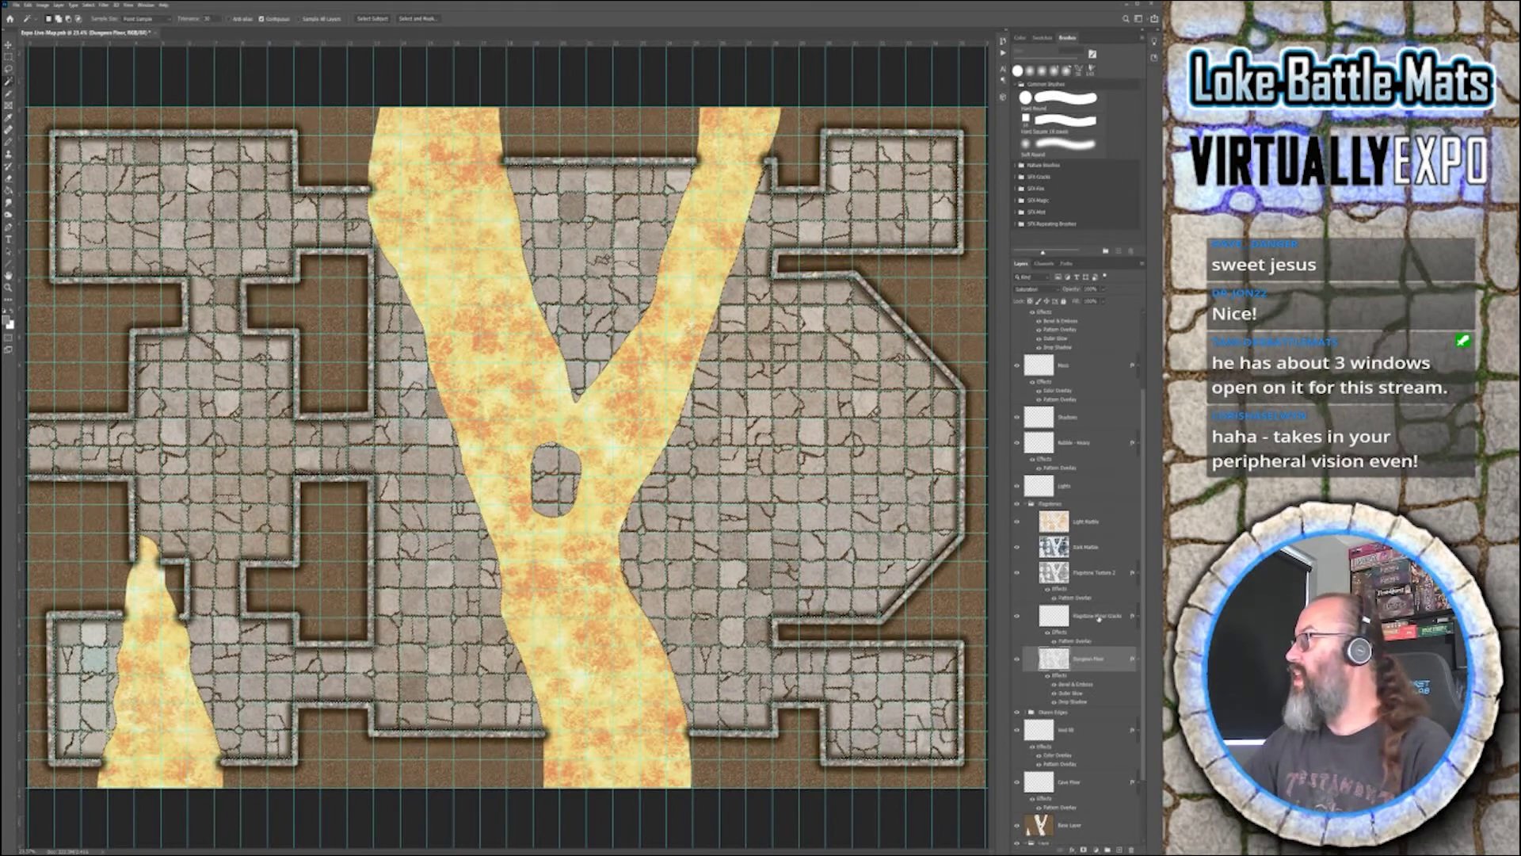
- On the Flagstone Minor Cracks layer, paint soft patches beside the south-west lava and across the flagstone floors with an enlarged Soft Round brush
left_click(1070, 629)
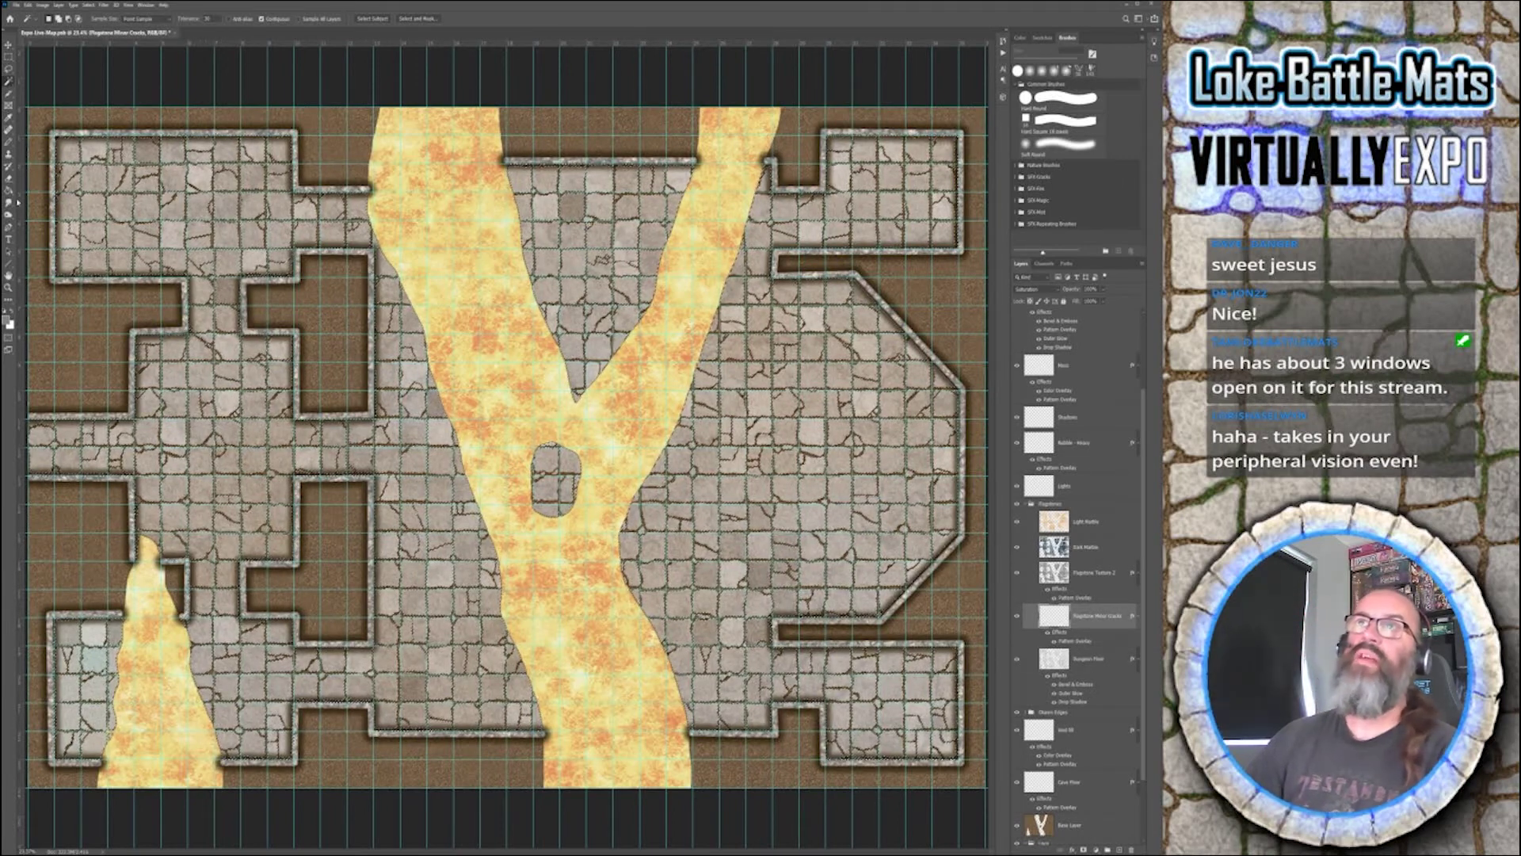
key("b")
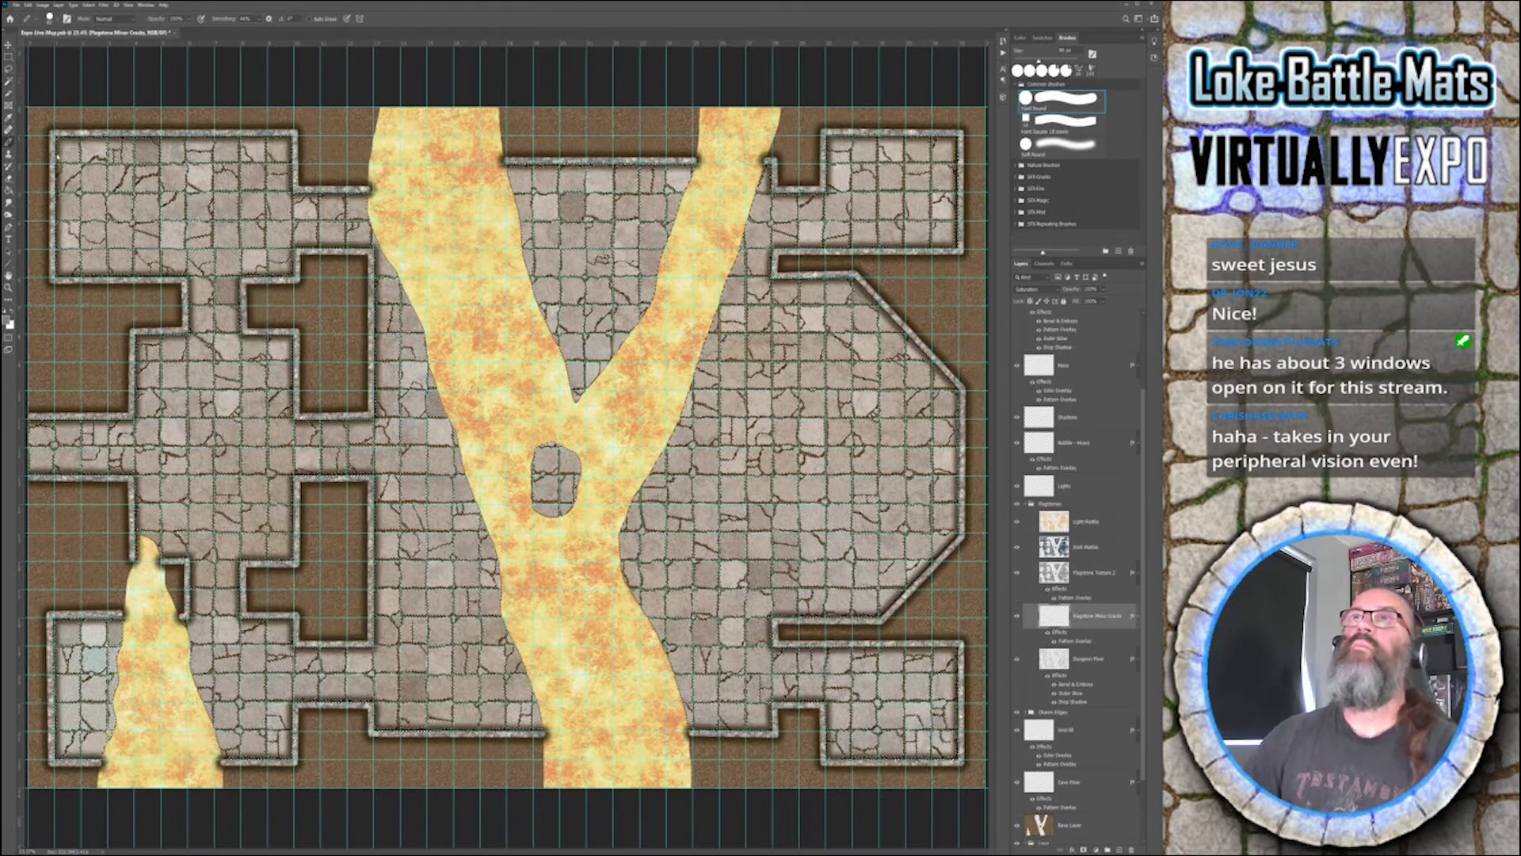
key("period")
key("period")
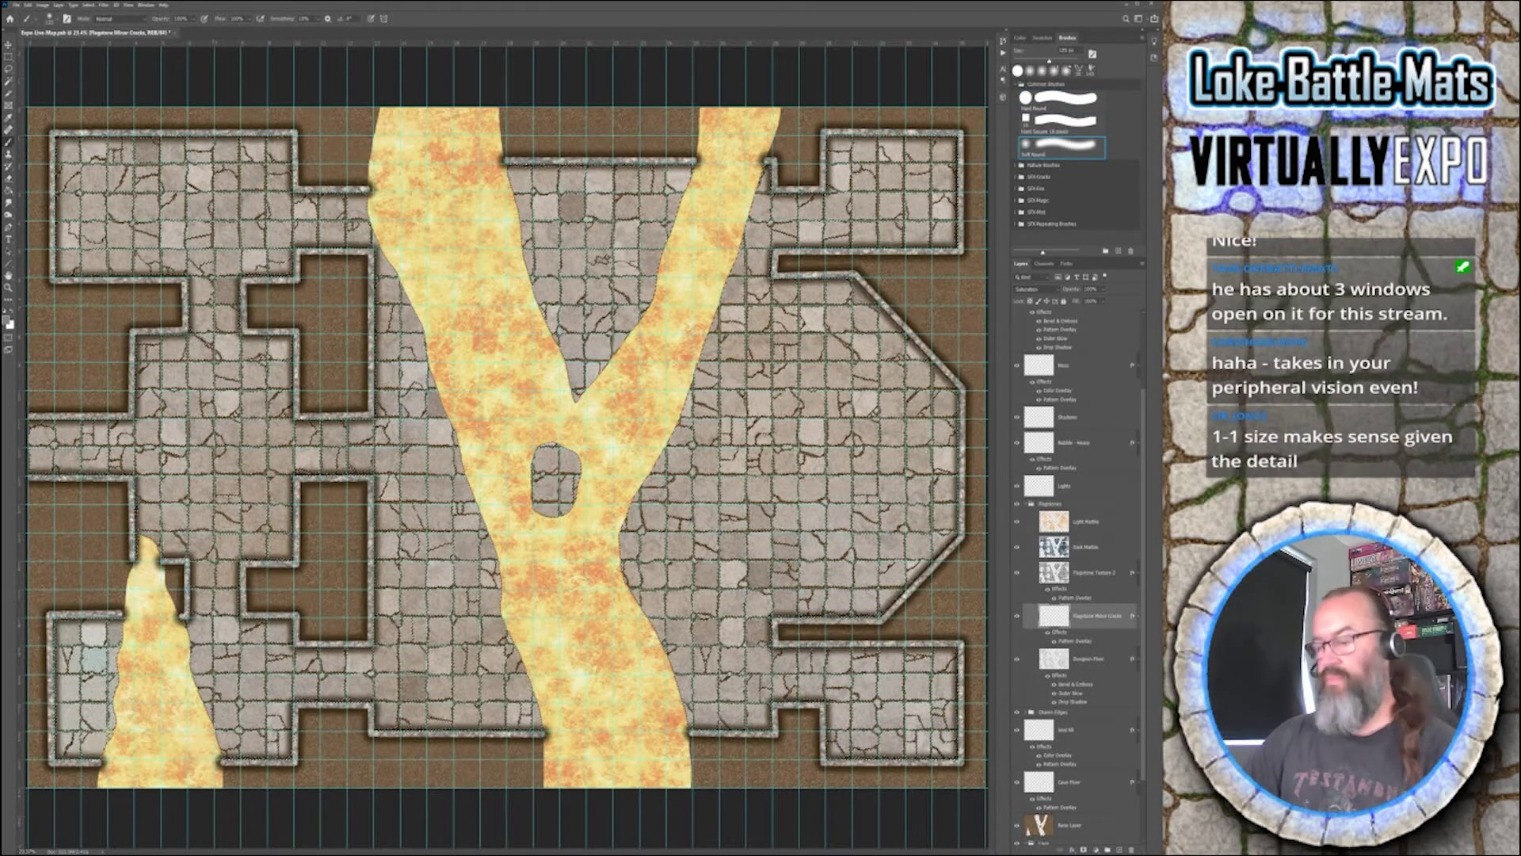
key("bracketright")
key("bracketright")
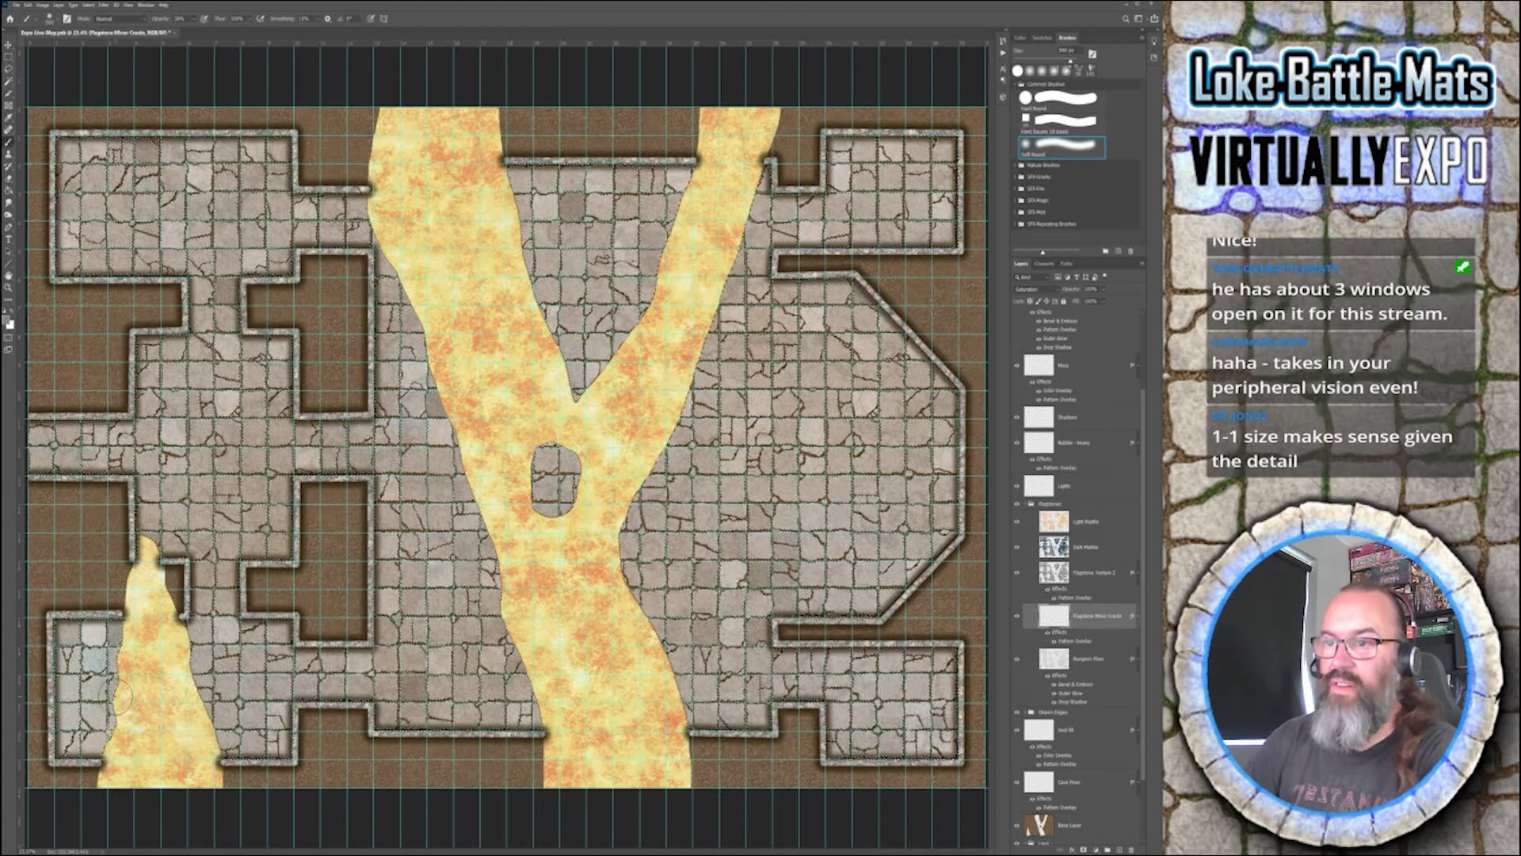
mouse_move(120, 659)
left_mouse_down()
mouse_move(116, 718)
mouse_move(109, 640)
mouse_move(125, 658)
mouse_move(112, 761)
mouse_move(126, 639)
mouse_move(116, 725)
left_mouse_up()
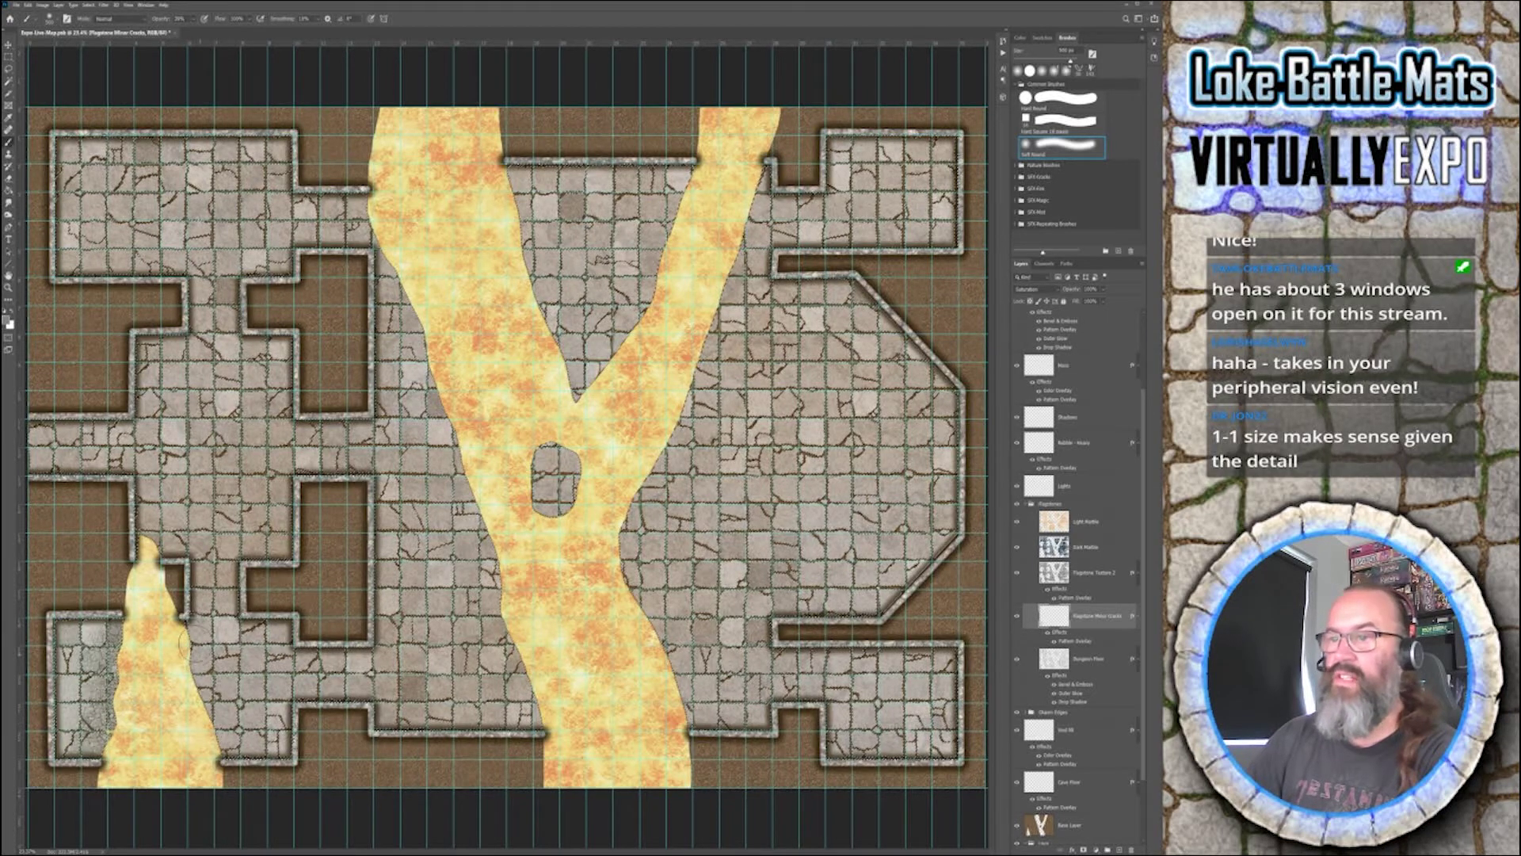
left_click_drag(190, 646, 203, 651)
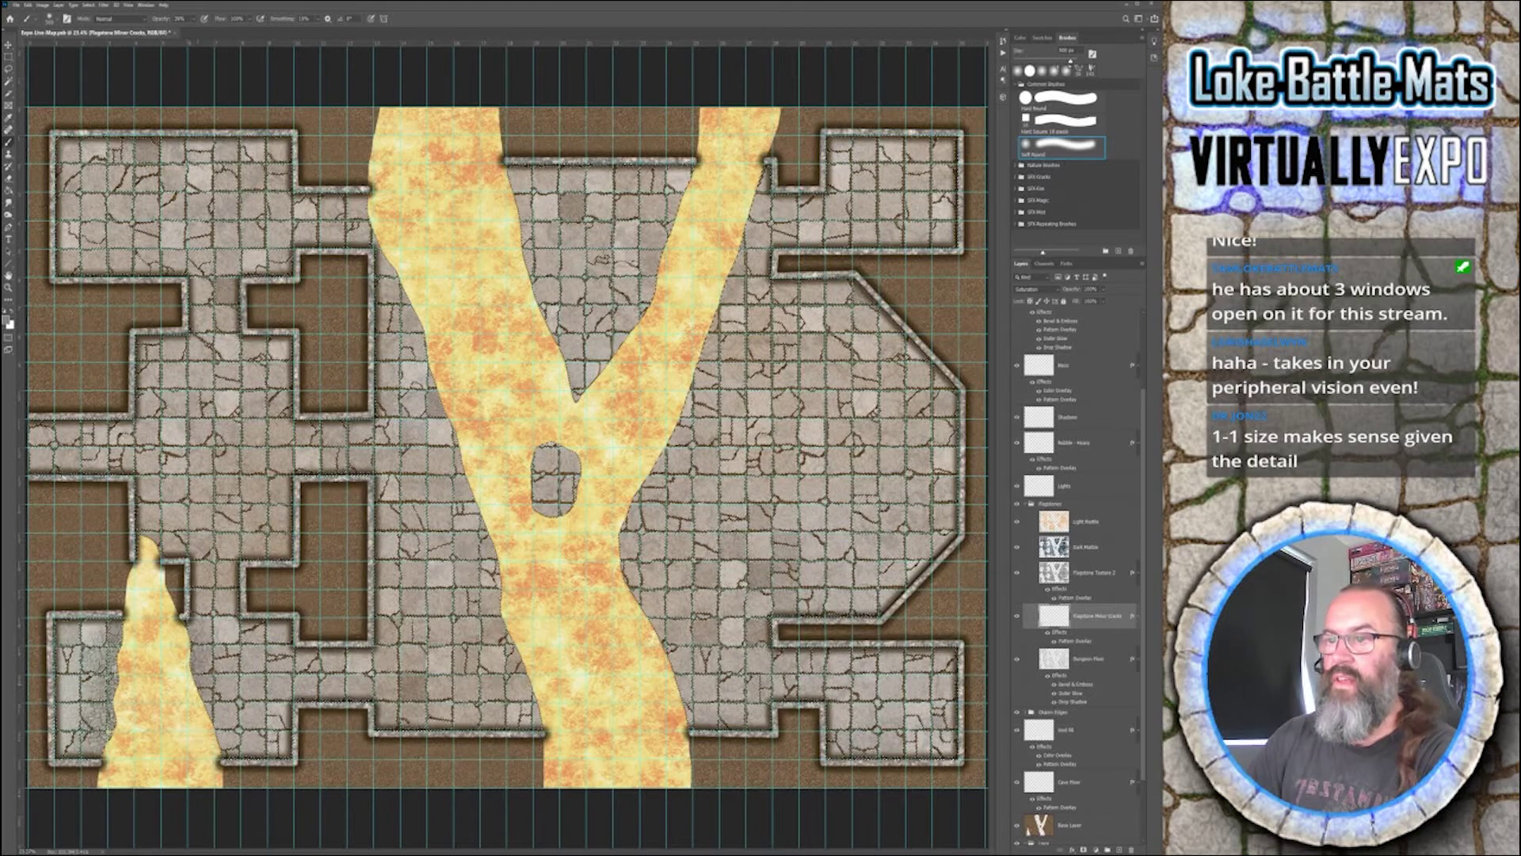
left_click_drag(214, 716, 227, 740)
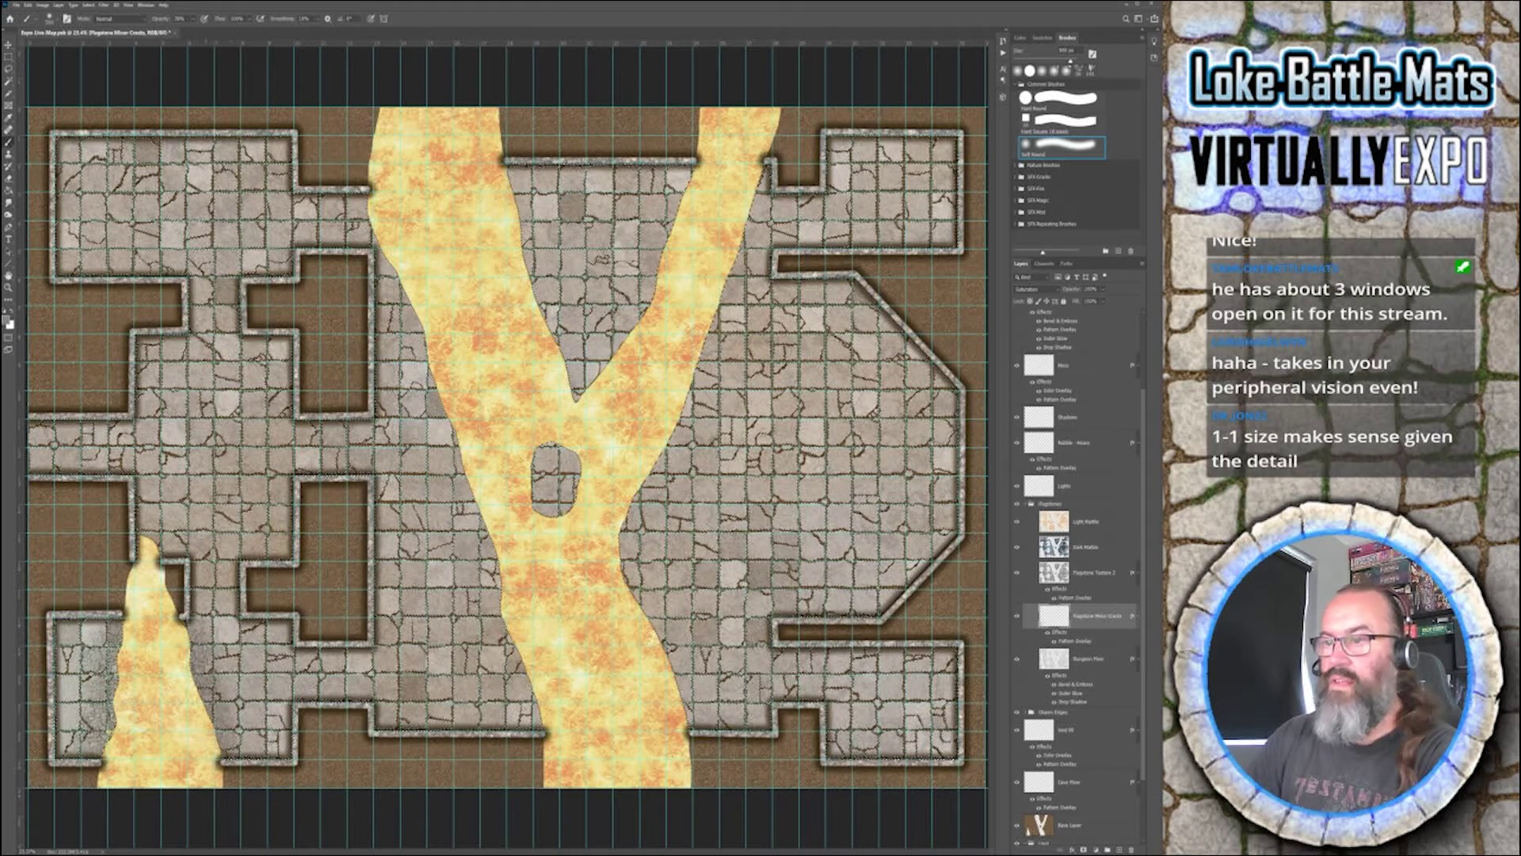
left_click_drag(173, 610, 214, 741)
mouse_move(262, 412)
left_mouse_down()
mouse_move(234, 404)
mouse_move(245, 460)
mouse_move(225, 396)
mouse_move(194, 406)
mouse_move(150, 486)
mouse_move(190, 519)
mouse_move(119, 432)
left_mouse_up()
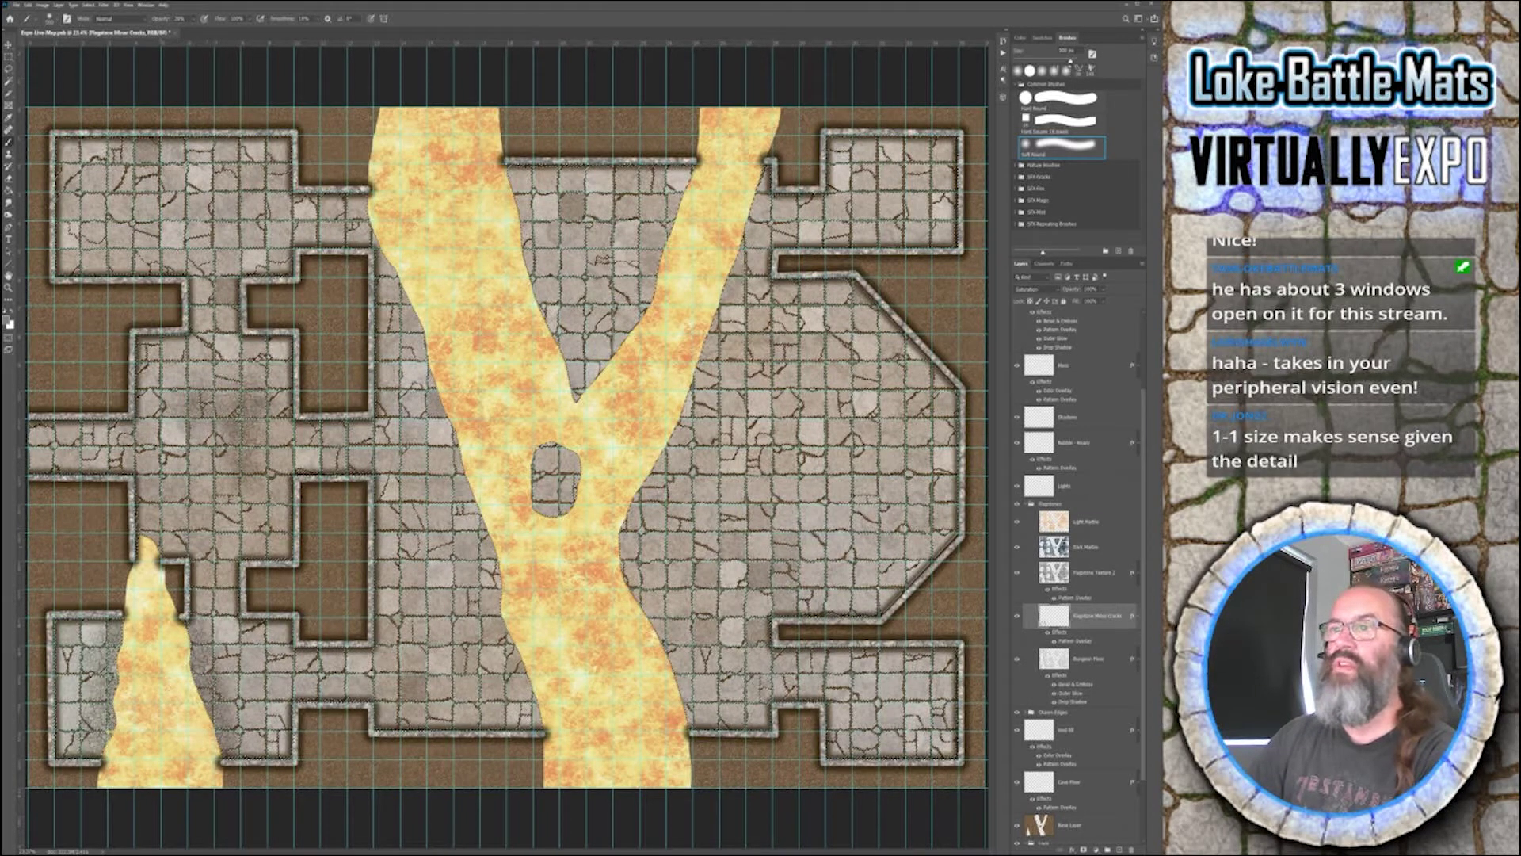
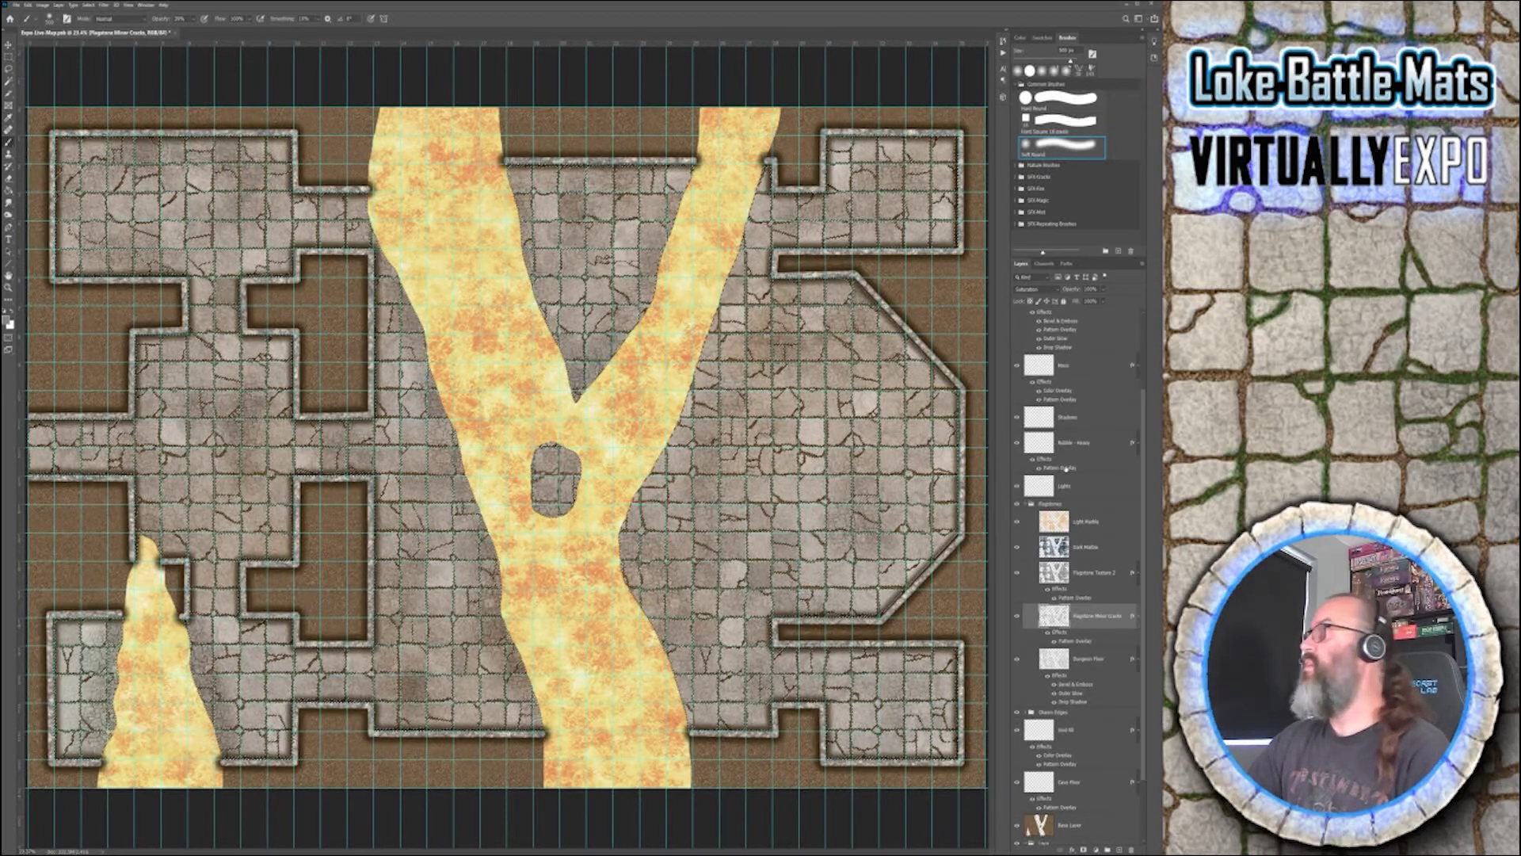
- Show the Stone Blockout layer, select the area outside its green floor shape with the Magic Wand, and hide the layer again
scroll(1074, 598, "down", 2)
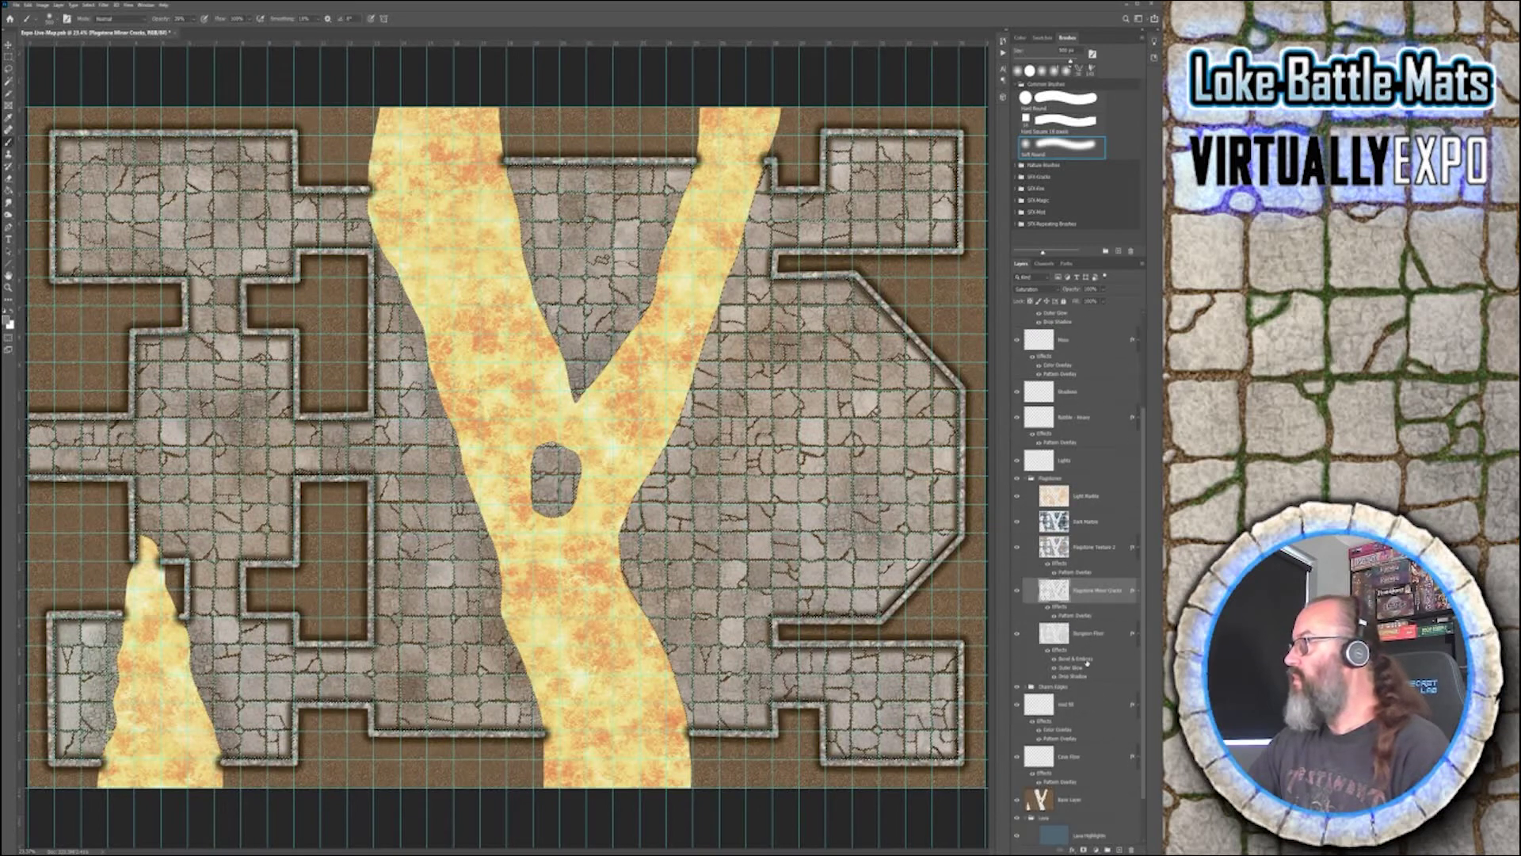
scroll(1088, 663, "up", 5)
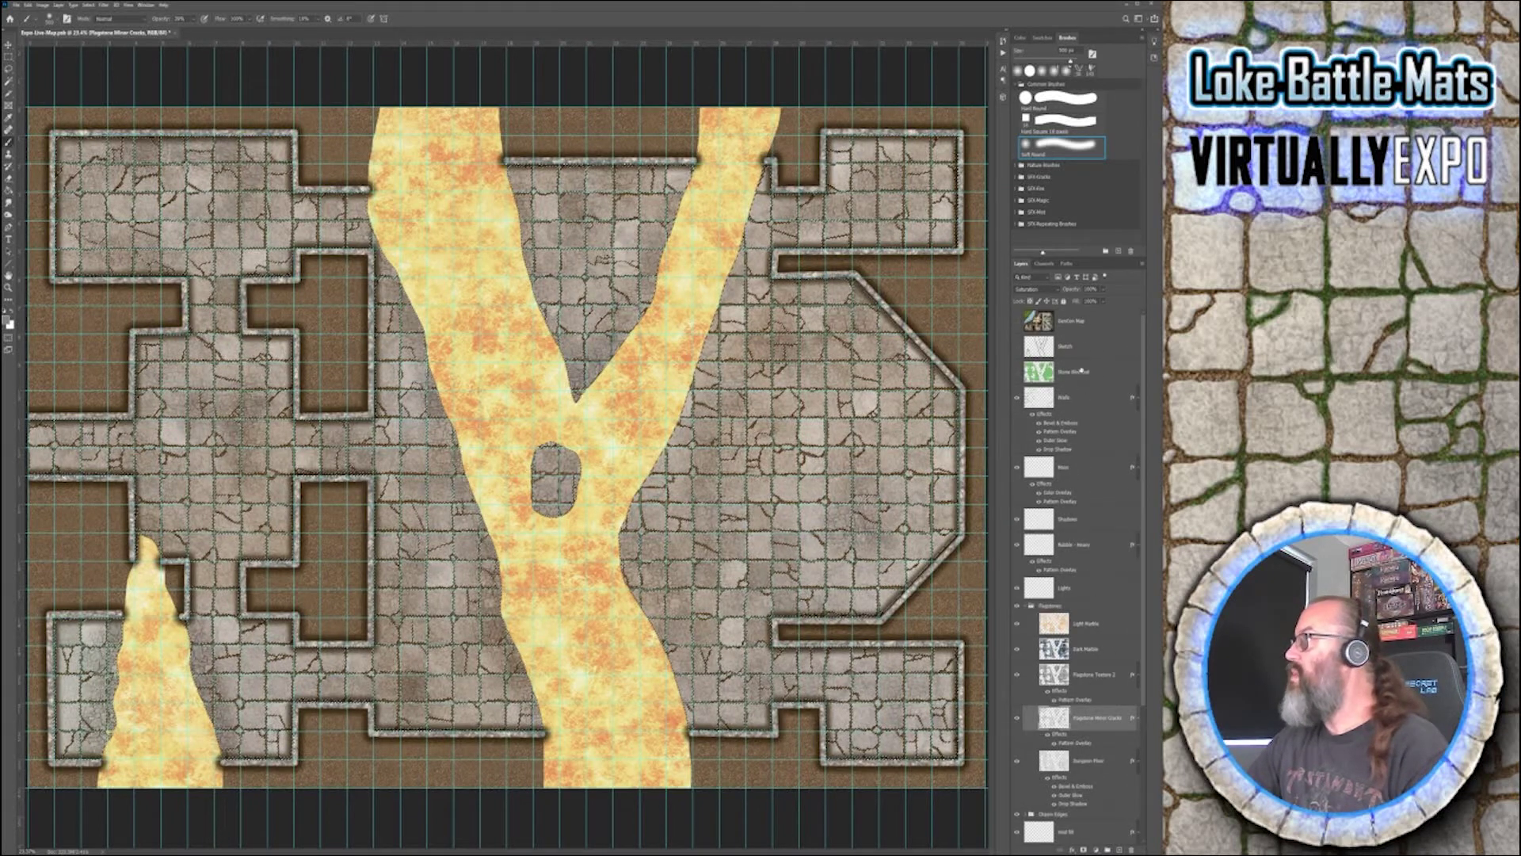
left_click(1082, 370)
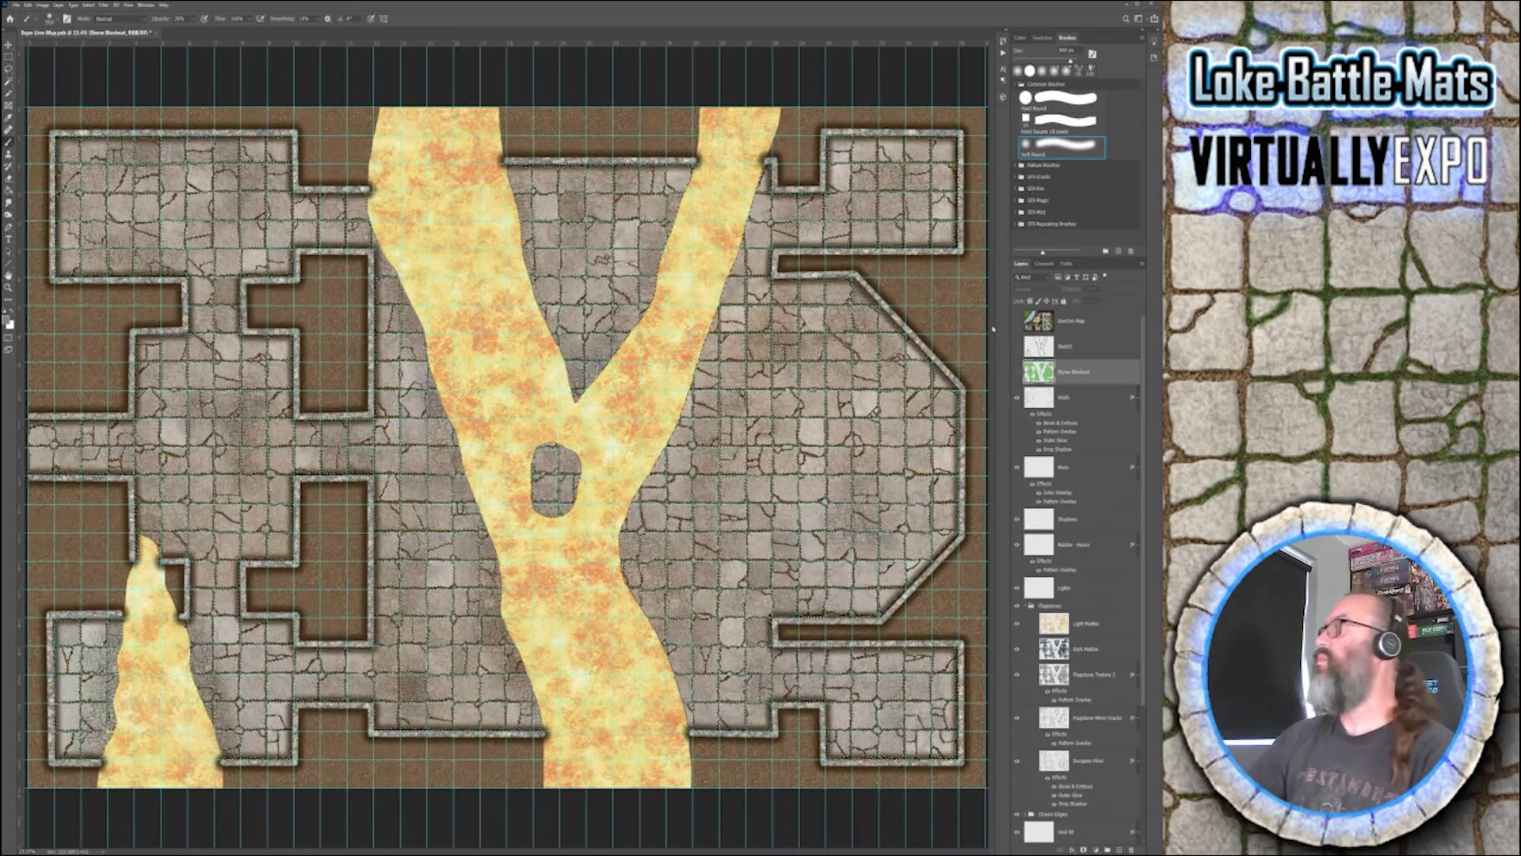
left_click(1017, 373)
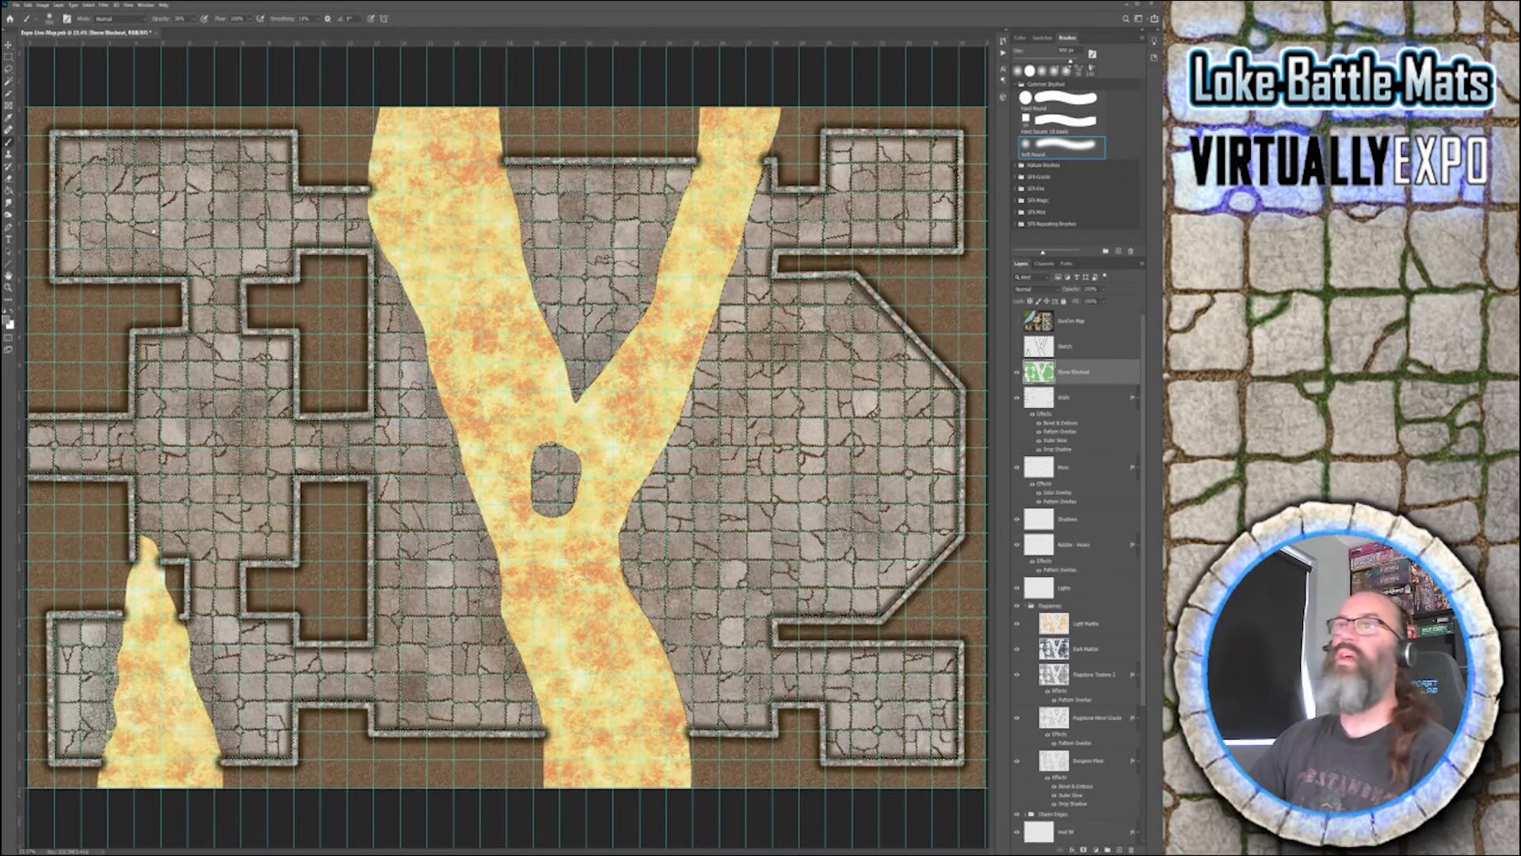
key("w")
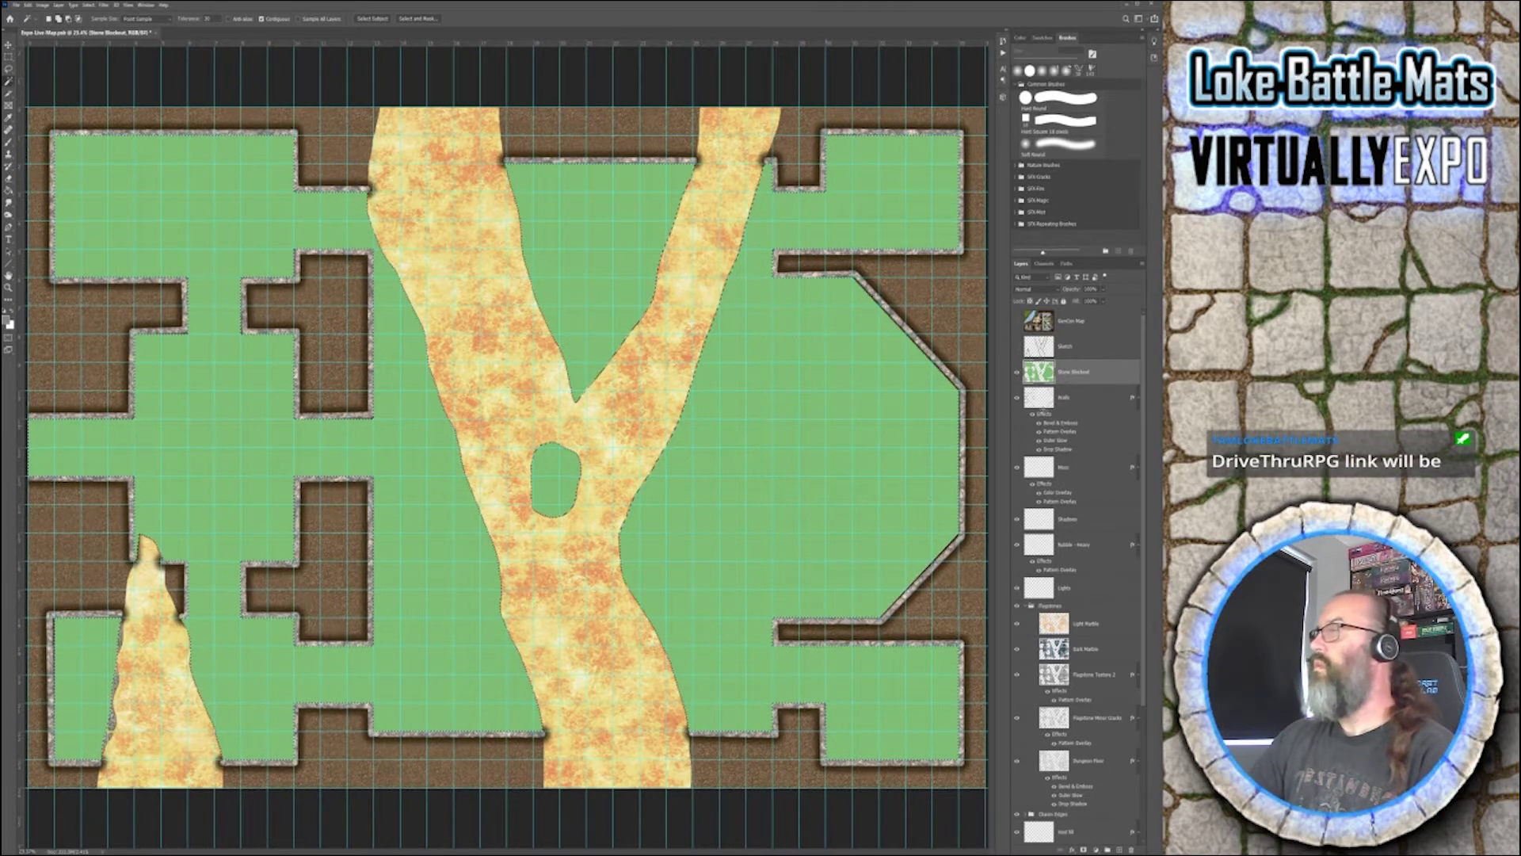
left_click(1018, 373)
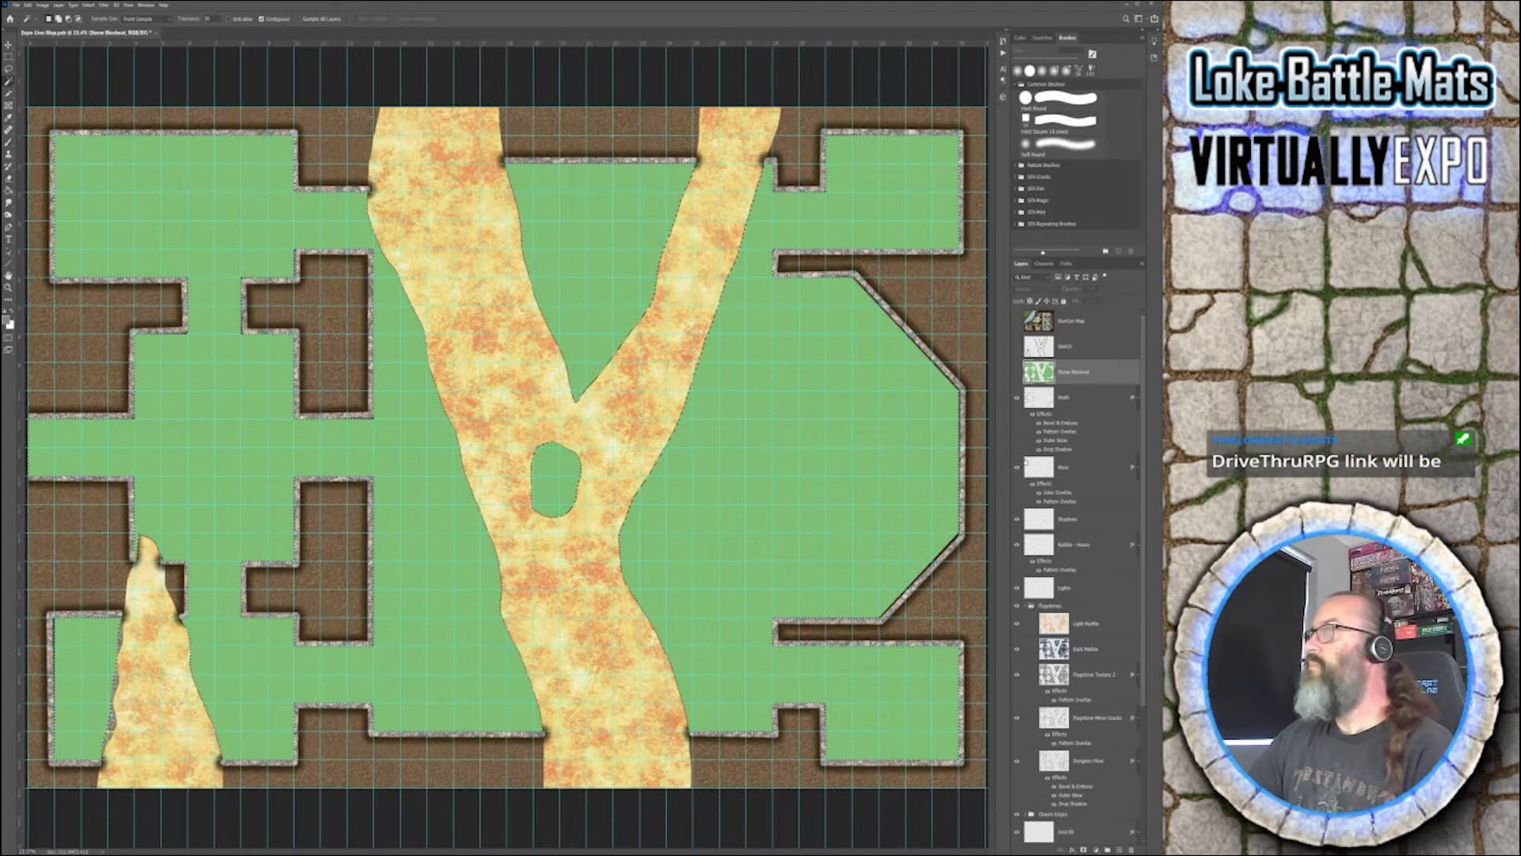
- Fill the selected area outside the floors with black on the Void Fill layer using the Paint Bucket
scroll(1076, 652, "down", 5)
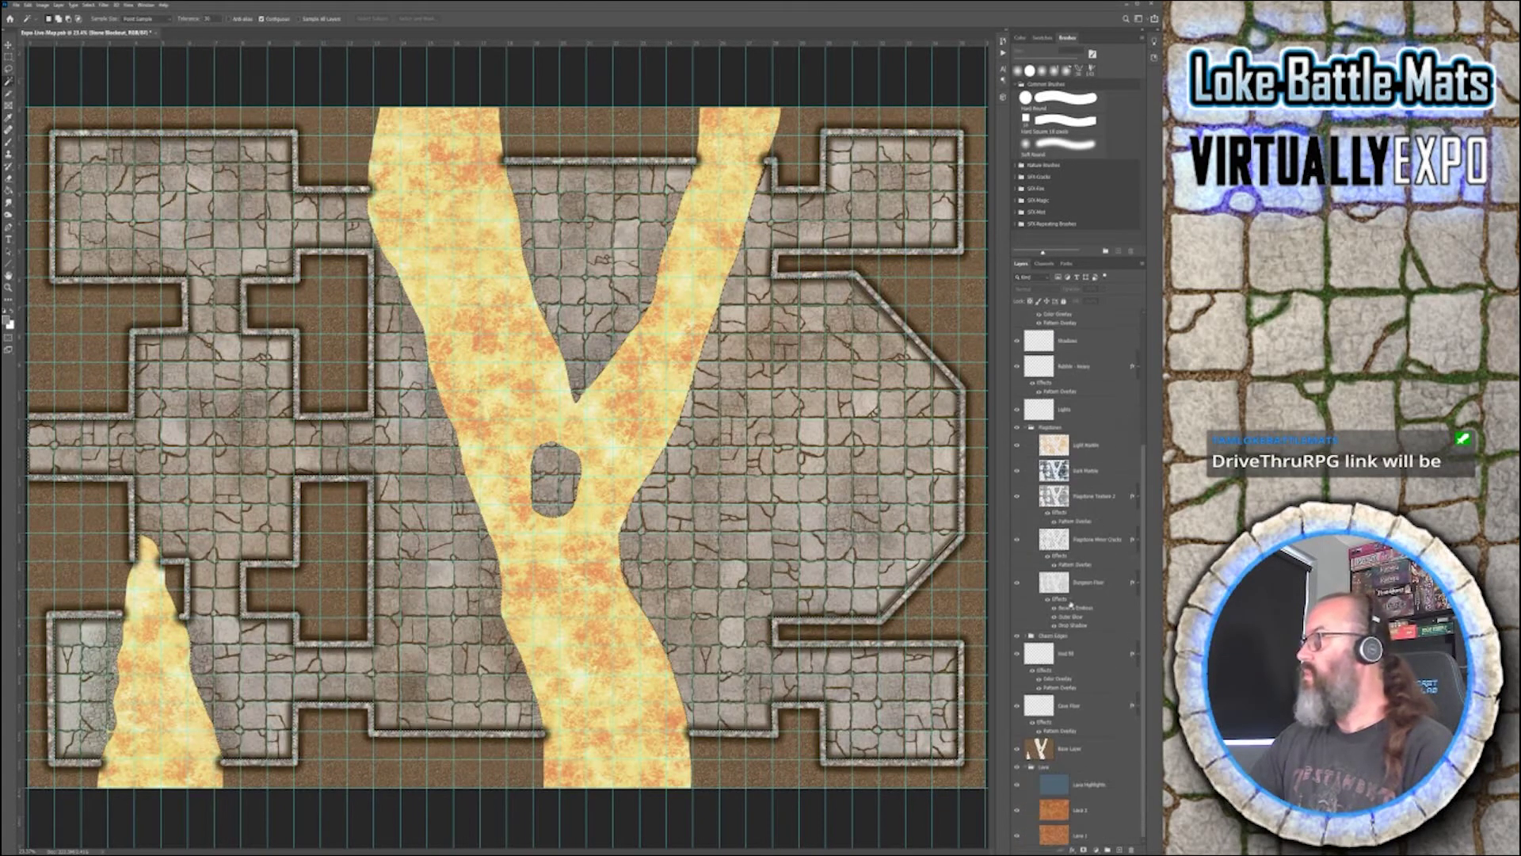
left_click(1087, 651)
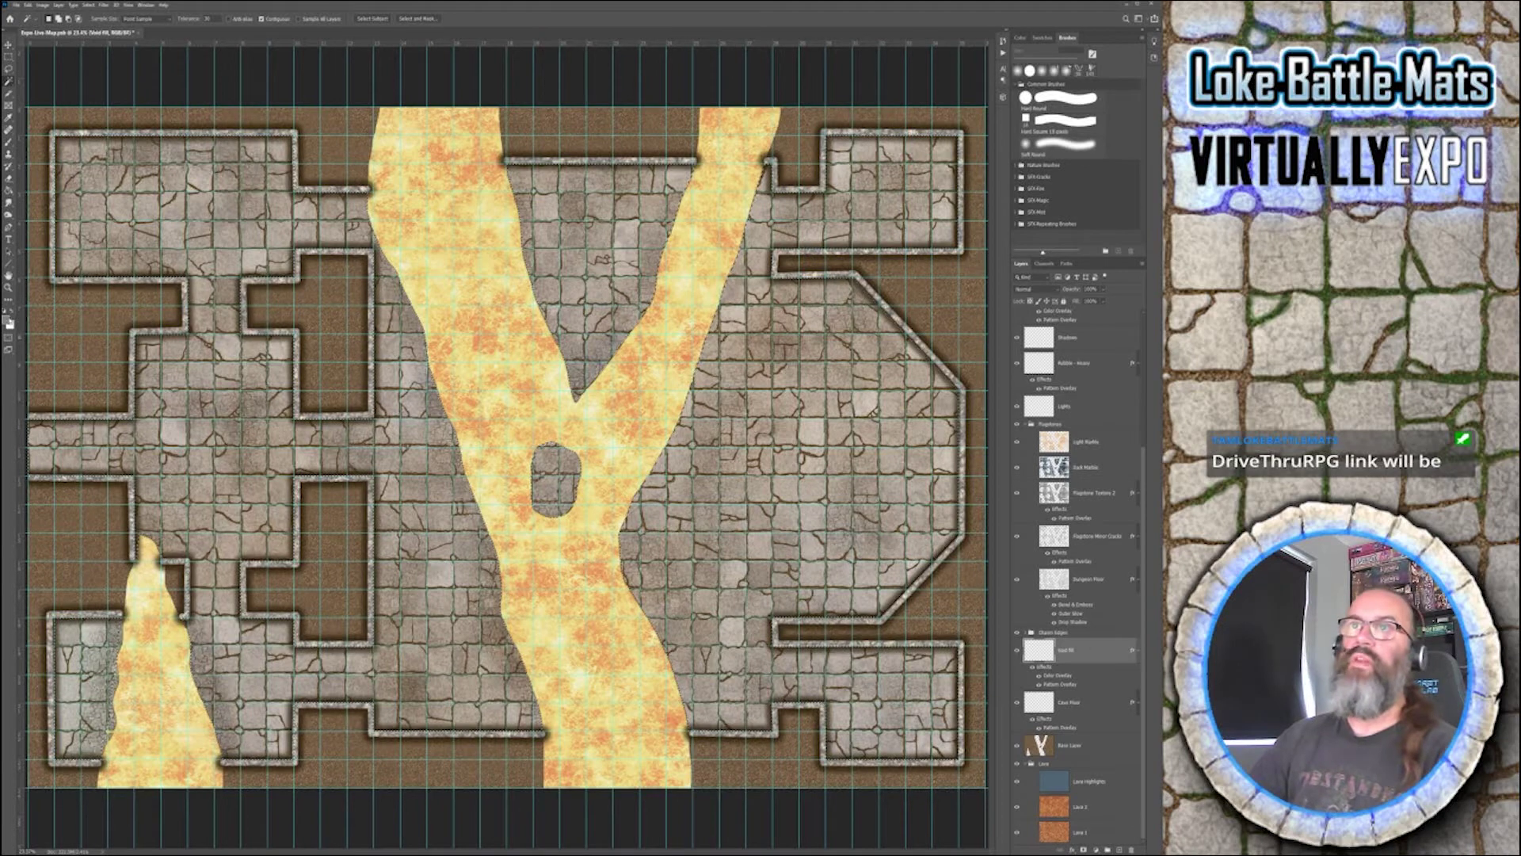
key("i")
key("i")
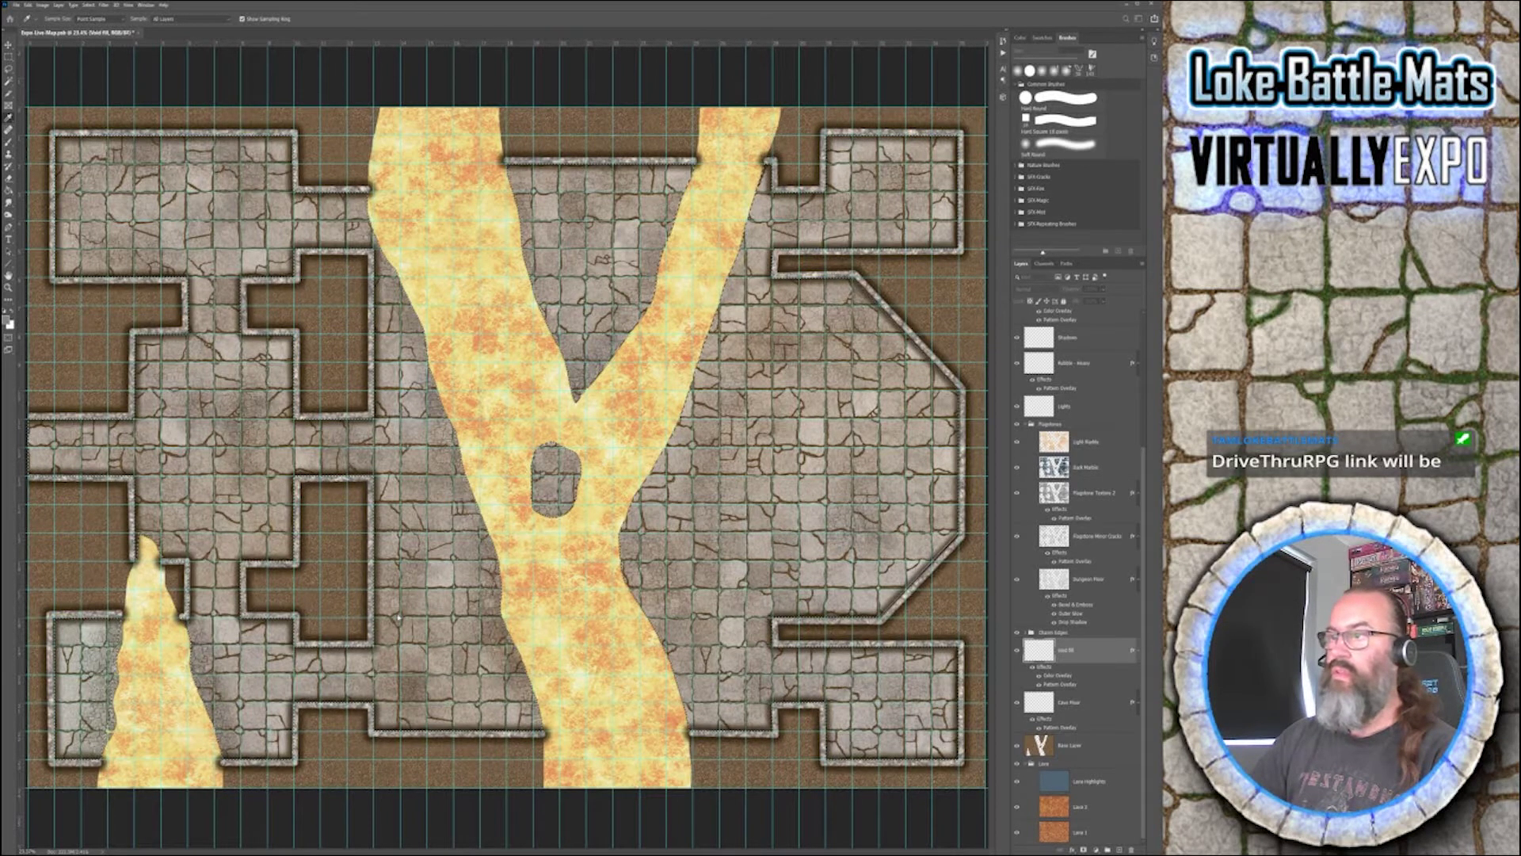
key("w")
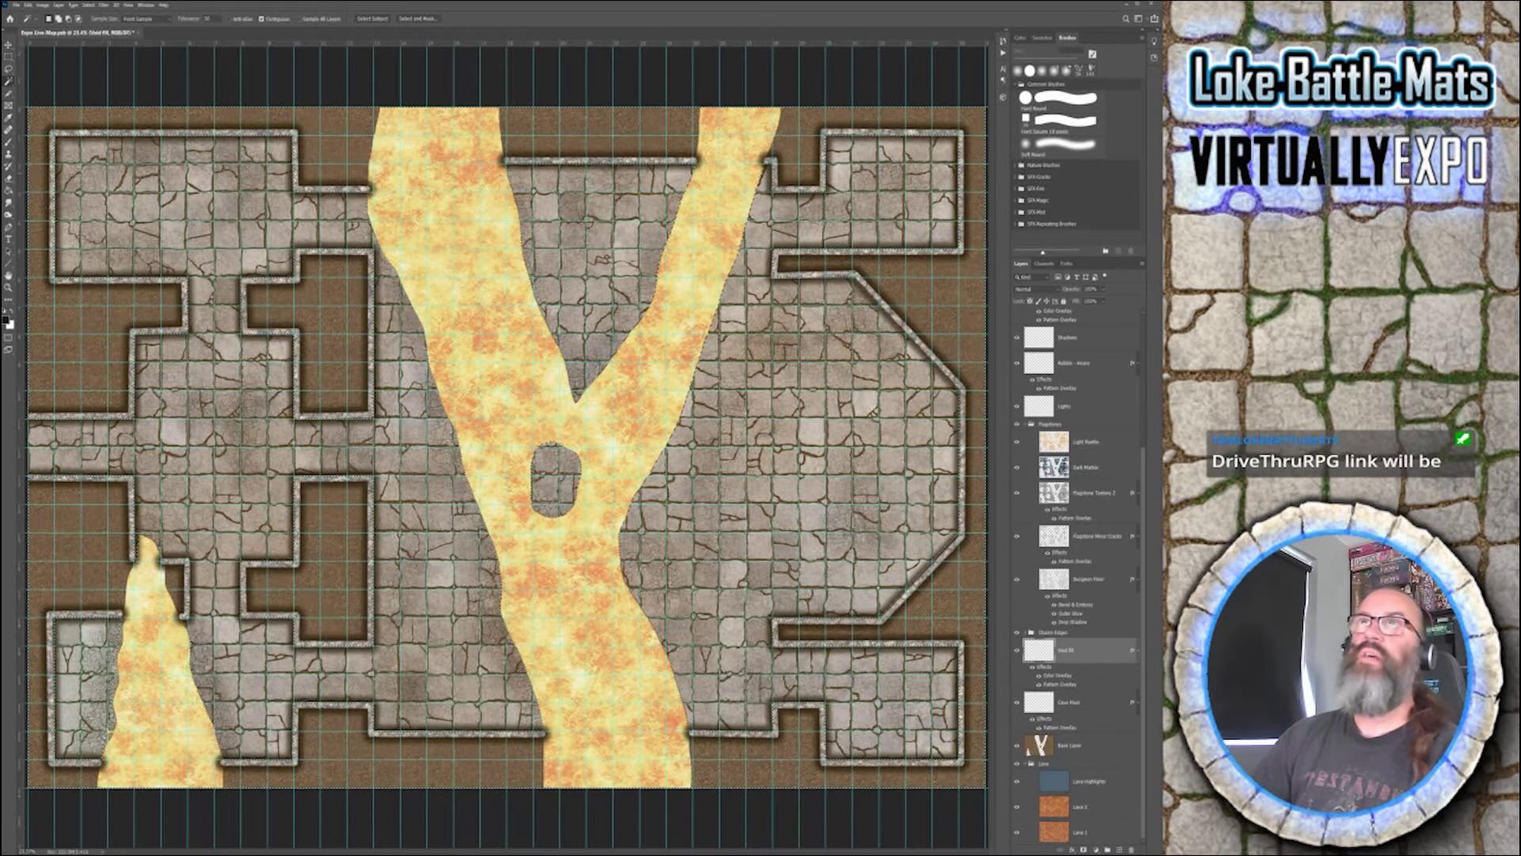
key("g")
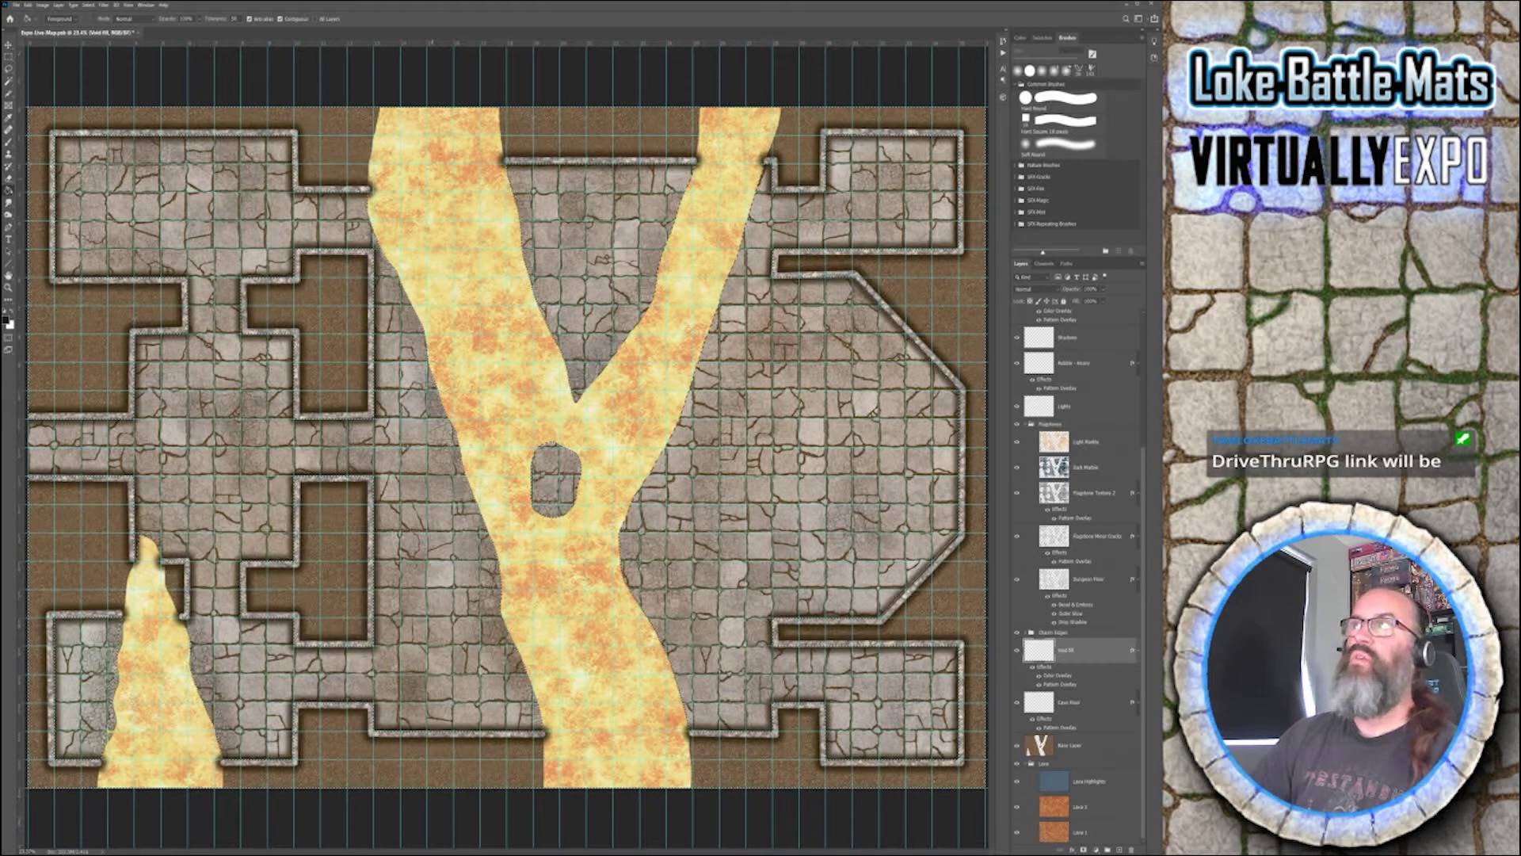
left_click(307, 561)
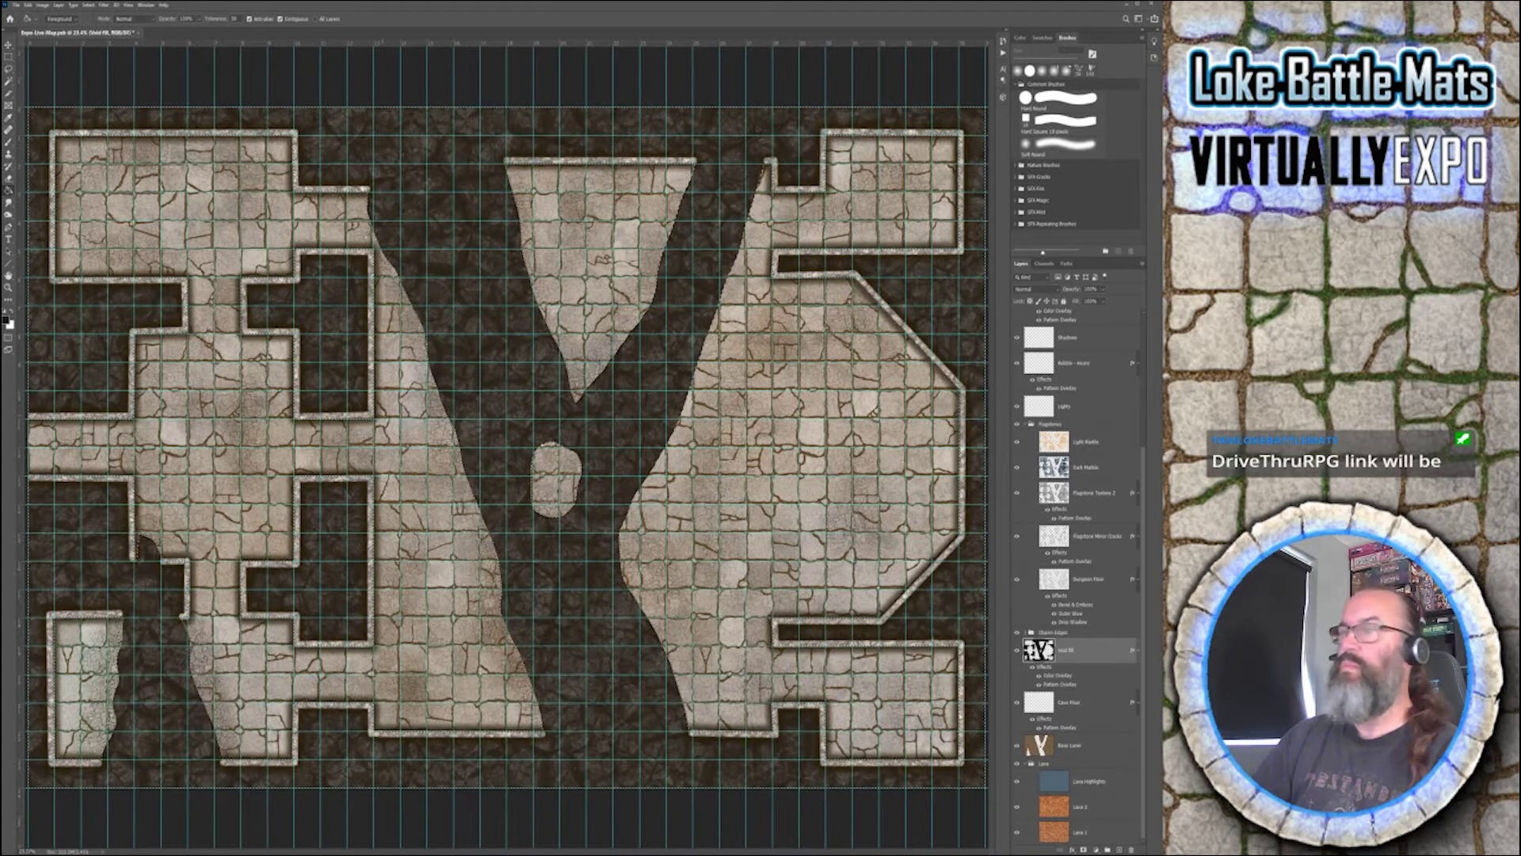
- Select the lava channels from the Base Layer with the Magic Wand and delete them from the Void Fill layer
left_click(1084, 747)
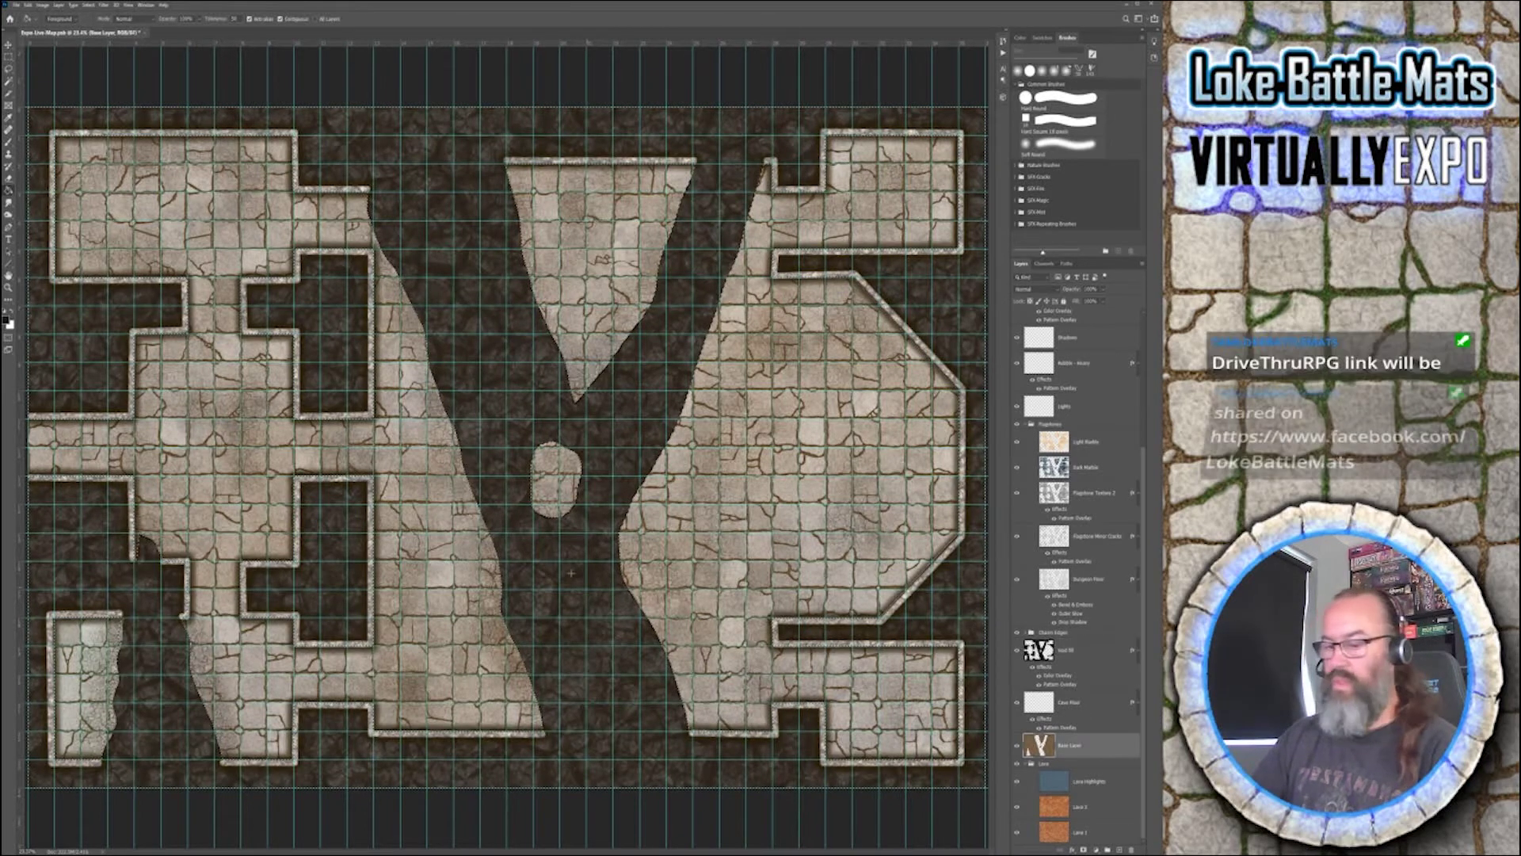
key("w")
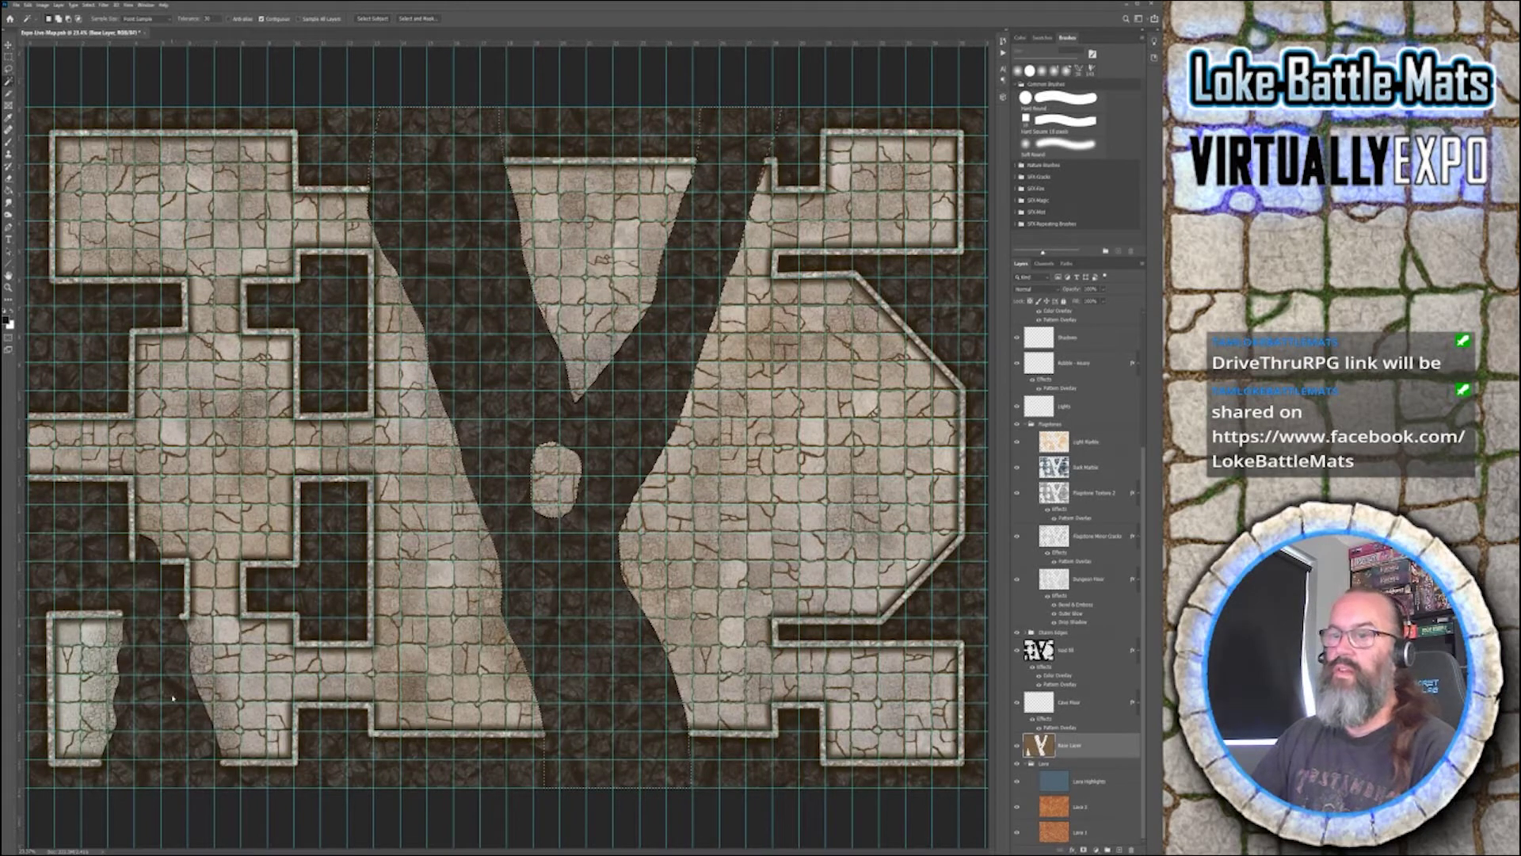
left_click(1095, 649)
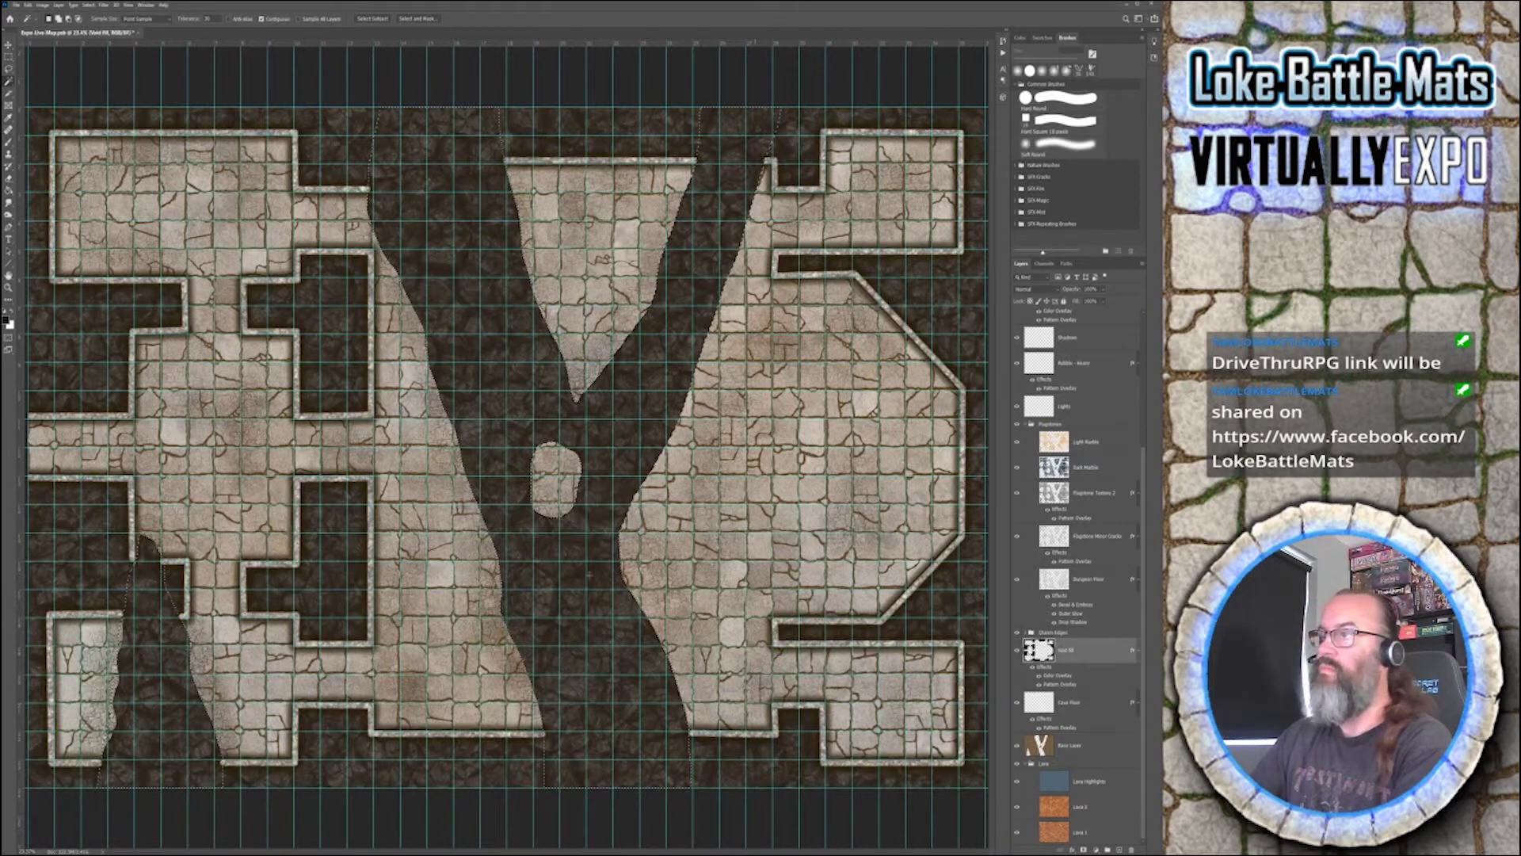
key("Delete")
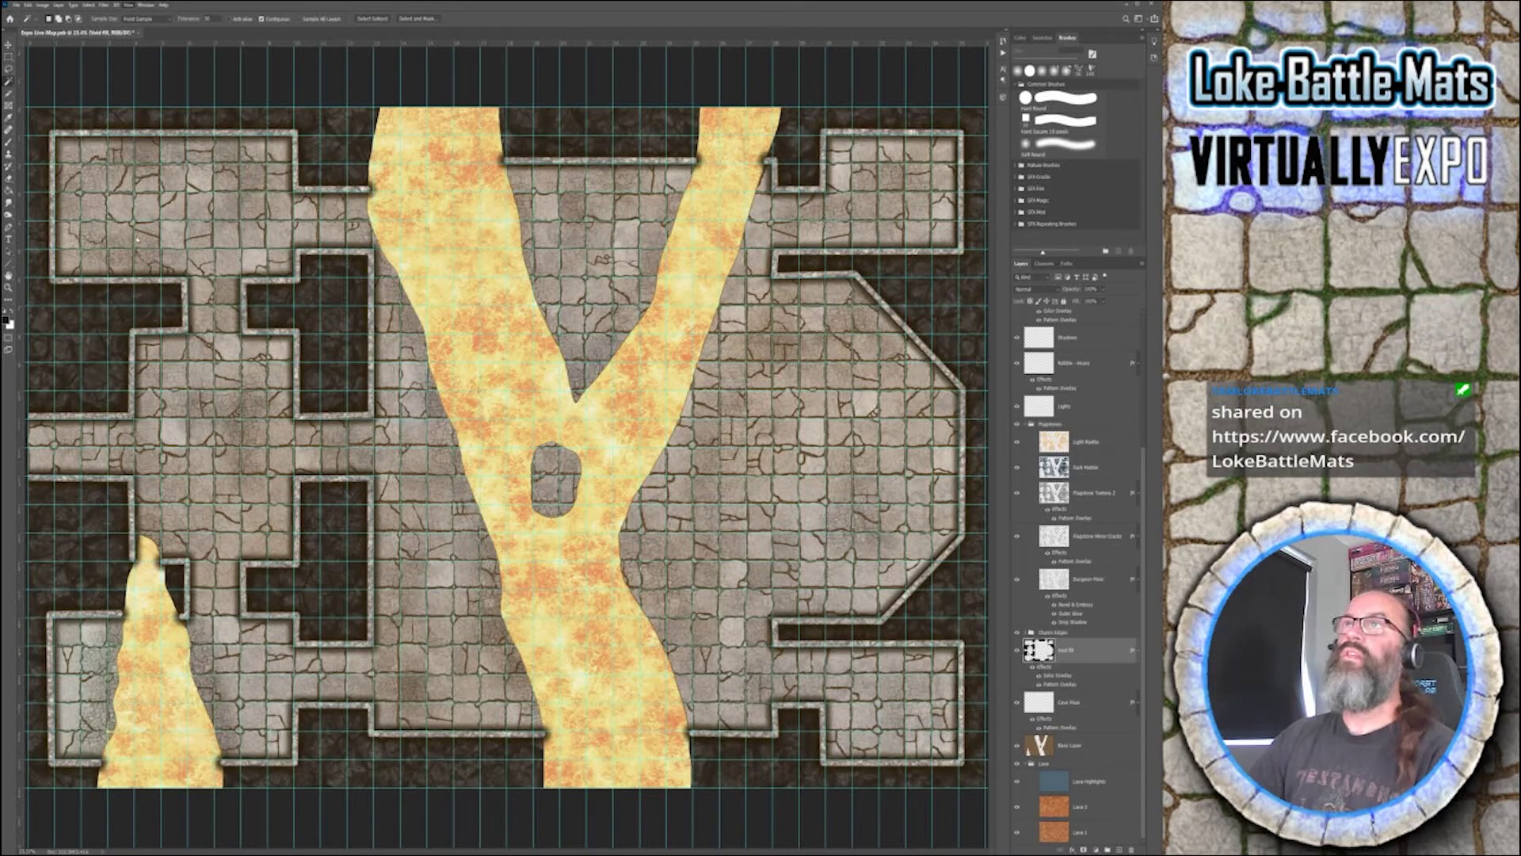
- Hide the grid, expand the Chasm Edges group and make its Embankment Texture layer active with the Soft Round brush
key("ctrl+apostrophe")
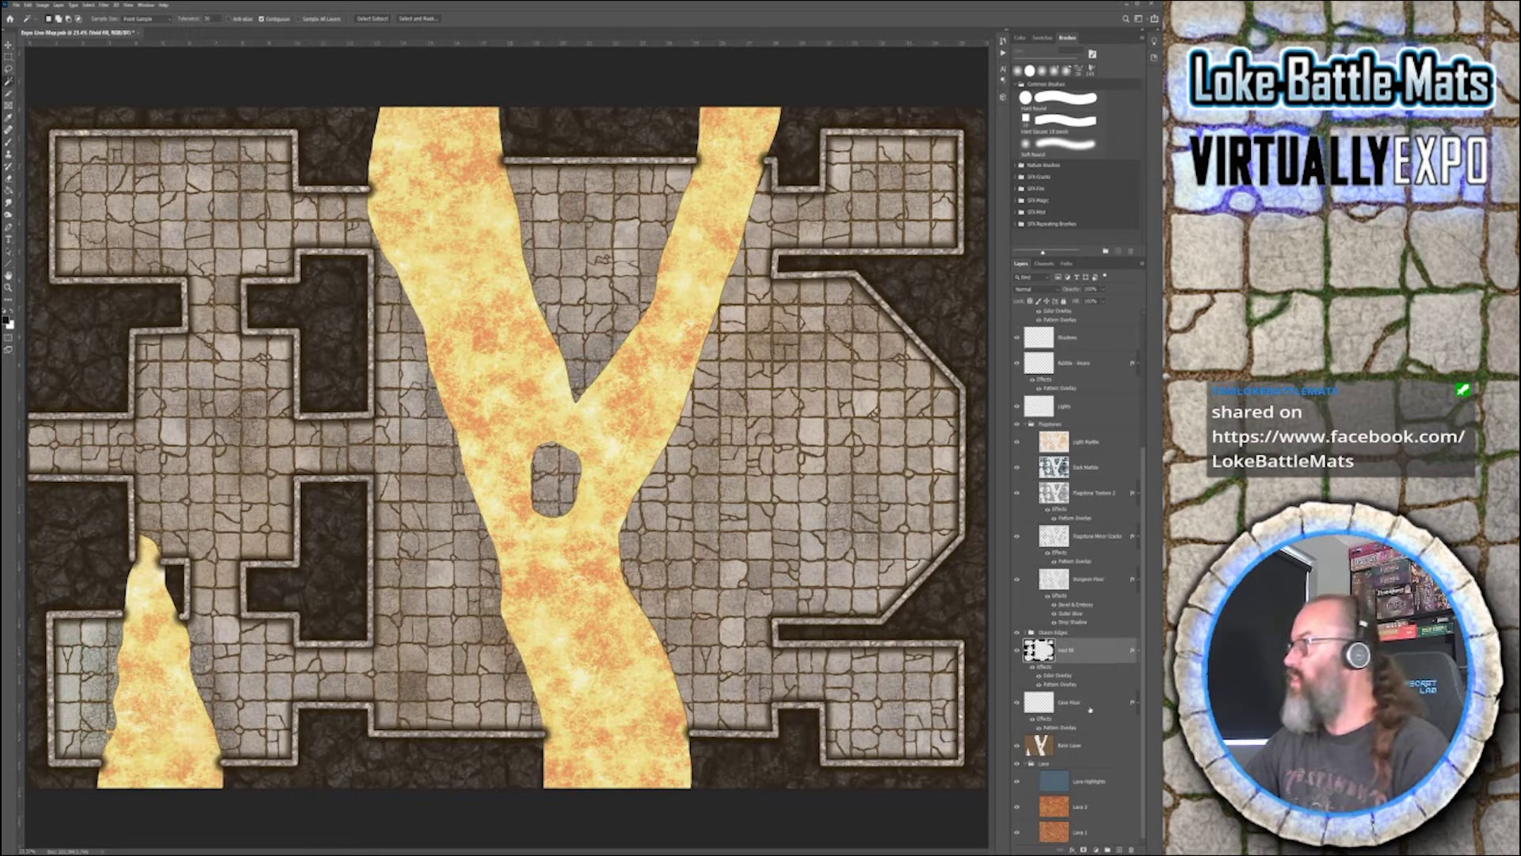
left_click(1031, 632)
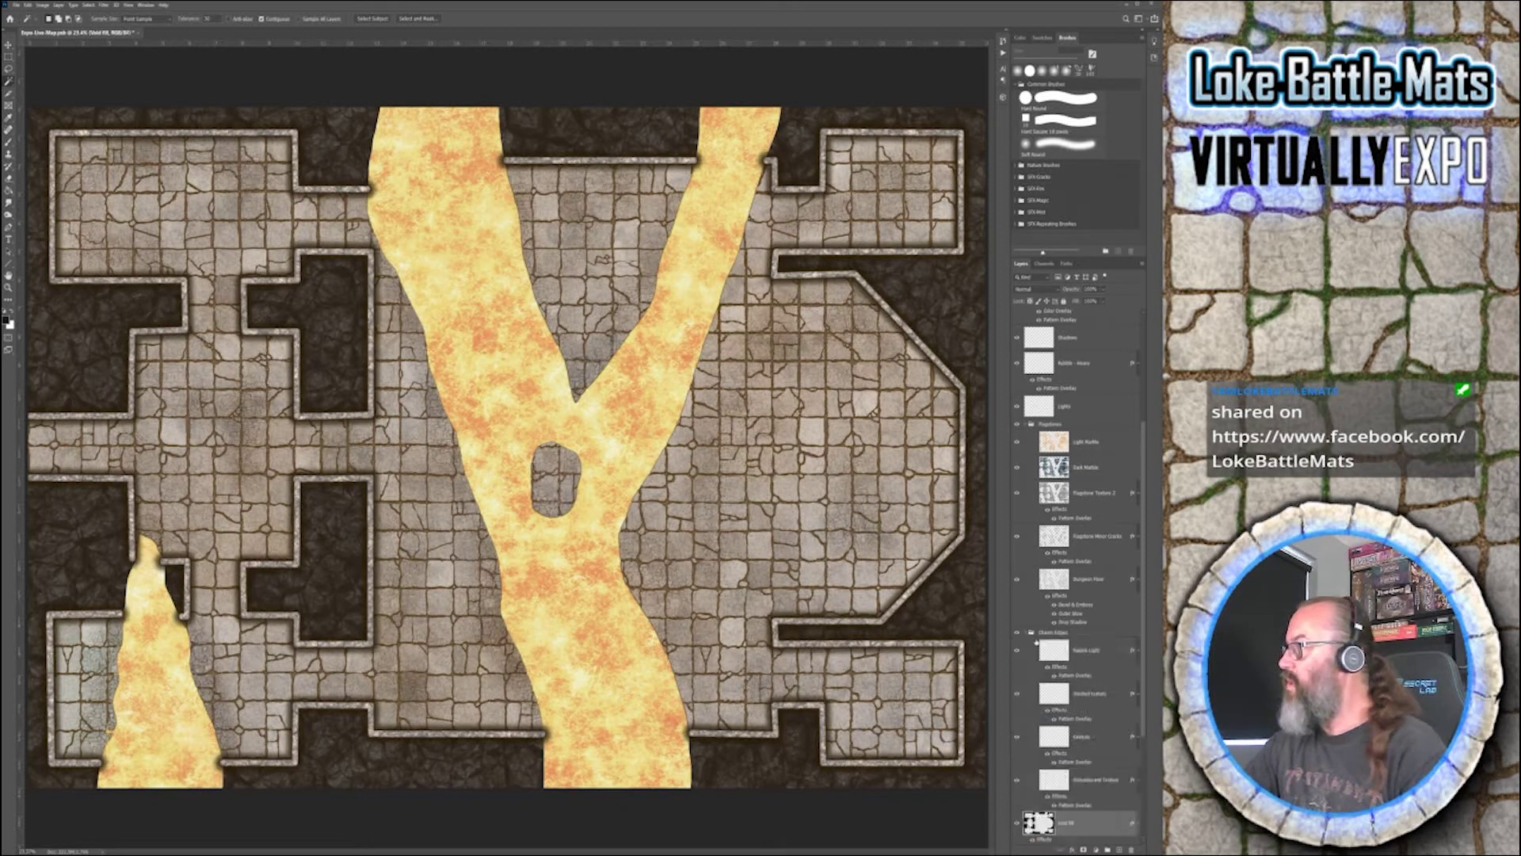
scroll(1077, 657, "down", 3)
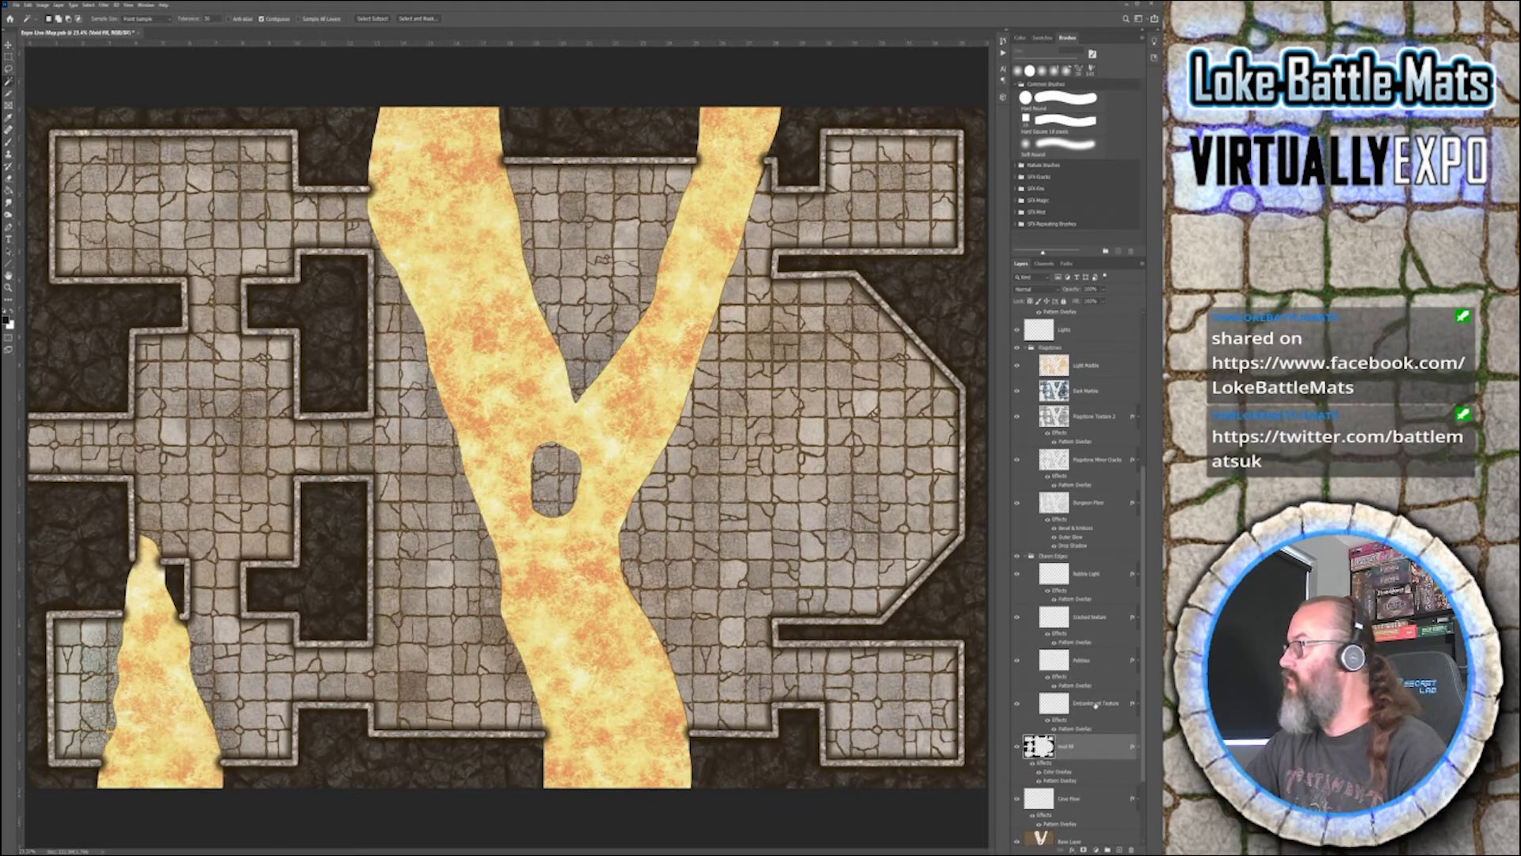
left_click(1084, 712)
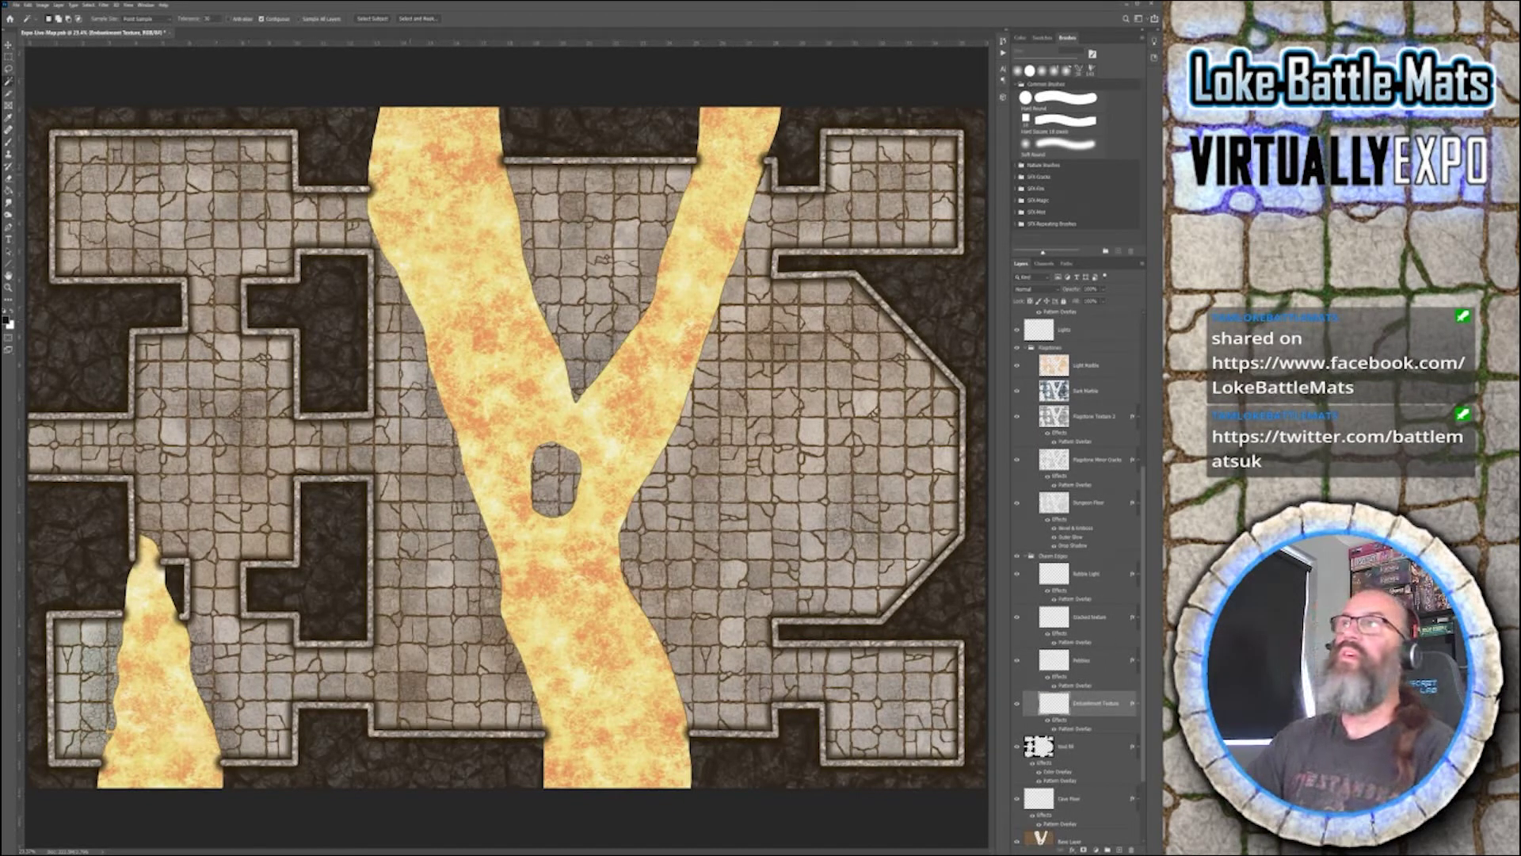
key("b")
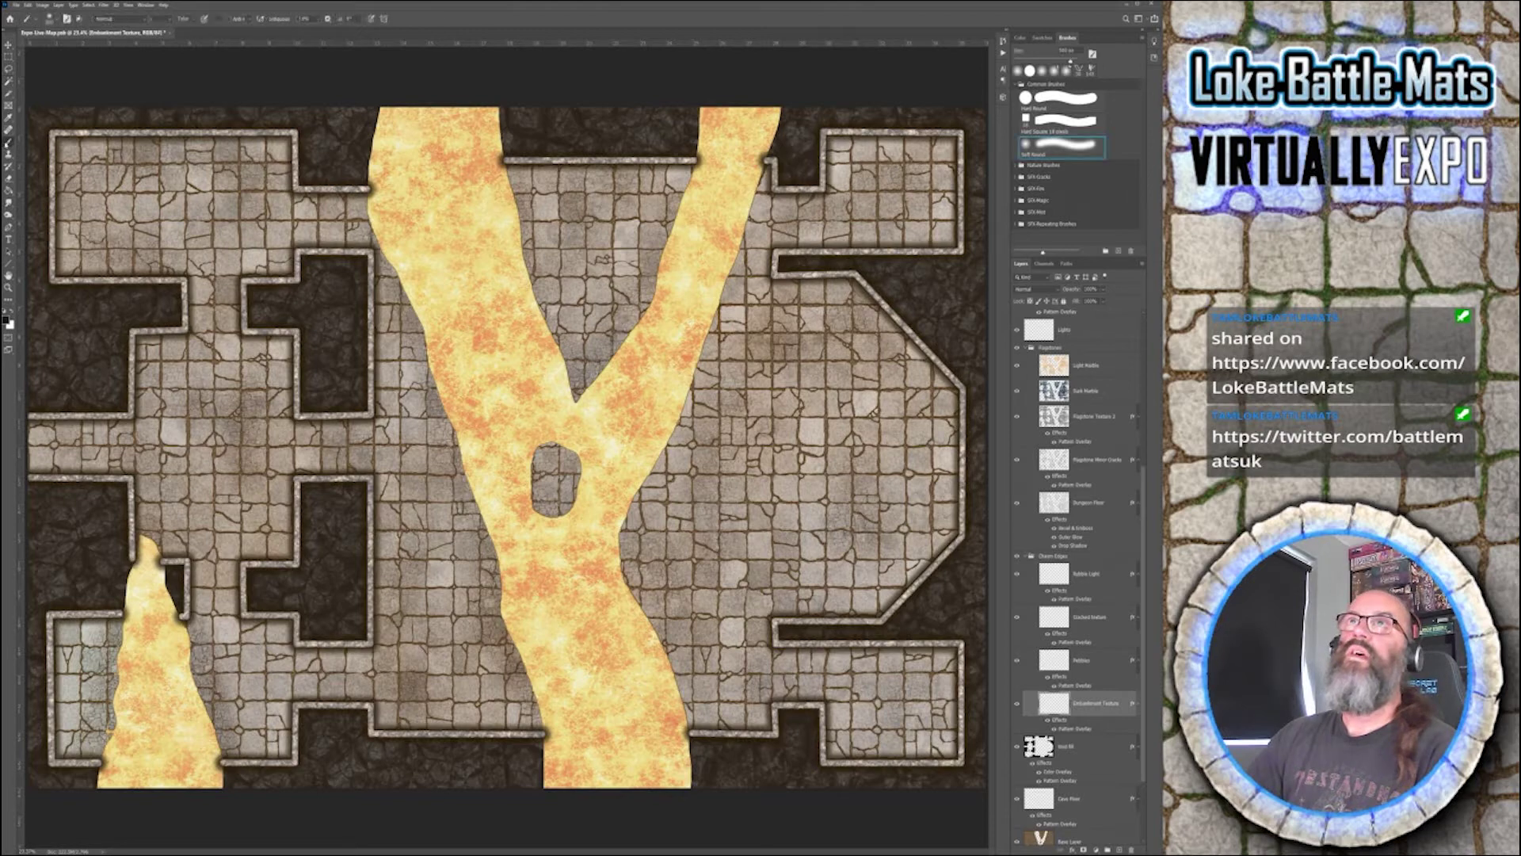
key("i")
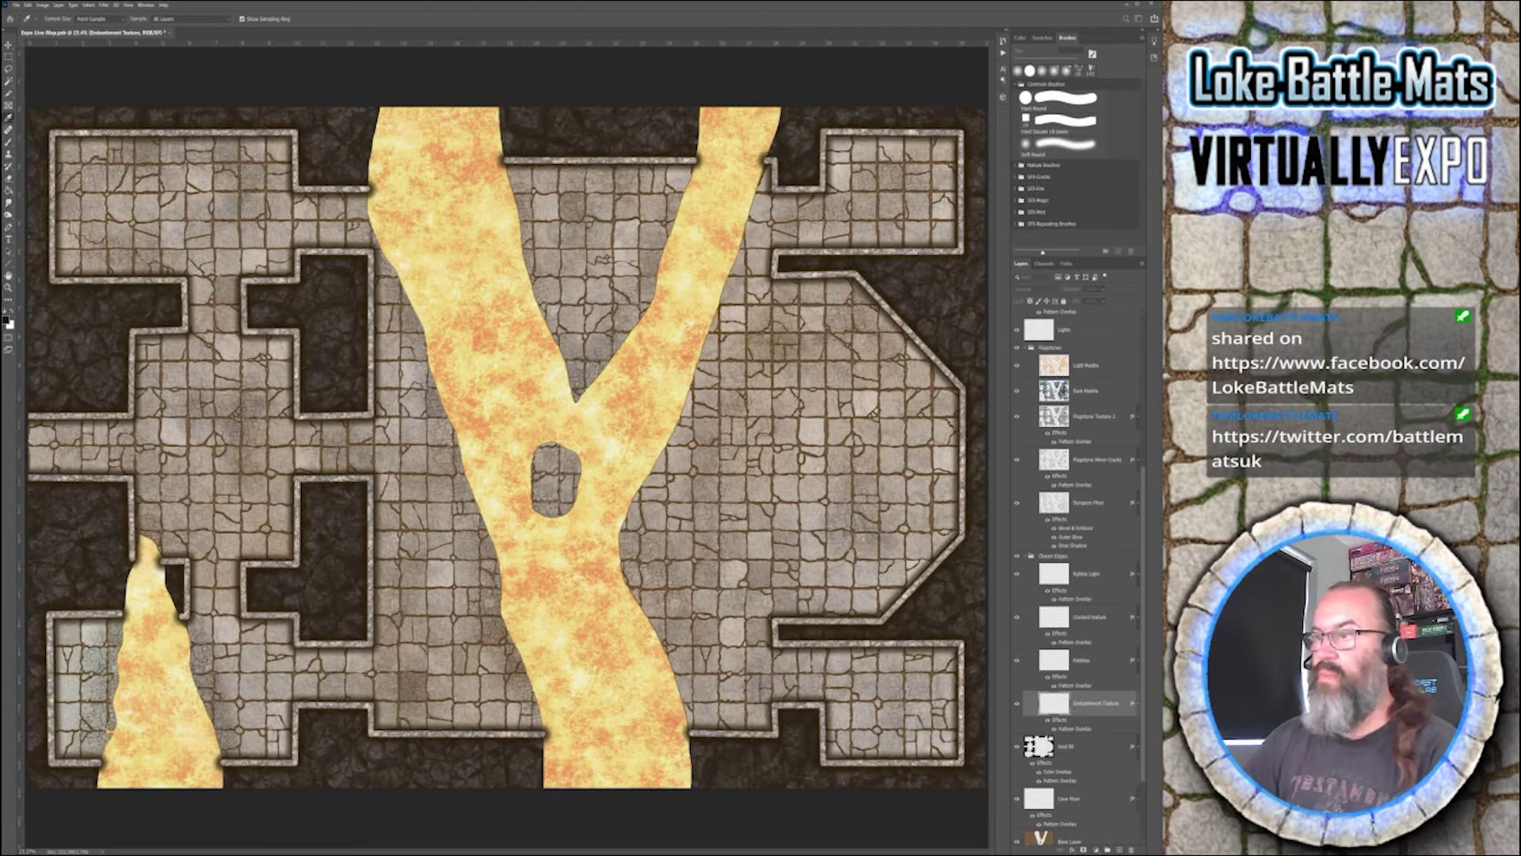
left_click(1060, 144)
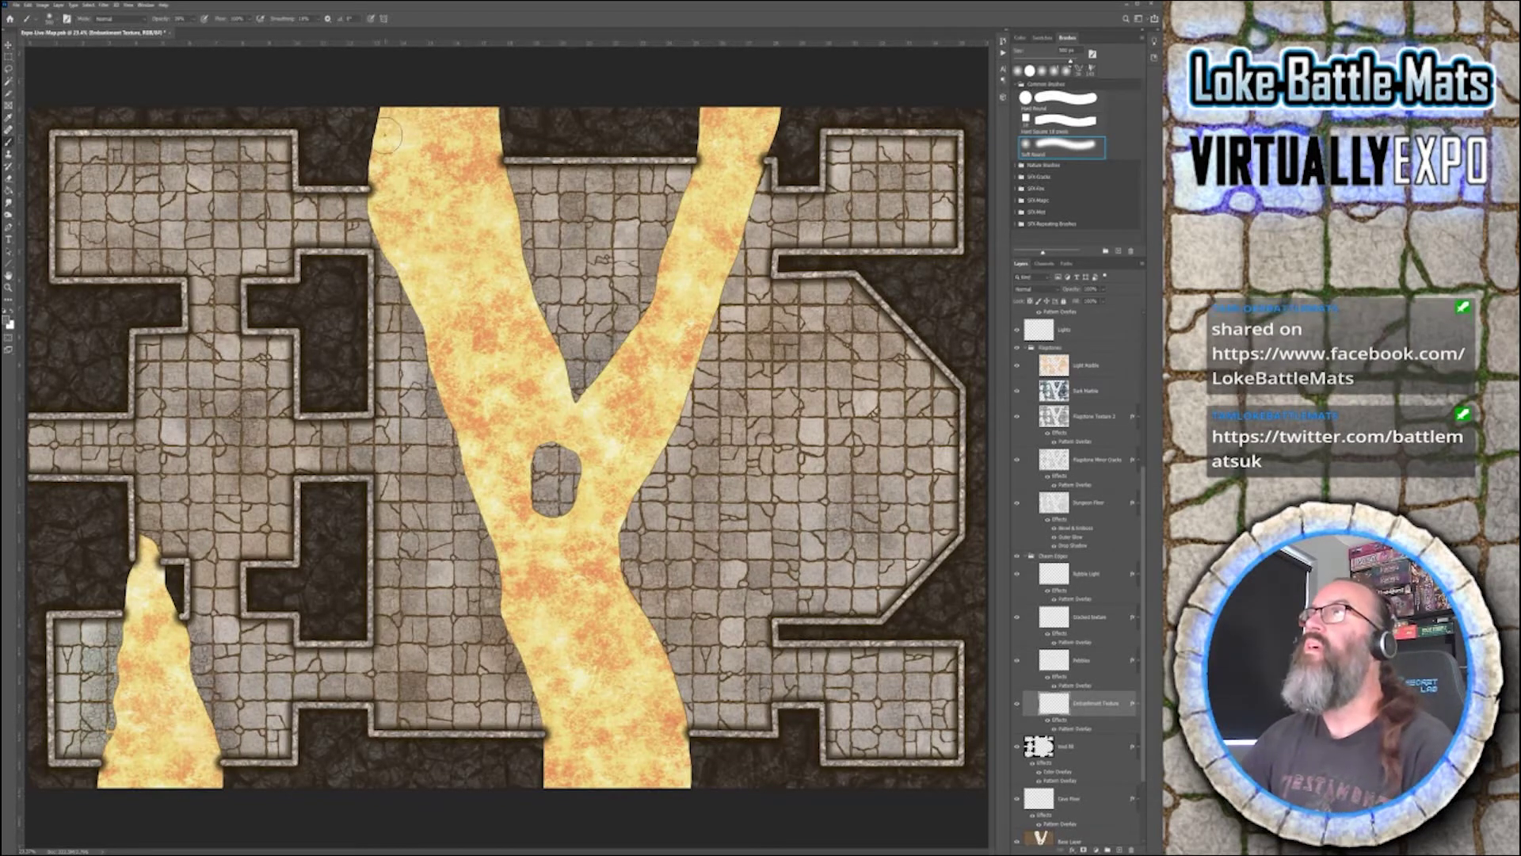
- Paint rocky embankment texture along the whole west bank of the main lava river, from north to south
mouse_move(384, 133)
left_mouse_down()
mouse_move(376, 144)
mouse_move(372, 118)
mouse_move(377, 192)
mouse_move(358, 151)
mouse_move(371, 117)
mouse_move(358, 154)
mouse_move(444, 396)
mouse_move(445, 372)
mouse_move(470, 484)
mouse_move(453, 396)
left_mouse_up()
left_click_drag(468, 460, 491, 534)
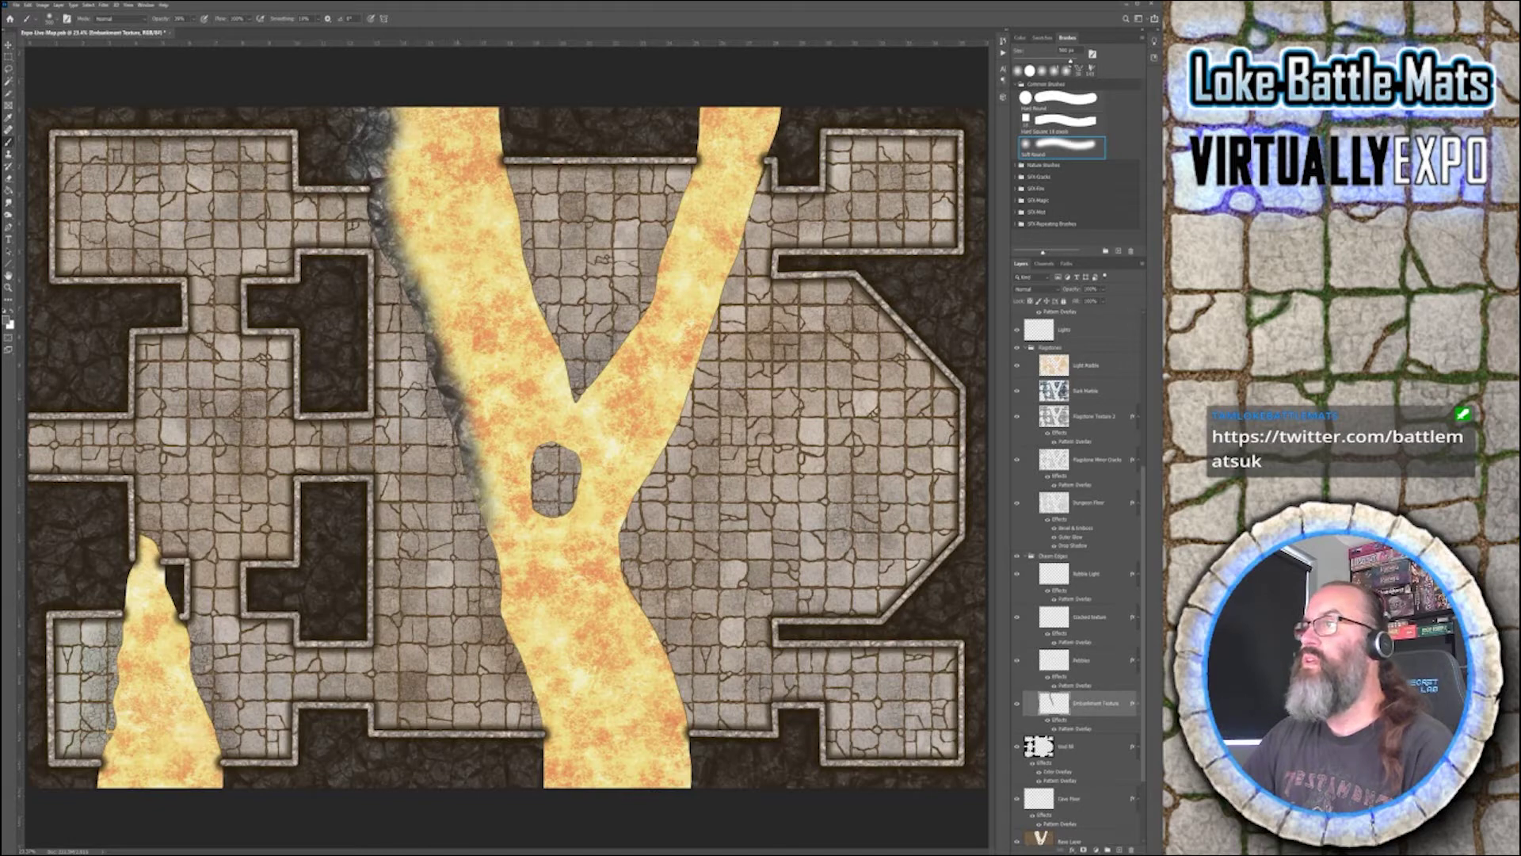
left_click_drag(472, 444, 507, 586)
left_click_drag(491, 508, 515, 646)
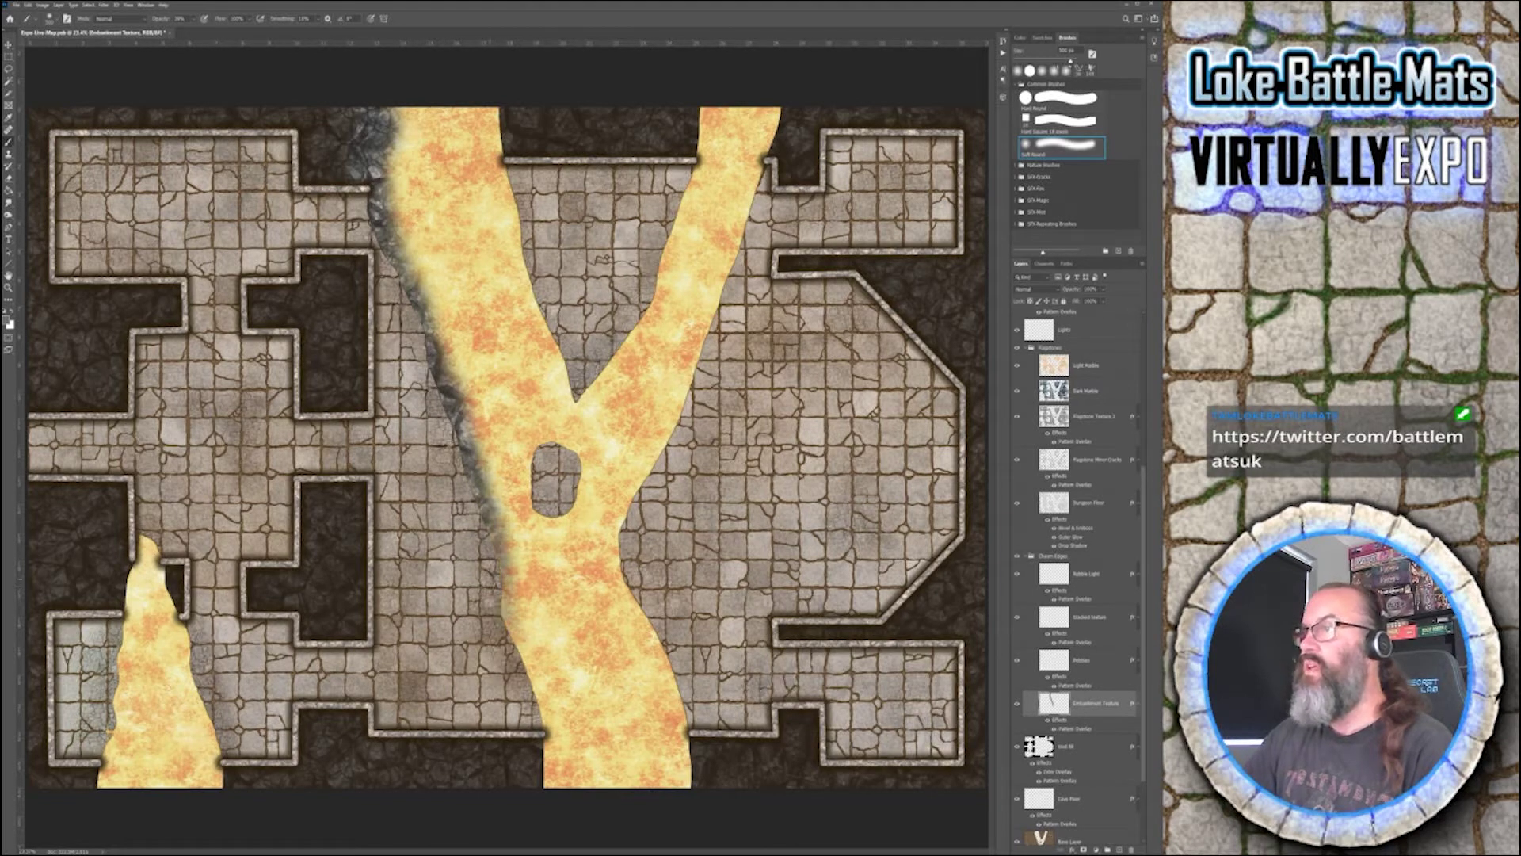
left_click_drag(501, 555, 519, 650)
left_click_drag(500, 555, 554, 729)
mouse_move(519, 602)
left_mouse_down()
mouse_move(545, 801)
mouse_move(555, 792)
mouse_move(537, 789)
left_mouse_up()
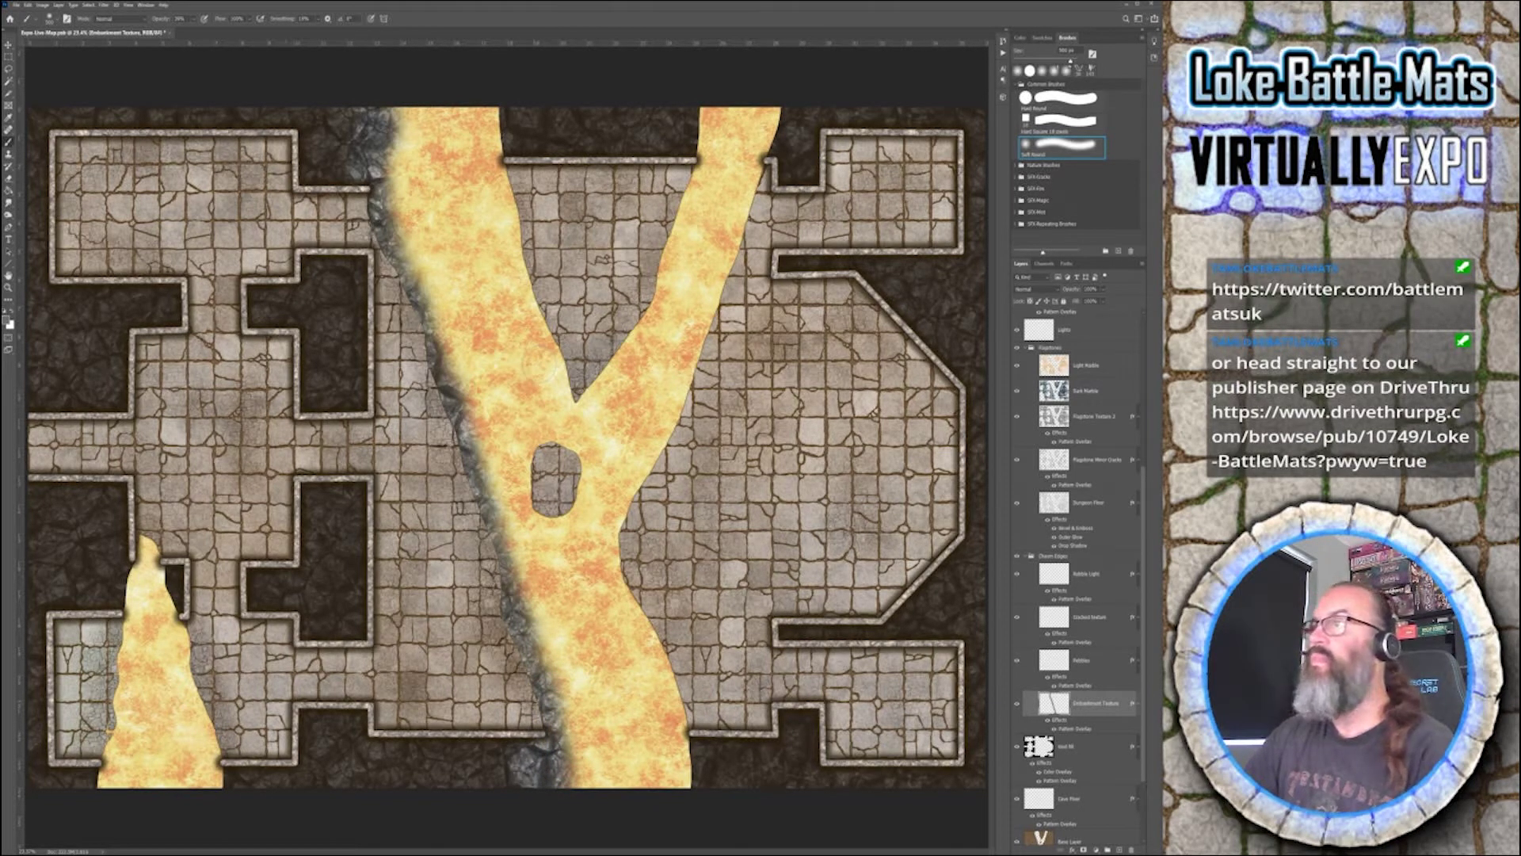
mouse_move(442, 357)
left_mouse_down()
mouse_move(458, 379)
mouse_move(375, 165)
left_mouse_up()
- Paint rocky embankment along the inner bank of the wide north-west lava channel down to the tip of the fork
mouse_move(523, 117)
left_mouse_down()
mouse_move(484, 102)
mouse_move(493, 176)
left_mouse_up()
left_click_drag(496, 95, 525, 305)
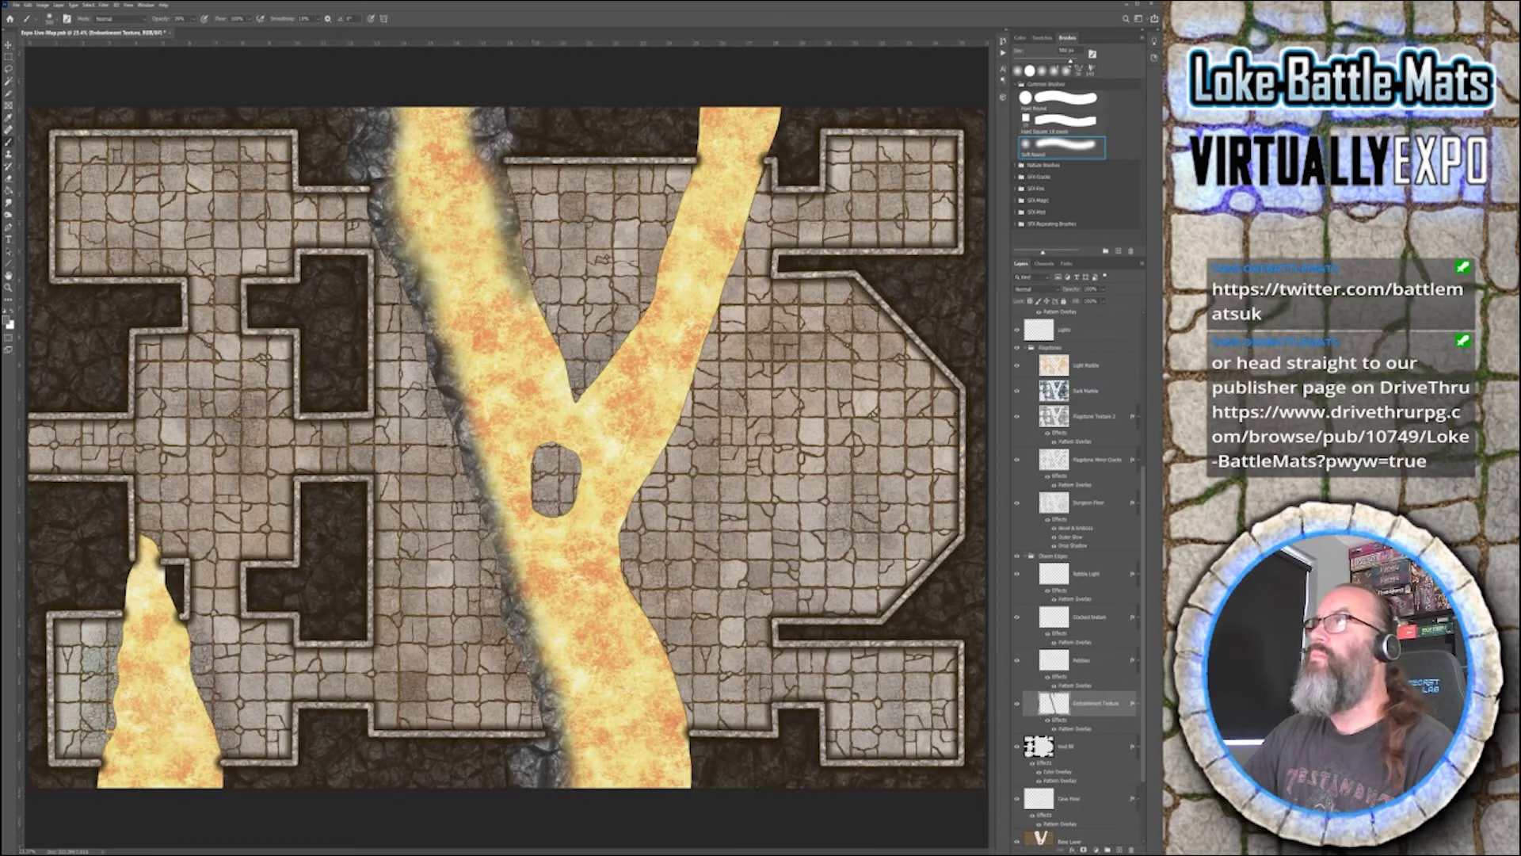
left_click_drag(499, 178, 558, 380)
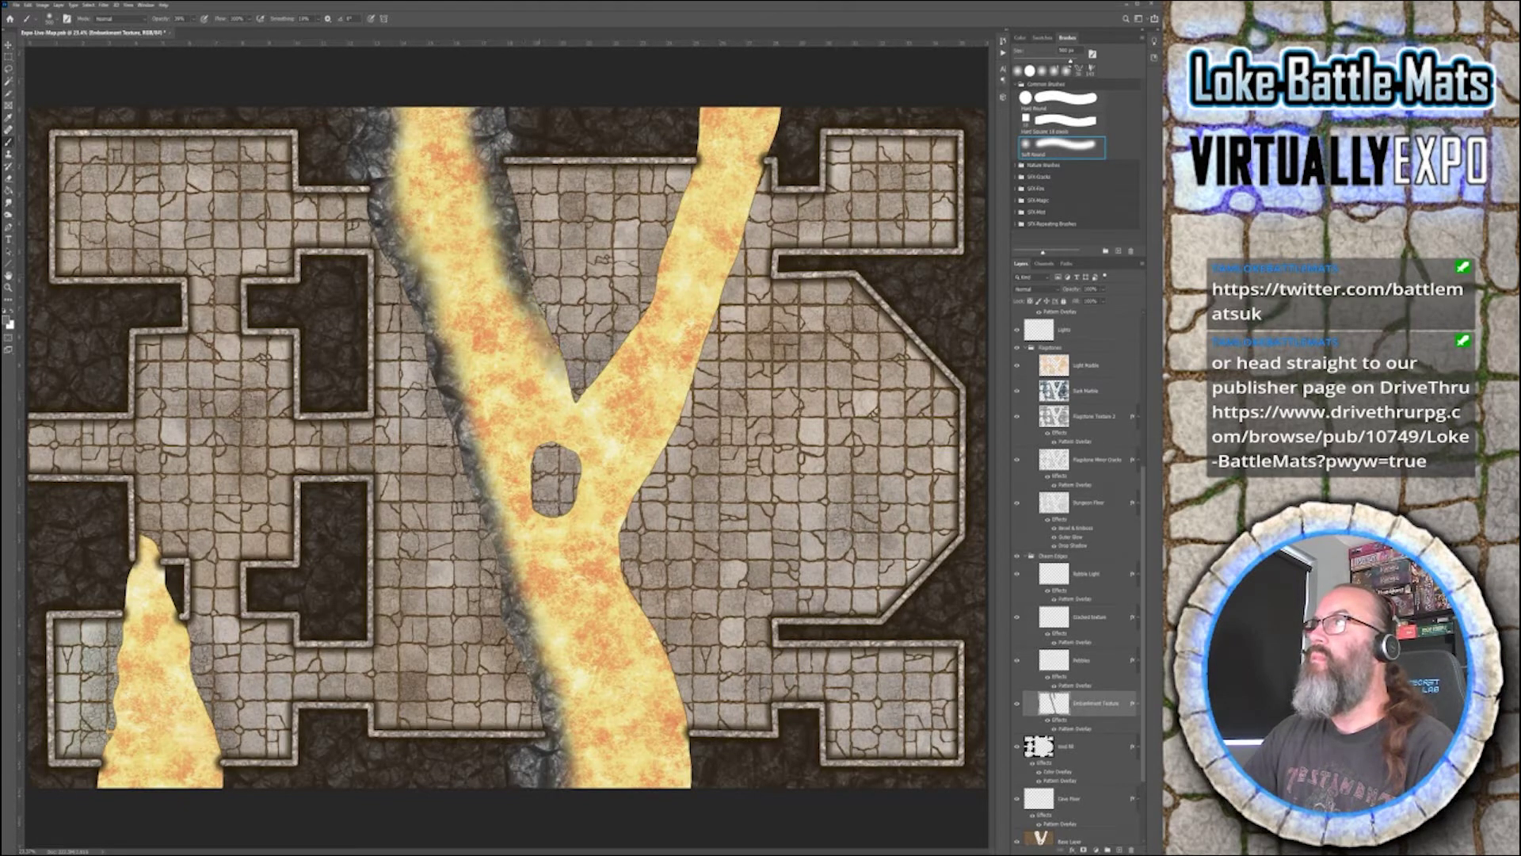
mouse_move(533, 298)
left_mouse_down()
mouse_move(558, 396)
mouse_move(578, 413)
left_mouse_up()
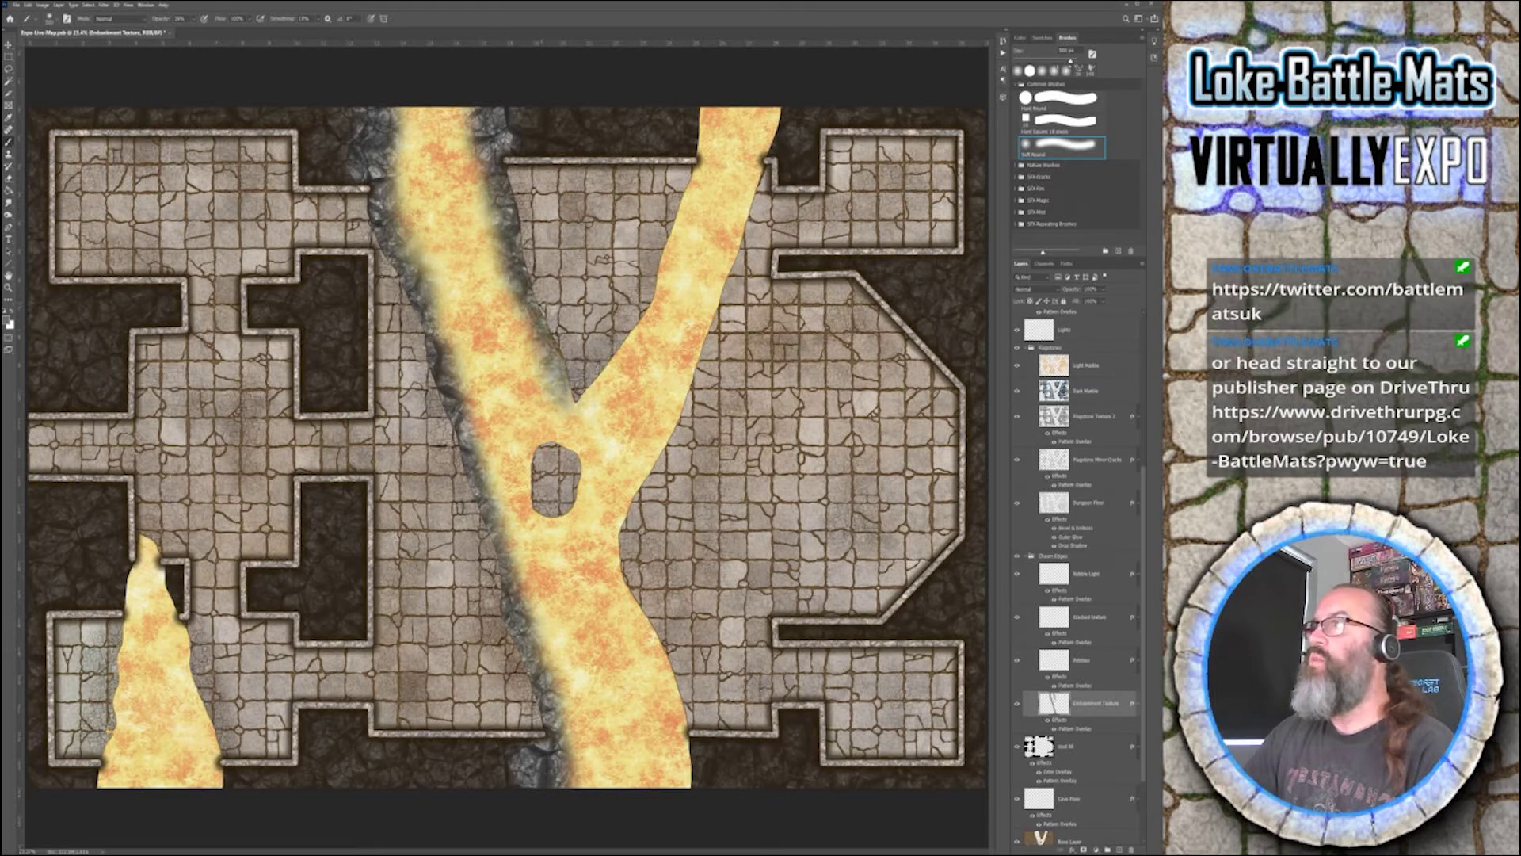
mouse_move(539, 327)
left_mouse_down()
mouse_move(577, 412)
mouse_move(578, 388)
mouse_move(615, 389)
mouse_move(634, 349)
left_mouse_up()
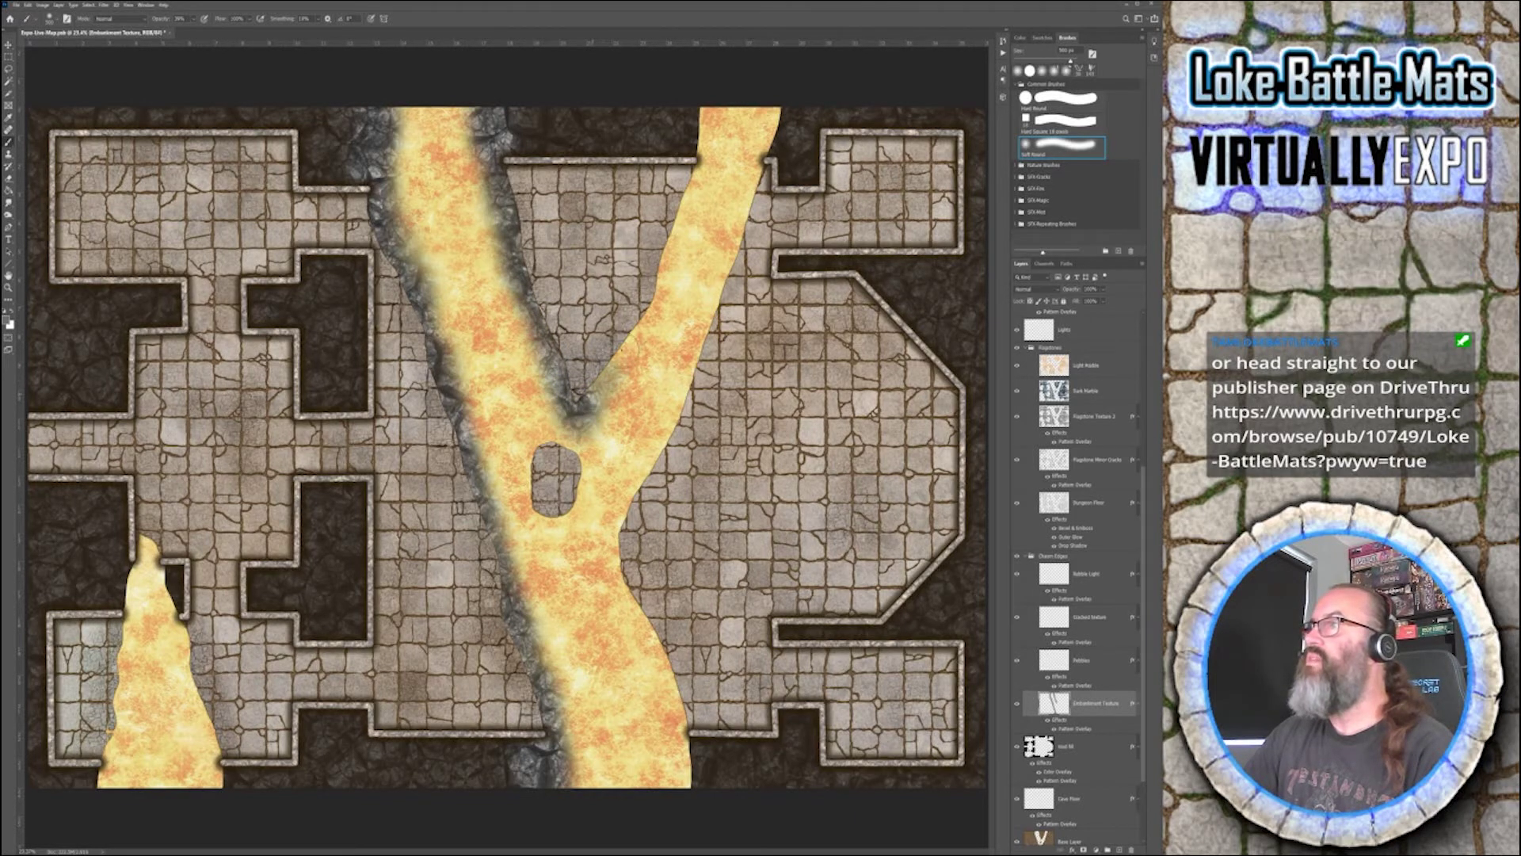
- Paint rocky embankment along both banks of the north-east lava branch and down the east bank to the map's south edge
mouse_move(590, 416)
left_mouse_down()
mouse_move(686, 220)
mouse_move(662, 277)
mouse_move(703, 96)
mouse_move(675, 152)
left_mouse_up()
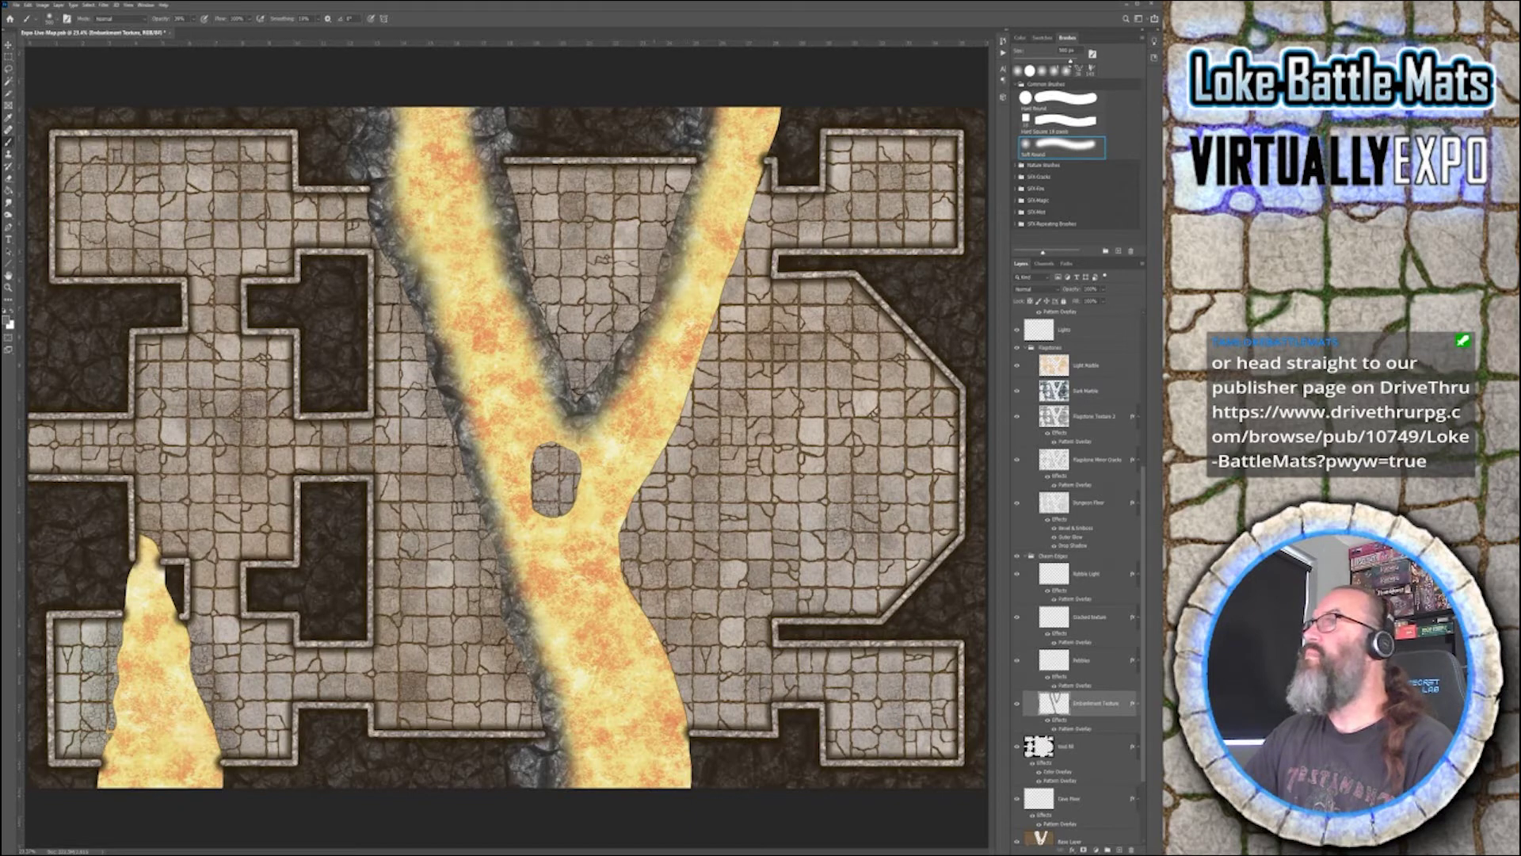
left_click_drag(683, 260, 654, 329)
mouse_move(691, 271)
left_mouse_down()
mouse_move(634, 366)
mouse_move(551, 432)
left_mouse_up()
mouse_move(767, 127)
left_mouse_down()
mouse_move(698, 329)
mouse_move(703, 373)
mouse_move(674, 412)
mouse_move(686, 372)
mouse_move(622, 531)
mouse_move(638, 448)
mouse_move(602, 590)
mouse_move(610, 547)
mouse_move(673, 698)
mouse_move(678, 764)
mouse_move(673, 690)
left_mouse_up()
mouse_move(697, 741)
left_mouse_down()
mouse_move(688, 796)
mouse_move(696, 780)
mouse_move(672, 788)
mouse_move(705, 762)
mouse_move(640, 628)
mouse_move(671, 695)
mouse_move(656, 752)
left_mouse_up()
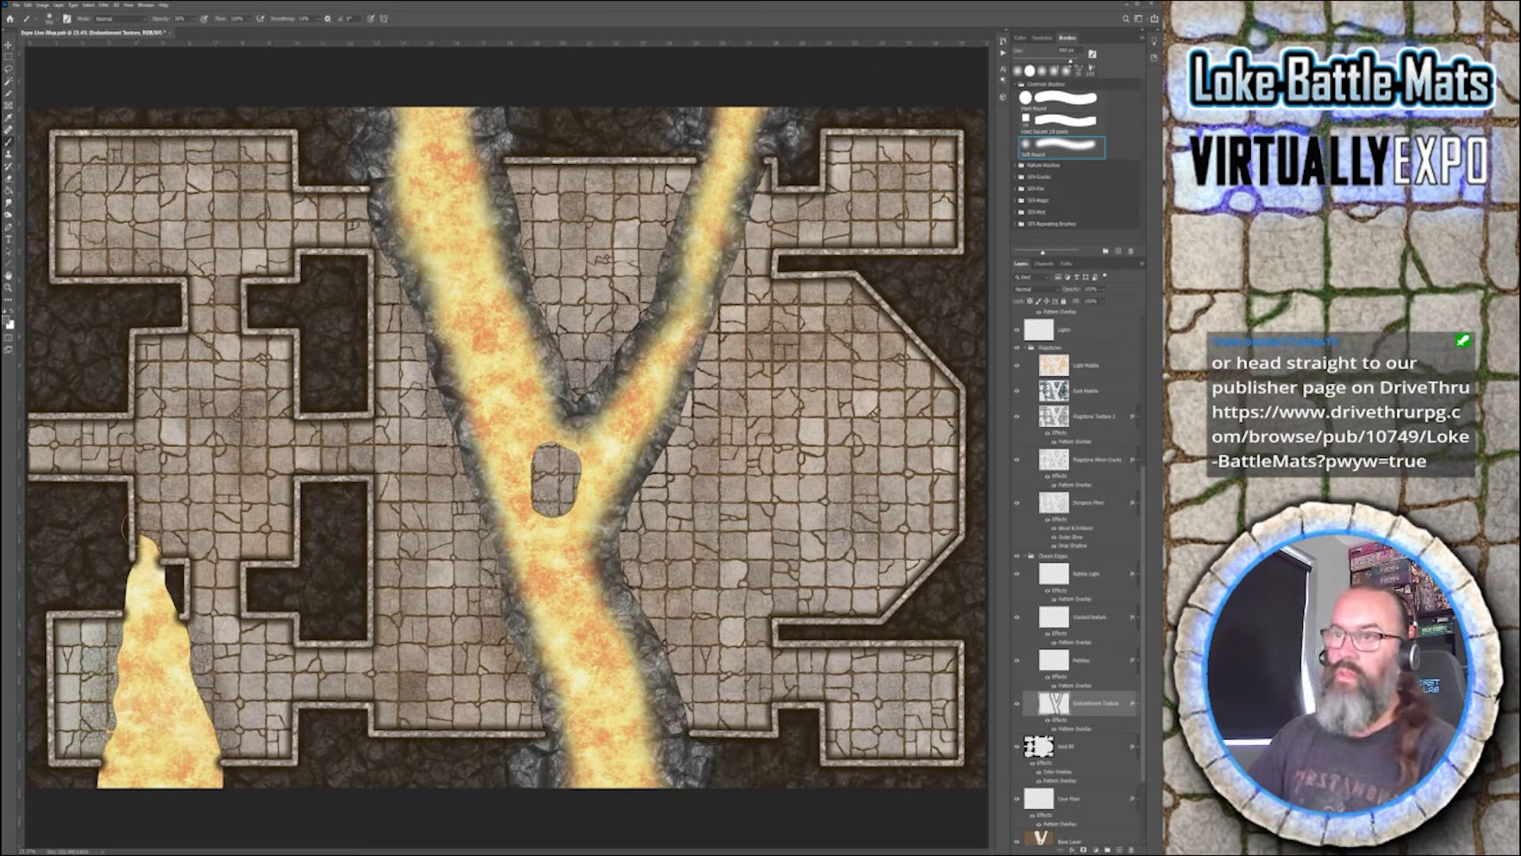
- Paint rocky embankment around the south-west lava flow and erase the excess rock covering its lava
mouse_move(125, 529)
left_mouse_down()
mouse_move(121, 561)
mouse_move(145, 551)
mouse_move(118, 579)
mouse_move(121, 563)
mouse_move(129, 682)
mouse_move(99, 776)
left_mouse_up()
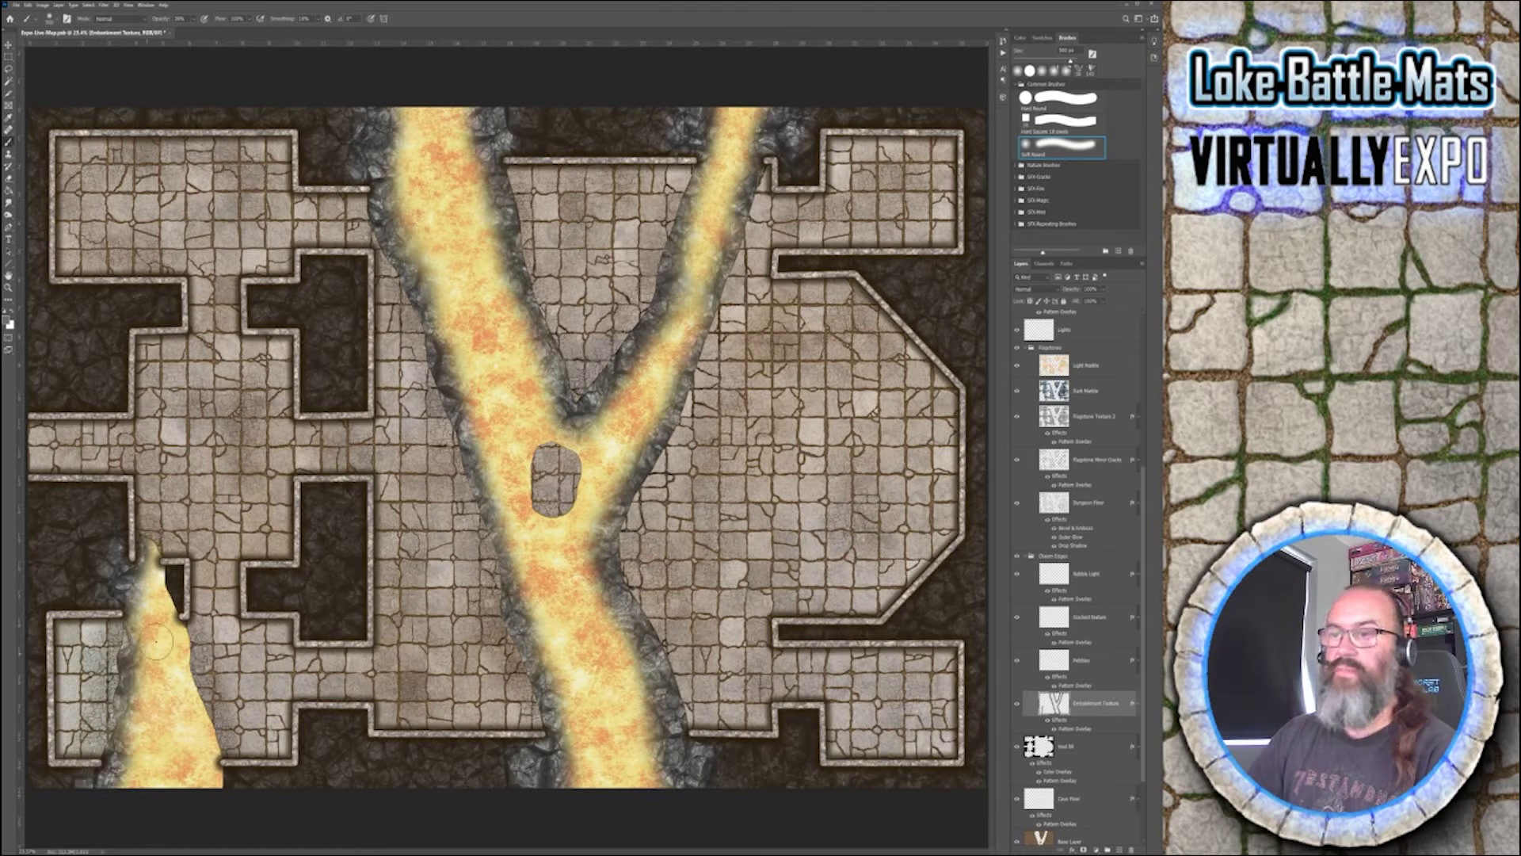
mouse_move(154, 558)
left_mouse_down()
mouse_move(202, 761)
mouse_move(229, 767)
mouse_move(210, 797)
mouse_move(204, 785)
left_mouse_up()
mouse_move(167, 595)
left_mouse_down()
mouse_move(147, 574)
mouse_move(147, 598)
left_mouse_up()
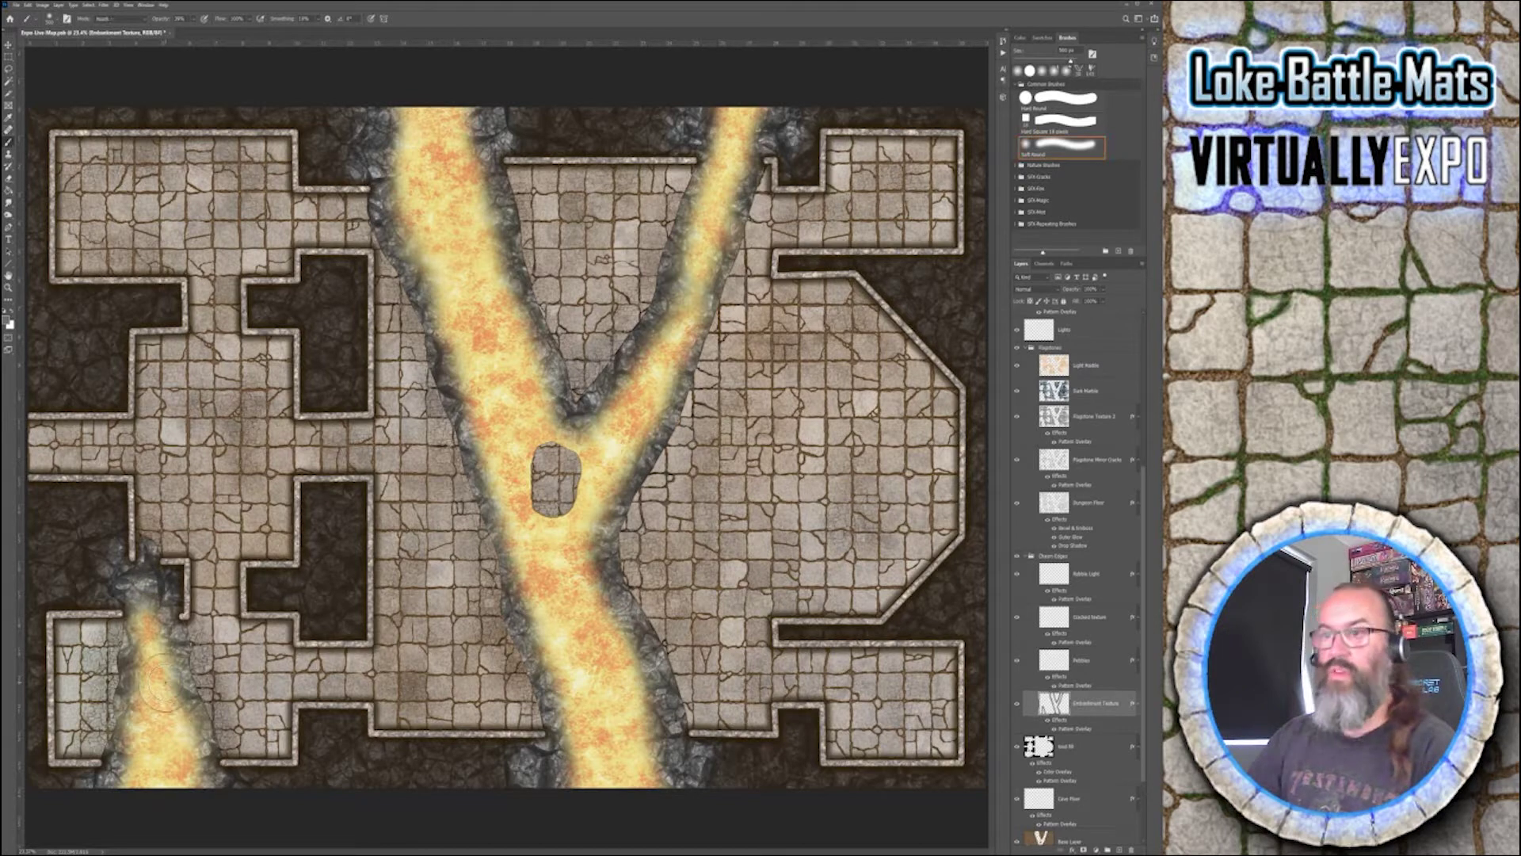
key("e")
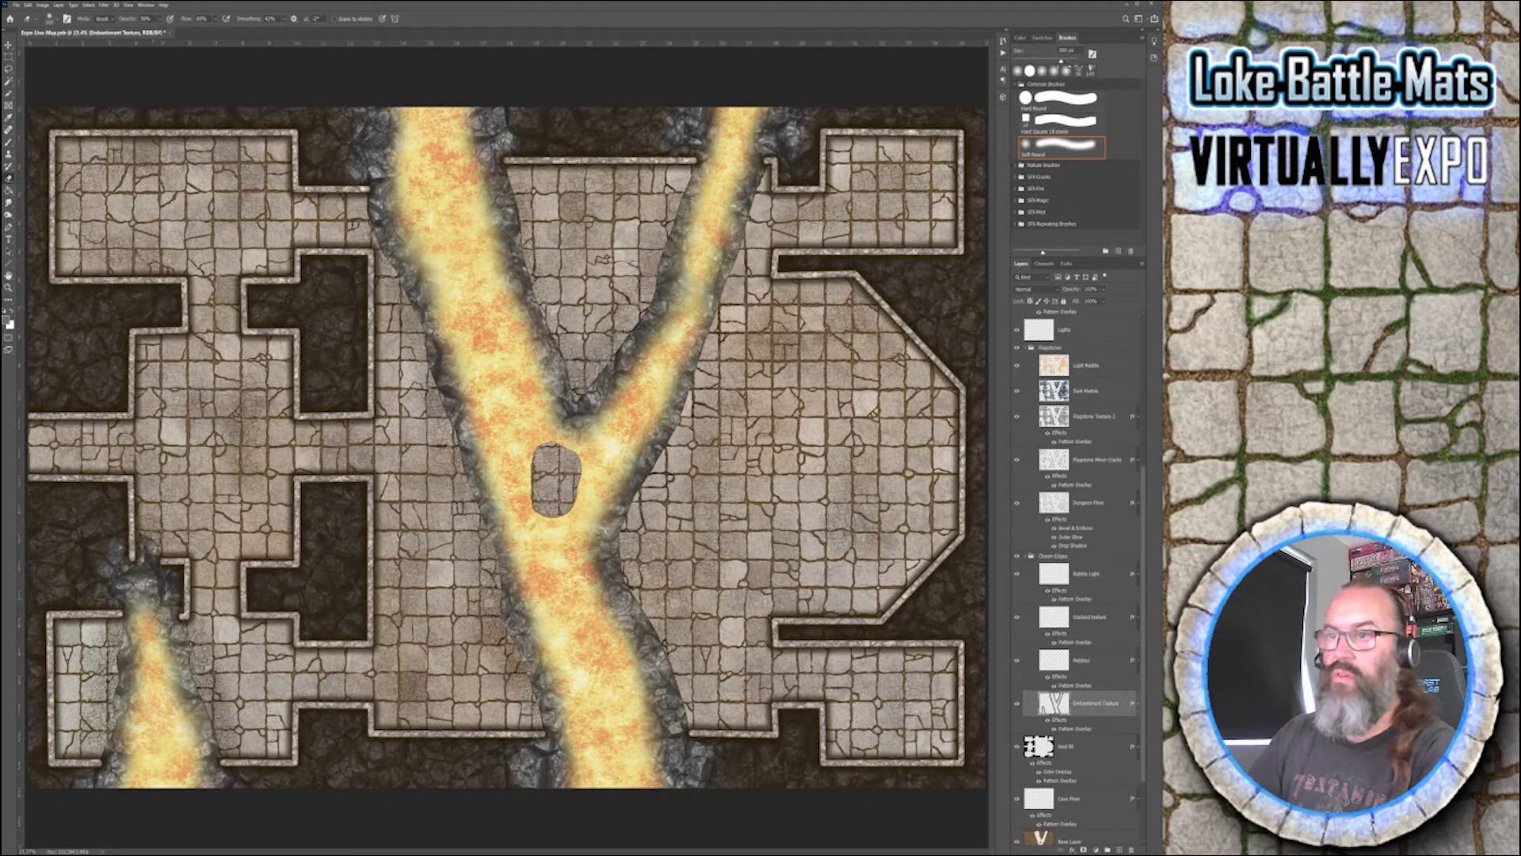
mouse_move(152, 603)
left_mouse_down()
mouse_move(149, 574)
mouse_move(158, 606)
mouse_move(138, 637)
mouse_move(160, 654)
mouse_move(149, 617)
mouse_move(195, 774)
left_mouse_up()
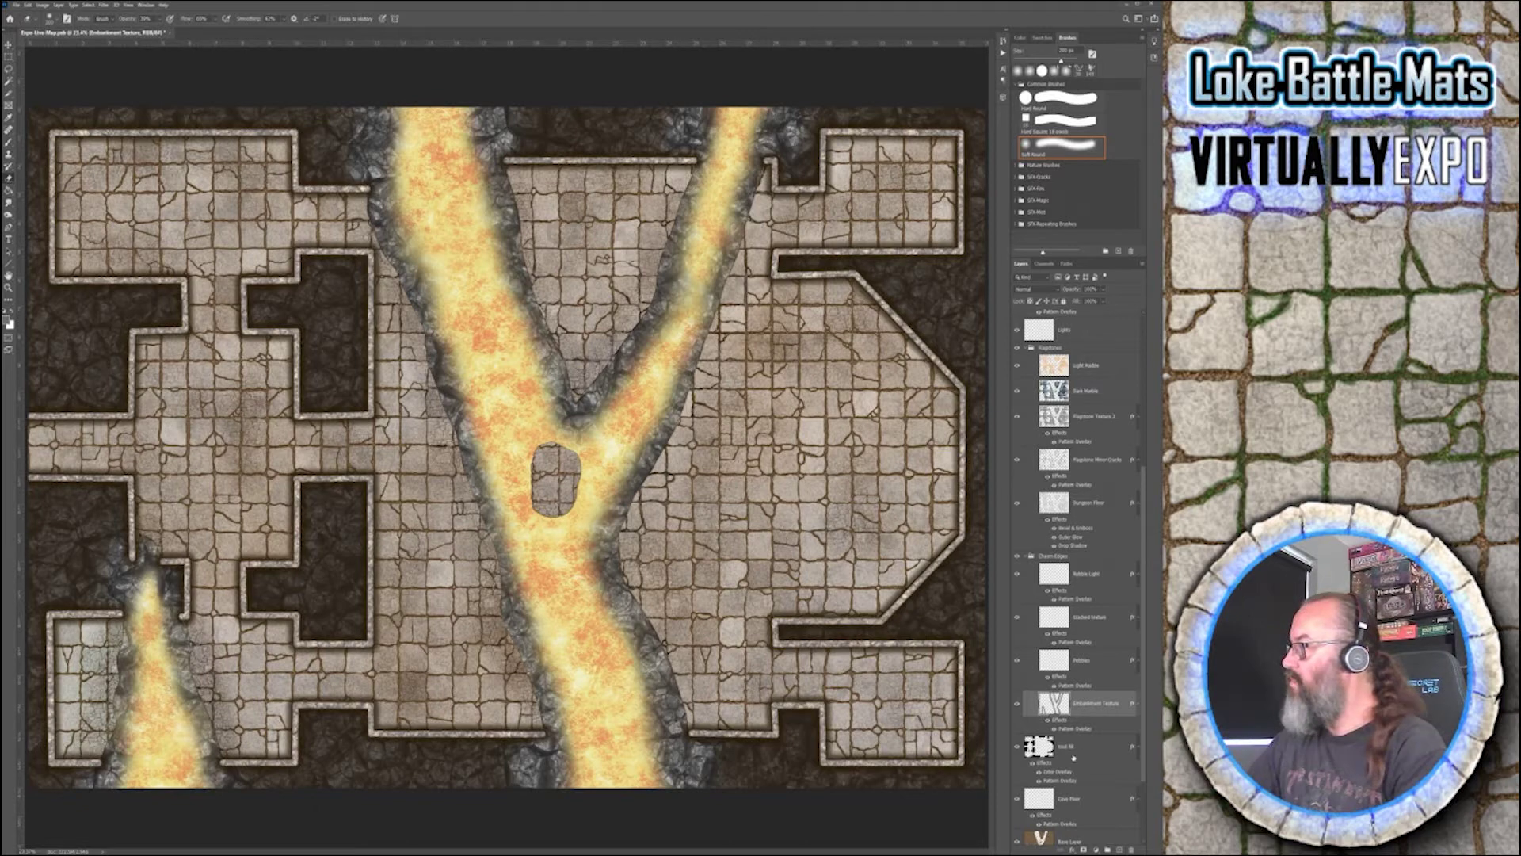
- Erase soft patches from the Lava Highlights layer along the forked river and the south-west lava flow with an enlarged Eraser
scroll(1081, 748, "down", 3)
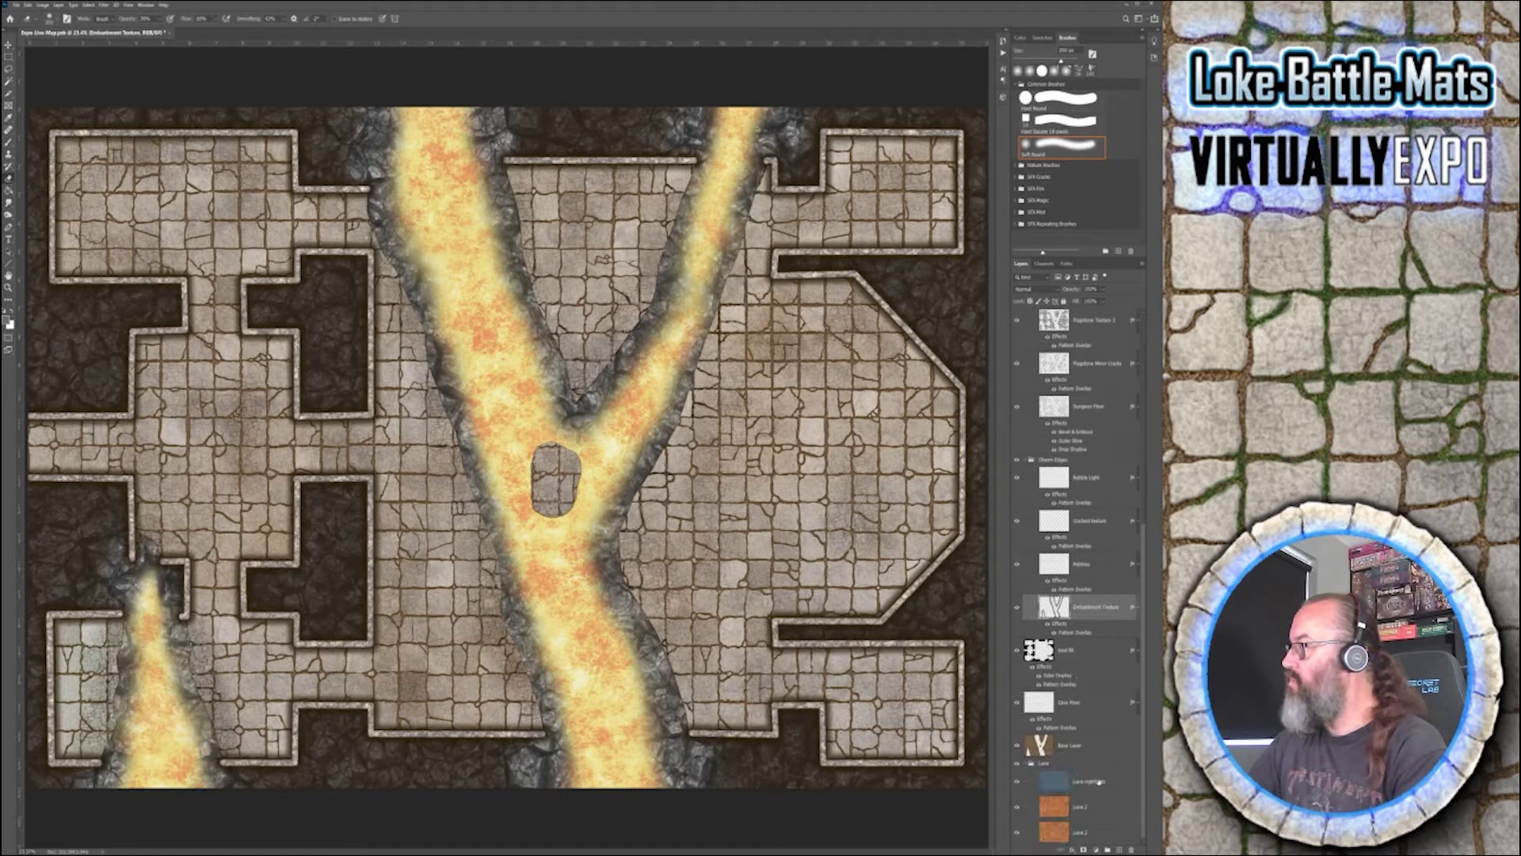
left_click(1099, 781)
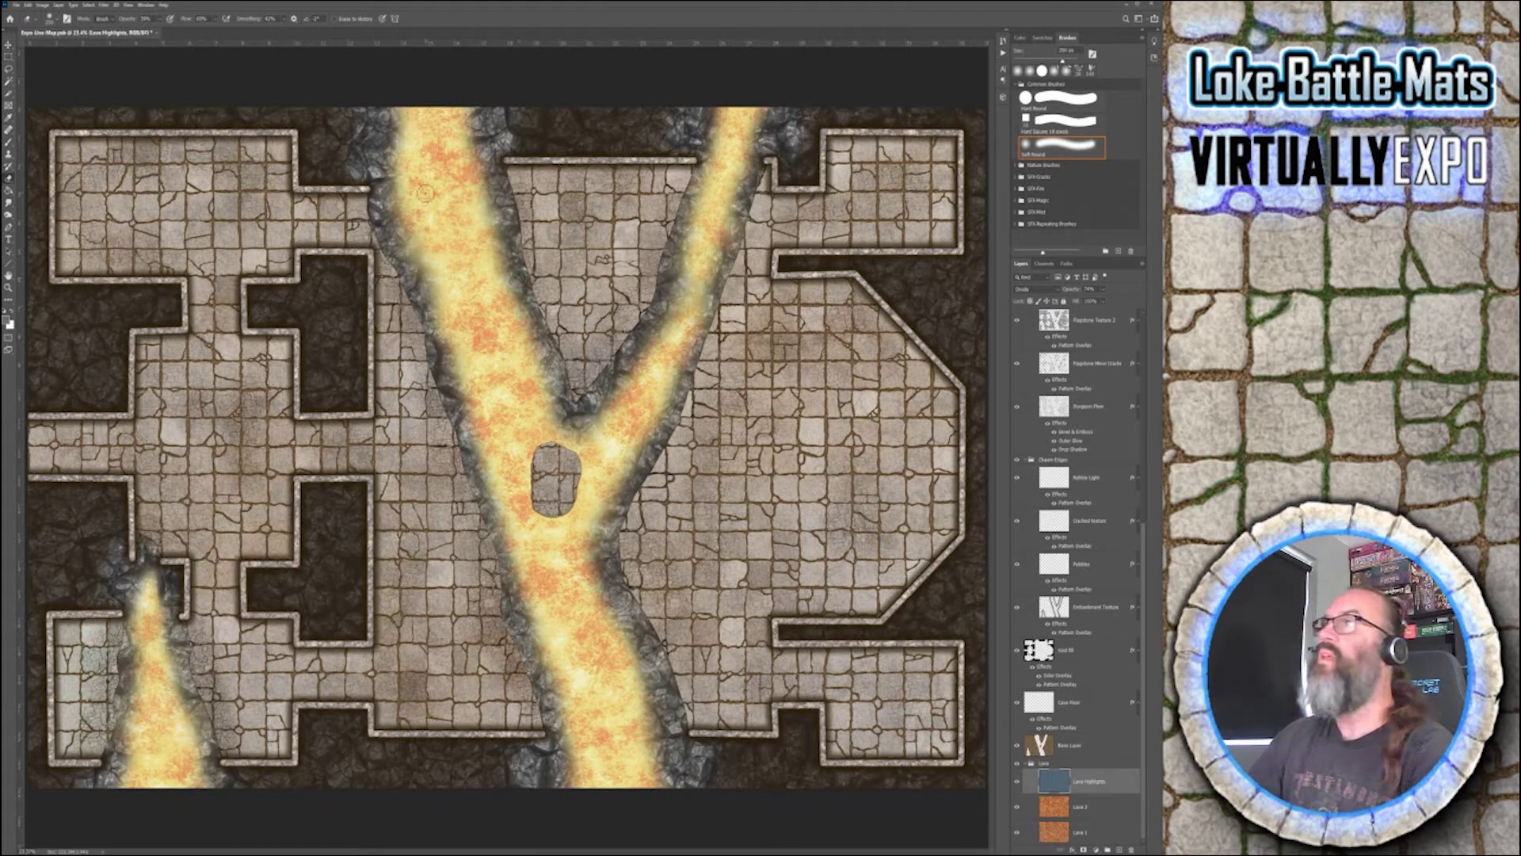
key("bracketright")
key("bracketright")
key("bracketright")
key("bracketright")
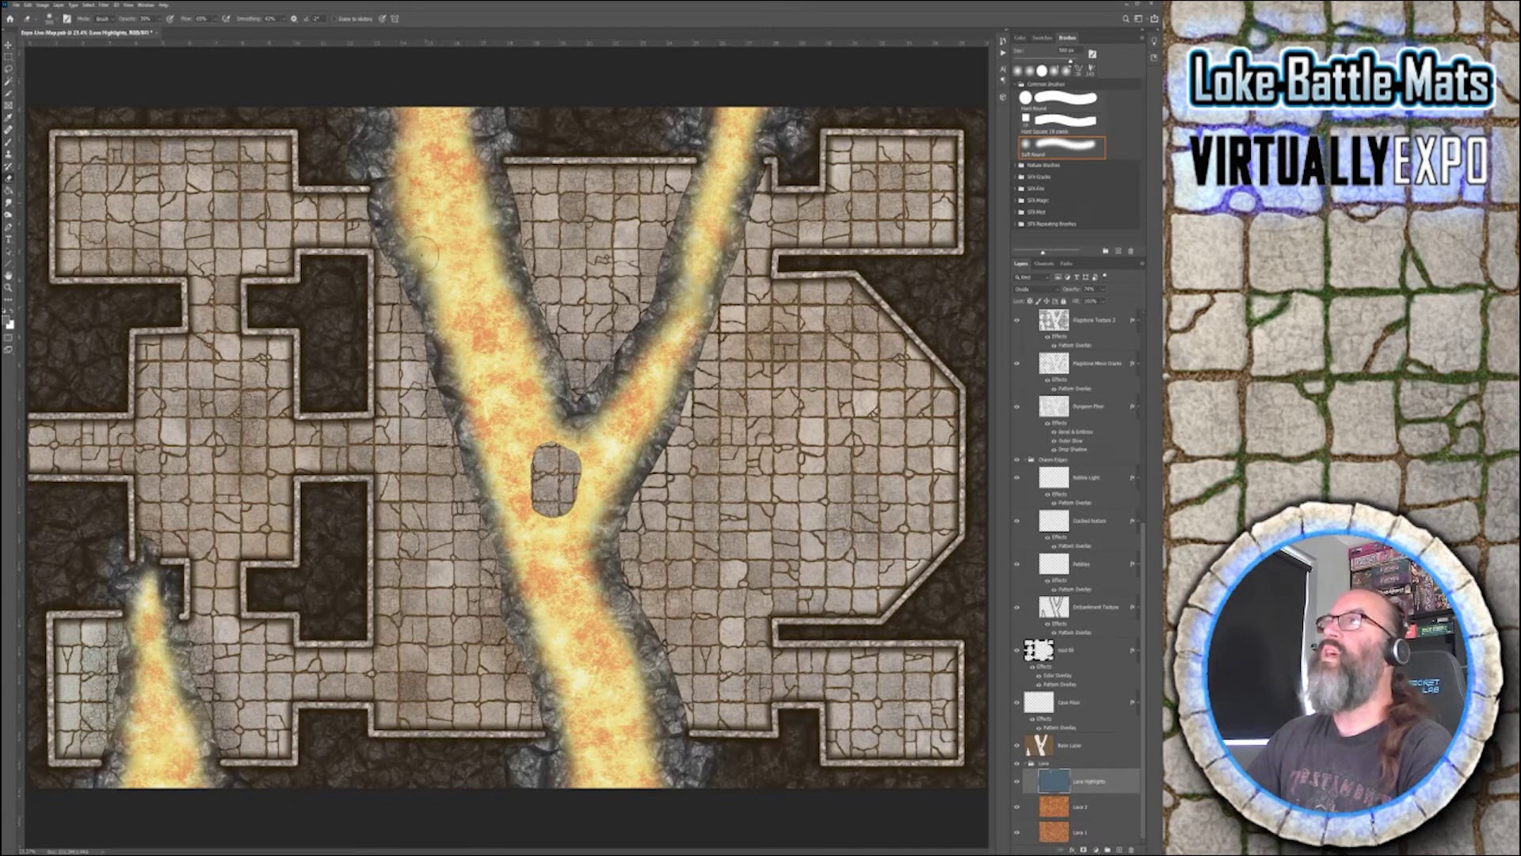
mouse_move(421, 254)
left_mouse_down()
mouse_move(414, 212)
mouse_move(418, 246)
left_mouse_up()
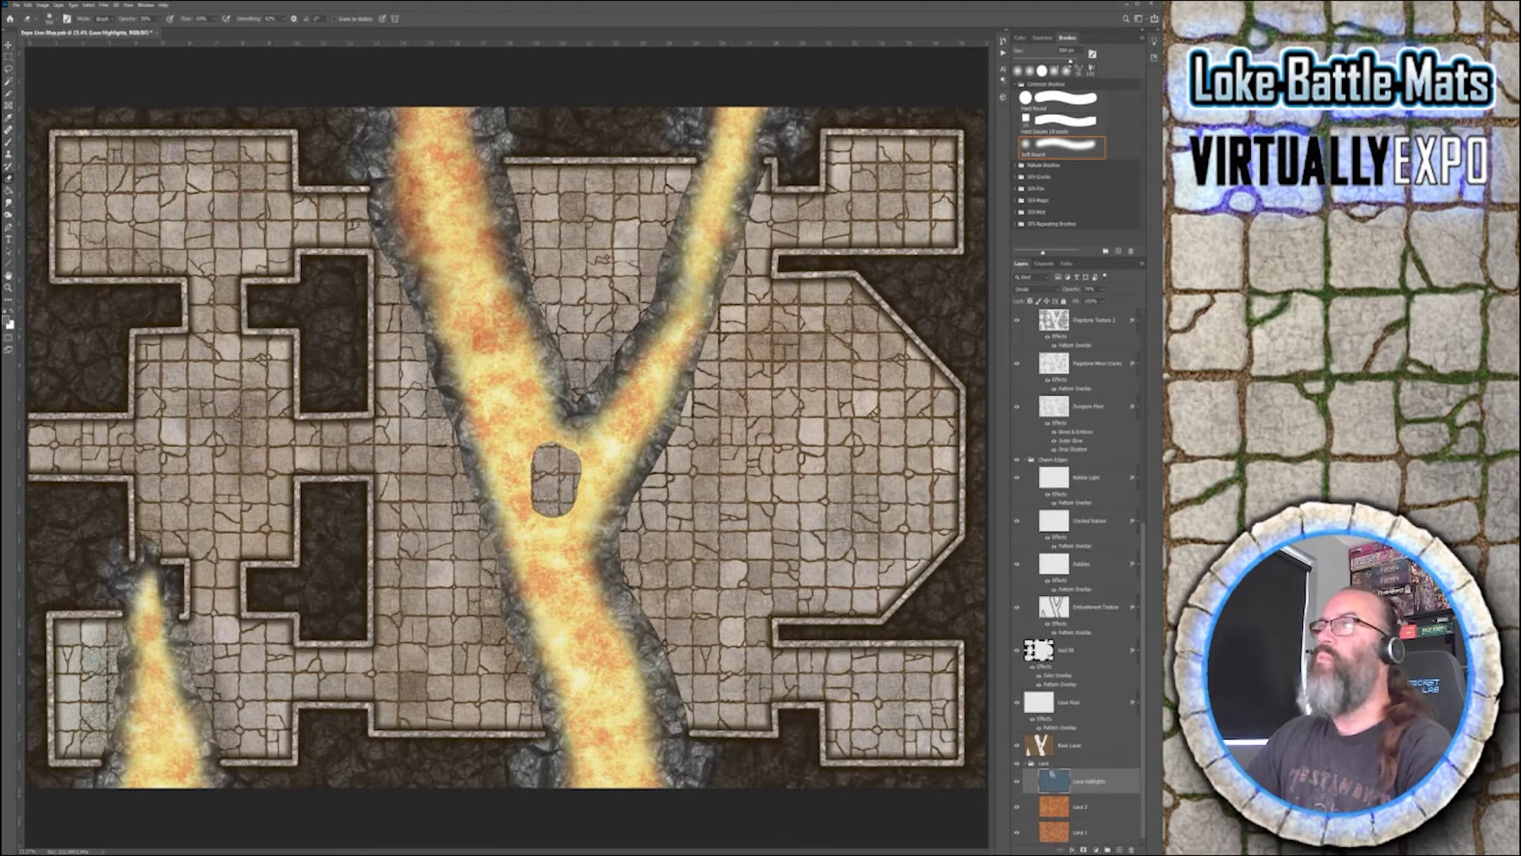
mouse_move(459, 325)
left_mouse_down()
mouse_move(485, 342)
mouse_move(509, 437)
mouse_move(485, 447)
mouse_move(544, 407)
mouse_move(522, 430)
mouse_move(510, 517)
mouse_move(504, 450)
mouse_move(523, 537)
mouse_move(595, 588)
mouse_move(567, 576)
mouse_move(558, 601)
mouse_move(540, 592)
mouse_move(563, 567)
mouse_move(559, 609)
left_mouse_up()
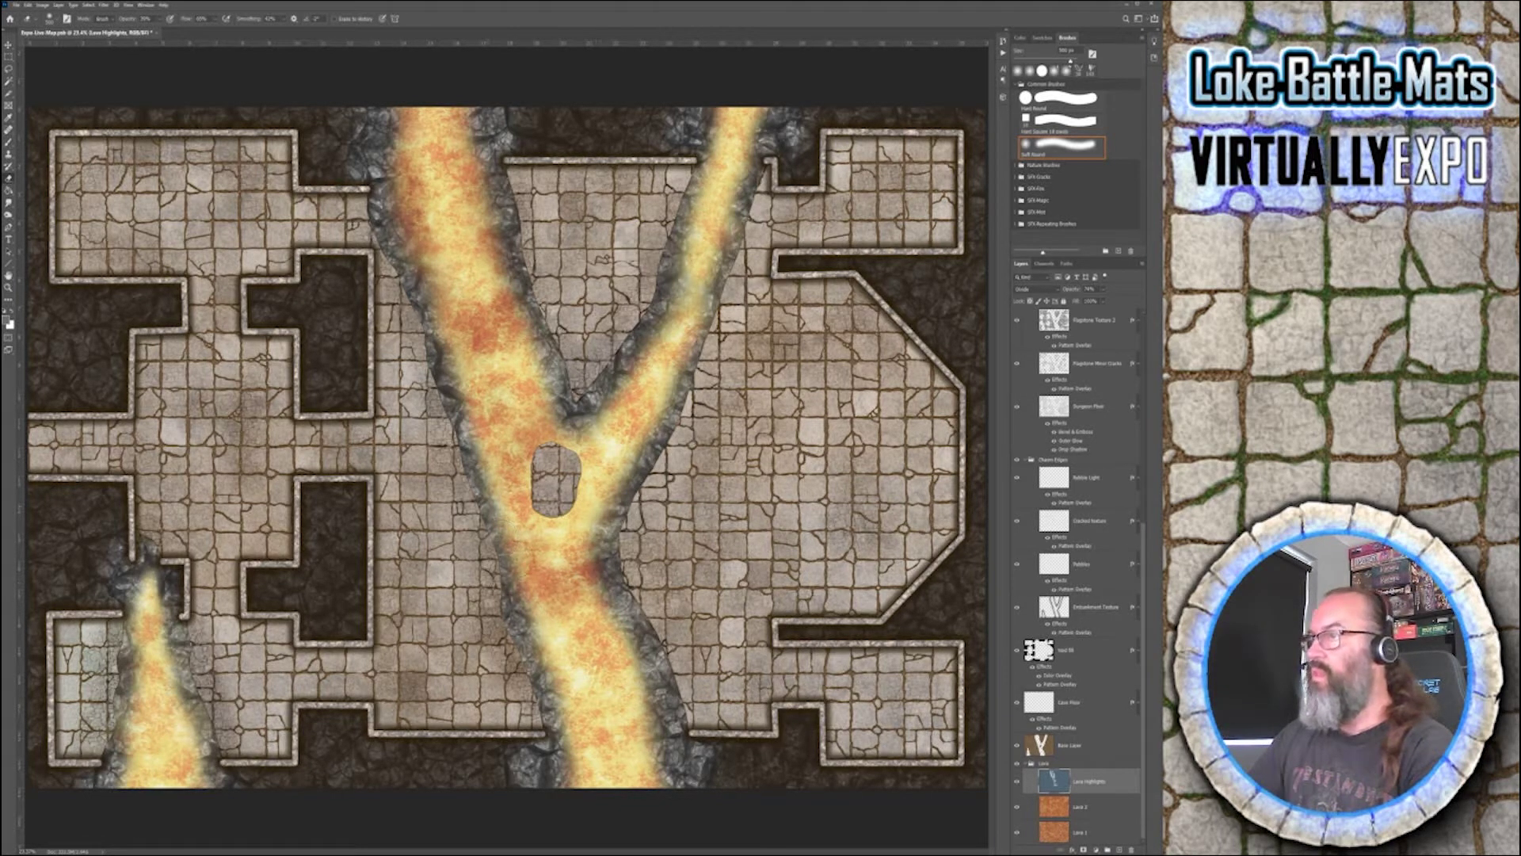
left_click_drag(507, 529, 583, 600)
mouse_move(614, 667)
left_mouse_down()
mouse_move(584, 725)
mouse_move(590, 690)
mouse_move(622, 785)
mouse_move(626, 769)
mouse_move(578, 737)
mouse_move(551, 604)
mouse_move(611, 652)
mouse_move(559, 621)
mouse_move(611, 420)
mouse_move(634, 412)
mouse_move(607, 436)
mouse_move(634, 434)
mouse_move(650, 360)
mouse_move(642, 392)
left_mouse_up()
mouse_move(672, 233)
left_mouse_down()
mouse_move(739, 163)
mouse_move(713, 179)
mouse_move(697, 141)
left_mouse_up()
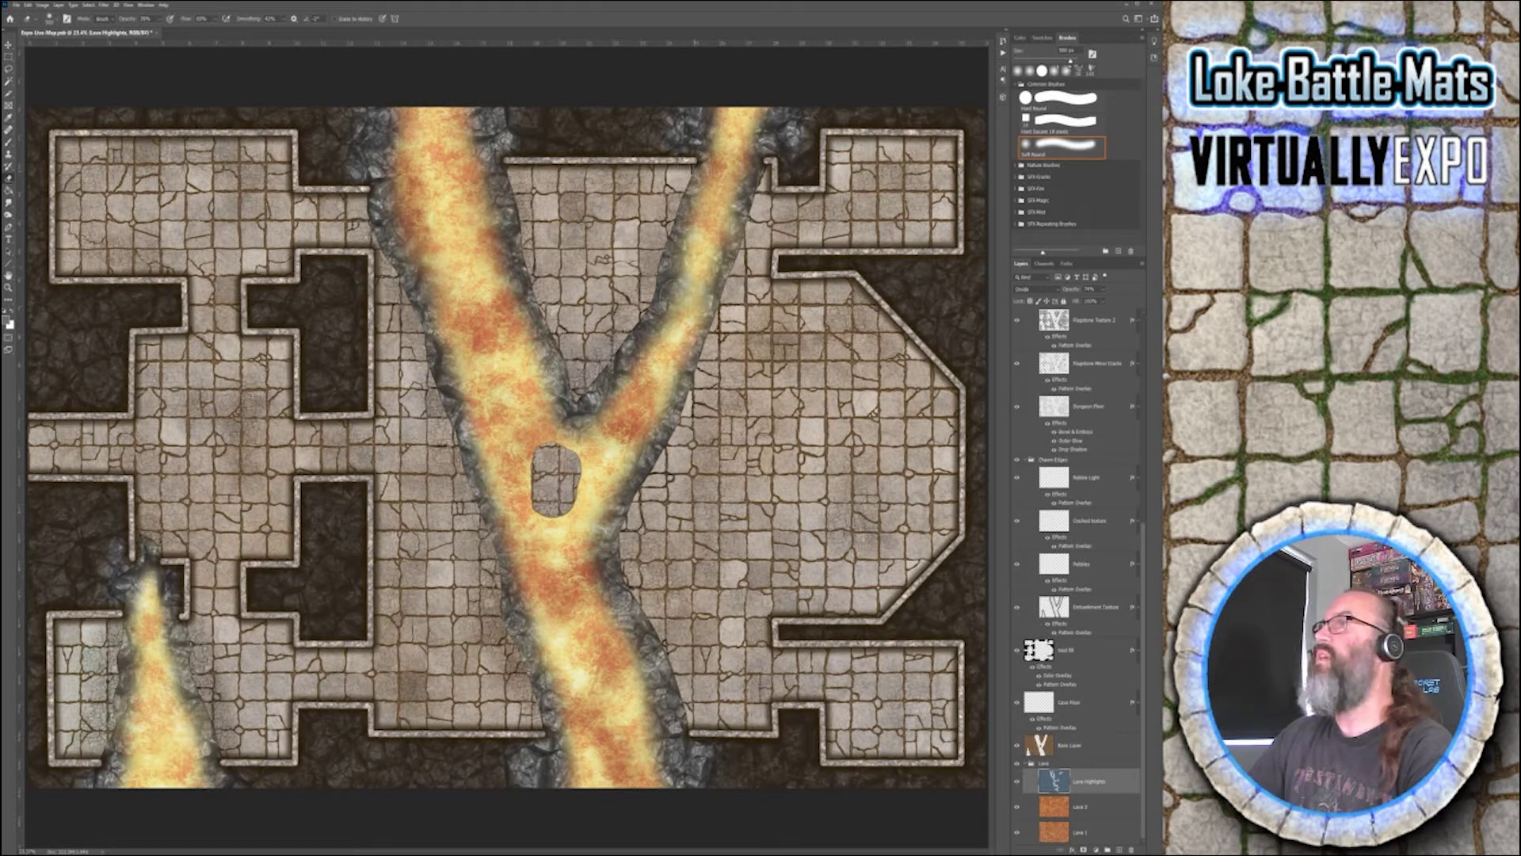
mouse_move(153, 642)
left_mouse_down()
mouse_move(141, 599)
mouse_move(141, 769)
mouse_move(126, 797)
mouse_move(141, 748)
mouse_move(183, 759)
mouse_move(151, 619)
mouse_move(210, 800)
mouse_move(143, 597)
mouse_move(141, 727)
mouse_move(147, 714)
mouse_move(168, 781)
left_mouse_up()
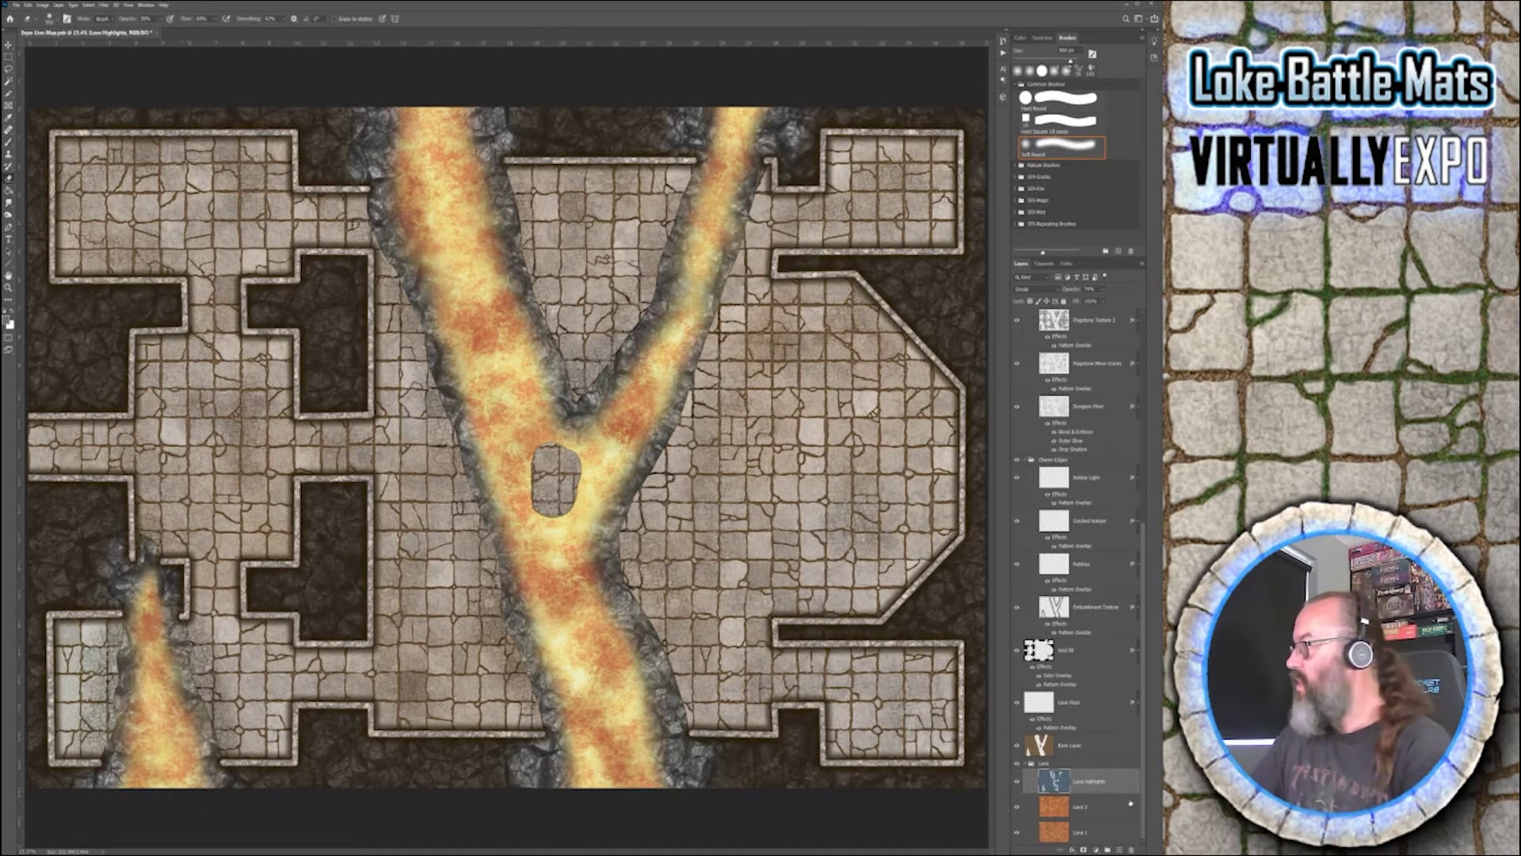
- Erase soft patches from the Lava 2 layer along the lava channels with a larger Eraser
left_click(1087, 809)
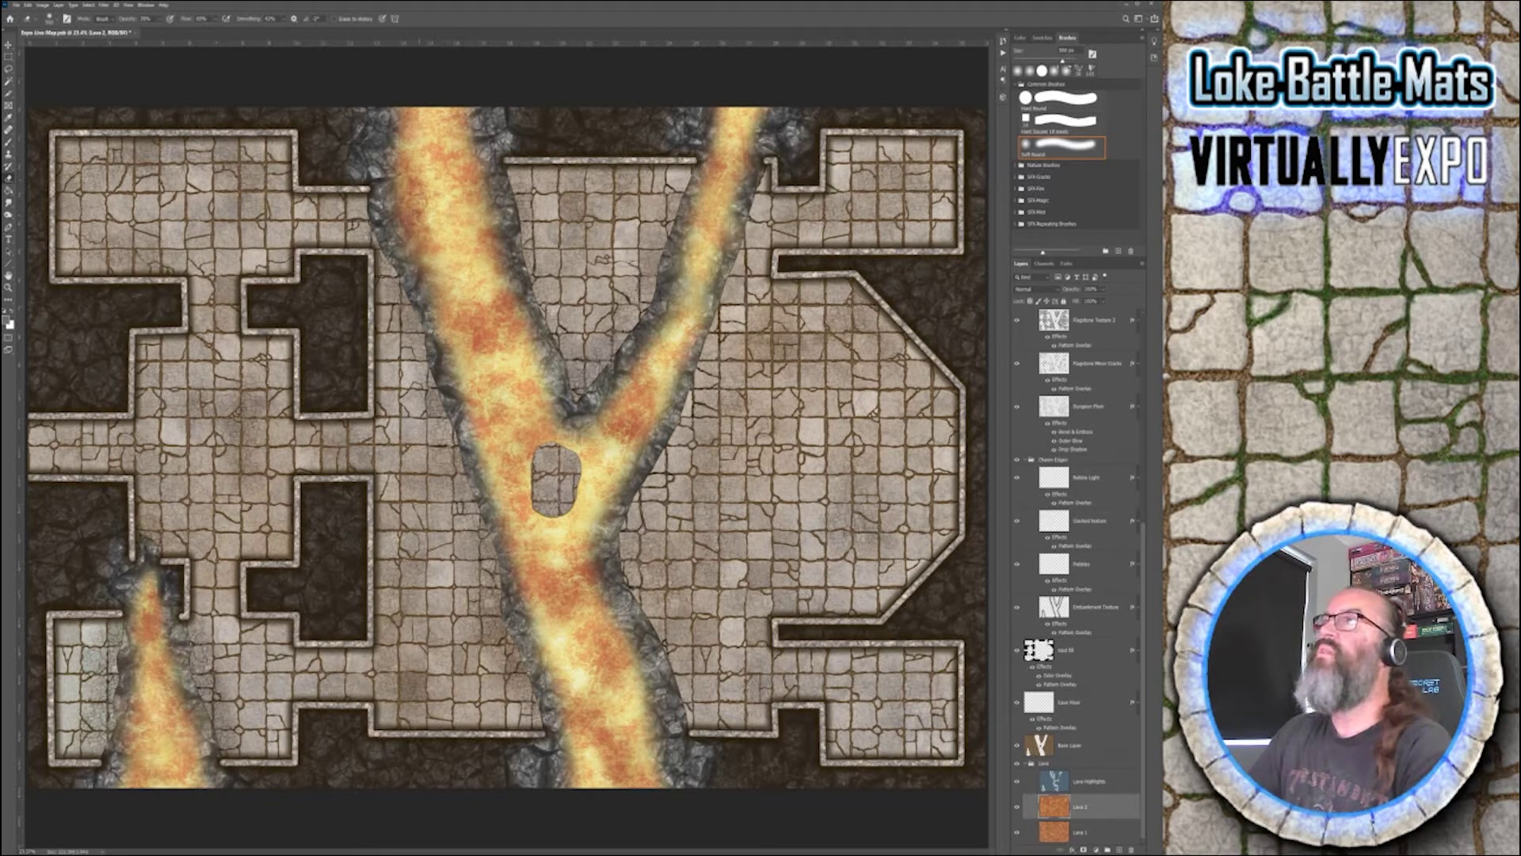
key("bracketright")
key("bracketright")
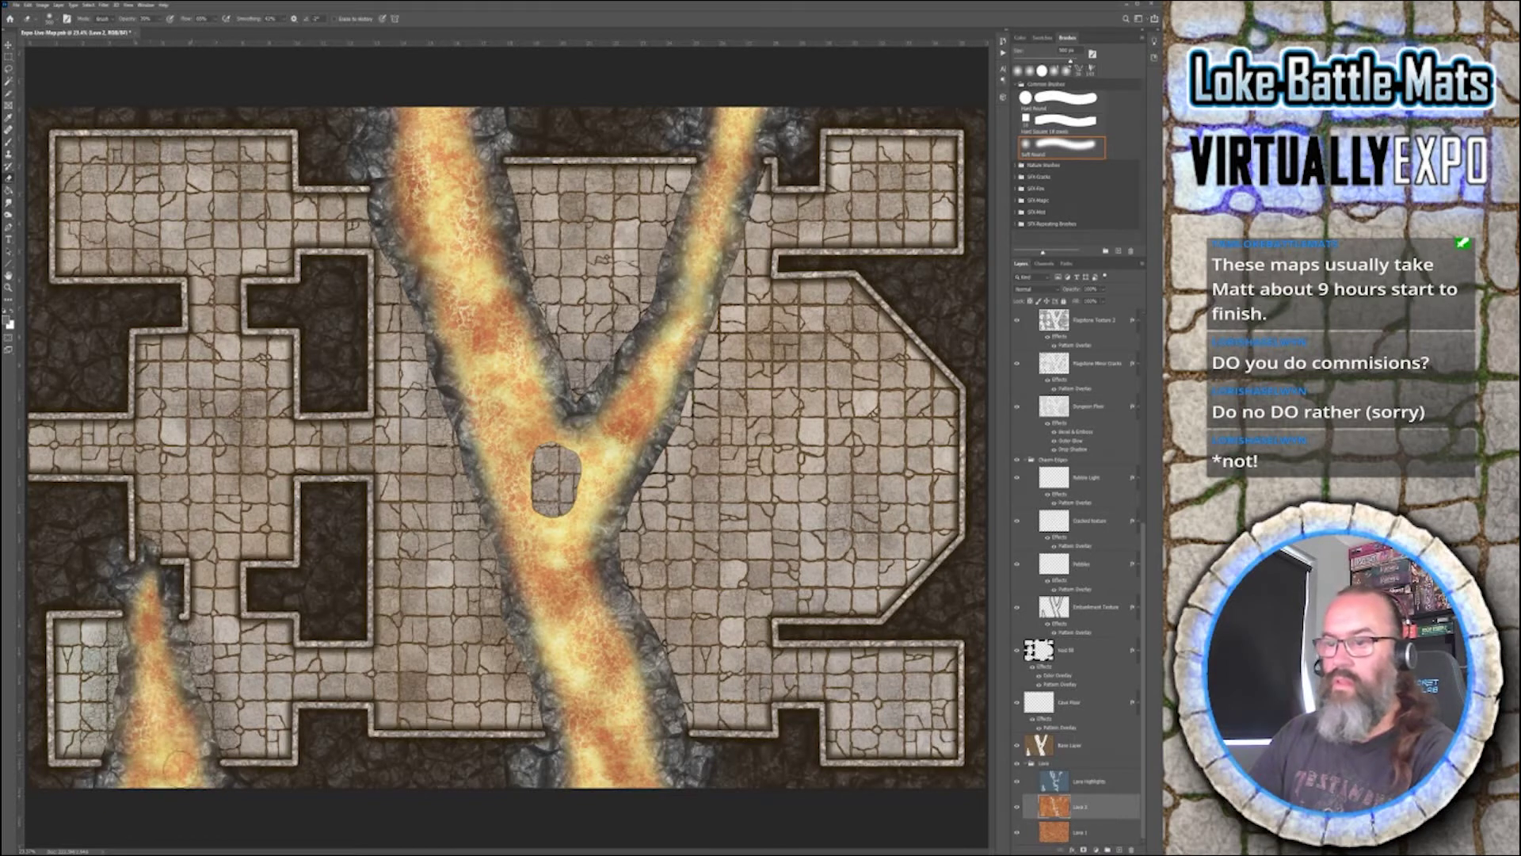
- Paint rocky embankment around the small stone island in the lava on the Embankment Texture layer
left_click(1075, 606)
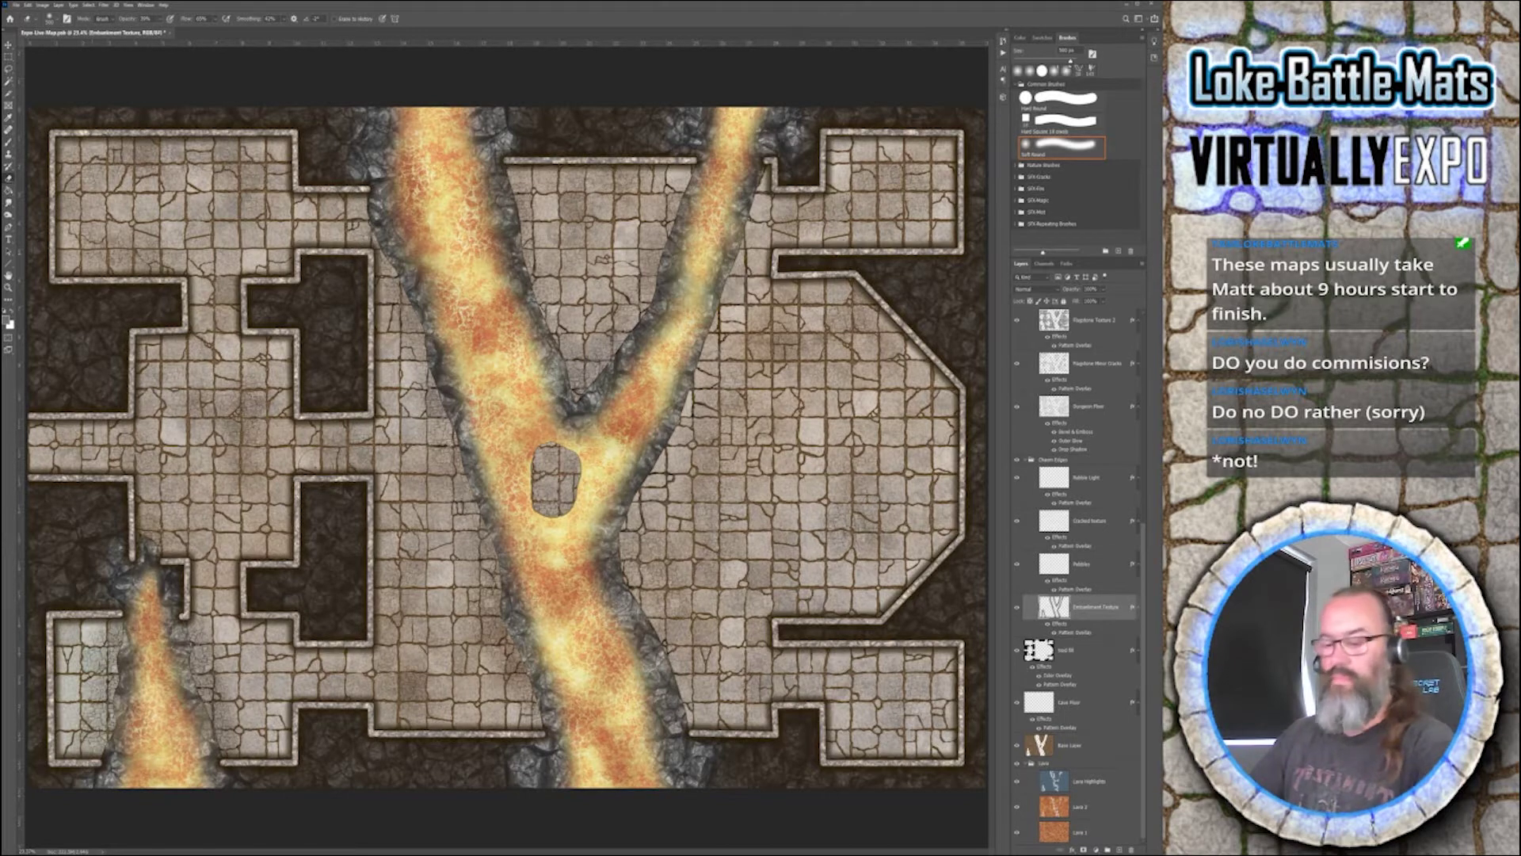
key("b")
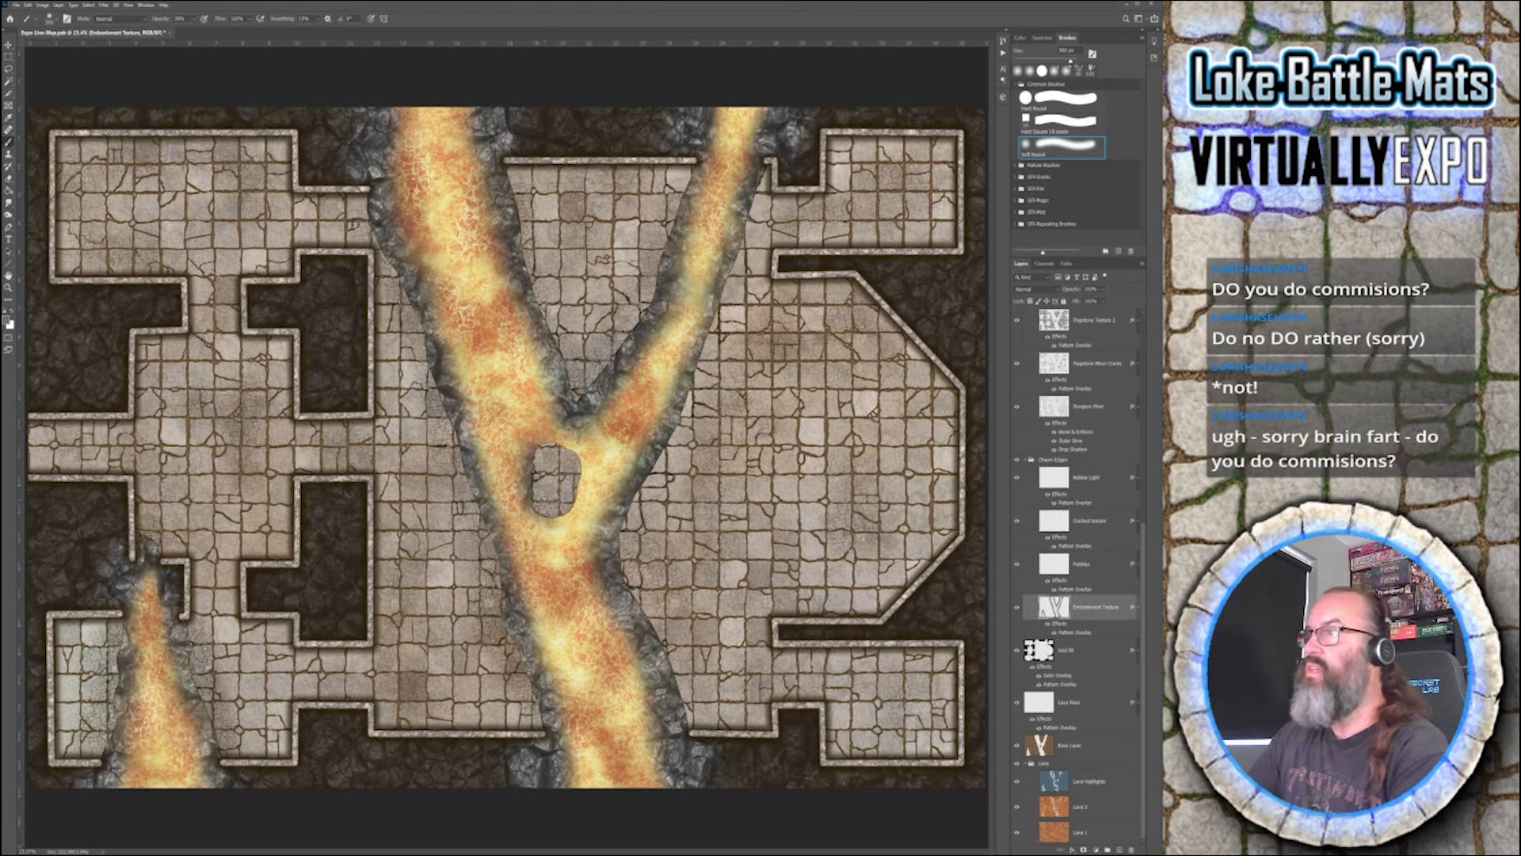
mouse_move(532, 509)
left_mouse_down()
mouse_move(556, 527)
mouse_move(589, 469)
mouse_move(529, 438)
mouse_move(582, 467)
mouse_move(546, 406)
left_mouse_up()
mouse_move(530, 476)
left_mouse_down()
mouse_move(529, 519)
mouse_move(553, 543)
mouse_move(564, 531)
left_mouse_up()
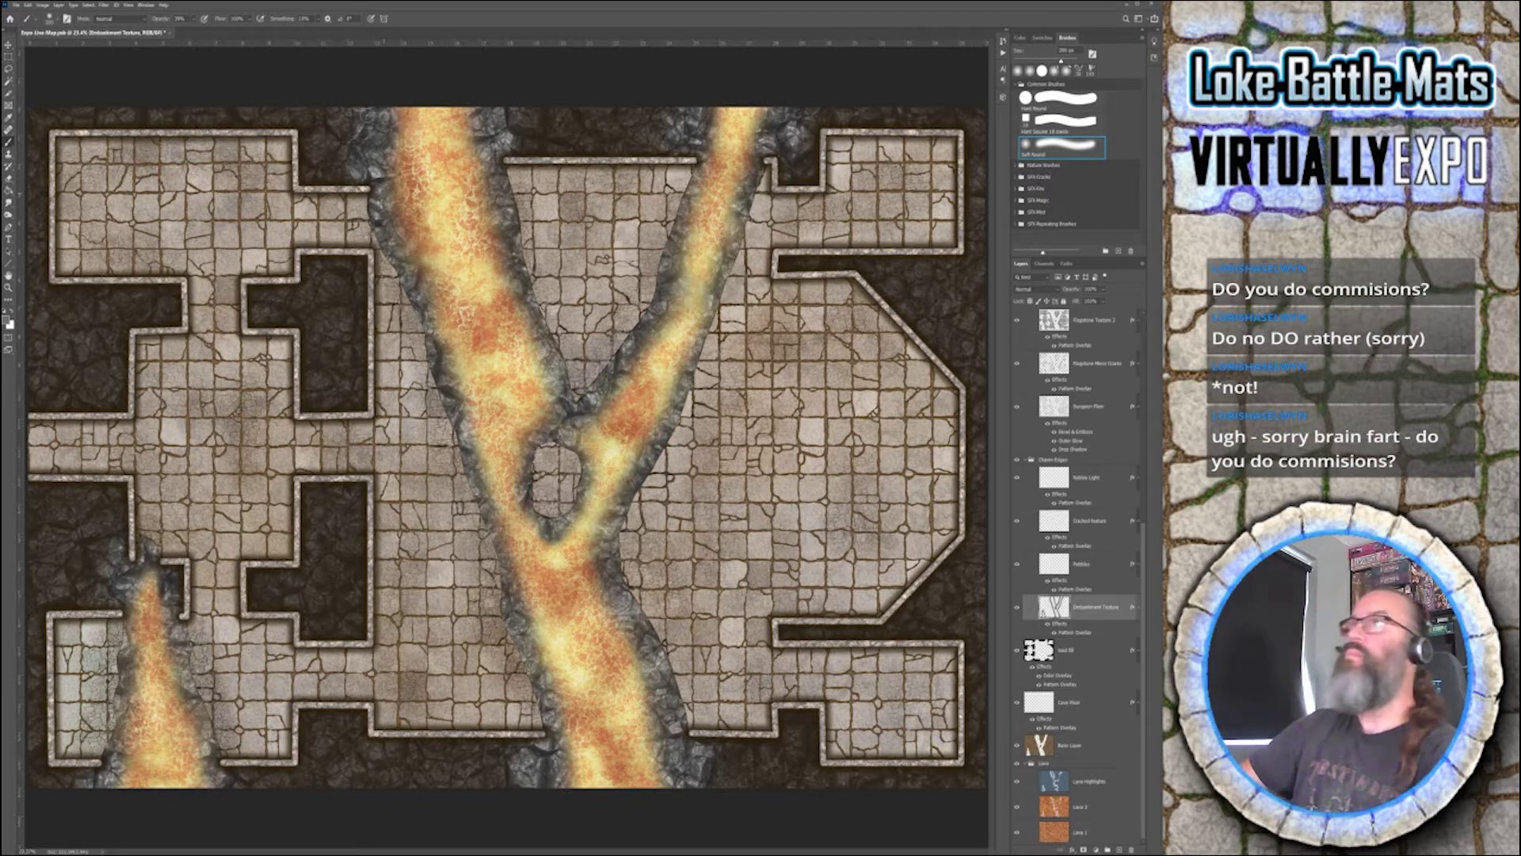
- Sample a lava orange-red from the river as the paint colour and set up the Soft Round brush
left_click(9, 118)
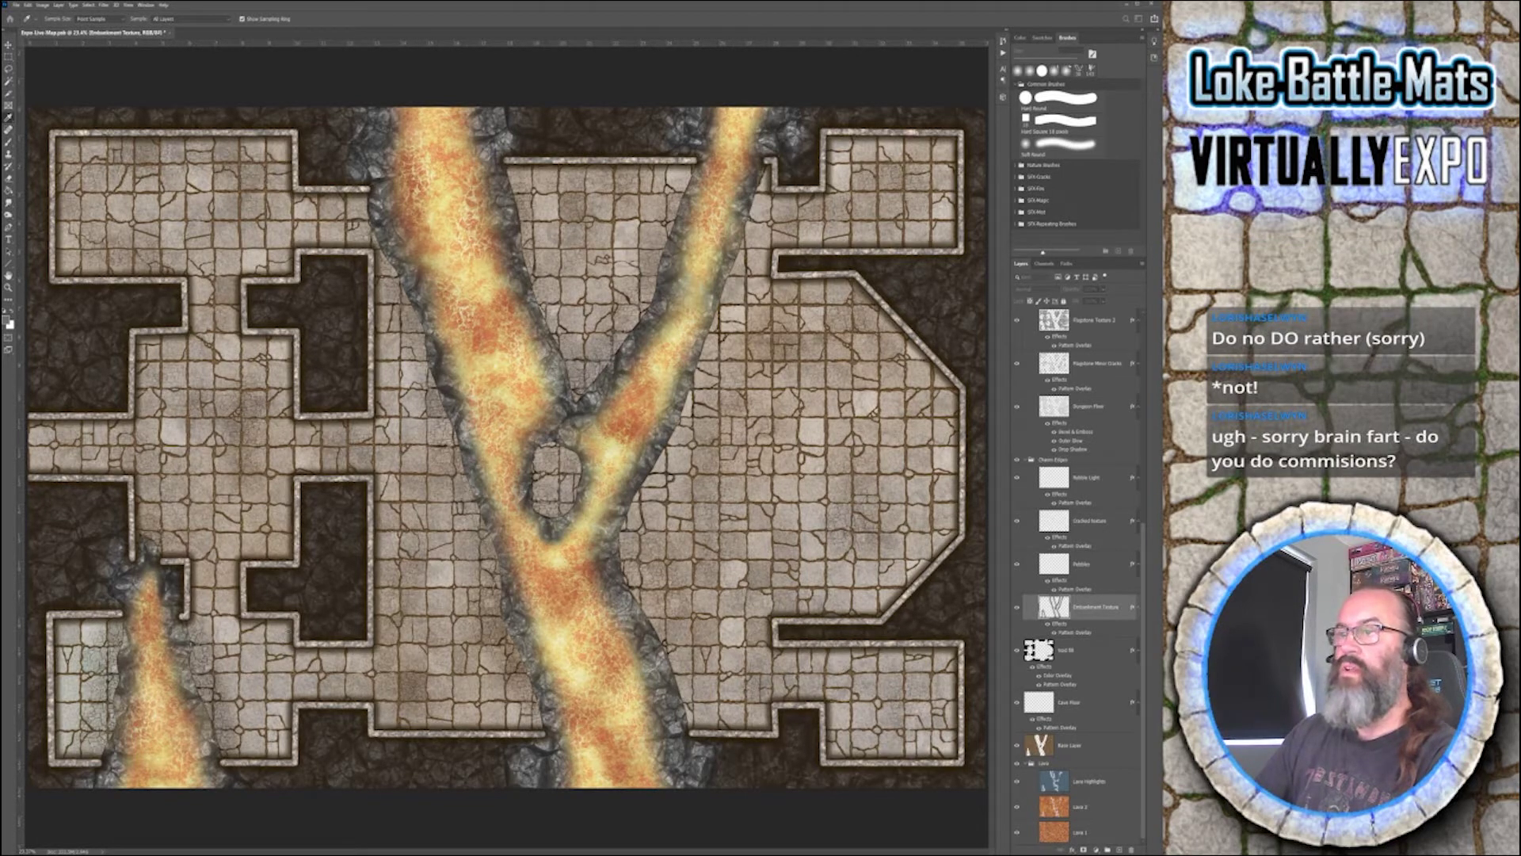
left_click(1062, 147)
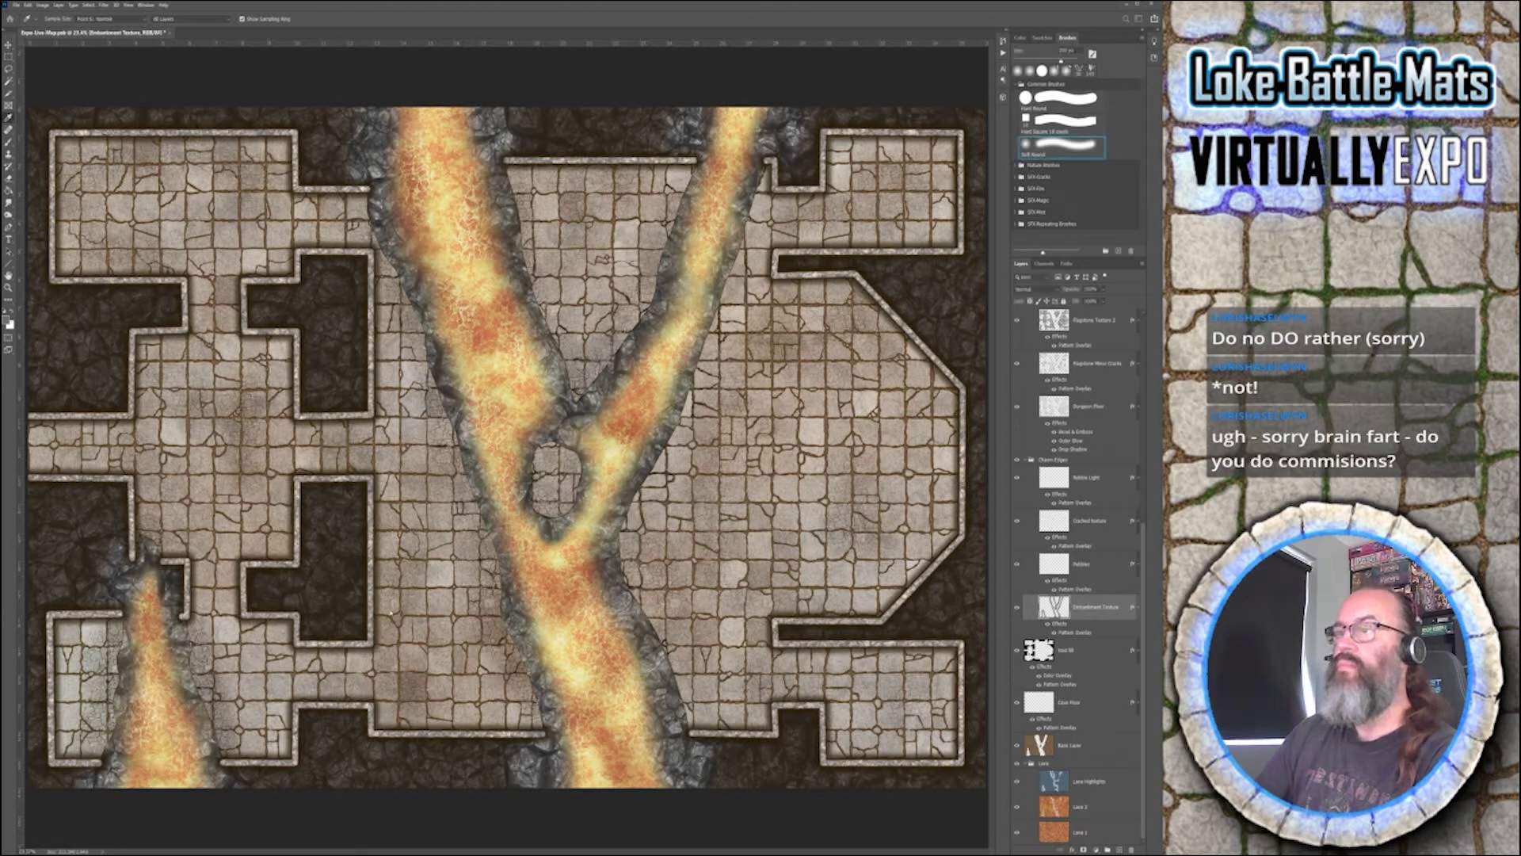
left_click(441, 223, "alt")
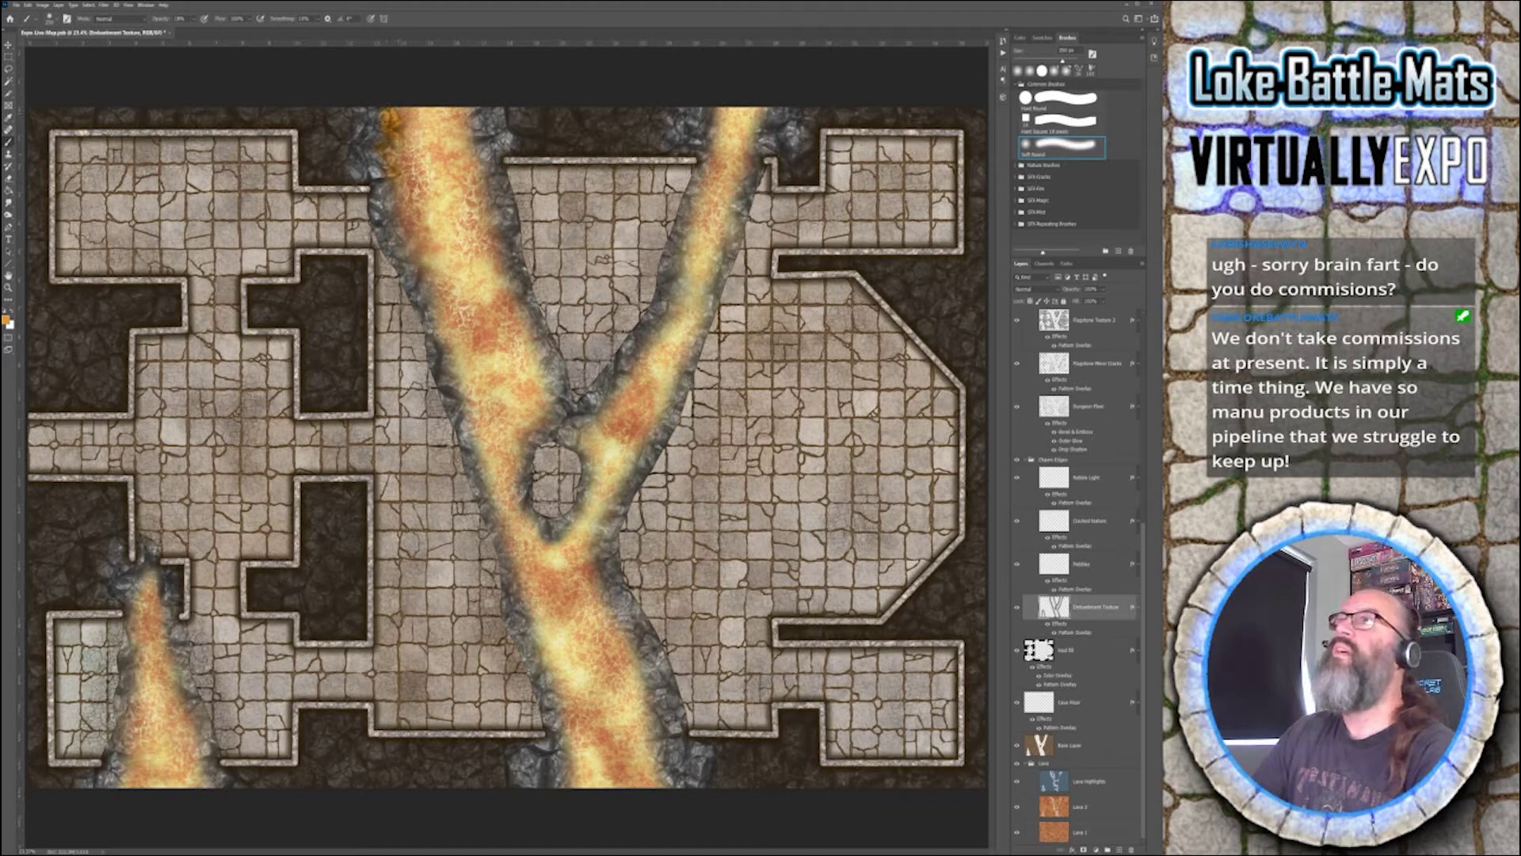
key("i")
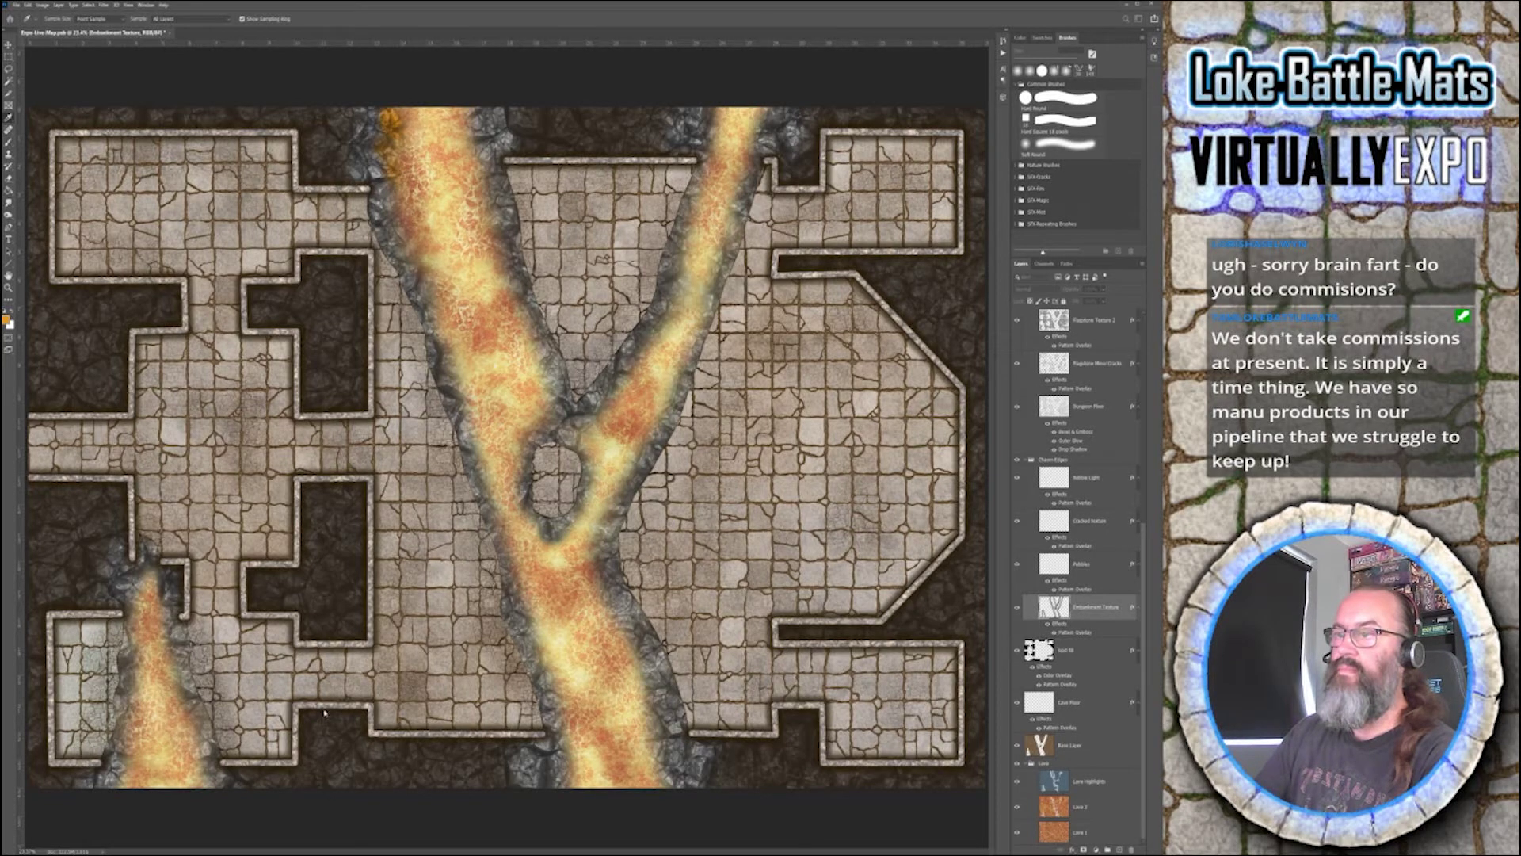
key("b")
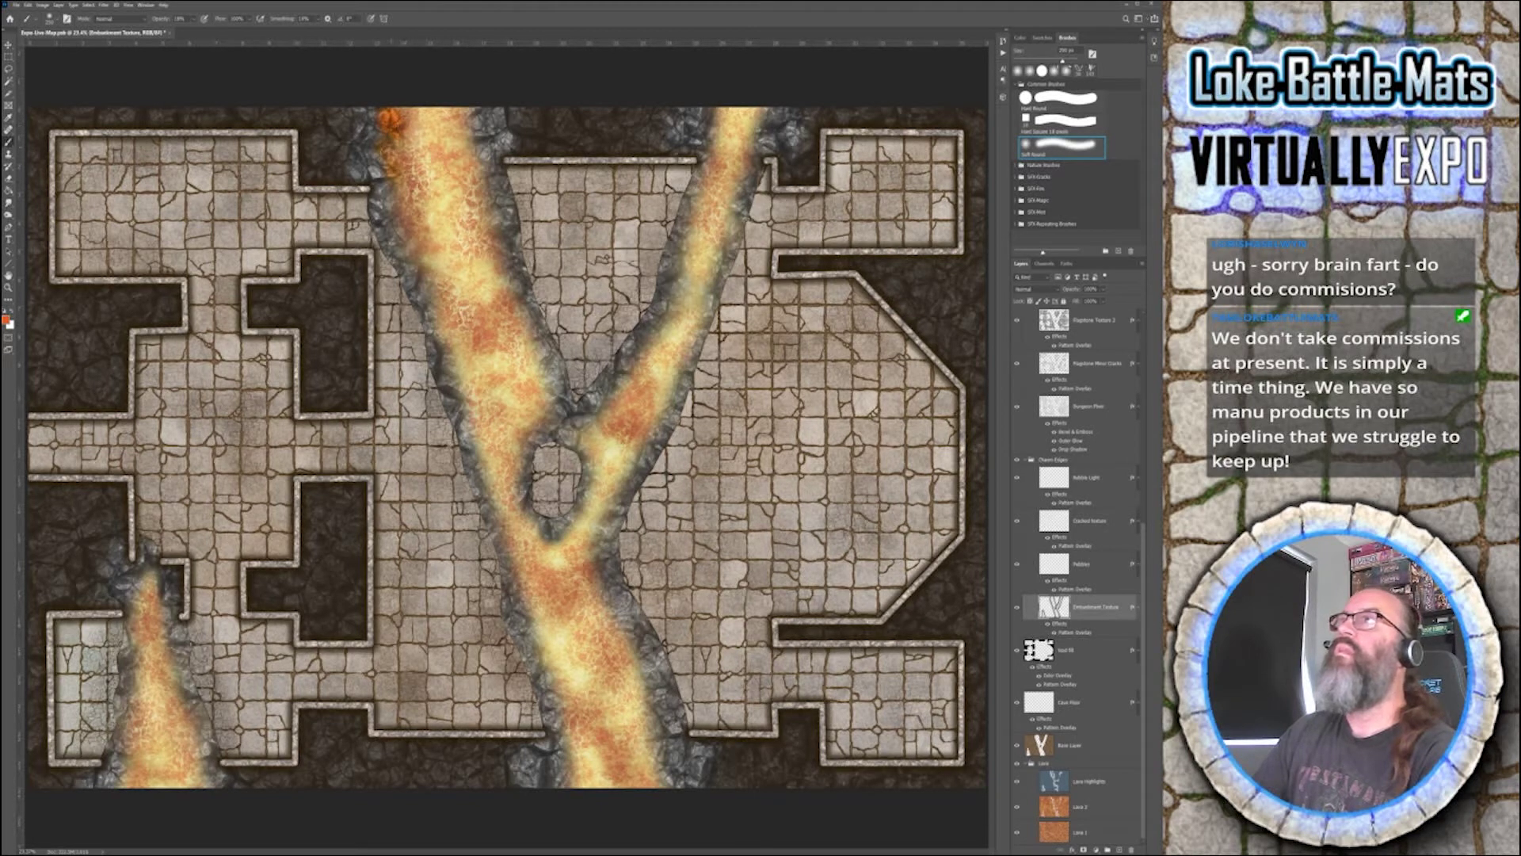
- Paint orange-red lava tint along both edges of the wide north-west lava branch on the Embankment Texture layer
mouse_move(387, 131)
left_mouse_down()
mouse_move(425, 276)
mouse_move(440, 270)
left_mouse_up()
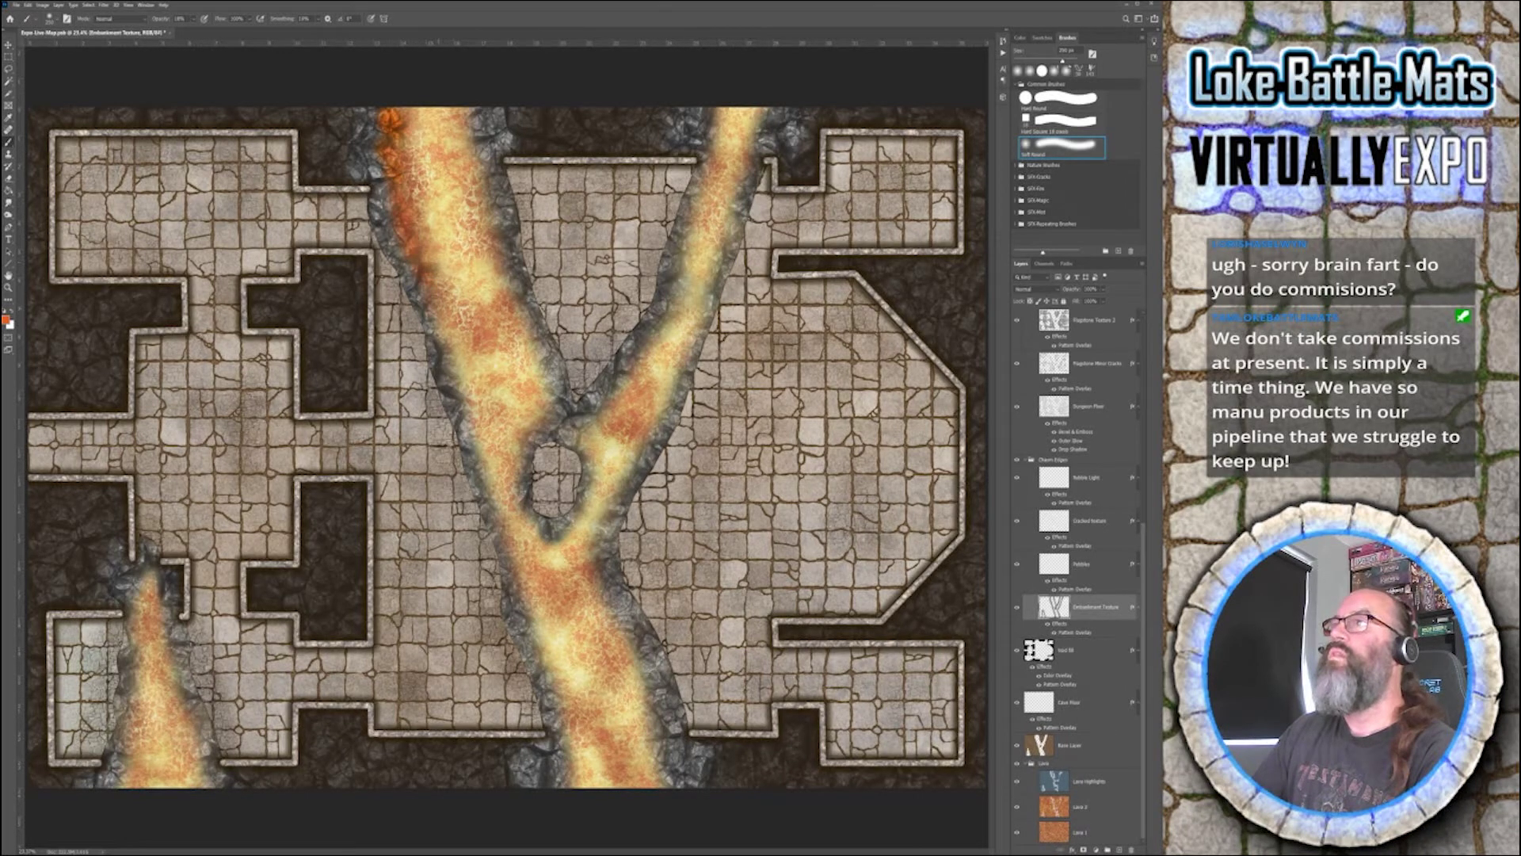
mouse_move(444, 324)
left_mouse_down()
mouse_move(495, 495)
mouse_move(520, 482)
mouse_move(542, 392)
mouse_move(530, 363)
left_mouse_up()
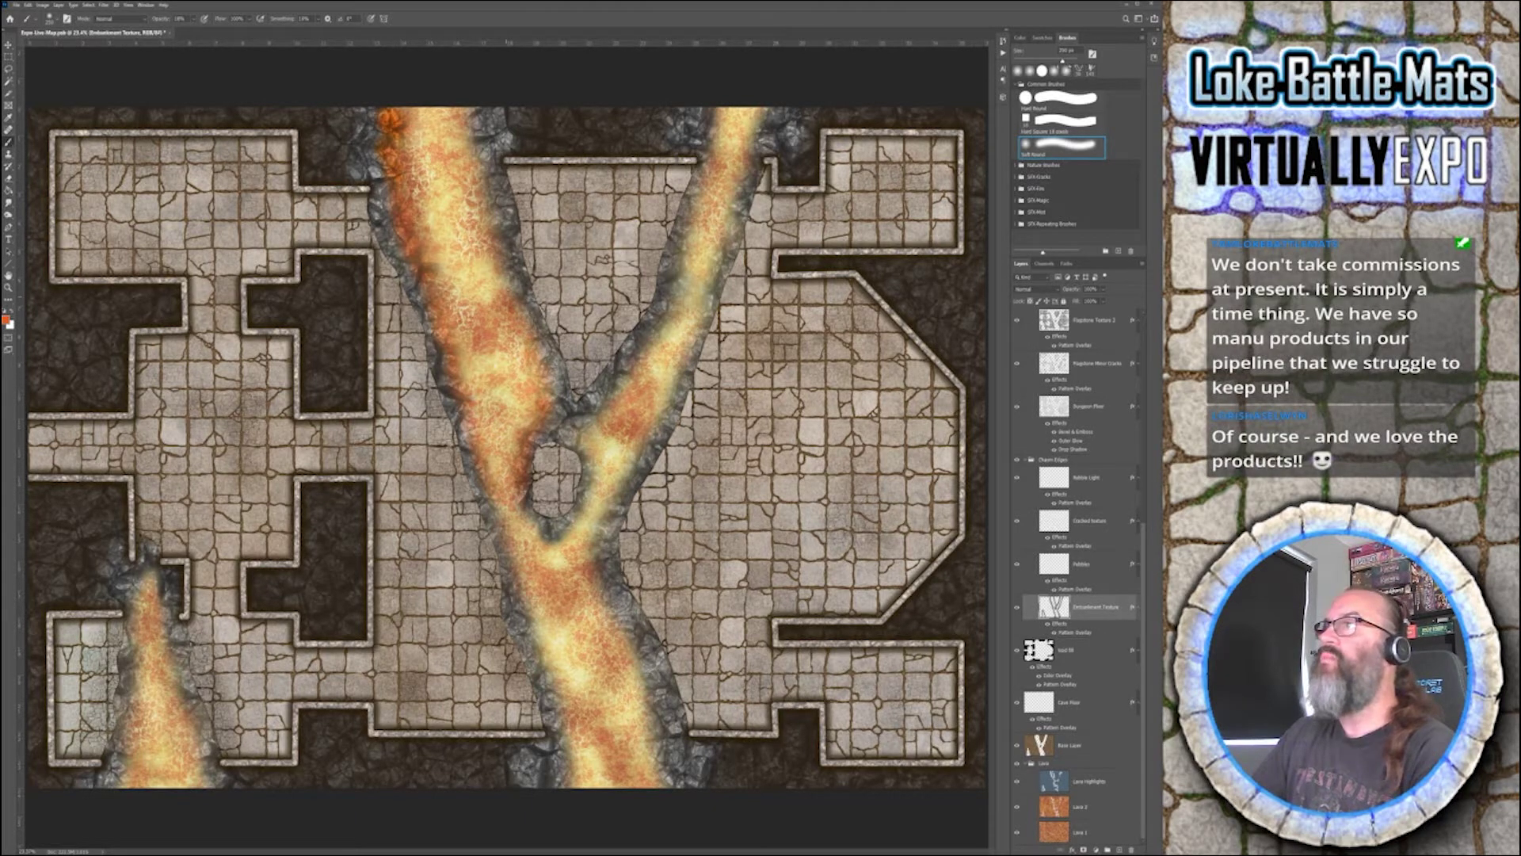
left_click_drag(510, 303, 490, 200)
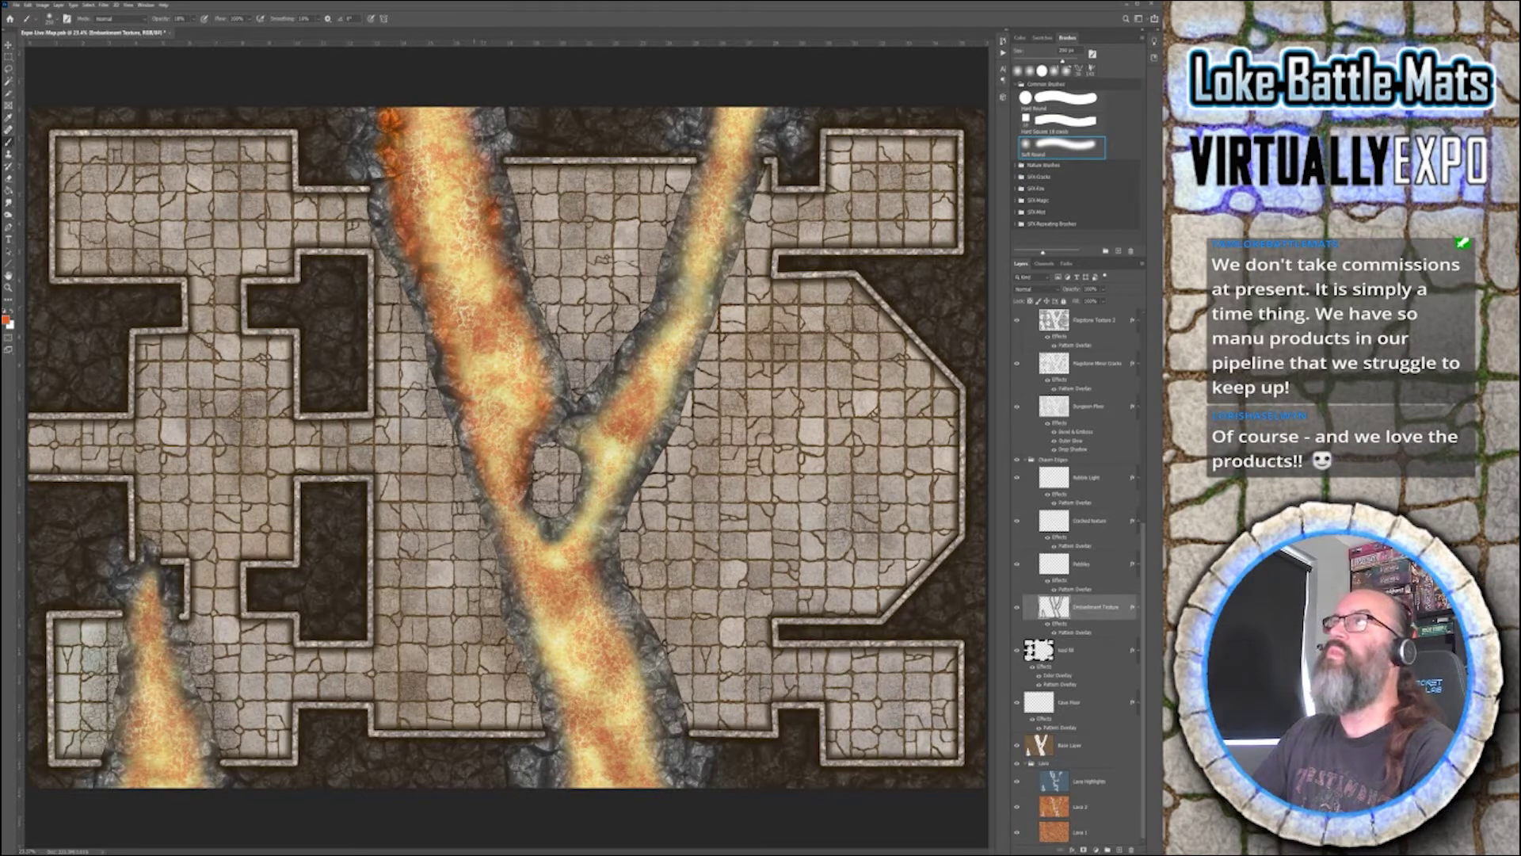
mouse_move(485, 190)
left_mouse_down()
mouse_move(459, 119)
mouse_move(473, 182)
left_mouse_up()
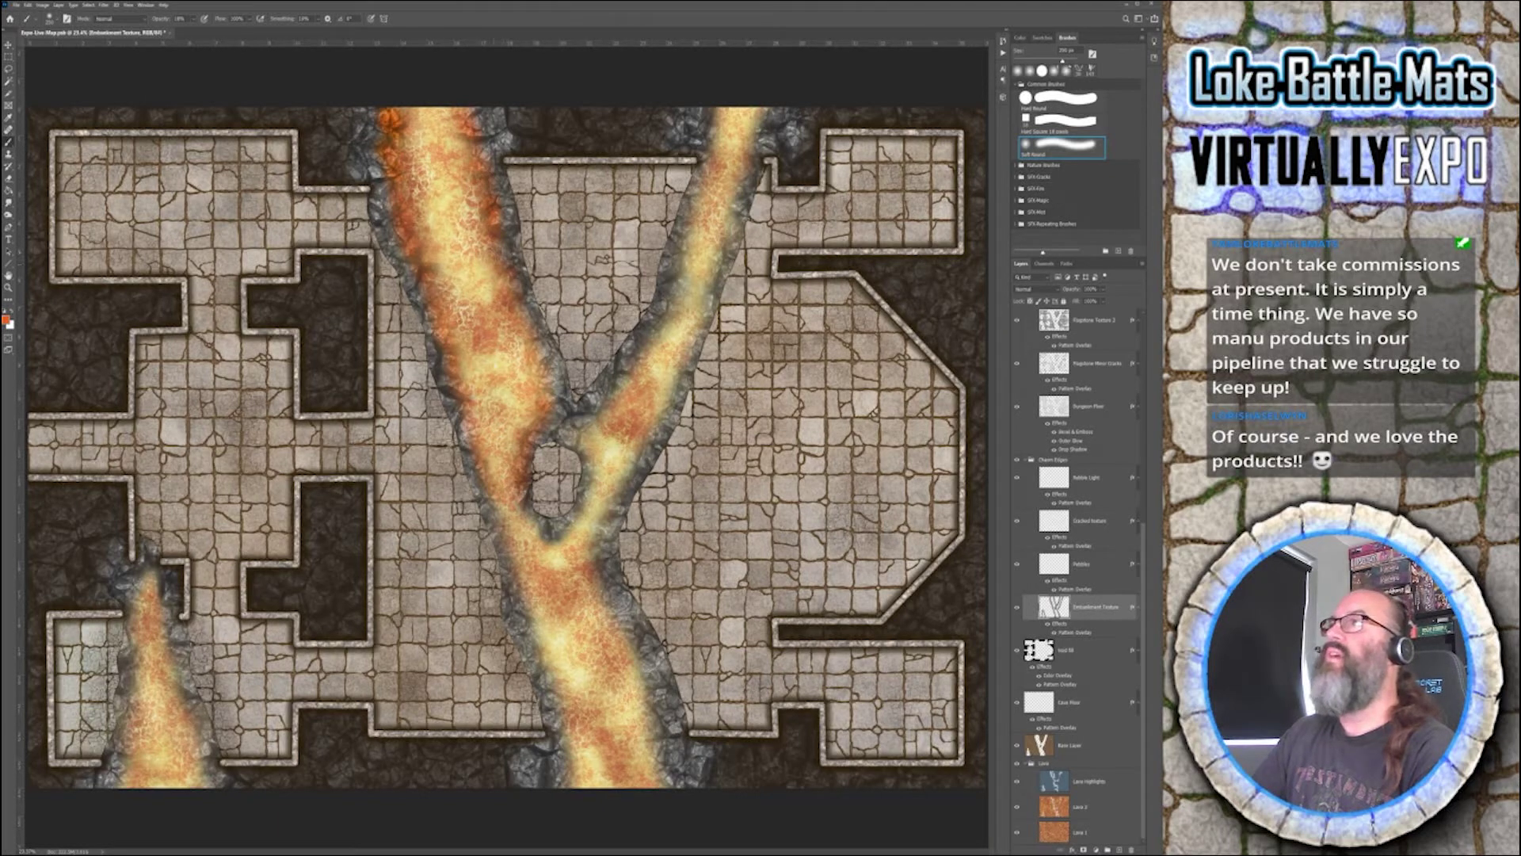
left_click(486, 267)
left_click_drag(486, 262, 542, 393)
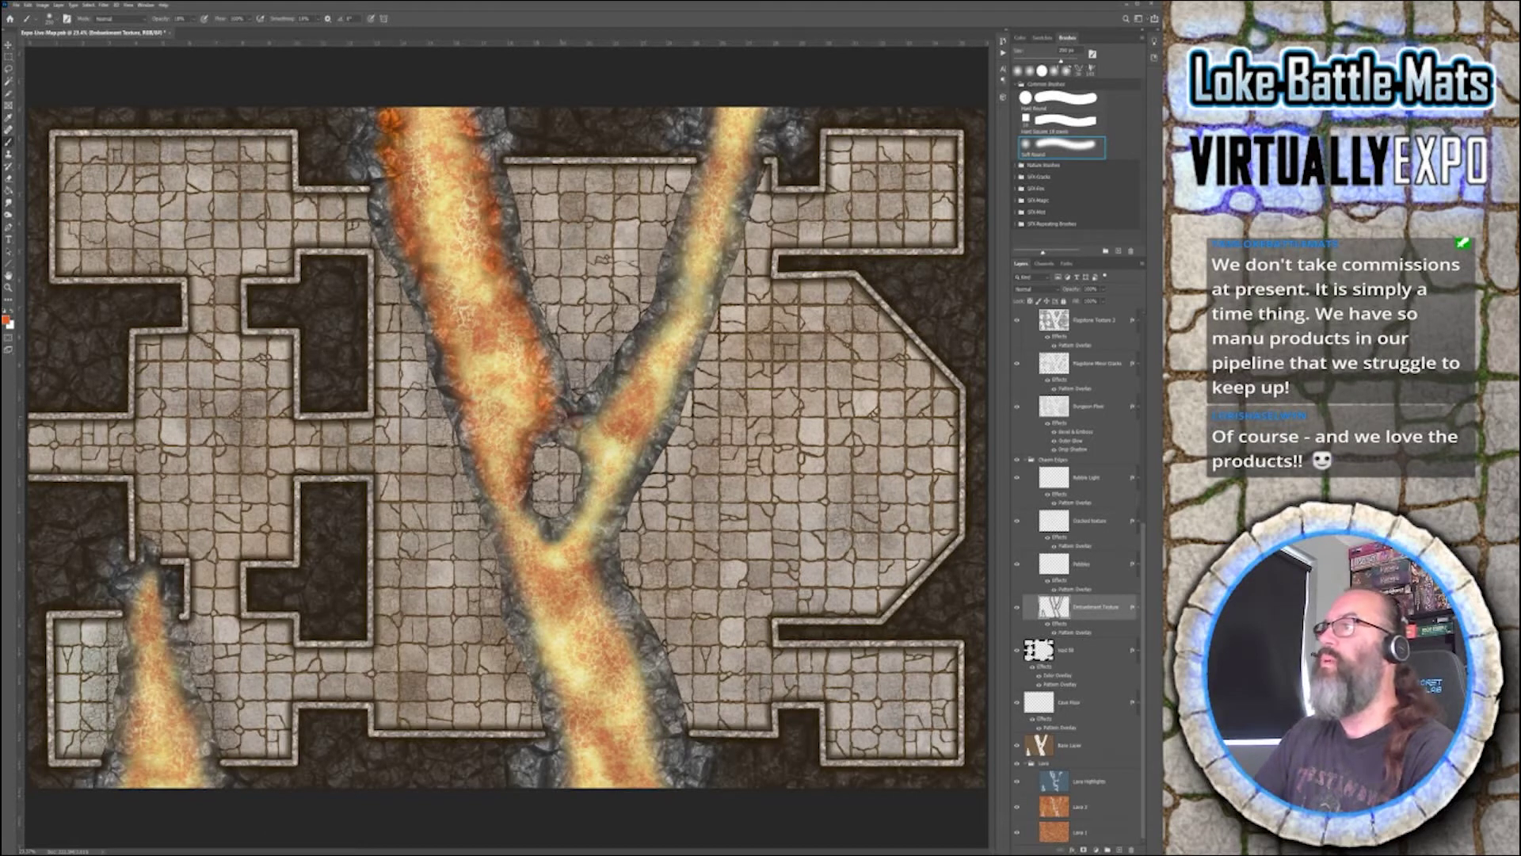
- Tint the edges of the north-east lava branch, the stone island's surroundings and the lower river with orange-red
left_click_drag(556, 415, 591, 452)
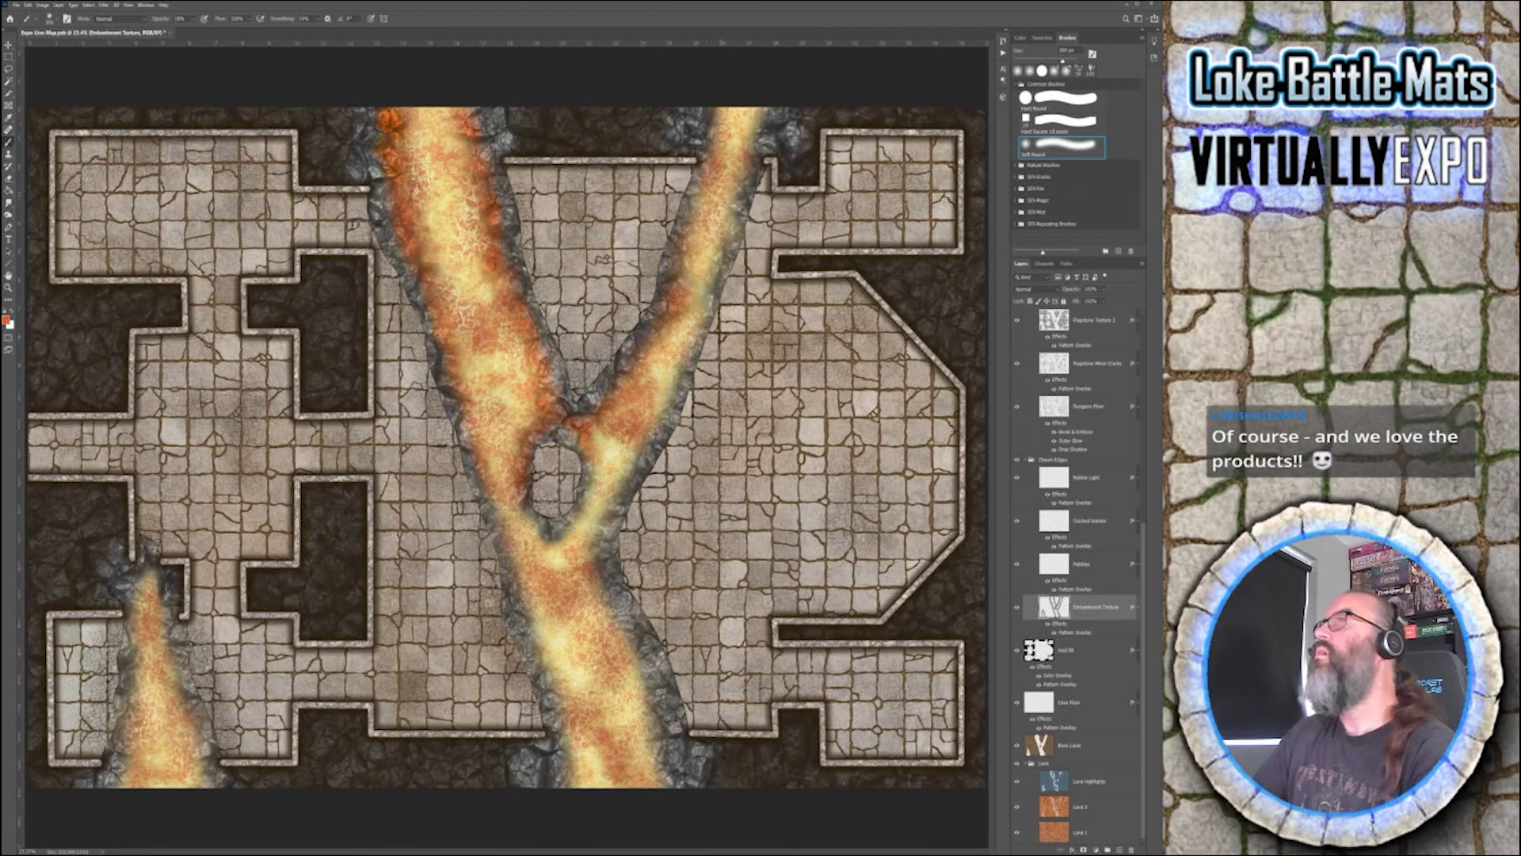
key("bracketleft")
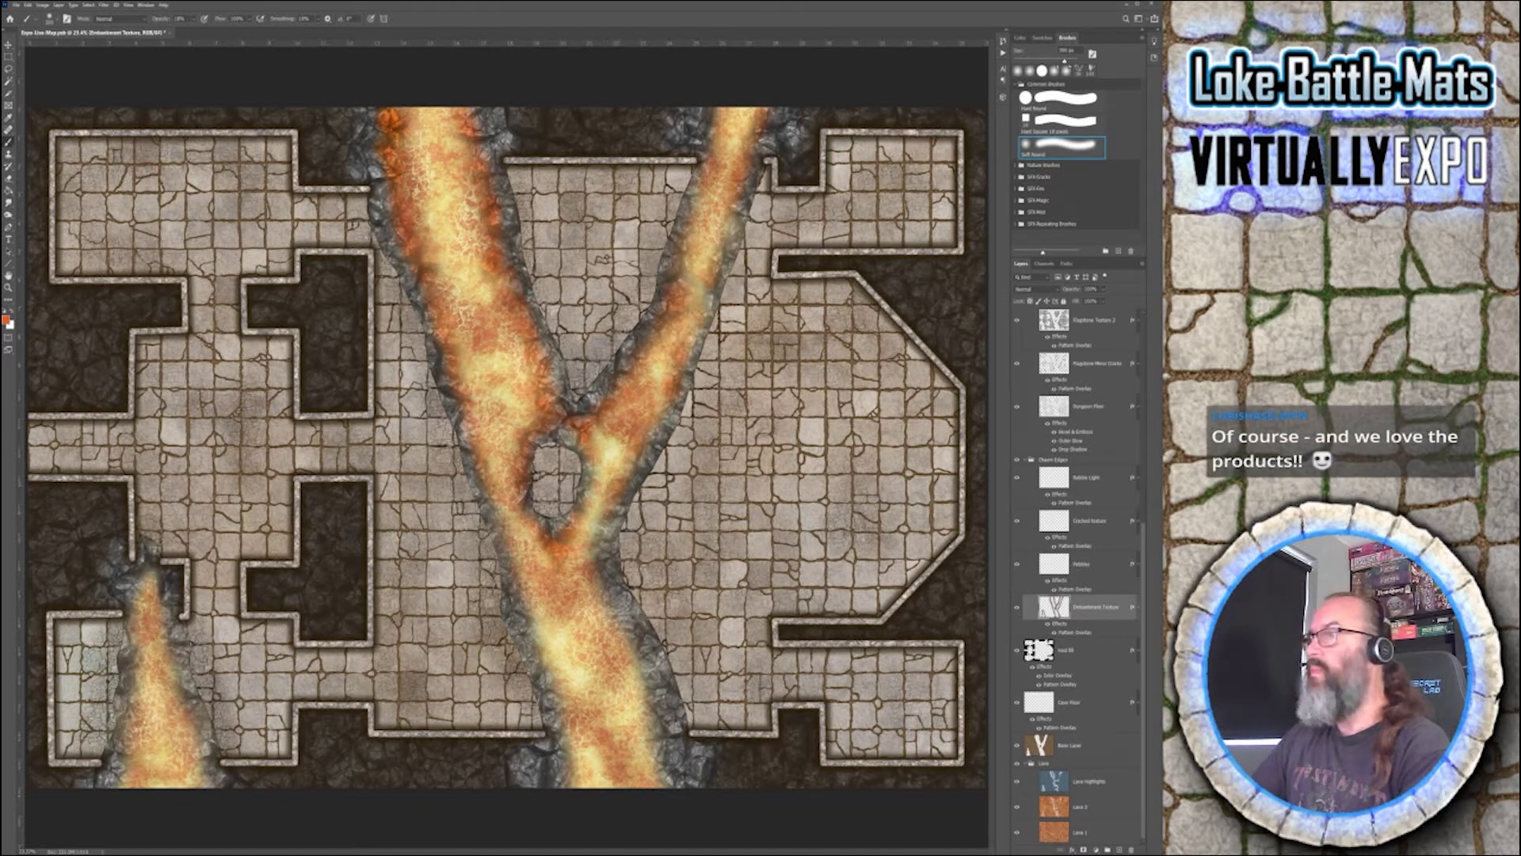
key("bracketleft")
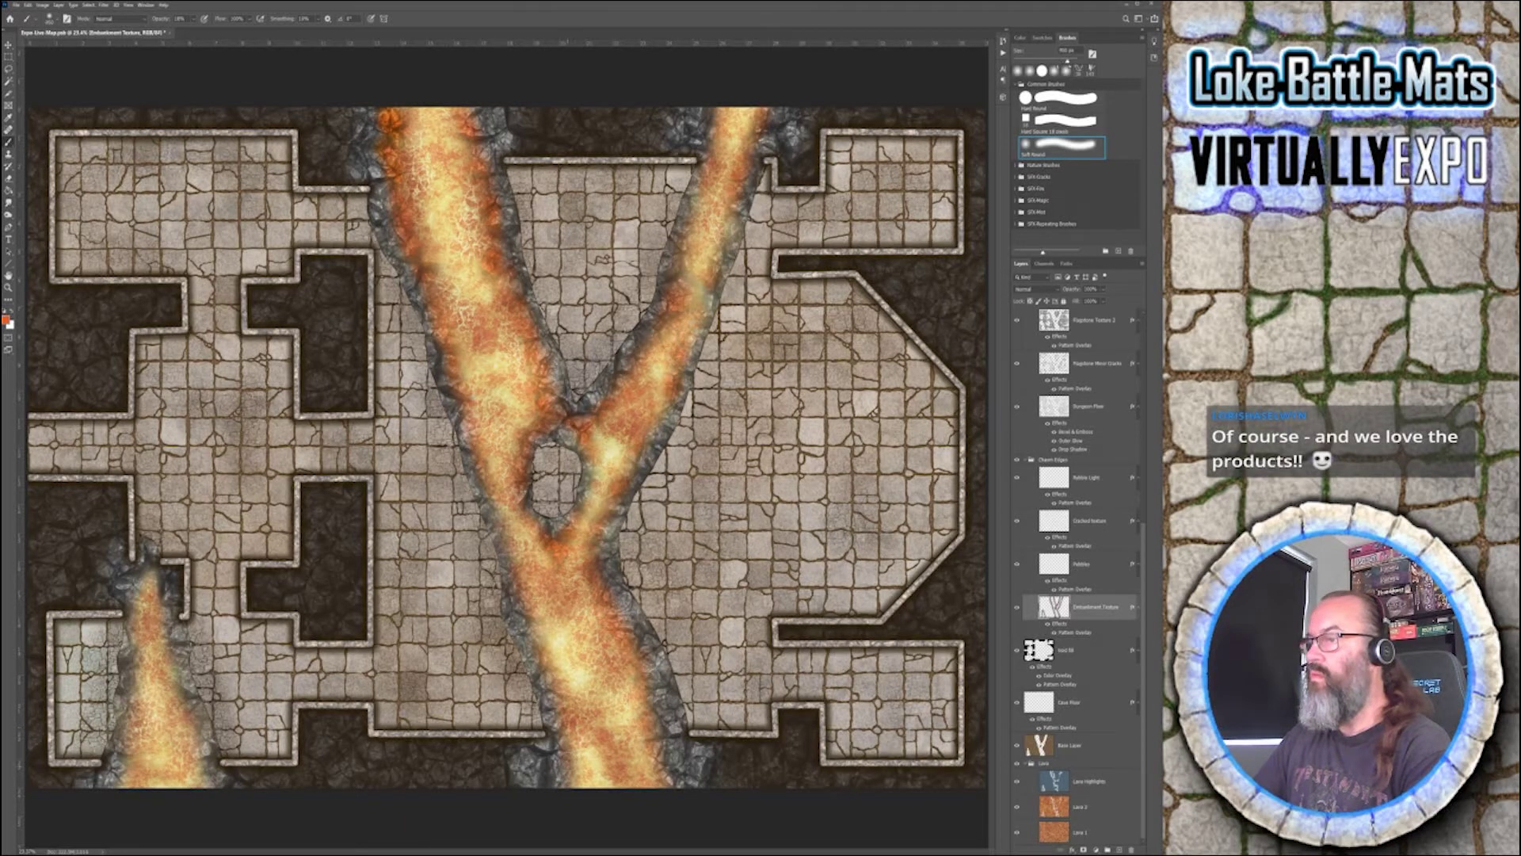
- Paint the same orange-red tint along the edges of the south-west lava flow with a resized brush
key("bracketright")
key("bracketright")
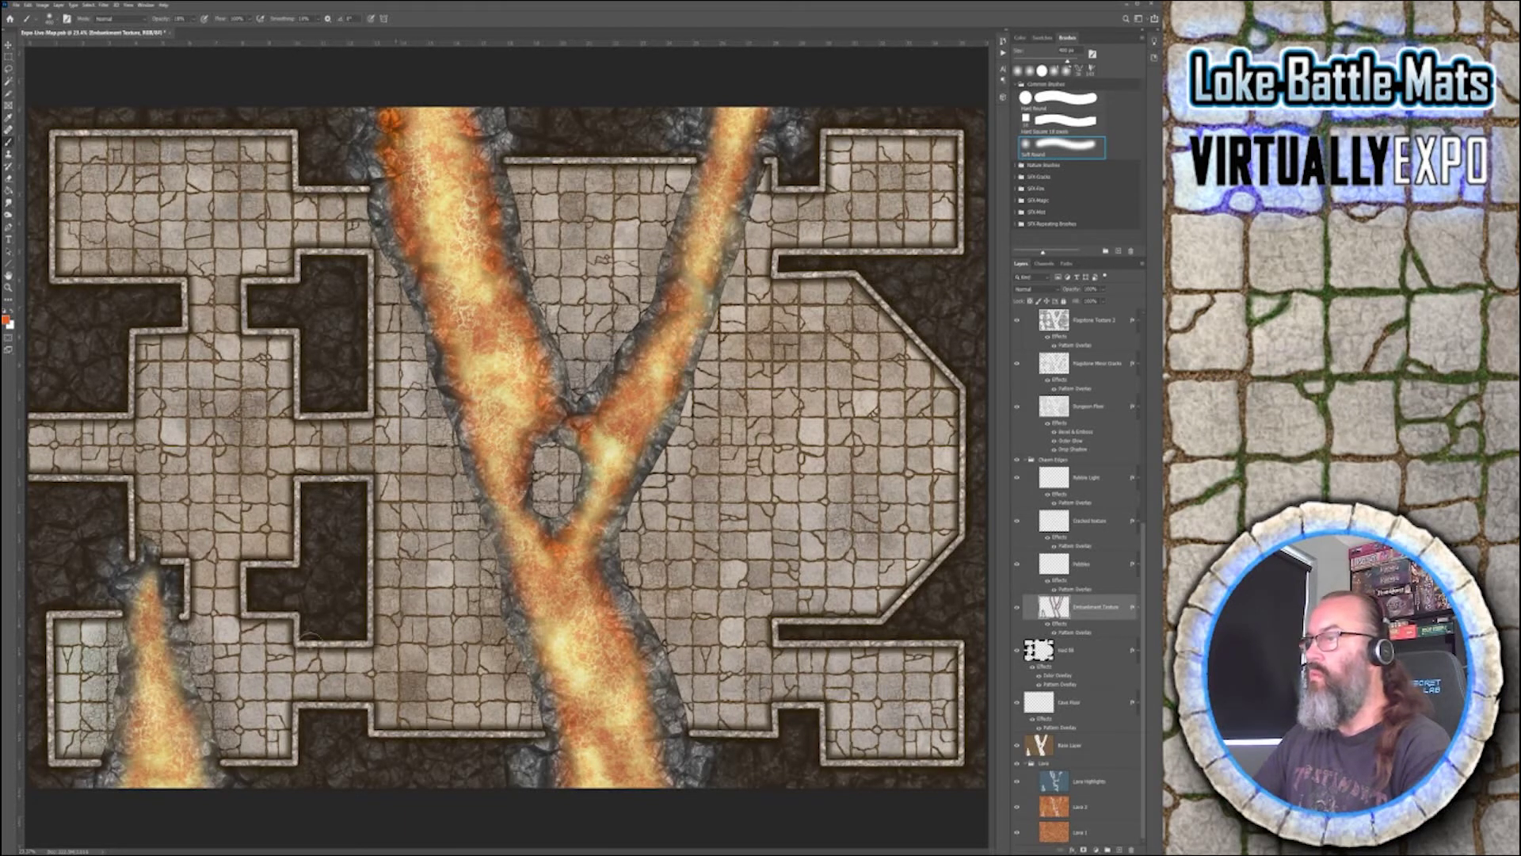
key("bracketleft")
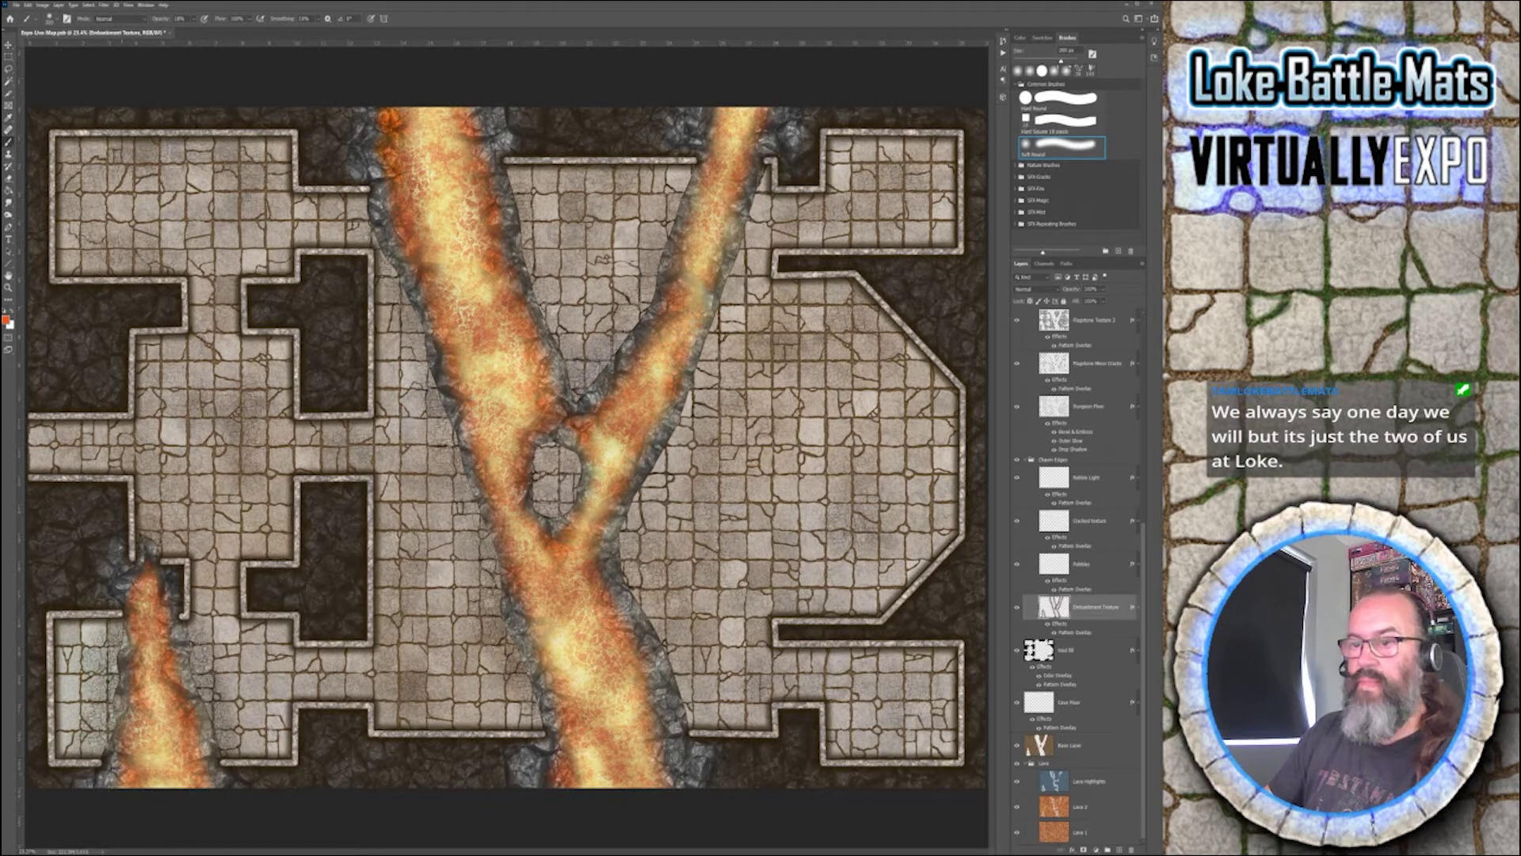
- Reduce the soft brush size and make the Pebbles layer active for painting
key("bracketleft")
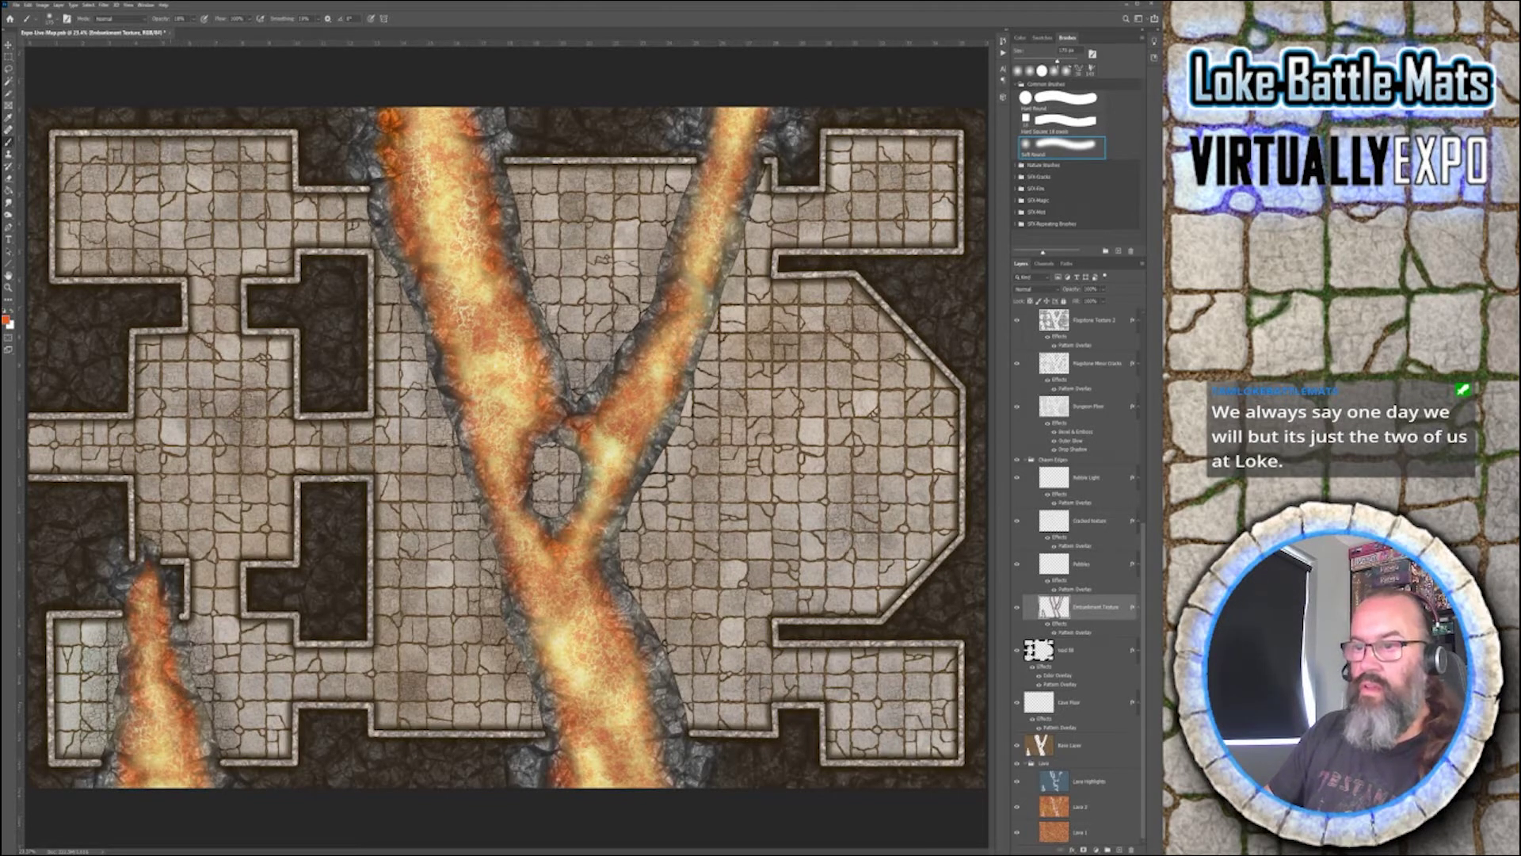
key("bracketleft")
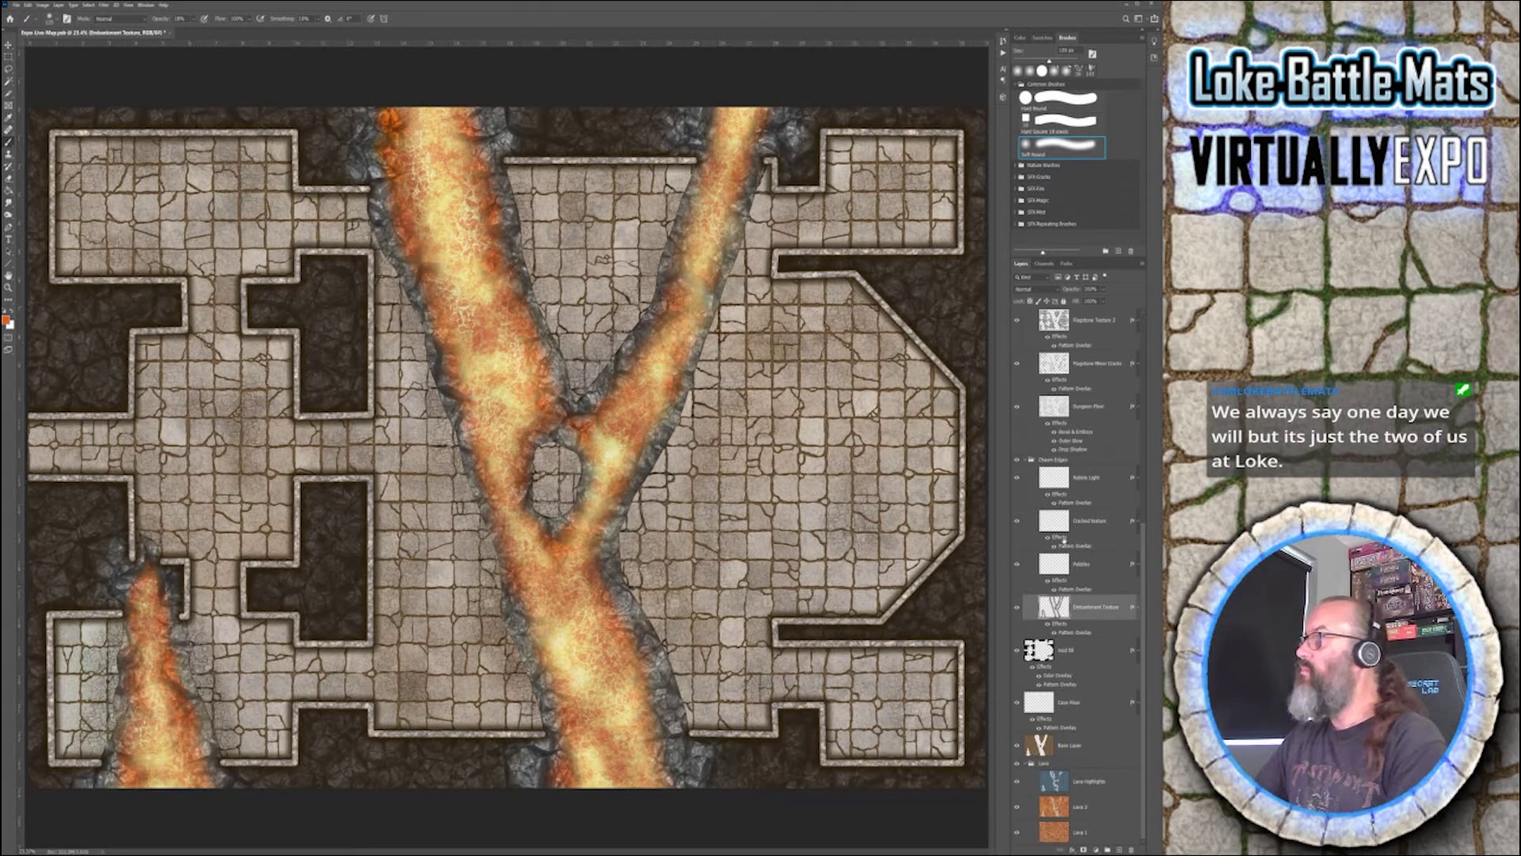
left_click(1094, 564)
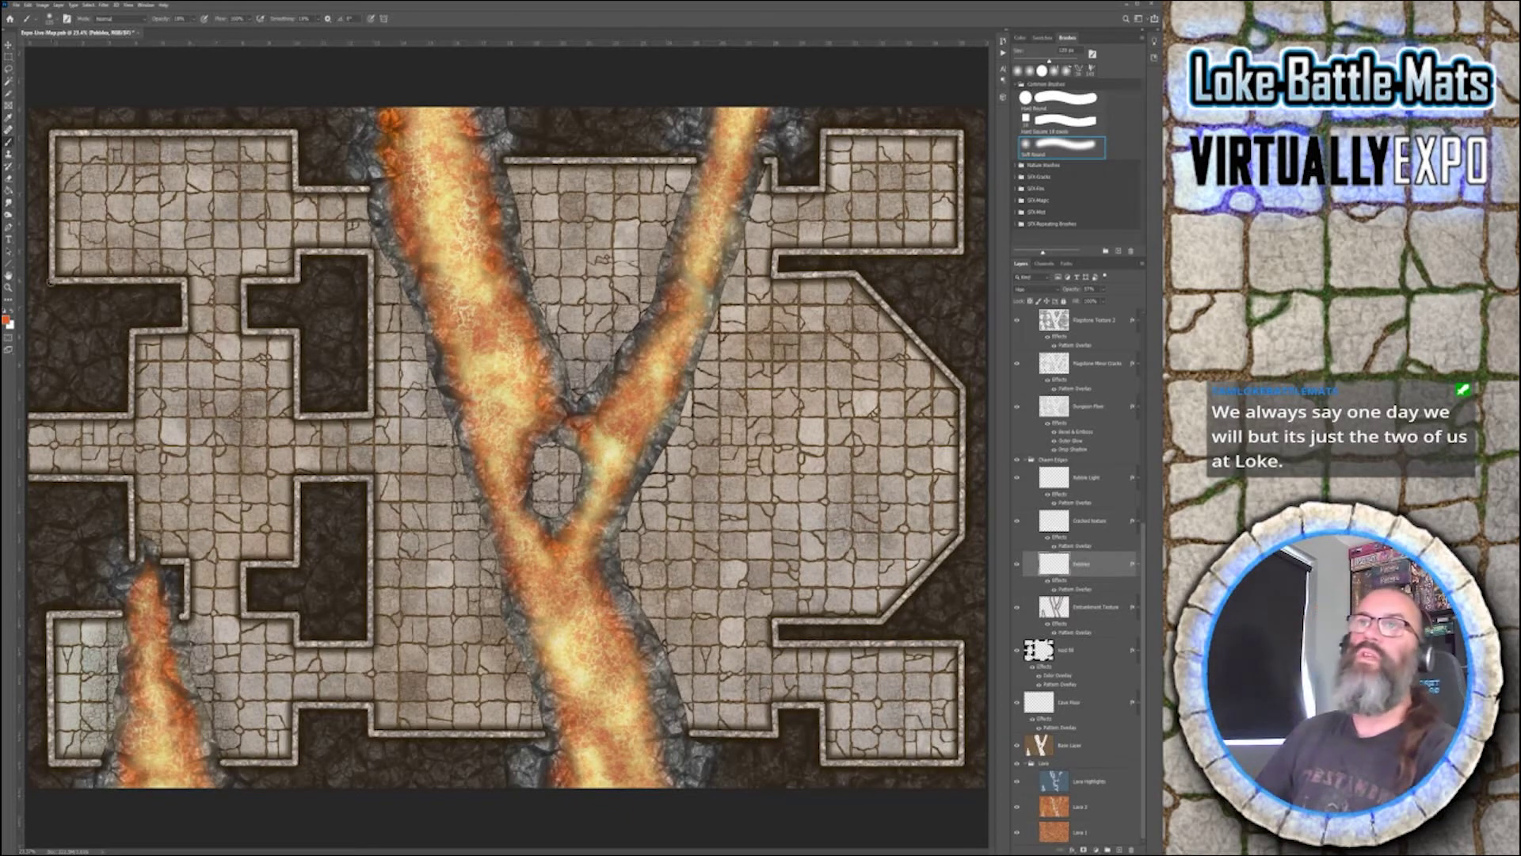
key("i")
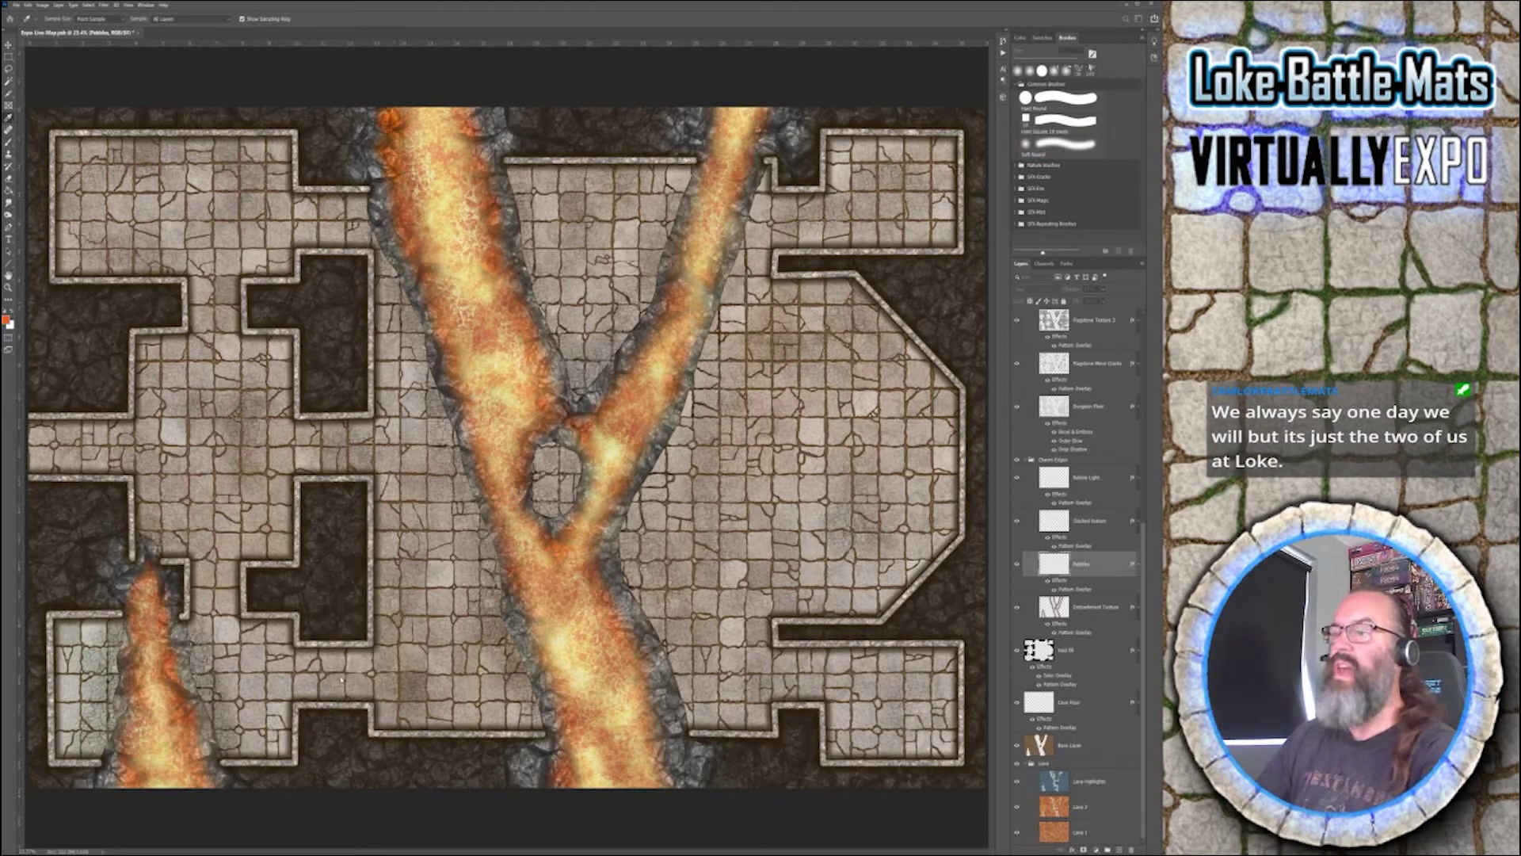
key("b")
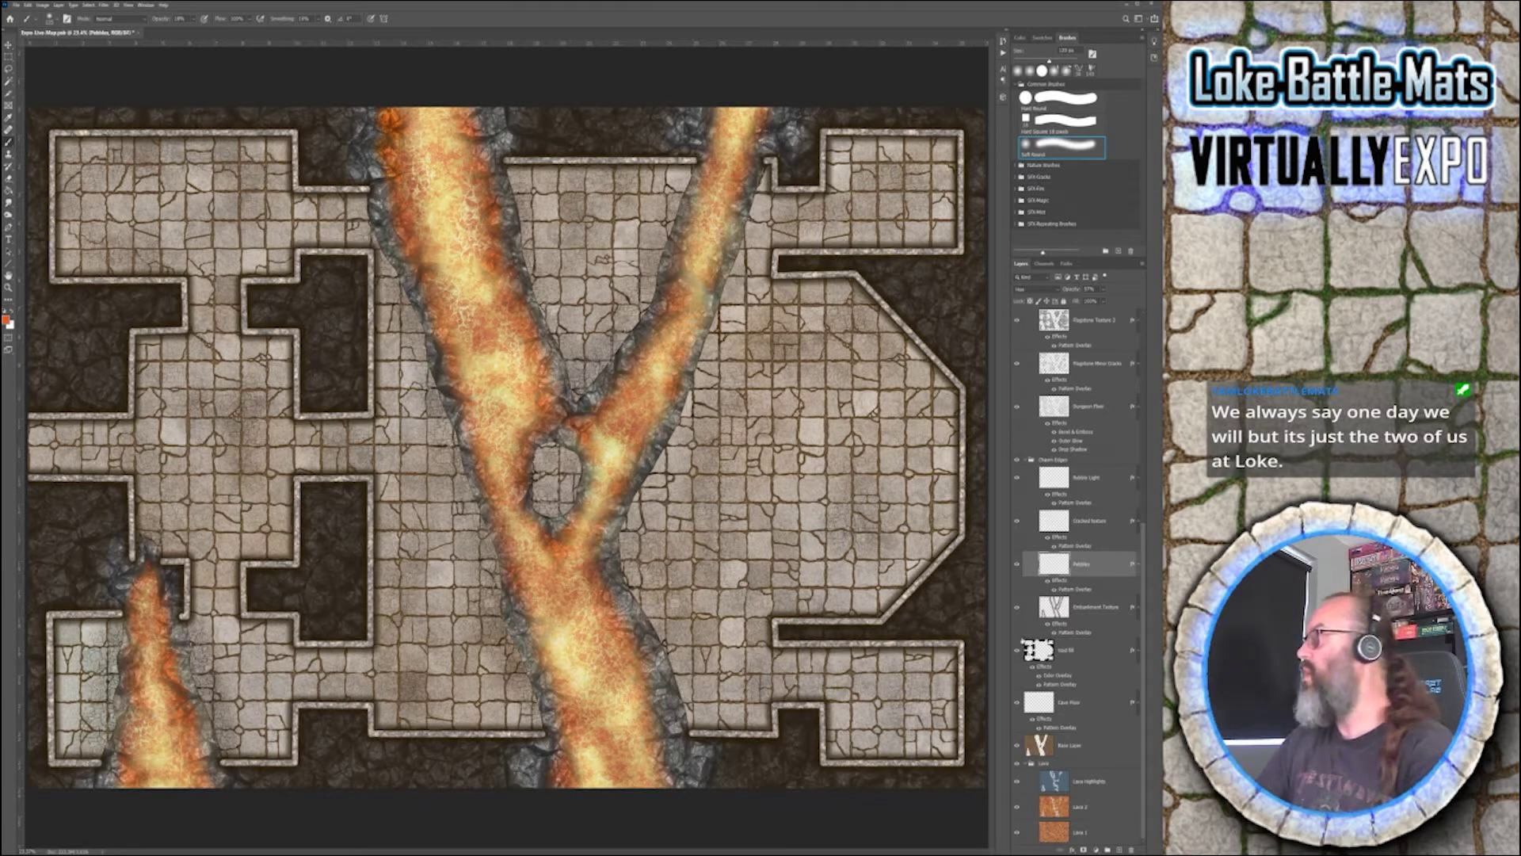
- Select the Dungeon Floor layer and bring the tiles around the lower-left lava fissure into close view
scroll(1079, 539, "up", 4)
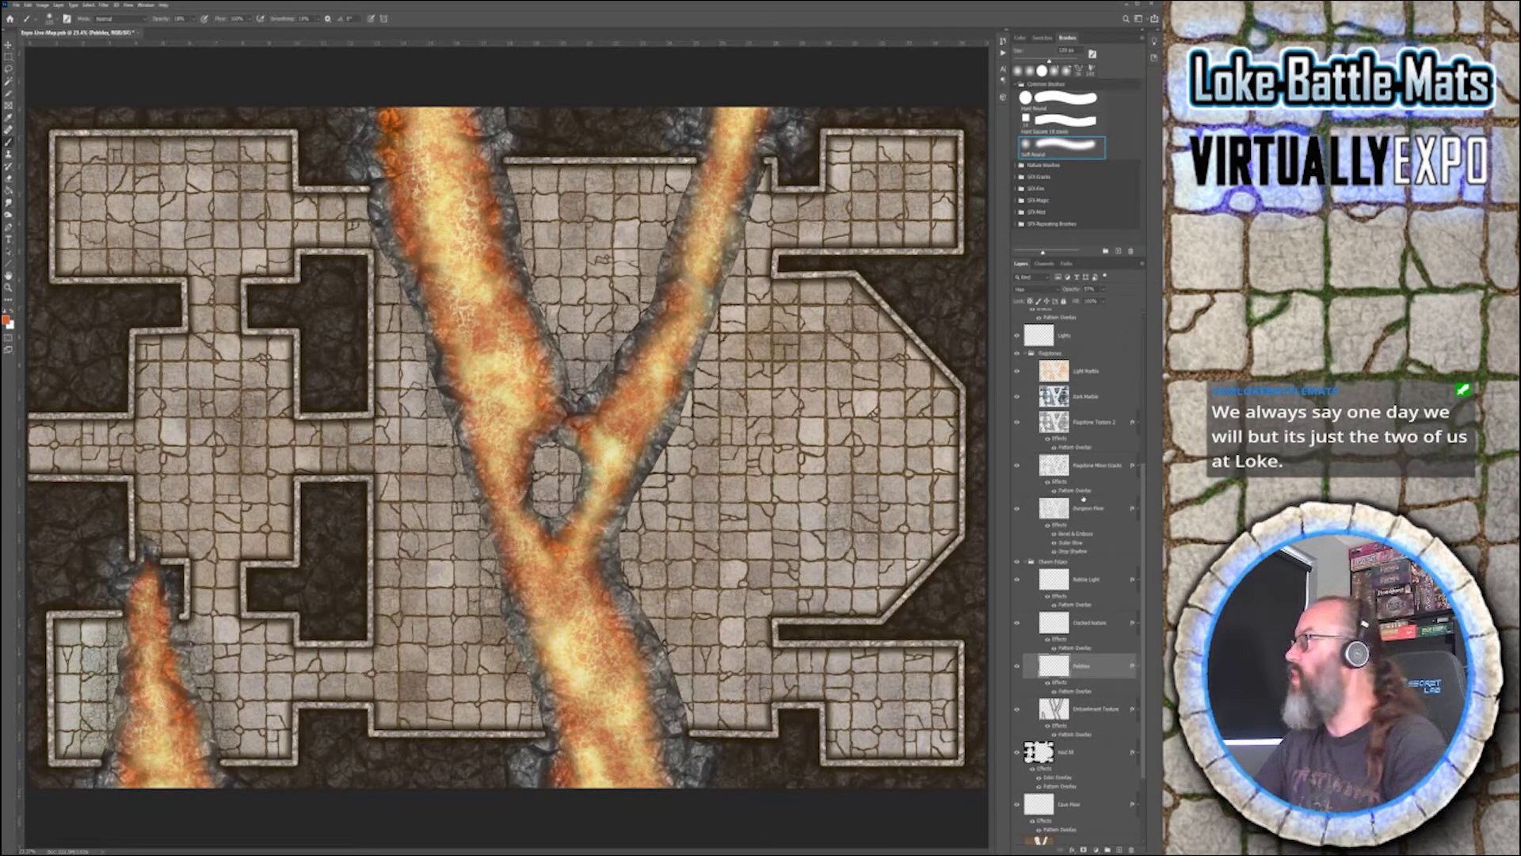
left_click(1085, 511)
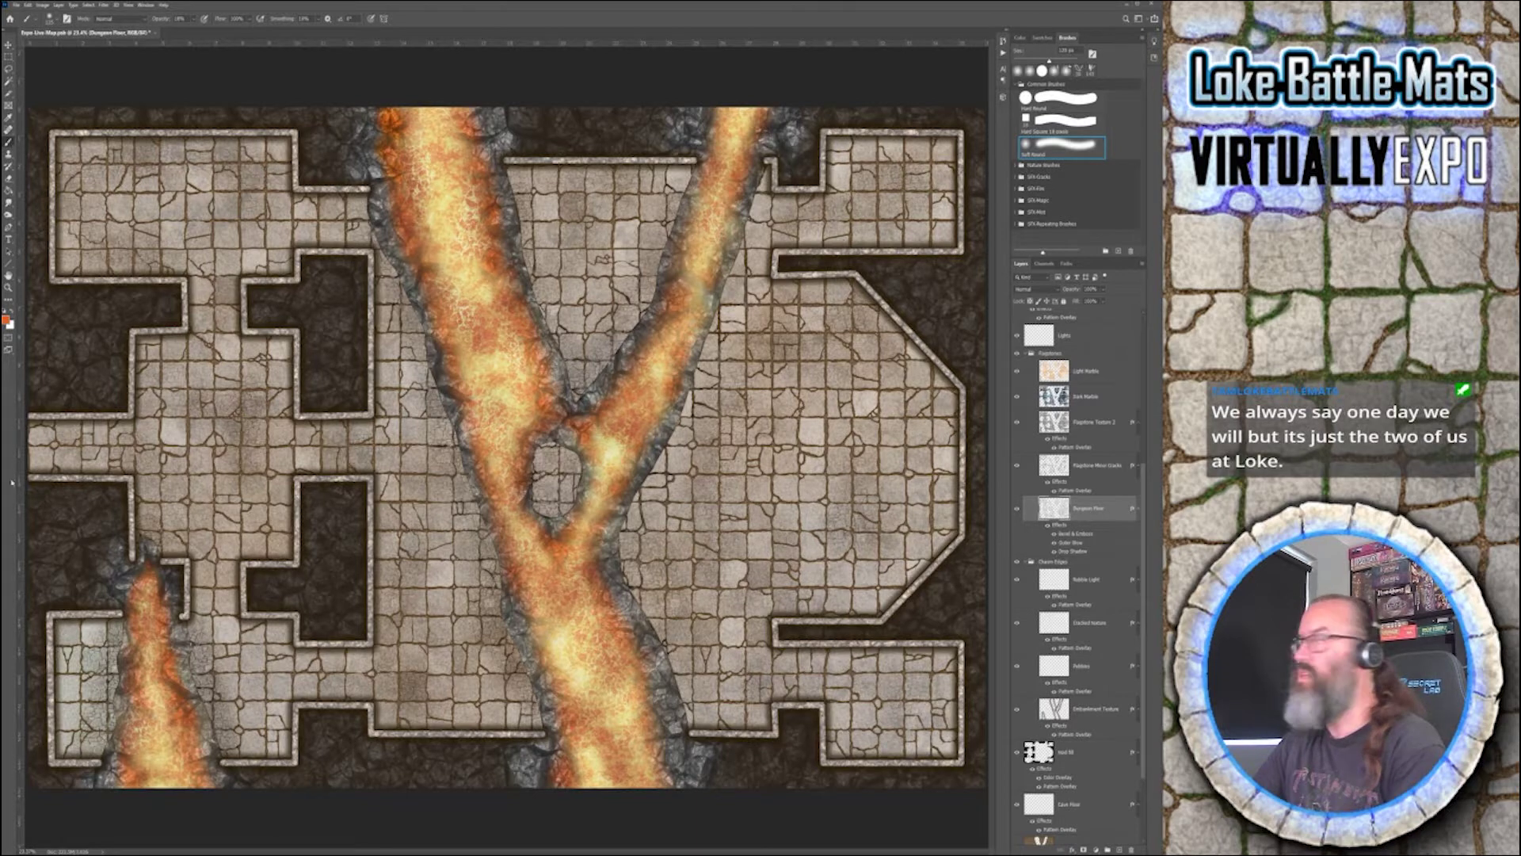
key("ctrl+plus")
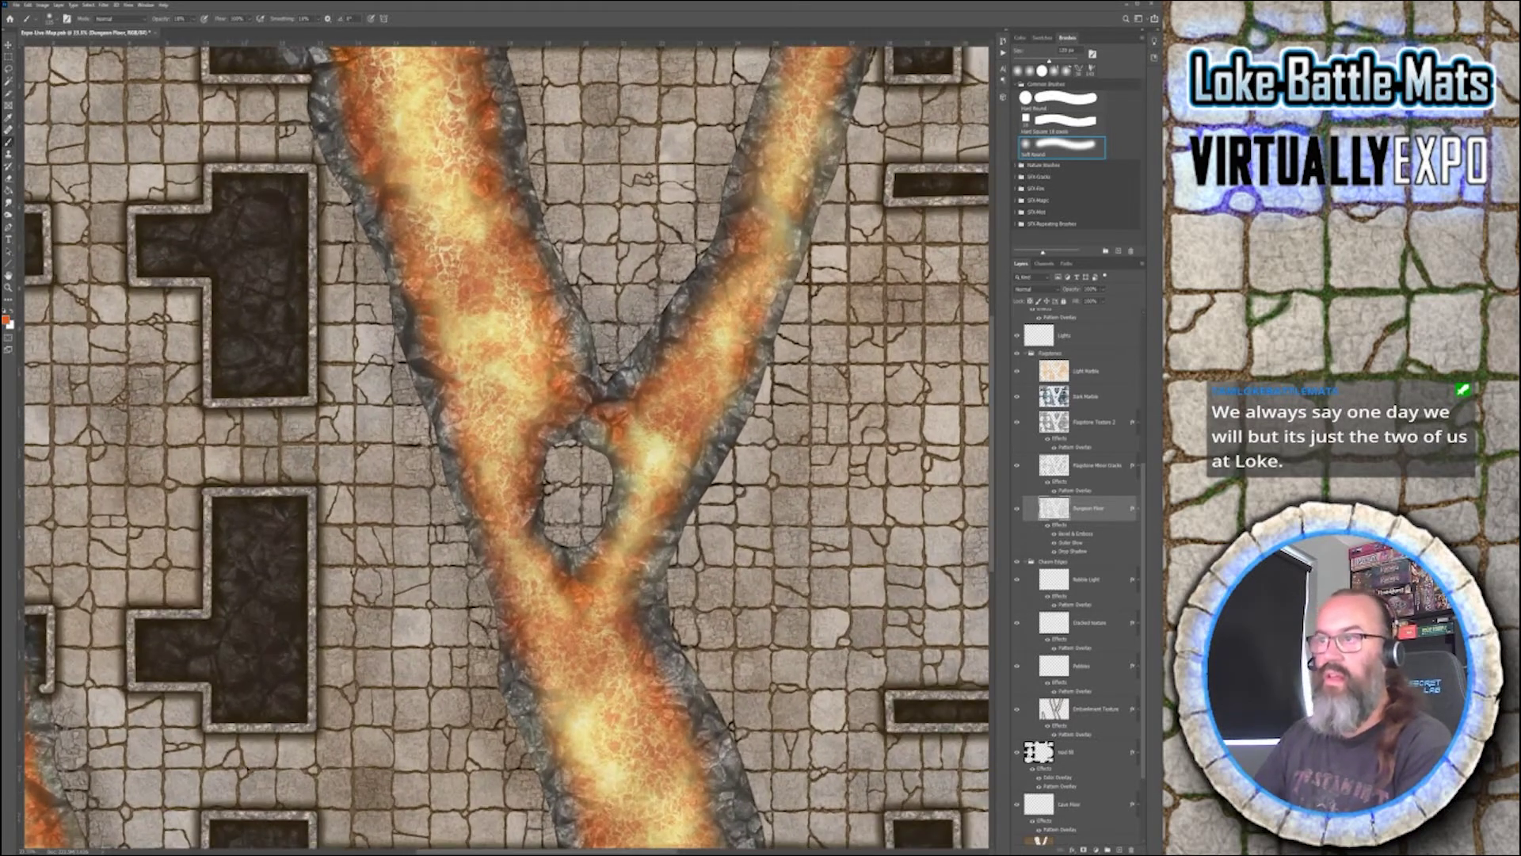
key("ctrl+plus")
key("ctrl+plus")
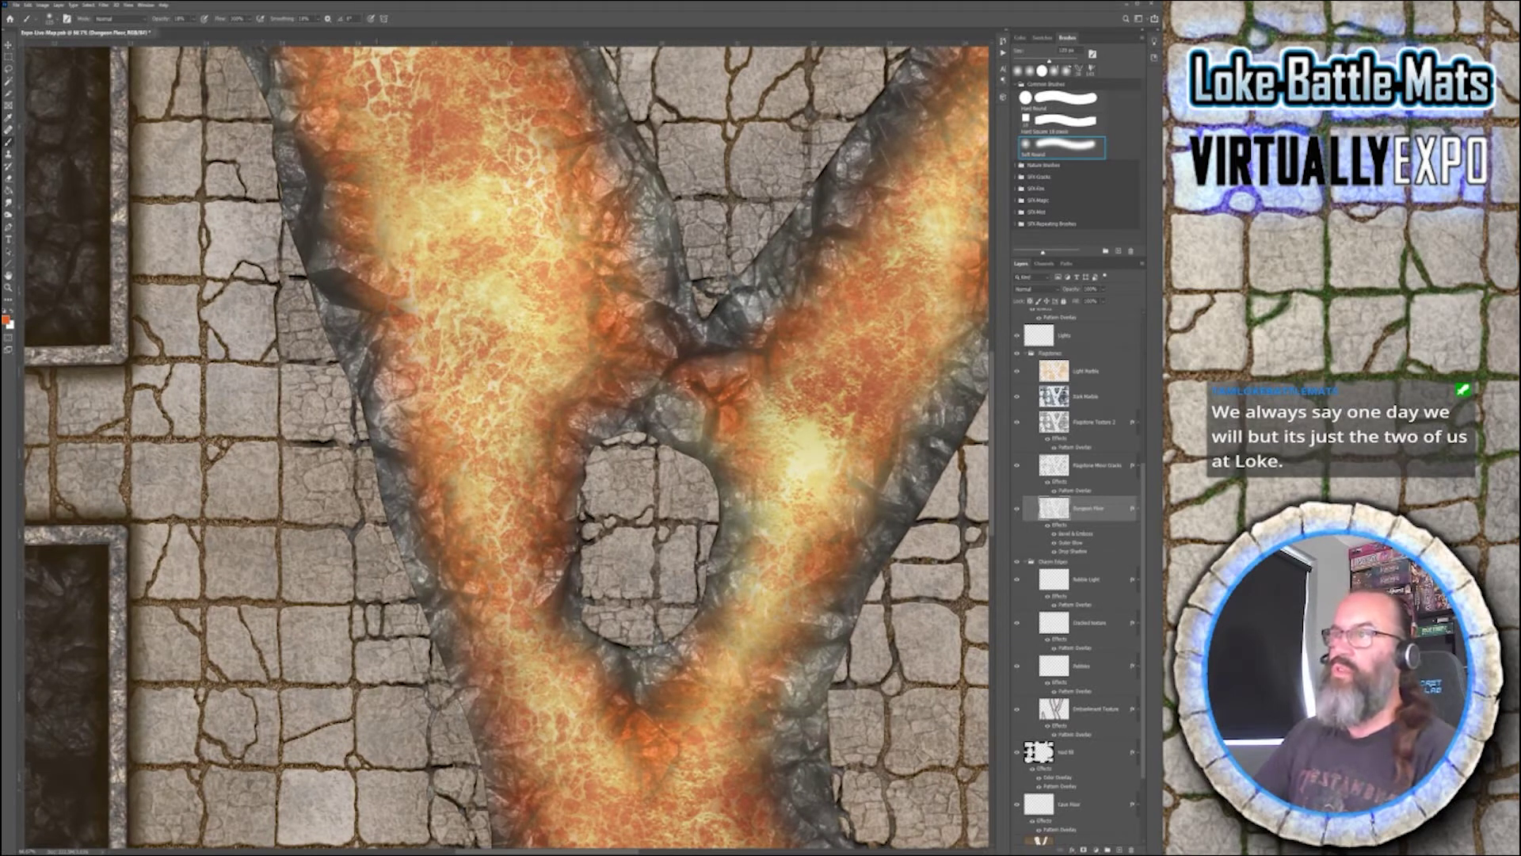
key("ctrl+plus")
scroll(507, 448, "left", 4)
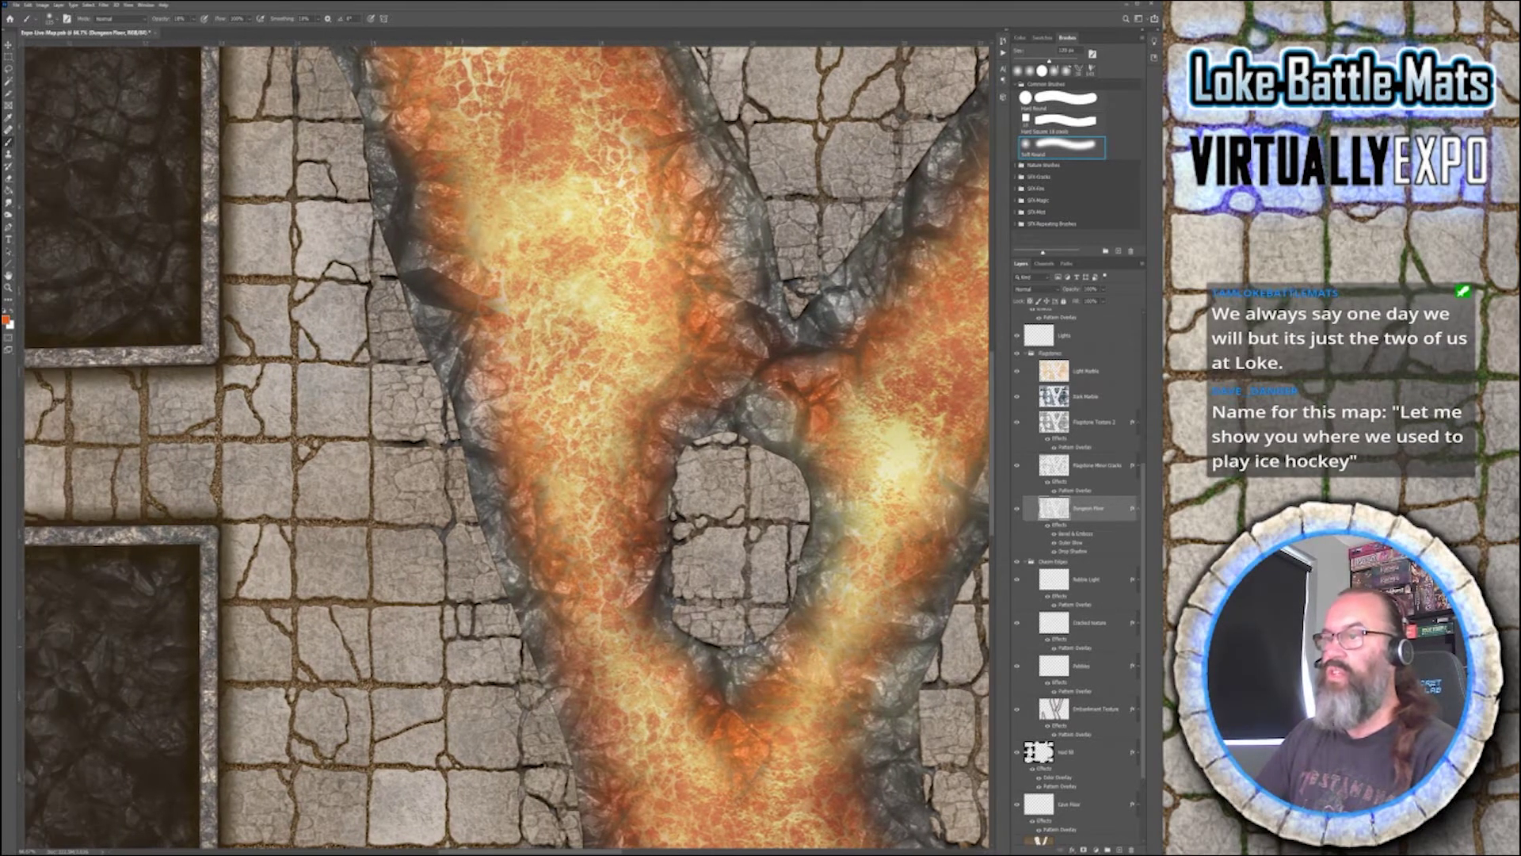
key("space")
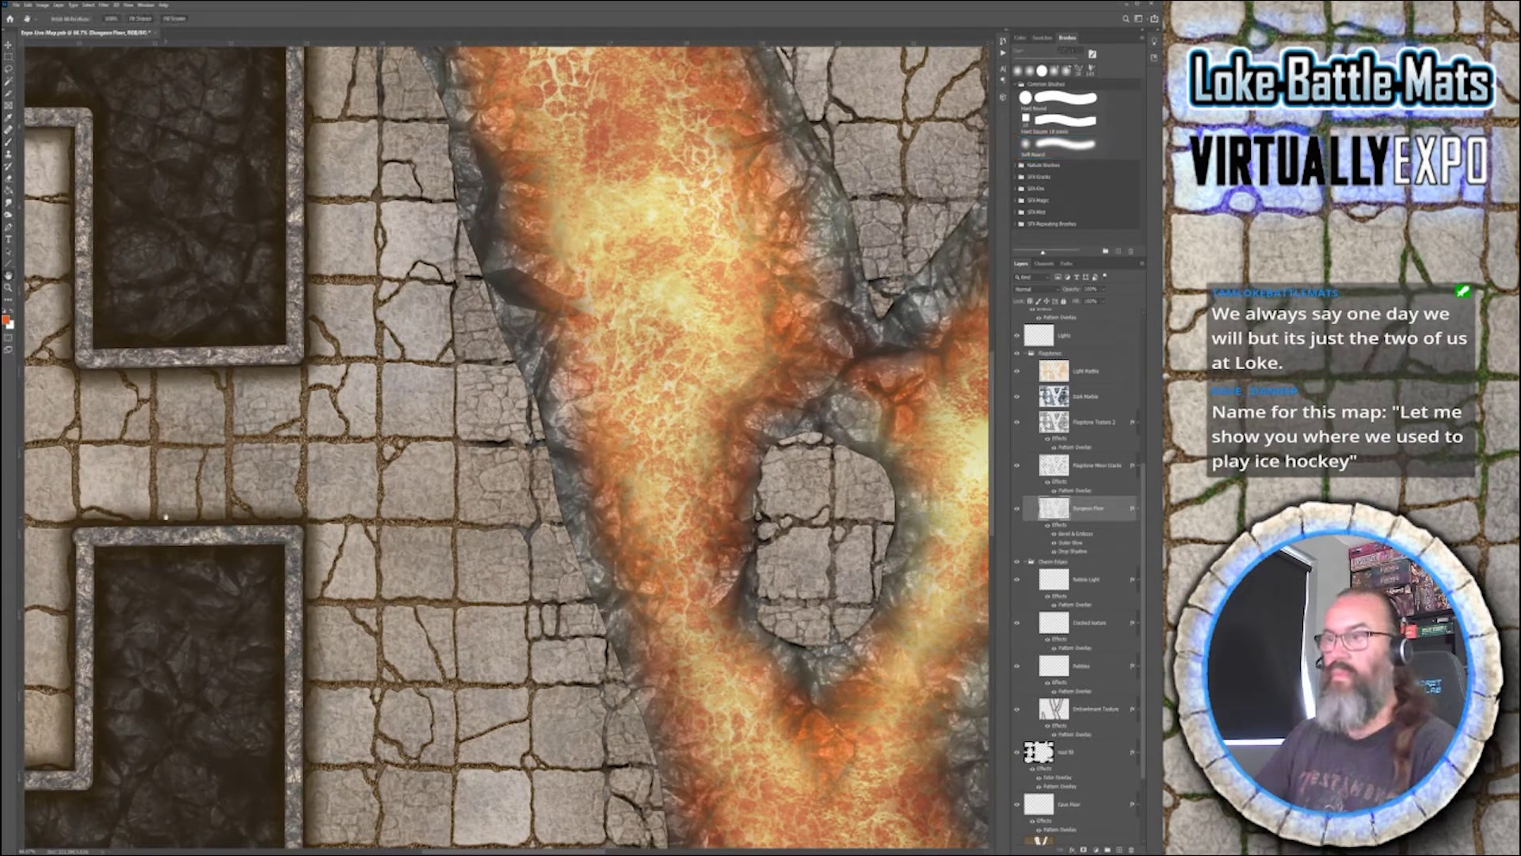
left_click_drag(386, 431, 521, 328)
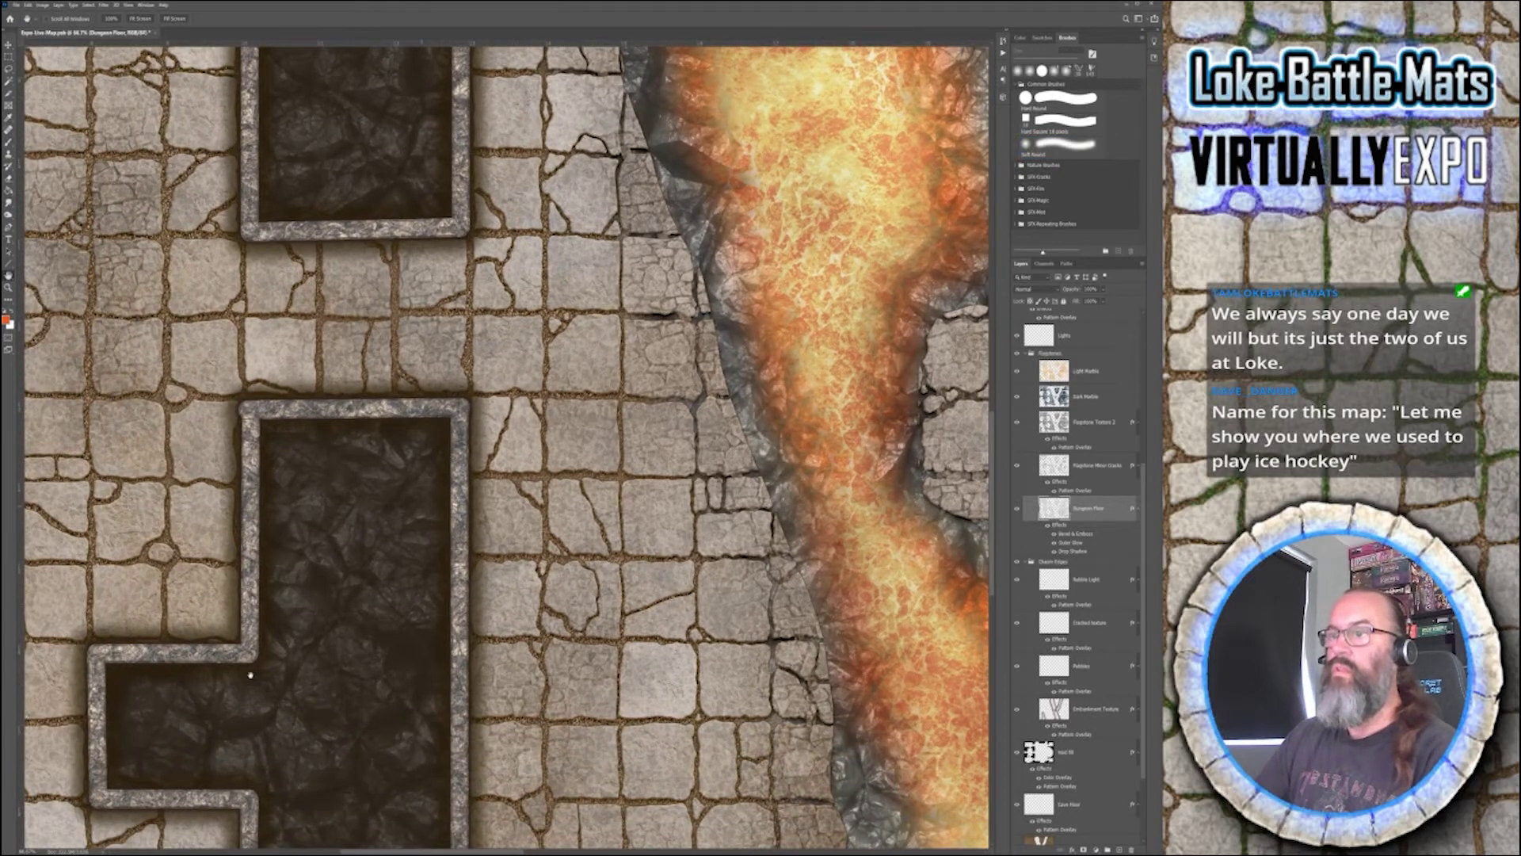
left_click_drag(248, 672, 390, 637)
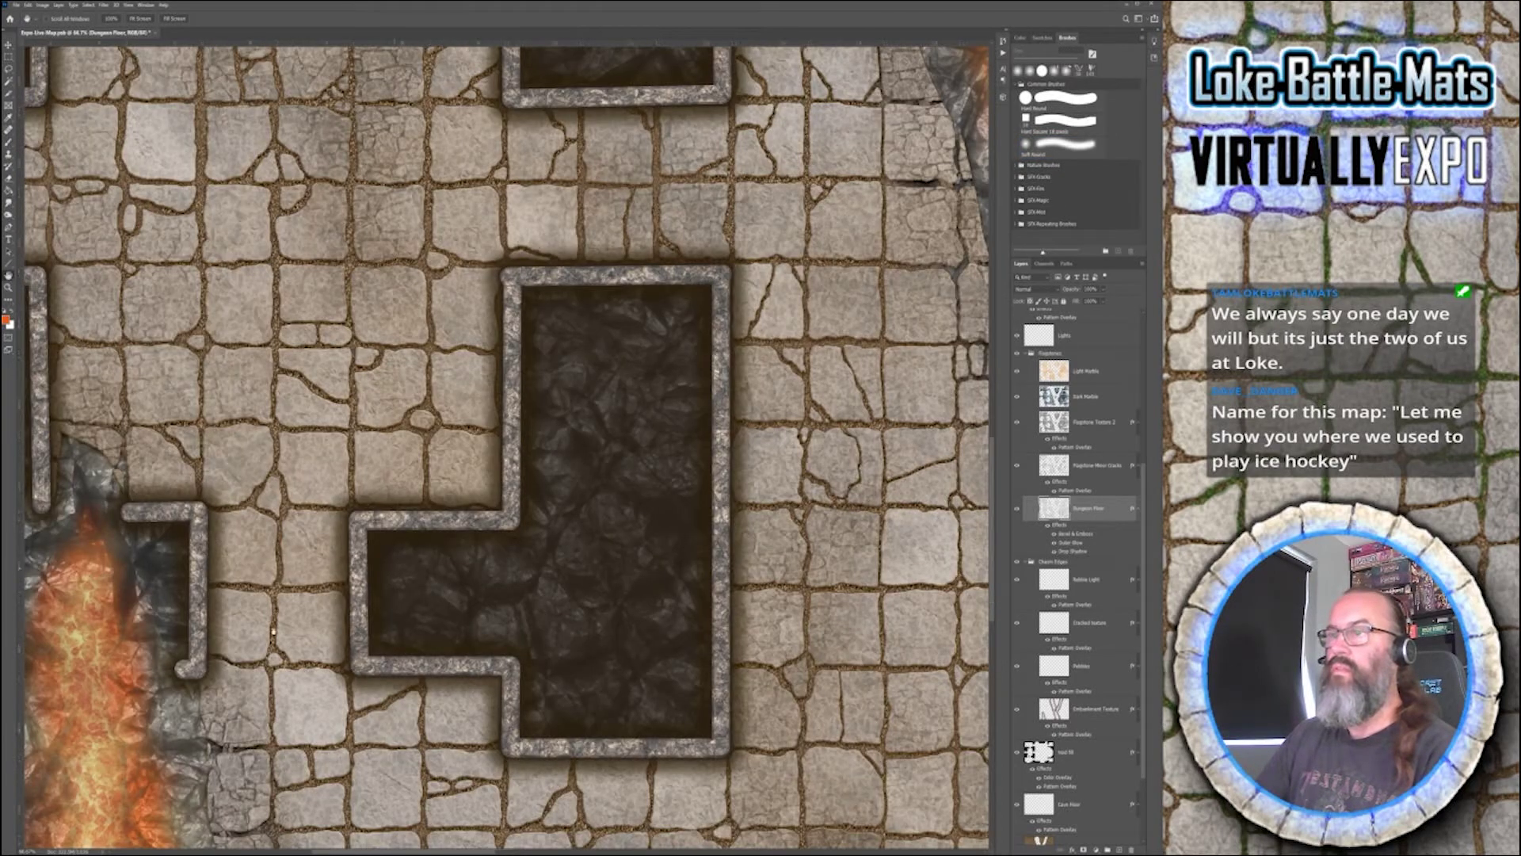
left_click_drag(212, 637, 373, 571)
left_click_drag(269, 697, 272, 442)
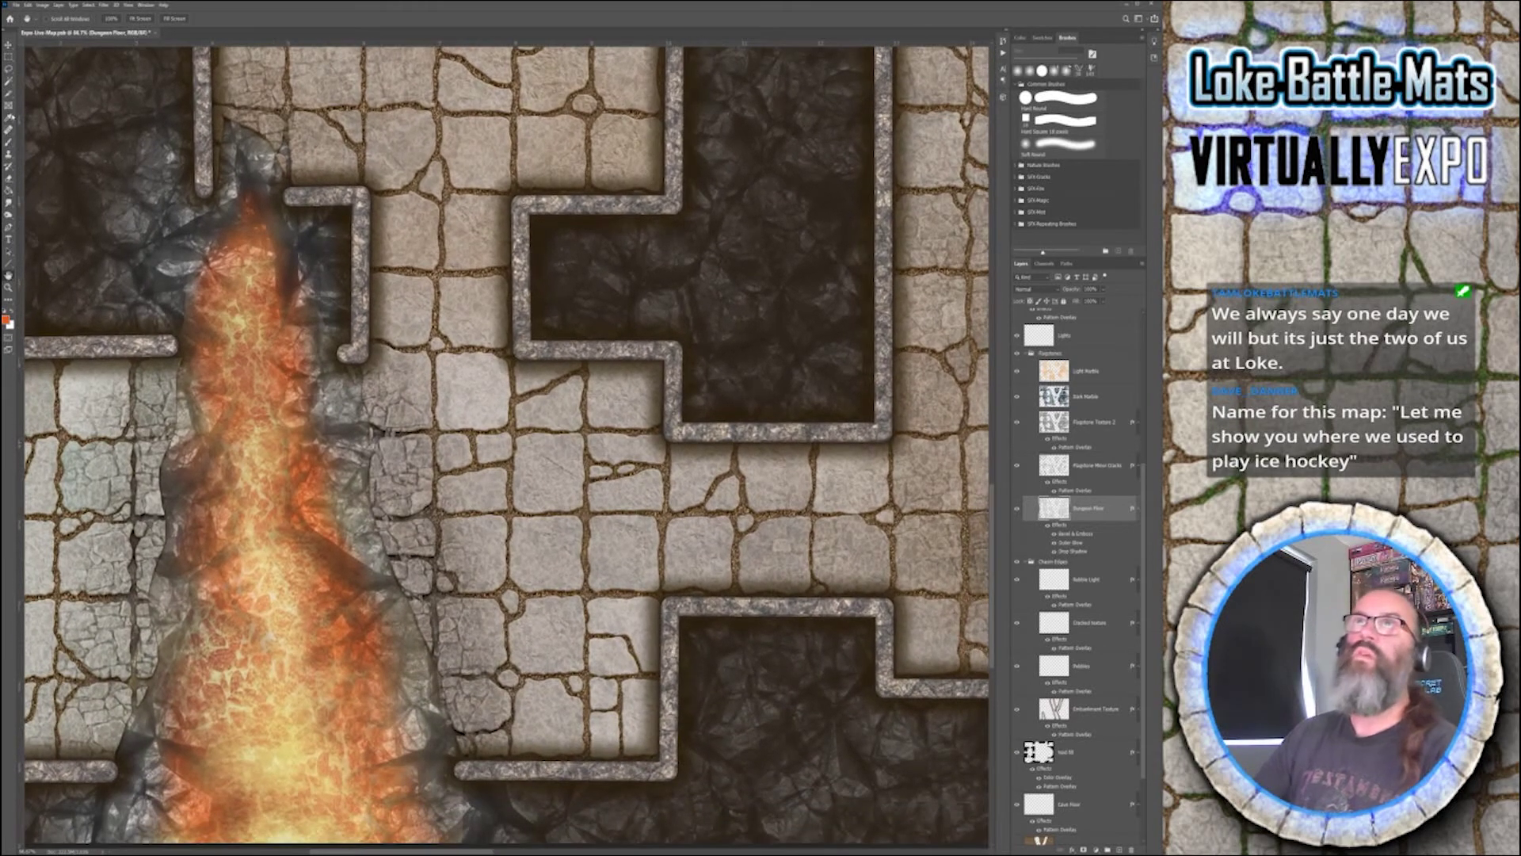
- Activate the Eraser and shrink its tip to a small size suited to cutting thin cracks
key("b")
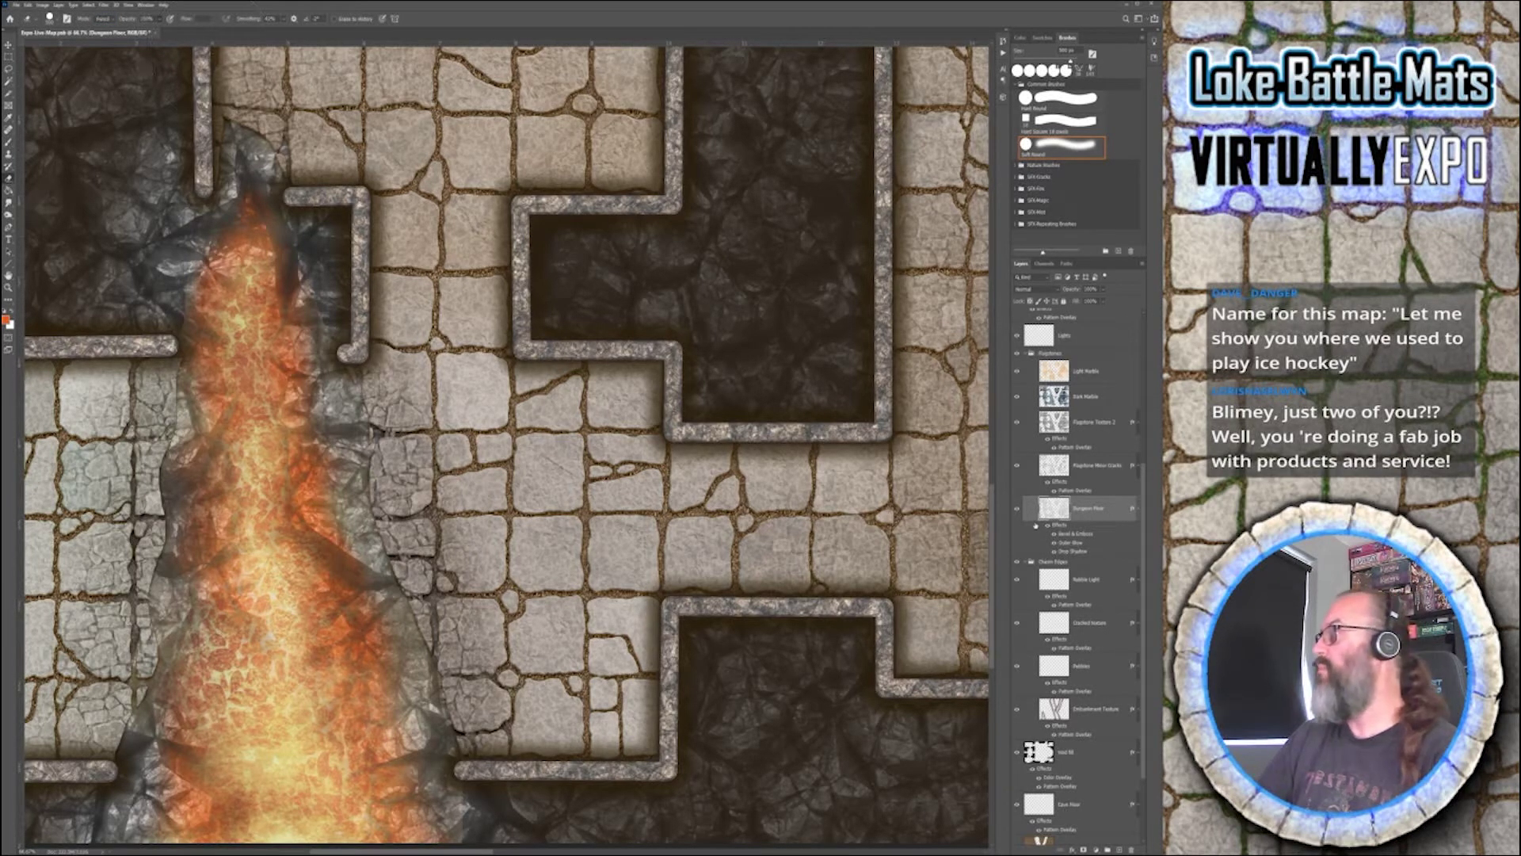
key("bracketleft")
key("bracketleft")
key("bracketleft")
key("bracketleft")
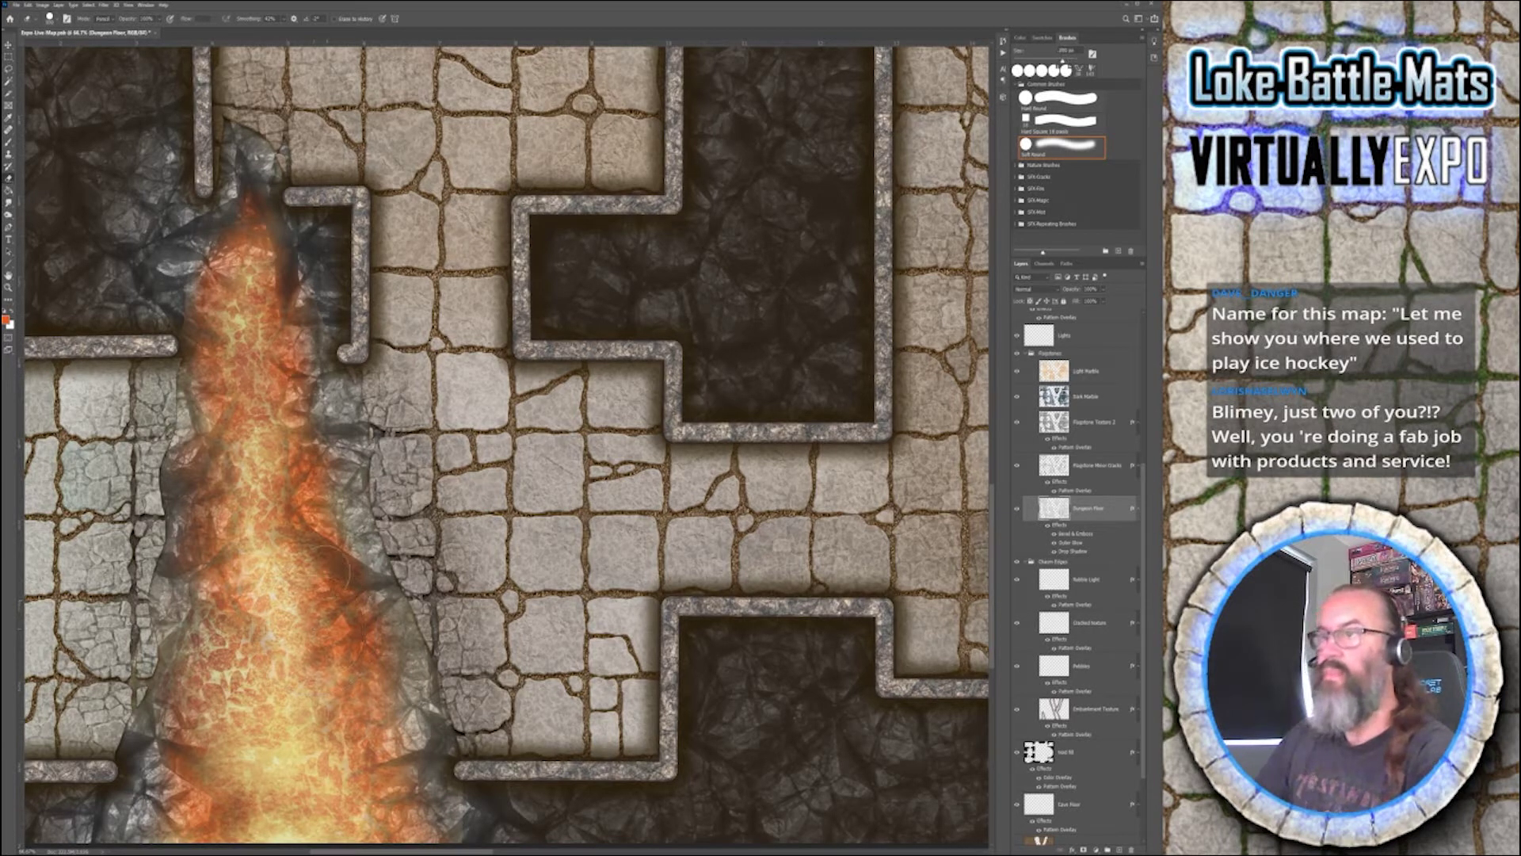
key("bracketleft")
key("bracketleft")
key("bracketleft")
key("bracketleft")
key("bracketleft")
key("bracketleft")
key("bracketleft")
key("bracketleft")
key("bracketleft")
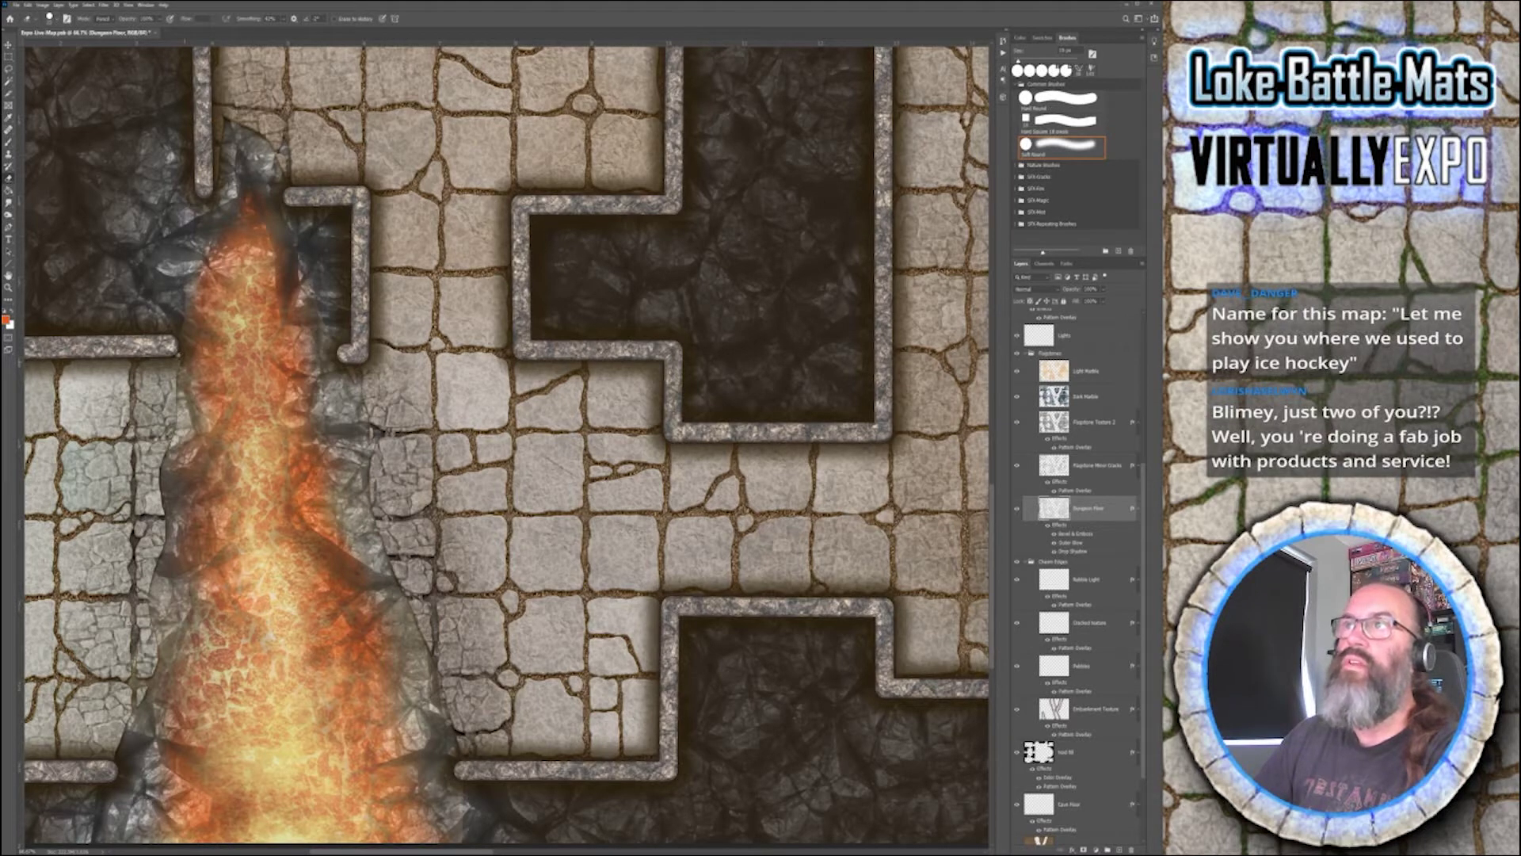
key("bracketleft")
key("bracketleft")
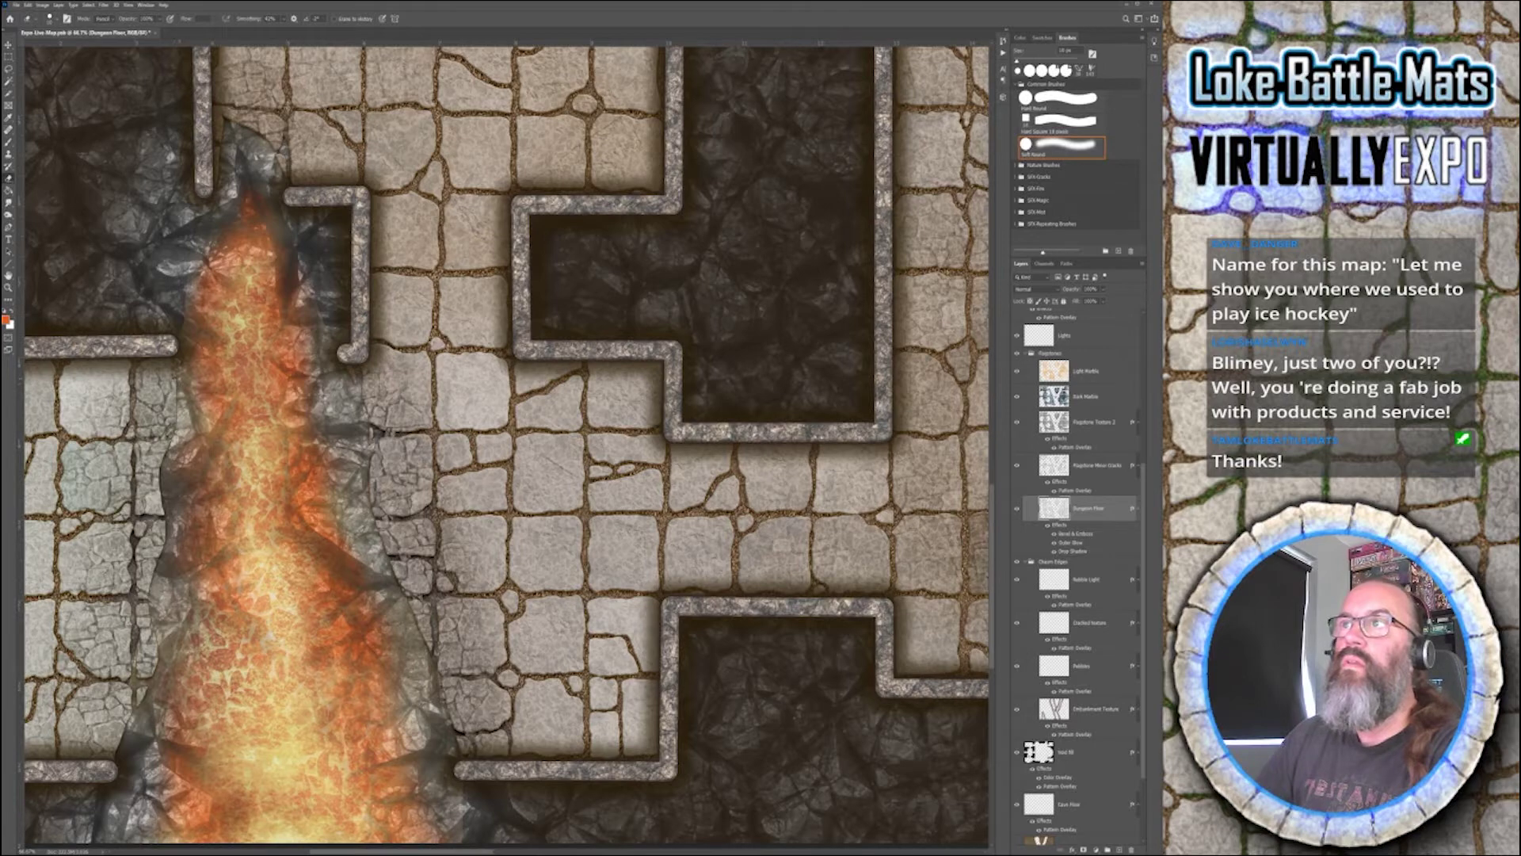
- Hide the marble and flagstone texture layers and erase thin cracks through the floor tiles along the left bank of the small lava fissure
left_click_drag(783, 545, 777, 545)
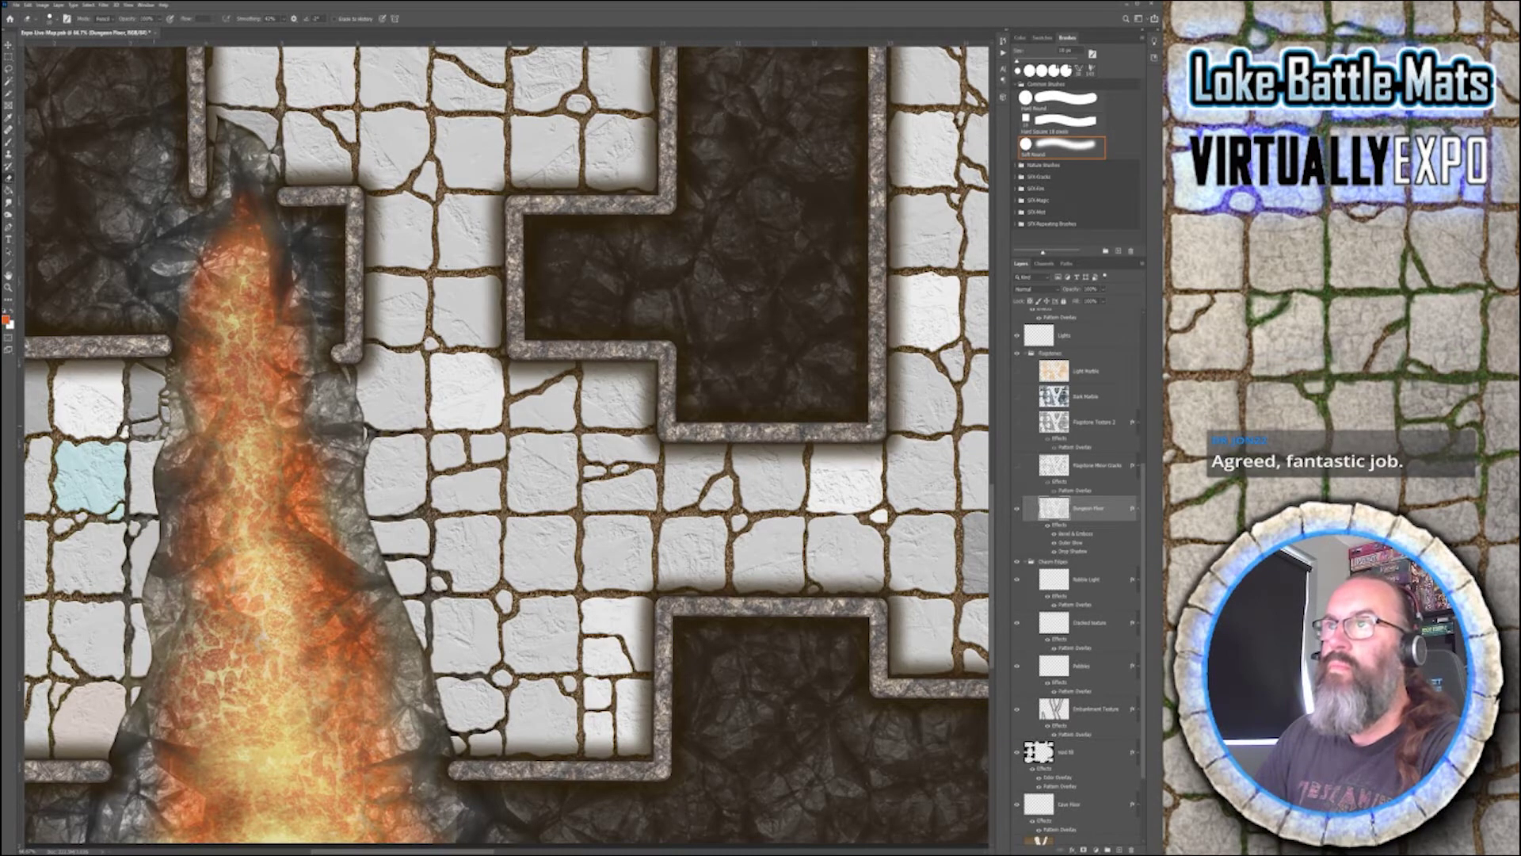
left_click_drag(149, 421, 150, 436)
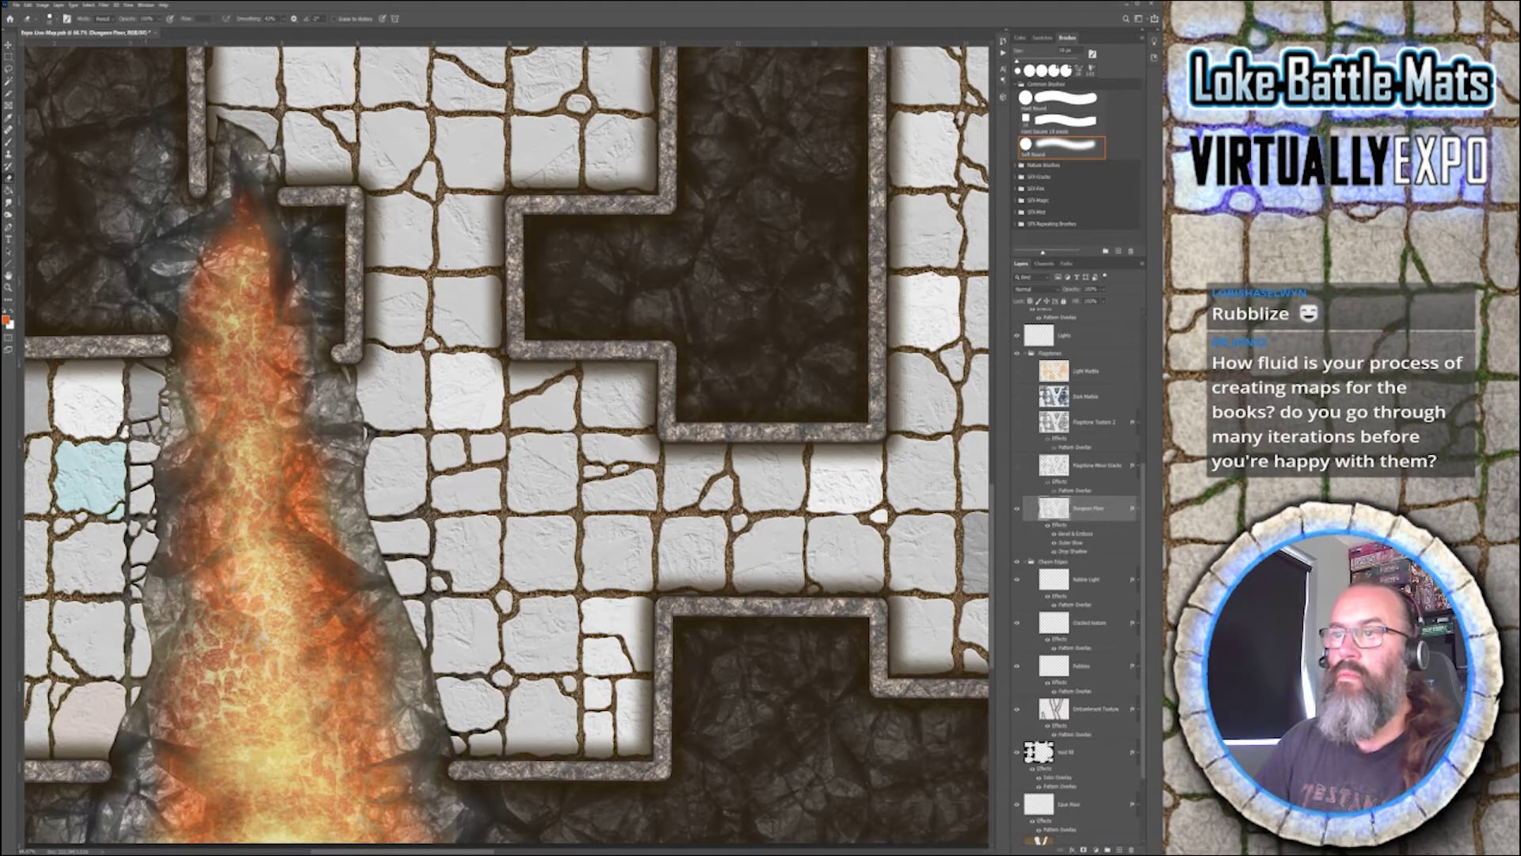
key("w")
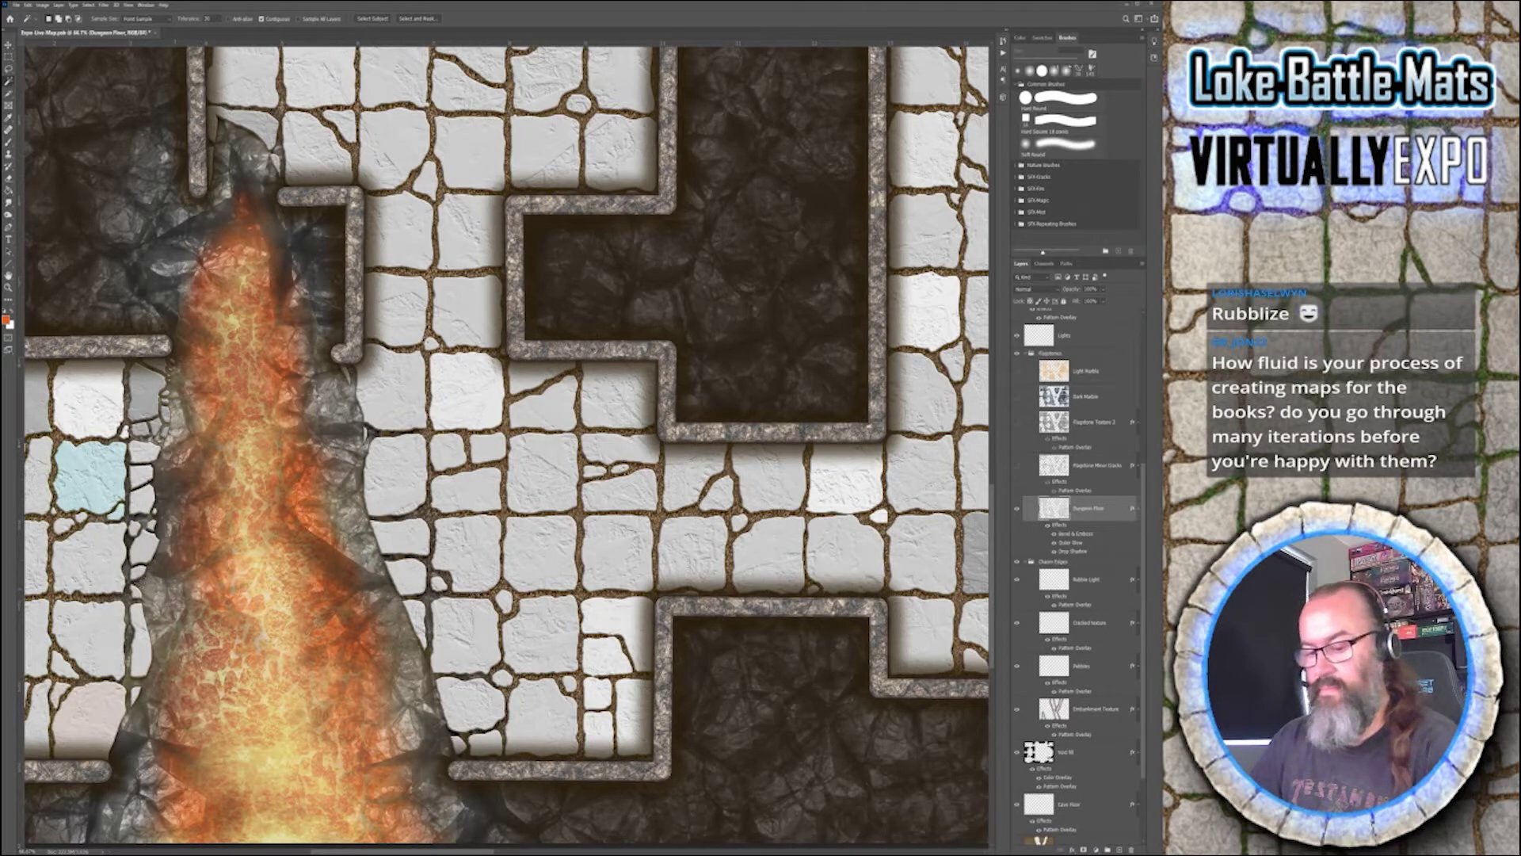
key("b")
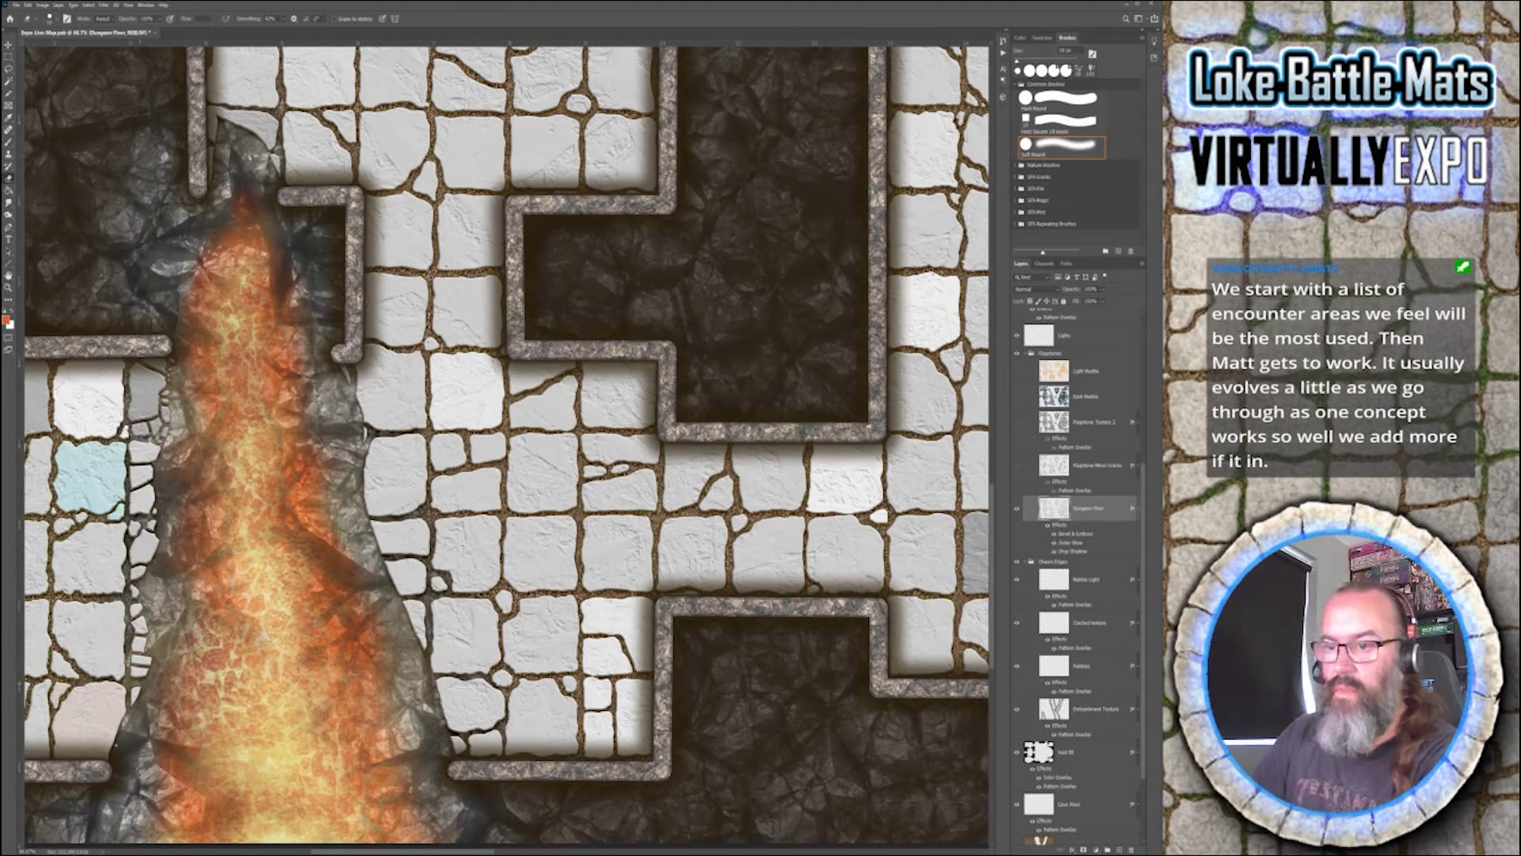
left_click_drag(114, 740, 65, 701)
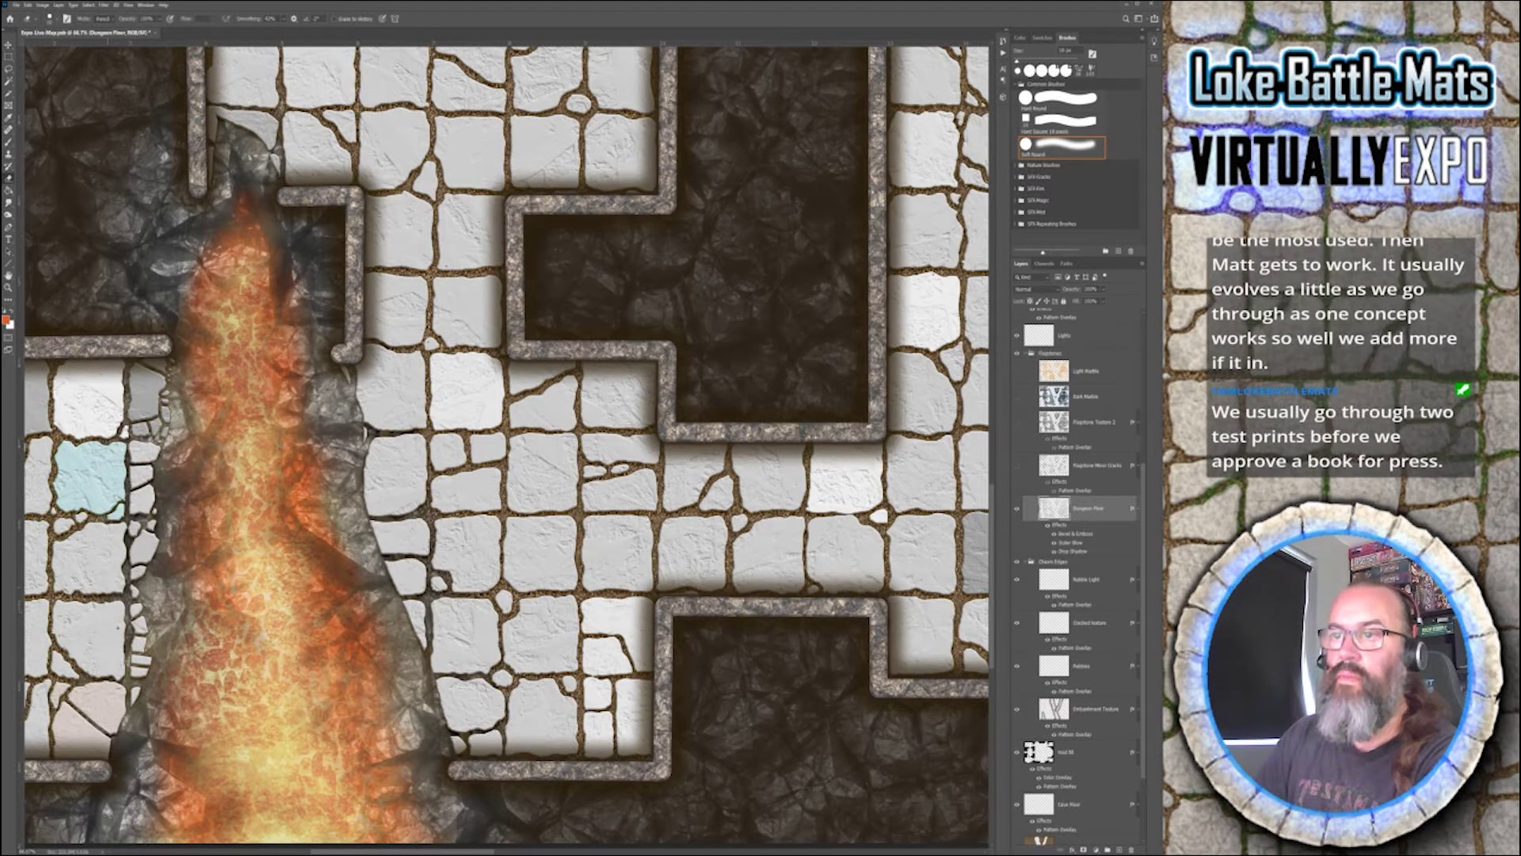
left_click_drag(103, 605, 123, 634)
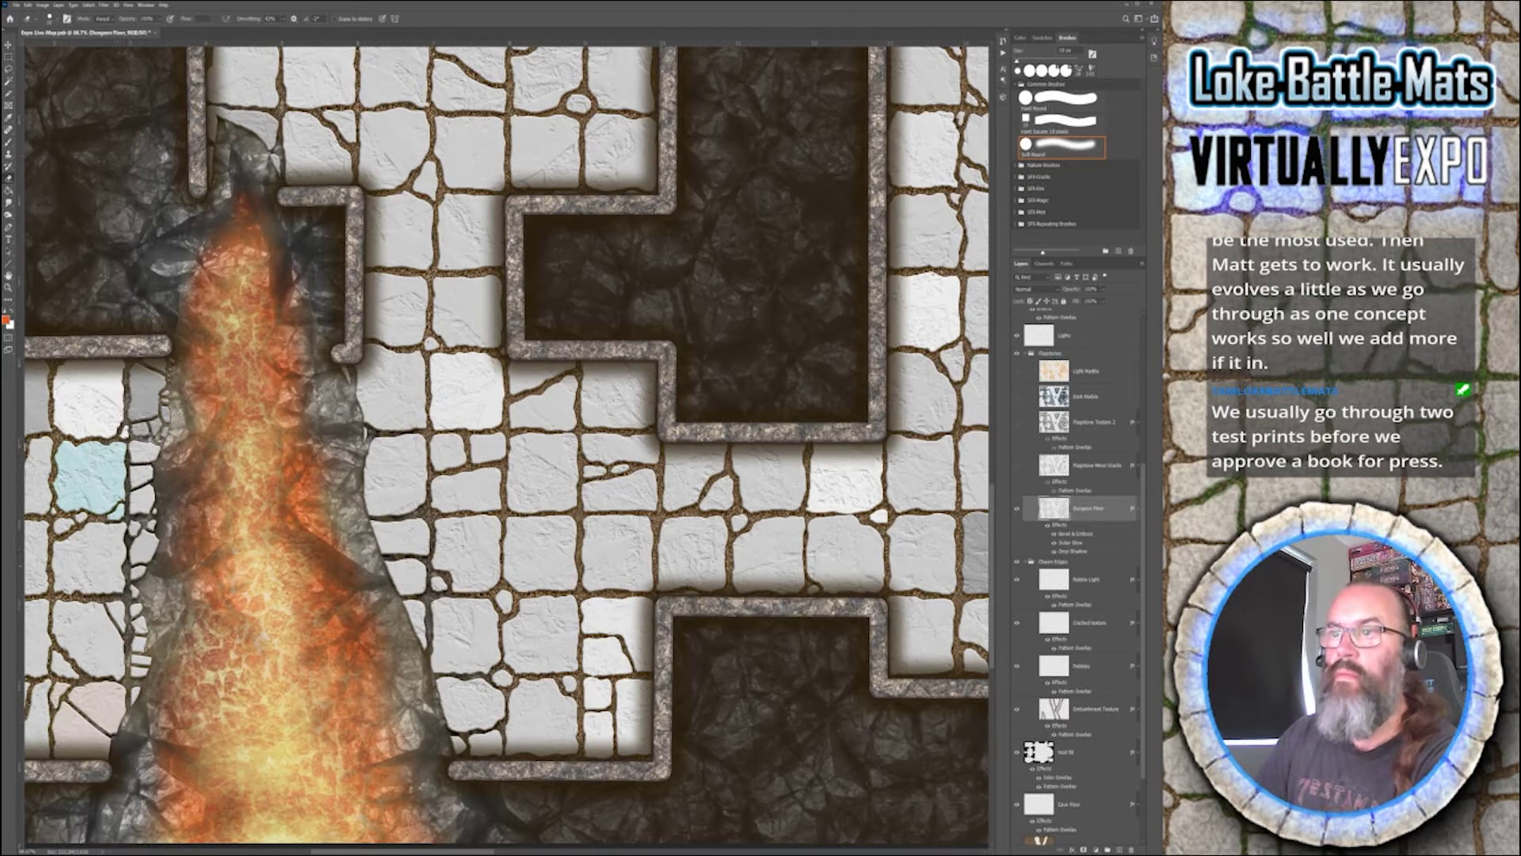
left_click_drag(117, 564, 104, 587)
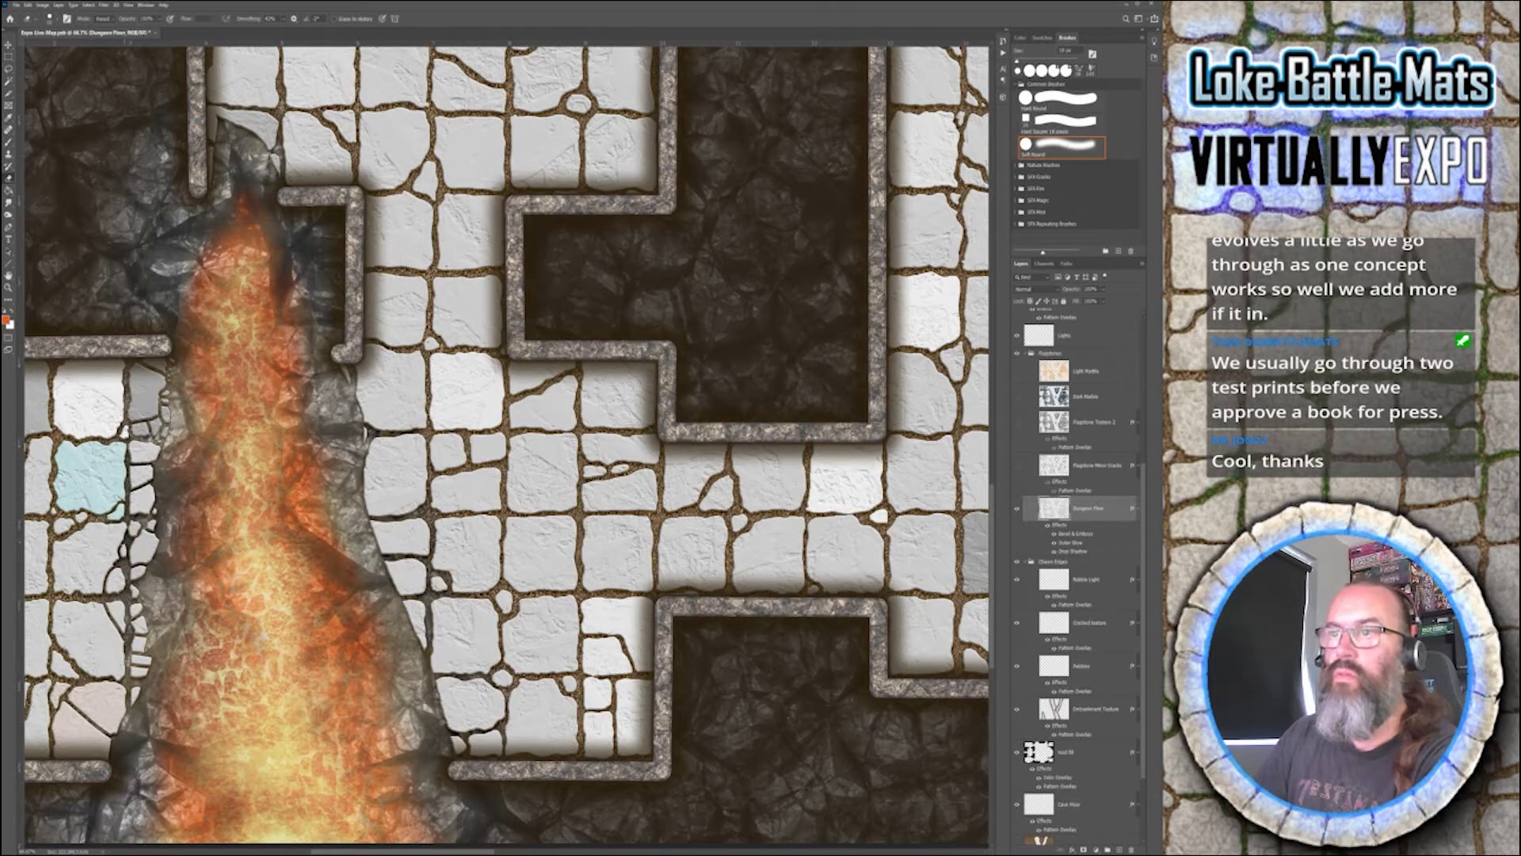
- Erase thin cracks through the floor tiles along the right bank of the small lava fissure
scroll(507, 444, "right", 1)
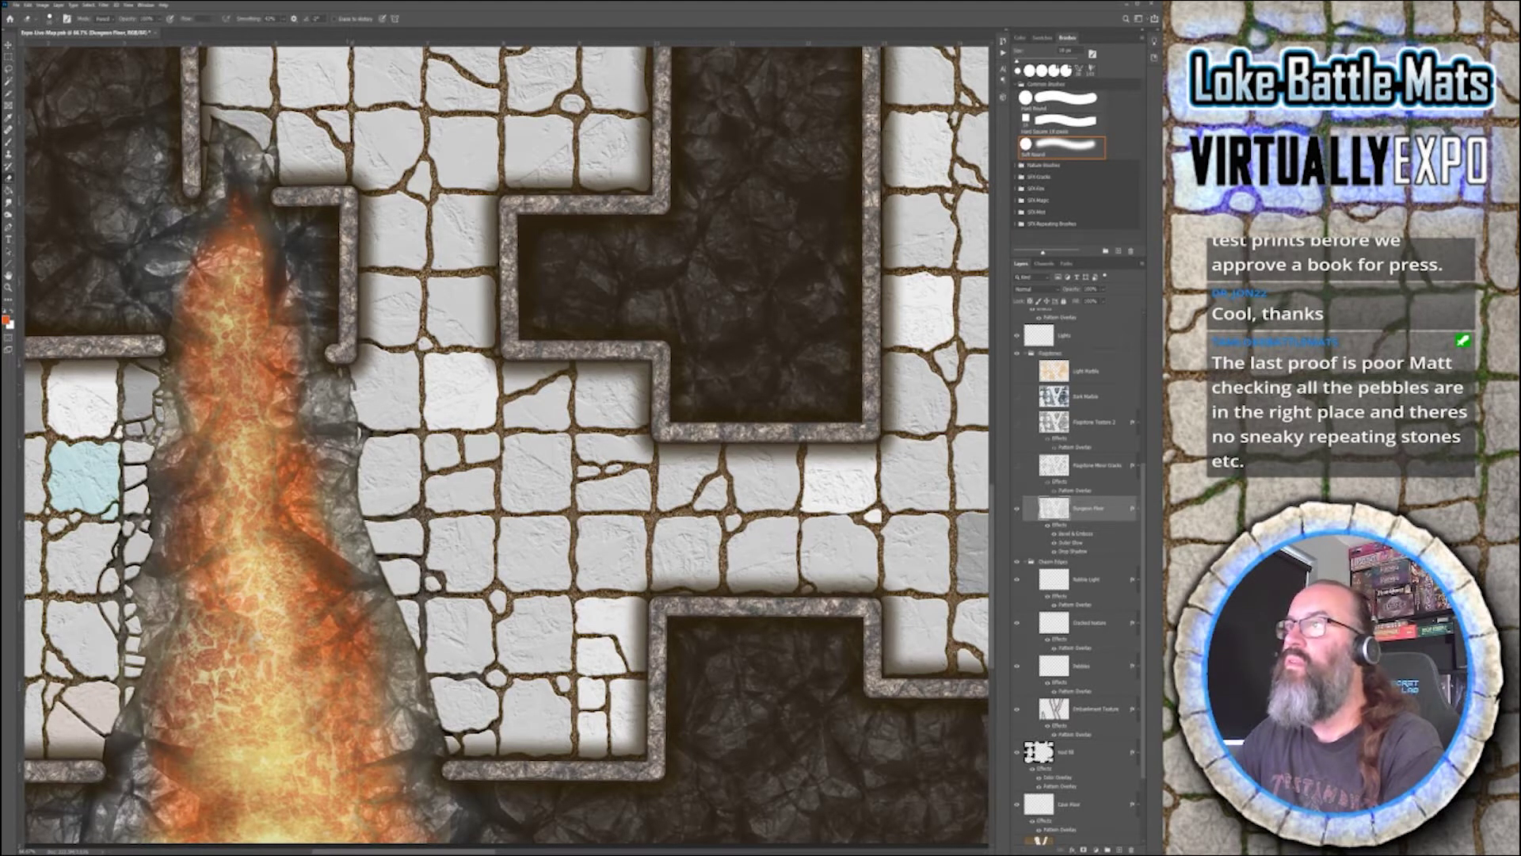
scroll(507, 444, "right", 1)
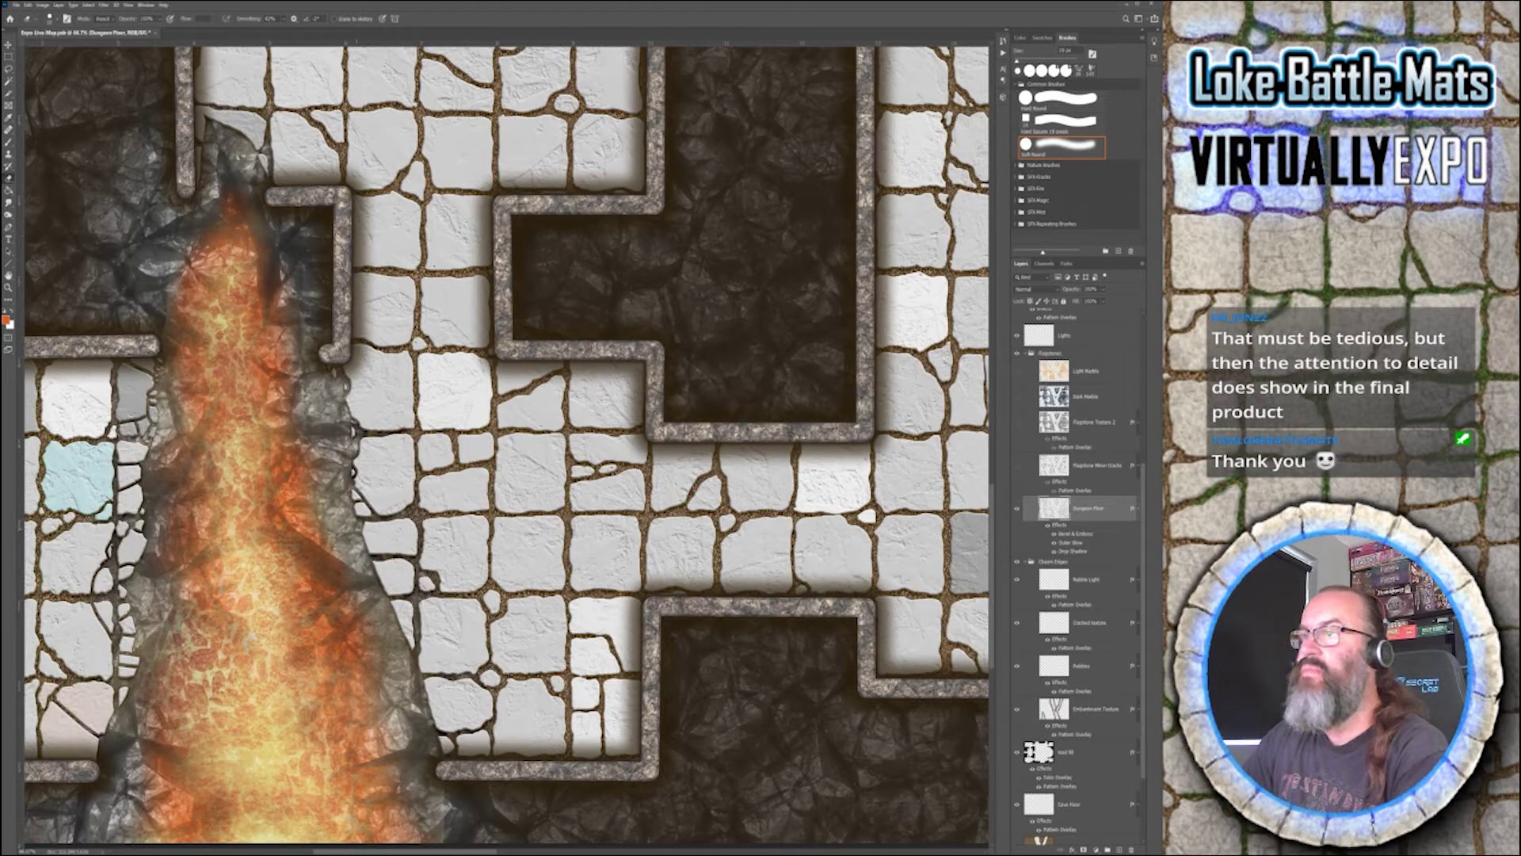
left_click_drag(377, 520, 367, 531)
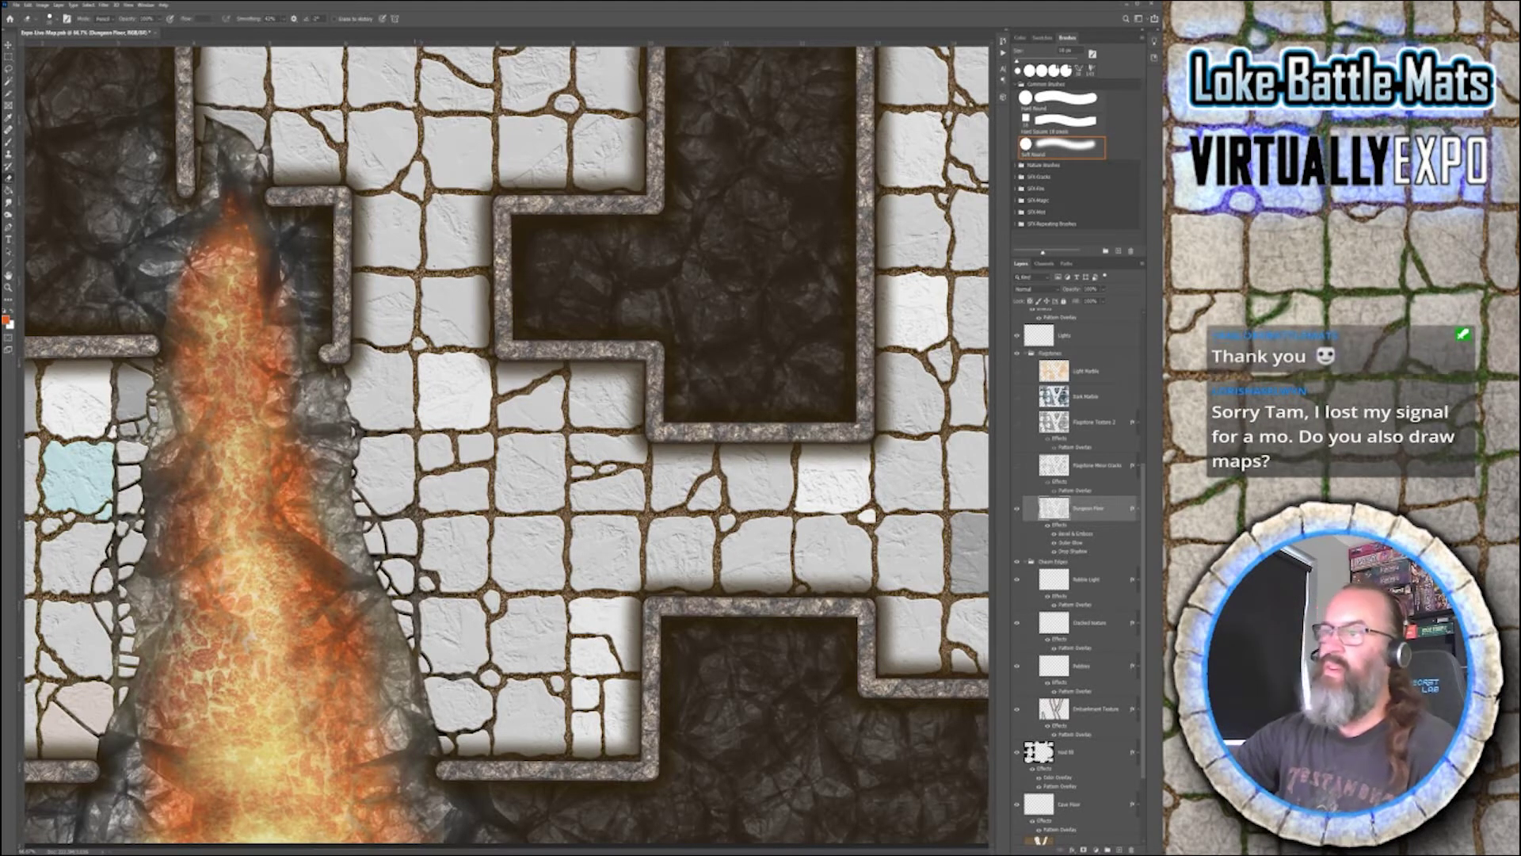
- Fit the whole map in view and show the hidden flagstone texture, Dark Marble and Light Marble layers again
key("ctrl+0")
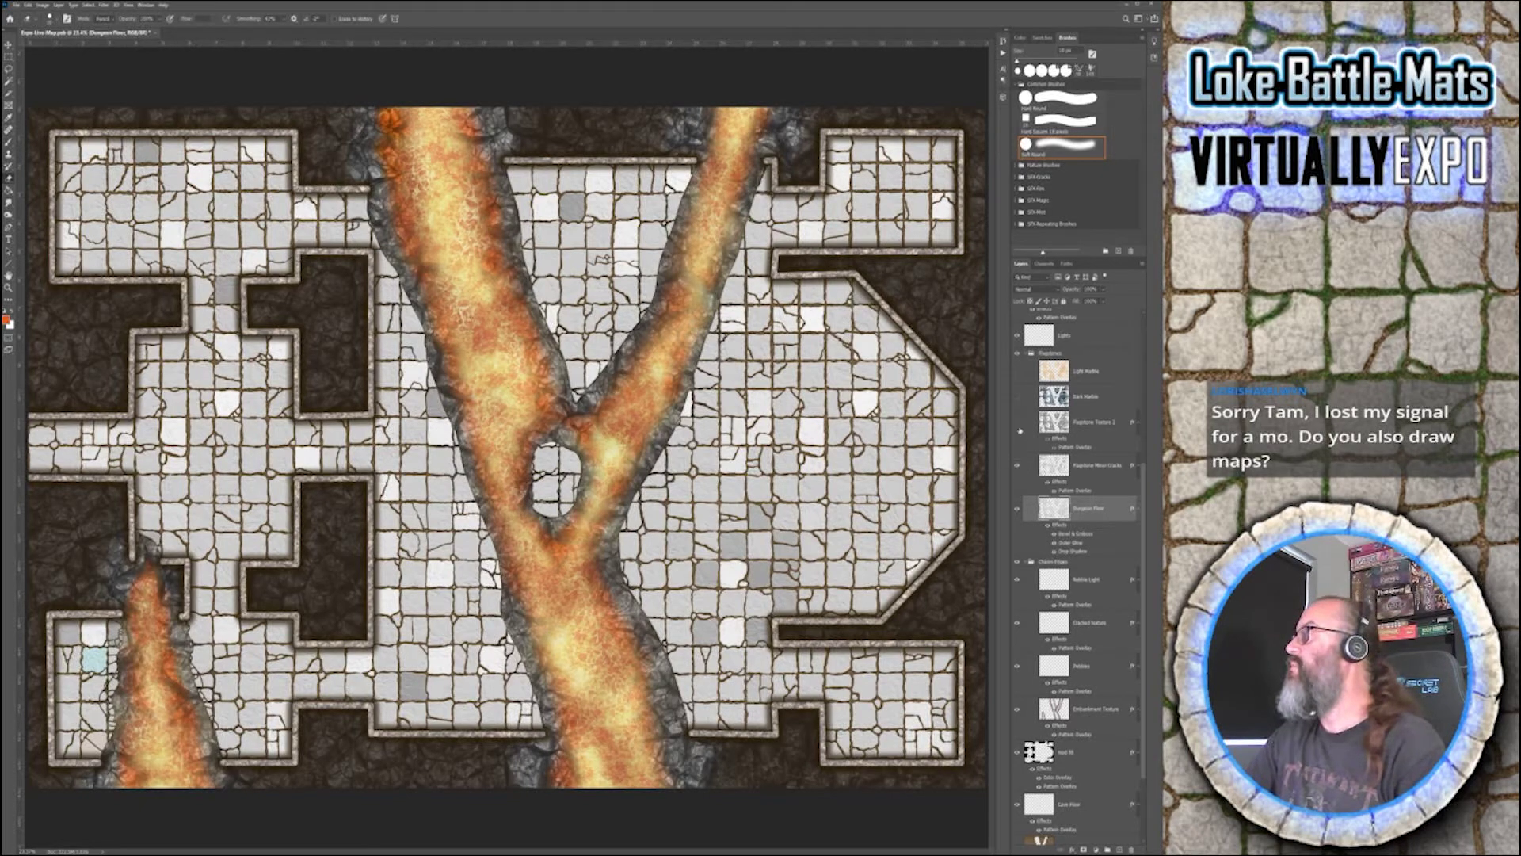
left_click(1018, 397)
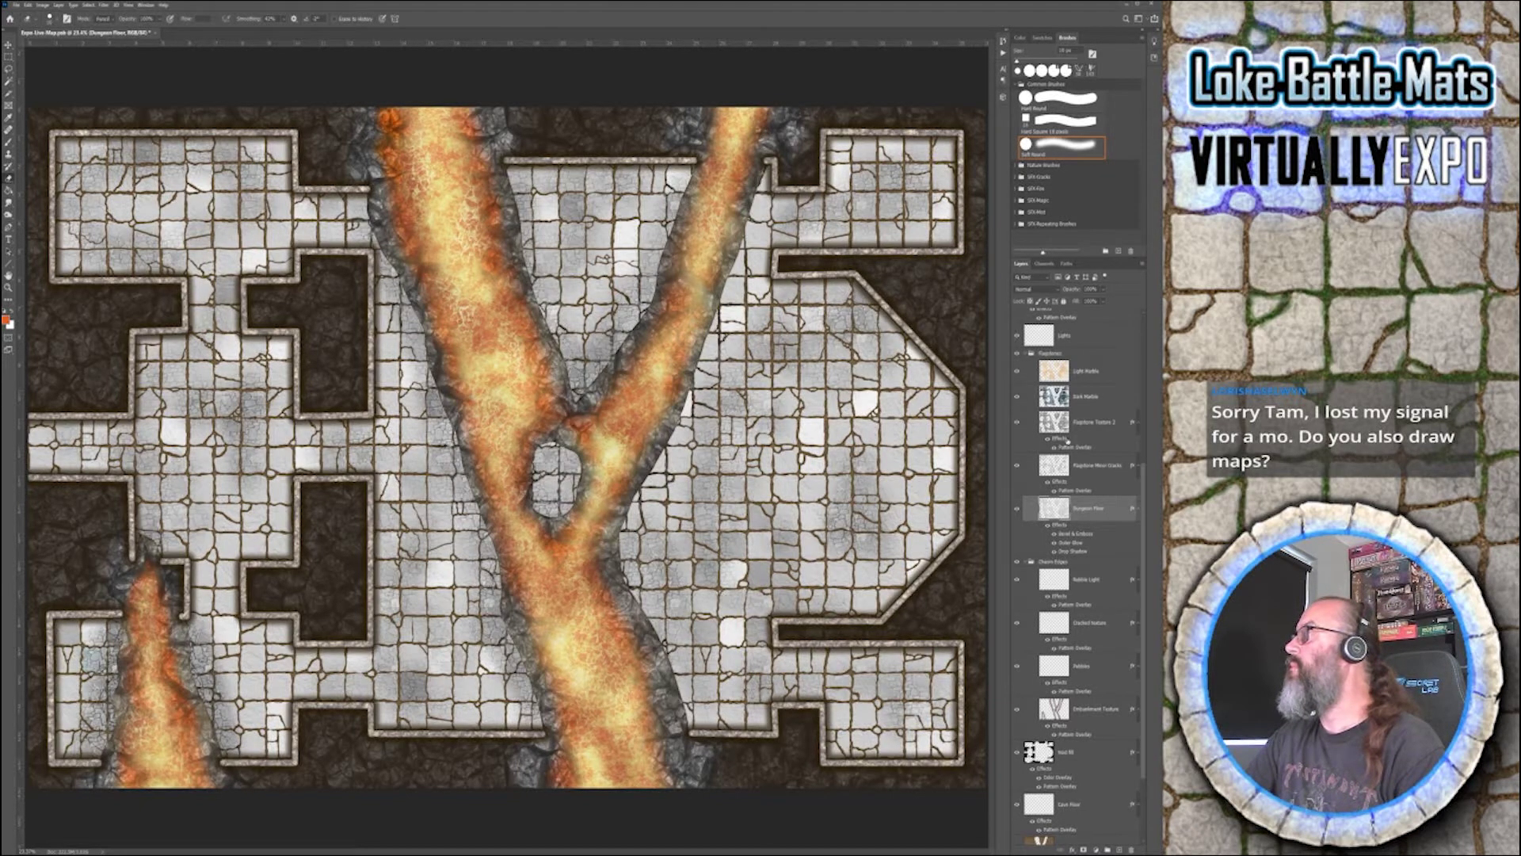
left_click(1019, 371)
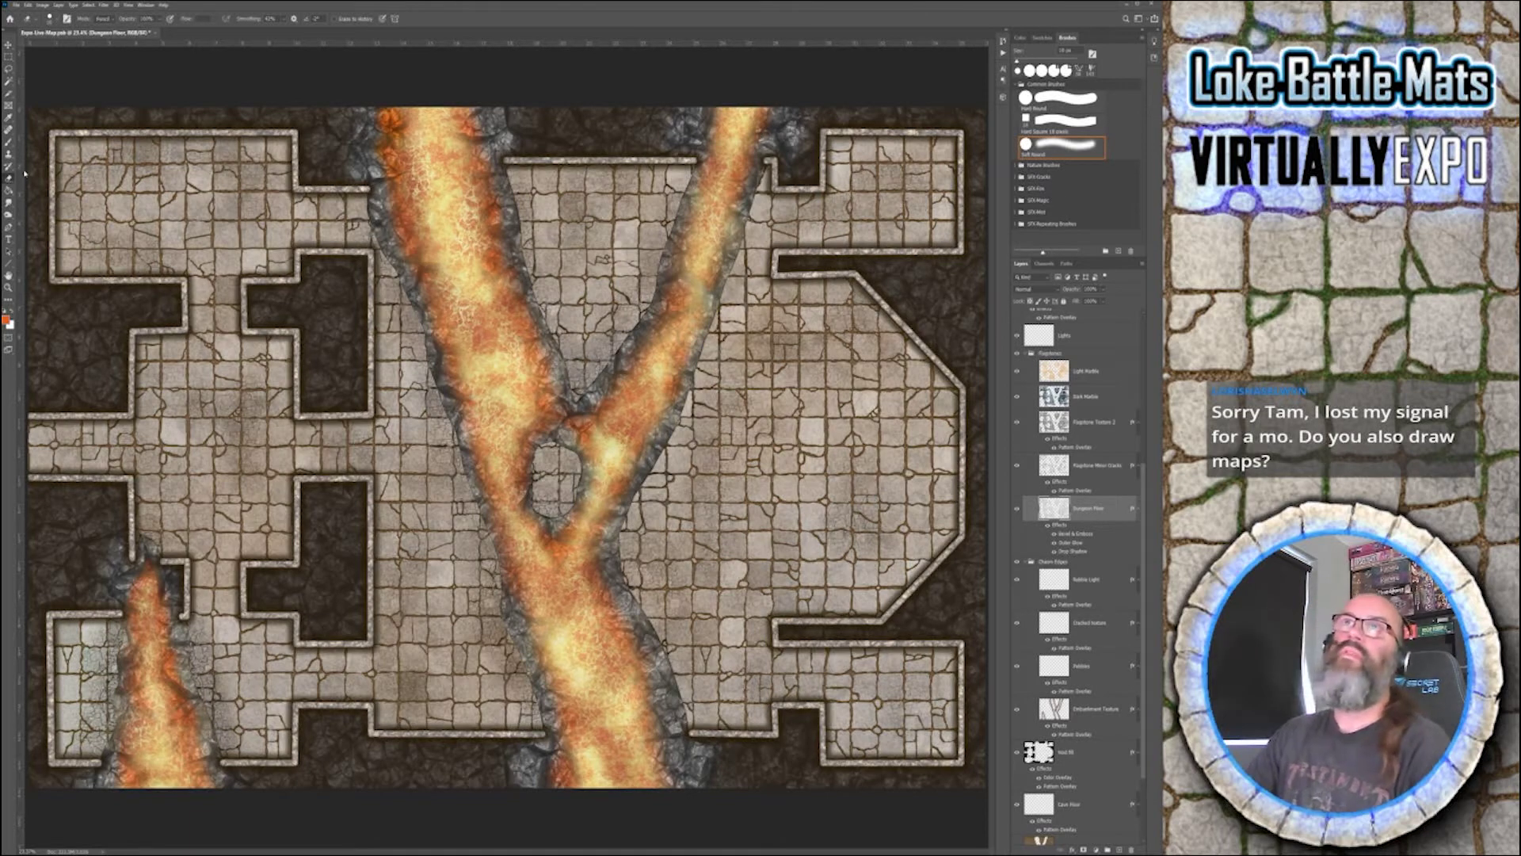
key("w")
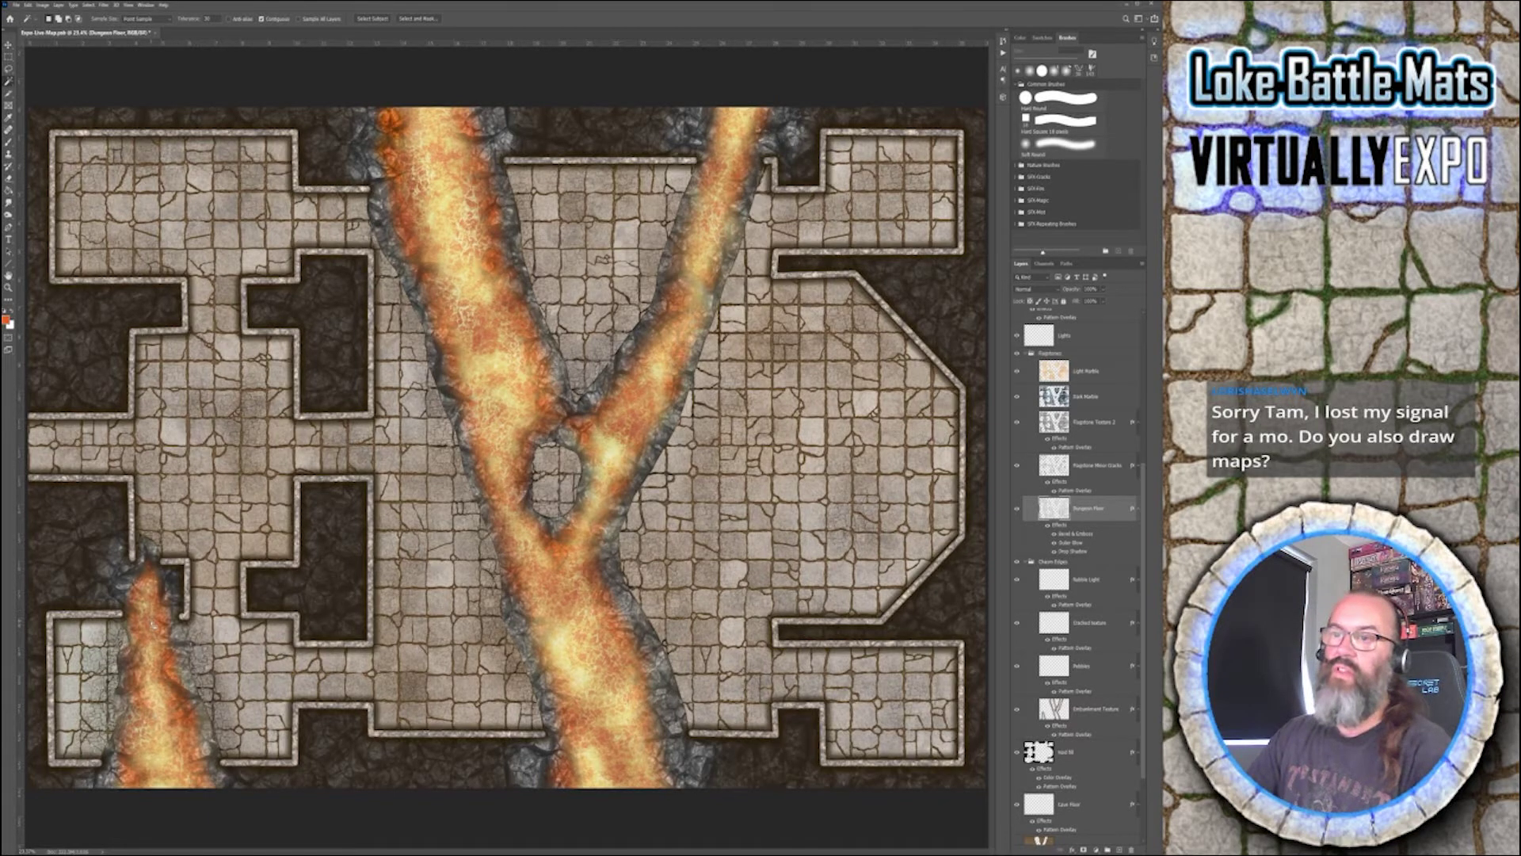
left_click(947, 538)
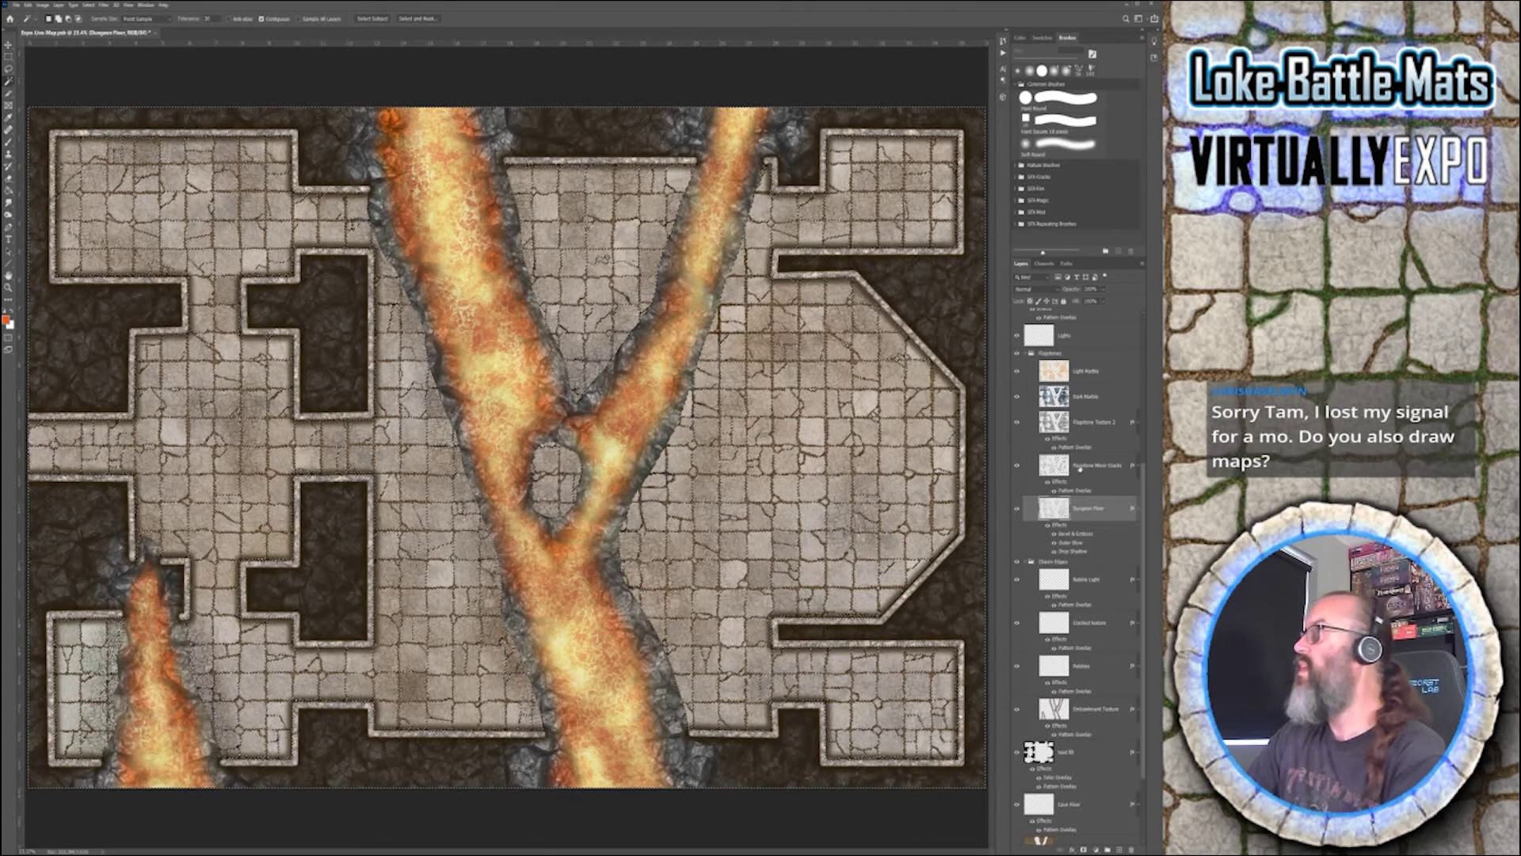
left_click(1109, 466)
left_click(1107, 423)
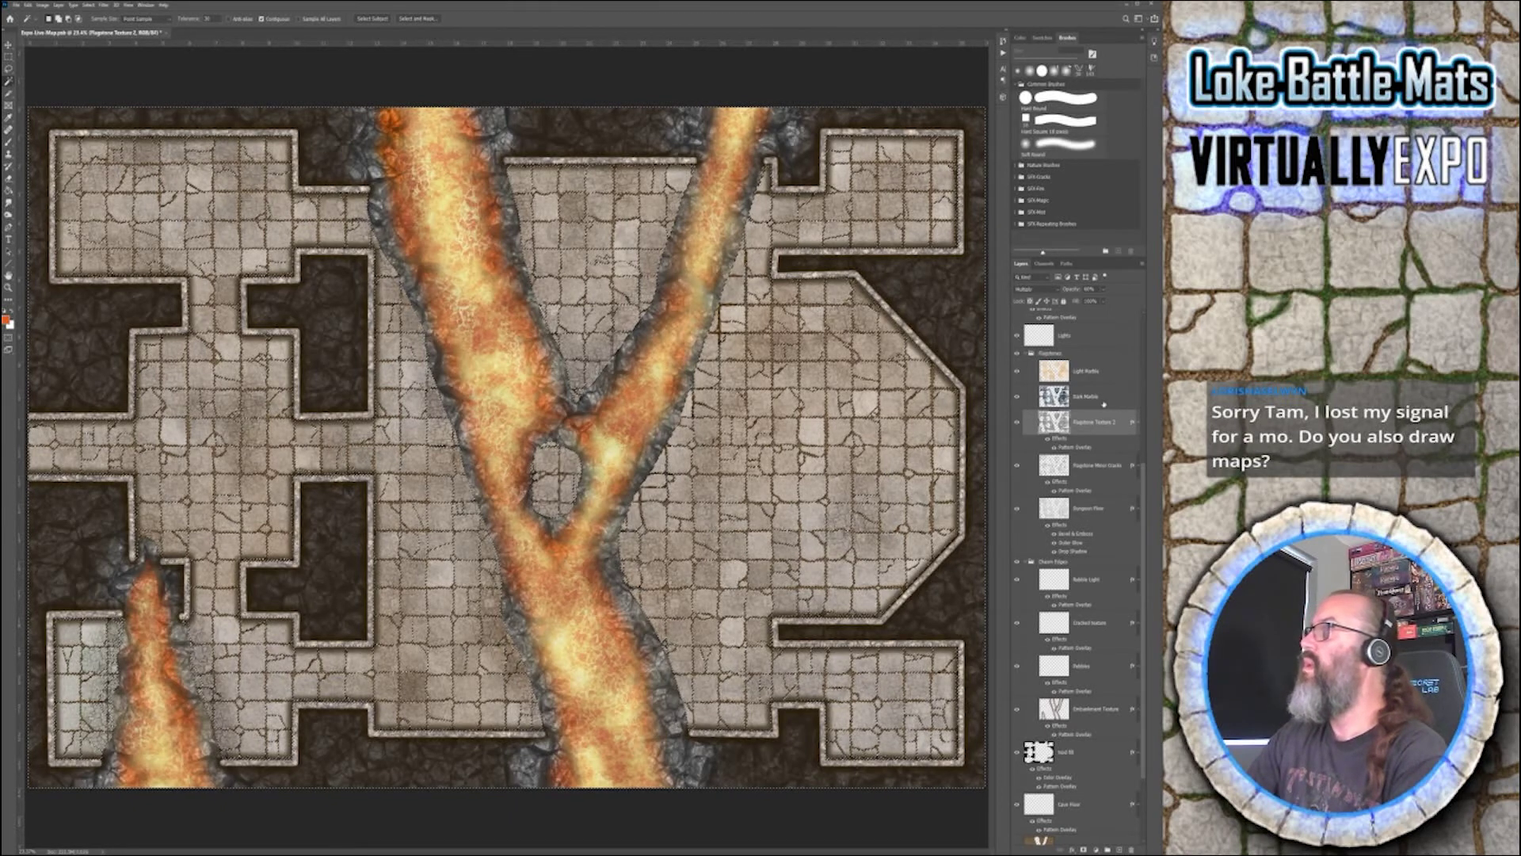
left_click(1105, 388)
left_click(1099, 372)
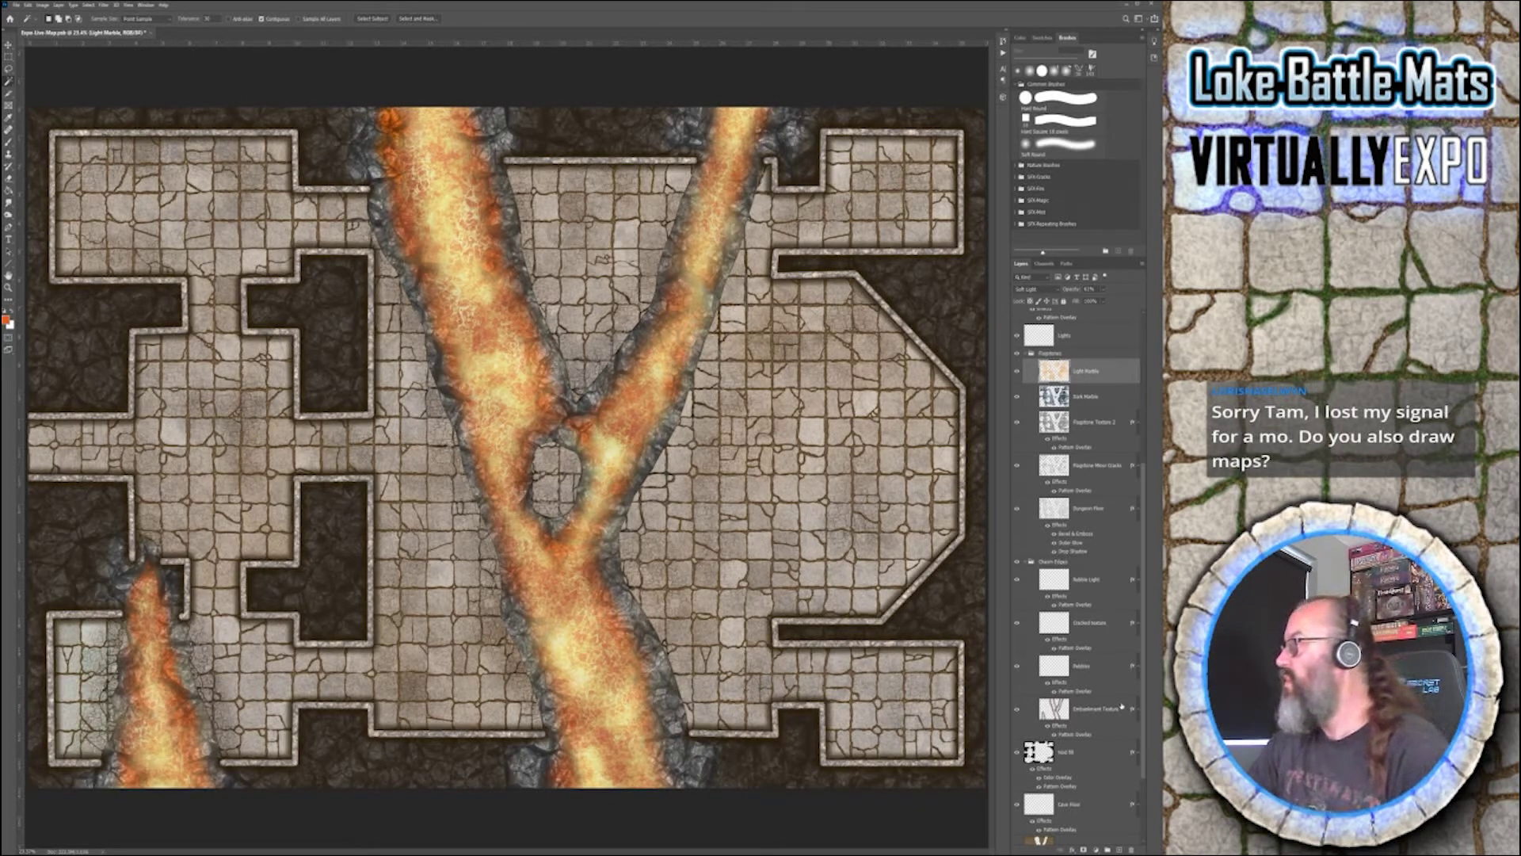
- Select the Pebbles layer in the chasm edges group and activate the Brush tool
scroll(1110, 686, "down", 3)
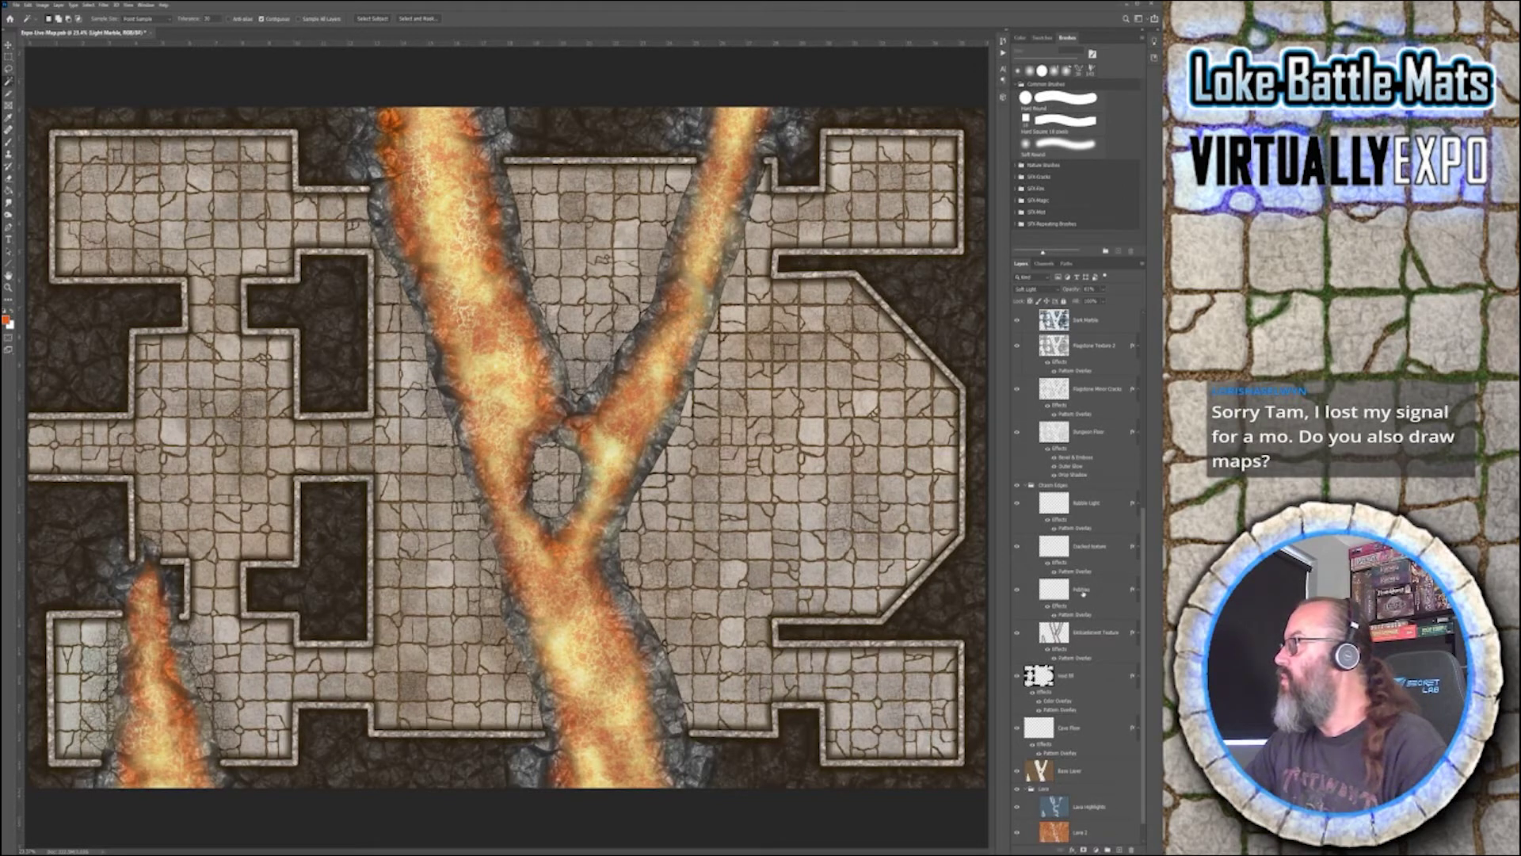
left_click(1083, 592)
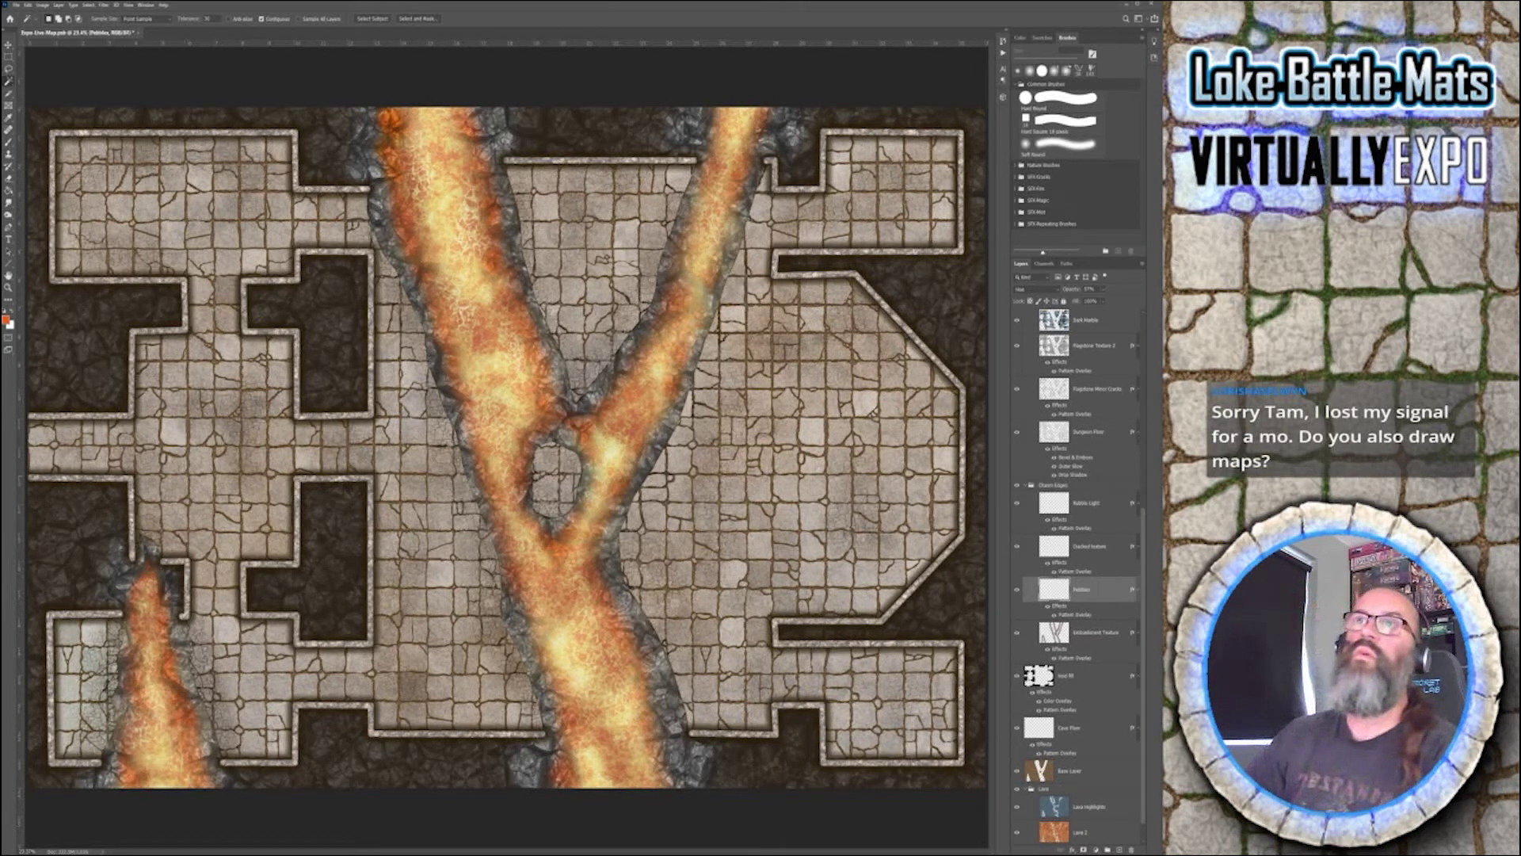
key("i")
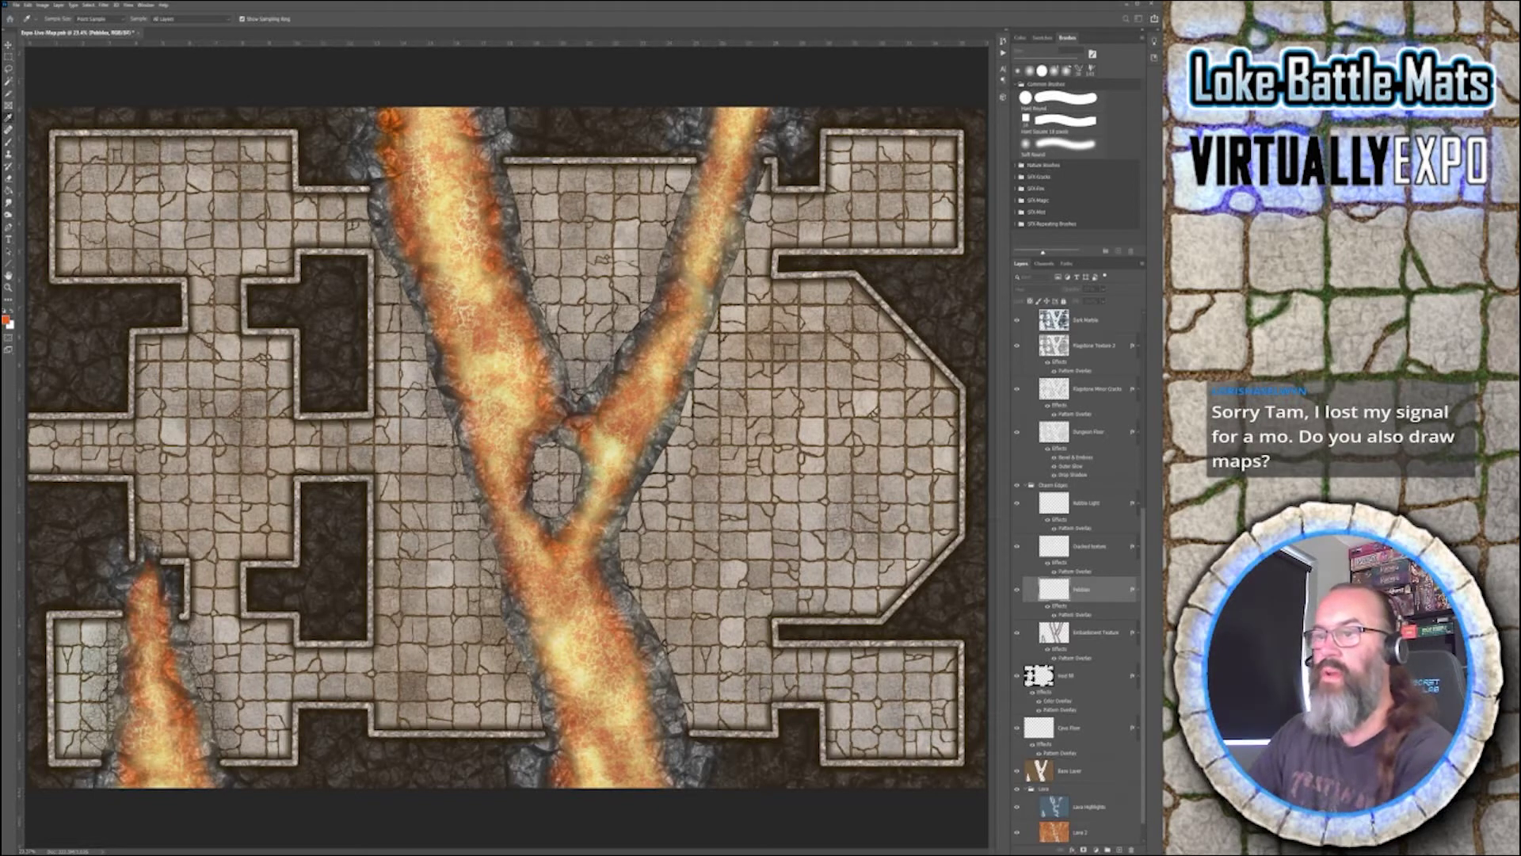
key("w")
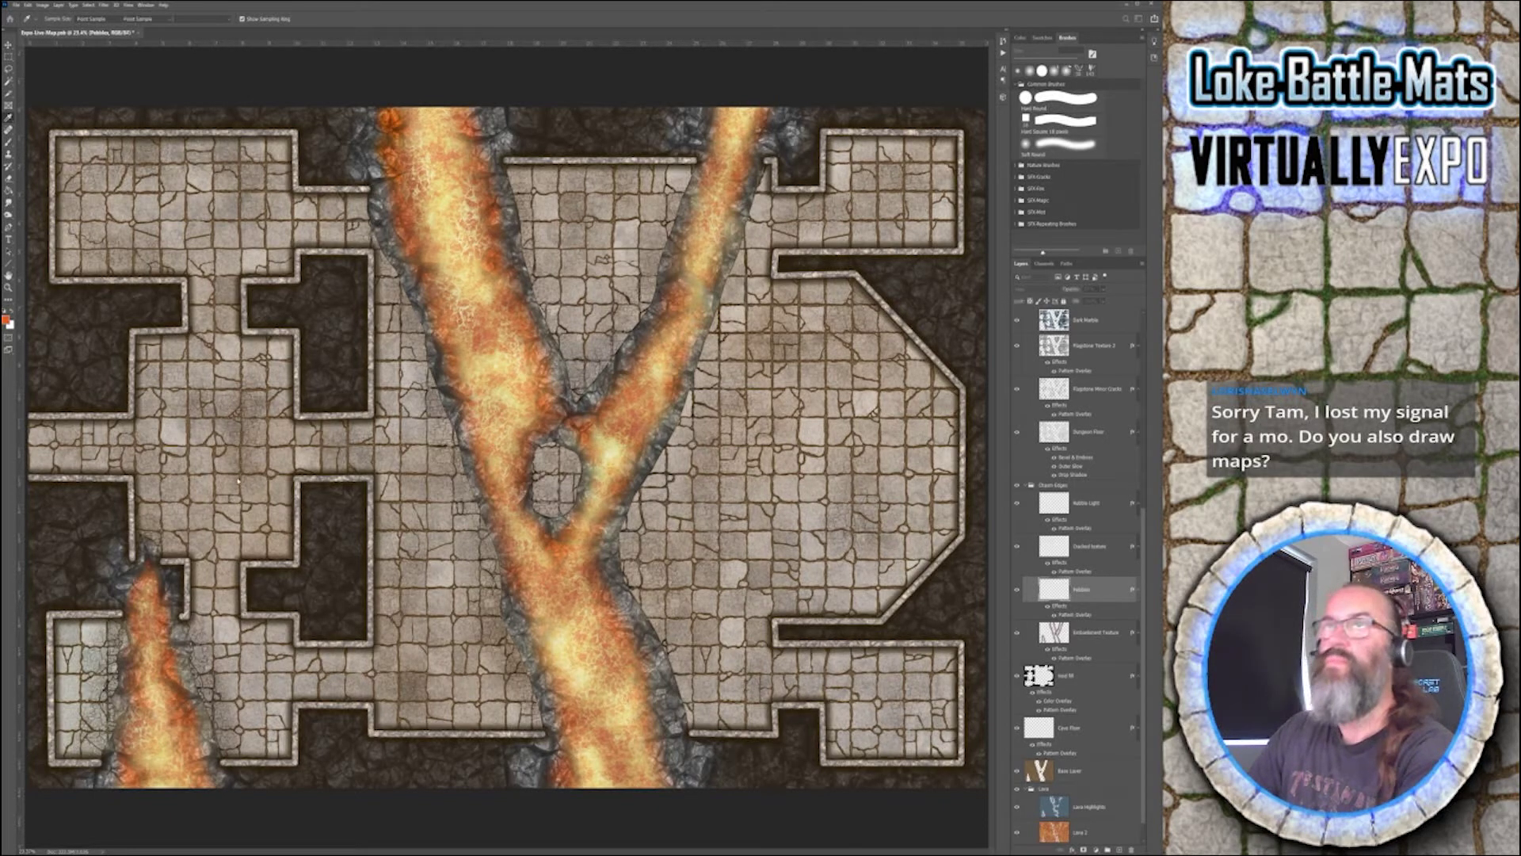
key("b")
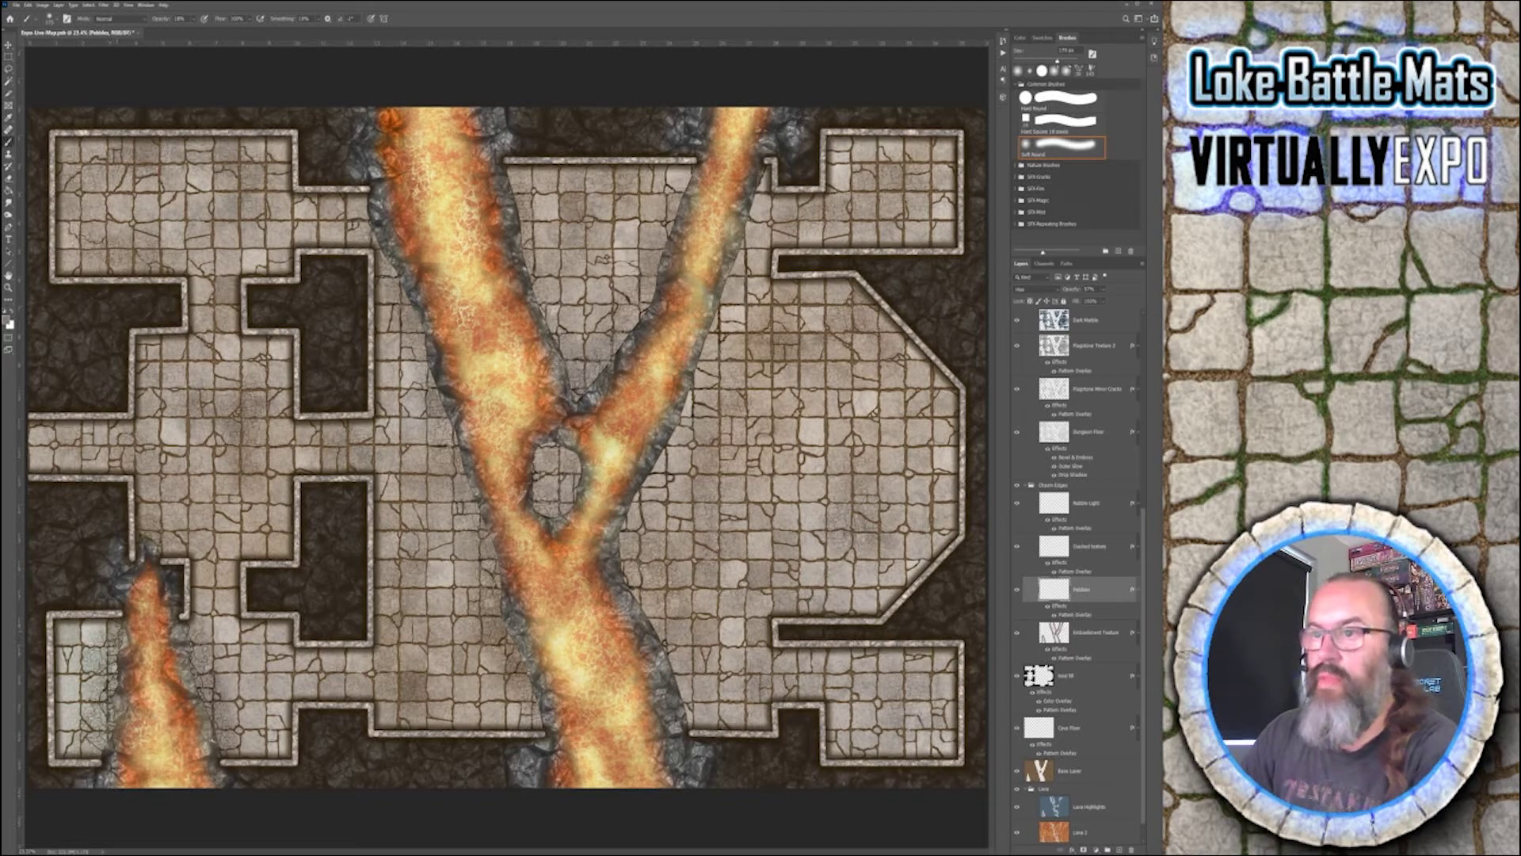
- Brush pebbles onto the Pebbles layer along the banks of the small lava fissure, using a reduced soft round brush
key("bracketright")
key("bracketright")
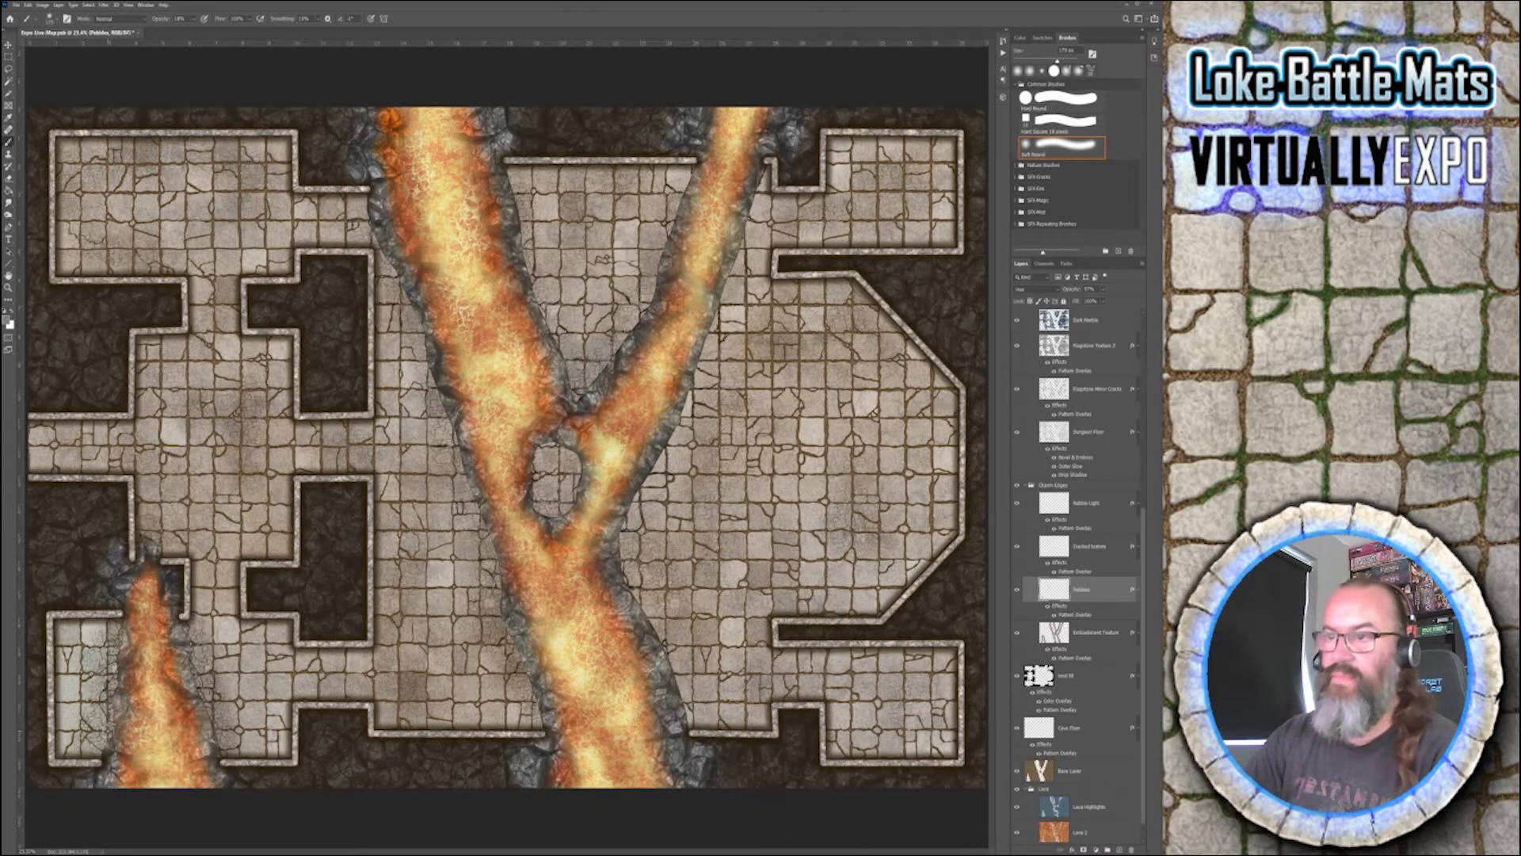
key("ctrl+plus")
key("ctrl+plus")
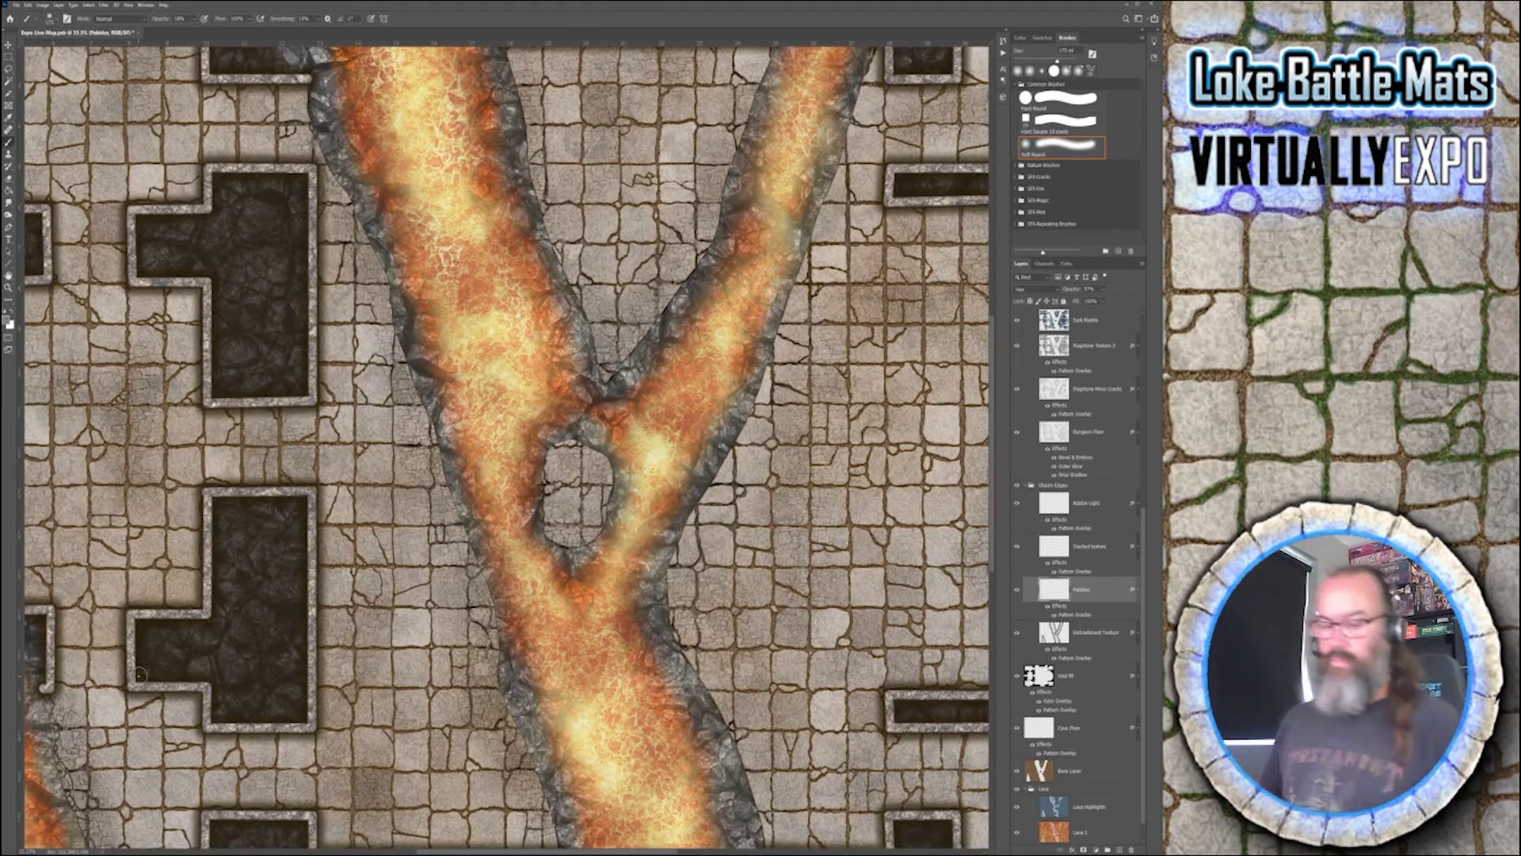
key("ctrl+plus")
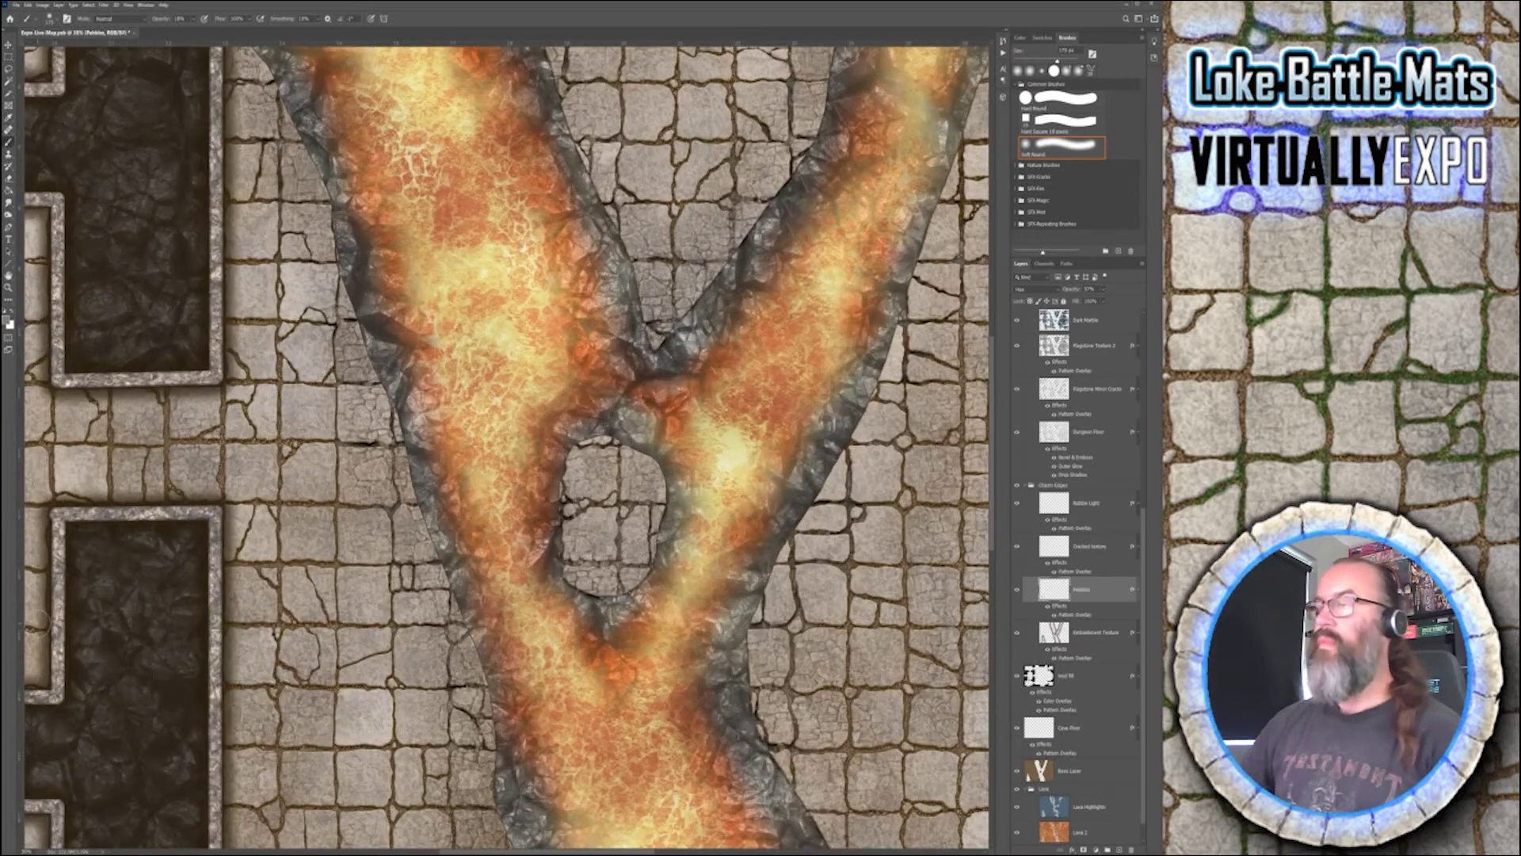
key("space")
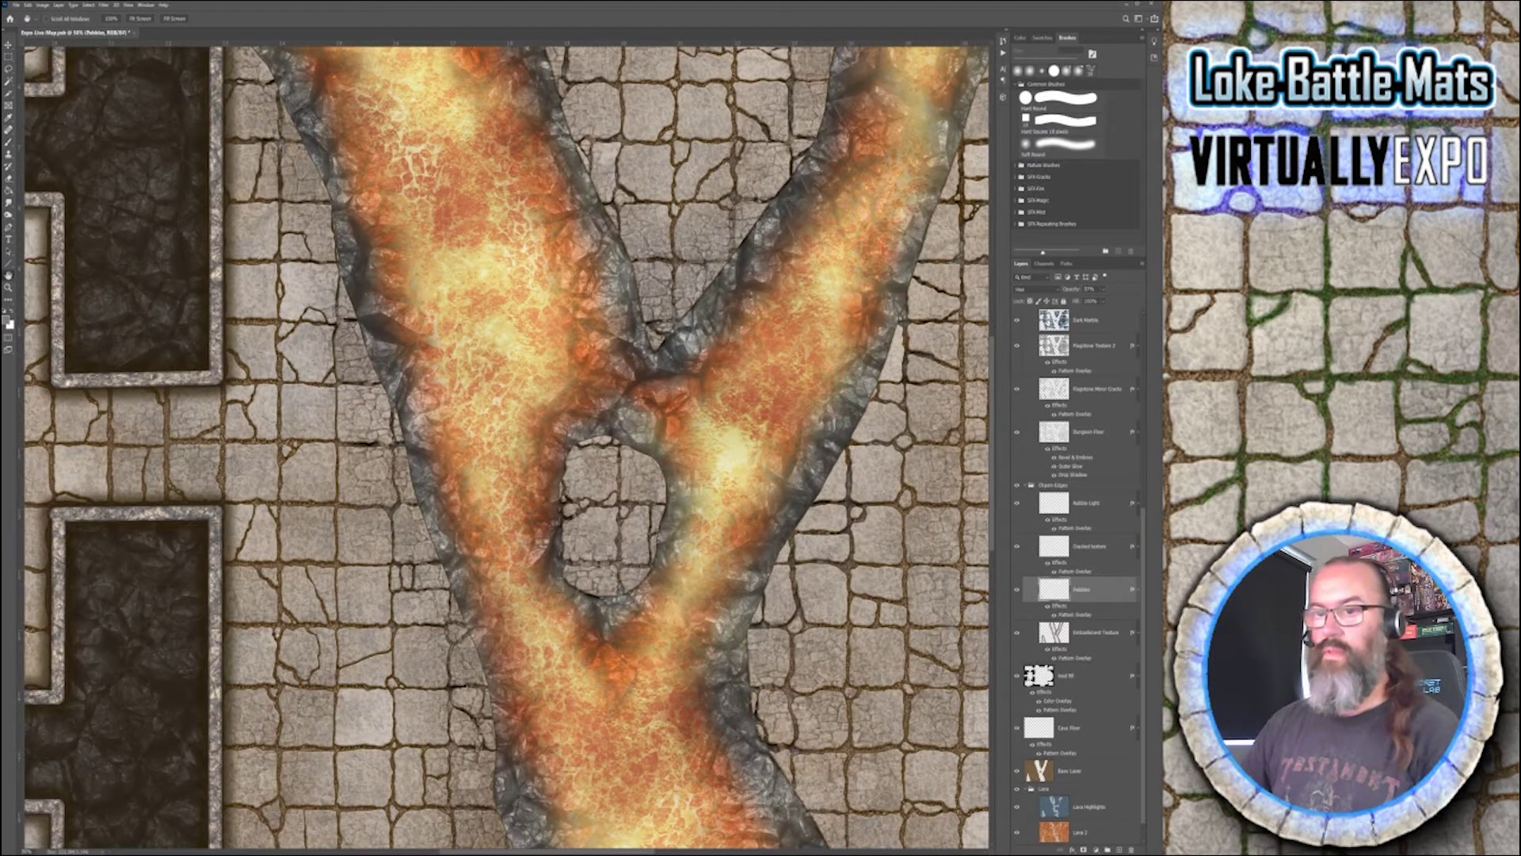
left_click_drag(62, 740, 576, 502)
left_click_drag(240, 570, 267, 546)
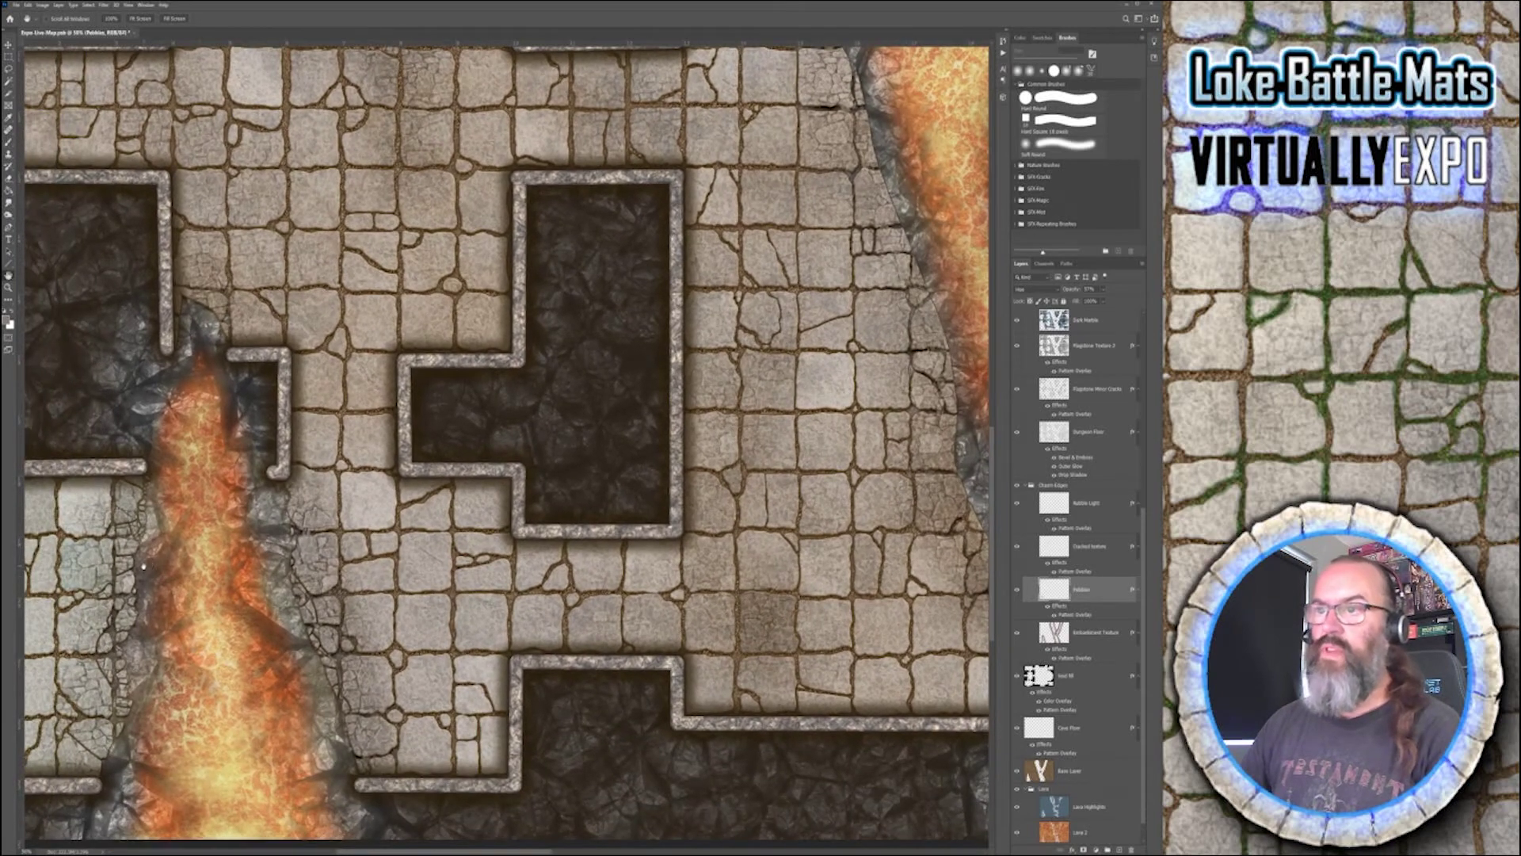
left_click_drag(141, 569, 141, 575)
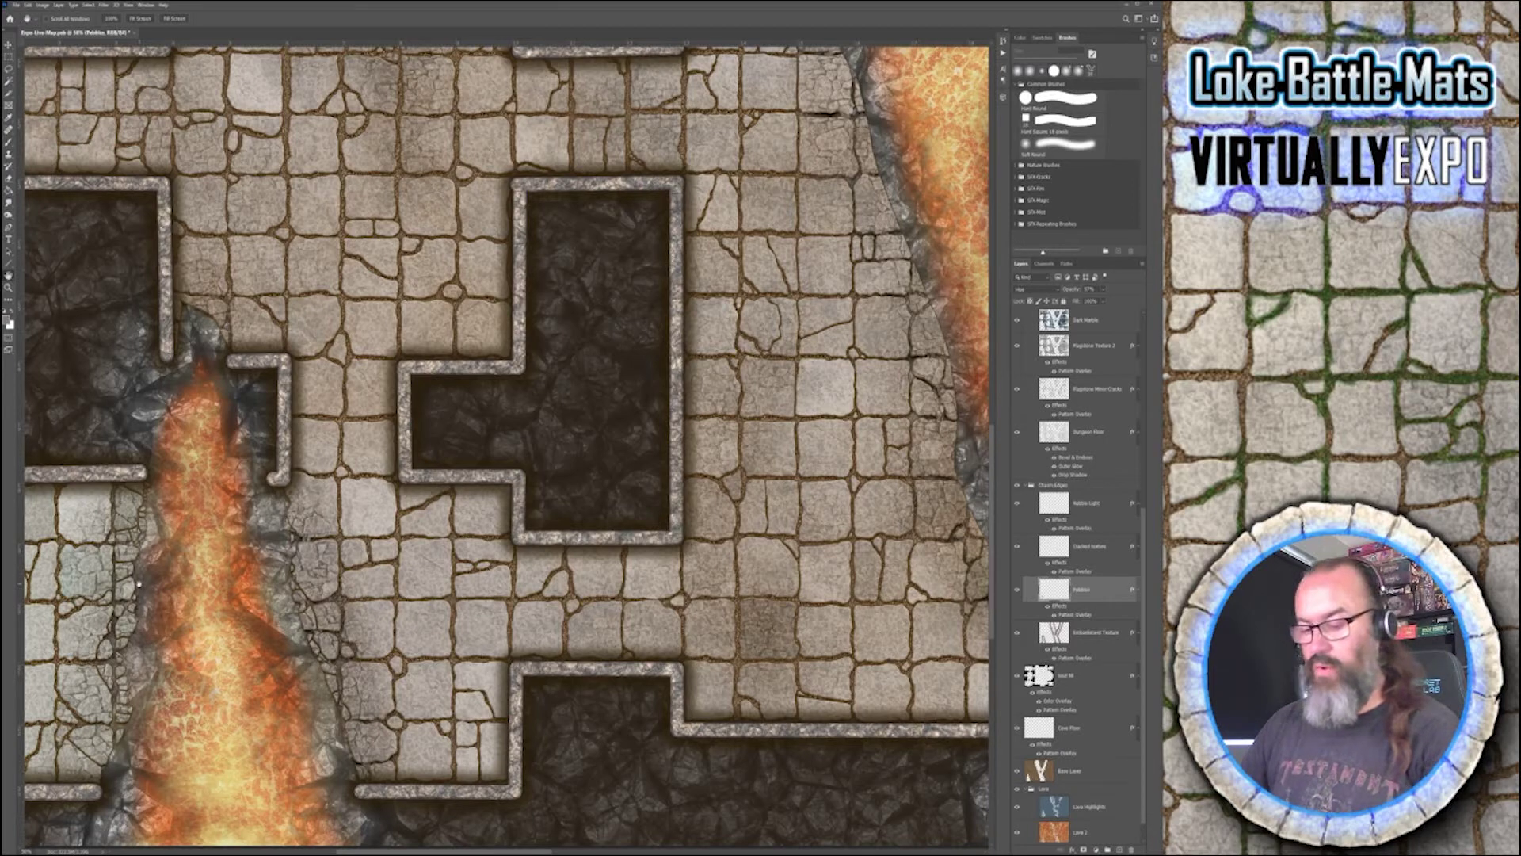
key("b")
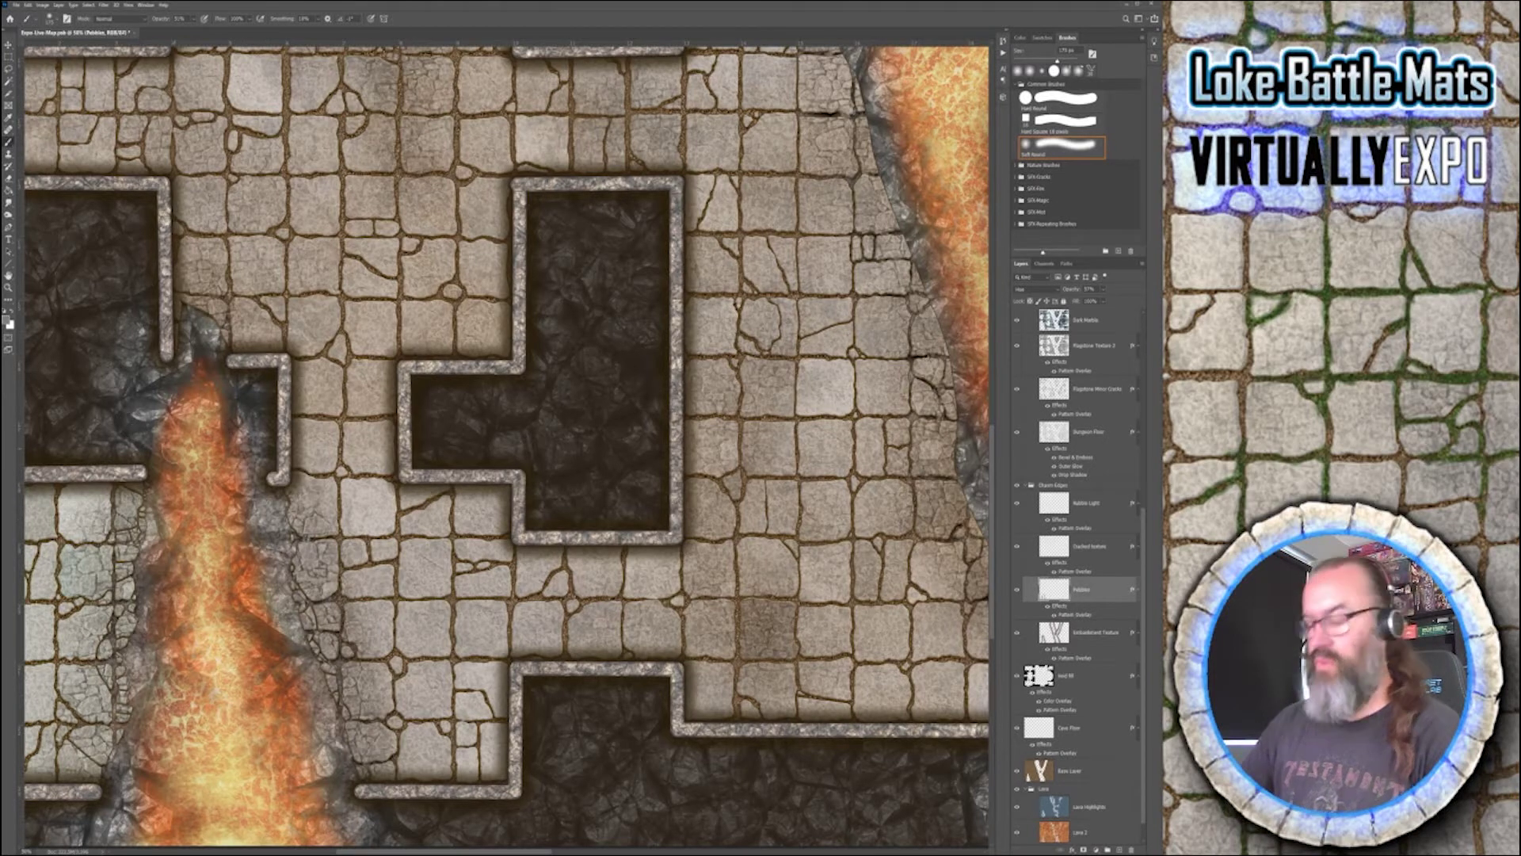
key("bracketleft")
key("bracketleft")
key("bracketleft")
key("bracketleft")
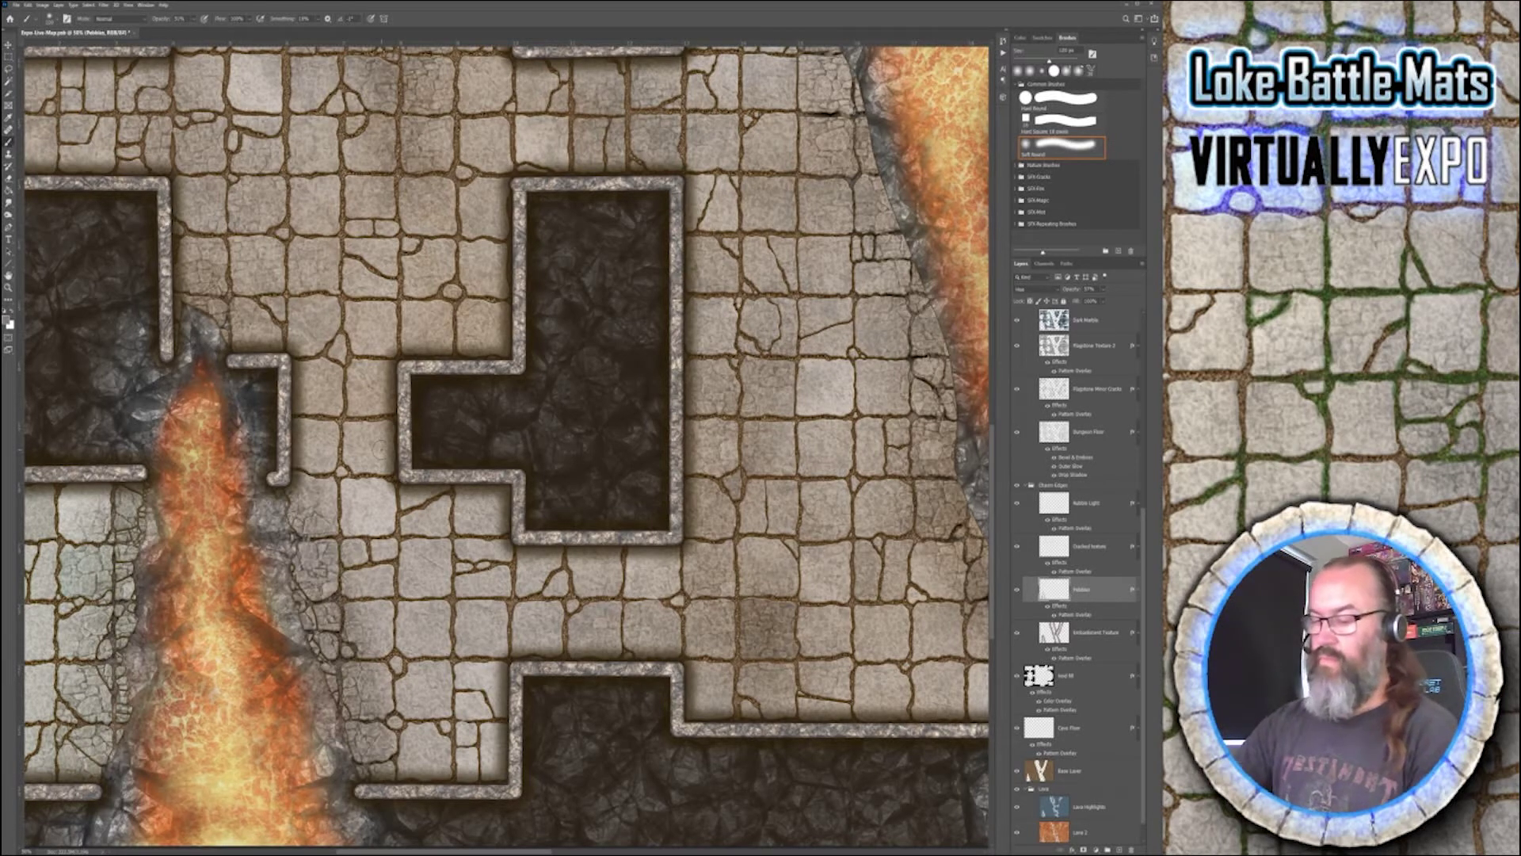
- Brush pebbles along the banks of the large forked chasm with a bigger brush and select the Cracked Texture layer
scroll(380, 449, "down", 3)
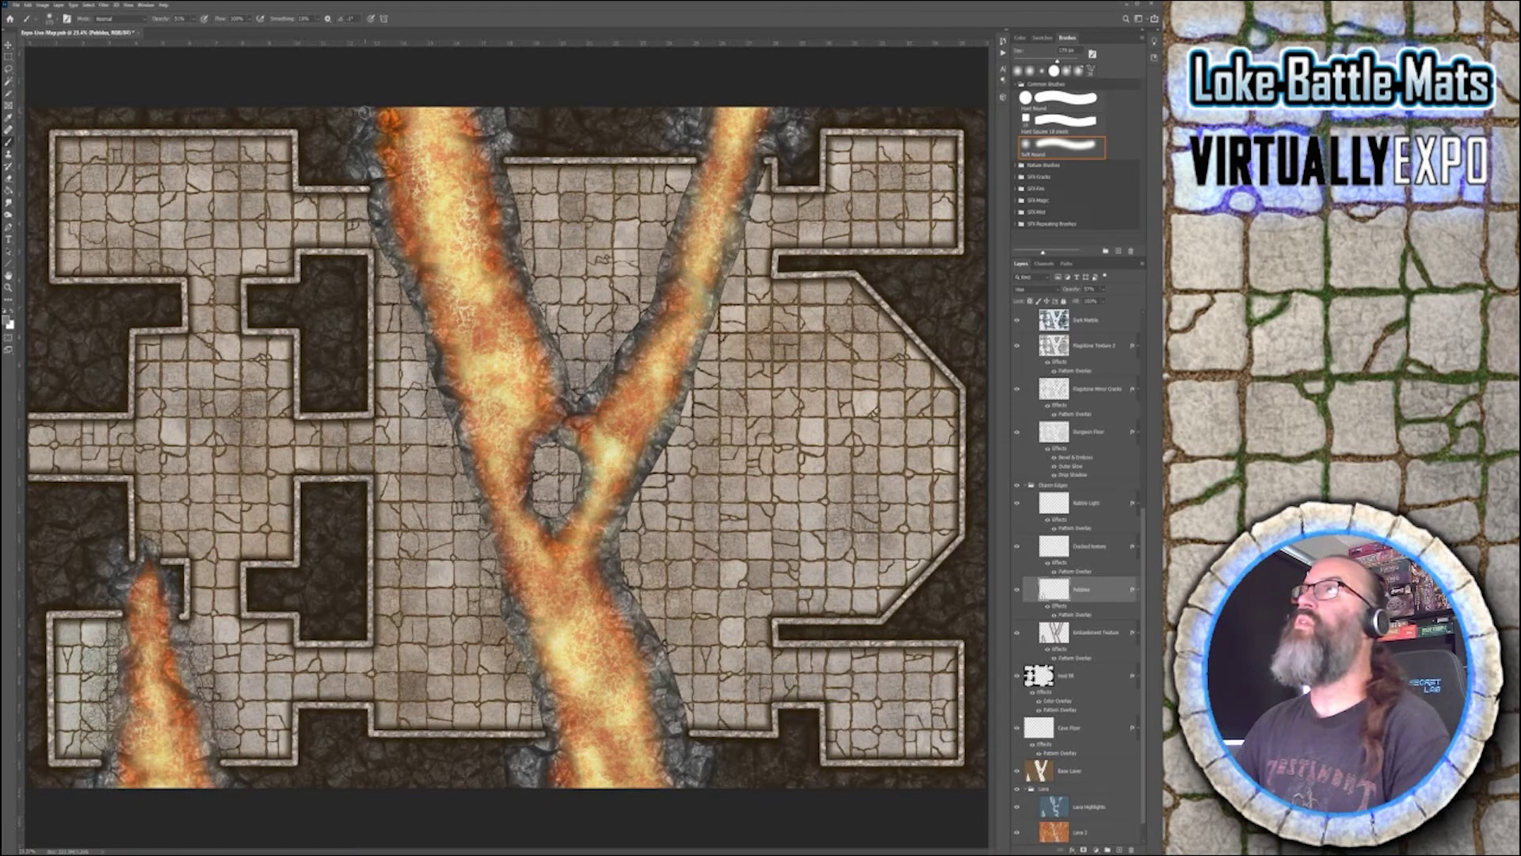
key("bracketright")
key("bracketright")
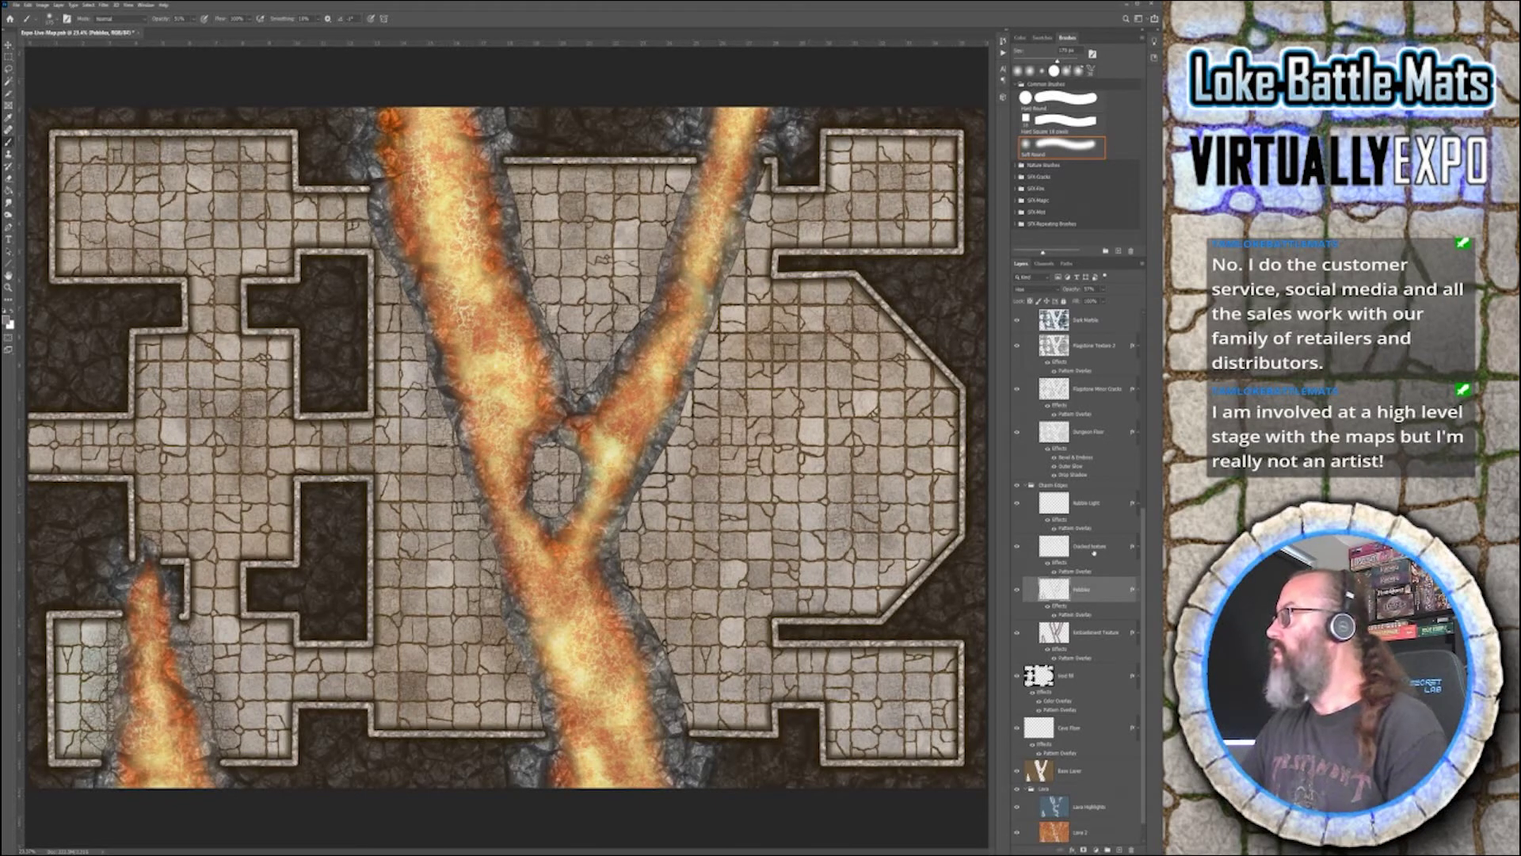
left_click(1070, 544)
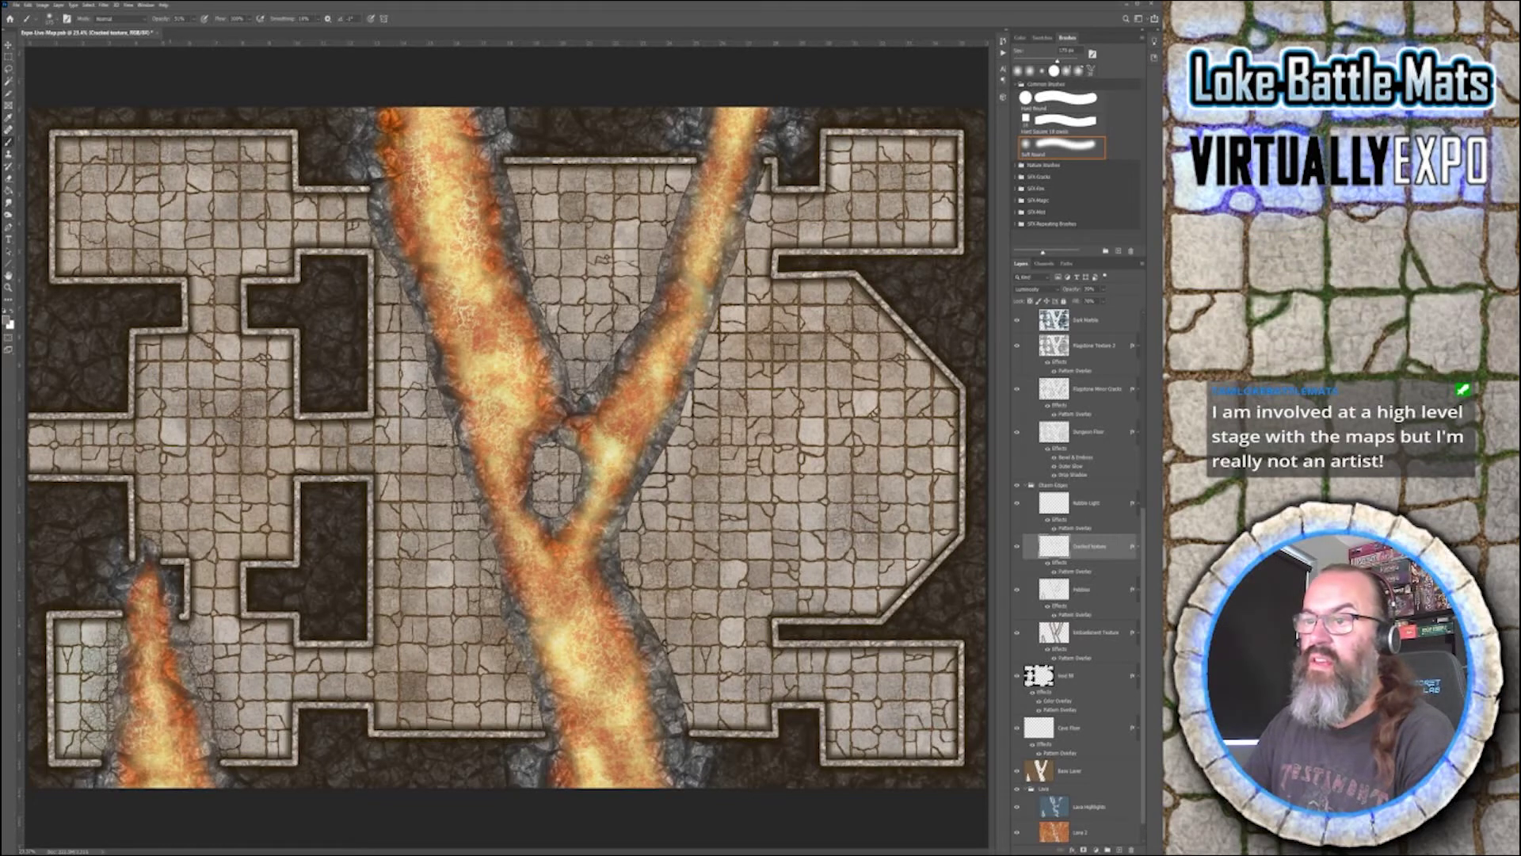
- Paint rubble on the Rubble - Heavy layer along the edges of both lava chasms with an enlarged soft round brush
scroll(1103, 511, "up", 3)
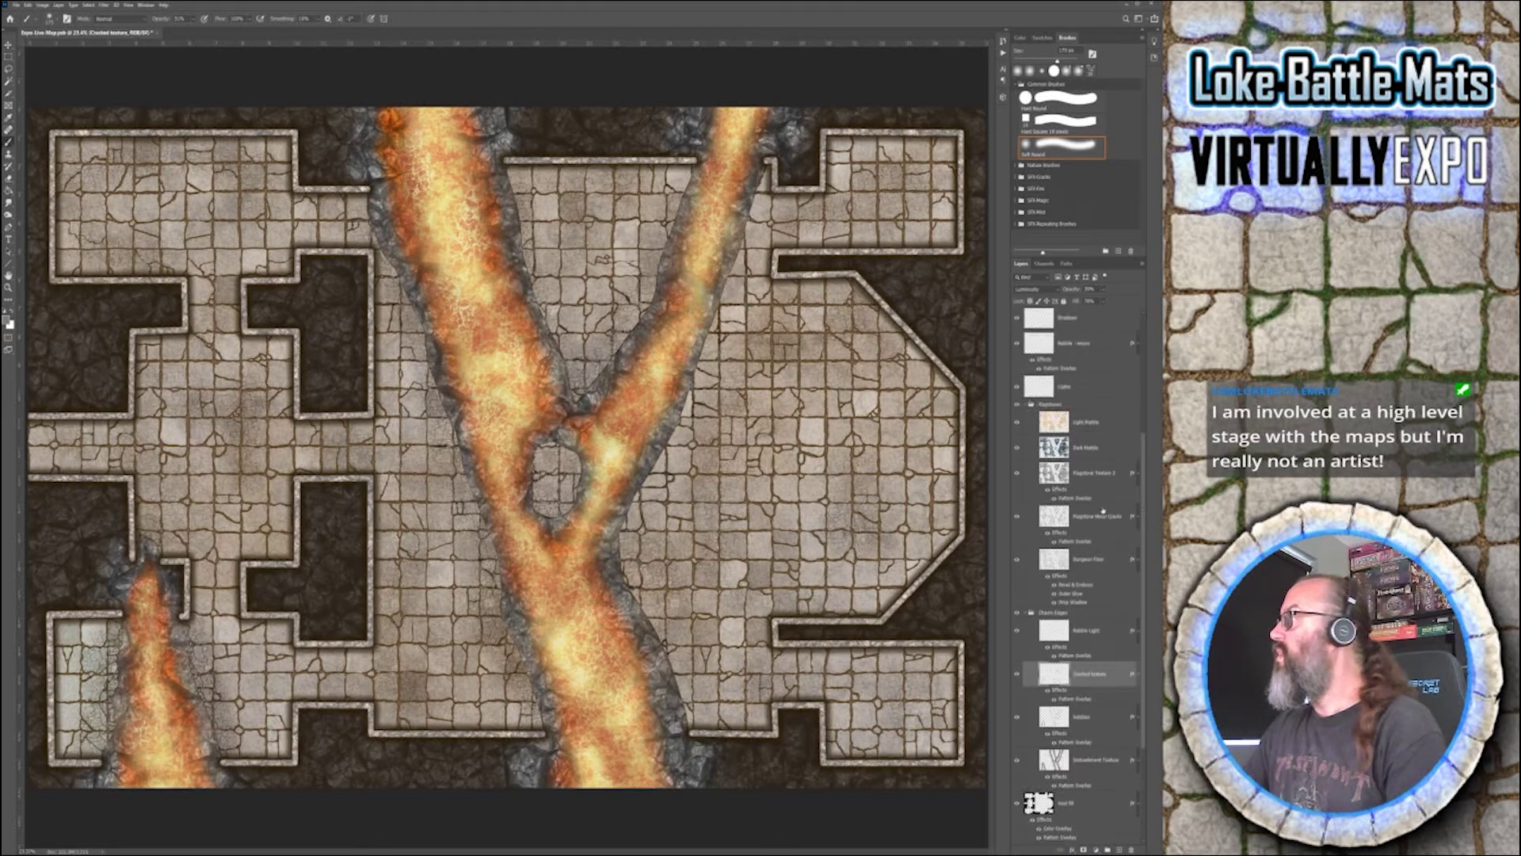
scroll(1101, 527, "up", 3)
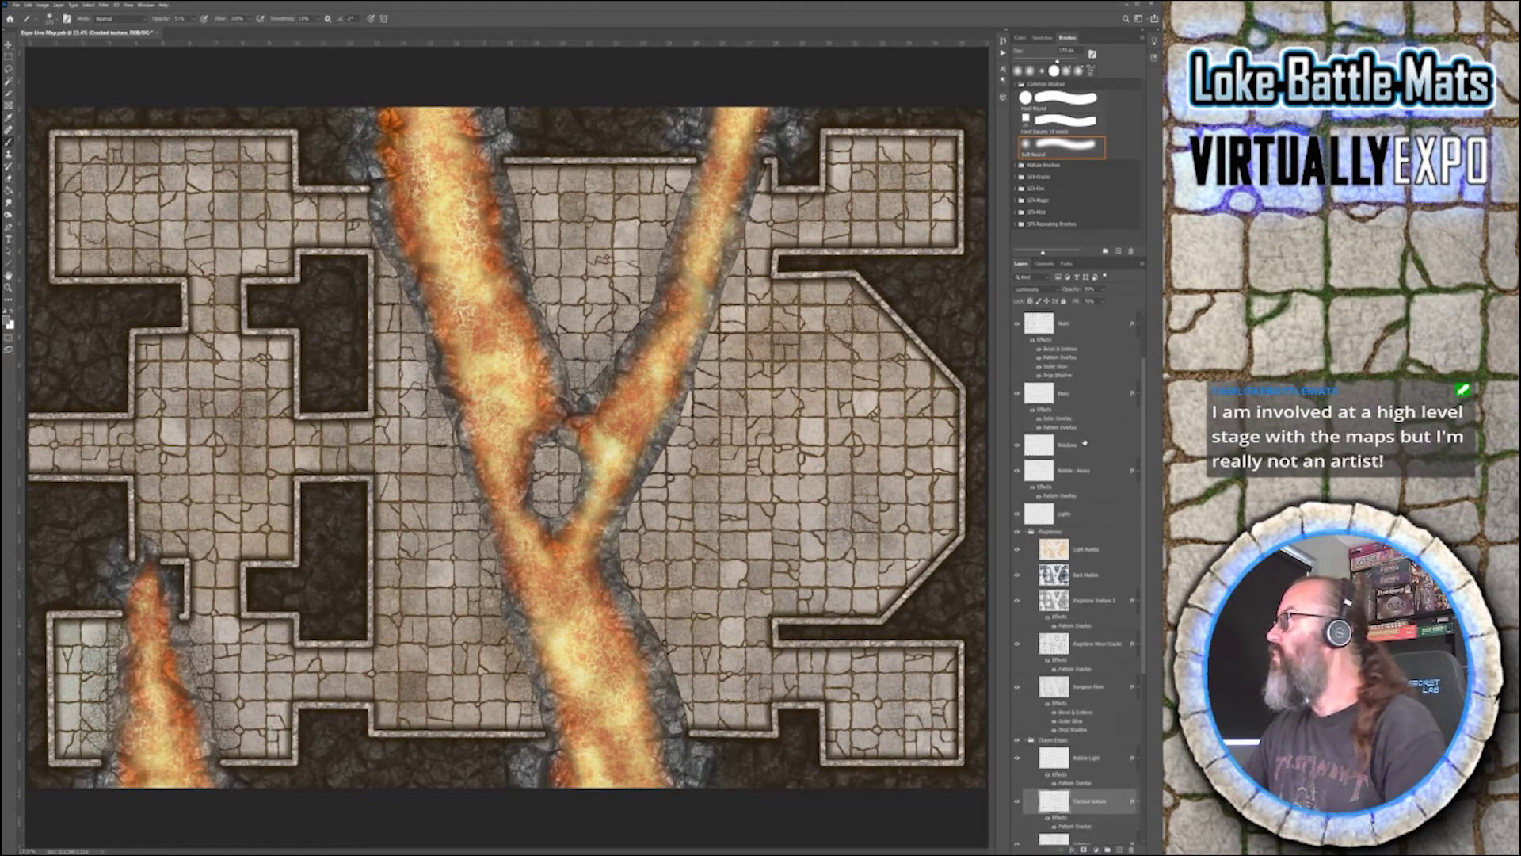
left_click(1082, 470)
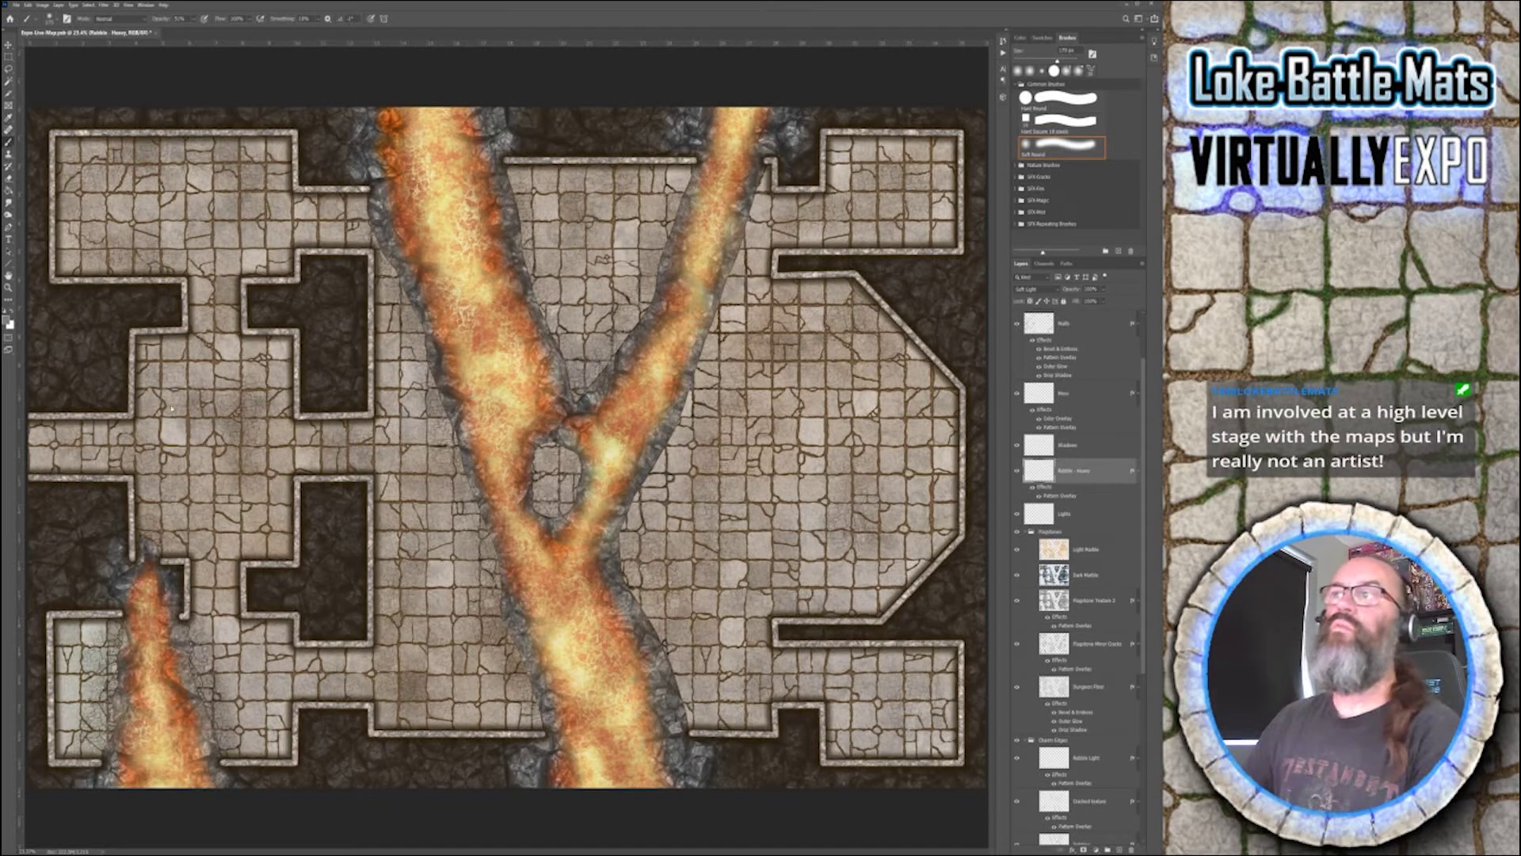
key("bracketright")
key("bracketright")
key("bracketright")
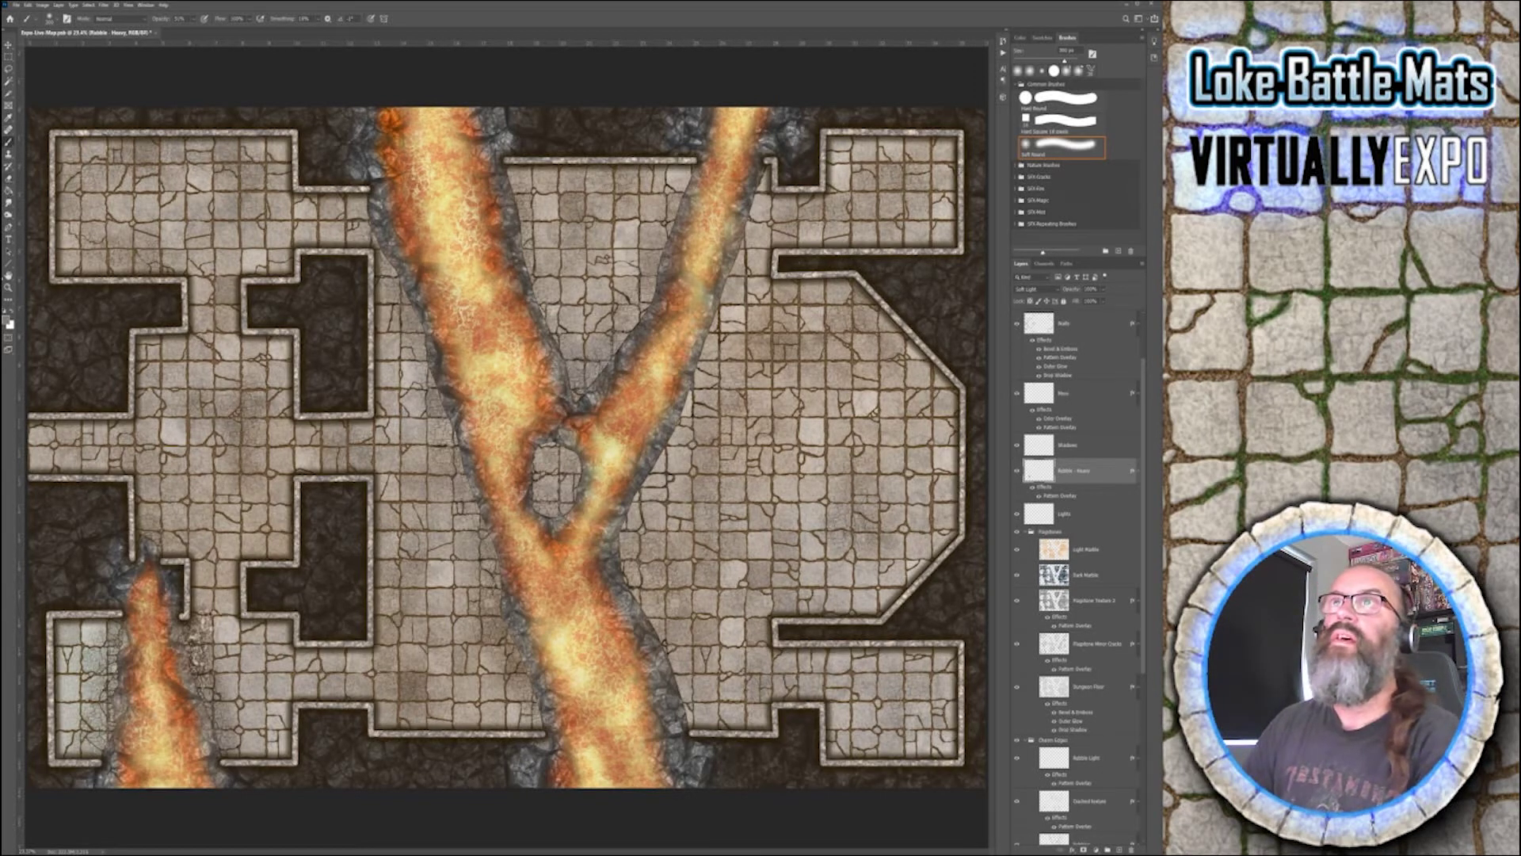
key("i")
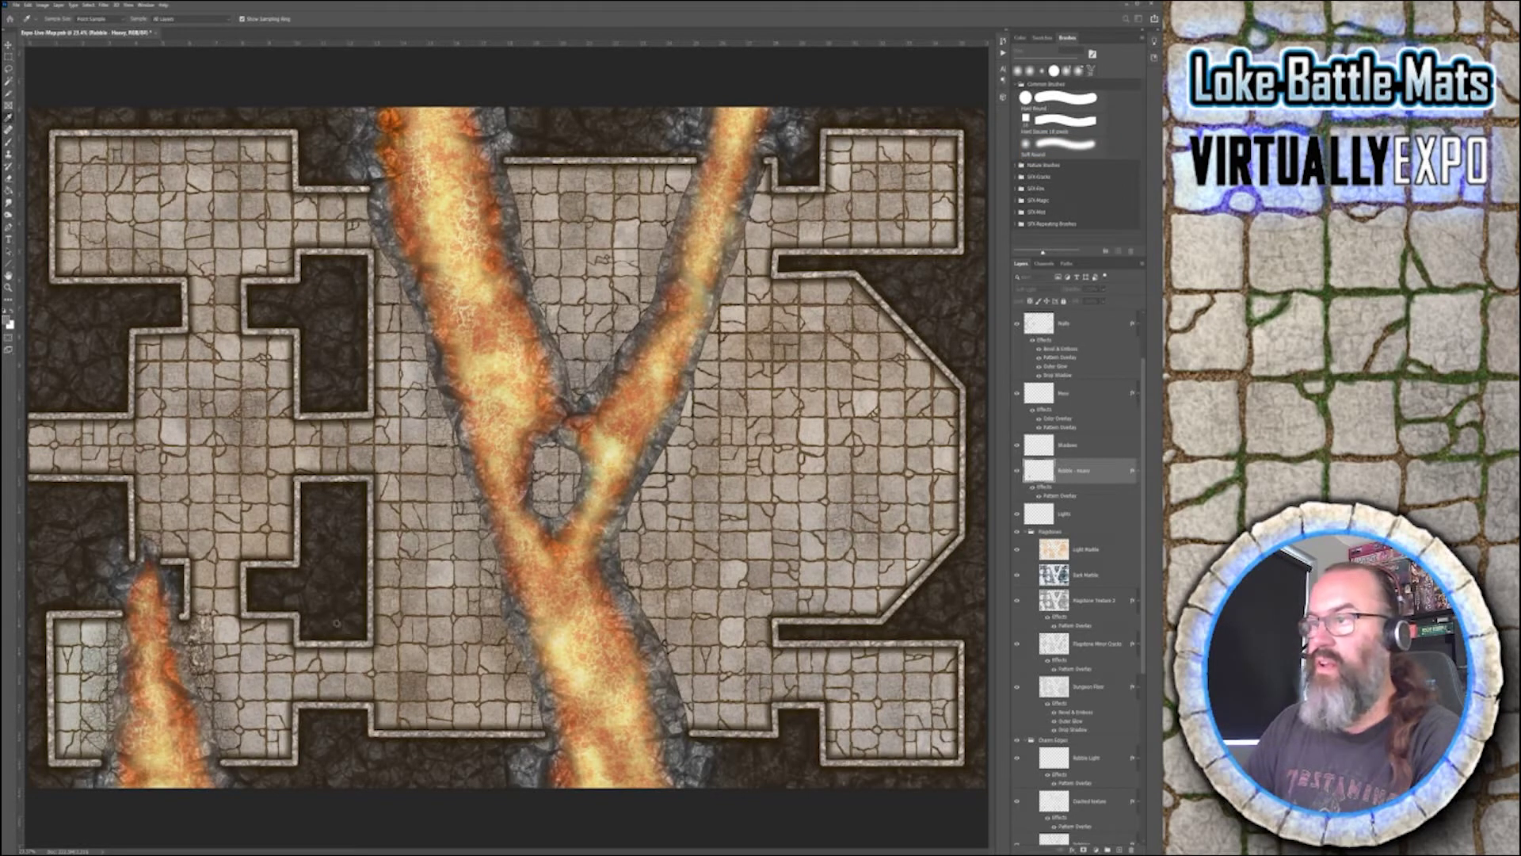
key("b")
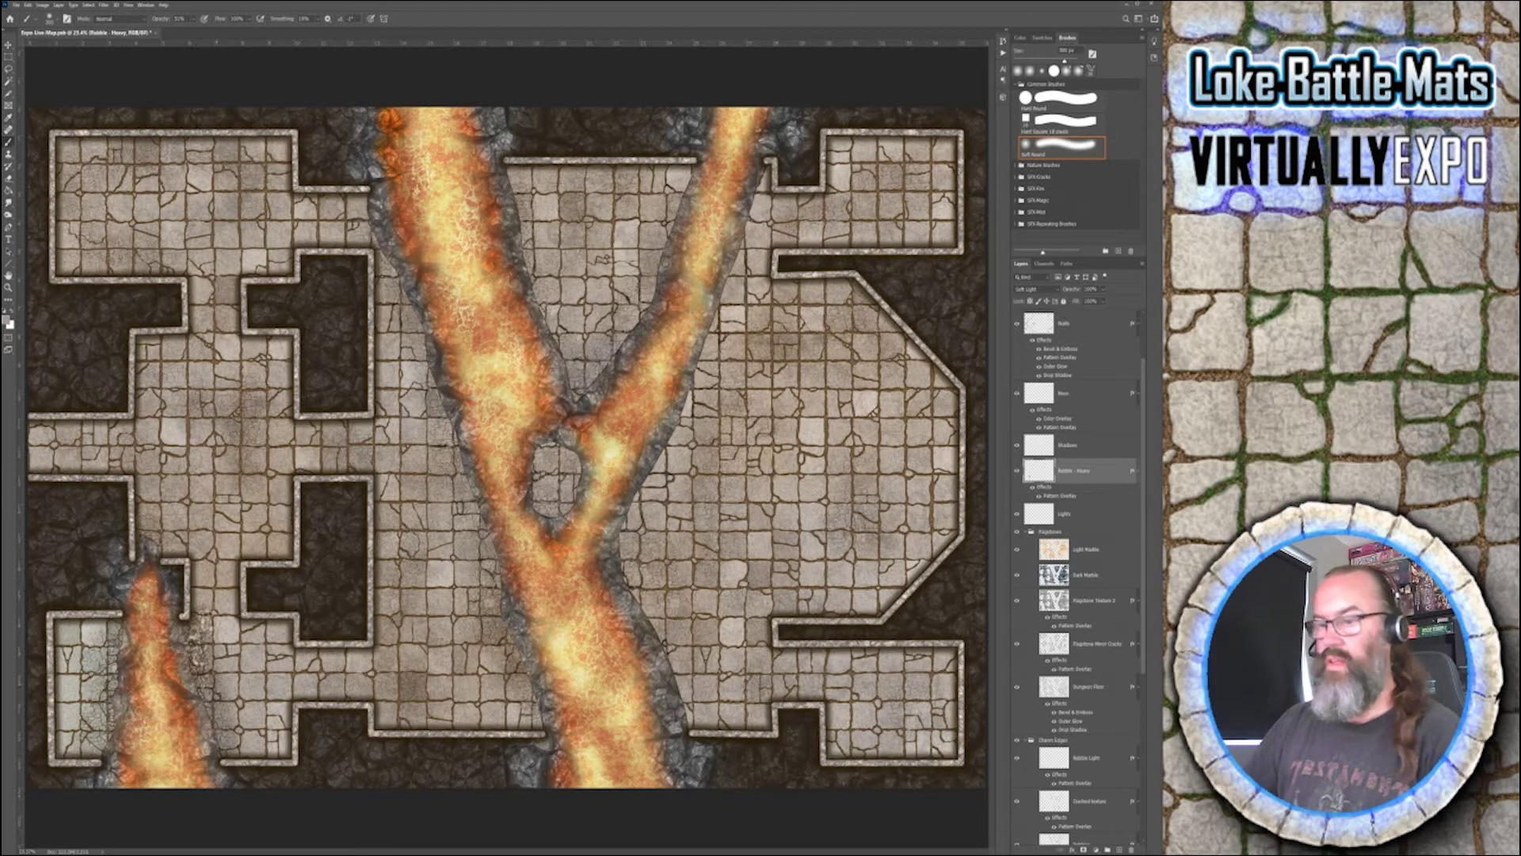
key("ctrl+a")
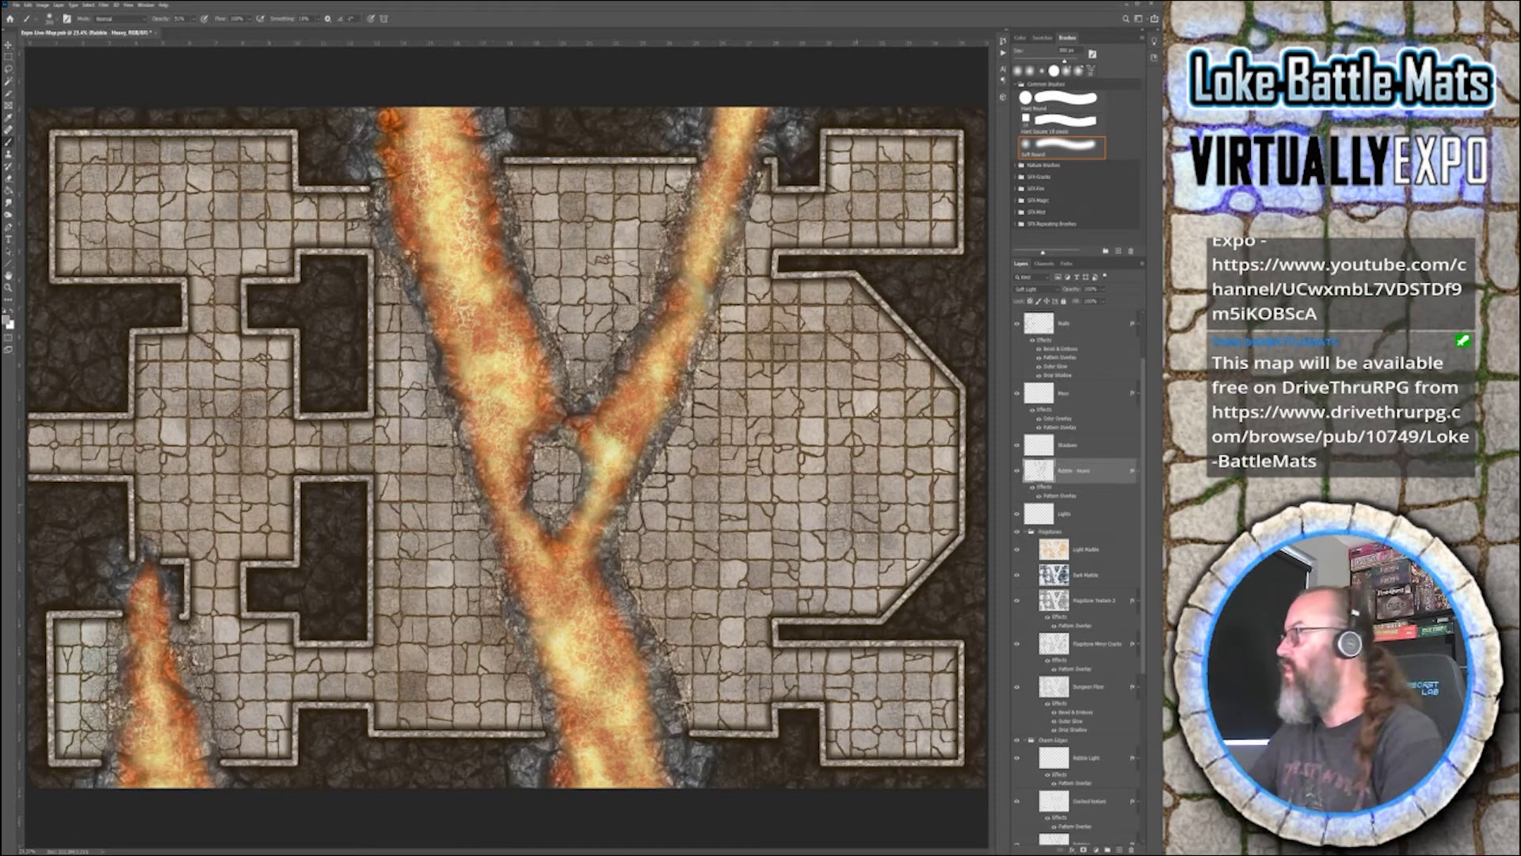
- Shade the Embankment Texture layer along the lava edges with a large Dodge/Burn brush set to the Midtones range
scroll(1091, 636, "down", 5)
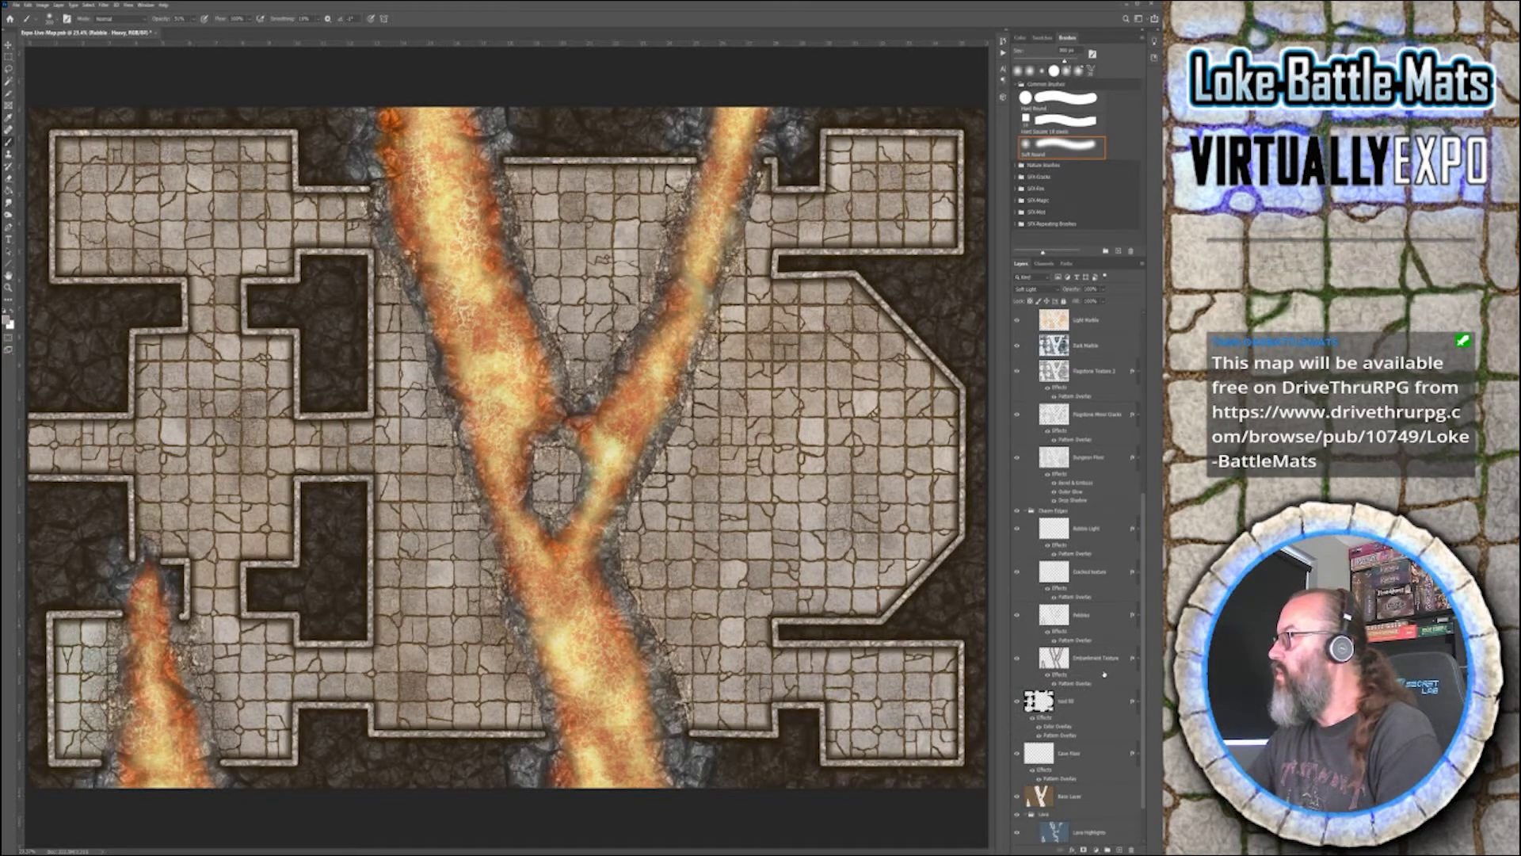
left_click(1093, 657)
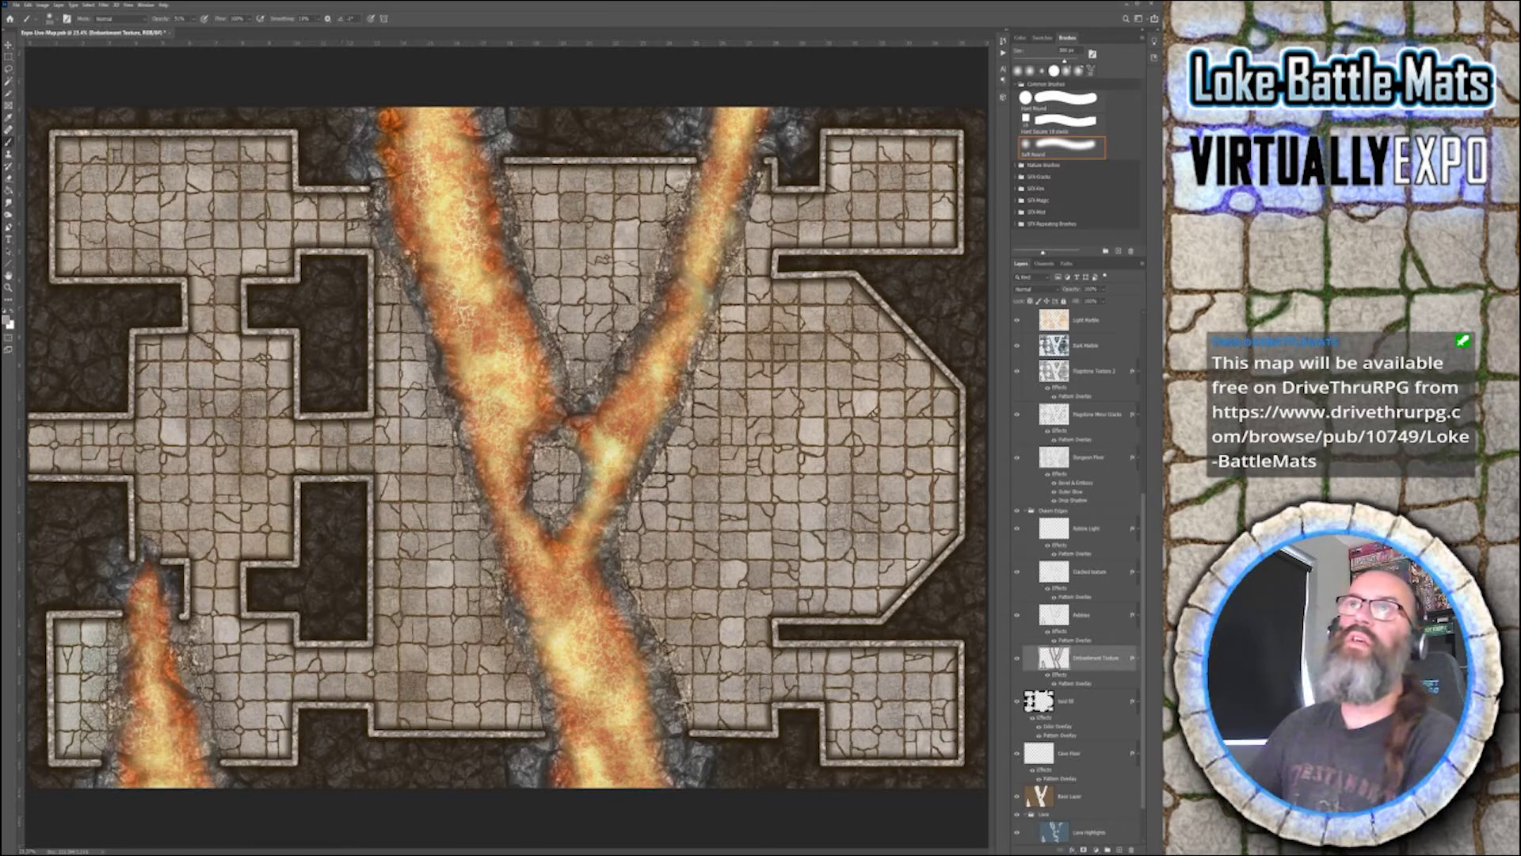
key("o")
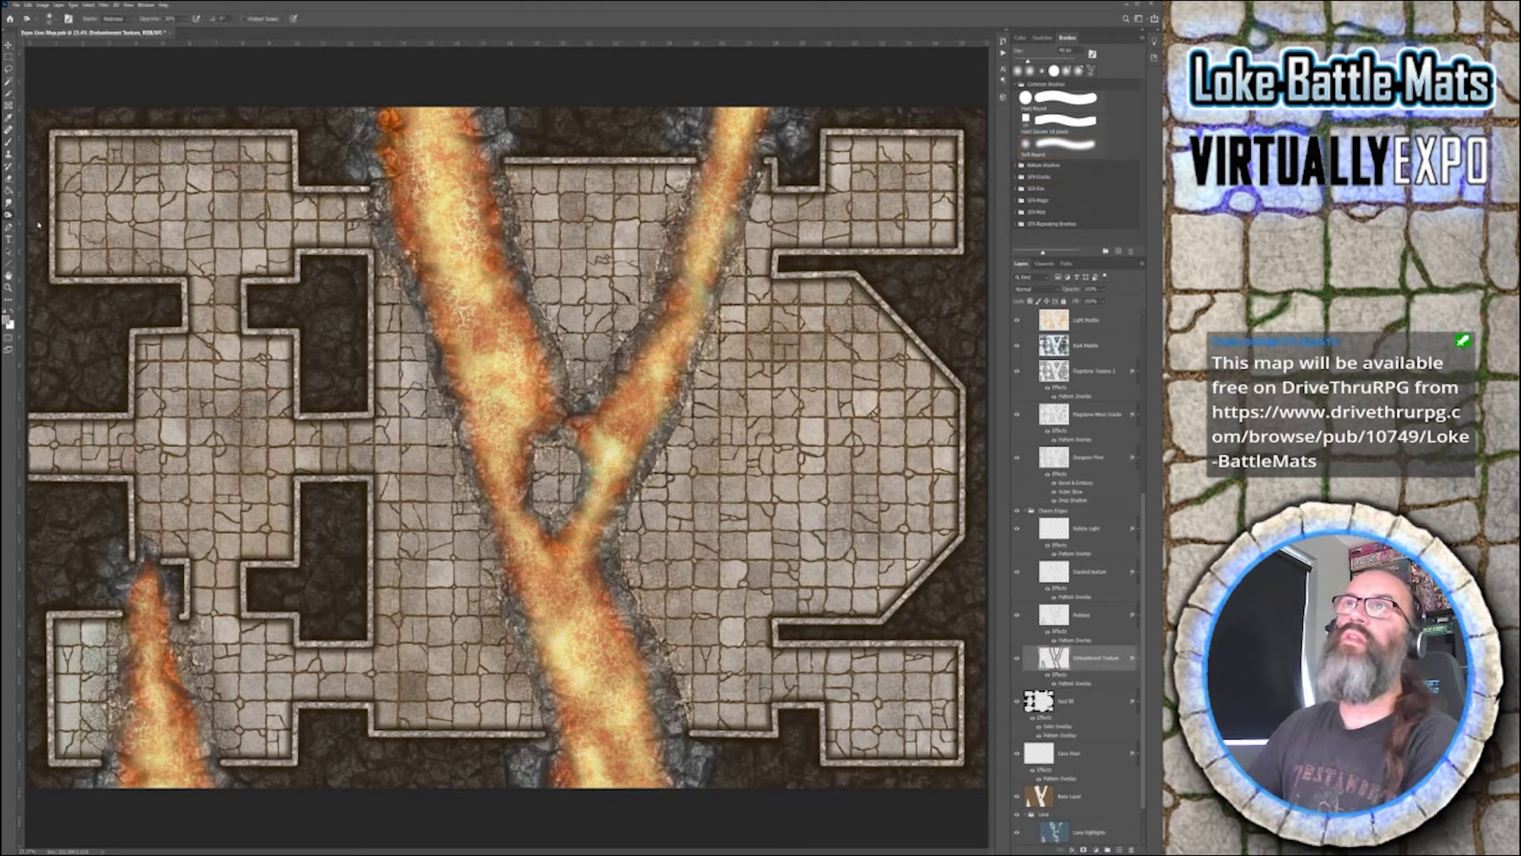
key("bracketright")
key("bracketright")
key("bracketright")
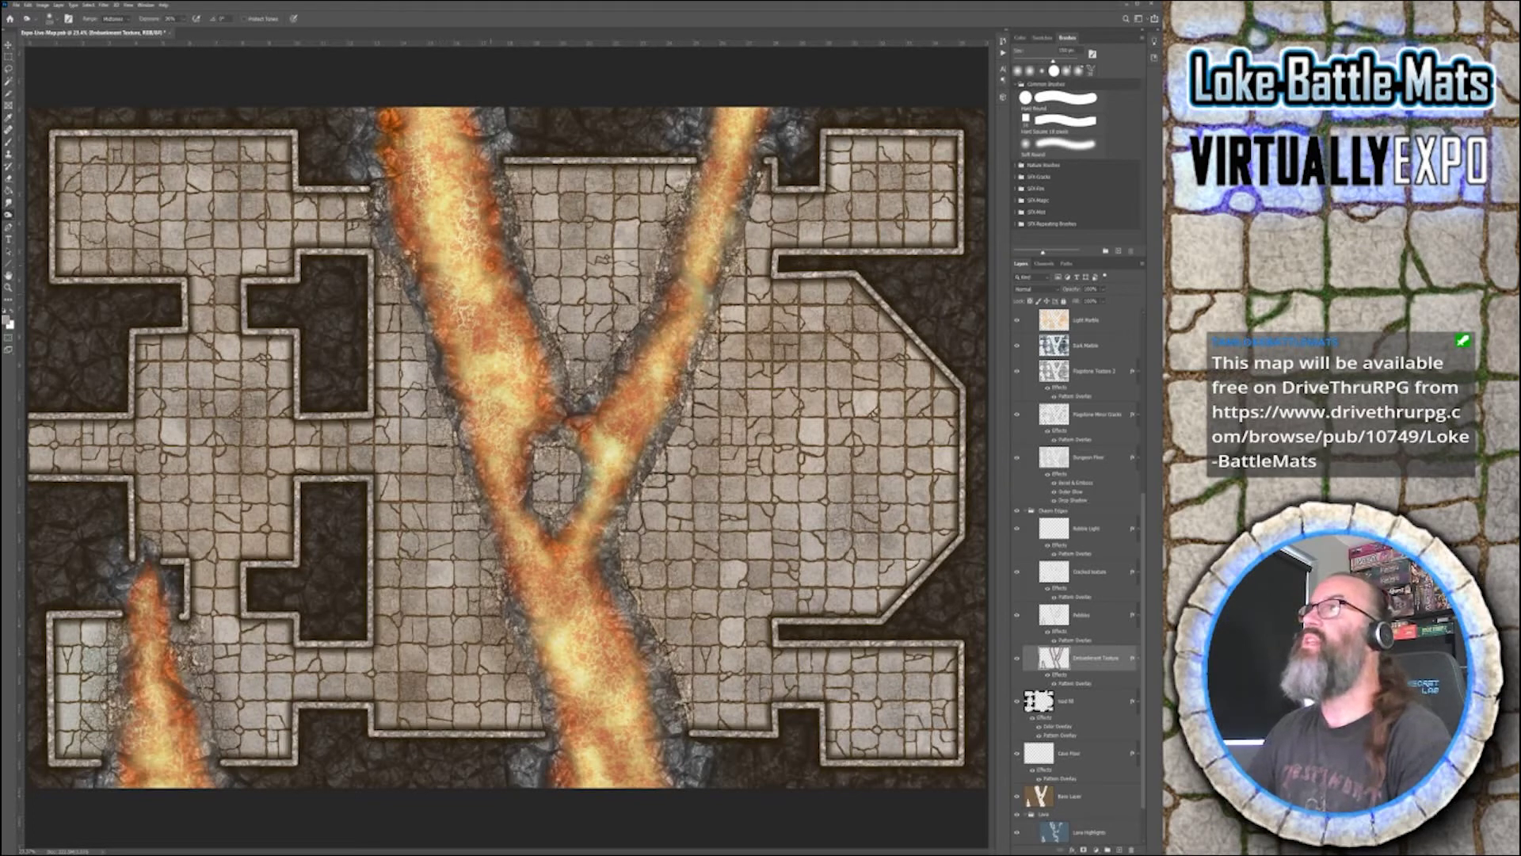
key("bracketright")
key("bracketright")
key("bracketright")
key("bracketright")
key("bracketright")
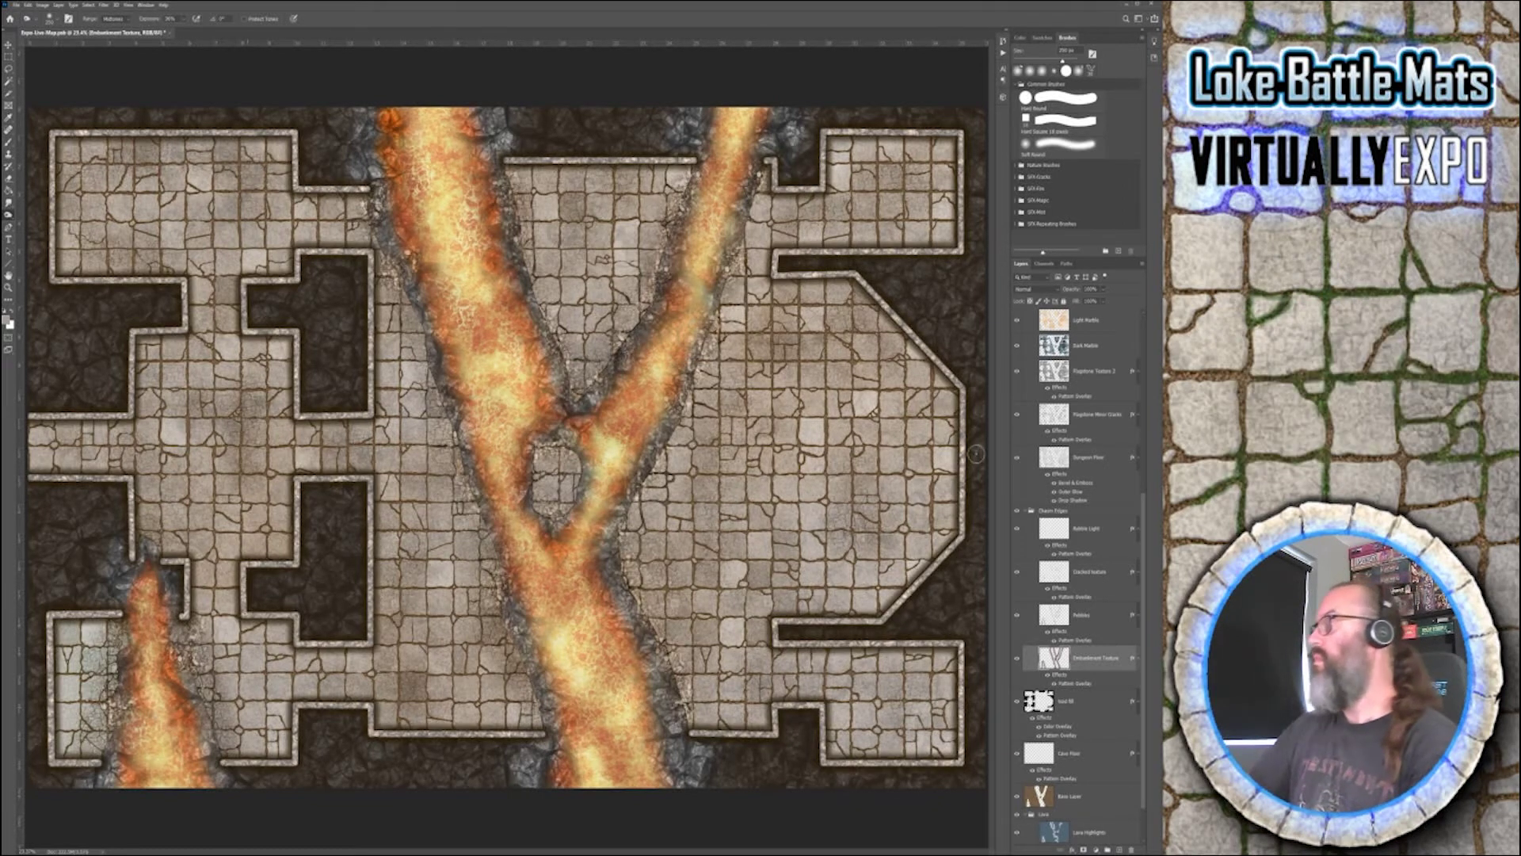
- Collapse the Chasm Edges layer group and select the Lights layer
scroll(1085, 643, "up", 2)
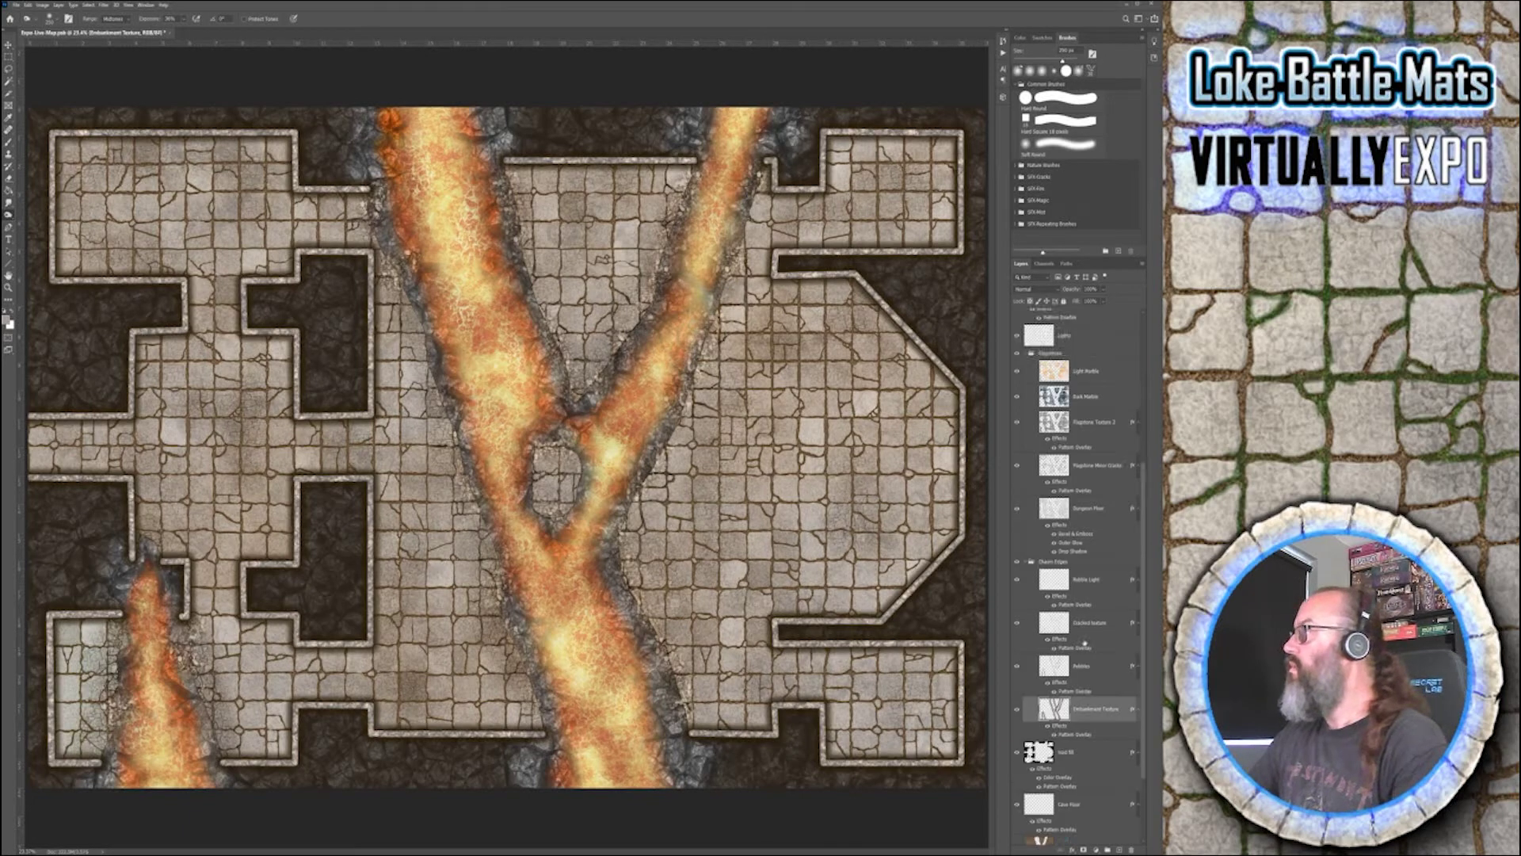
scroll(1039, 567, "up", 1)
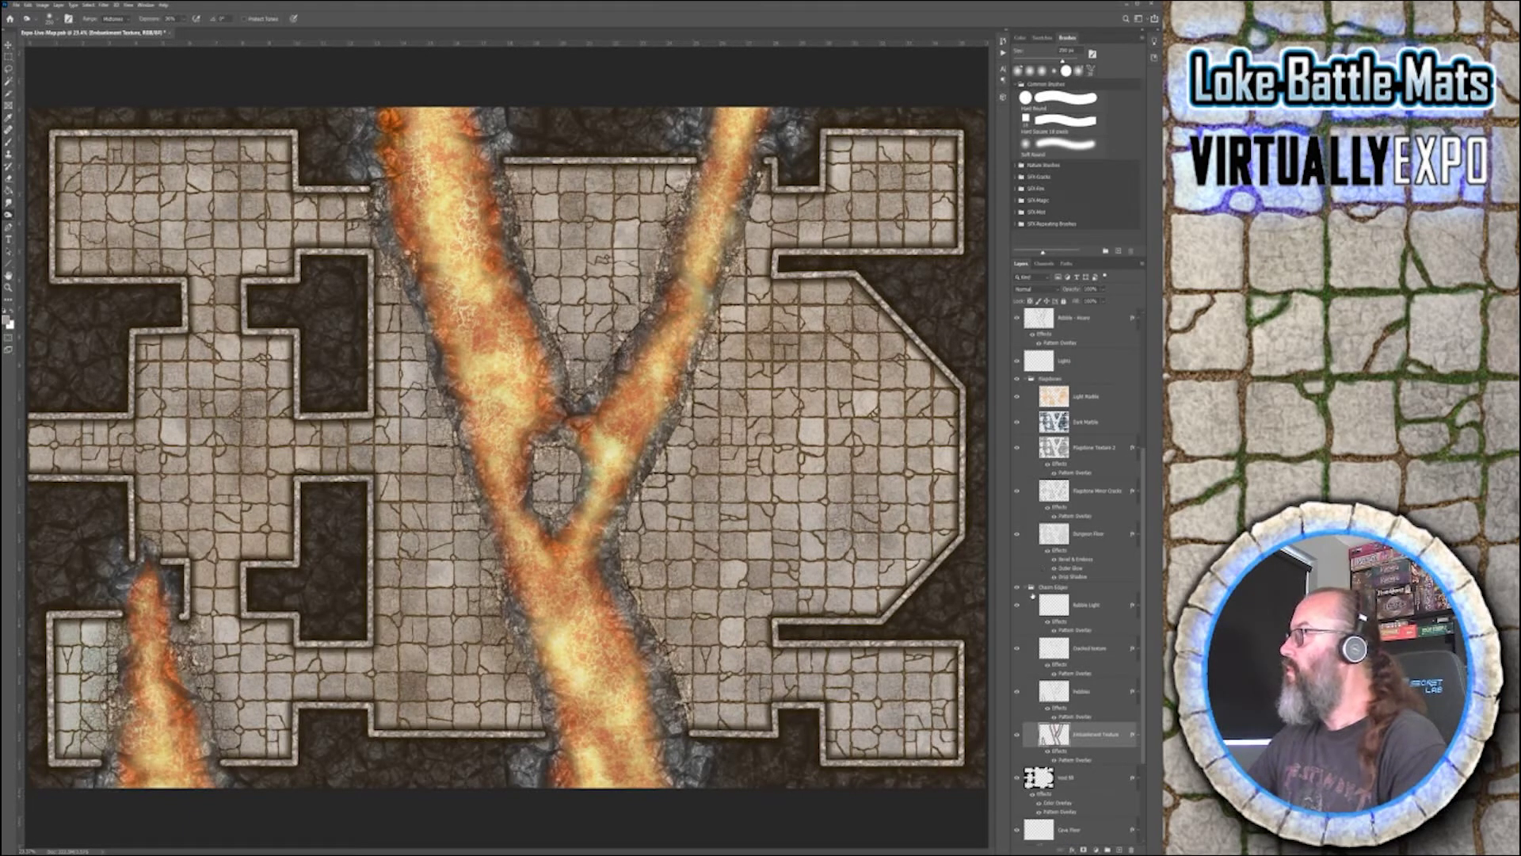
left_click(1027, 589)
scroll(1091, 545, "up", 8)
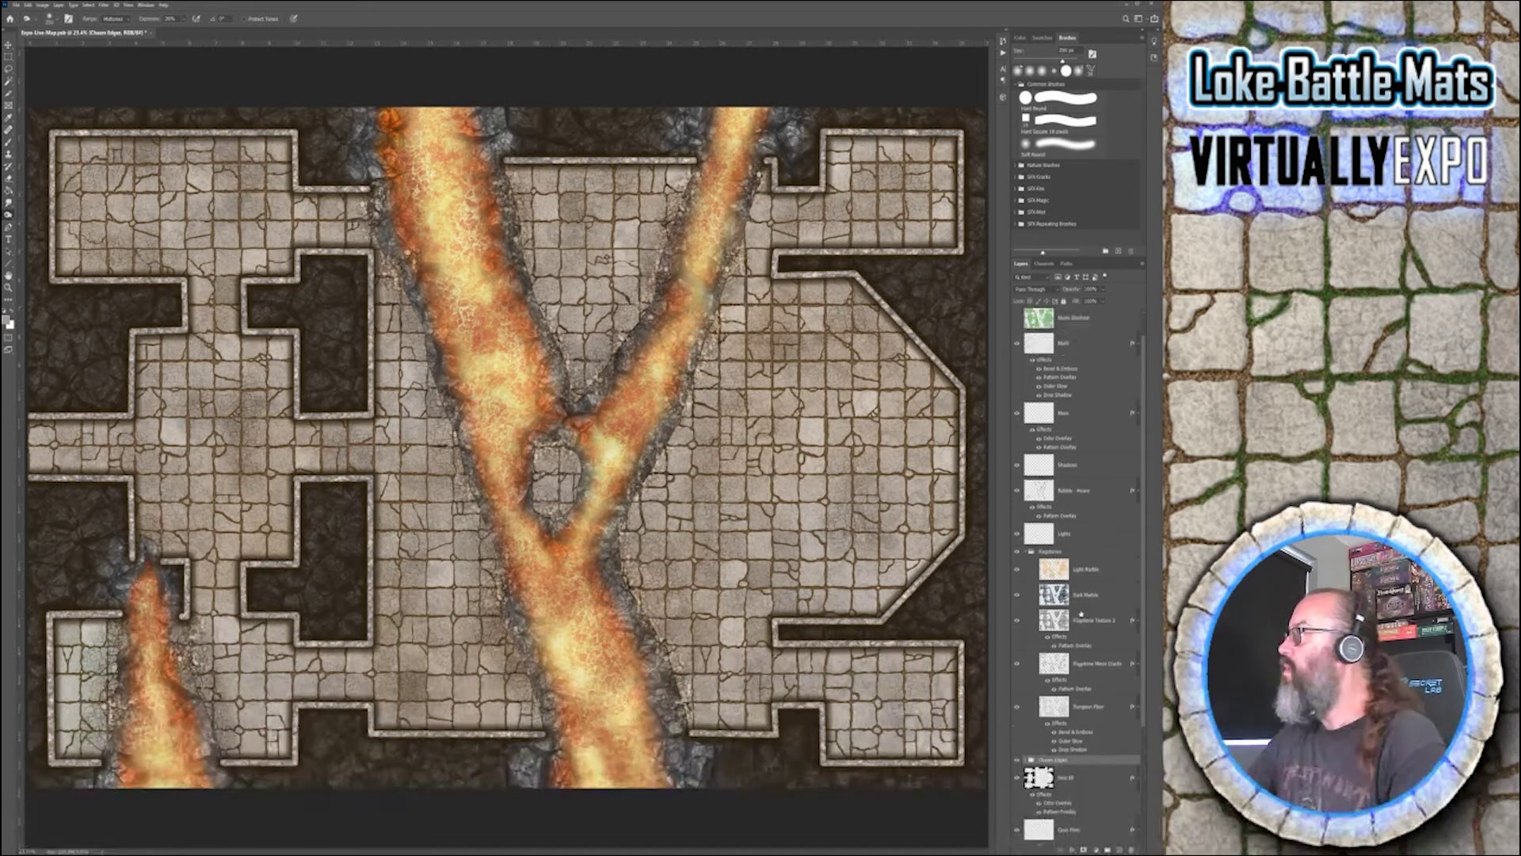
left_click(1089, 559)
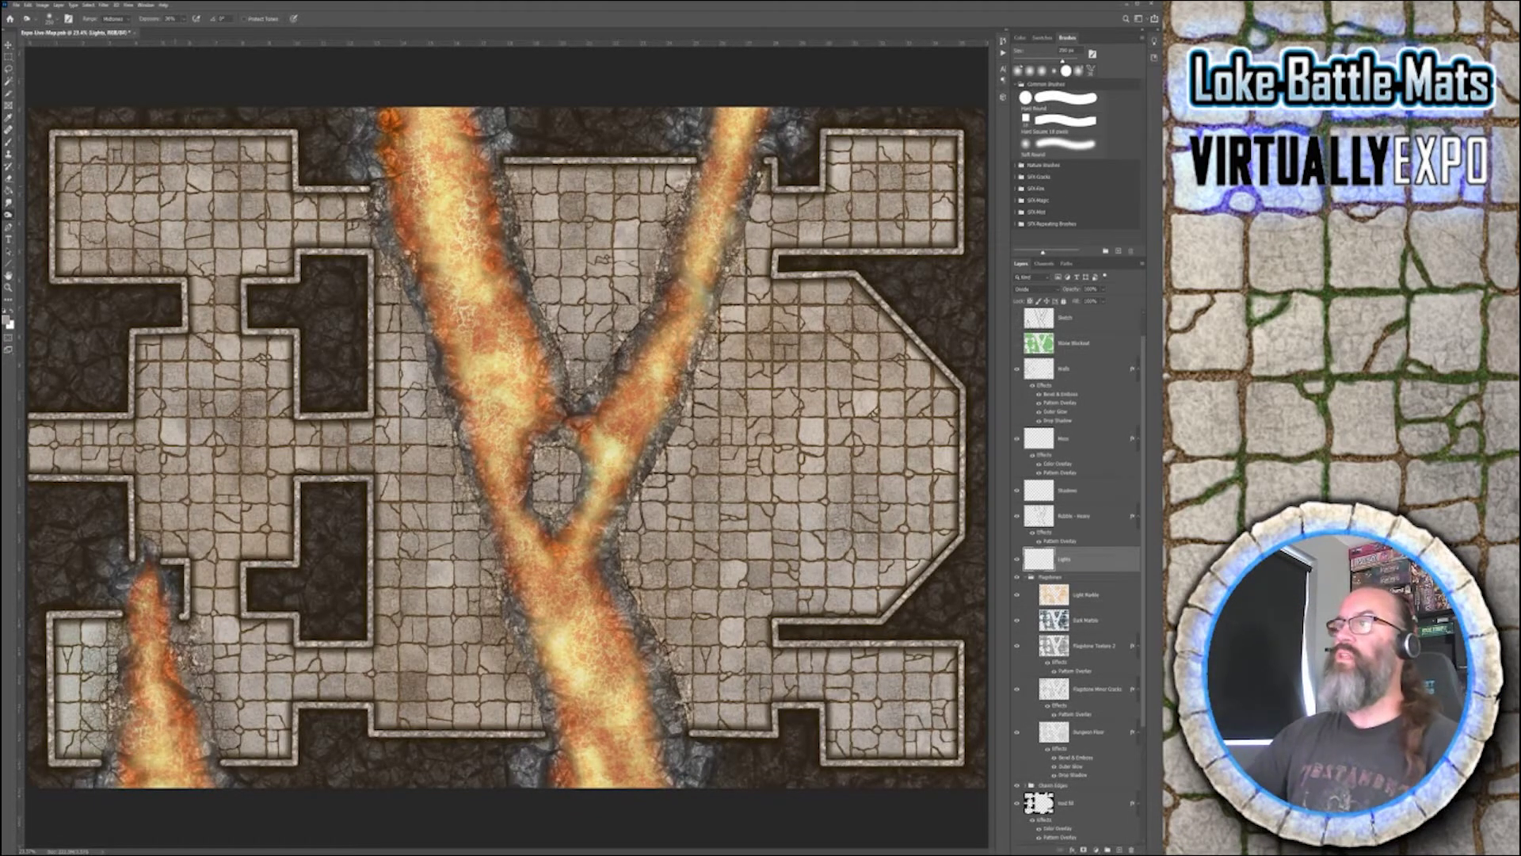
- Draw a radial light glow in the map's upper-left room on the Lights layer using the Gradient tool with a blue gradient
left_click(8, 59)
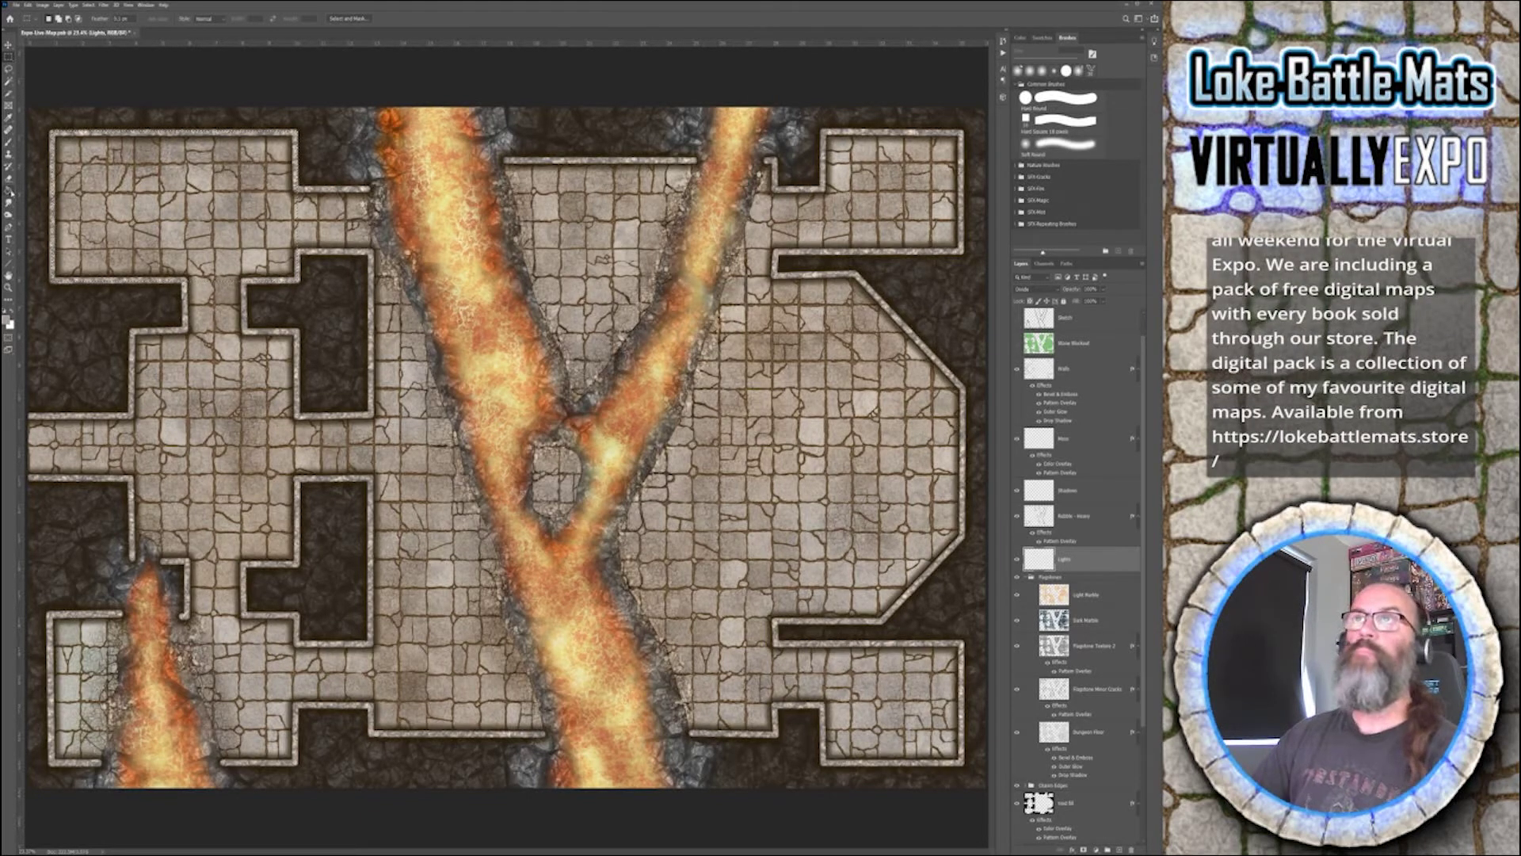
left_click(9, 191)
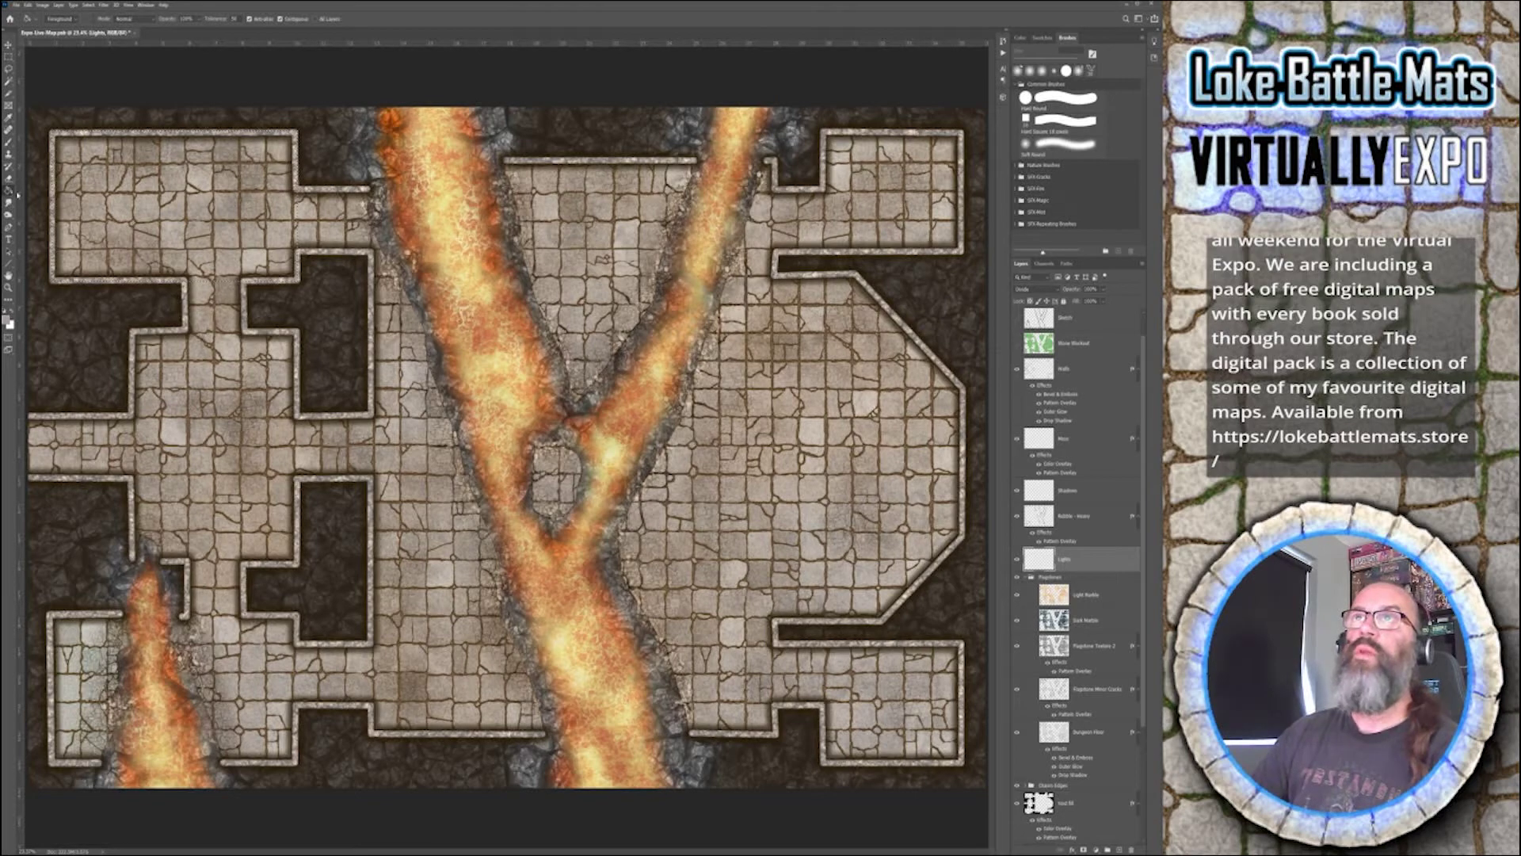
key("shift+g")
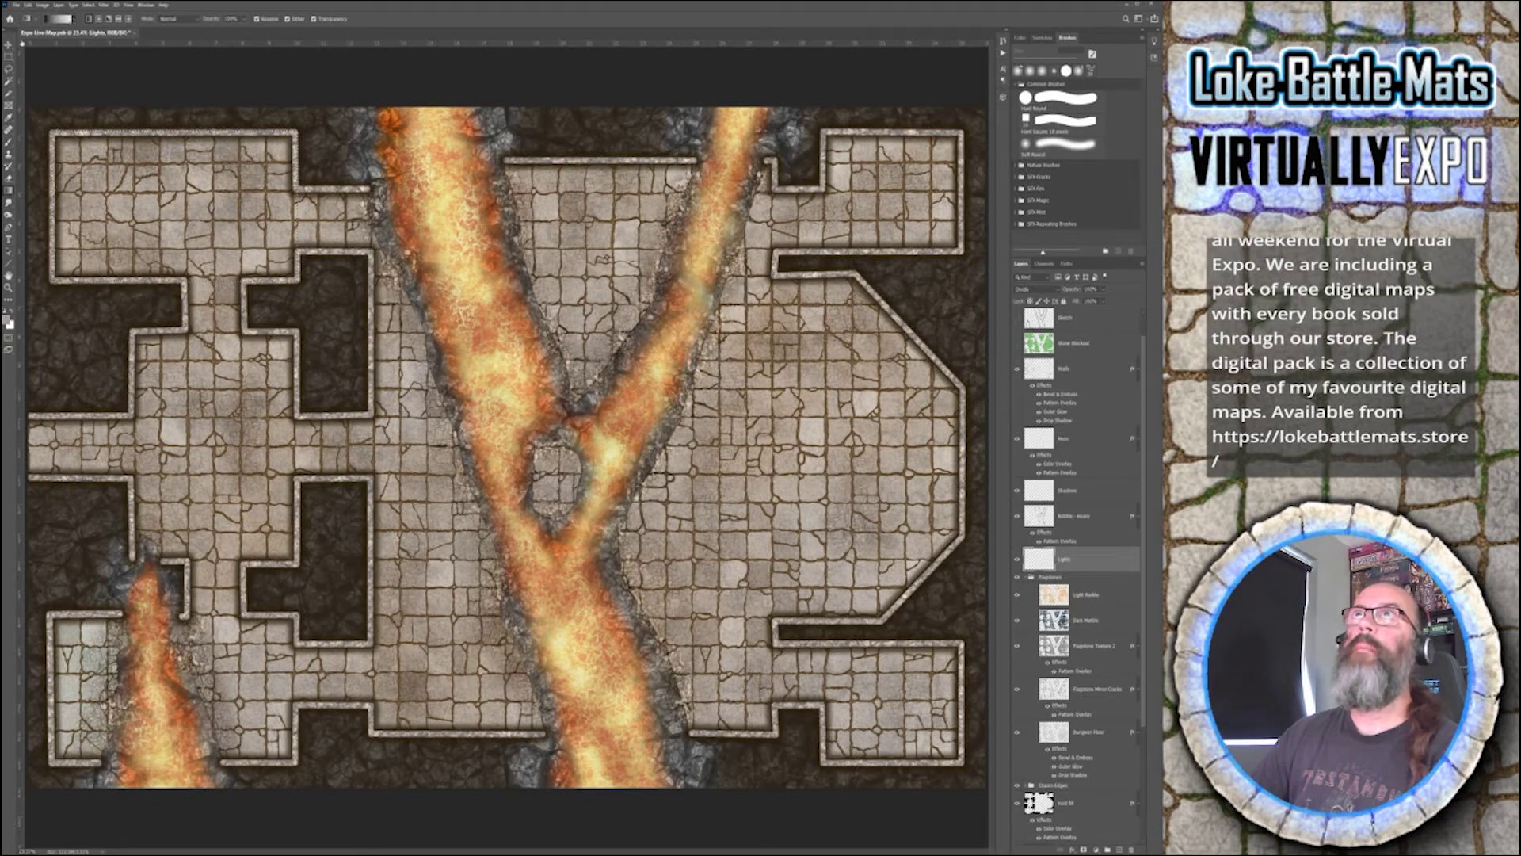
left_click(88, 30)
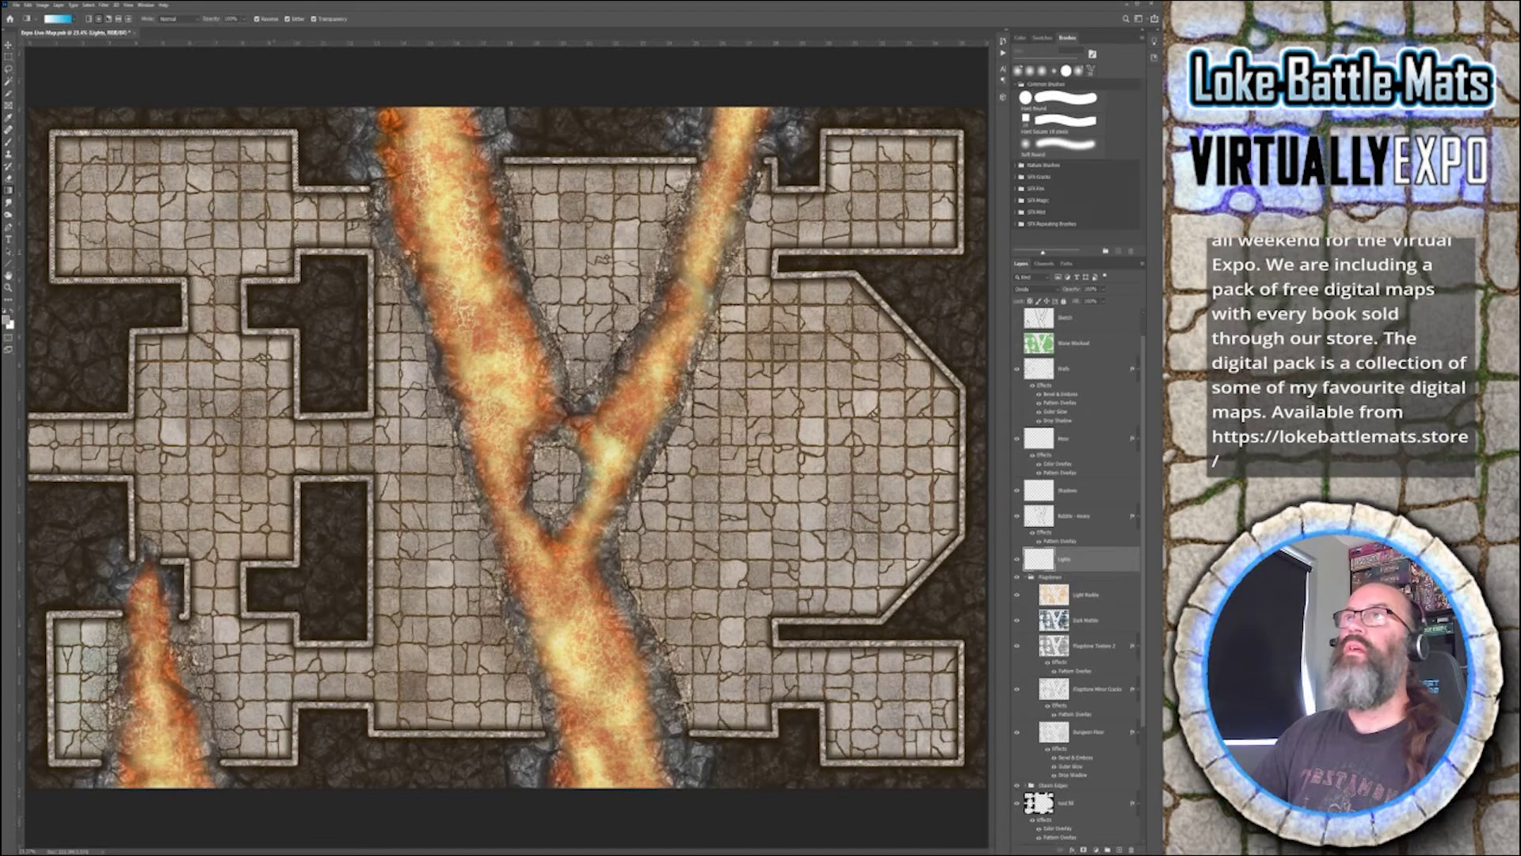
left_click_drag(170, 186, 287, 257)
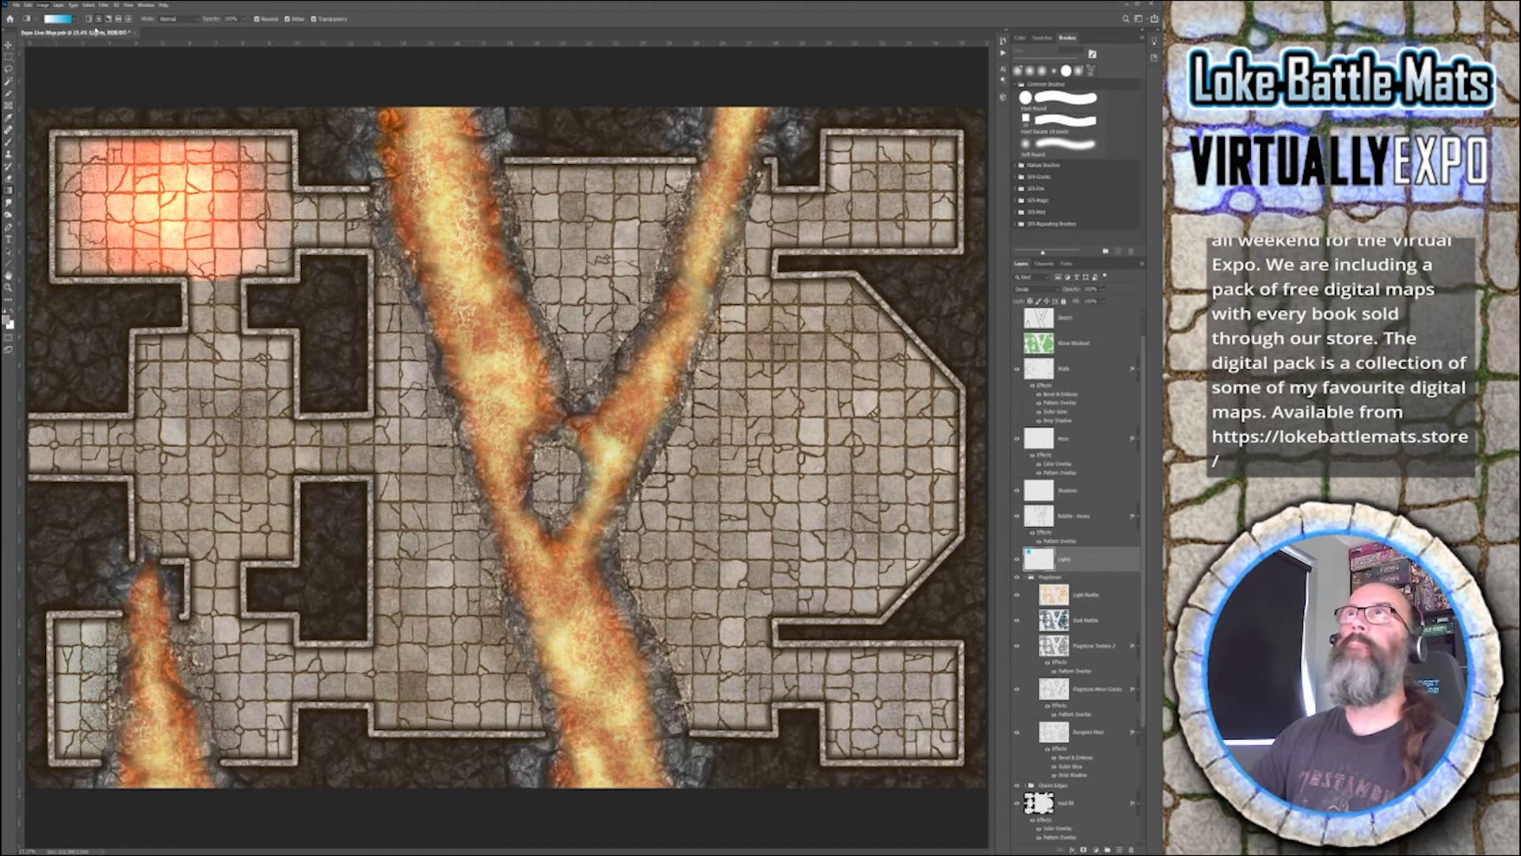
- Change the colour of the upper-left room's glow to a paler, warm orange and return to the Gradient tool
key("i")
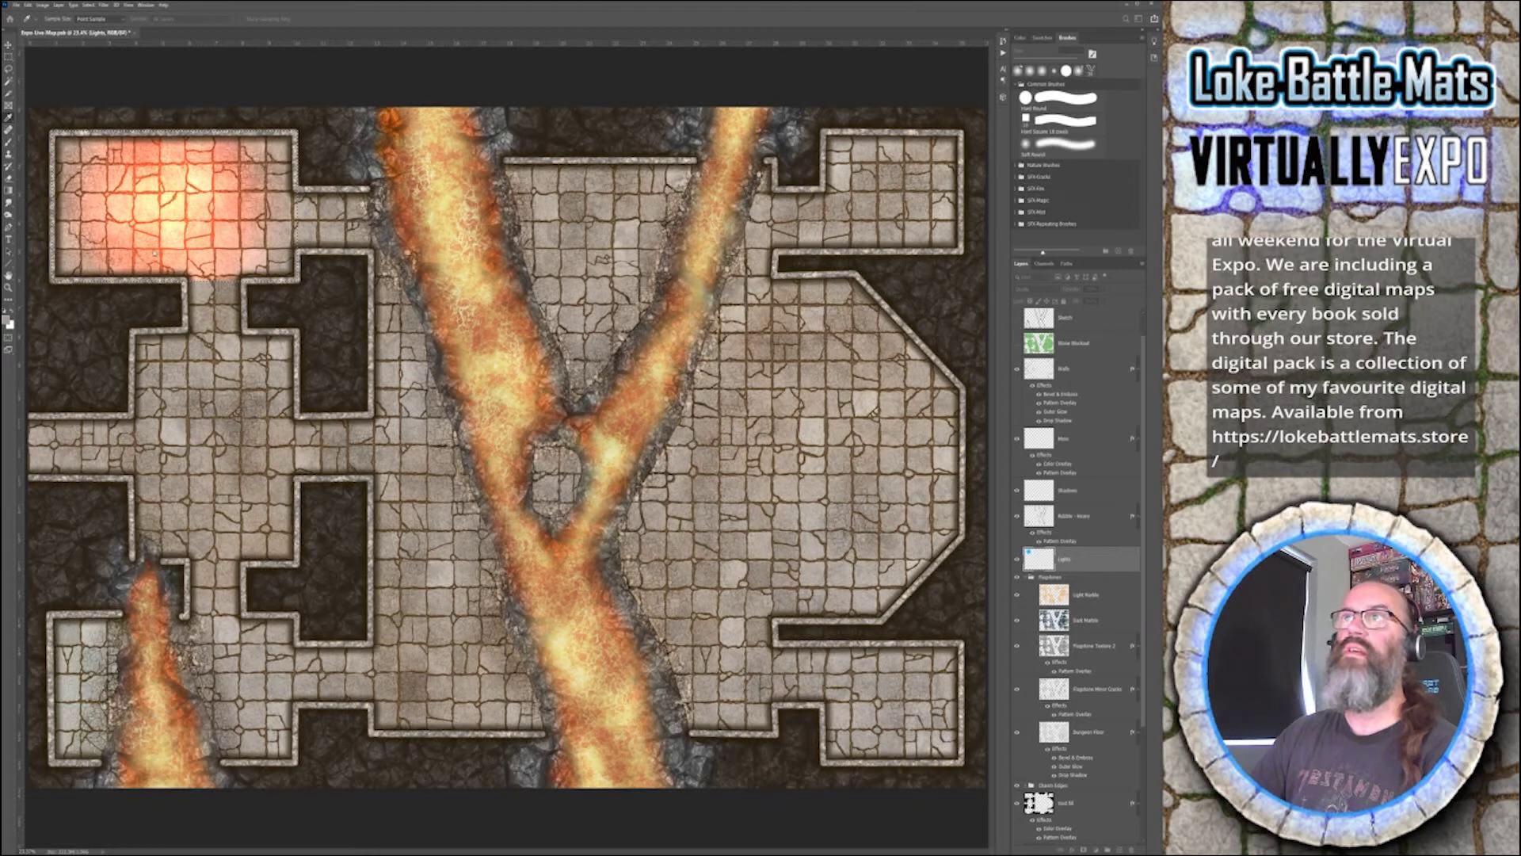
key("ctrl+i")
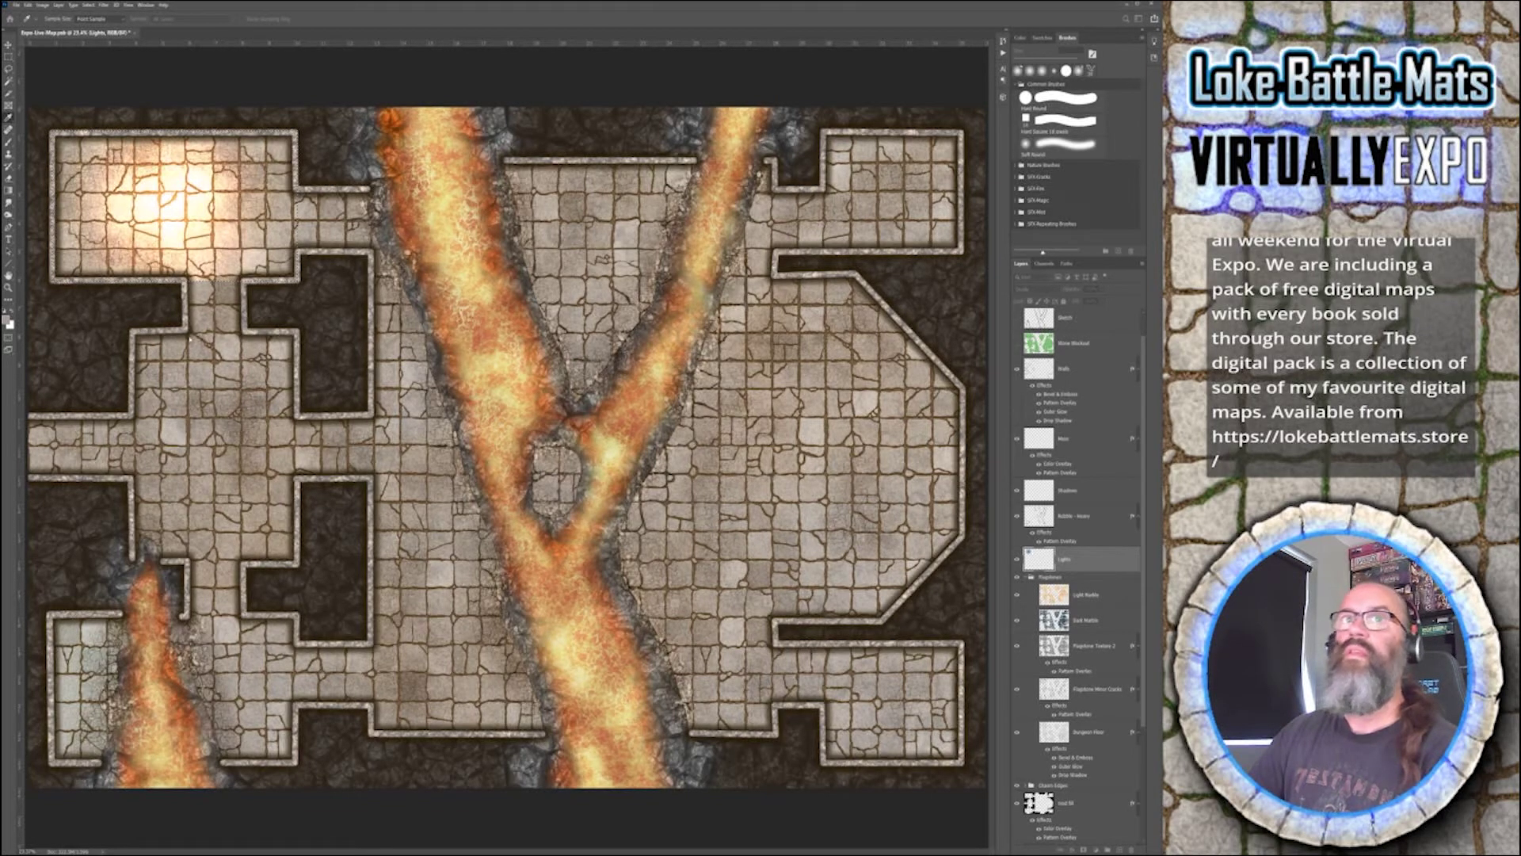
key("g")
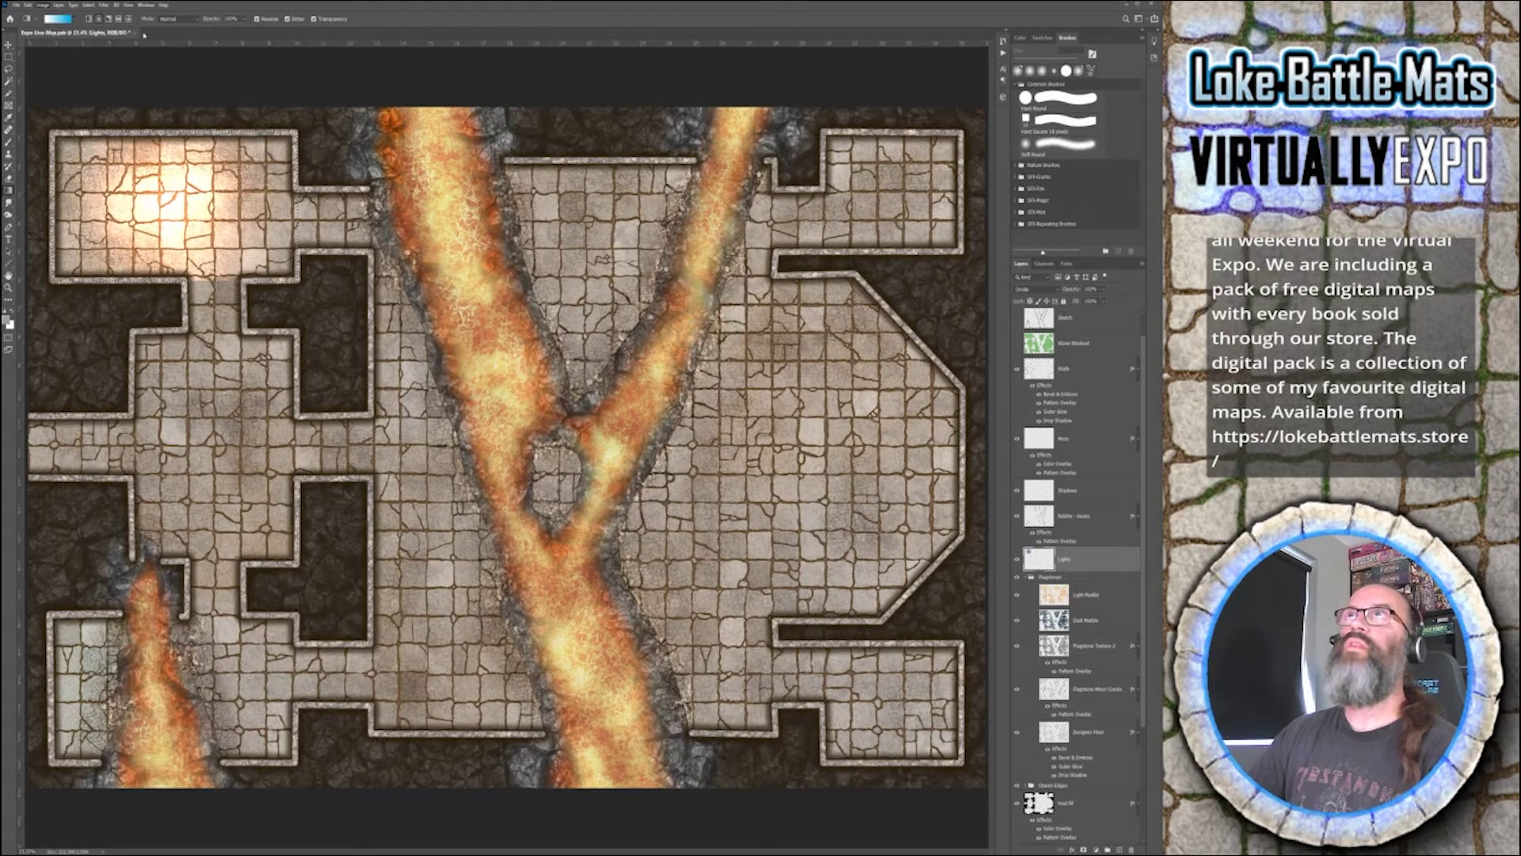
- Undo the last colour change on the upper-left room's glow and return to the Gradient tool
key("i")
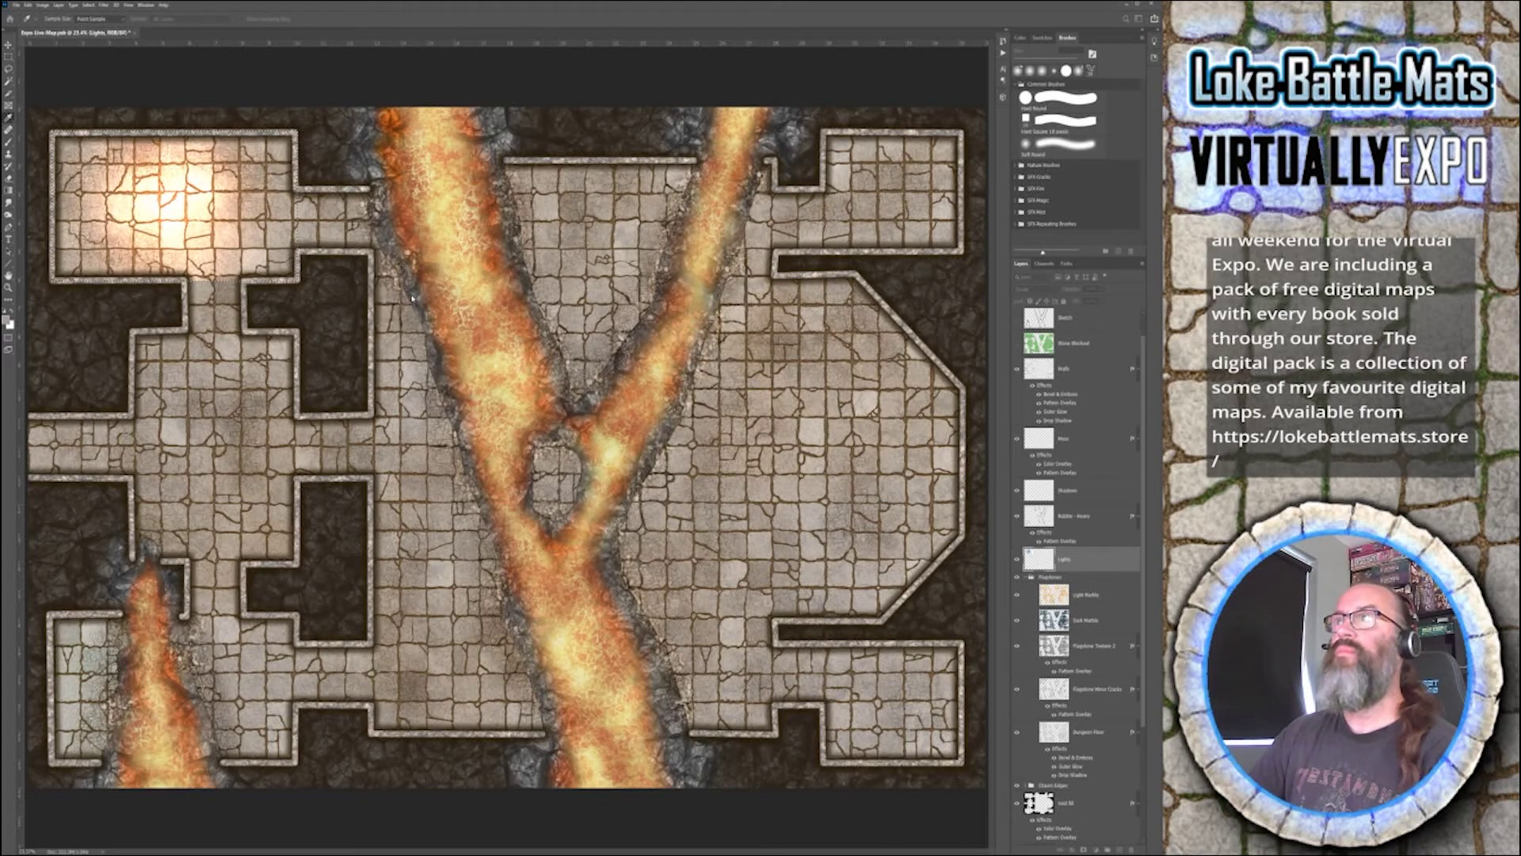
key("ctrl+z")
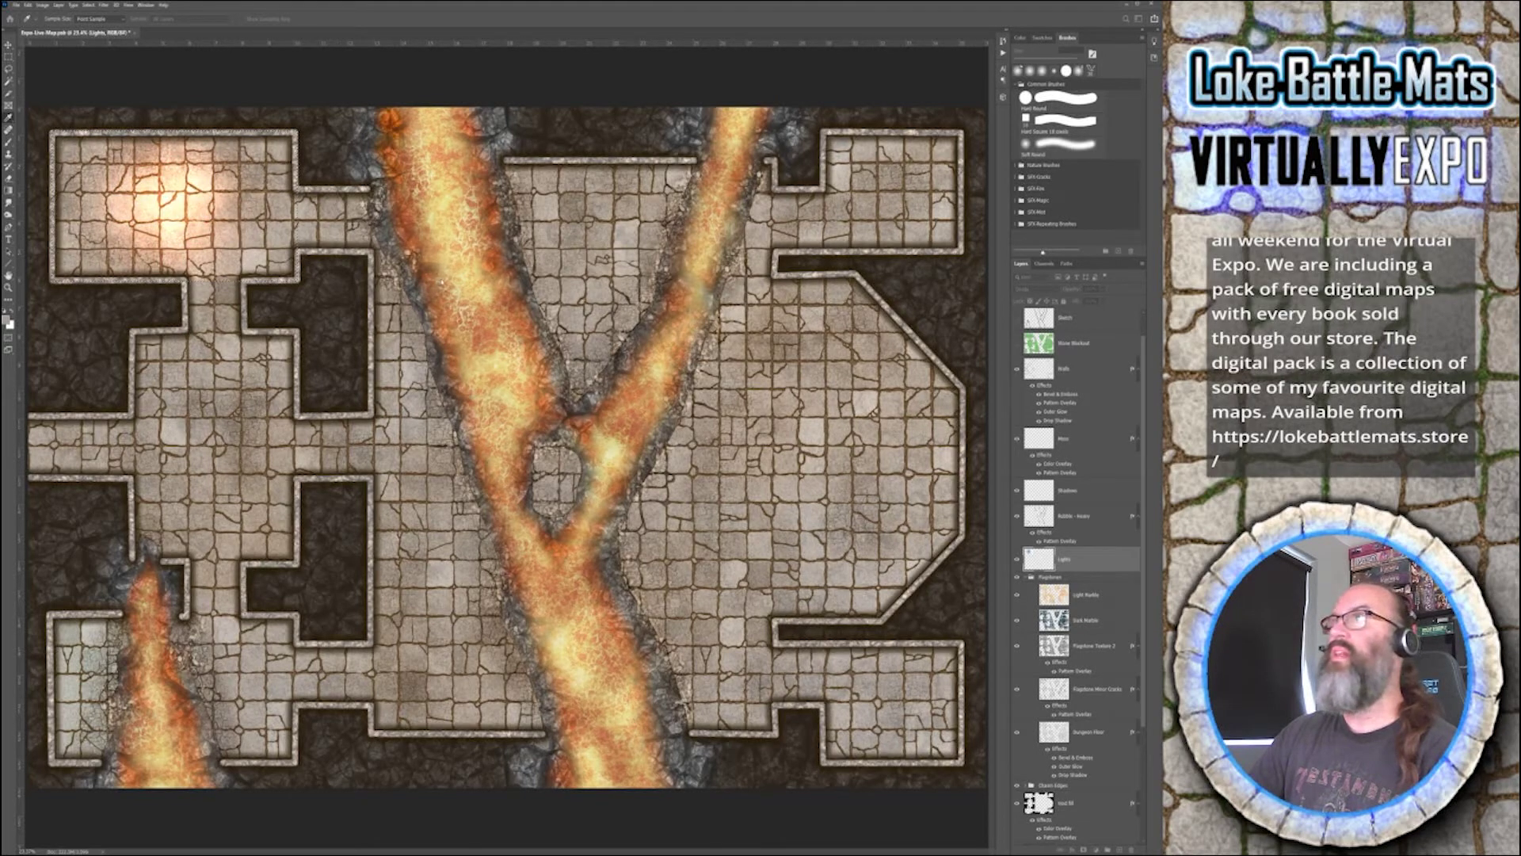
key("g")
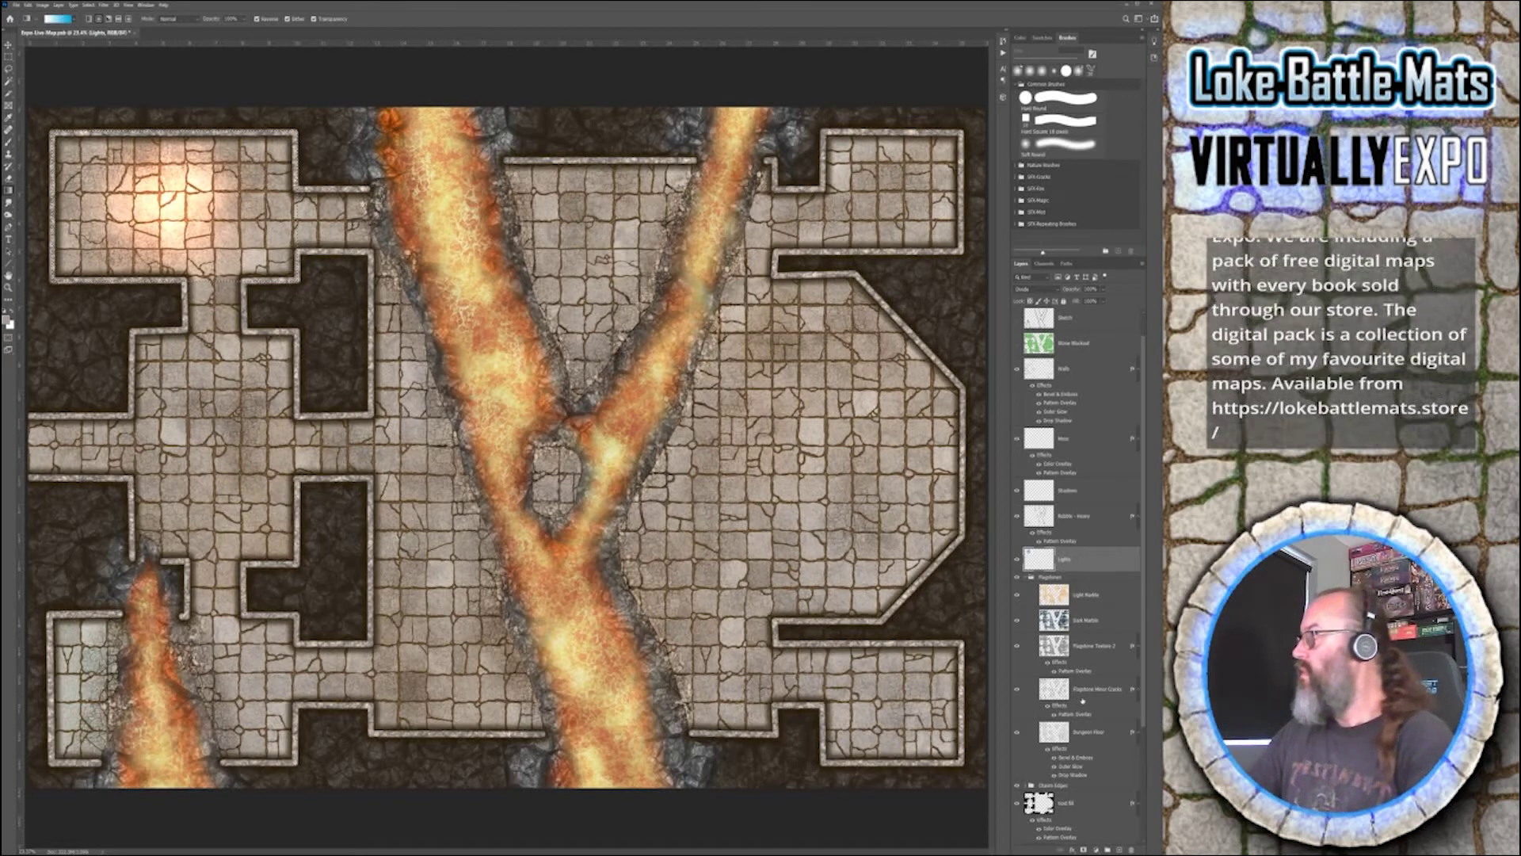
- Select the area outside the Dungeon Floor layer's outline with the Magic Wand and delete the glow spill there on the Lights layer
left_click(1091, 732)
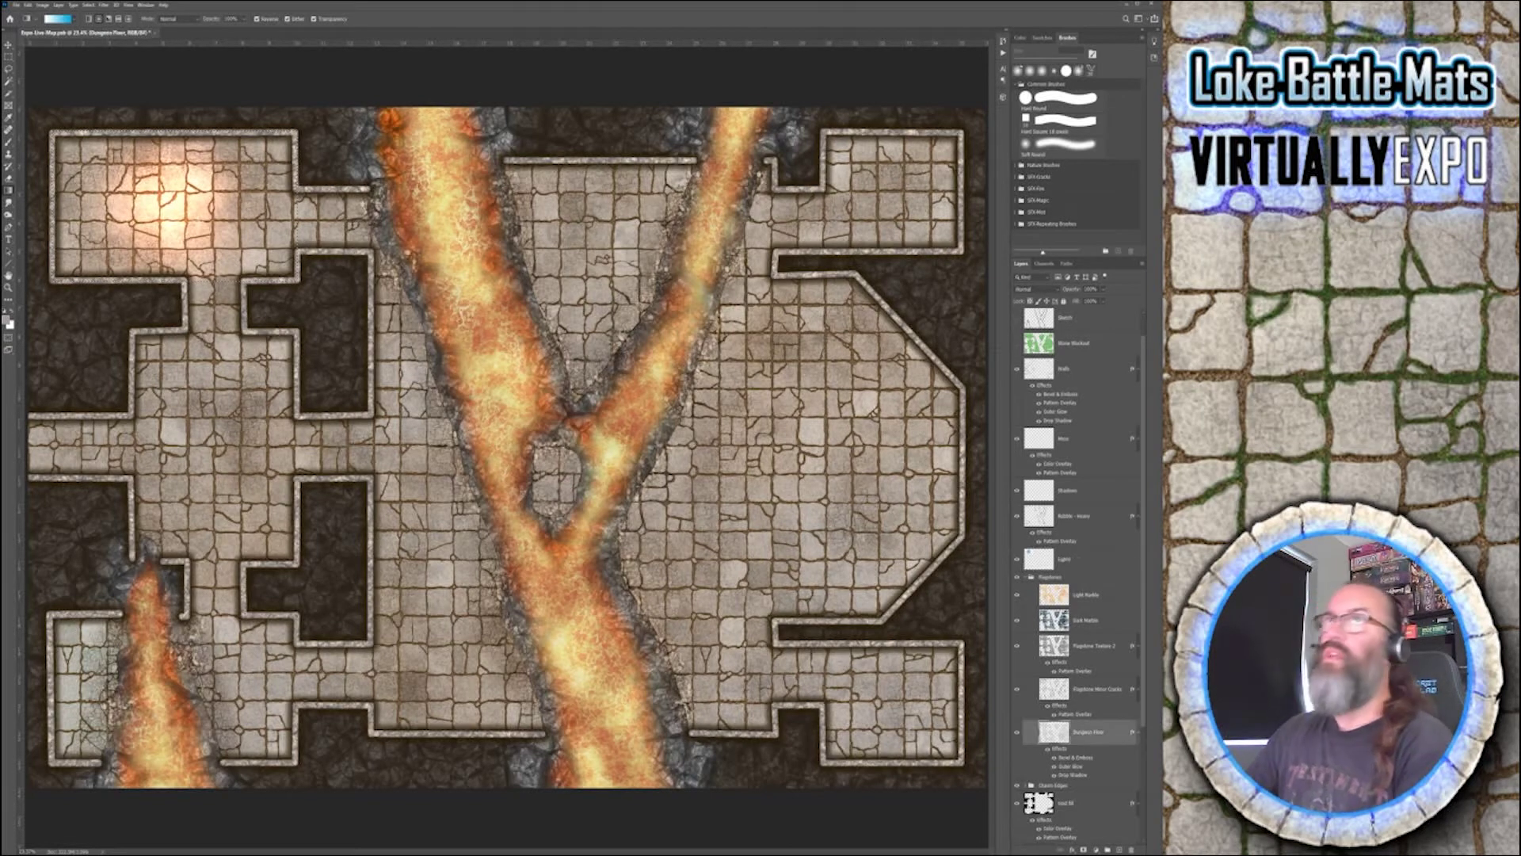
key("w")
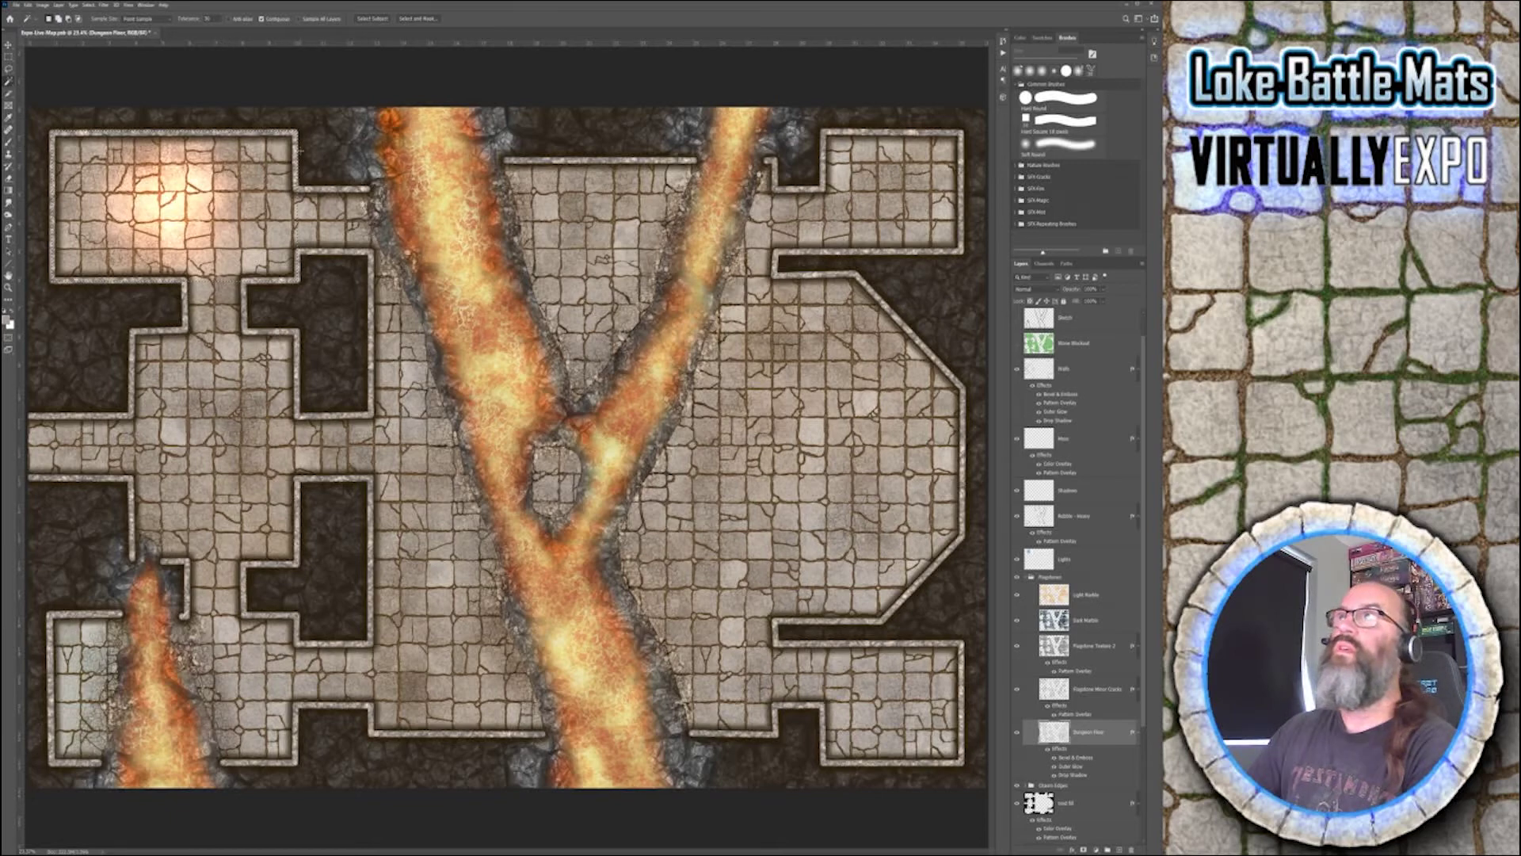
left_click(321, 154)
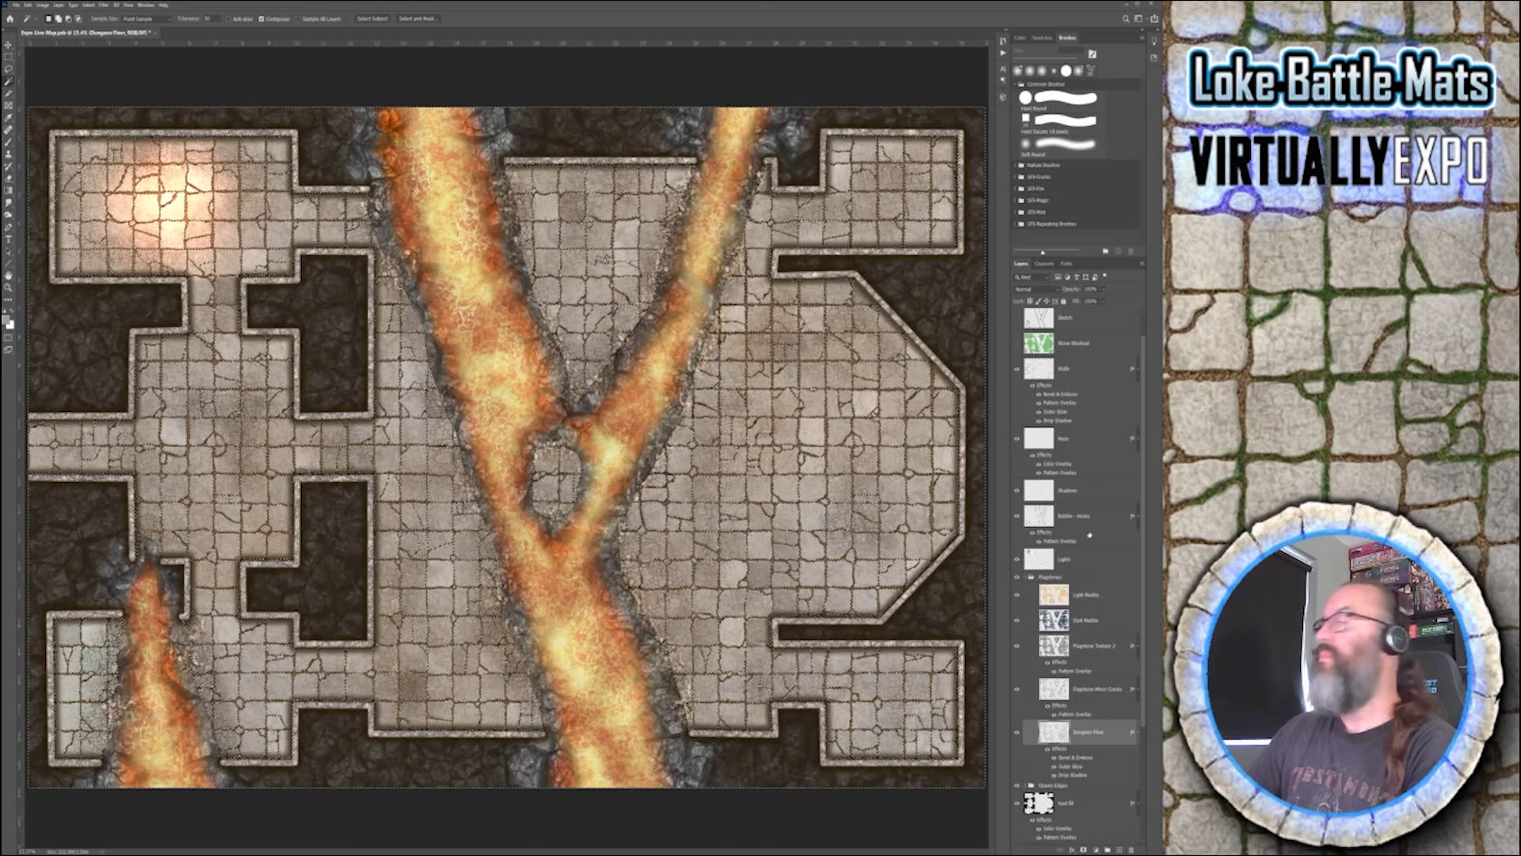
left_click(1064, 559)
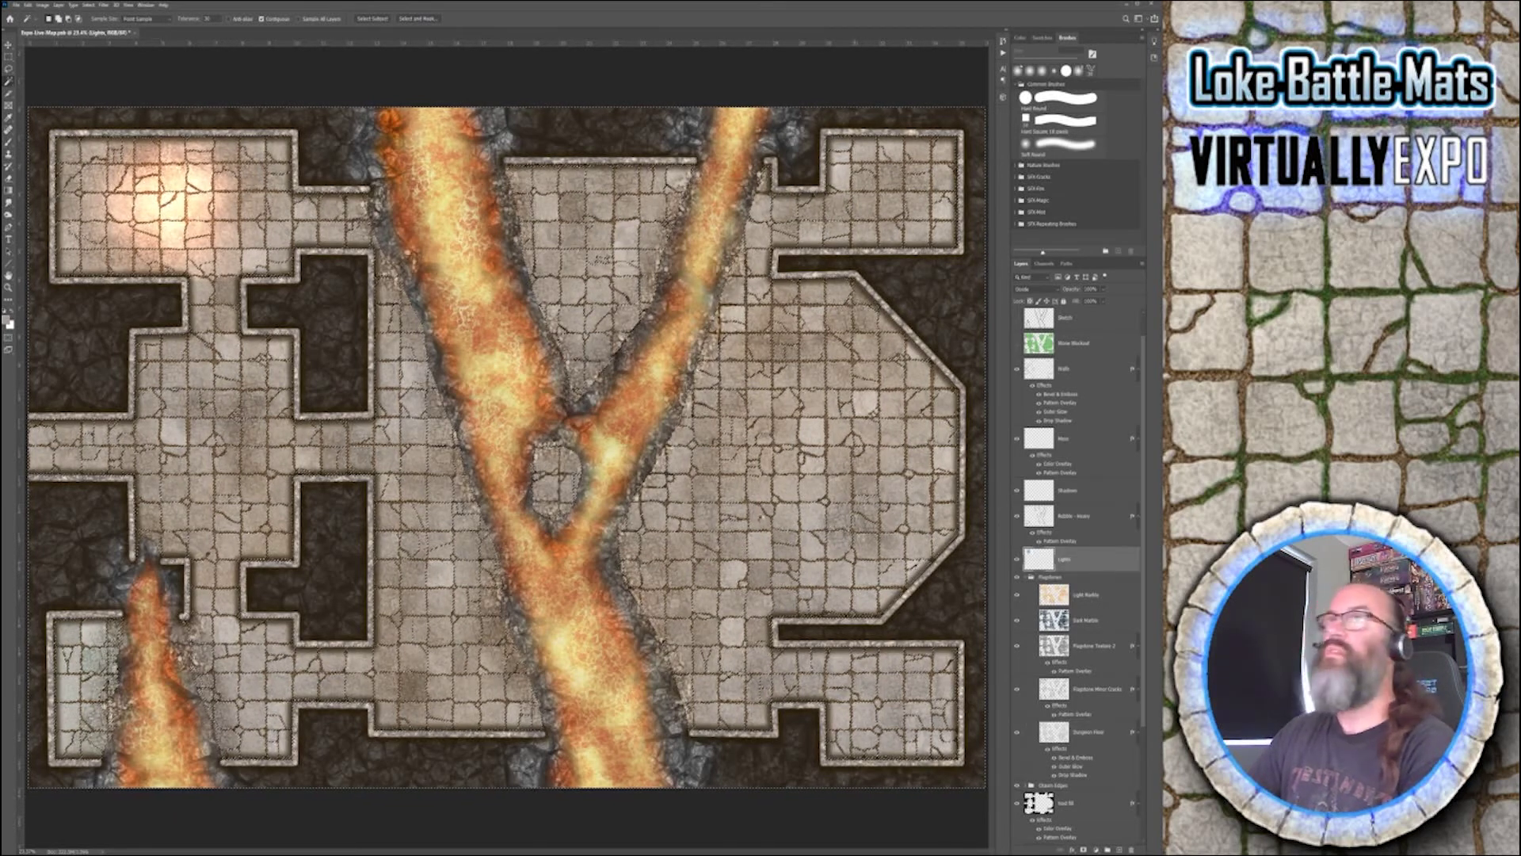
key("Delete")
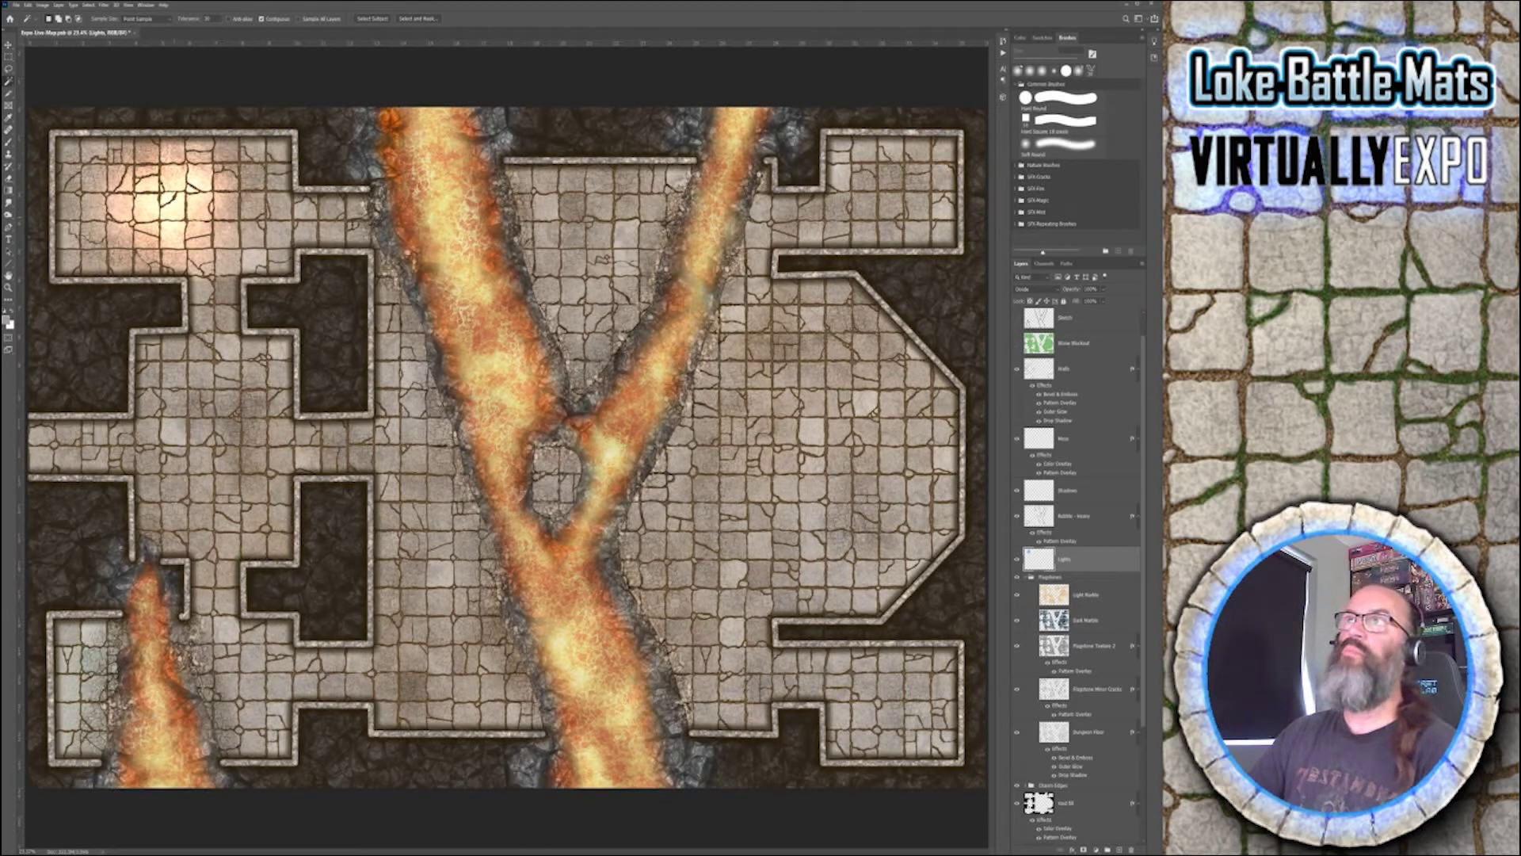
- Draw radial light glows with the Gradient tool in the map's upper-right, lower-right and middle-left rooms on the Lights layer
key("b")
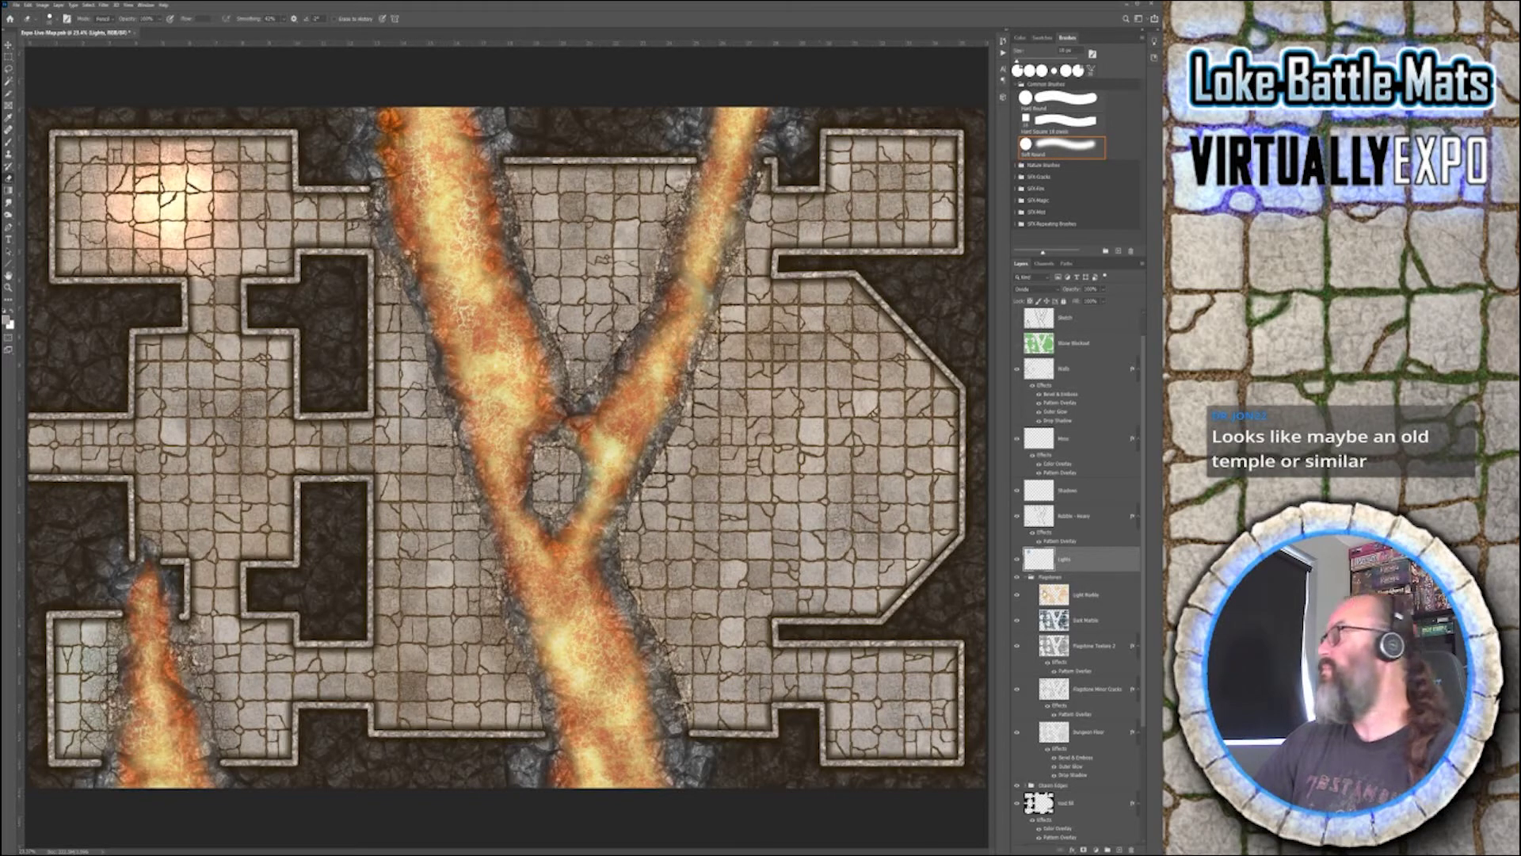
left_click(8, 57)
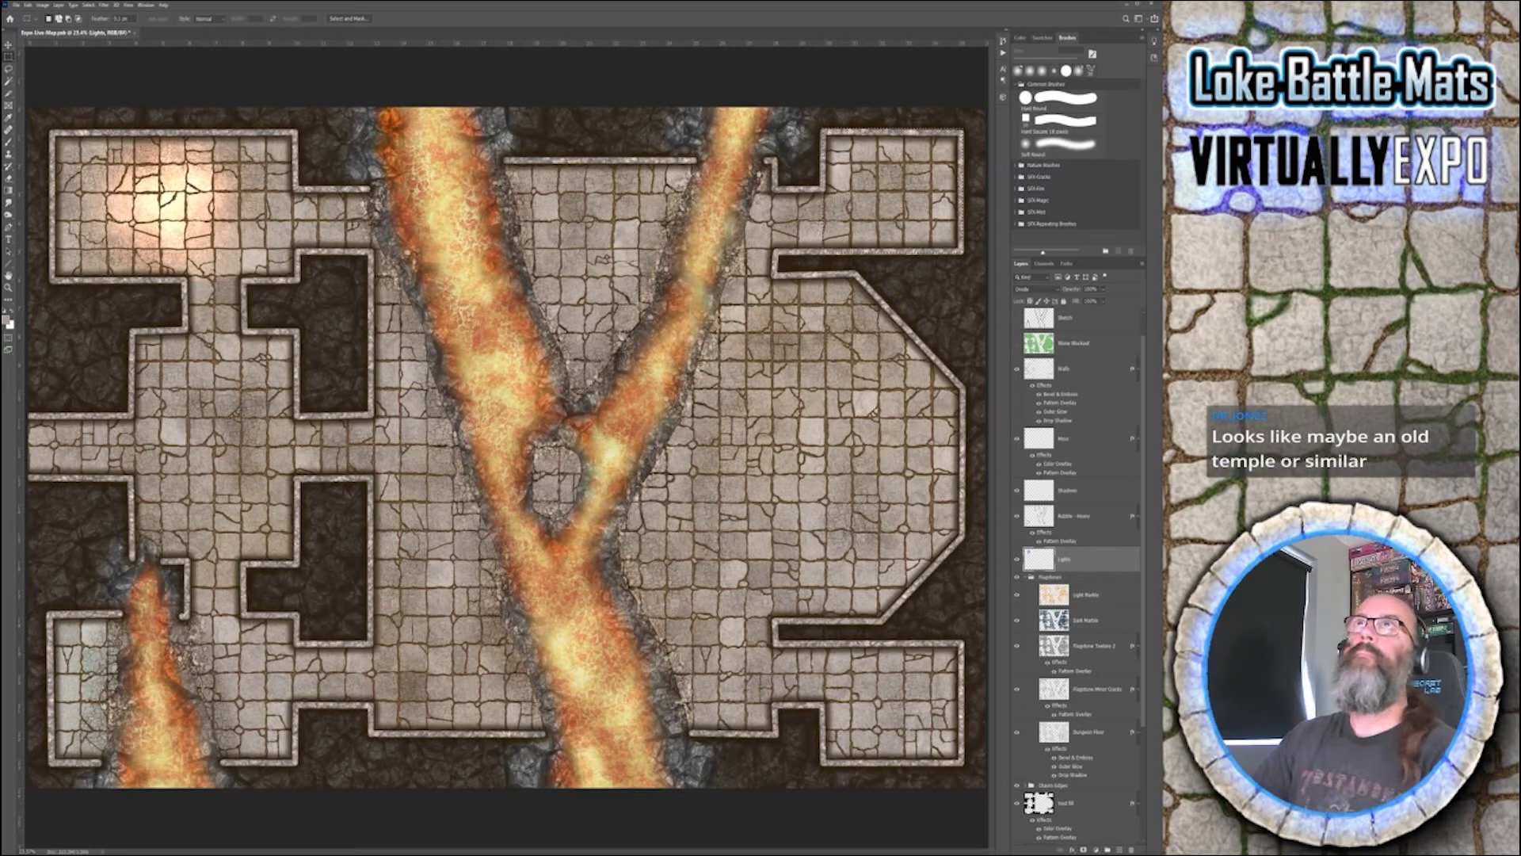
key("g")
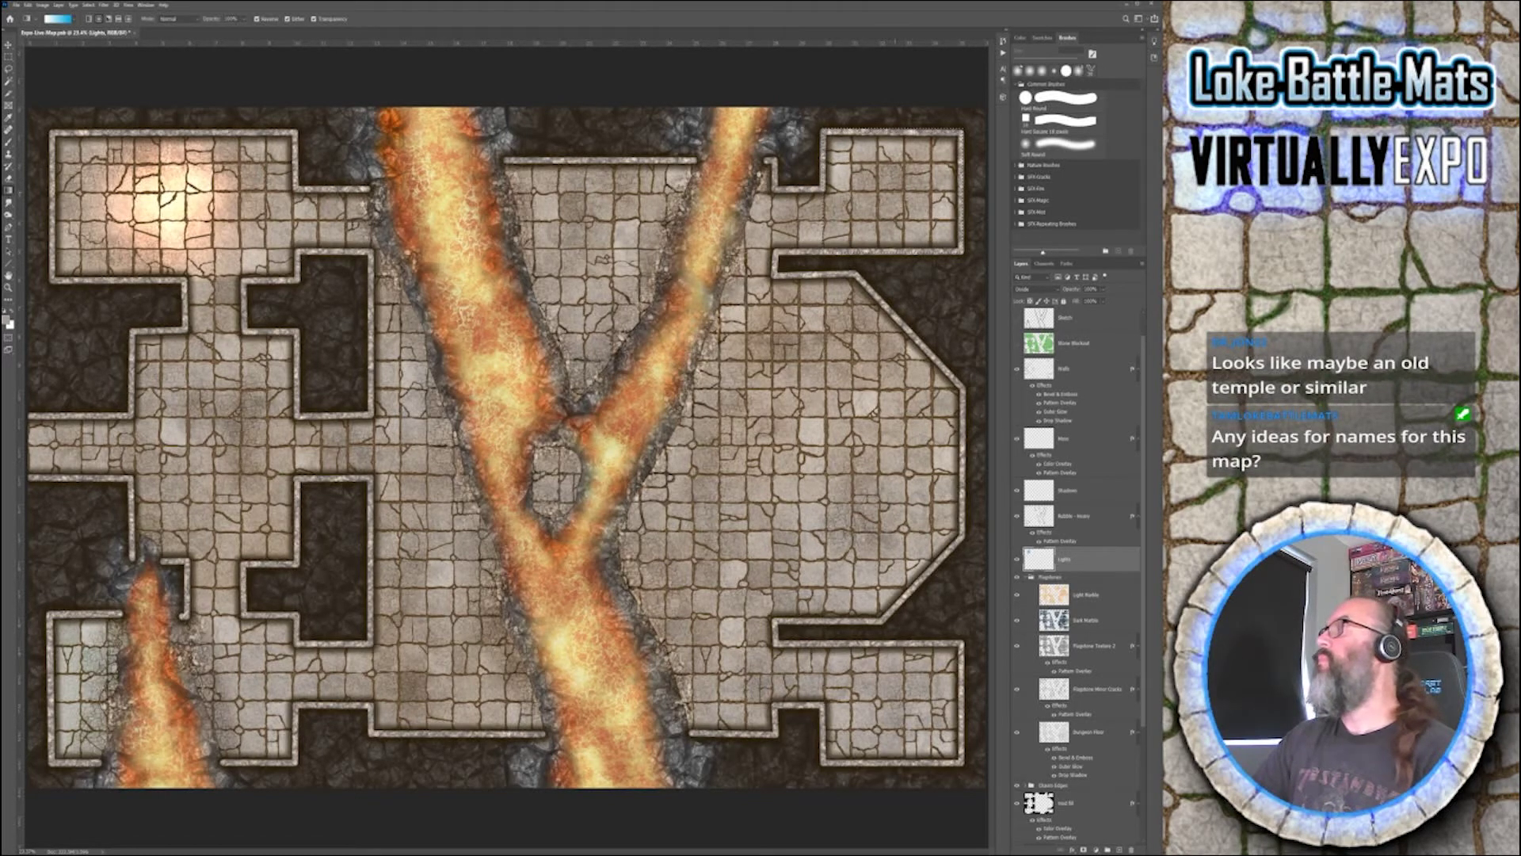
left_click_drag(891, 186, 939, 190)
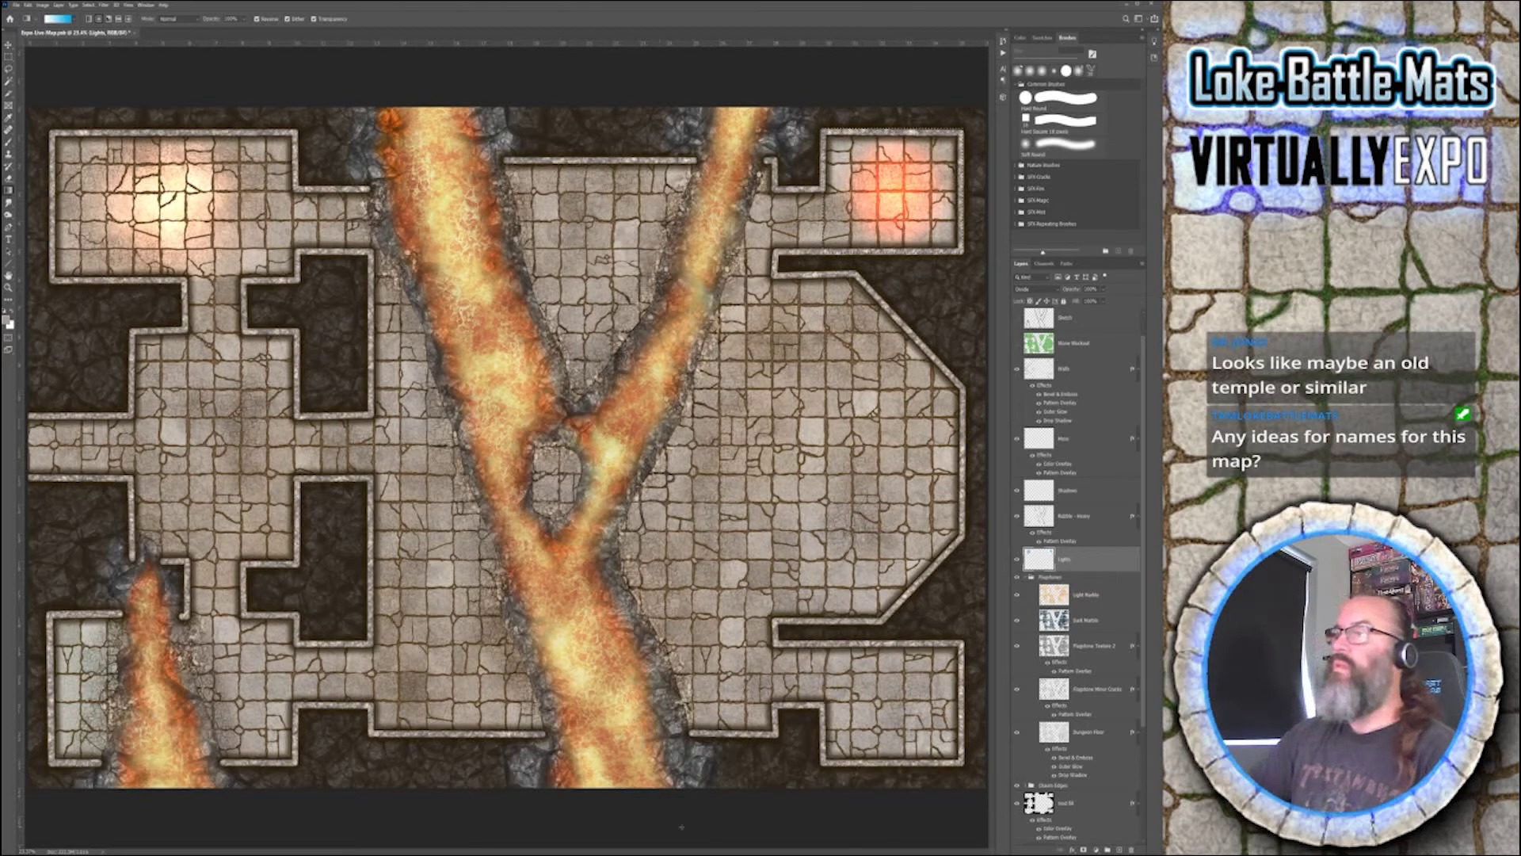
key("m")
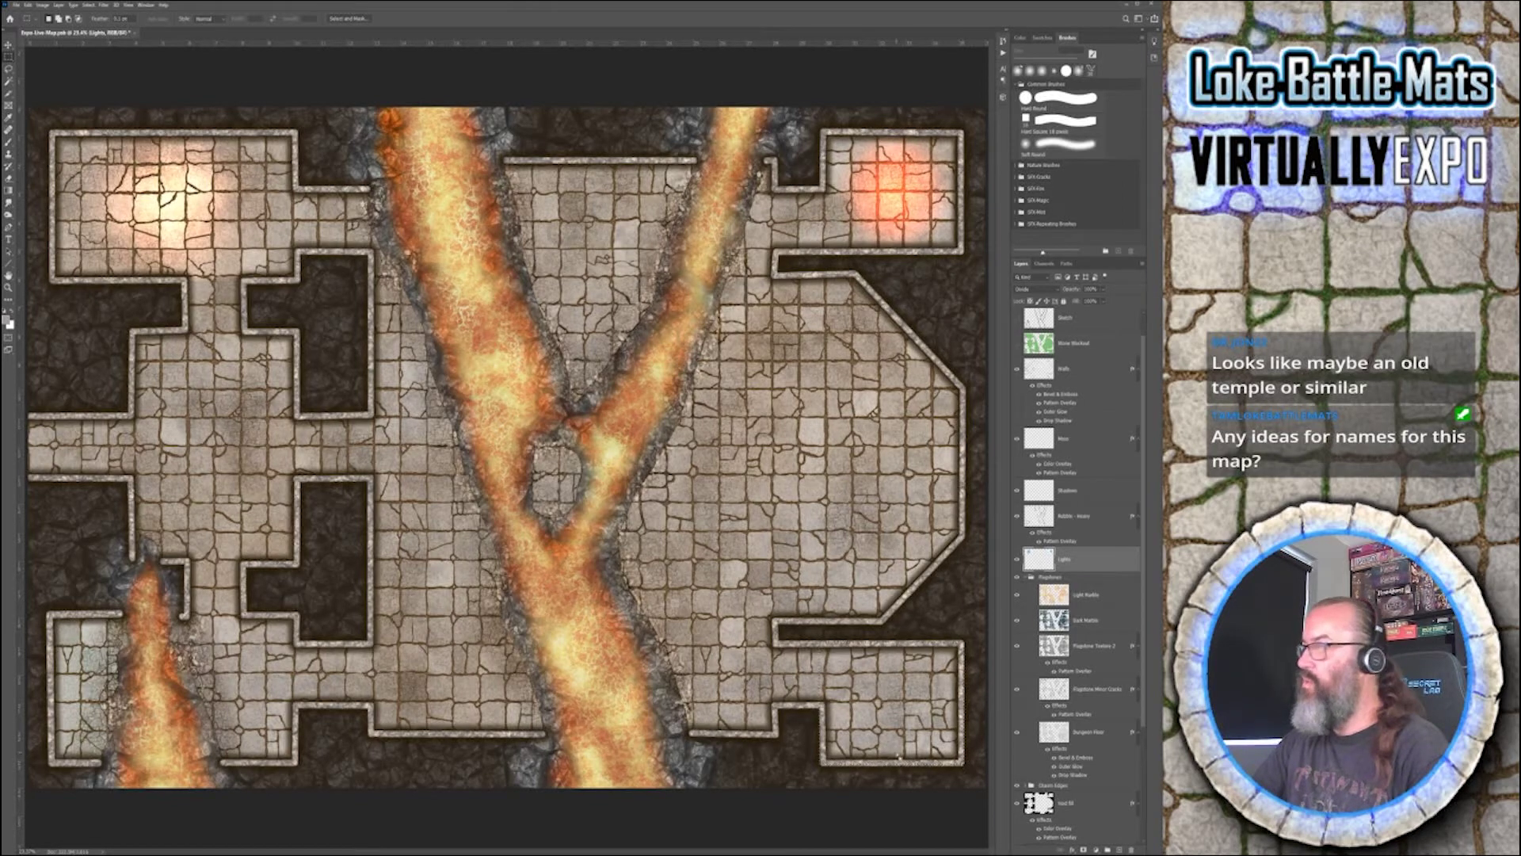
key("g")
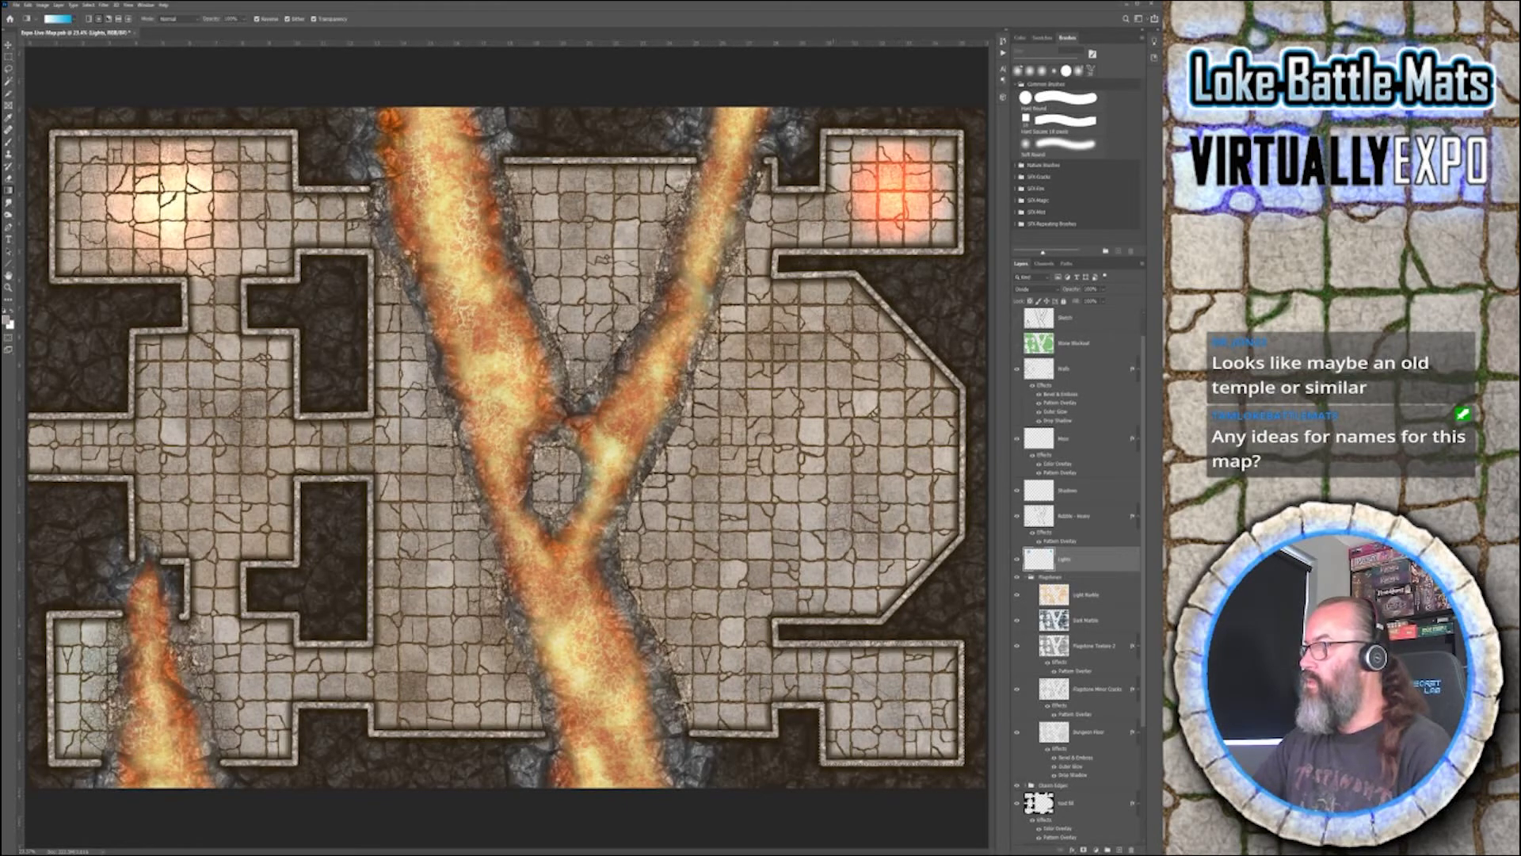
left_click_drag(893, 700, 845, 665)
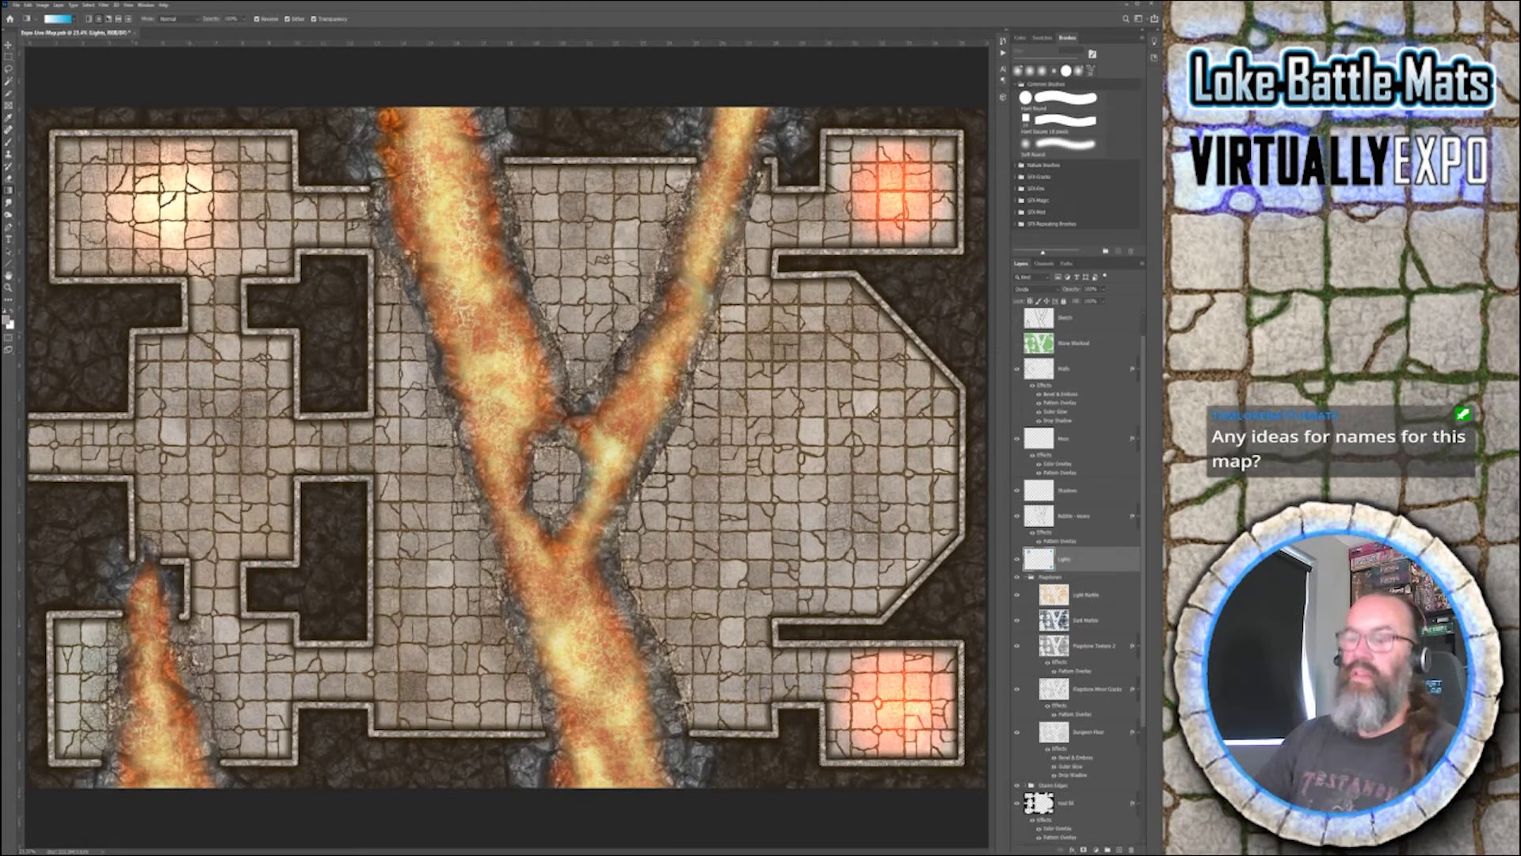
key("m")
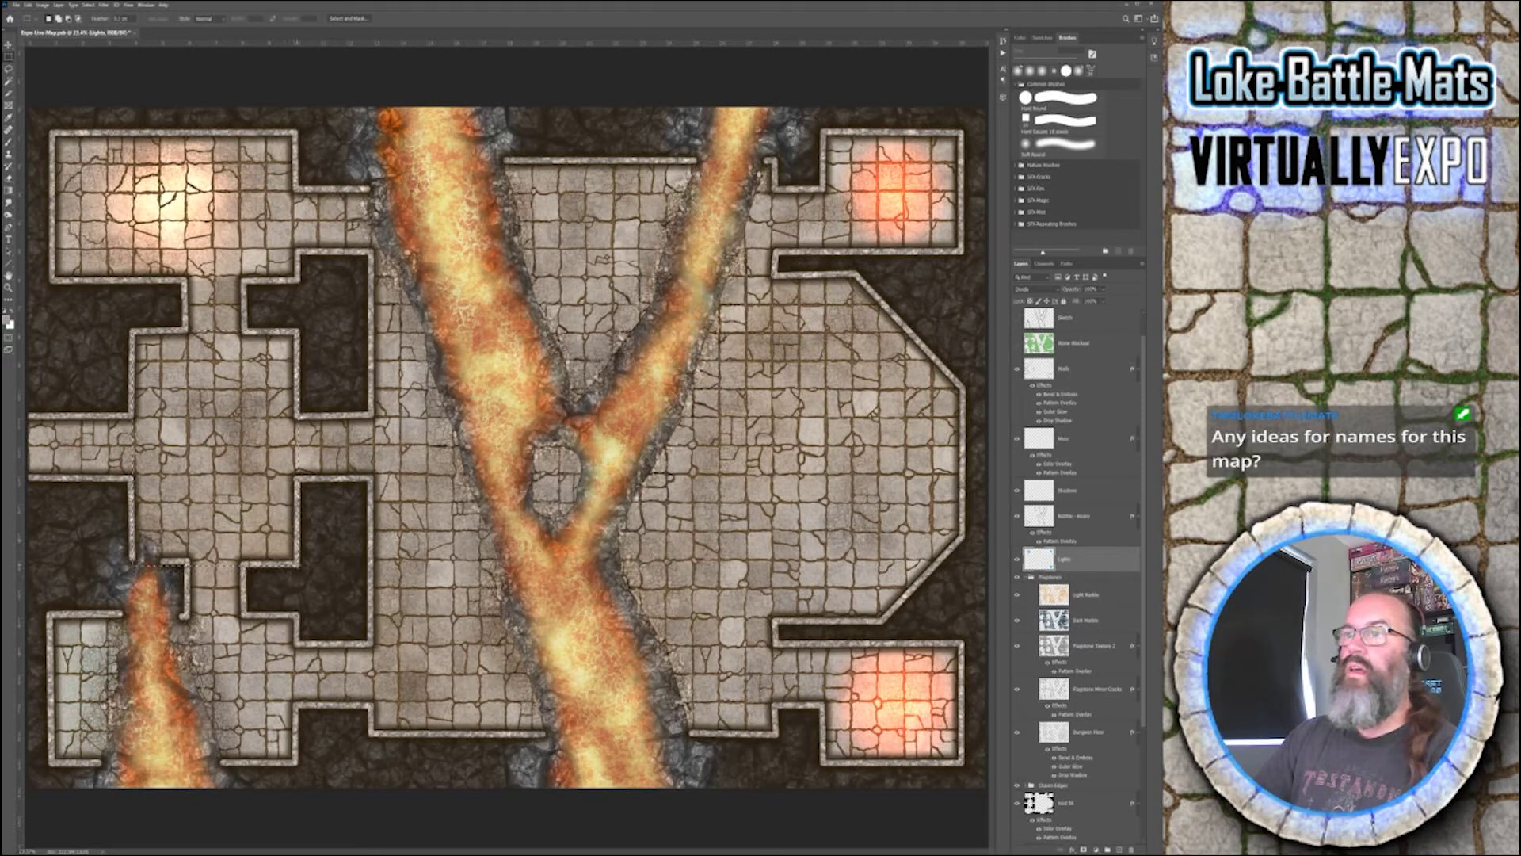
key("g")
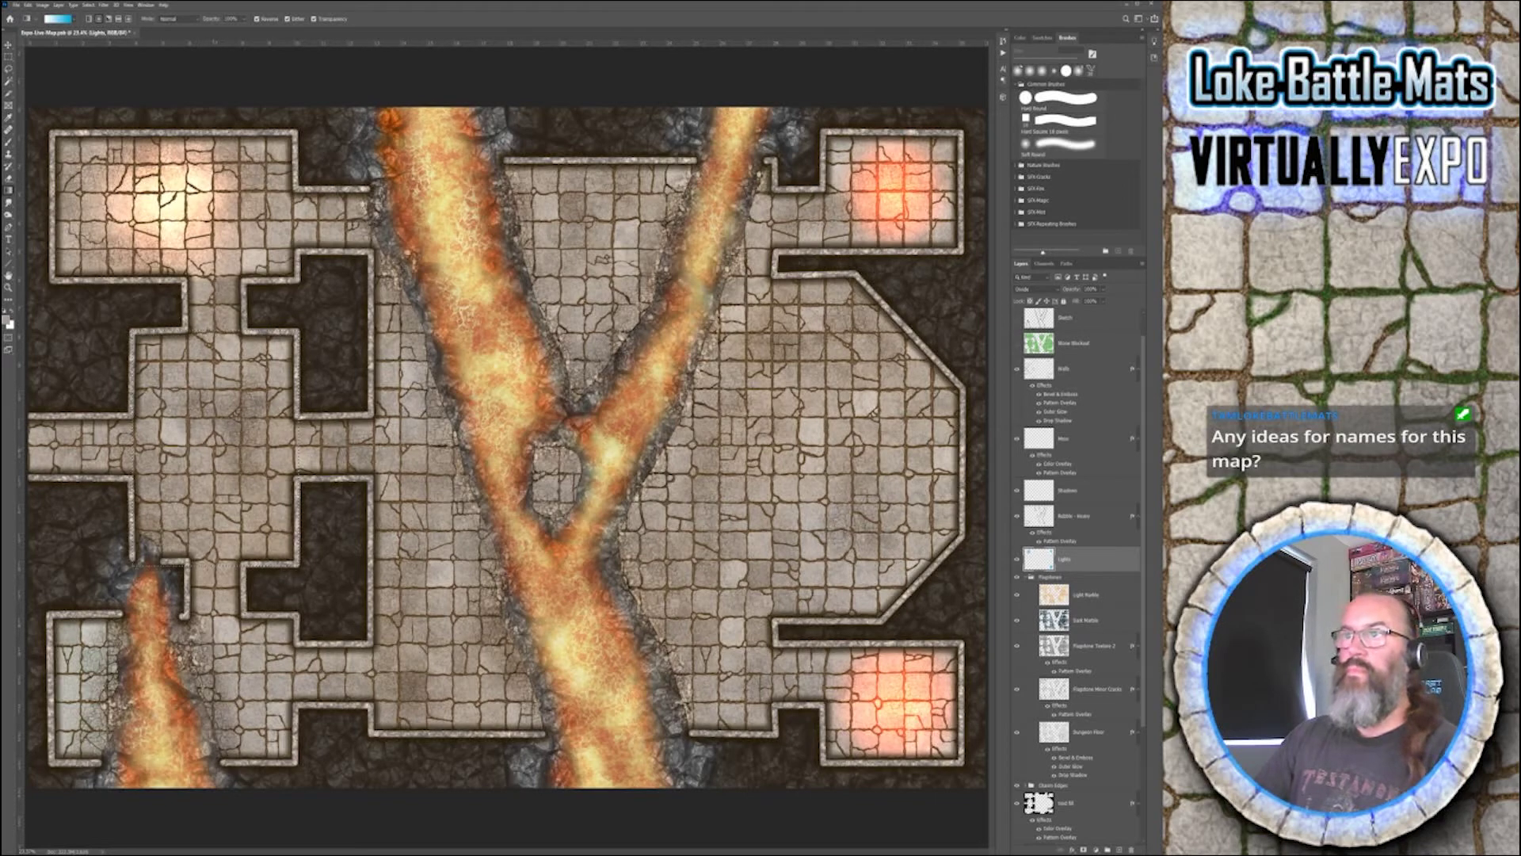
left_click_drag(204, 432, 278, 431)
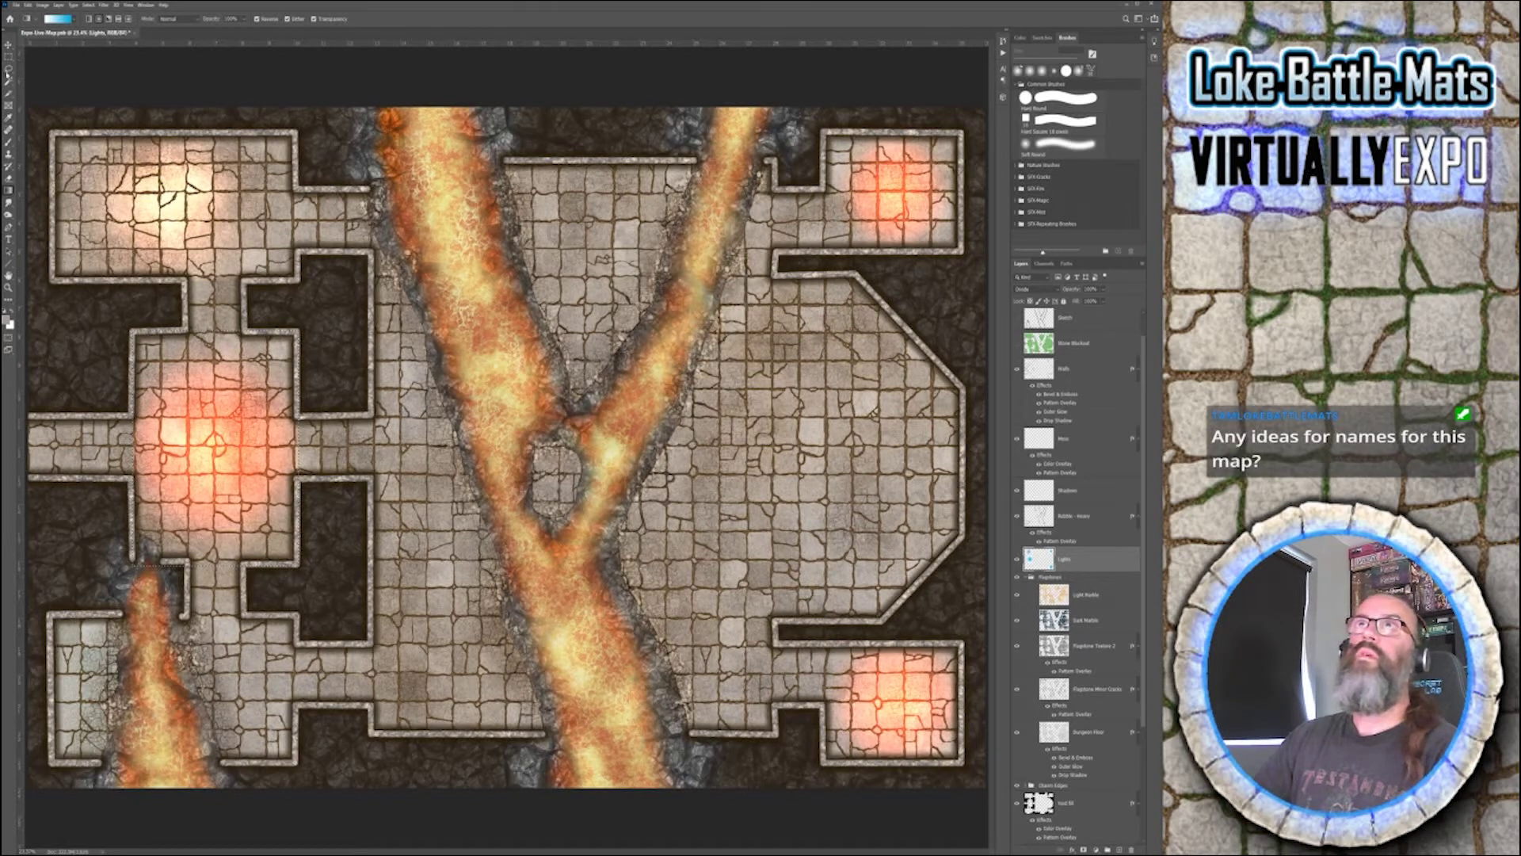
- Select the glows in the upper-right, lower-right and middle-left rooms and recolour them to a soft, warm orange
key("m")
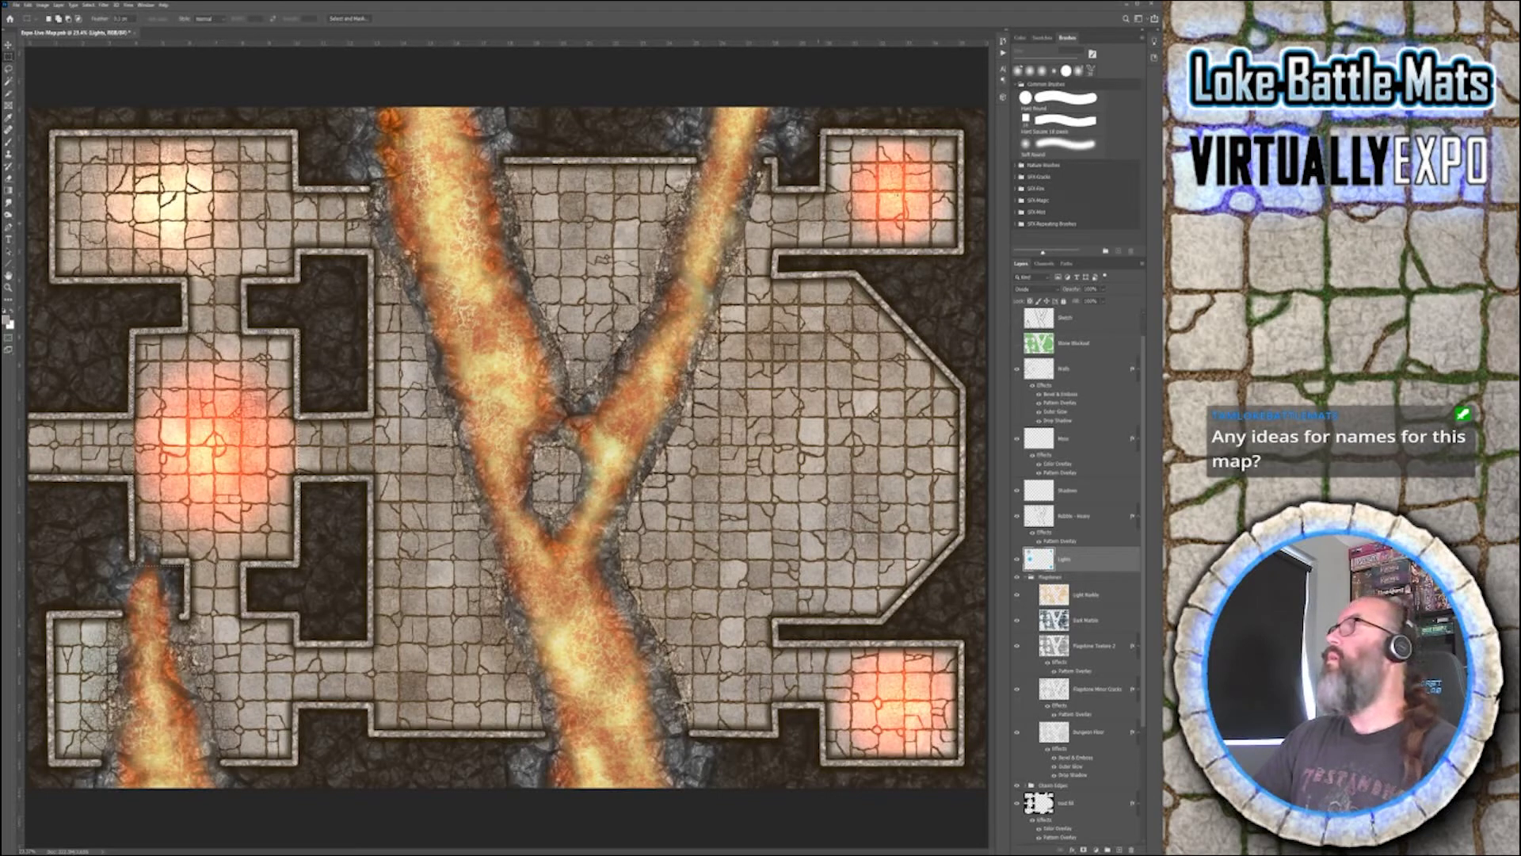
left_click_drag(816, 131, 968, 275)
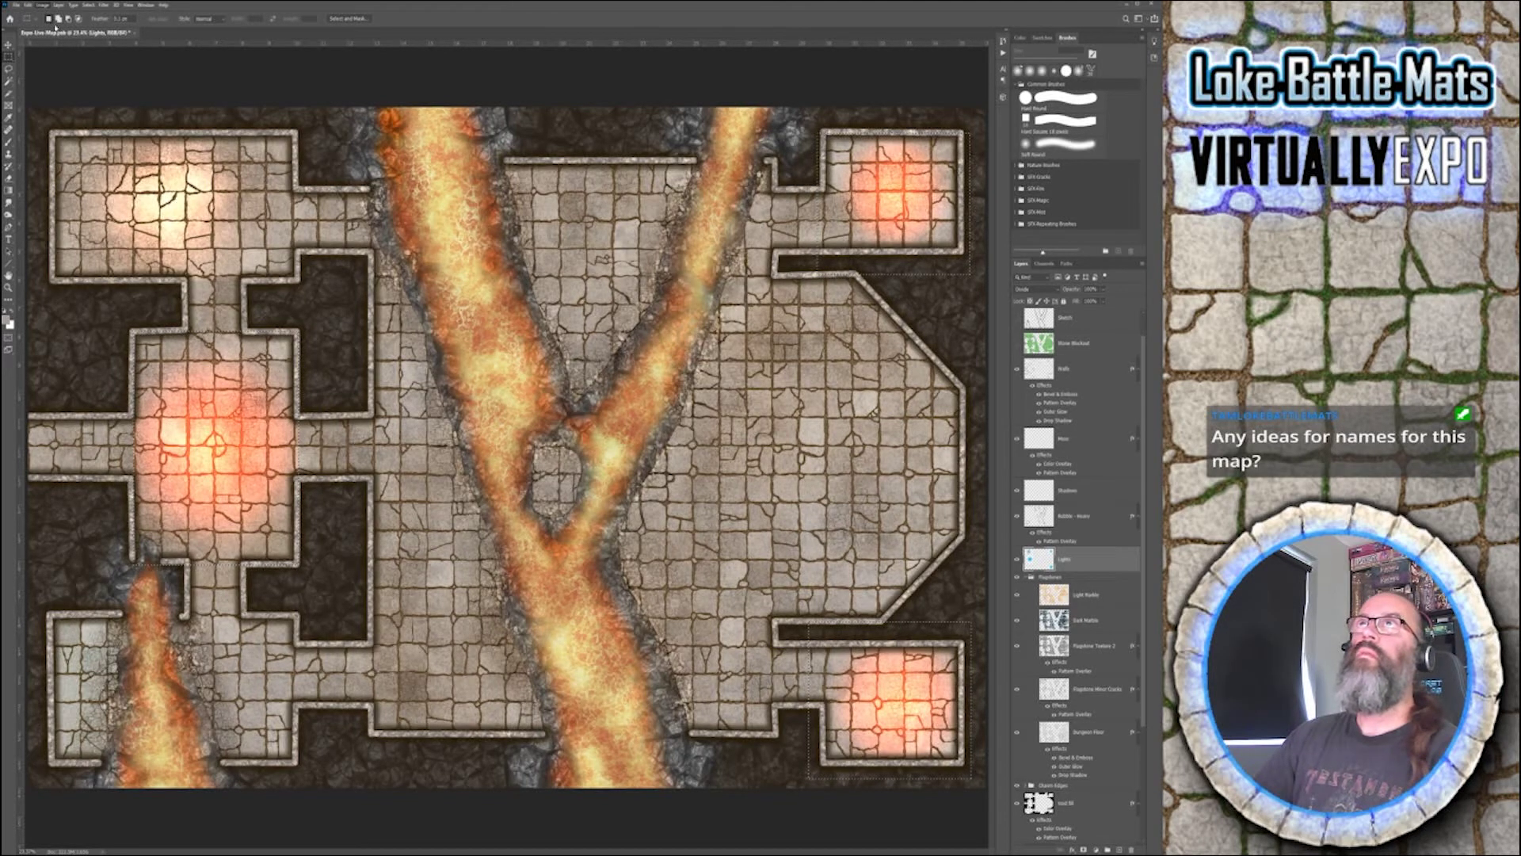
key("i")
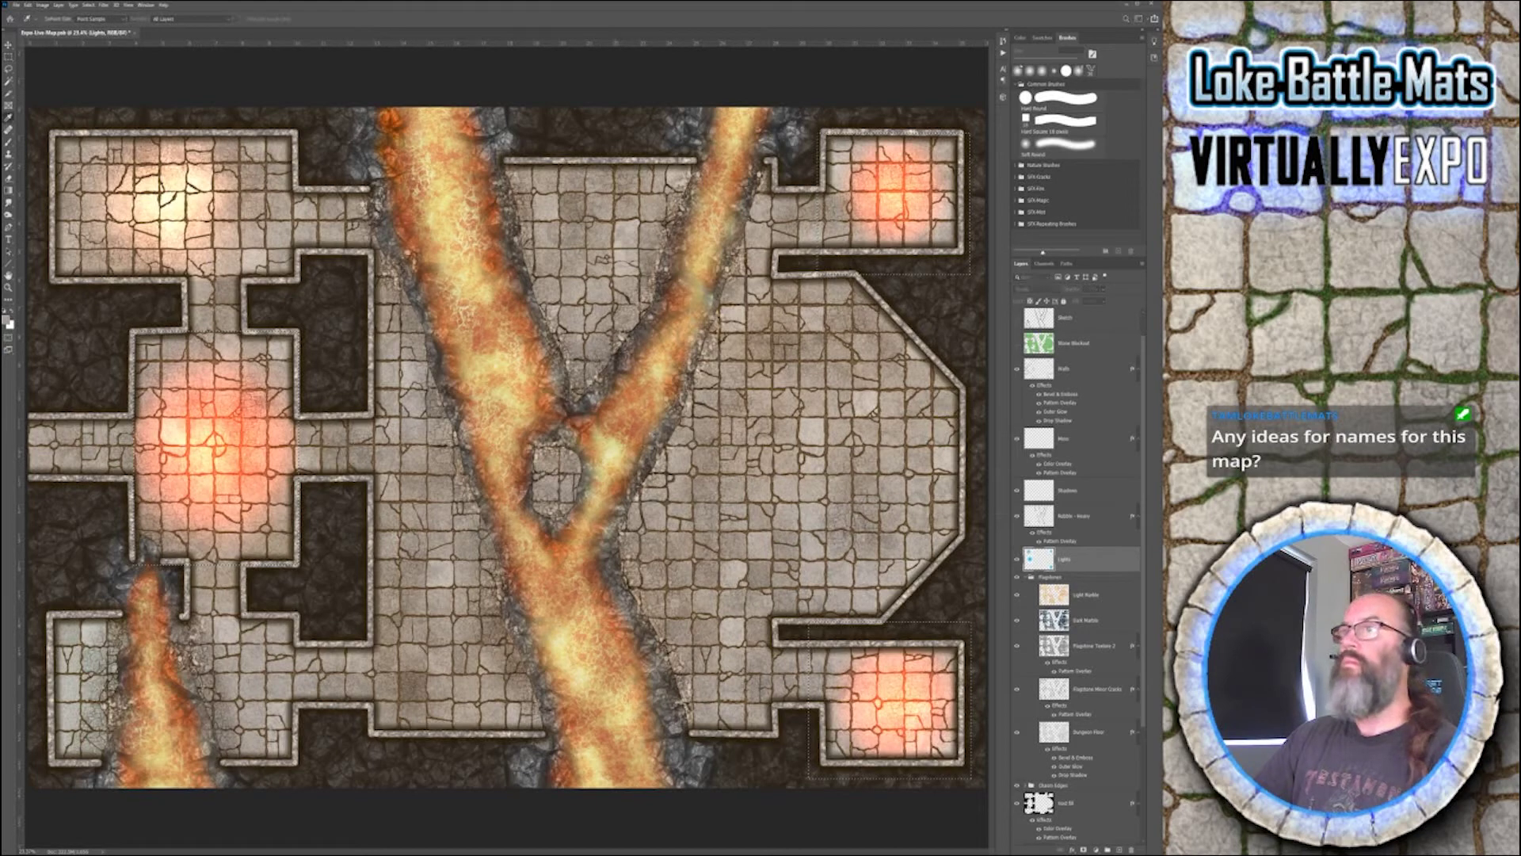
left_click(224, 400)
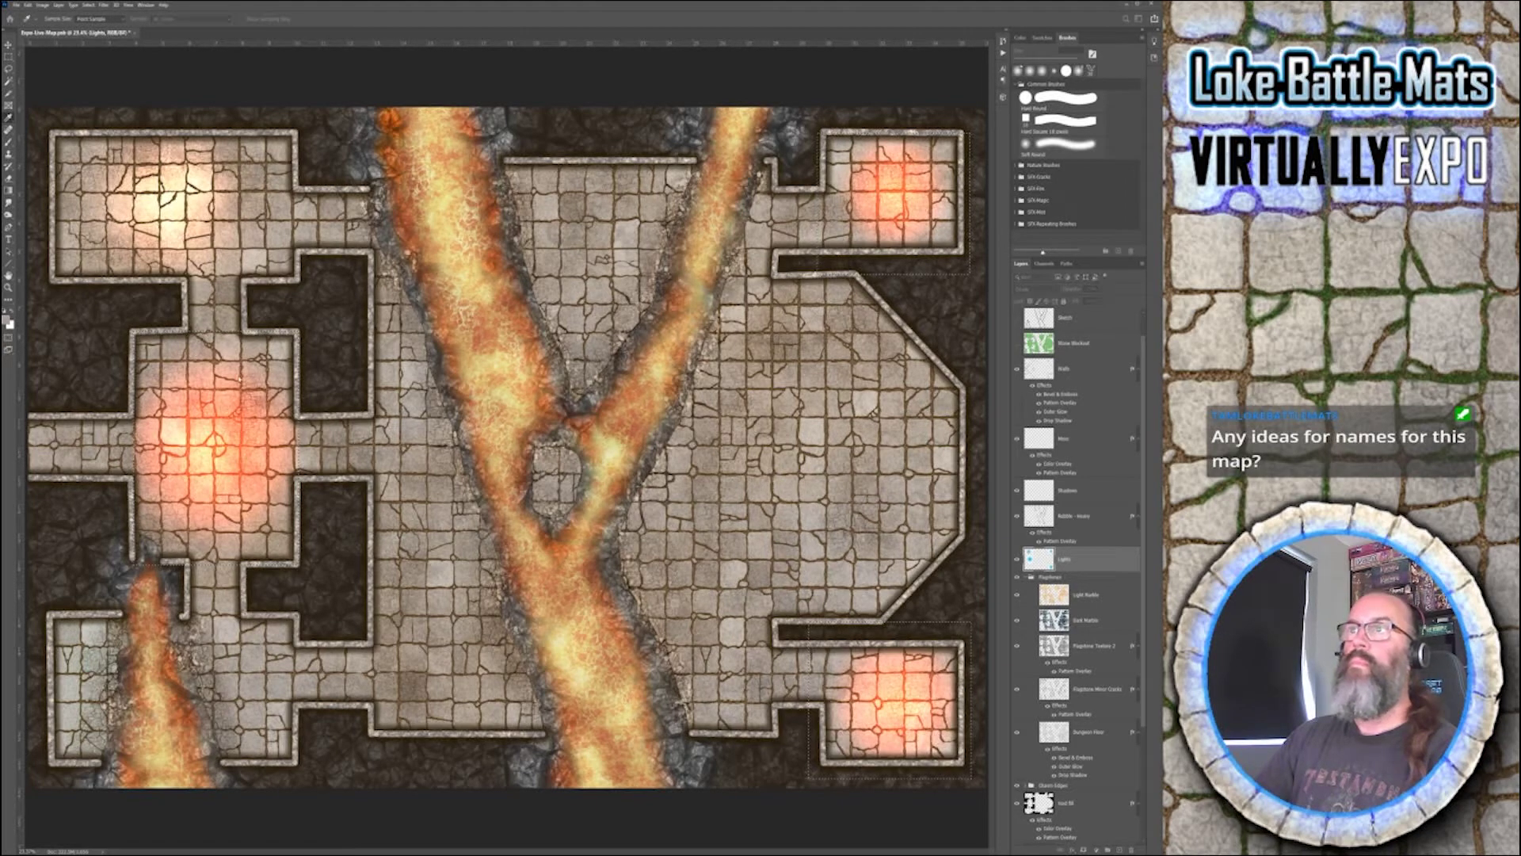
key("alt+shift+BackSpace")
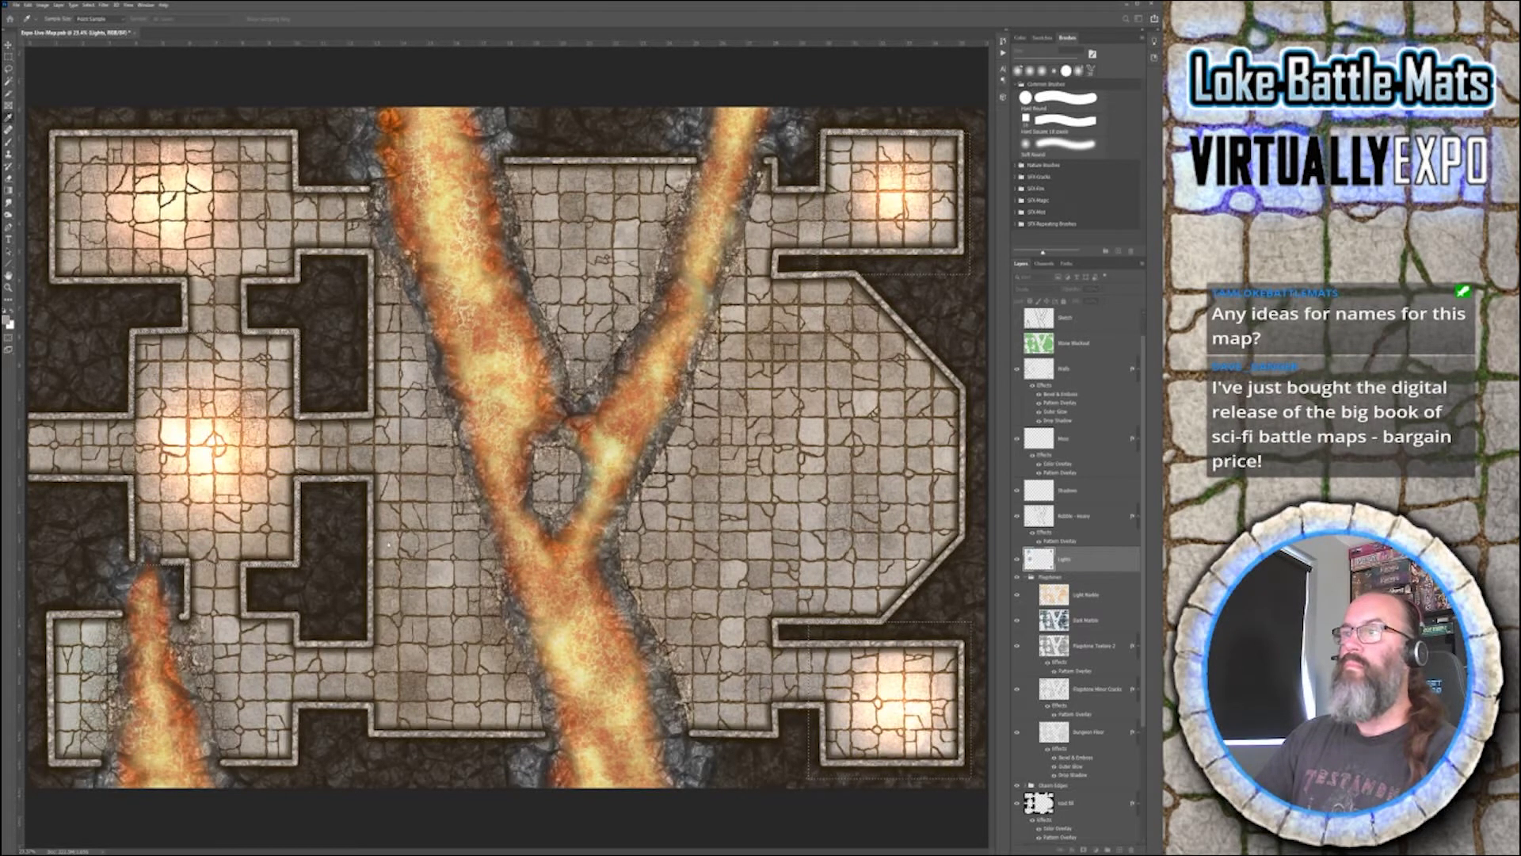
key("ctrl+z")
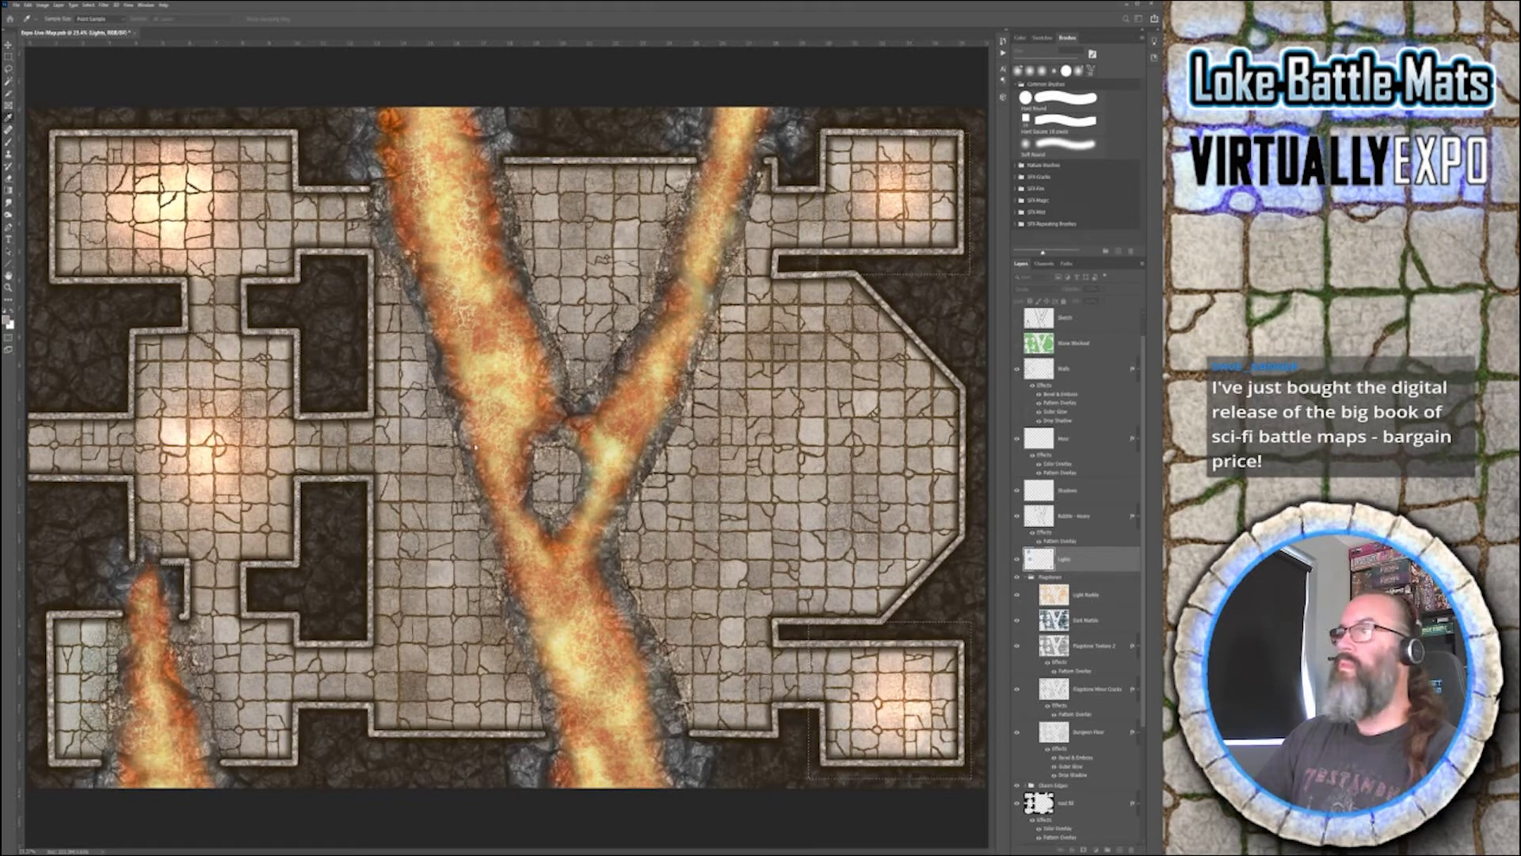
- Select the area outside the Dungeon Floor layer's outline with the Magic Wand and make the Lights layer active again
key("m")
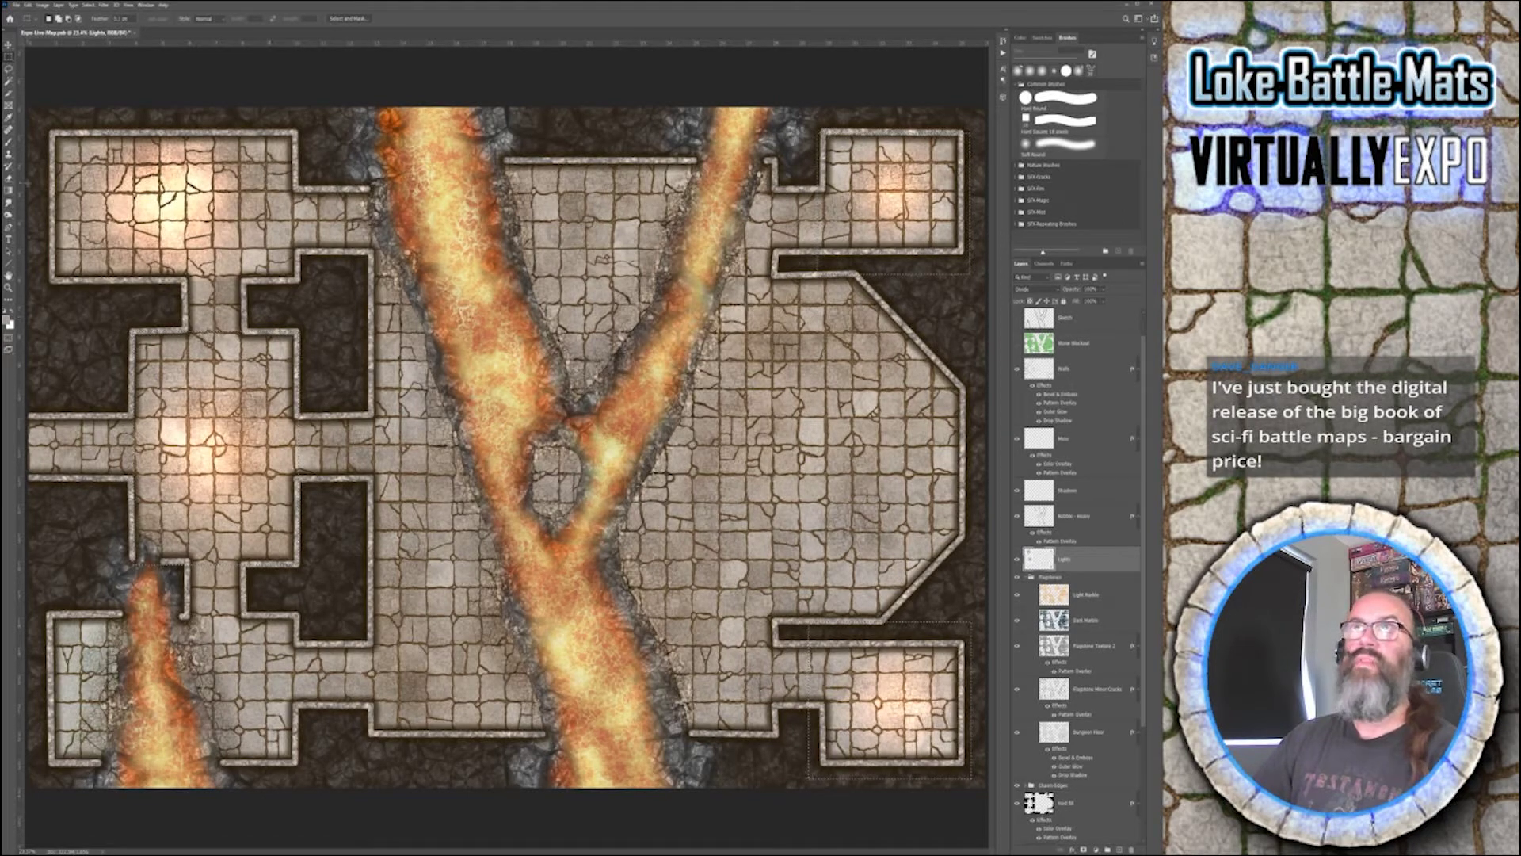
key("w")
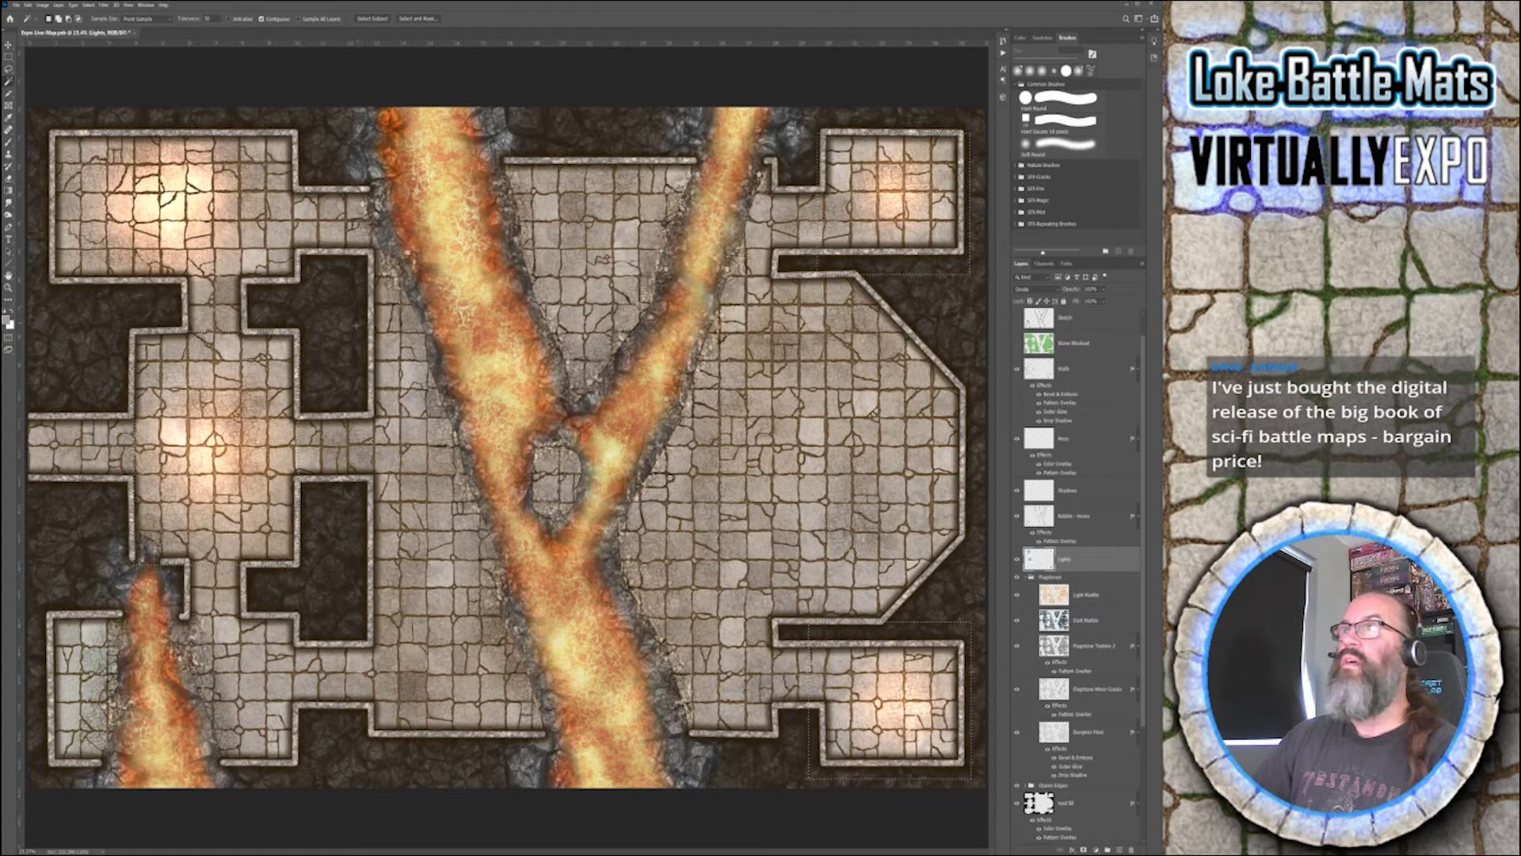
left_click(344, 337)
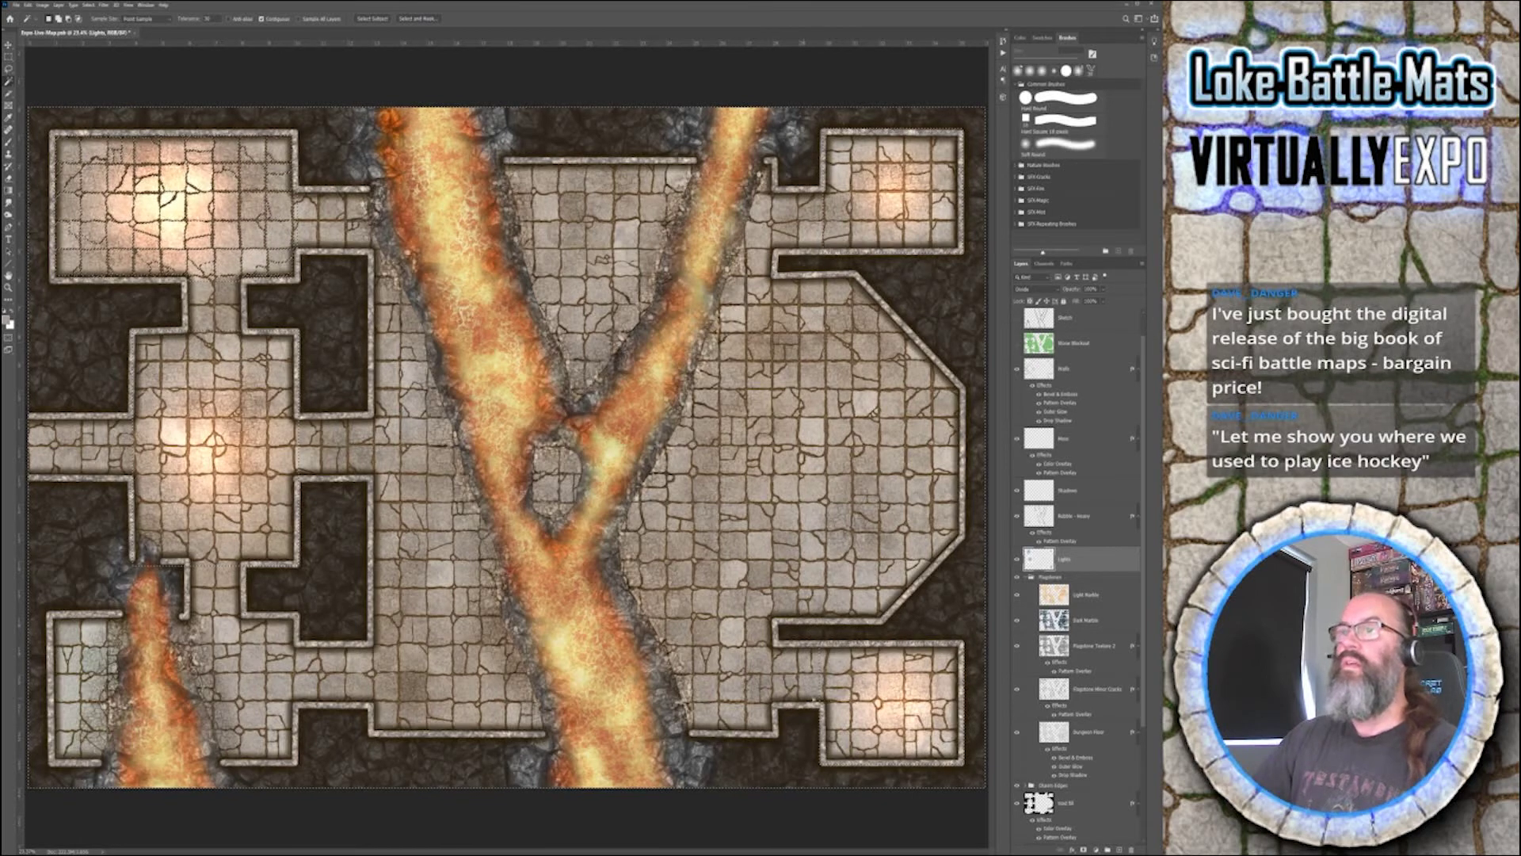
left_click(1083, 733)
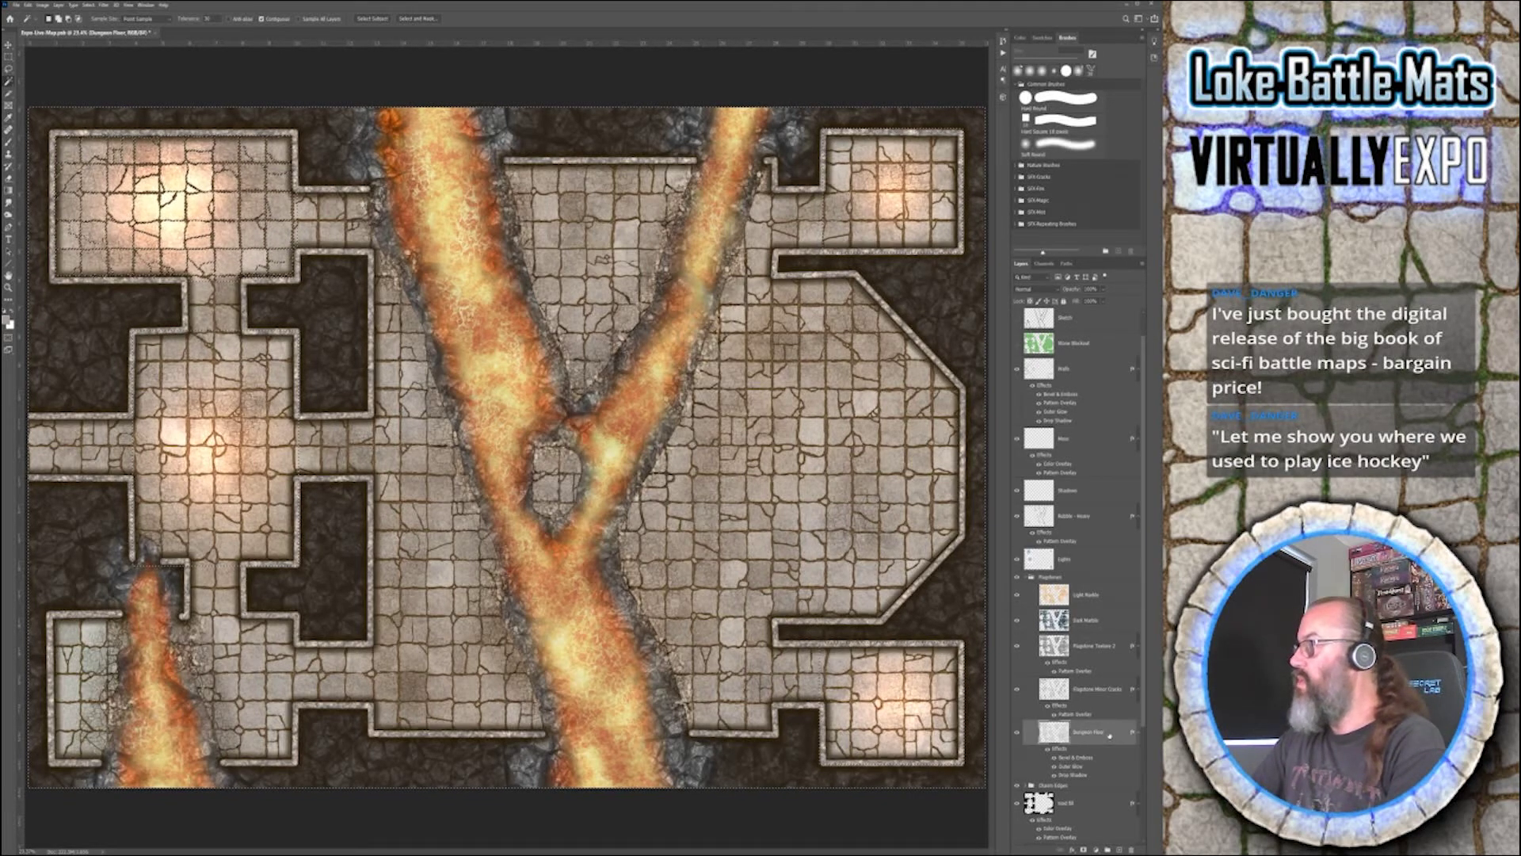
left_click(335, 357)
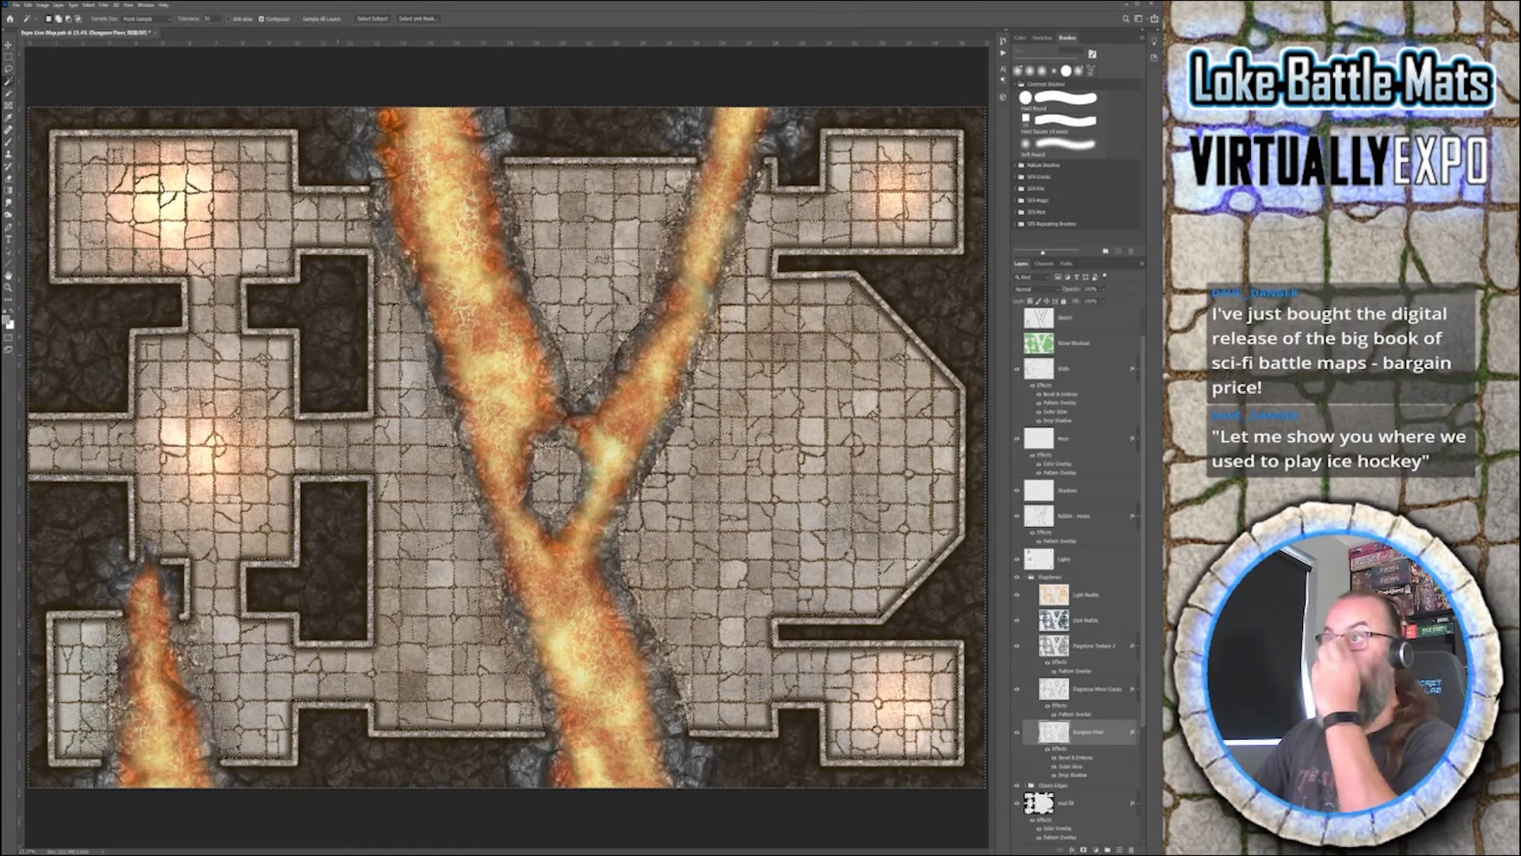
left_click(1101, 561)
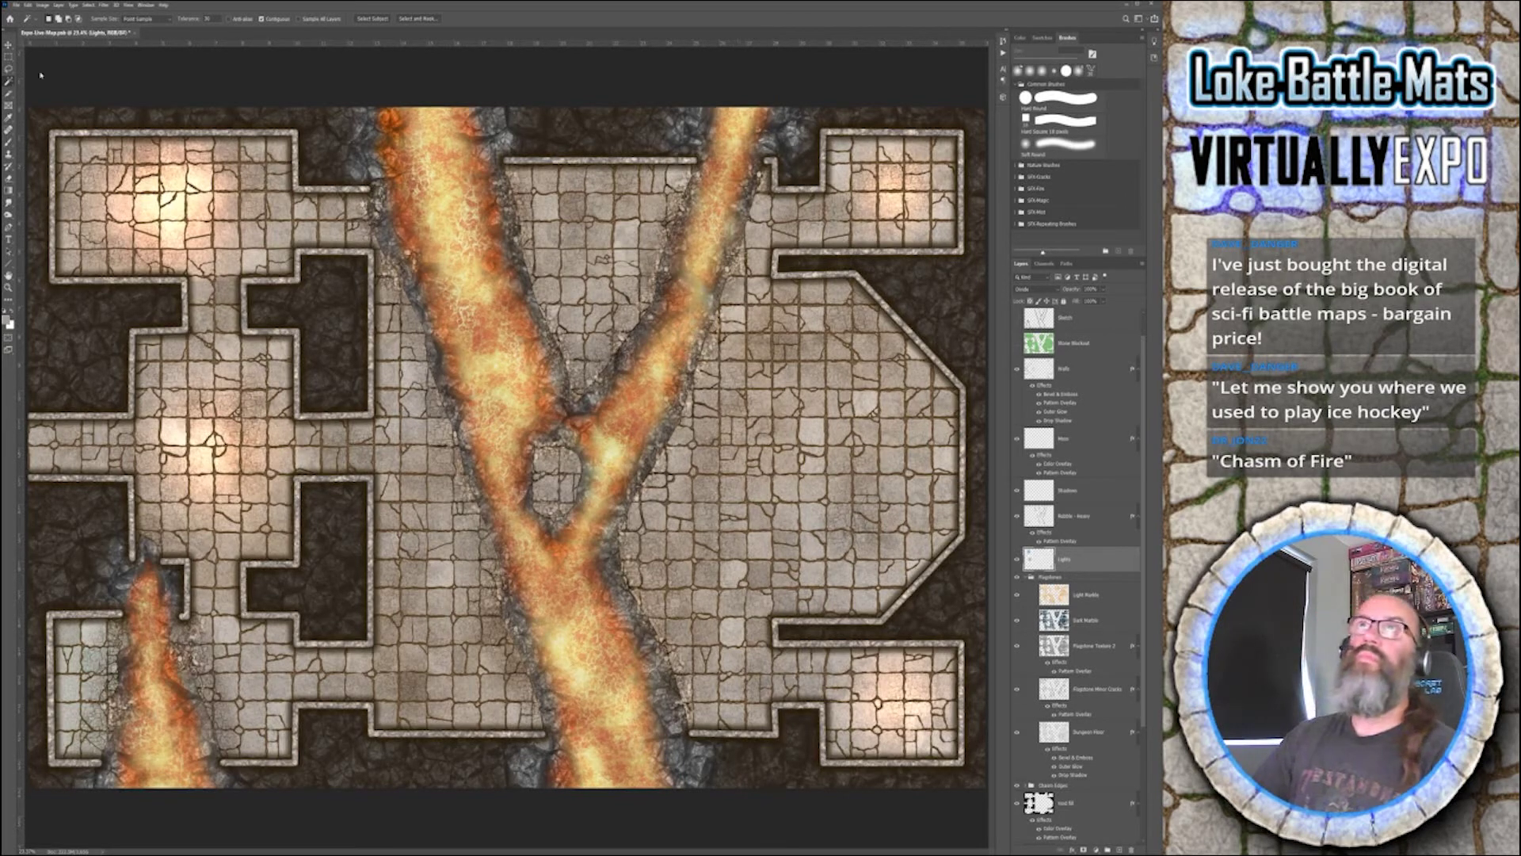
- Draw a large radial glow centred on the rock island where the lava fissures meet, reaching well into the eastern hall
key("m")
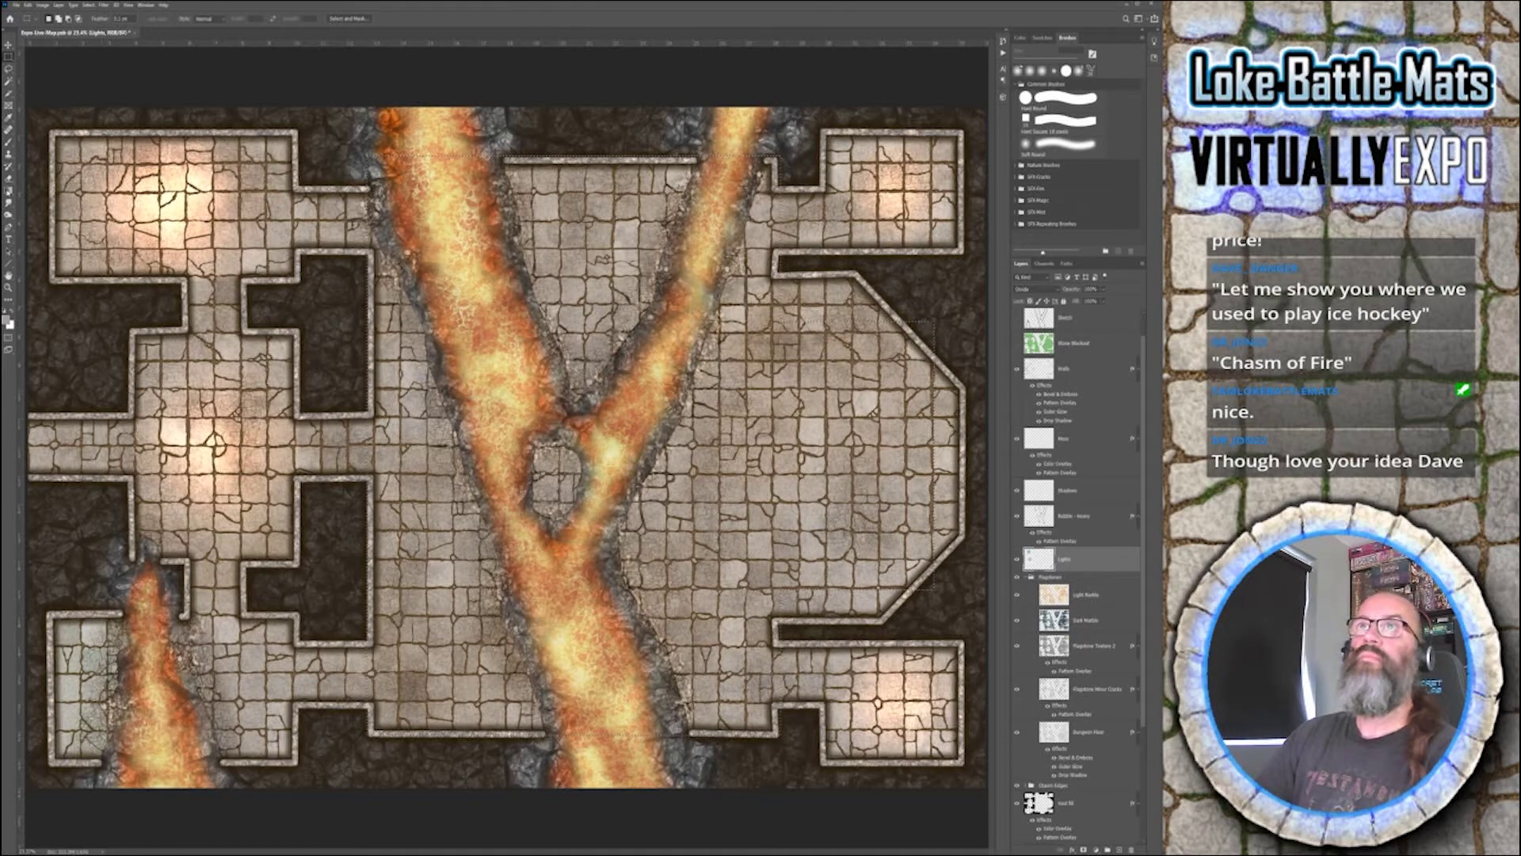
key("g")
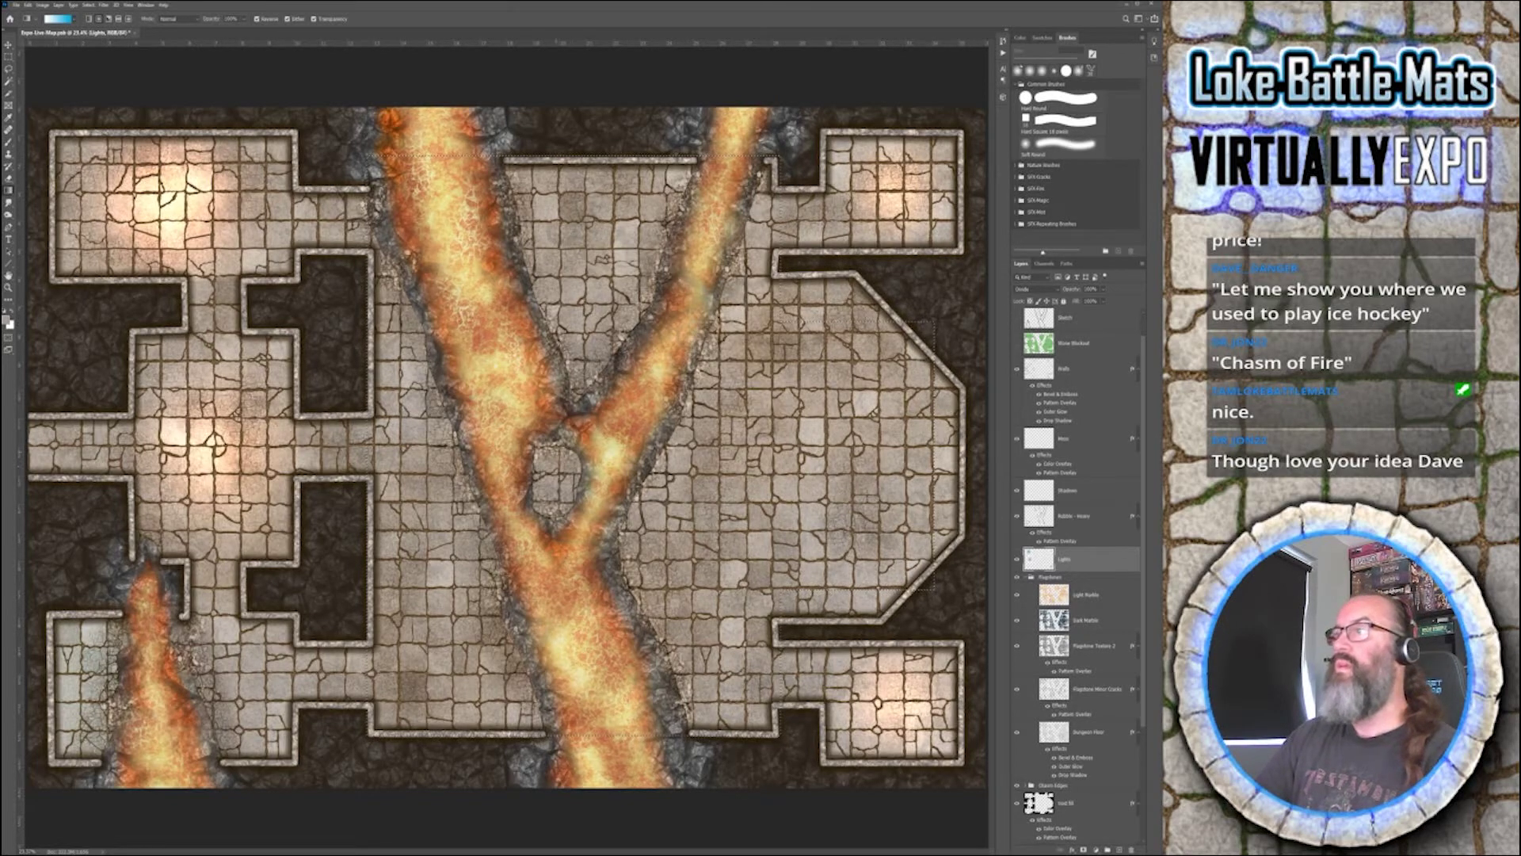
left_click_drag(560, 445, 835, 442)
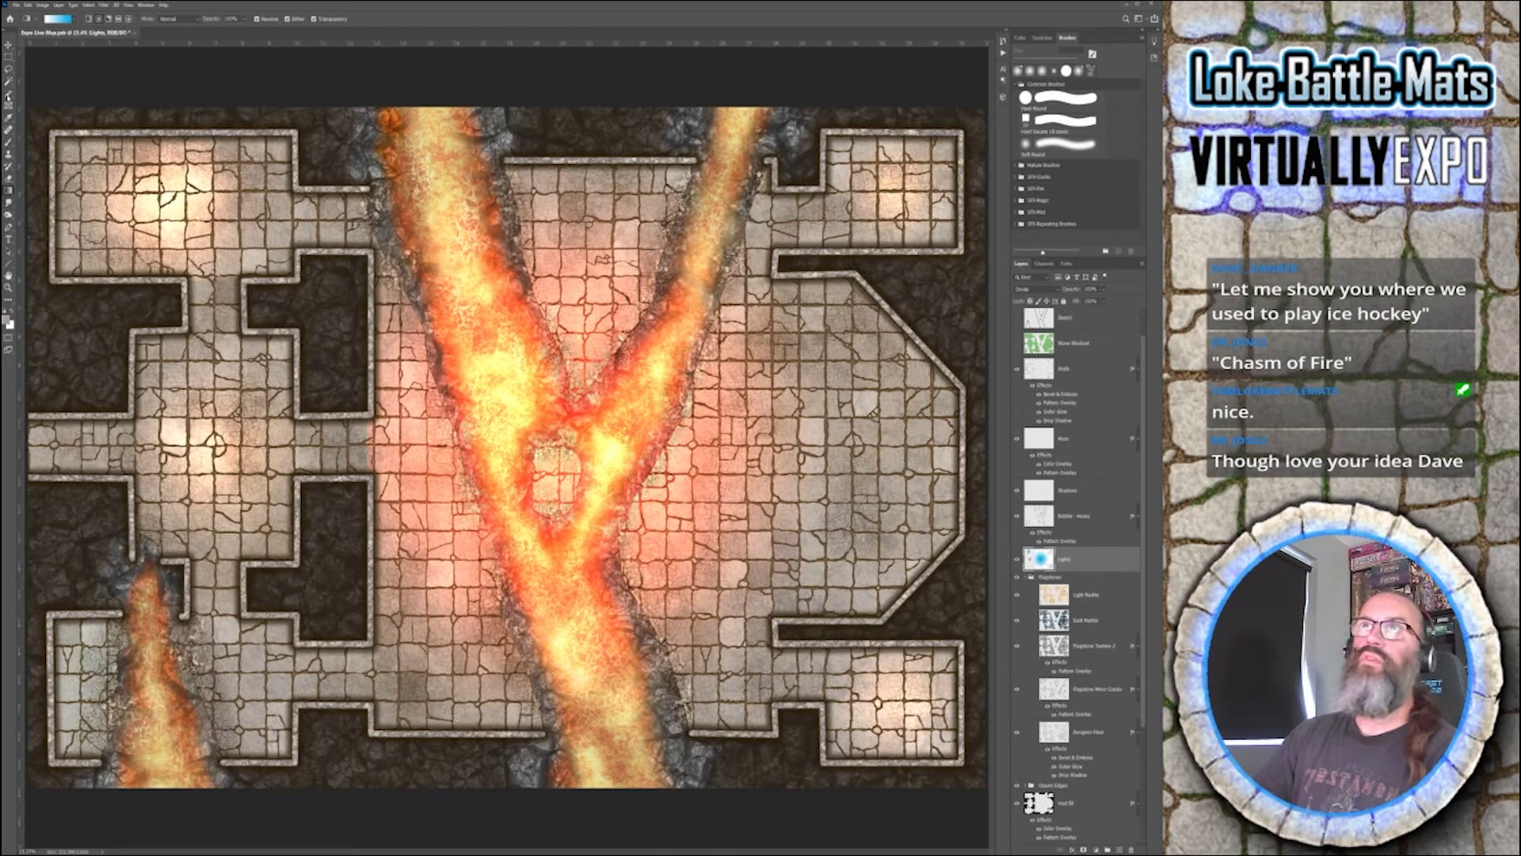
- Marquee a small rectangle of the central glow just beside the rock island and copy it to a new layer
key("m")
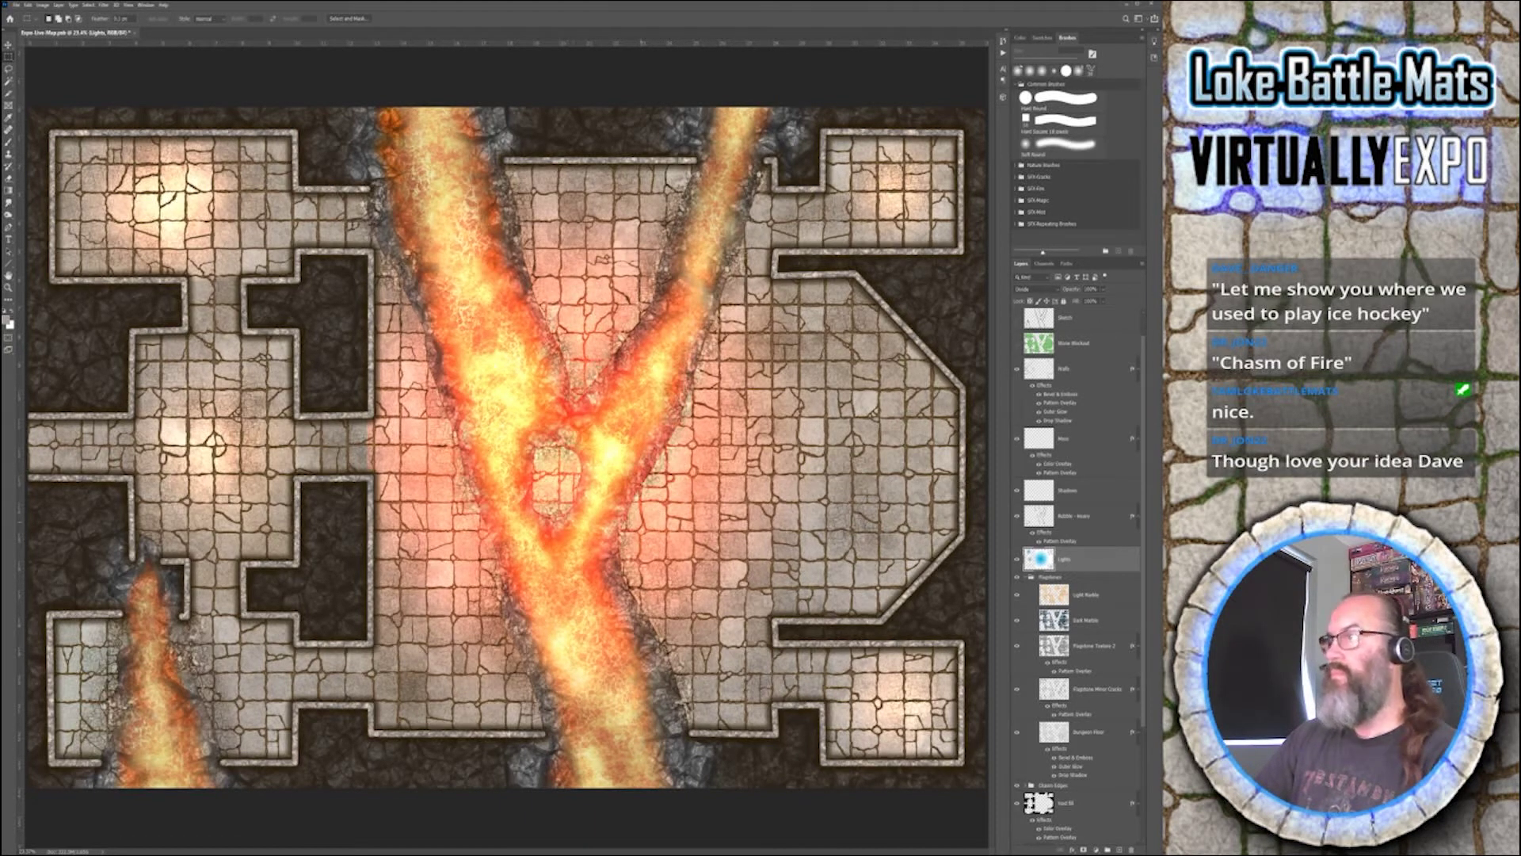
left_click_drag(587, 471, 705, 538)
key("ctrl+j")
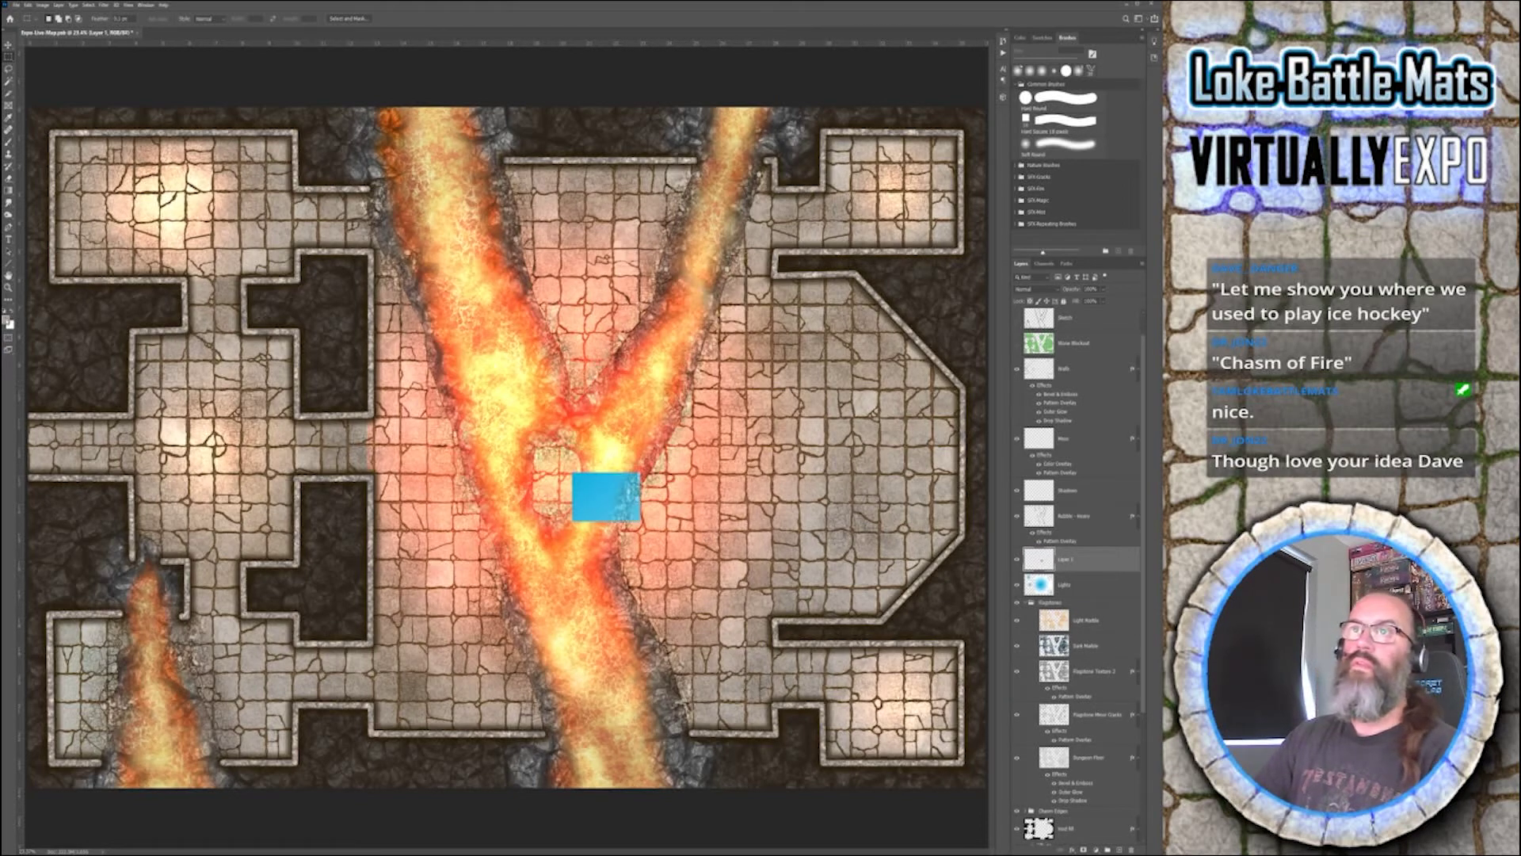
- Sample the blue of the copied glow rectangle as the painting colour and delete that temporary layer
key("i")
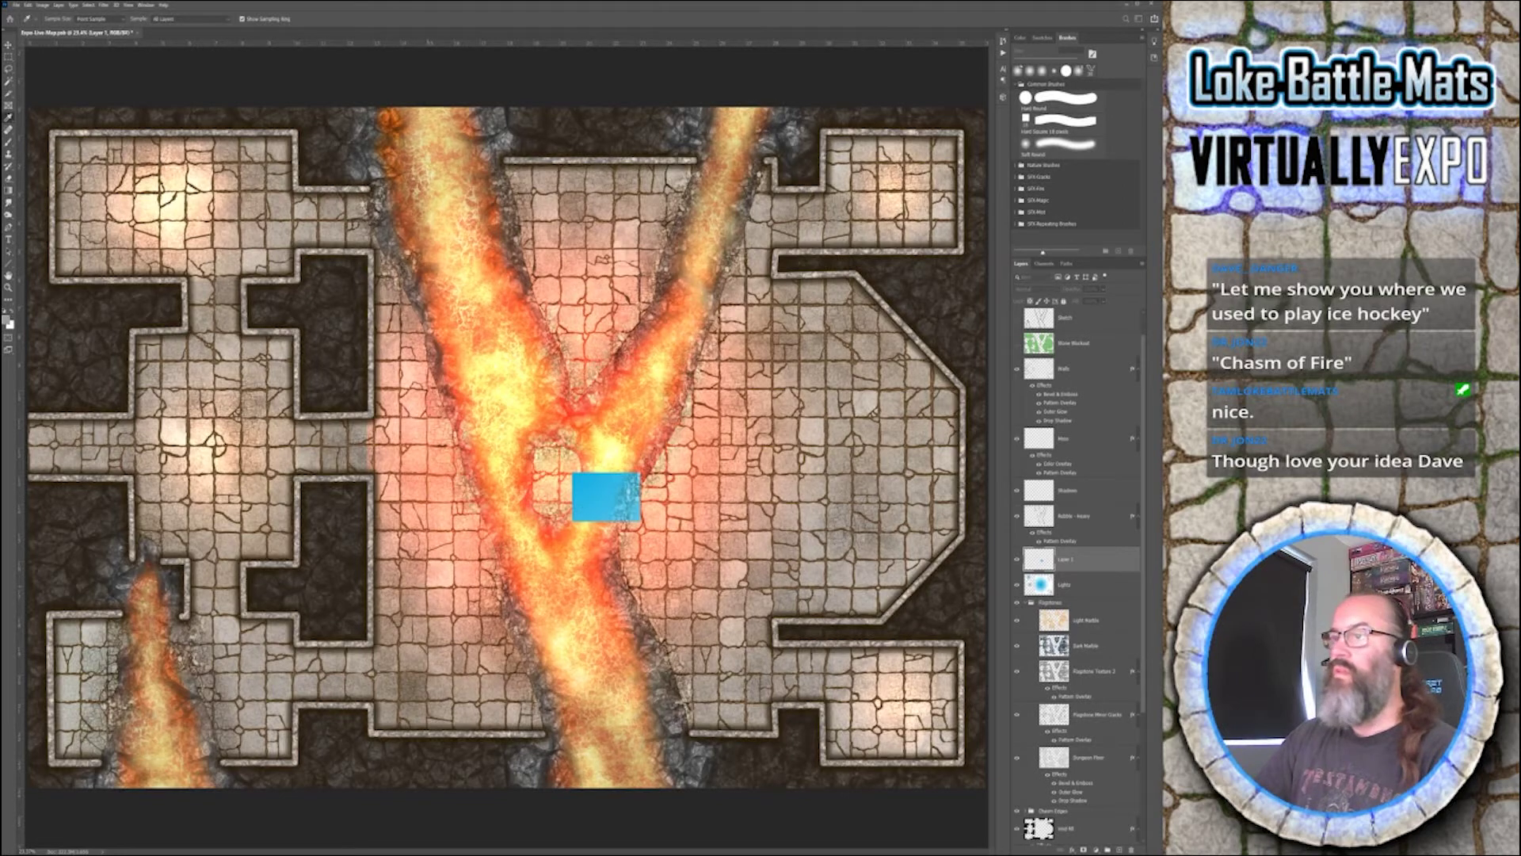
key("m")
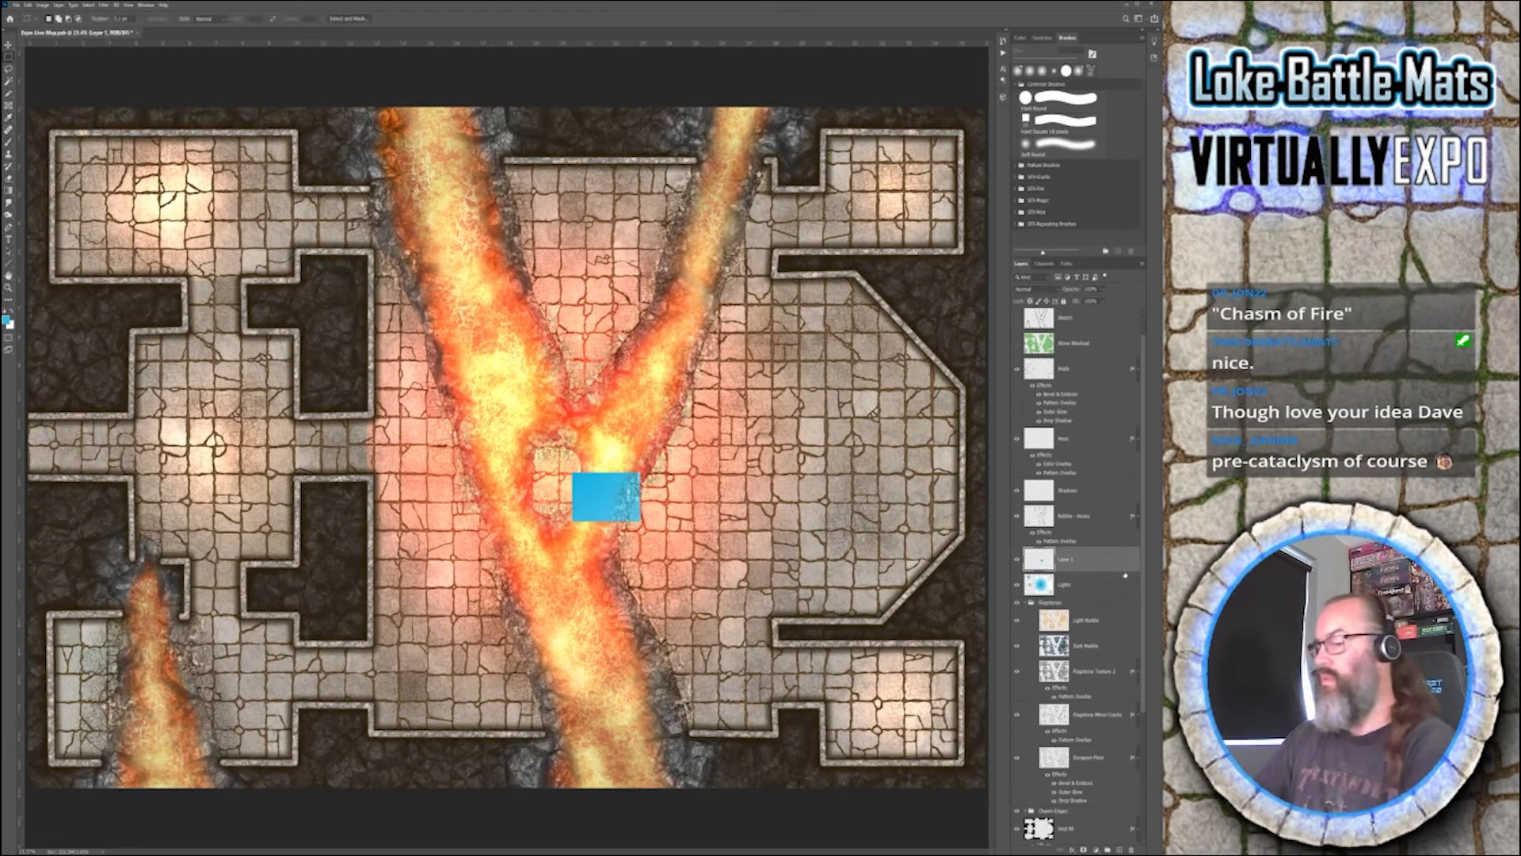
key("Delete")
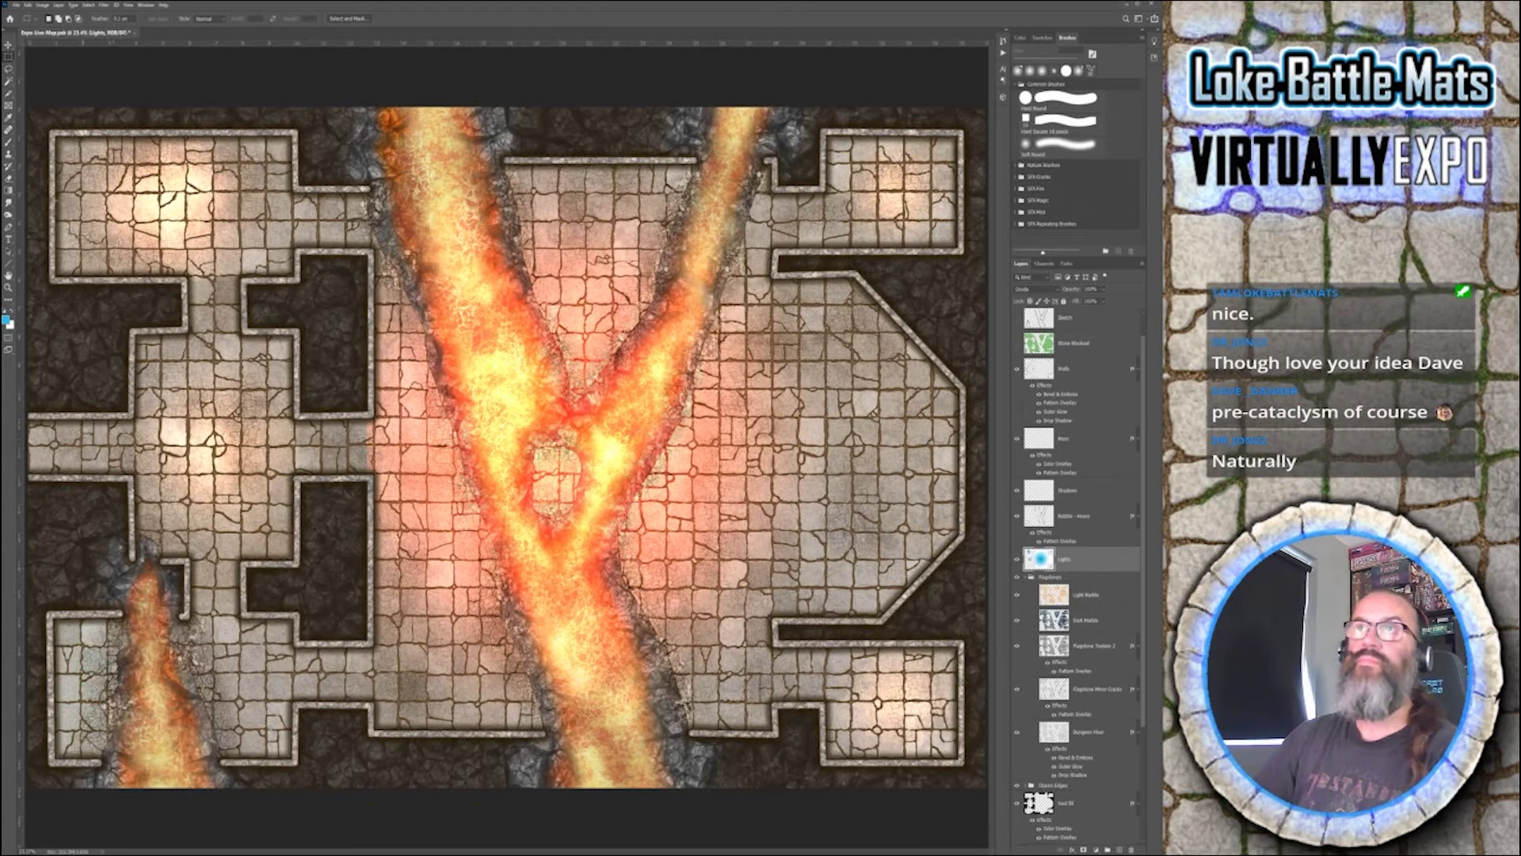
- Paint soft glow on the Lights layer along both sides and past the tip of the small fissure in the lower-left room
key("b")
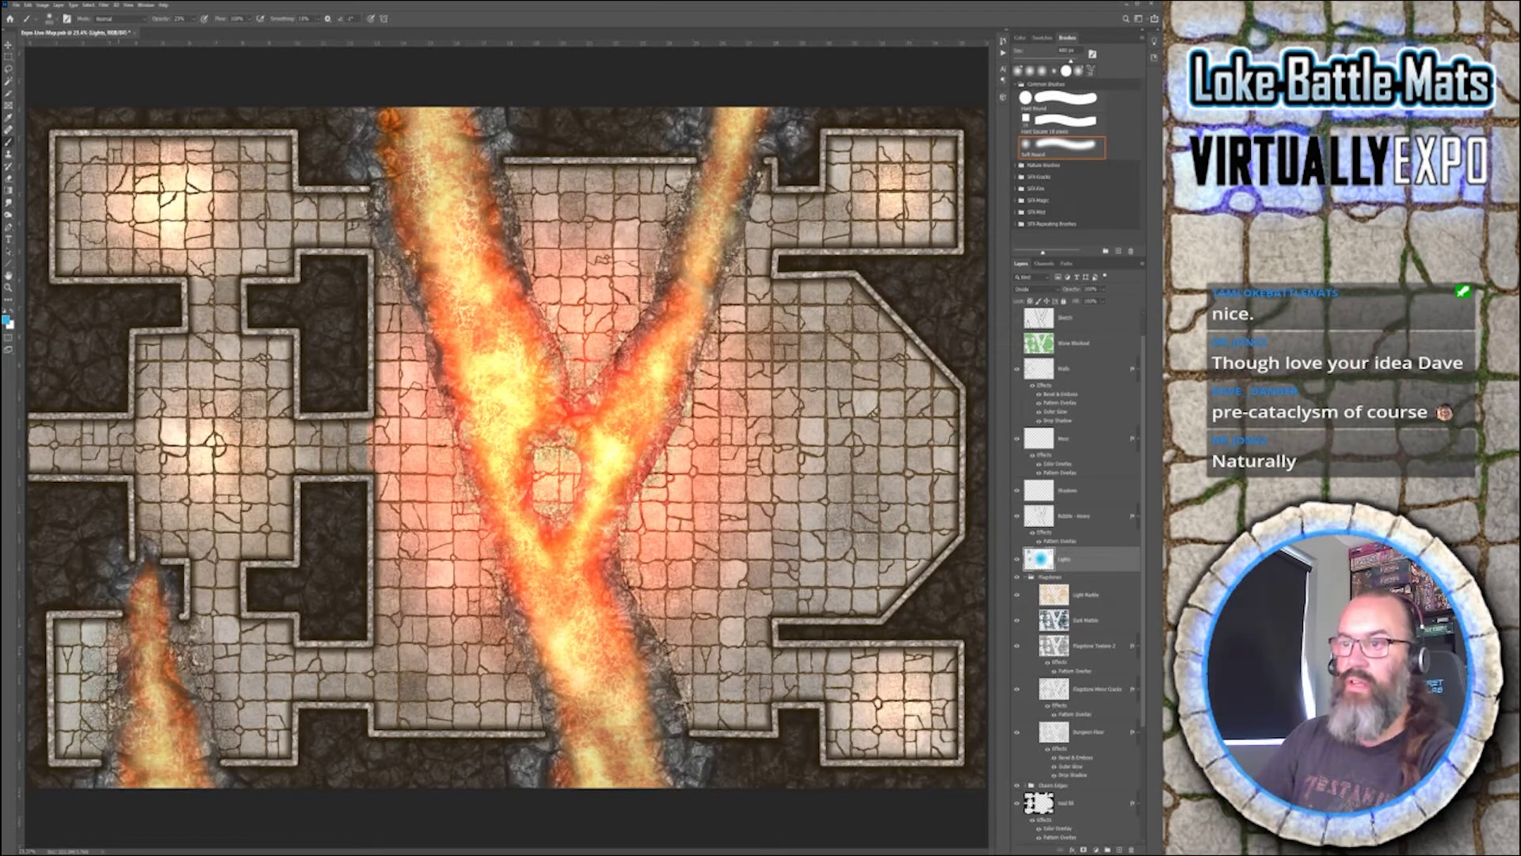
left_click_drag(115, 658, 111, 757)
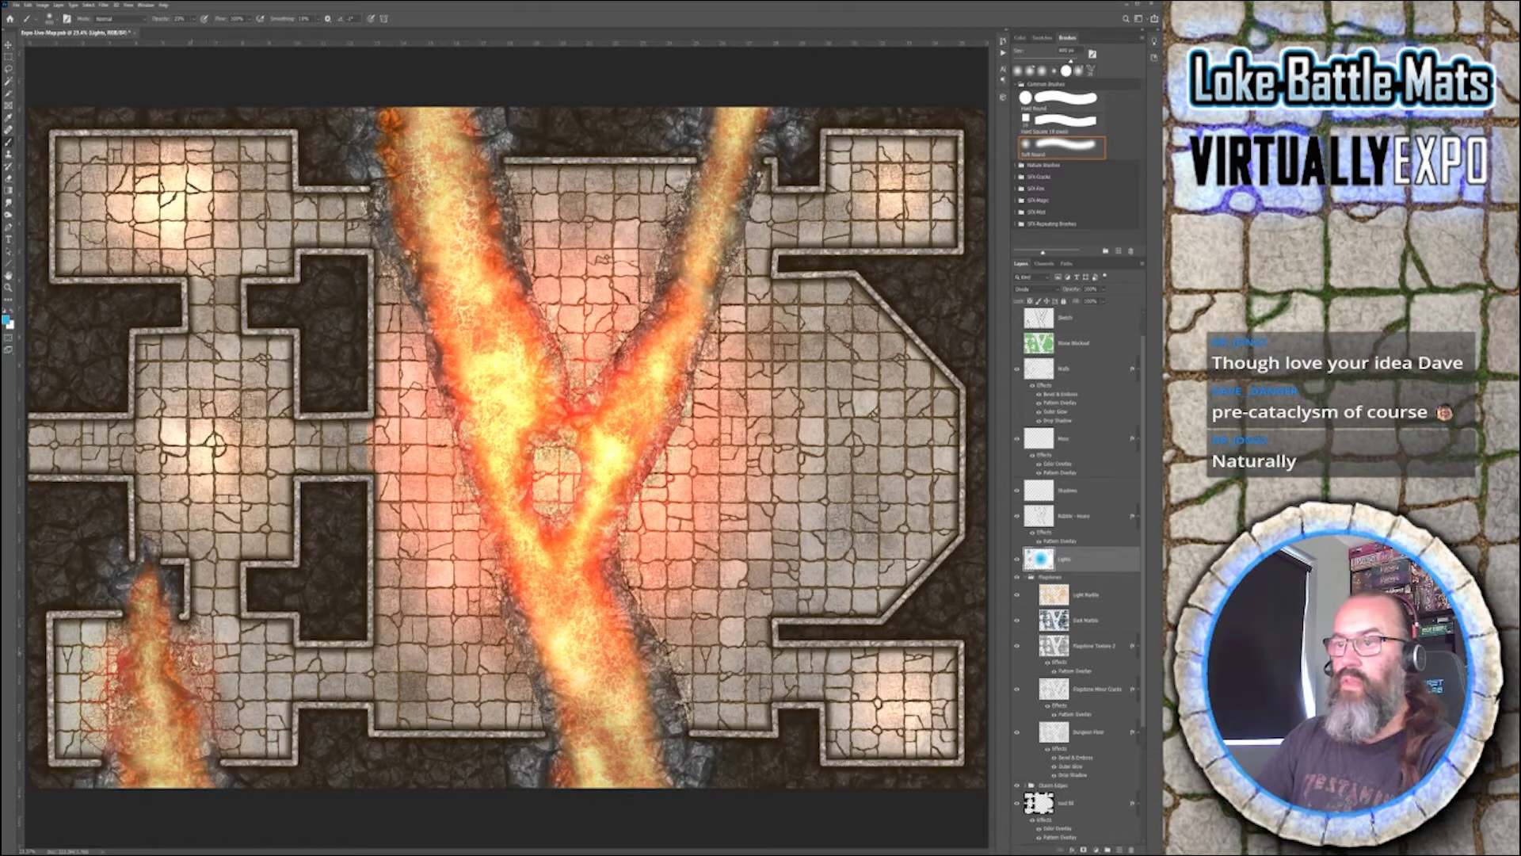
key("bracketleft")
key("bracketleft")
key("bracketleft")
key("bracketleft")
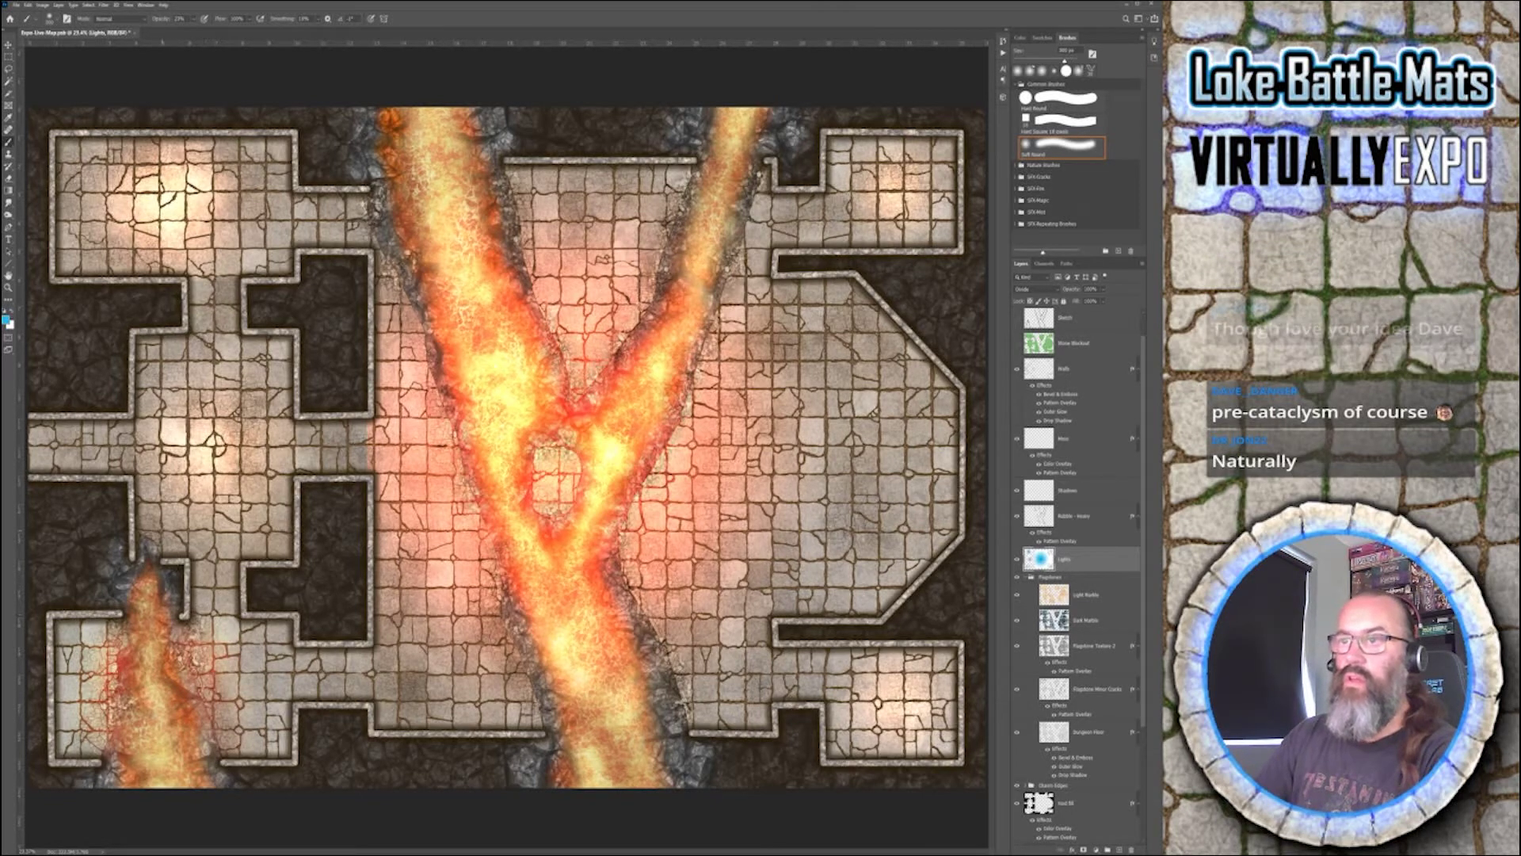
left_click_drag(147, 563, 160, 513)
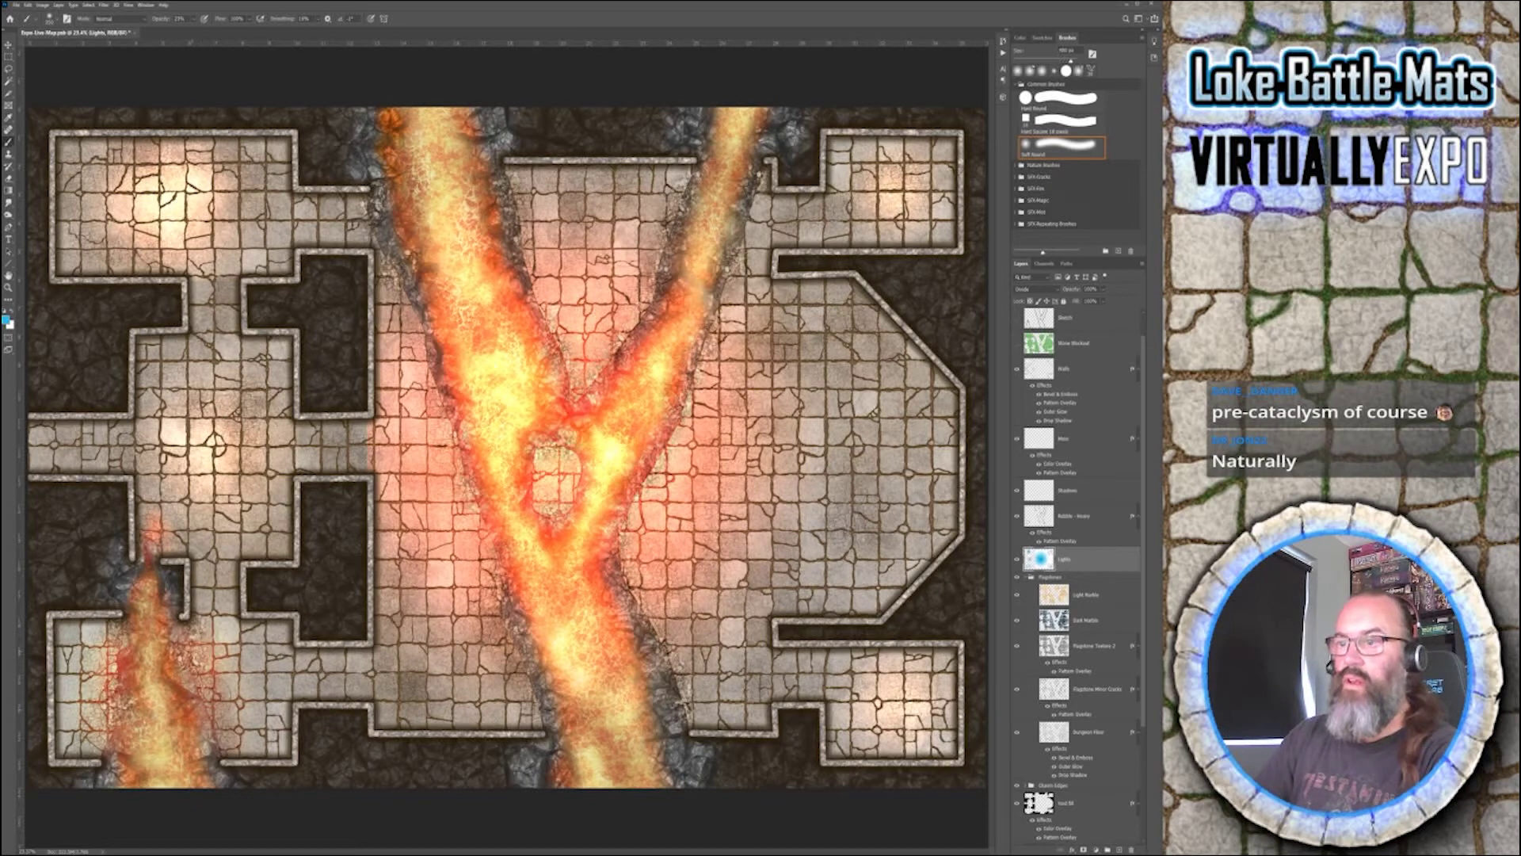
left_click_drag(198, 641, 206, 705)
left_click_drag(70, 681, 87, 737)
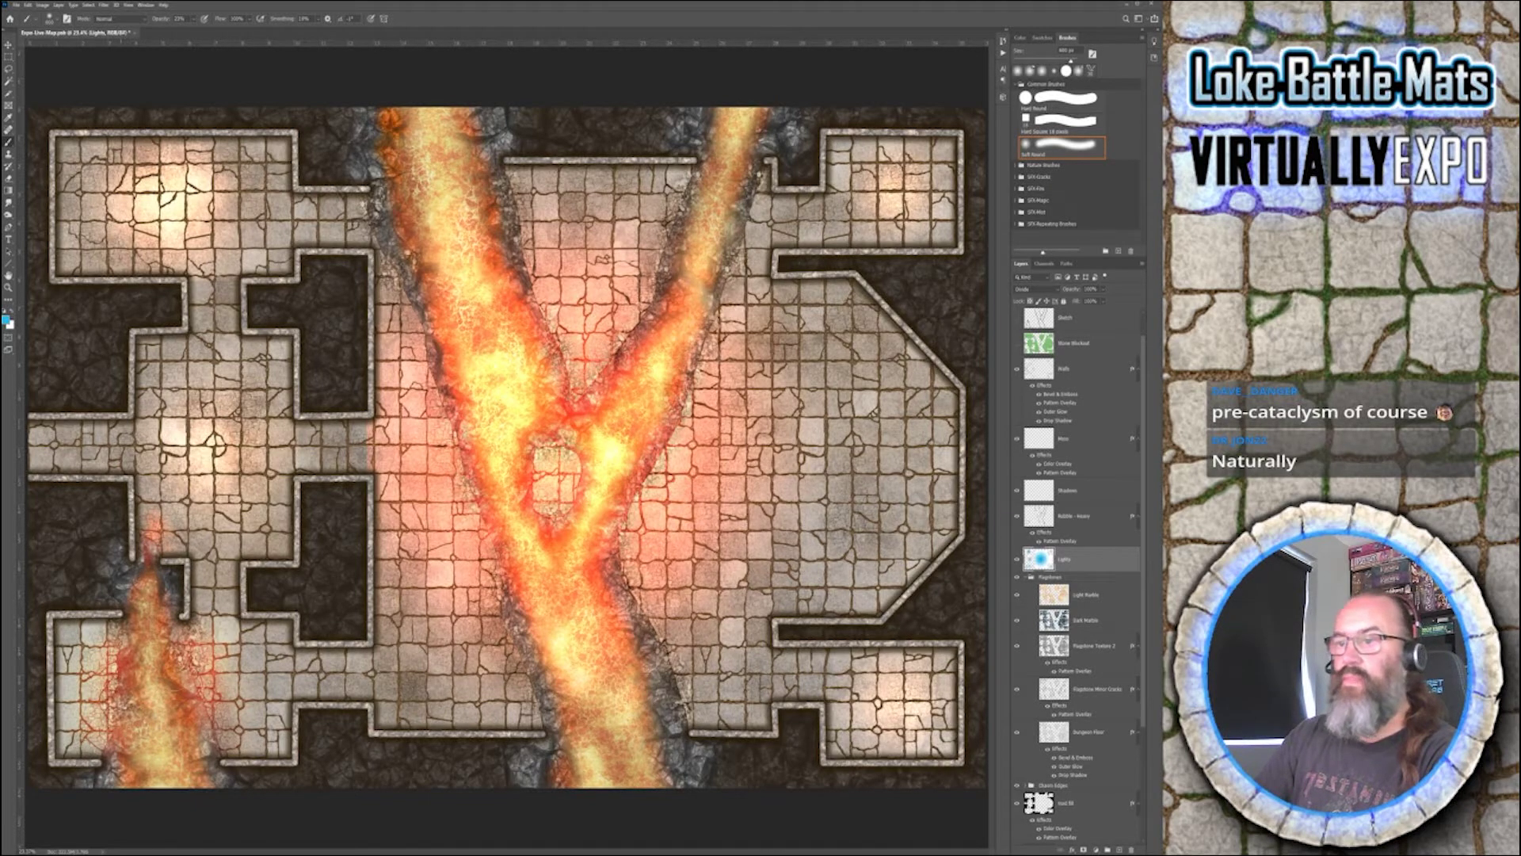
- Select the area outside the Dungeon Floor layer's shape with the Magic Wand and return to the Lights layer
left_click(1102, 736)
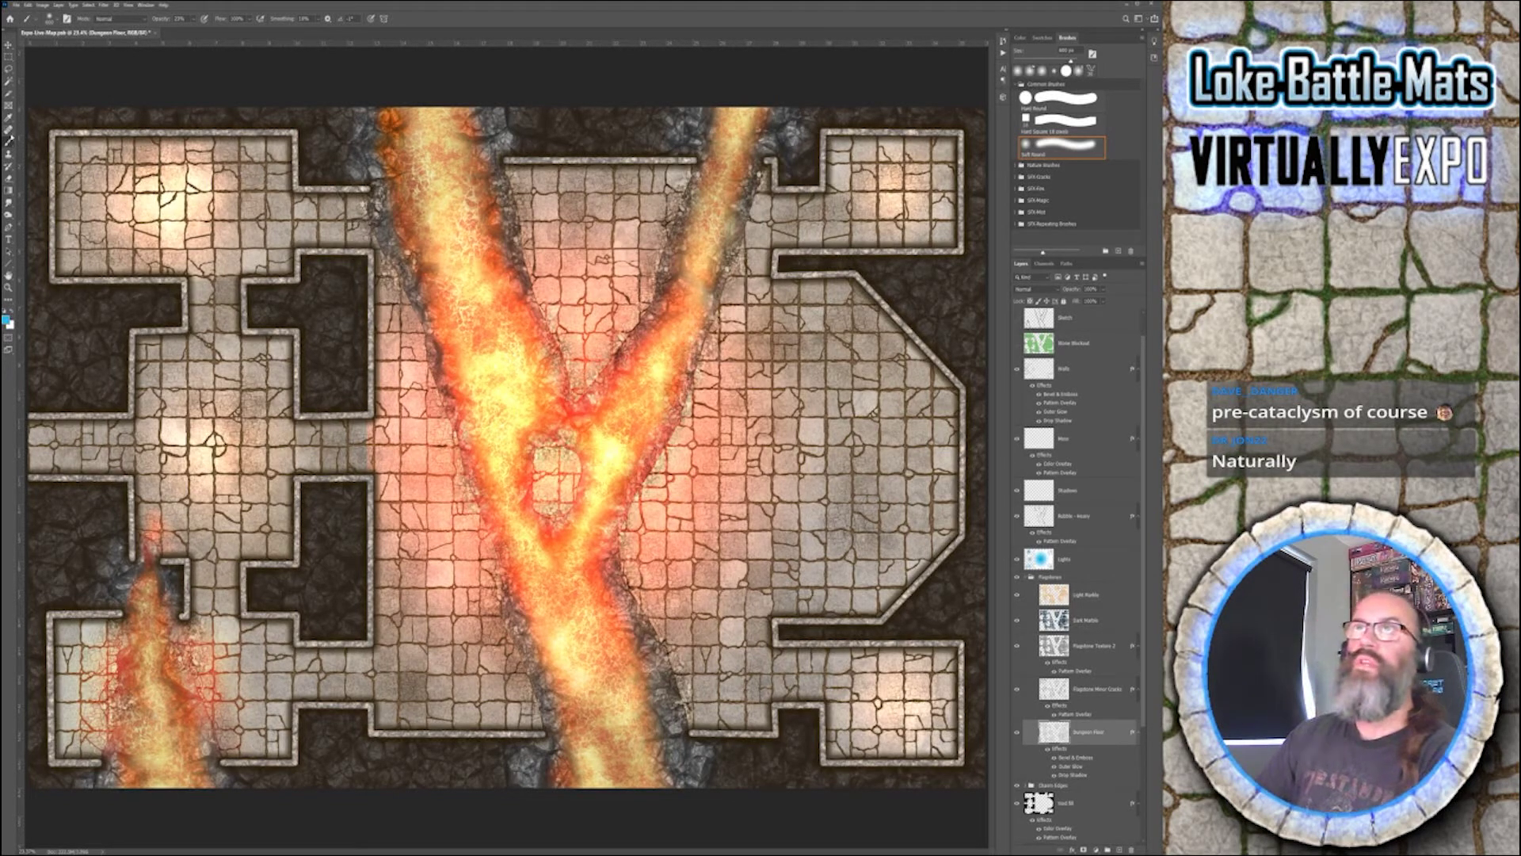
left_click(8, 82)
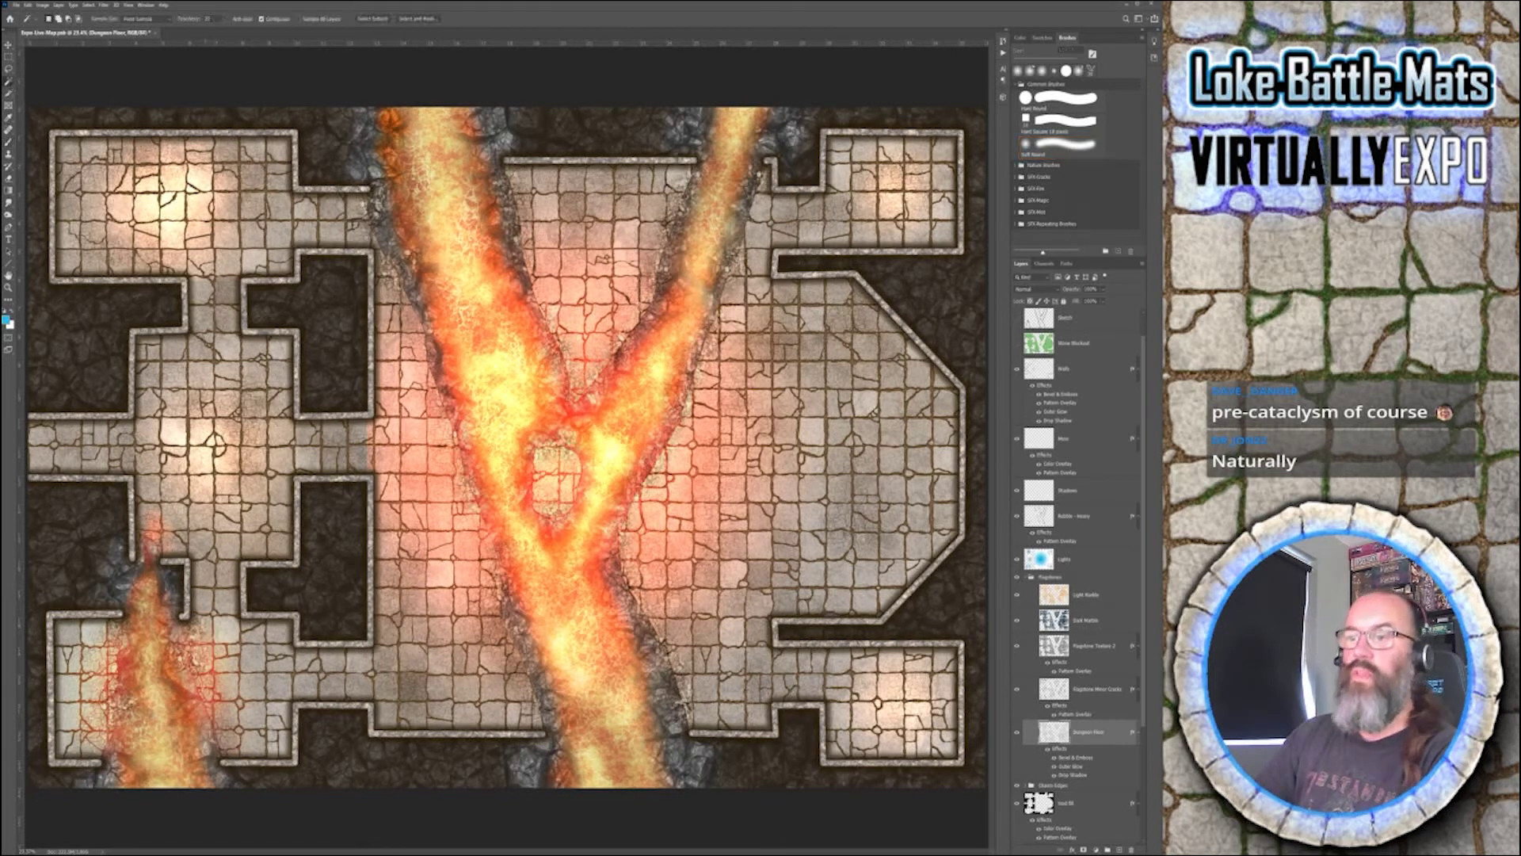
left_click(1094, 690, "ctrl")
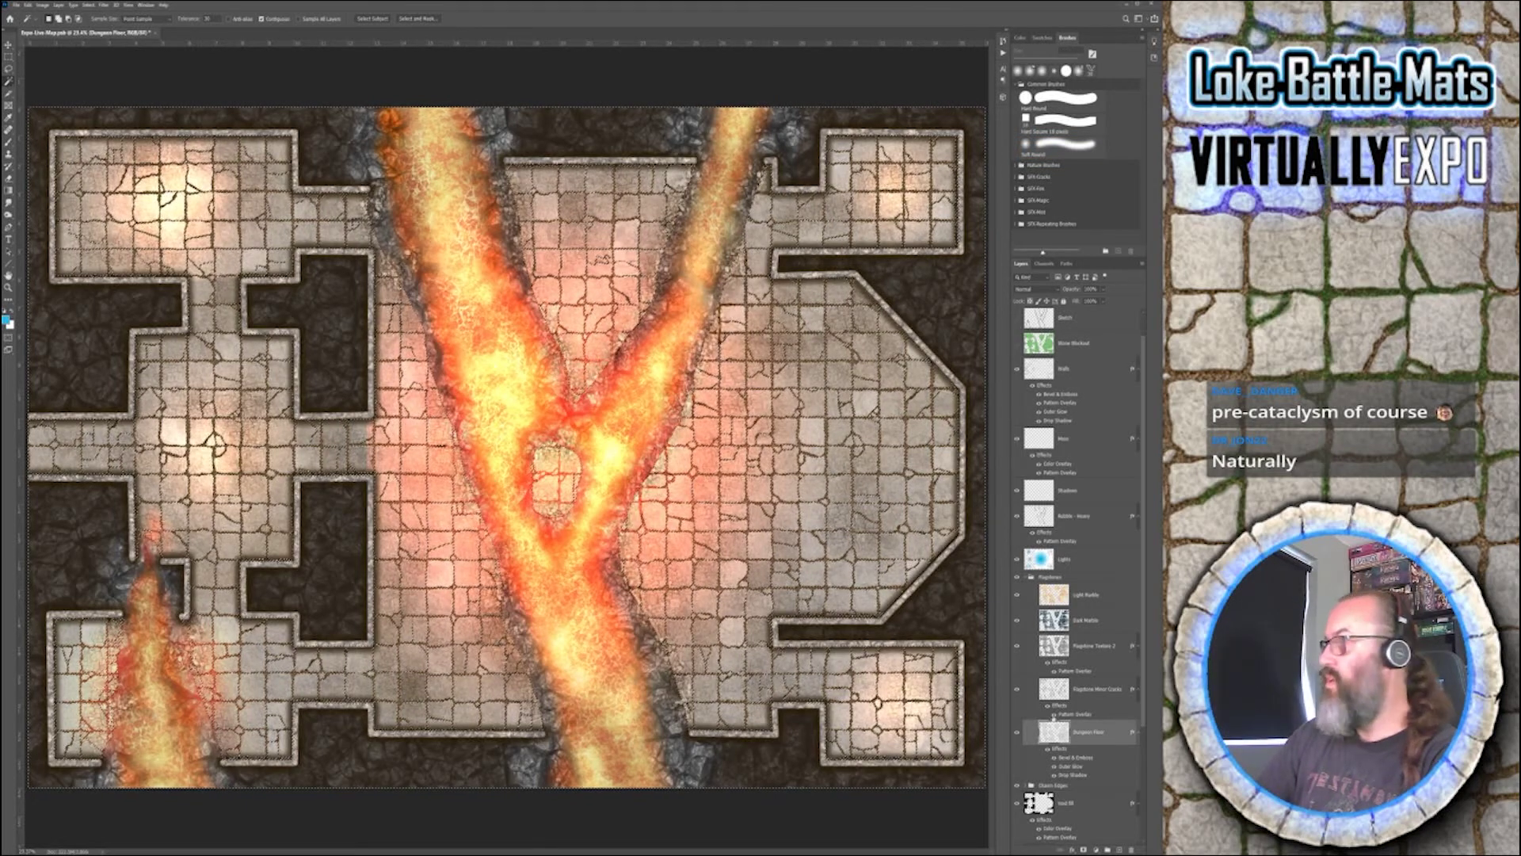
left_click(1080, 561)
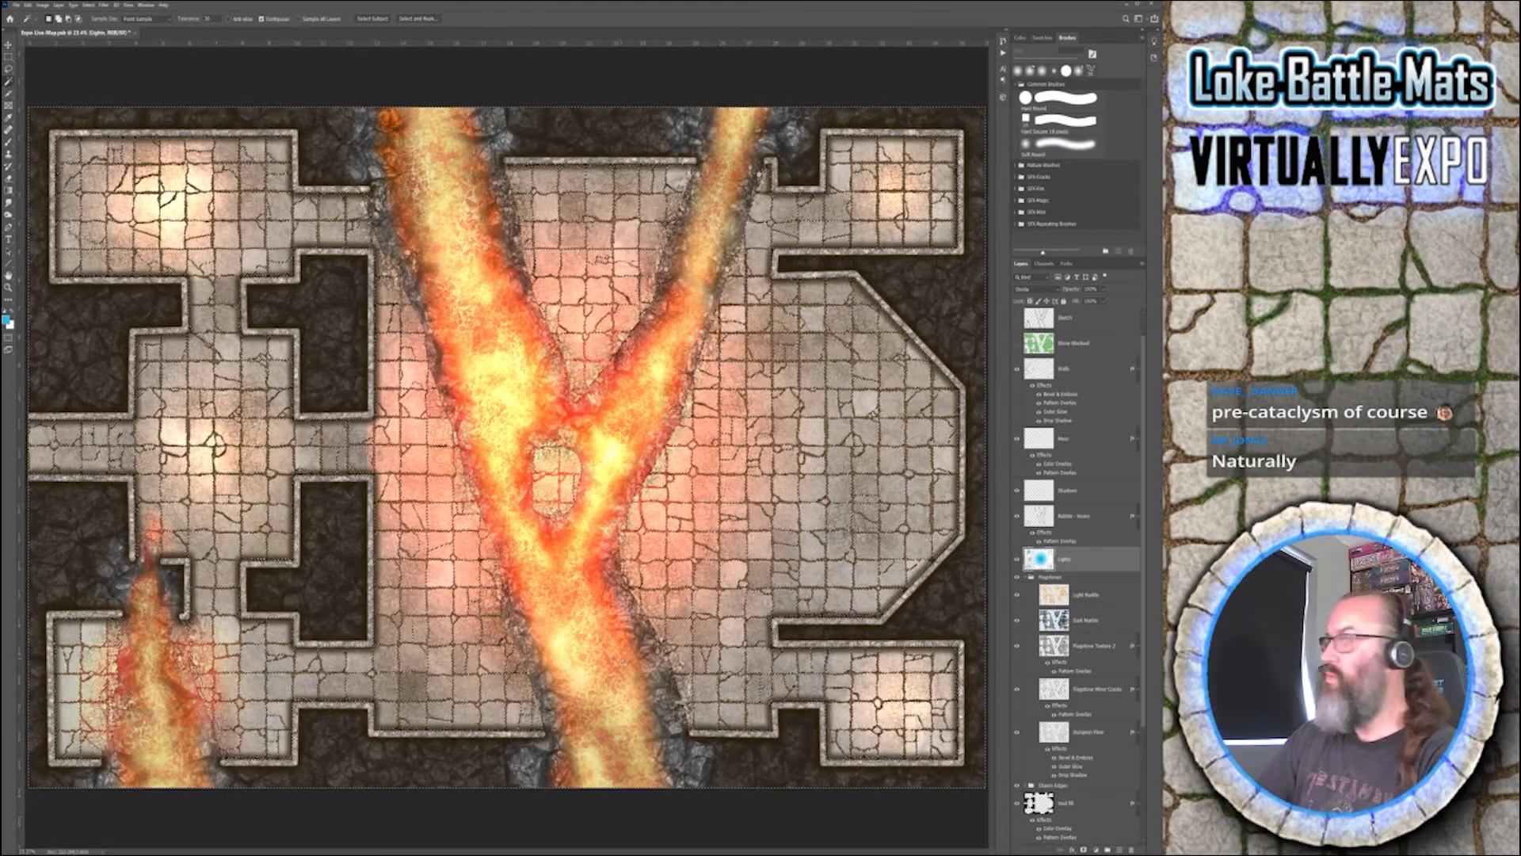
- Set the Eraser to Brush mode and soften the Lights glow over the lava fissures
key("e")
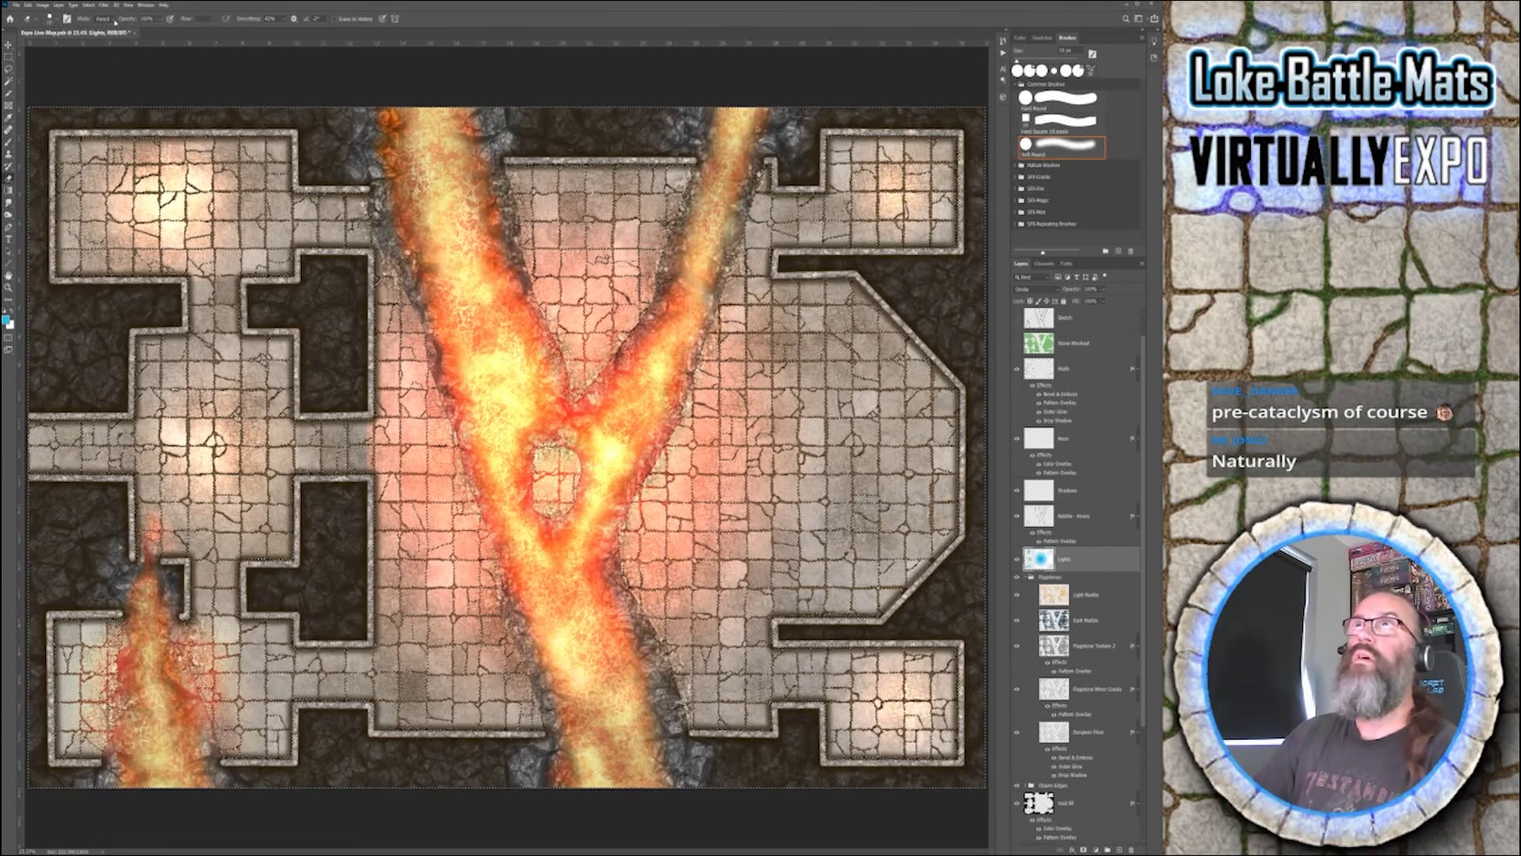
left_click(101, 18)
left_click(101, 9)
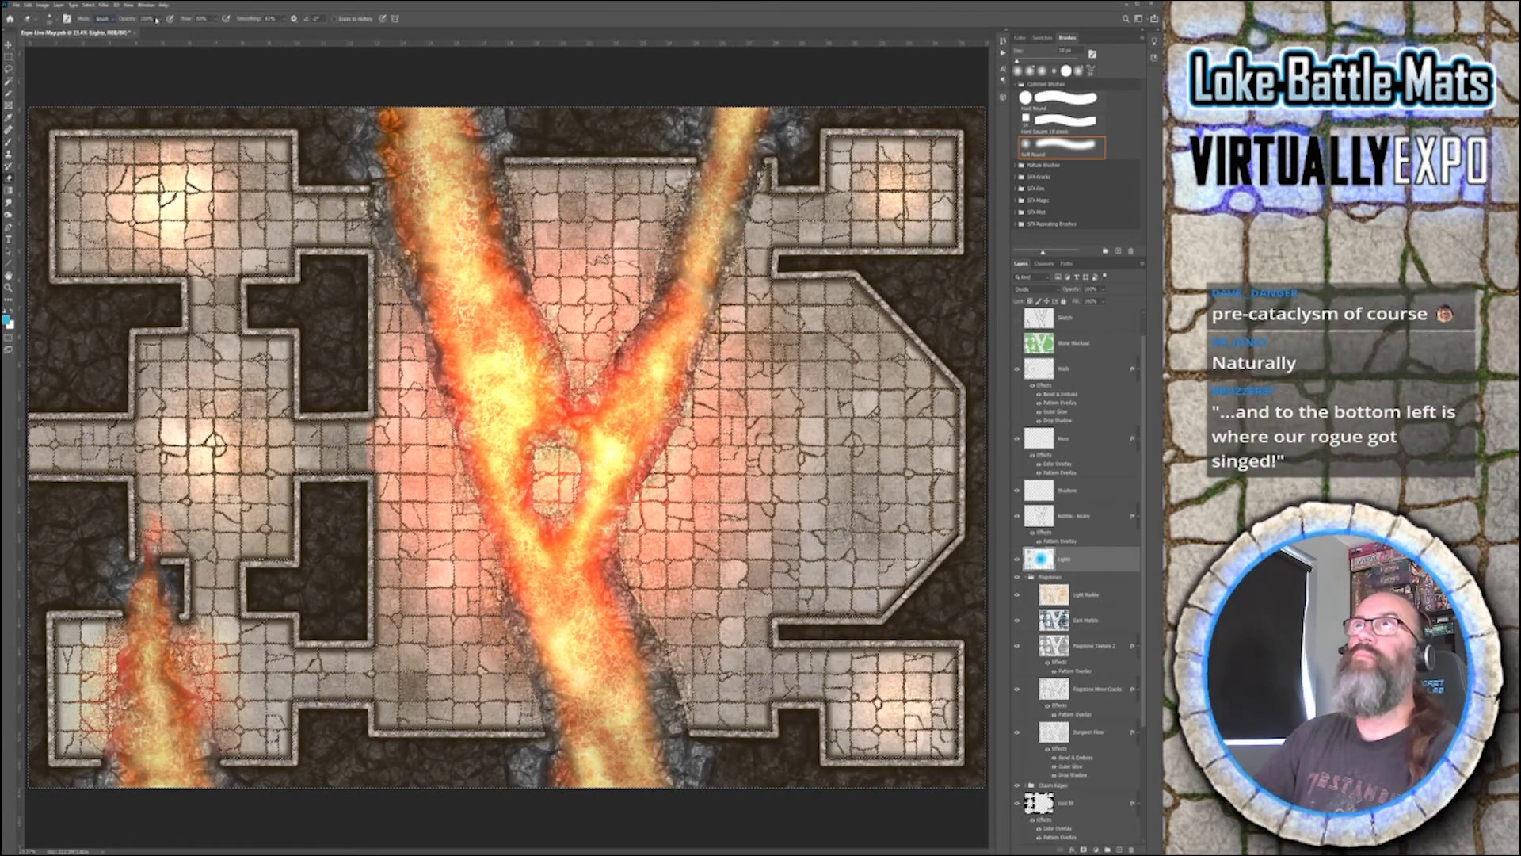
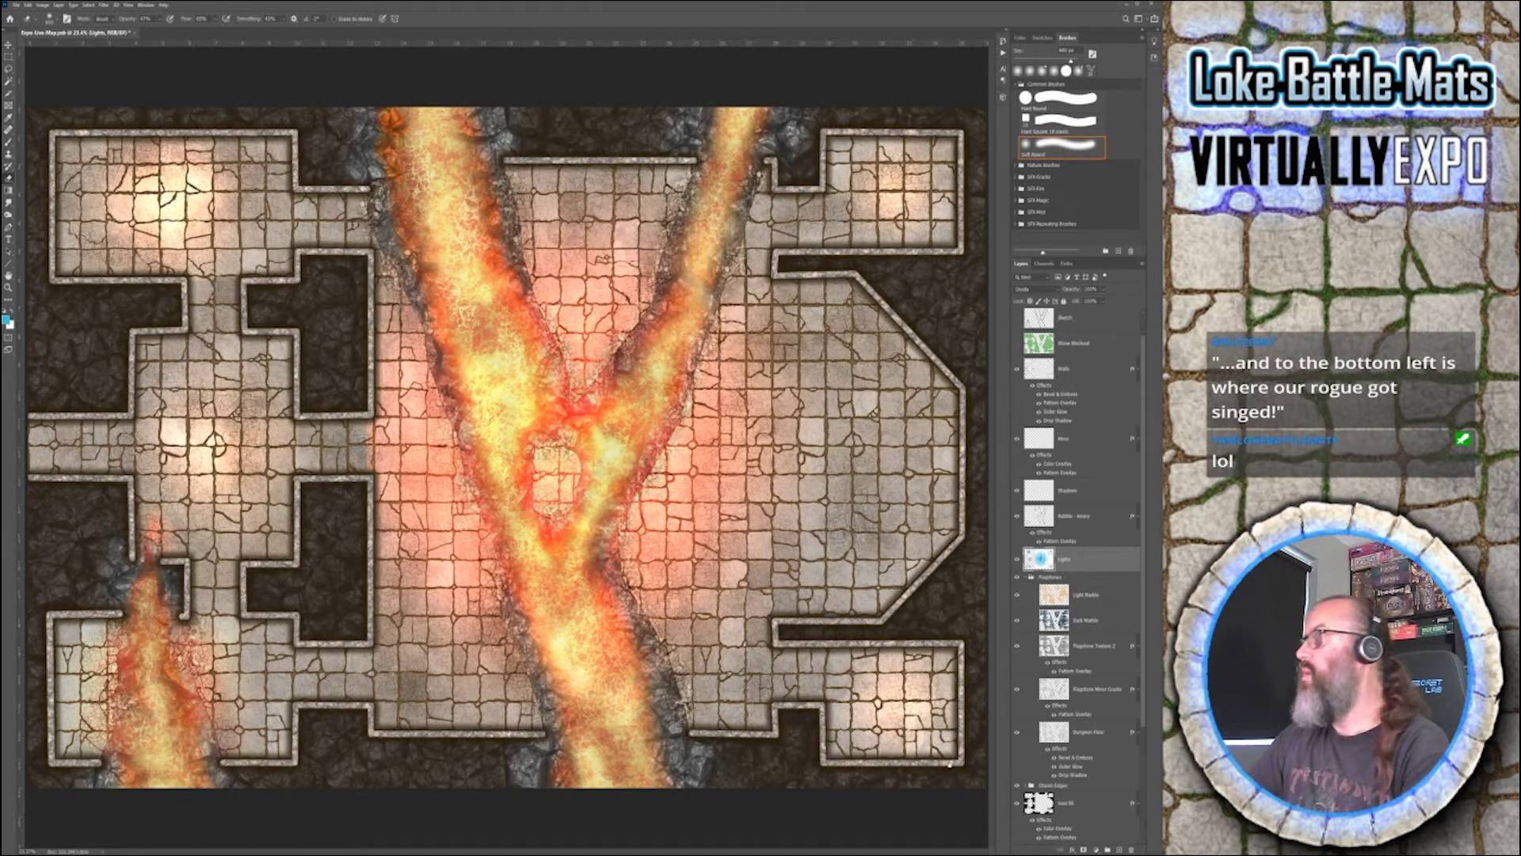
- Reselect the area outside the Dungeon Floor shape and erase more glow on the Lights layer along the fissure east of the rock island
left_click(1086, 731)
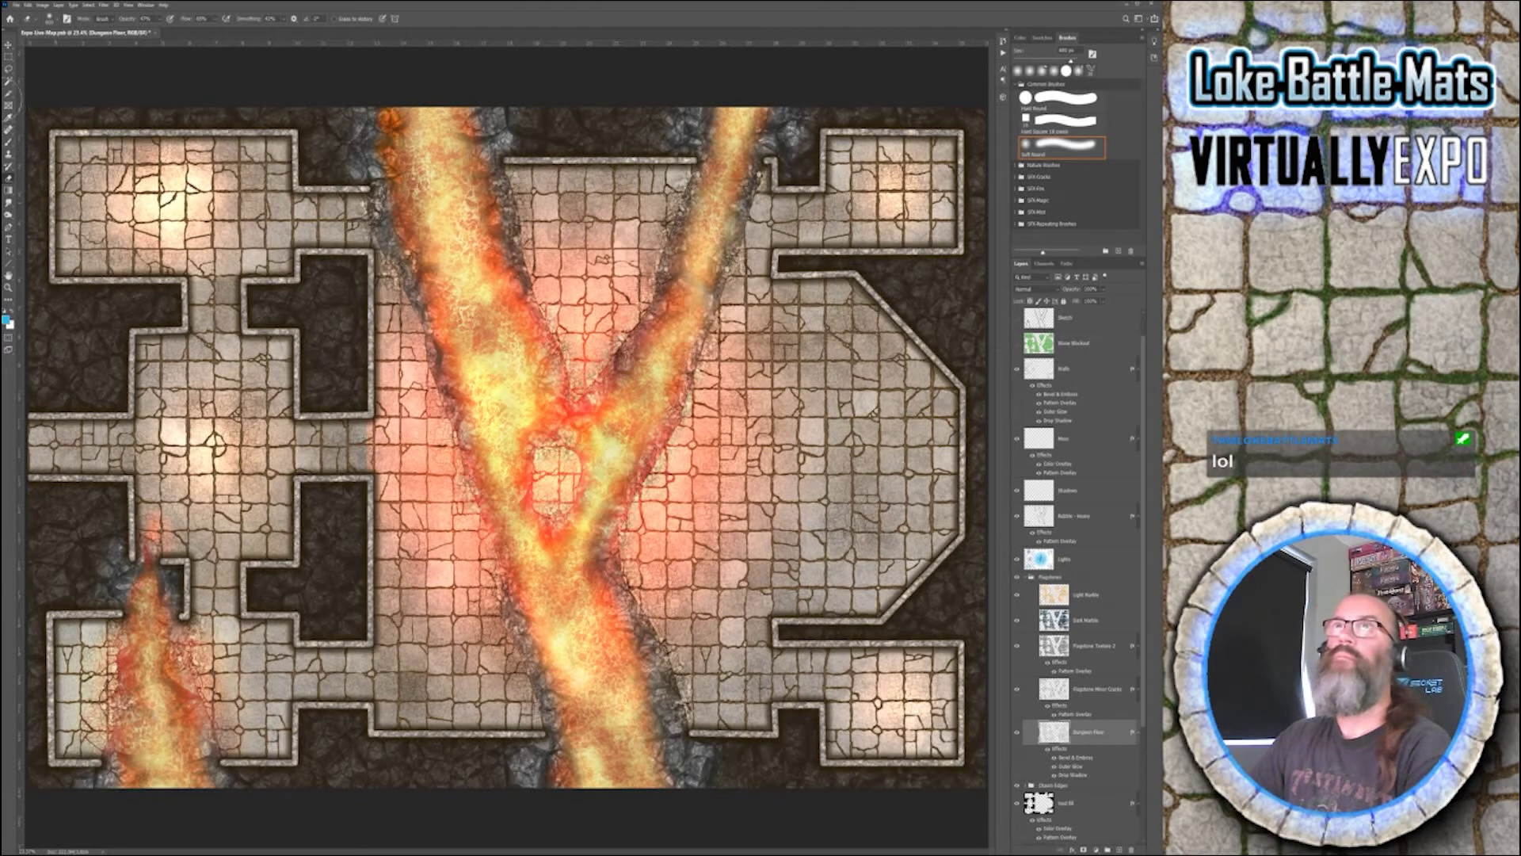
key("w")
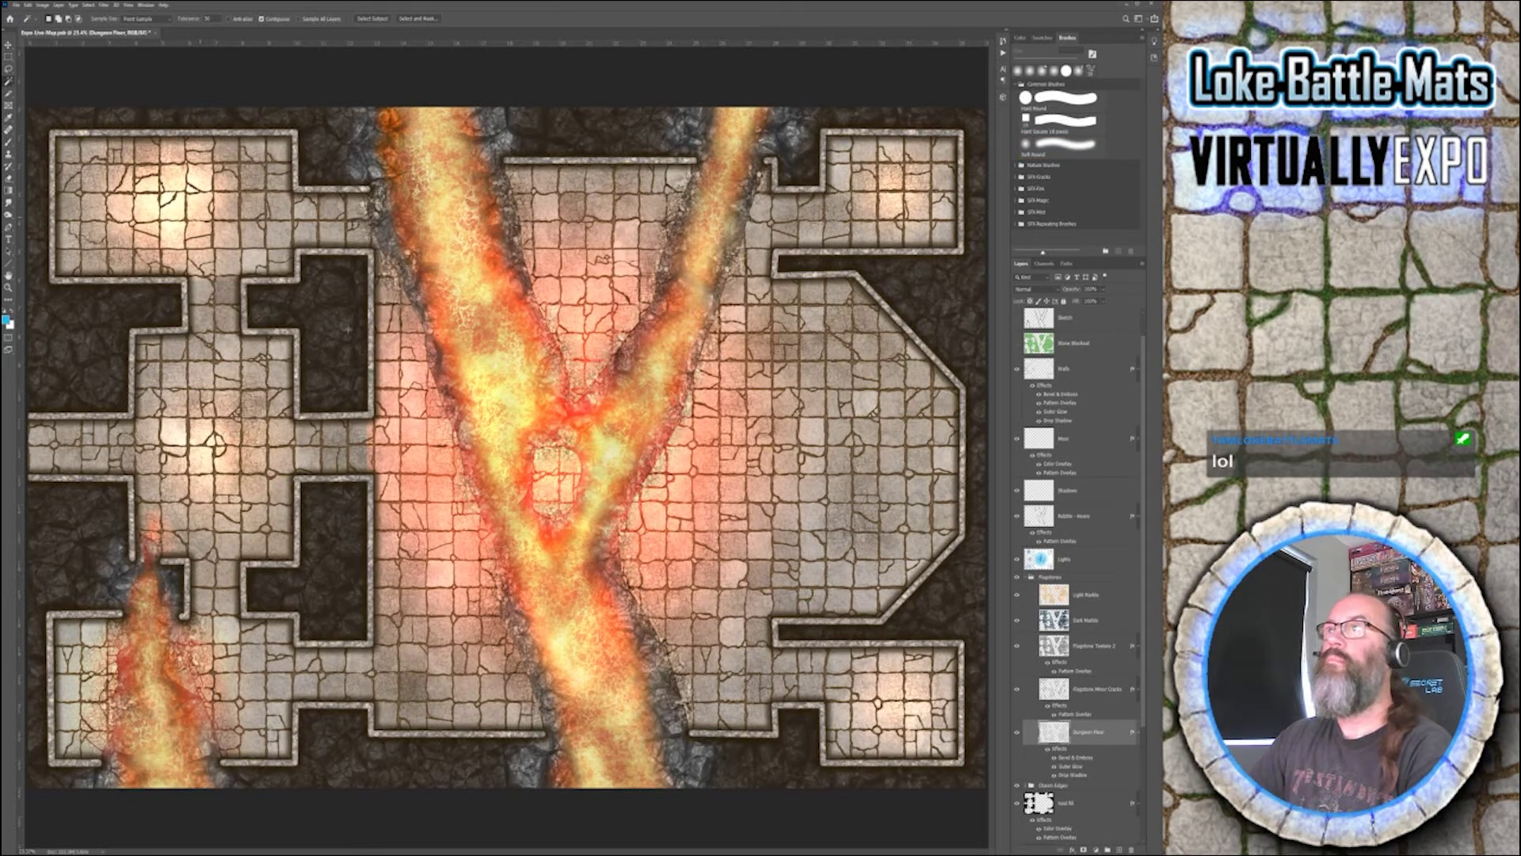
left_click(347, 358)
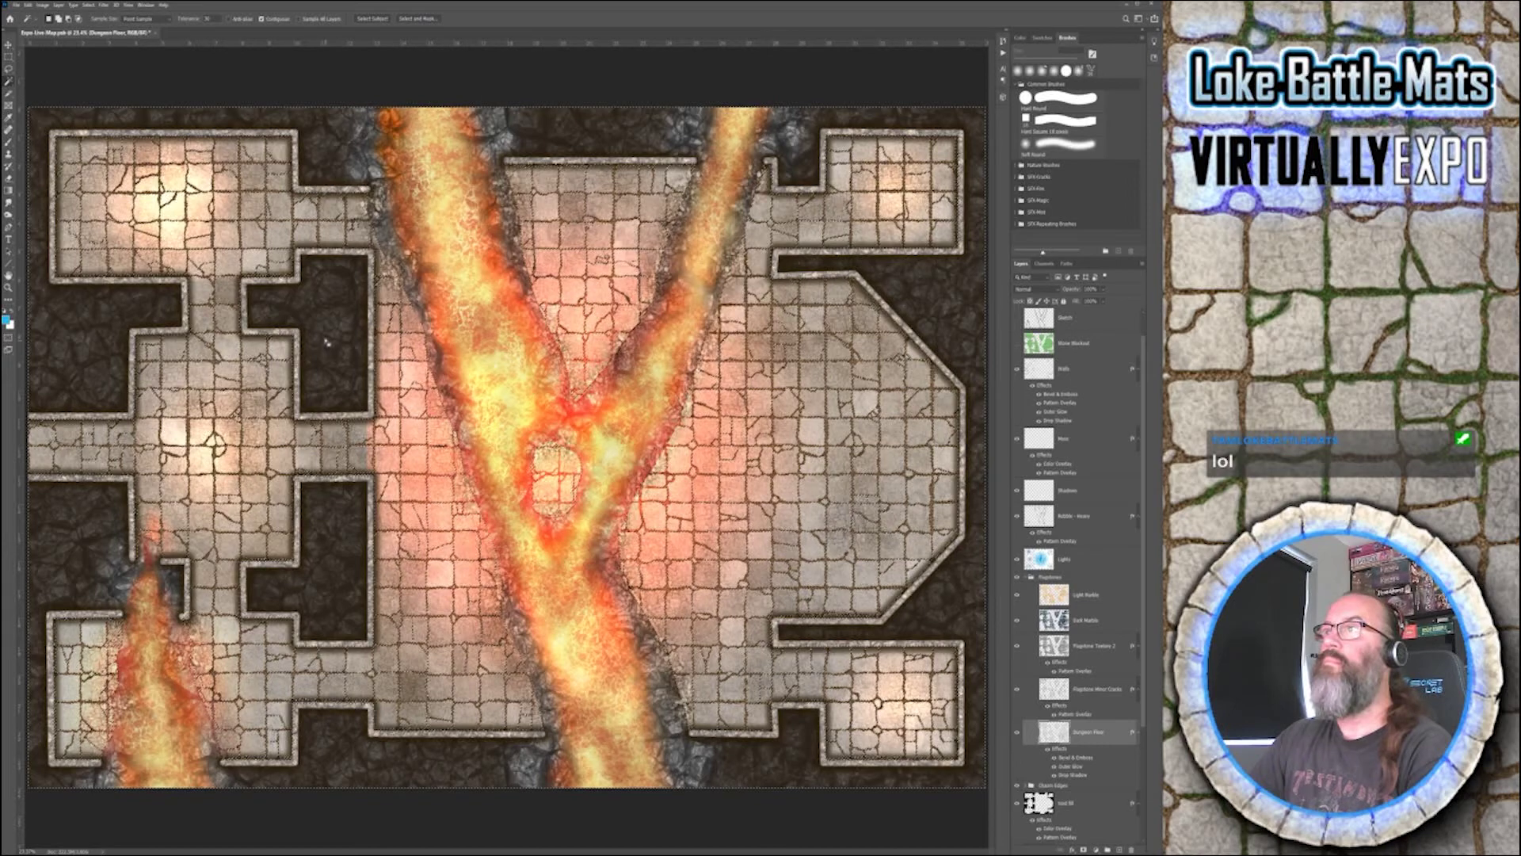
left_click(1077, 559)
key("b")
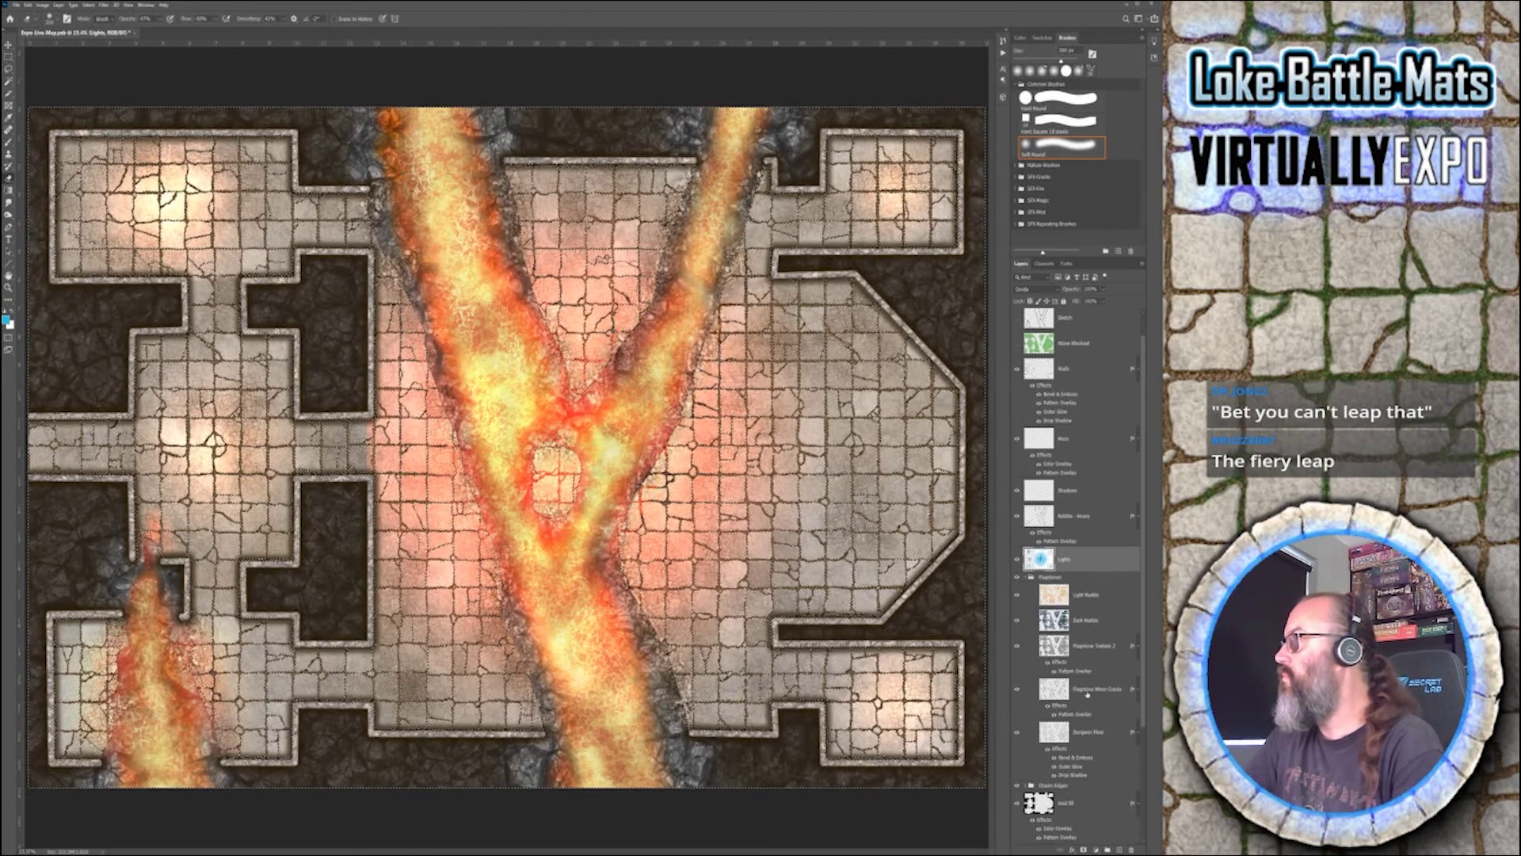
- Try to delete all Lights glow inside the chasm selection taken from the Dungeon Floor layer, and undo the deletion
left_click(1089, 729)
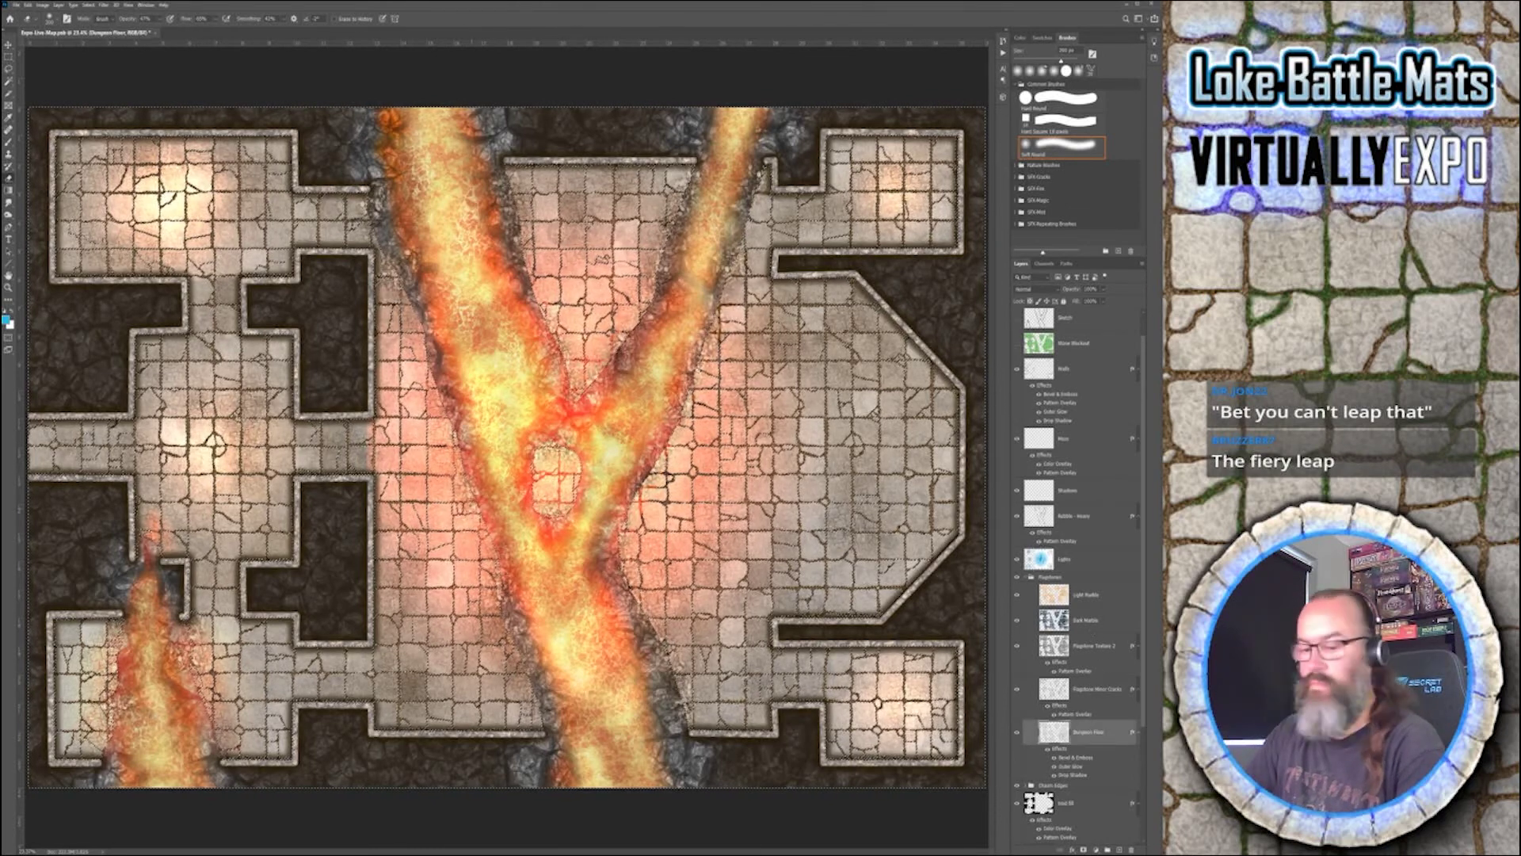
key("w")
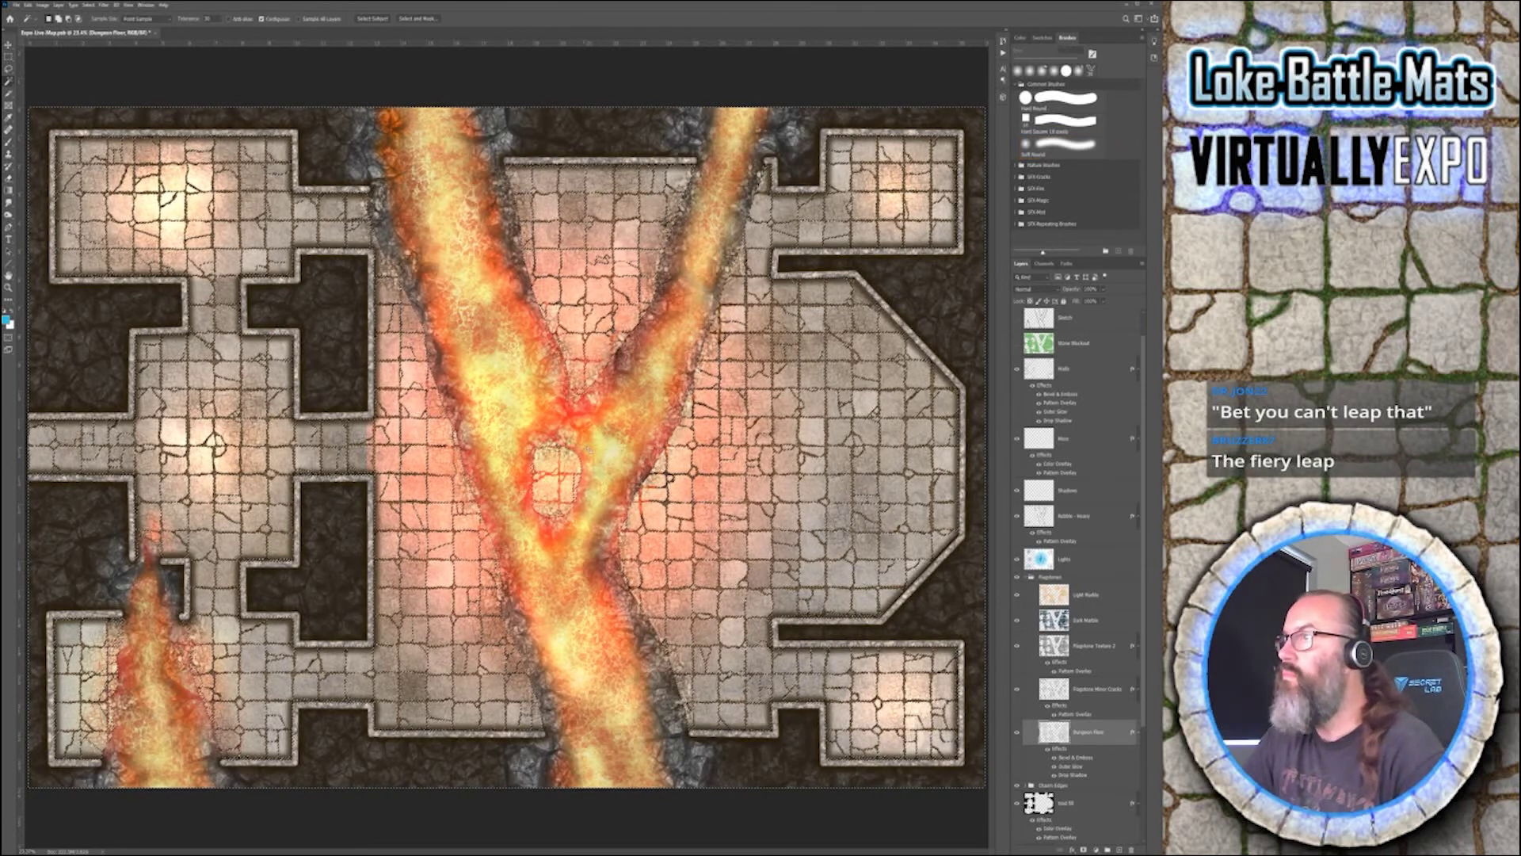
key("ctrl+d")
key("ctrl+shift+d")
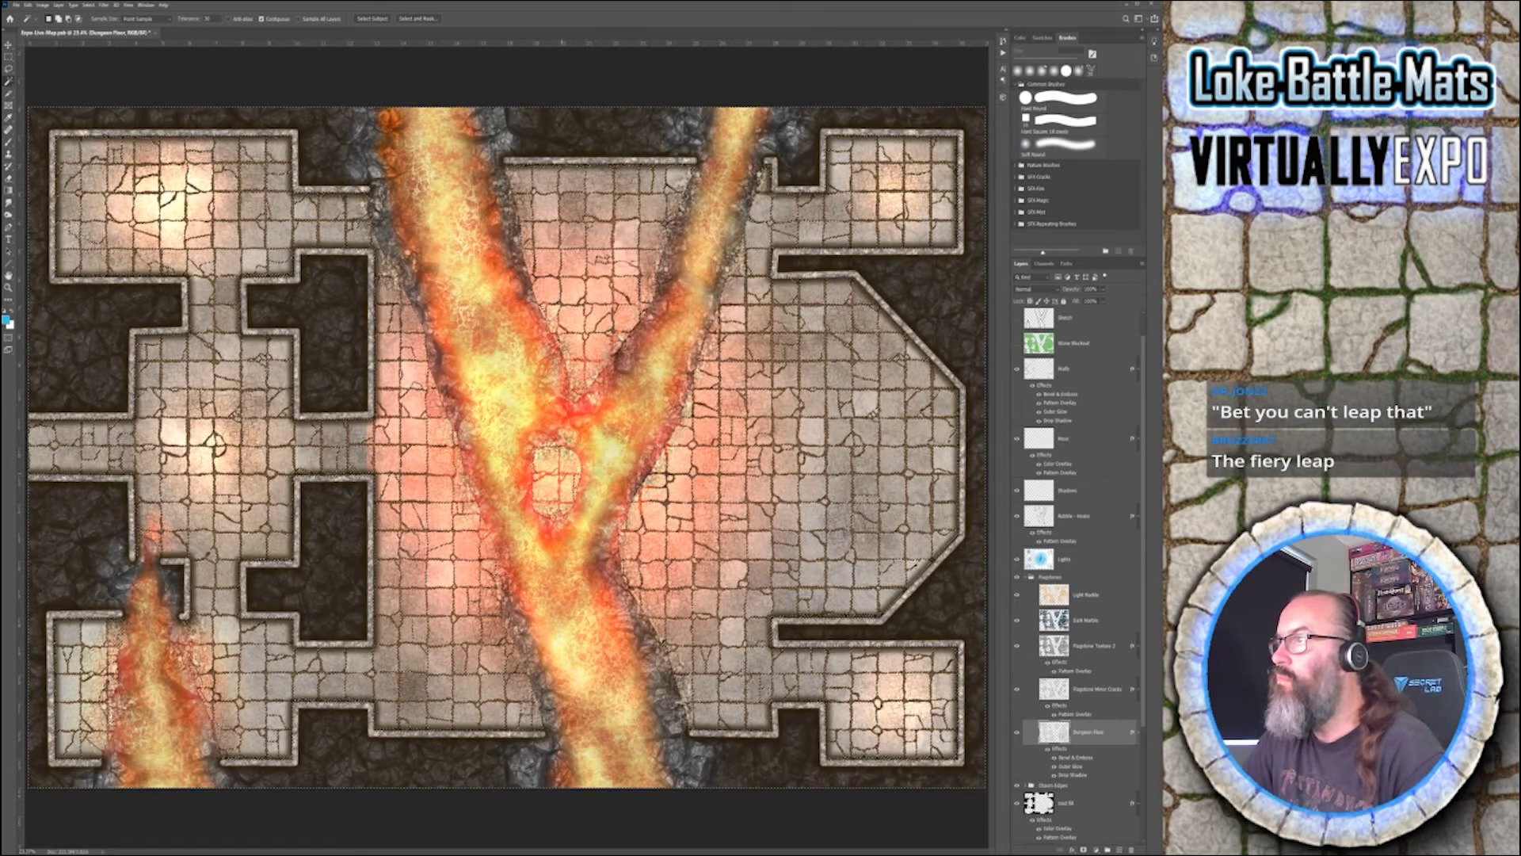
key("ctrl+d")
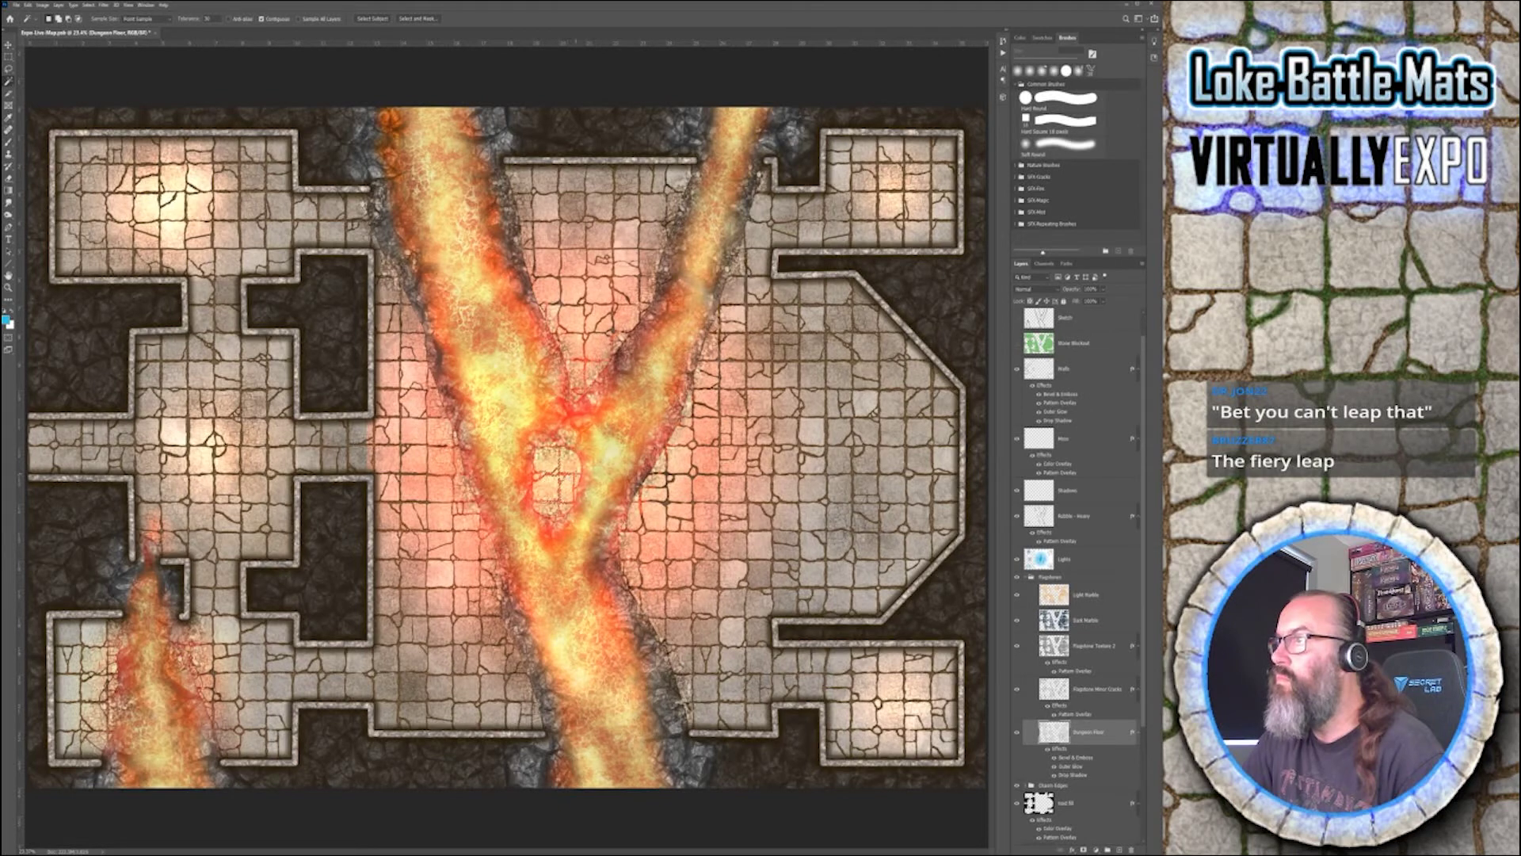
key("ctrl+shift+d")
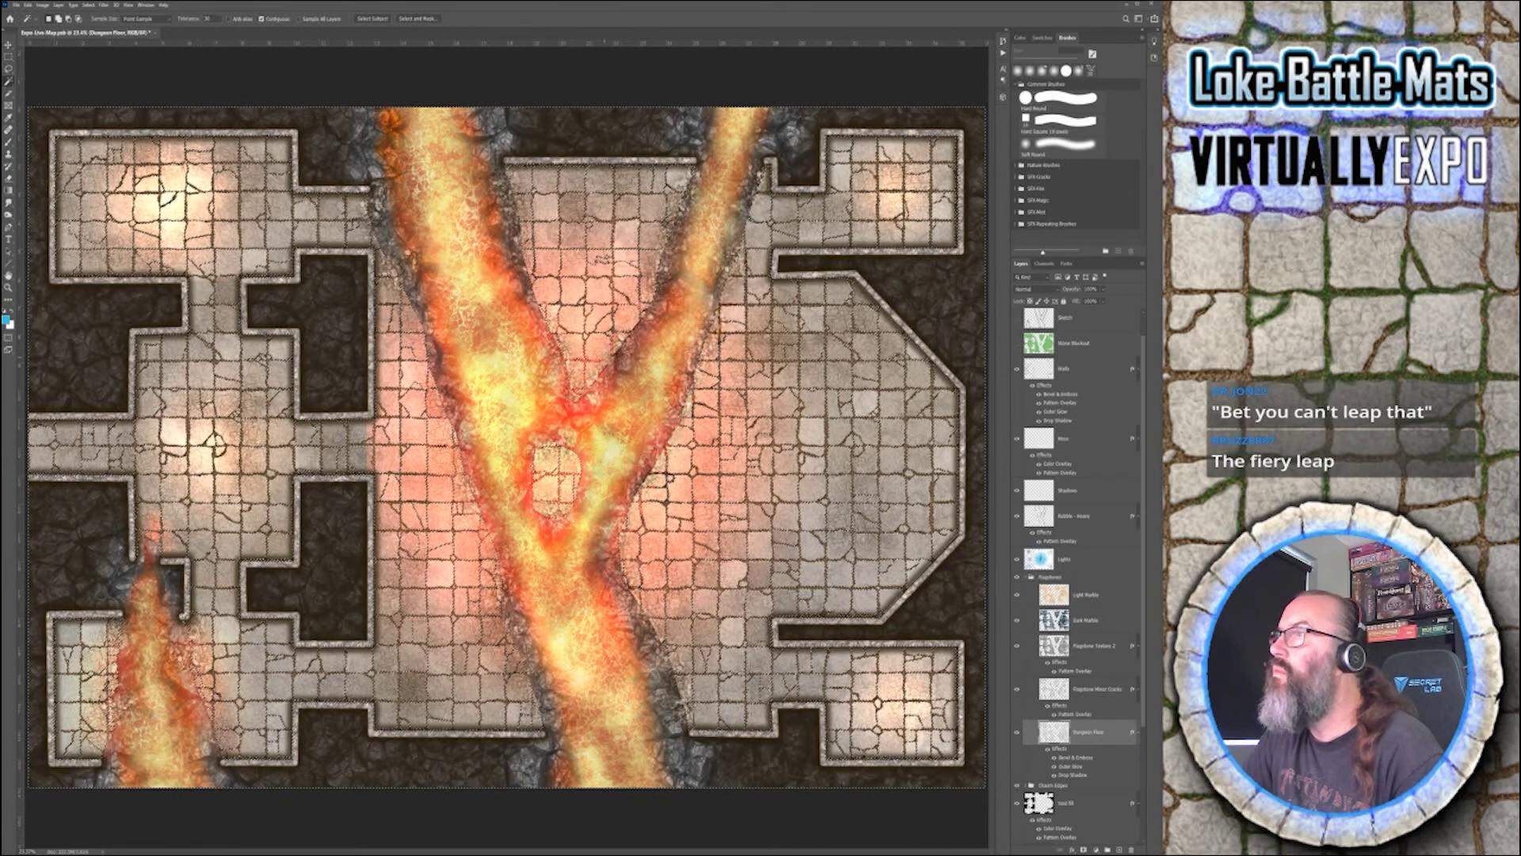
left_click(1054, 558)
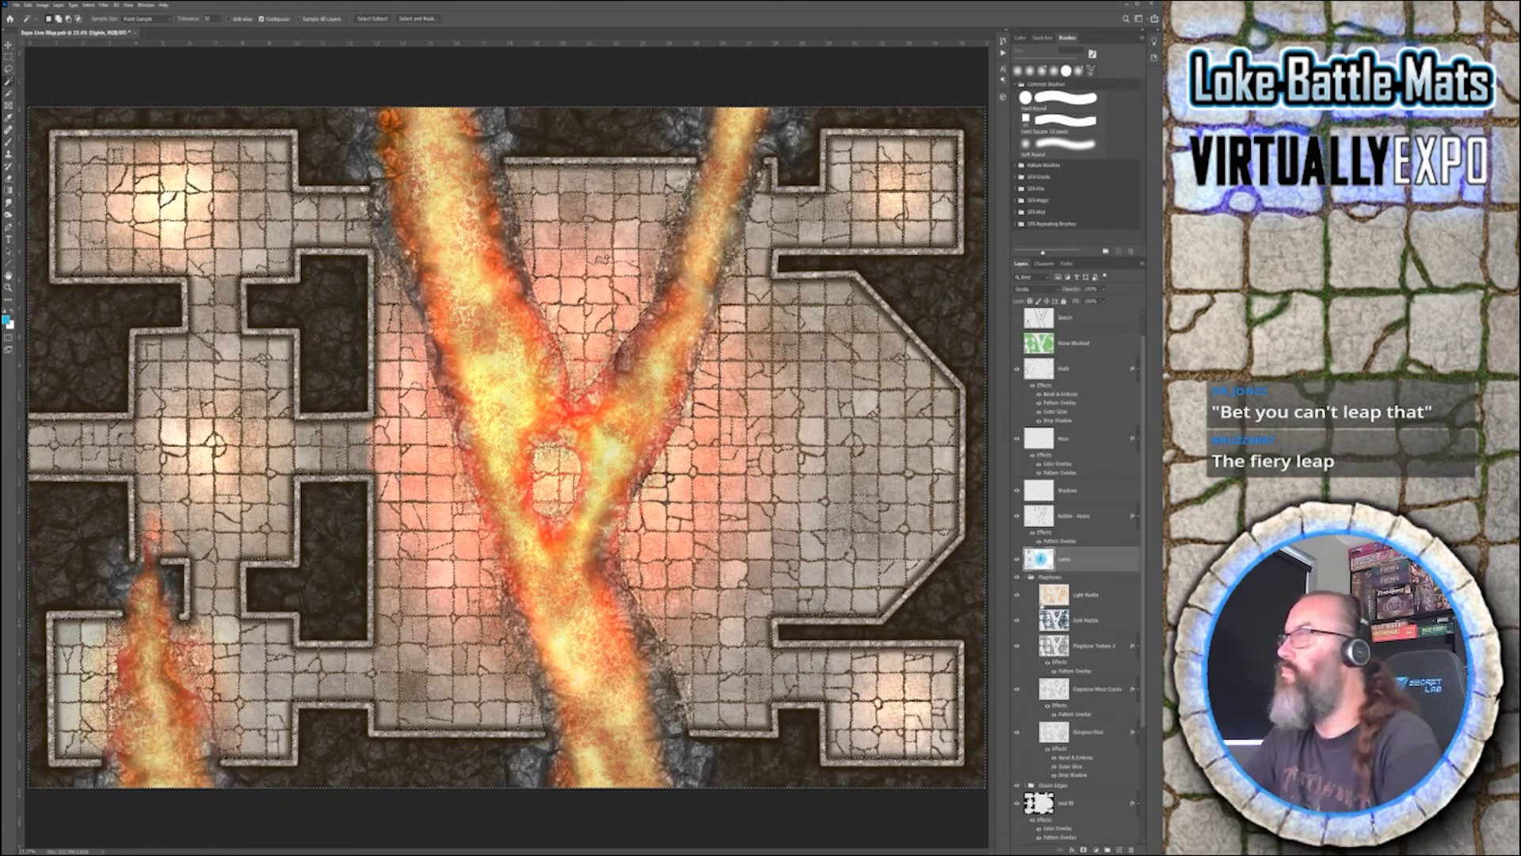
key("Delete")
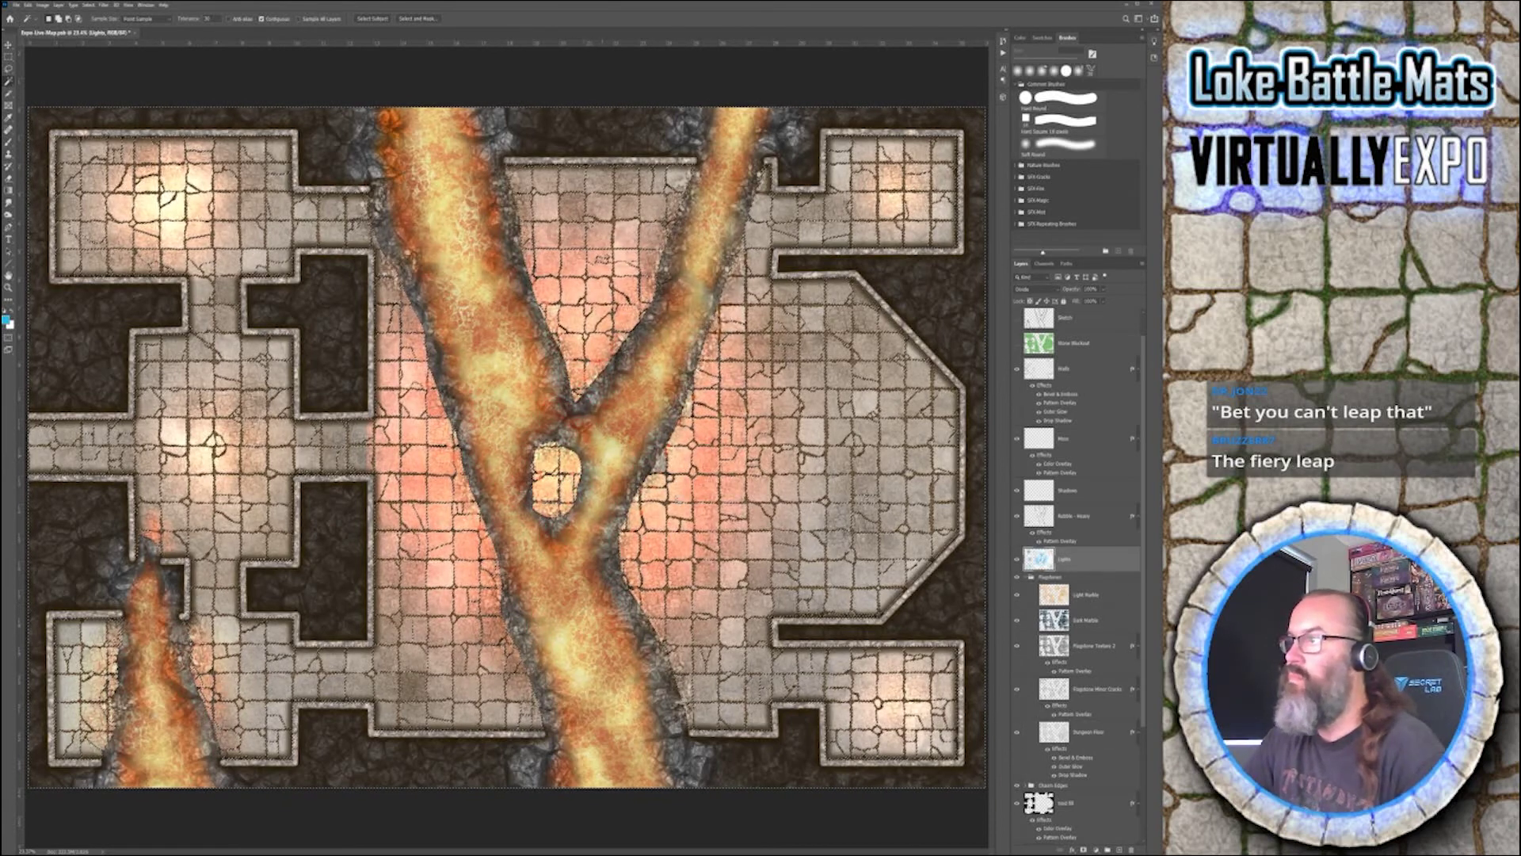
key("ctrl+z")
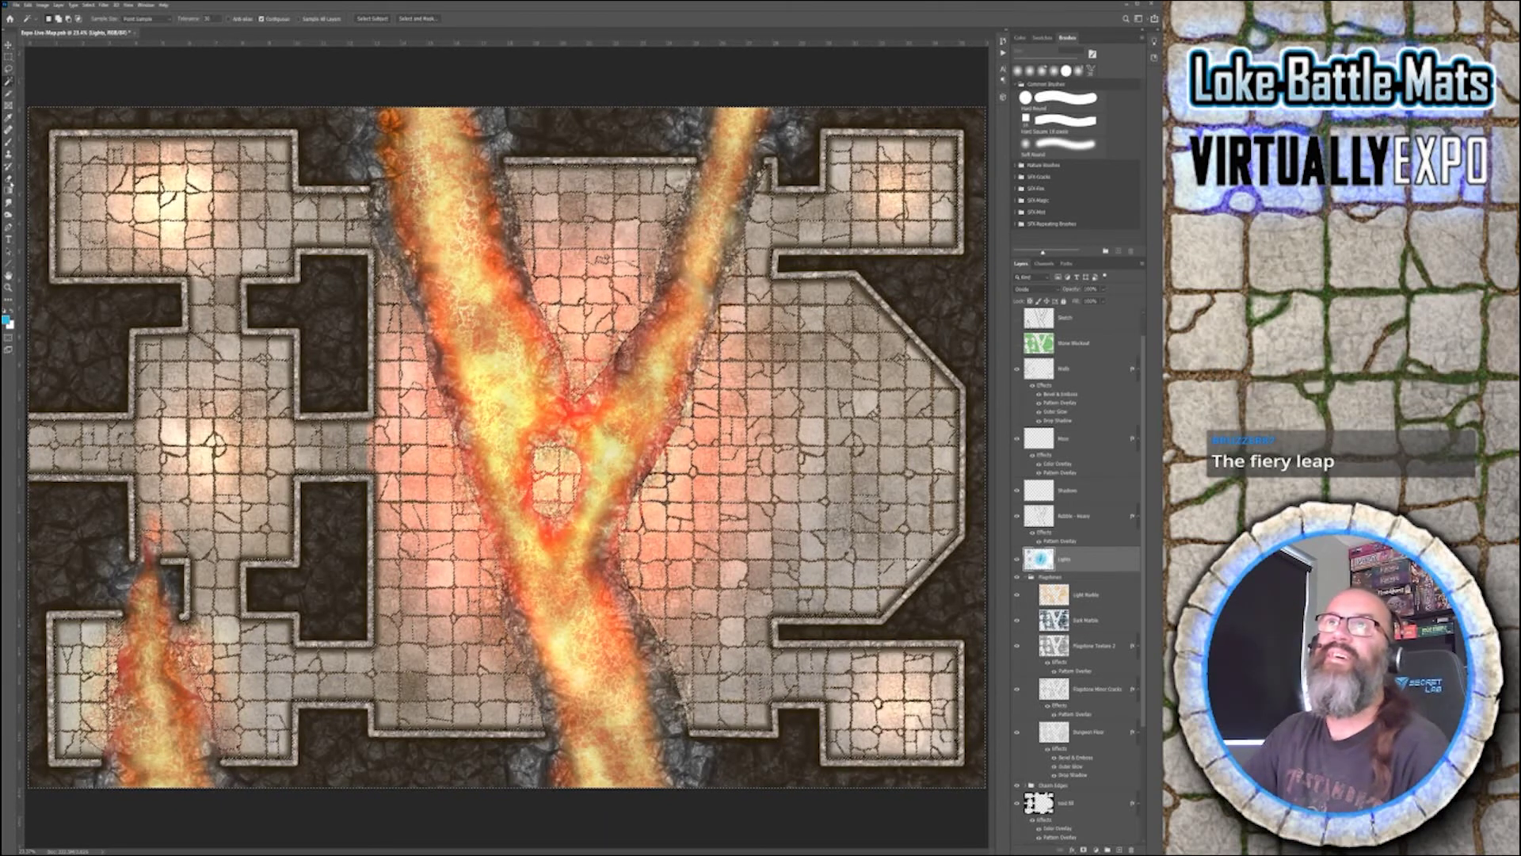
- Clear the selection and erase the Lights glow around the rock island and fissure junction with a resized soft eraser
key("b")
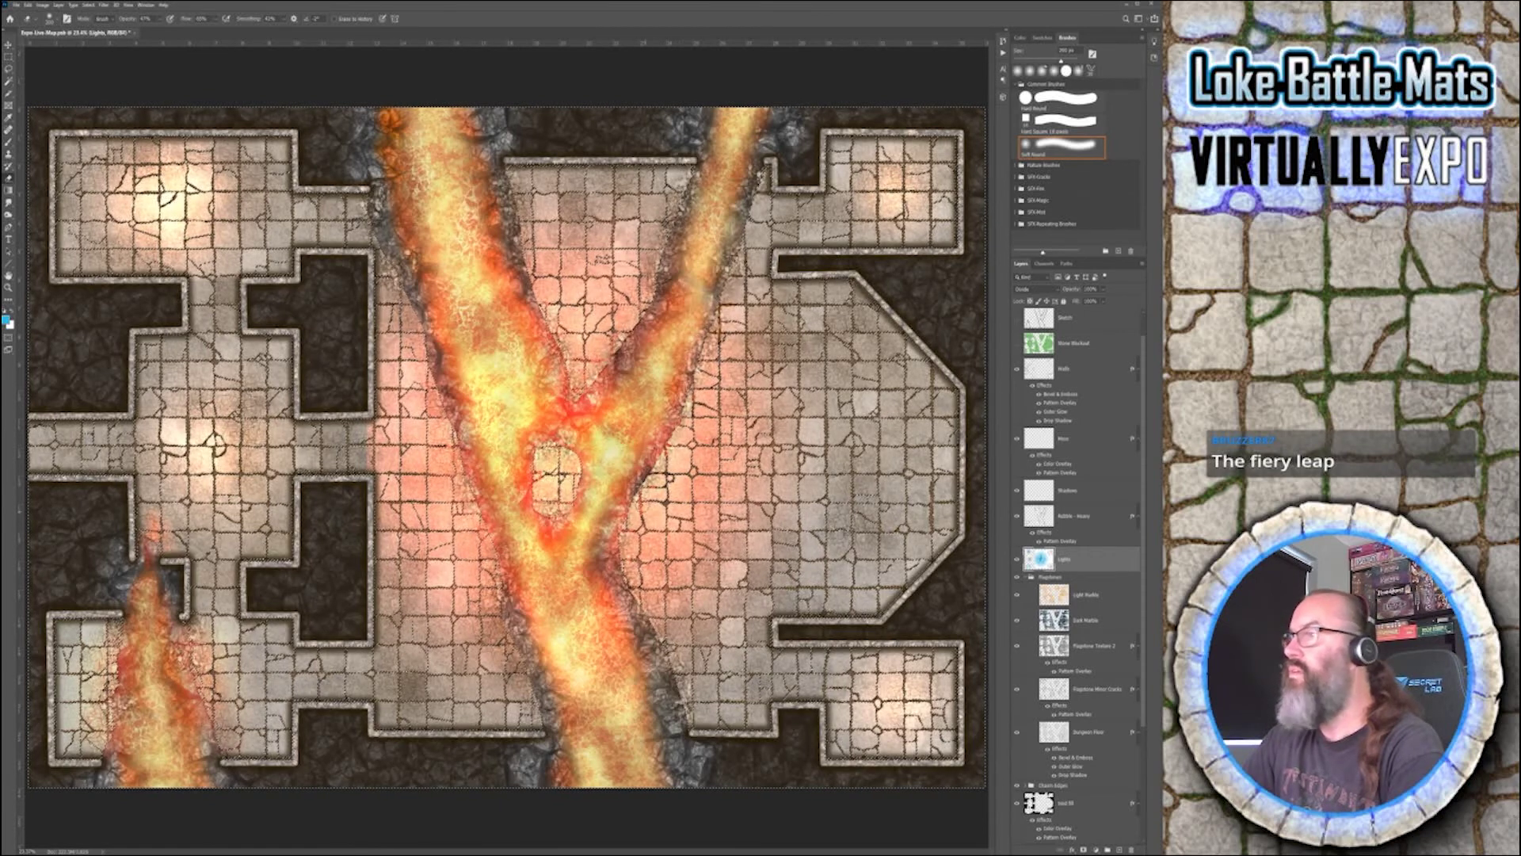
key("ctrl+d")
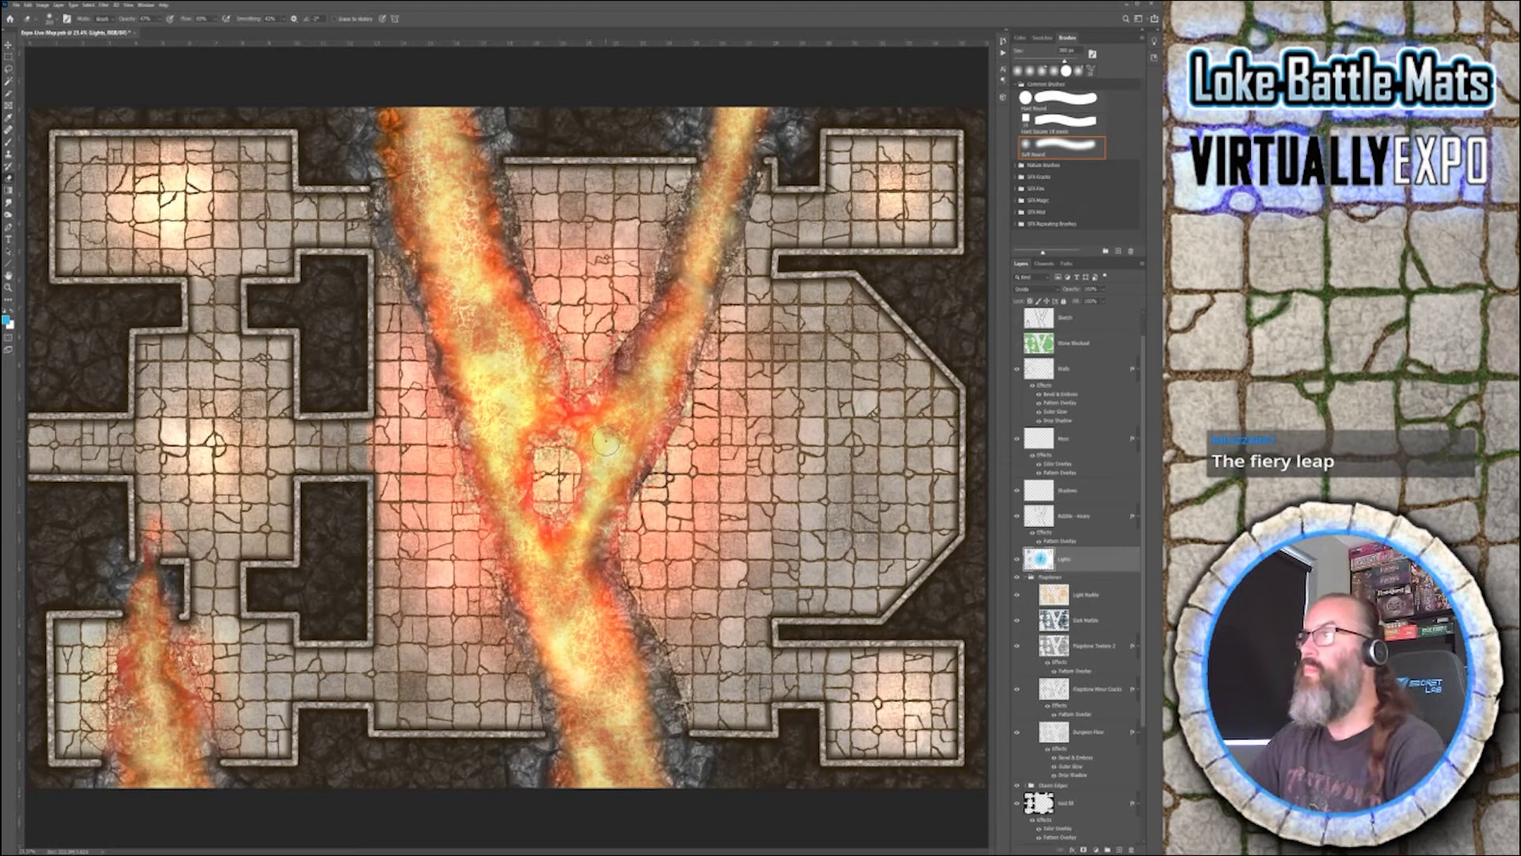
key("bracketright")
key("bracketright")
key("bracketright")
key("bracketright")
key("bracketright")
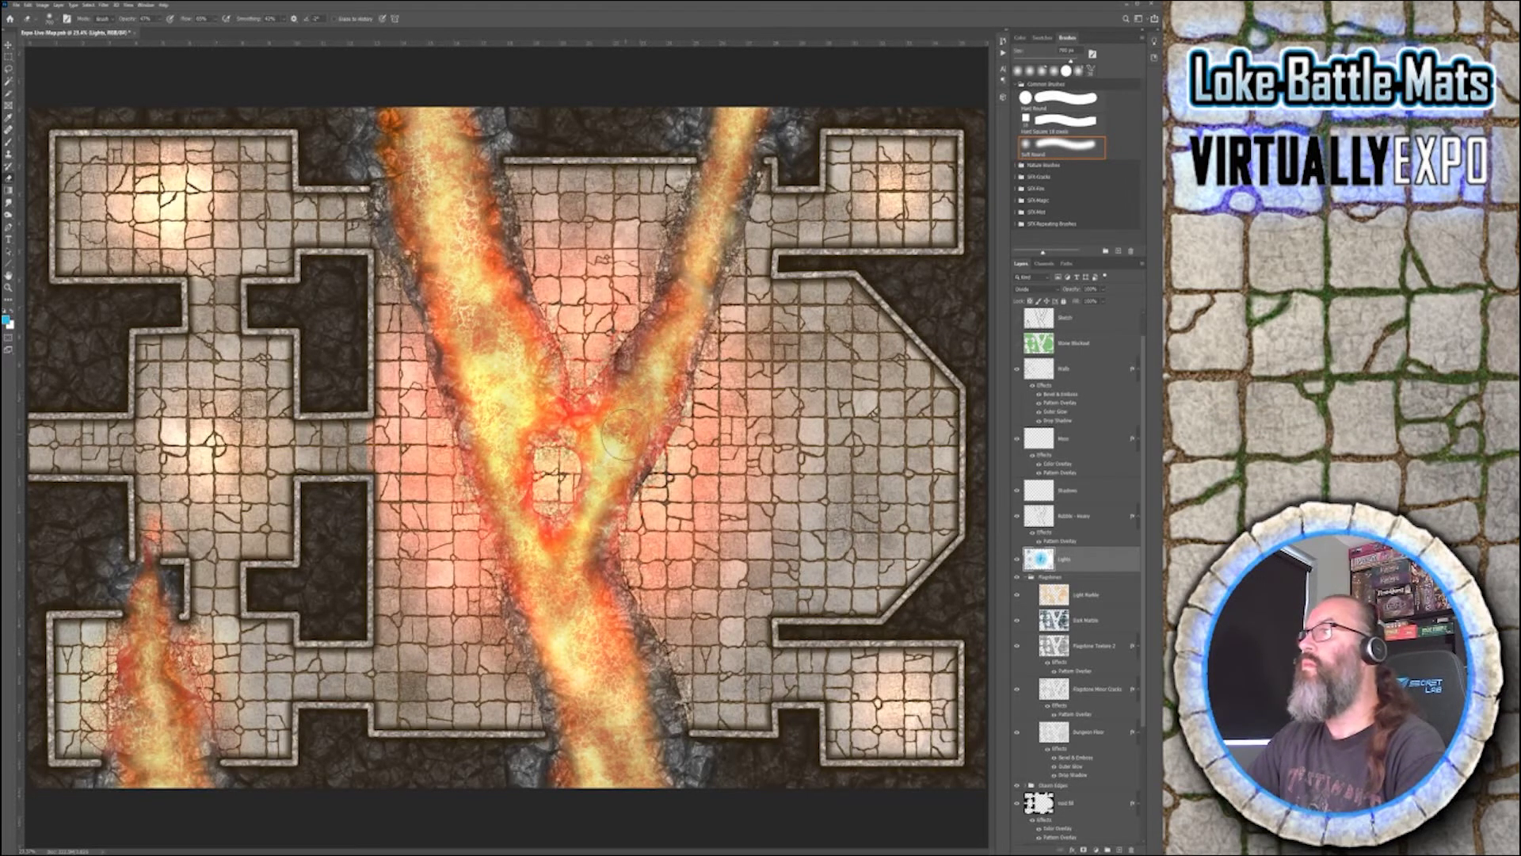
key("bracketleft")
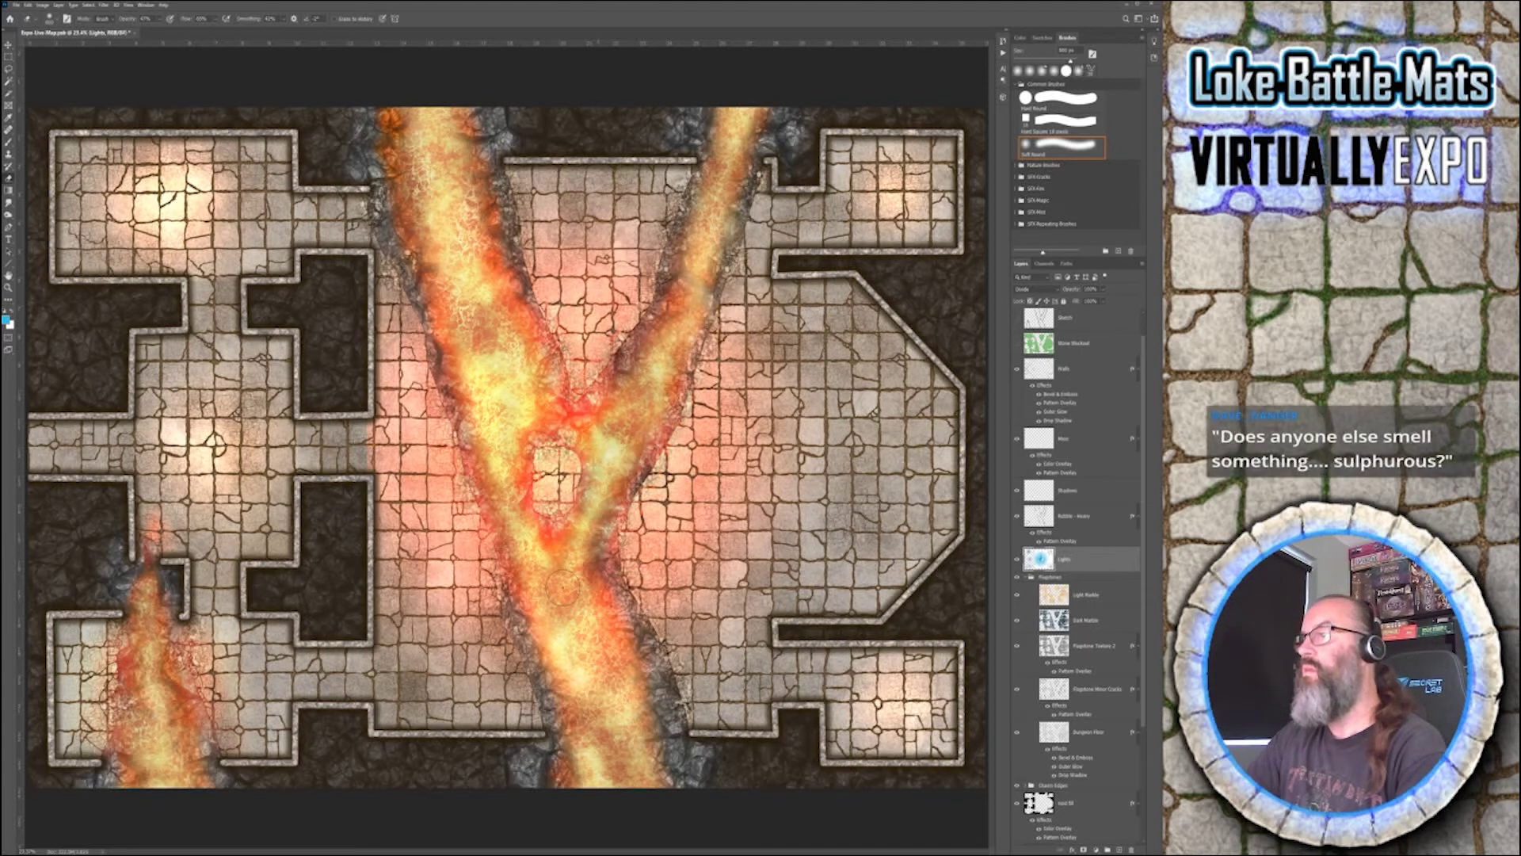
key("bracketleft")
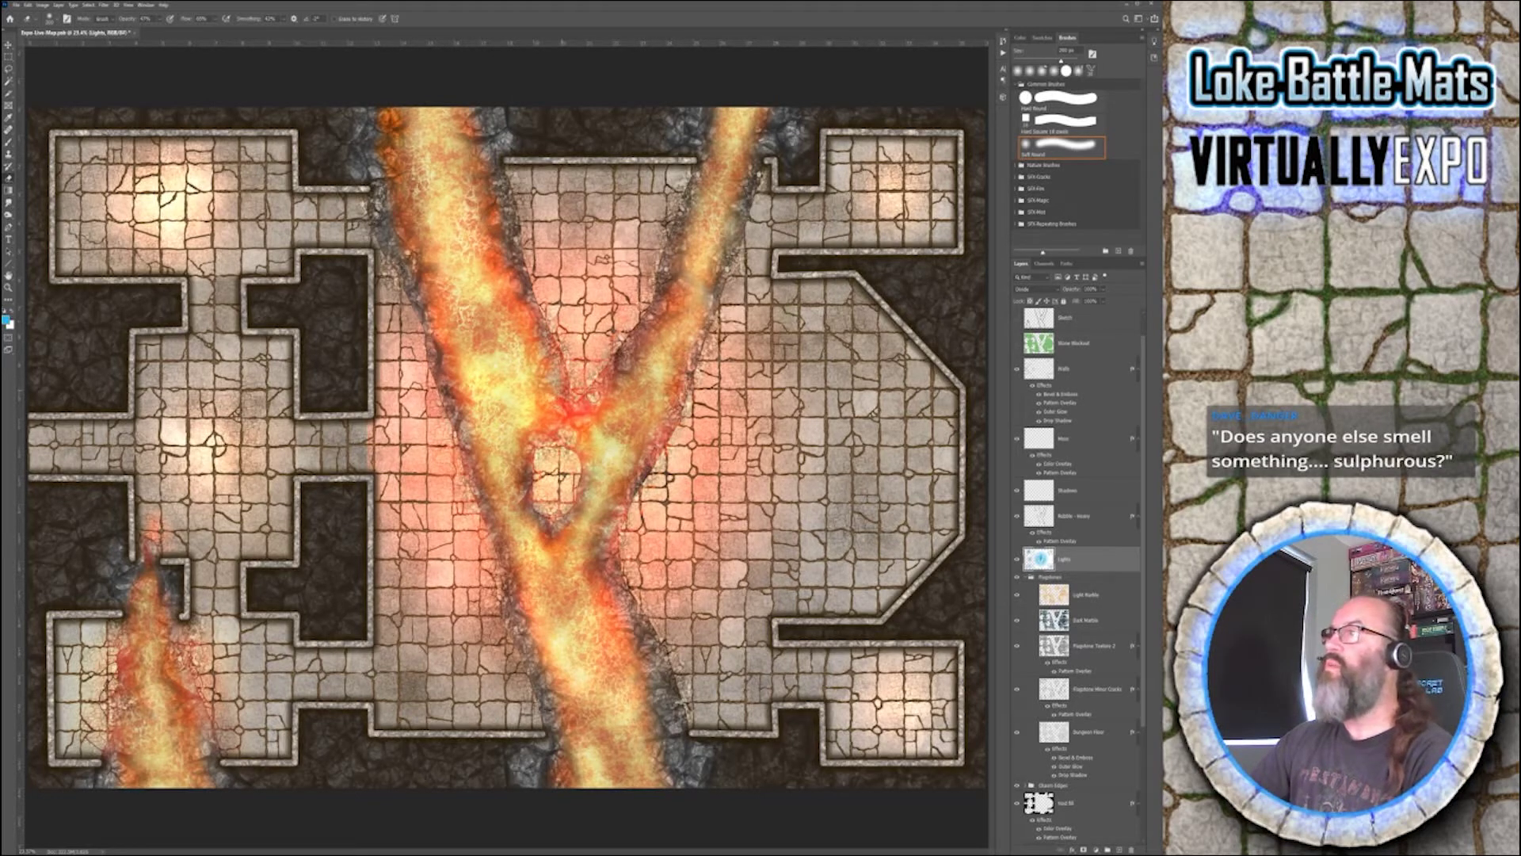
mouse_move(606, 373)
left_mouse_down()
mouse_move(551, 392)
mouse_move(571, 412)
mouse_move(544, 400)
mouse_move(583, 452)
mouse_move(547, 443)
mouse_move(588, 487)
left_mouse_up()
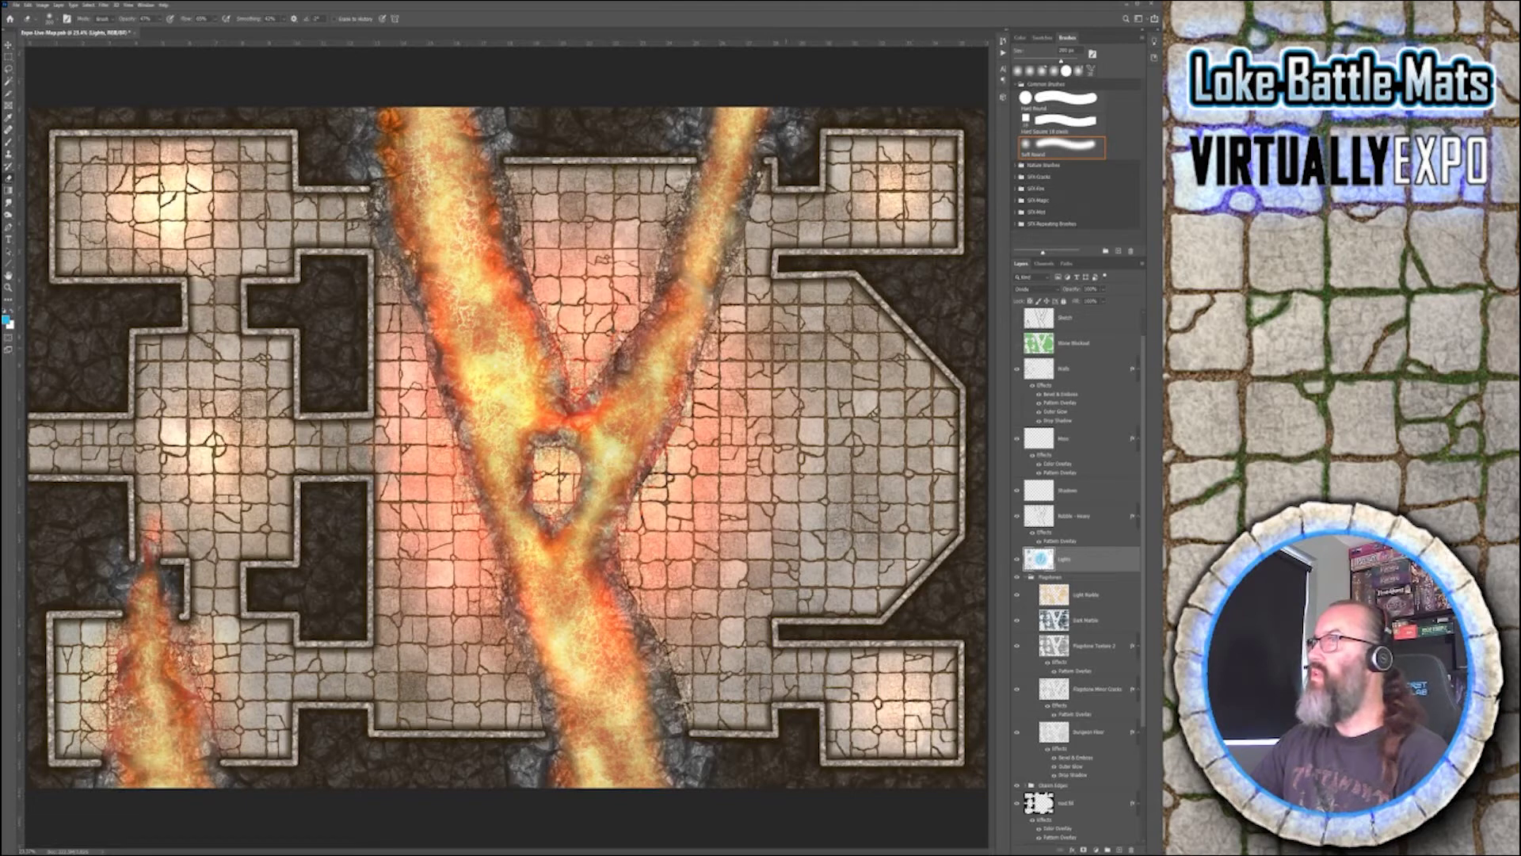
- Select the Walls layer, check it with its effects hidden, and set up a hard round Brush for drawing walls
scroll(1072, 415, "up", 1)
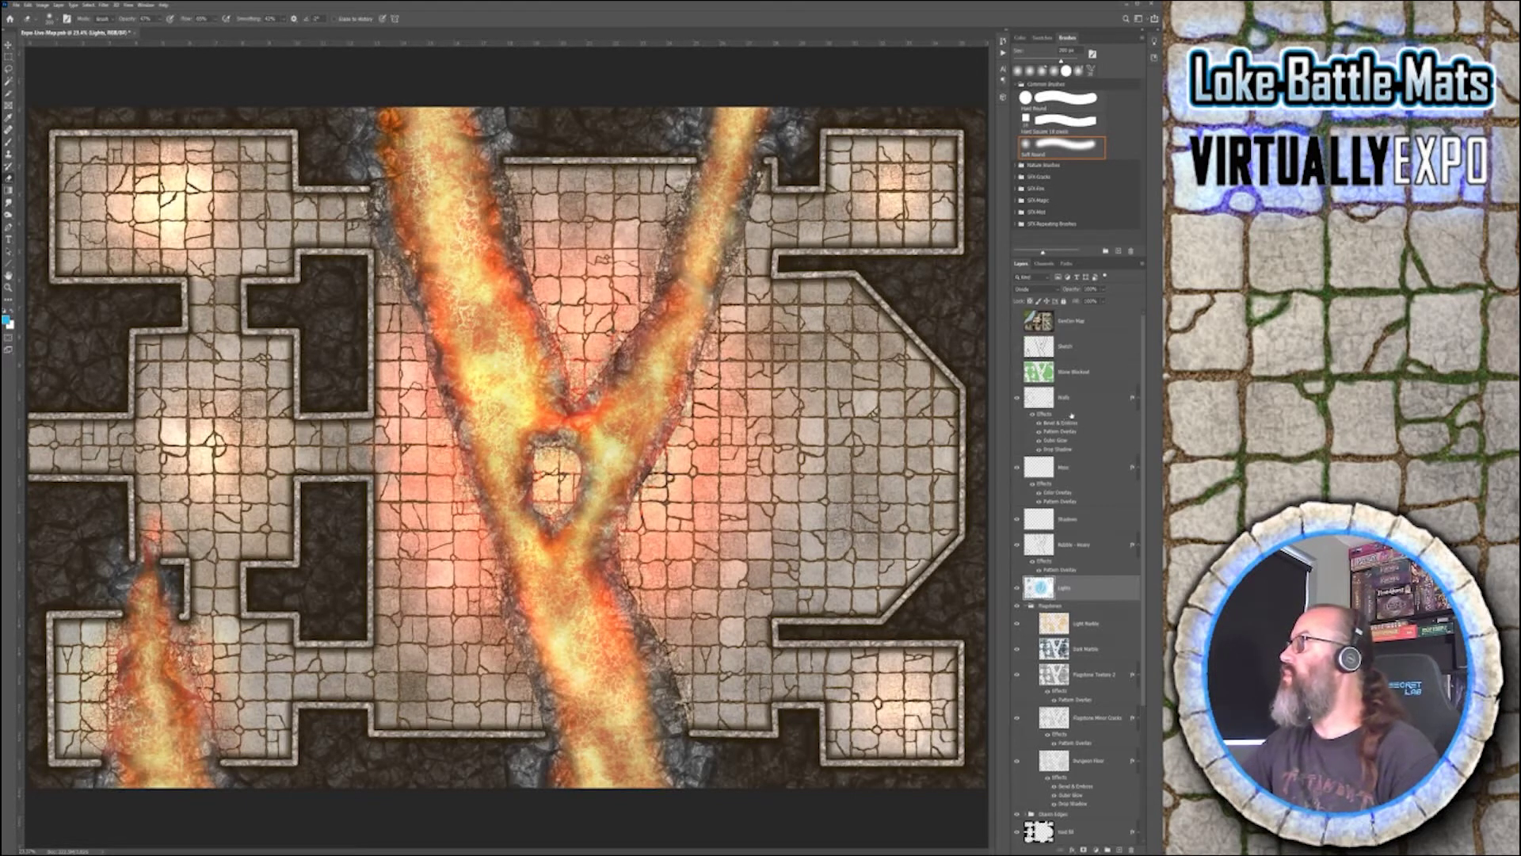
left_click(1077, 397)
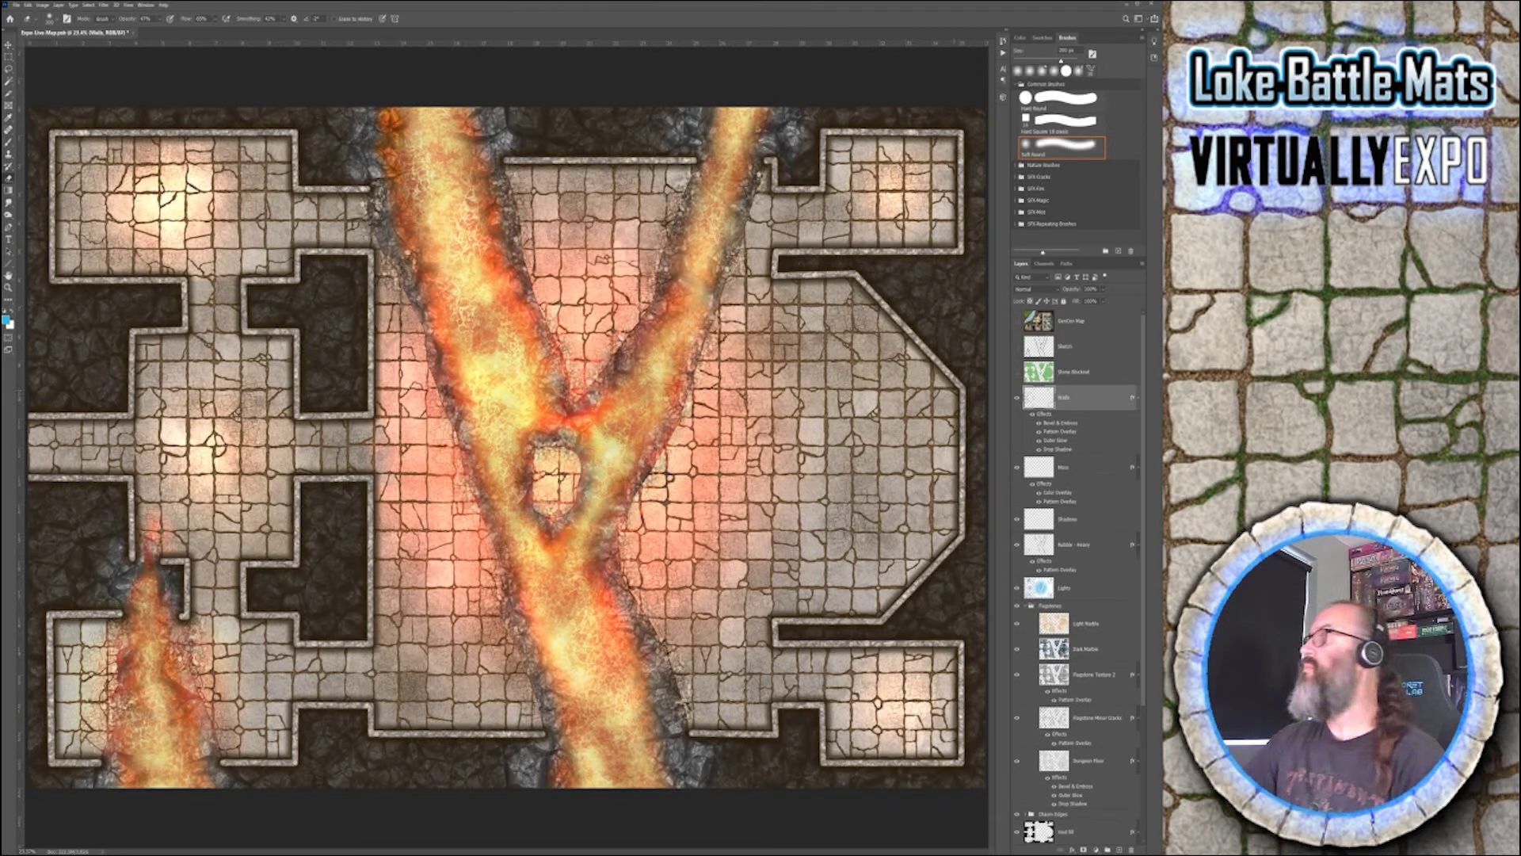
left_click(1033, 414)
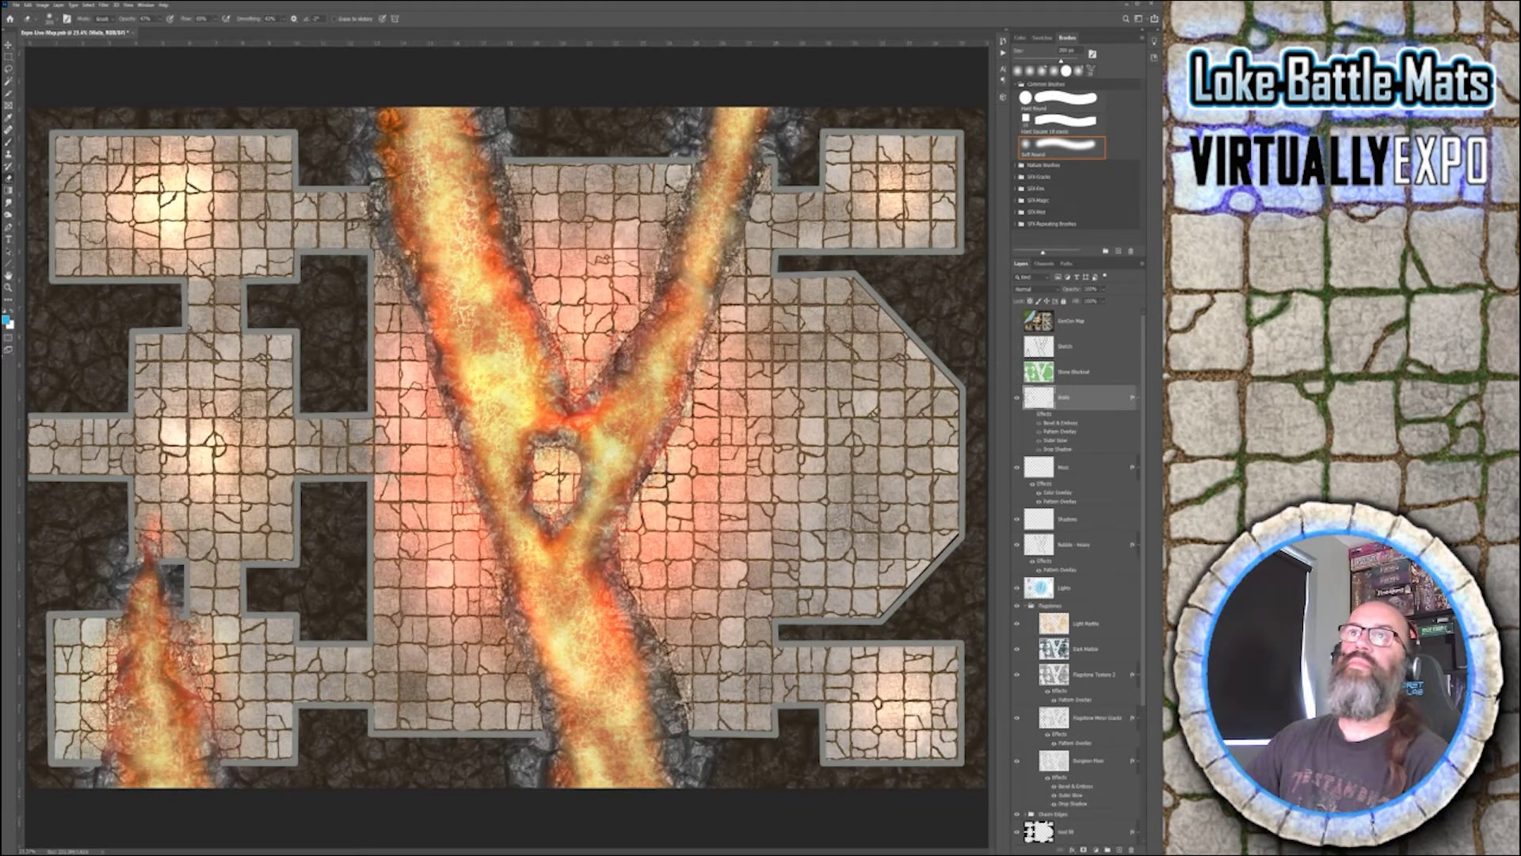
key("x")
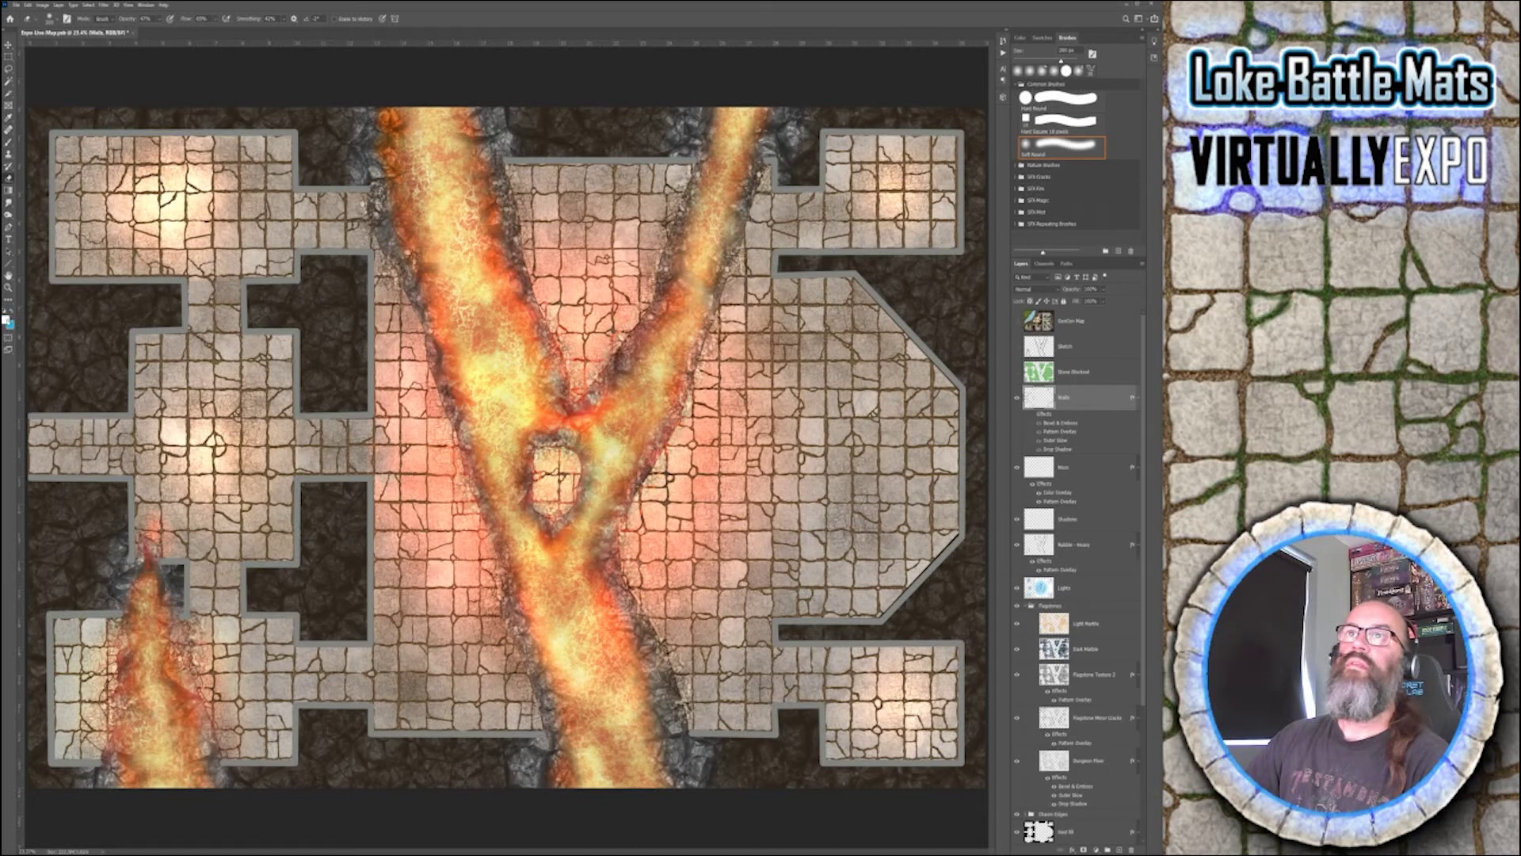
key("i")
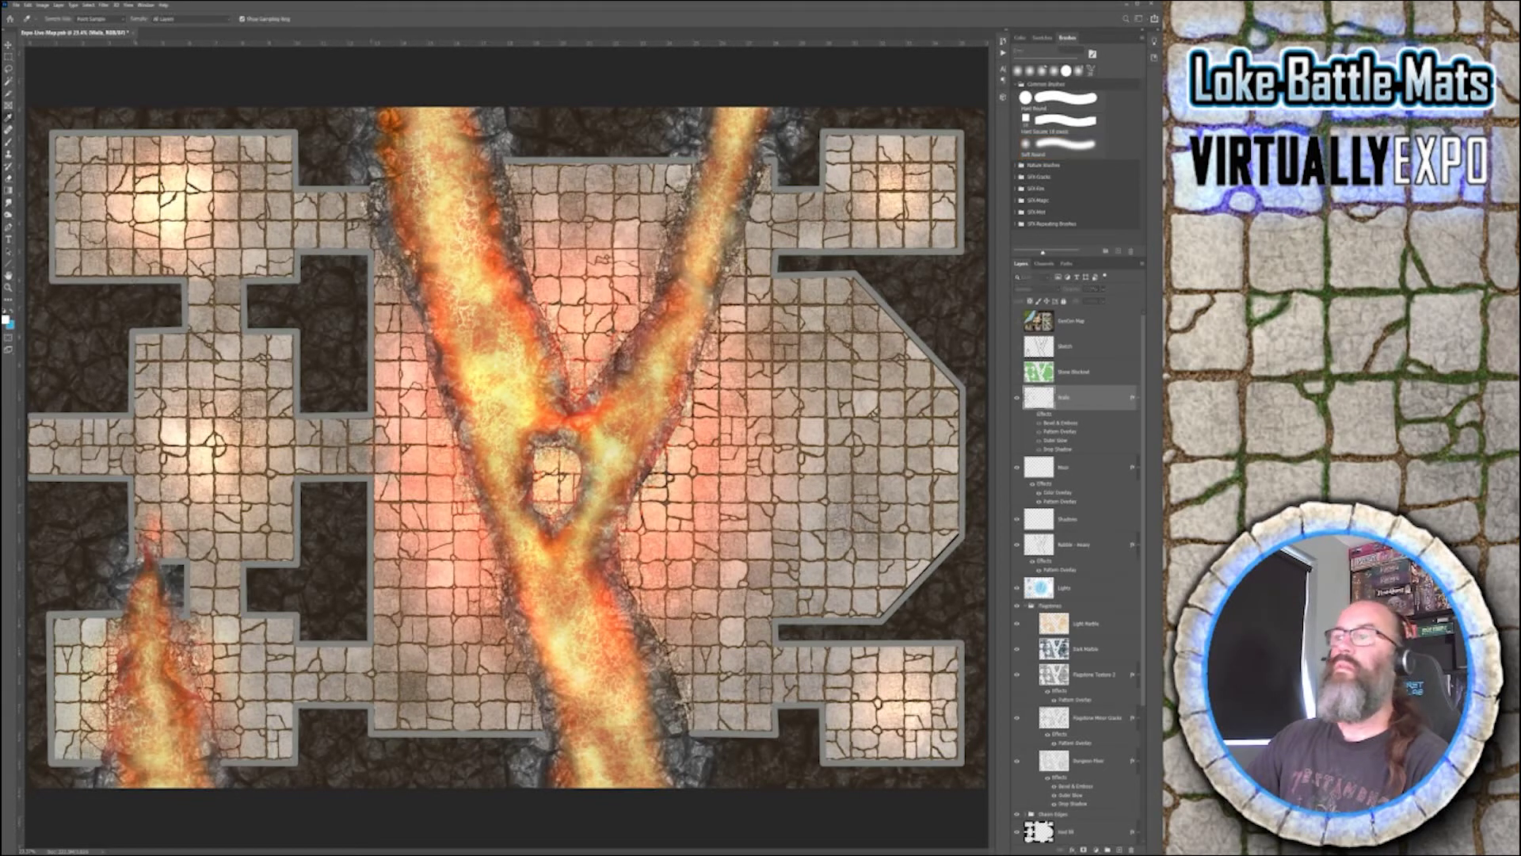
key("b")
key("x")
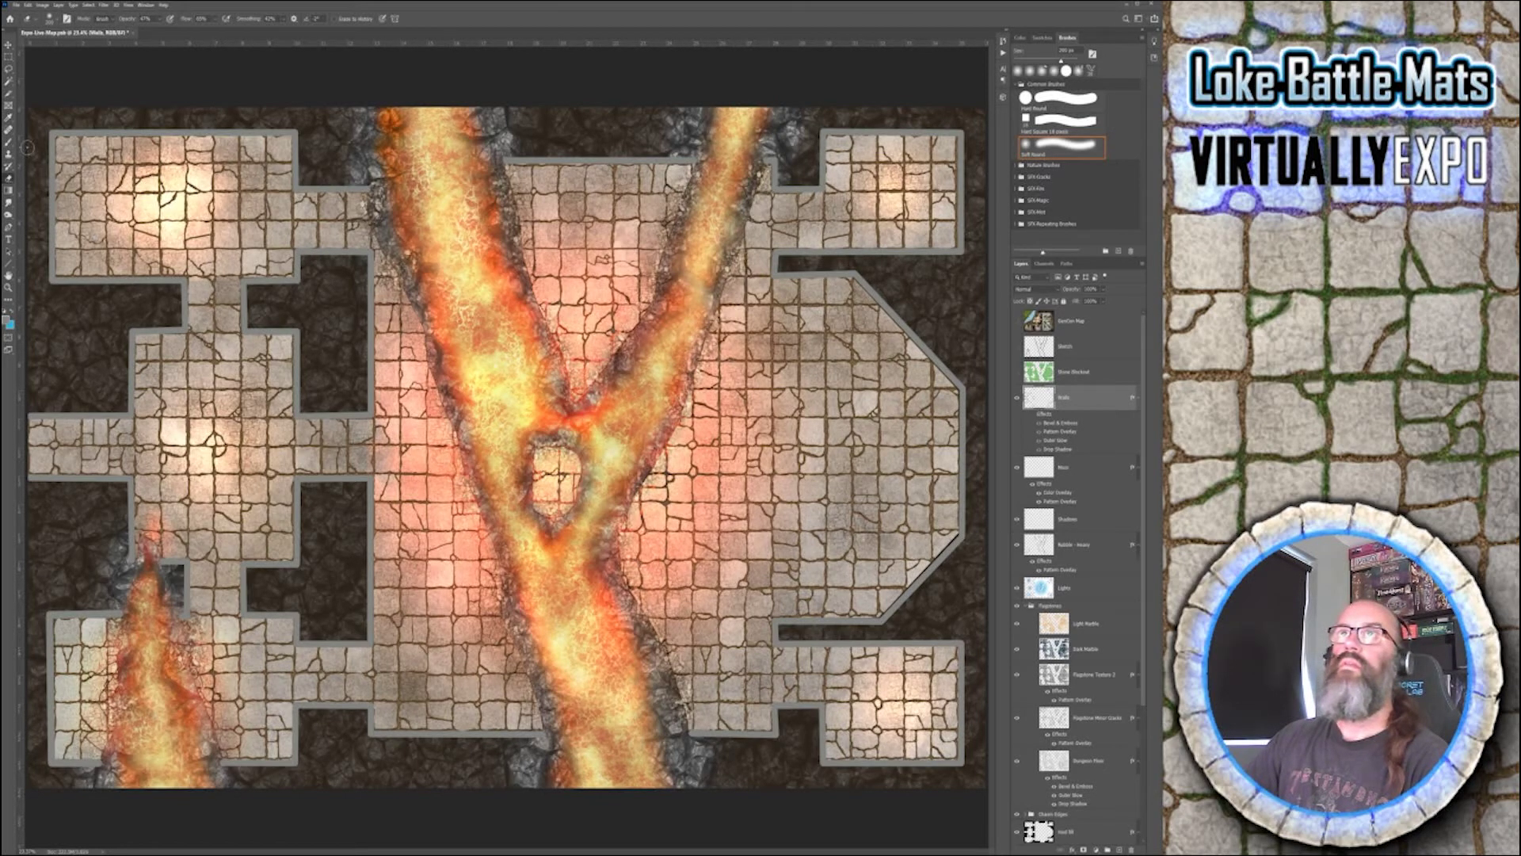
key("shift+comma")
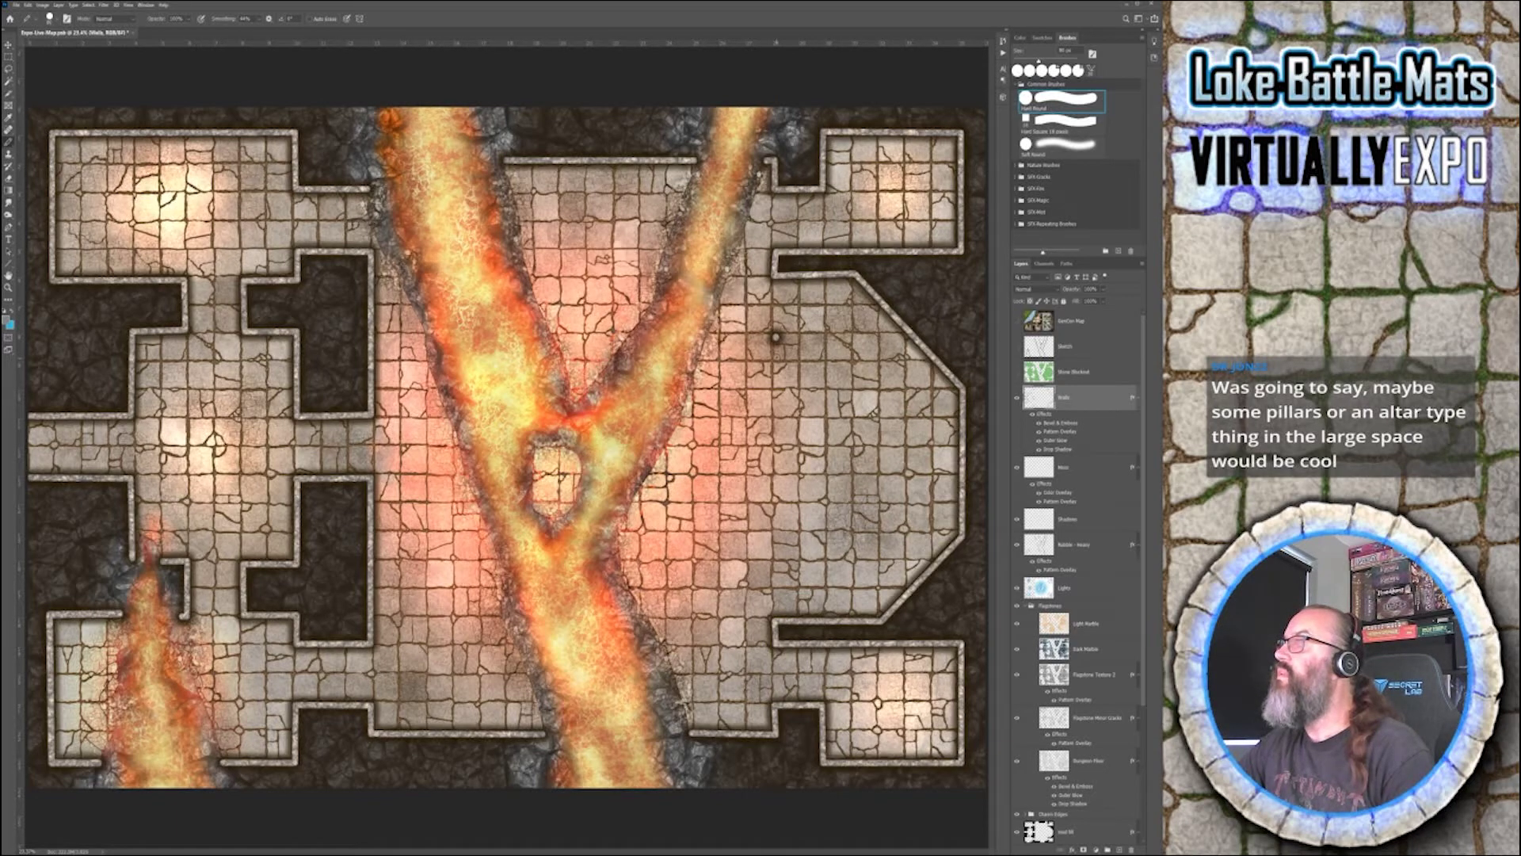
- Outline a one-square pillar at the northwest opening of the eastern alcove, then try a straight wall line south of it and undo it
mouse_move(776, 338)
left_mouse_down()
mouse_move(776, 358)
mouse_move(797, 358)
mouse_move(774, 334)
left_mouse_up()
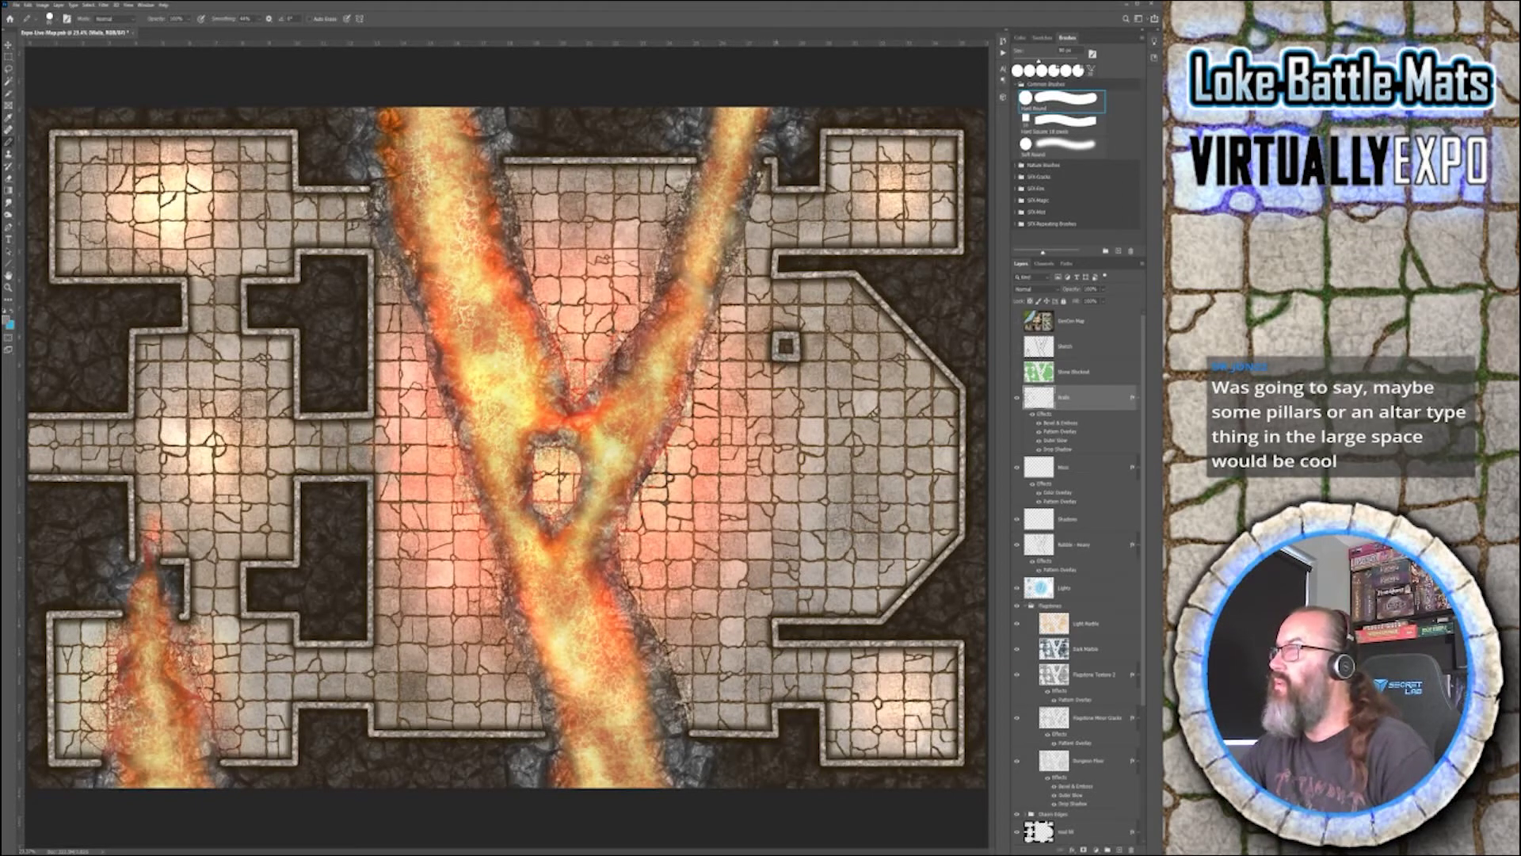
left_click(776, 569, "shift")
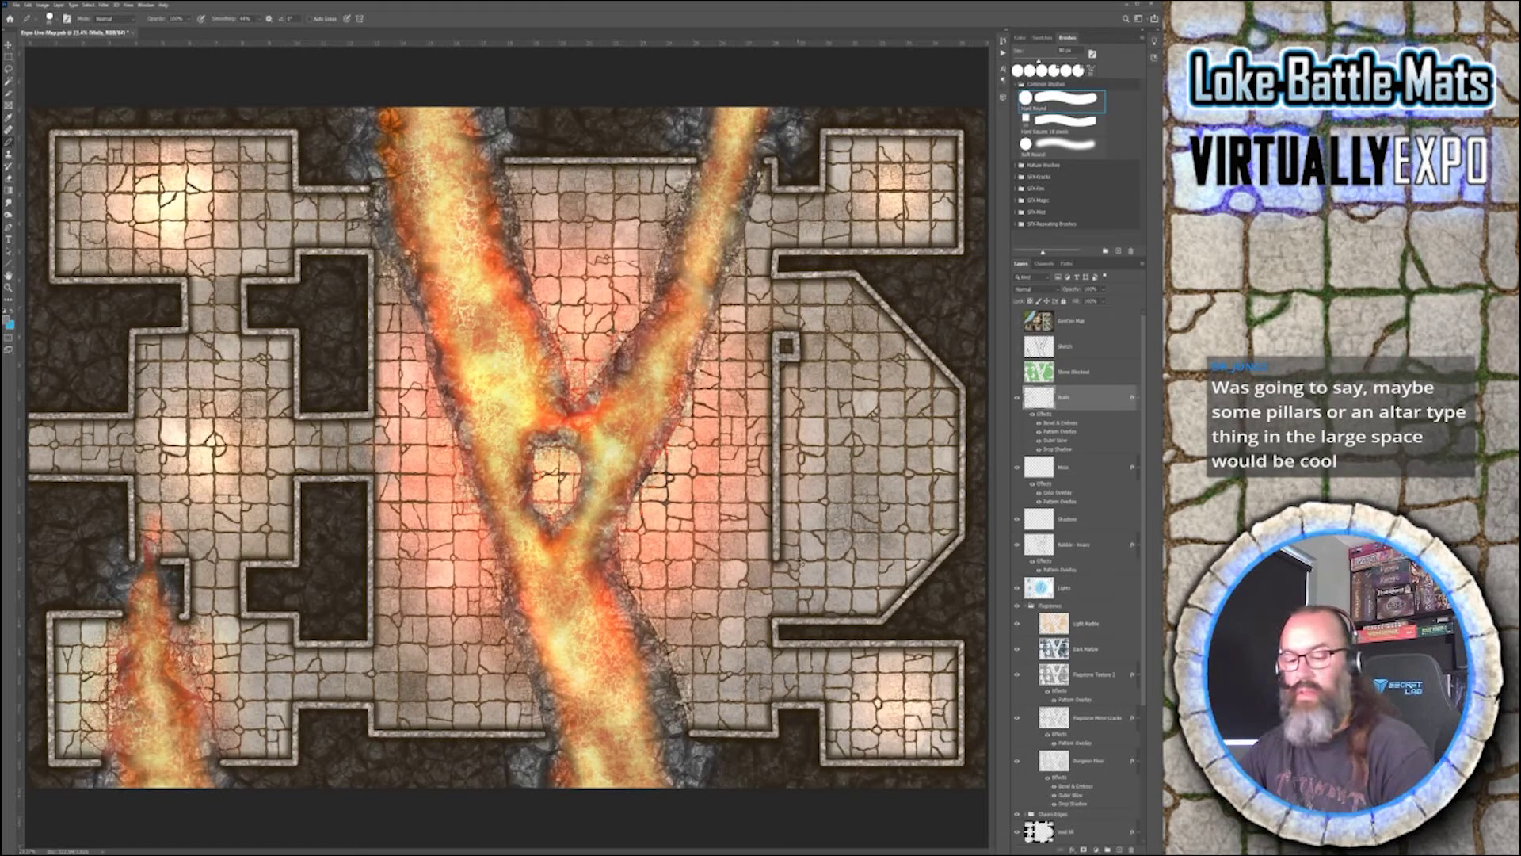
key("ctrl+z")
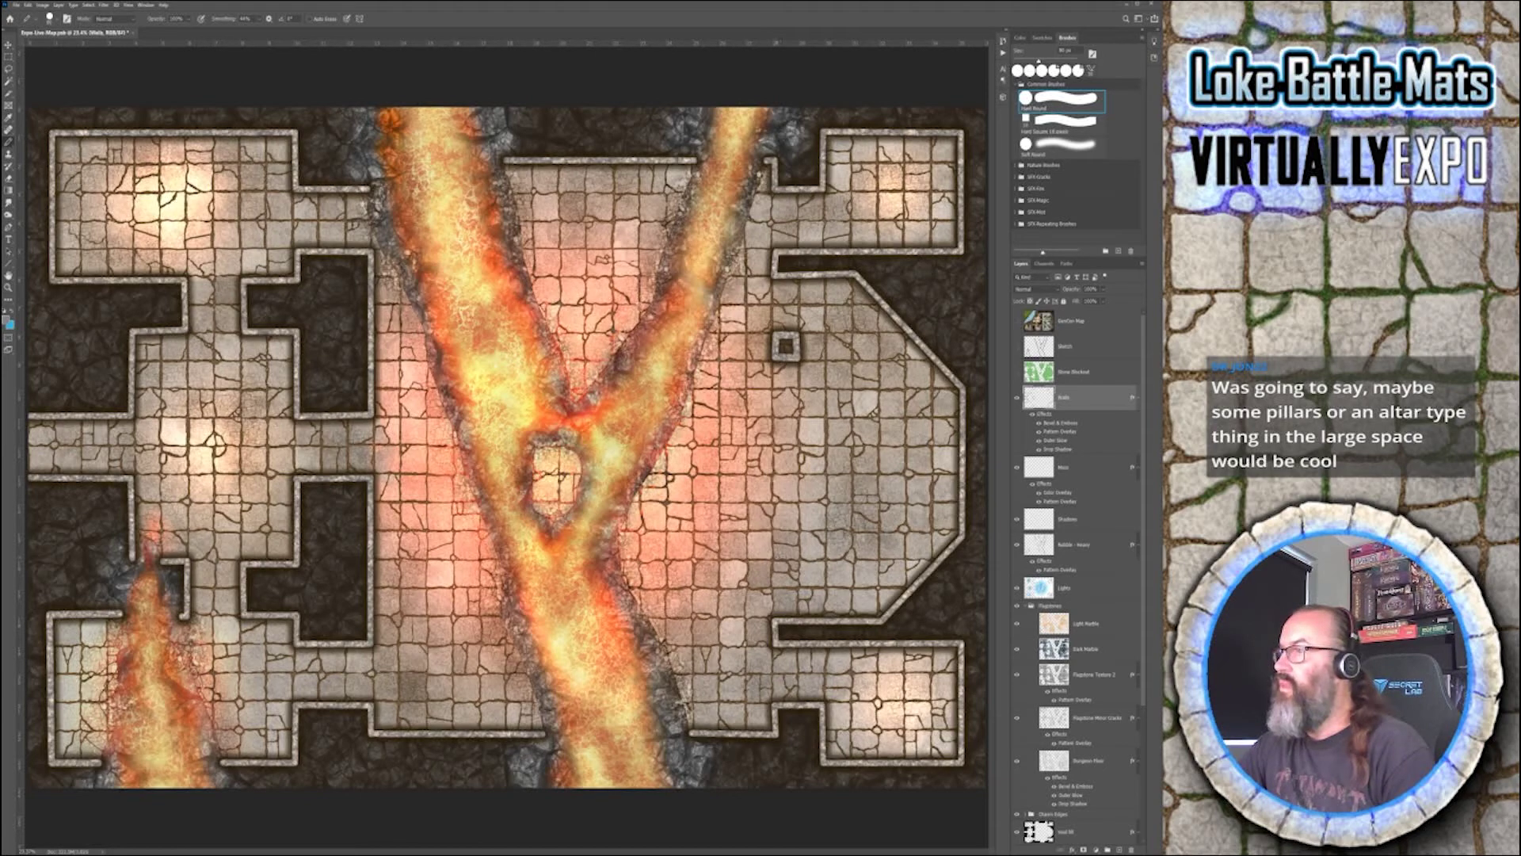
- Outline two more one-square pillars on the Walls layer, one directly south of the first and one west of it near the fissure
left_click(776, 558)
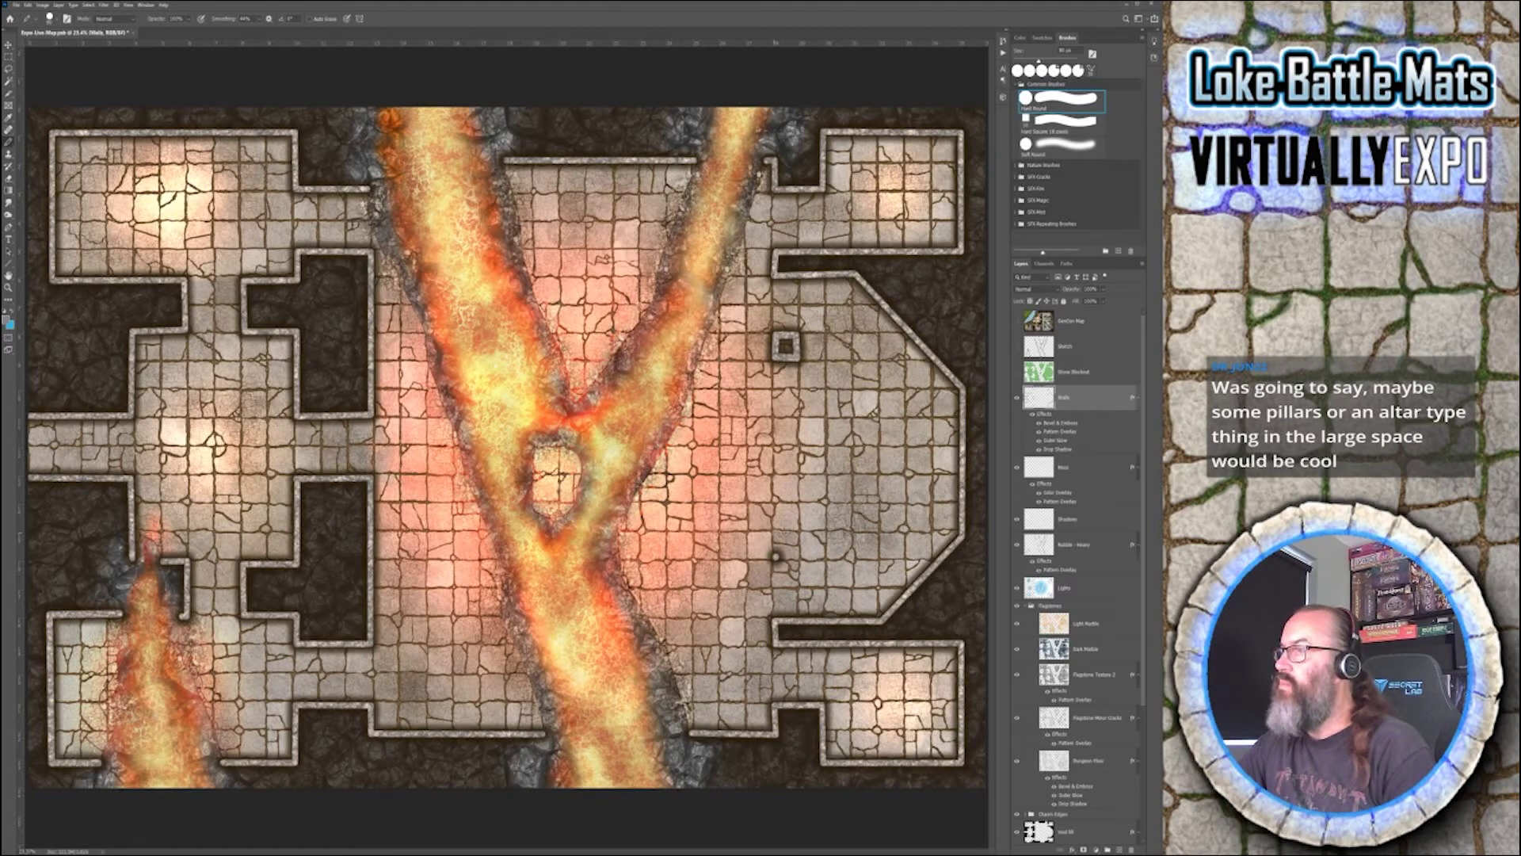
left_click(776, 530, "shift")
left_click(800, 533, "shift")
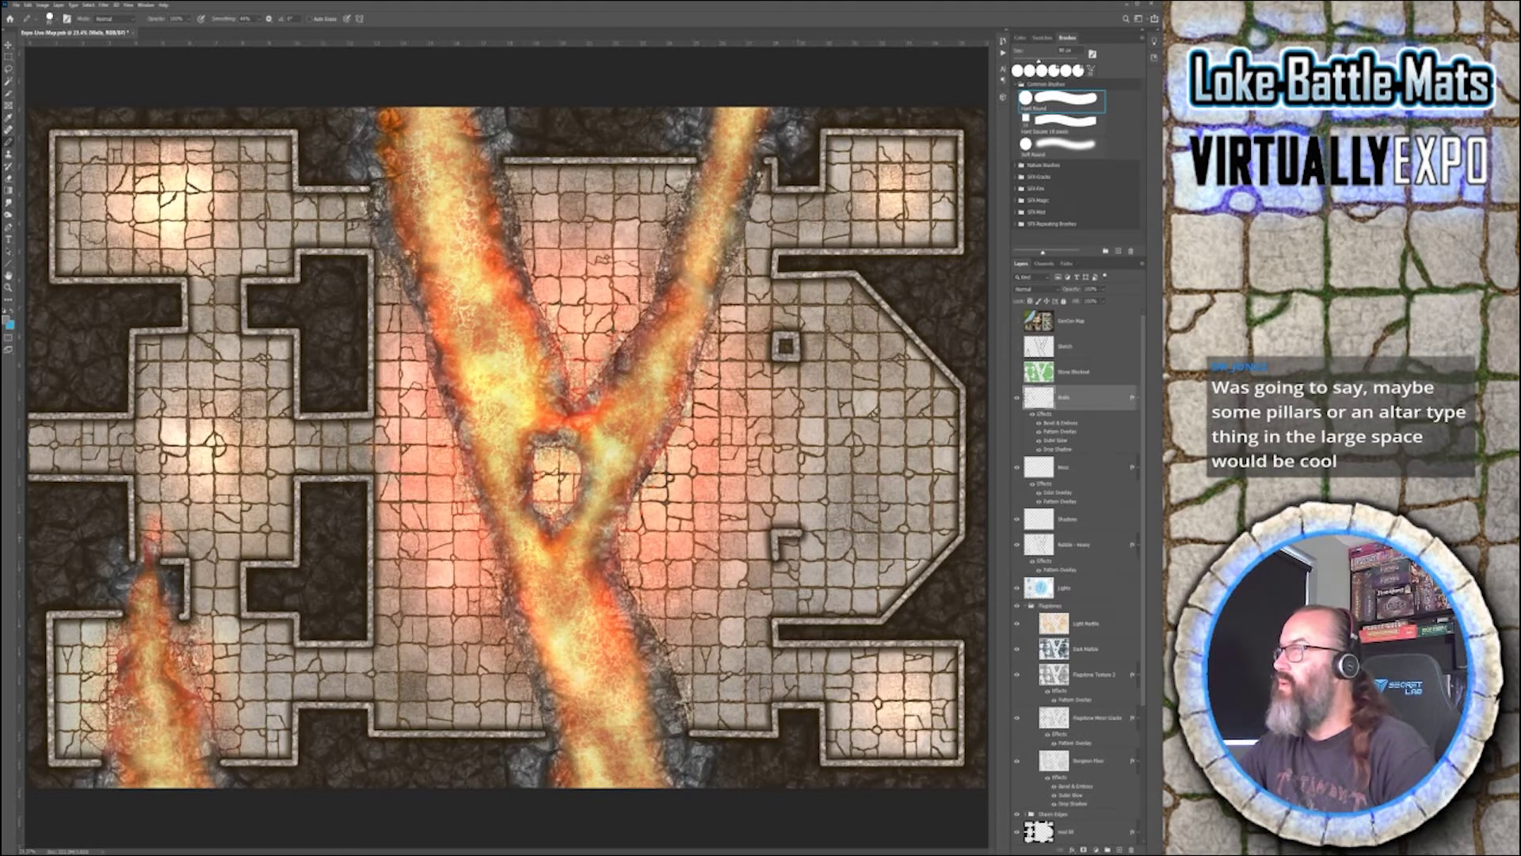
left_click(799, 559, "shift")
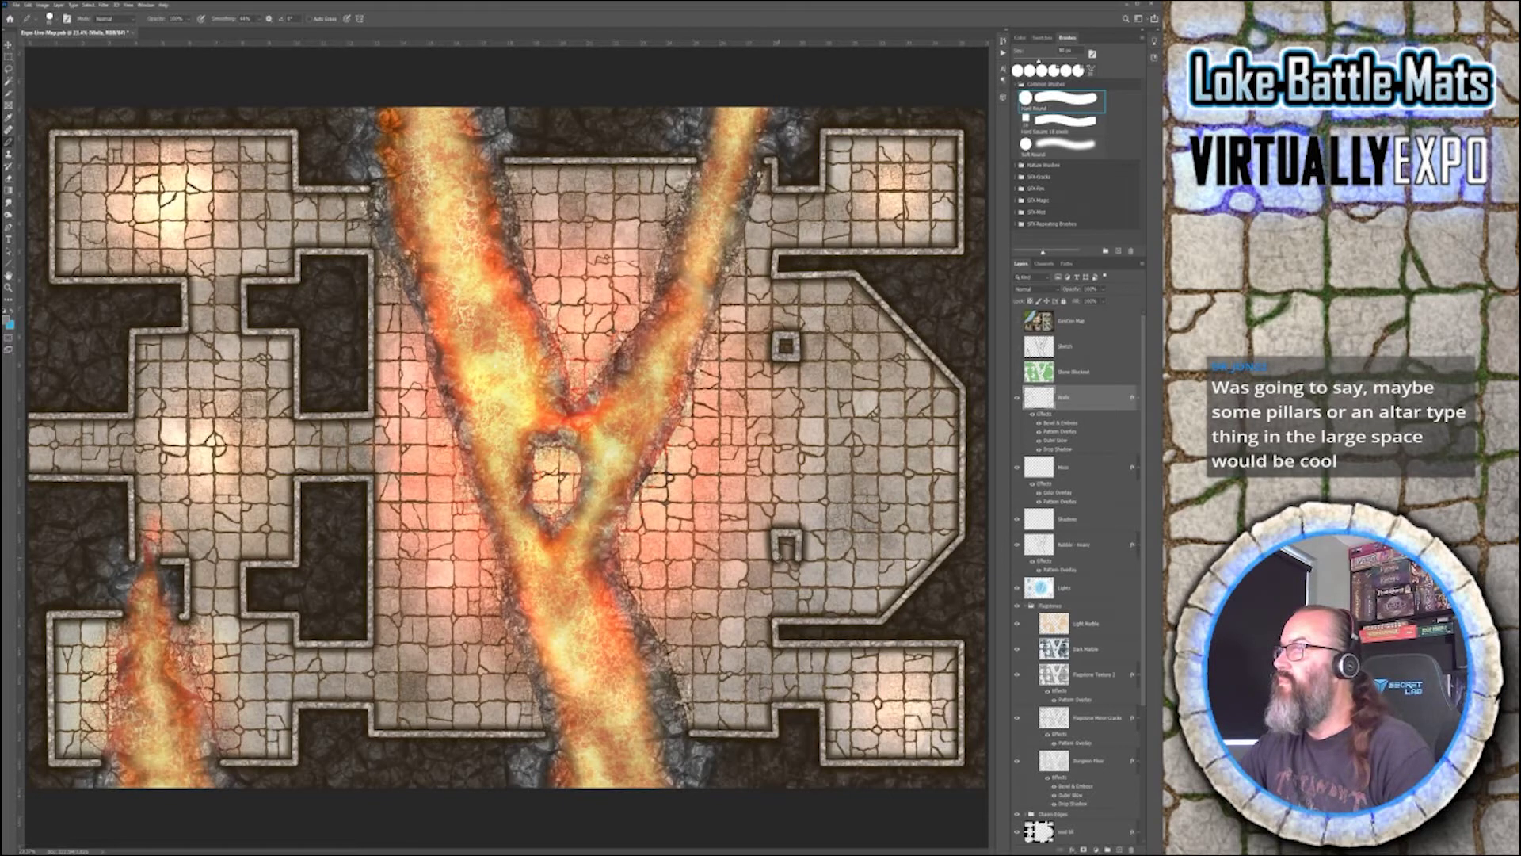
left_click(775, 559, "shift")
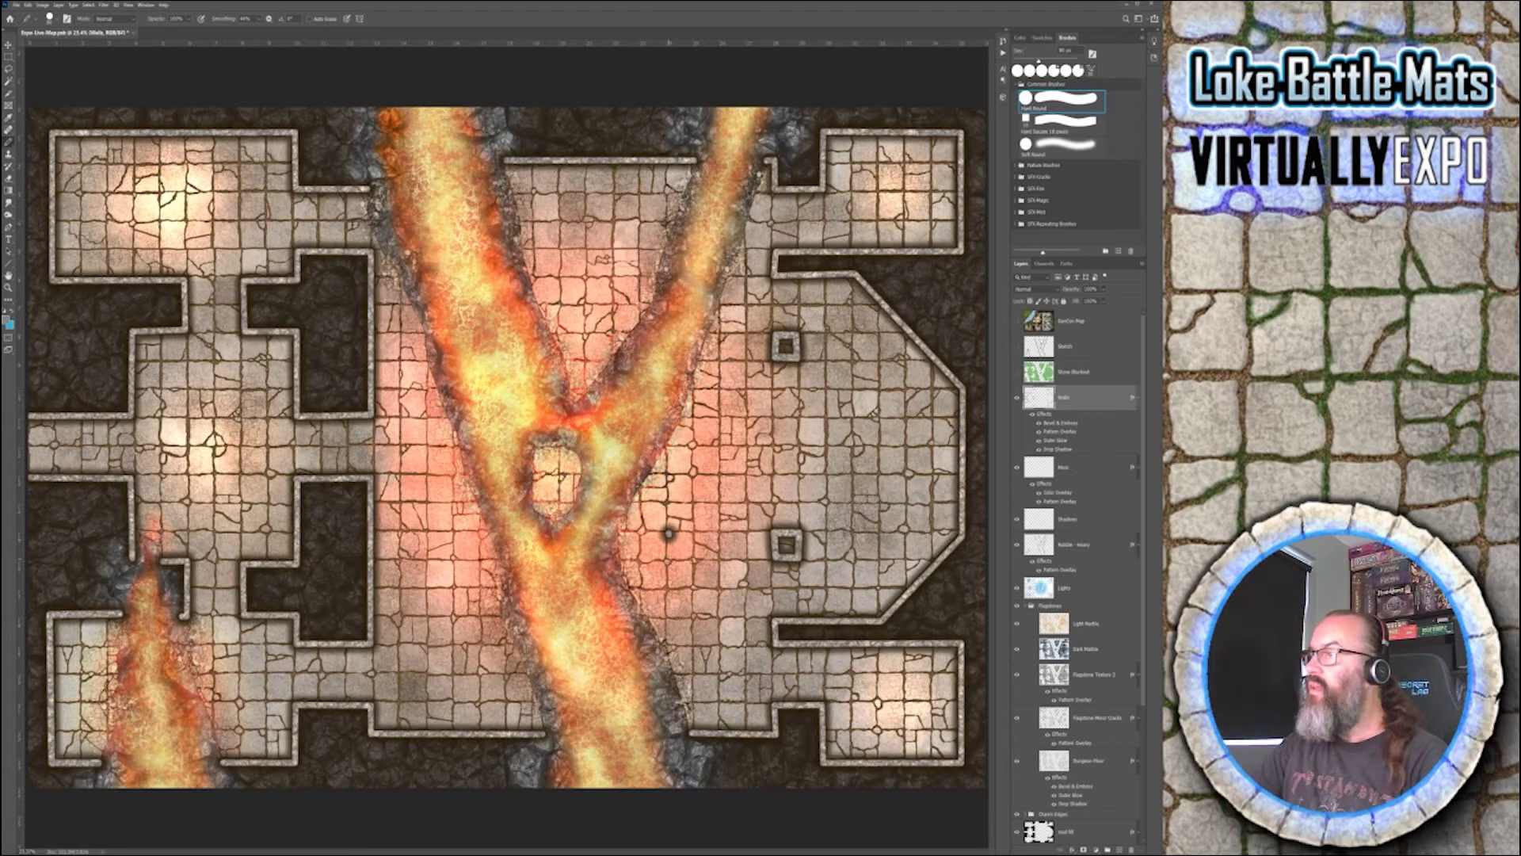
mouse_move(669, 534)
left_mouse_down()
mouse_move(669, 559)
mouse_move(696, 559)
mouse_move(694, 531)
left_mouse_up()
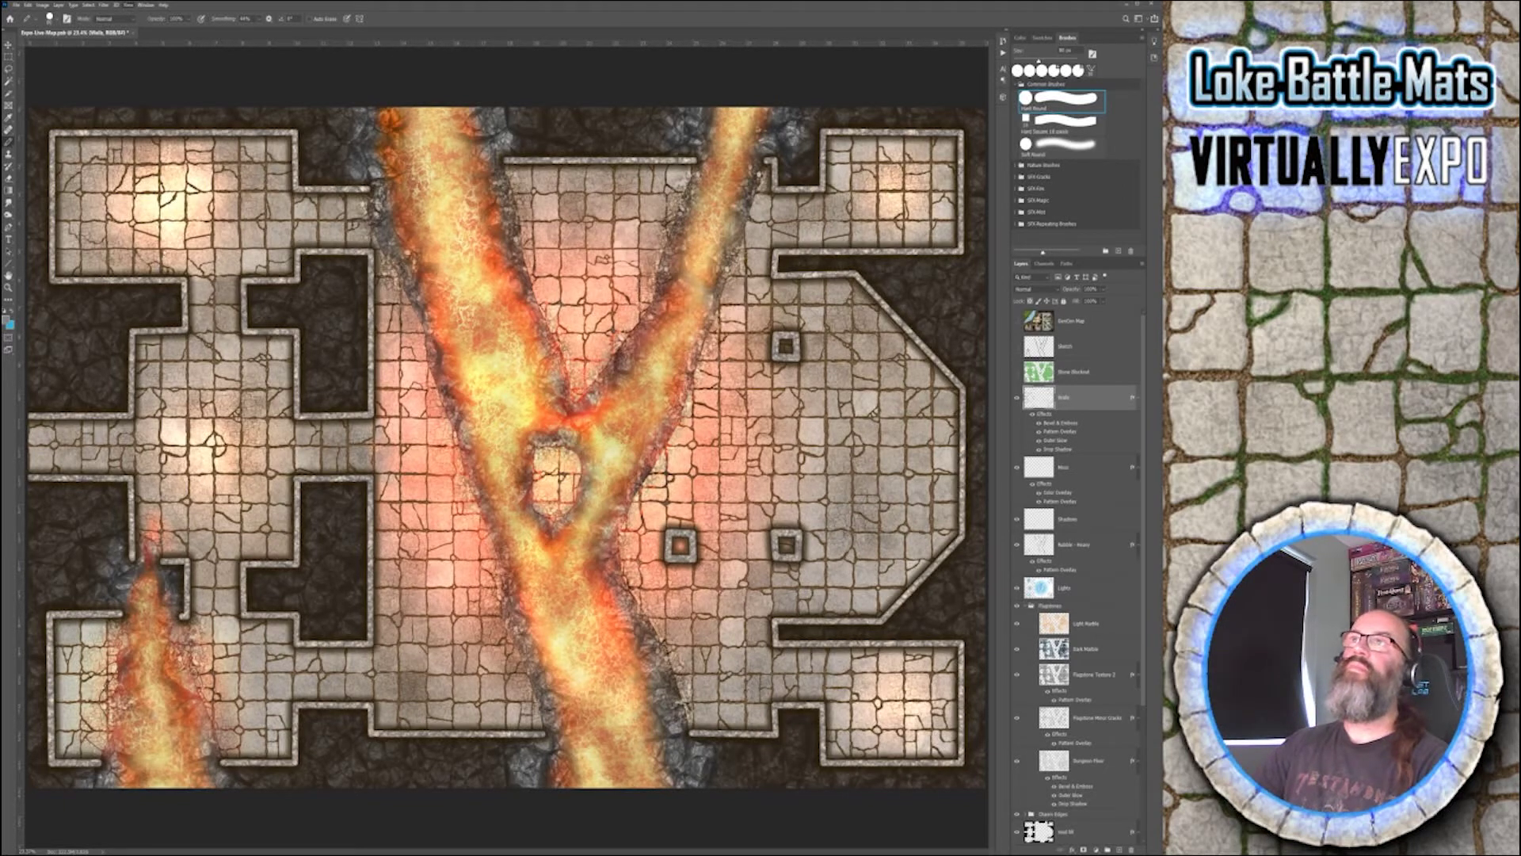
- With the grid shown temporarily, outline a fourth one-square pillar west of the fissure, level with the two southern pillars
key("ctrl+apostrophe")
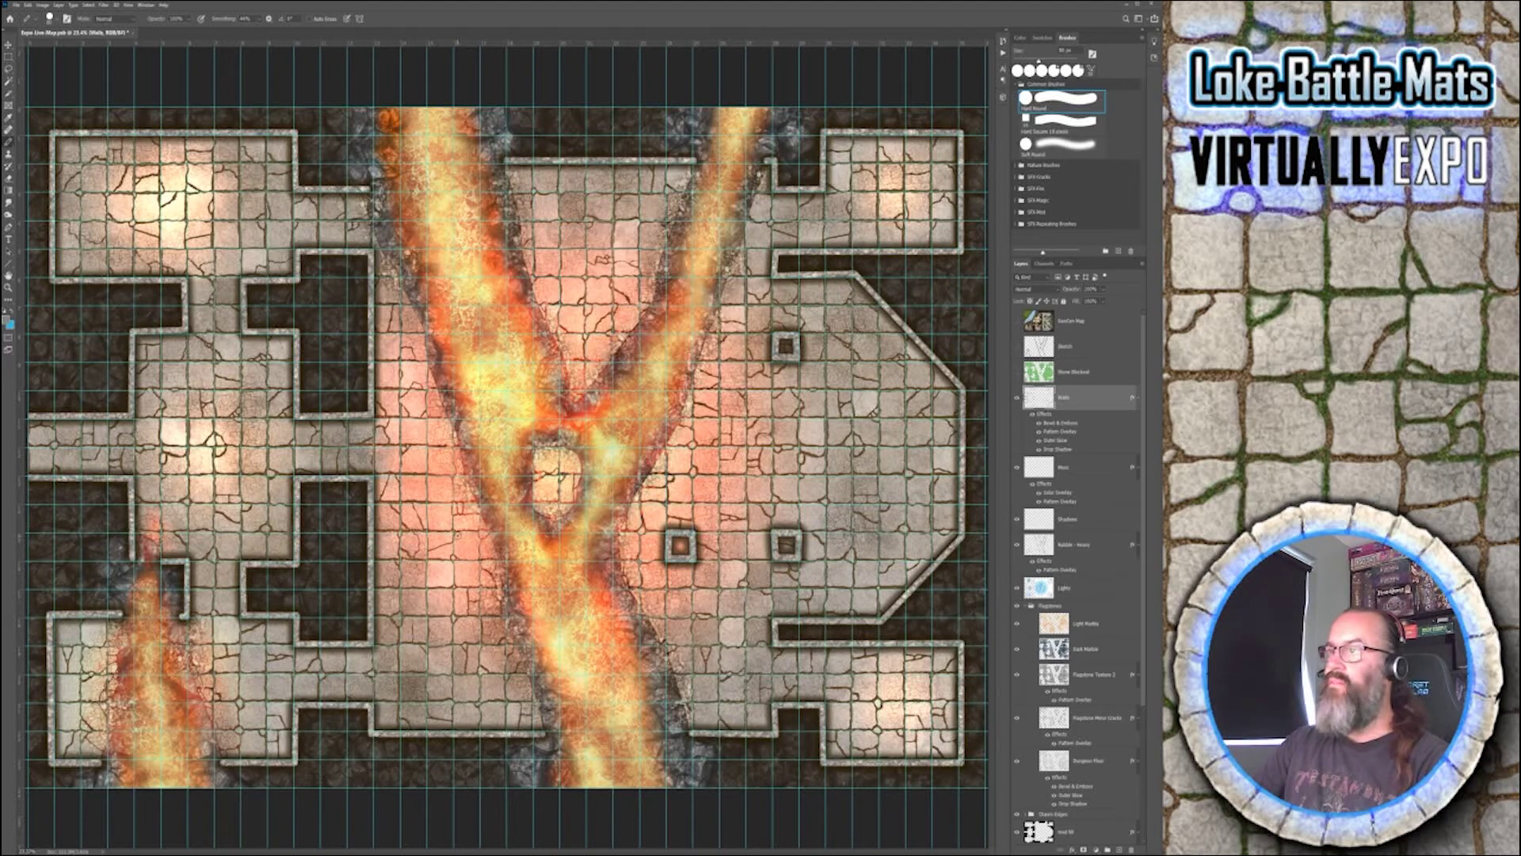
left_click(457, 536)
left_click(456, 564, "shift")
left_click(478, 558, "shift")
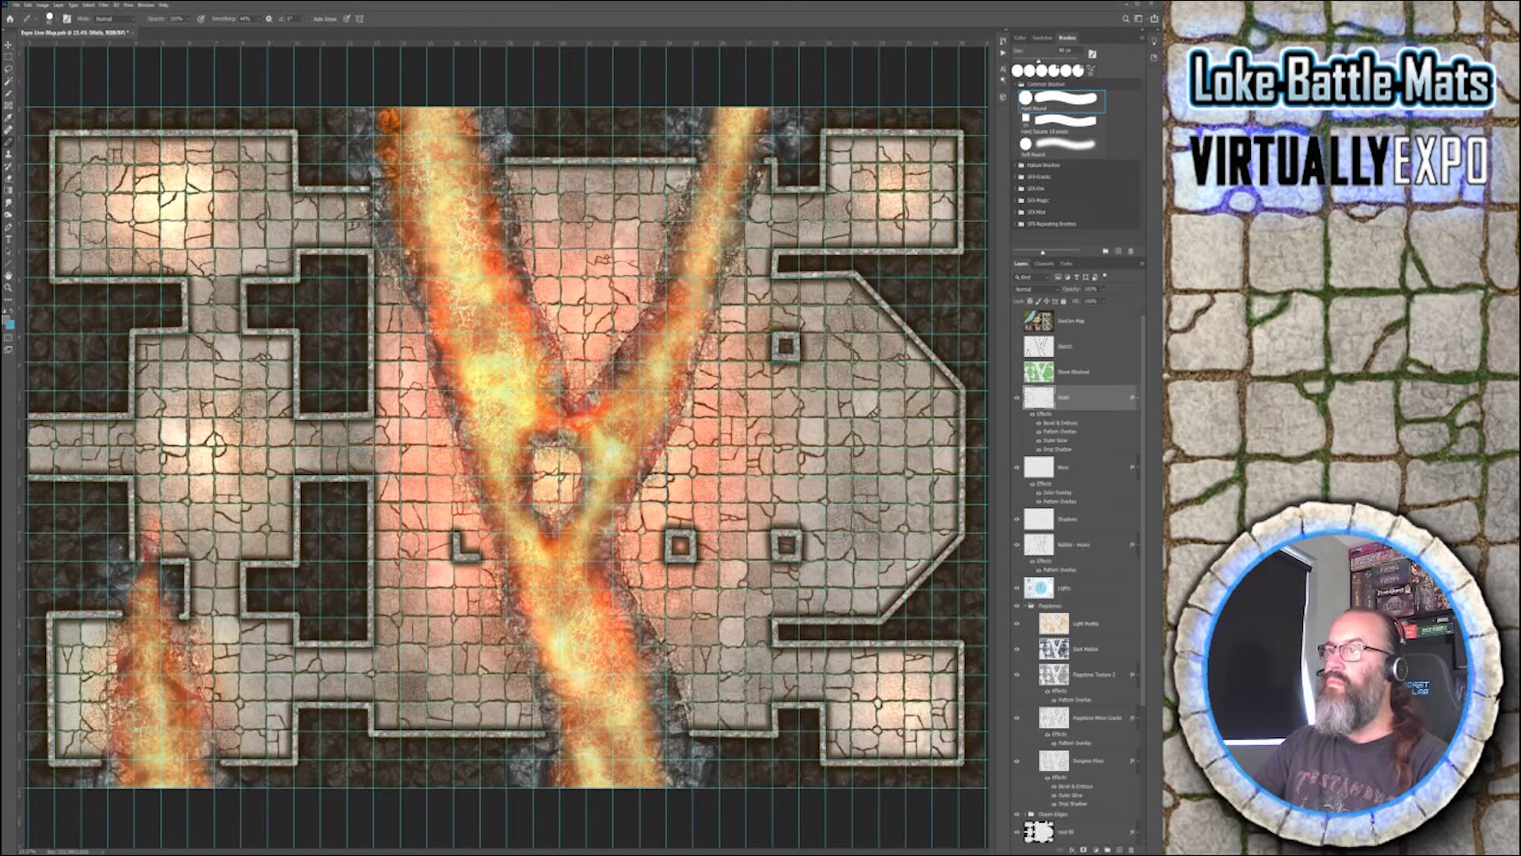
left_click(478, 533, "shift")
left_click(456, 533, "shift")
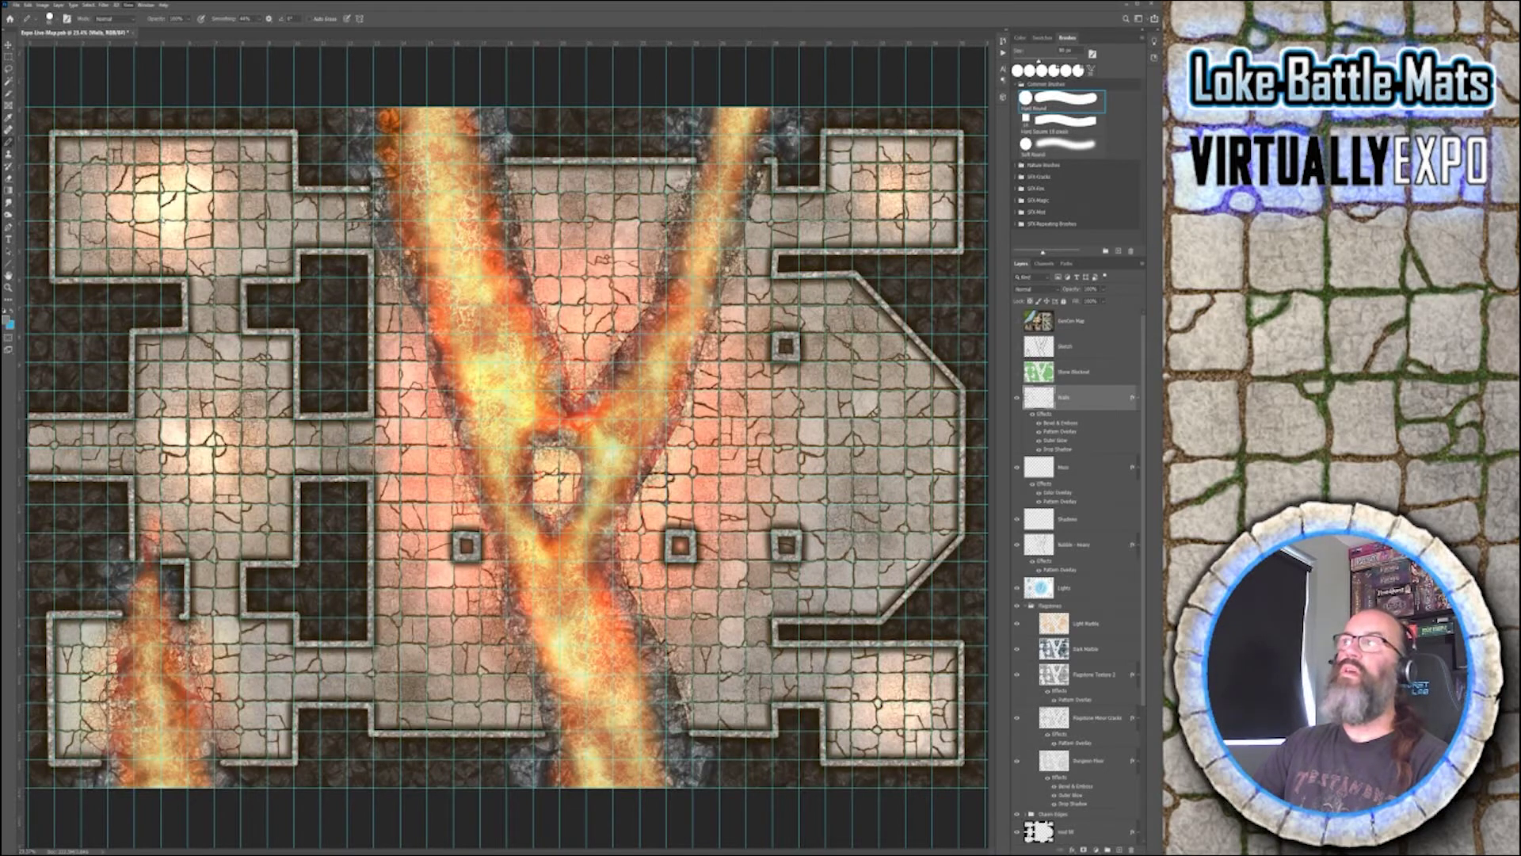
key("ctrl+apostrophe")
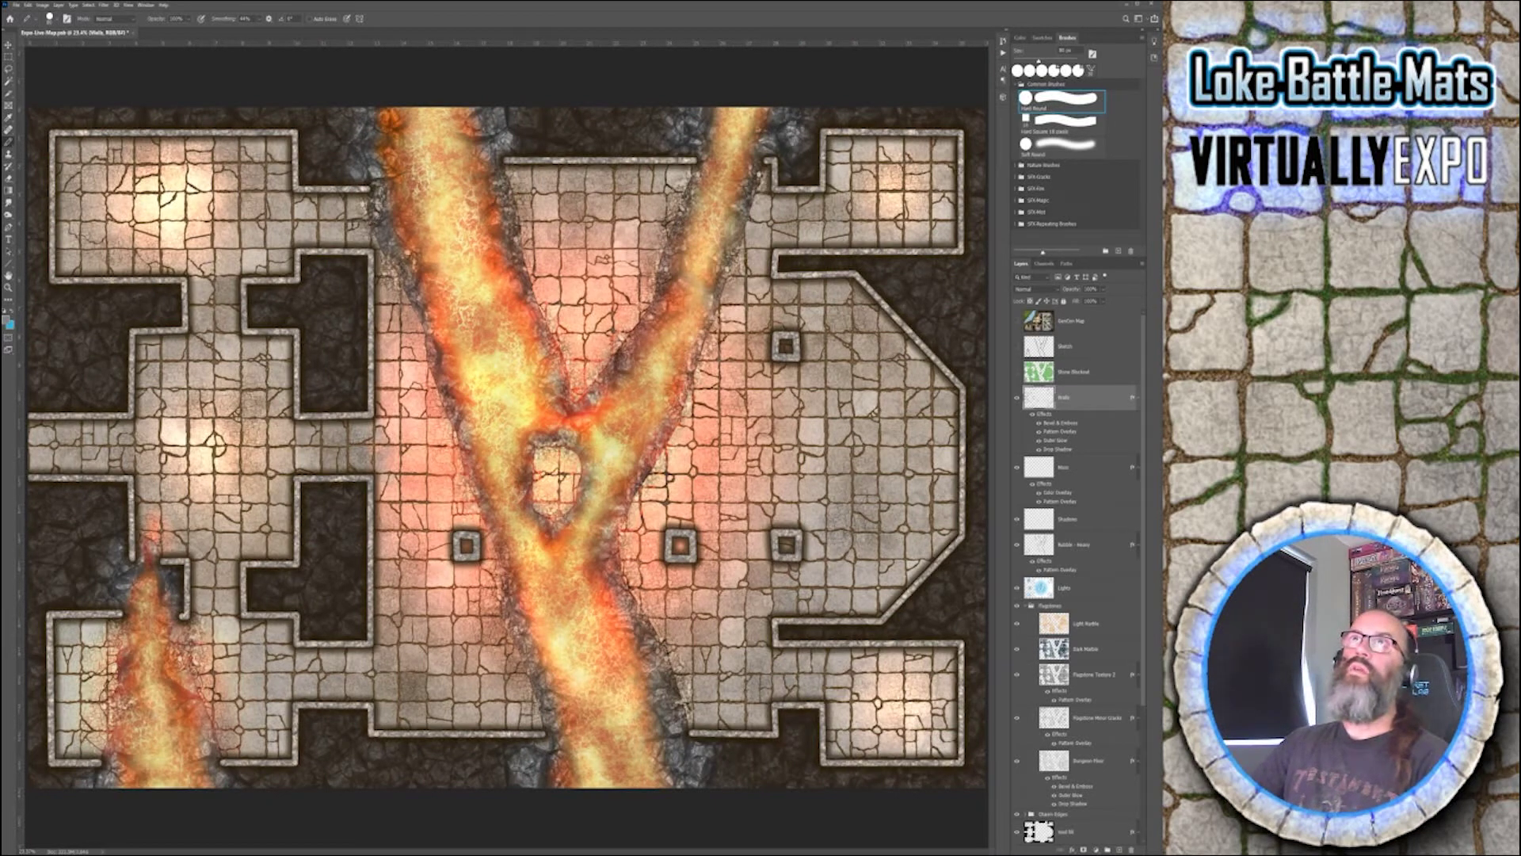
- Look through the Lights and flagstone layers and select the Void Fill layer below the Chasm Edges group
key("w")
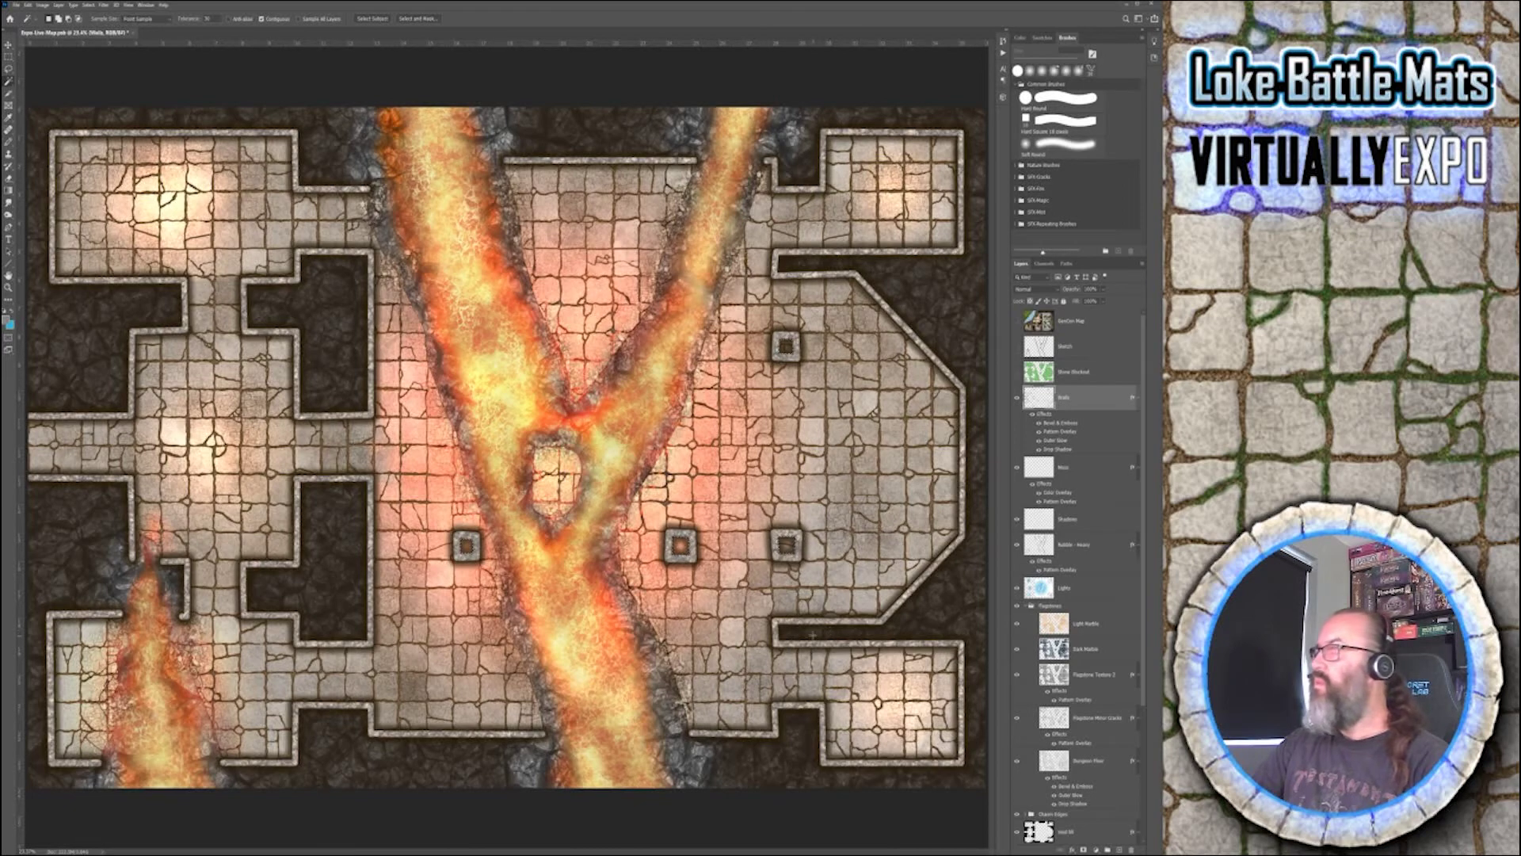
scroll(1104, 688, "down", 3)
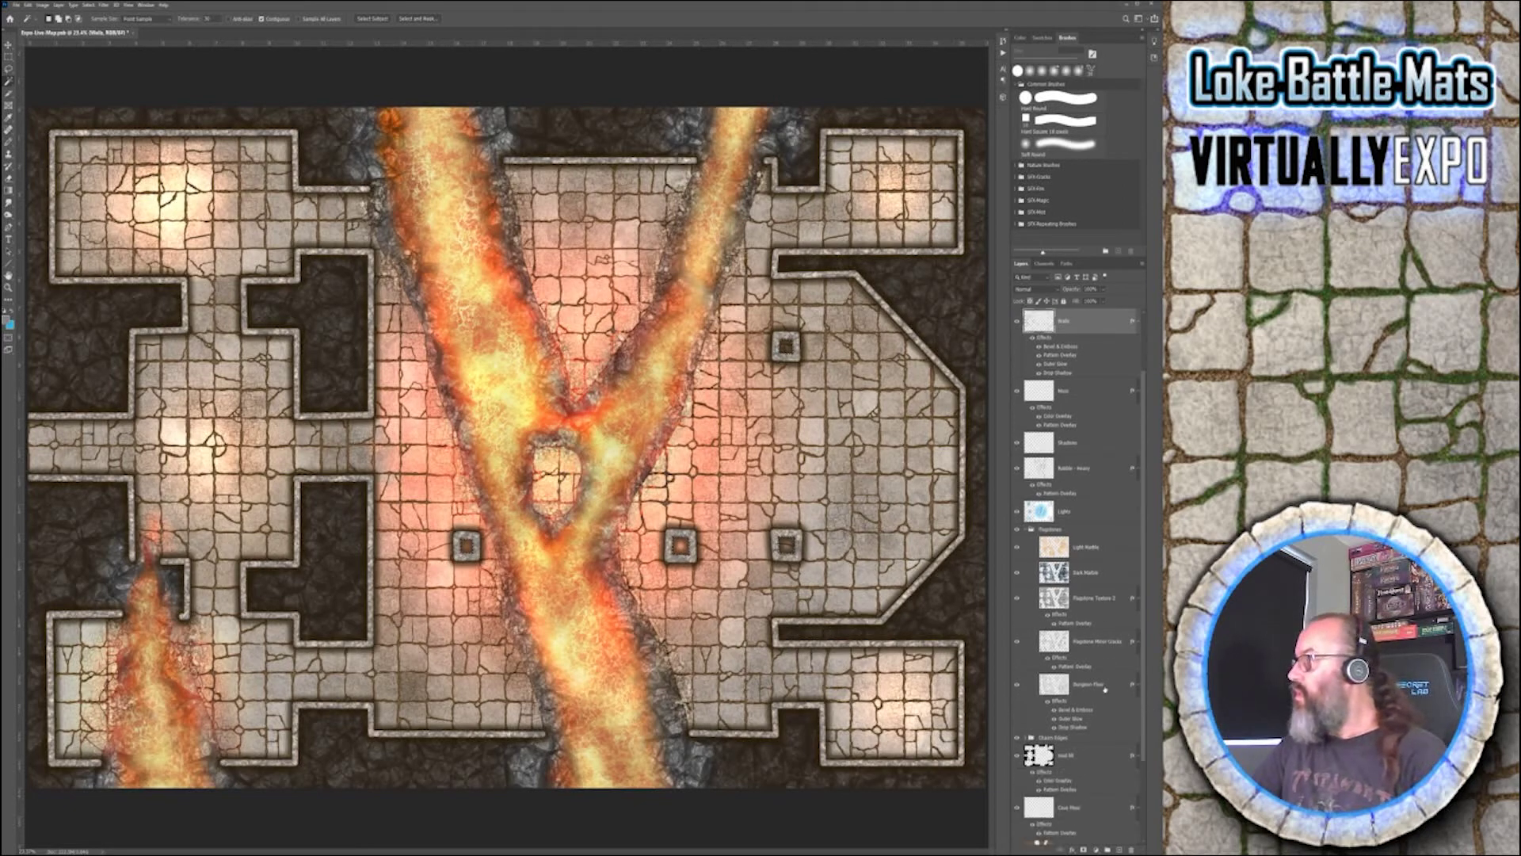
left_click(1086, 547)
left_click(1064, 511)
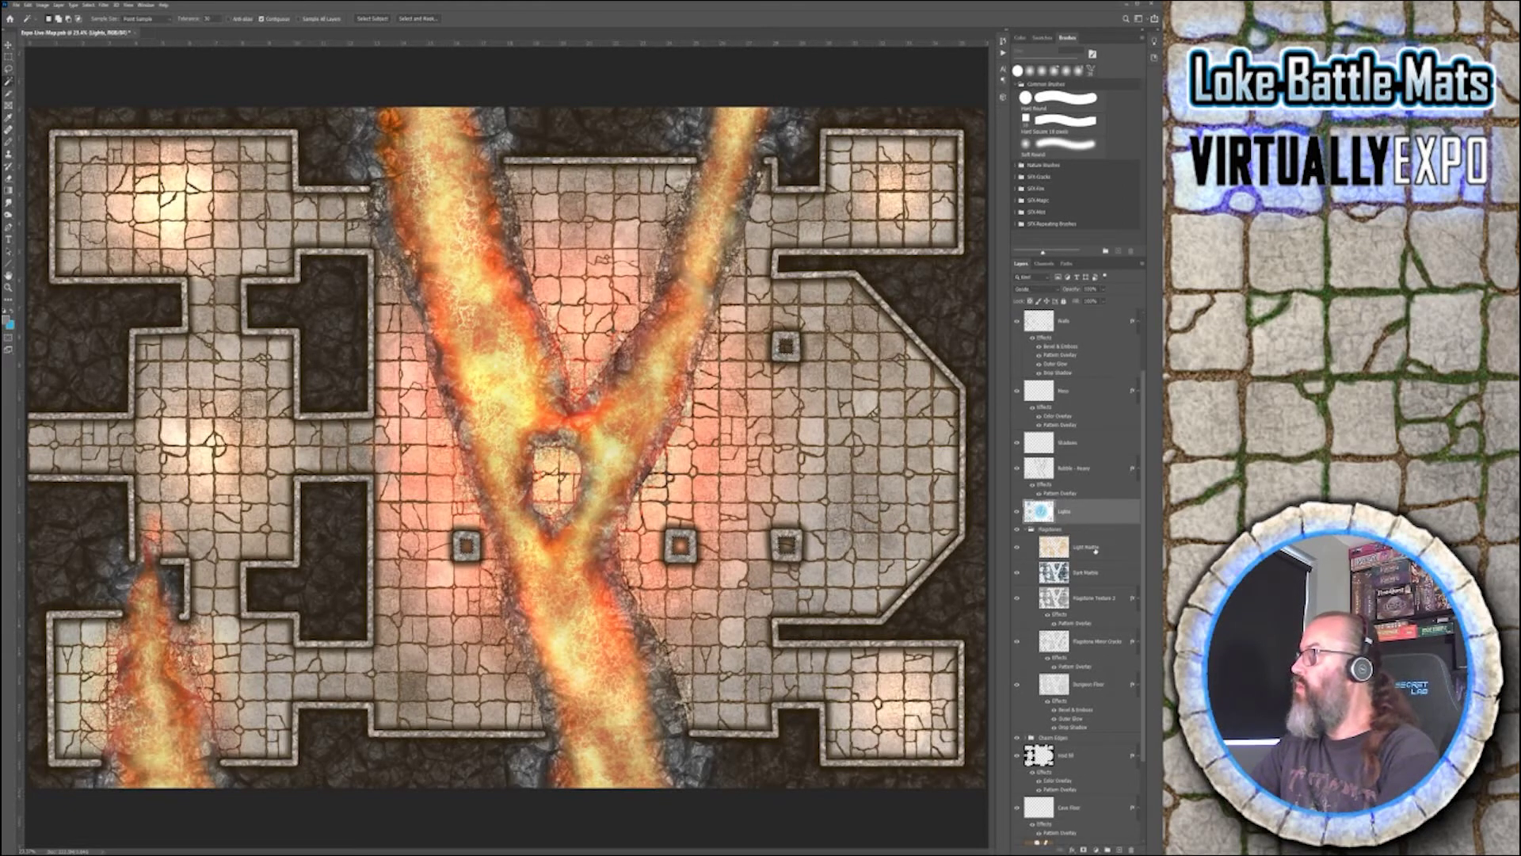
left_click(1095, 547)
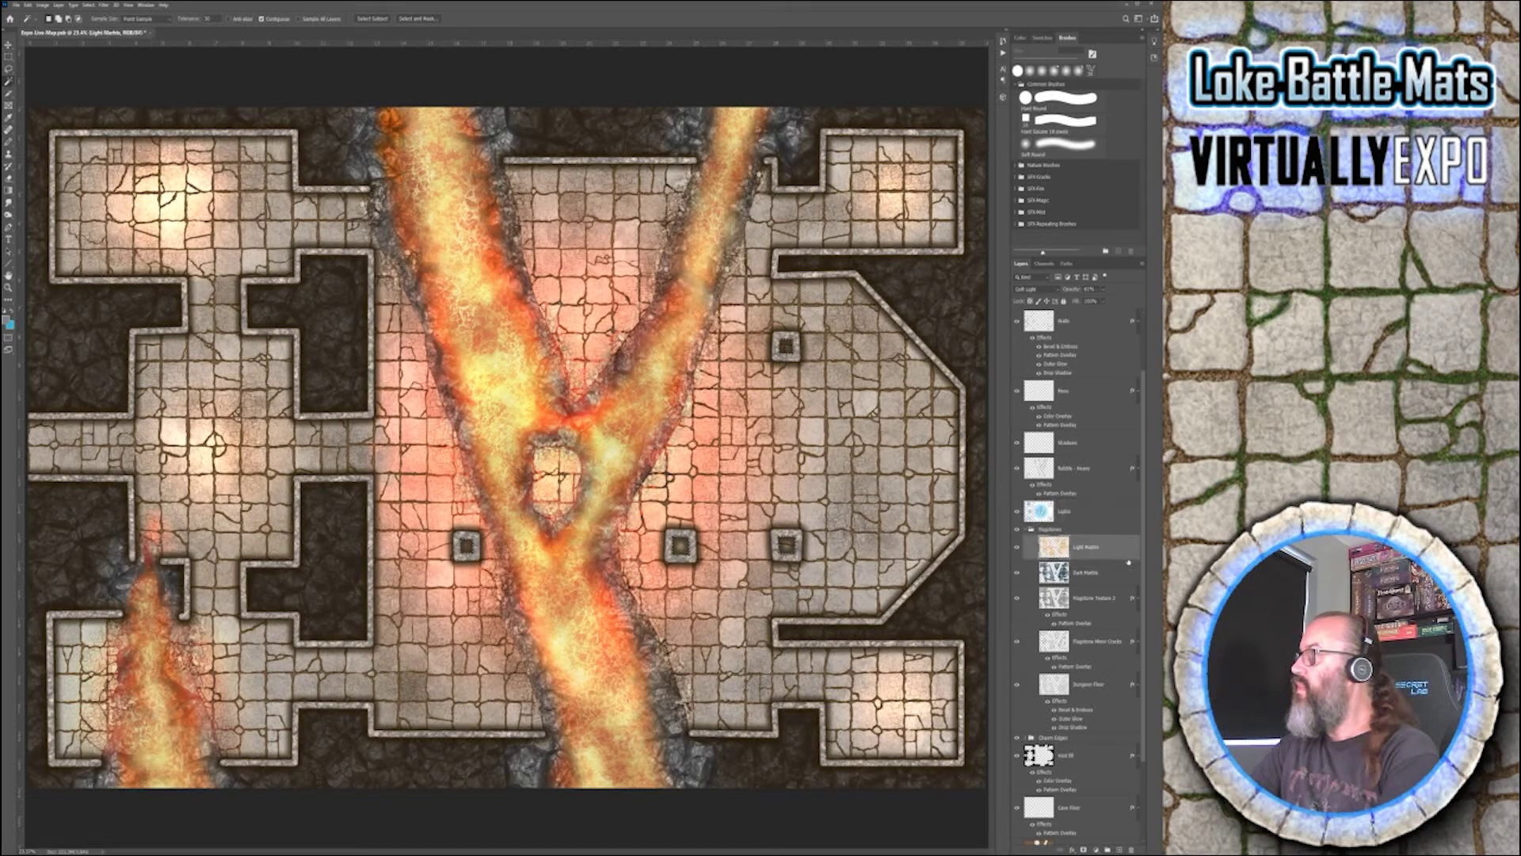
left_click(1104, 573)
left_click(1097, 609)
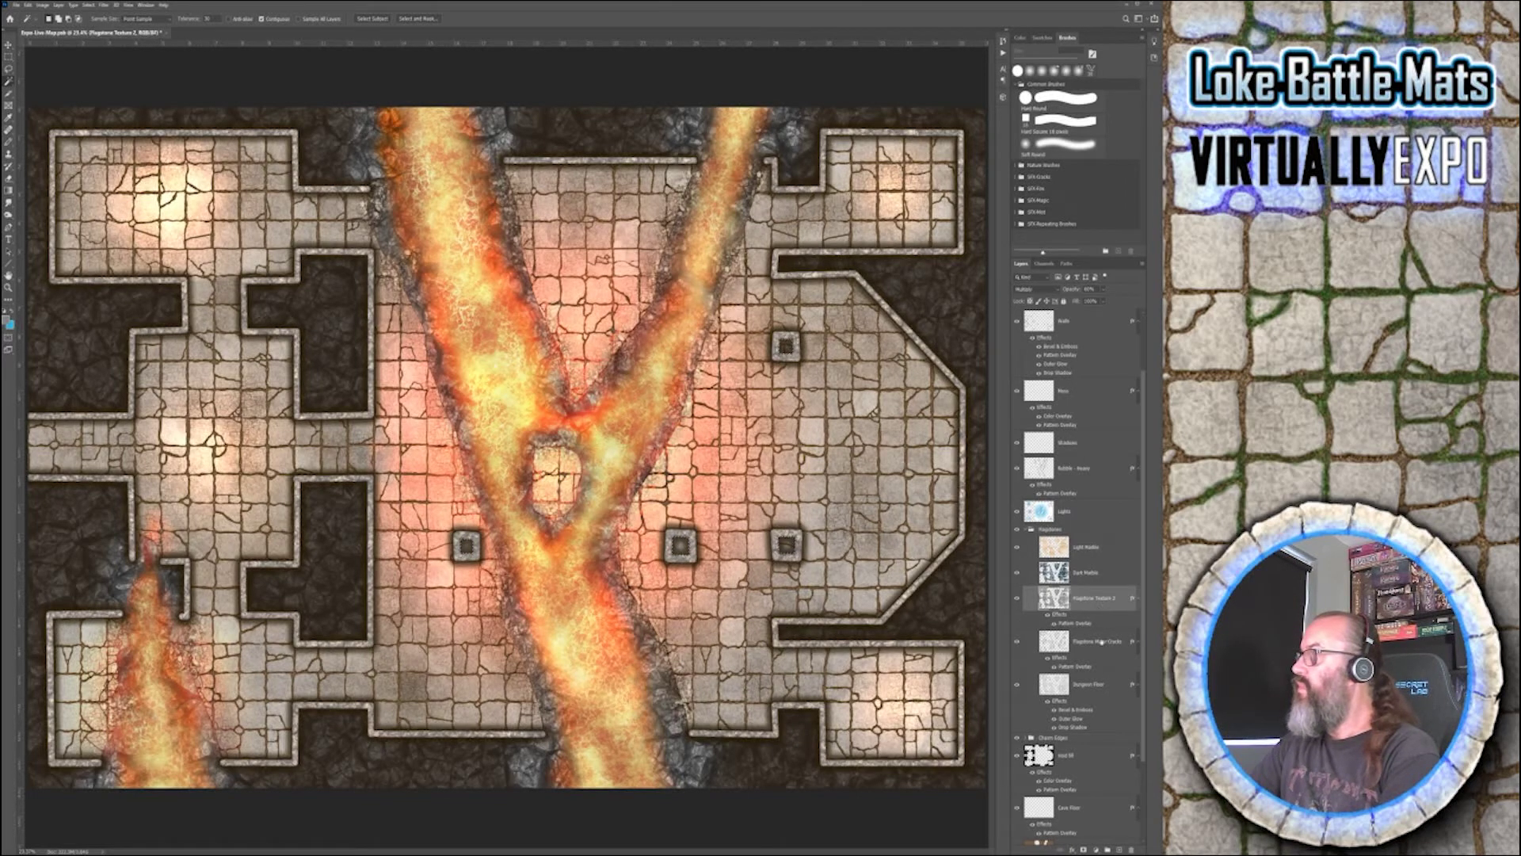
left_click(1101, 641)
left_click(1097, 684)
scroll(1096, 673, "down", 3)
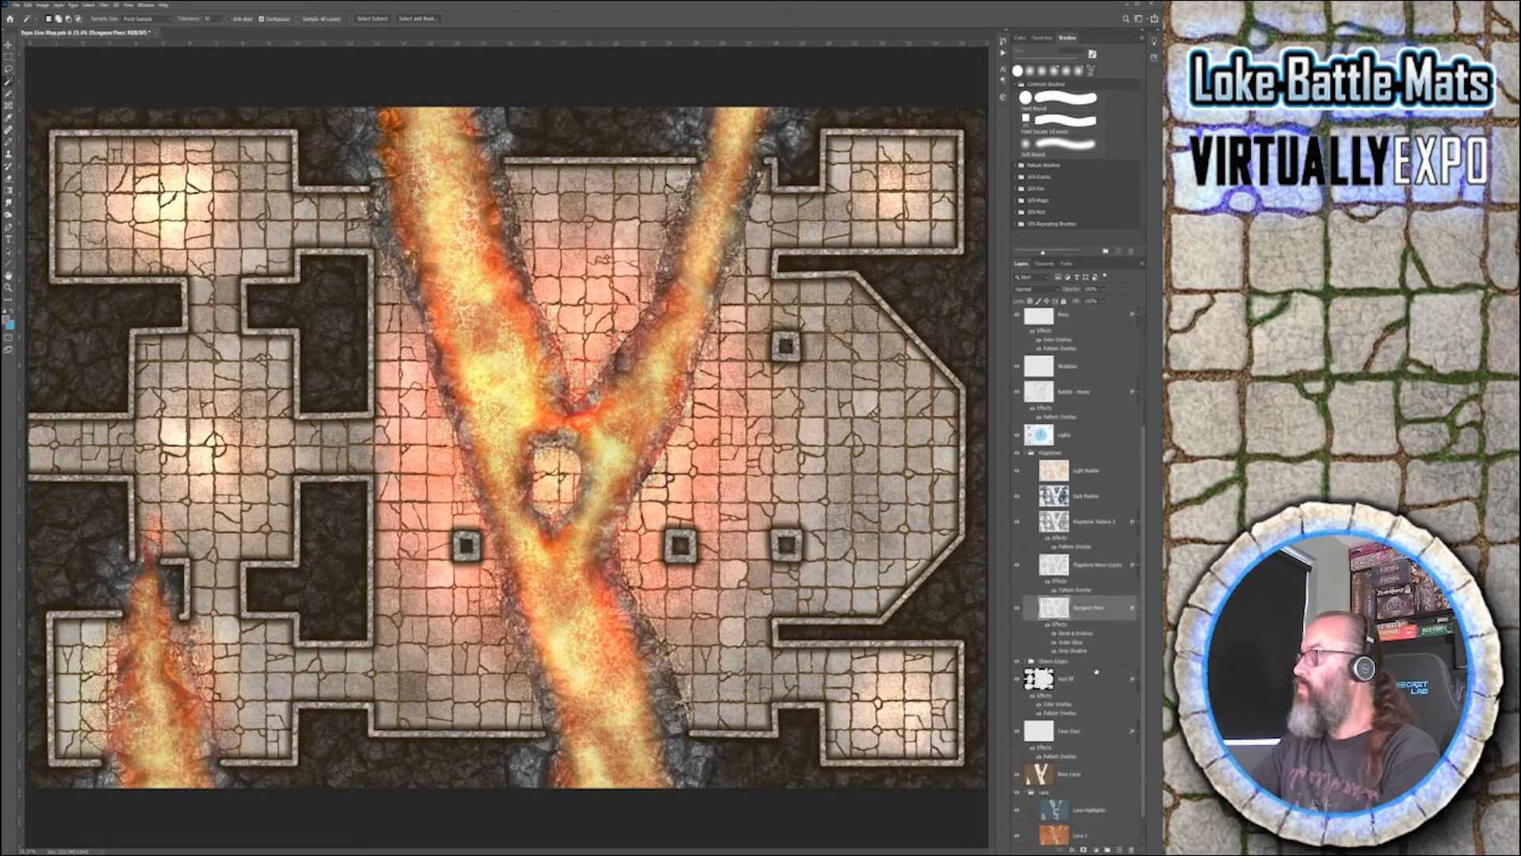
left_click(1088, 679)
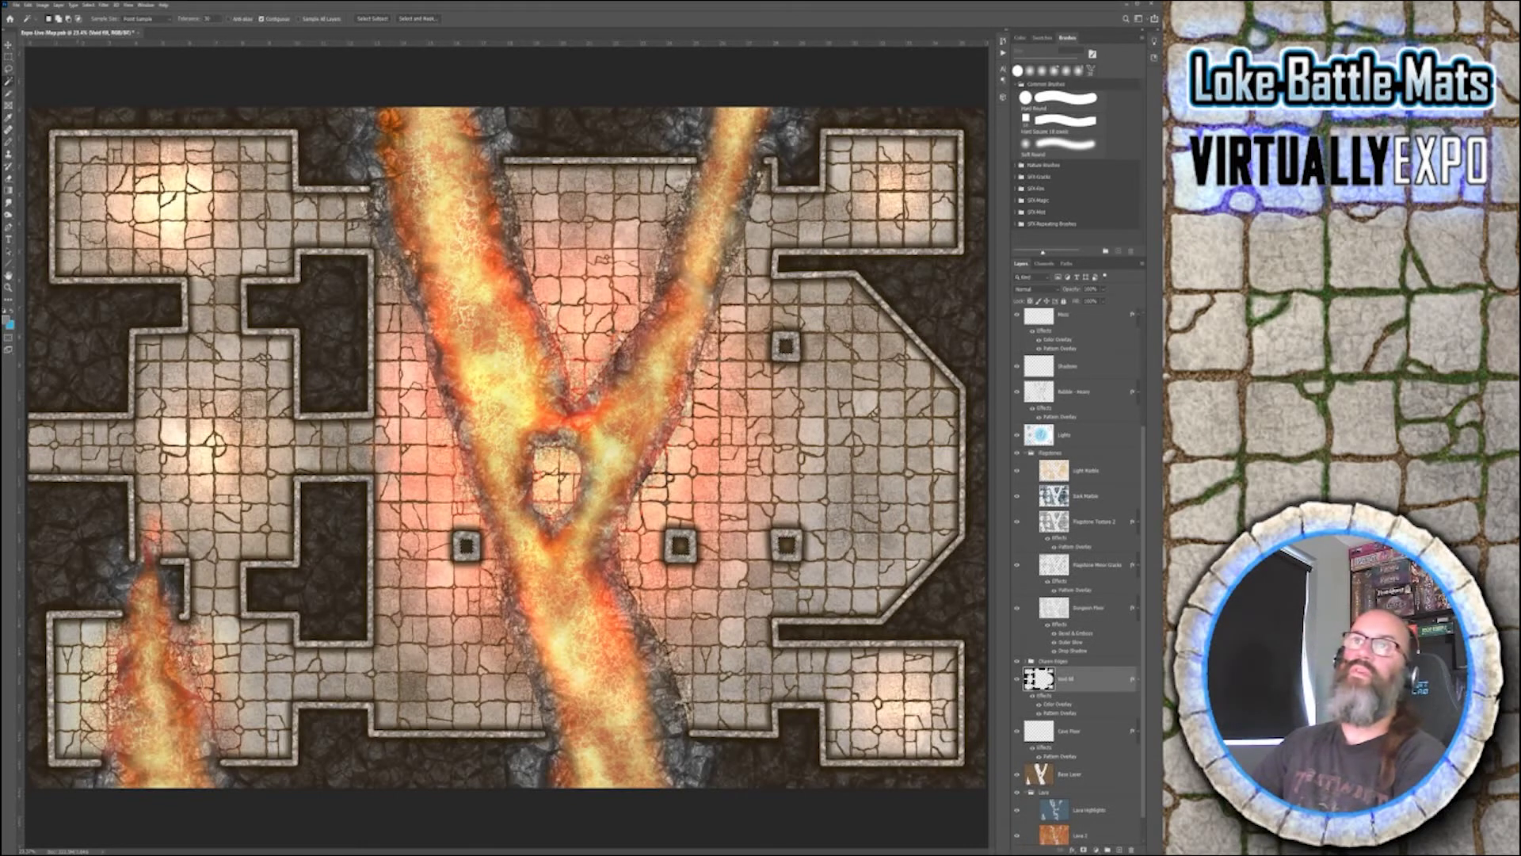
- Fill the hollow centres of the new pillars on the Void Fill layer with black using the Paint Bucket
key("i")
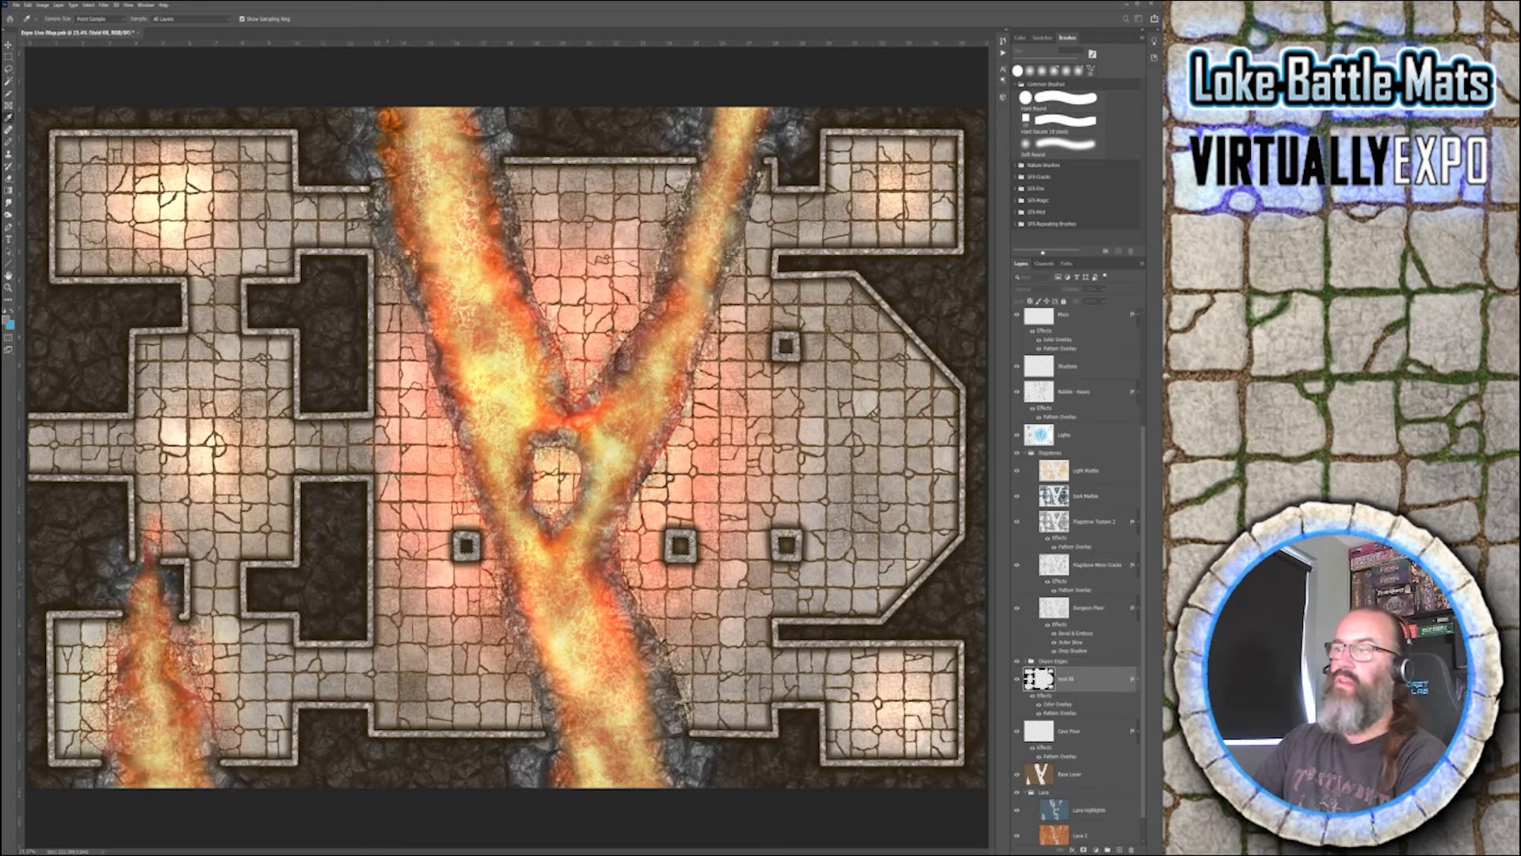
key("w")
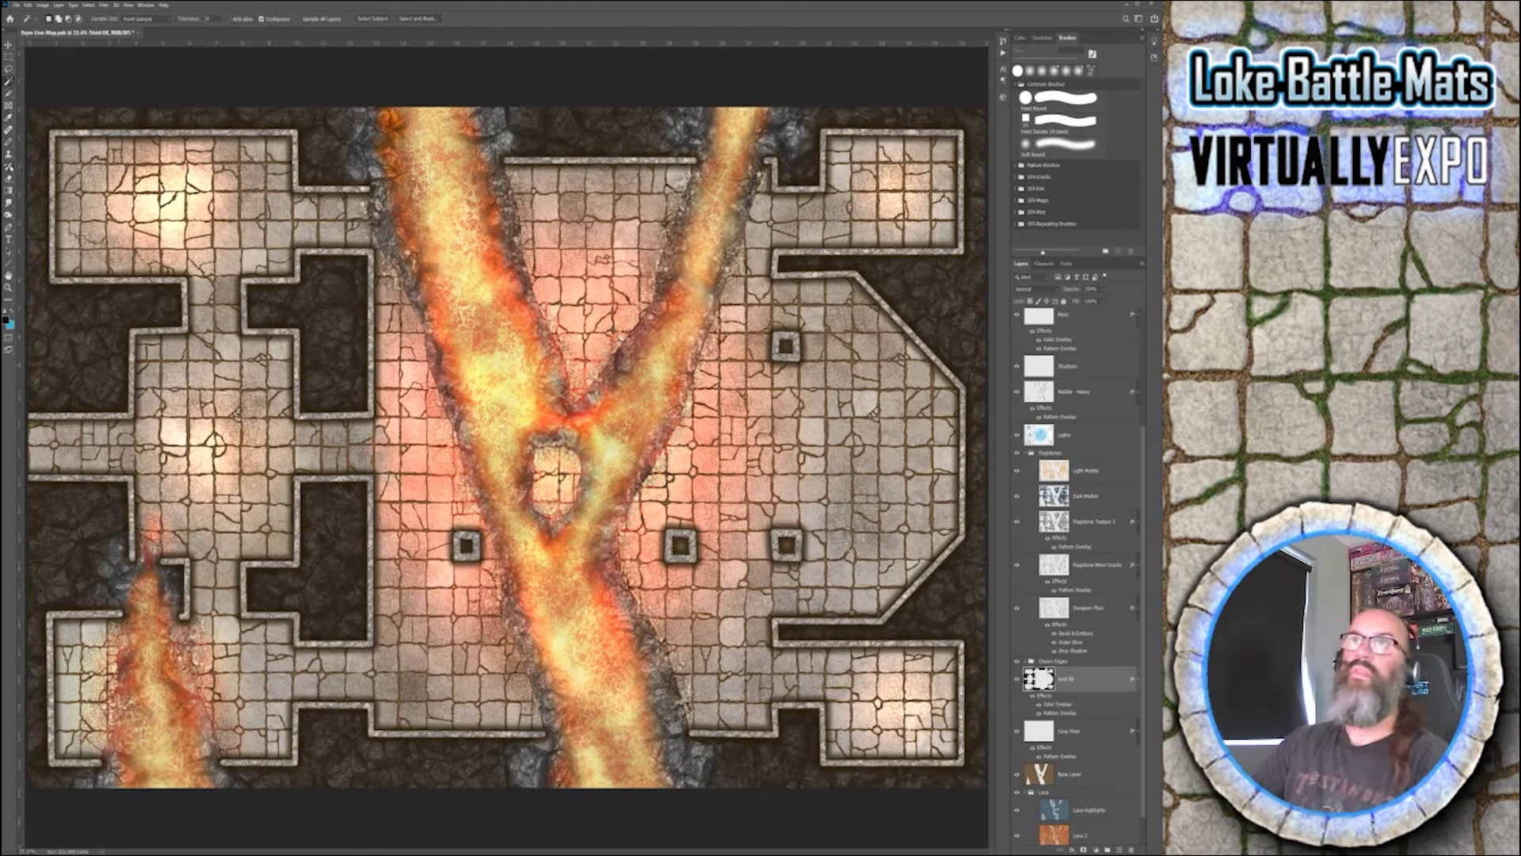
left_click(9, 192)
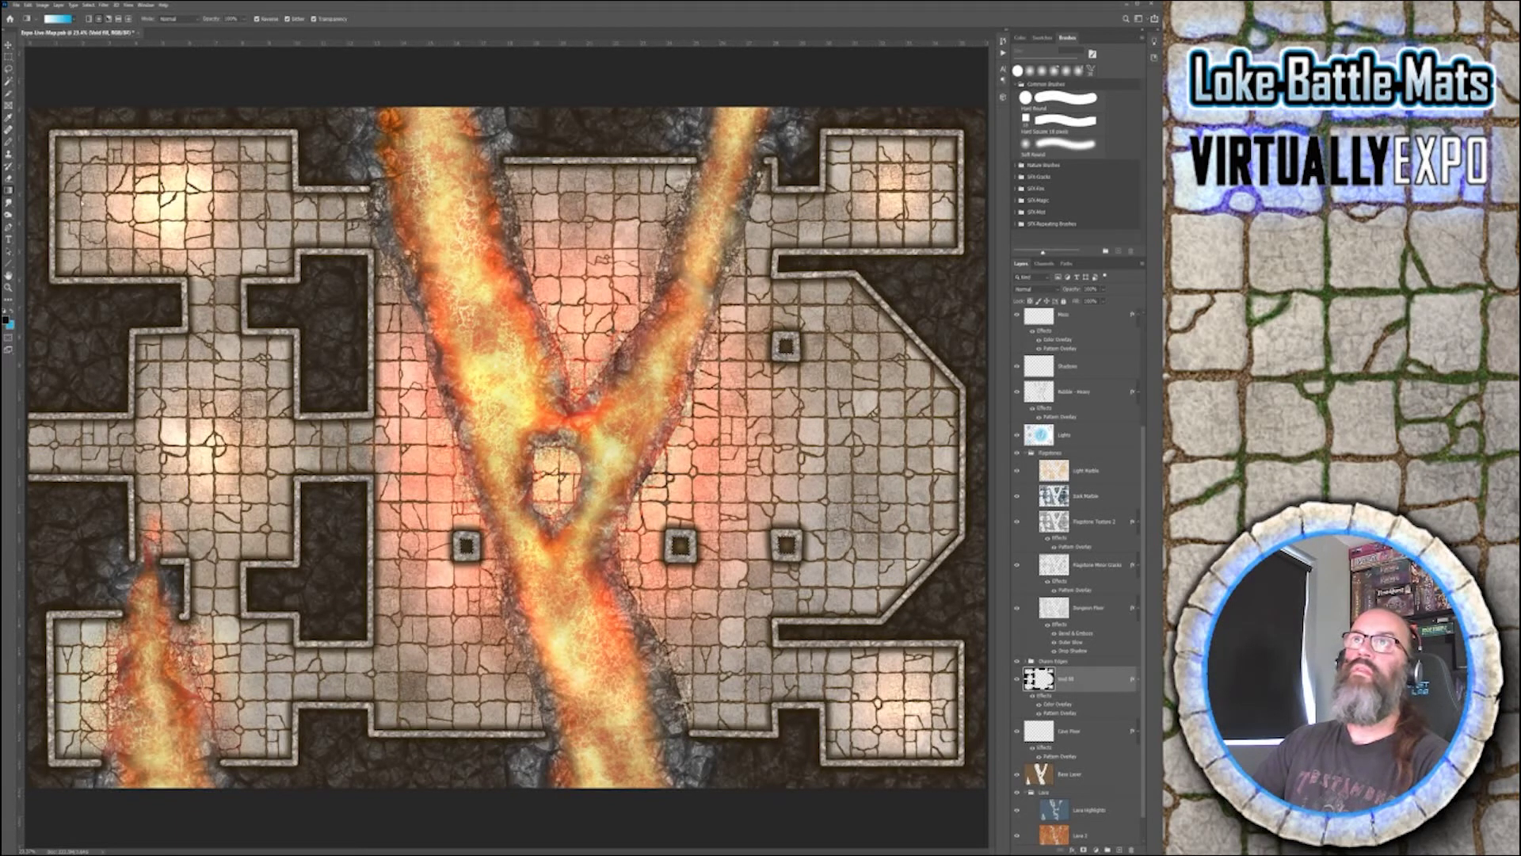
key("shift+g")
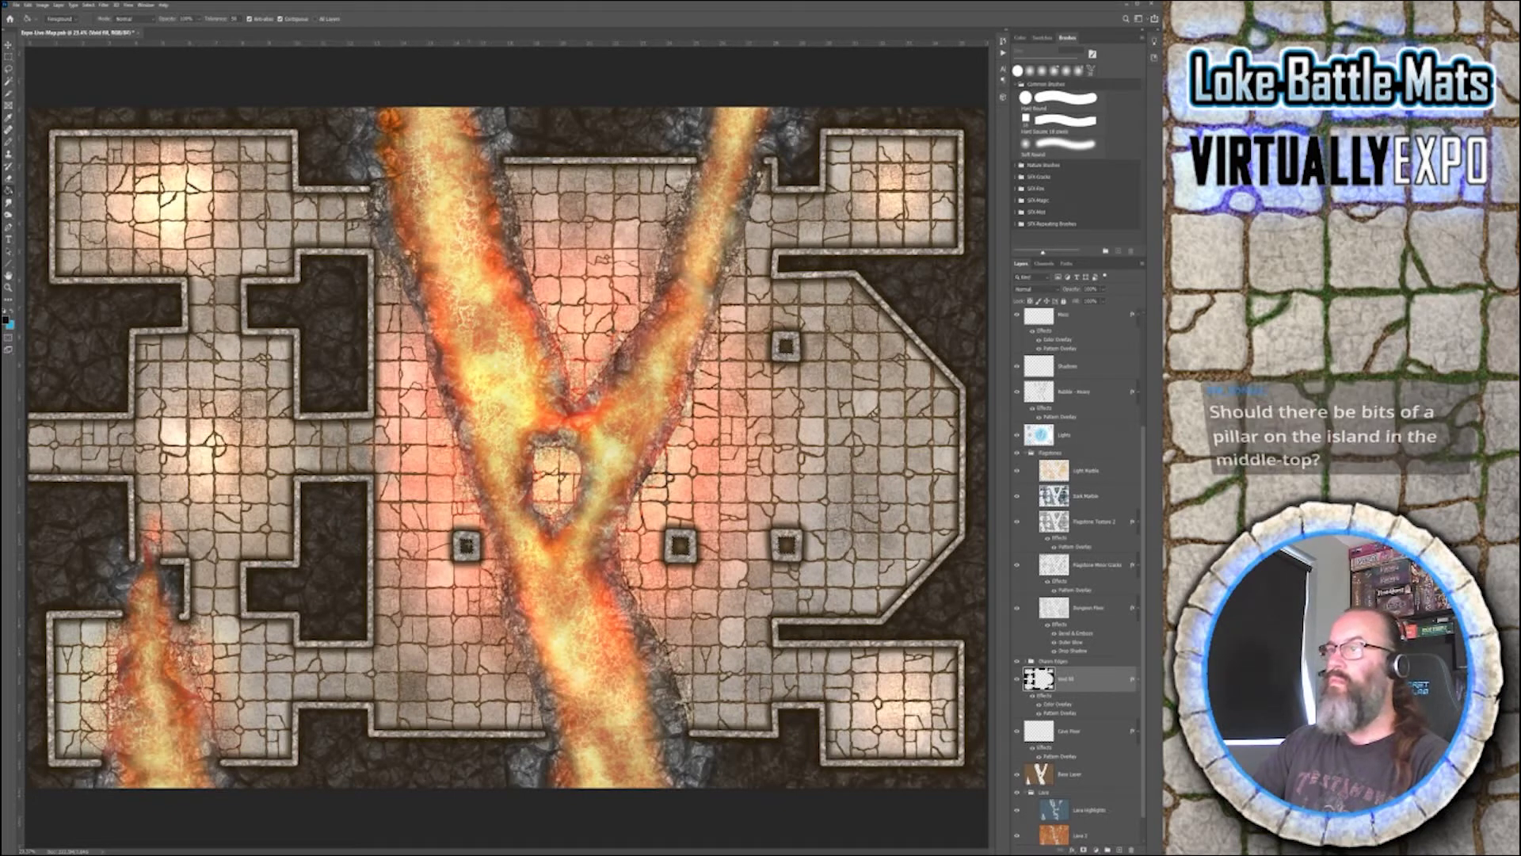
left_click(467, 546)
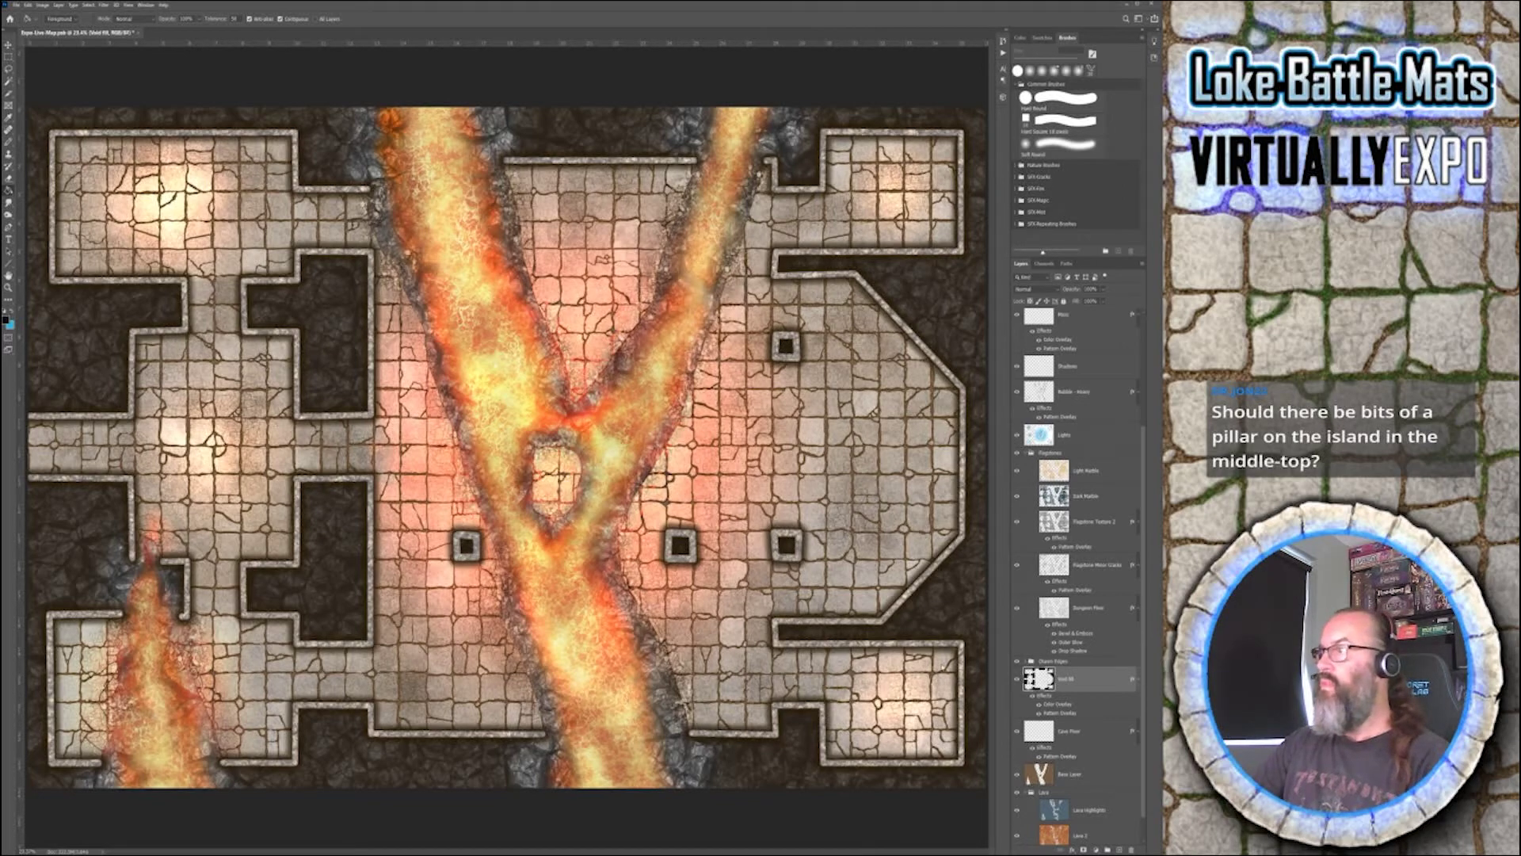
- Paint a soft shadow on the Shadows layer with a Soft Round brush, stretching southwest from the pillar west of the fissure to the wall
scroll(1095, 709, "up", 2)
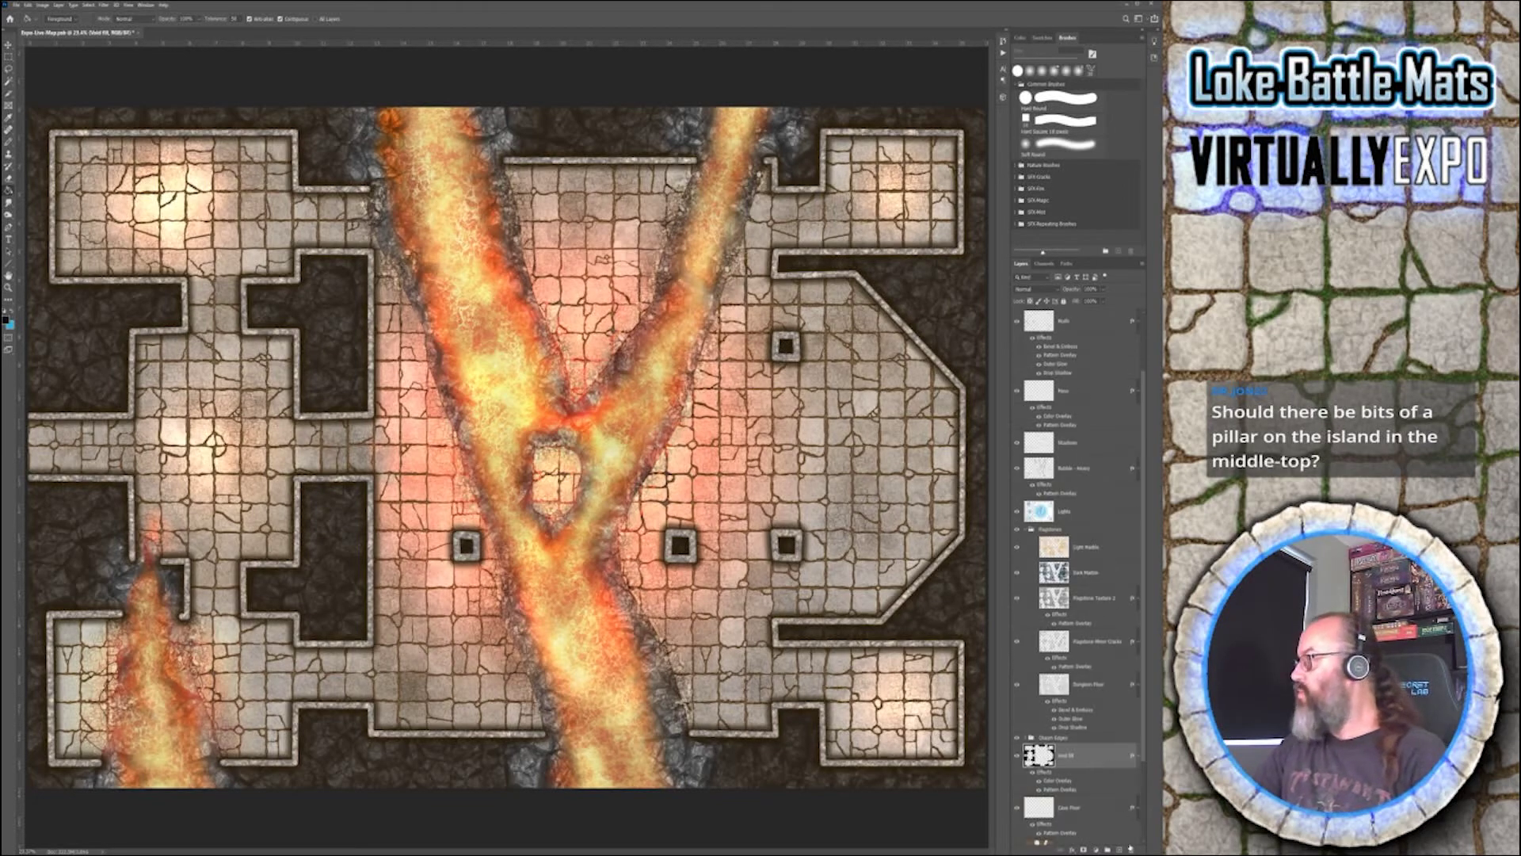
scroll(1109, 707, "up", 1)
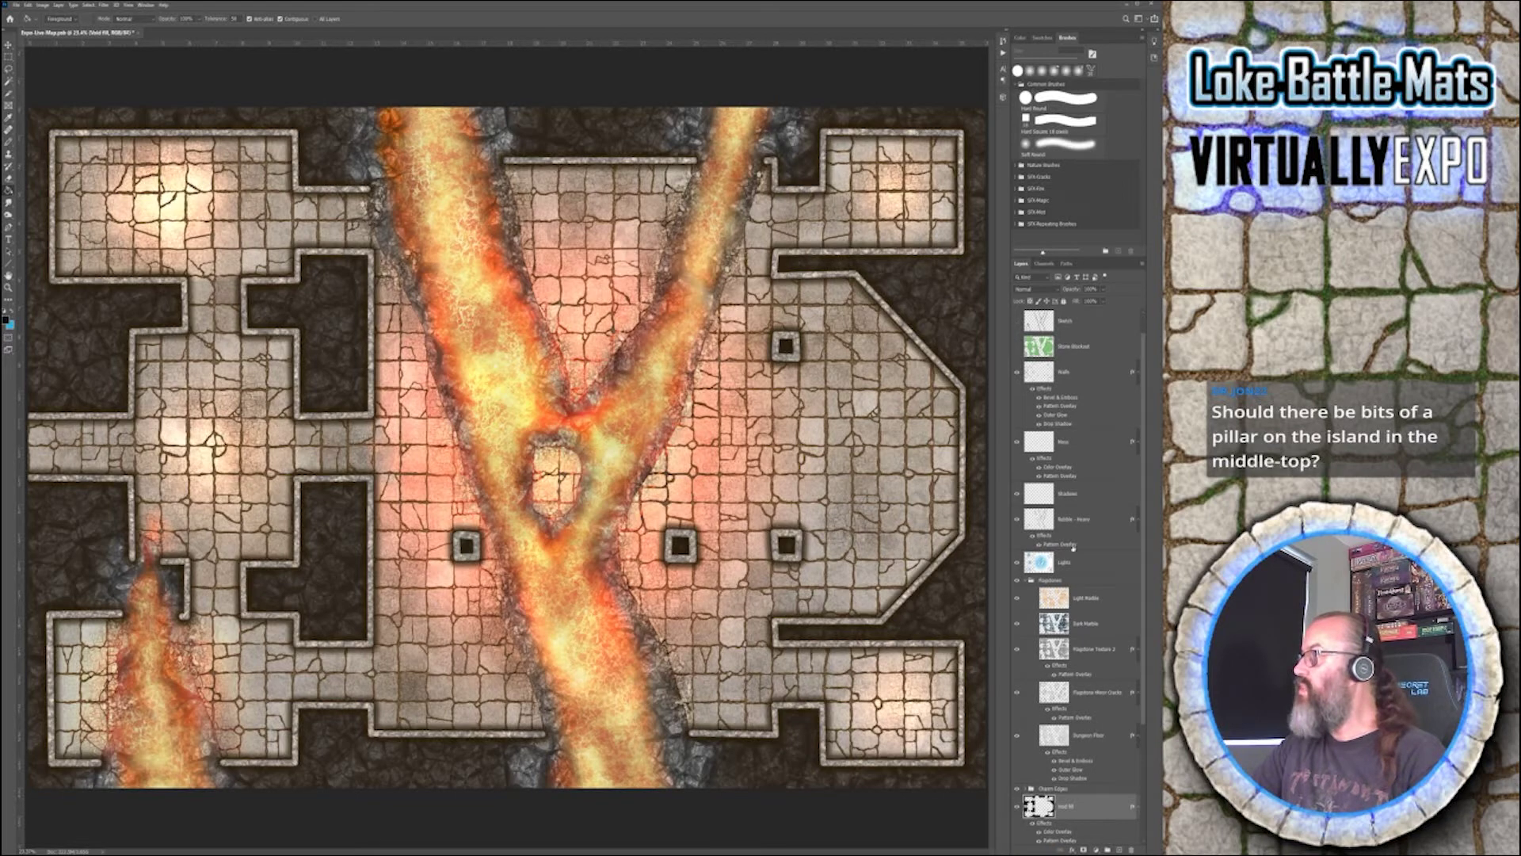
left_click(1070, 499)
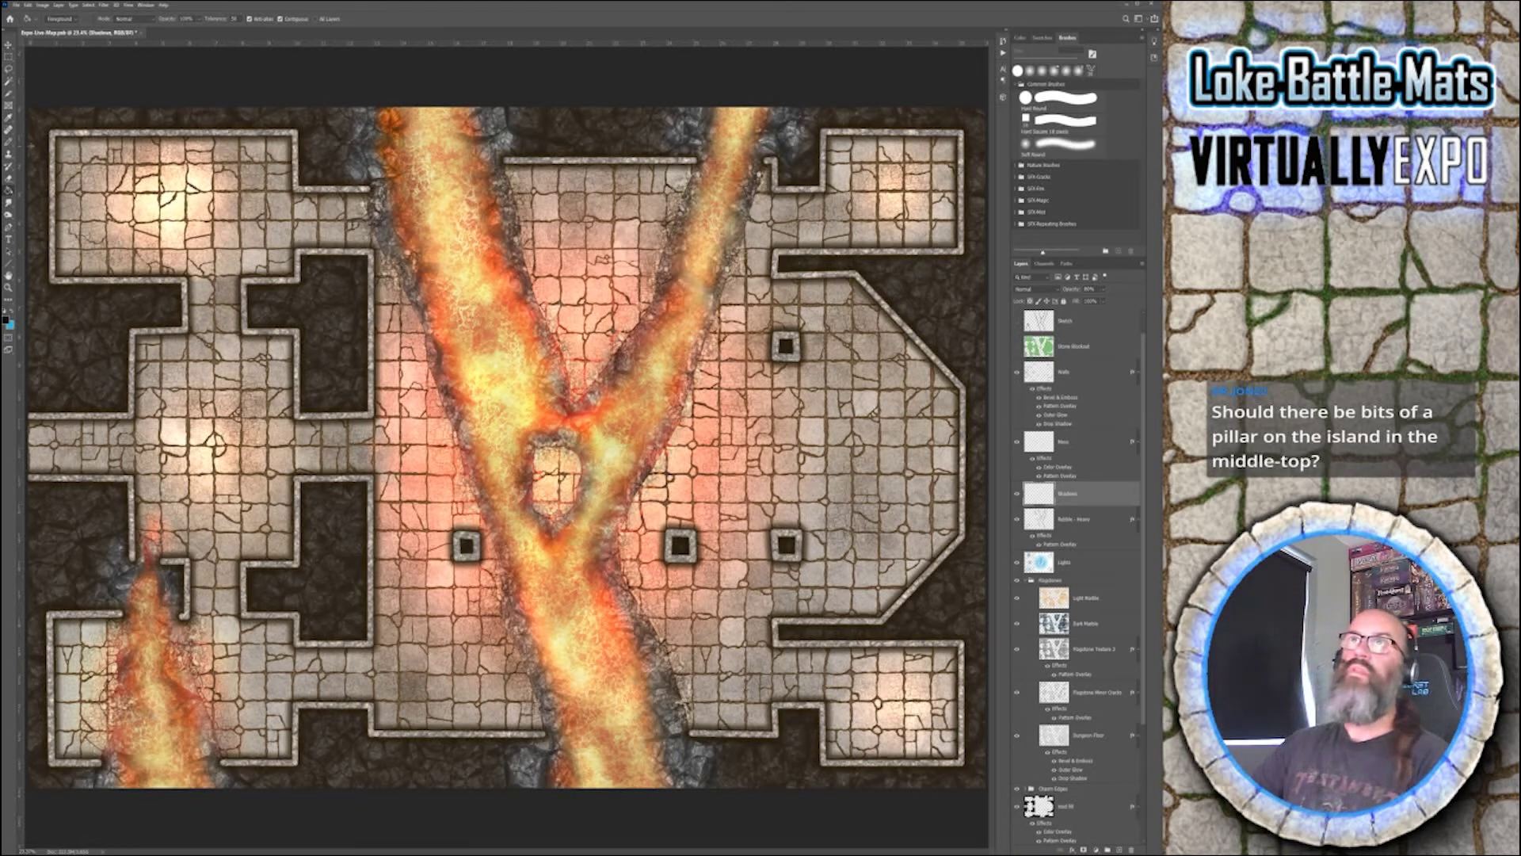
key("b")
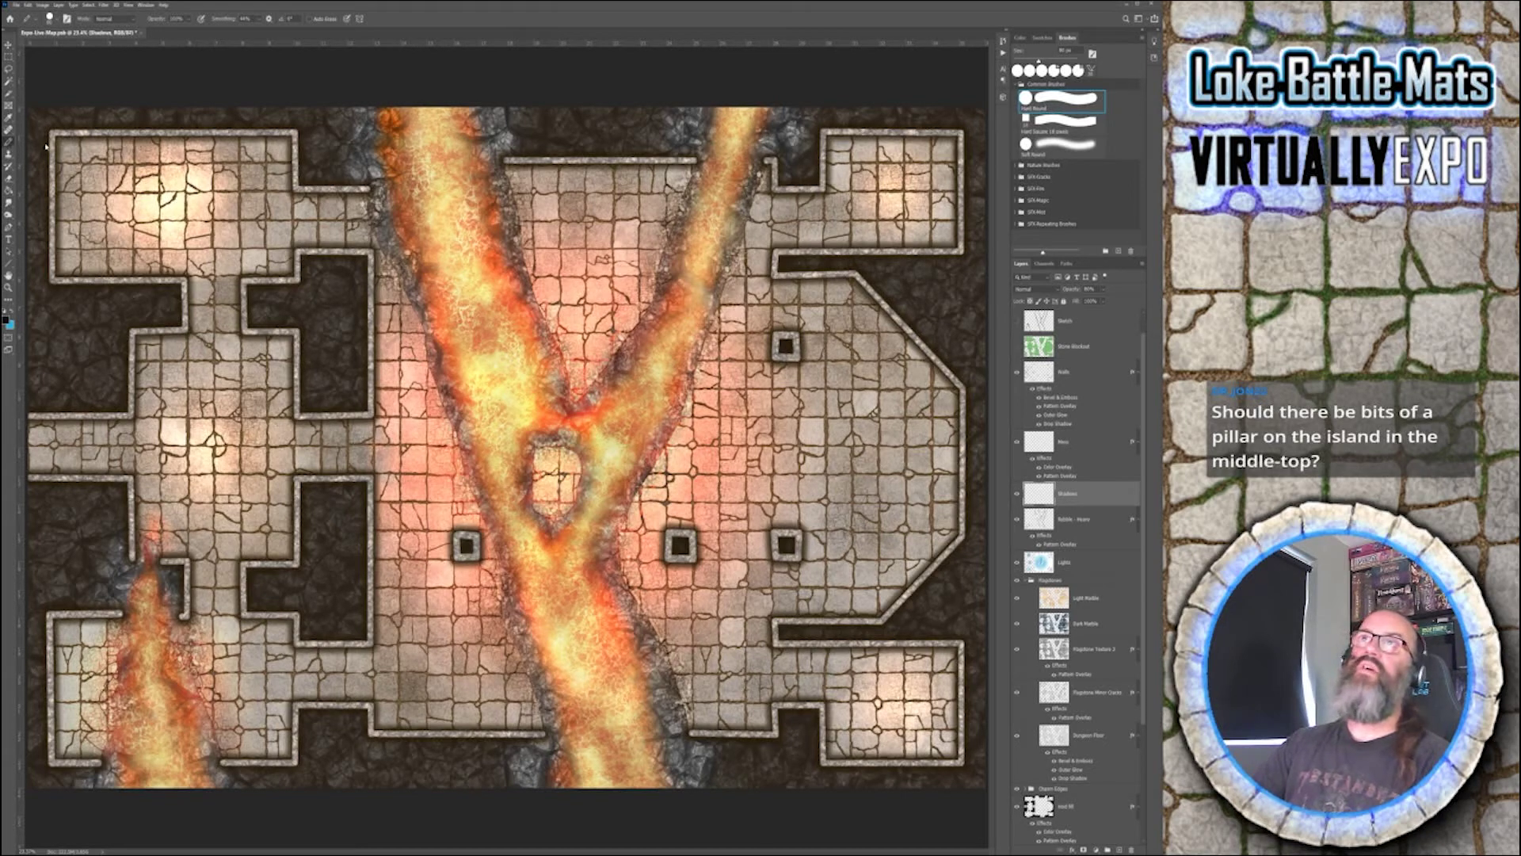
key("period")
key("period")
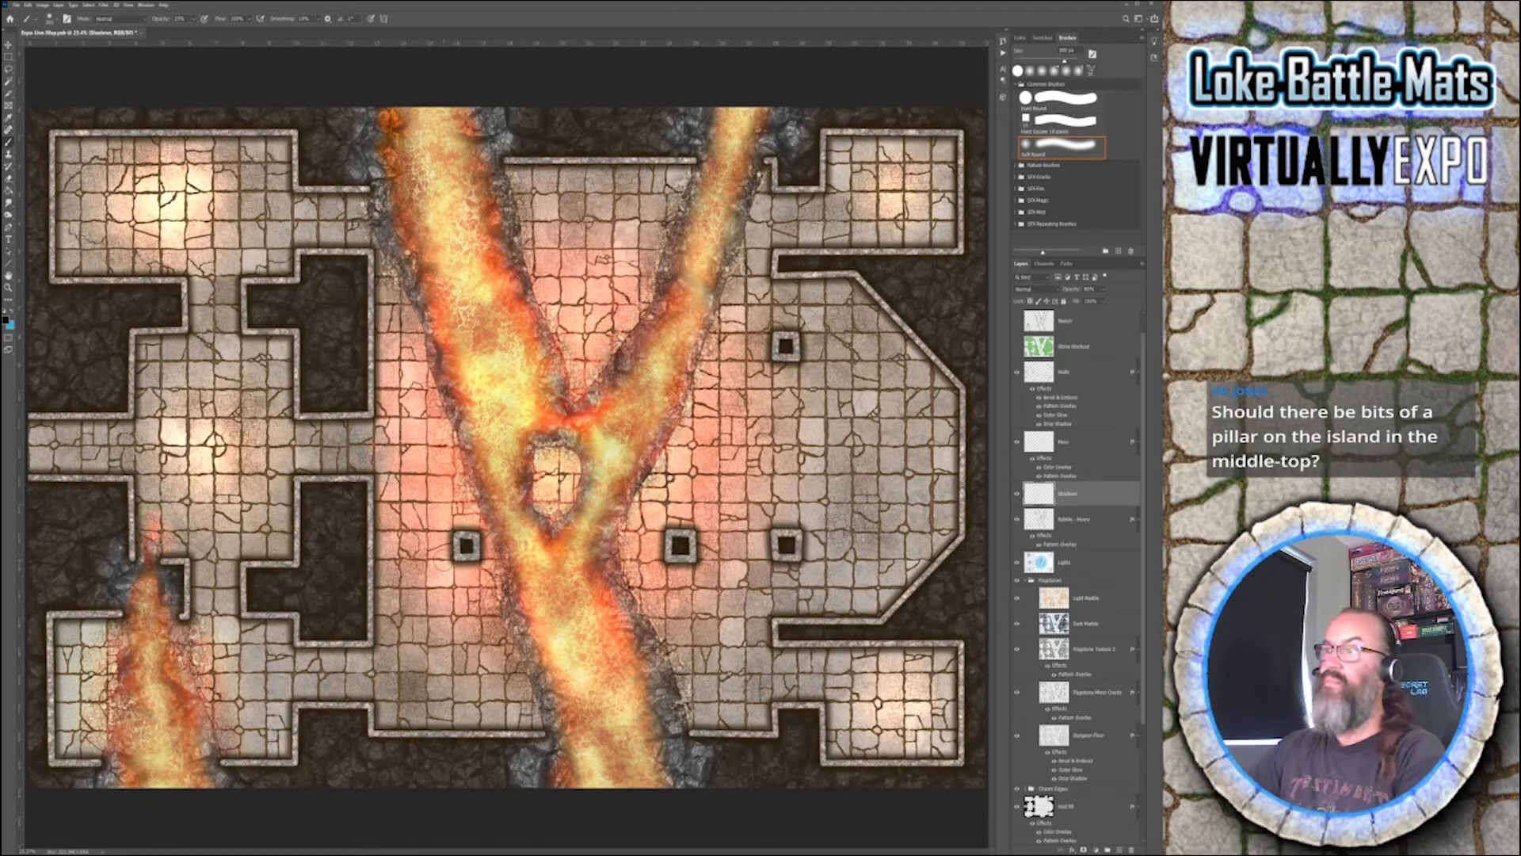
mouse_move(466, 545)
left_mouse_down()
mouse_move(382, 548)
mouse_move(380, 579)
left_mouse_up()
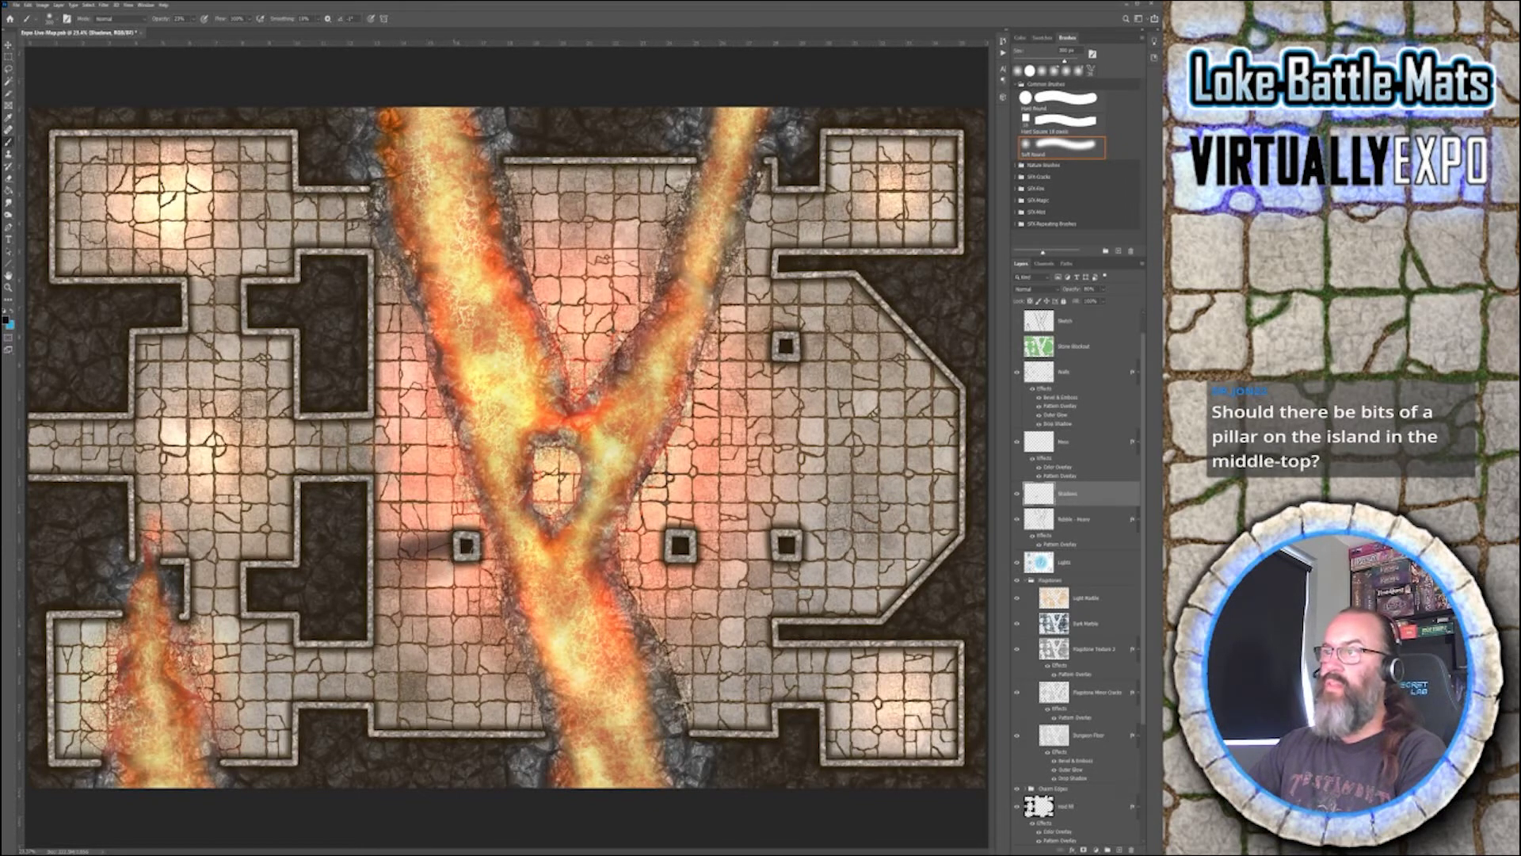
left_click_drag(479, 583, 390, 606)
mouse_move(460, 567)
left_mouse_down()
mouse_move(380, 606)
mouse_move(408, 560)
mouse_move(336, 555)
mouse_move(361, 617)
mouse_move(441, 576)
left_mouse_up()
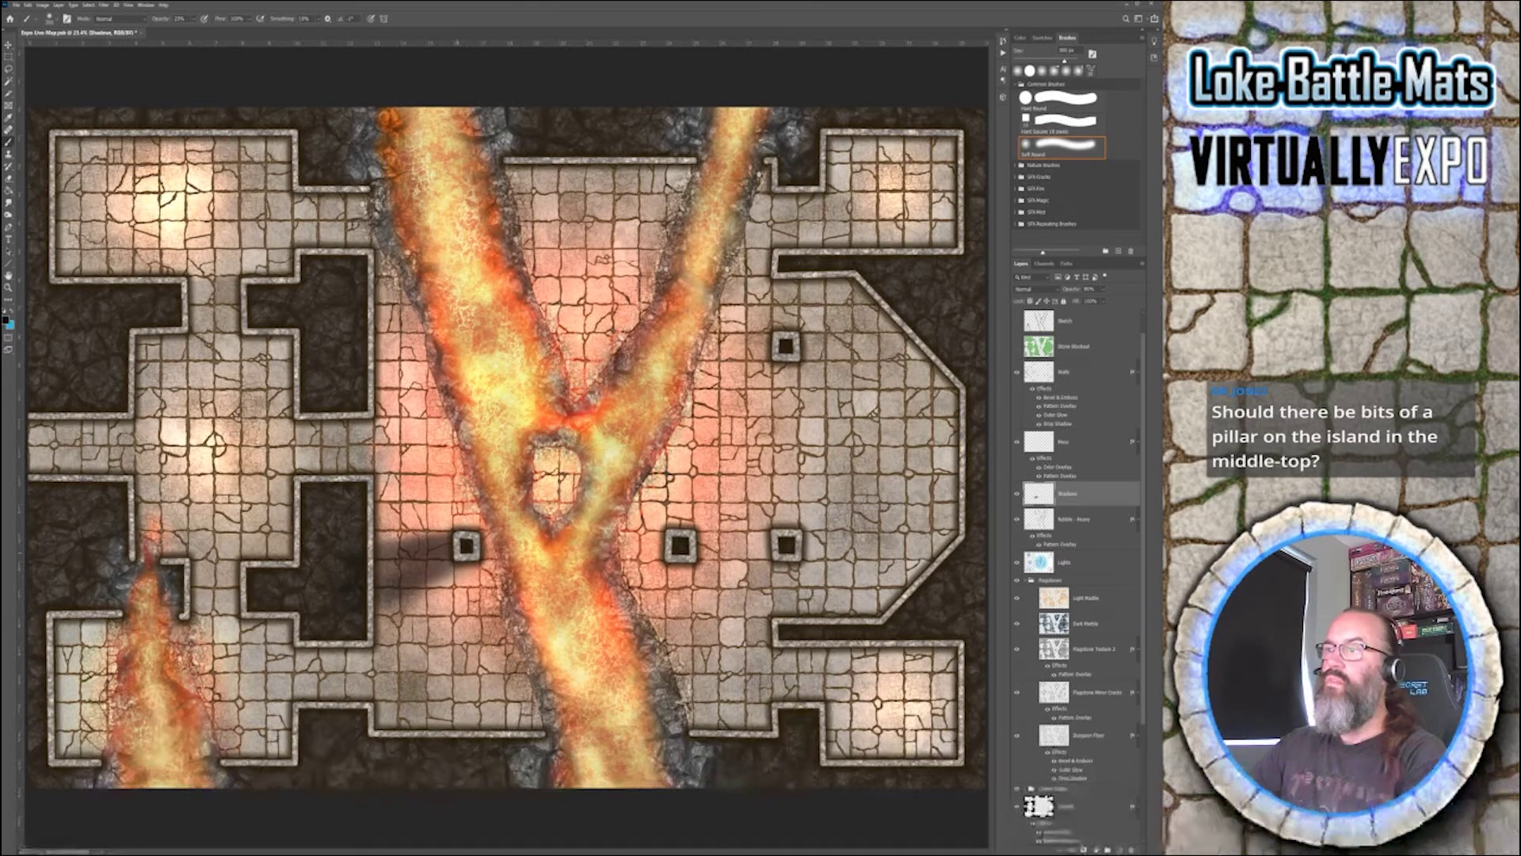
mouse_move(438, 573)
left_mouse_down()
mouse_move(404, 606)
mouse_move(456, 571)
left_mouse_up()
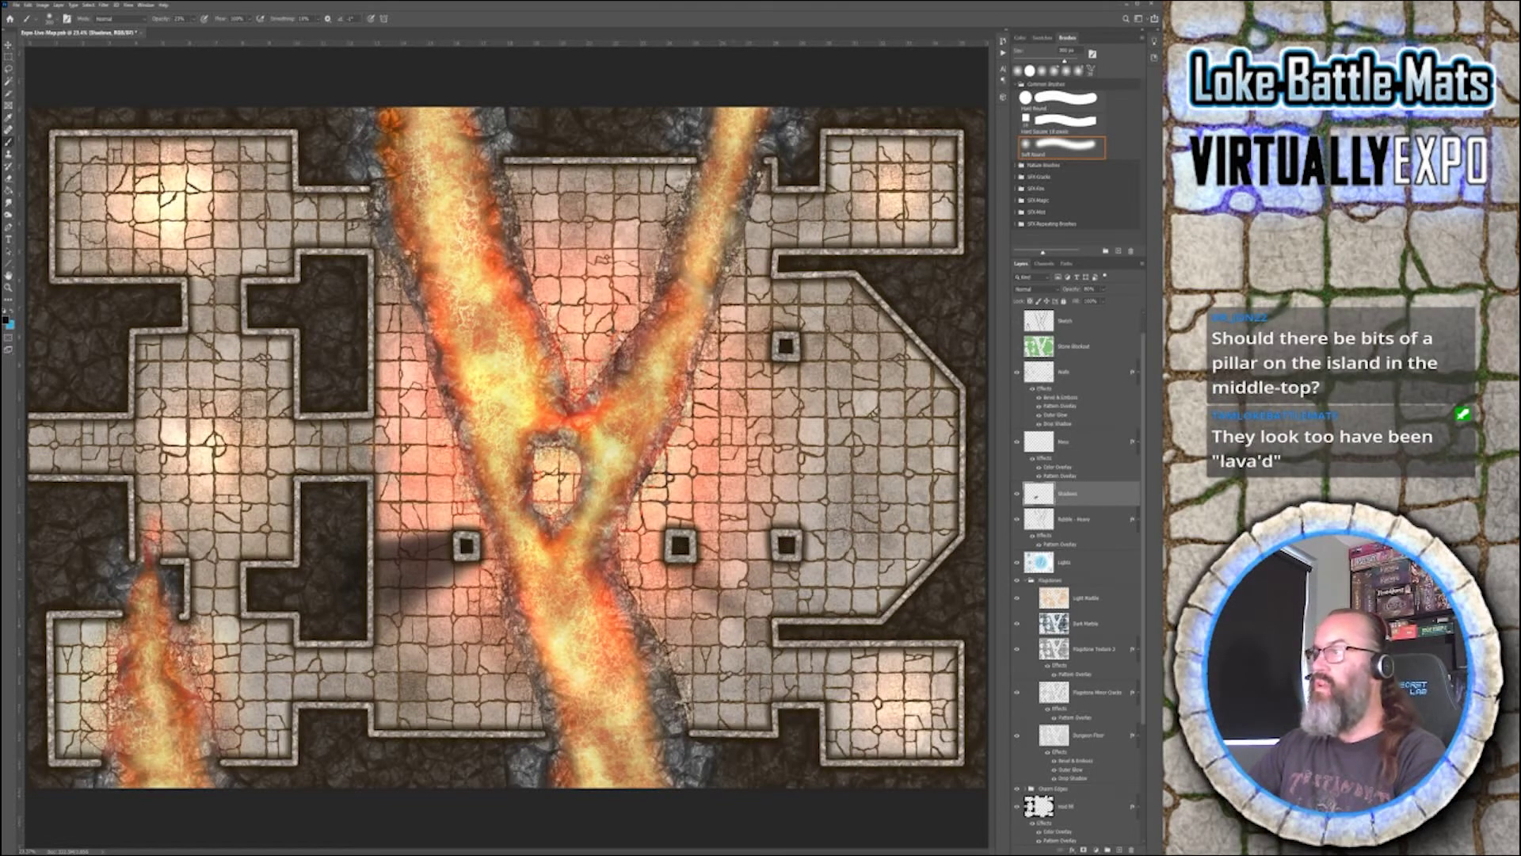
- Paint a soft, widening shadow running southeast from the pillar just east of the fissure to the hall's edge
left_click_drag(679, 549, 720, 566)
left_click(734, 581)
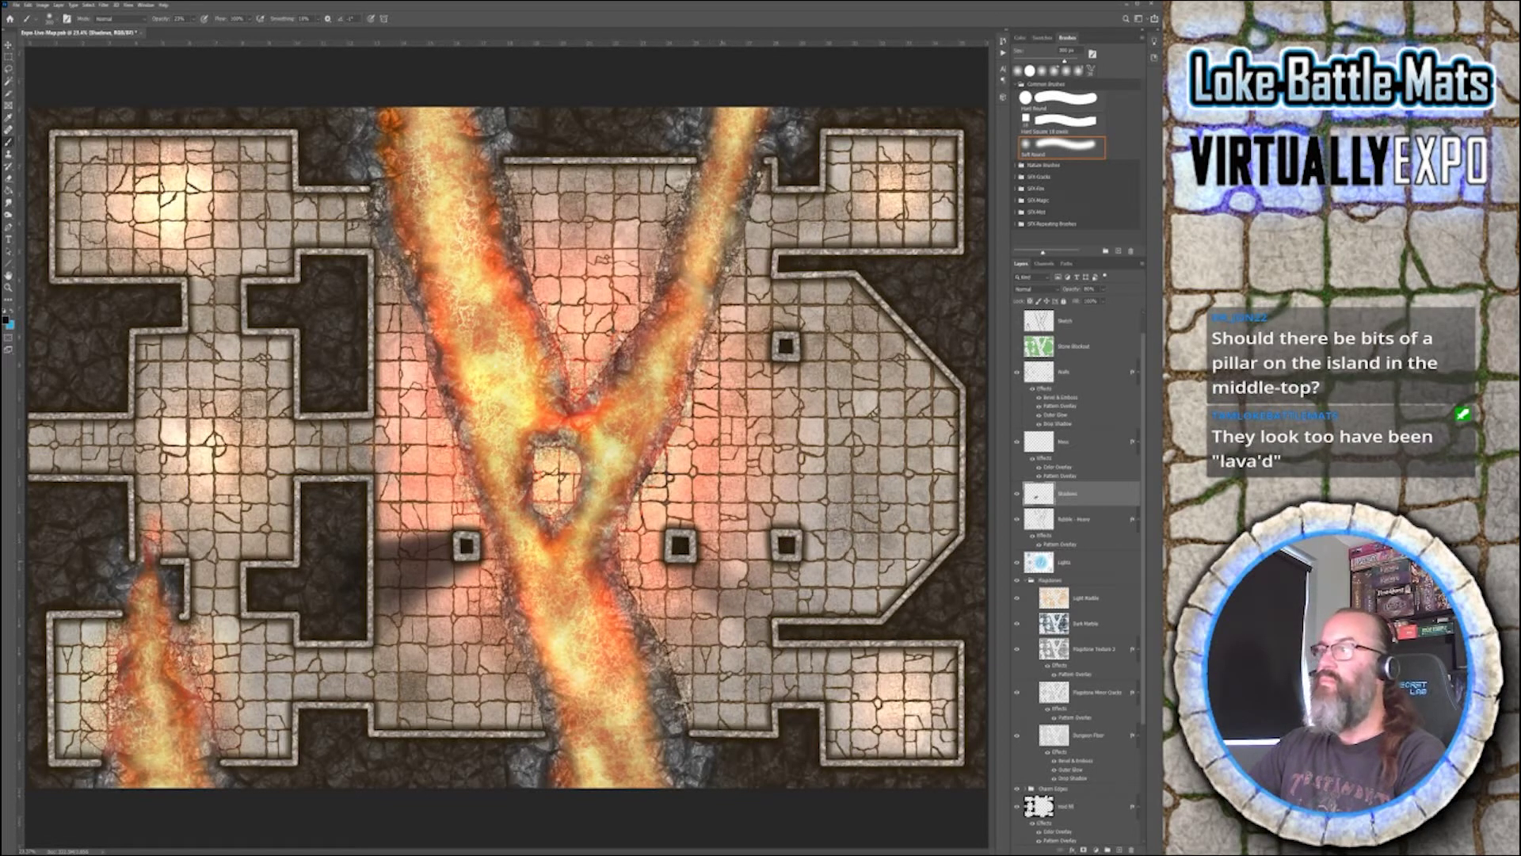
left_click(737, 573)
left_click(737, 576)
left_click(735, 569)
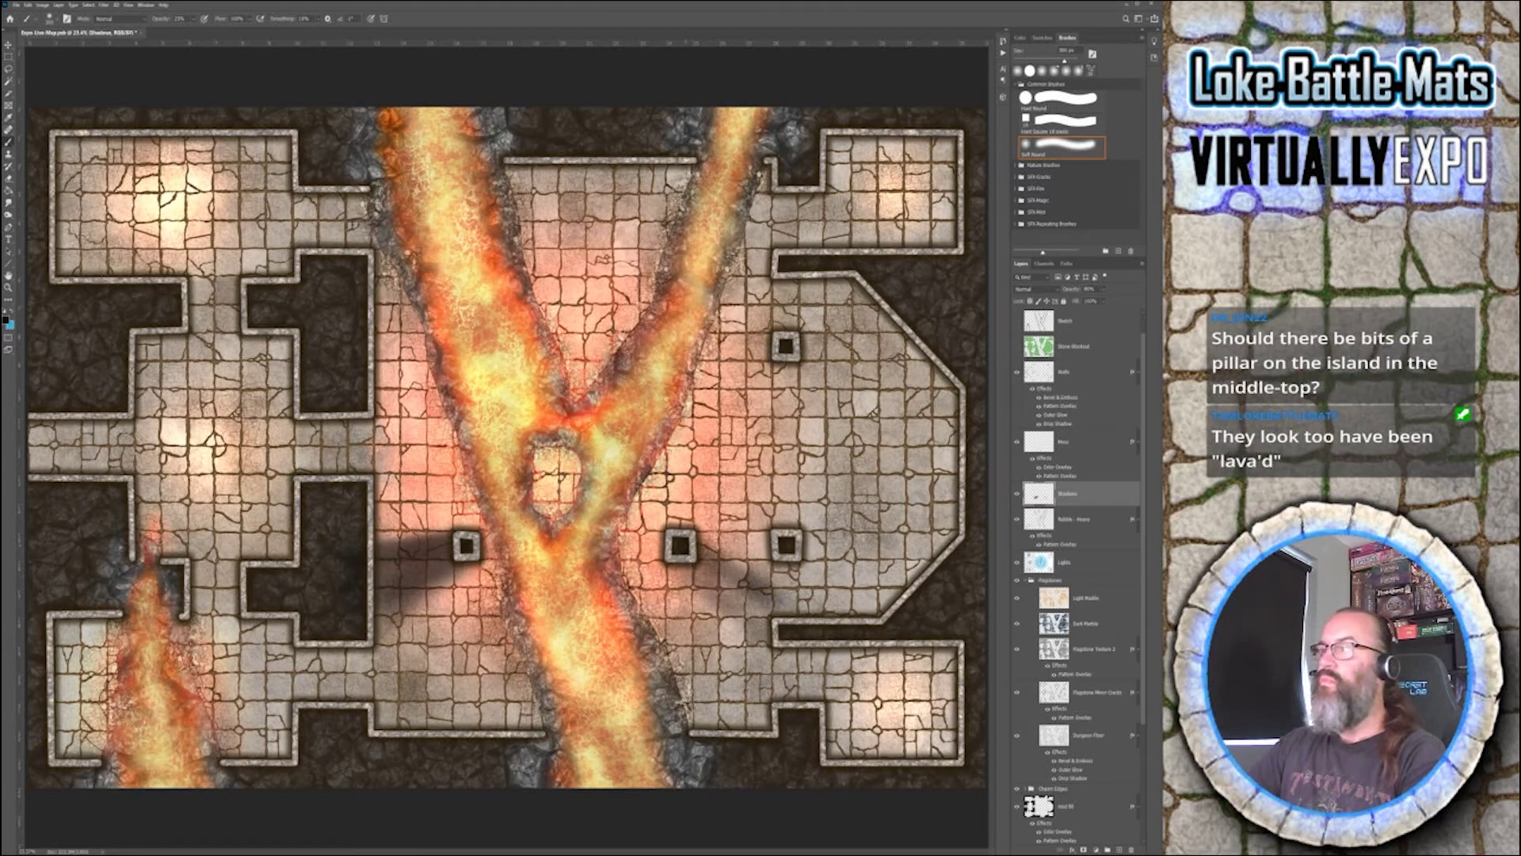
left_click(743, 560)
left_click(738, 588)
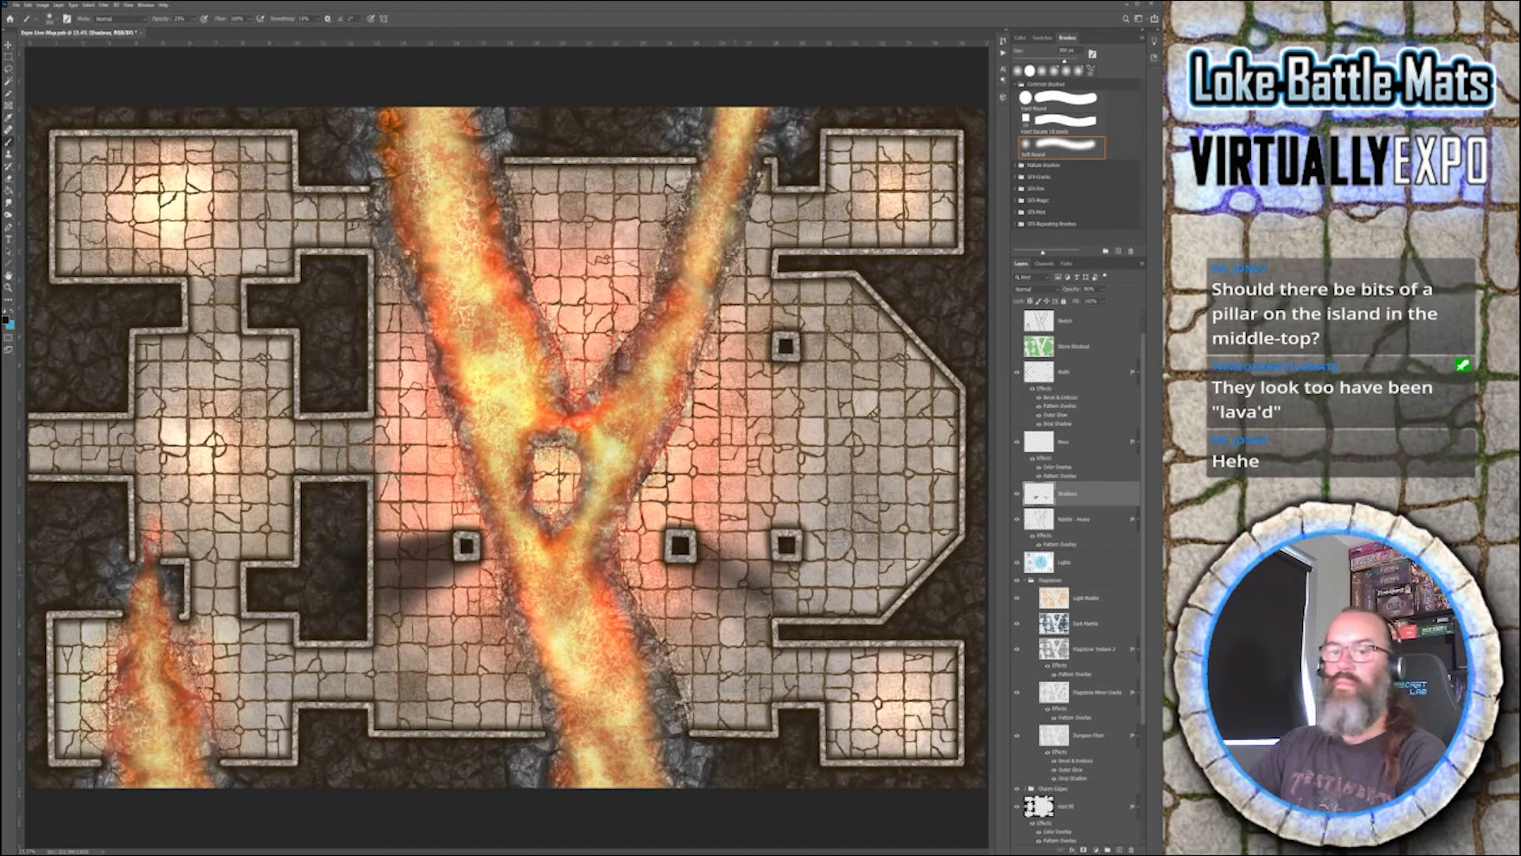
left_click(733, 590)
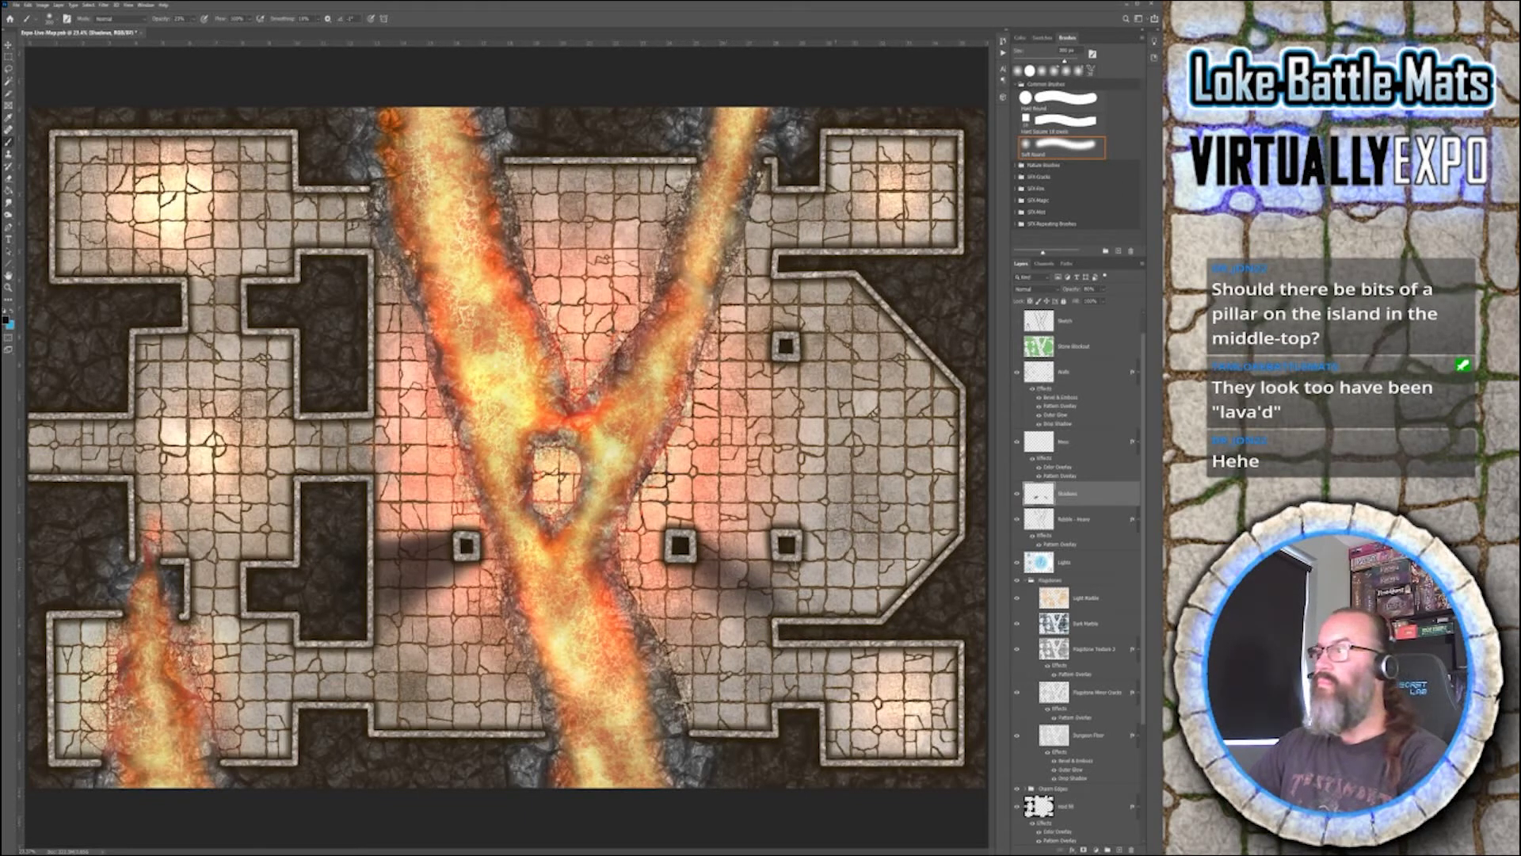
left_click(743, 587)
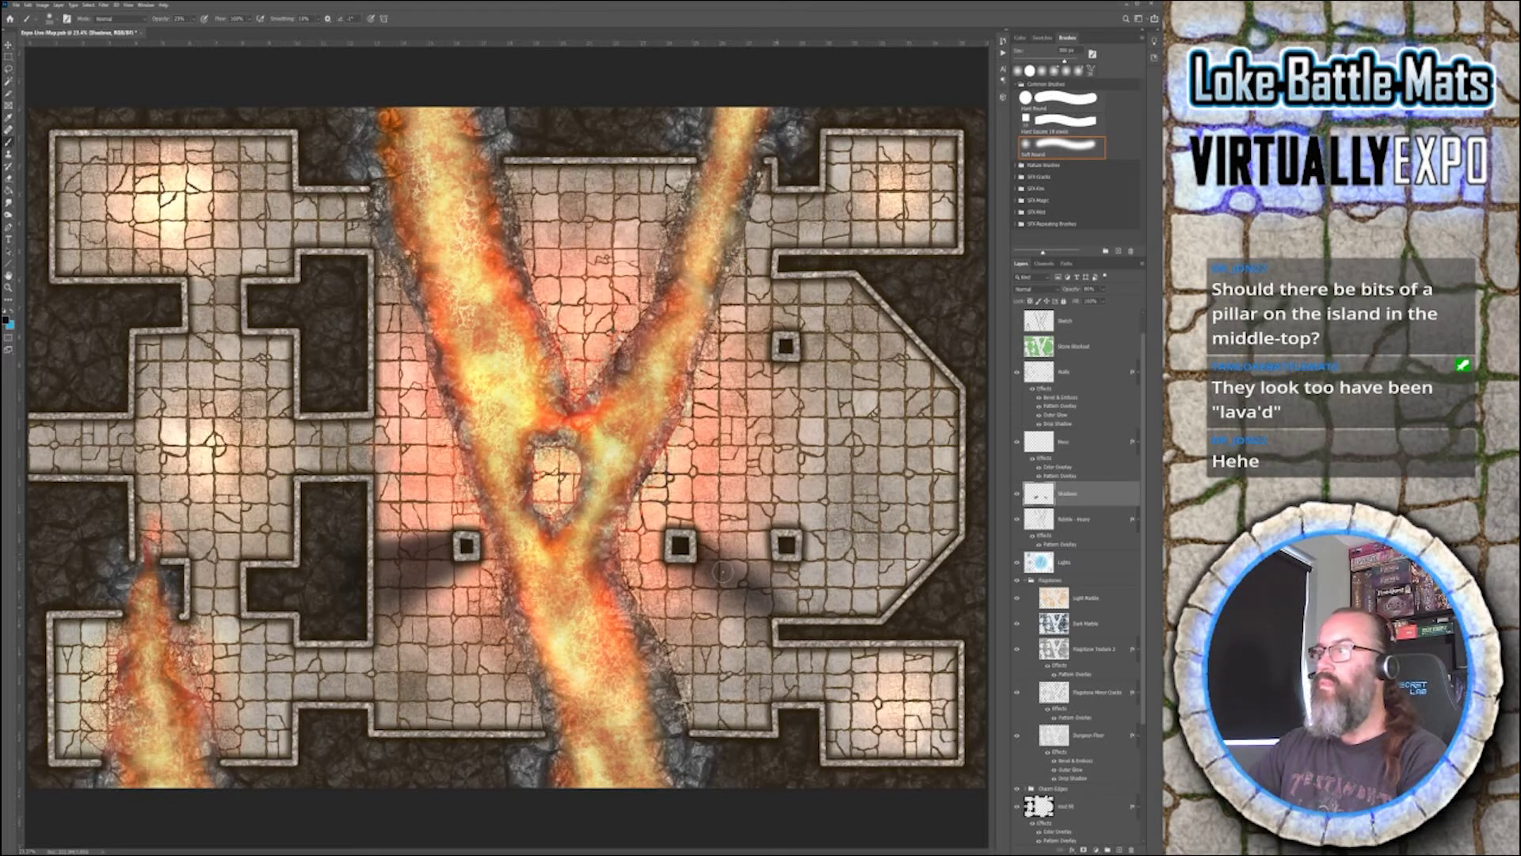
left_click(725, 600)
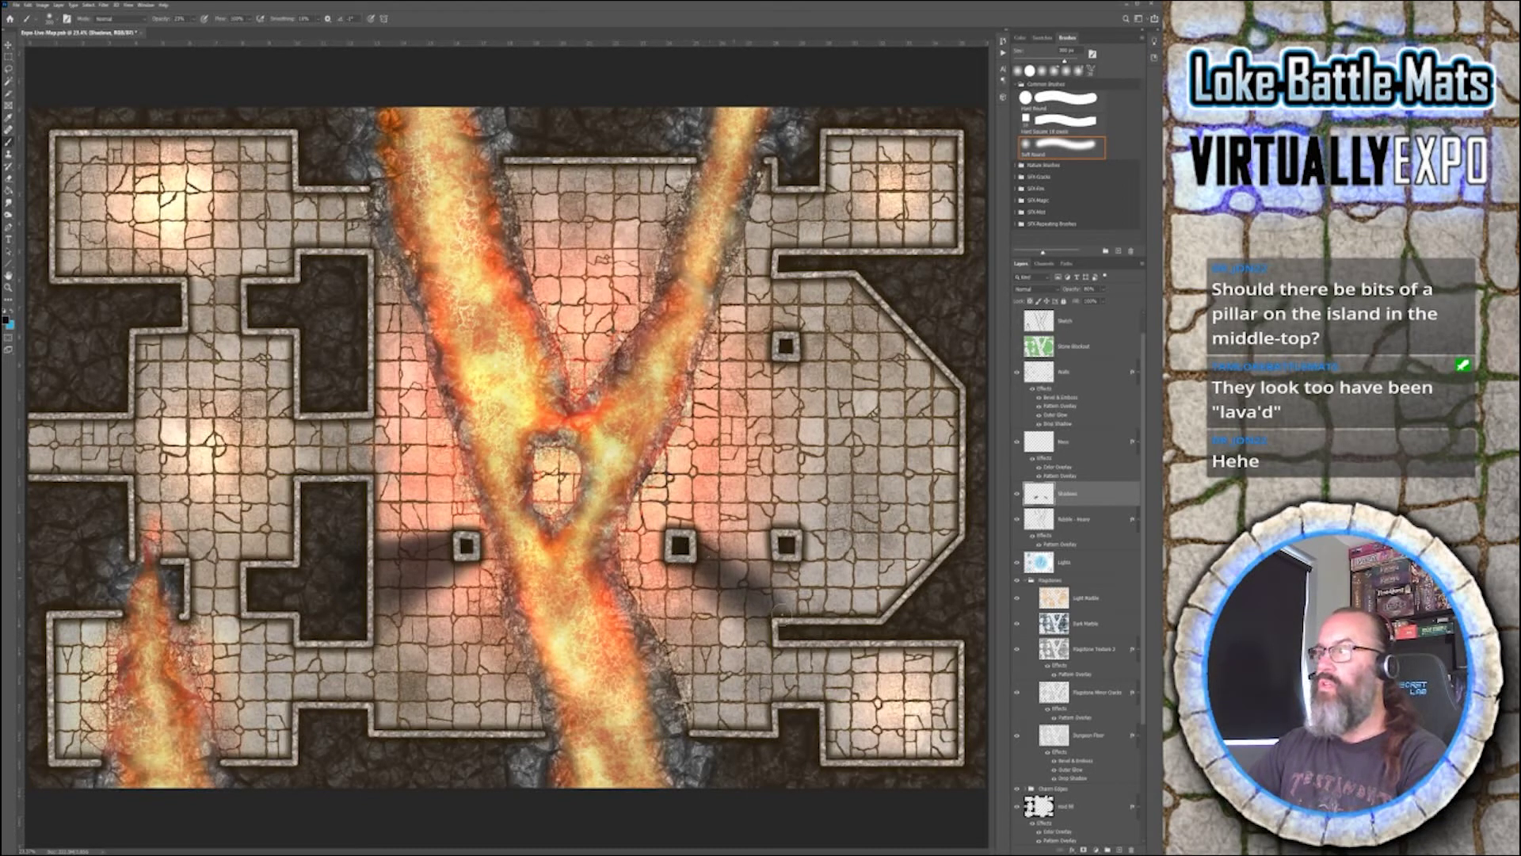
left_click(732, 566)
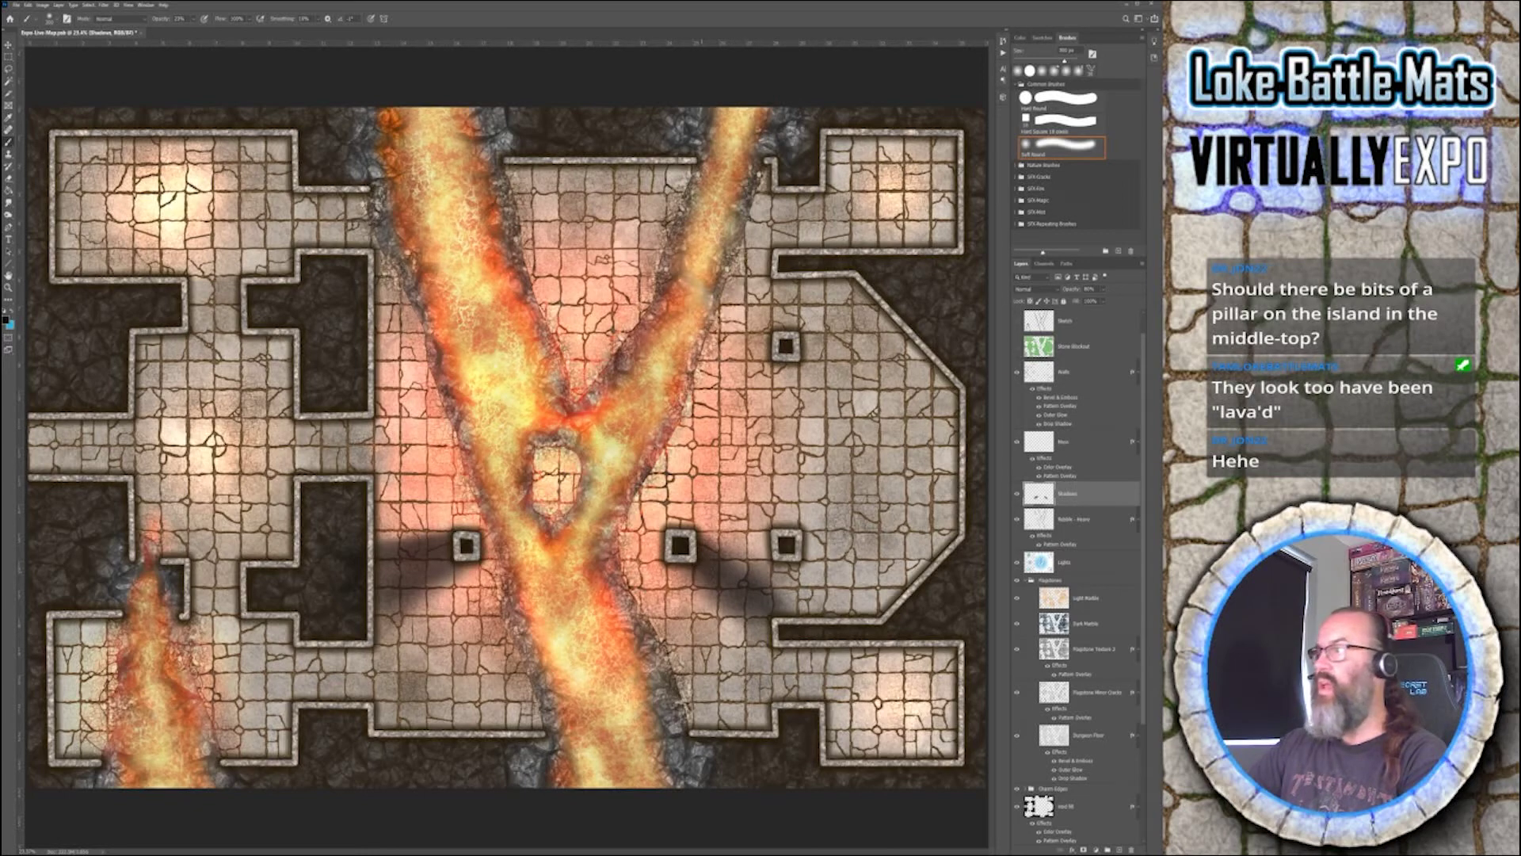
left_click_drag(761, 586, 813, 626)
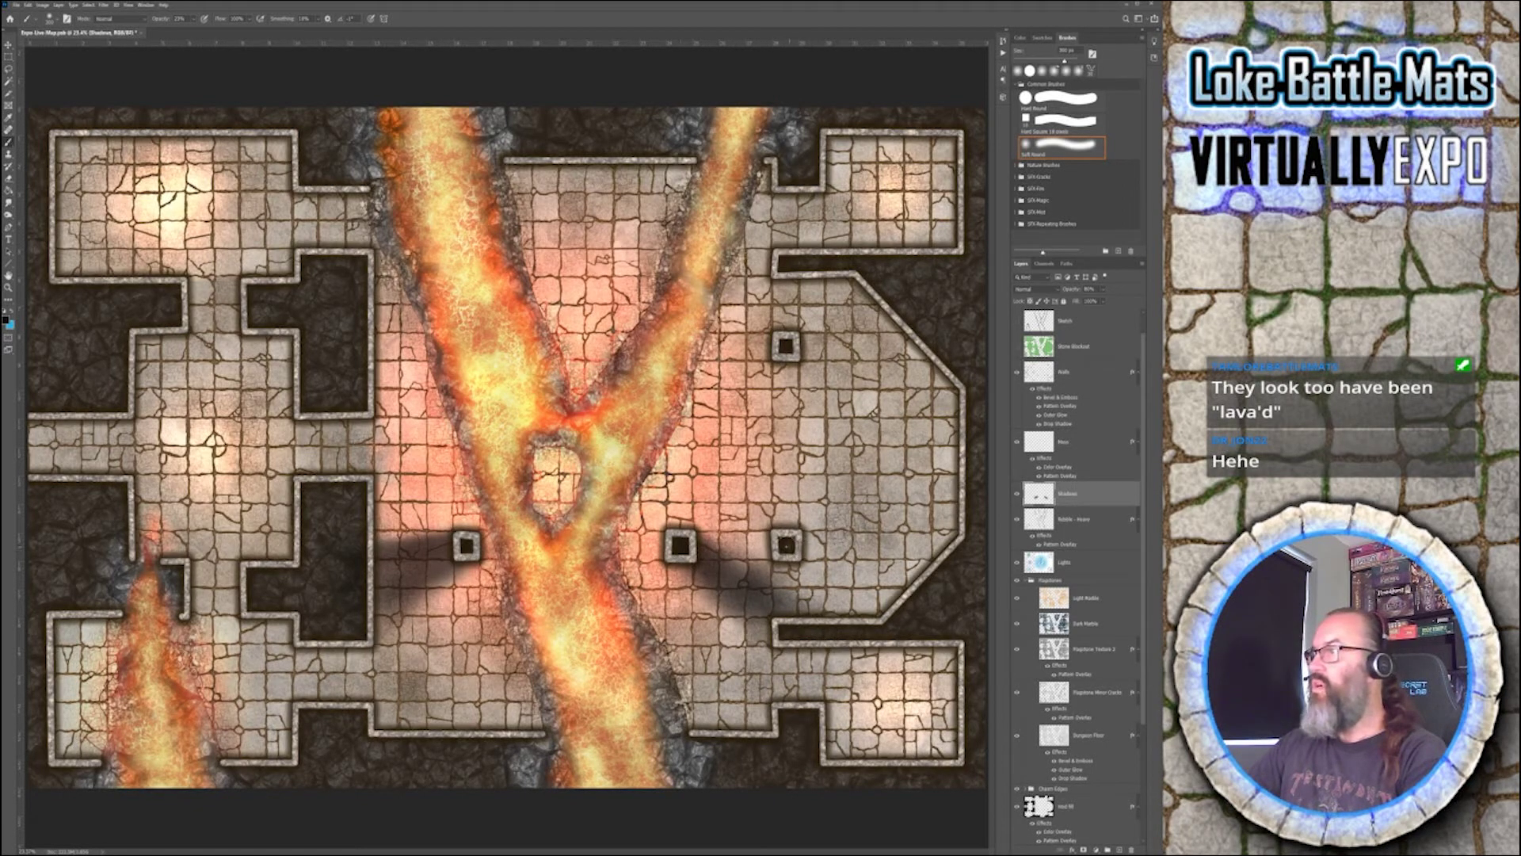
- Paint soft shadows behind the two easternmost pillars, southeast from the southern one and northeast from the northern one
mouse_move(780, 550)
left_mouse_down()
mouse_move(848, 614)
mouse_move(862, 606)
mouse_move(809, 547)
left_mouse_up()
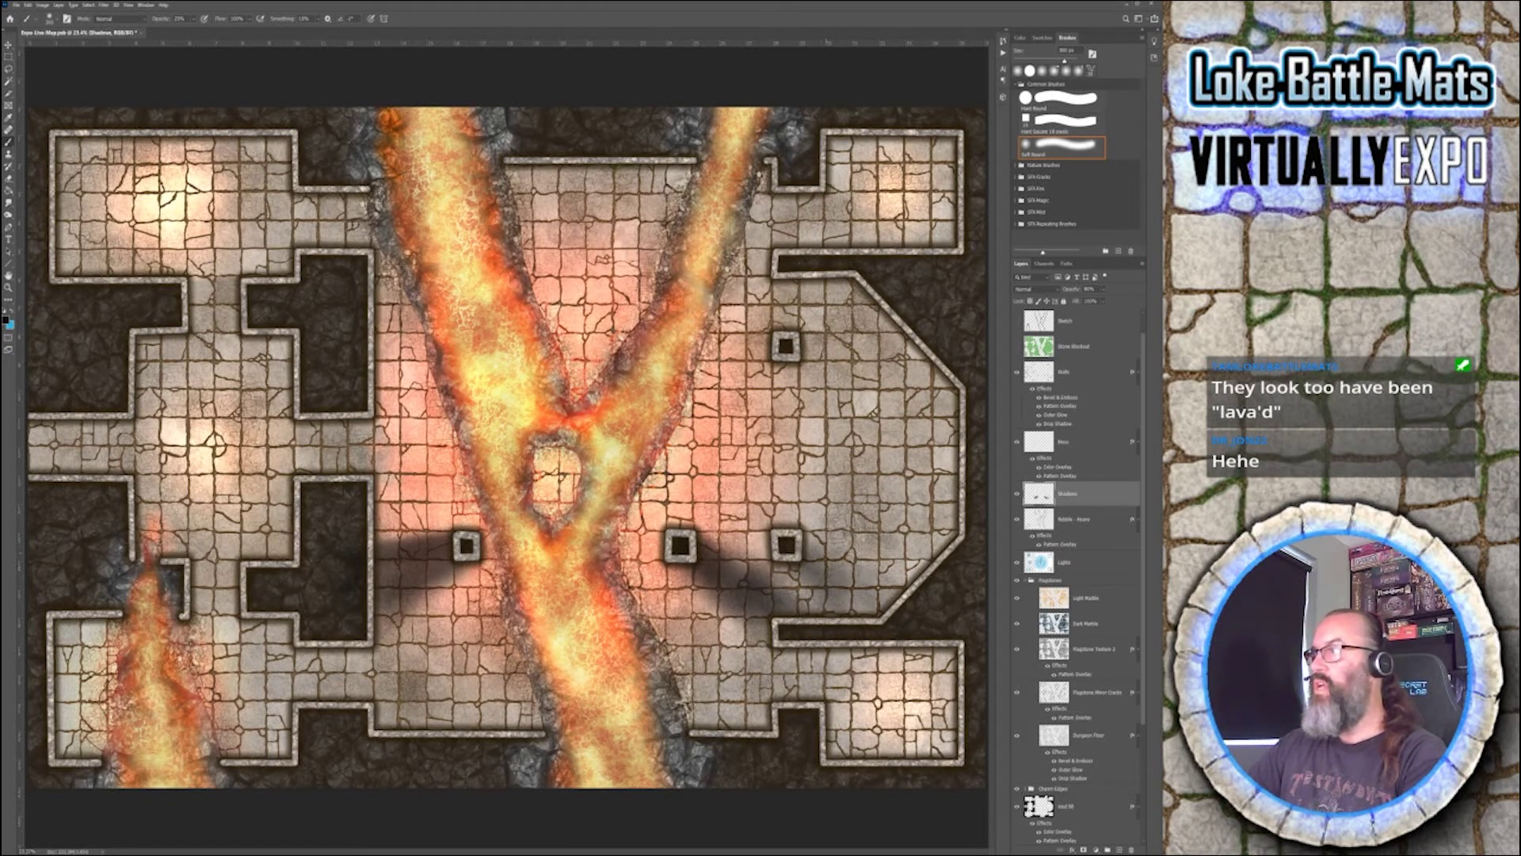
left_click_drag(913, 603, 812, 553)
left_click_drag(924, 612, 810, 553)
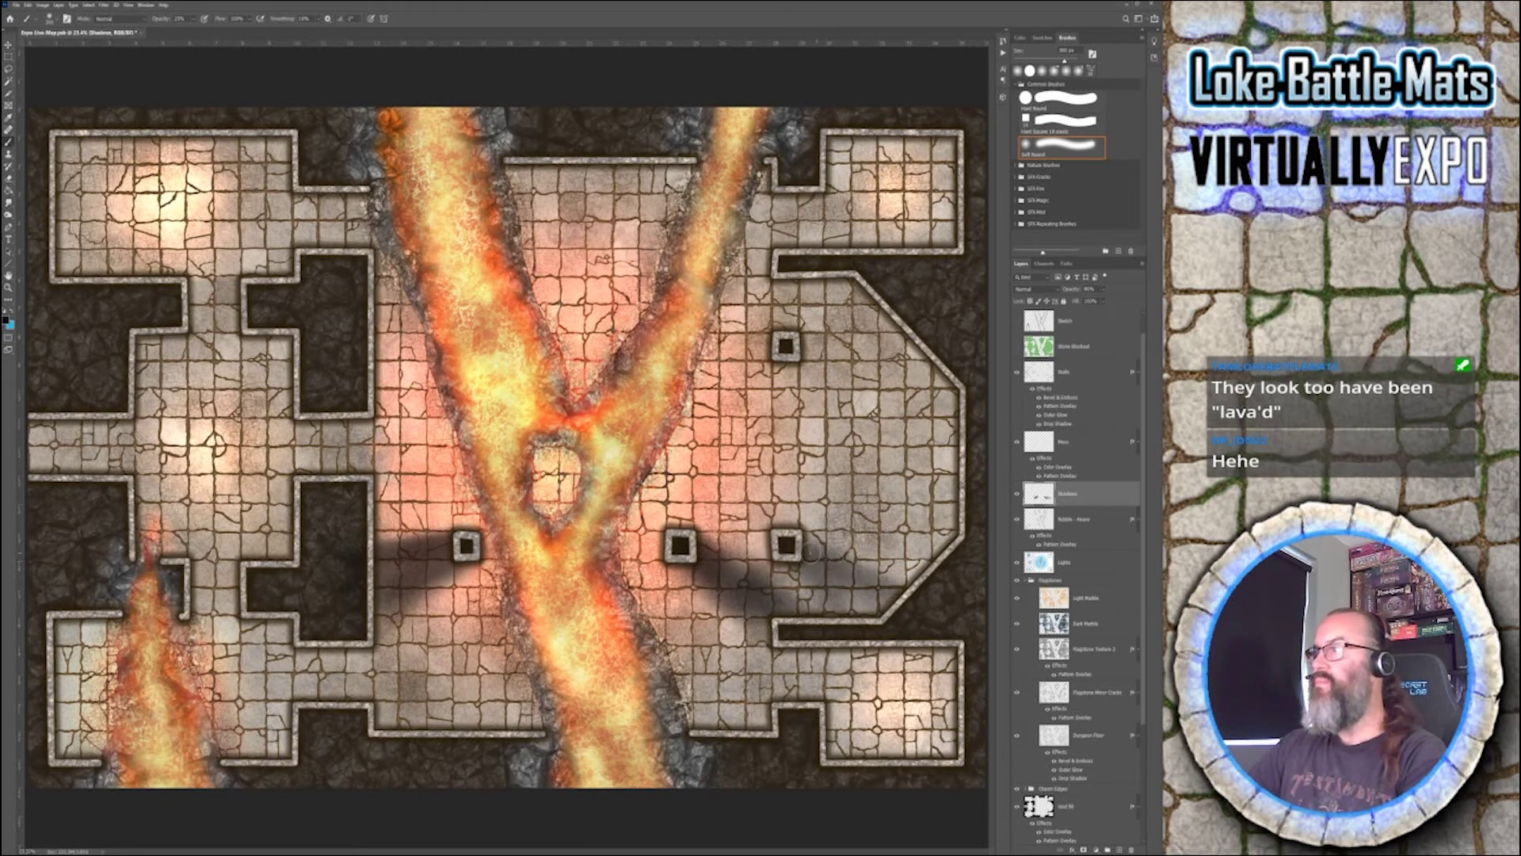
mouse_move(873, 622)
left_mouse_down()
mouse_move(800, 550)
mouse_move(872, 602)
mouse_move(788, 547)
mouse_move(885, 609)
left_mouse_up()
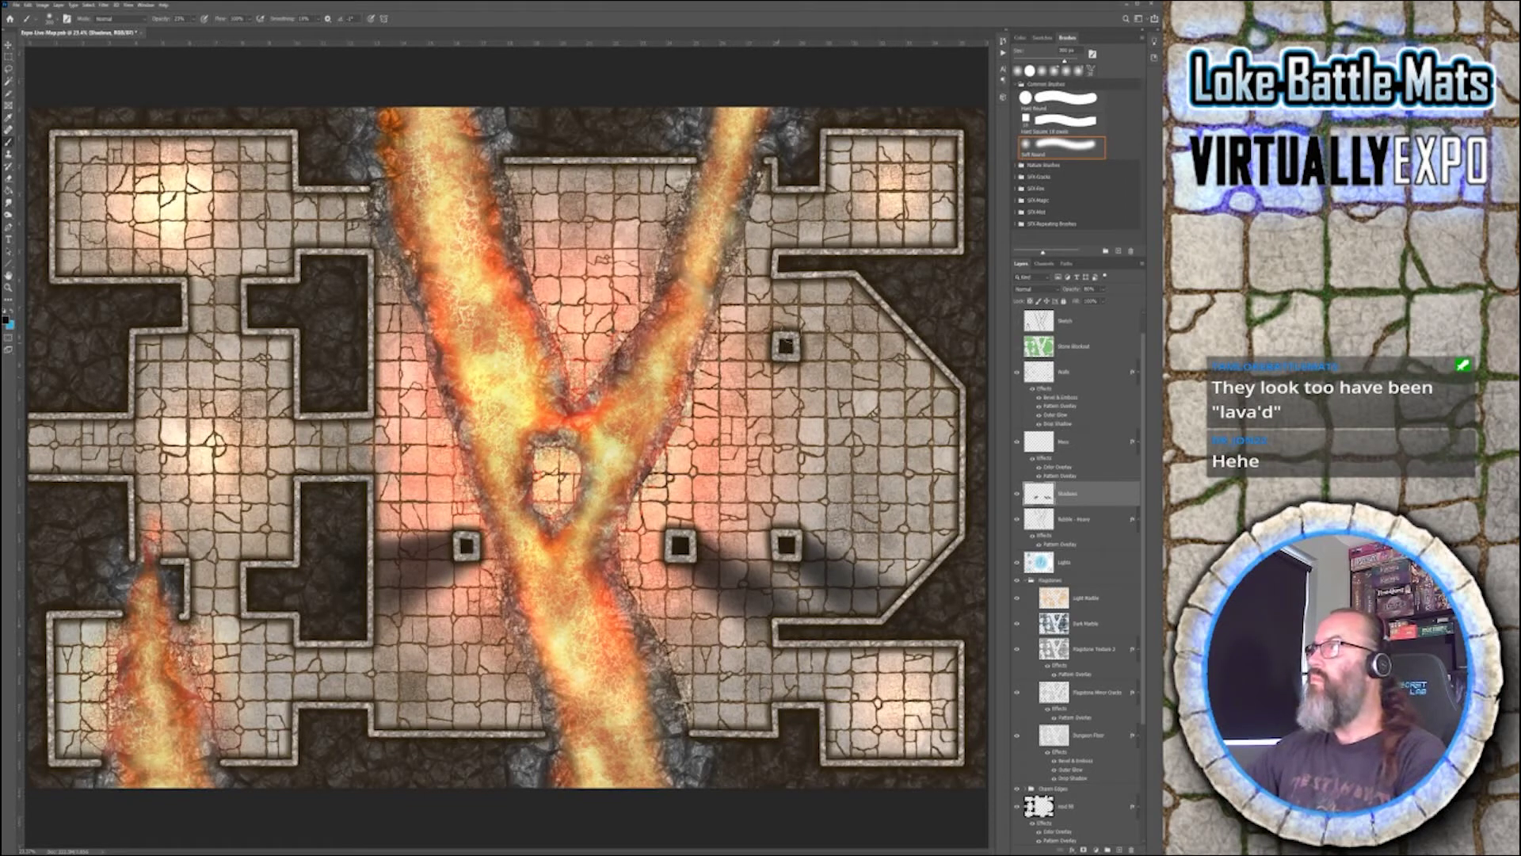
mouse_move(797, 326)
left_mouse_down()
mouse_move(832, 289)
mouse_move(846, 321)
mouse_move(863, 276)
mouse_move(844, 289)
mouse_move(863, 309)
mouse_move(817, 341)
mouse_move(878, 324)
mouse_move(840, 290)
mouse_move(804, 337)
mouse_move(859, 313)
mouse_move(842, 311)
left_mouse_up()
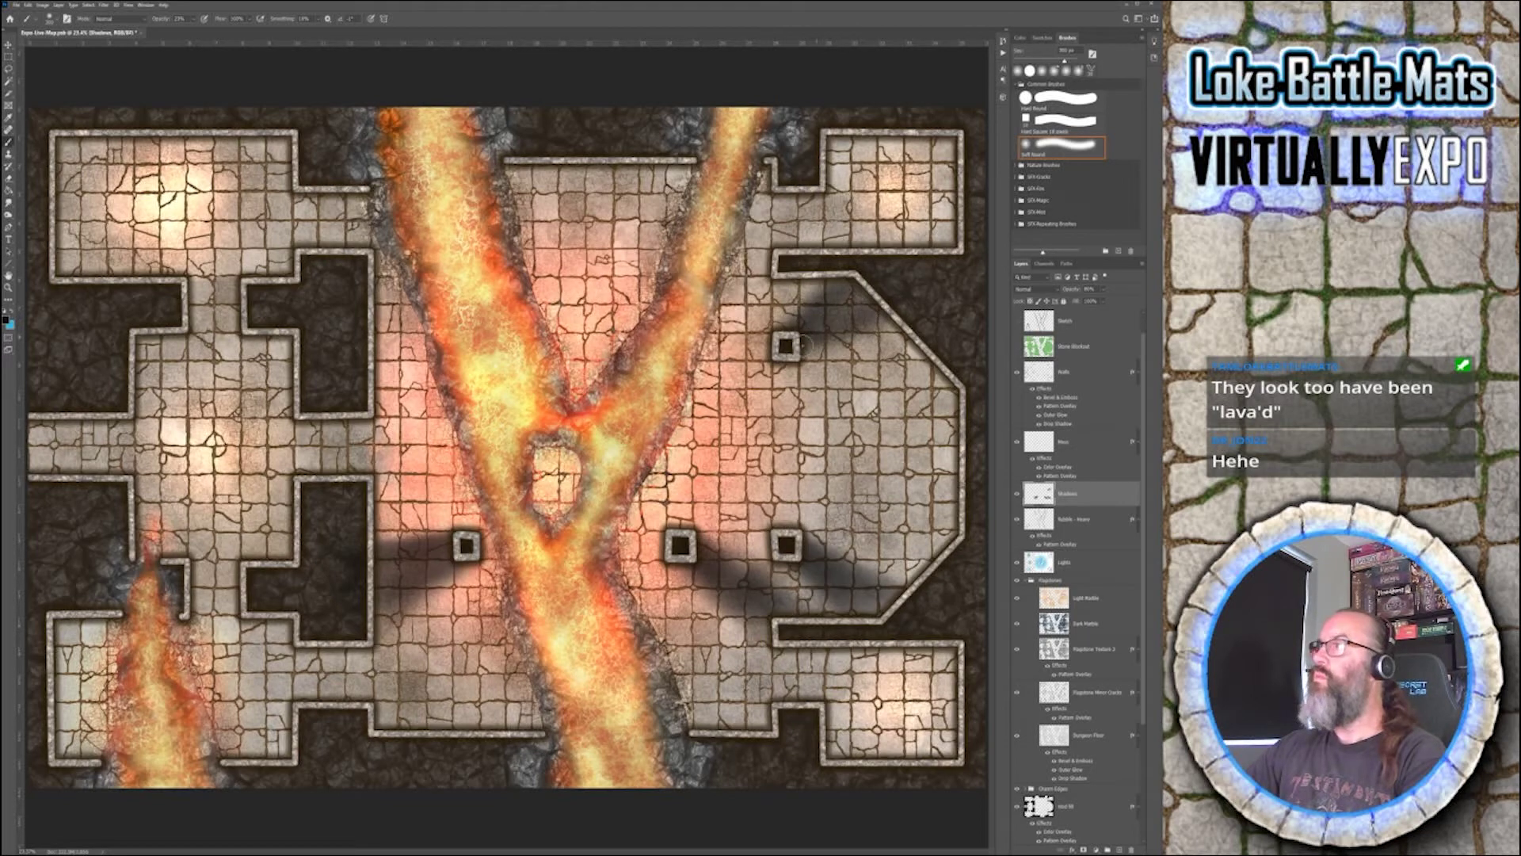
mouse_move(806, 353)
left_mouse_down()
mouse_move(963, 353)
mouse_move(803, 346)
mouse_move(908, 319)
left_mouse_up()
left_click_drag(834, 550, 857, 567)
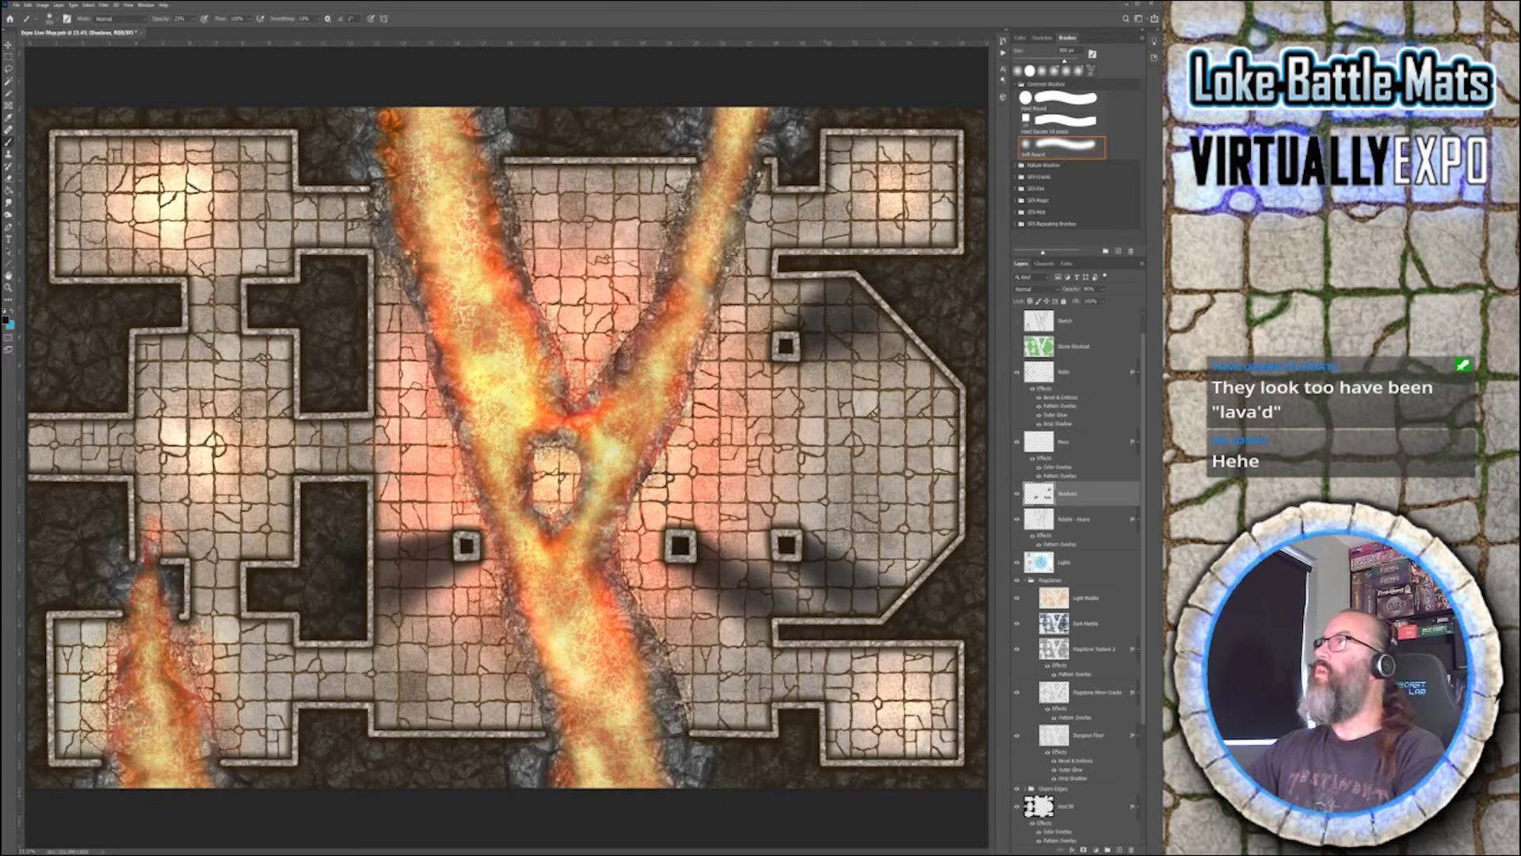
- Darken the edges and corners of the northeast and southeast rooms with soft shadow strokes around their light glows
mouse_move(833, 143)
left_mouse_down()
mouse_move(855, 179)
mouse_move(973, 148)
left_mouse_up()
left_click_drag(860, 144, 953, 147)
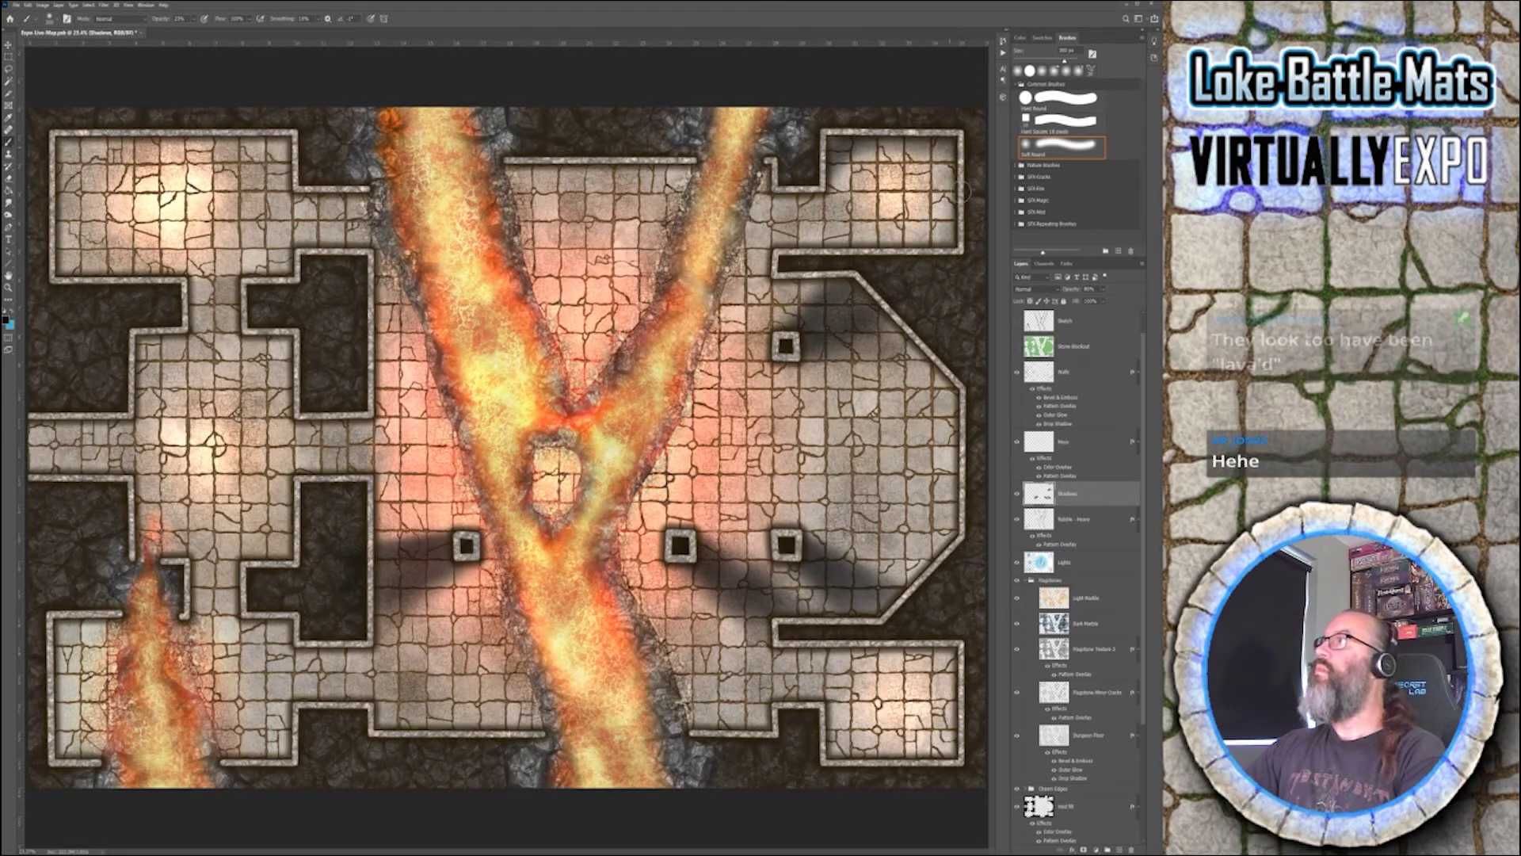
mouse_move(860, 230)
left_mouse_down()
mouse_move(951, 230)
mouse_move(808, 255)
left_mouse_up()
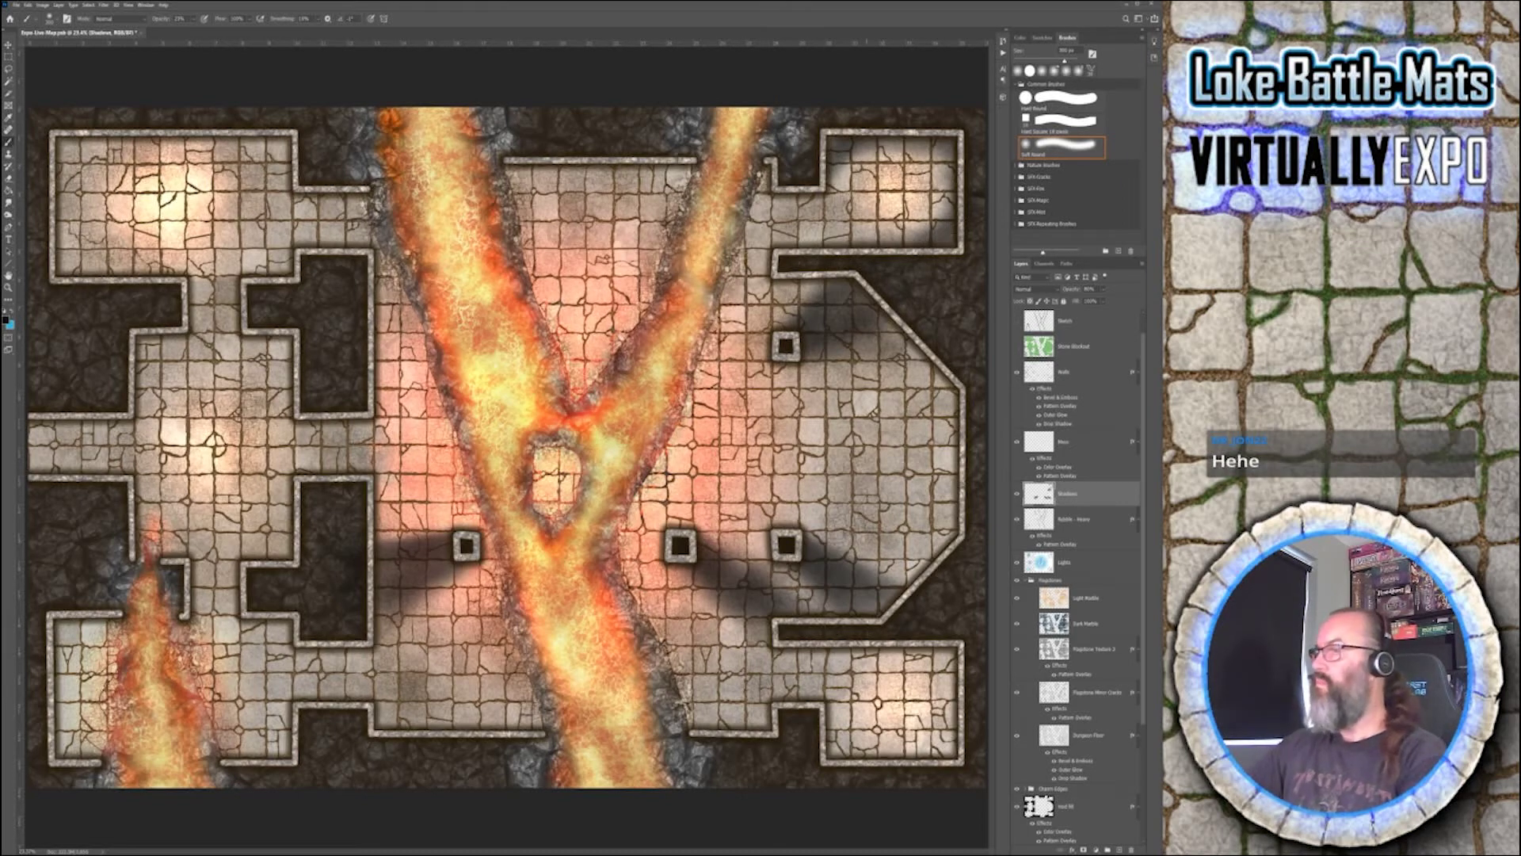
left_click_drag(839, 653, 960, 658)
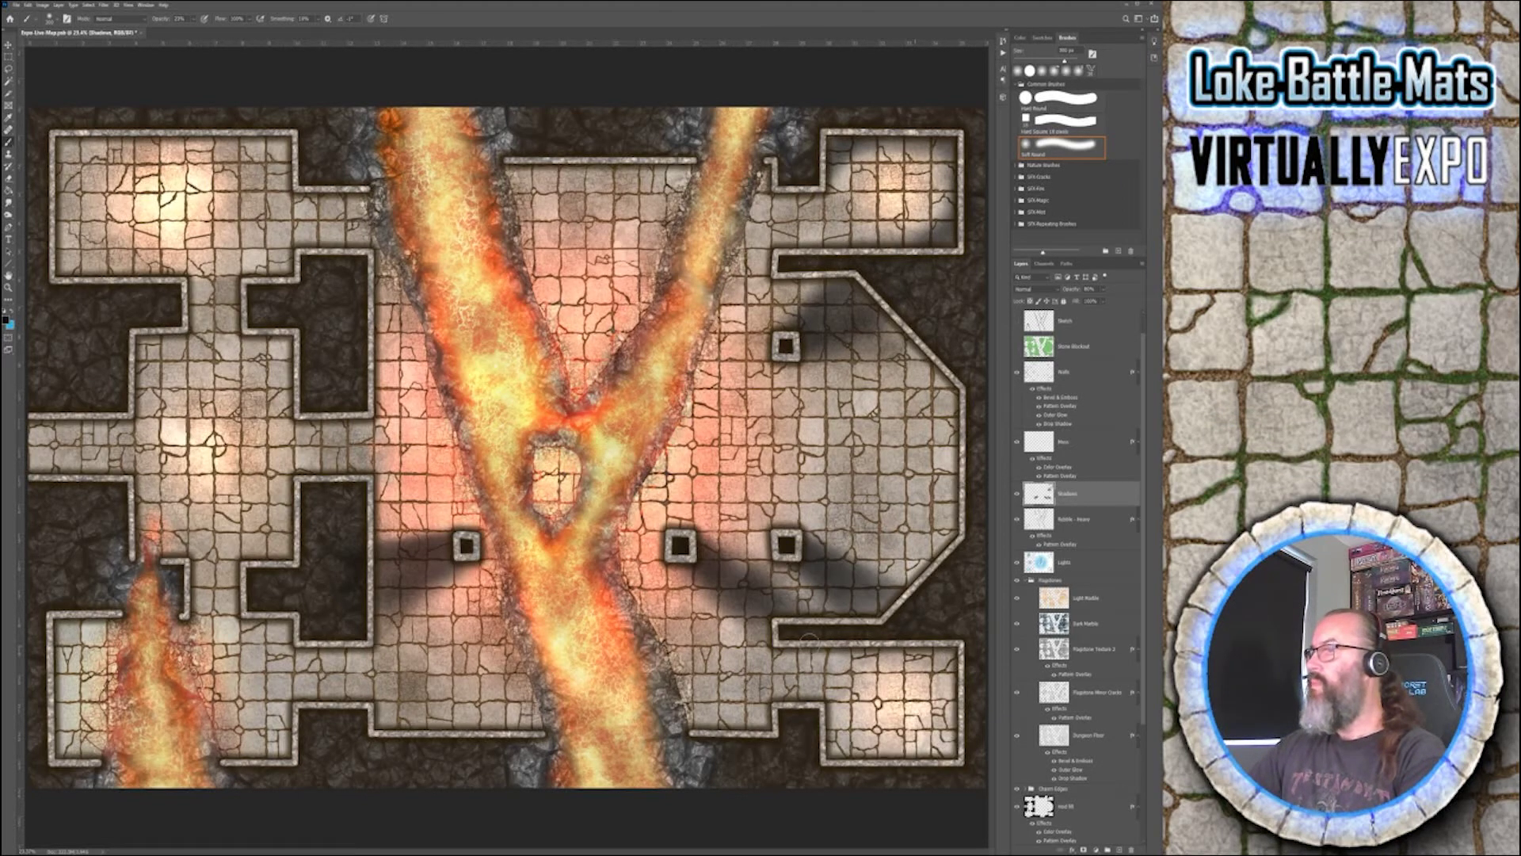
left_click_drag(820, 656, 943, 652)
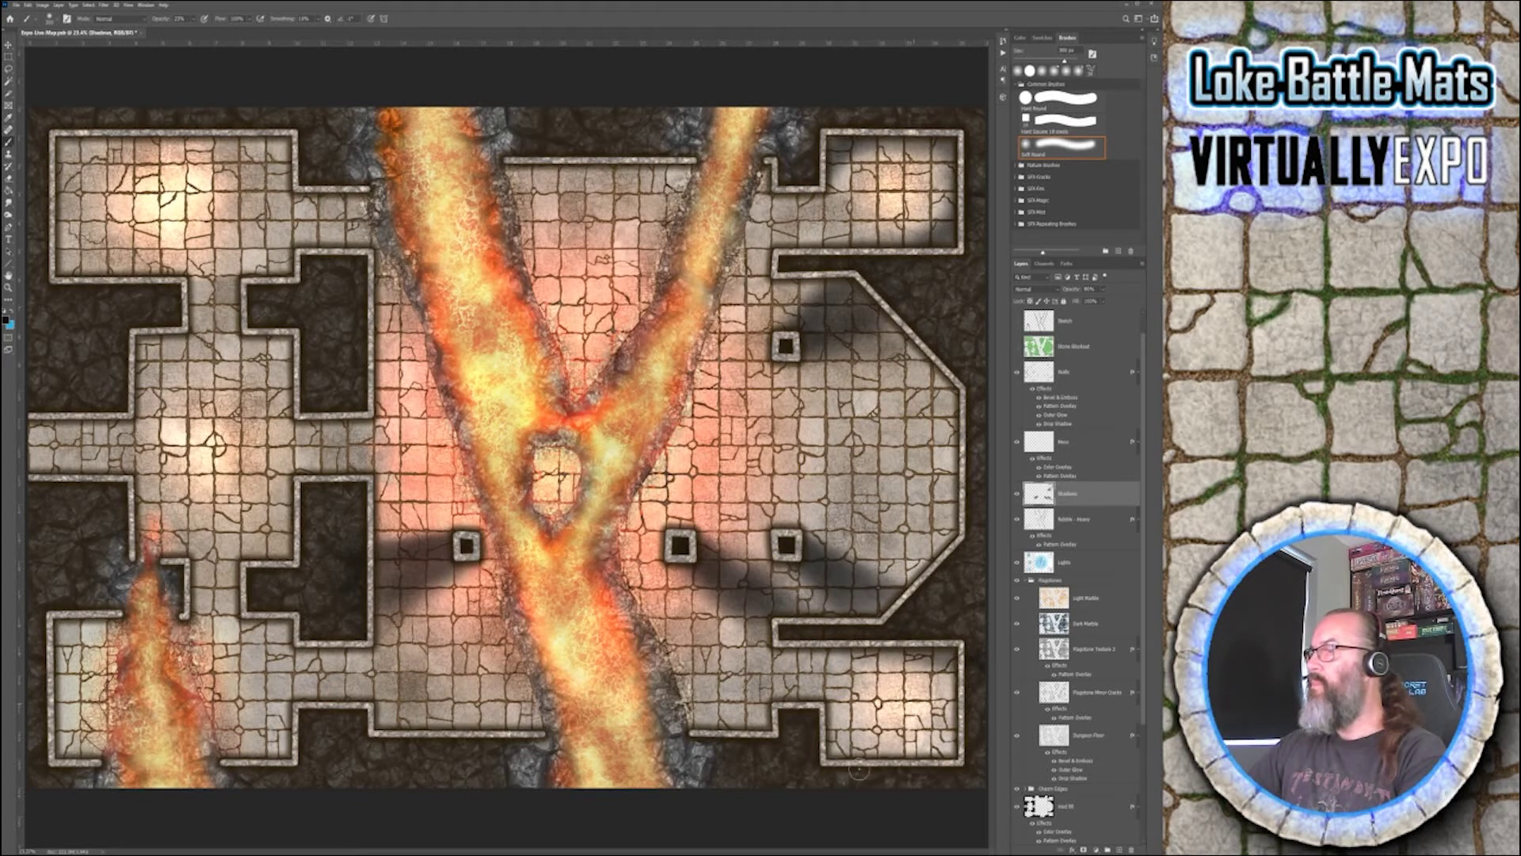
mouse_move(856, 748)
left_mouse_down()
mouse_move(845, 729)
mouse_move(887, 776)
mouse_move(862, 760)
left_mouse_up()
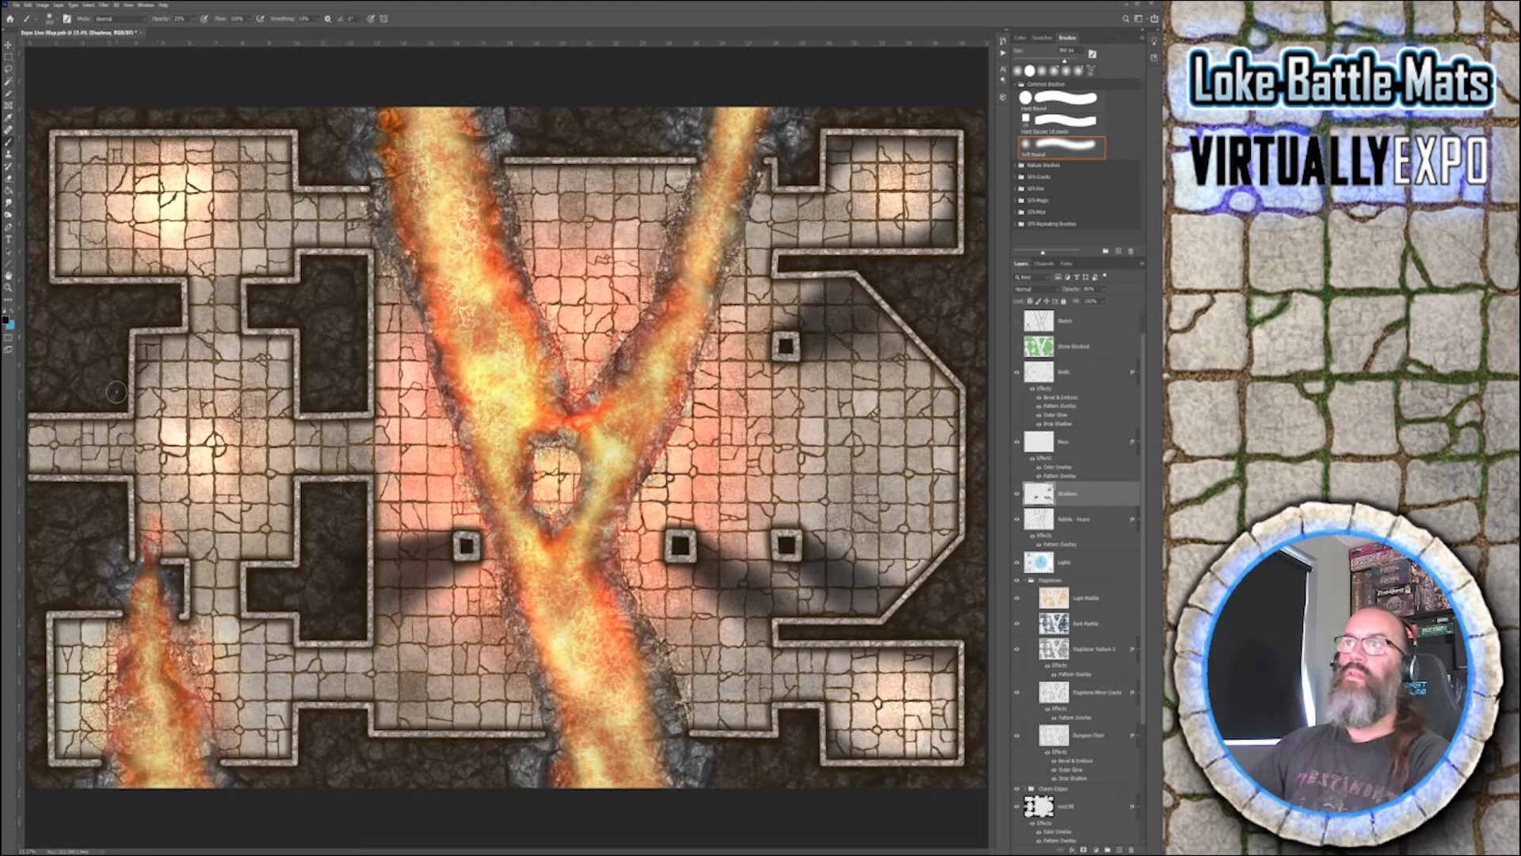
- Shade the corners and edges of the west-central room and the northwest room with soft shadow strokes
left_click_drag(140, 378, 168, 341)
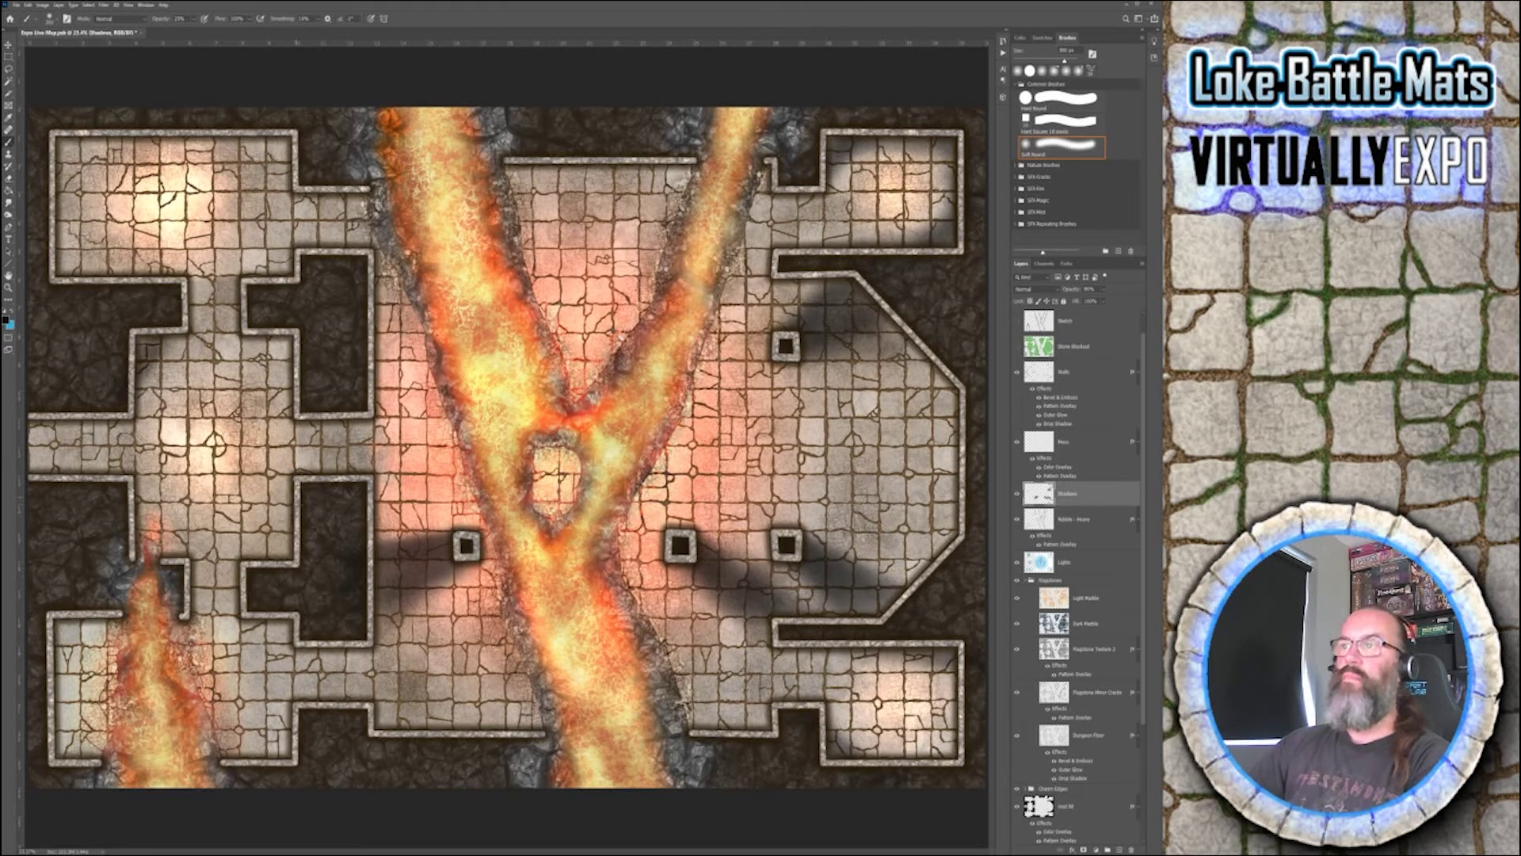
mouse_move(293, 504)
left_mouse_down()
mouse_move(268, 547)
mouse_move(279, 555)
left_mouse_up()
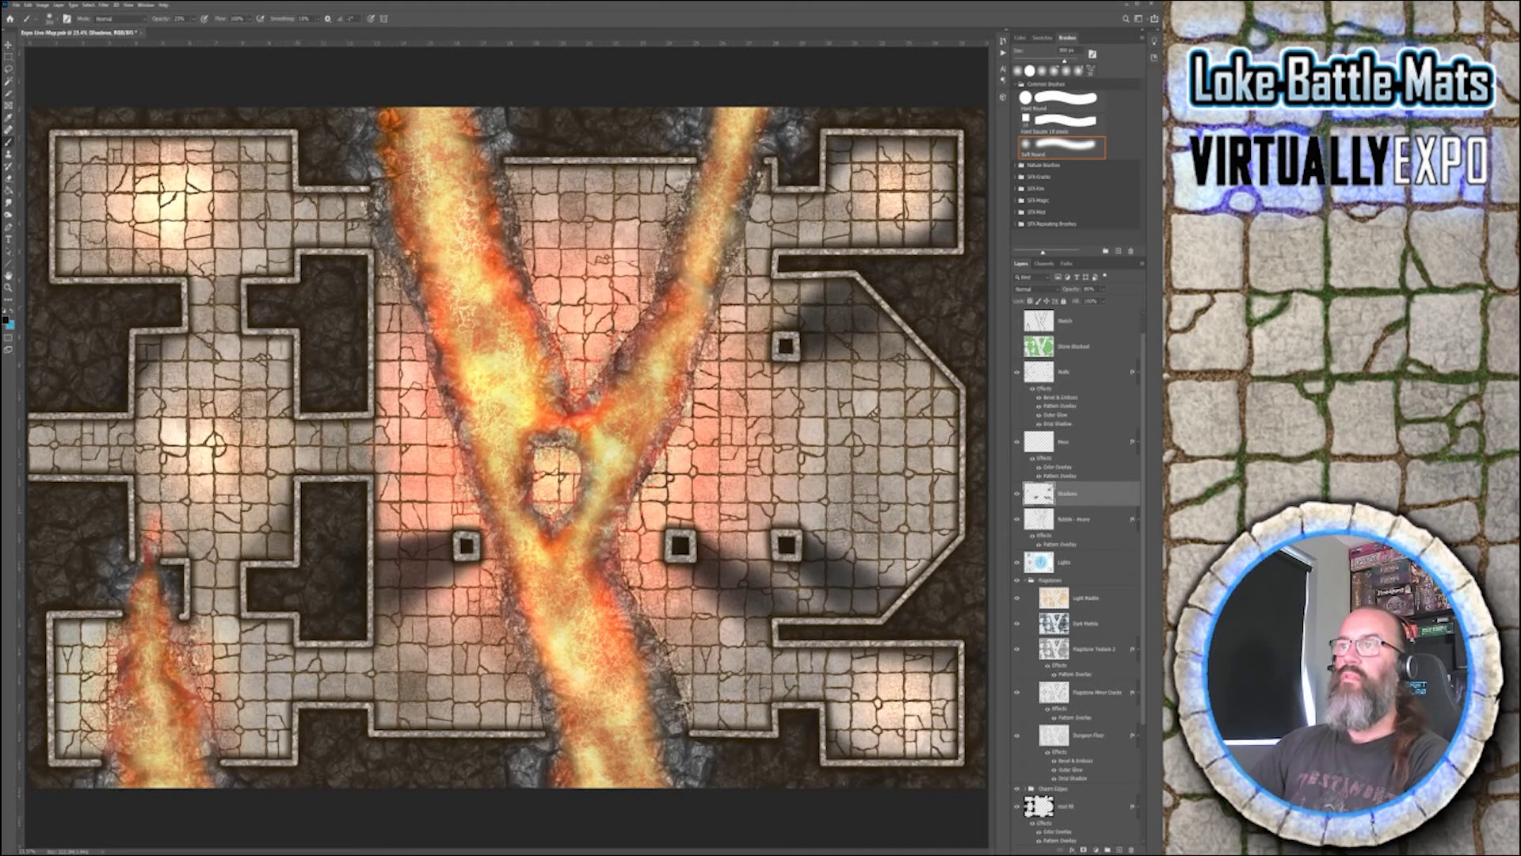
mouse_move(290, 341)
left_mouse_down()
mouse_move(272, 384)
mouse_move(274, 352)
left_mouse_up()
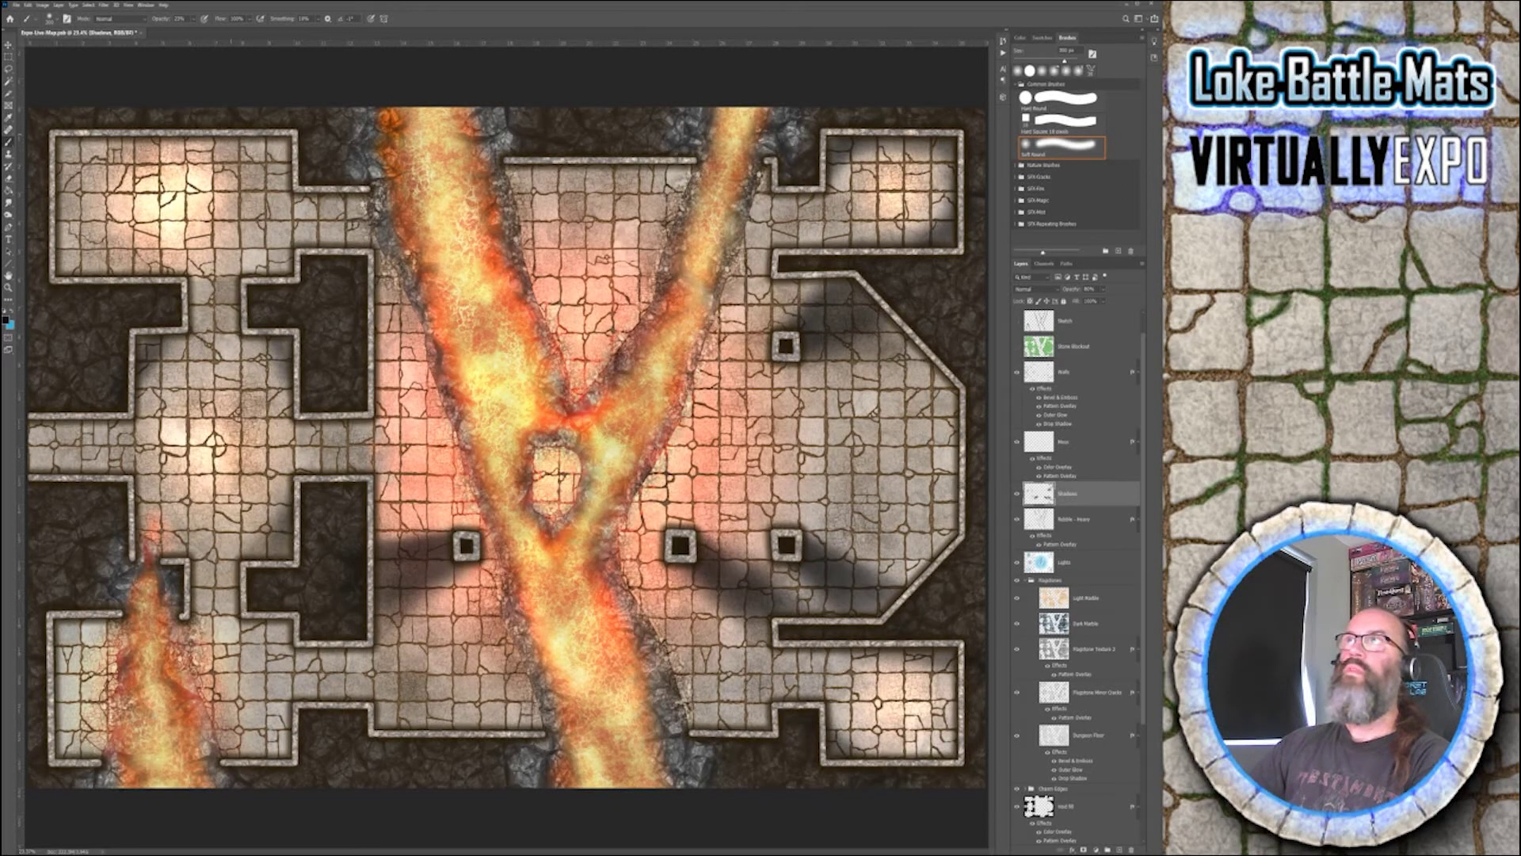
mouse_move(207, 155)
left_mouse_down()
mouse_move(277, 149)
mouse_move(183, 146)
left_mouse_up()
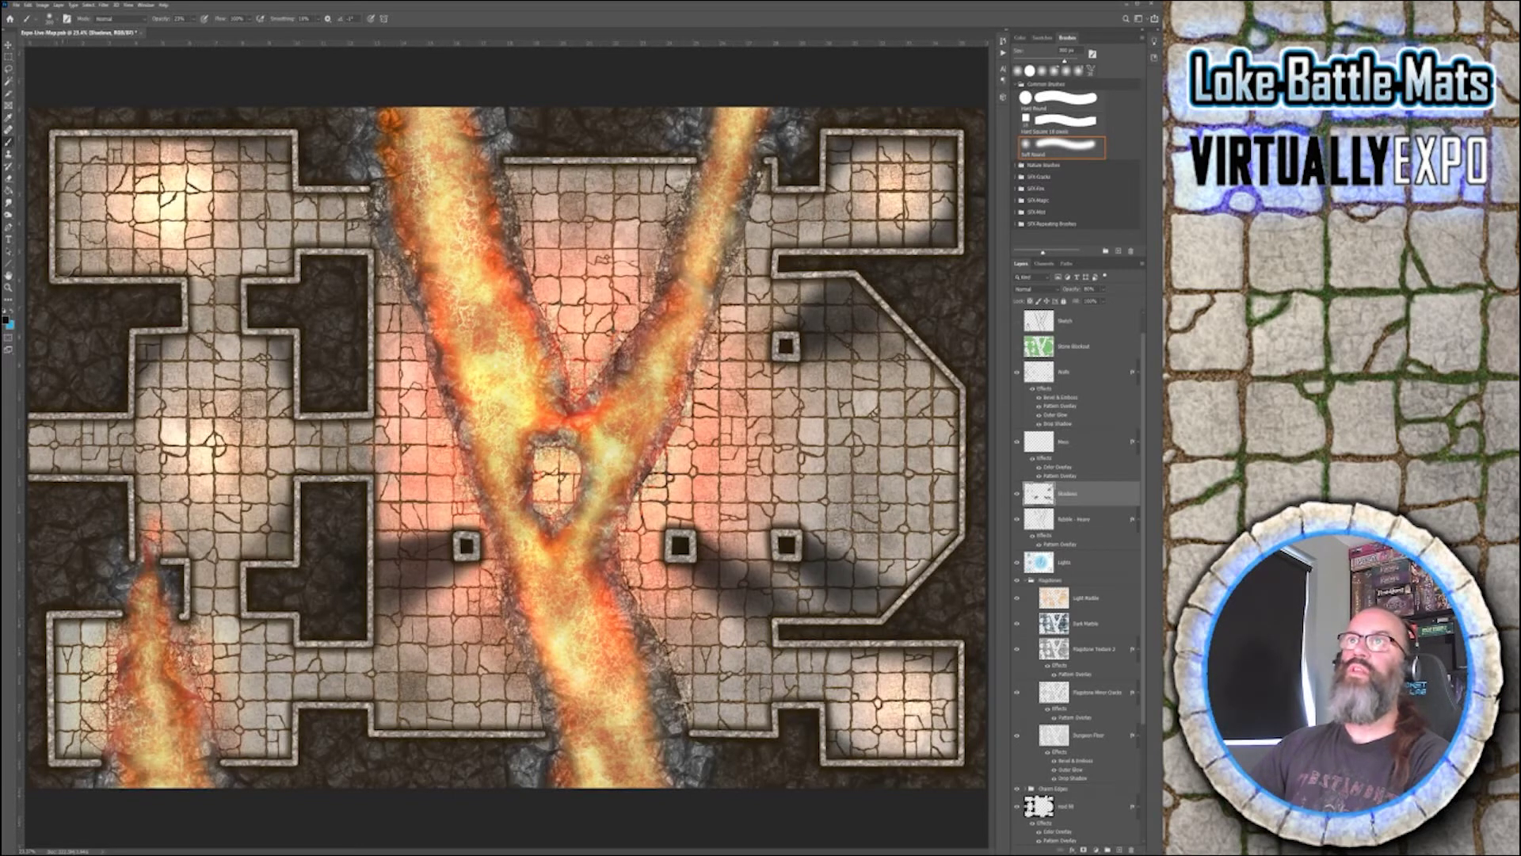
mouse_move(119, 257)
left_mouse_down()
mouse_move(67, 263)
mouse_move(65, 168)
left_mouse_up()
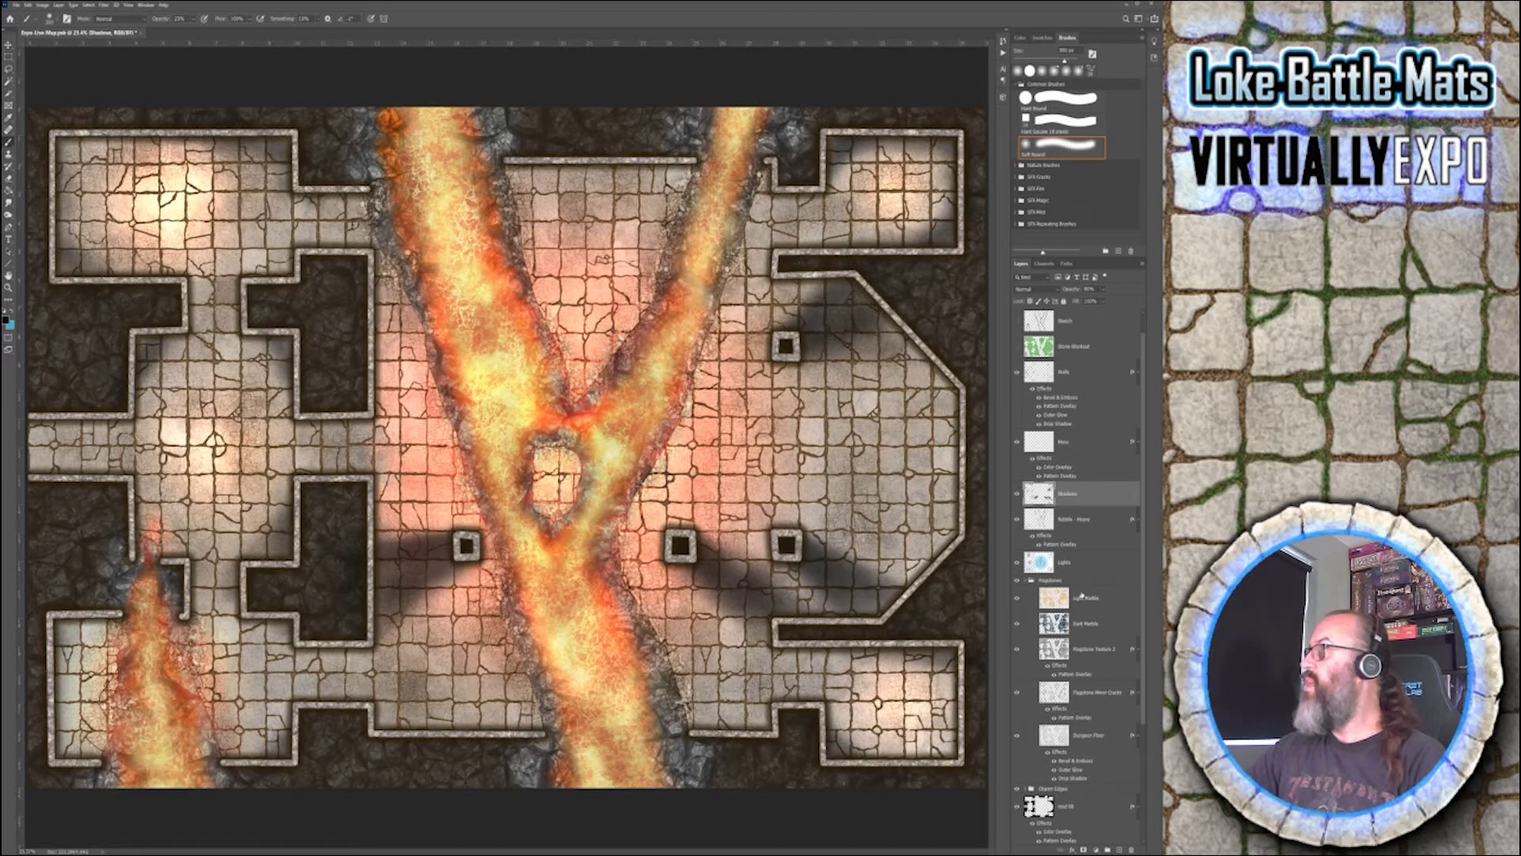
- Bring the throne dais image from its own document into the dungeon map as a layer above the Shadows layer
scroll(1092, 585, "down", 3)
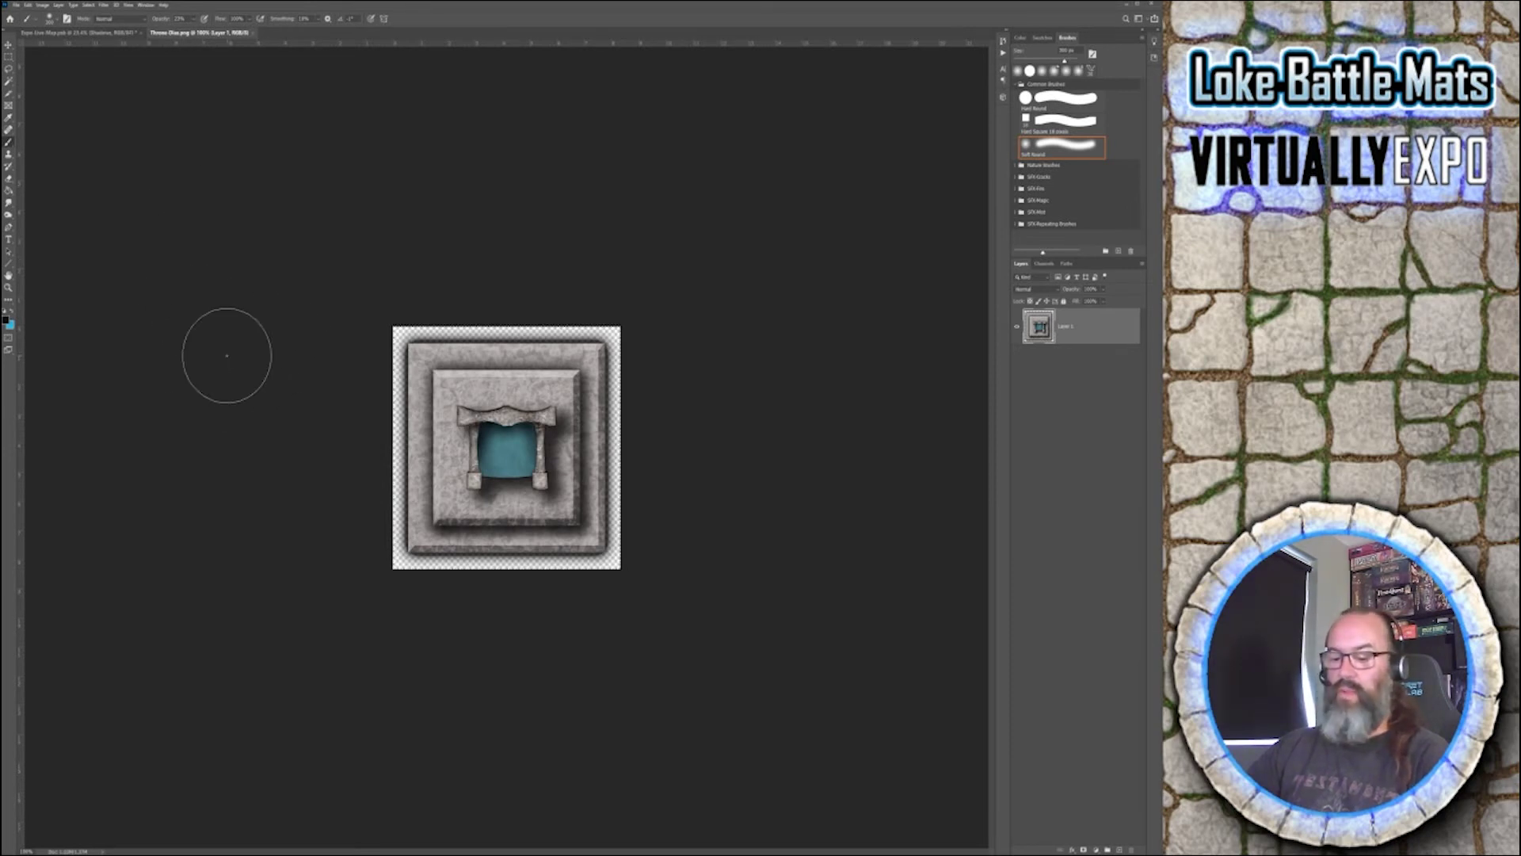
left_click(91, 33)
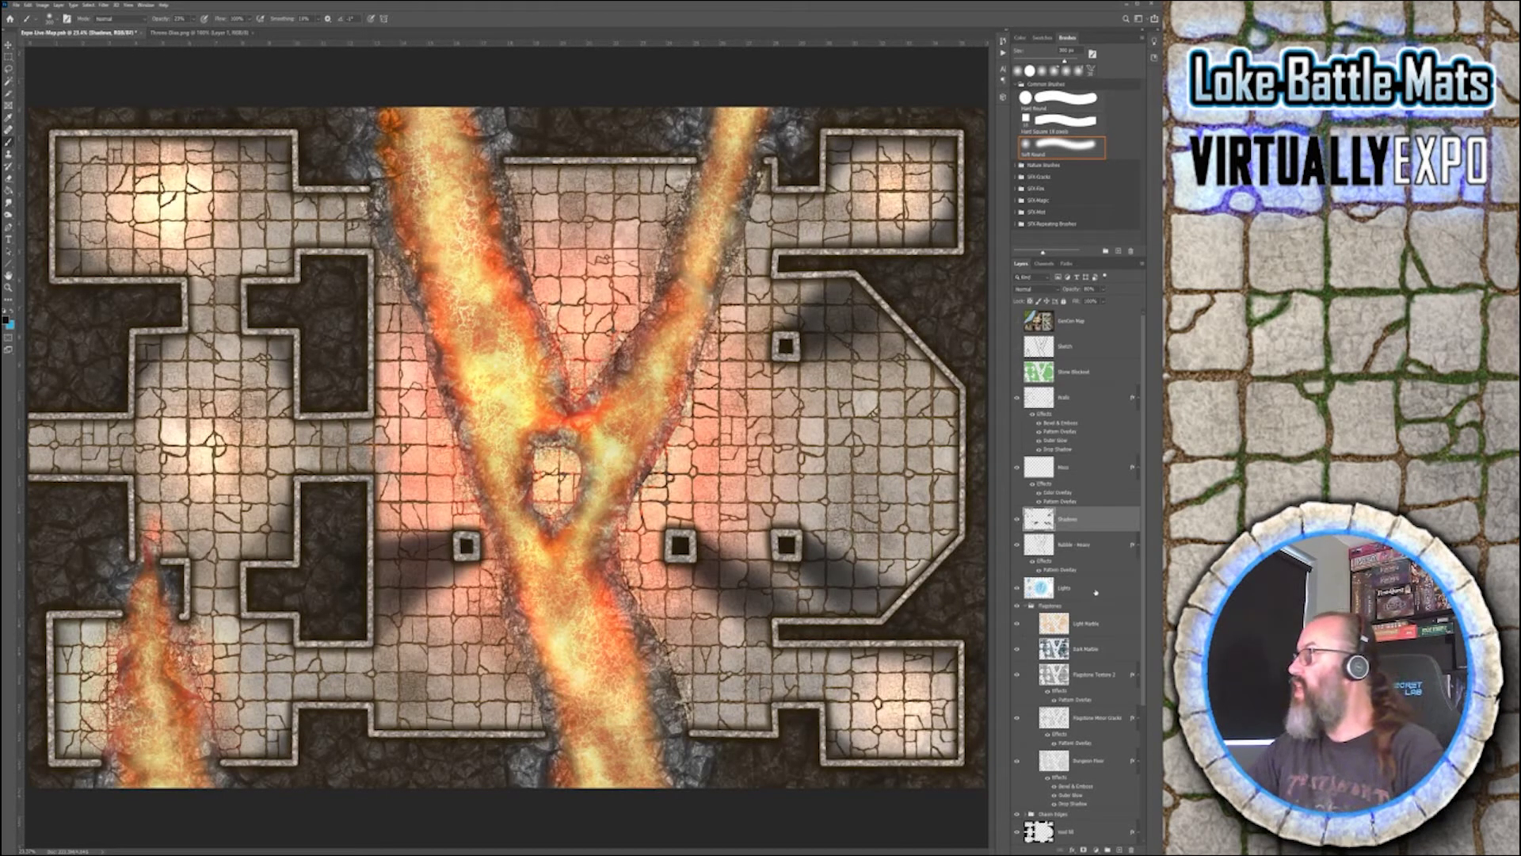
key("ctrl+v")
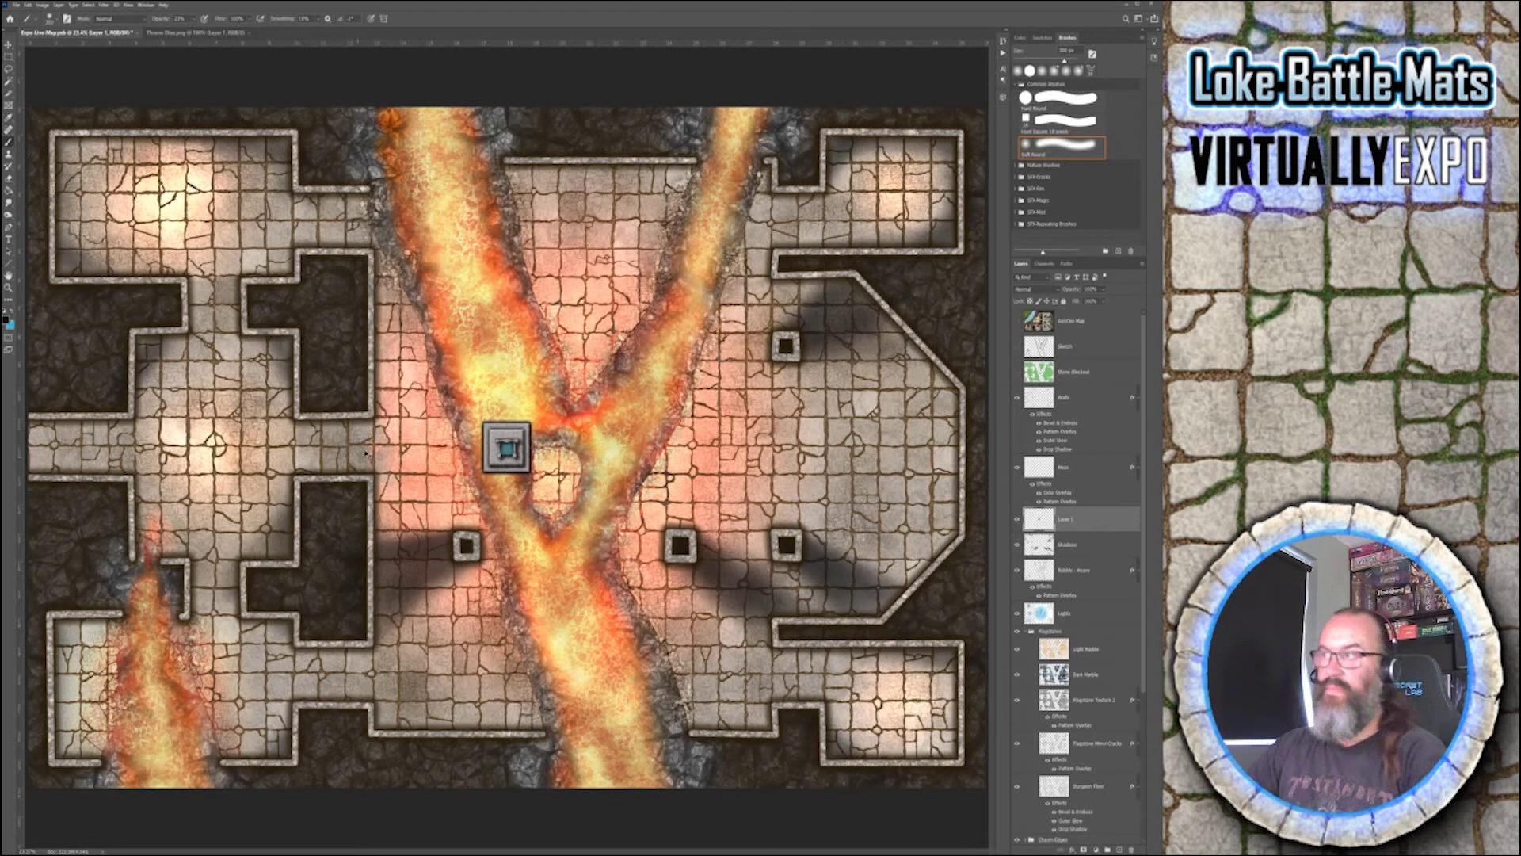
- Rotate the throne dais 90° clockwise, move it between the two easternmost pillars near the hall's east end, and close its source document
key("ctrl+t")
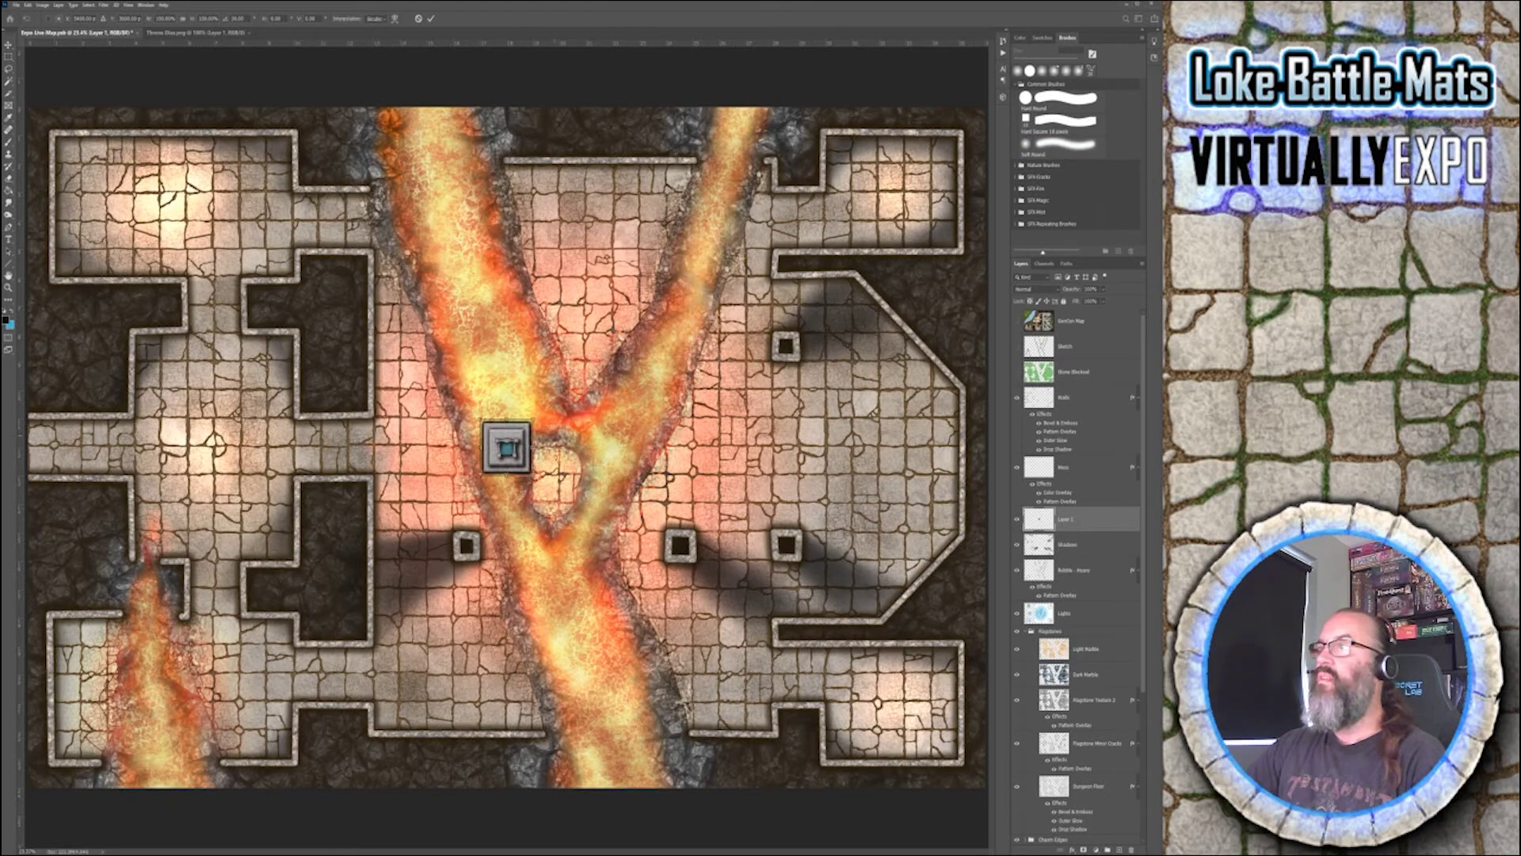
left_click_drag(539, 408, 542, 480)
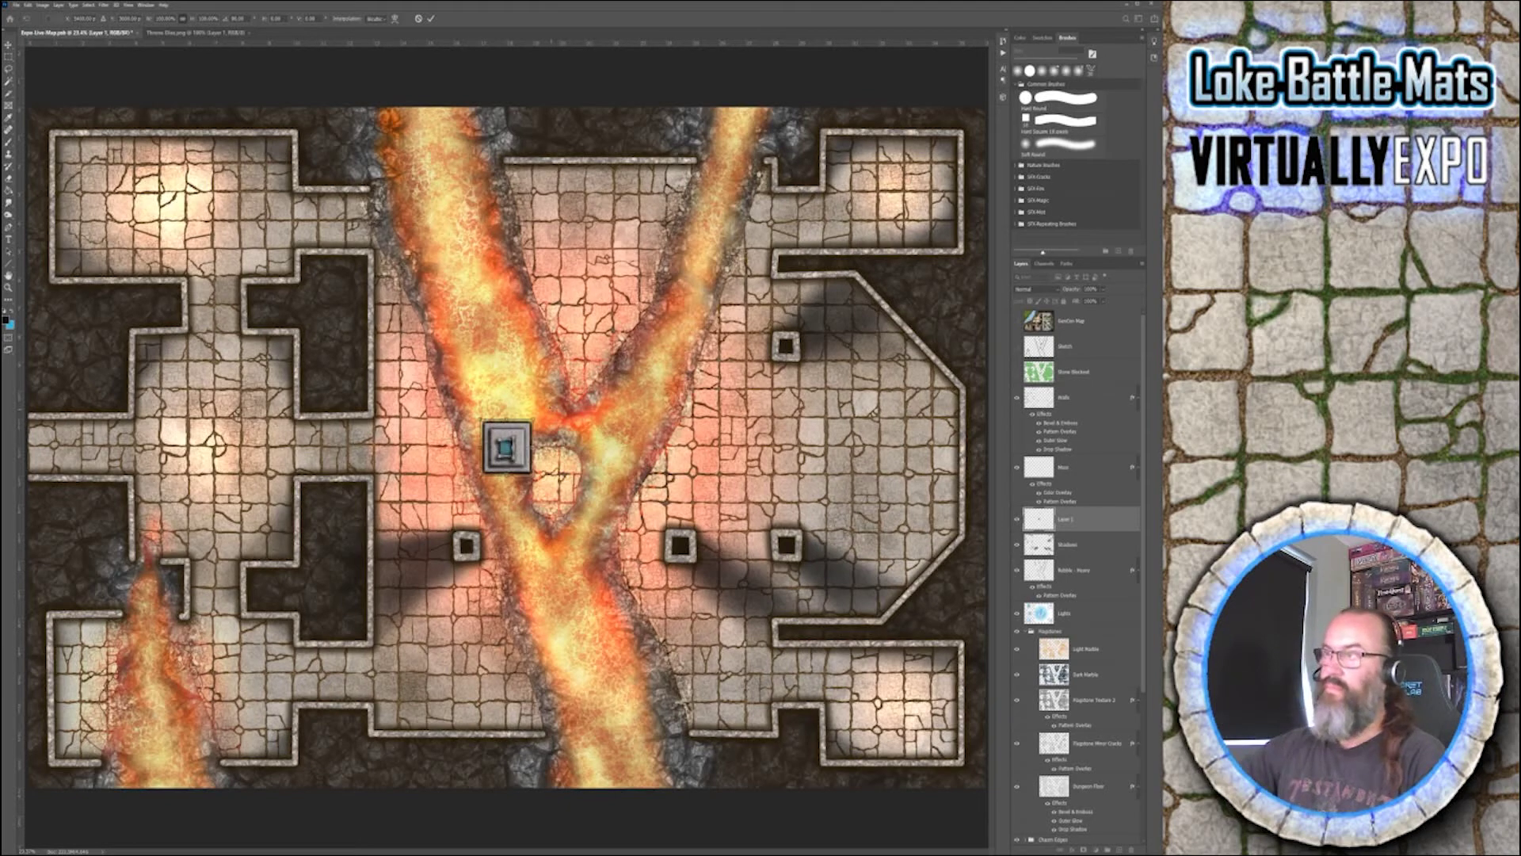
left_click(1058, 144)
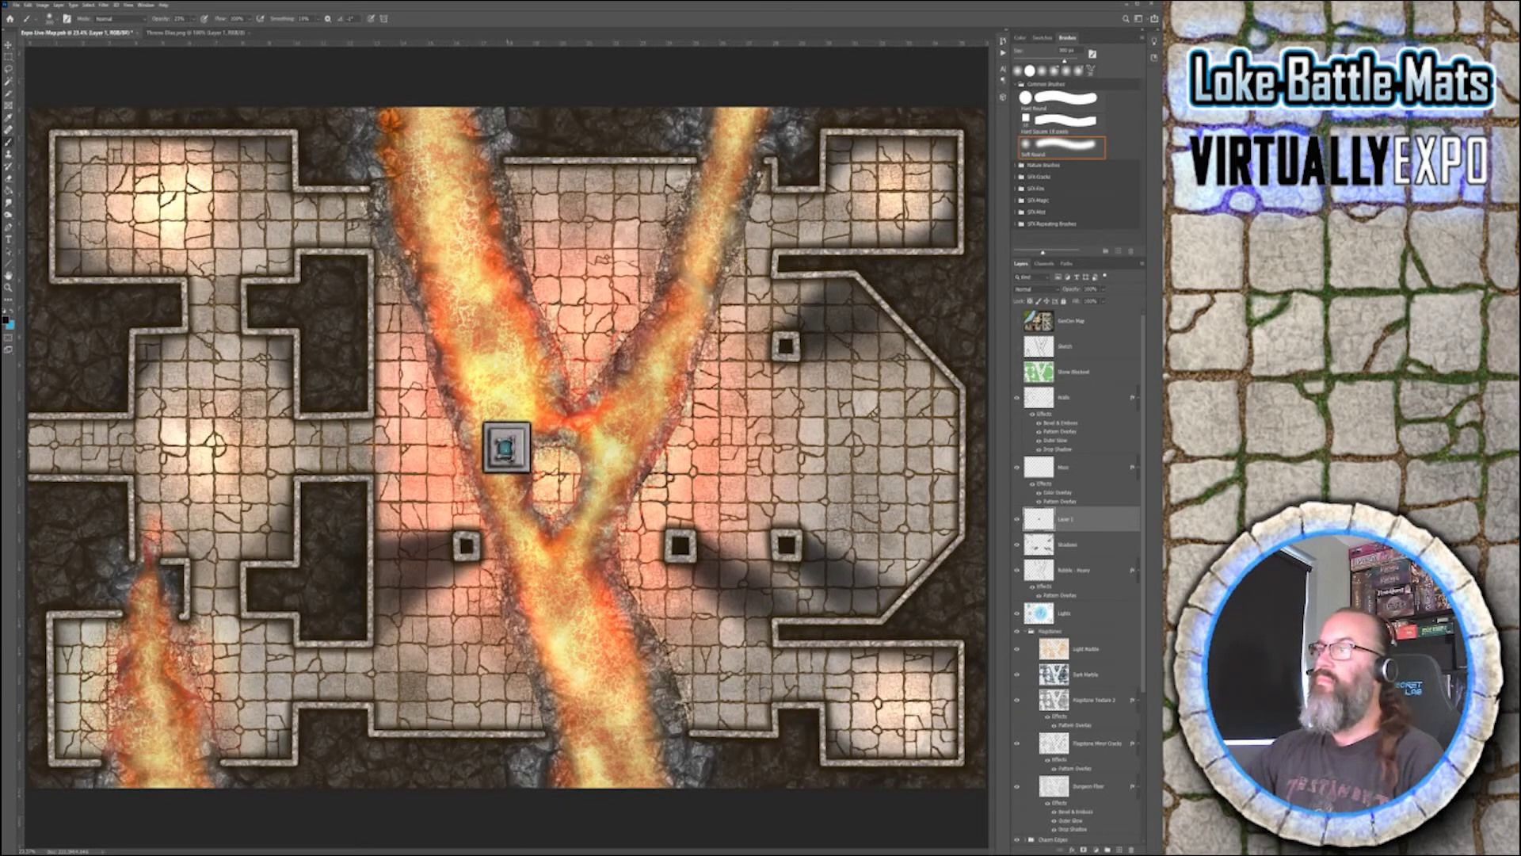
mouse_move(507, 448)
left_mouse_down()
mouse_move(864, 443)
mouse_move(850, 445)
left_mouse_up()
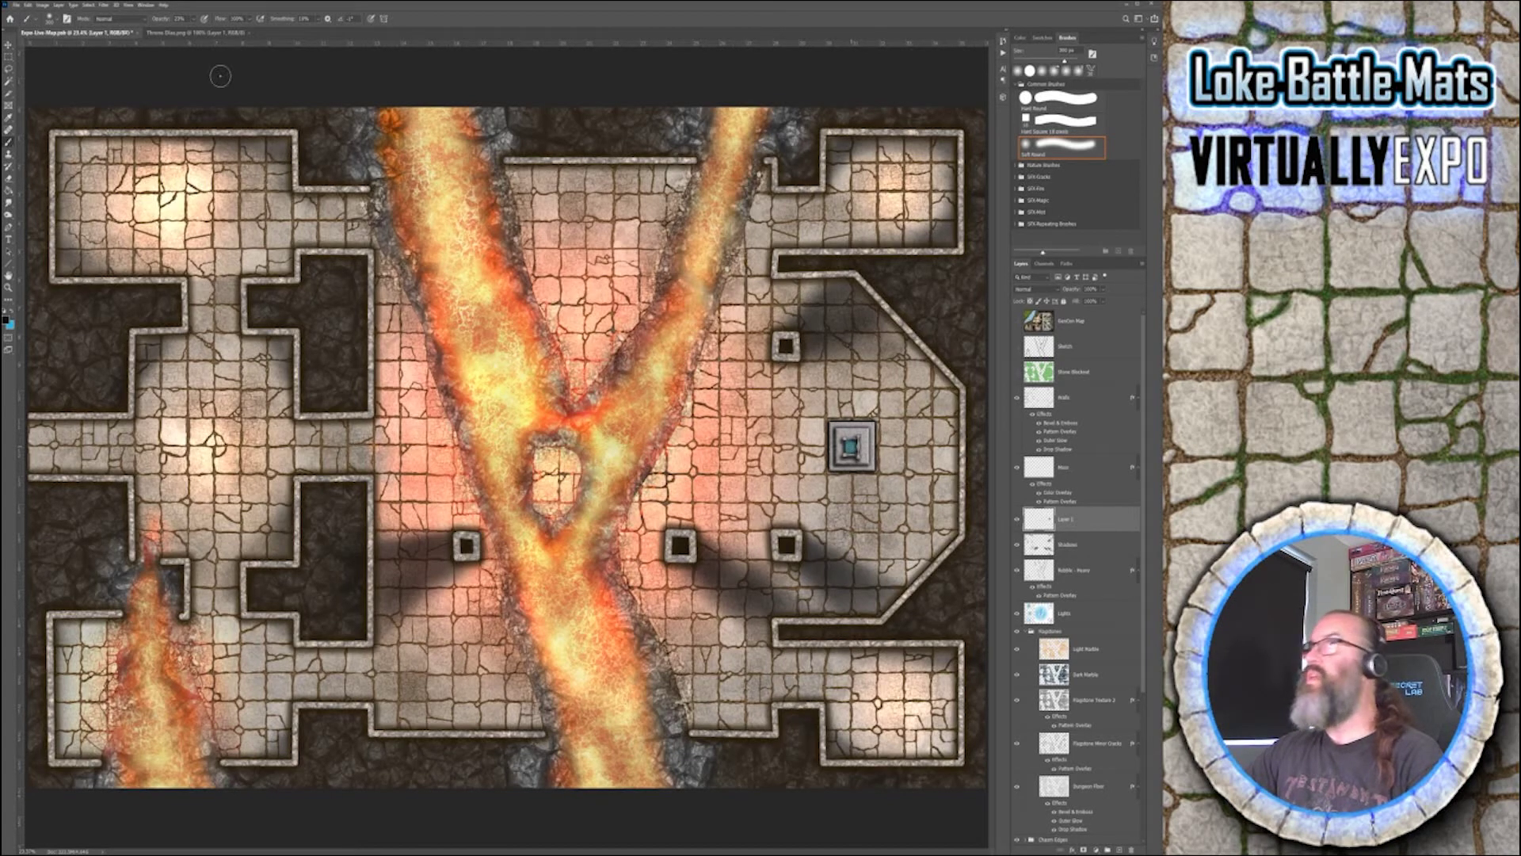
left_click(249, 34)
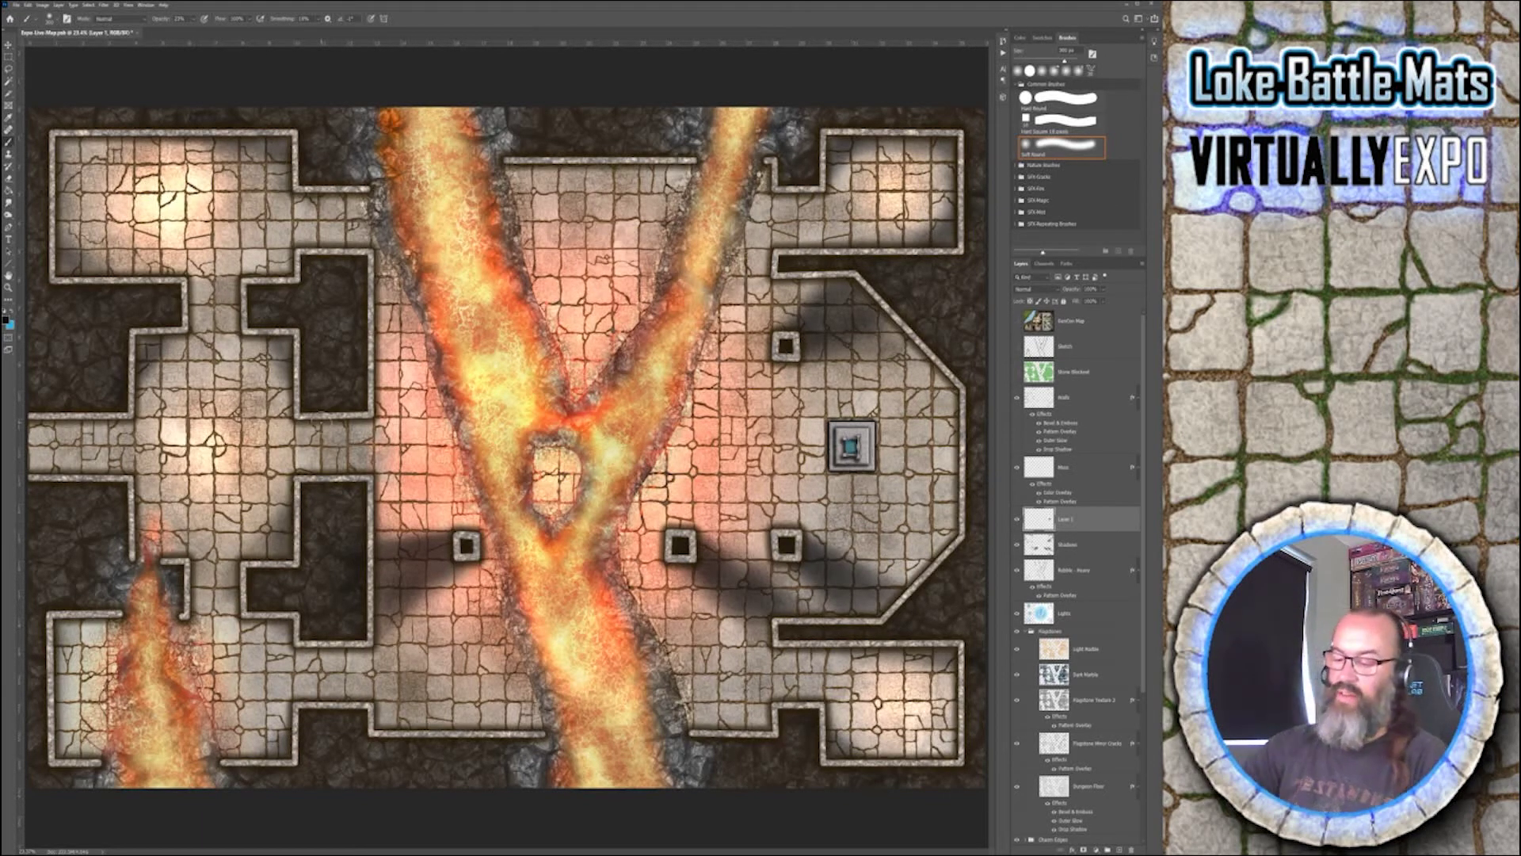
- Delete the dark outer border strips along the west and north edges of the throne dais
key("ctrl+plus")
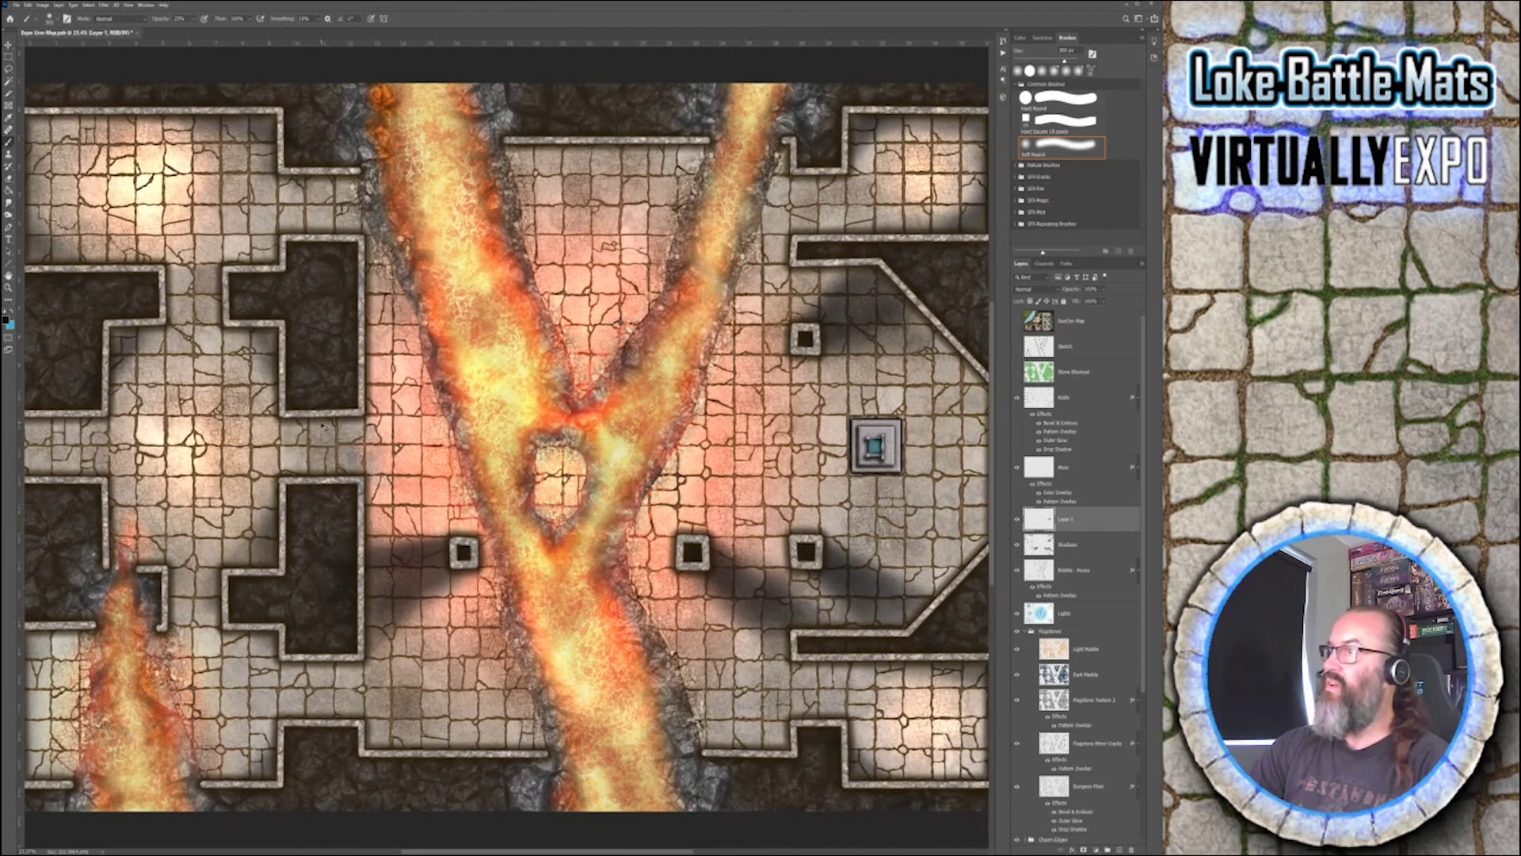
key("ctrl+plus")
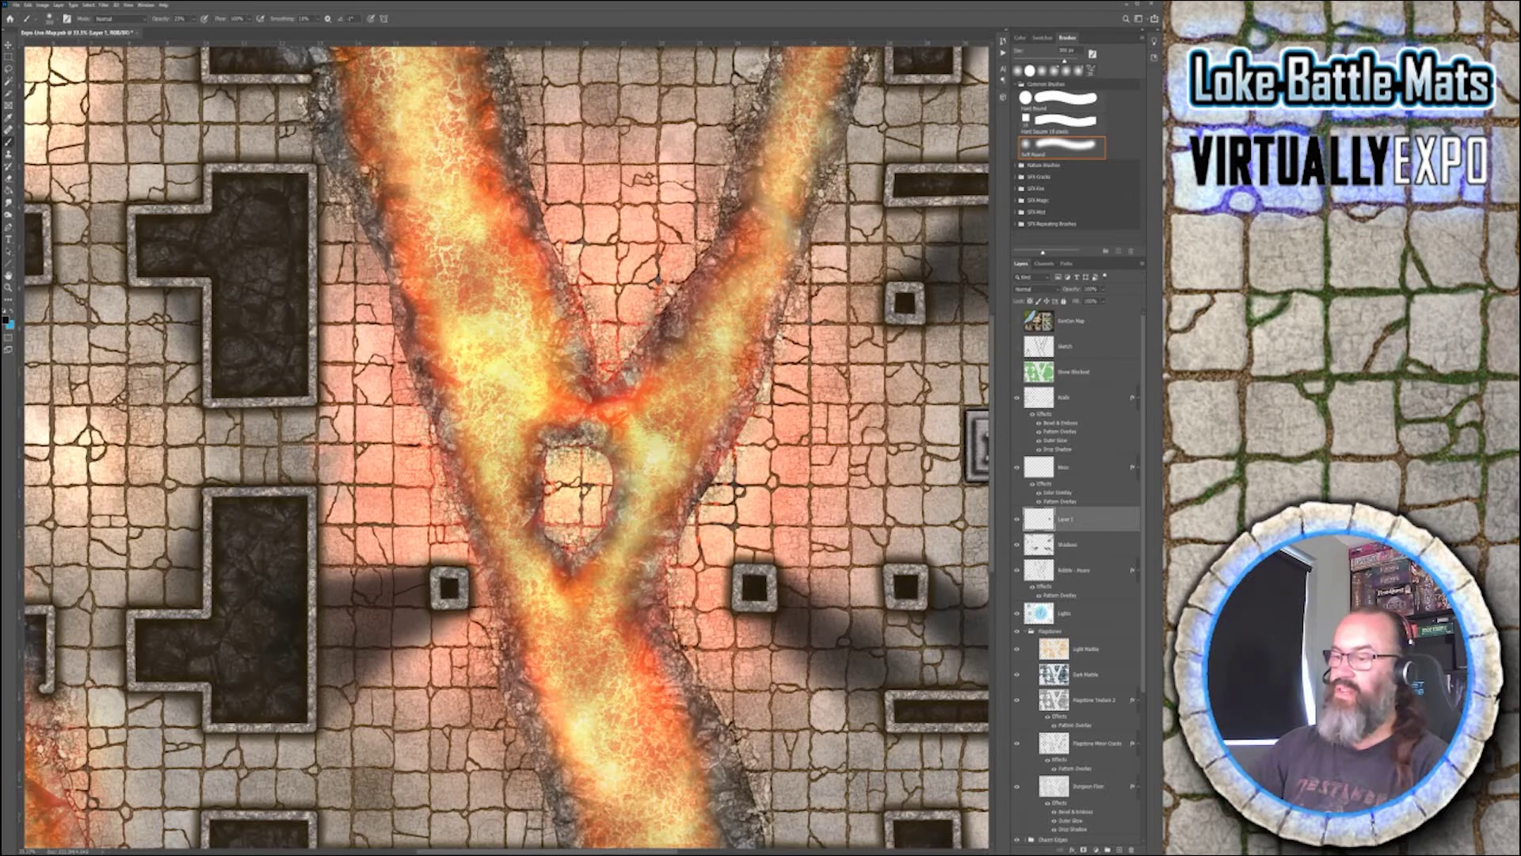
left_click_drag(482, 851, 574, 852)
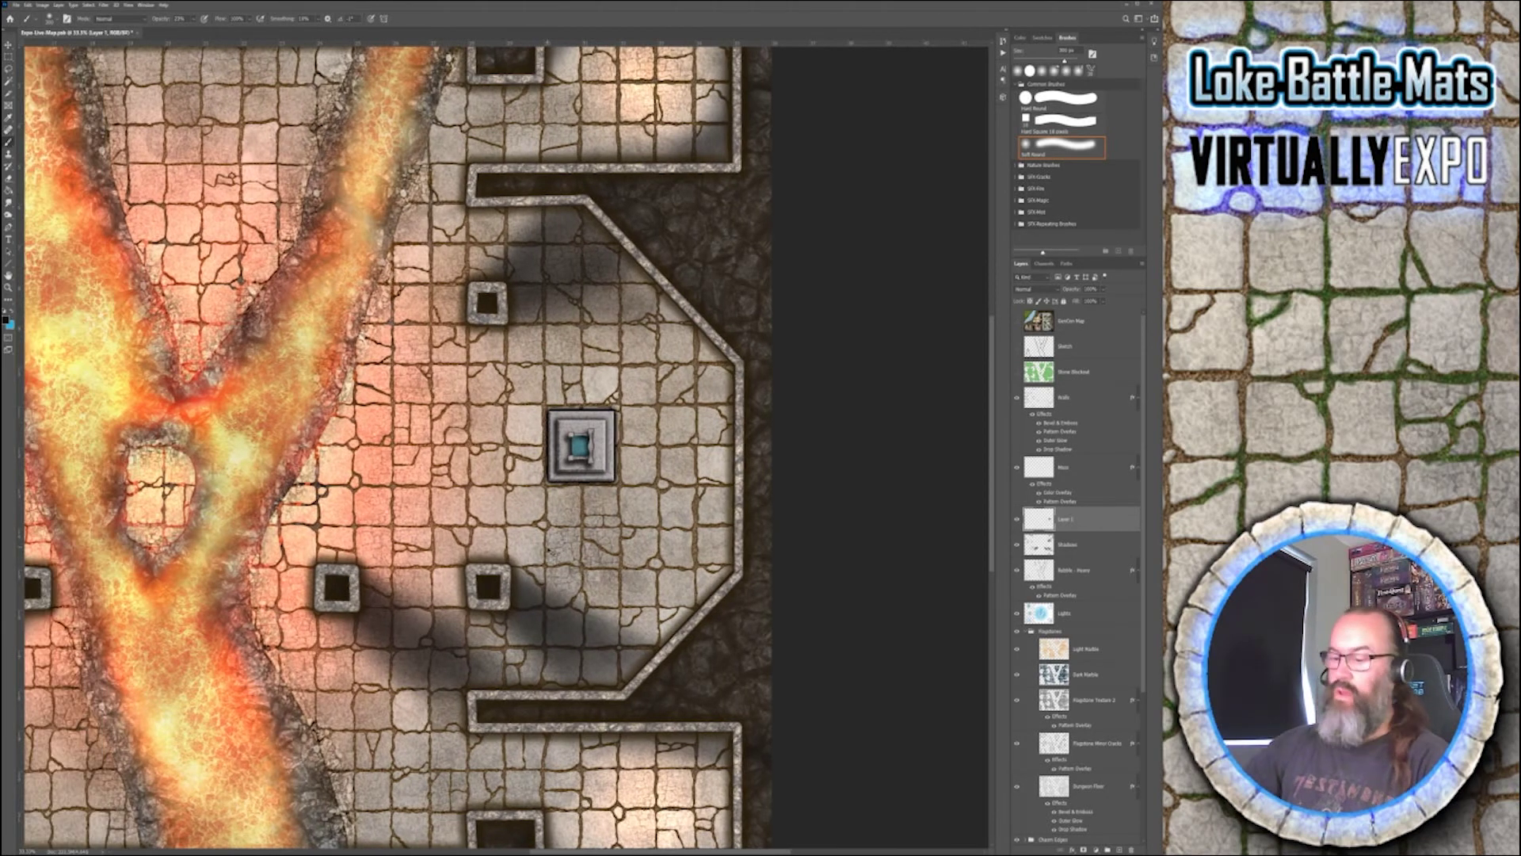
key("ctrl+plus")
key("ctrl+plus")
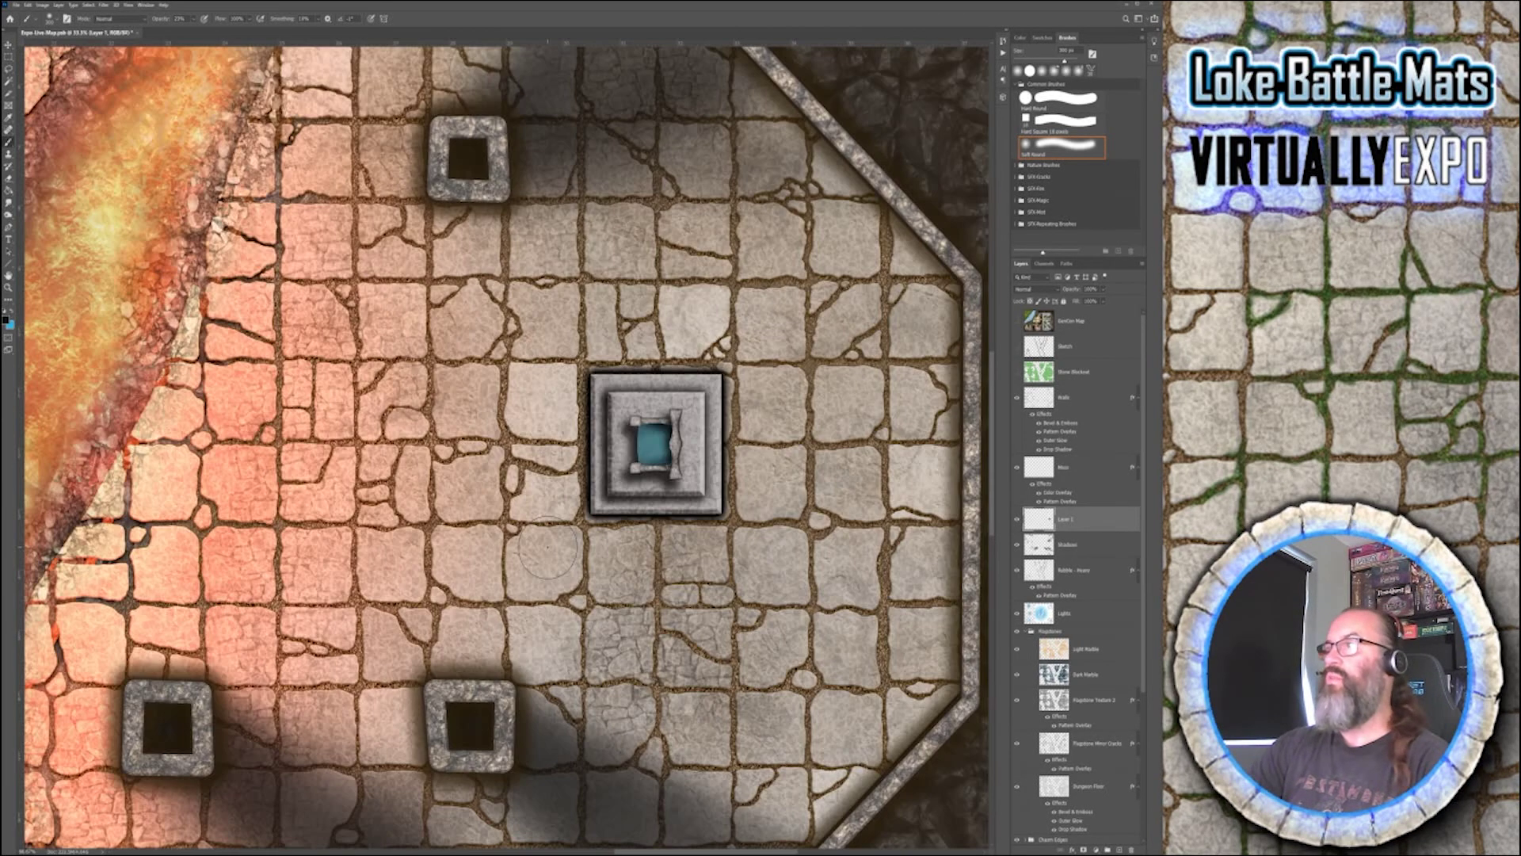
scroll(687, 531, "right", 5)
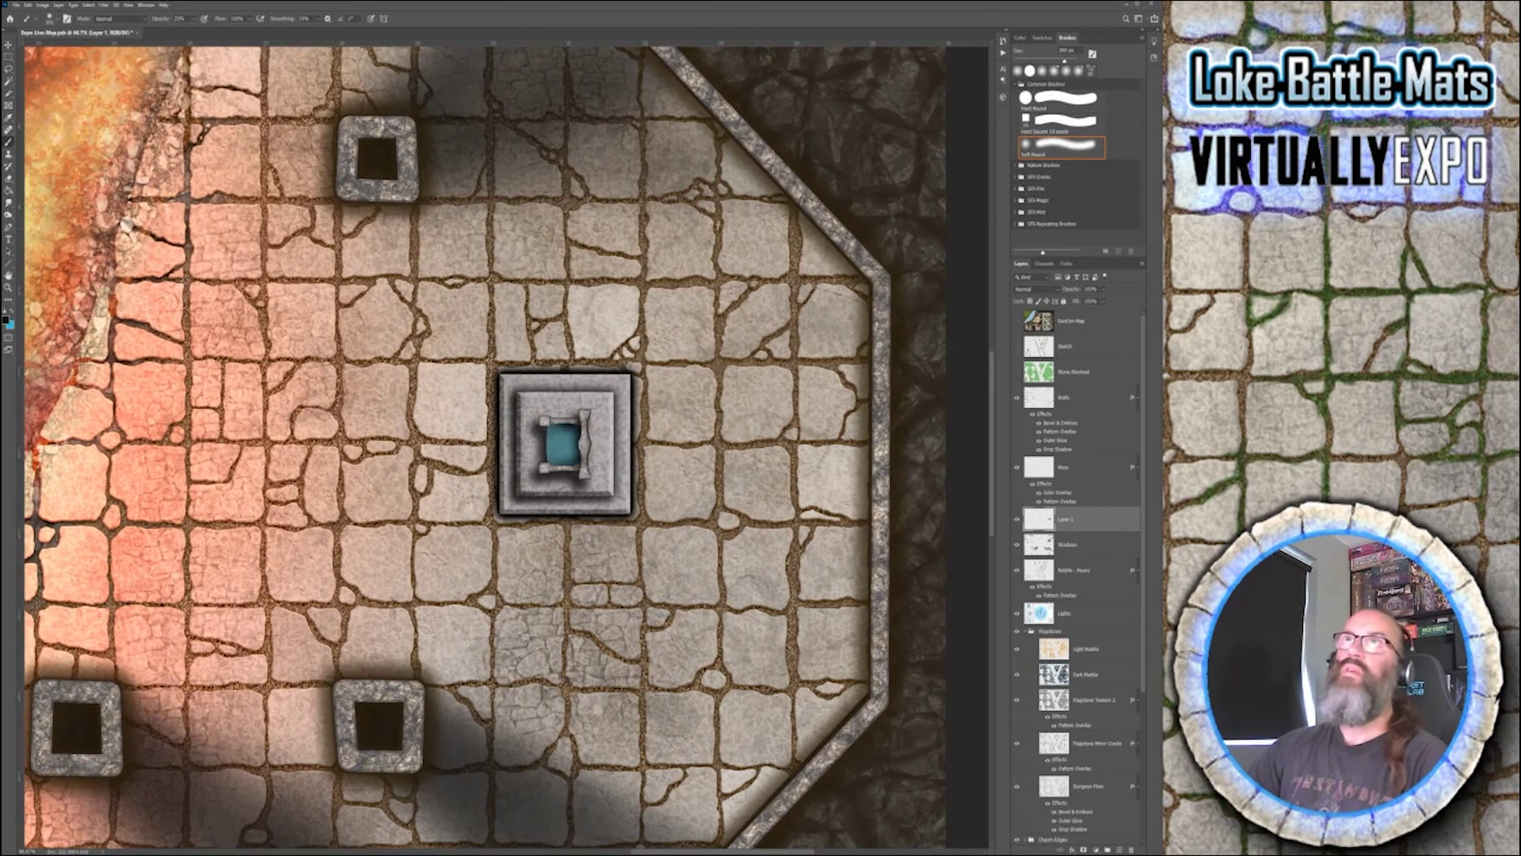
key("m")
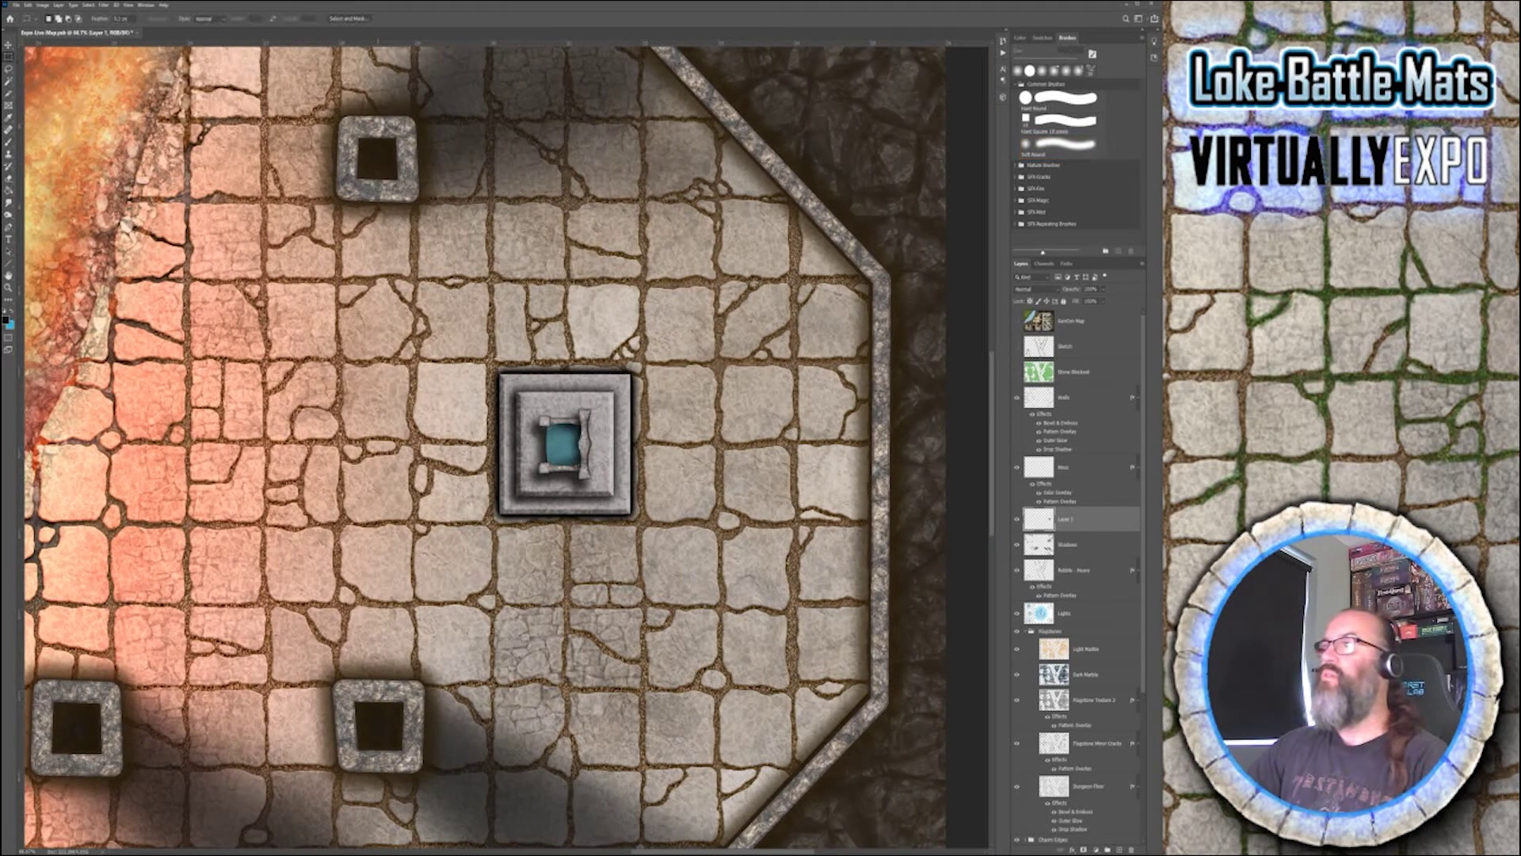
left_click_drag(432, 301, 488, 583)
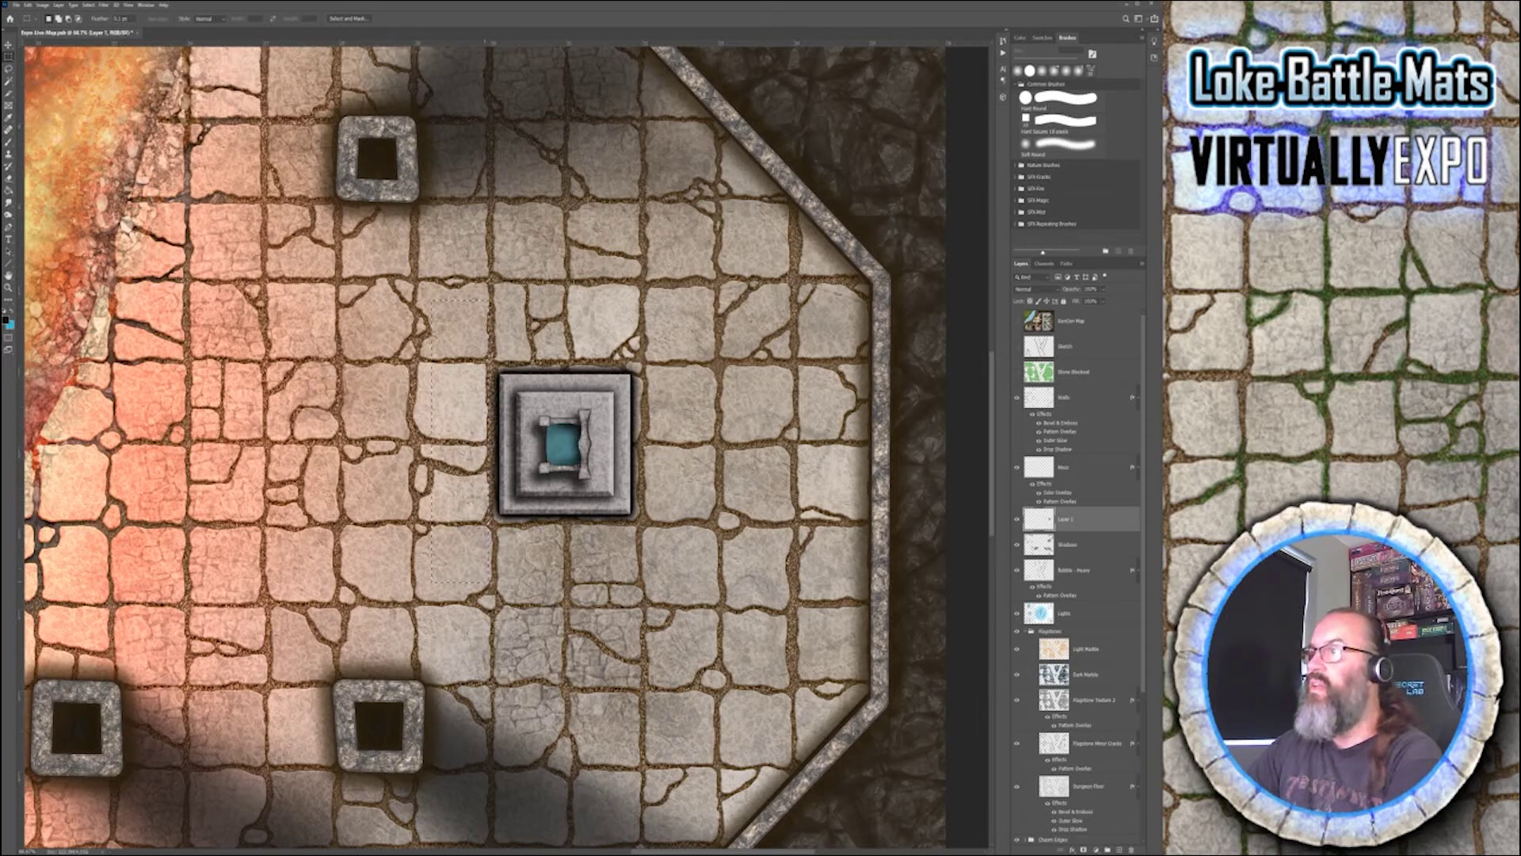
key("Delete")
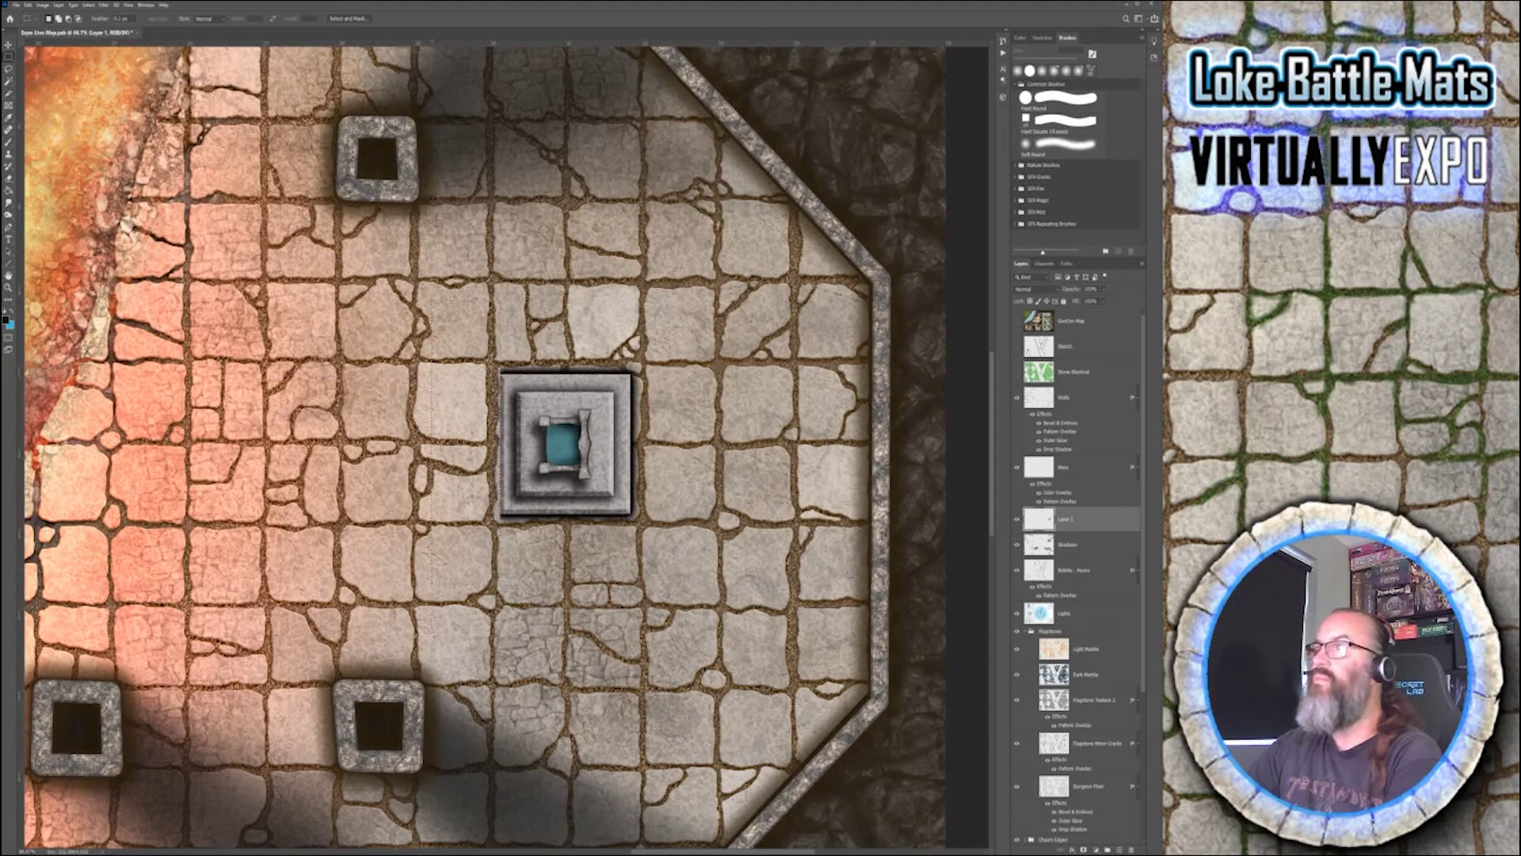
left_click_drag(403, 239, 627, 346)
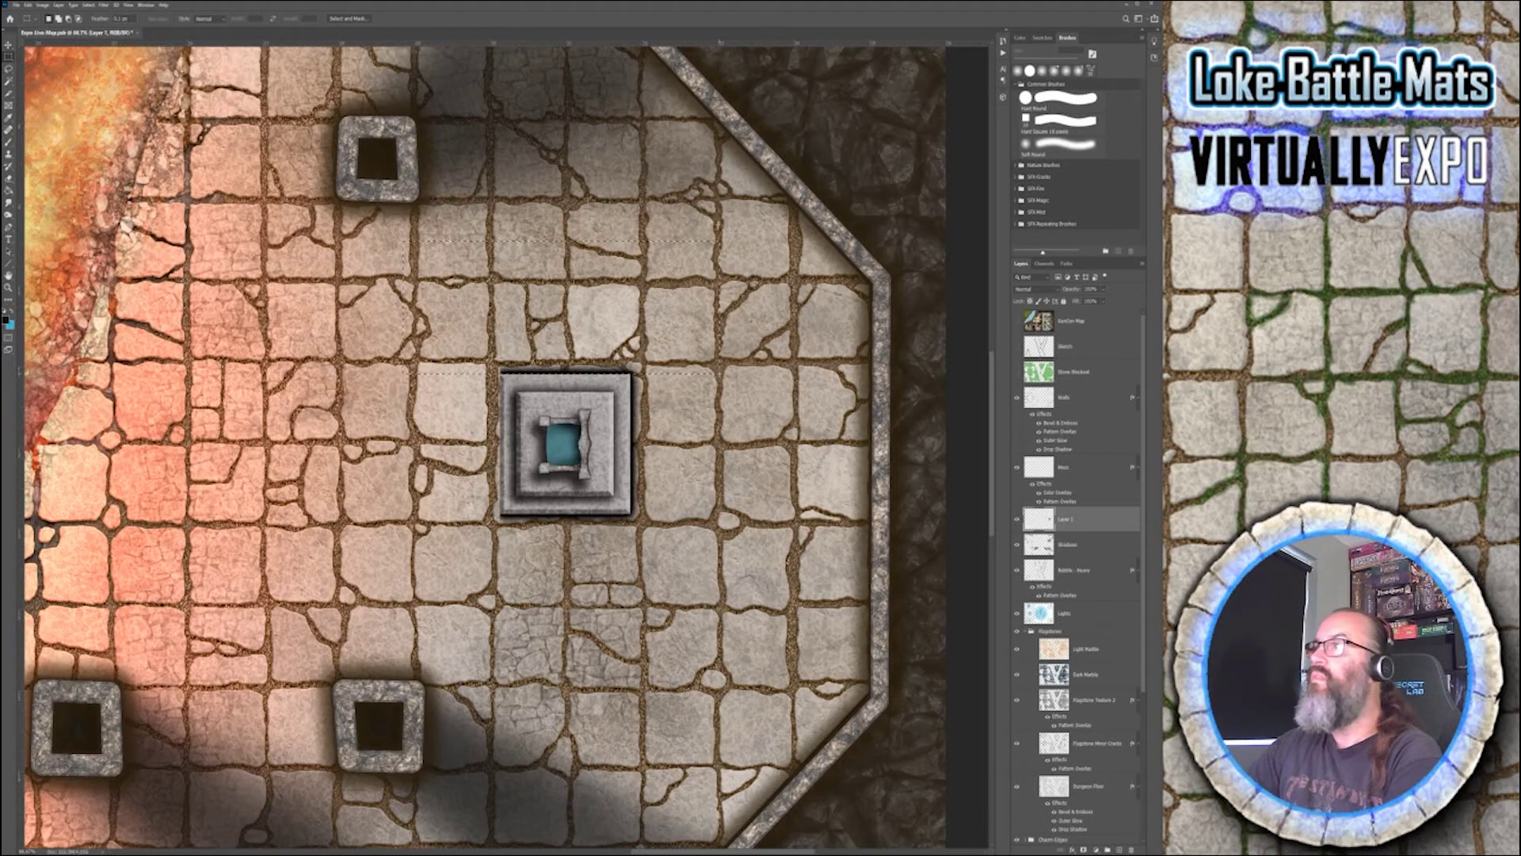
key("Delete")
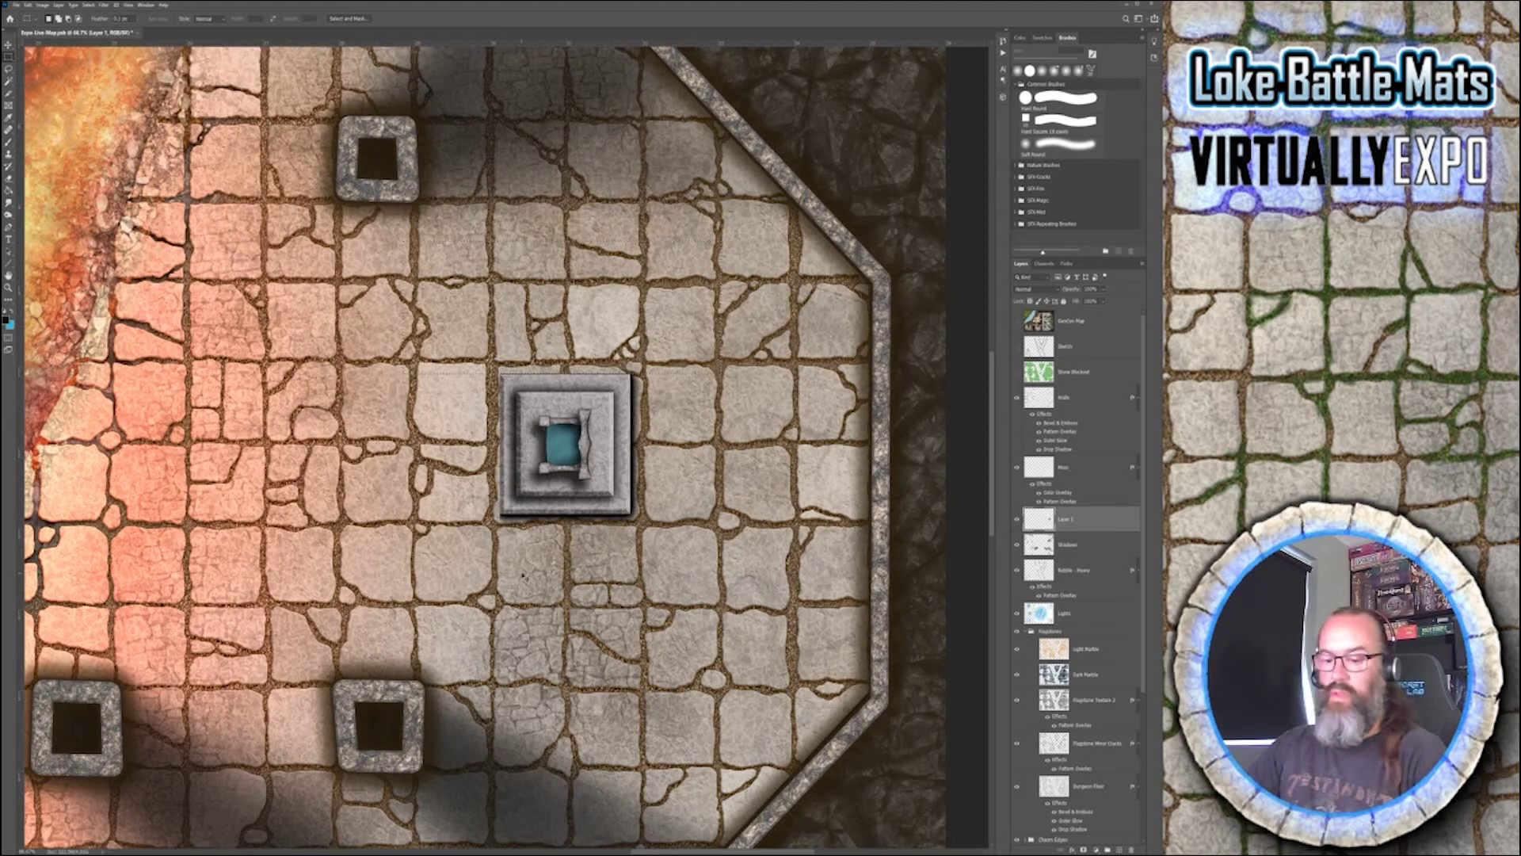
- Scale the throne dais up slightly so it fills a two-by-two block of floor squares
key("ctrl+t")
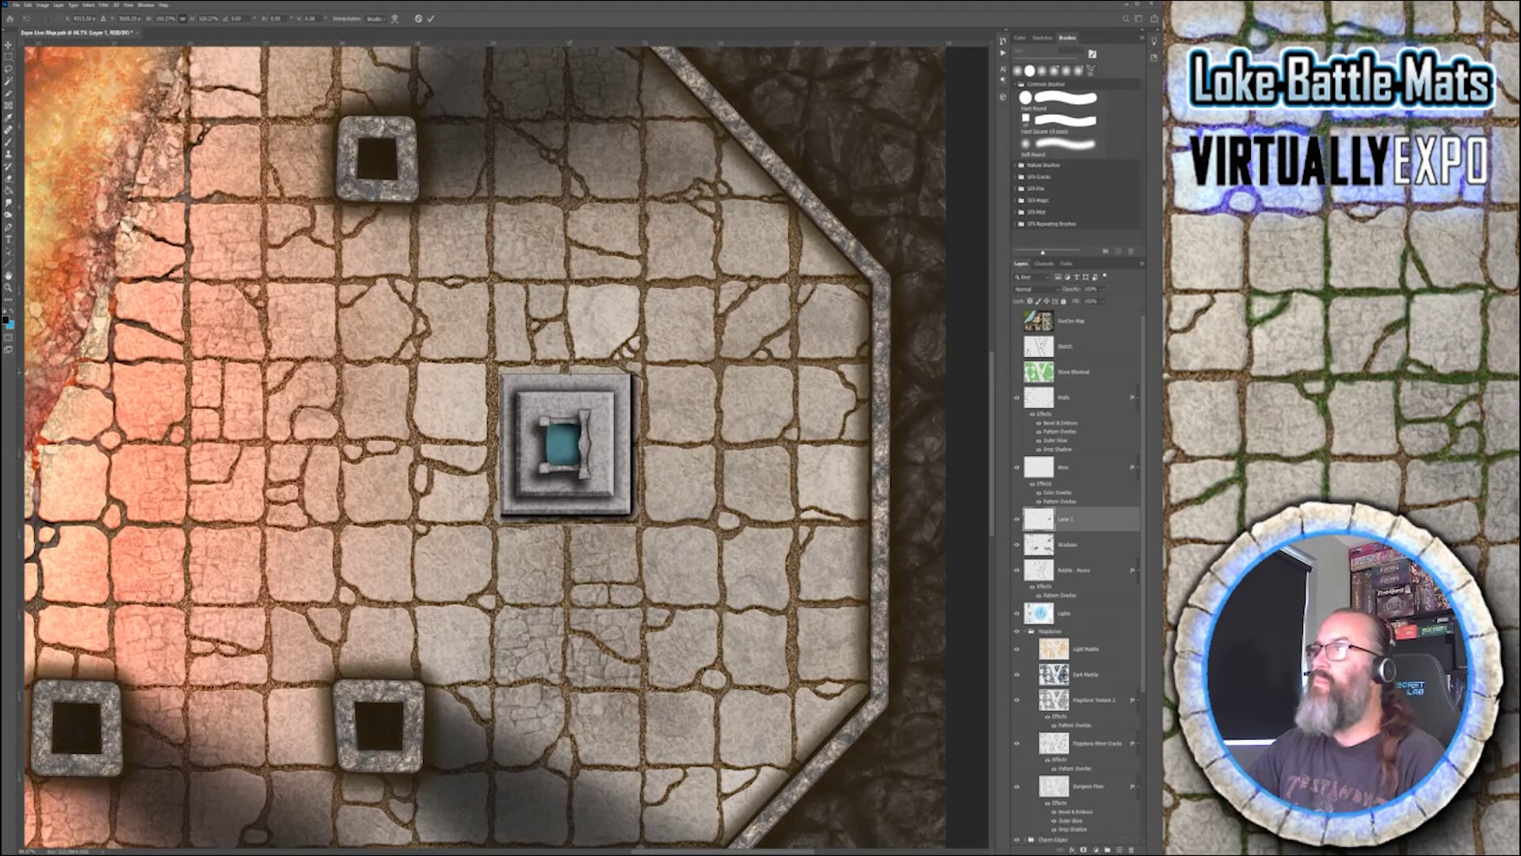
left_click_drag(569, 373, 569, 363)
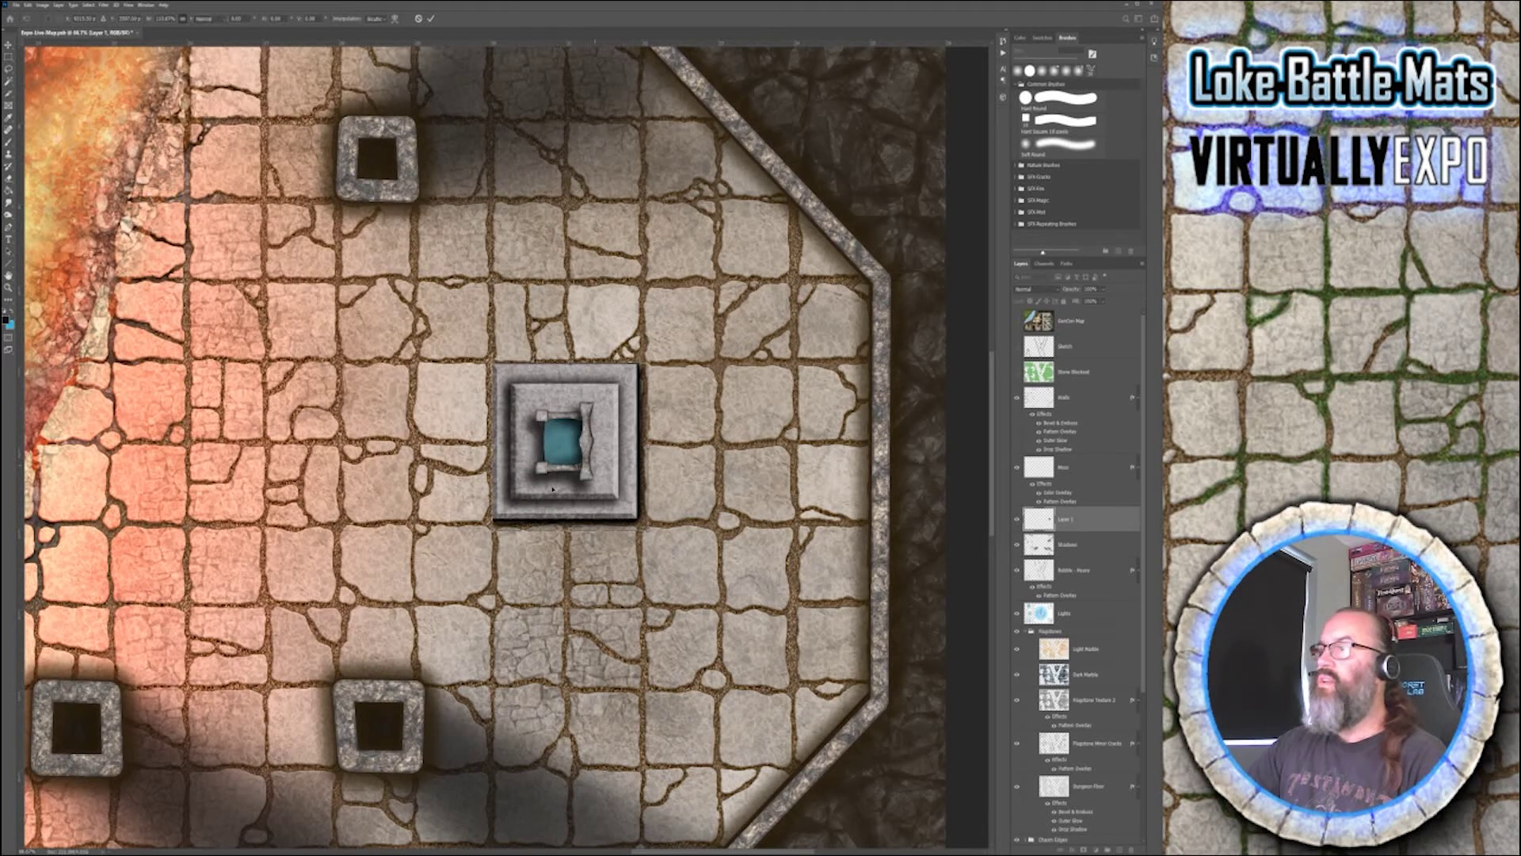
key("Return")
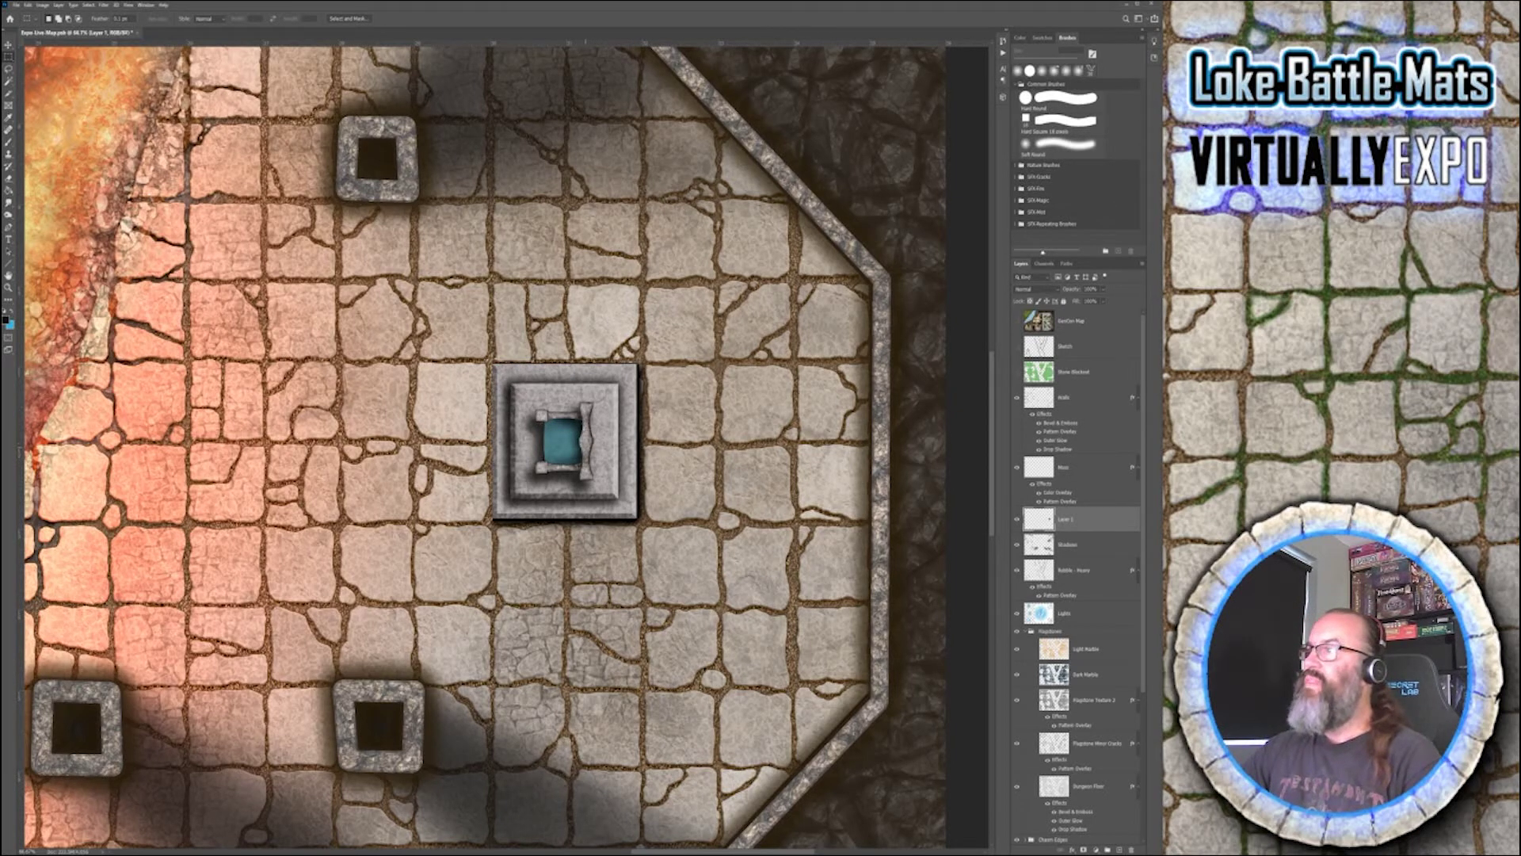
- Paint a soft shadow on the Shadows layer along the south edge of the throne dais with a resized Soft Round brush
left_click(1069, 545)
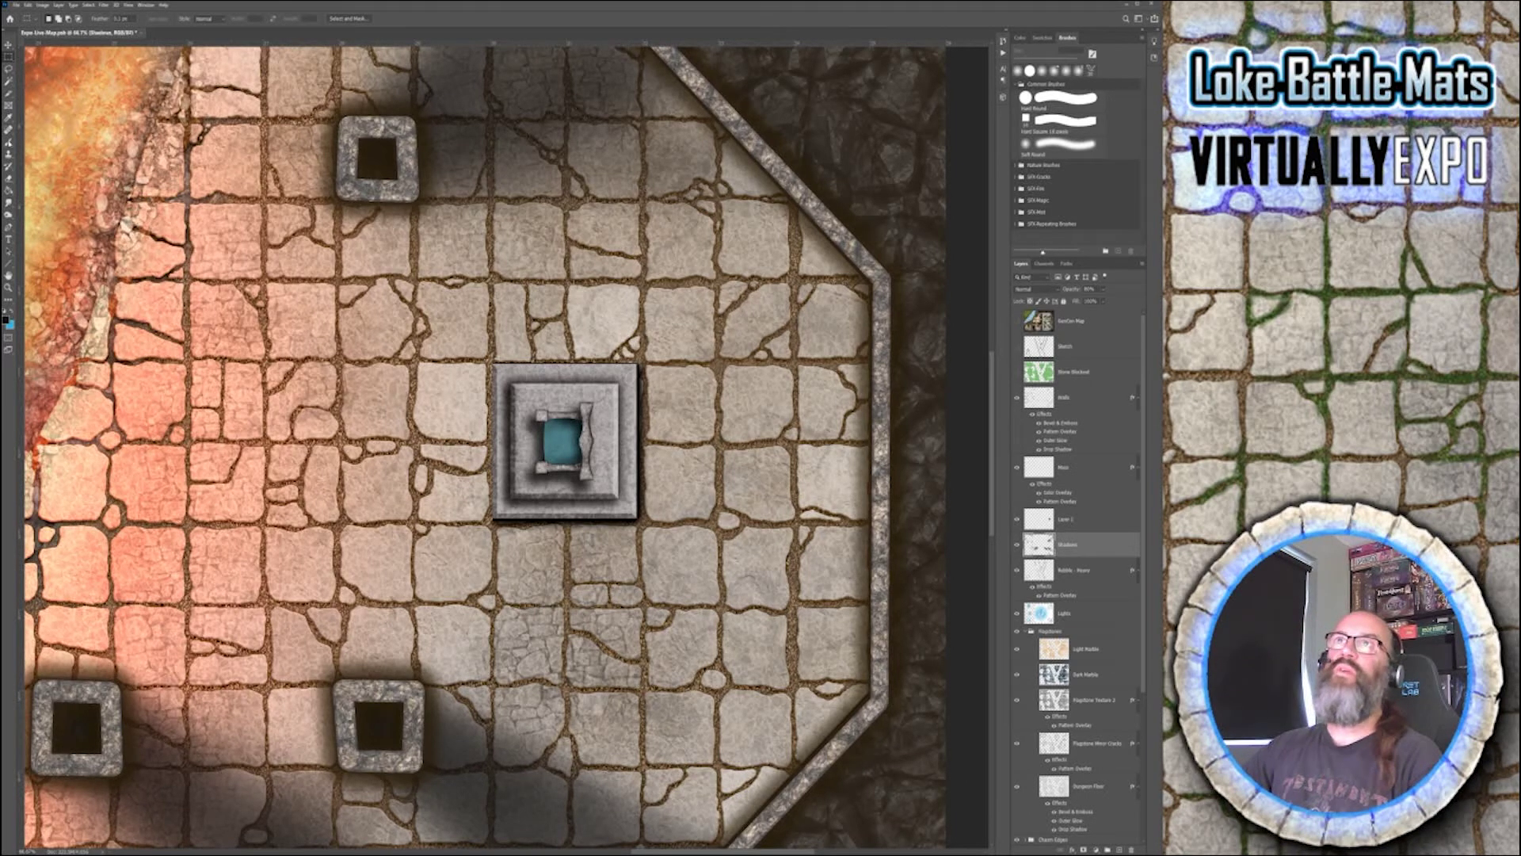
key("b")
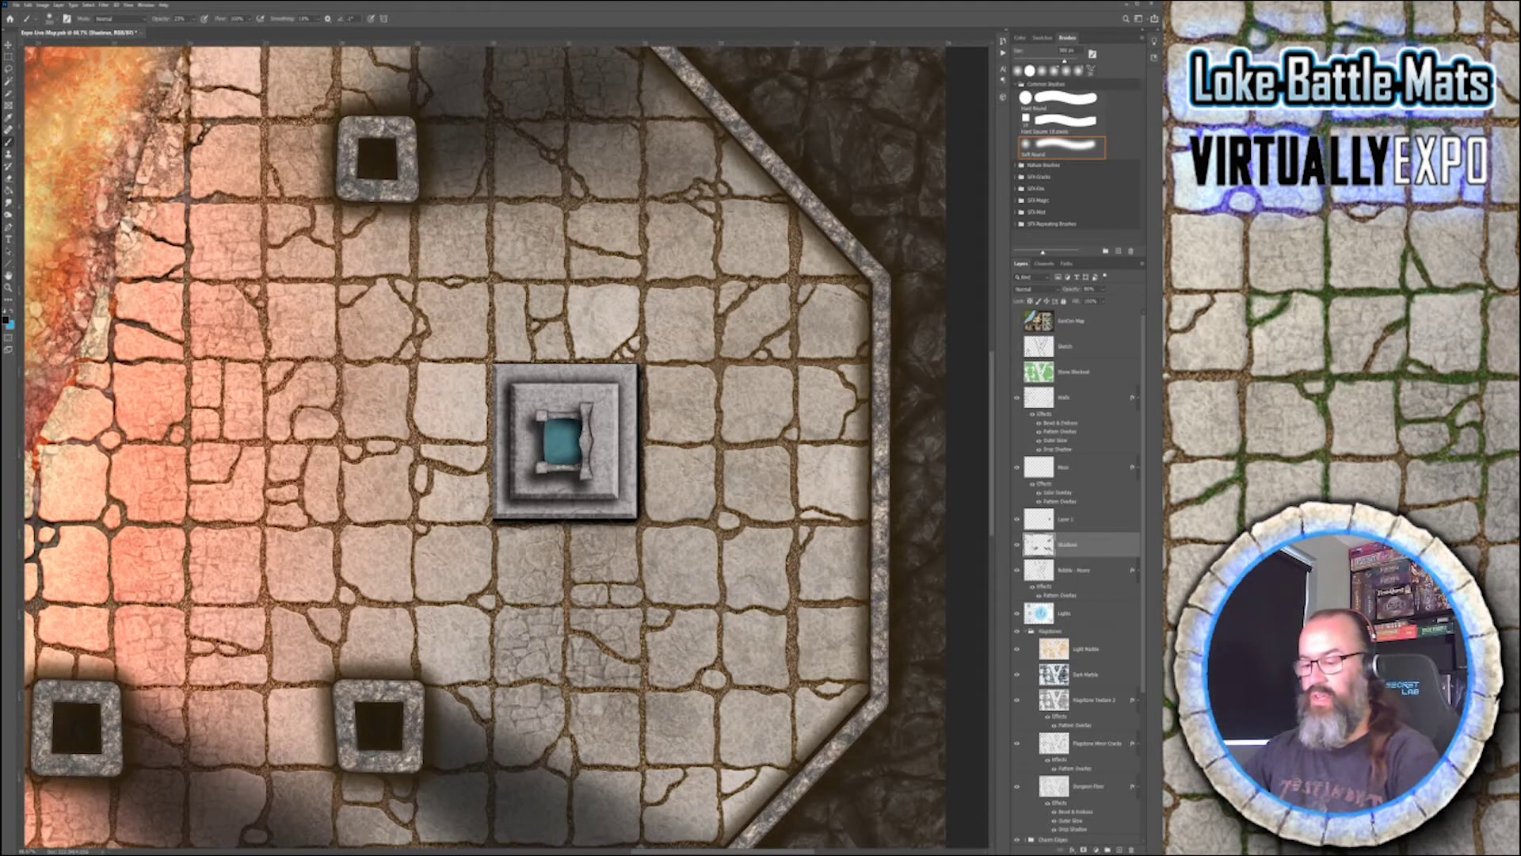
key("bracketright")
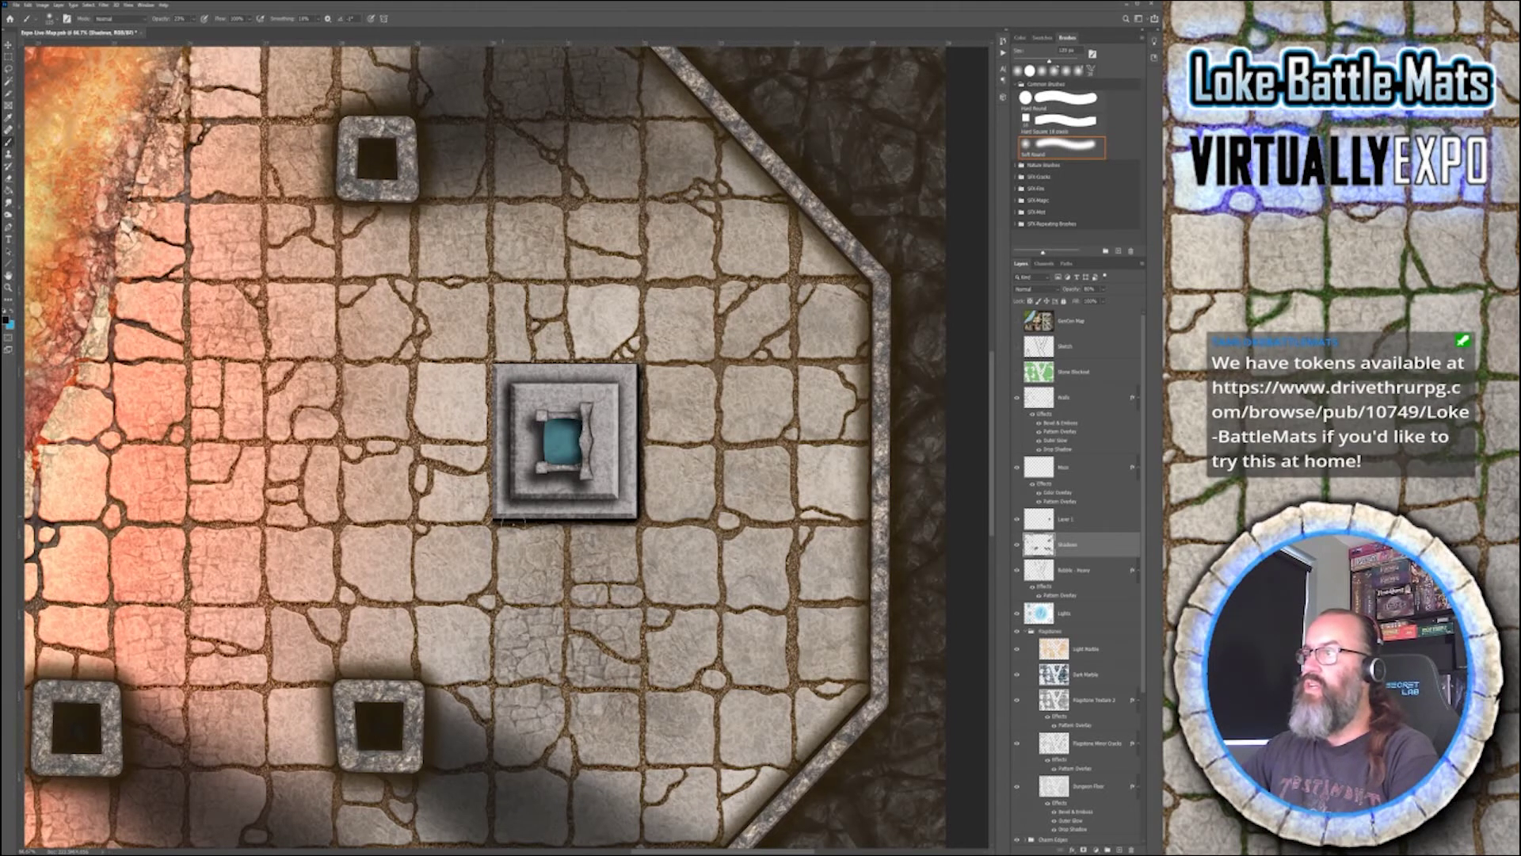
mouse_move(523, 547)
left_mouse_down()
mouse_move(555, 523)
mouse_move(531, 521)
mouse_move(555, 542)
mouse_move(528, 521)
mouse_move(585, 553)
mouse_move(538, 516)
mouse_move(602, 559)
mouse_move(630, 555)
mouse_move(606, 545)
mouse_move(632, 556)
left_mouse_up()
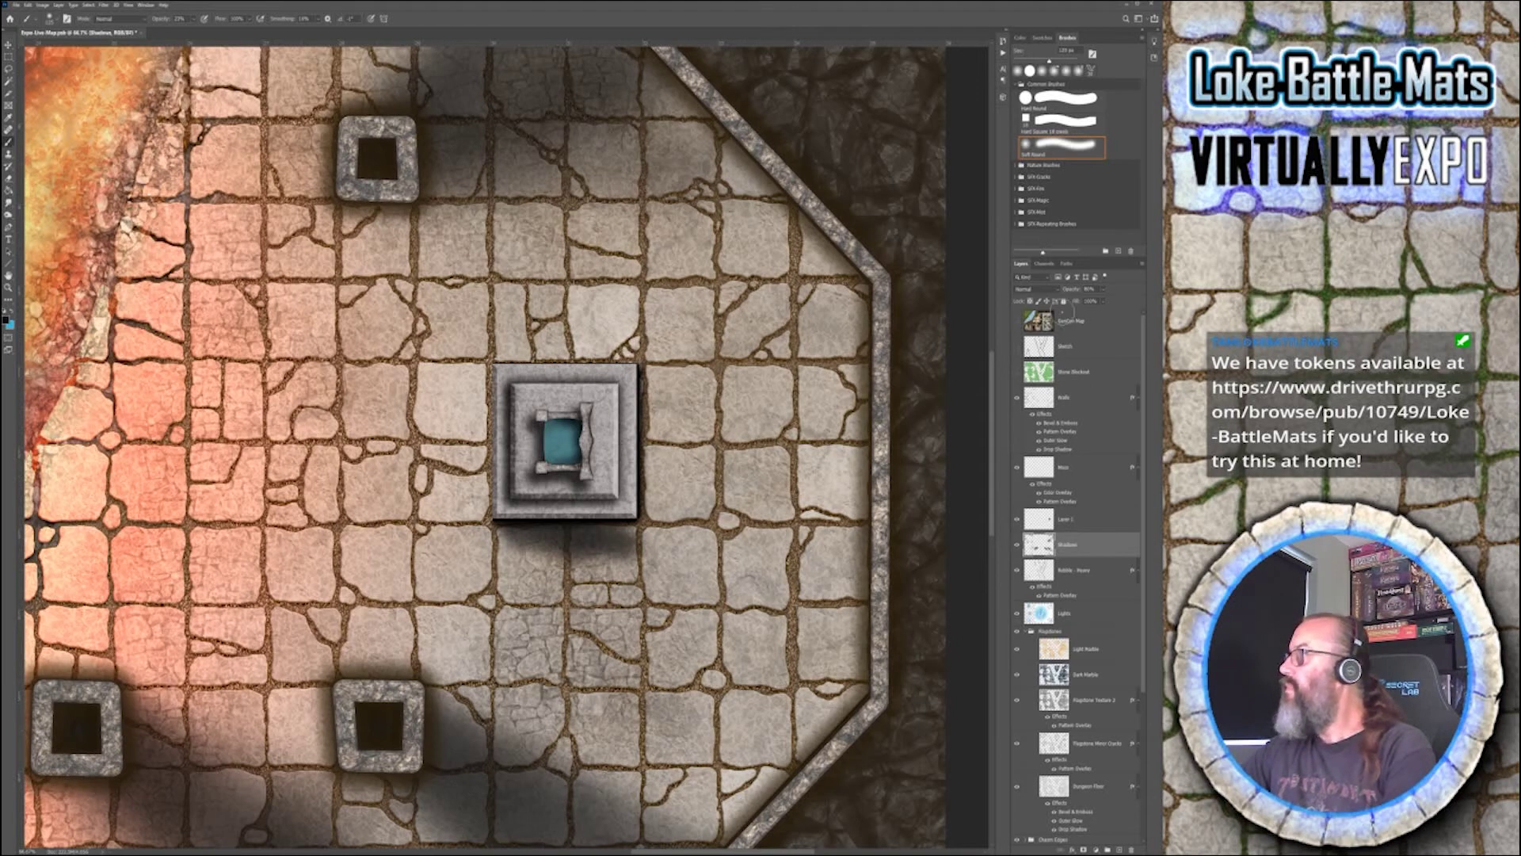
- Delete the three hidden reference layers above the Walls layer
left_click(1106, 323)
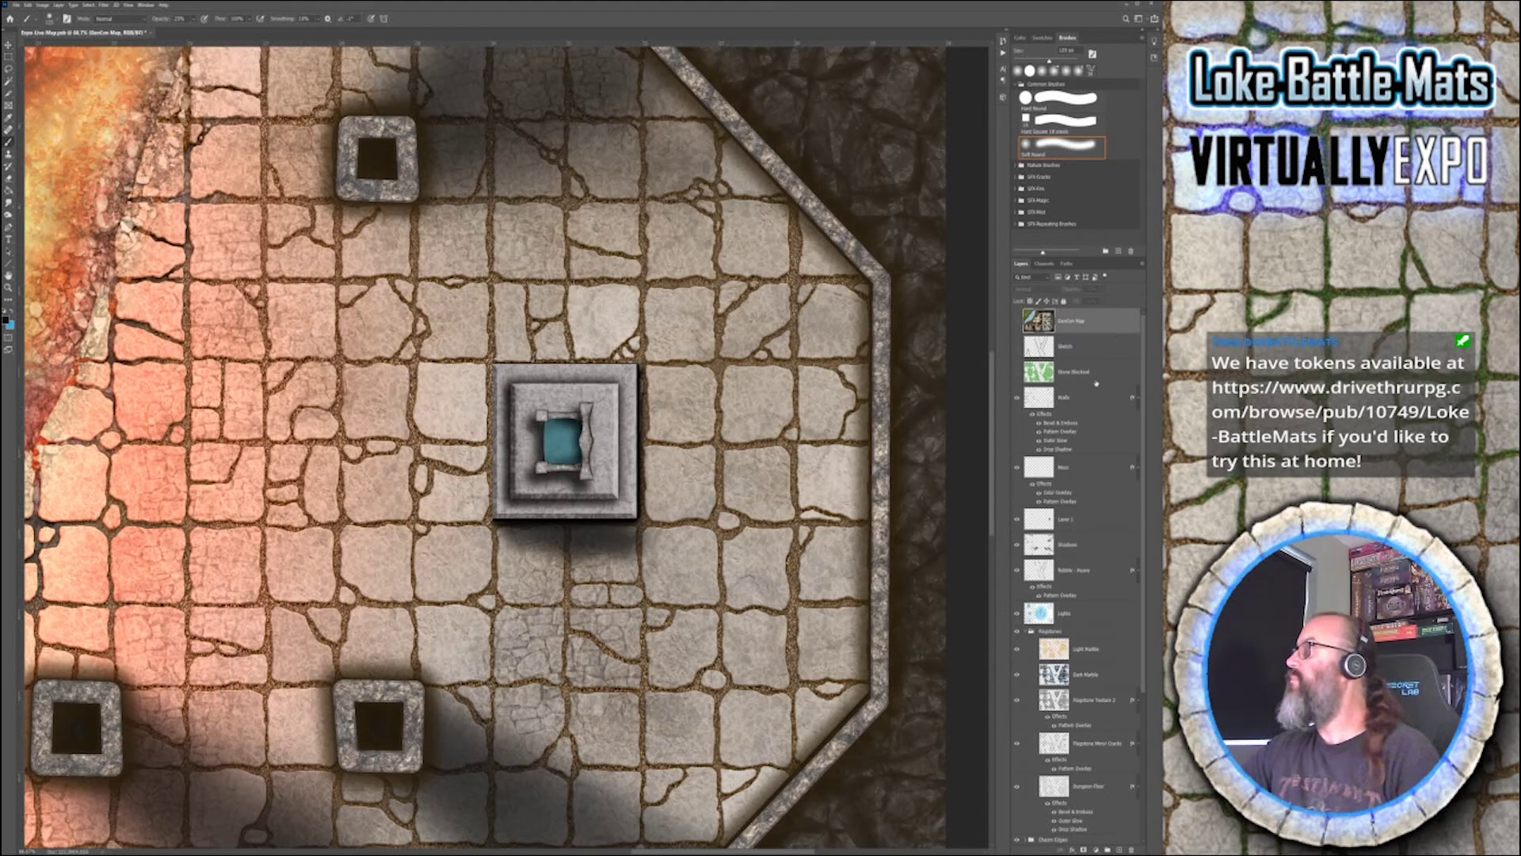
left_click(1116, 374, "shift")
key("Delete")
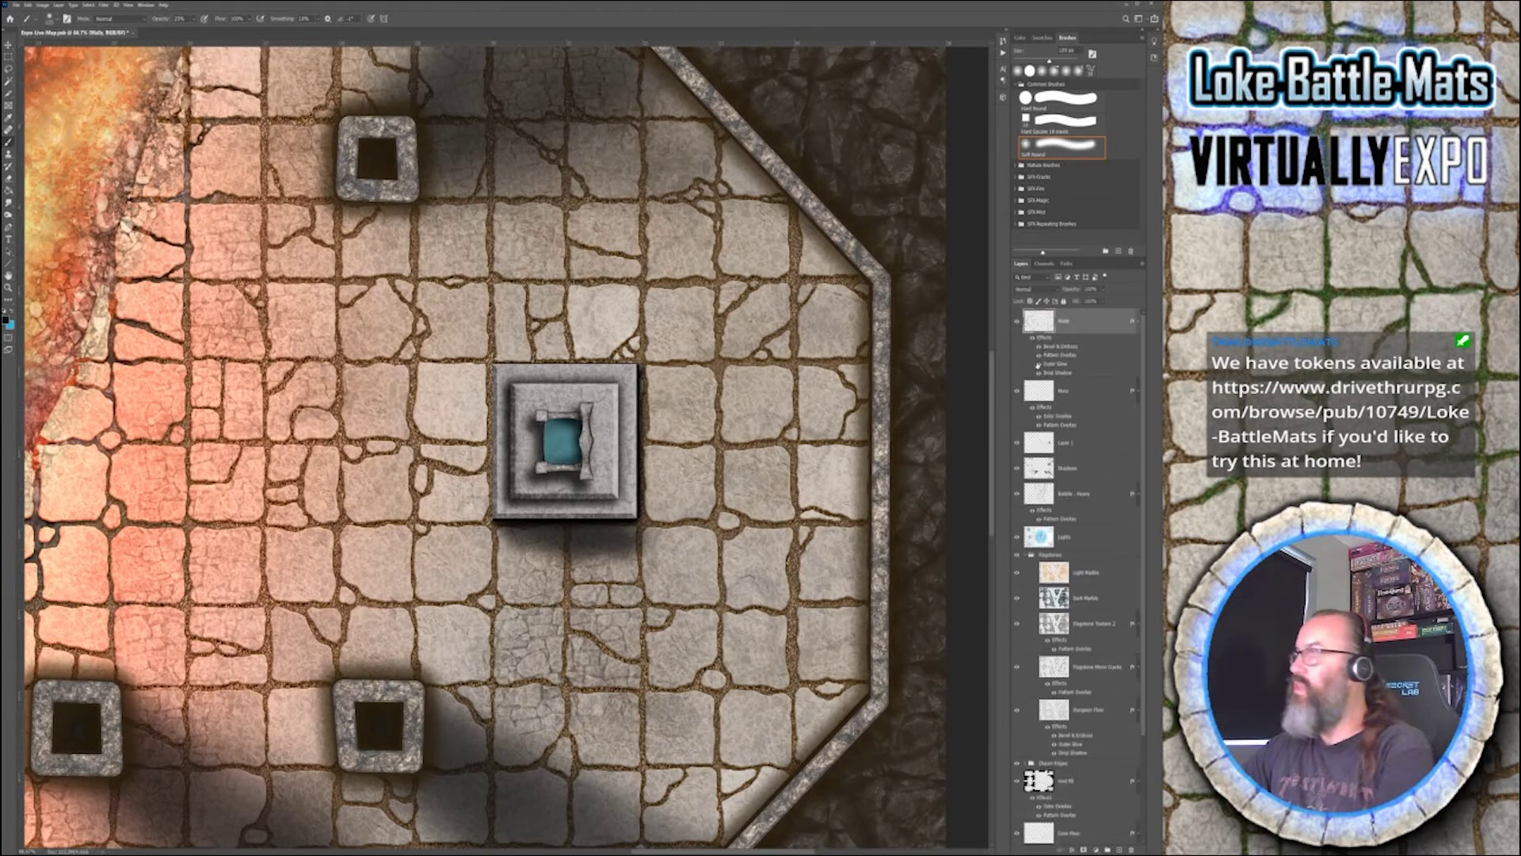
- Paint a soft shadow on the Shadows layer down the dais's east edge and extend it to a point off the southeast corner
left_click(1079, 474)
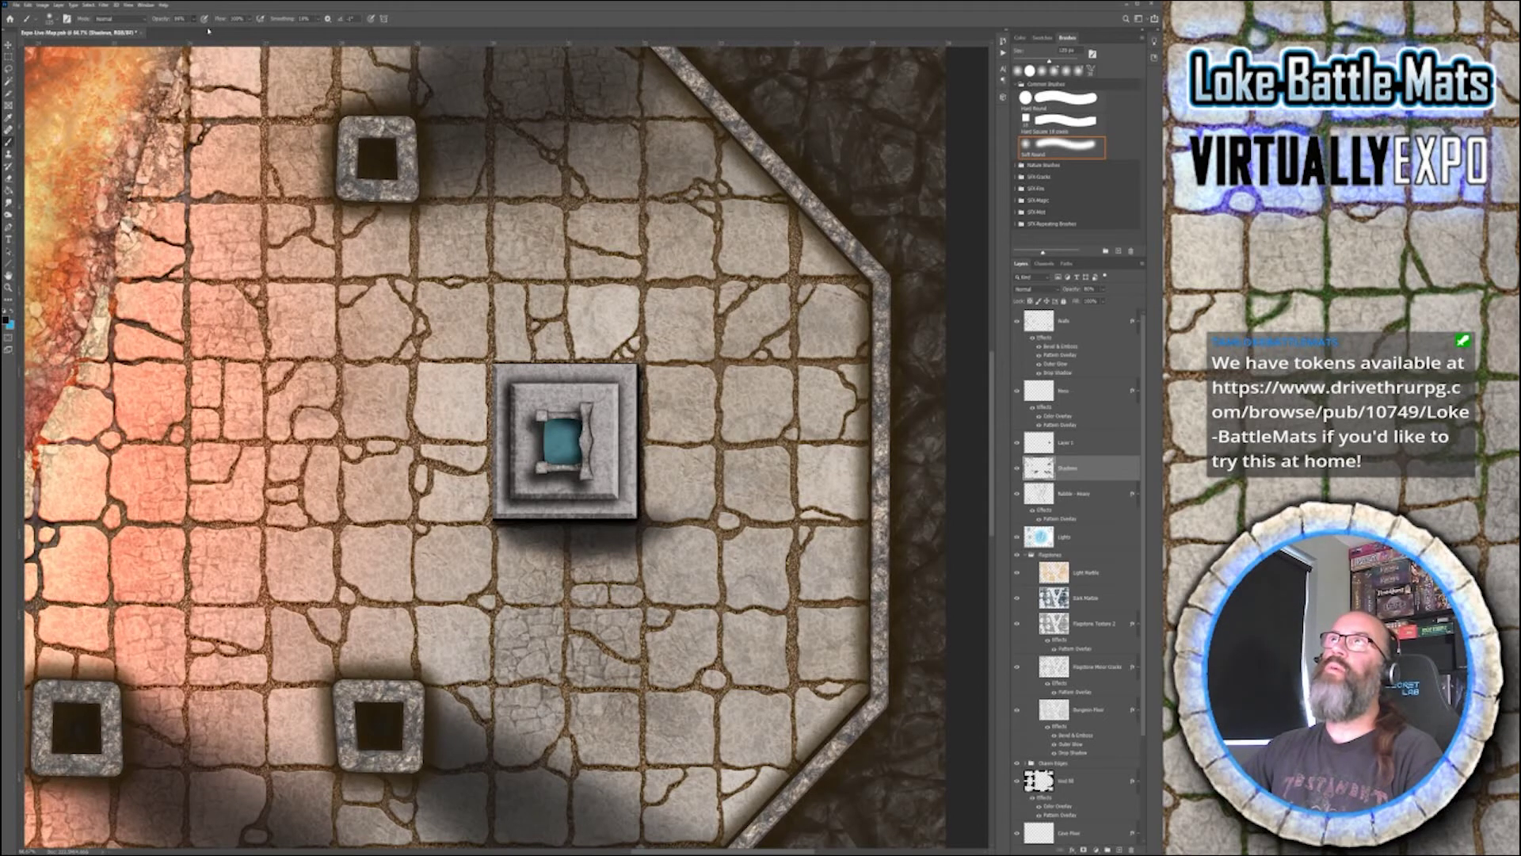
left_click_drag(645, 373, 649, 541)
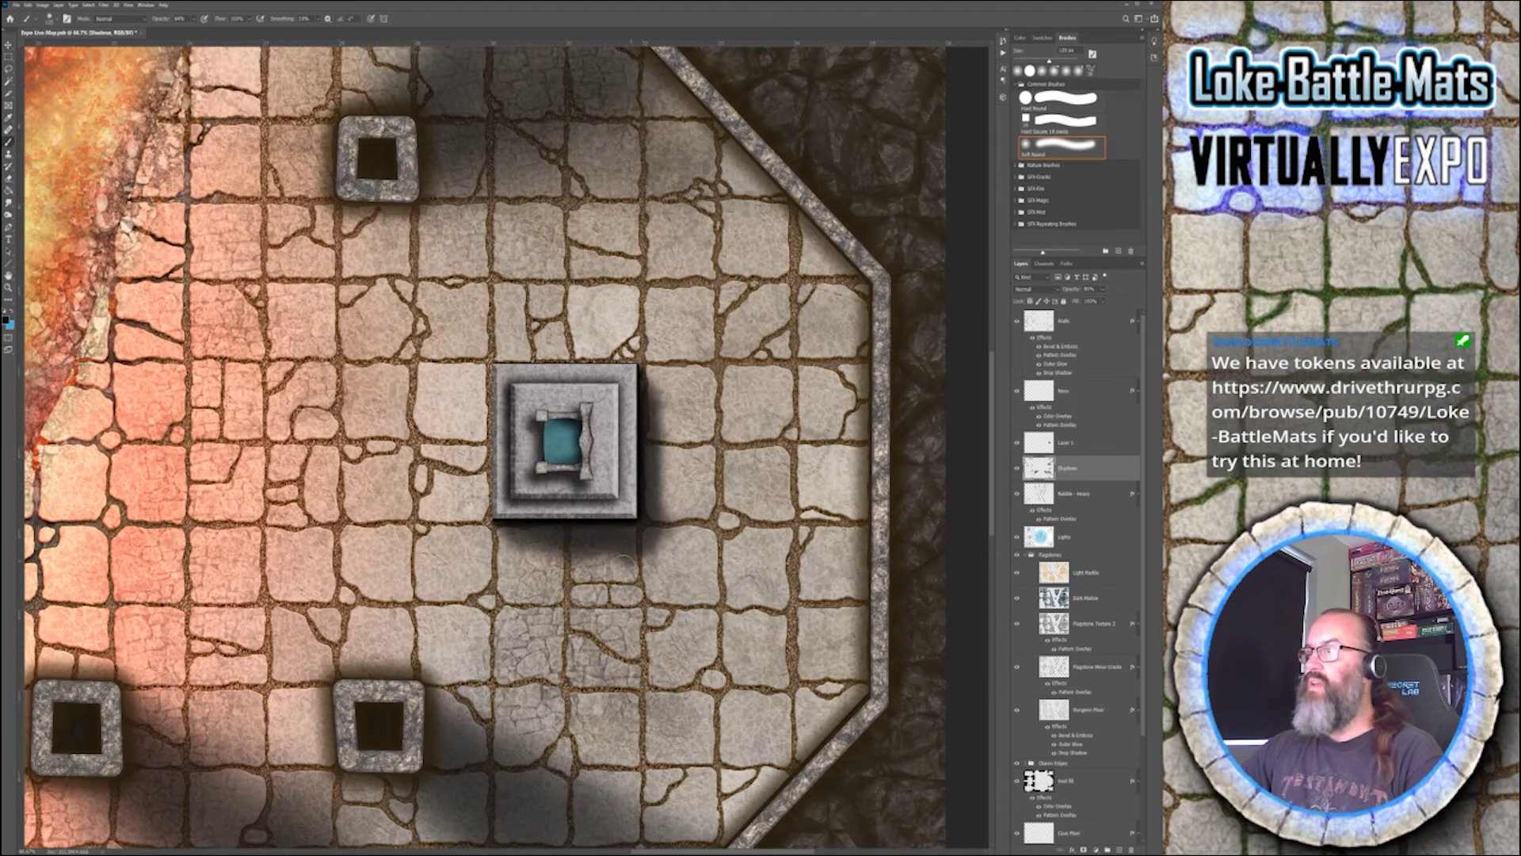
mouse_move(628, 565)
left_mouse_down()
mouse_move(651, 576)
mouse_move(603, 549)
left_mouse_up()
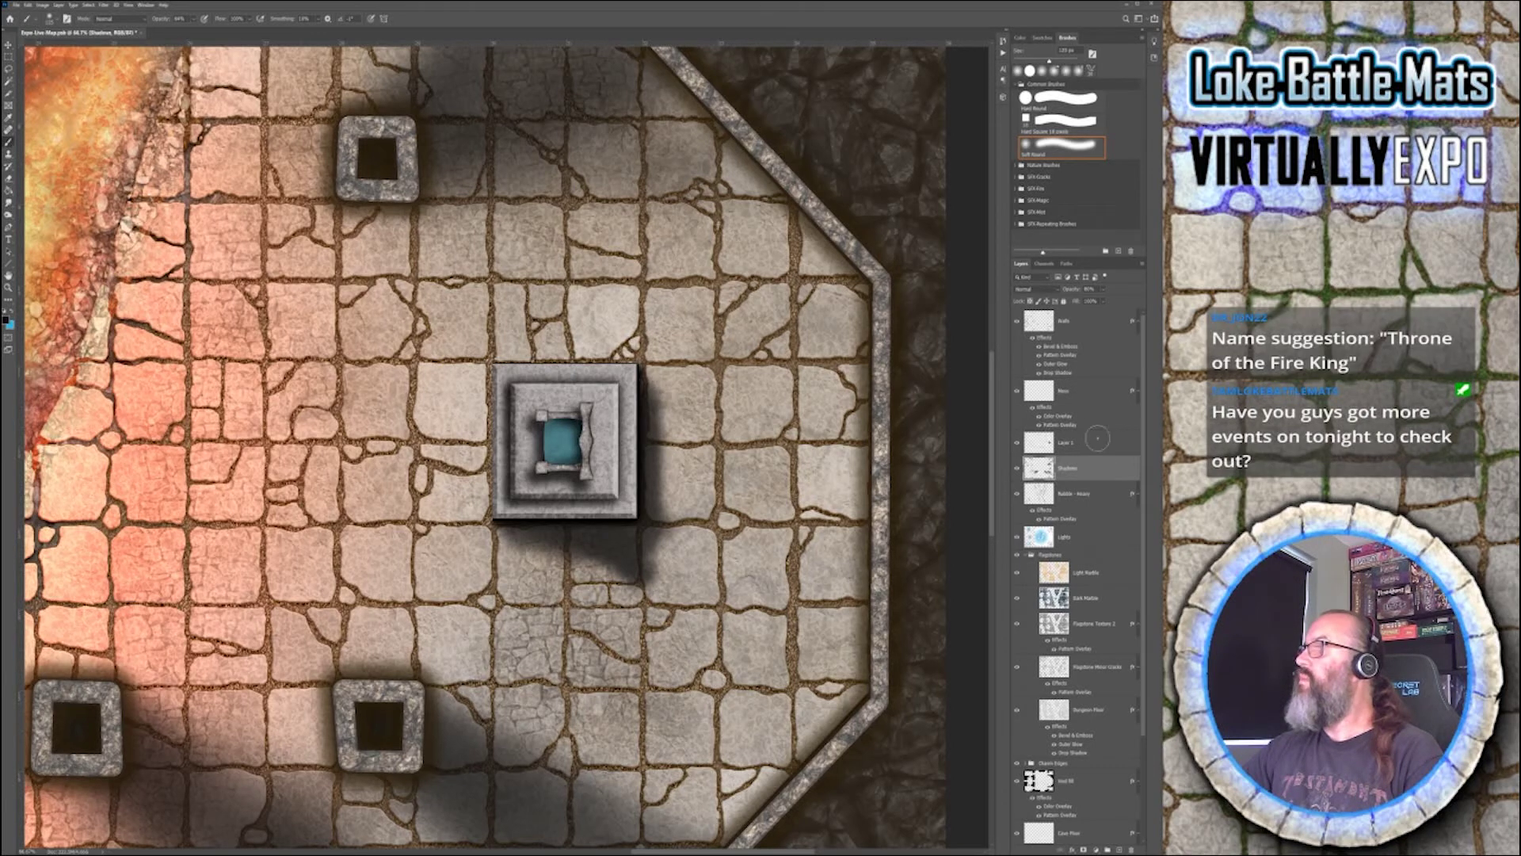
- Add a new layer above the throne's layer and paint a soft shadow on the dais beside the throne's east side with a reduced Soft Round brush
left_click(1103, 445)
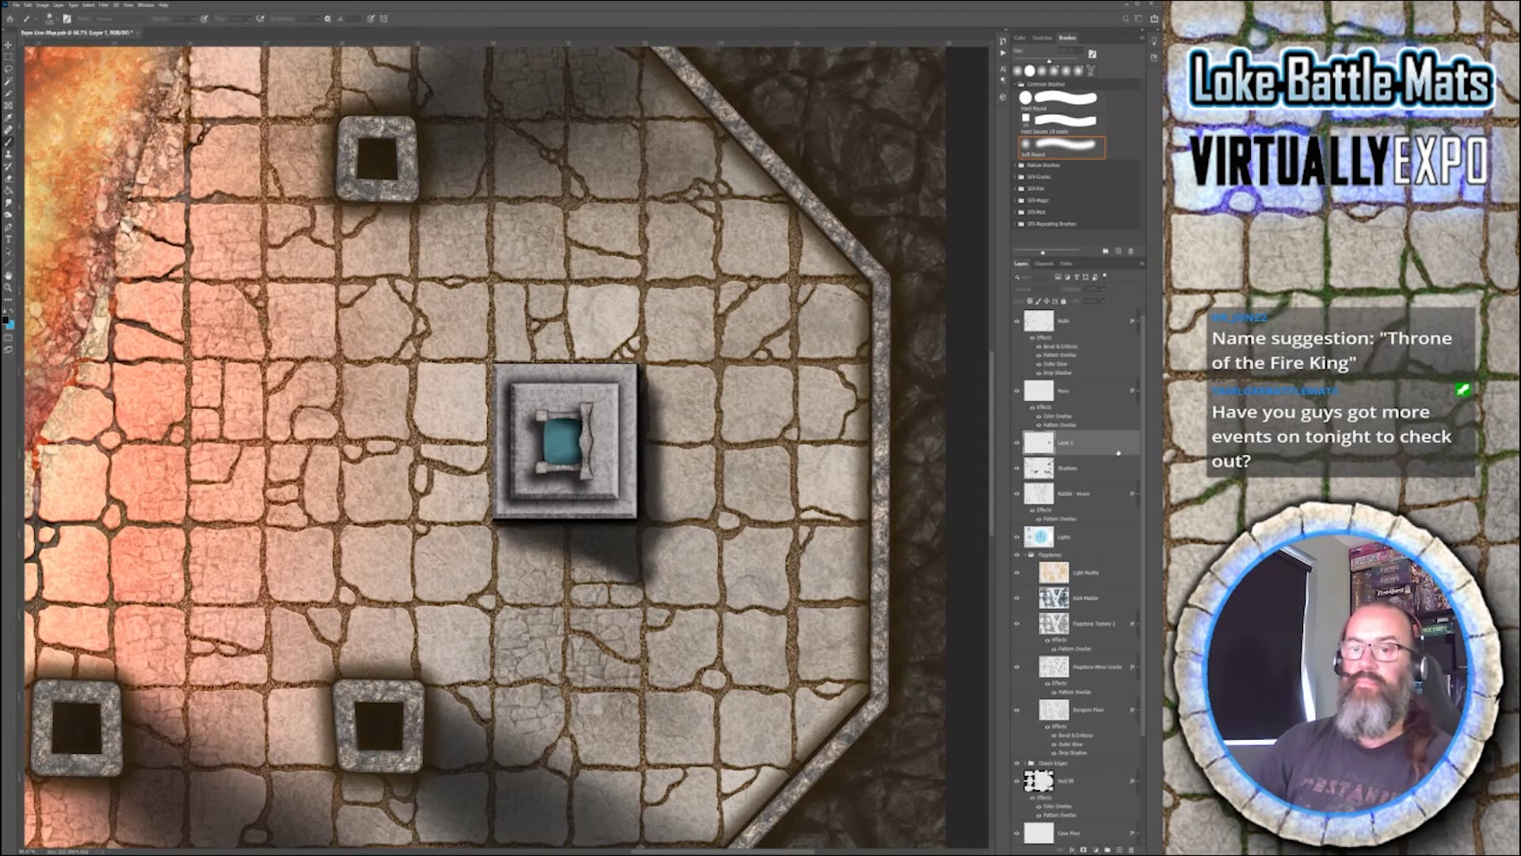
key("Return")
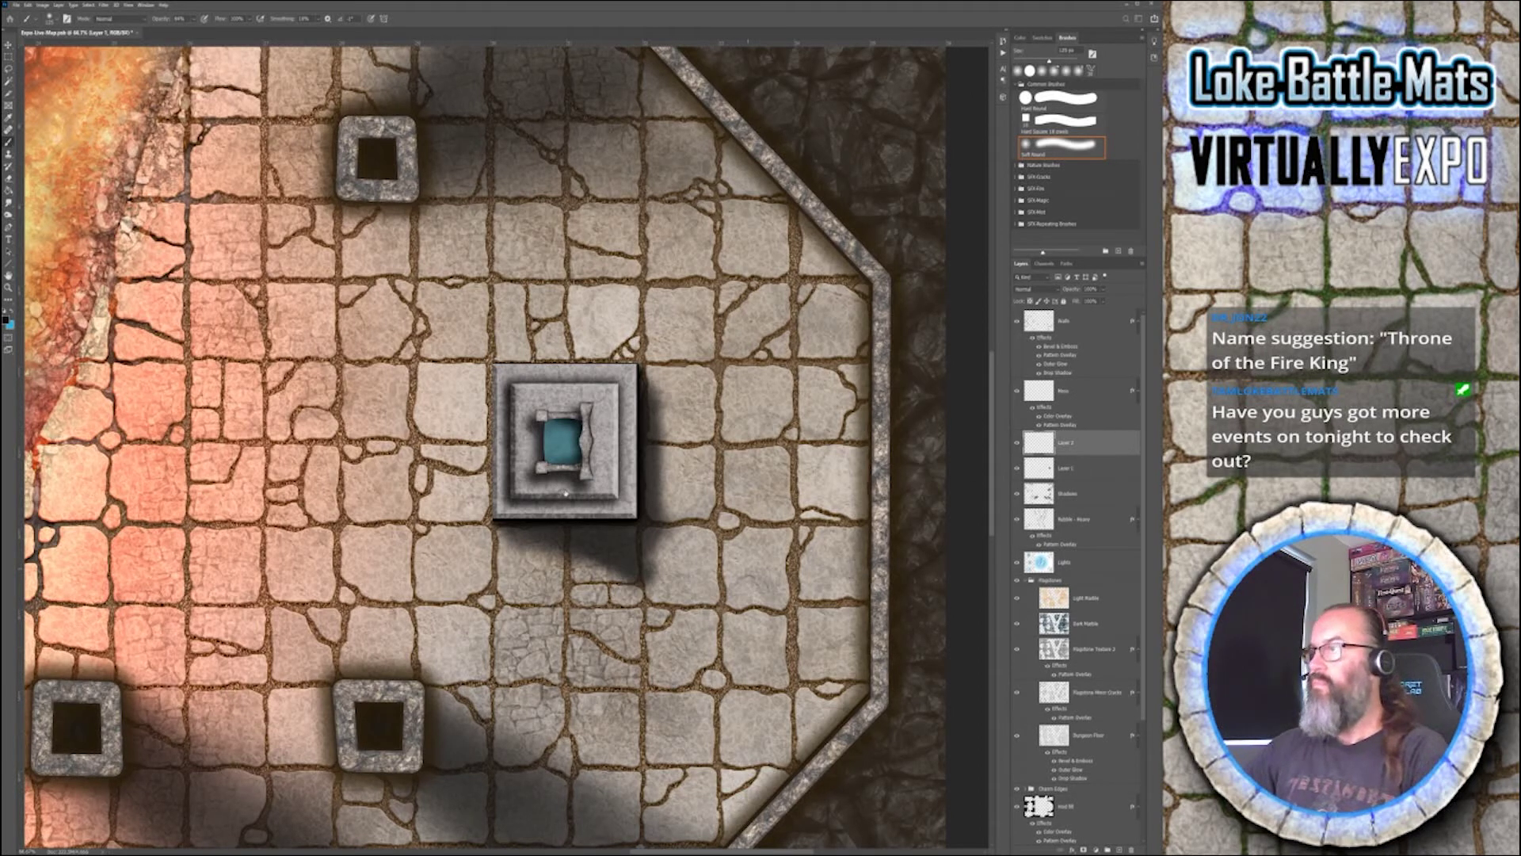
left_click_drag(566, 494, 570, 488)
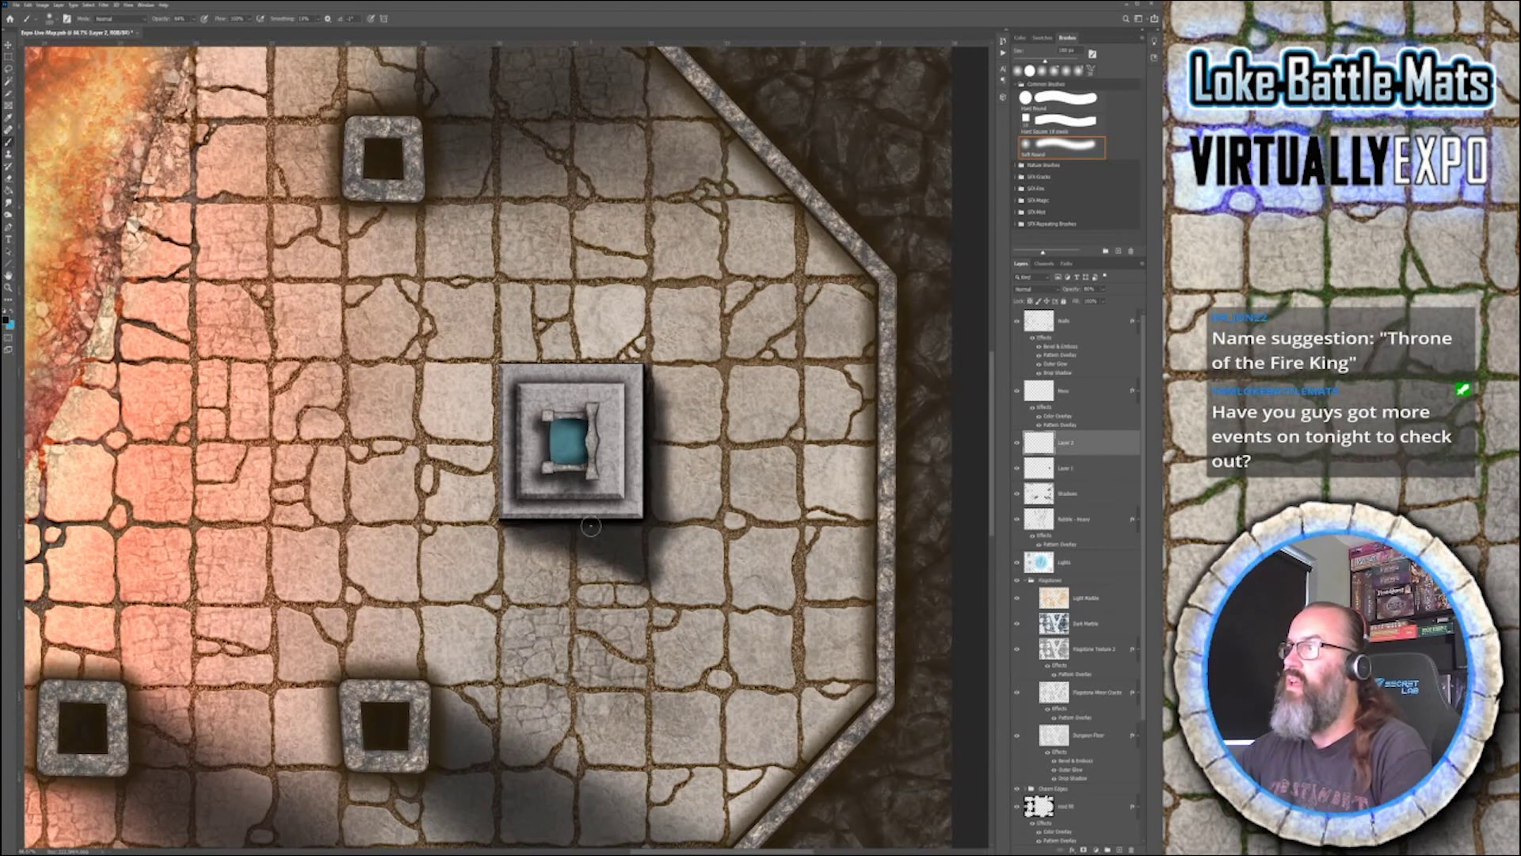
mouse_move(610, 515)
left_mouse_down()
mouse_move(608, 414)
mouse_move(611, 496)
mouse_move(635, 520)
mouse_move(634, 431)
mouse_move(636, 521)
mouse_move(638, 435)
mouse_move(630, 515)
left_mouse_up()
key("bracketleft")
key("bracketleft")
key("bracketleft")
key("bracketleft")
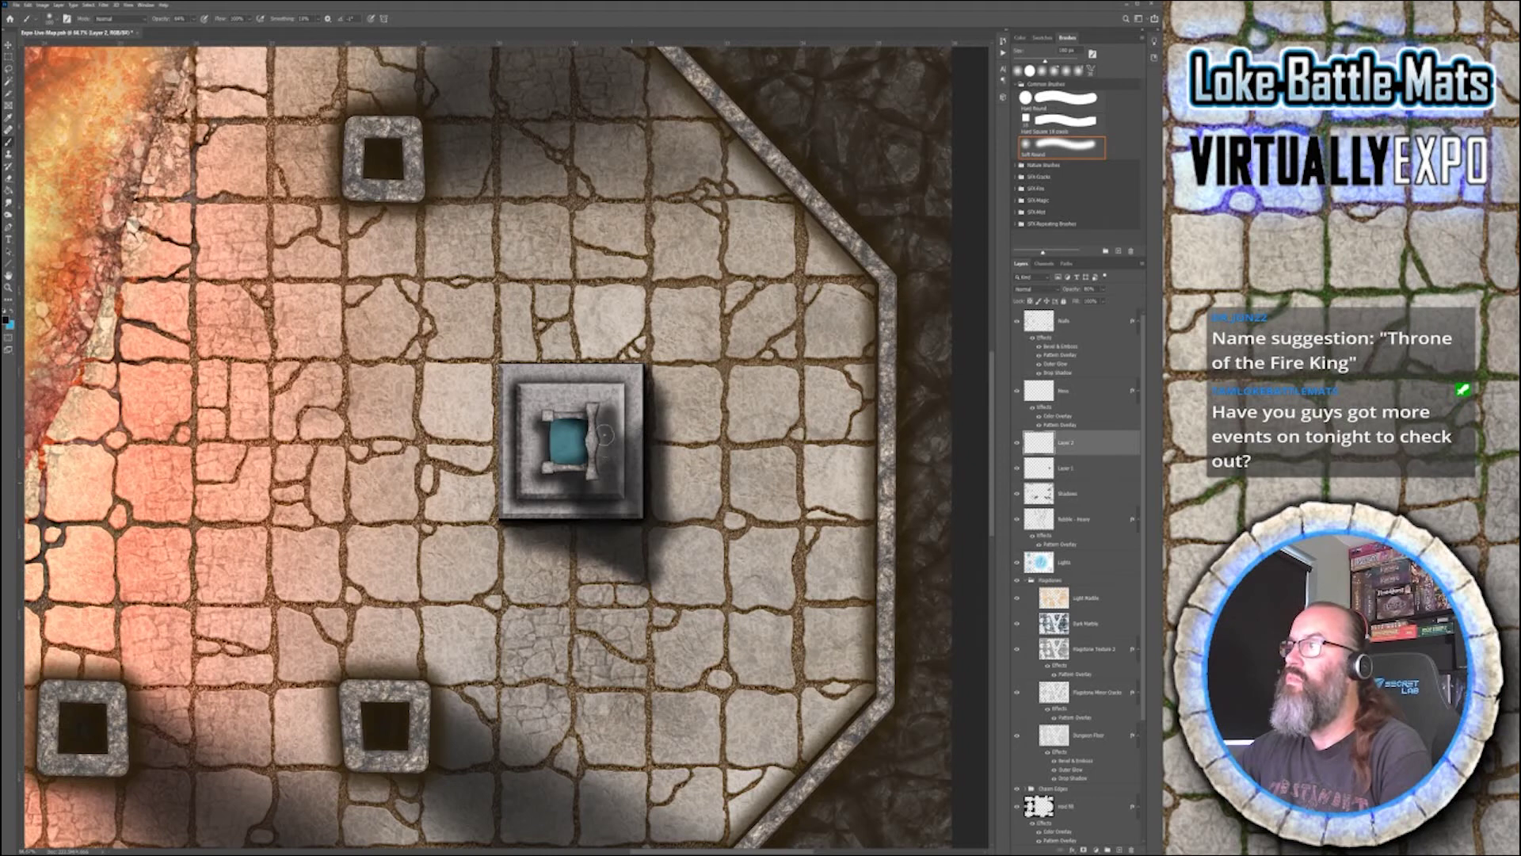
key("bracketleft")
key("bracketleft")
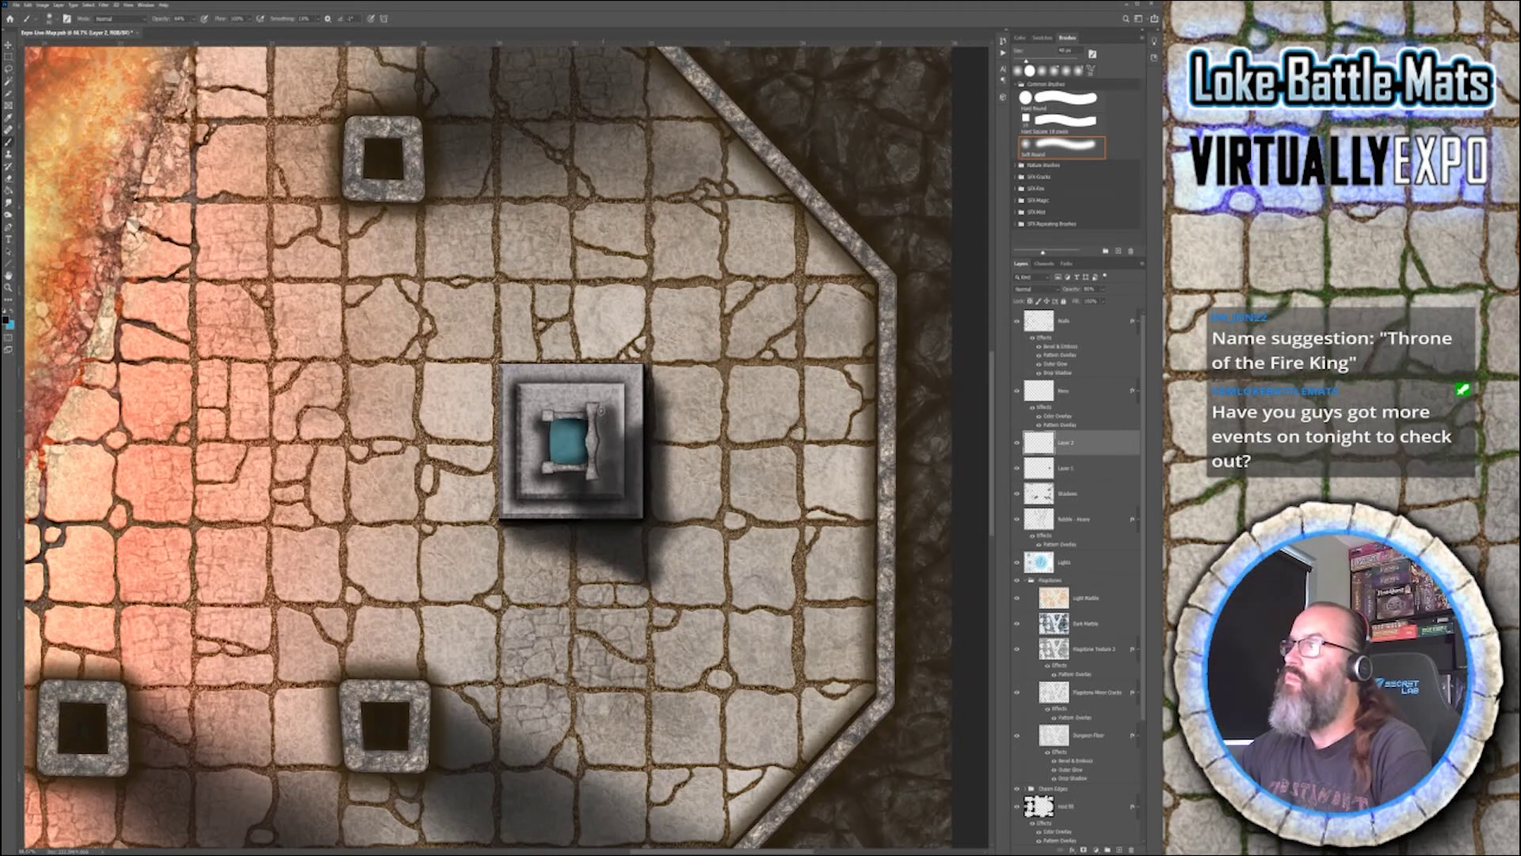
key("bracketleft")
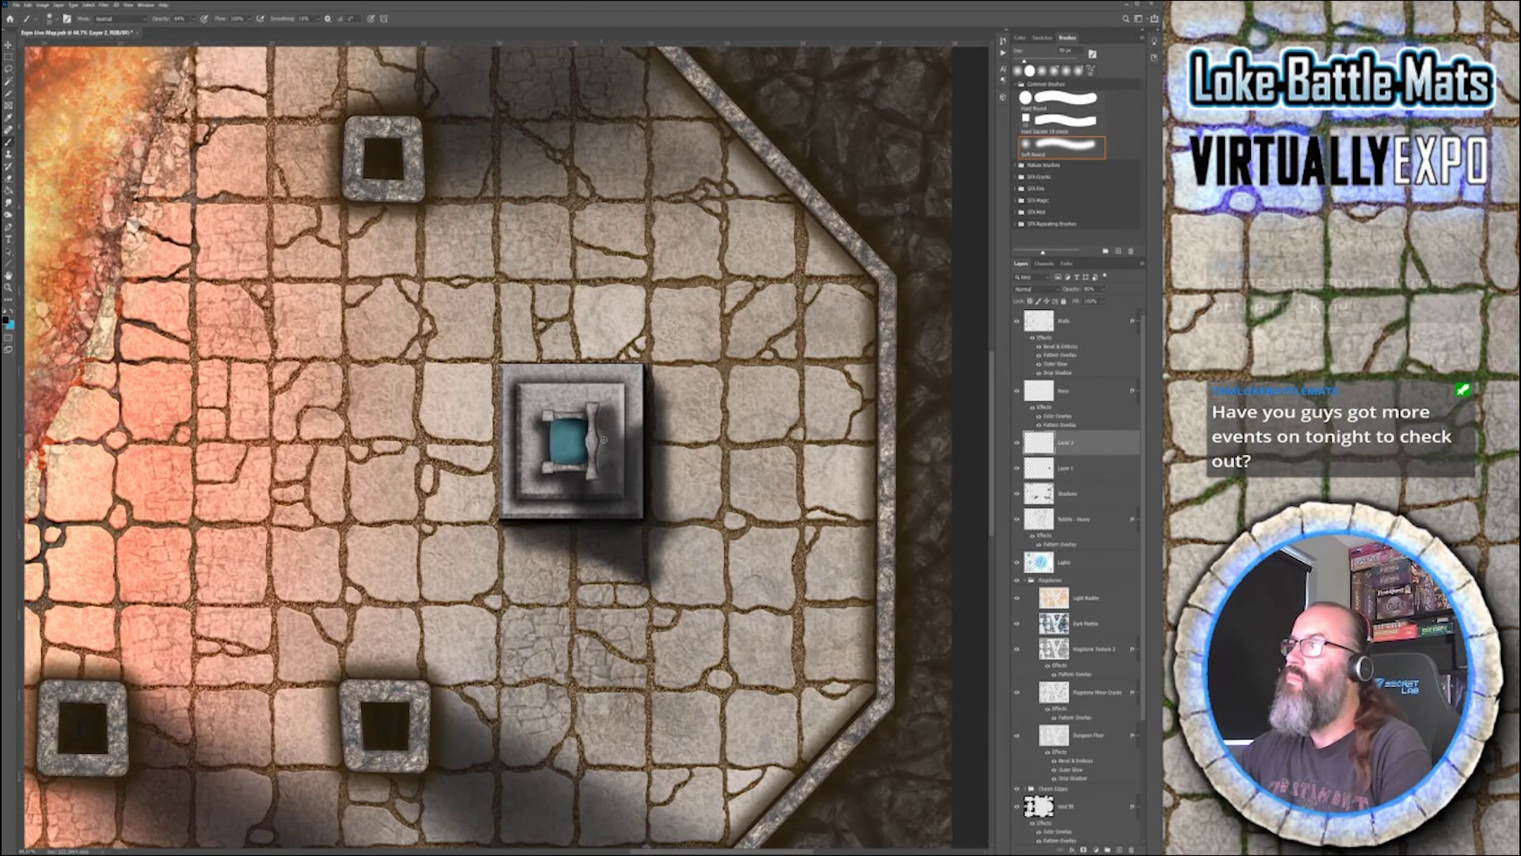
left_click_drag(604, 444, 604, 482)
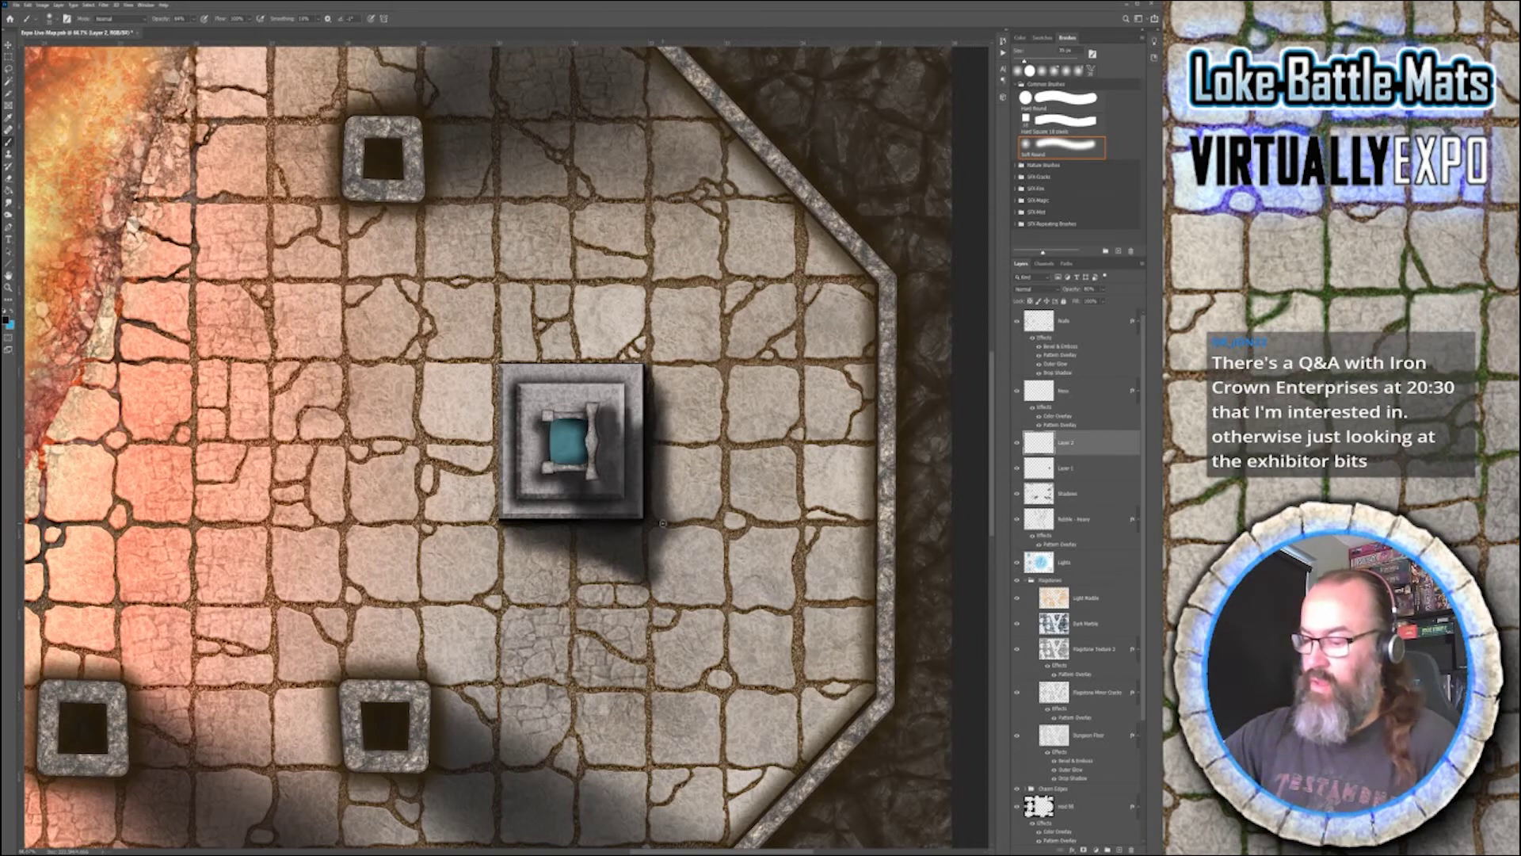
scroll(662, 523, "left", 1)
key("ctrl+0")
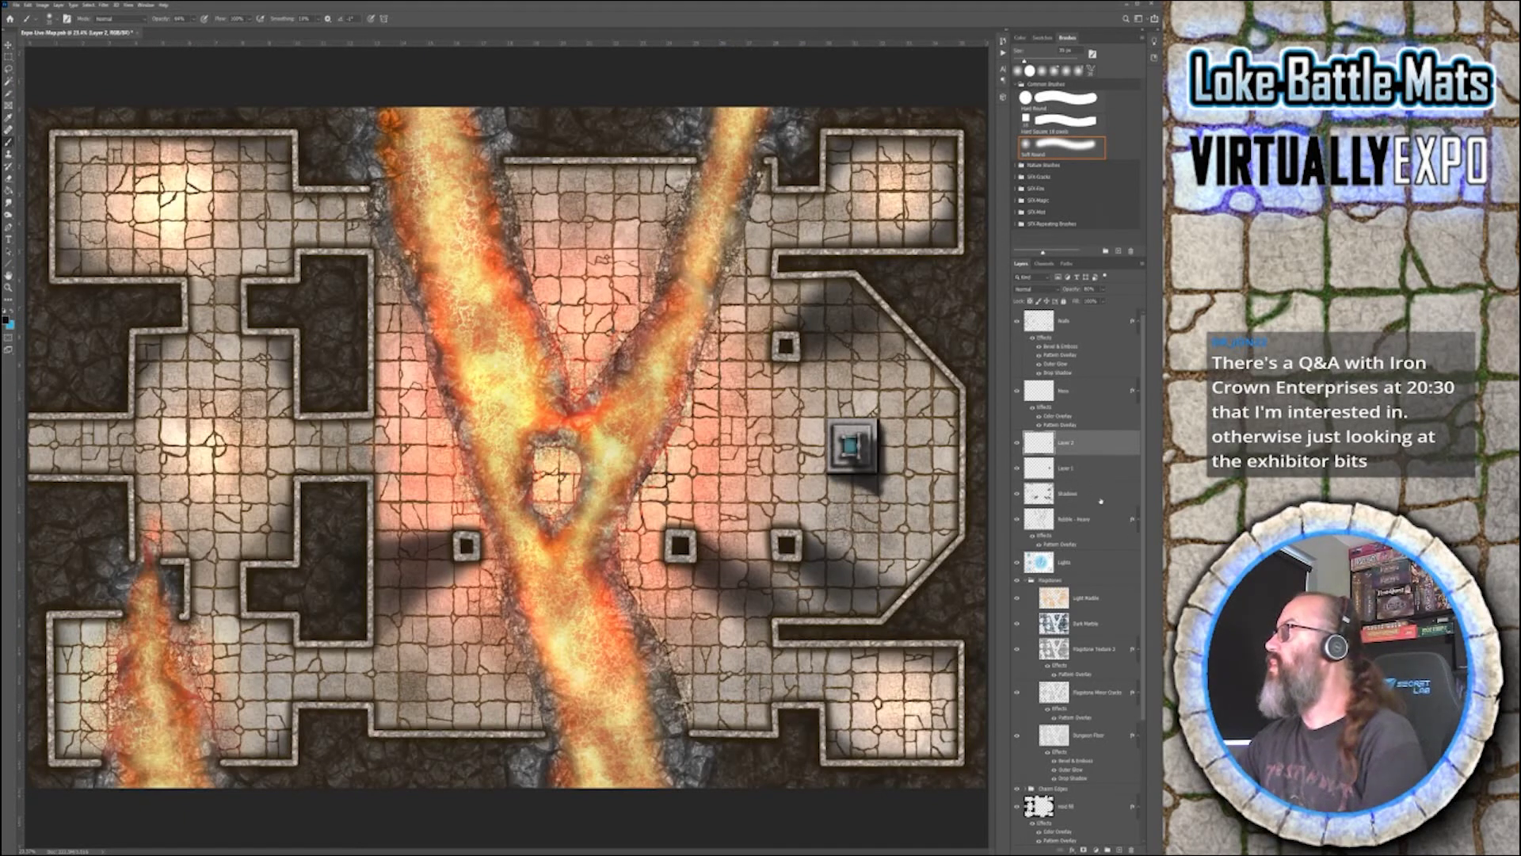
- Add a new empty layer between the heavy rubble layer and the Shadows layer
left_click(1070, 493)
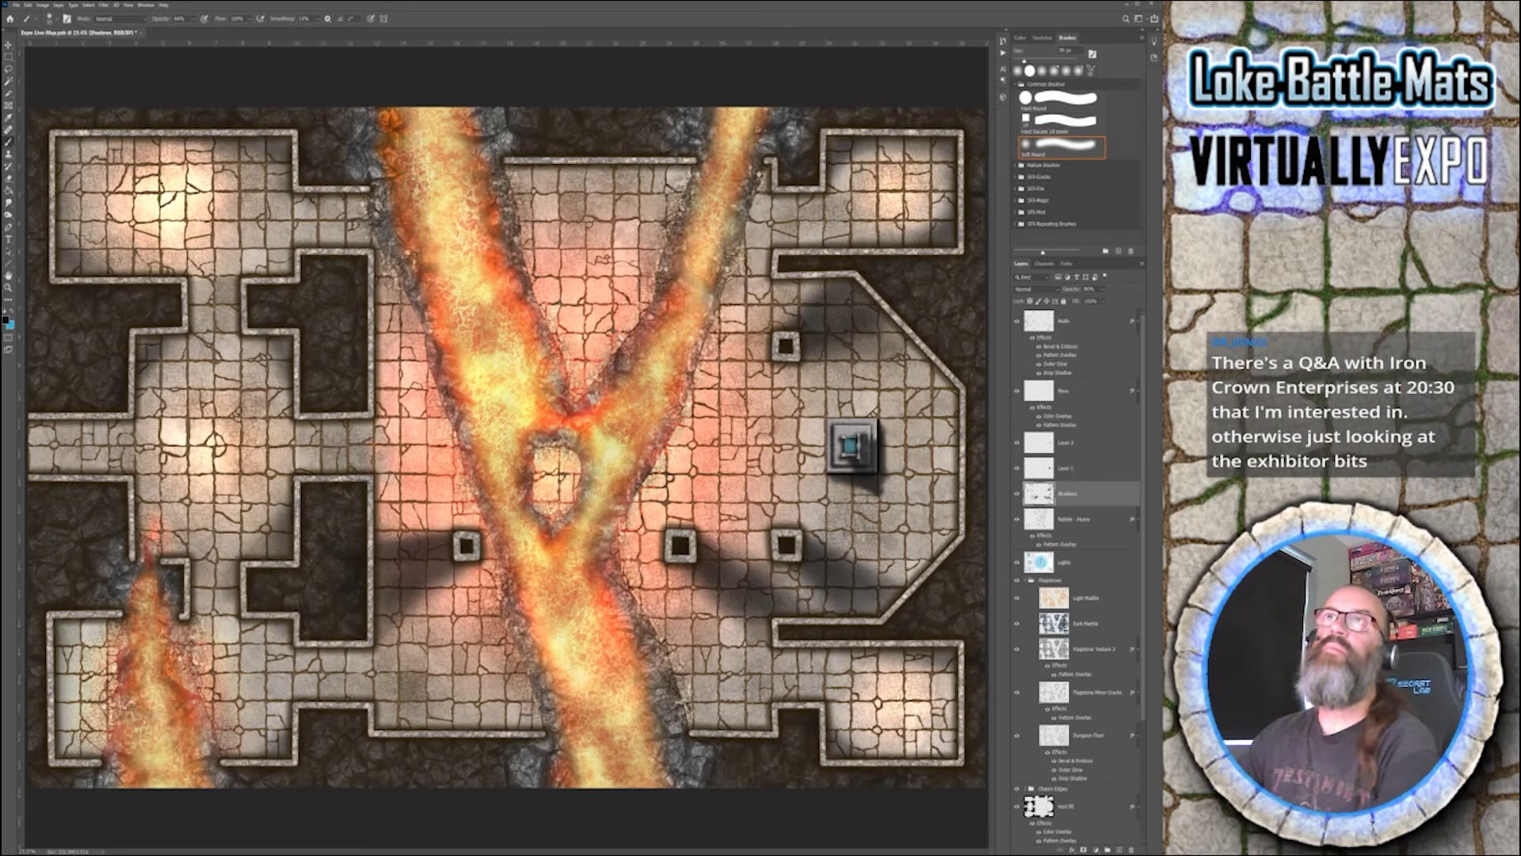
key("e")
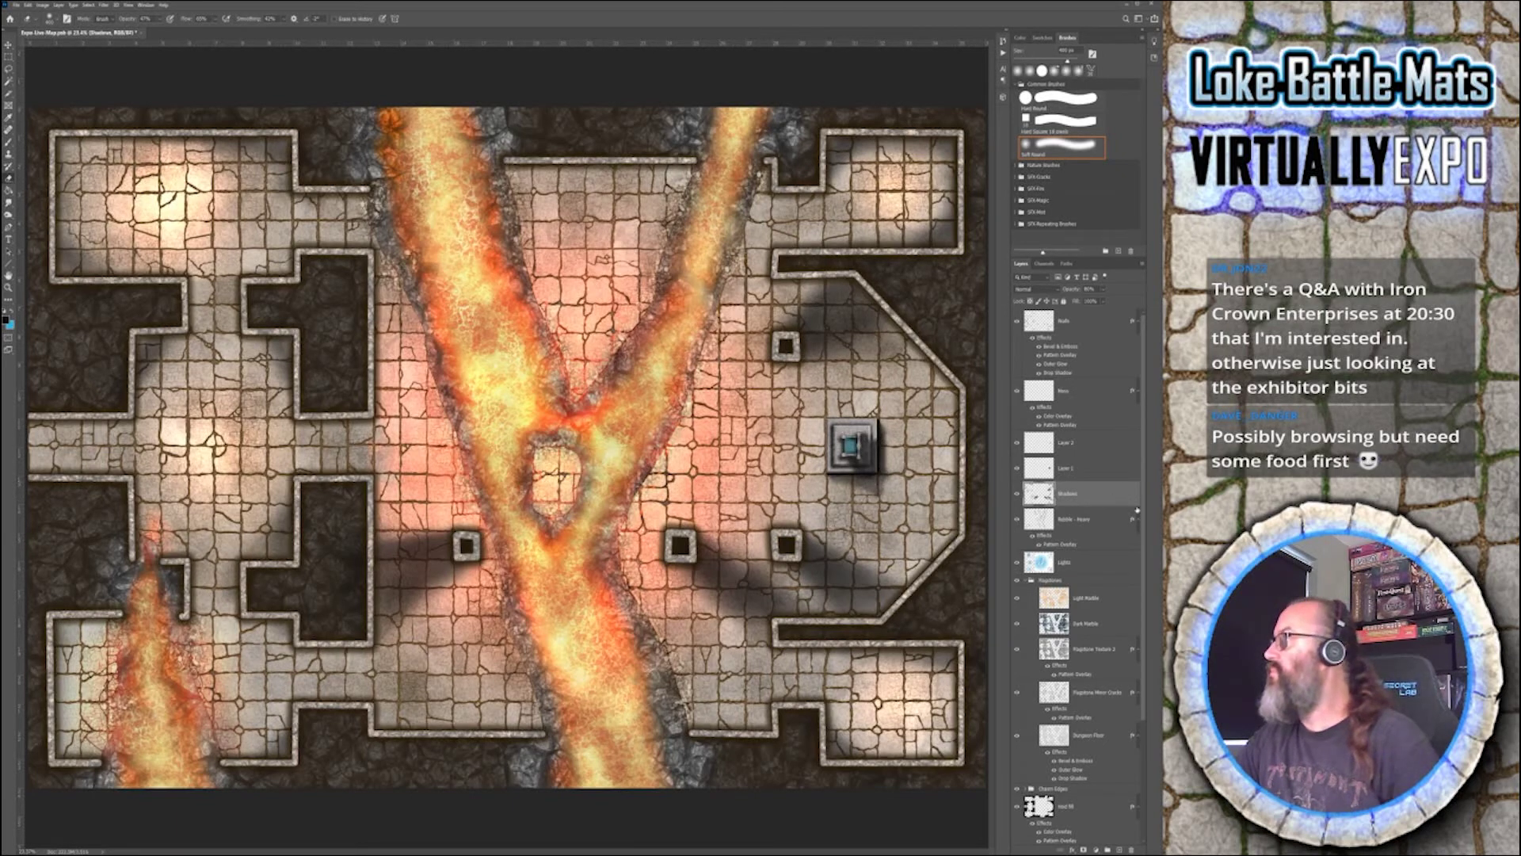
left_click(1097, 516)
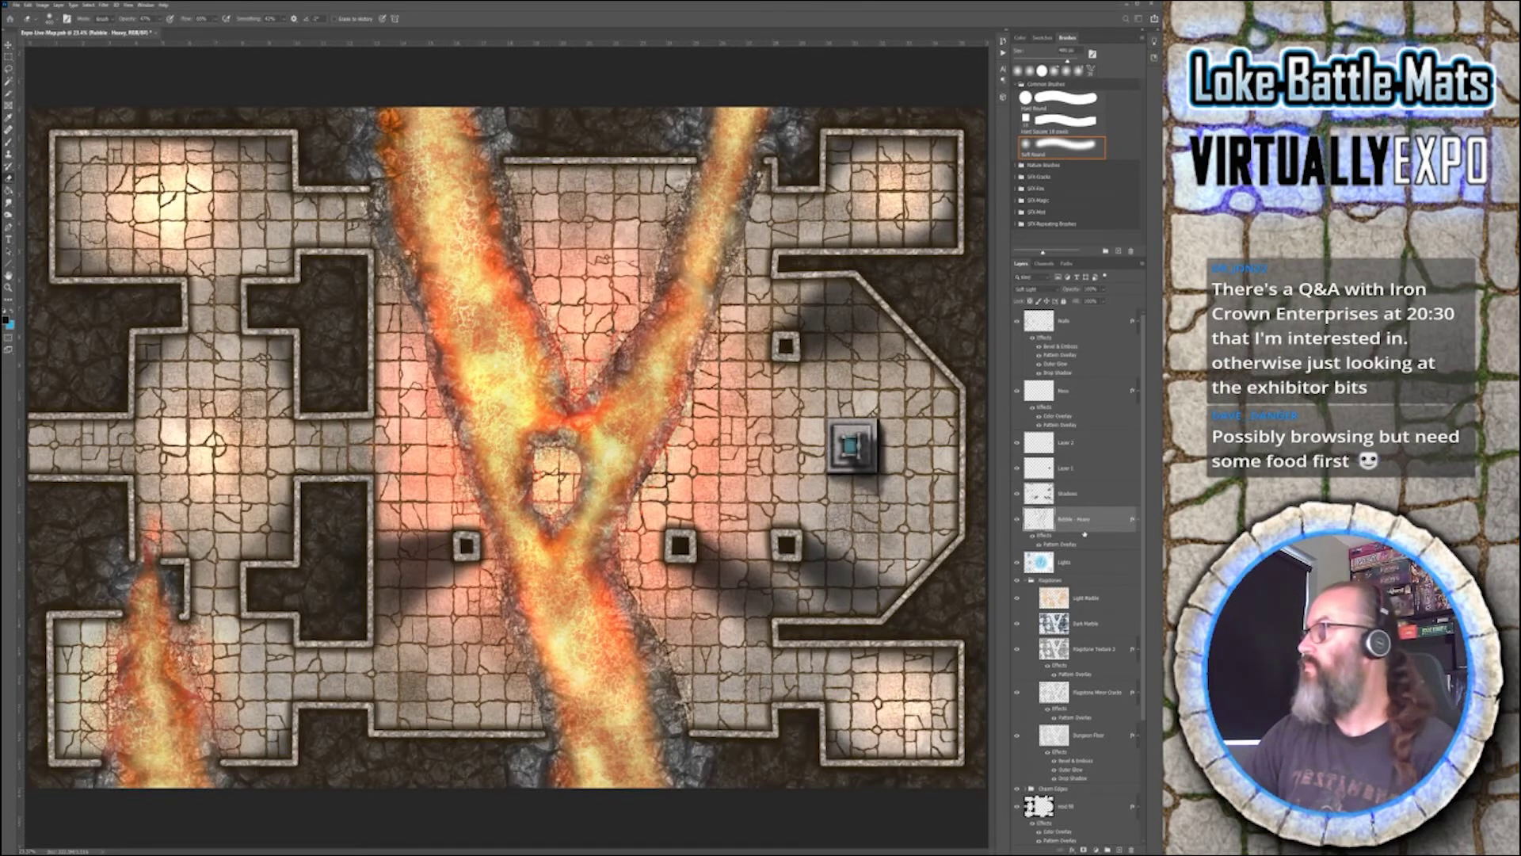
key("ctrl+shift+alt+n")
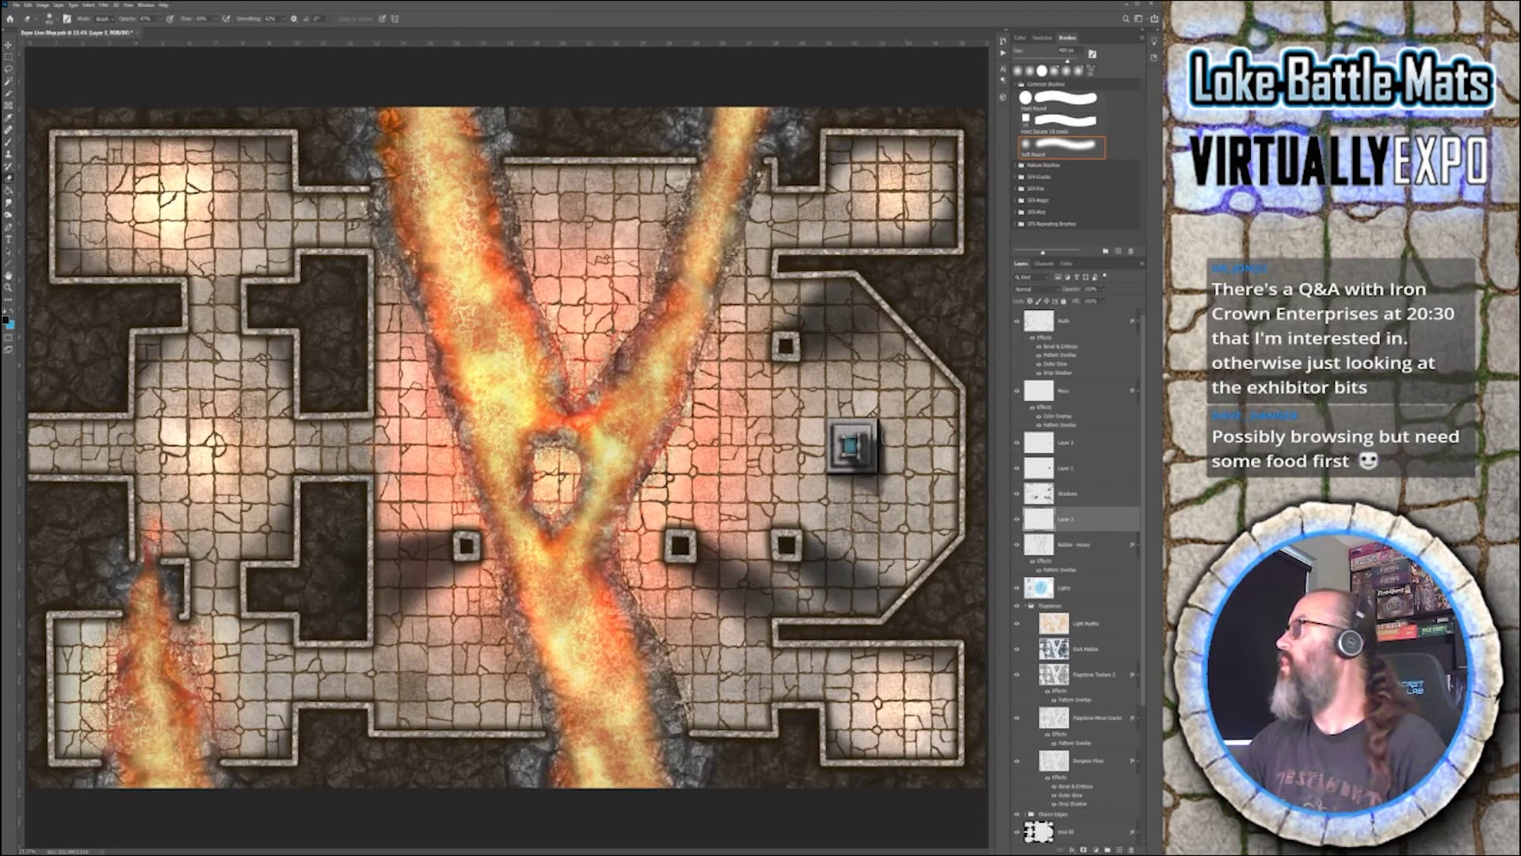
- Paint a soft black square outline with straight brush strokes around the four-by-four block of floor squares enclosing the throne dais
key("ctrl+plus")
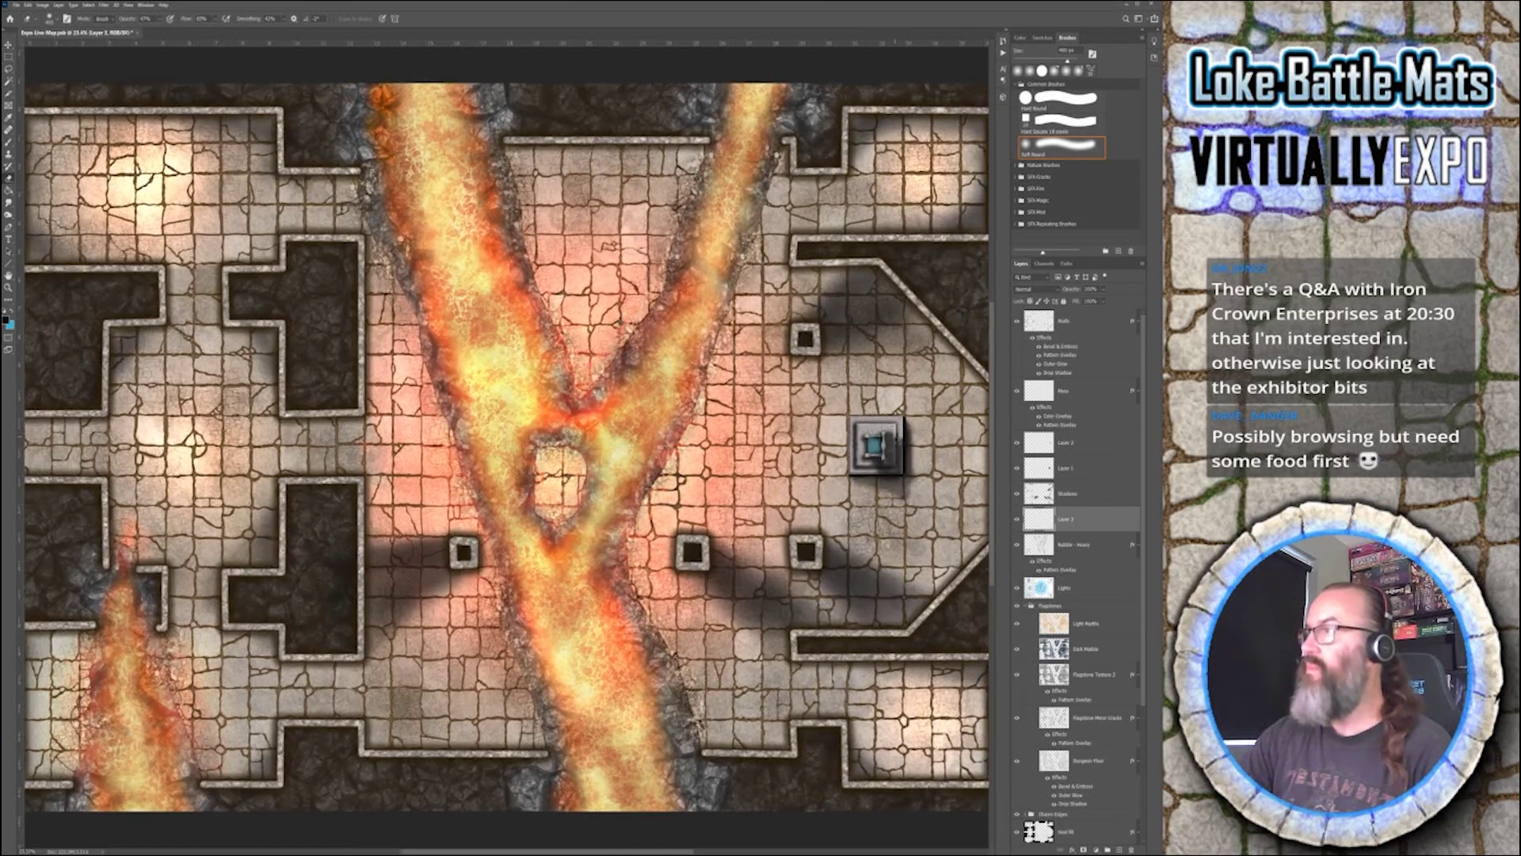
key("ctrl+plus")
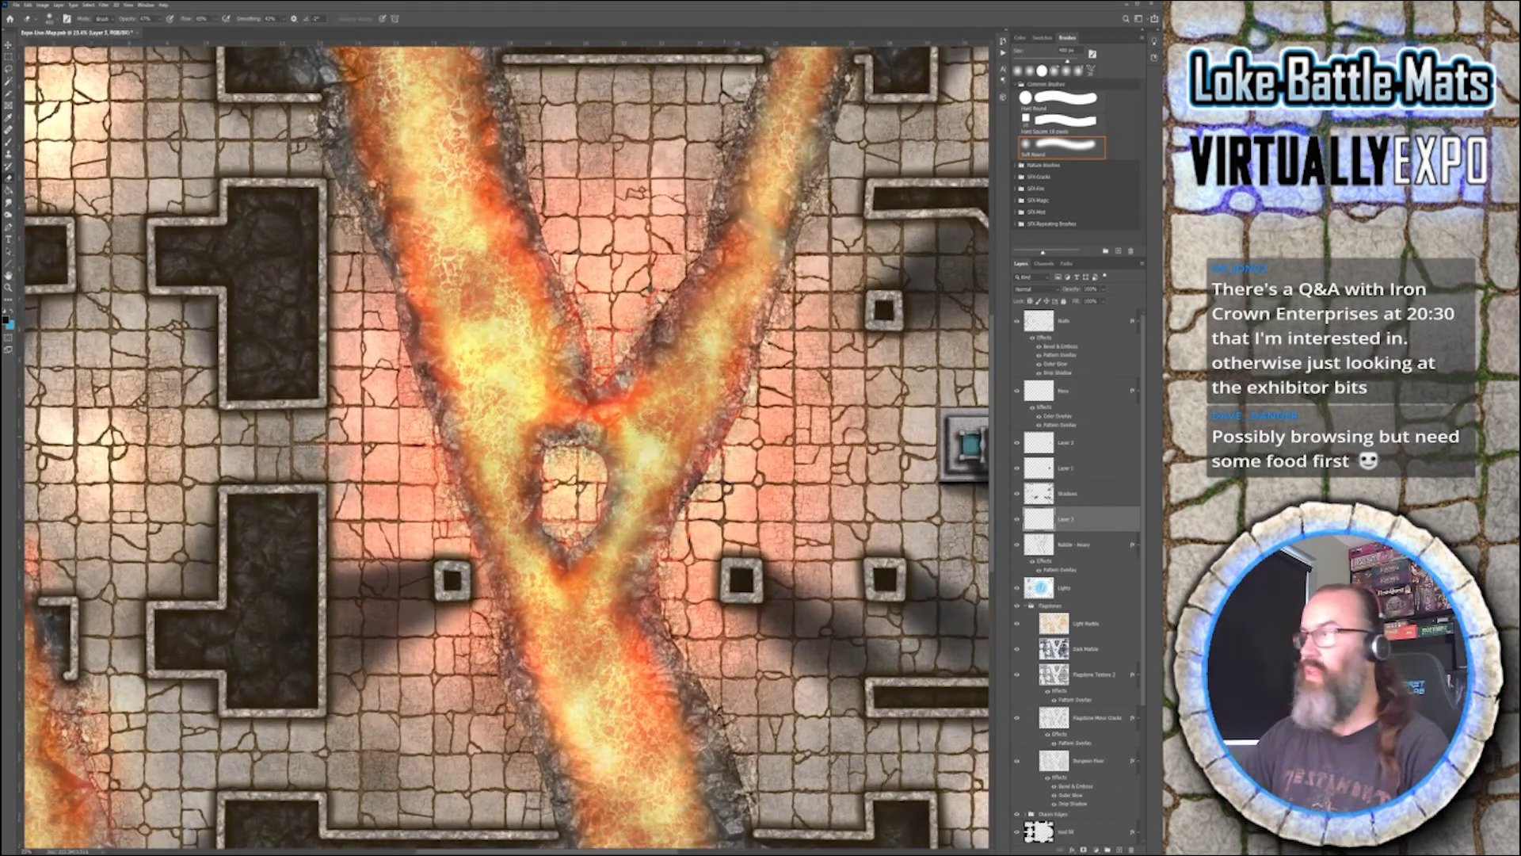
key("space")
key("ctrl+plus")
left_click_drag(627, 491, 235, 425)
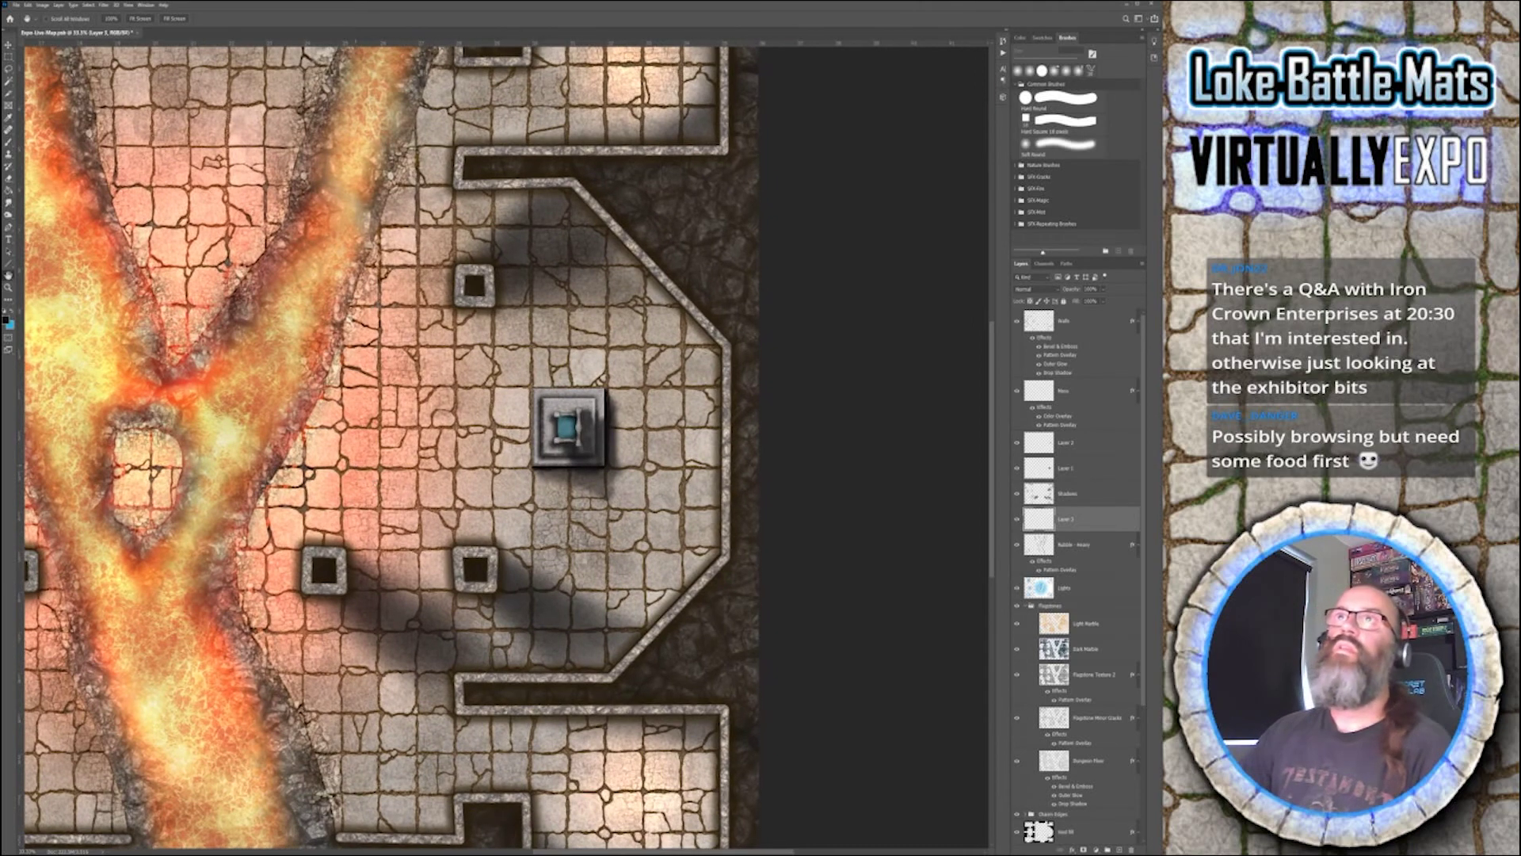
key("b")
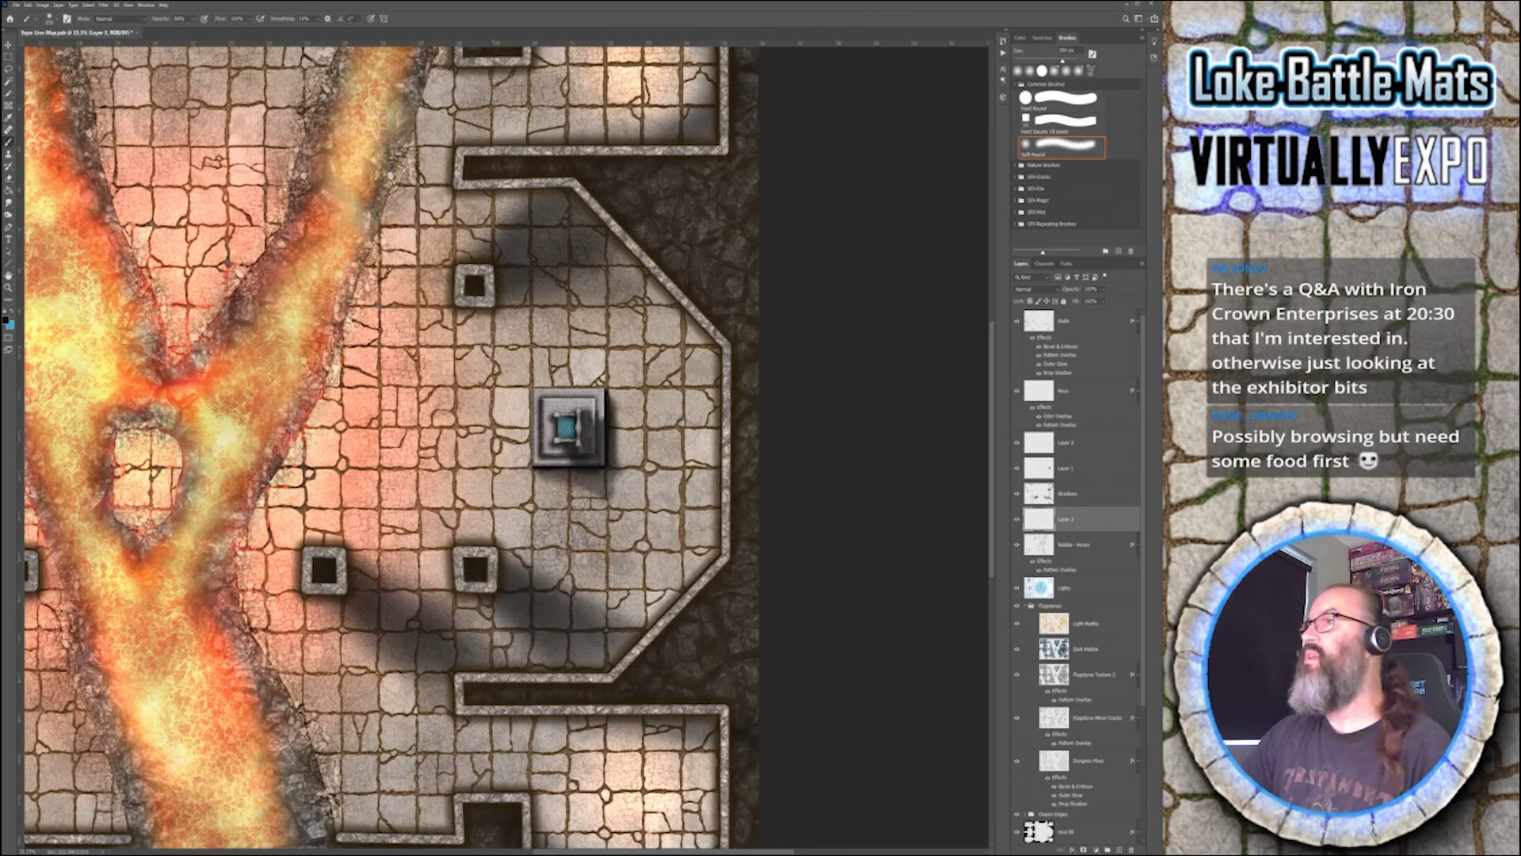
left_click(491, 345)
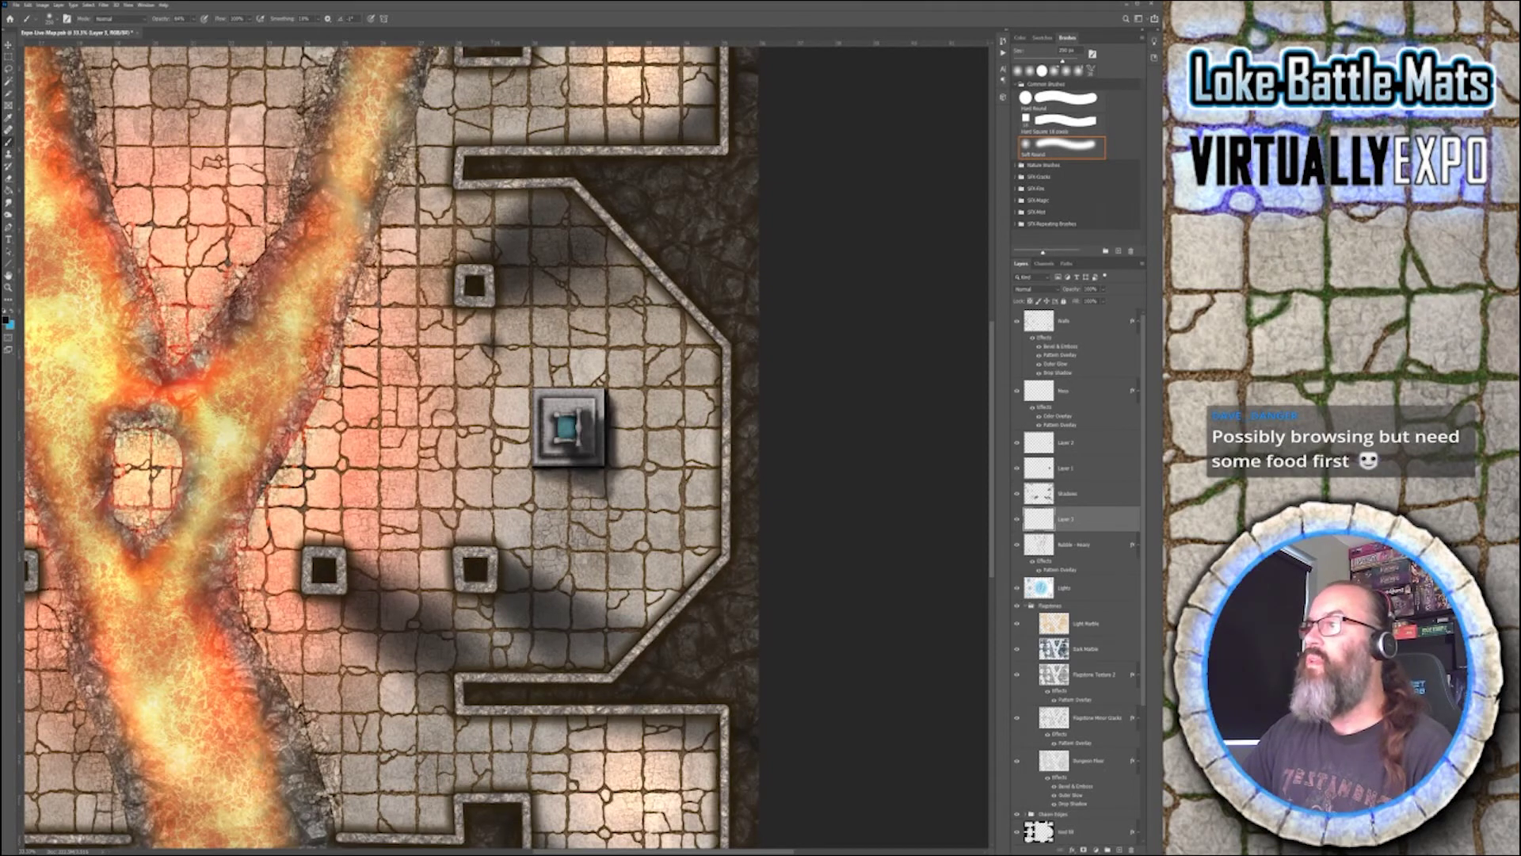
left_click(493, 505, "shift")
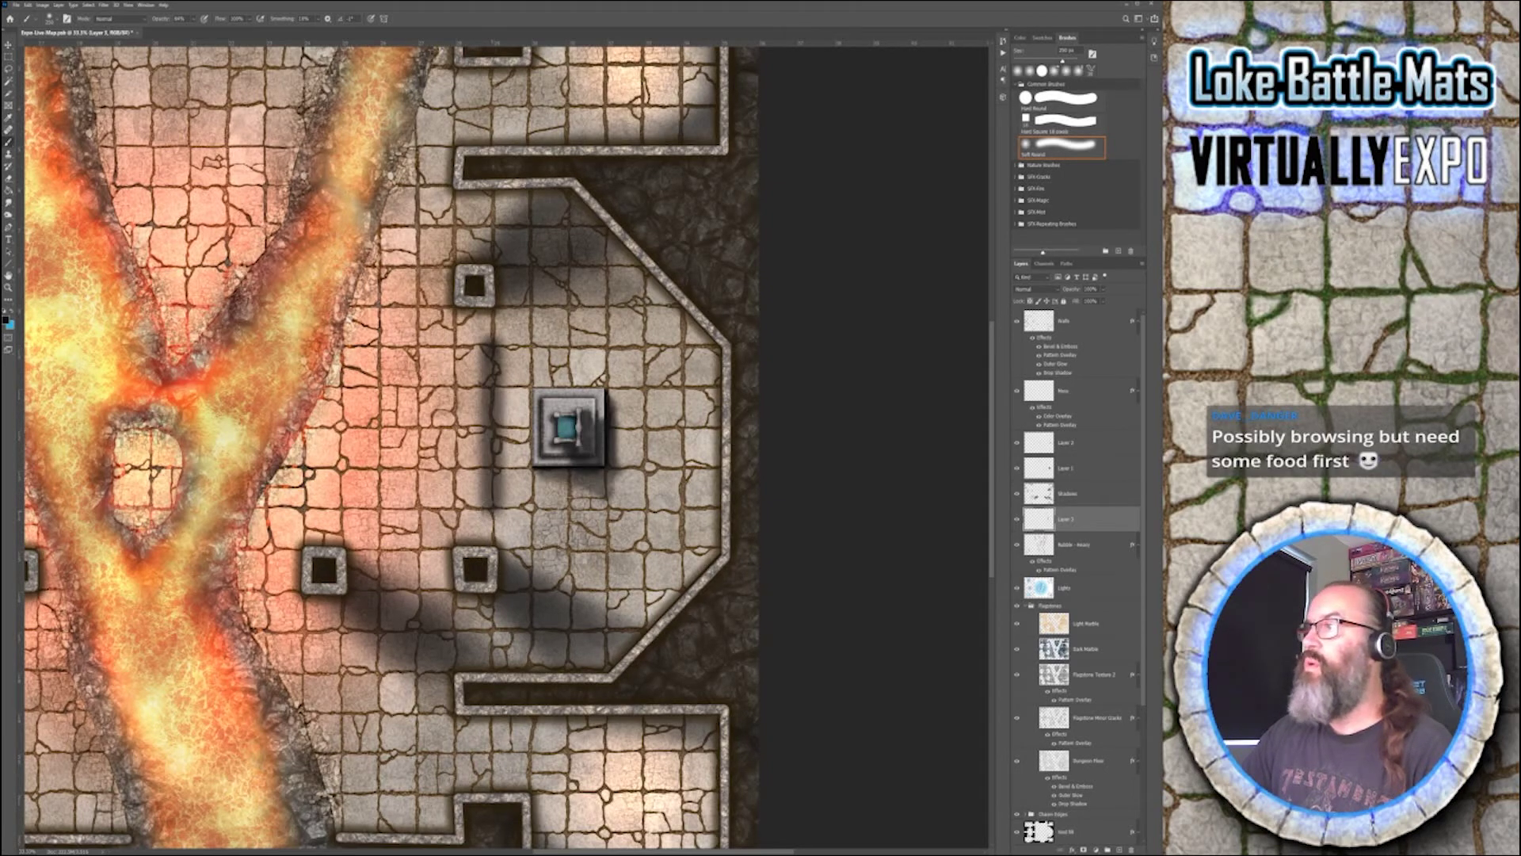
left_click(638, 510, "shift")
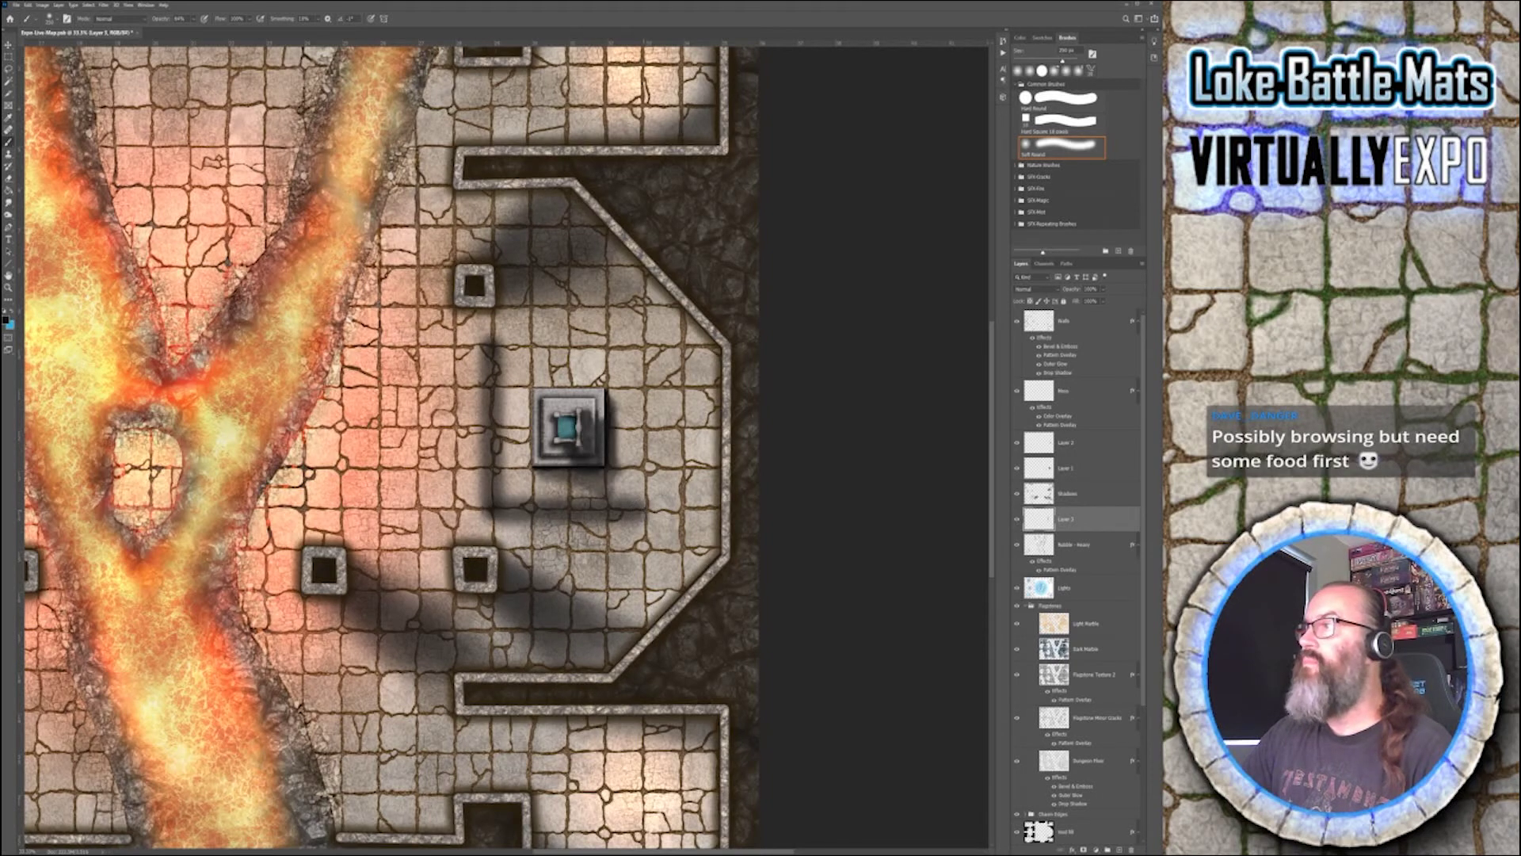
left_click(641, 349, "shift")
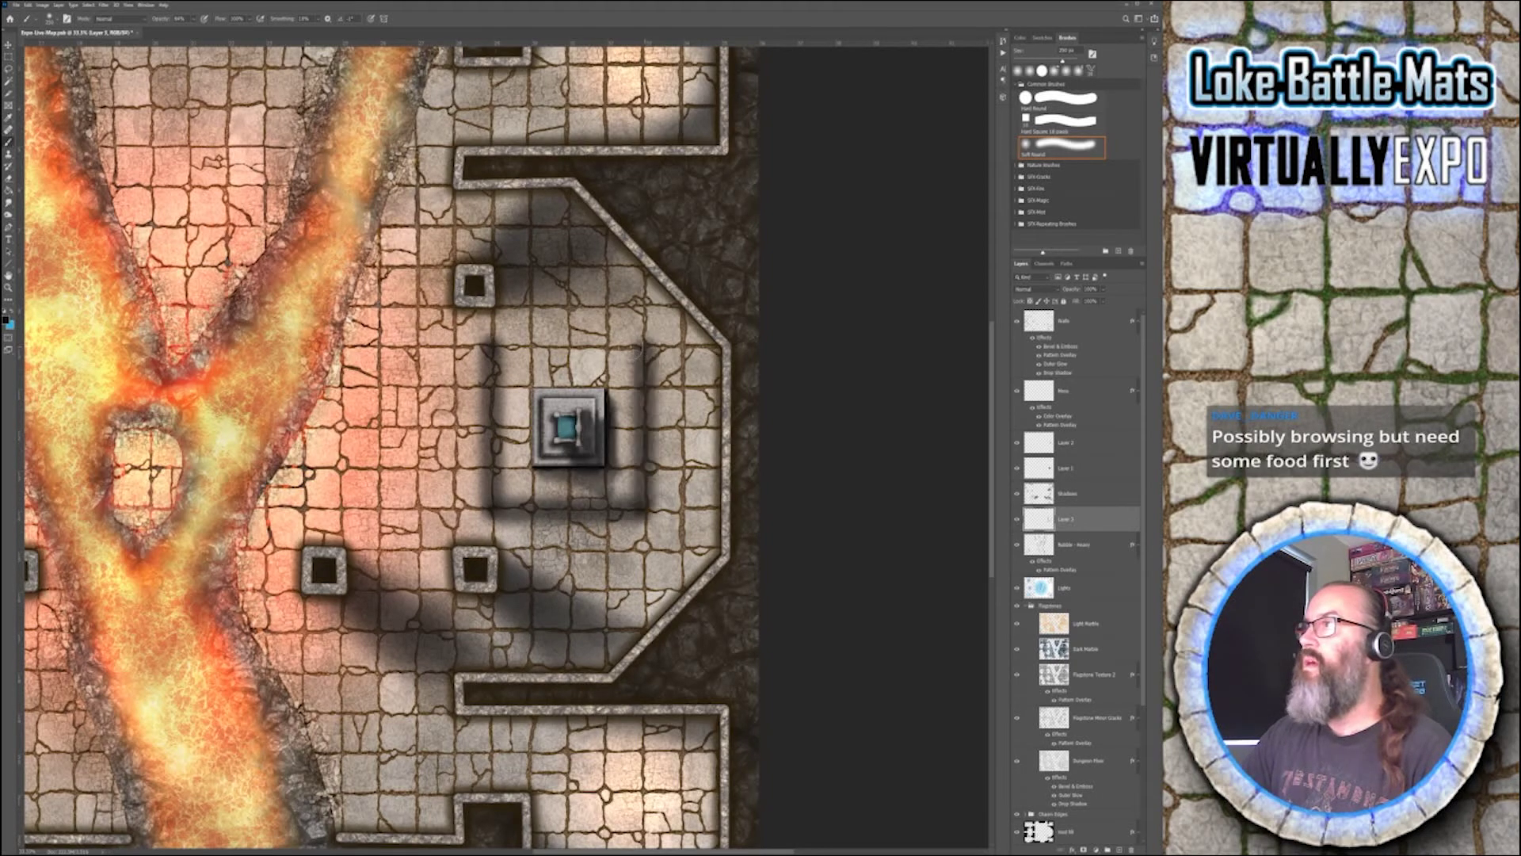
left_click(489, 348, "shift")
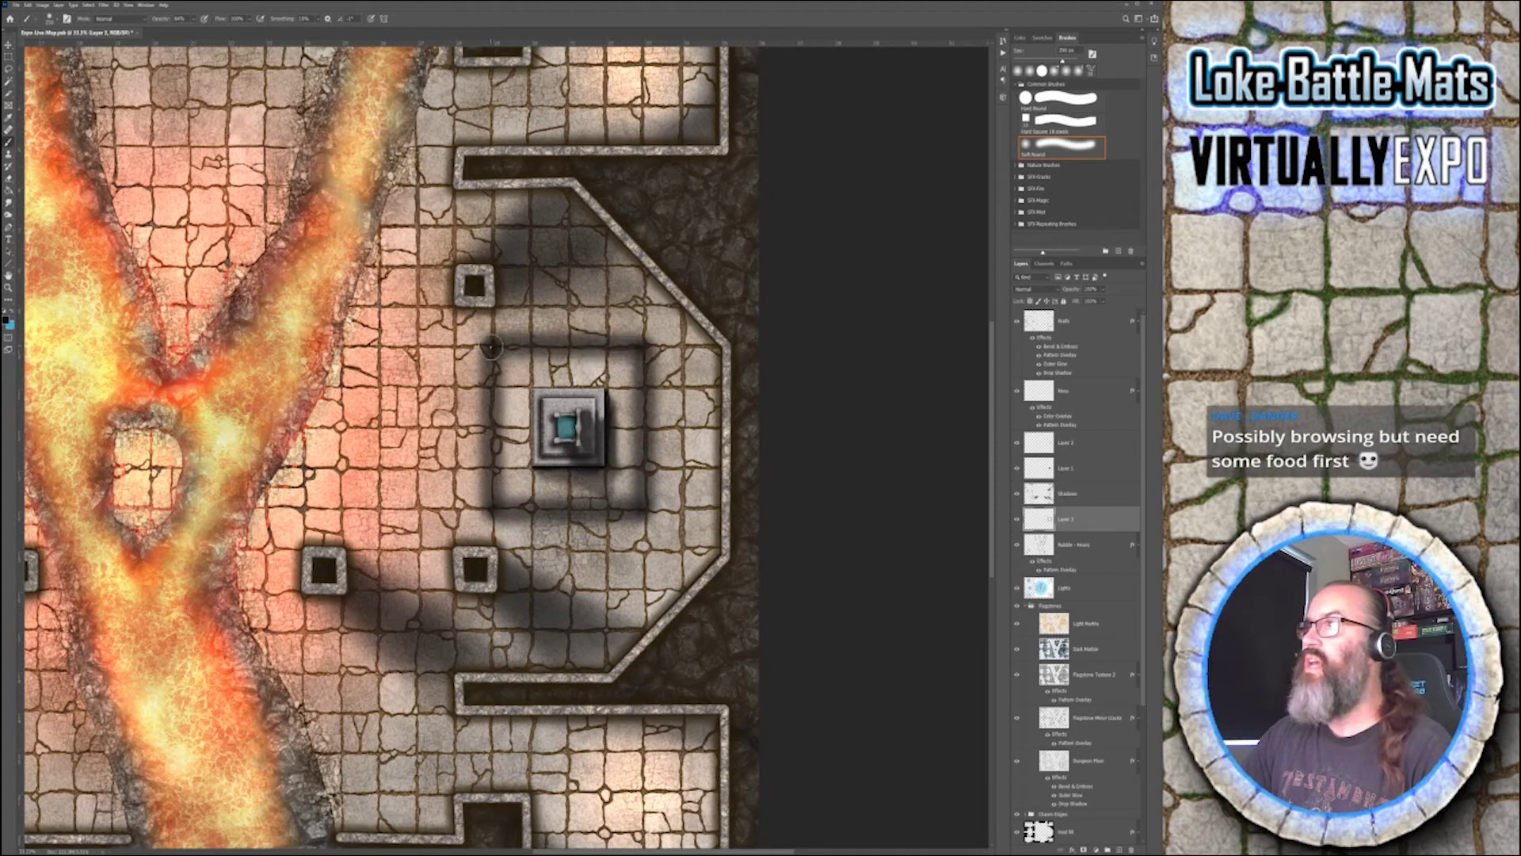
- Repaint all four sides of the square outline with a second pass of straight strokes to darken it
left_click(490, 513, "shift")
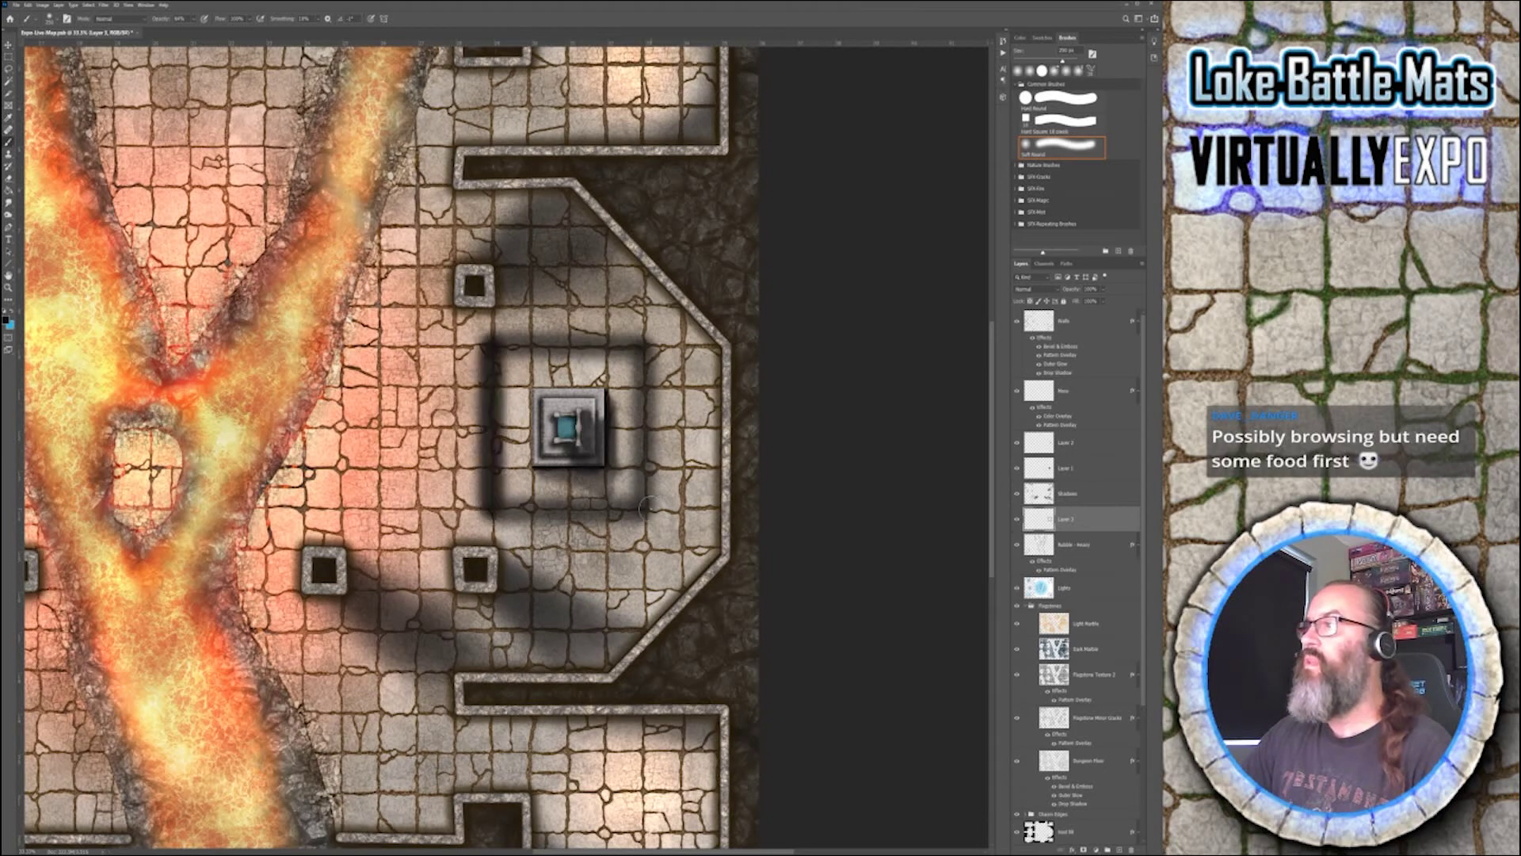
left_click(646, 511, "shift")
left_click(643, 346, "shift")
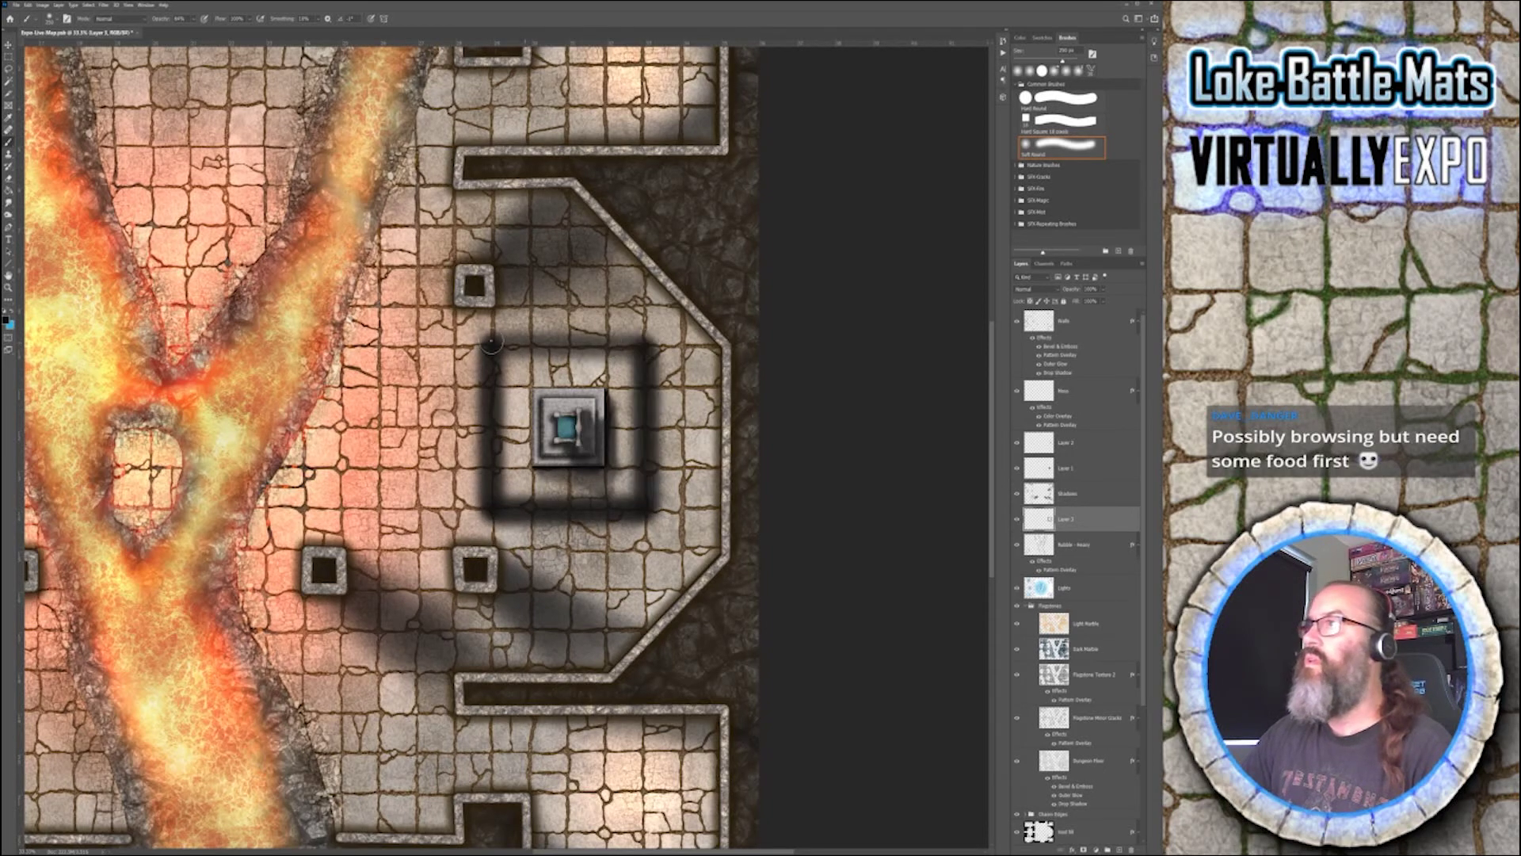
left_click(496, 344, "shift")
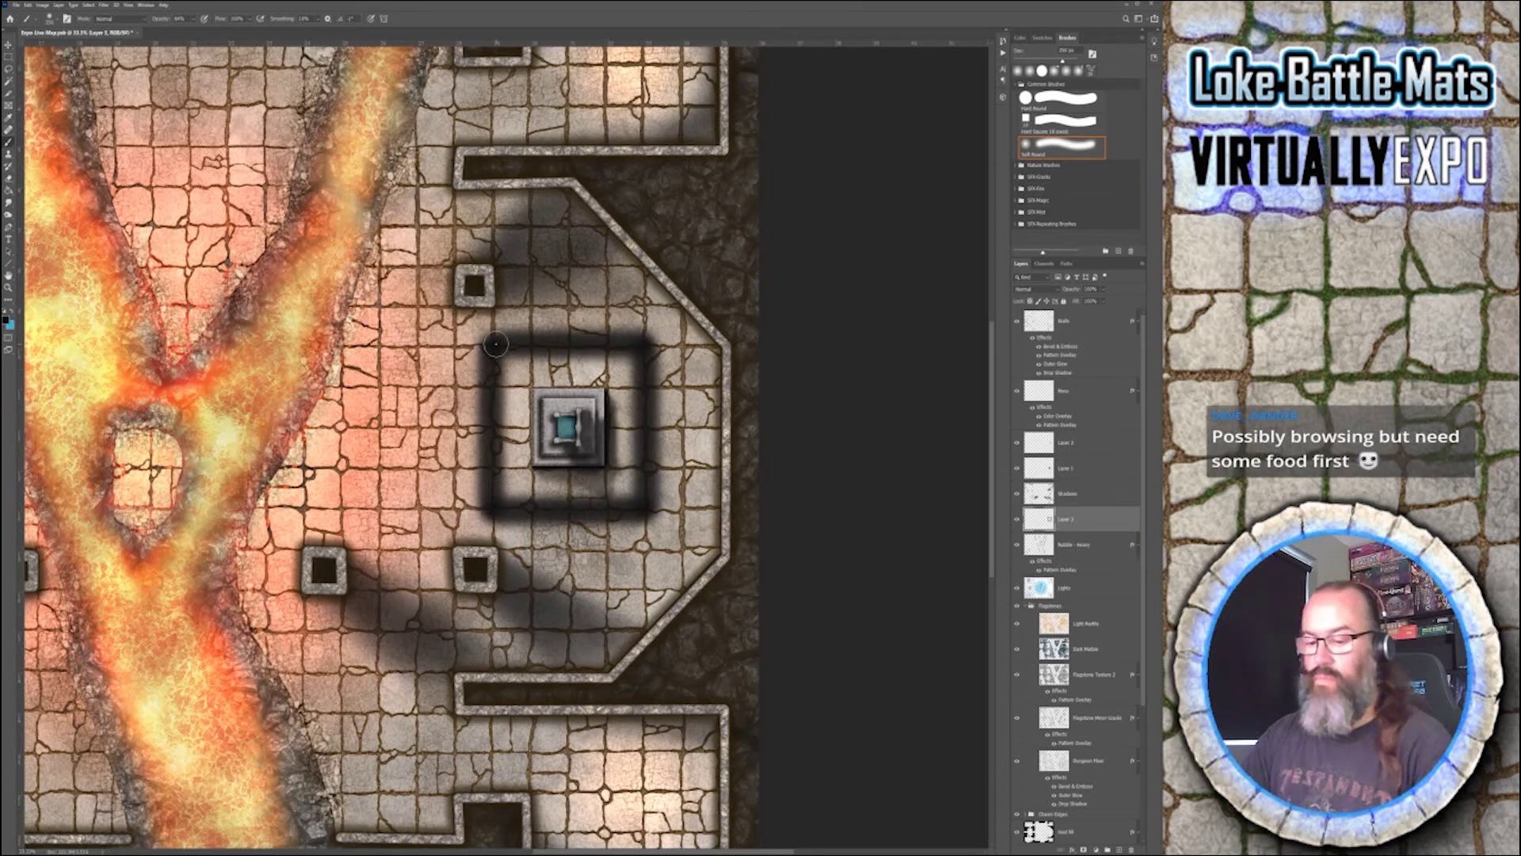
- Soften the outline's west side and northwest corner with a low-opacity Eraser
key("bracketright")
key("bracketright")
key("6")
key("7")
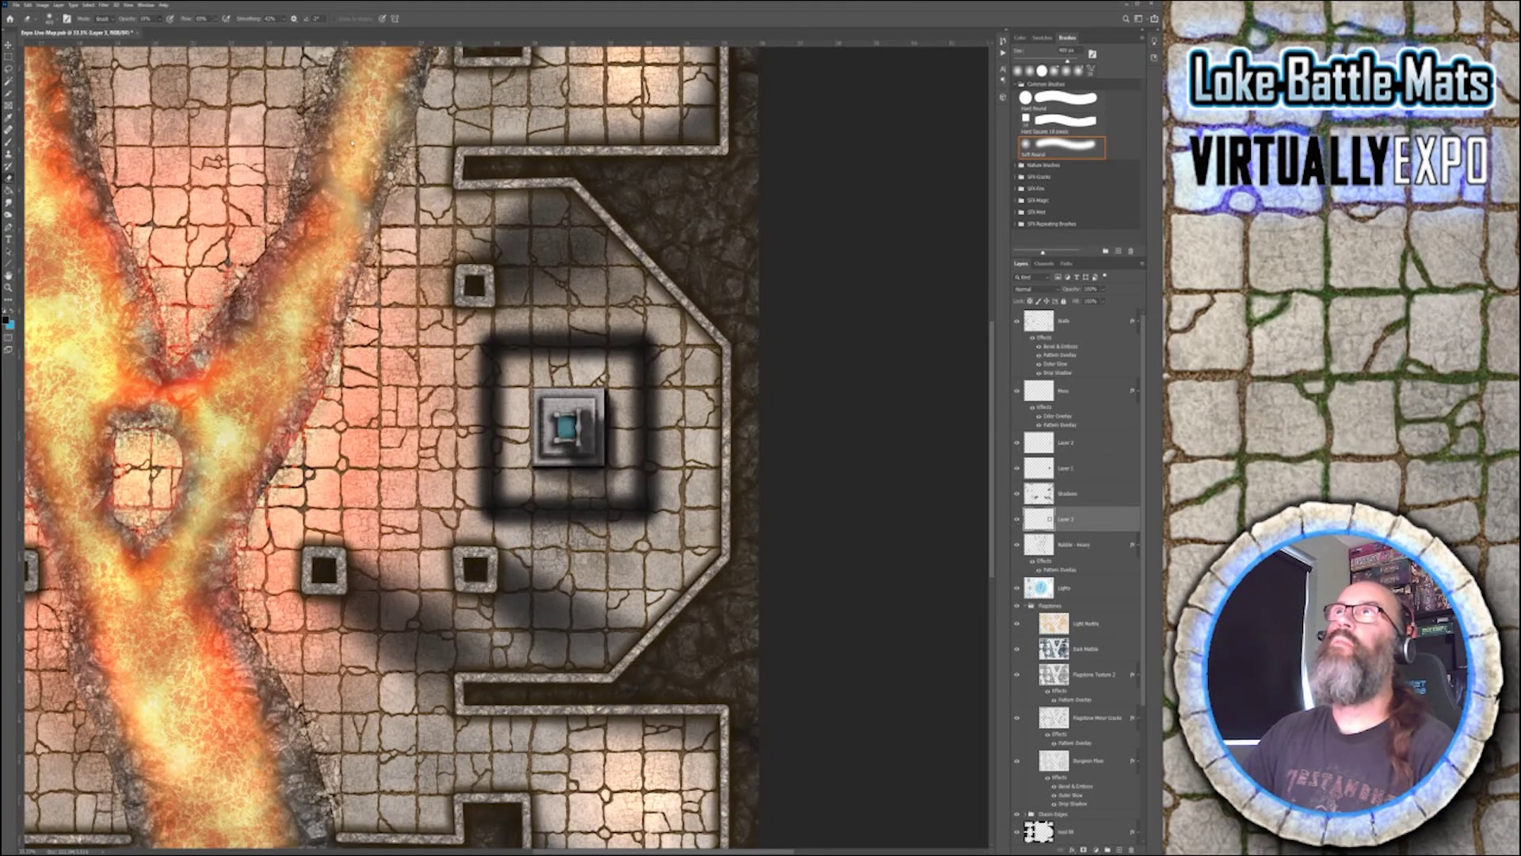
left_click_drag(495, 349, 492, 507)
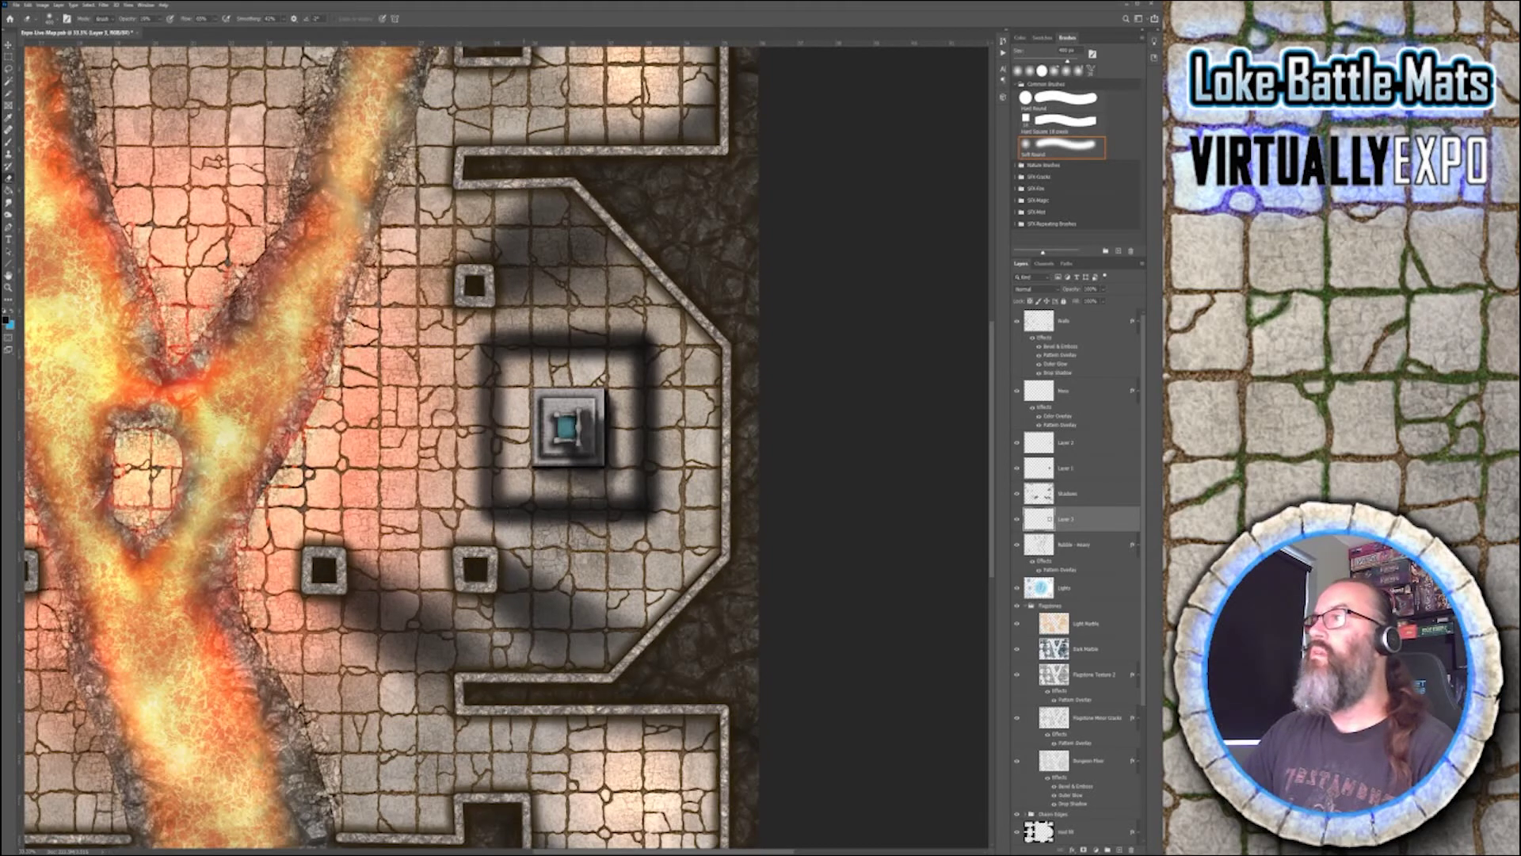
left_click_drag(490, 349, 529, 344)
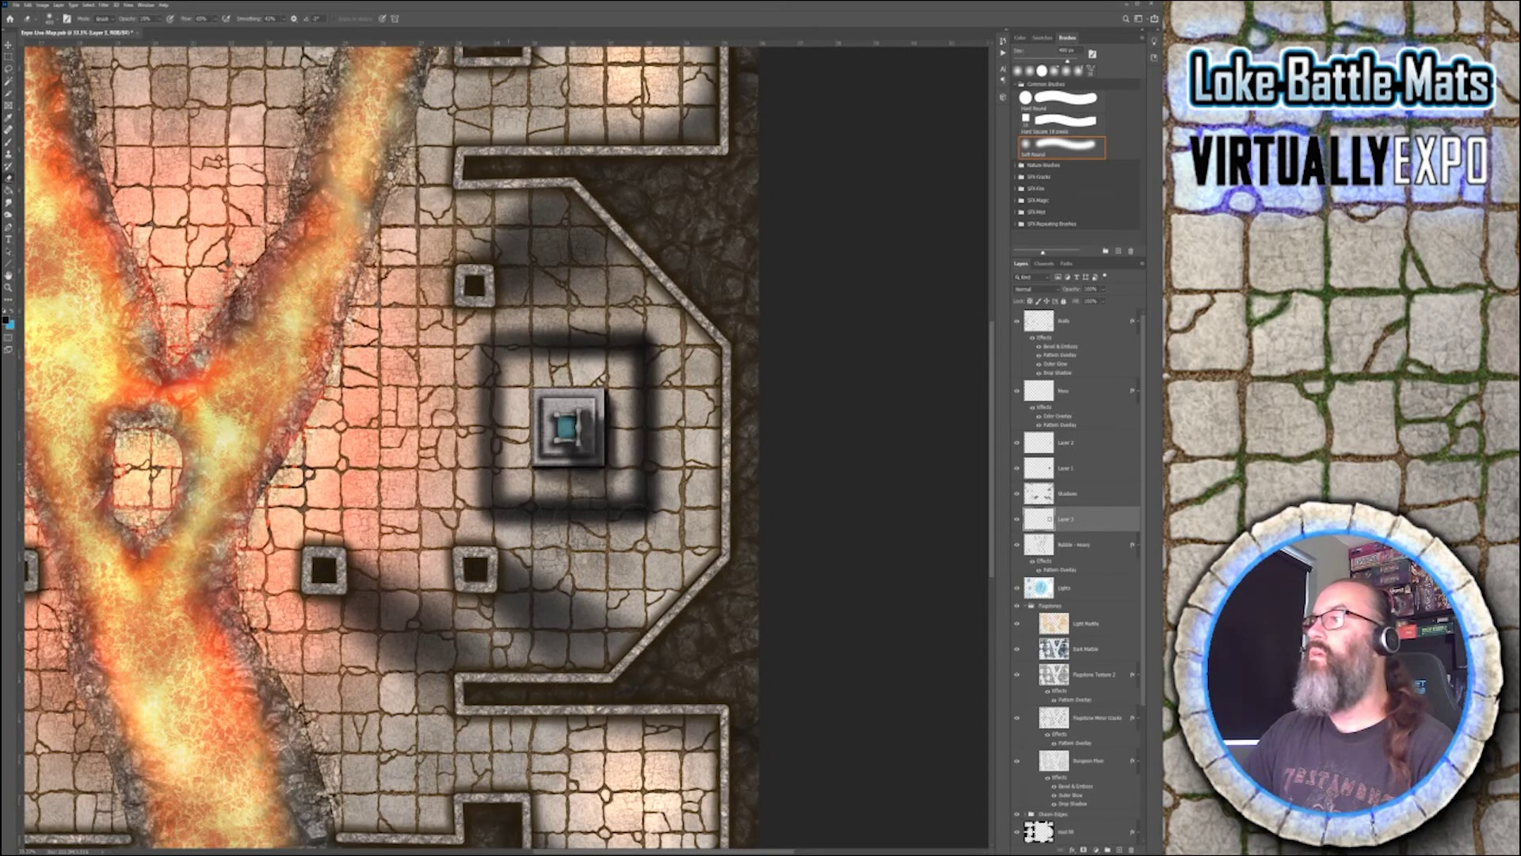
- Select the four-by-four block of flagstones around the dais from the Dungeon Floor layer with the Magic Wand and clear the painted outline shadow from them
scroll(1076, 673, "down", 2)
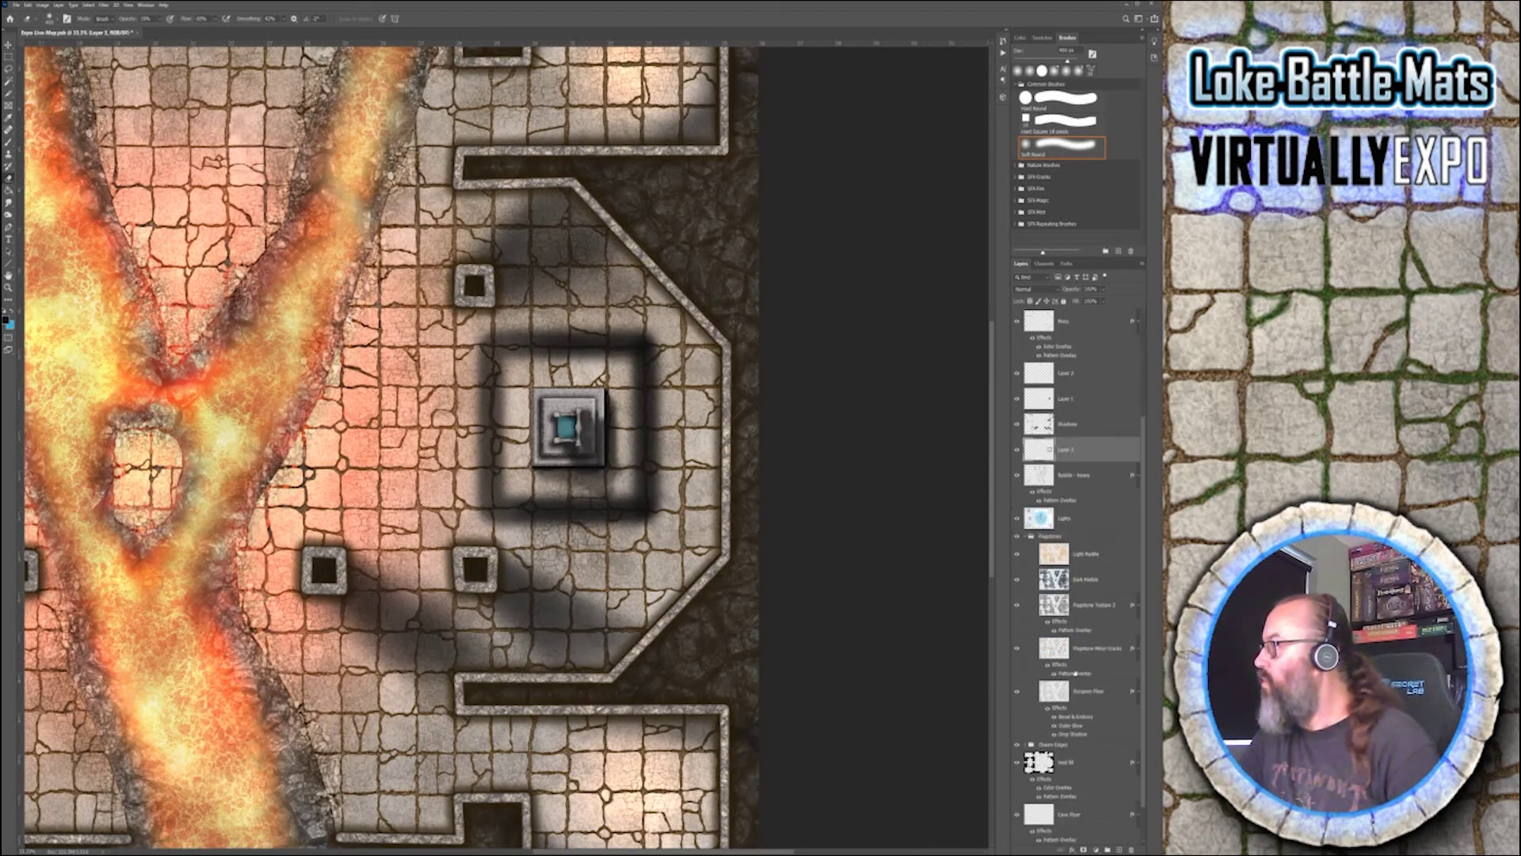
scroll(1086, 673, "down", 3)
left_click(1098, 581)
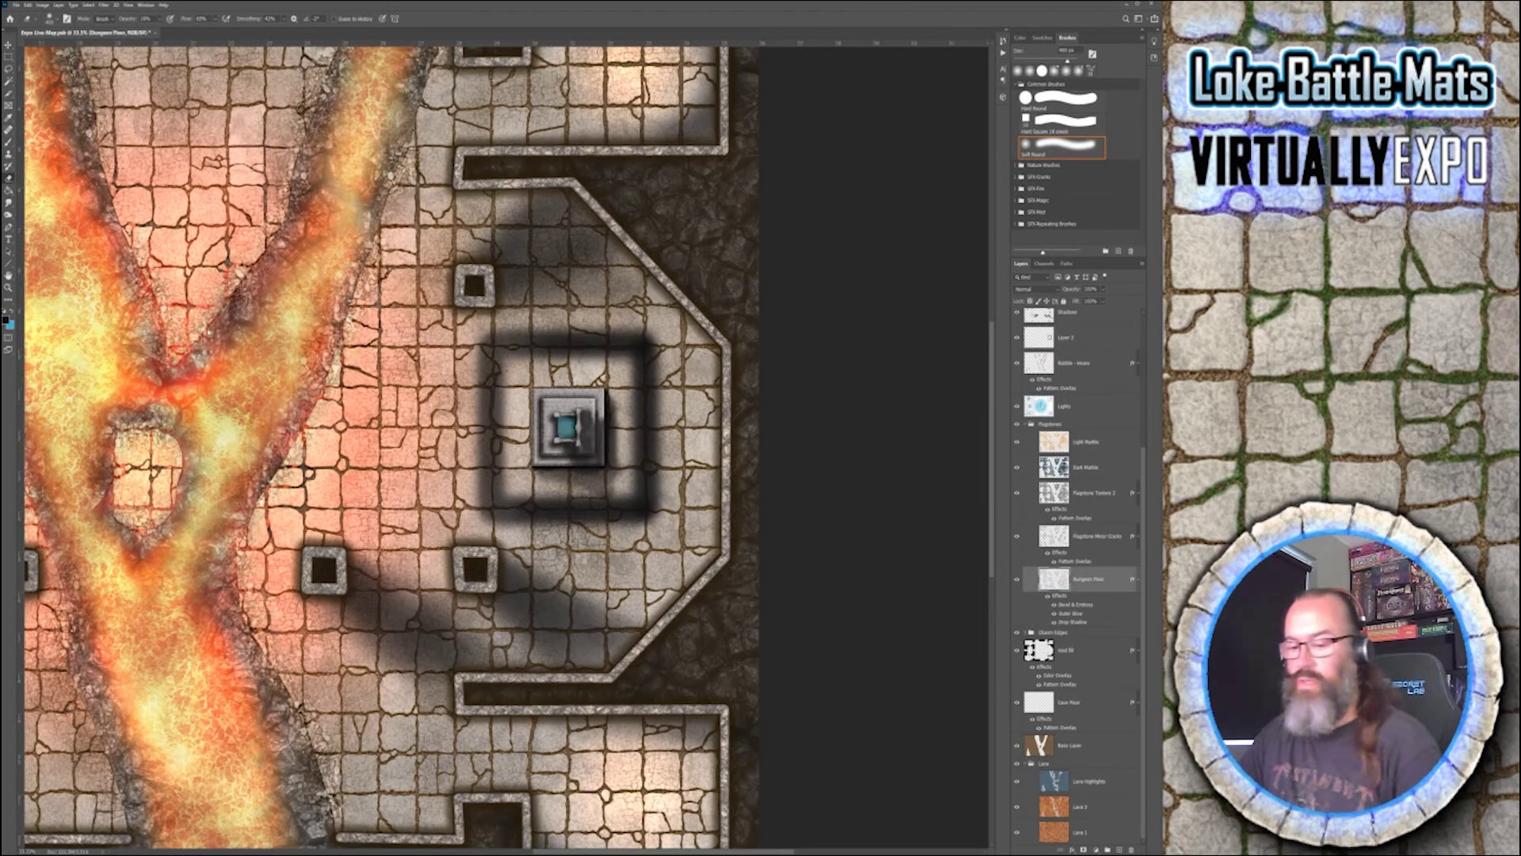
key("w")
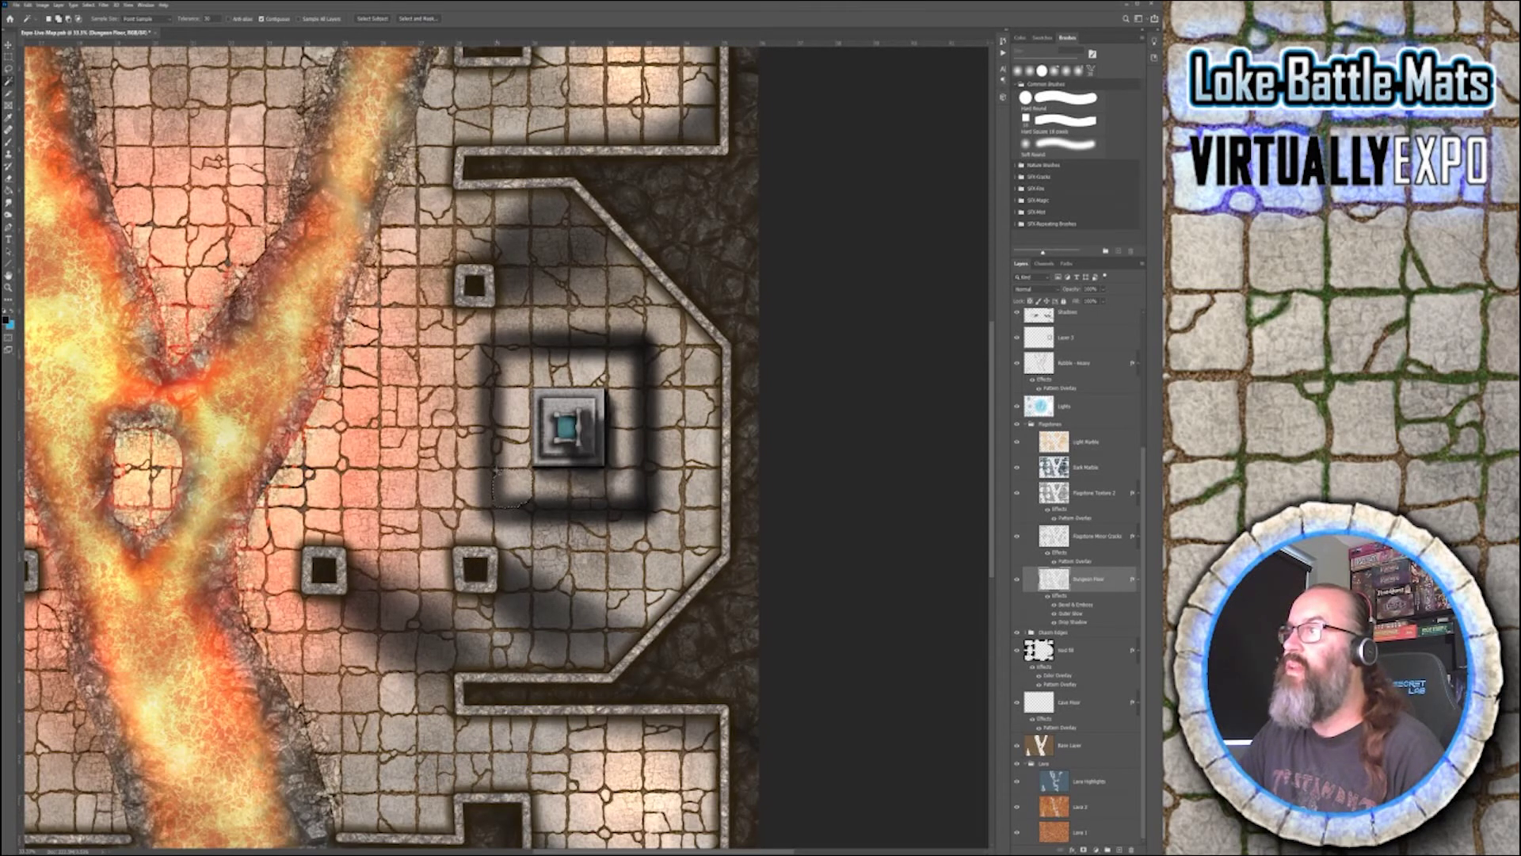
left_click(498, 467)
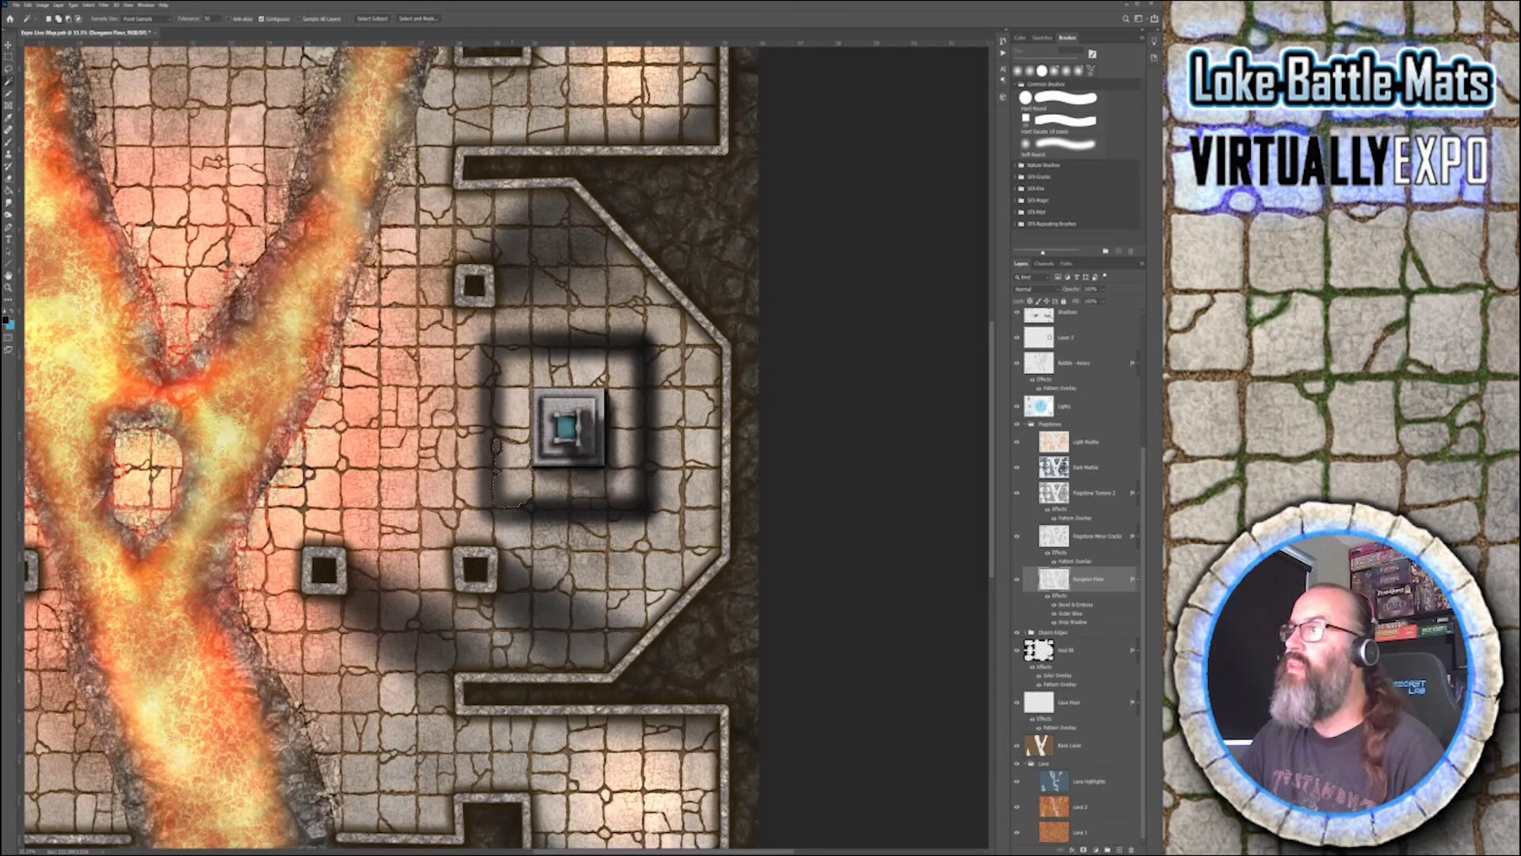
left_click(511, 368, "shift")
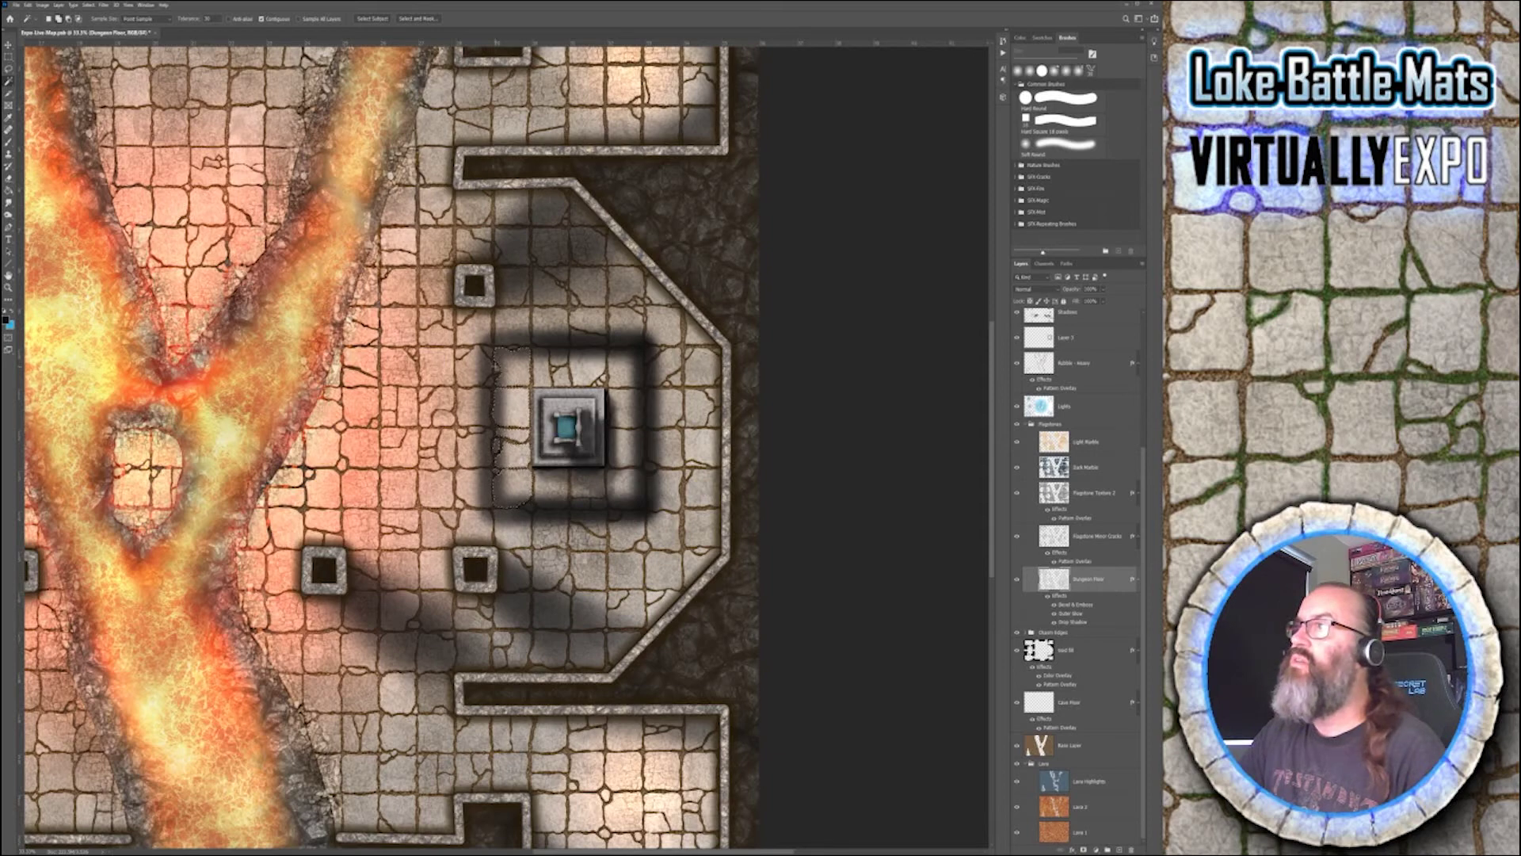
left_click(561, 353, "shift")
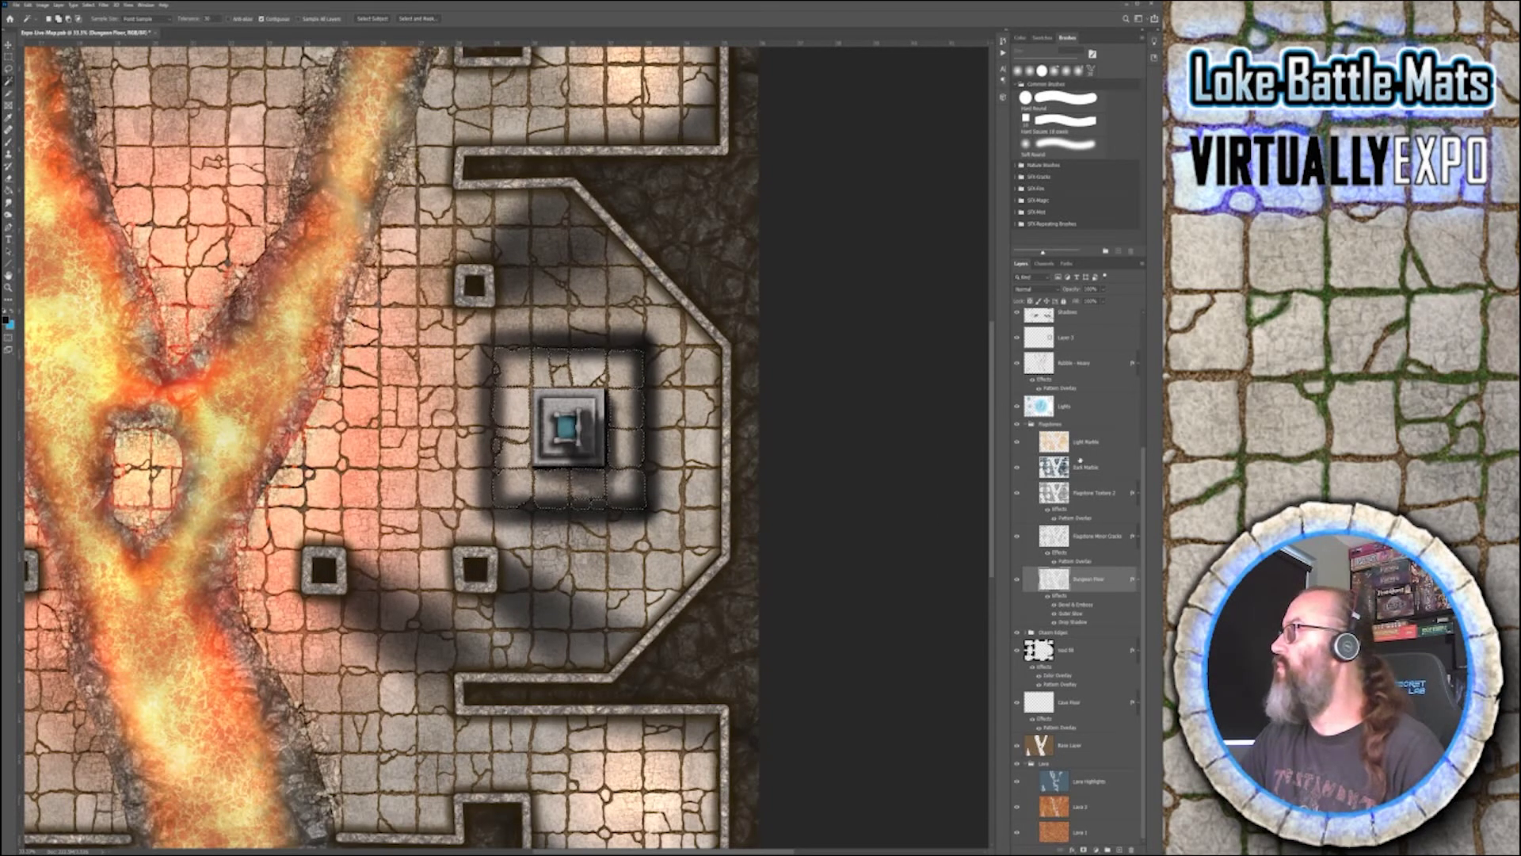
left_click(1093, 340)
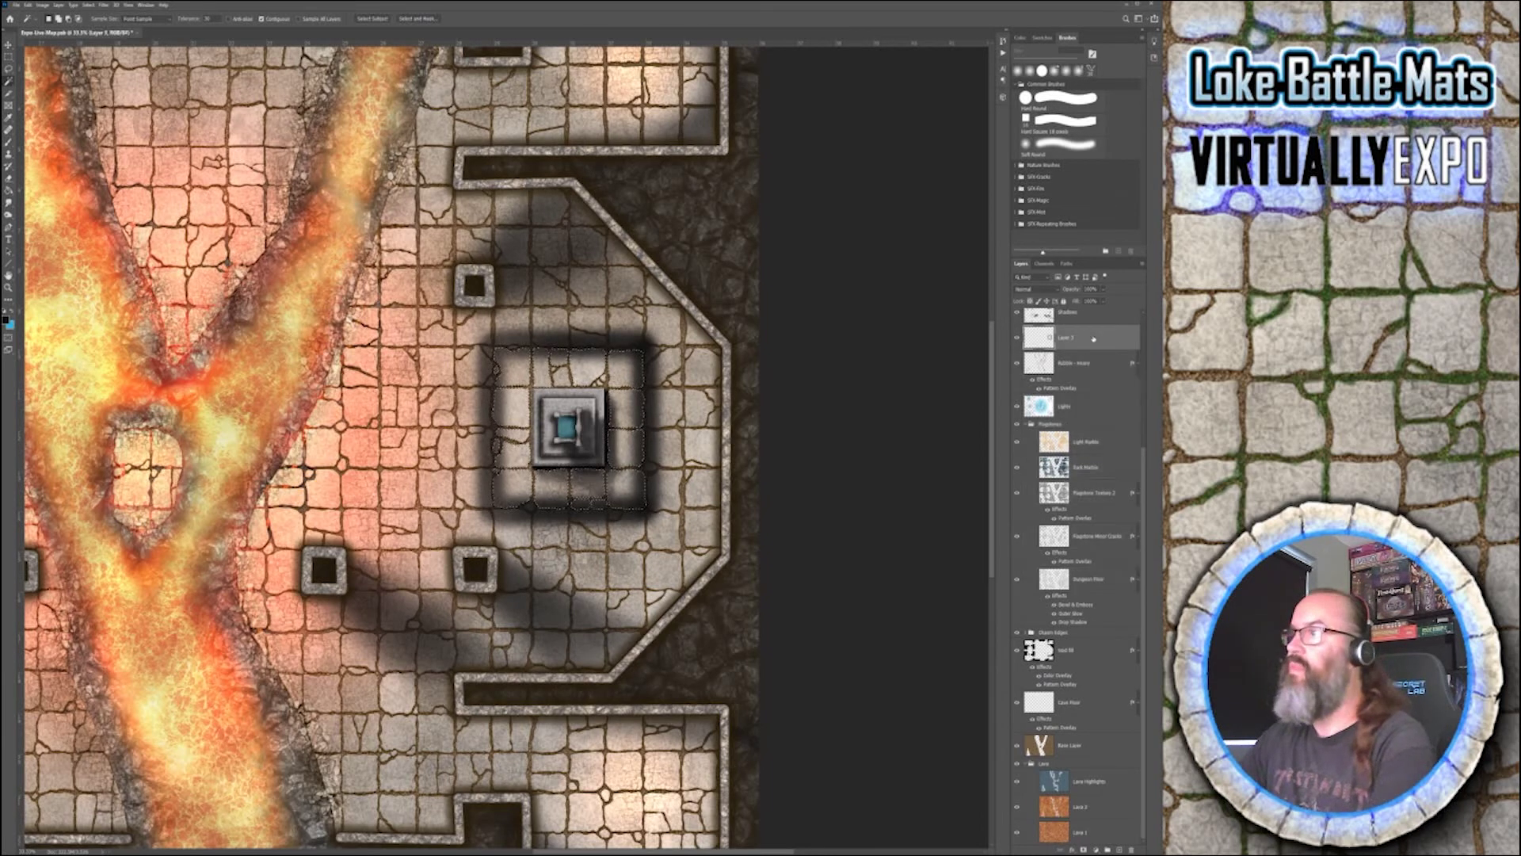
key("alt+BackSpace")
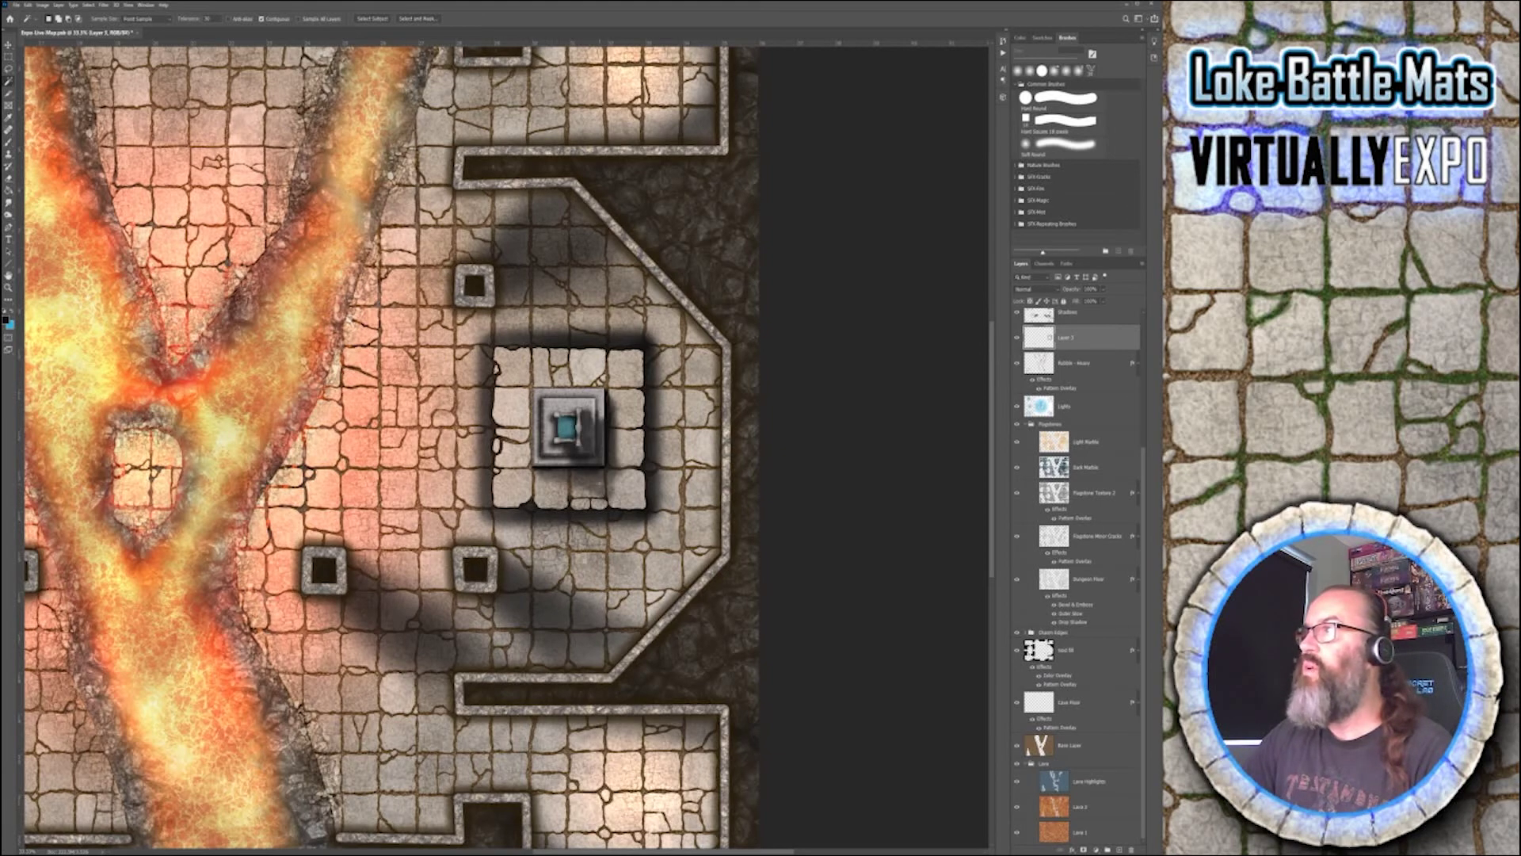
- On the Walls layer, cut narrow vertical brick joints across the horizontal wall above the west corridor with thin marquee selections
key("ctrl+0")
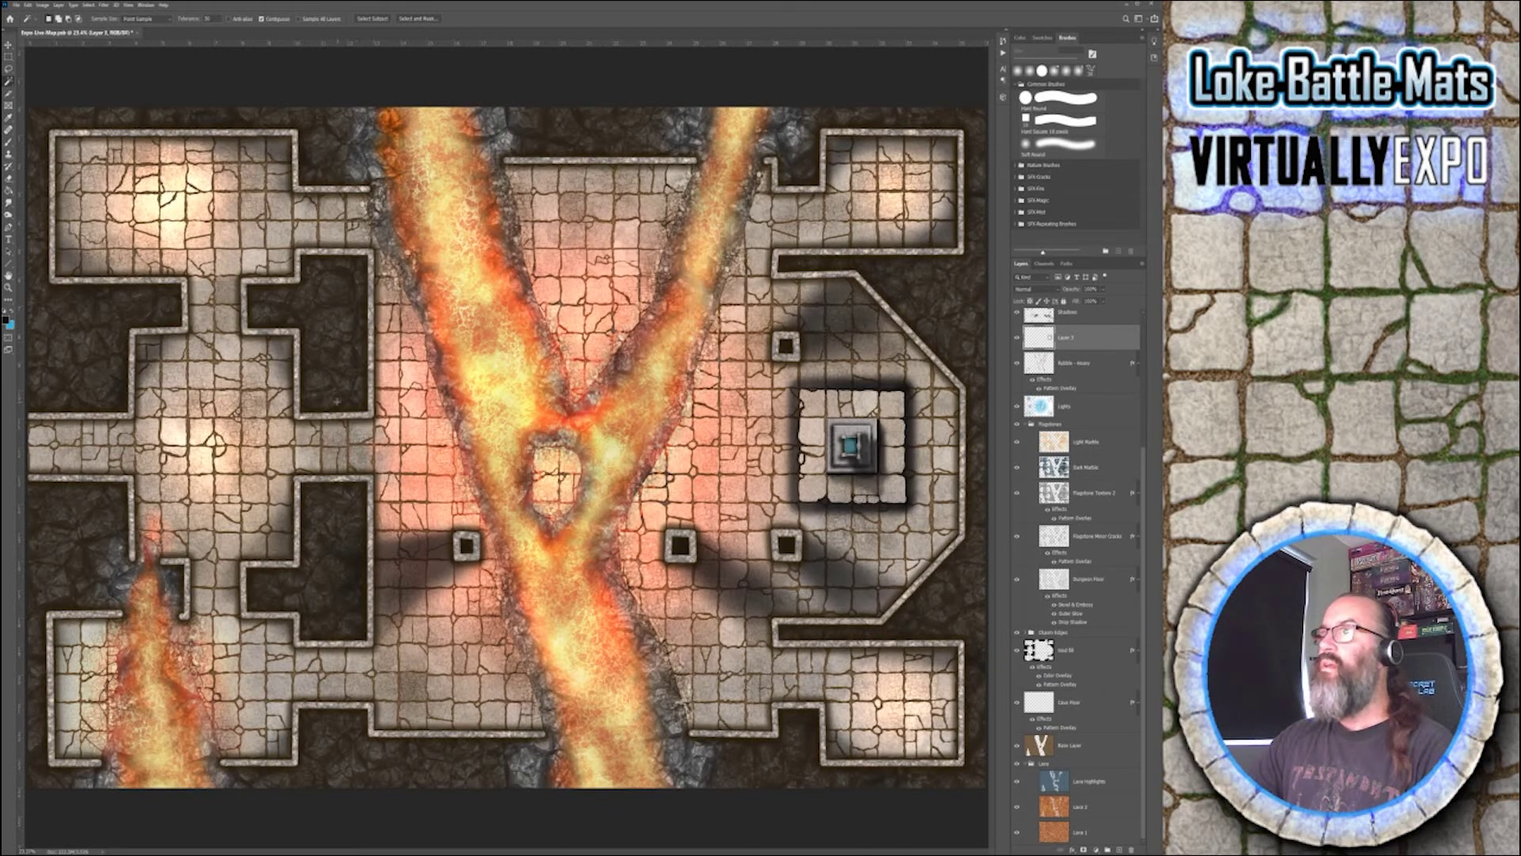
scroll(1074, 372, "up", 3)
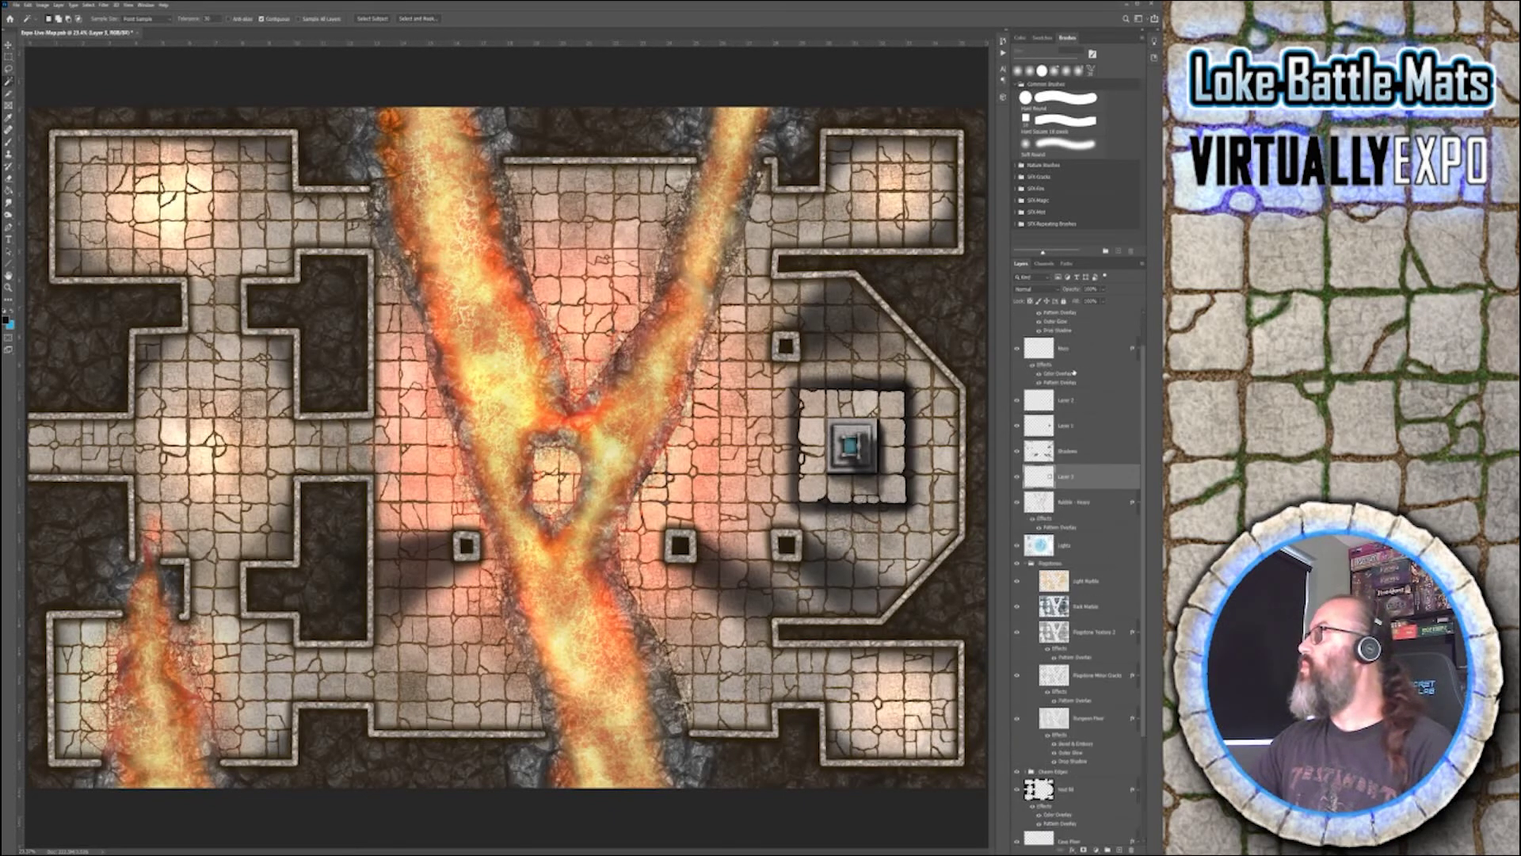
scroll(1078, 386, "up", 2)
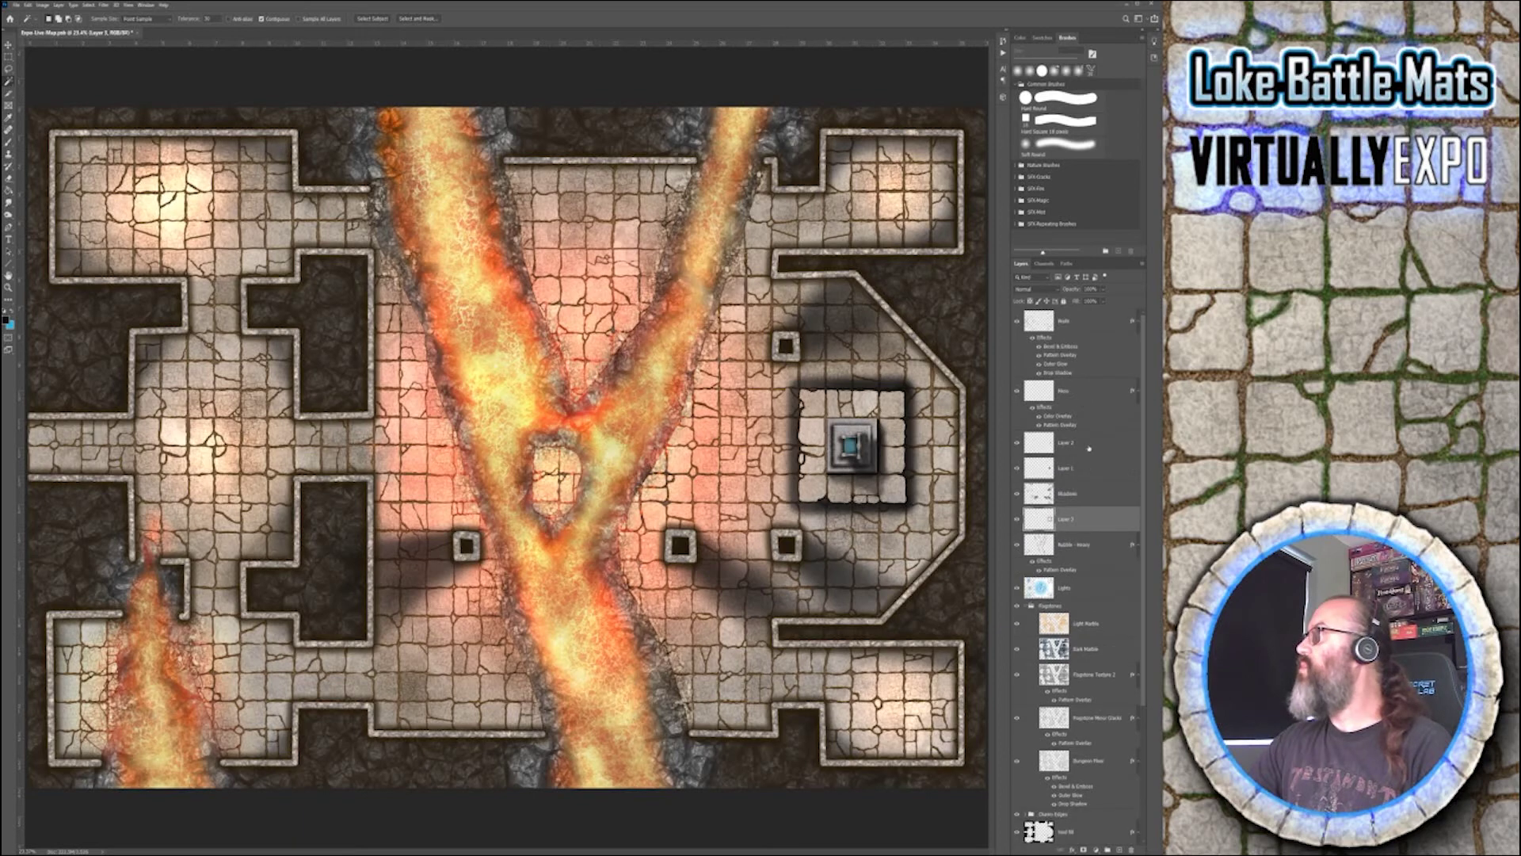
left_click(1082, 325)
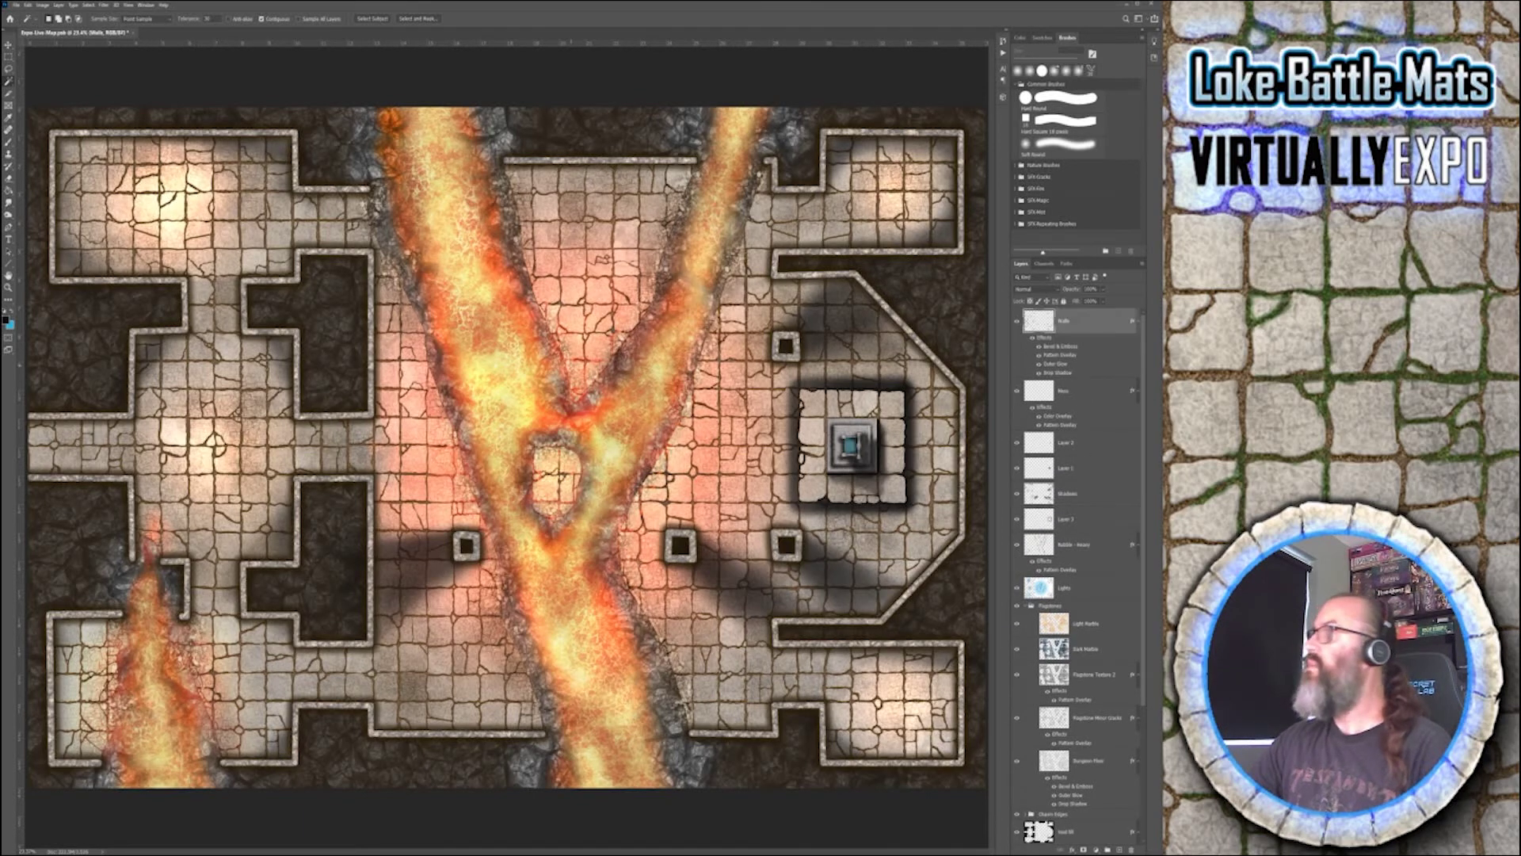
scroll(572, 367, "up", 4)
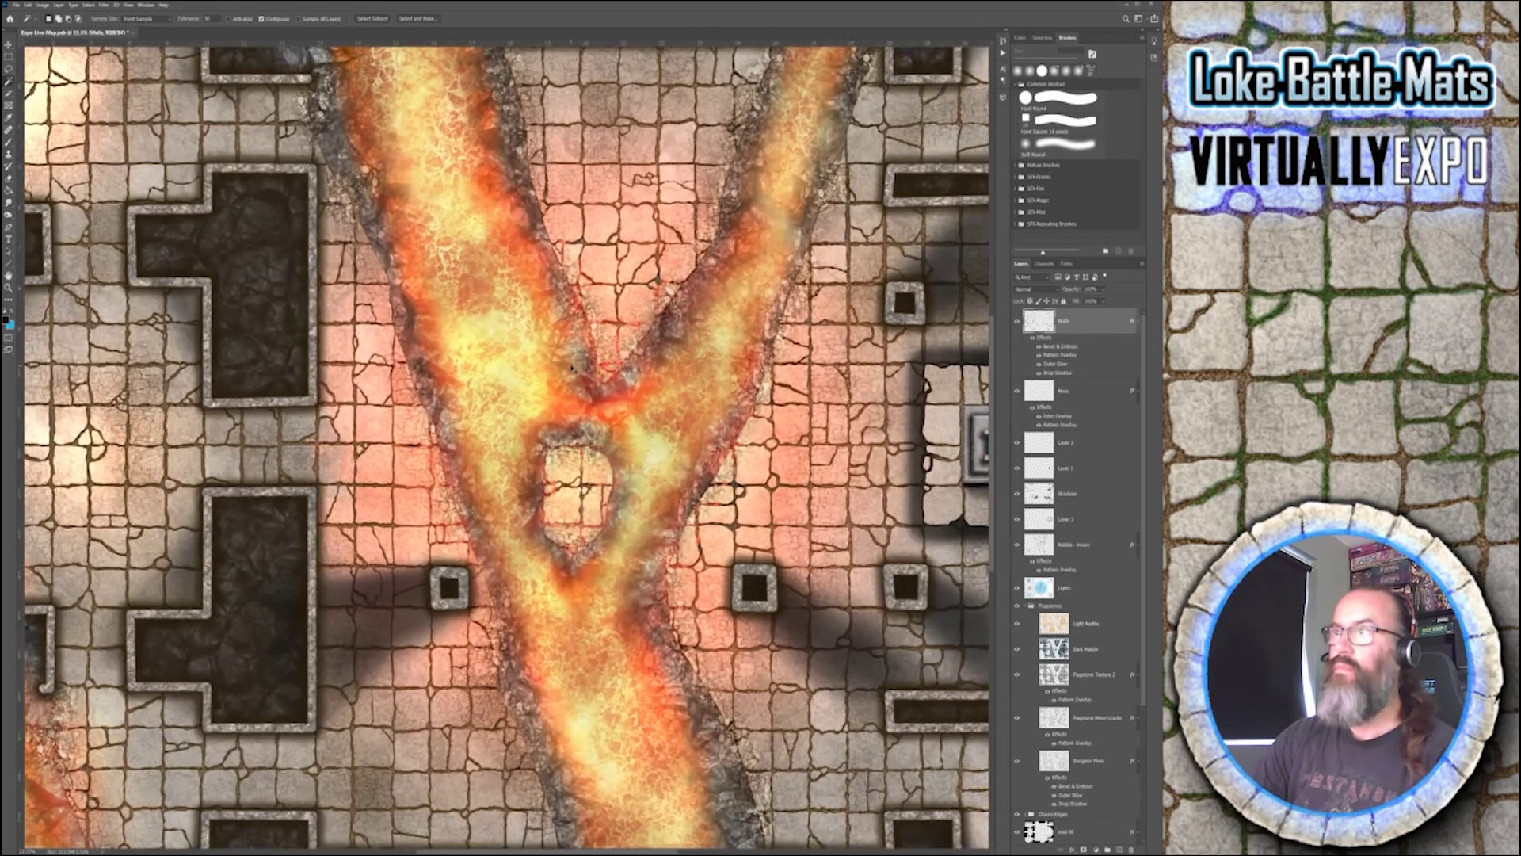
scroll(572, 368, "left", 2)
scroll(508, 447, "left", 4)
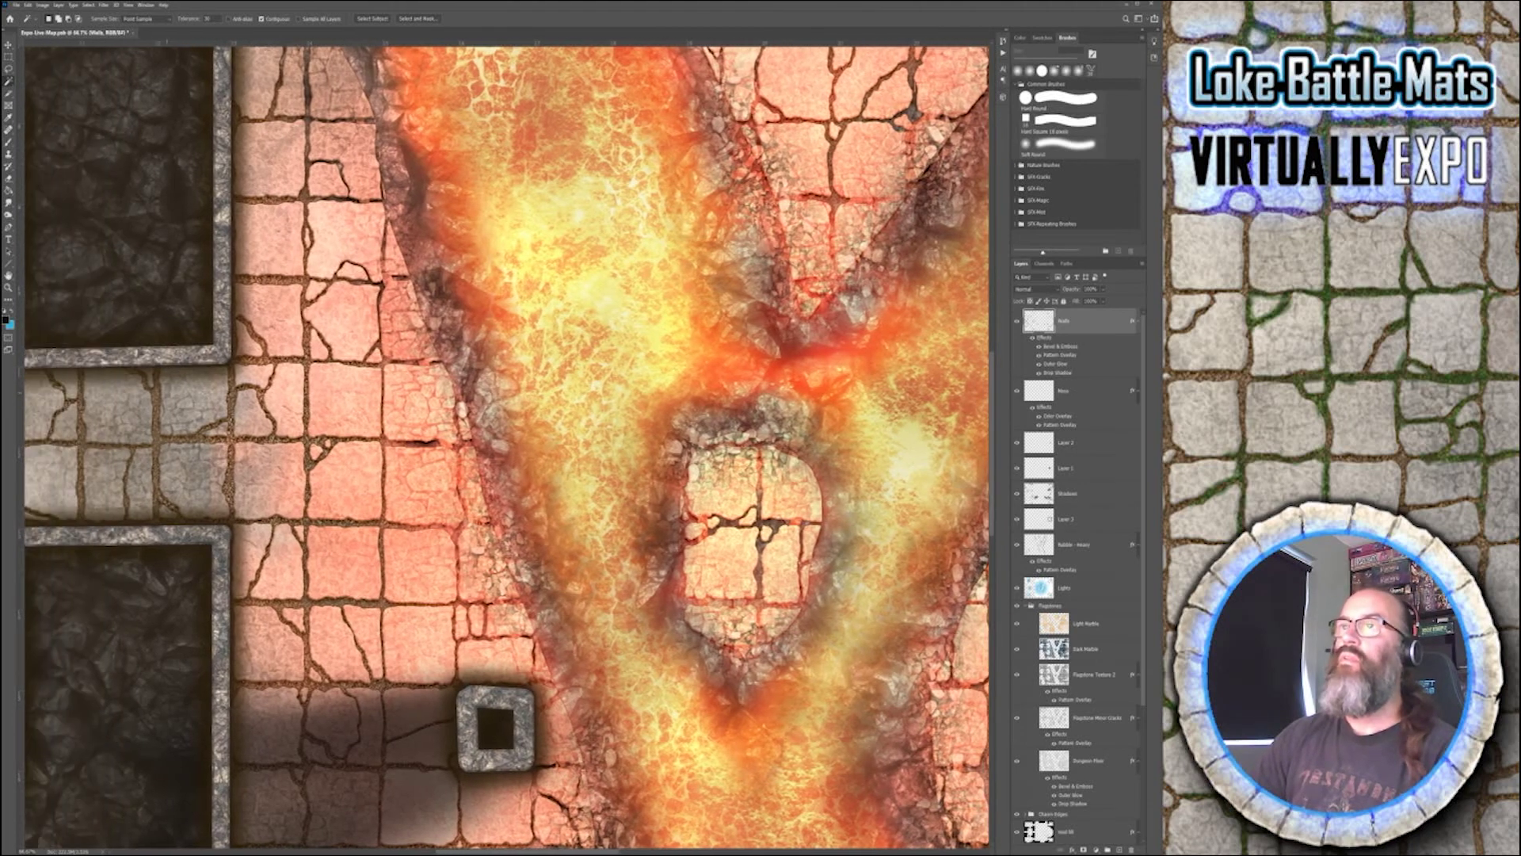
key("m")
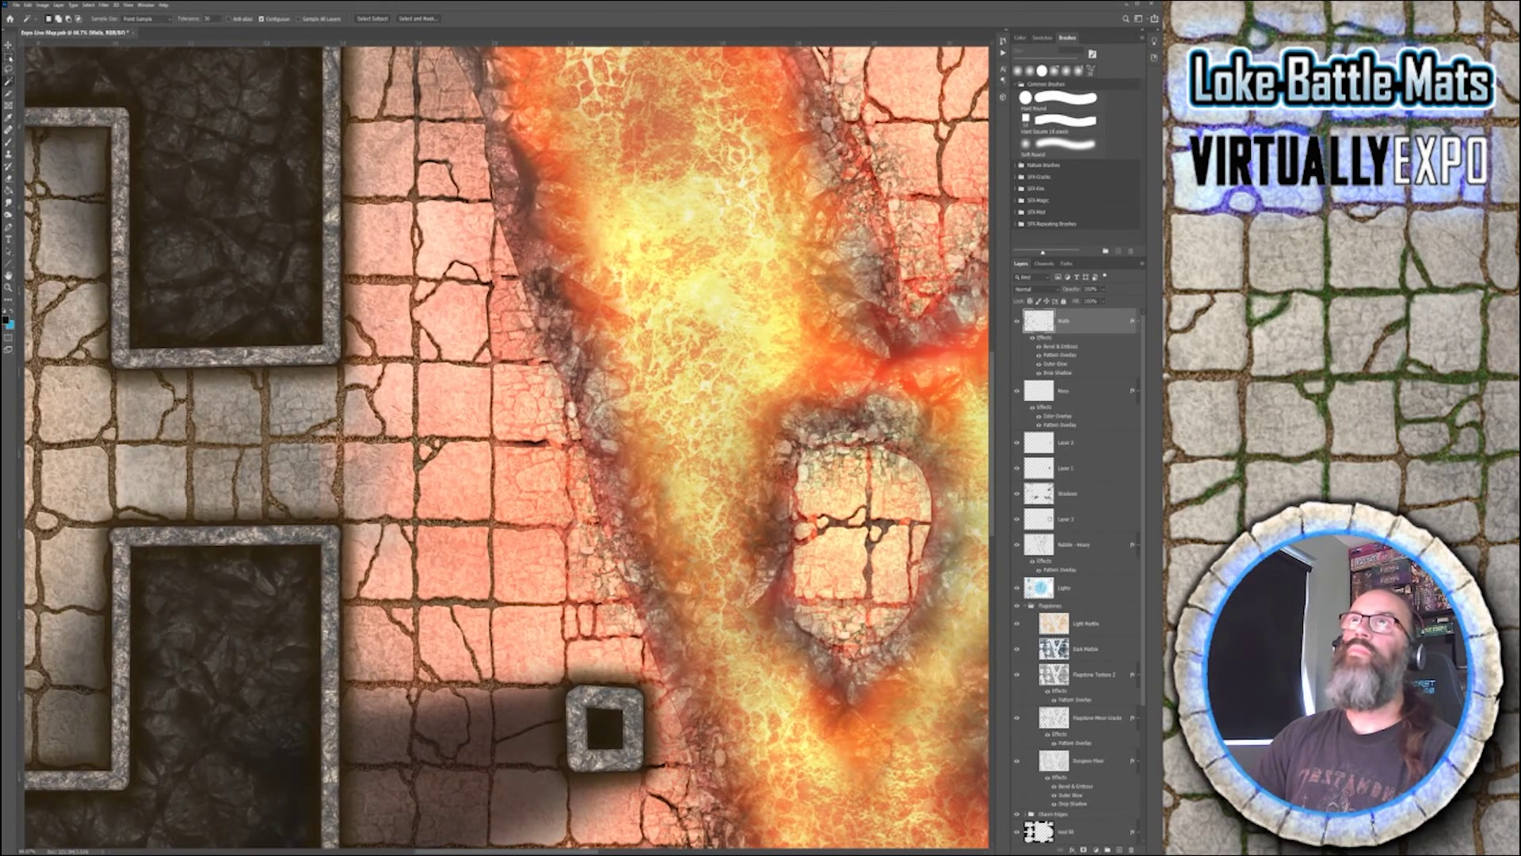
left_click_drag(301, 325, 302, 437)
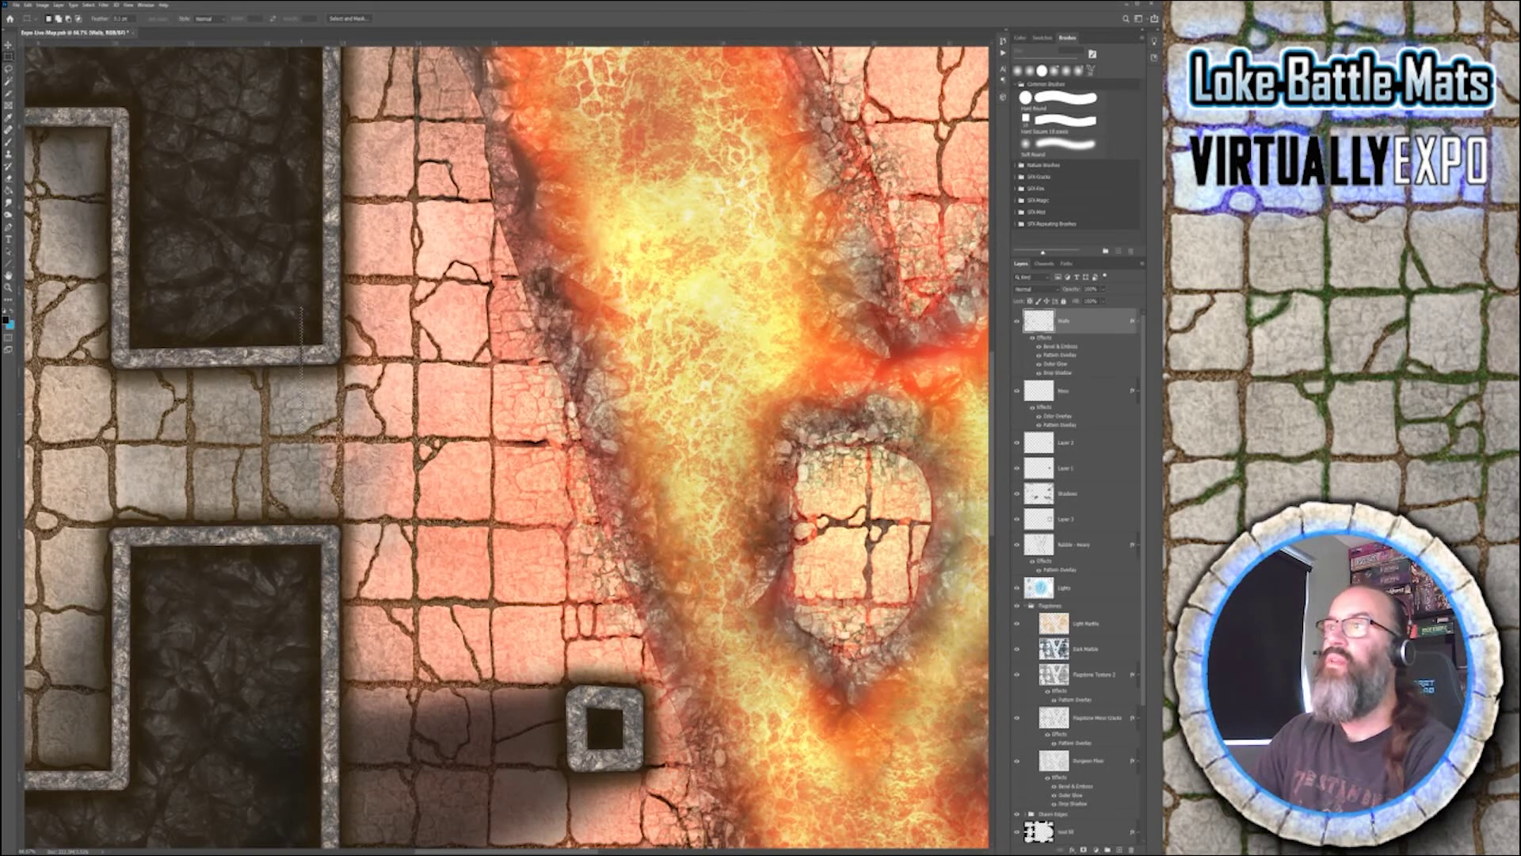
left_click_drag(301, 412, 146, 404)
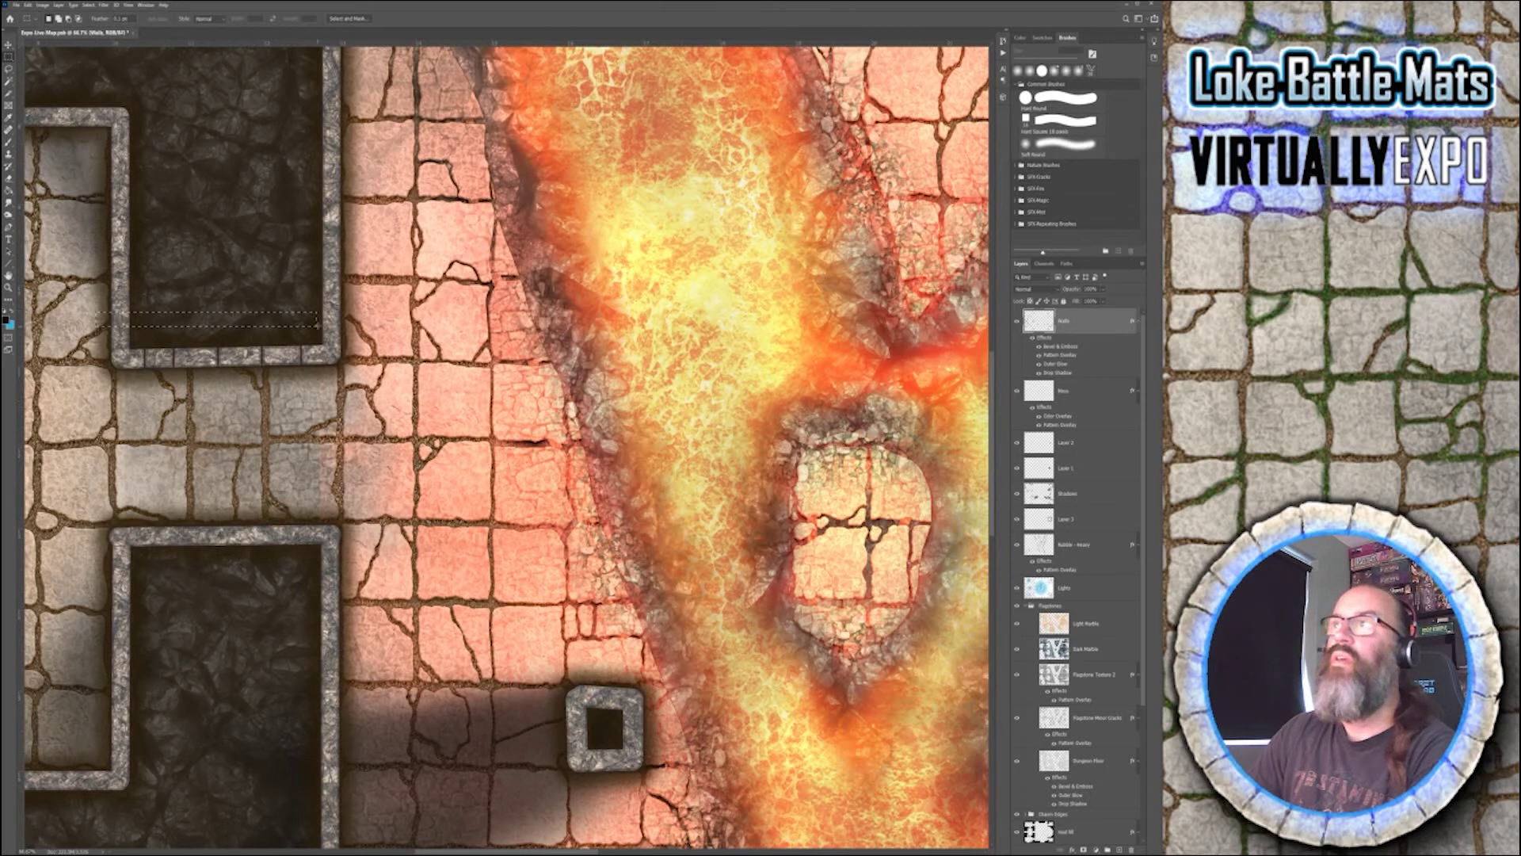
- Transform a thin horizontal marquee strip along the same wall section for a lengthwise brick joint, and deselect it
left_click_drag(95, 311, 349, 331)
key("ctrl+t")
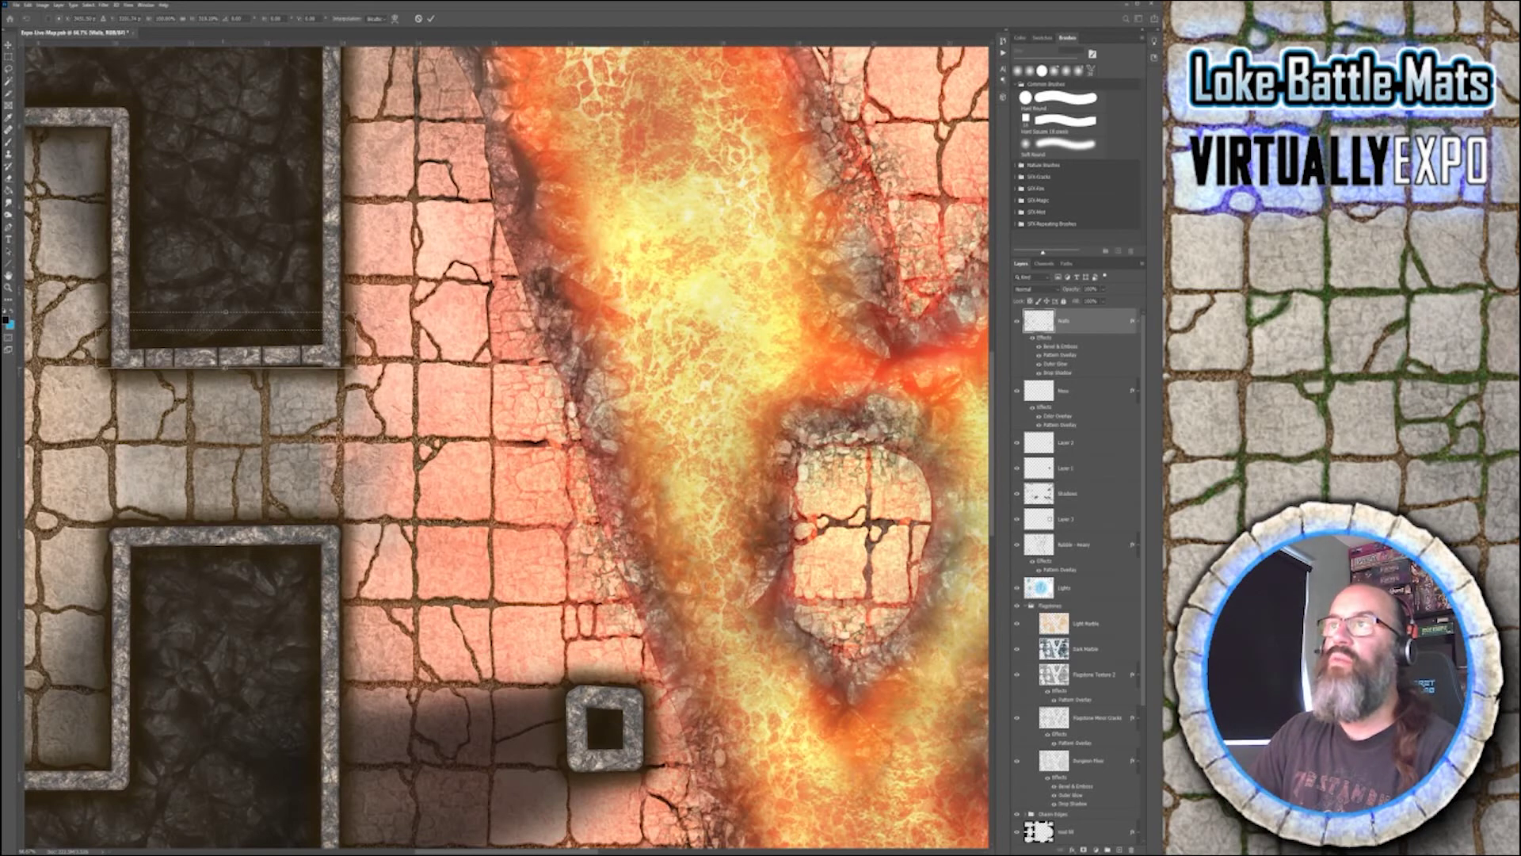
left_click_drag(226, 367, 225, 363)
key("Return")
key("ctrl+d")
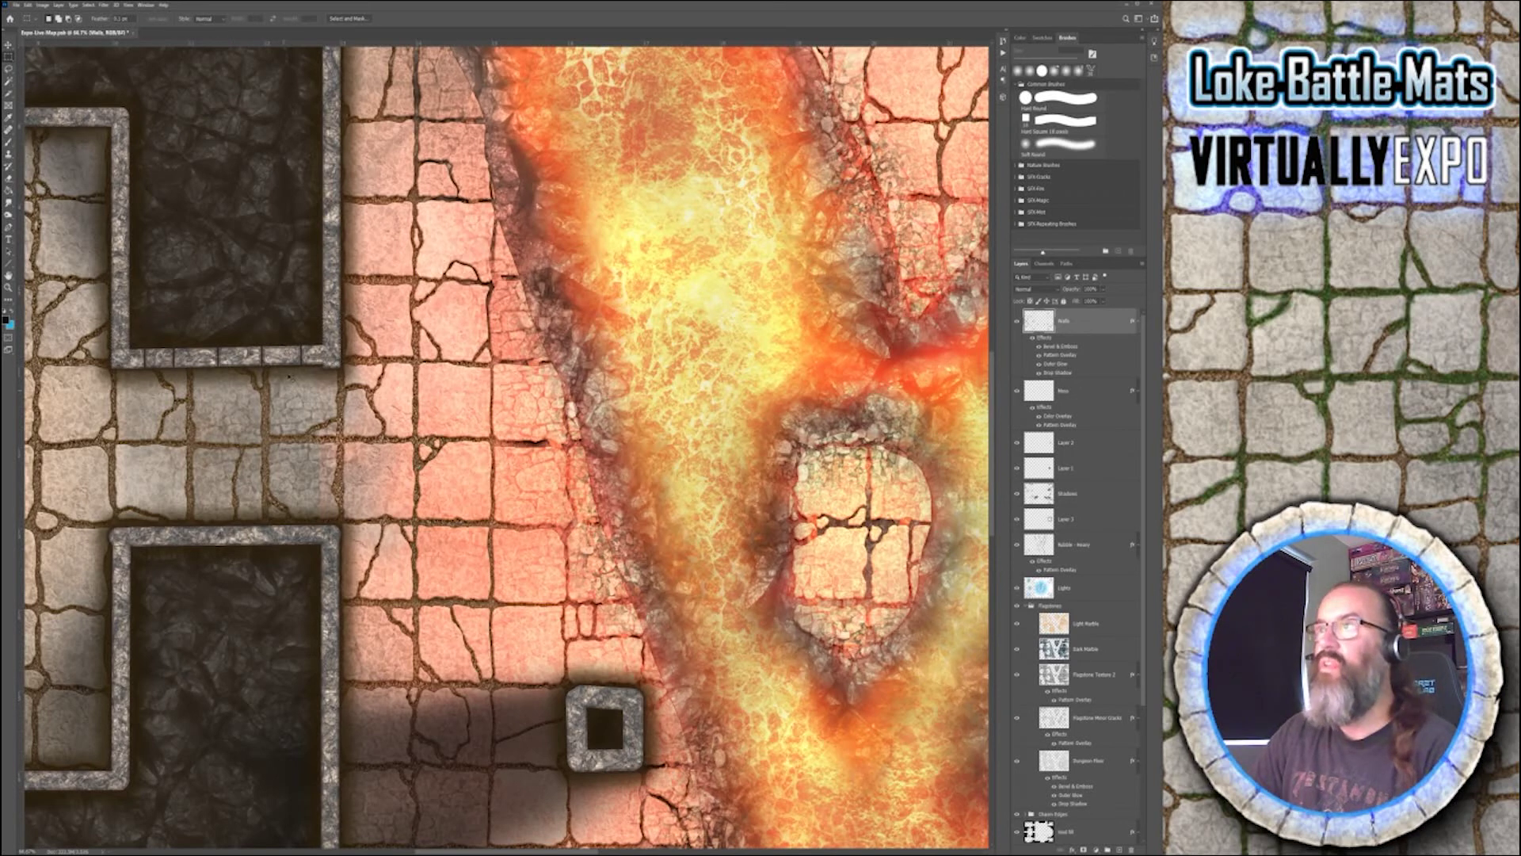
key("l")
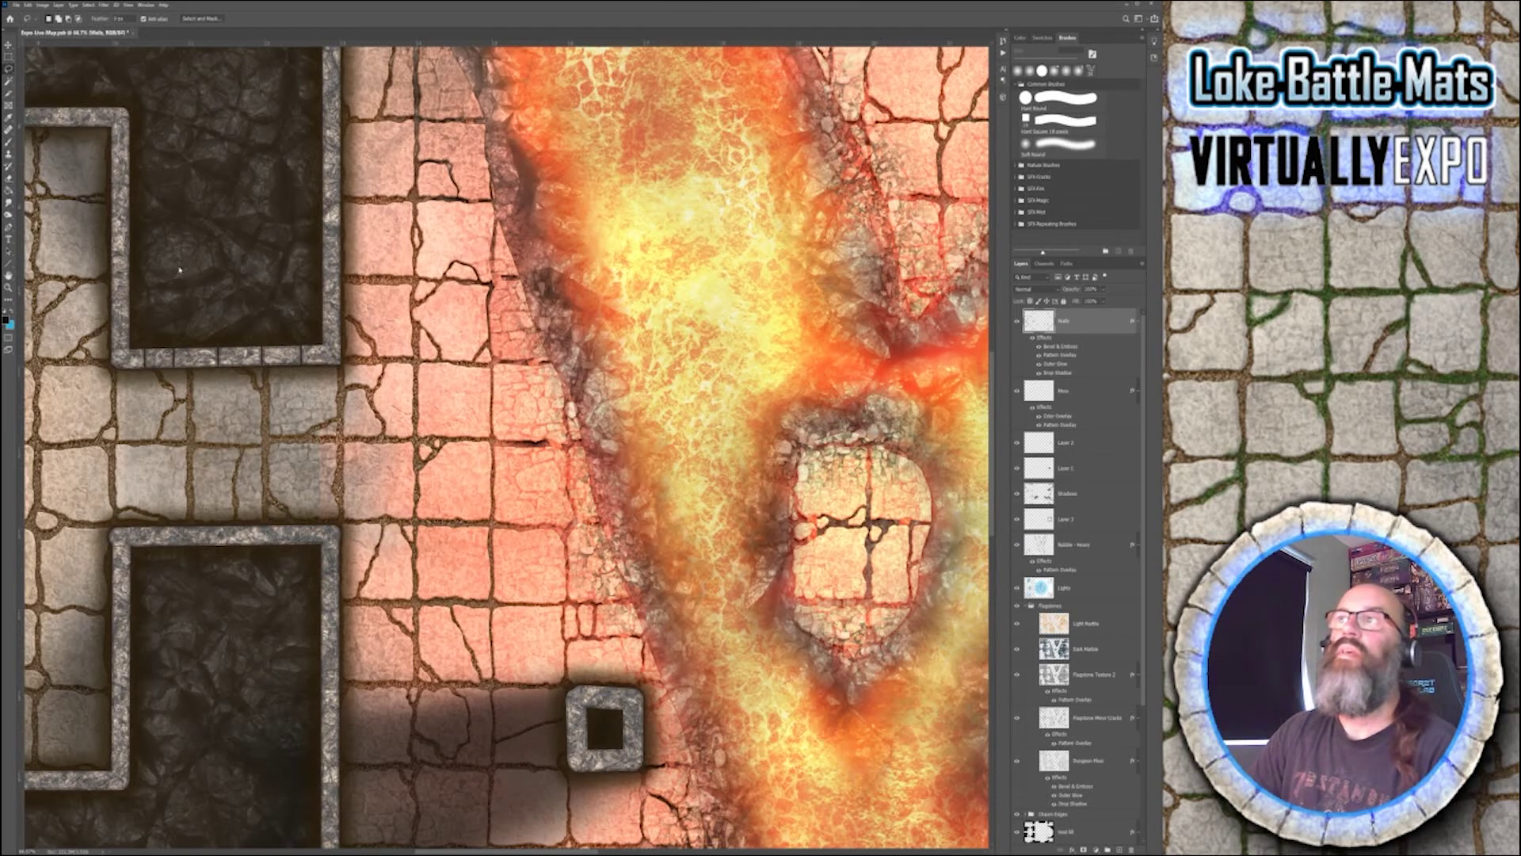
key("w")
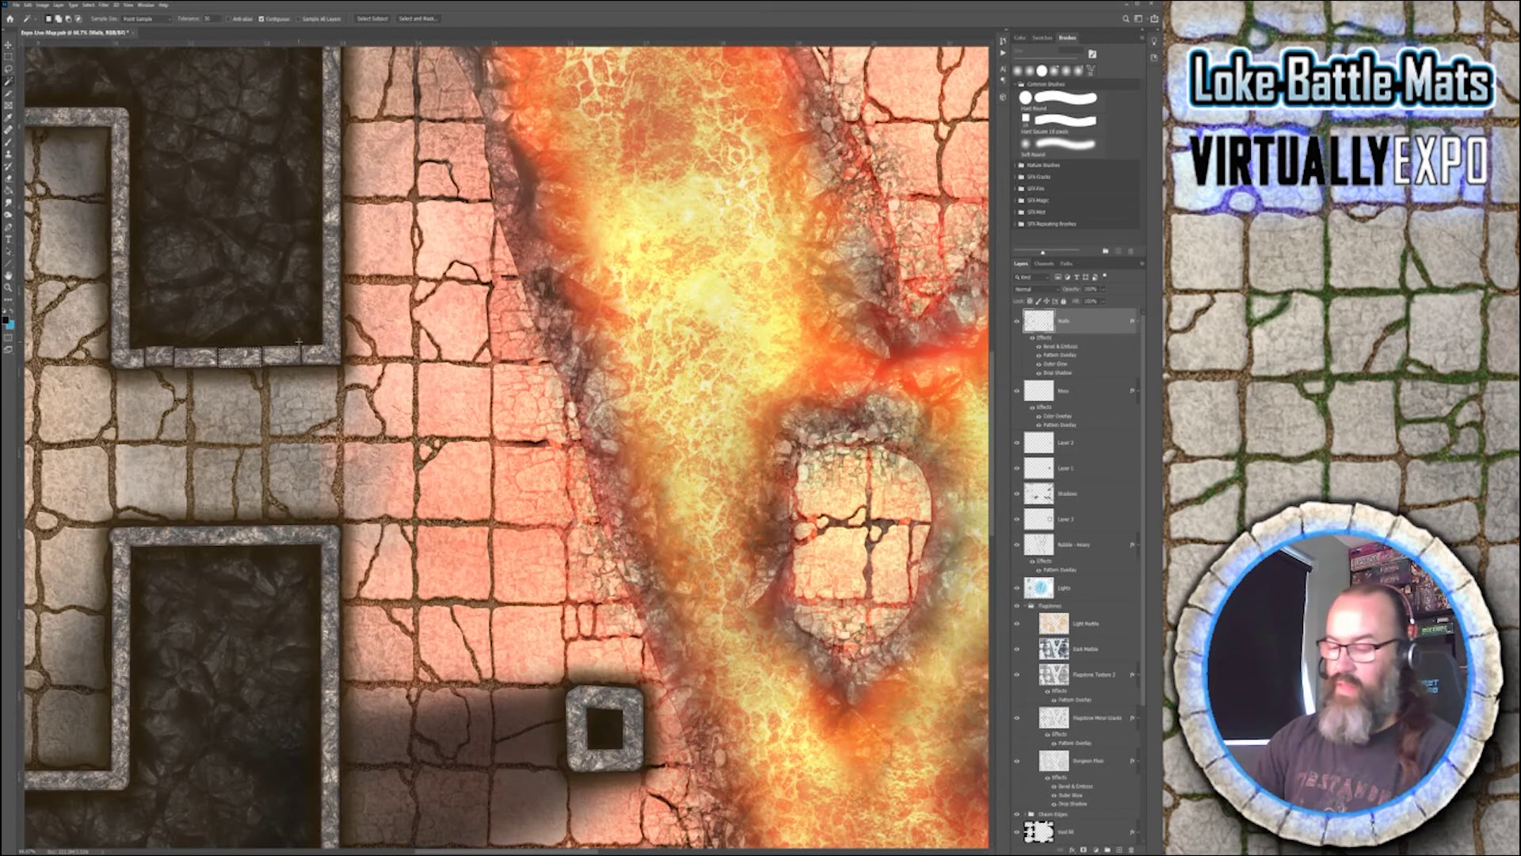
scroll(299, 343, "down", 3)
scroll(298, 343, "down", 2)
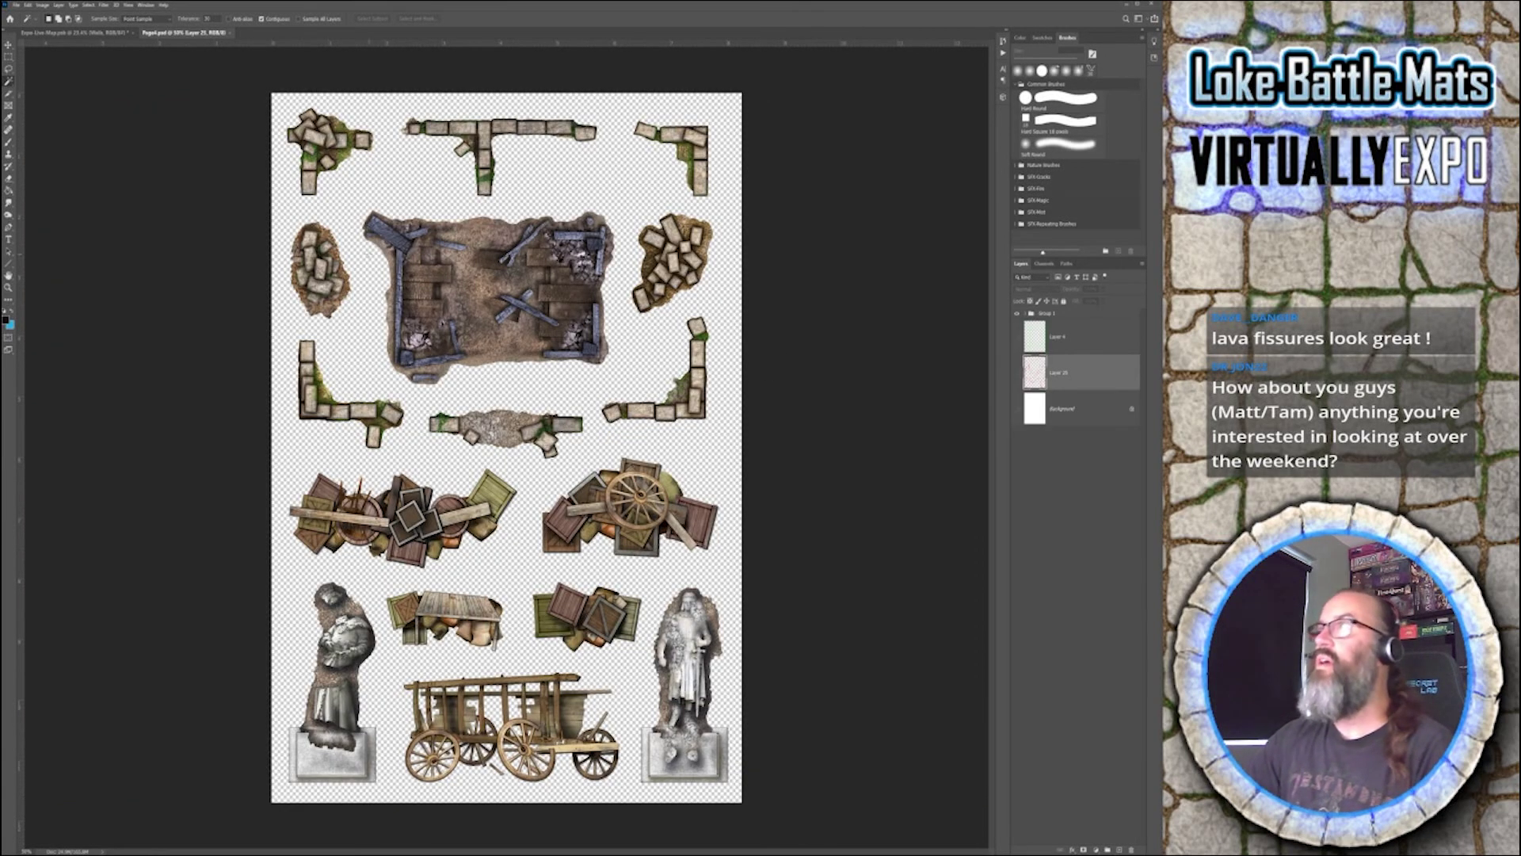
- Marquee-select the stone rubble pile east of the ruined floor on the prop sheet, and return to the map's Shadows layer
key("m")
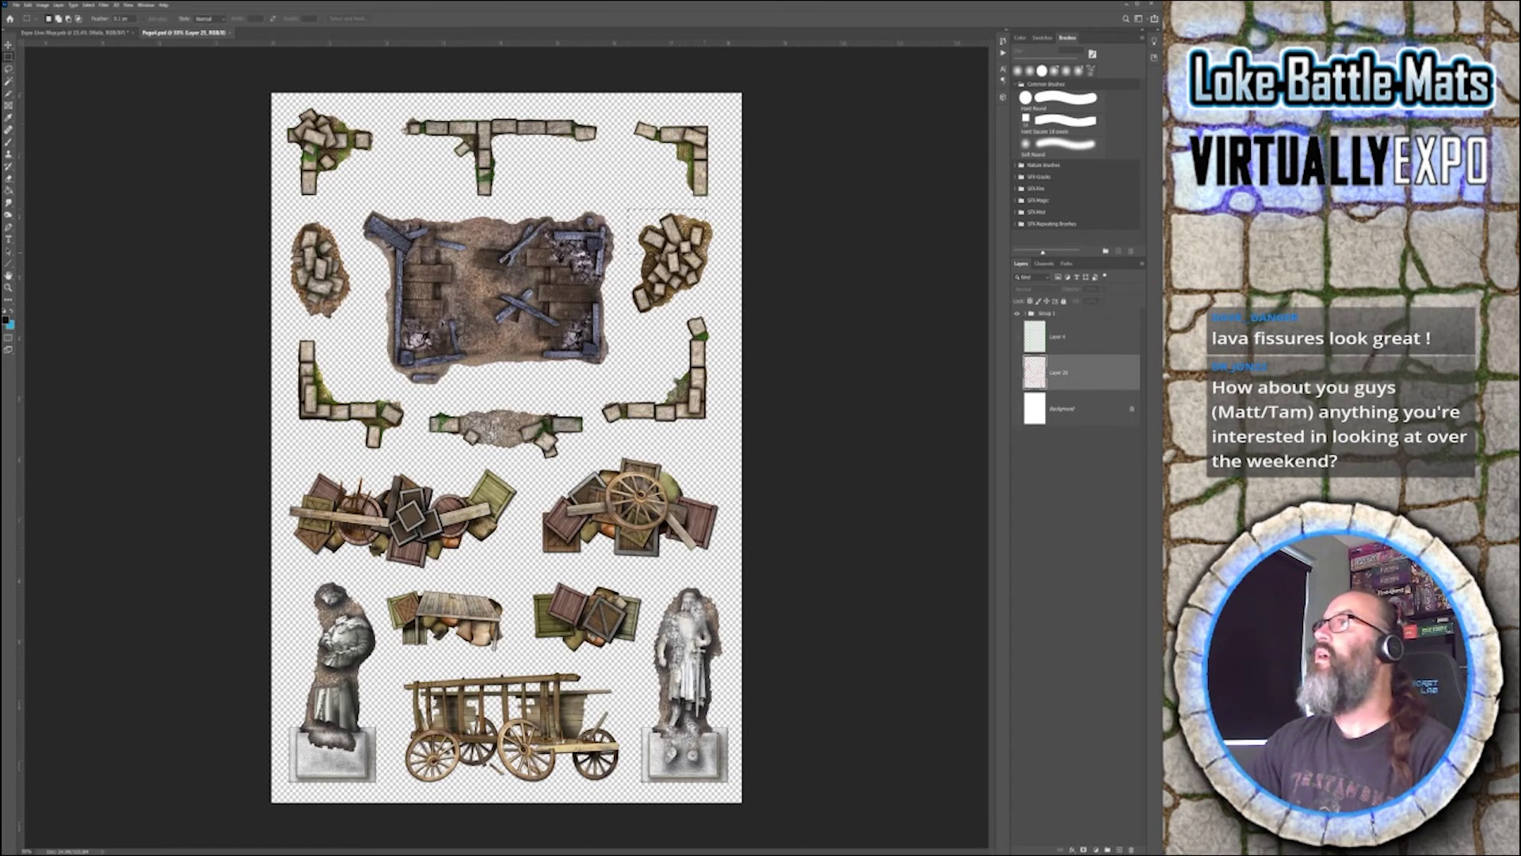
left_click_drag(707, 271, 721, 302)
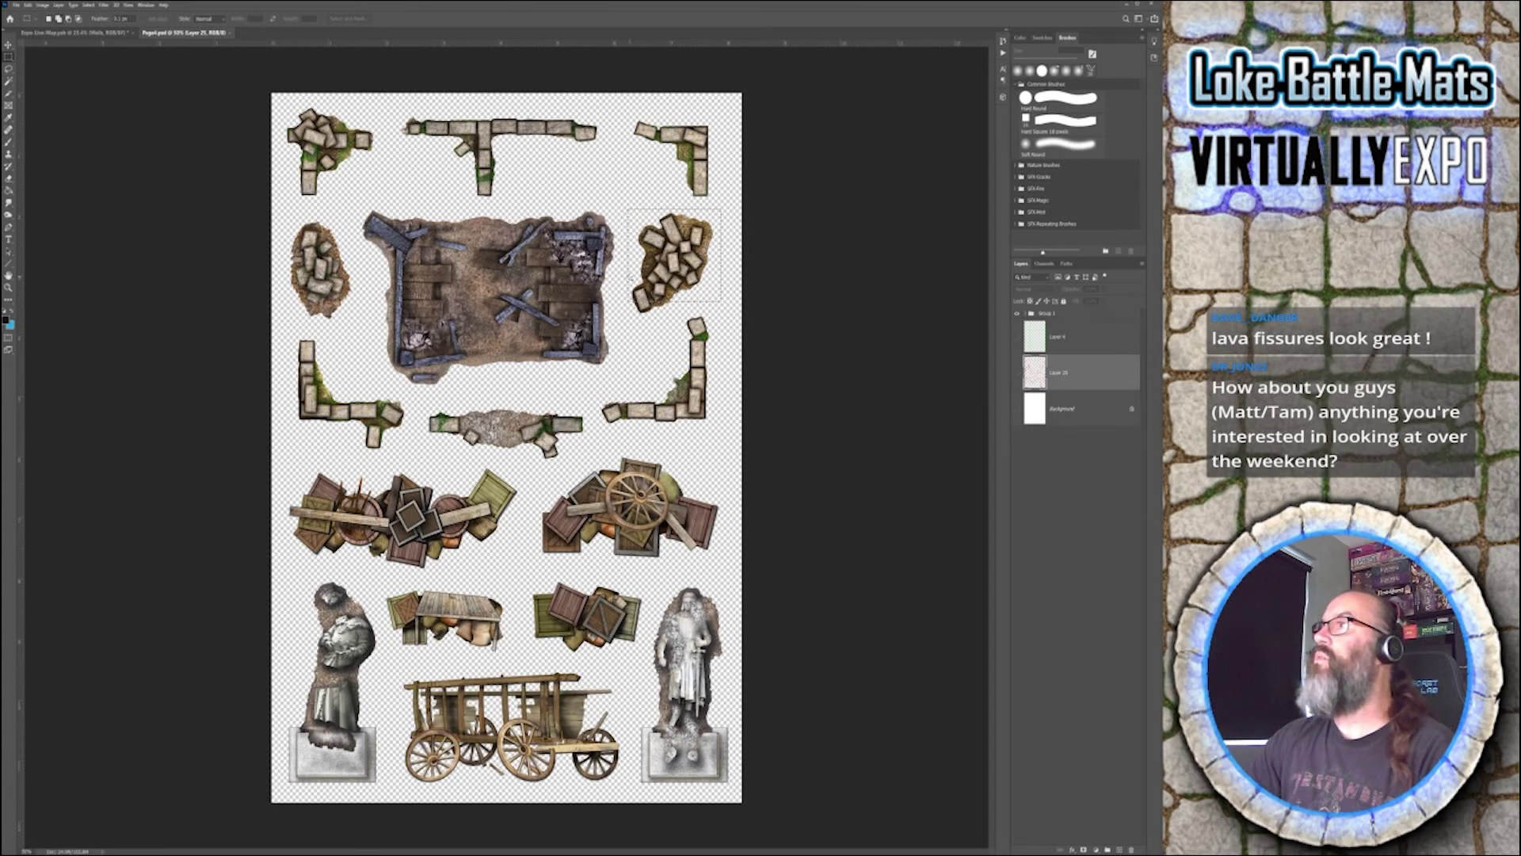
left_click_drag(626, 277, 675, 325)
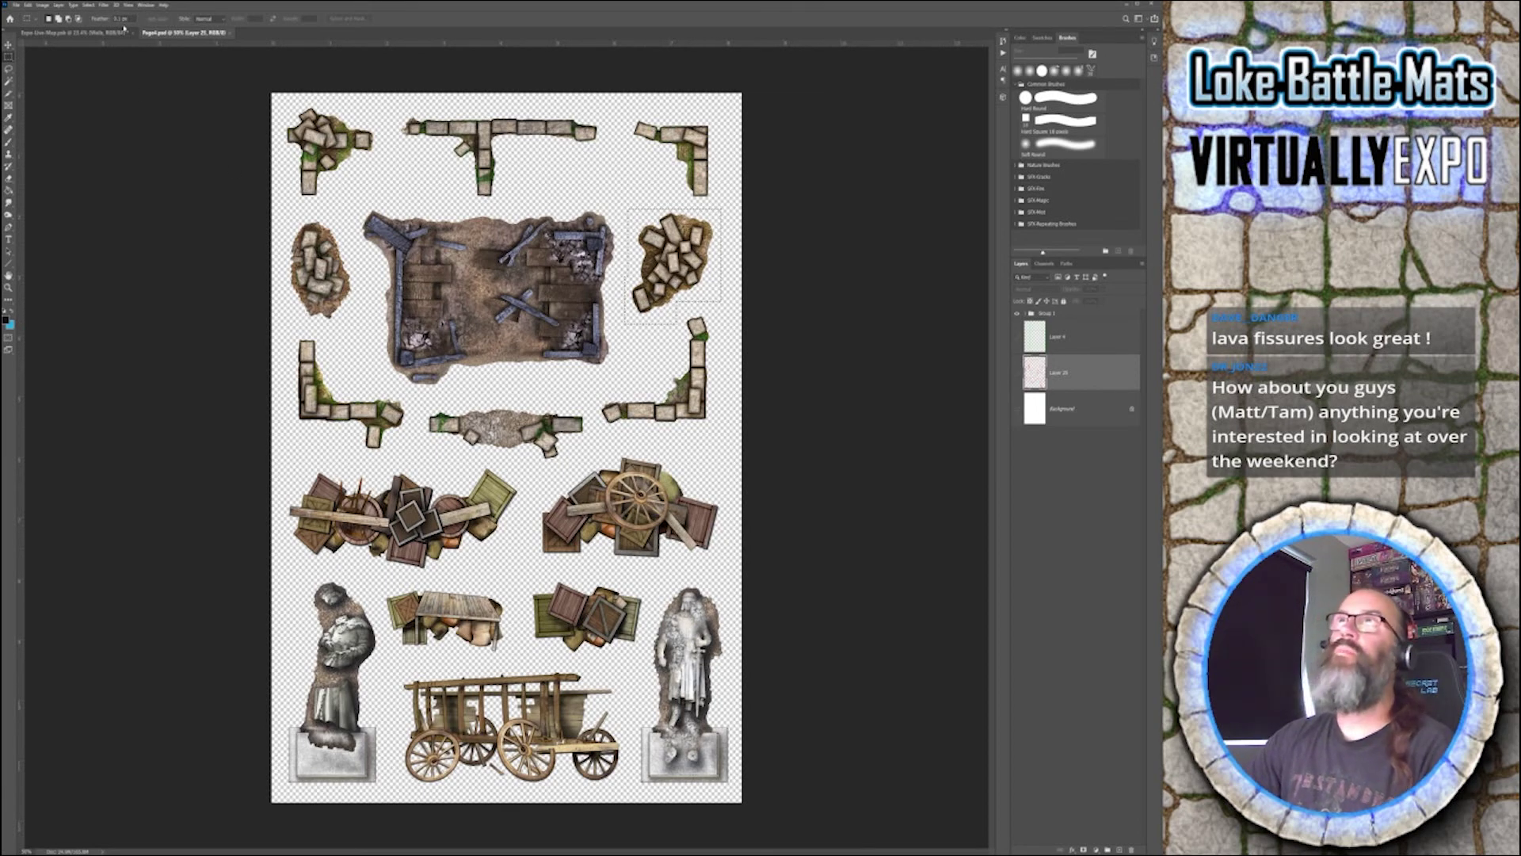
left_click(119, 32)
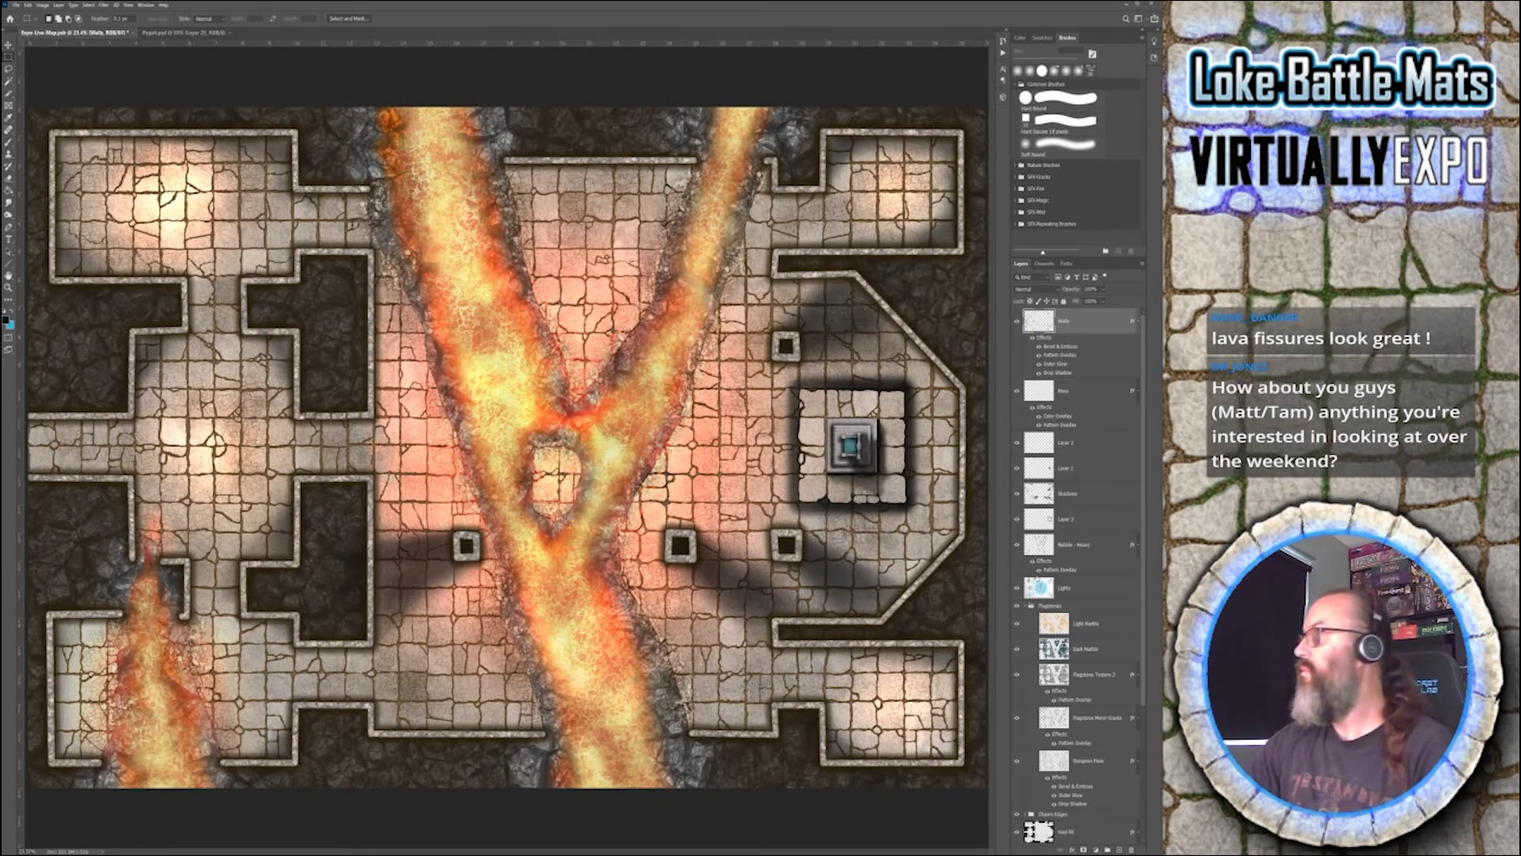
left_click(1090, 496)
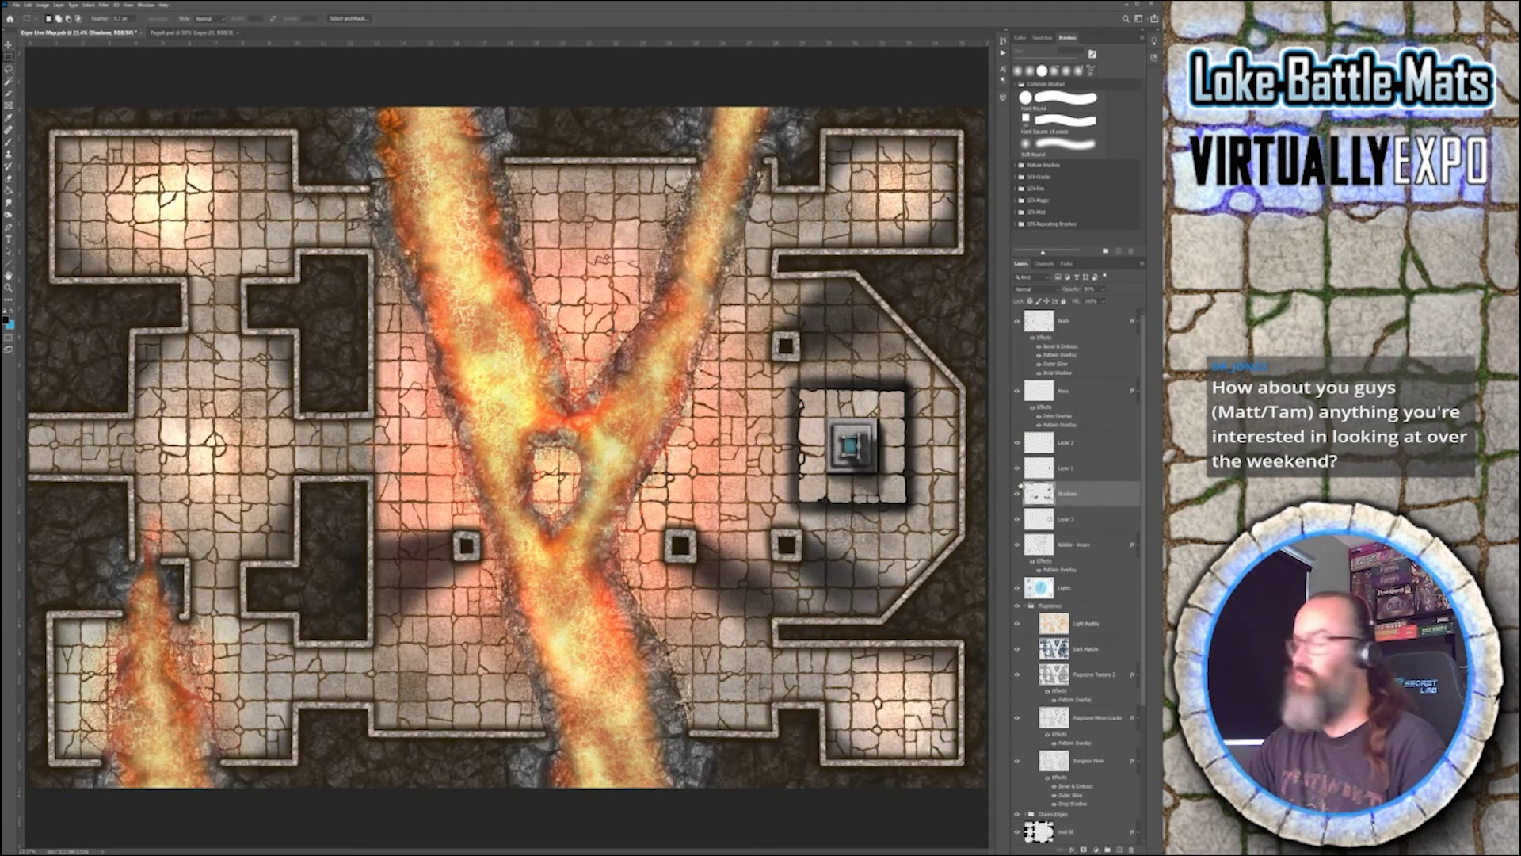
key("ctrl+shift+alt+n")
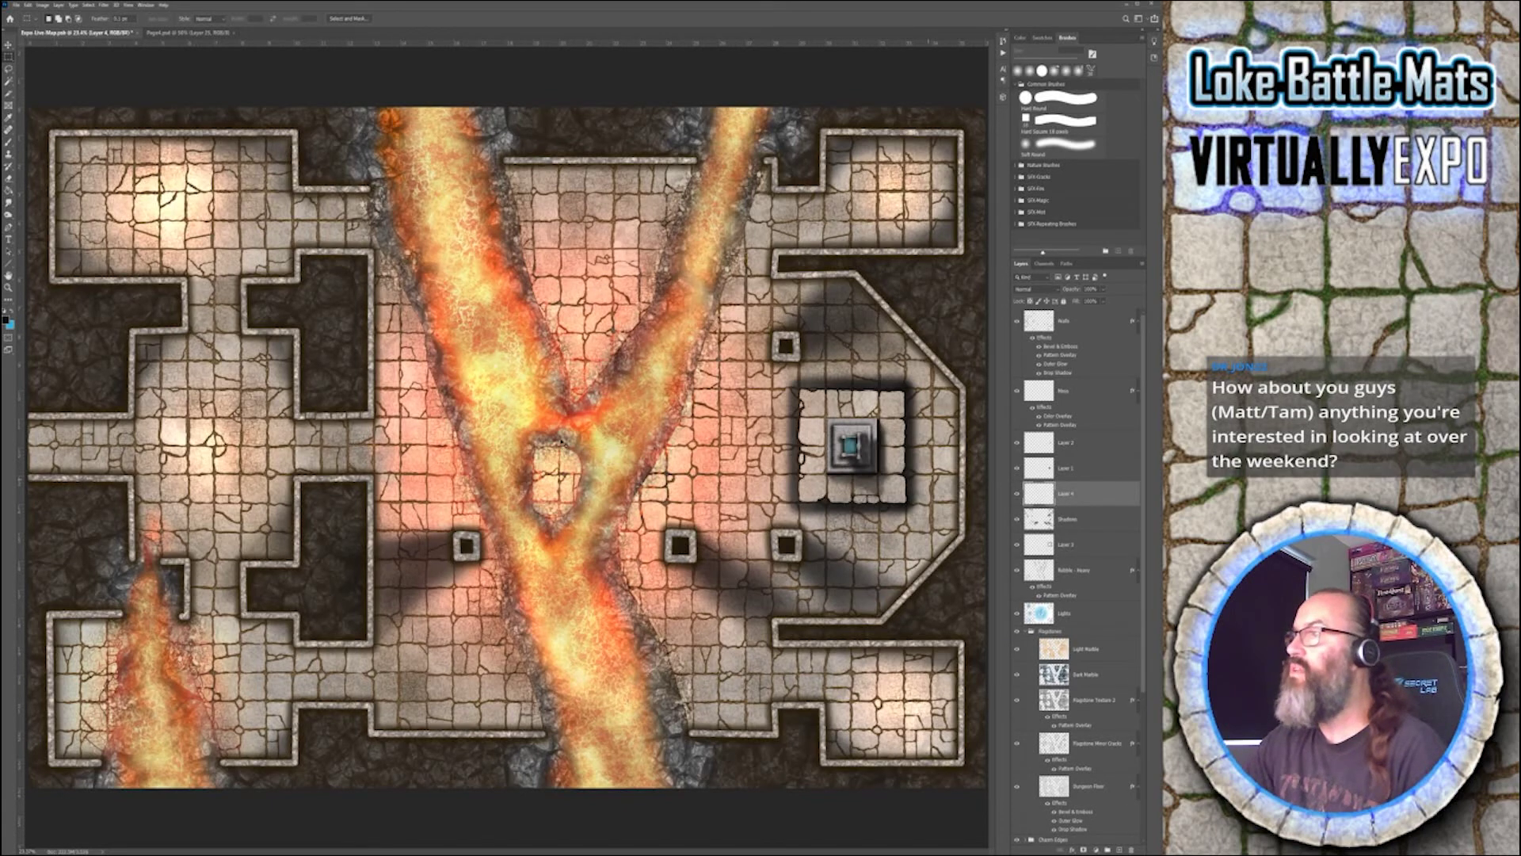
left_click(508, 448)
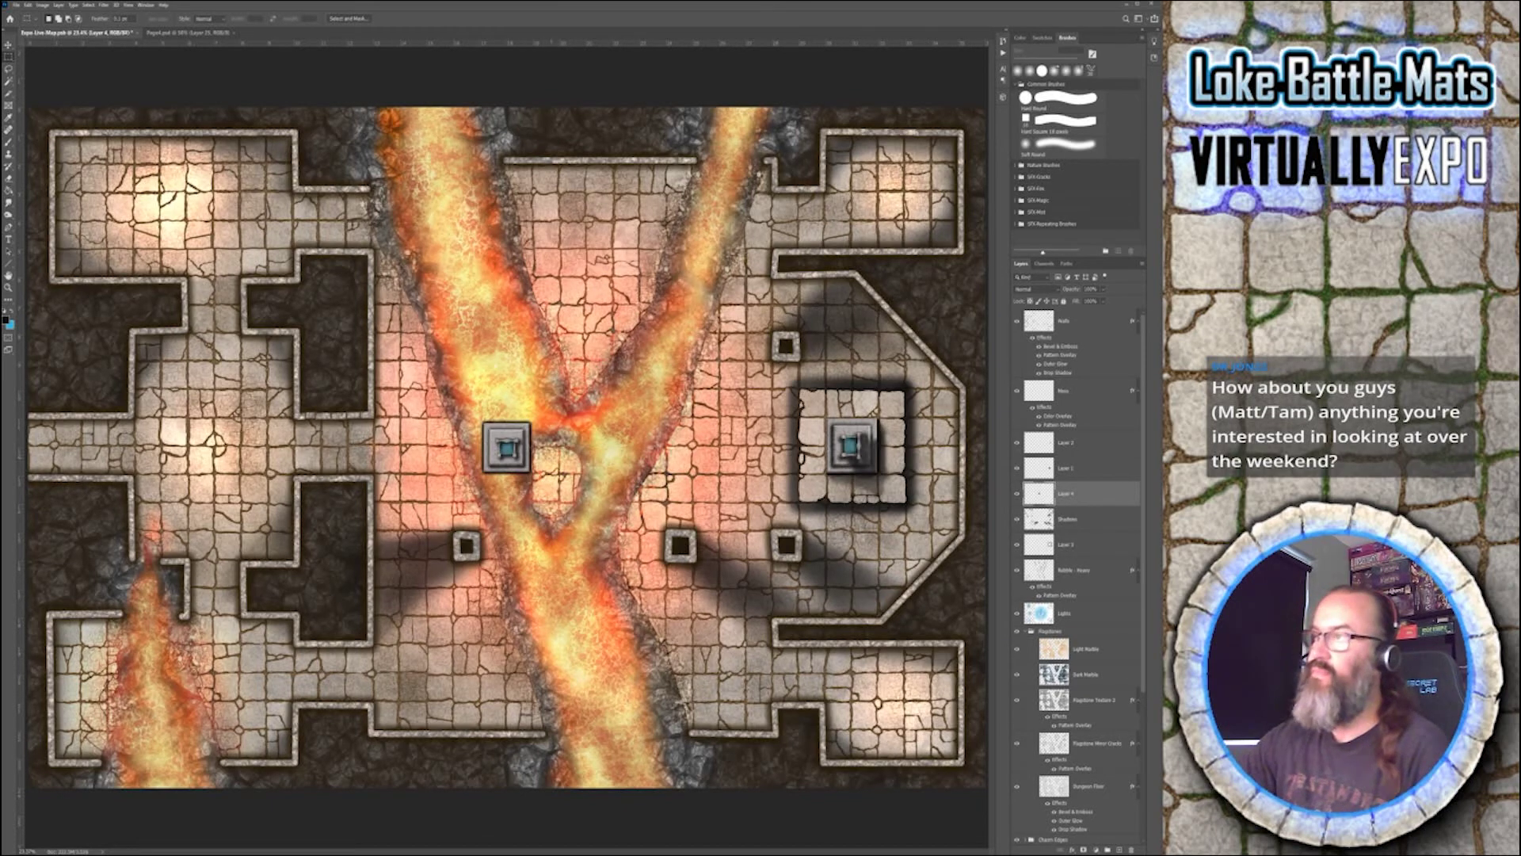
key("ctrl+e")
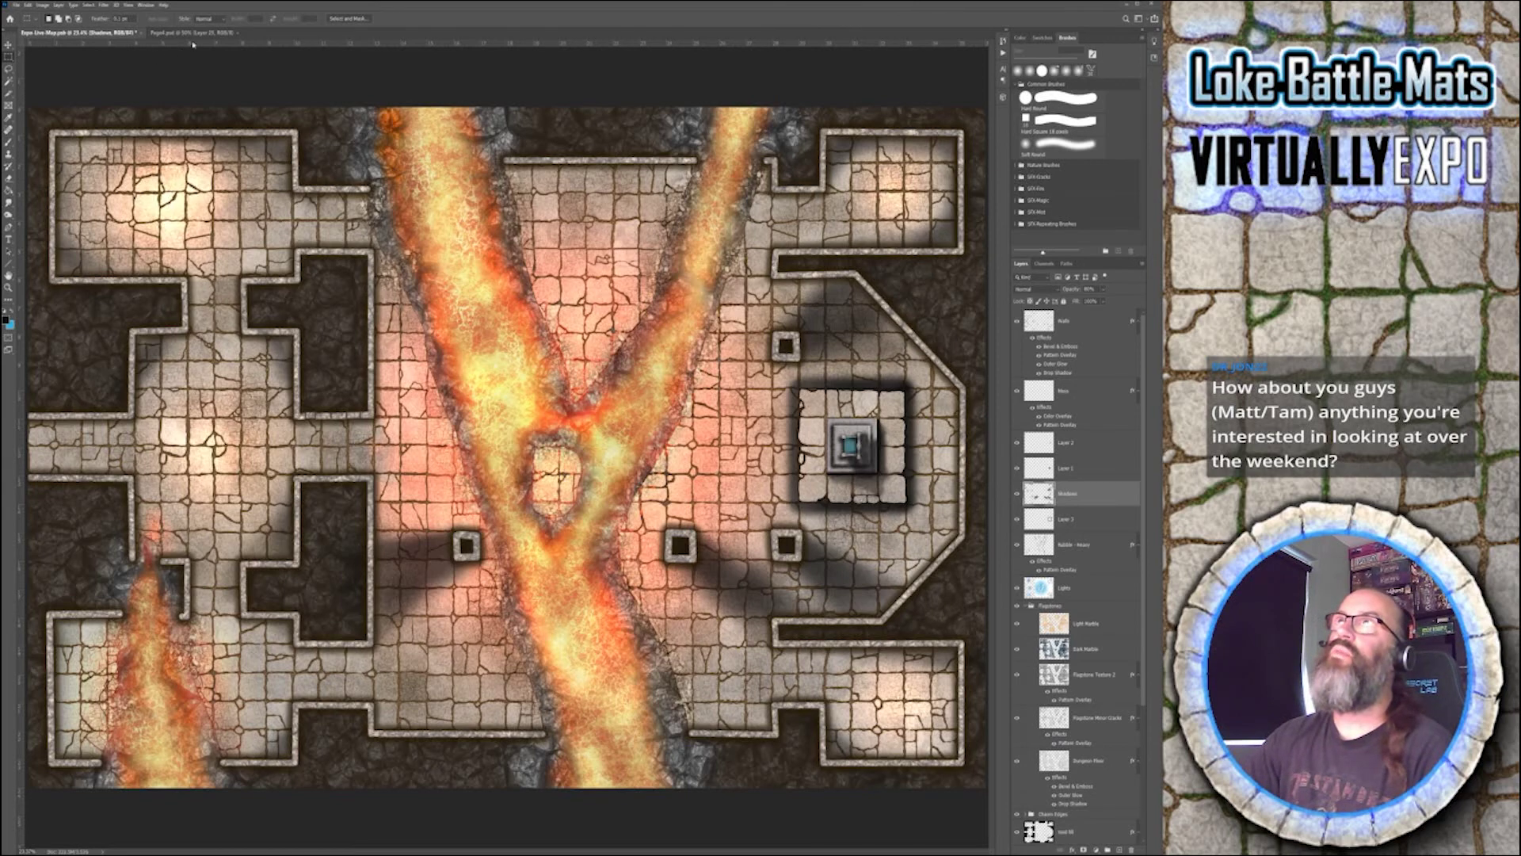
- Copy the rubble pile from the prop sheet onto a new layer above Shadows, placing it on the northeast lava branch's east edge
key("ctrl+Tab")
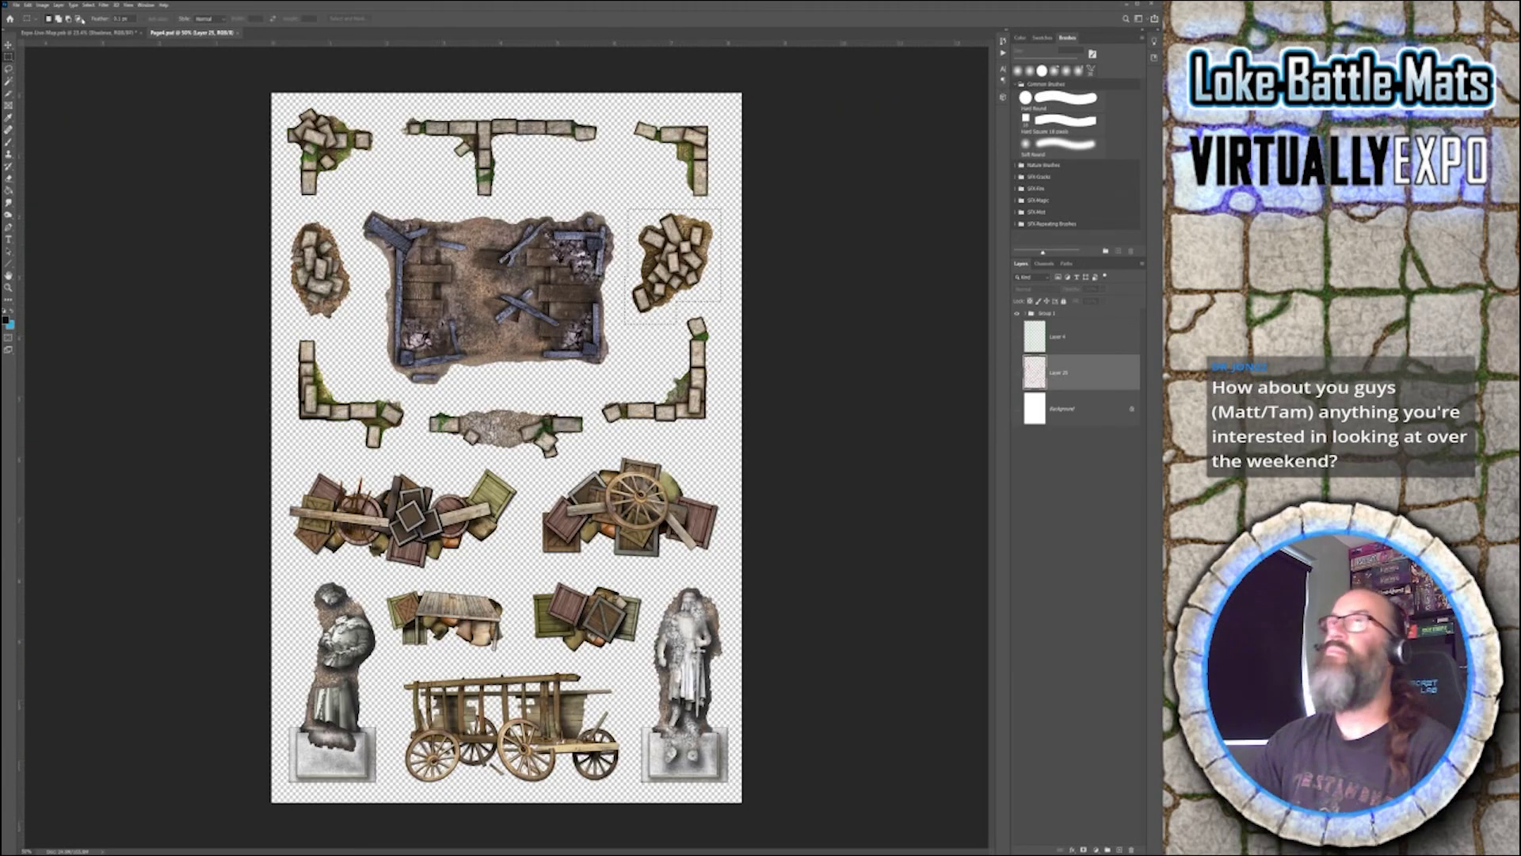
left_click(85, 34)
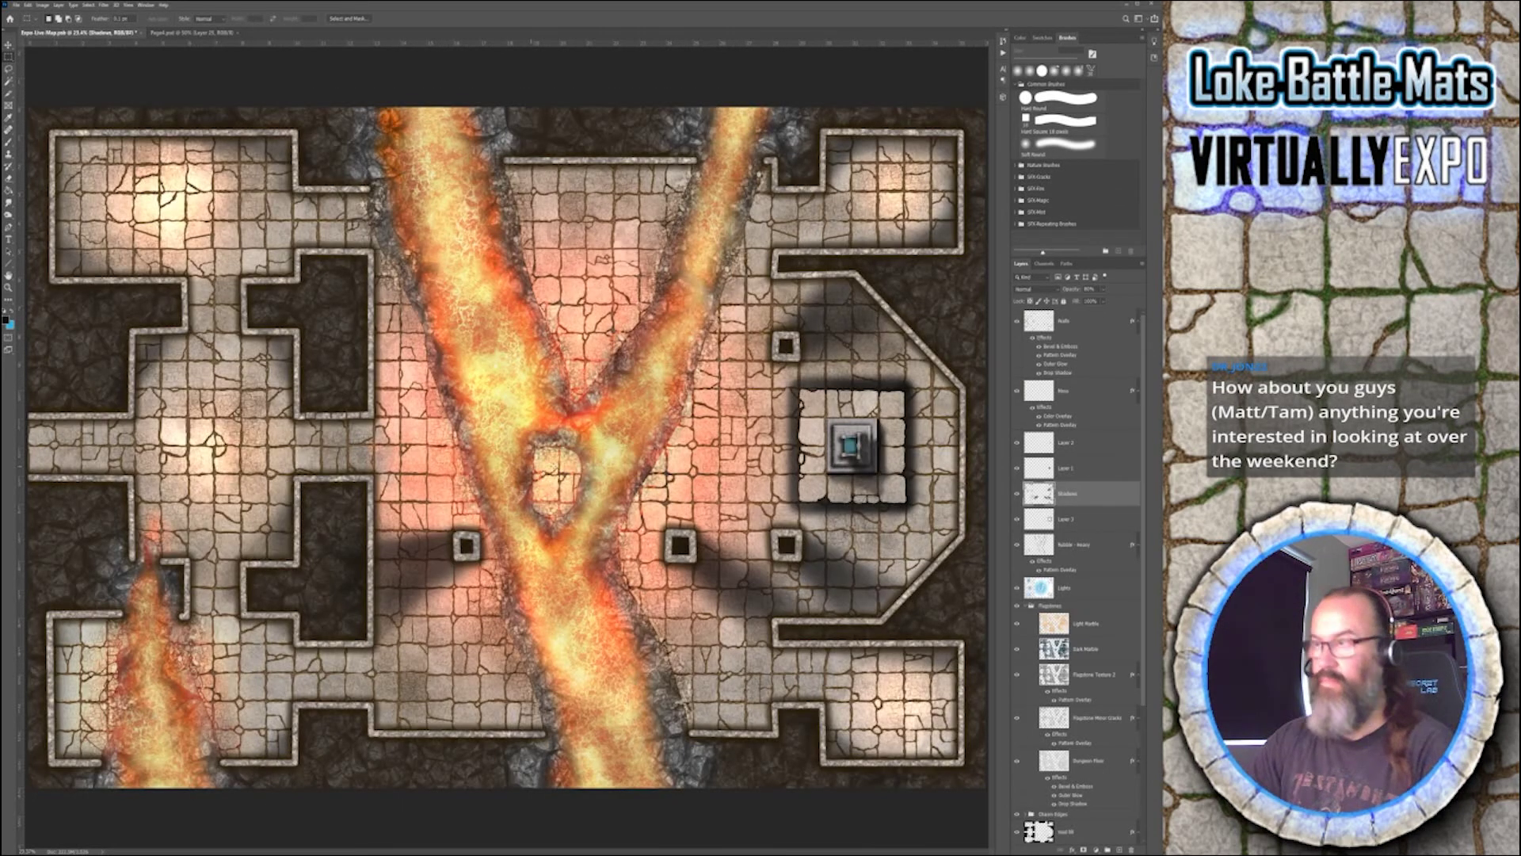
key("ctrl+shift+alt+n")
key("ctrl+v")
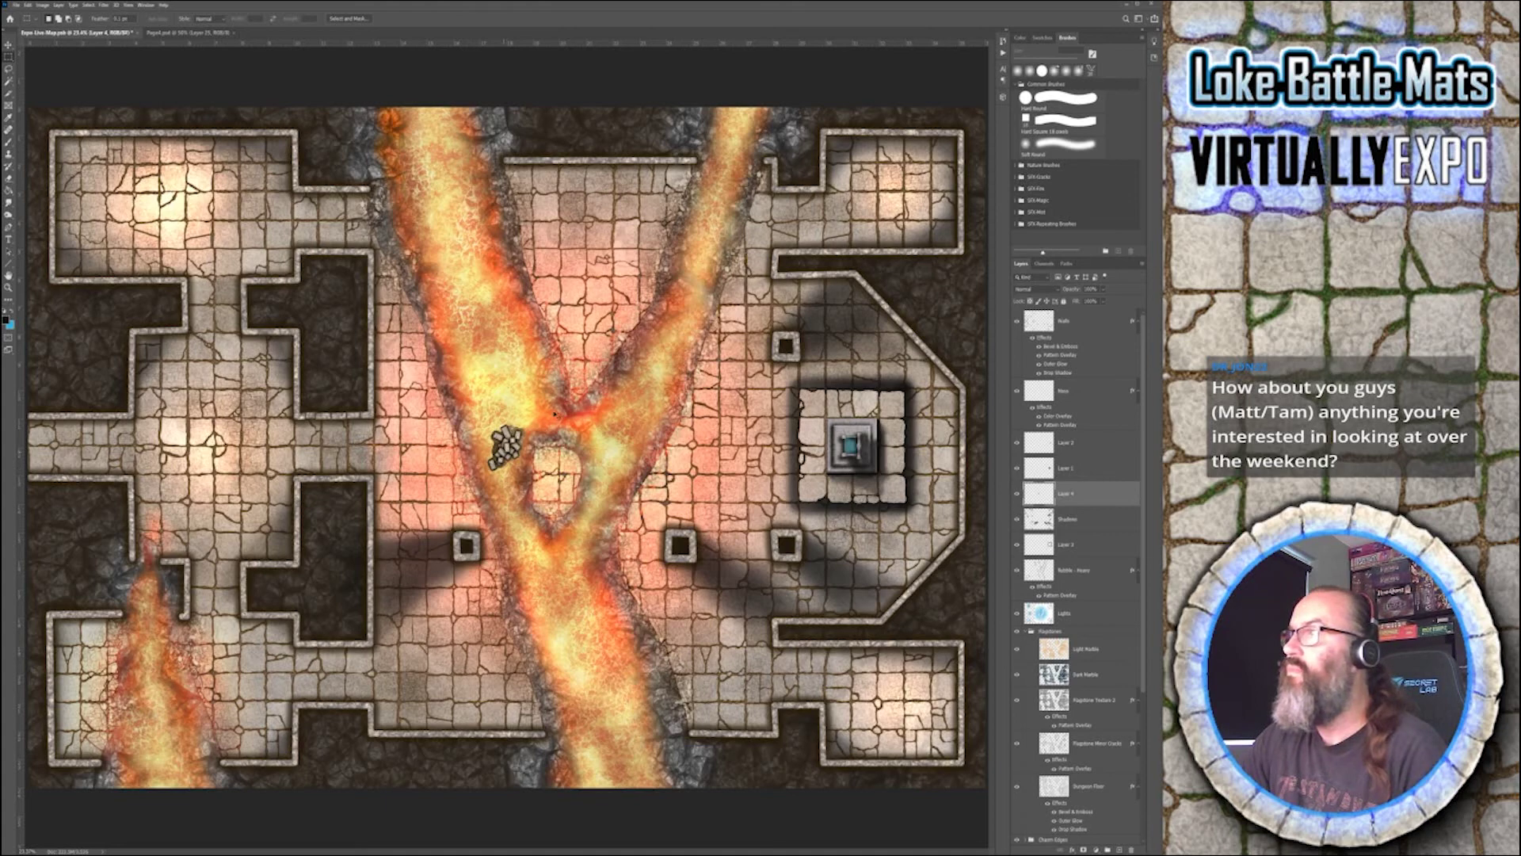
left_click_drag(583, 381, 704, 364)
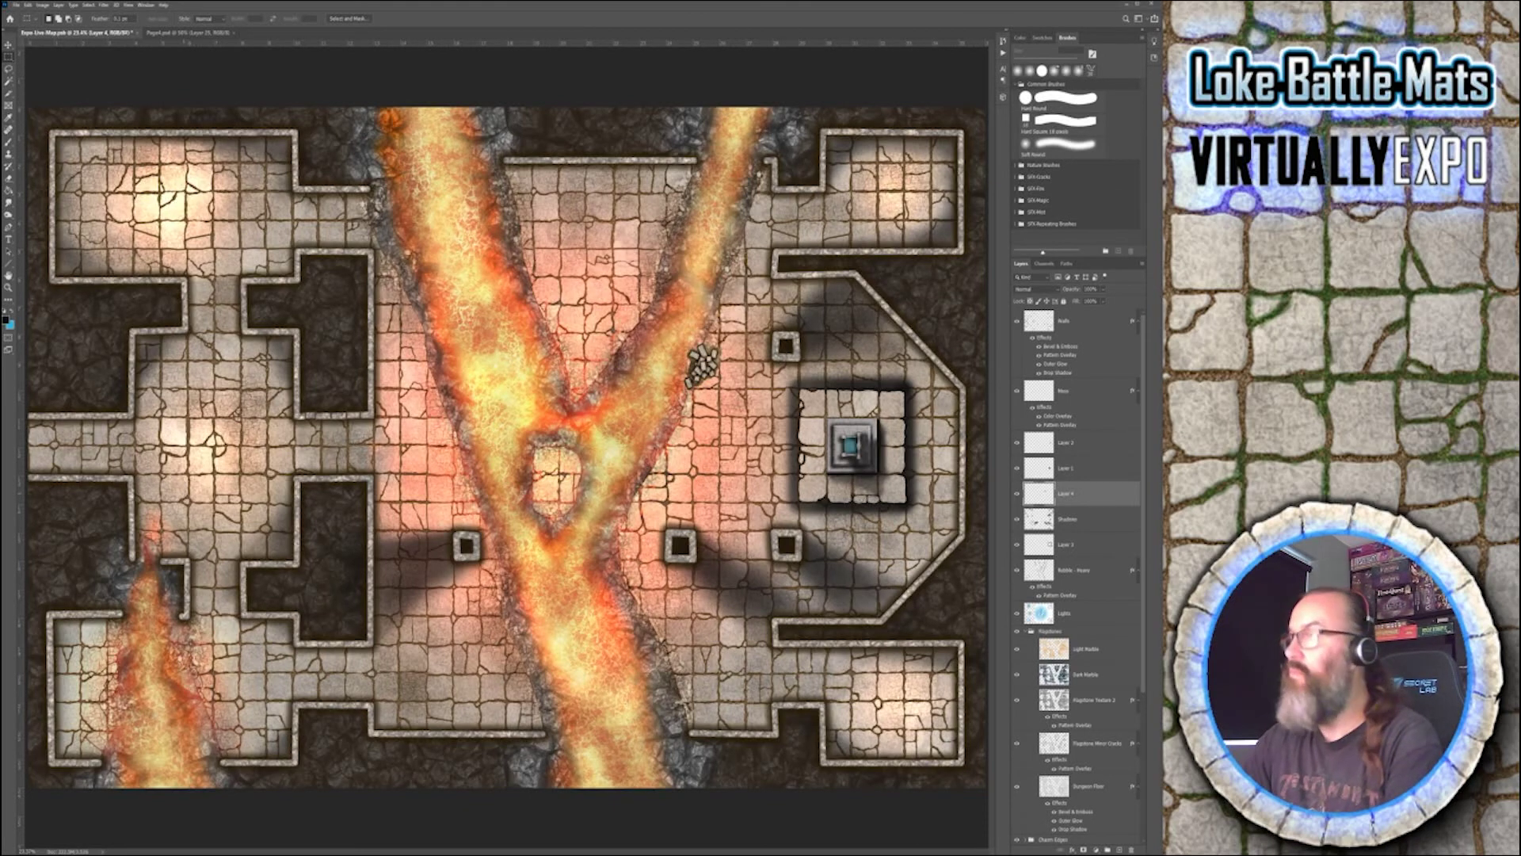
- Set up a small soft round eraser sized for the edges of the rubble pile beside the northeast lava branch
key("ctrl+plus")
key("ctrl+plus")
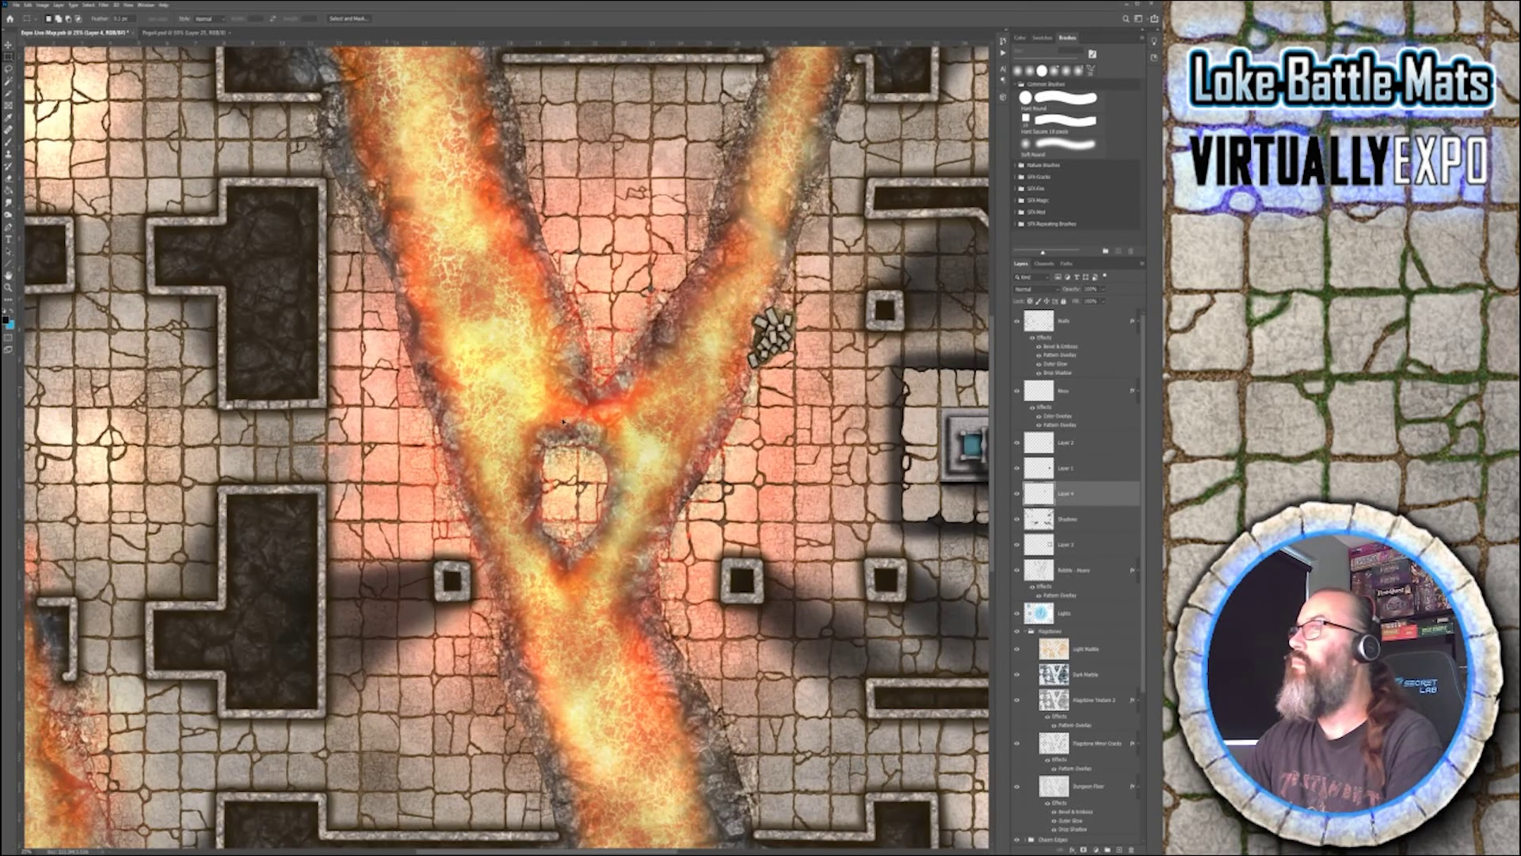
key("ctrl+plus")
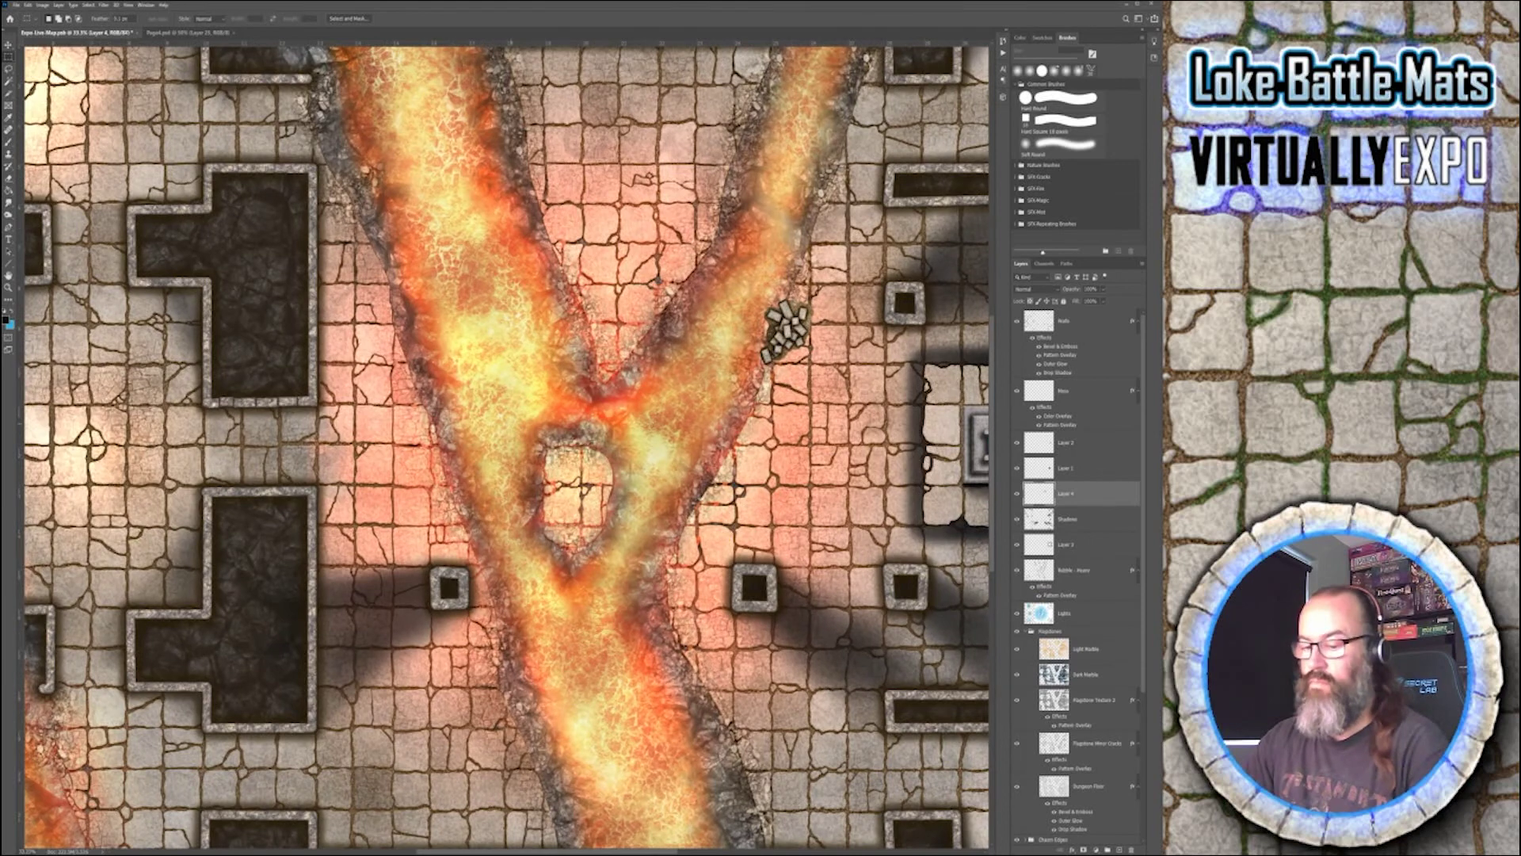
key("h")
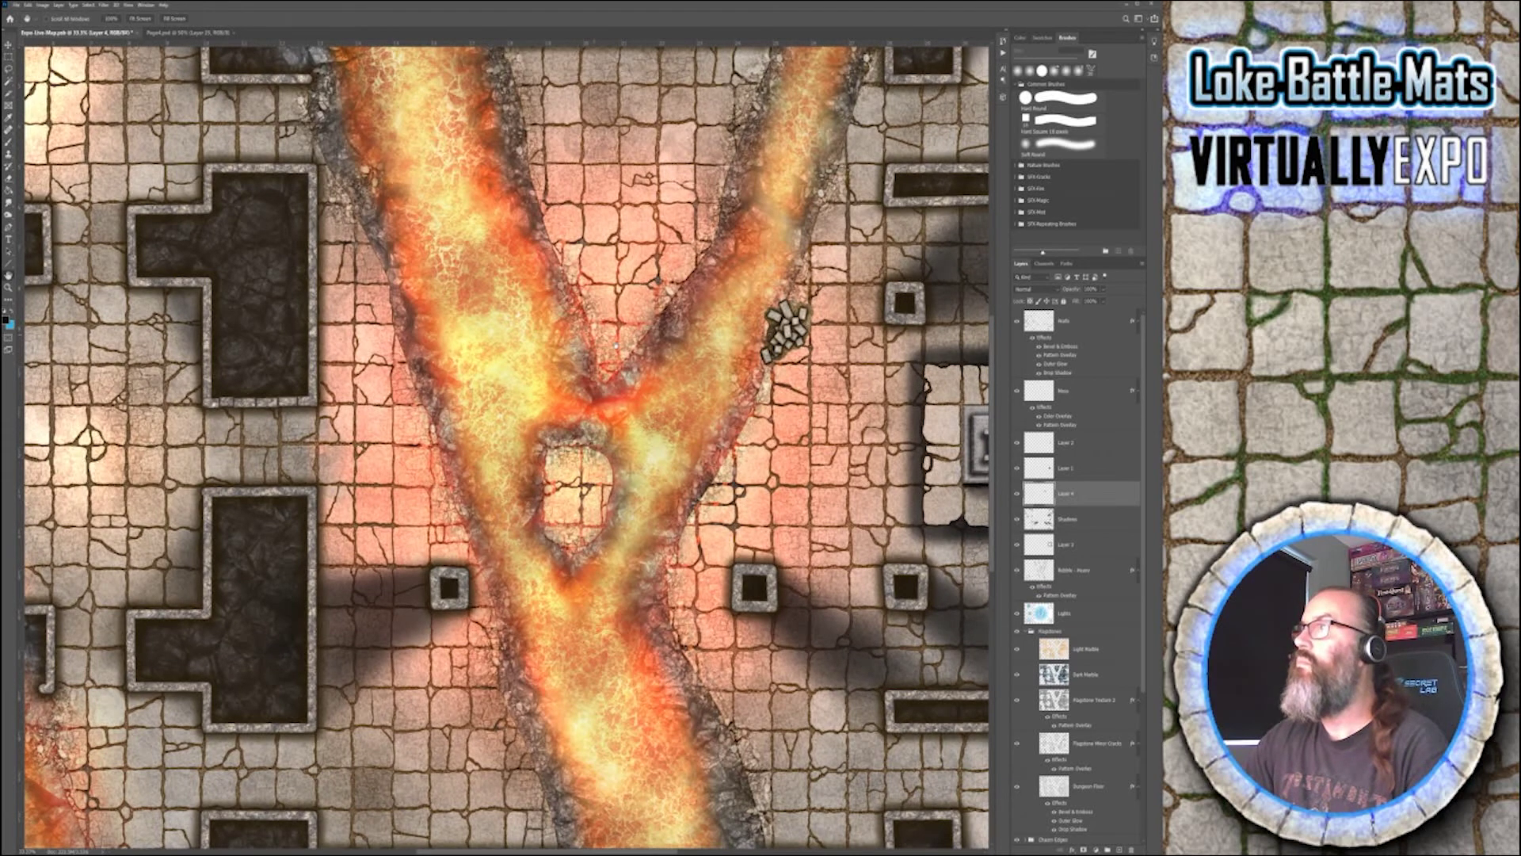
left_click_drag(713, 356, 431, 483)
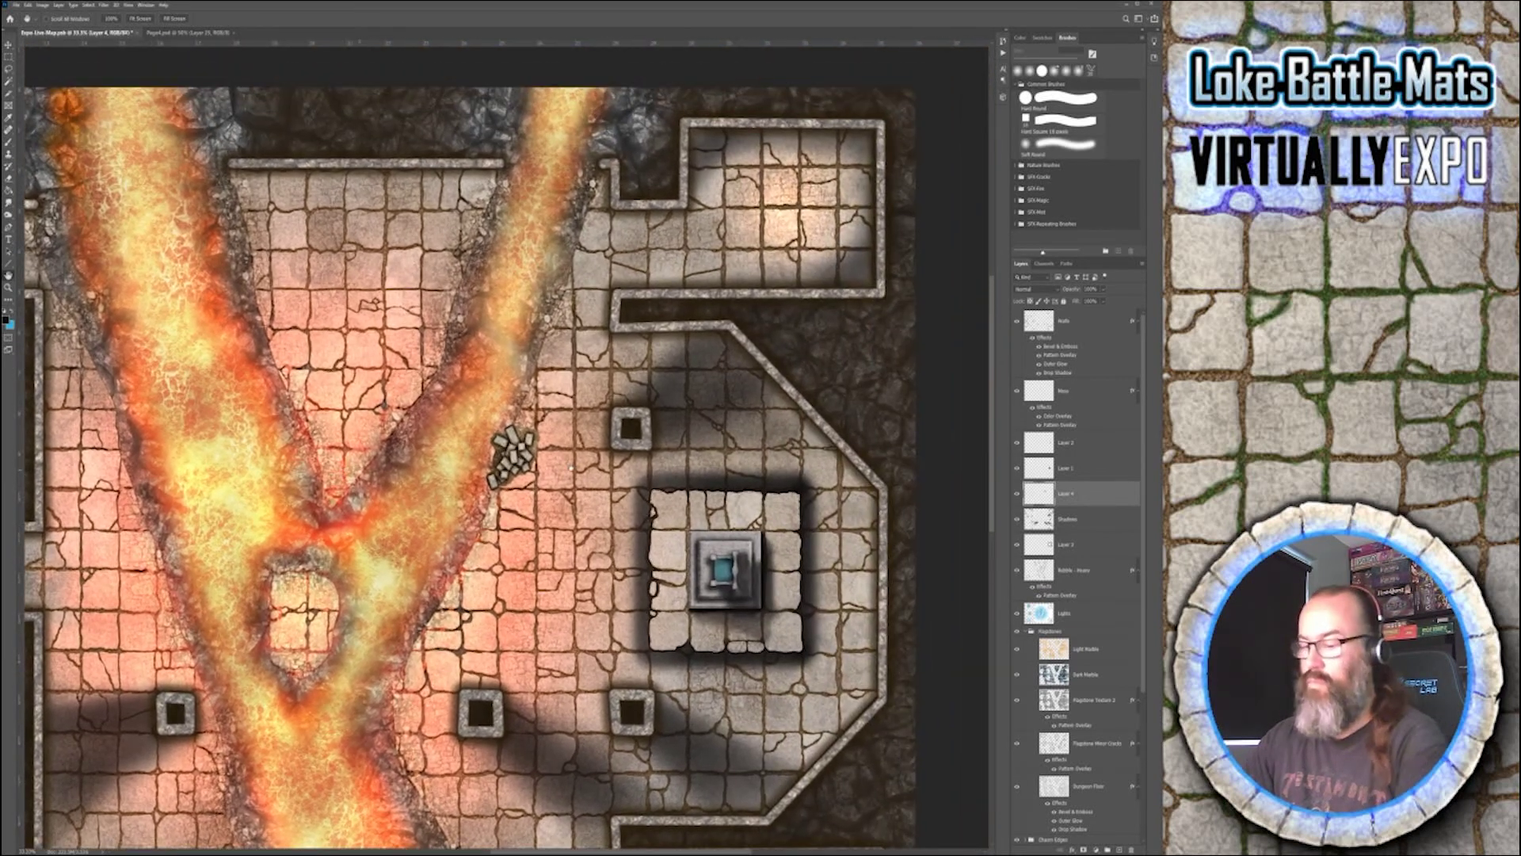
key("ctrl+plus")
key("ctrl+plus")
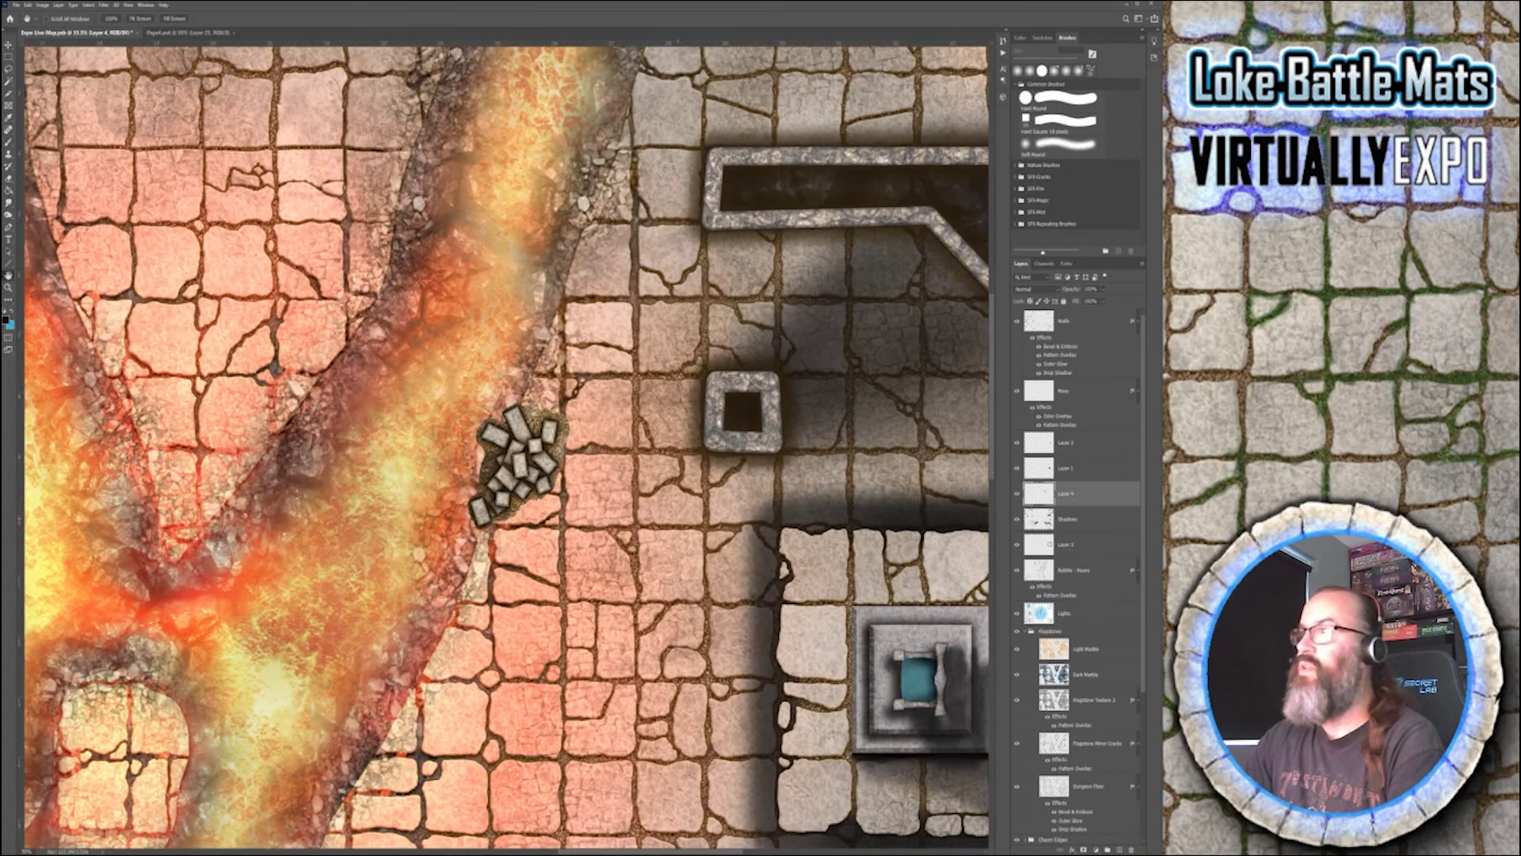
key("ctrl+plus")
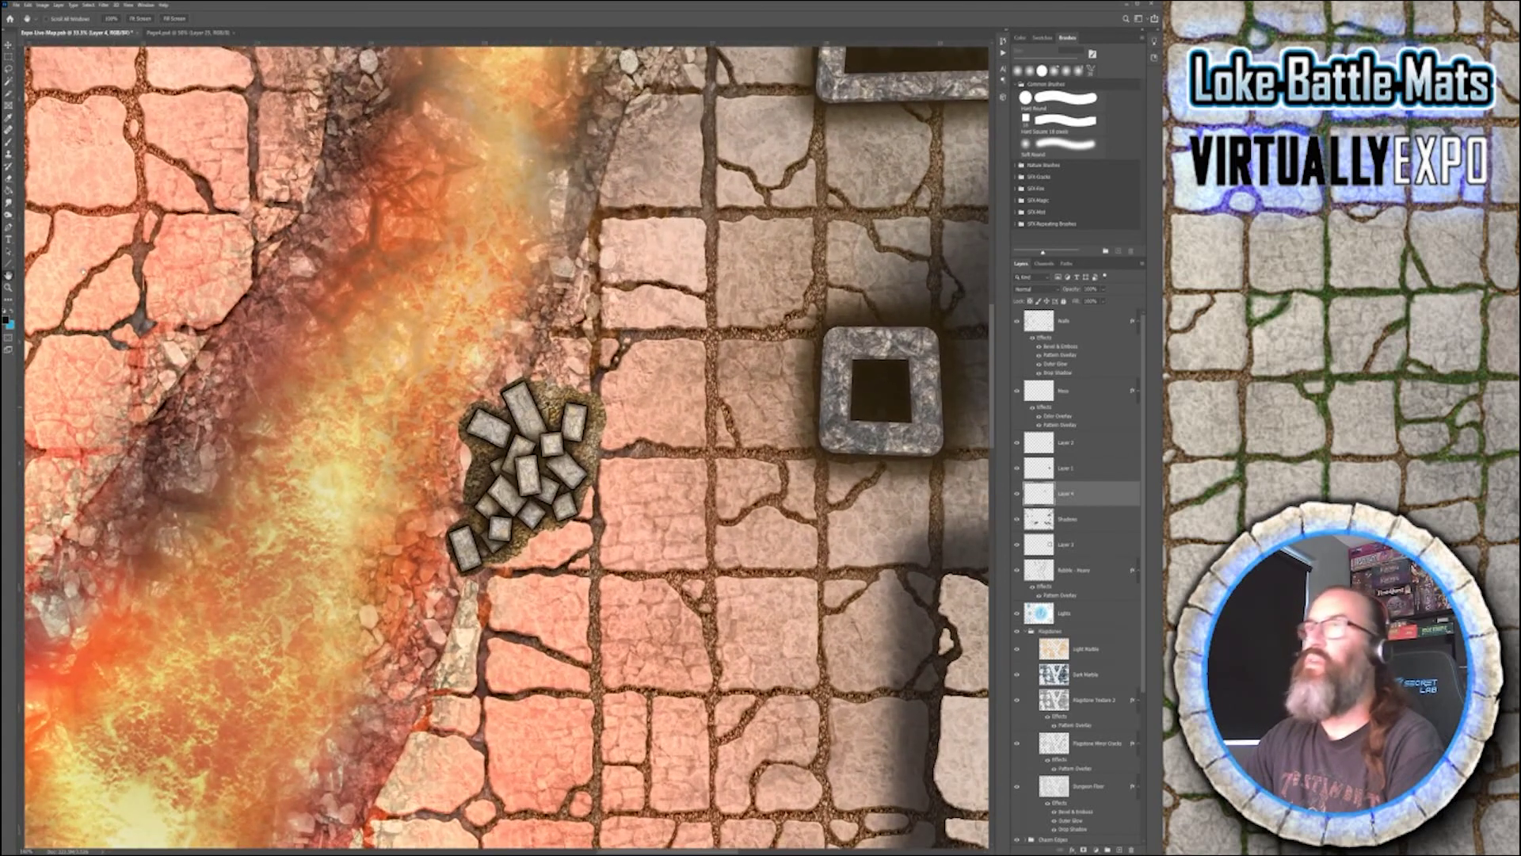
key("b")
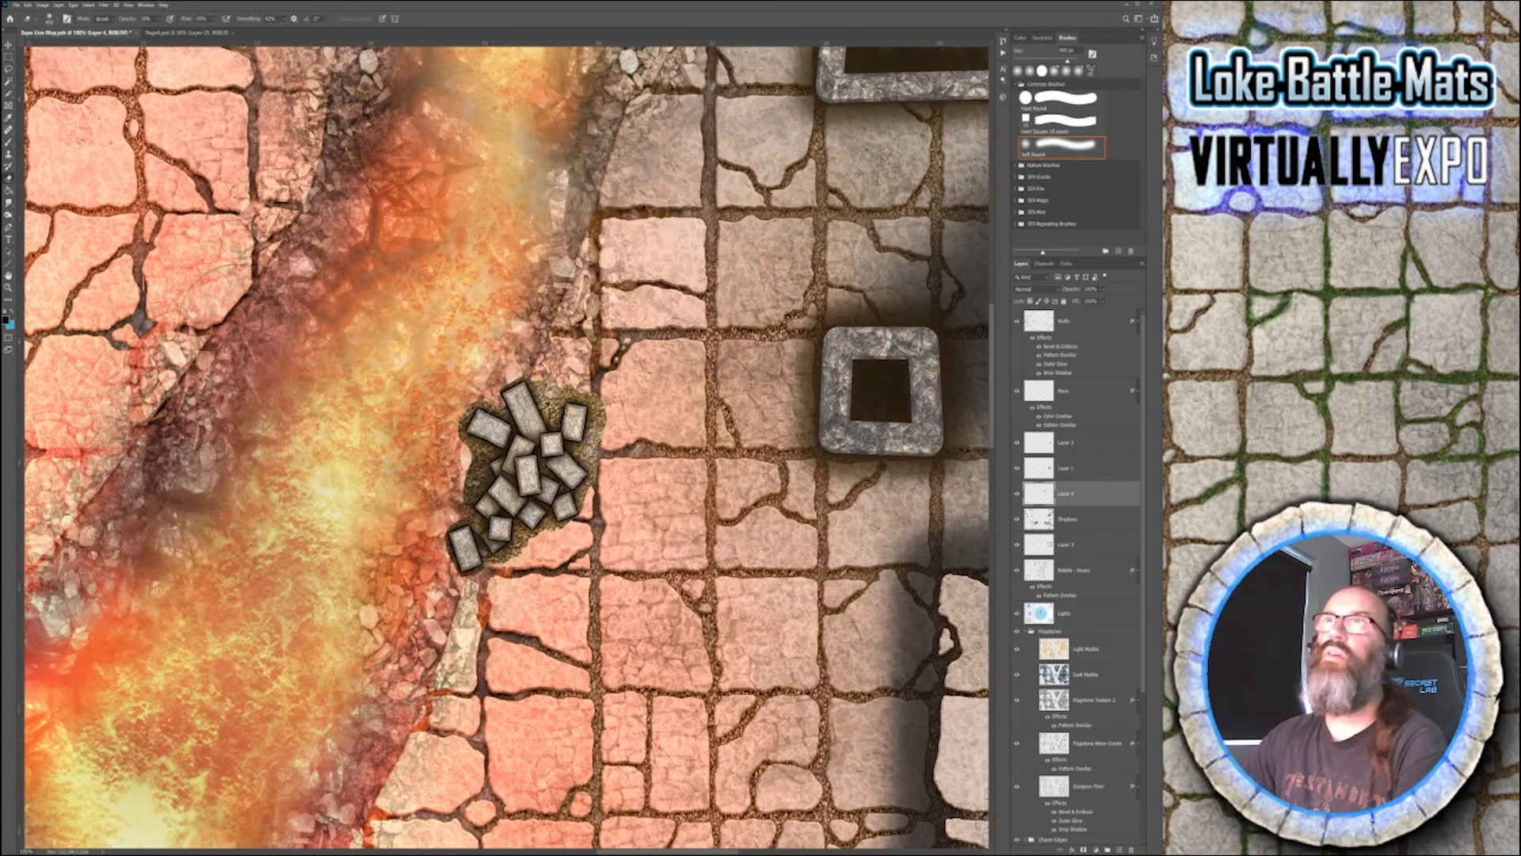
key("bracketleft")
key("bracketleft")
key("bracketleft")
key("bracketleft")
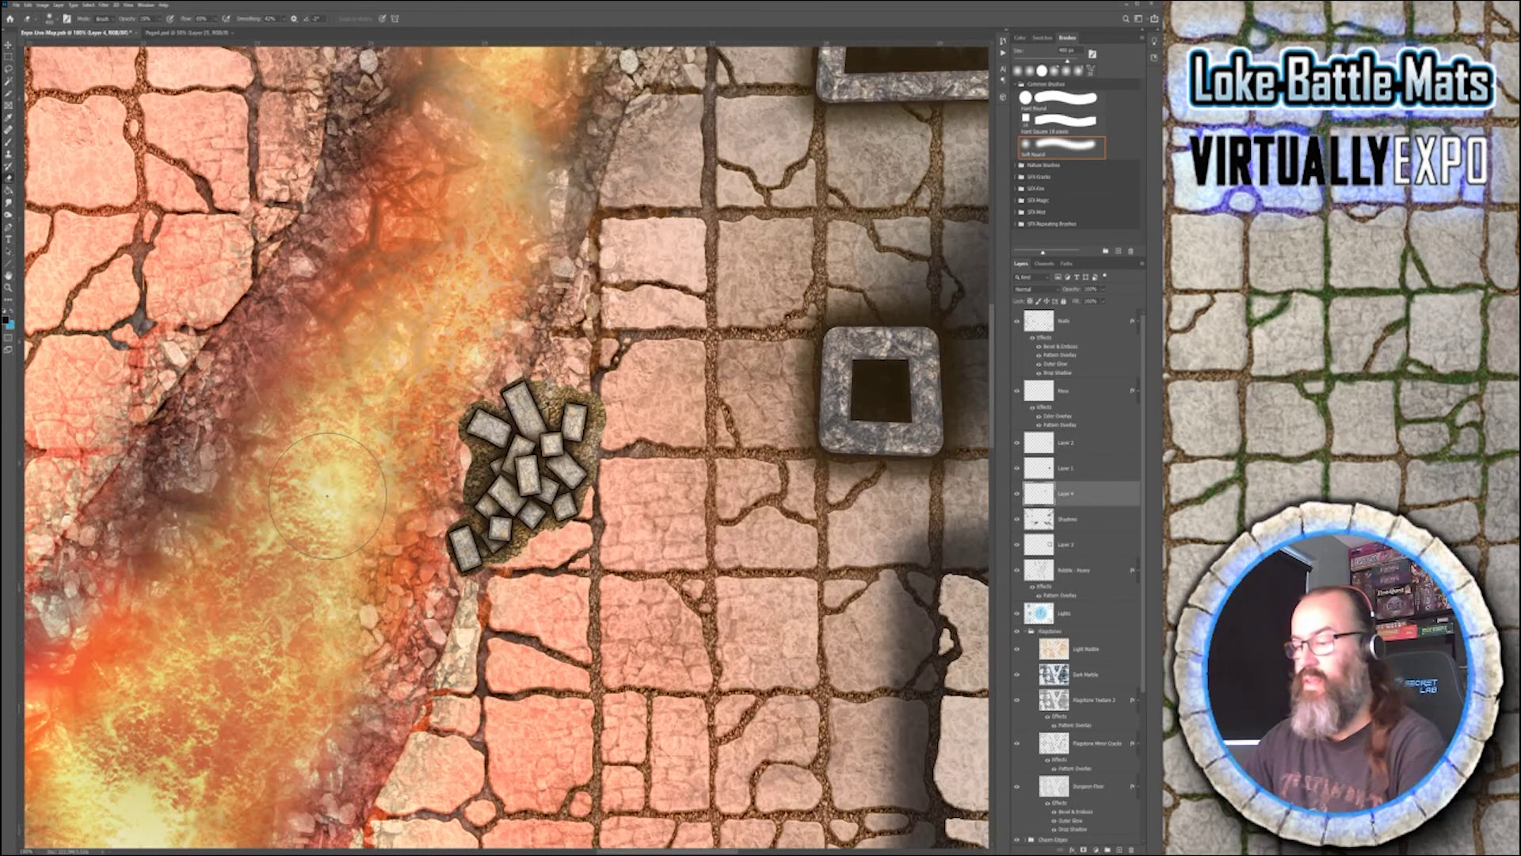
key("bracketleft")
key("bracketleft")
key("bracketleft")
key("bracketleft")
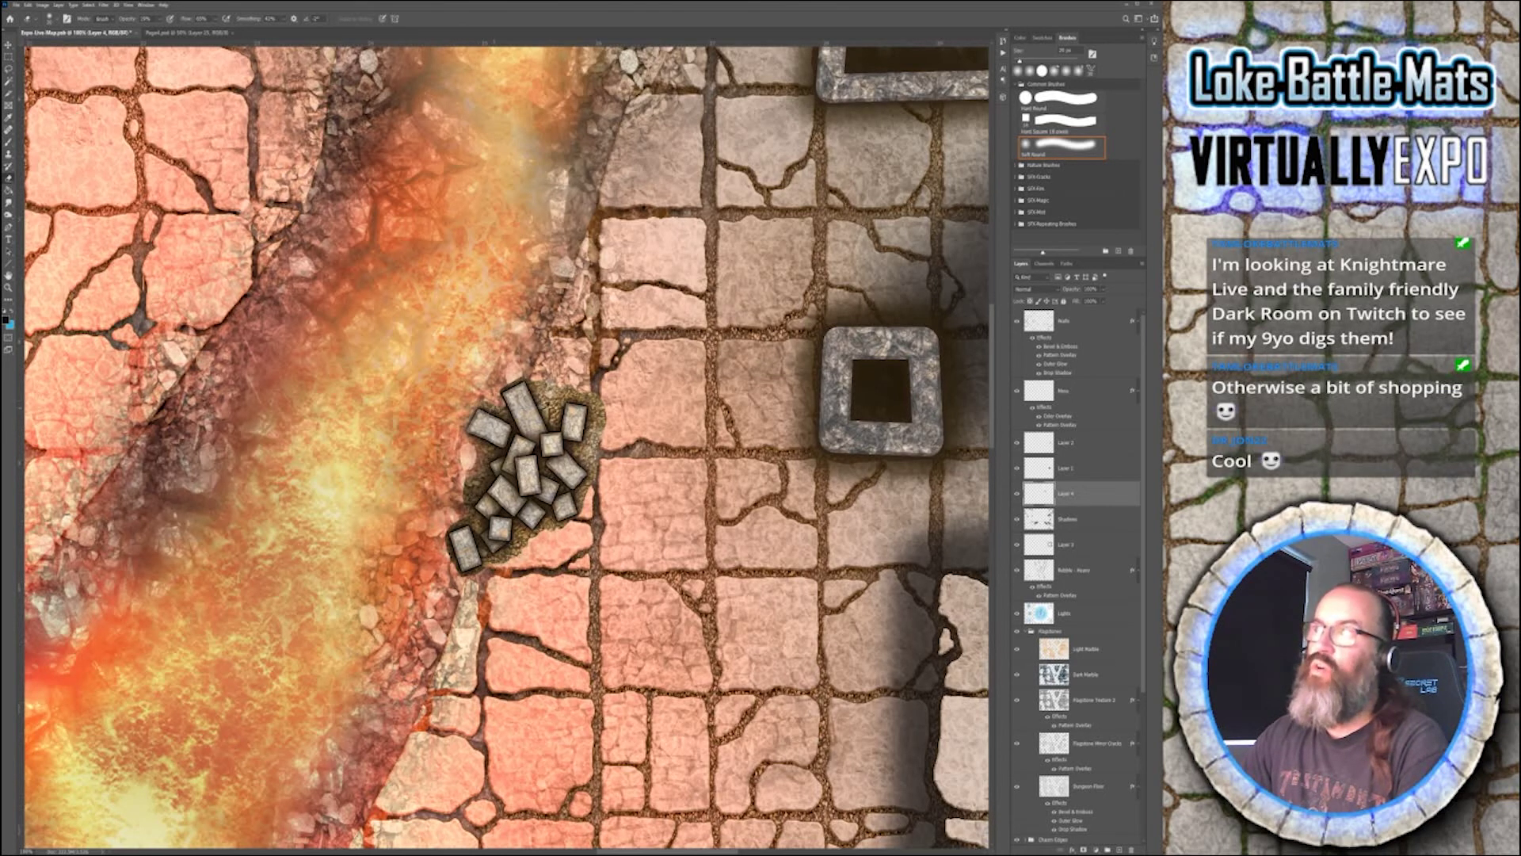
scroll(485, 404, "right", 1)
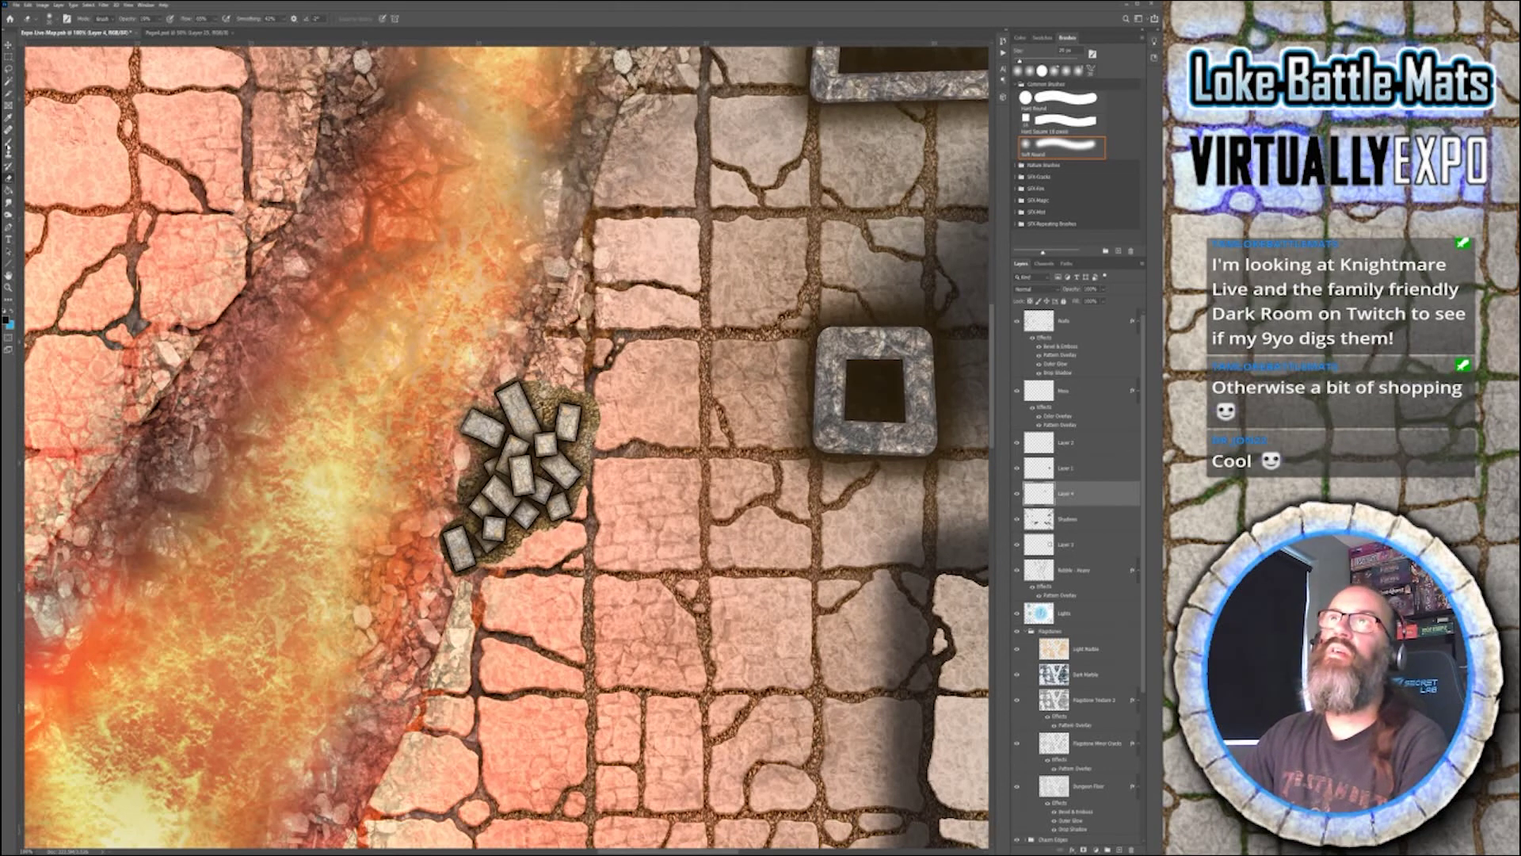
- Paint a dark shadow along the rubble pile's southeast edge with a small soft round brush, on the layer directly above the rubble's layer
key("b")
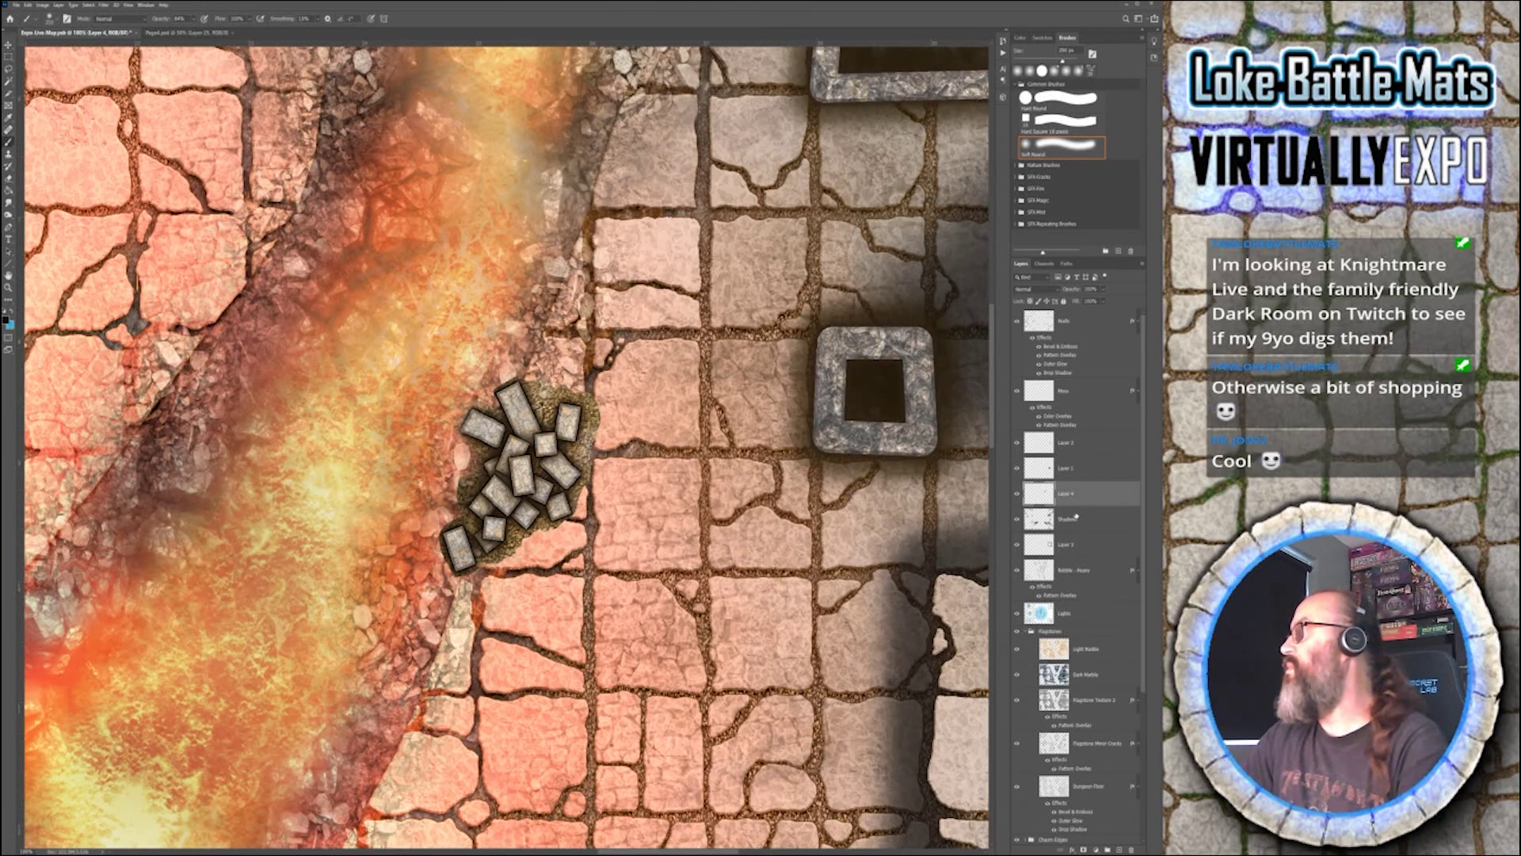
left_click(1087, 472)
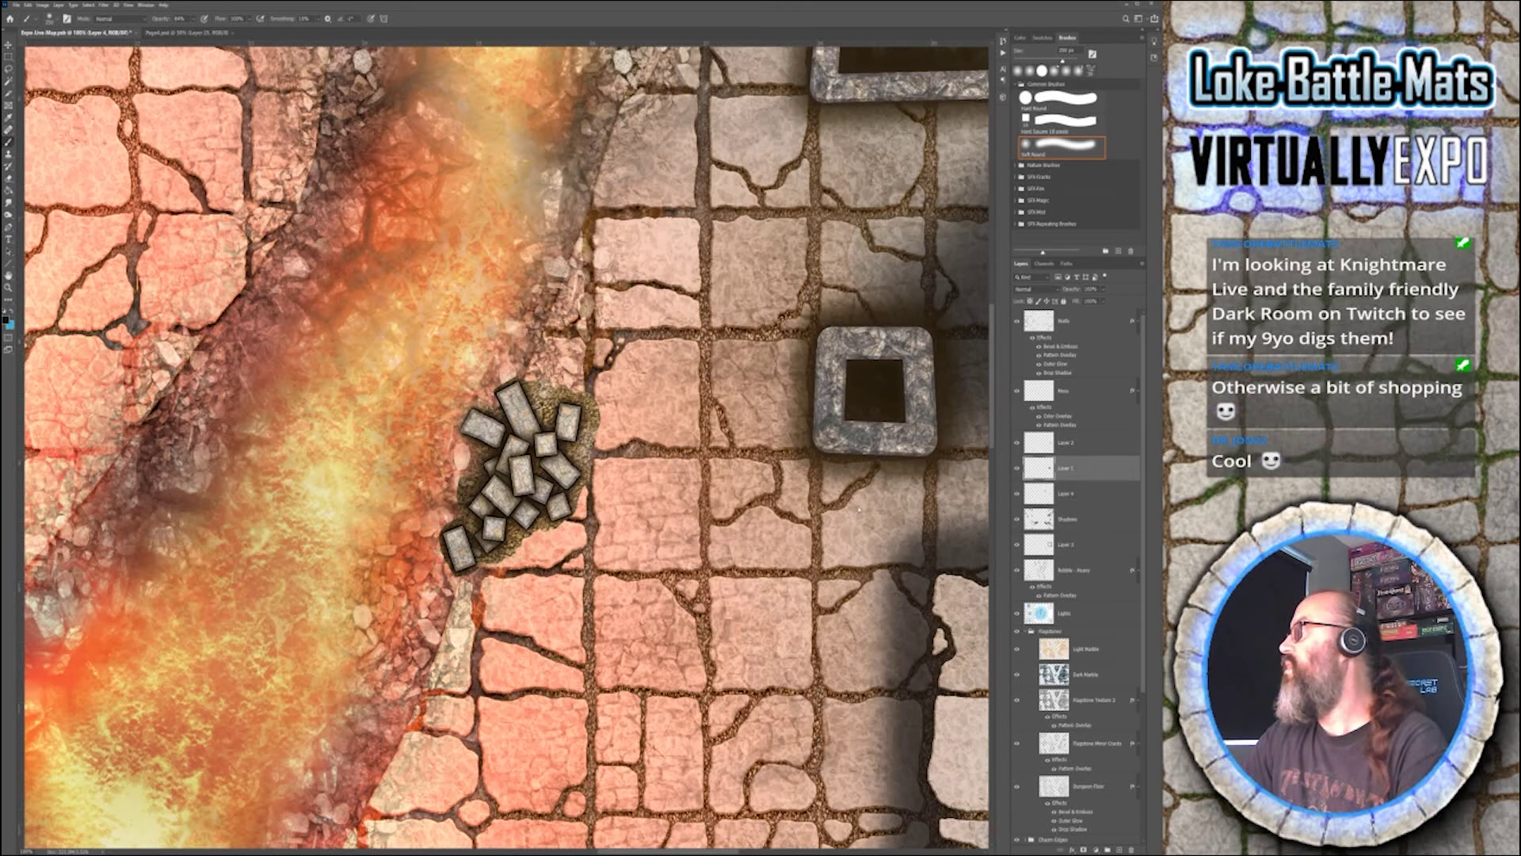
key("bracketleft")
key("bracketleft")
key("bracketleft")
key("bracketleft")
key("bracketleft")
key("bracketleft")
key("bracketleft")
key("bracketleft")
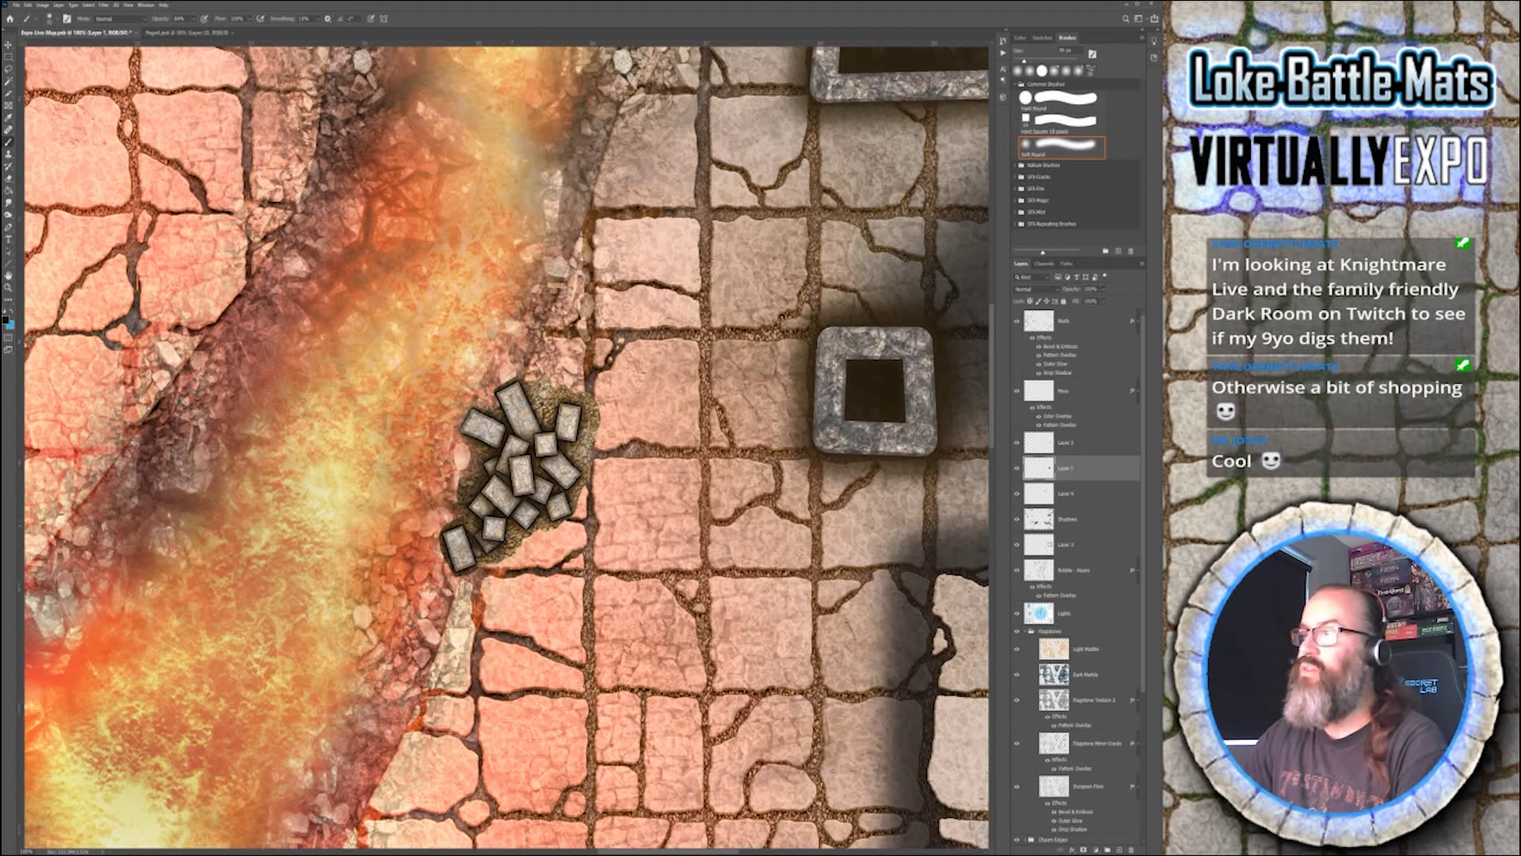
mouse_move(514, 529)
left_mouse_down()
mouse_move(470, 574)
mouse_move(499, 554)
mouse_move(487, 564)
left_mouse_up()
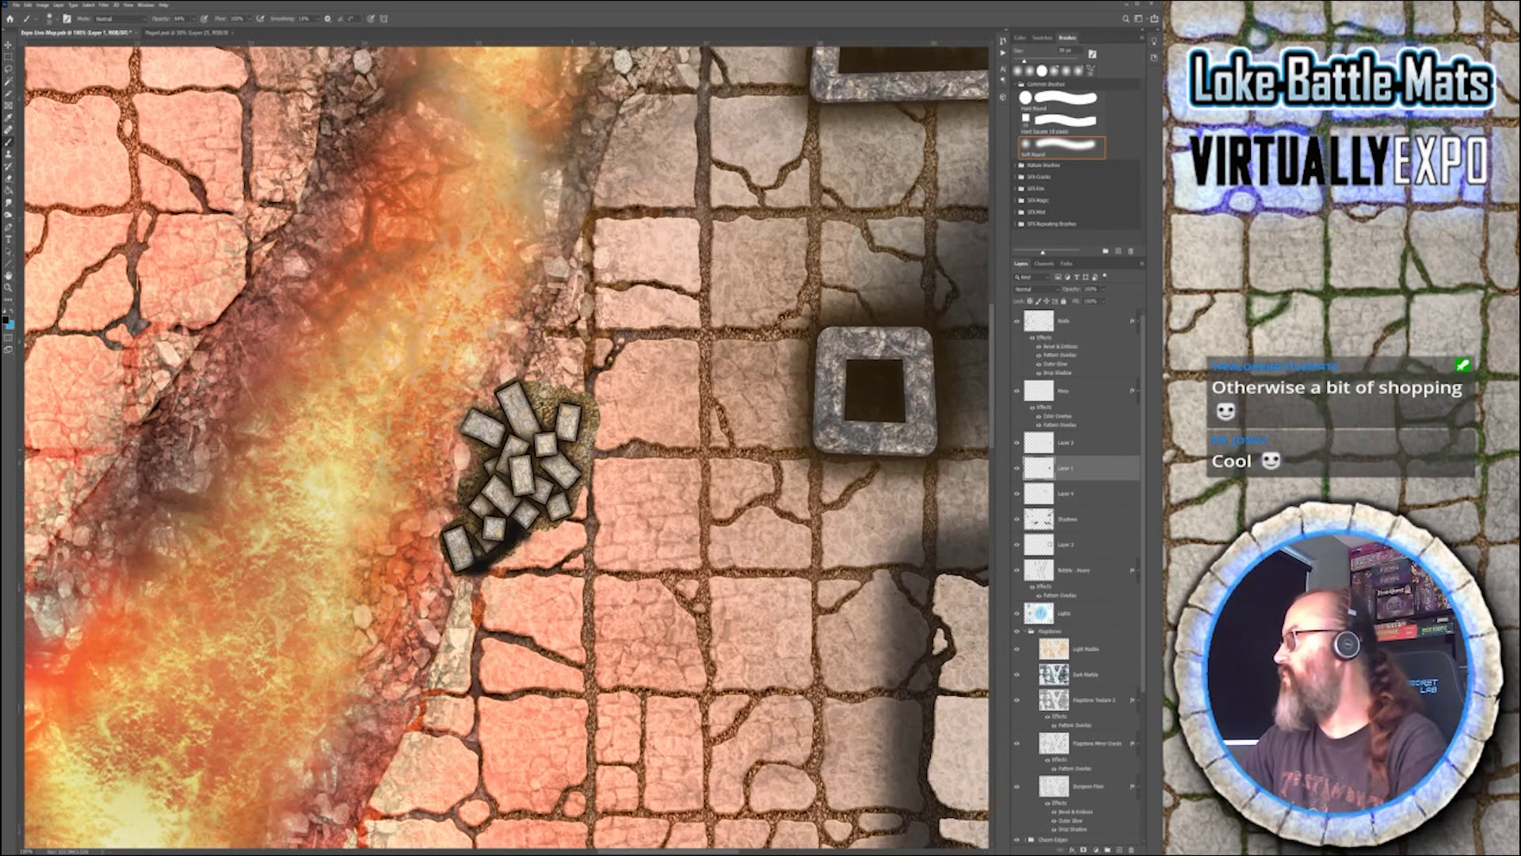
mouse_move(584, 480)
left_mouse_down()
mouse_move(584, 425)
mouse_move(574, 506)
mouse_move(519, 541)
mouse_move(607, 507)
left_mouse_up()
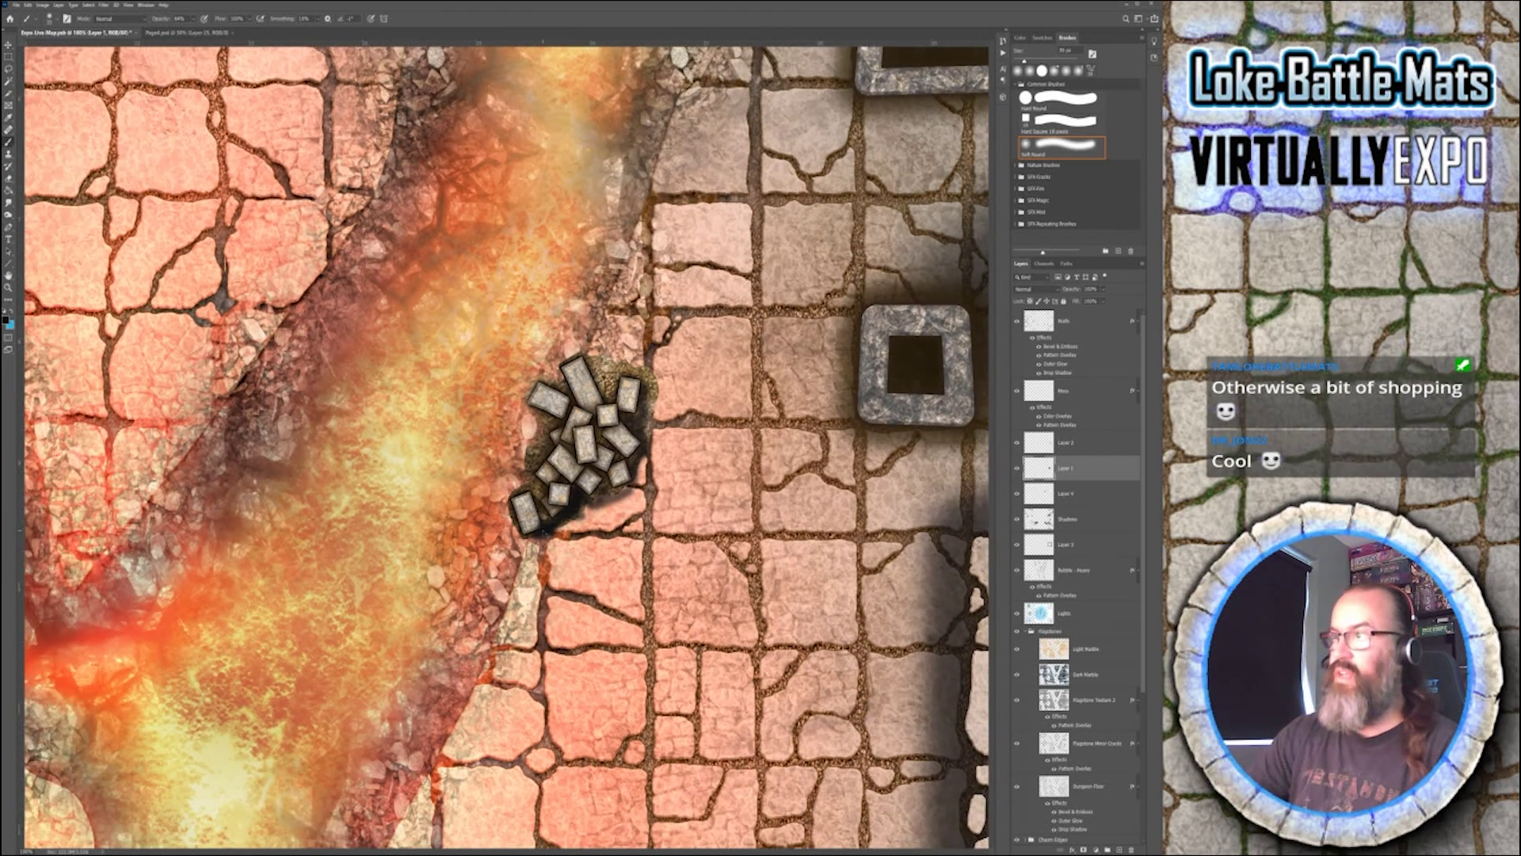
- Save the battle map and close the prop sheet document
key("ctrl+0")
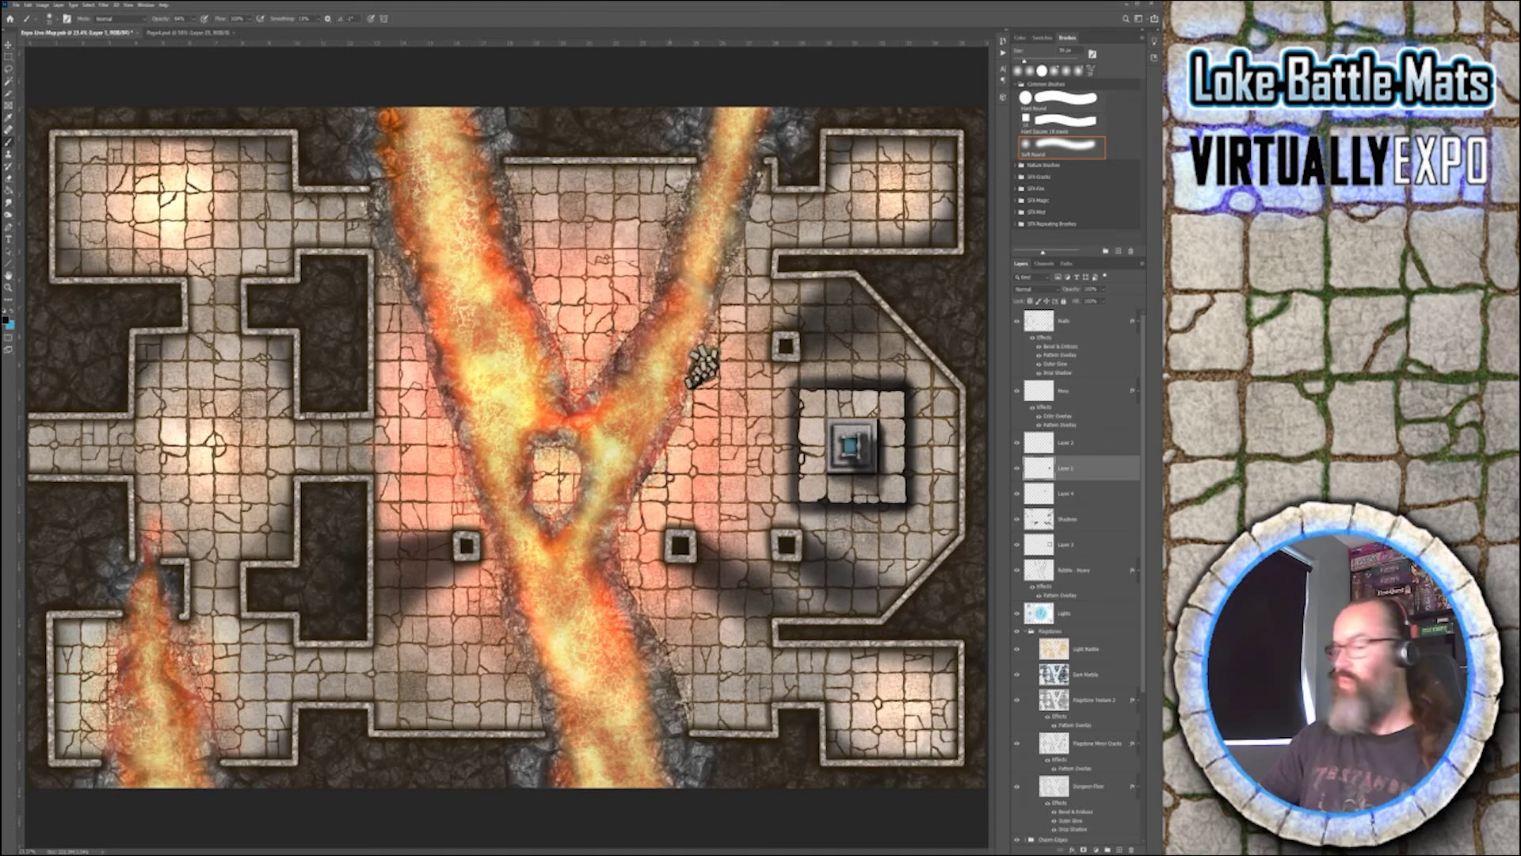
key("ctrl+s")
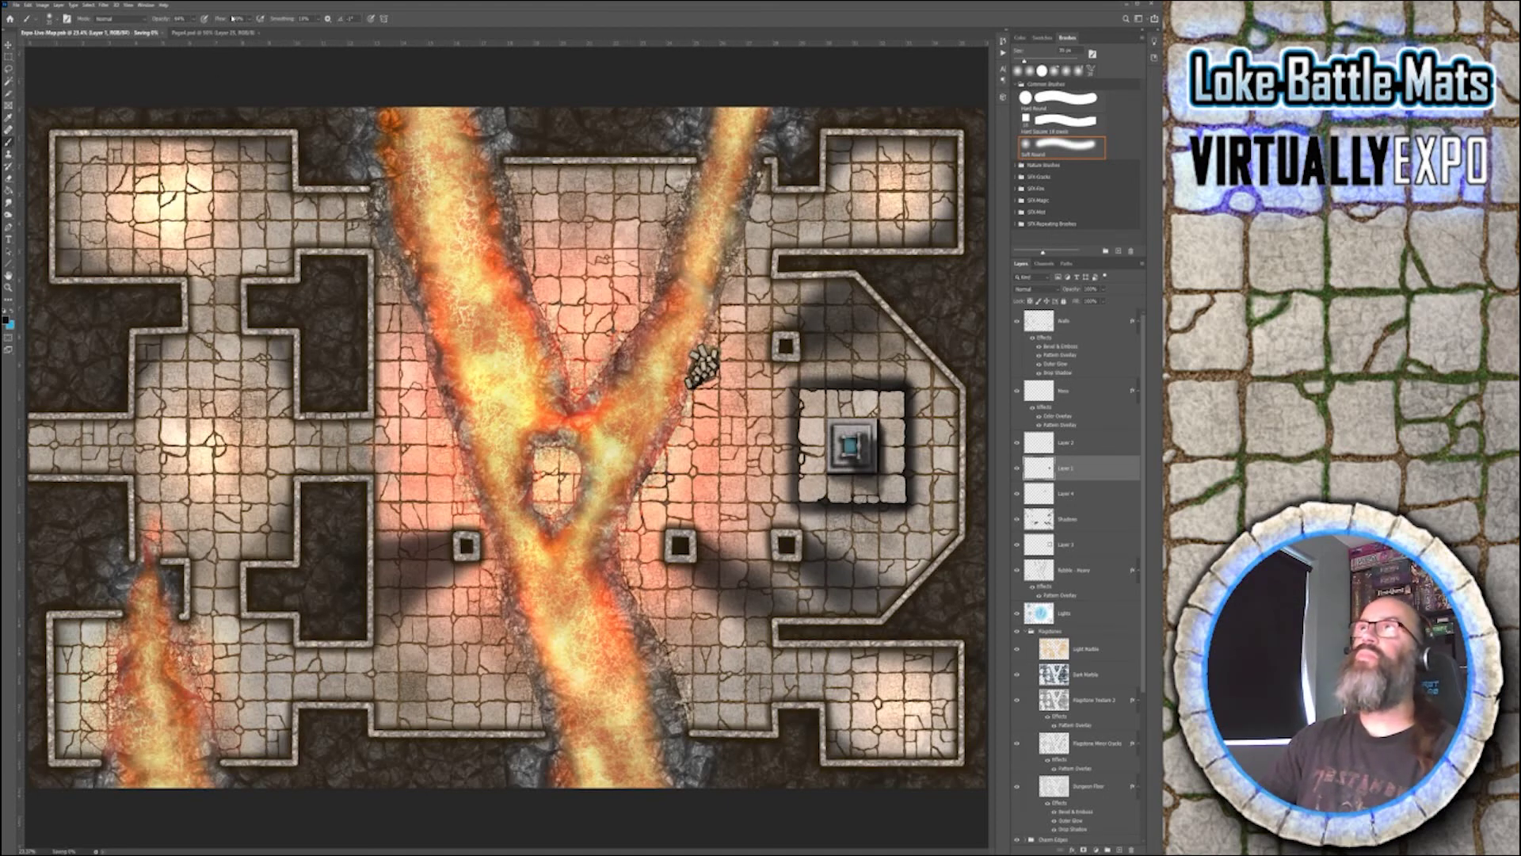
left_click(261, 34)
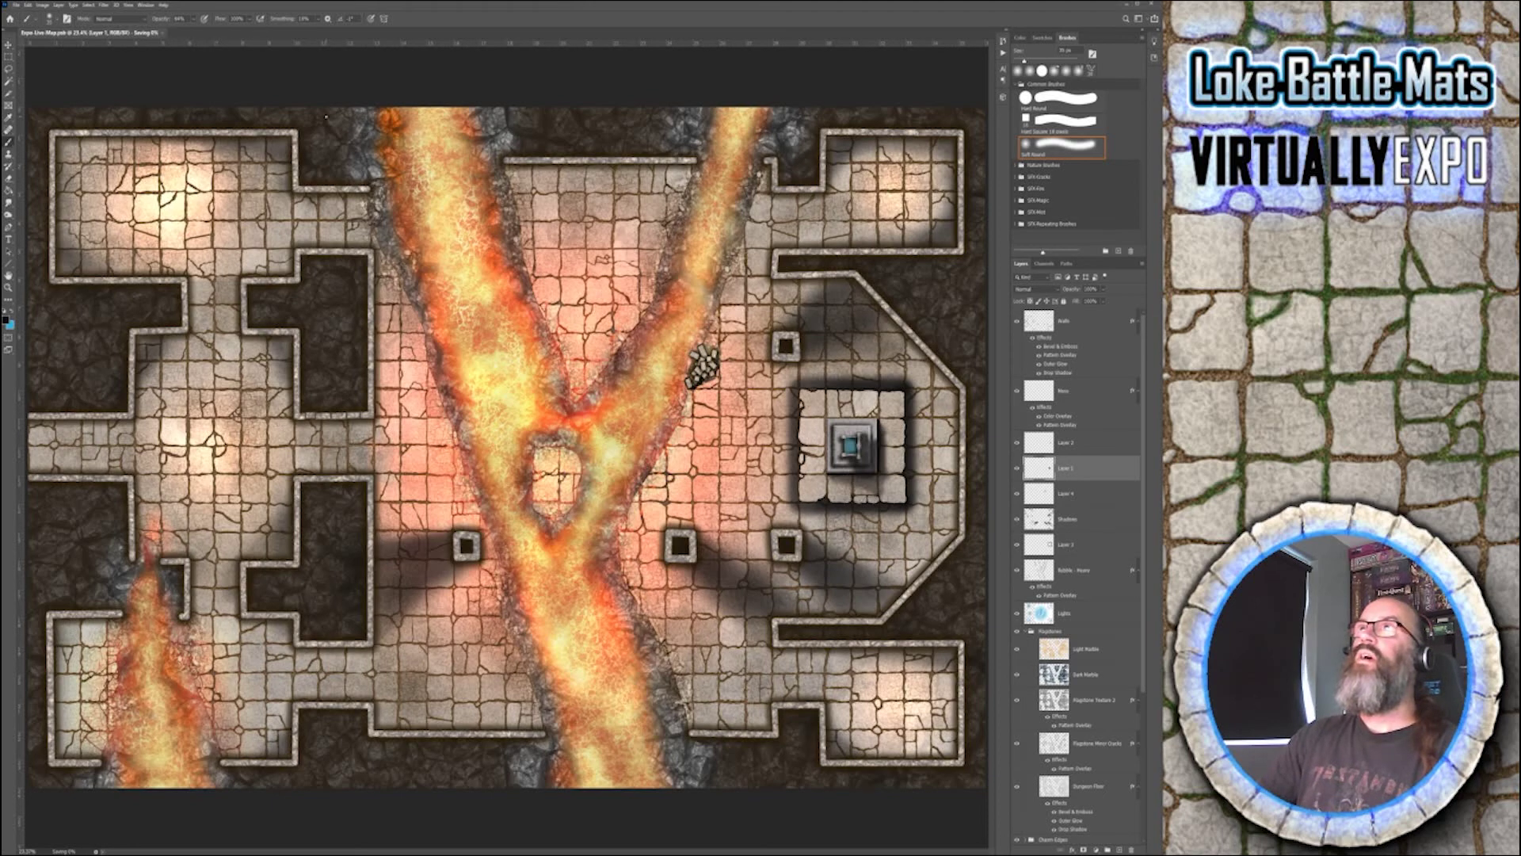